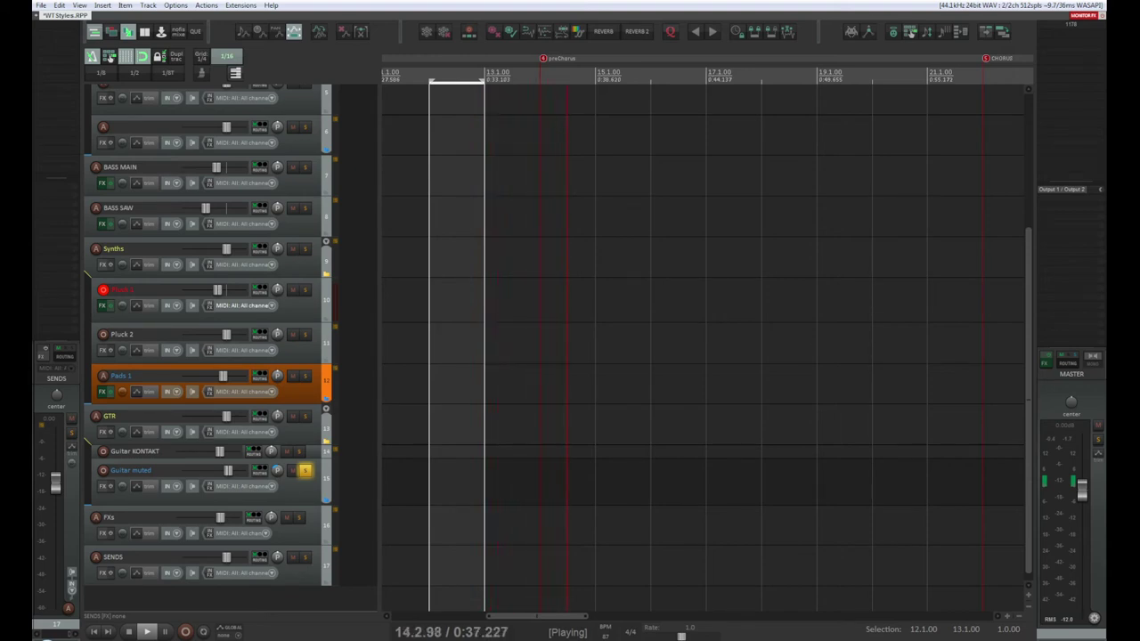
Stop playback and select the Pluck 1 MIDI item after the CHORUS marker
key("space")
scroll(574, 284, "down", 1)
scroll(574, 285, "up", 1)
scroll(575, 284, "down", 1)
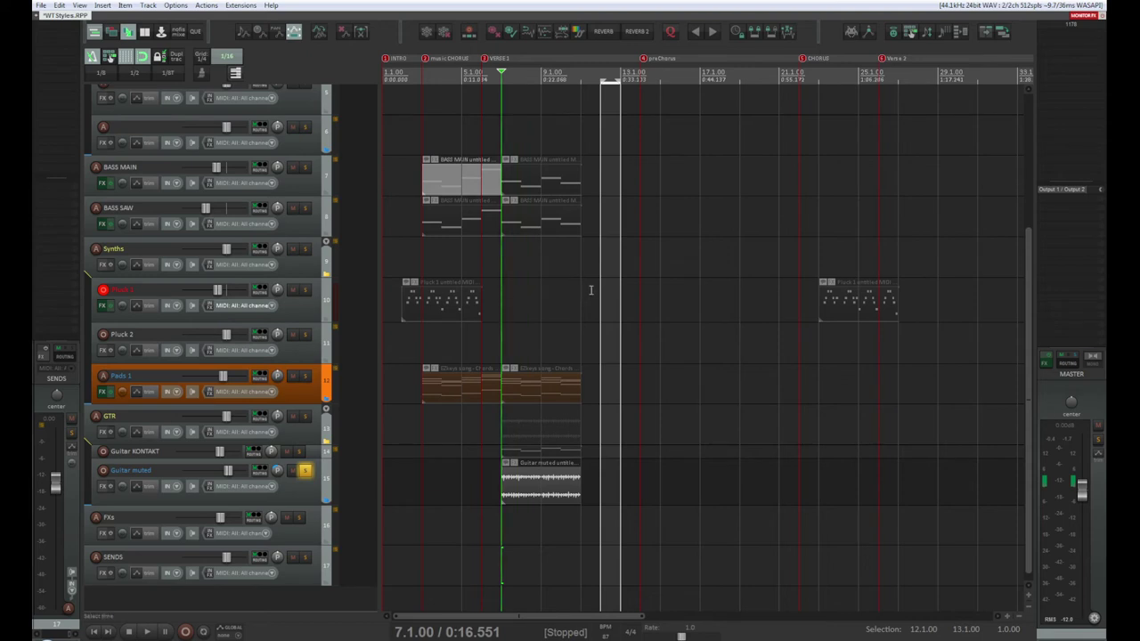
left_click(838, 303)
mouse_move(832, 309)
left_mouse_down()
mouse_move(814, 306)
mouse_move(831, 308)
left_mouse_up()
scroll(829, 311, "up", 2)
scroll(828, 315, "down", 3)
scroll(815, 91, "up", 2)
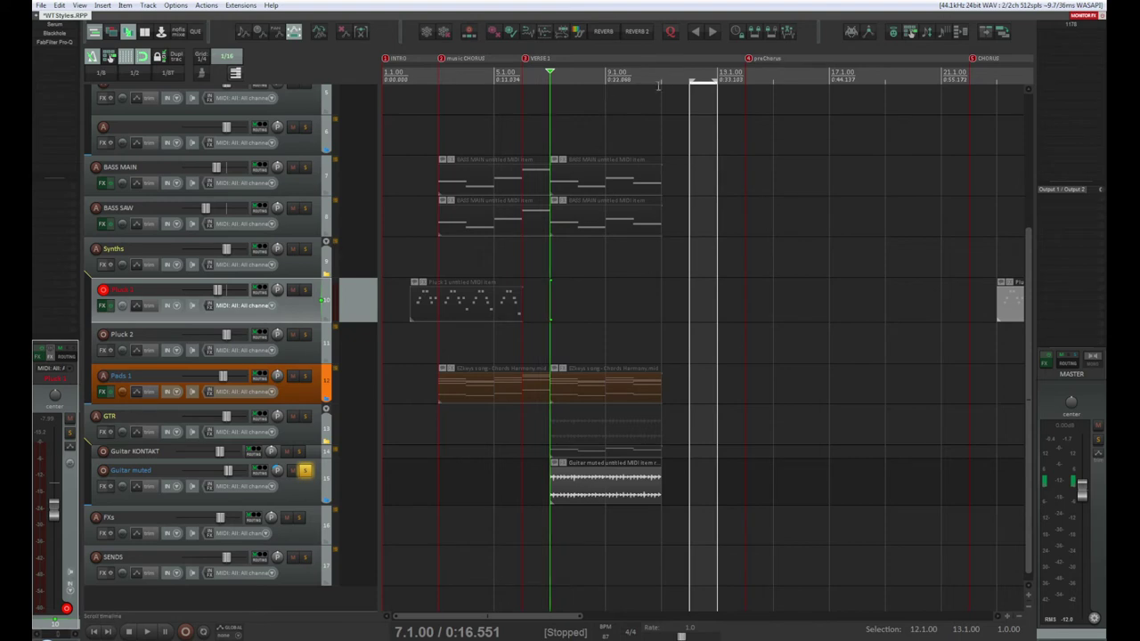
Extend the time selection to run from 2.1.00 to 13.1.00 and show the Pluck 1 track's volume envelope
left_click_drag(689, 93, 421, 137)
scroll(397, 169, "up", 2)
key("v")
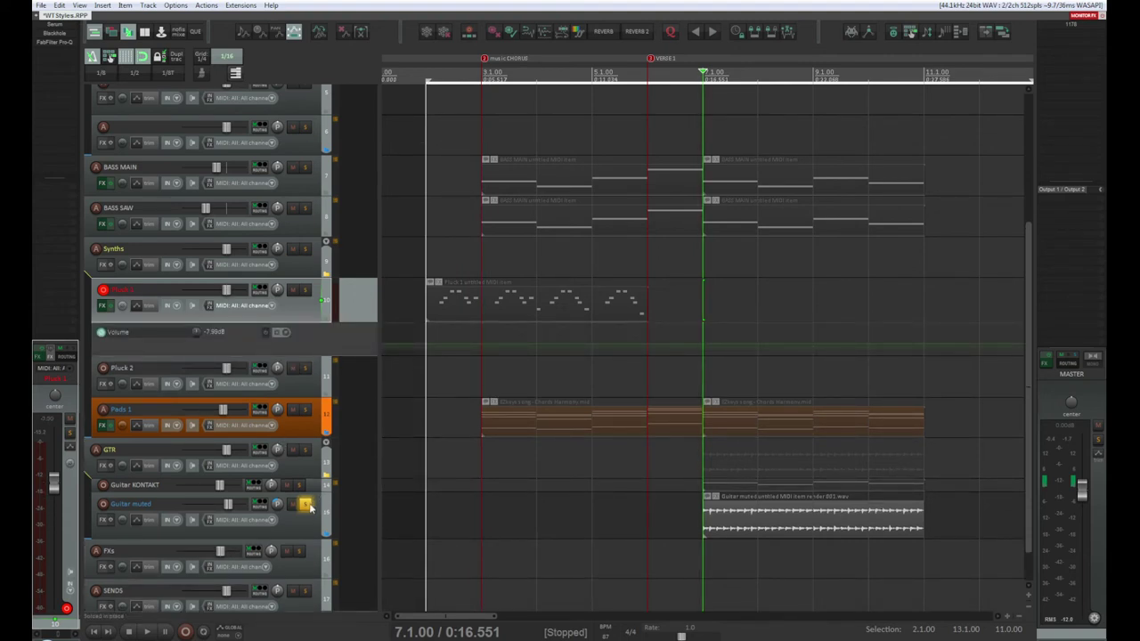
Unsolo the Guitar muted track and play the arrangement from 3.1.00
key("space")
key("space")
left_click(481, 73)
key("space")
key("space")
key("space")
key("space")
left_click(306, 505)
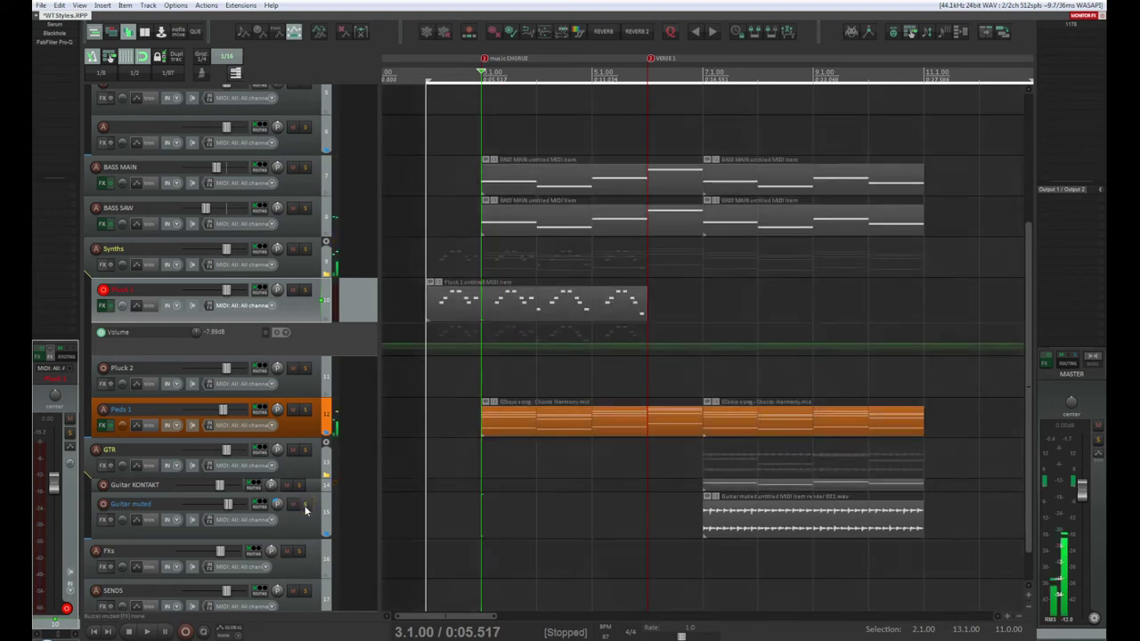
key("space")
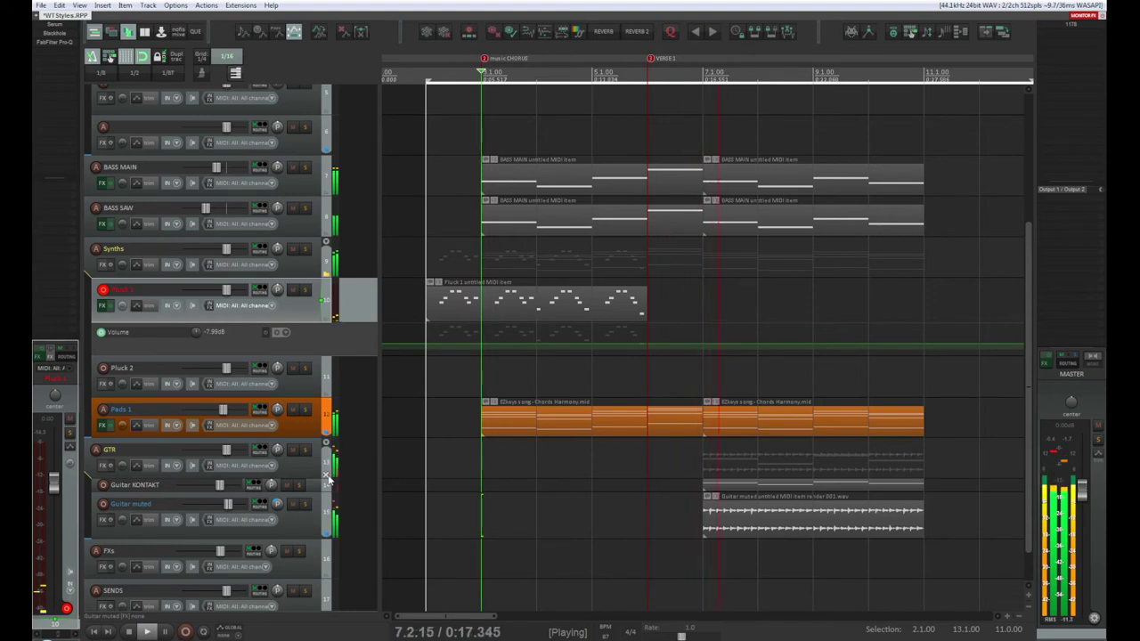
Audition the Guitar KONTAKT track by soloing and unsoloing it during playback, and select the Guitar muted track
left_click(236, 524)
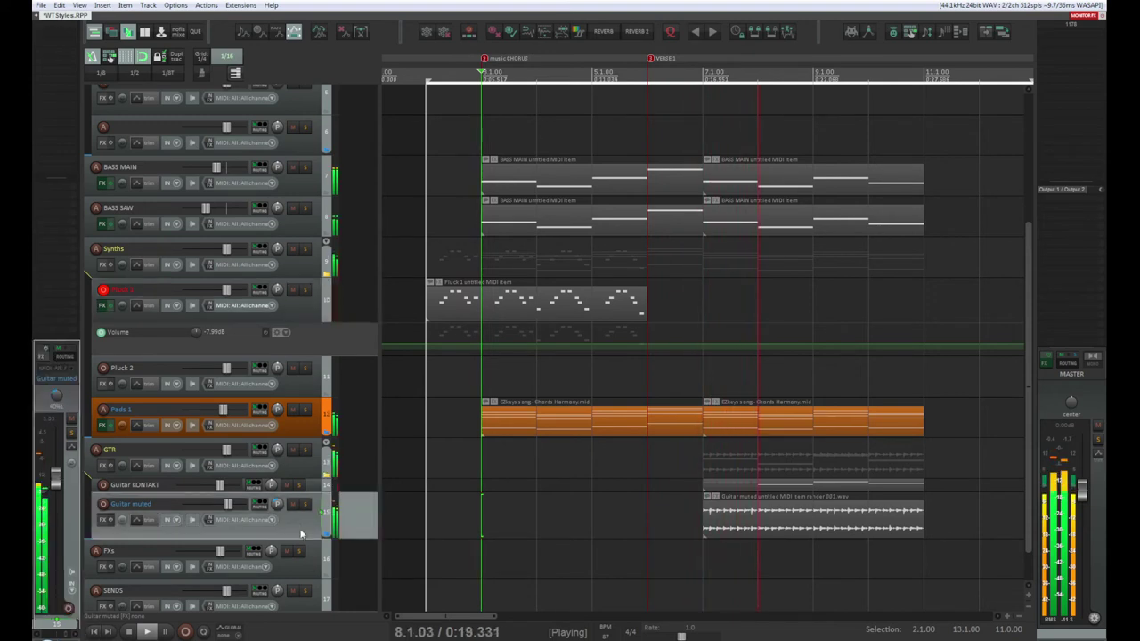
left_click(298, 485)
left_click(300, 485)
left_click(310, 458)
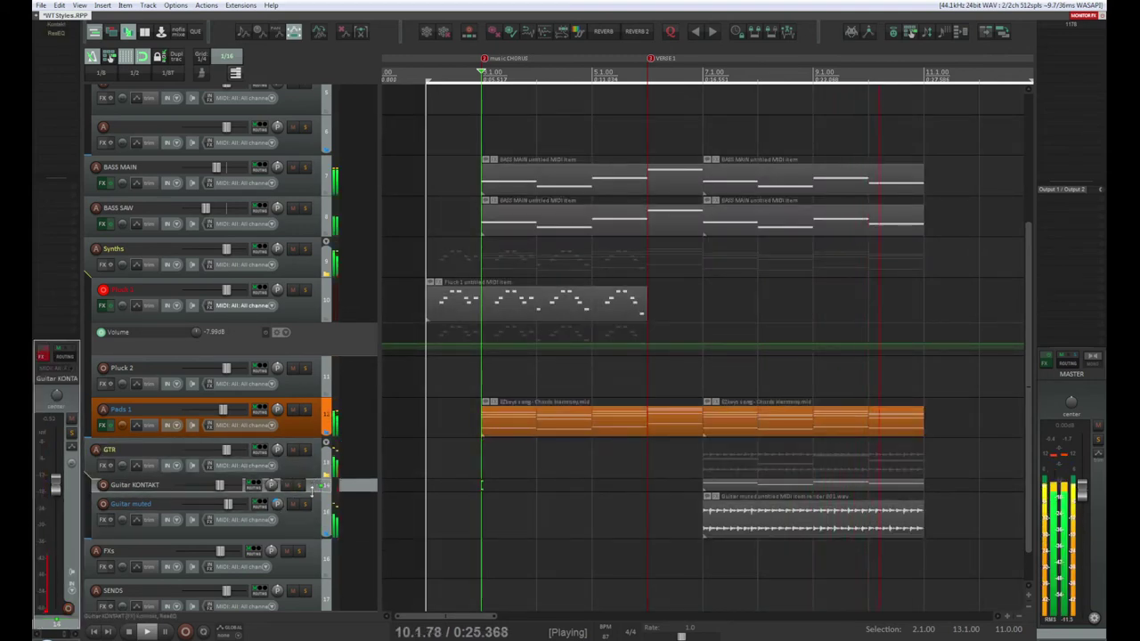
left_click(316, 510)
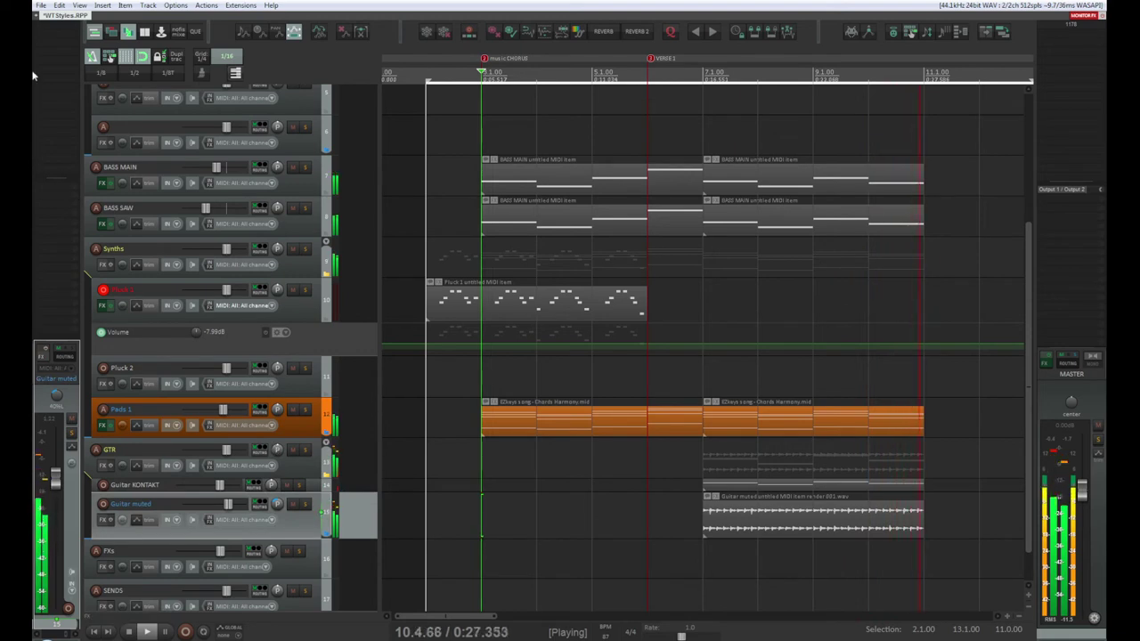
key("f")
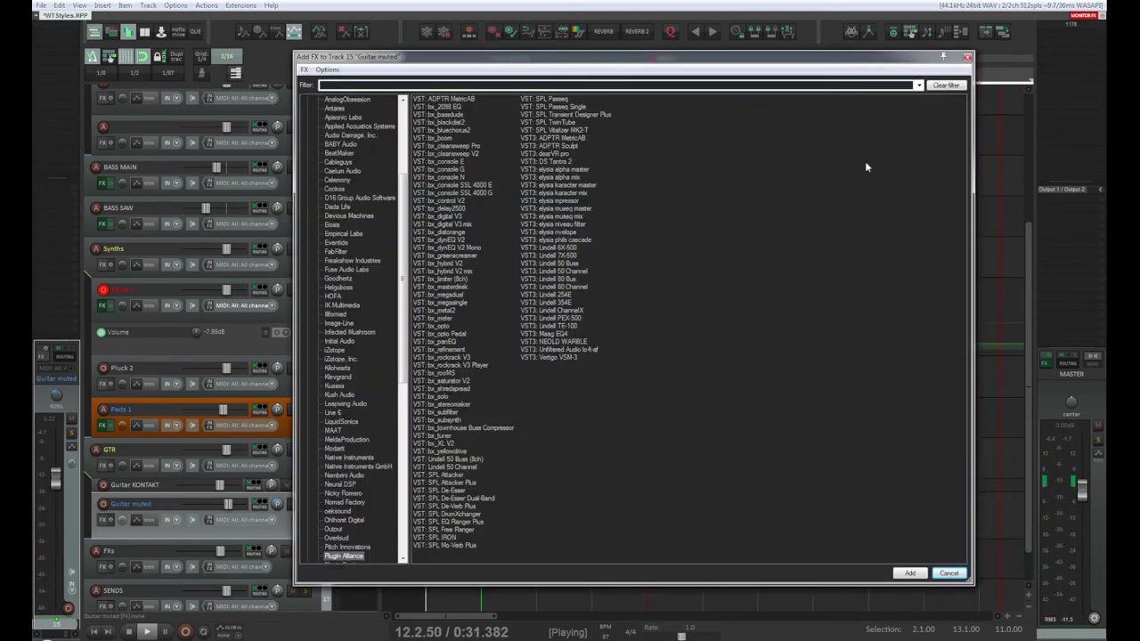
left_click(950, 574)
key("space")
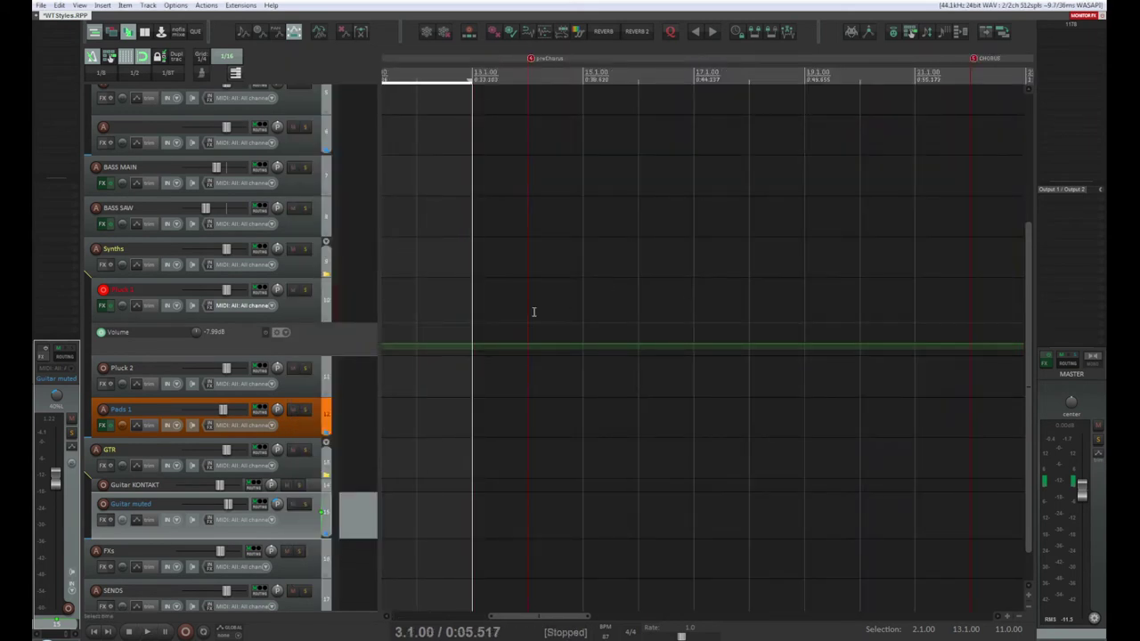
Open the Media Explorer and enlarge its docked area until the full file list shows
left_click_drag(550, 616, 418, 623)
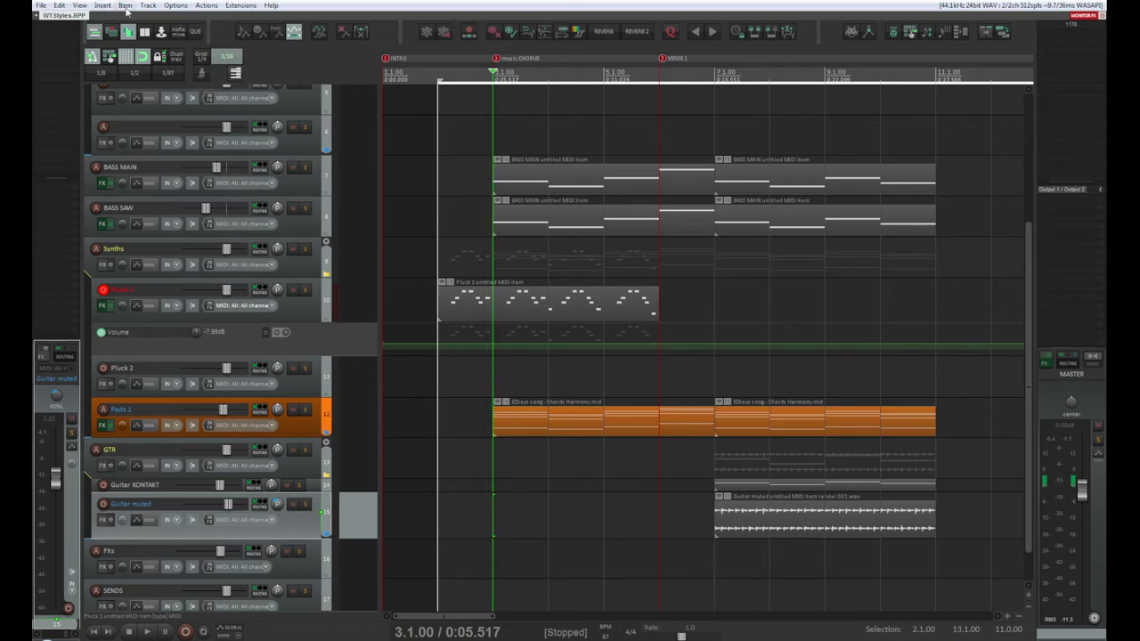
left_click(125, 6)
mouse_move(100, 8)
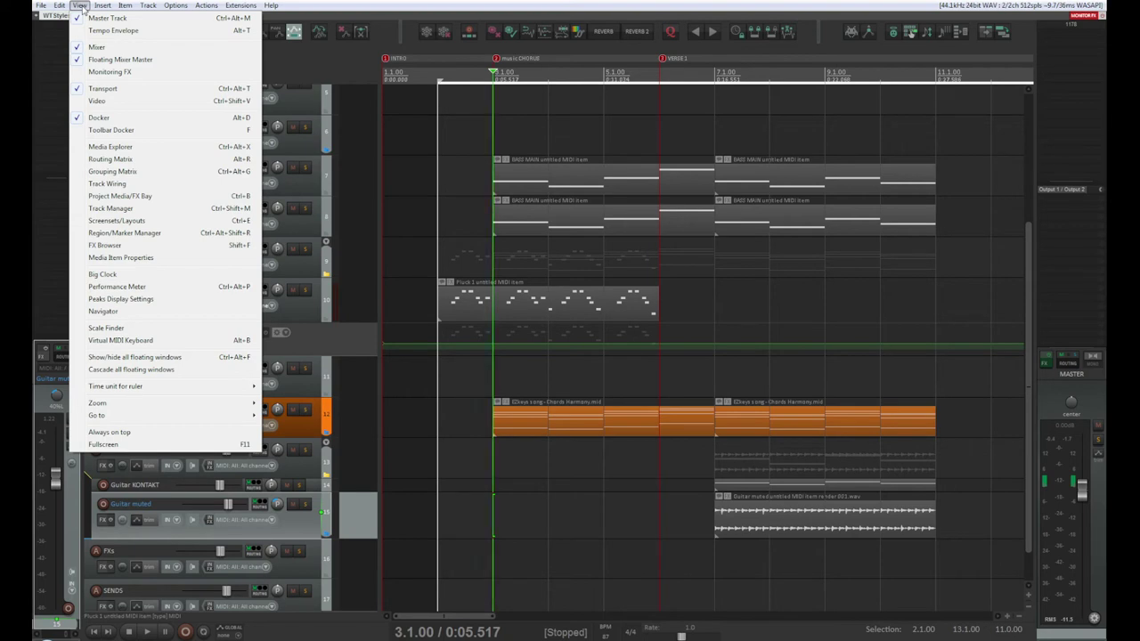
left_click(81, 8)
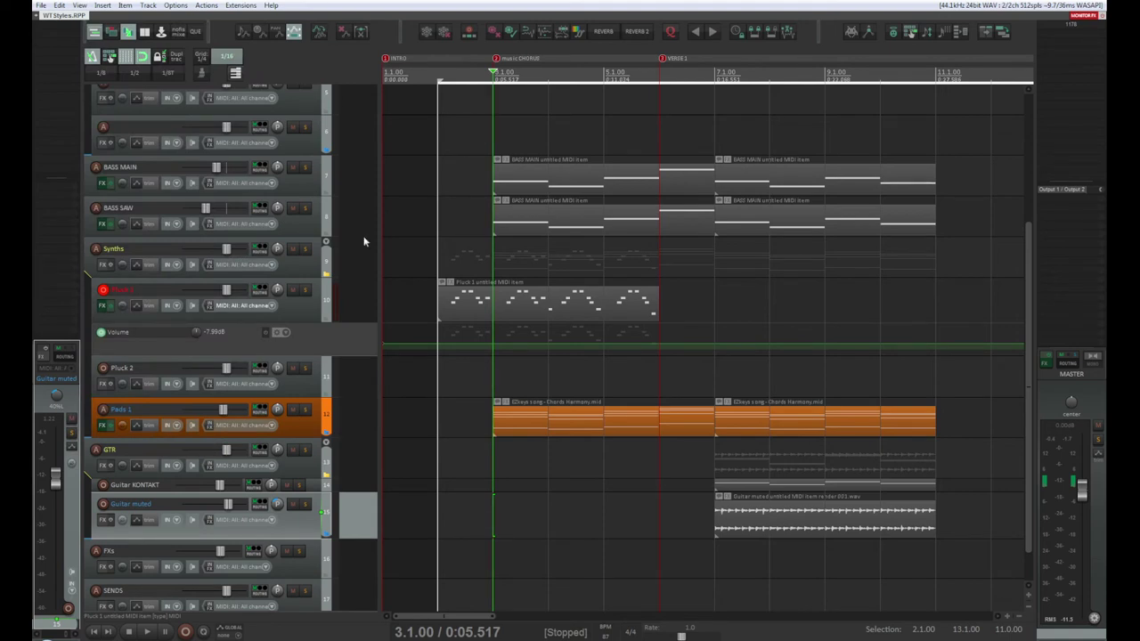
key("ctrl+alt+x")
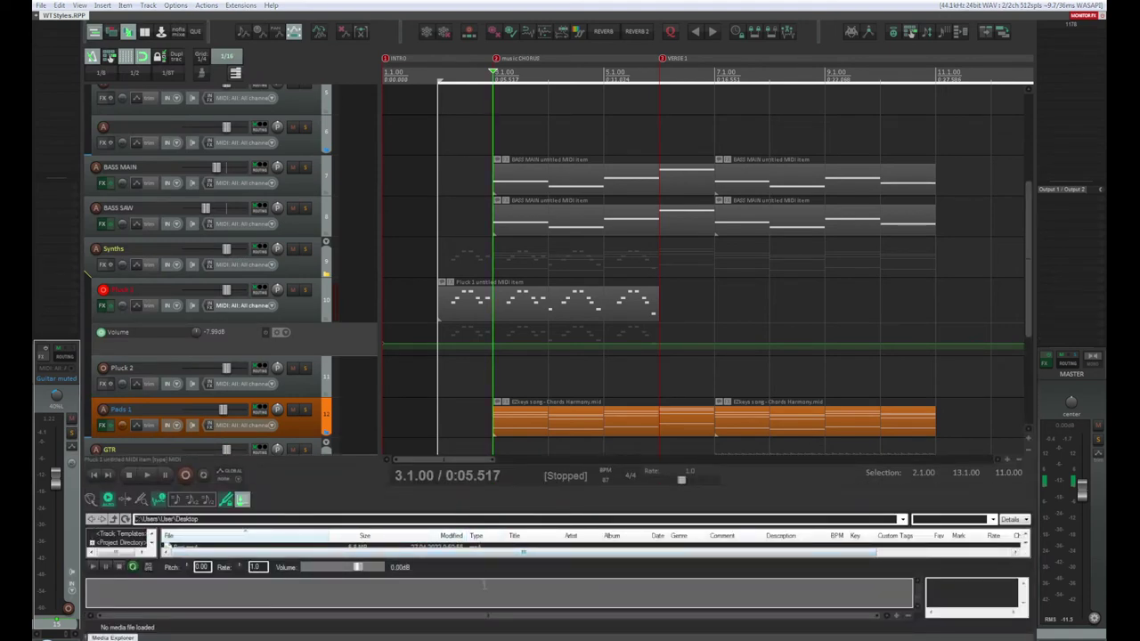
left_click_drag(505, 487, 547, 231)
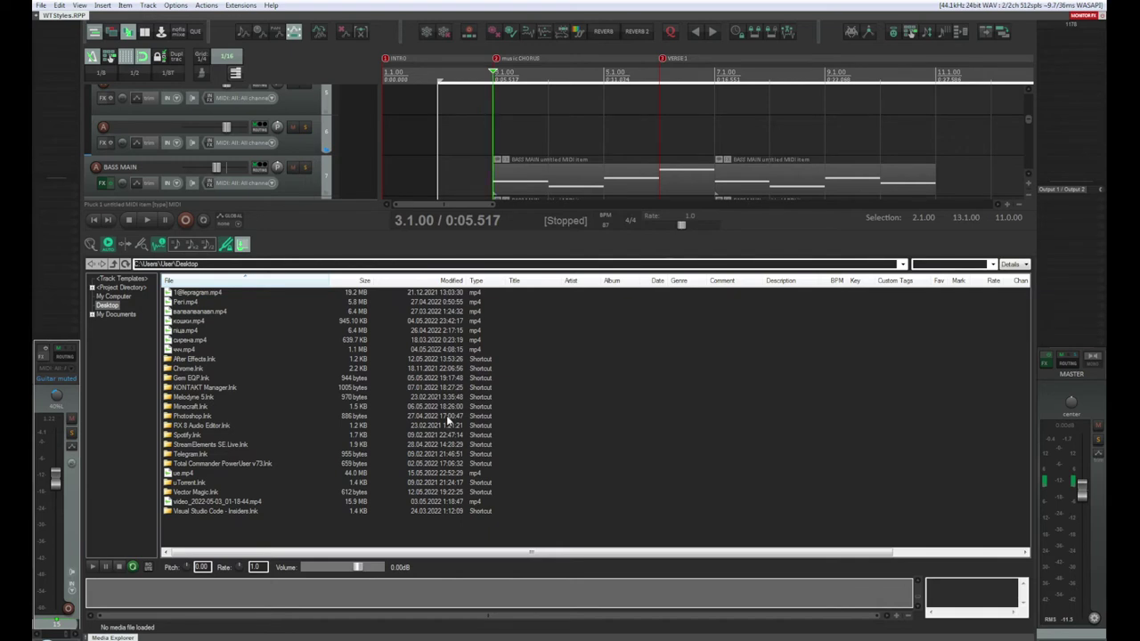
Browse to drive D: in the Media Explorer and look inside the DefRock Sounds – 808 folder
left_click(108, 298)
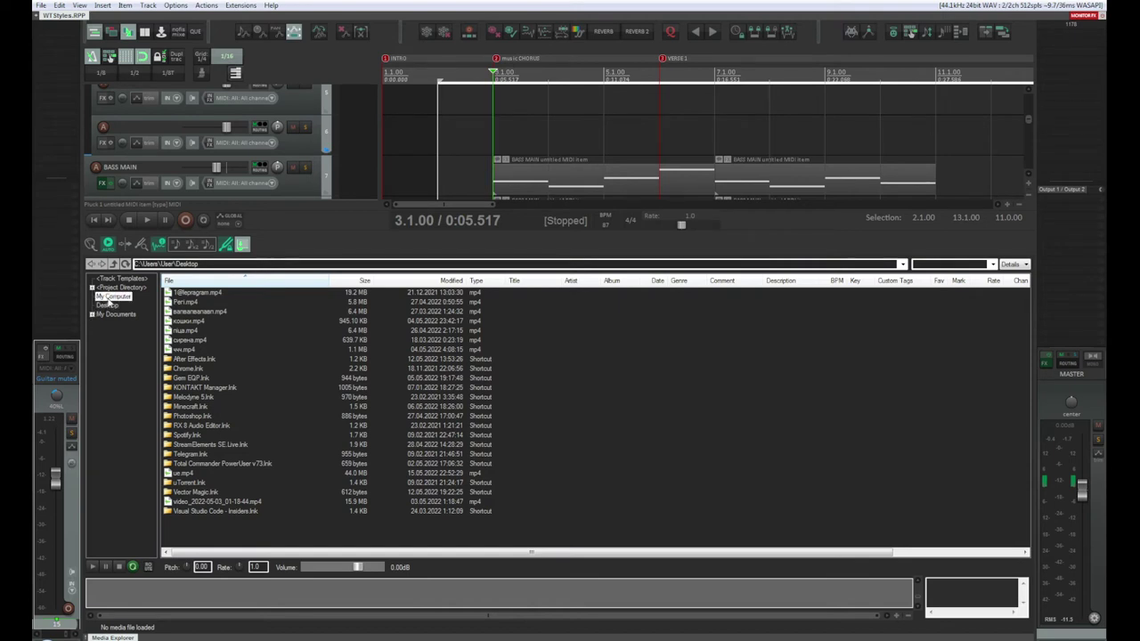
left_click(179, 304)
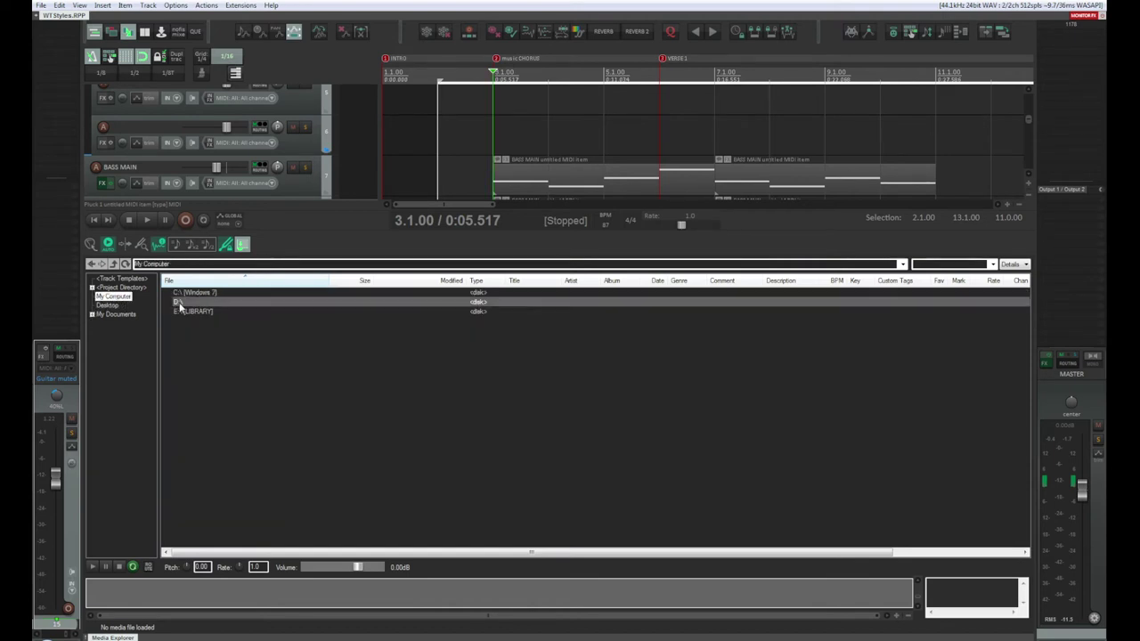
double_click(179, 304)
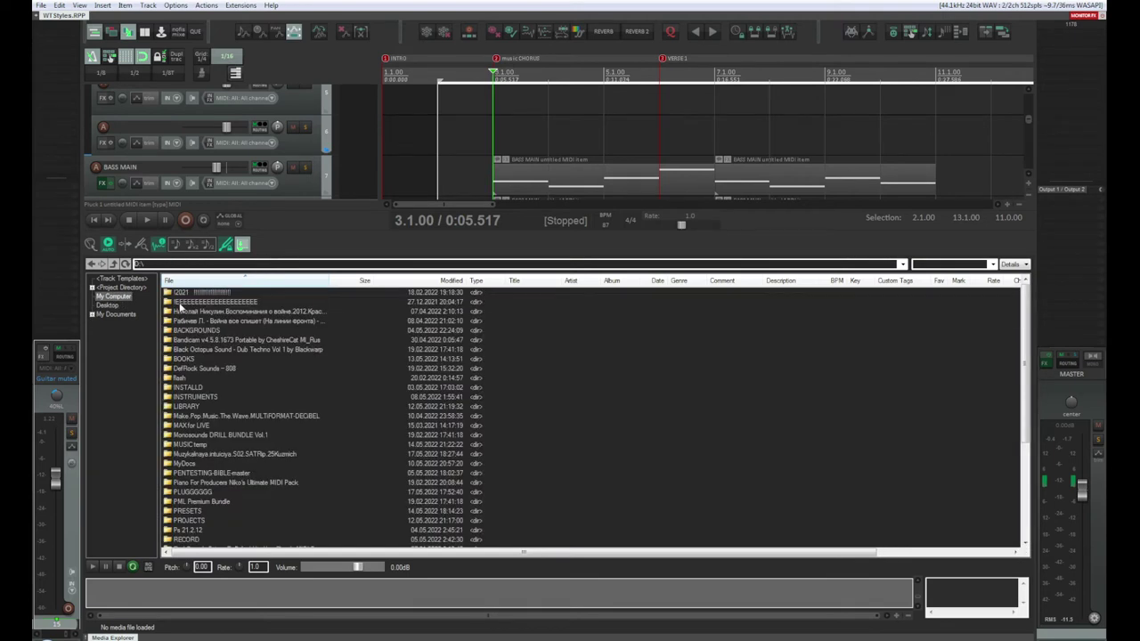
double_click(213, 367)
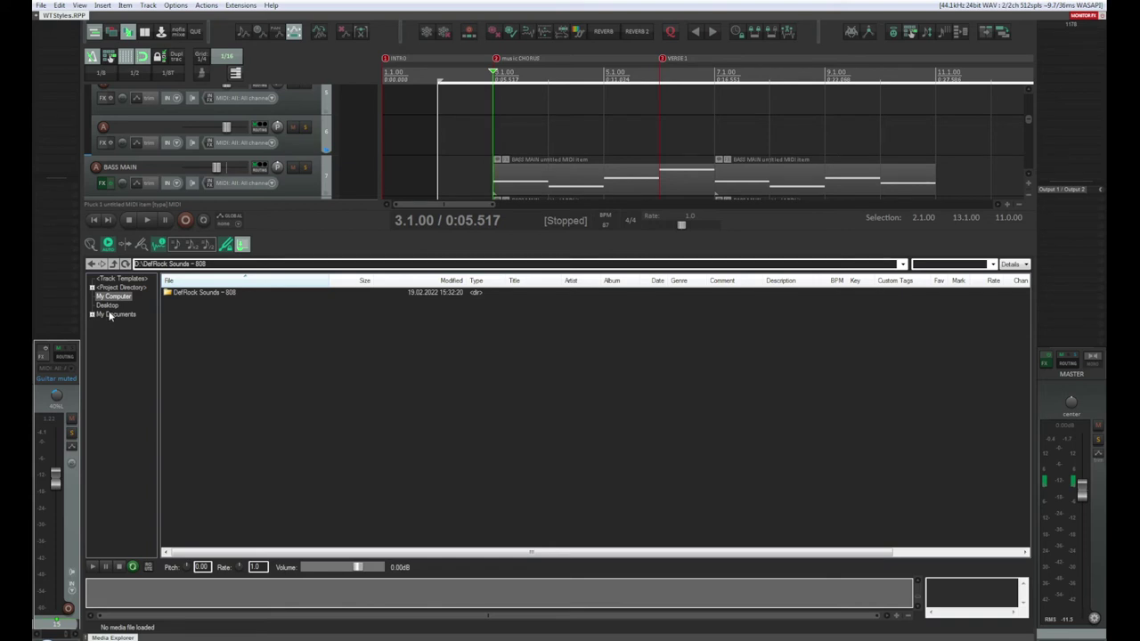
left_click(113, 264)
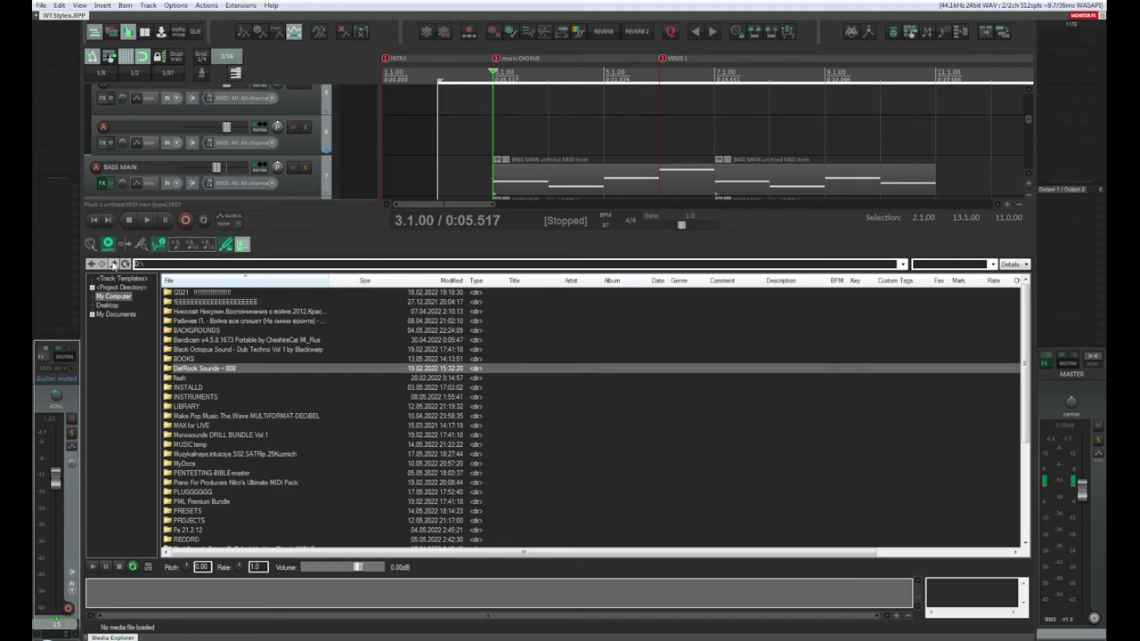
Look through the sample folders on drive D:, including Monosounds DRILL BUNDLE Vol.1 and PML Premium Bundle
left_click(319, 435)
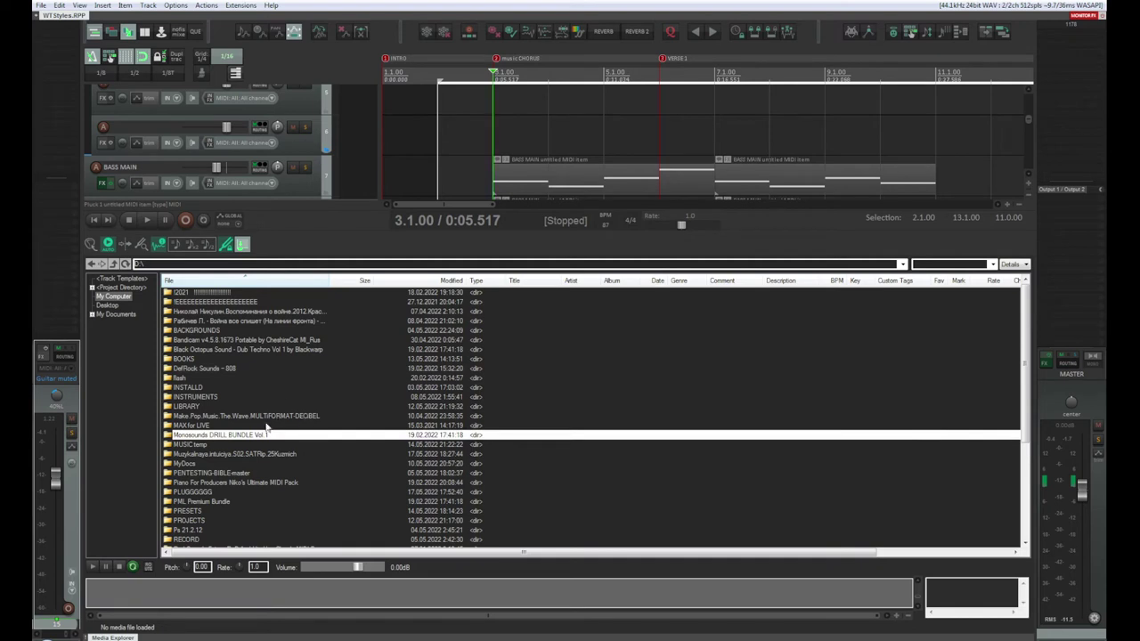
left_click(263, 473)
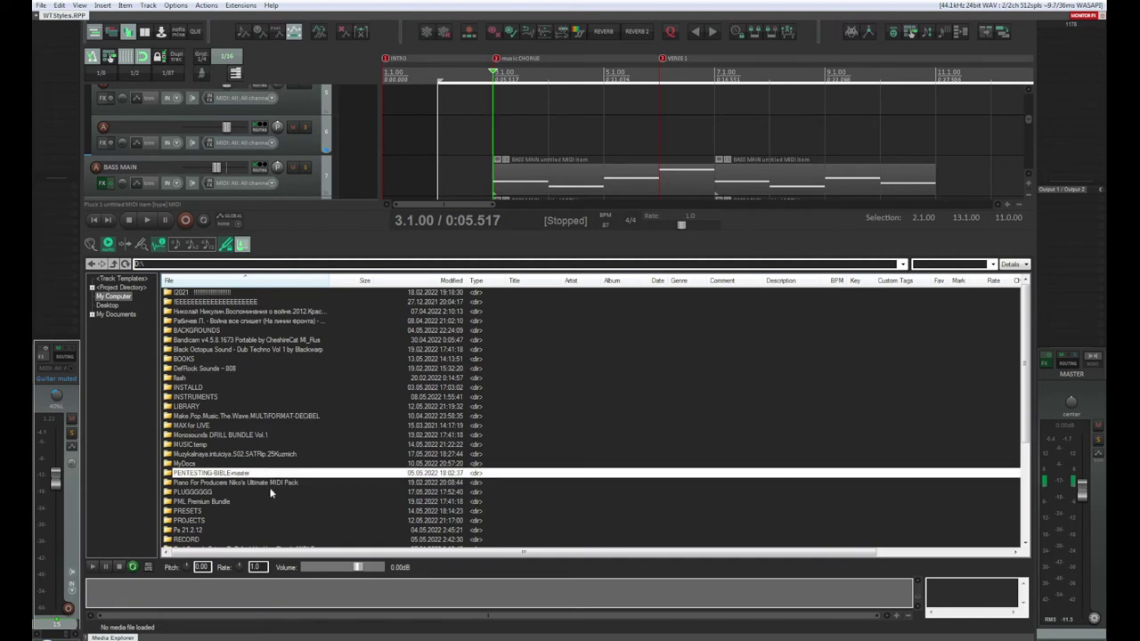
left_click(231, 502)
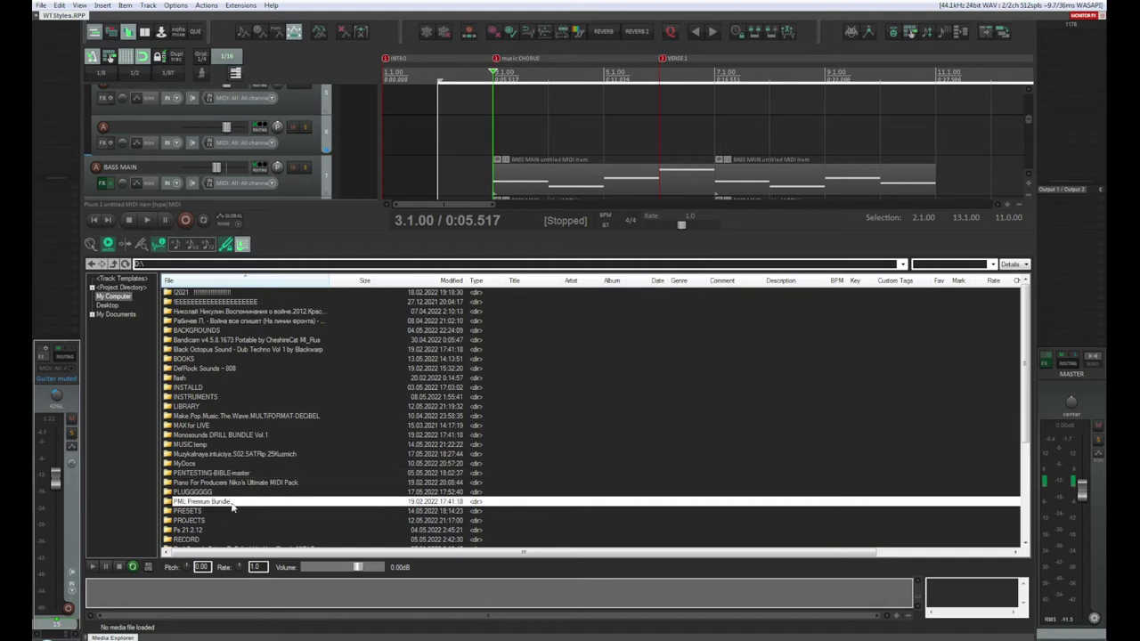
scroll(231, 501, "down", 5)
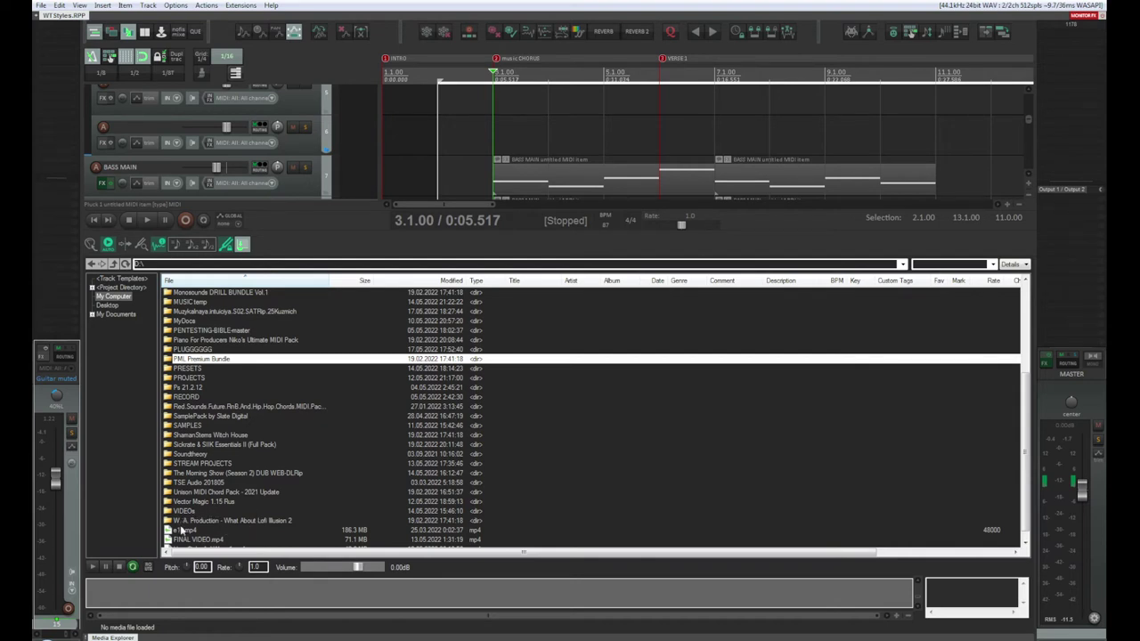
Insert e16.mp4 from drive D: into the project and cancel building its peaks
key("e")
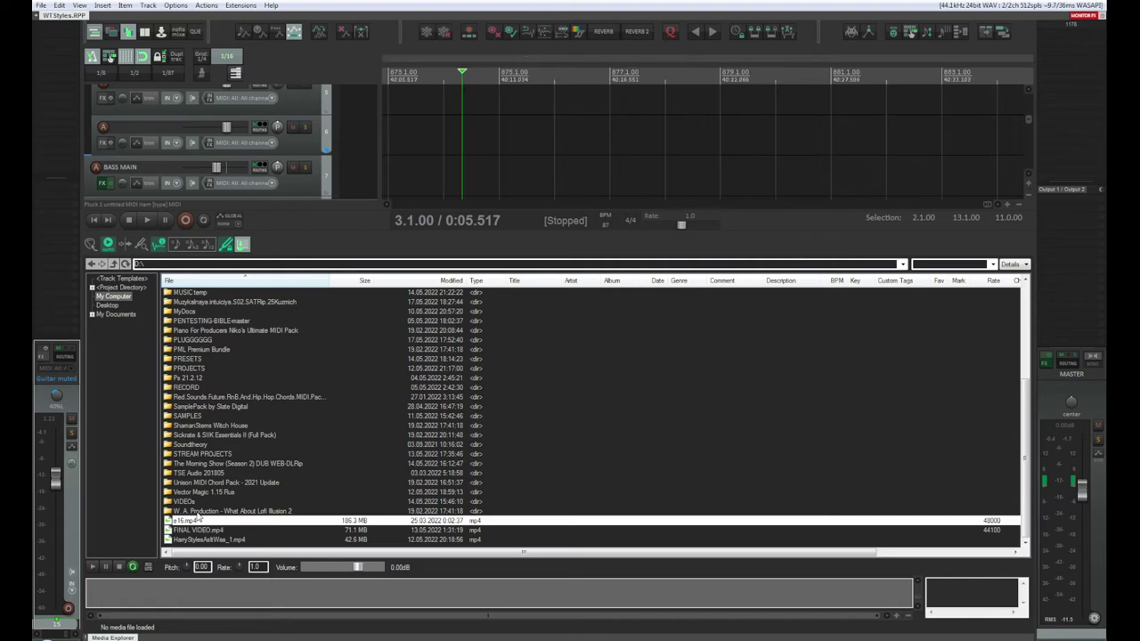
left_click(196, 513)
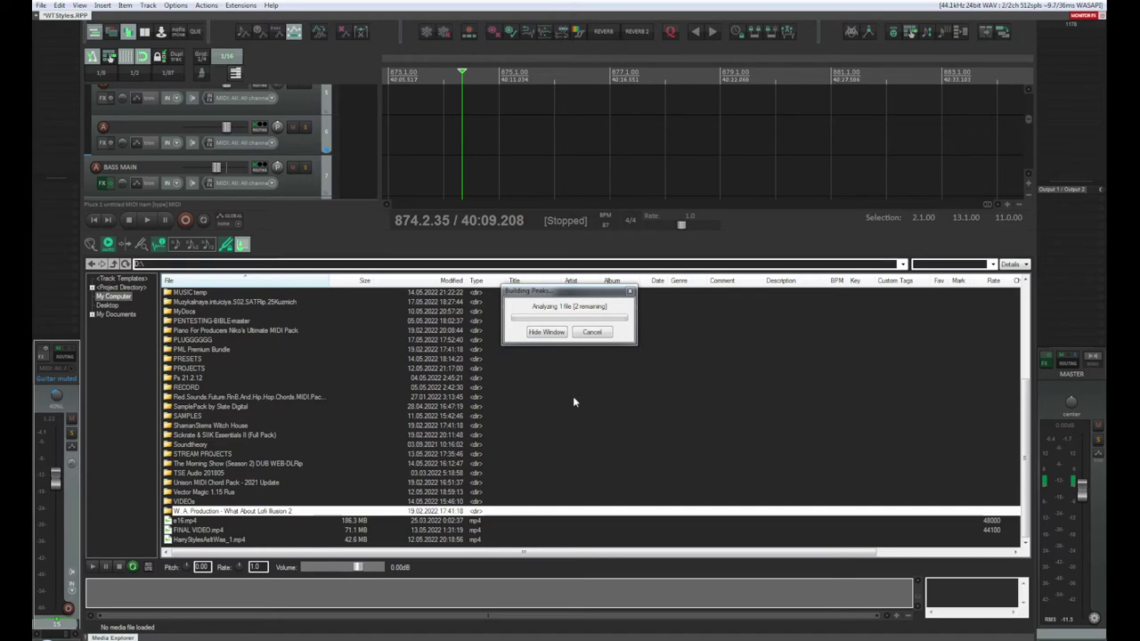
left_click(594, 334)
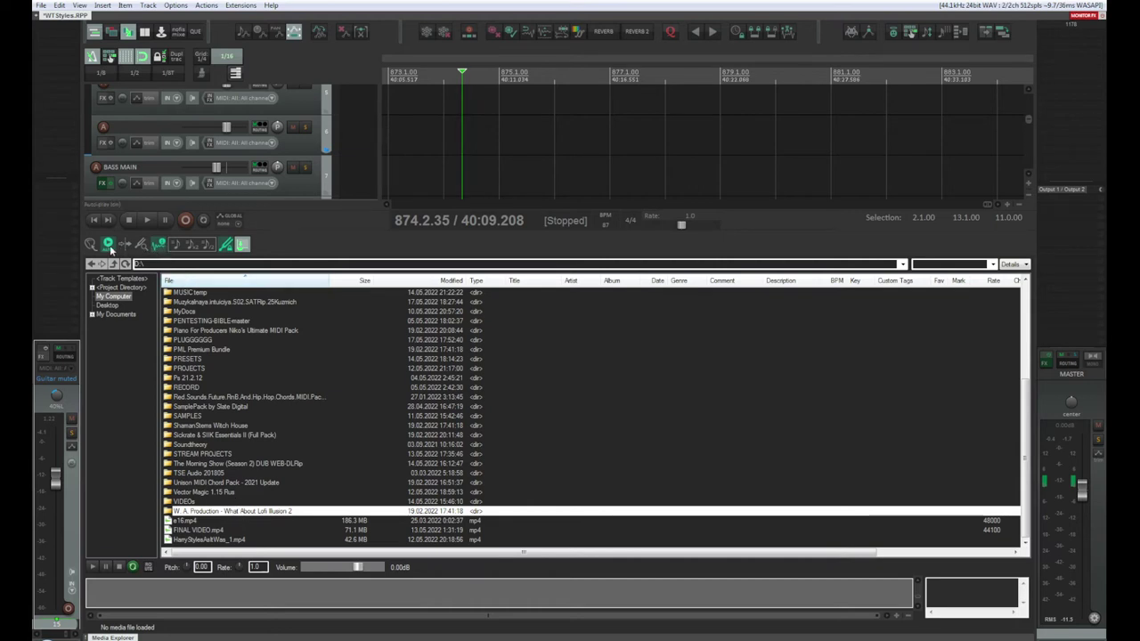
Open the Presets\Noise folder inside W. A. Production - What About Lofi Illusion 2
double_click(226, 512)
double_click(189, 294)
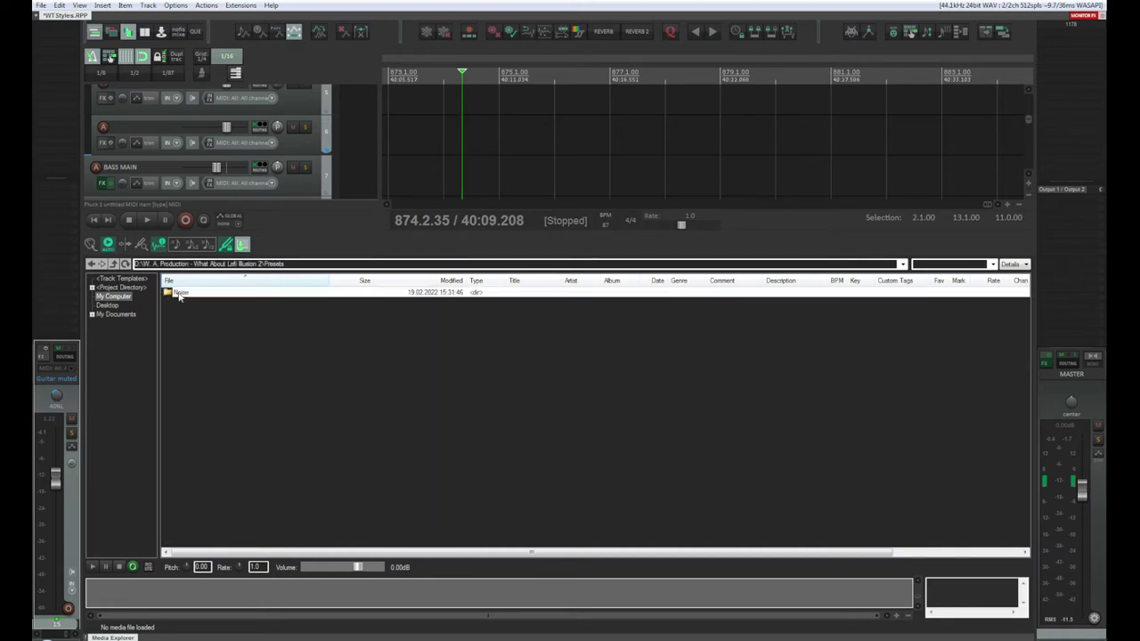
double_click(178, 294)
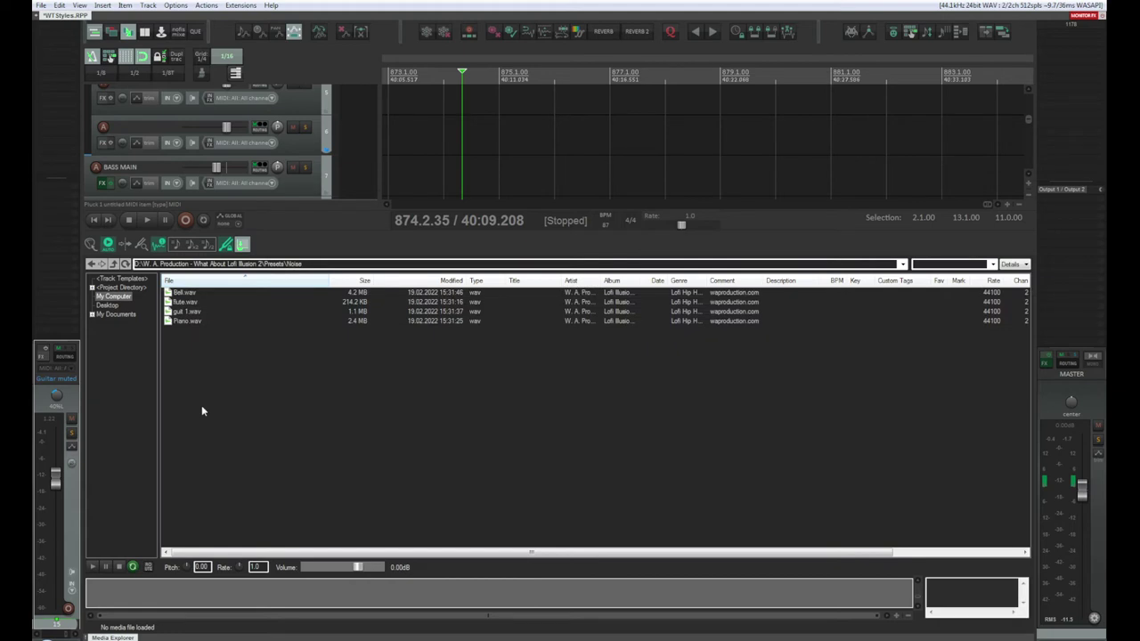
Preview the samples Bell.wav, flute.wav, guit 1.wav and Piano.wav
left_click(188, 294)
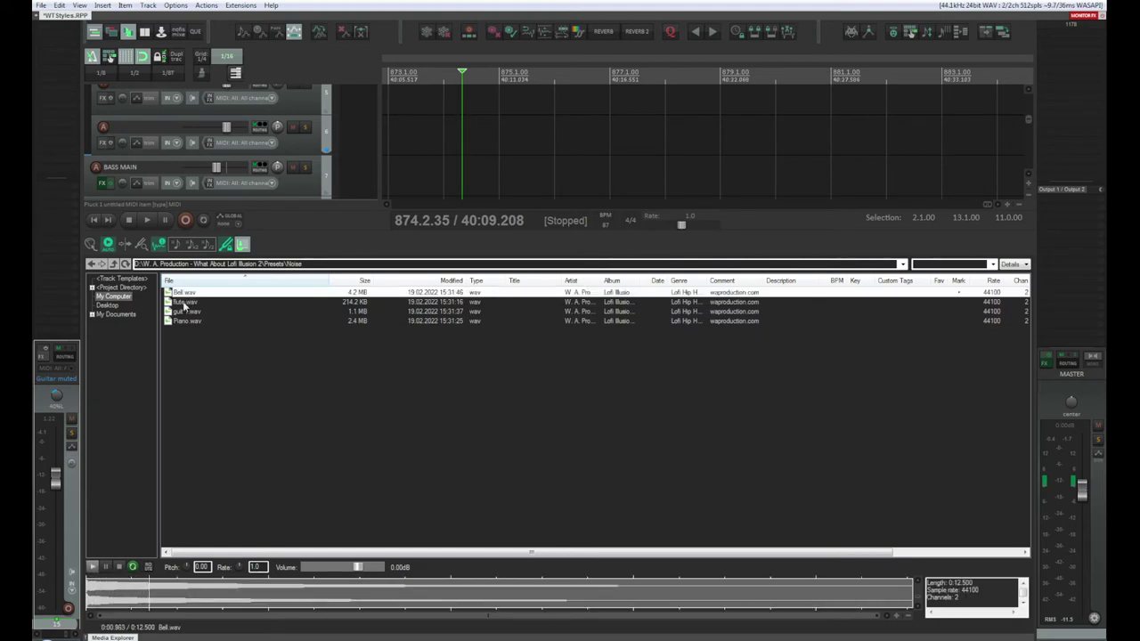
left_click(184, 302)
left_click(185, 311)
left_click(185, 321)
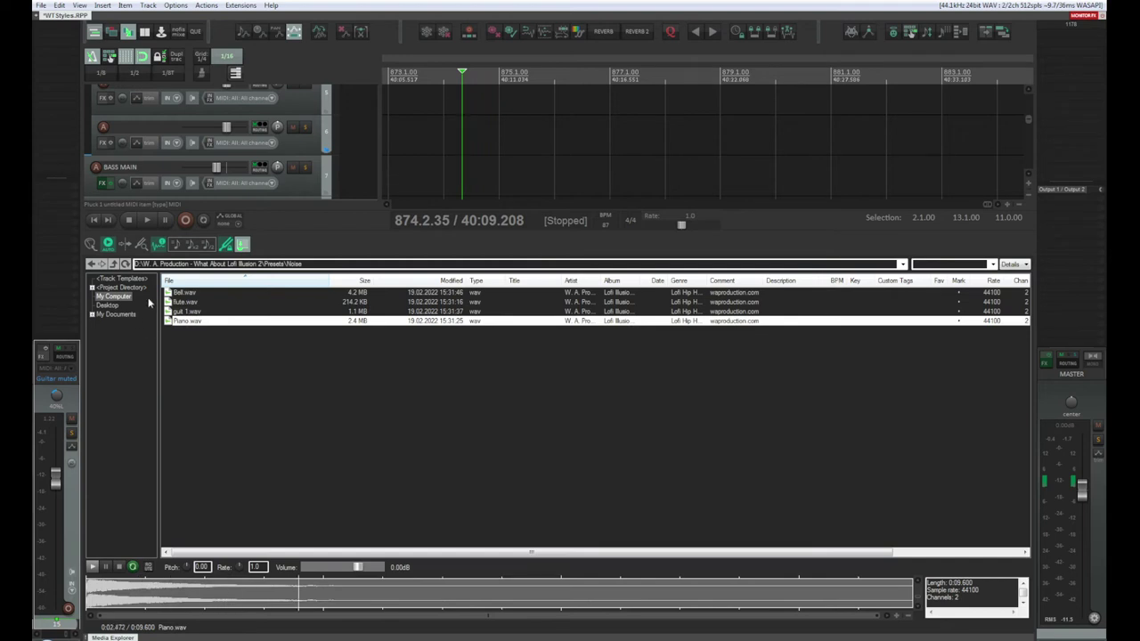
Return to the root of drive D: and look inside the Monosounds DRILL BUNDLE Vol.1 folder
left_click(112, 264)
left_click(112, 265)
left_click(112, 264)
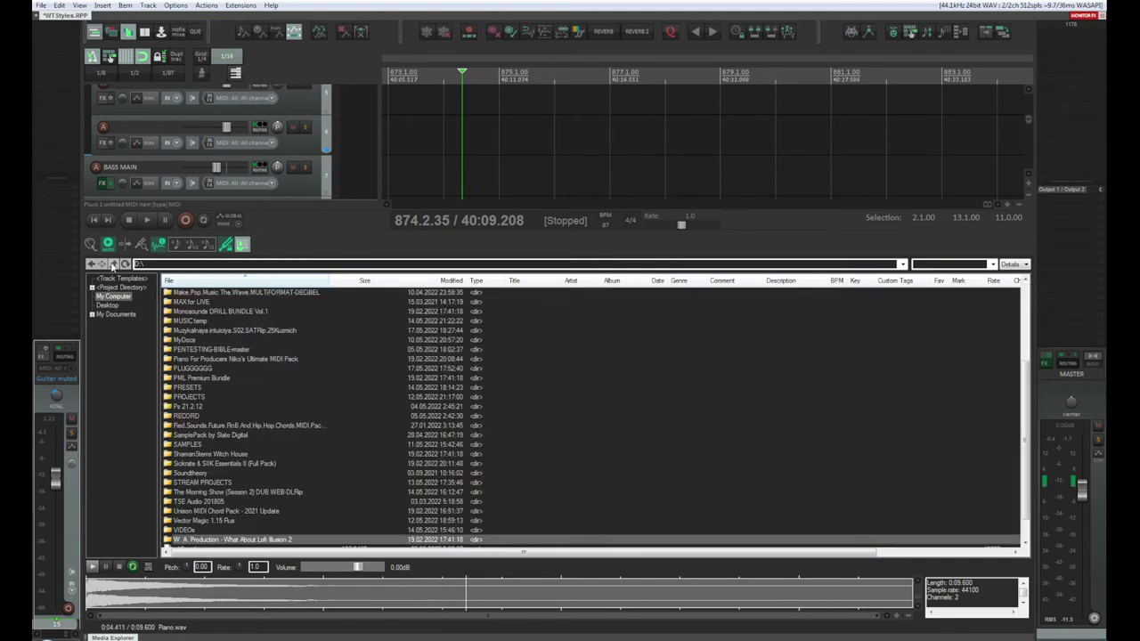
double_click(196, 312)
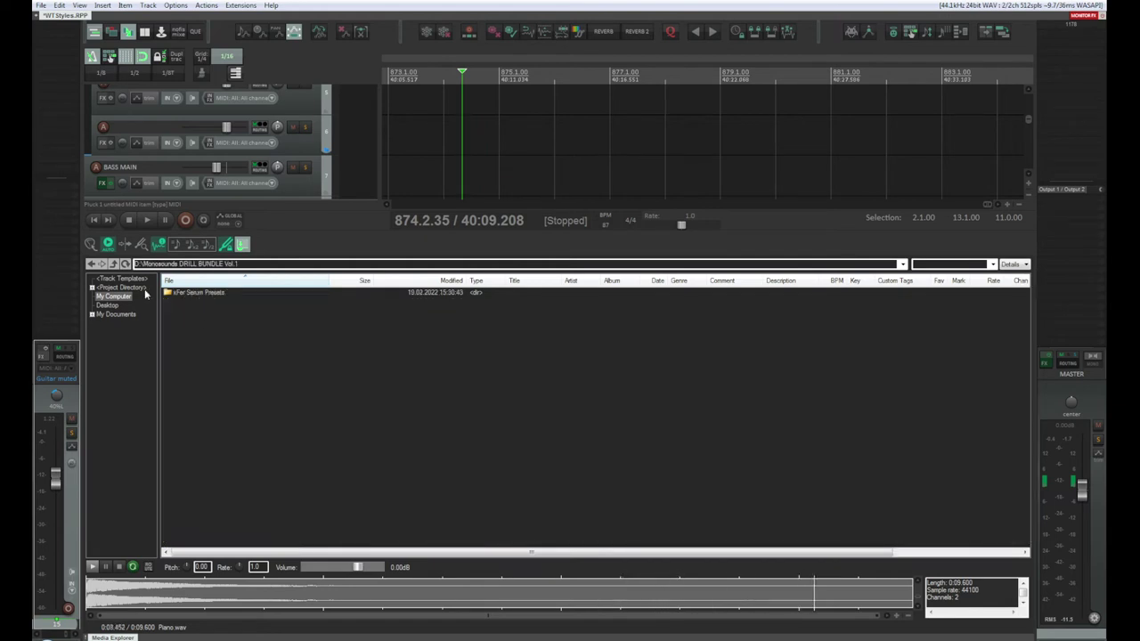
left_click(113, 265)
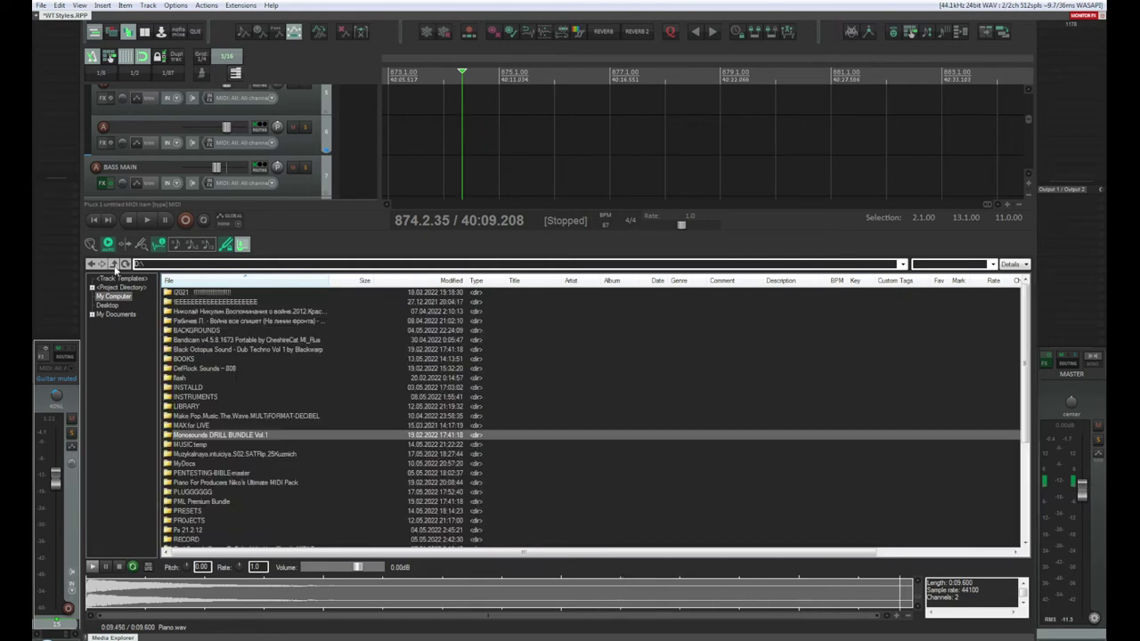
Open the FX - Risers folder of Black Octopus Sound - Dub Techno Vol 1 by Blackwarp
double_click(210, 350)
double_click(192, 301)
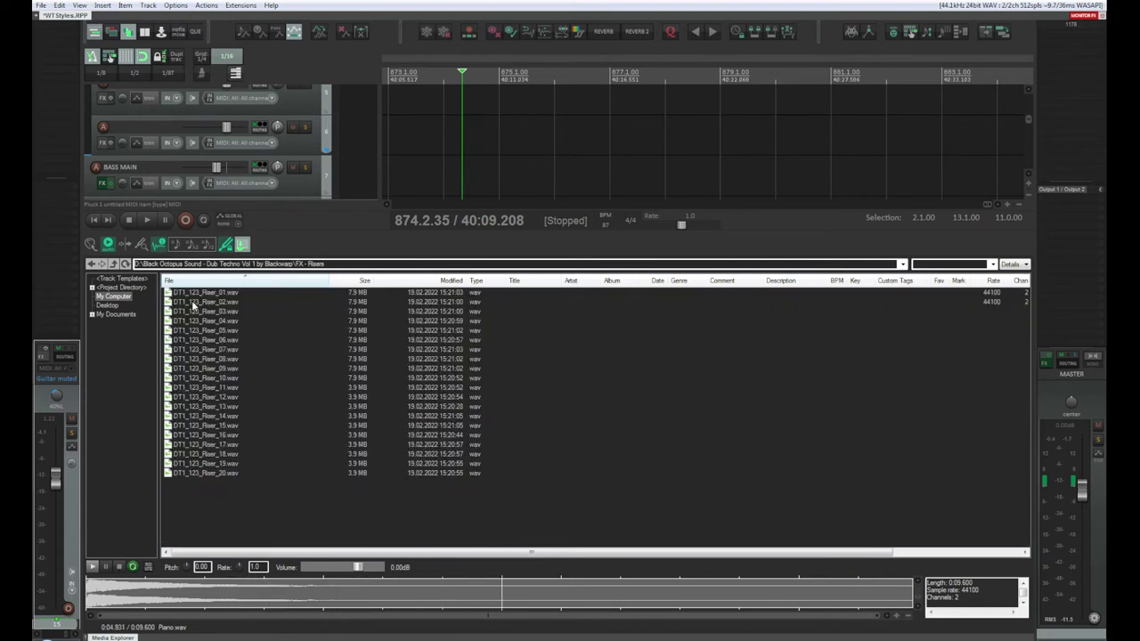
Preview DT1_123_Riser_01.wav and DT1_123_Riser_02.wav, and listen to several points along the first riser's waveform
left_click(201, 295)
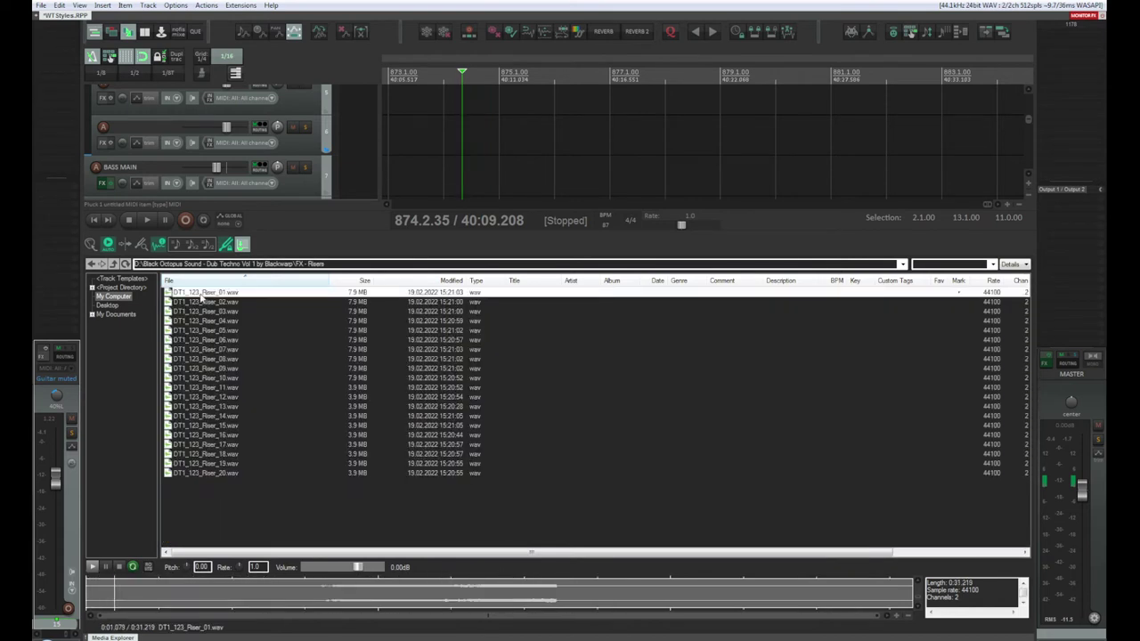
left_click(201, 302)
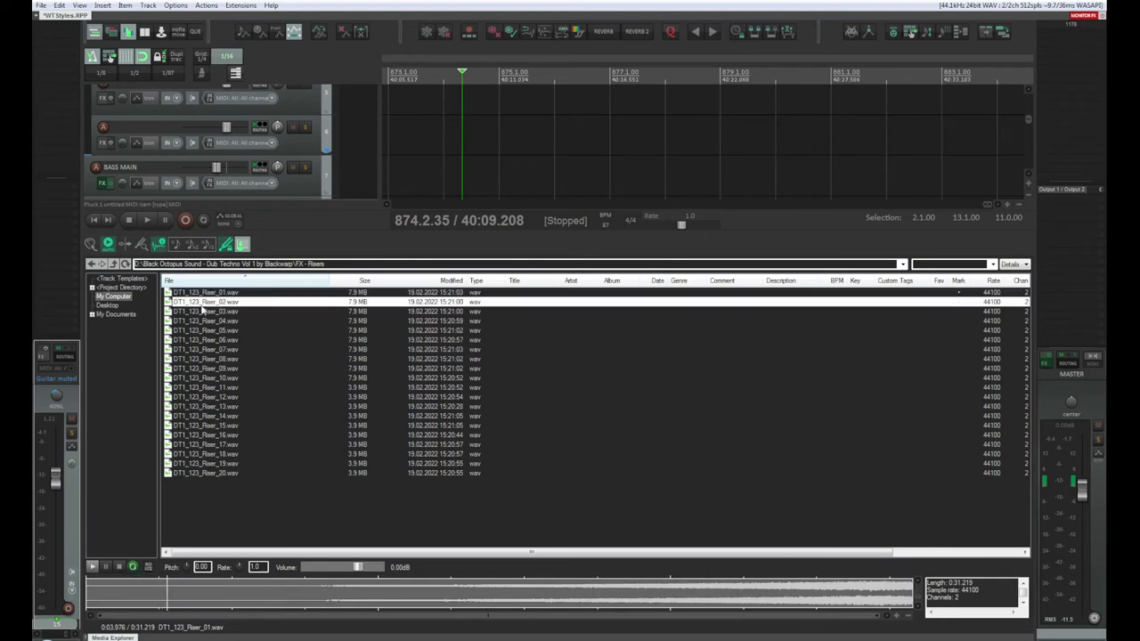
left_click(201, 293)
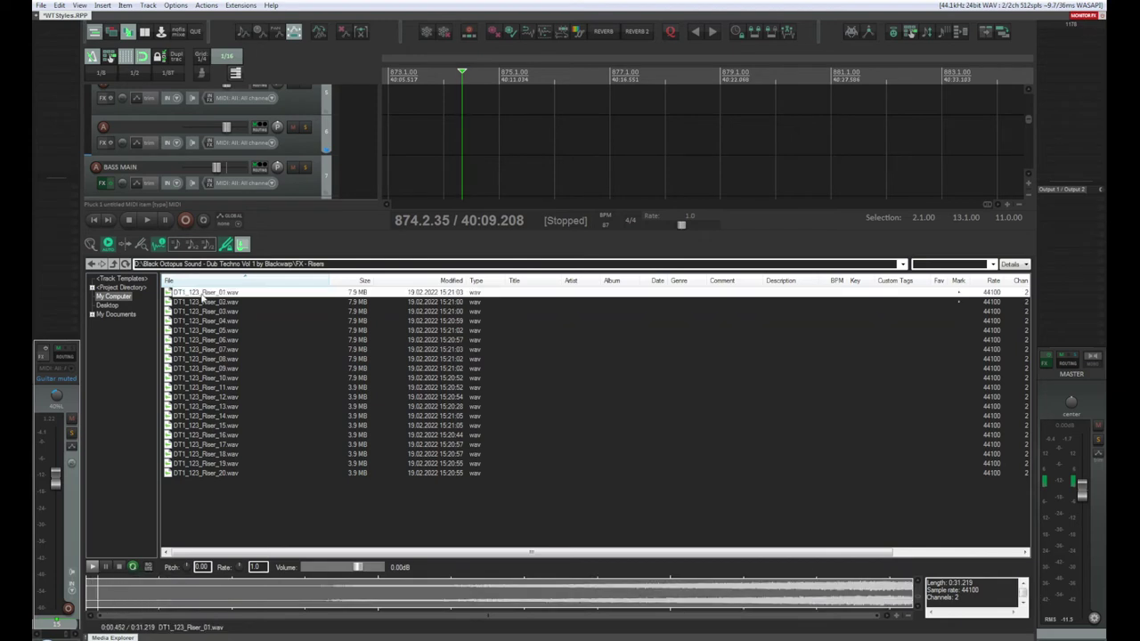
left_click(421, 593)
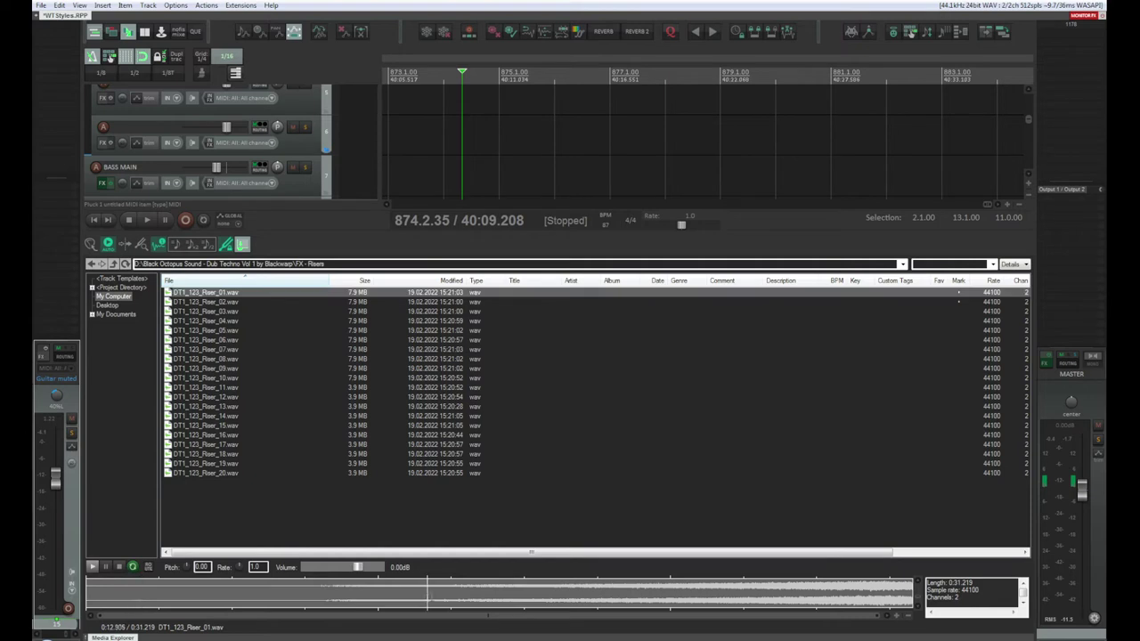
left_click(490, 593)
left_click(586, 593)
left_click(674, 593)
left_click(775, 593)
left_click(873, 593)
Preview DT1_123_Riser_07.wav and skip ahead through its waveform toward the louder end
left_click(227, 349)
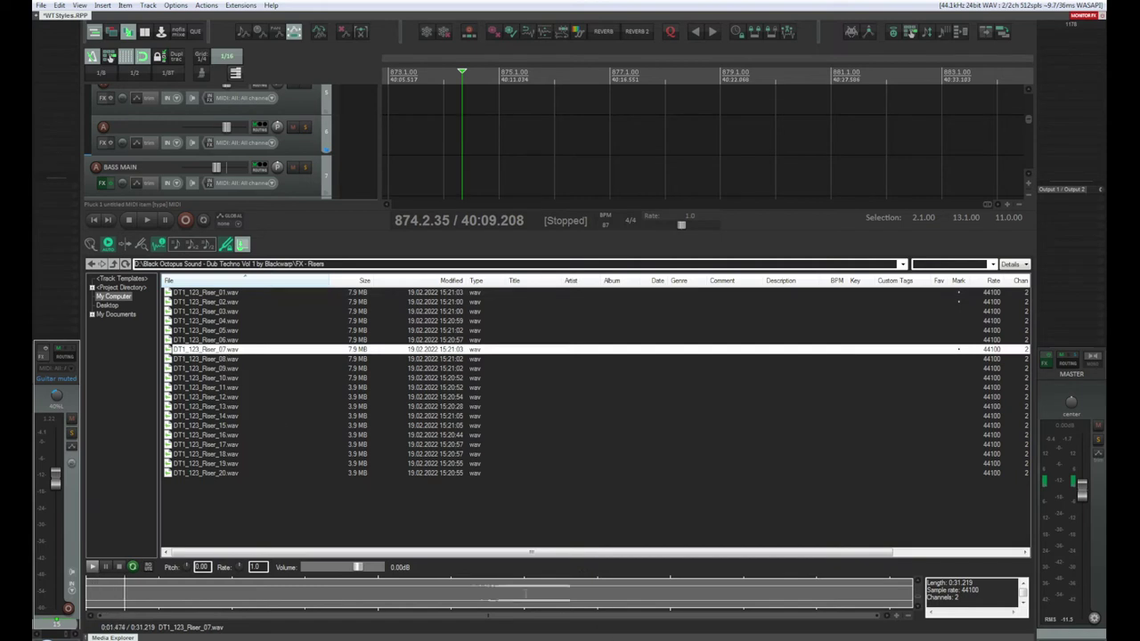
left_click(527, 593)
left_click(638, 593)
left_click(730, 594)
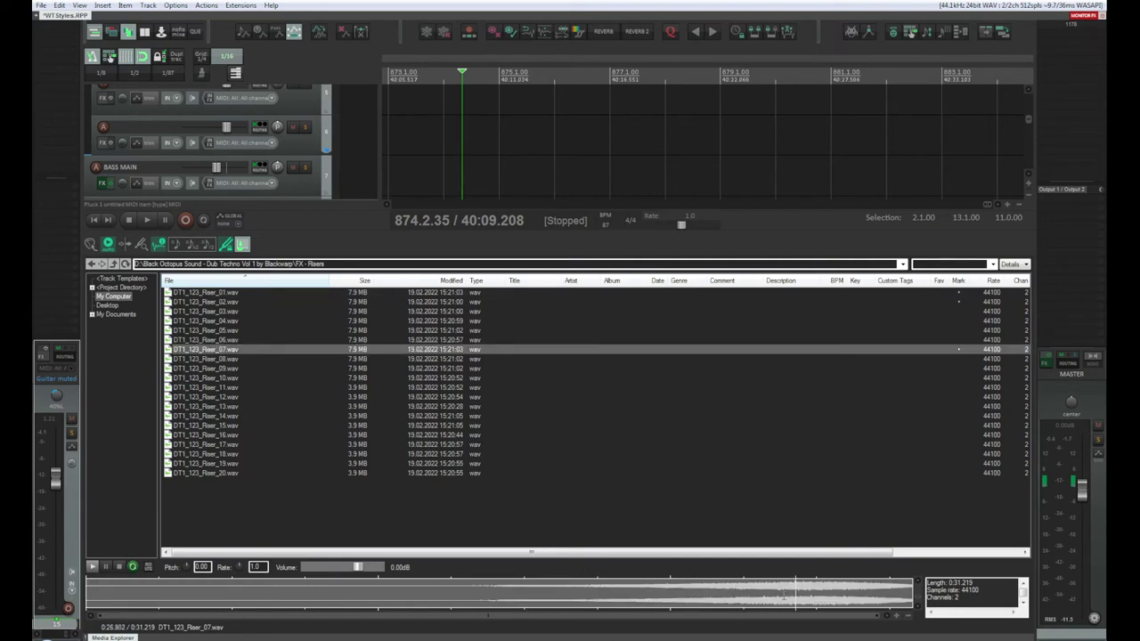
Preview the shorter risers DT1_123_Riser_16.wav to DT1_123_Riser_19.wav, skipping to the middle of 16, 18 and 19
left_click(229, 435)
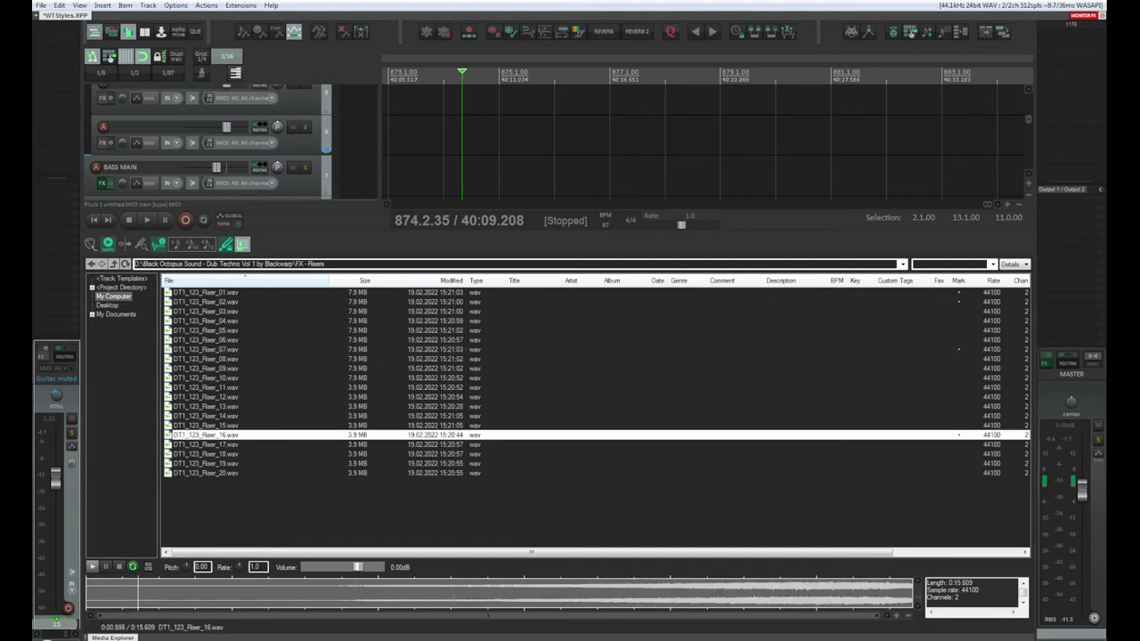
left_click(452, 593)
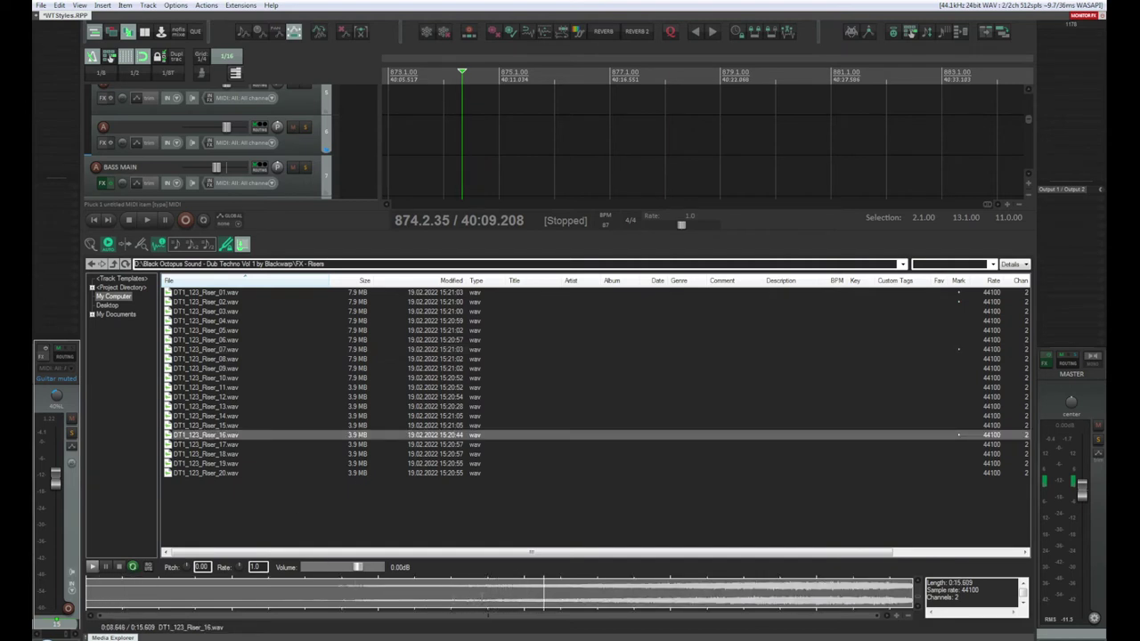
key("Down")
key("Down")
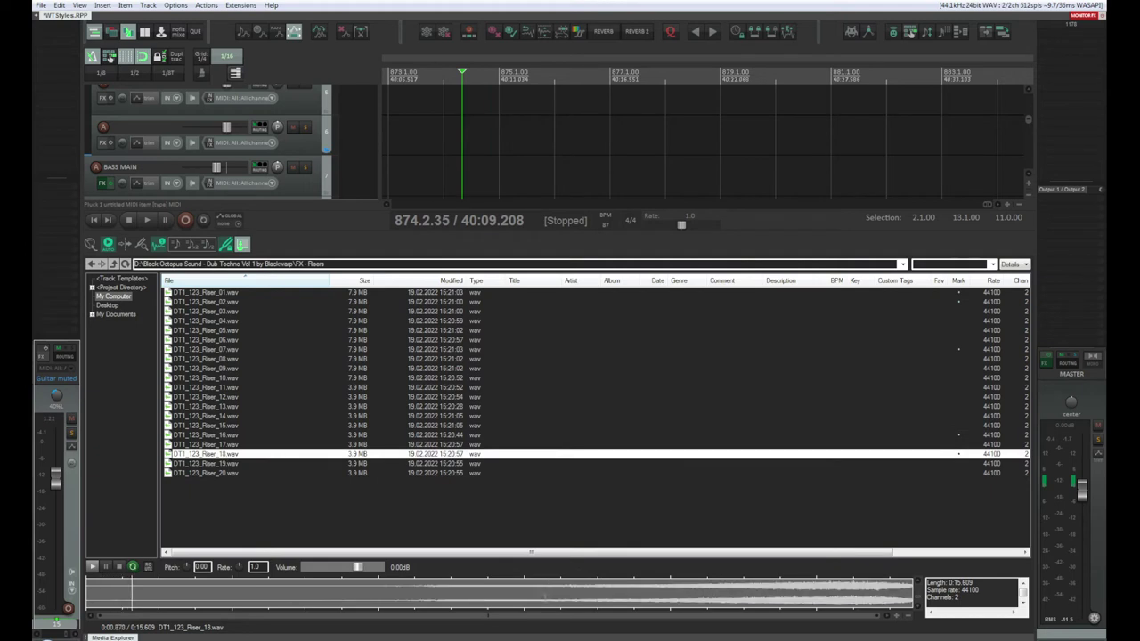
left_click(548, 594)
left_click(207, 464)
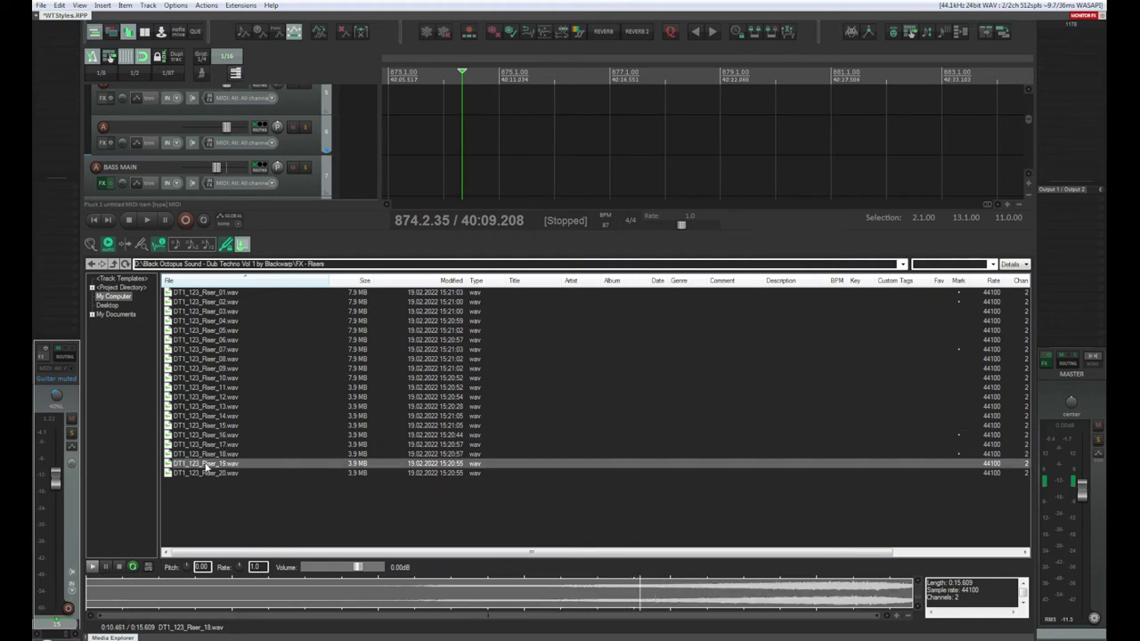
left_click(538, 592)
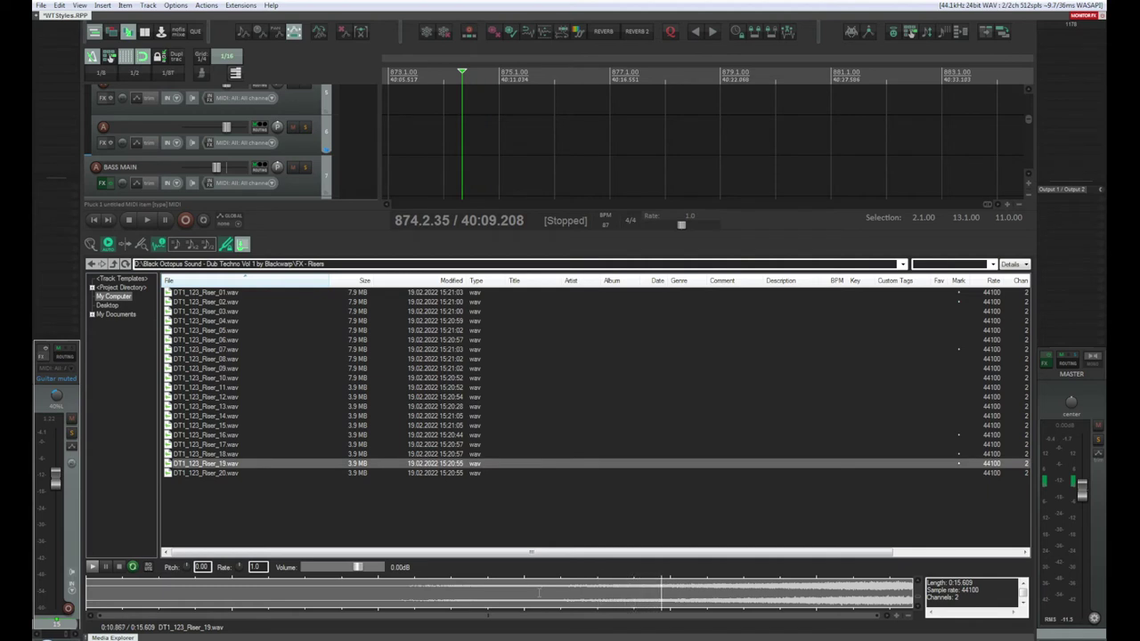
Preview DT1_123_Riser_03.wav, including the late part of its waveform
left_click(227, 315)
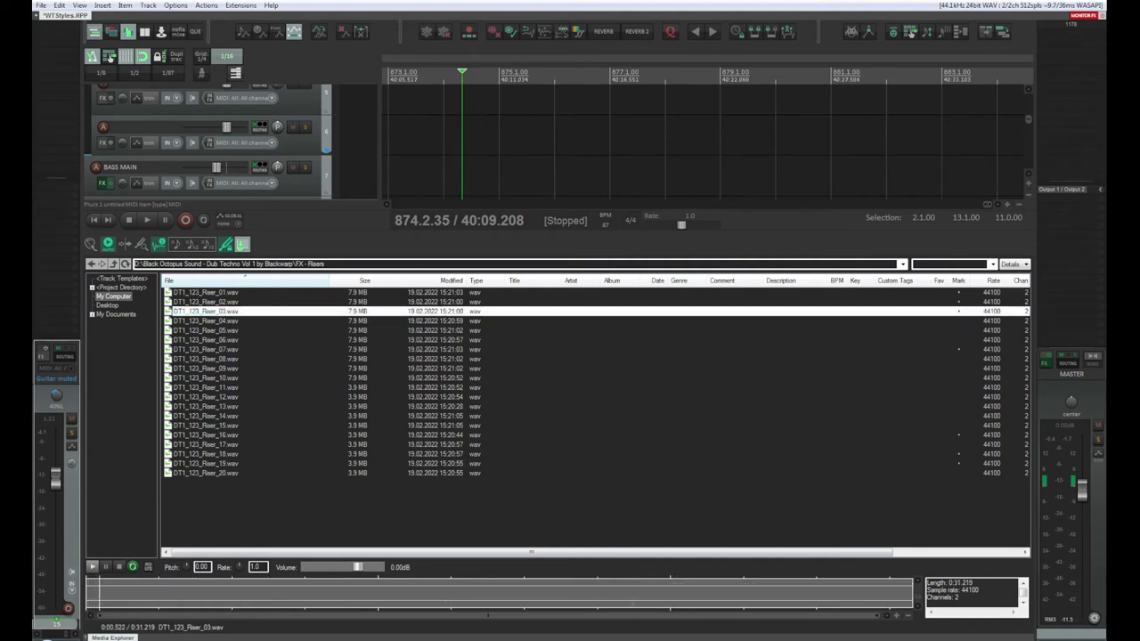
left_click(748, 592)
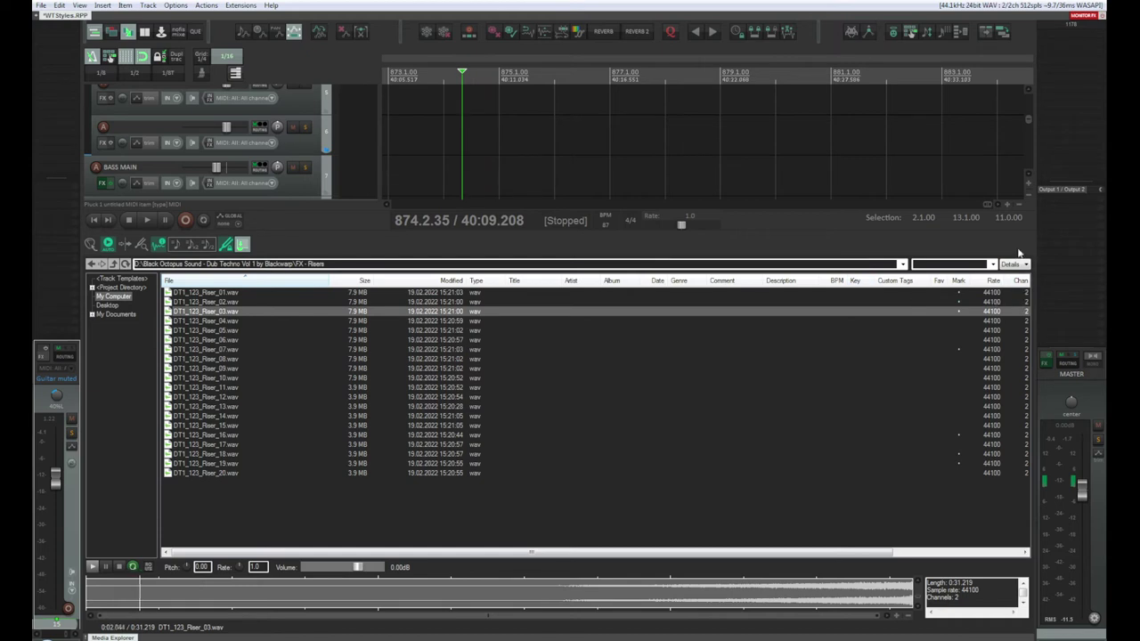
left_click(211, 313)
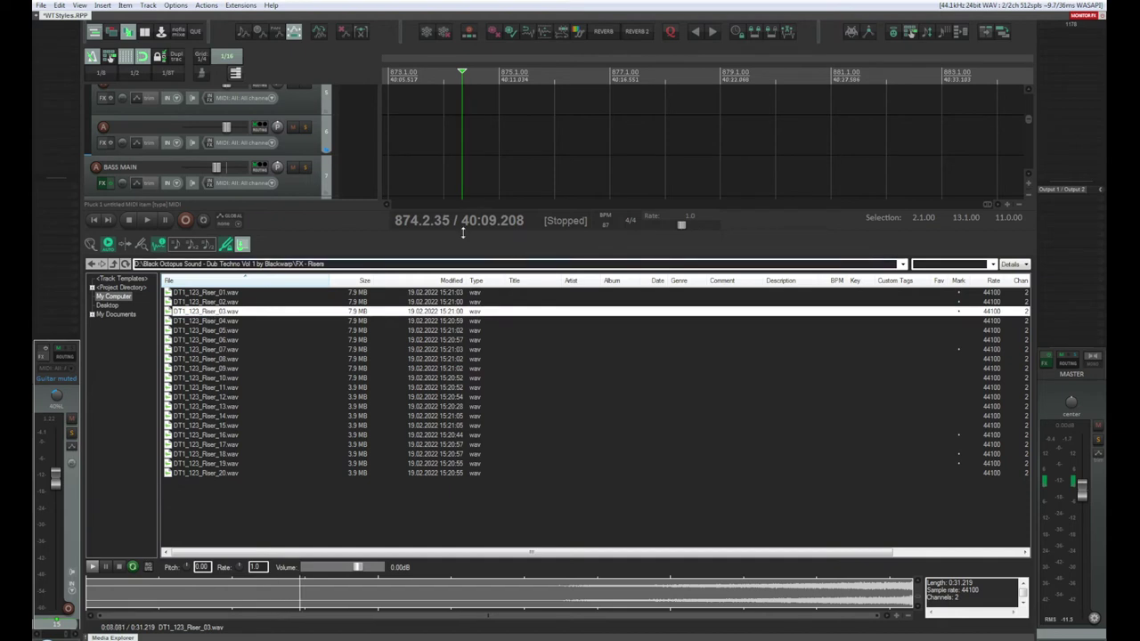
Insert DT1_123_Riser_03.wav on the FXs track at bar 873 and close the Media Explorer
scroll(365, 143, "down", 10)
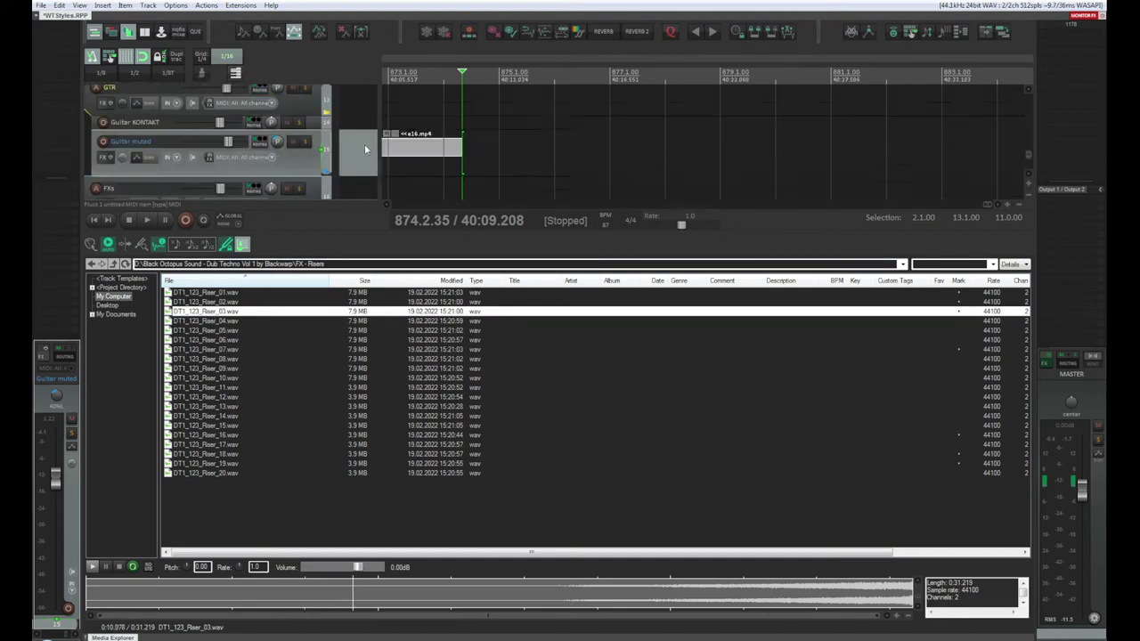
left_click(357, 114)
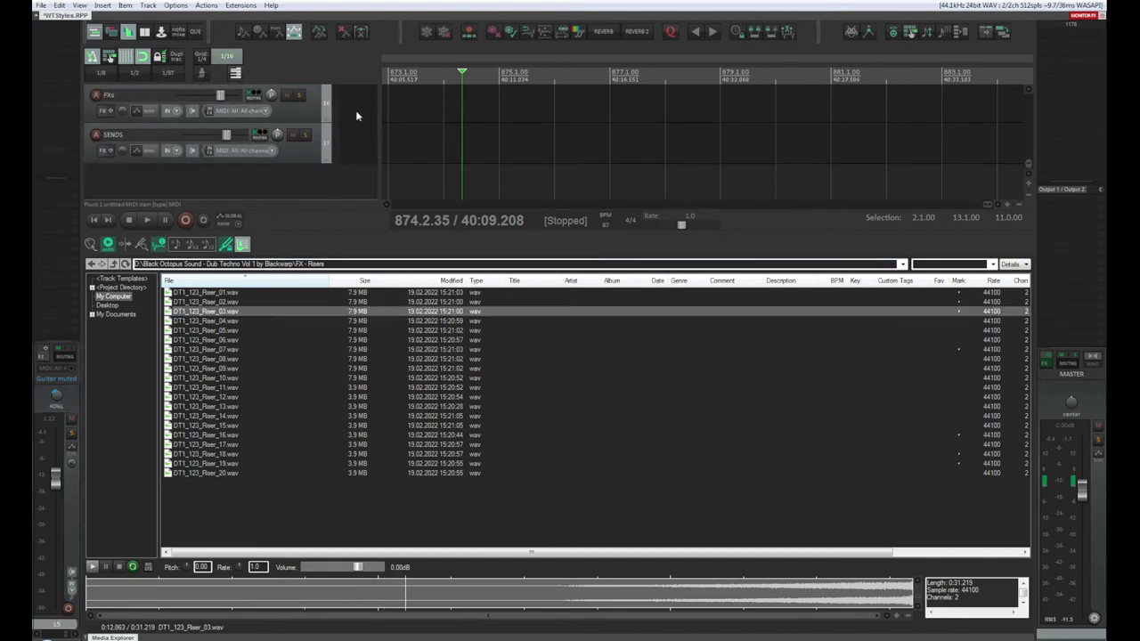
left_click_drag(211, 311, 407, 100)
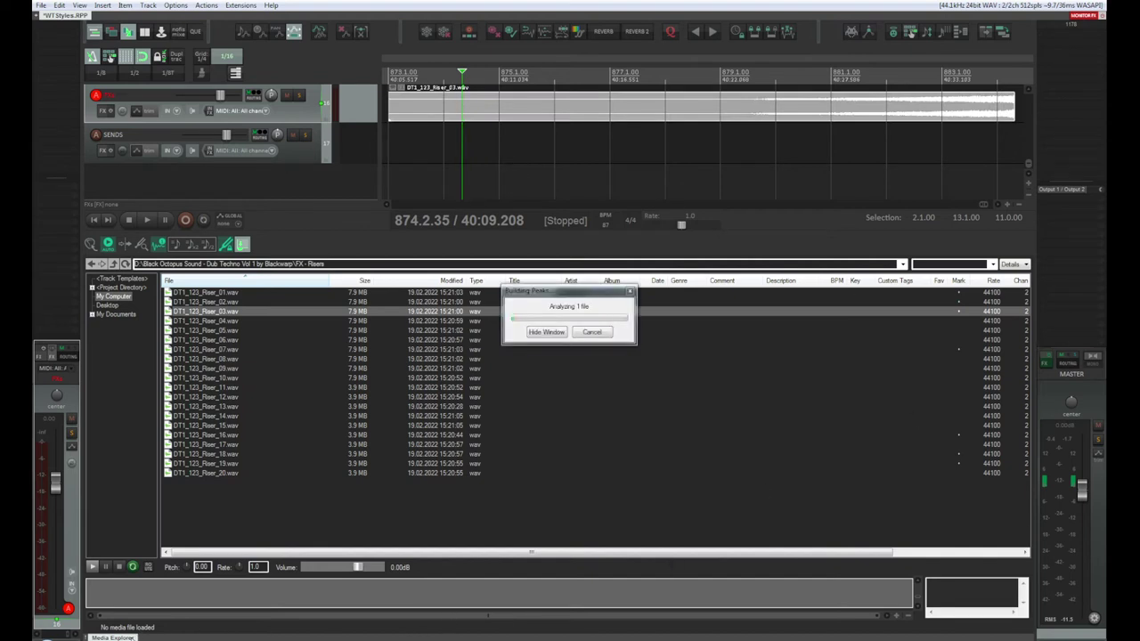
right_click(132, 637)
left_click(169, 630)
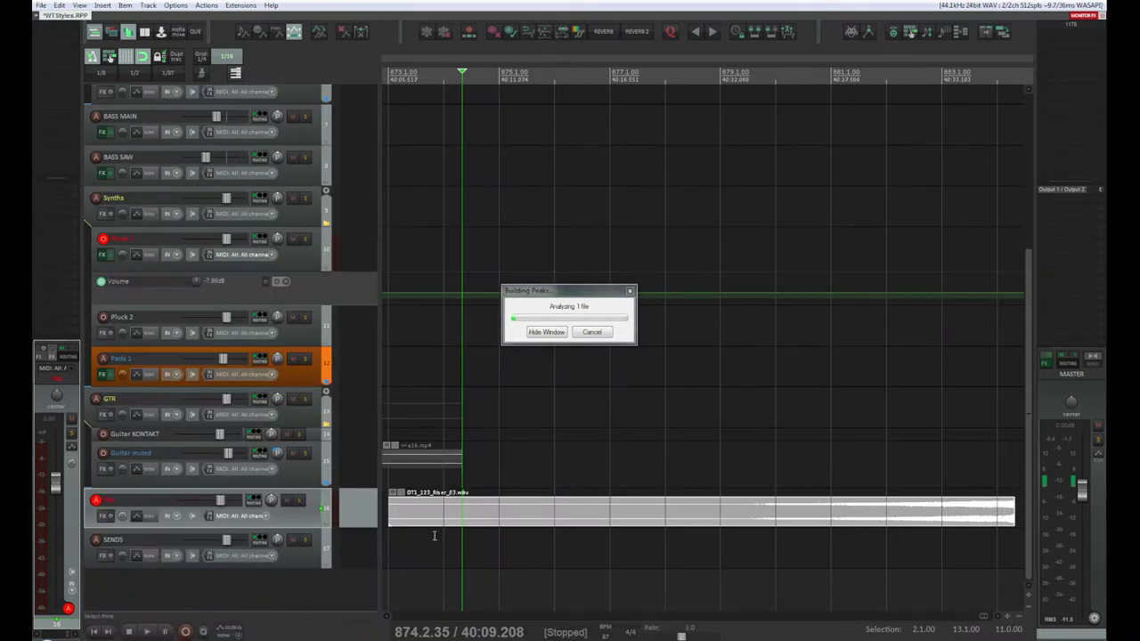
scroll(492, 526, "down", 4)
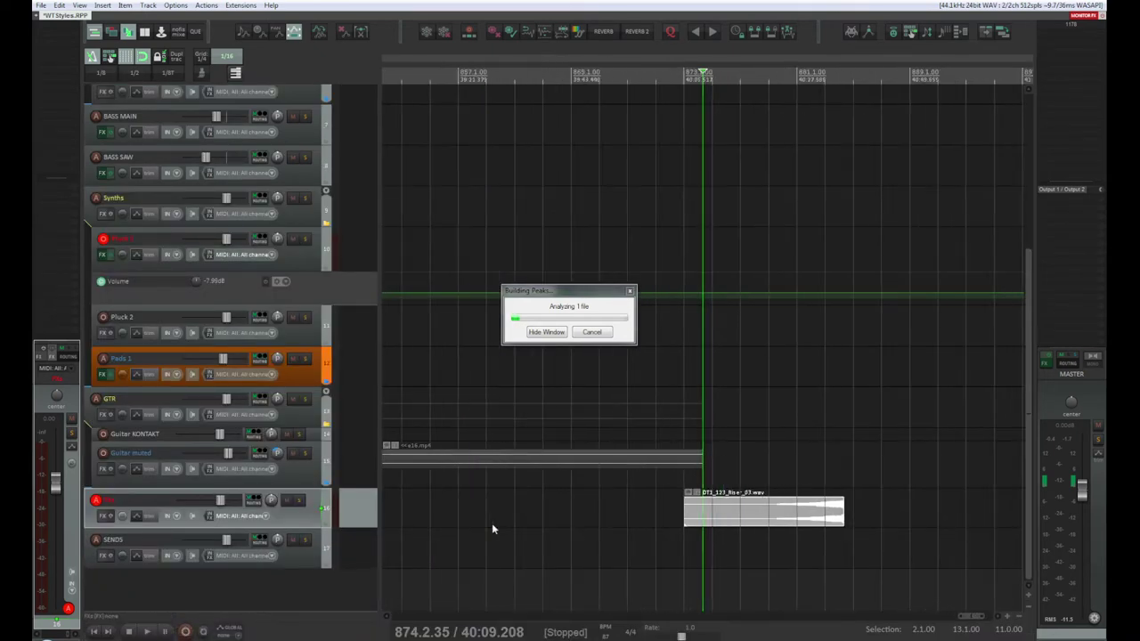
left_click_drag(552, 296, 465, 296)
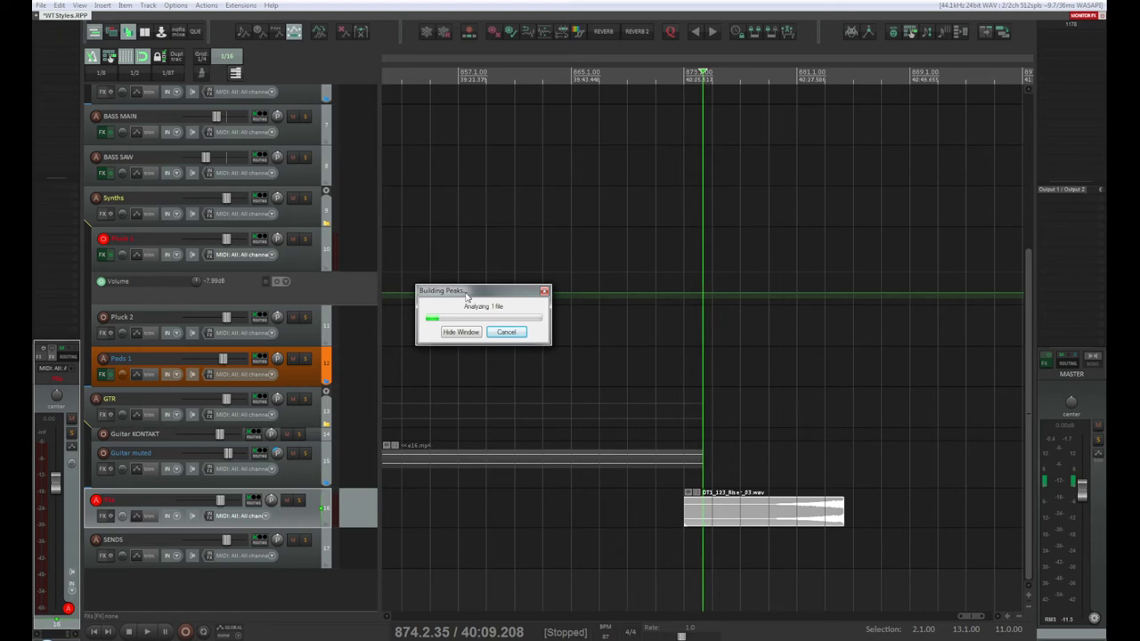
left_click_drag(472, 295, 584, 298)
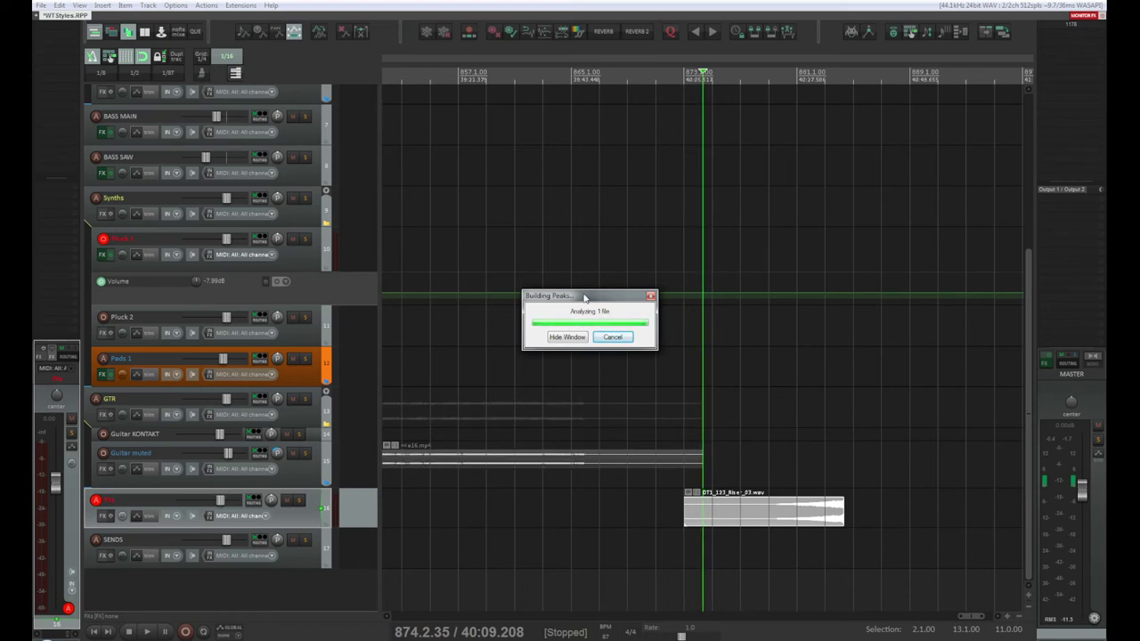
Delete the very long a16.mp4 item from the Guitar muted track
scroll(512, 408, "down", 3)
scroll(512, 409, "down", 10)
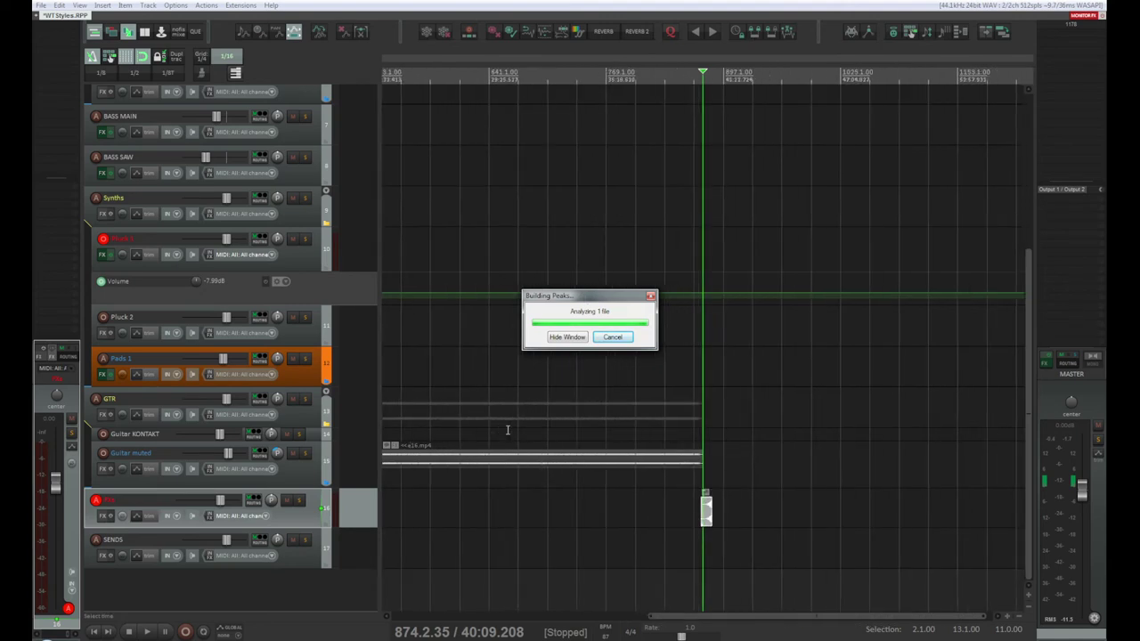
scroll(508, 428, "up", 2)
scroll(508, 430, "up", 3)
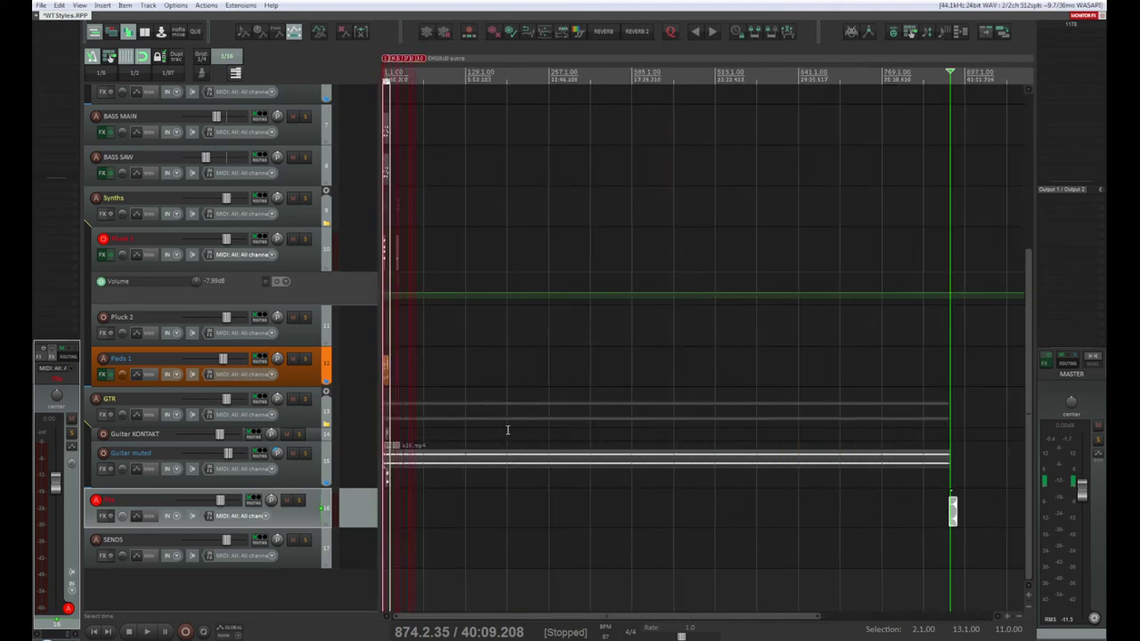
scroll(480, 465, "down", 1)
scroll(477, 462, "up", 1)
left_click(474, 462)
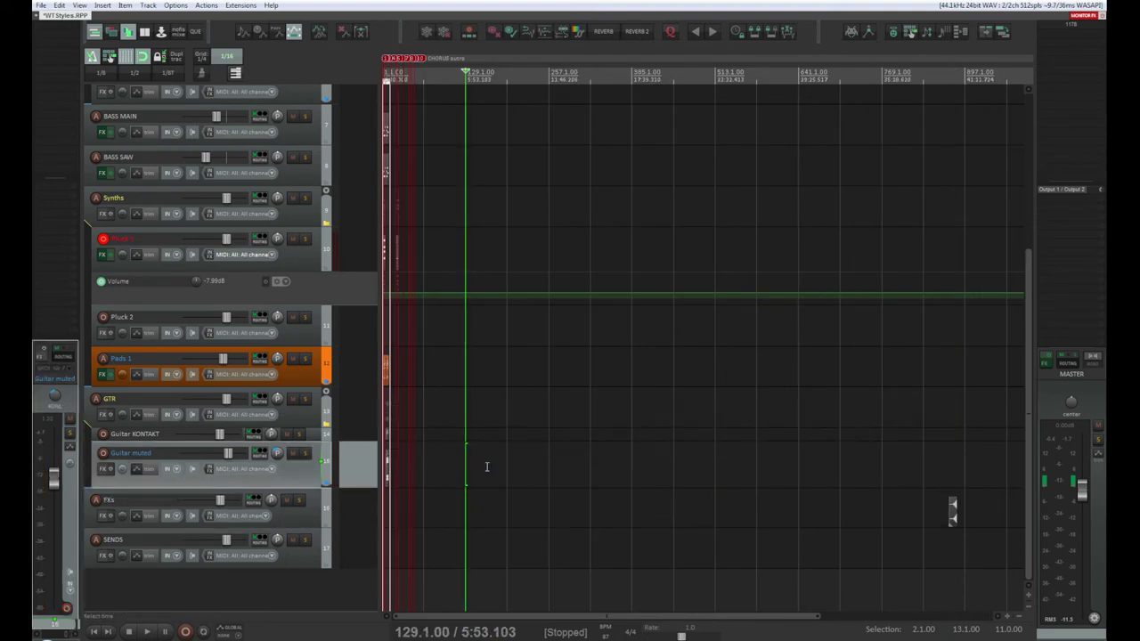
Move the riser item on the FXs track to the start of the project
scroll(370, 512, "up", 1)
scroll(388, 506, "down", 4)
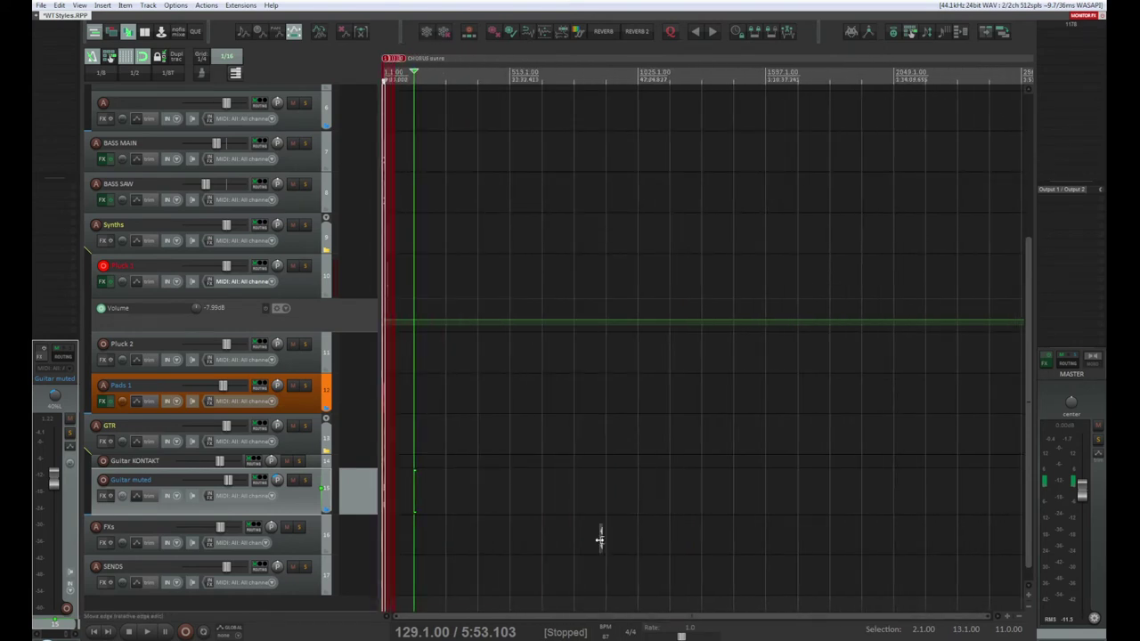
left_click(534, 542)
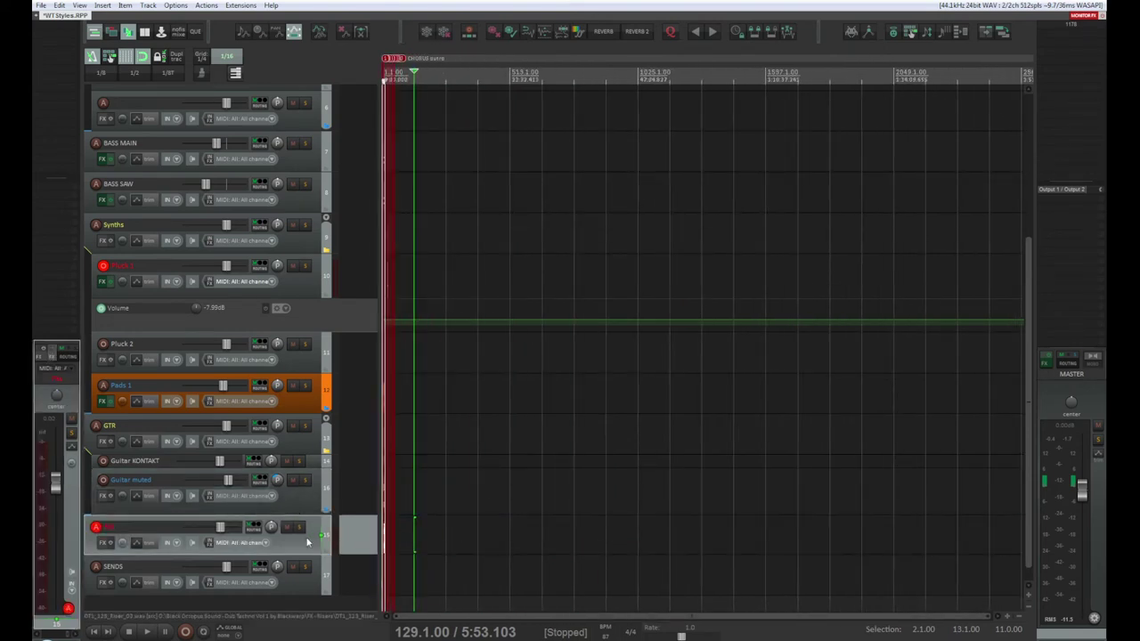
Return the edit cursor to the start of the project
scroll(516, 521, "down", 2)
scroll(413, 550, "up", 8)
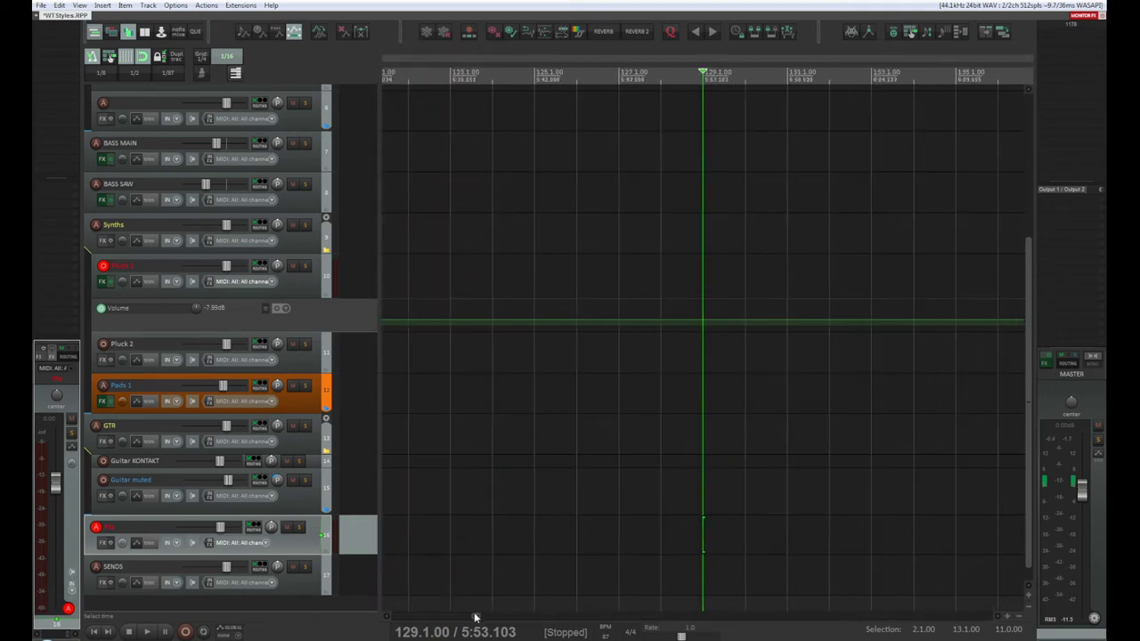
left_click_drag(477, 616, 396, 613)
scroll(414, 521, "down", 3)
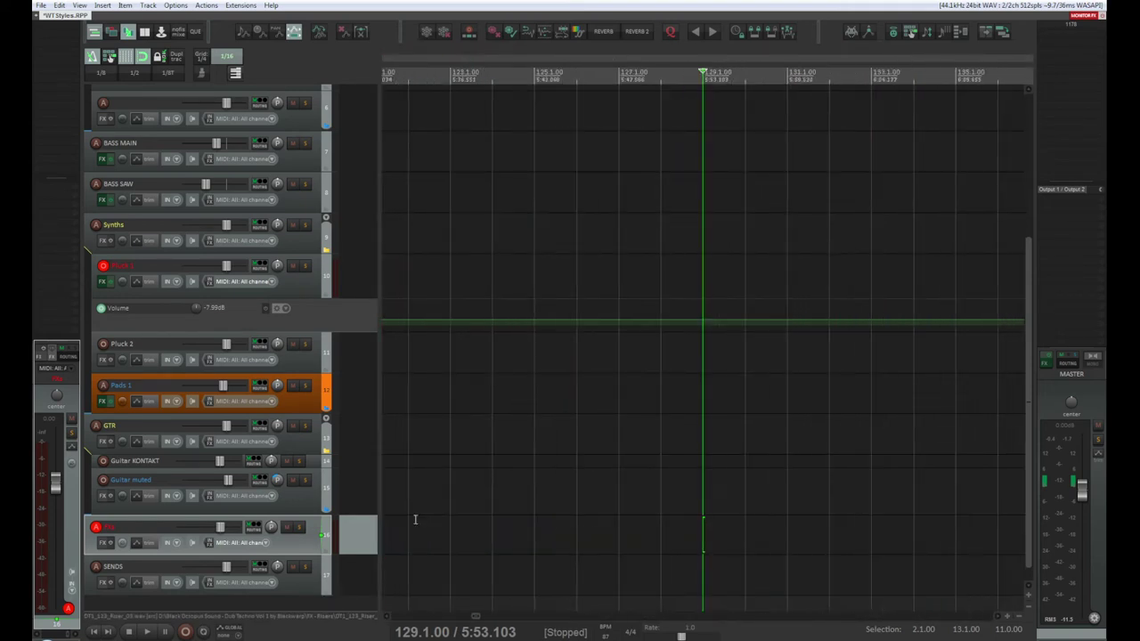
scroll(414, 519, "down", 5)
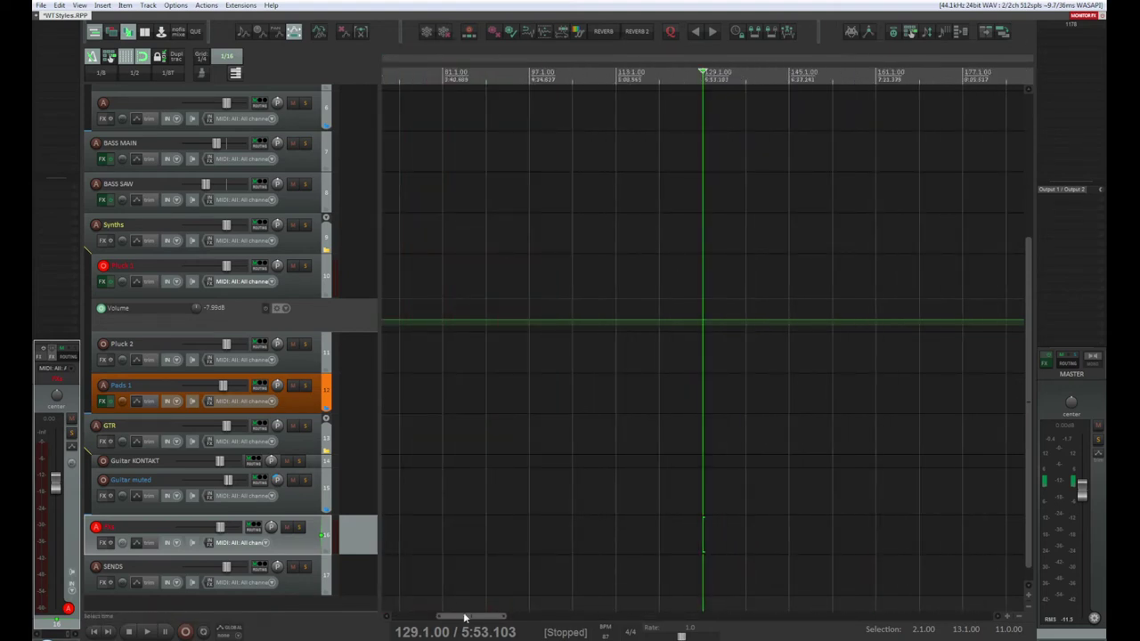
scroll(386, 534, "up", 1)
key("Home")
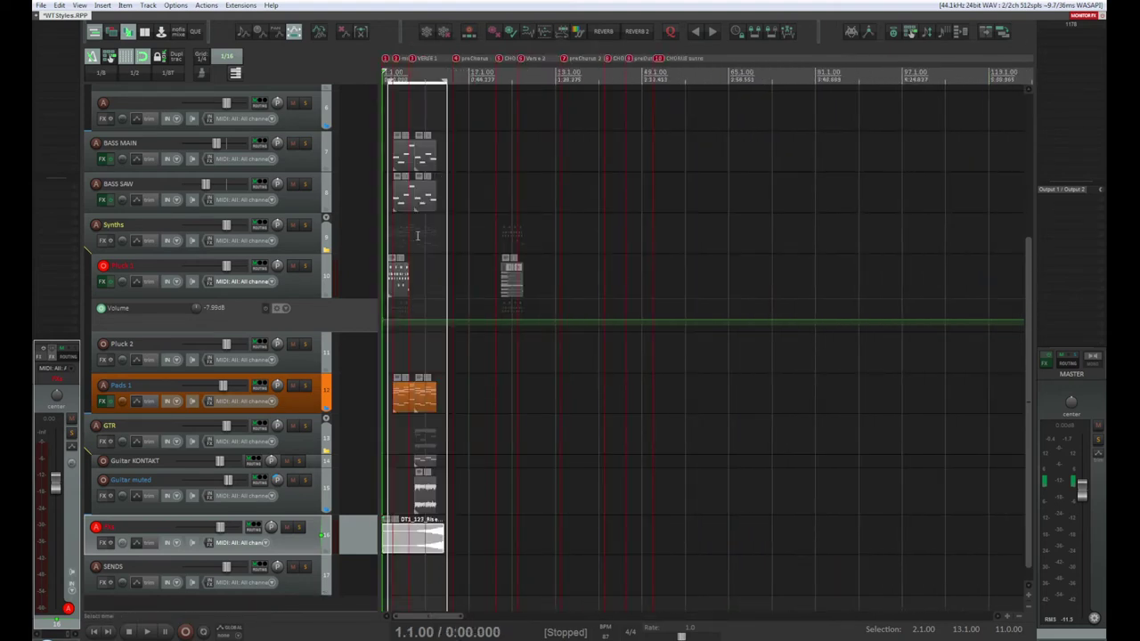
Time-stretch the riser on the FXs track to end at the music CHORUS marker at bar 3, and play from bar 2
scroll(424, 252, "up", 4)
scroll(436, 556, "up", 2)
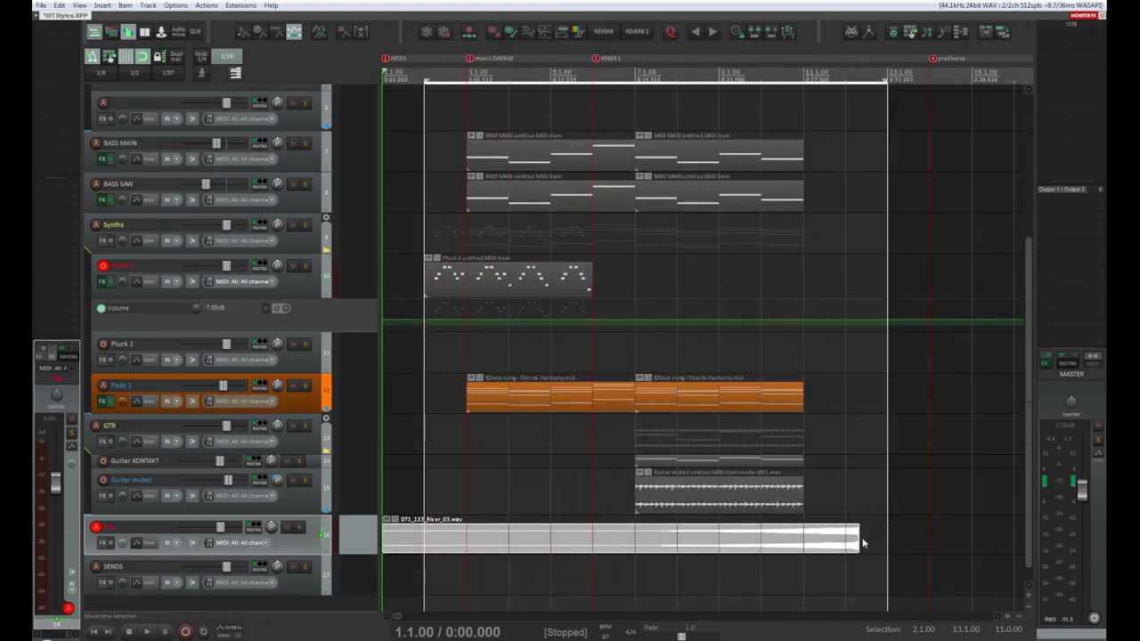
left_click_drag(860, 539, 628, 535)
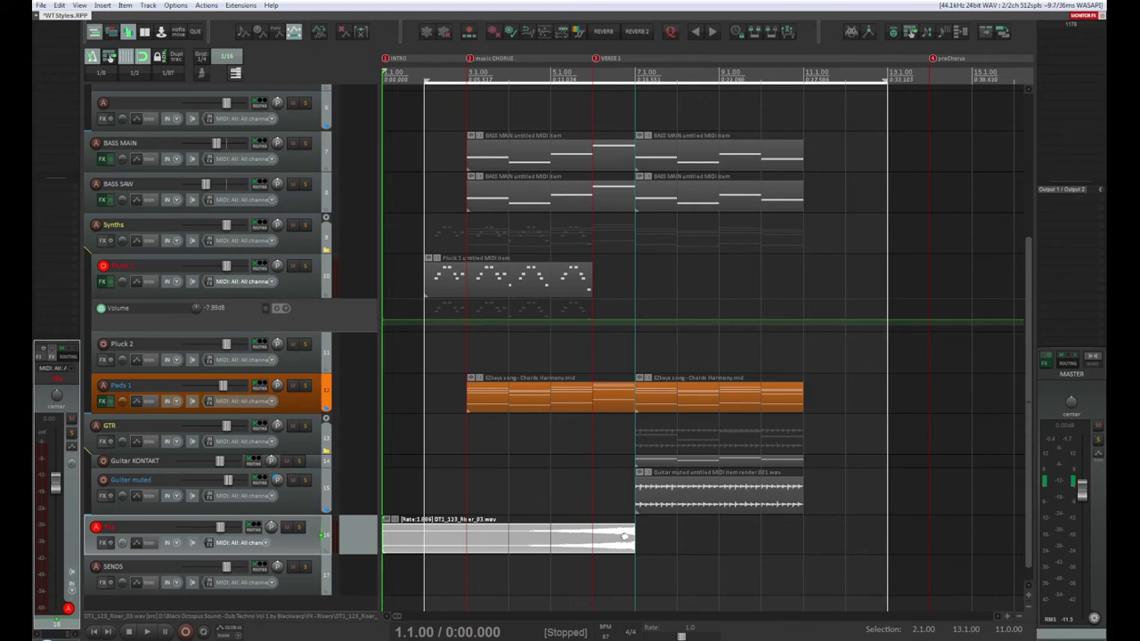
left_click_drag(624, 536, 455, 526)
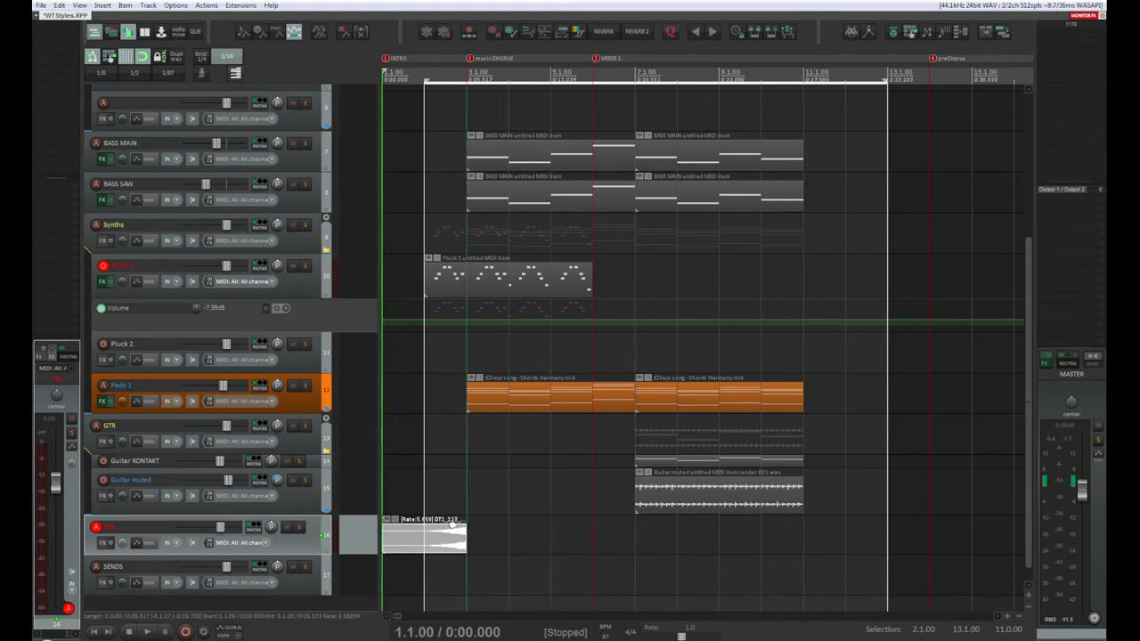
left_click(424, 69)
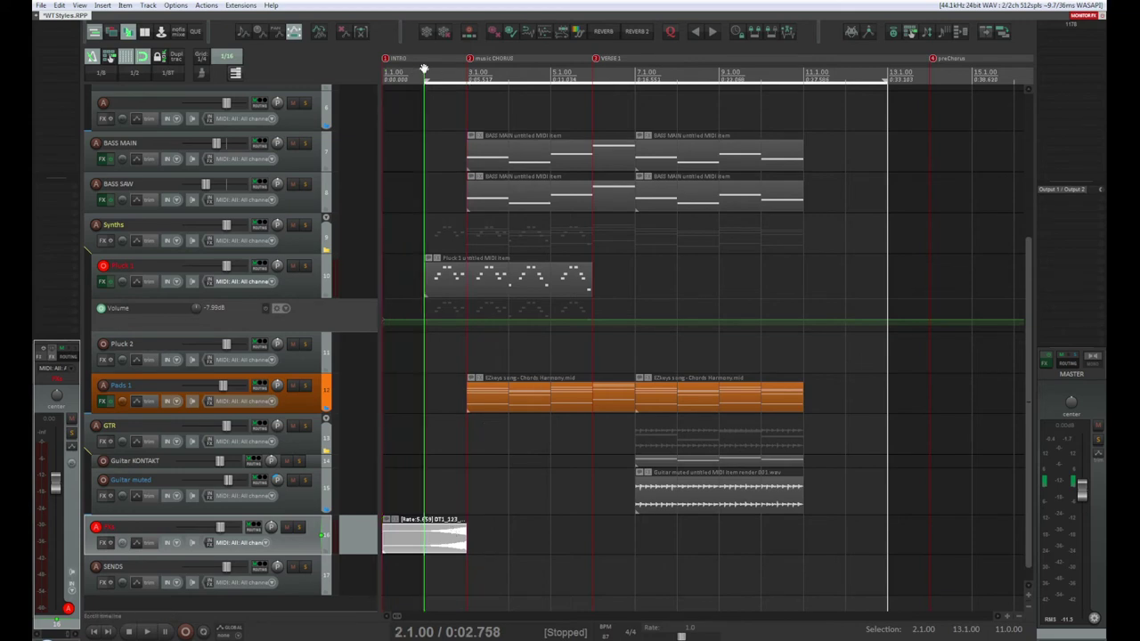
key("space")
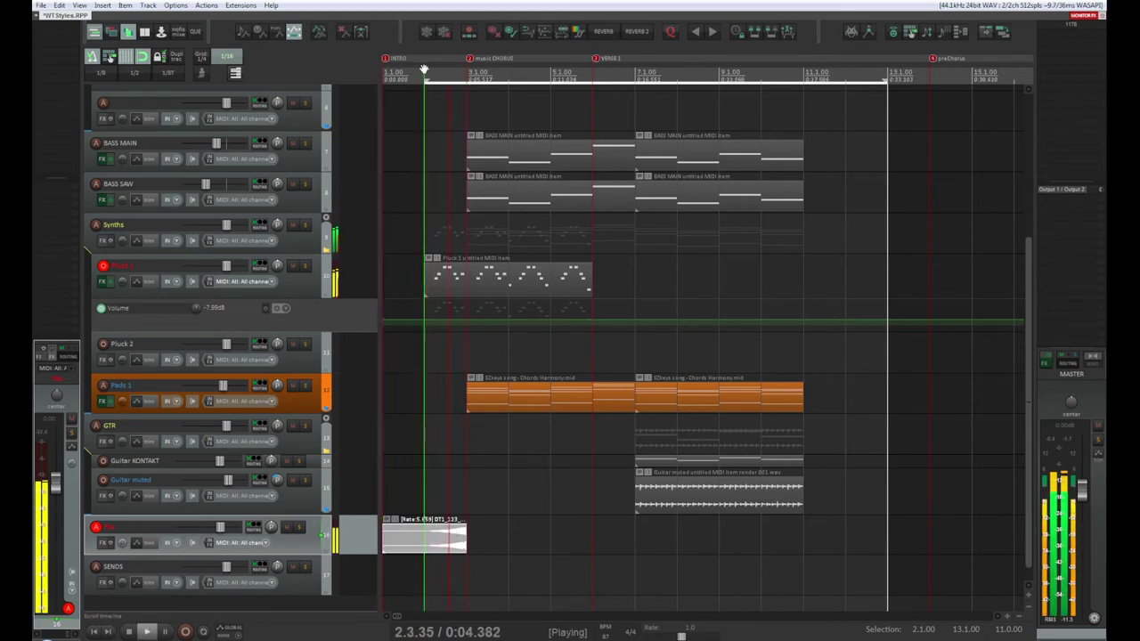
Play the song from bar 2 into the music CHORUS to check how the stretched riser leads in
left_click(424, 70)
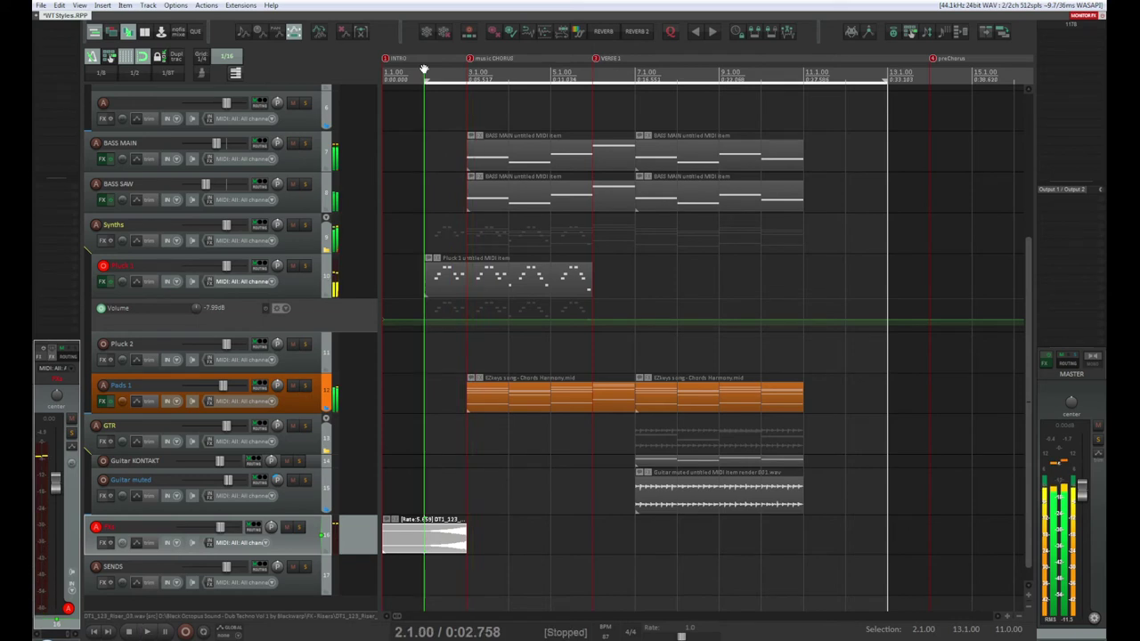
key("space")
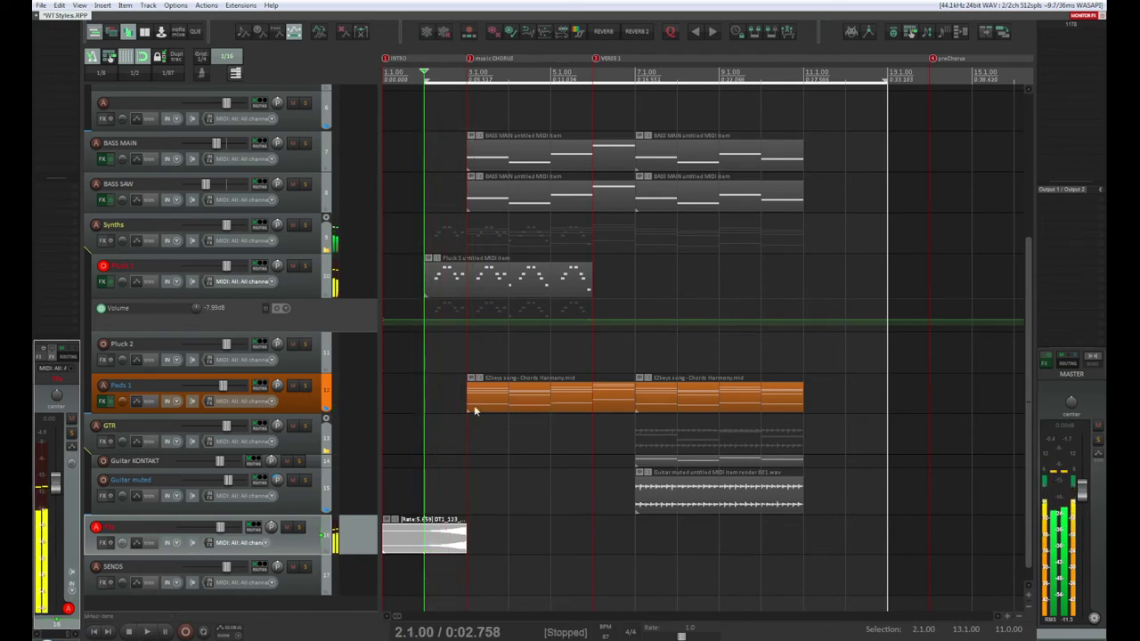
key("space")
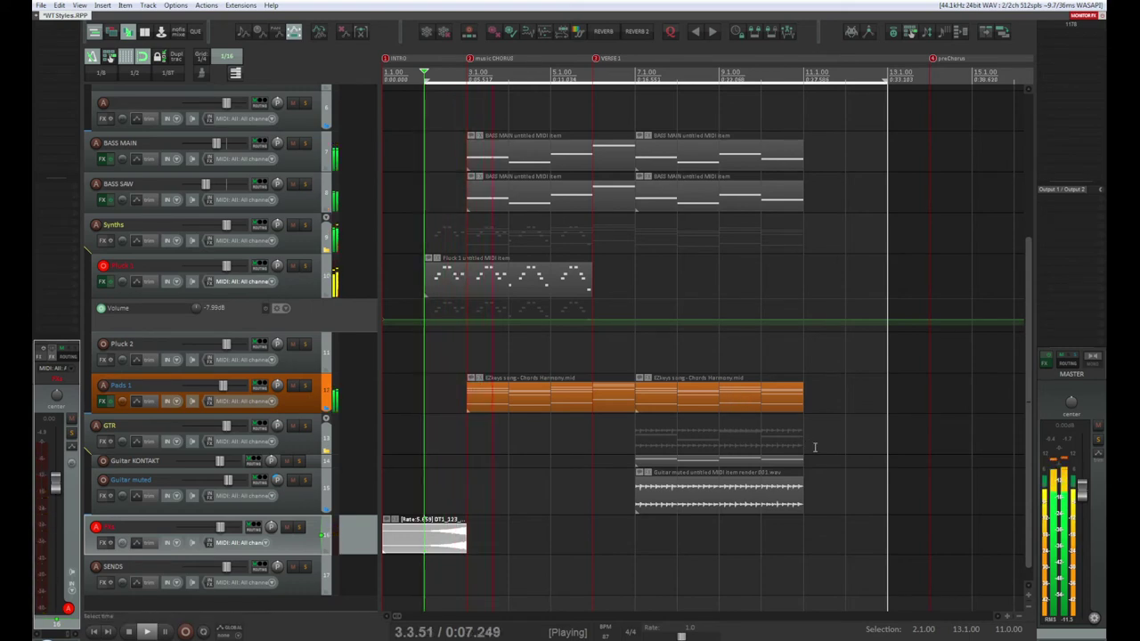
key("space")
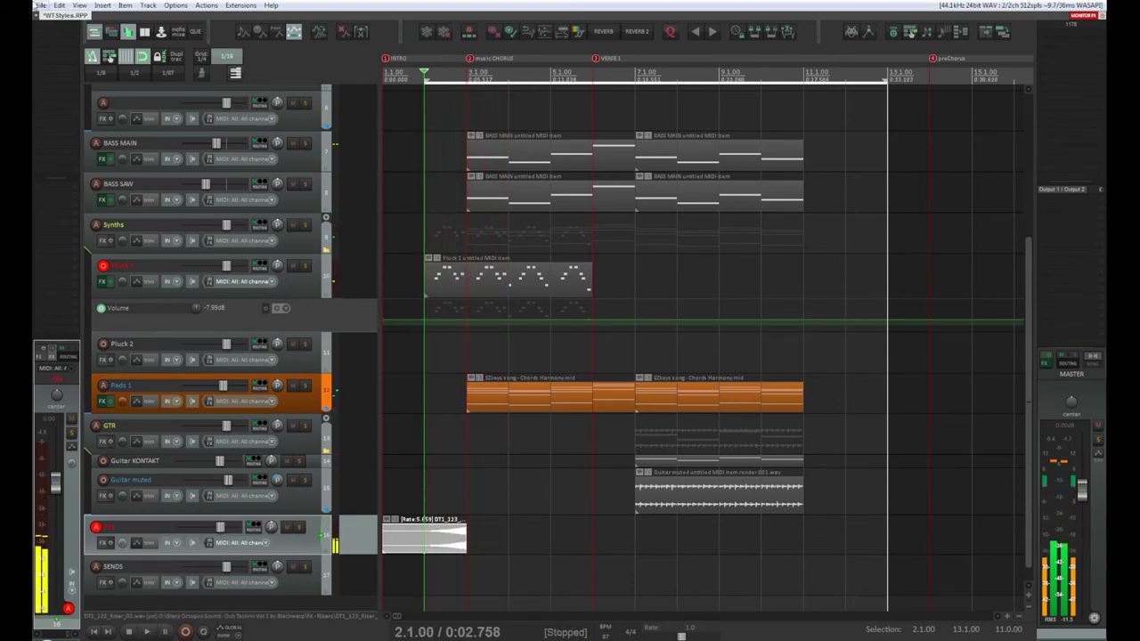
Add the ValhallaShimmer reverb from Valhalla DSP to the FXs track and start playback
key("f")
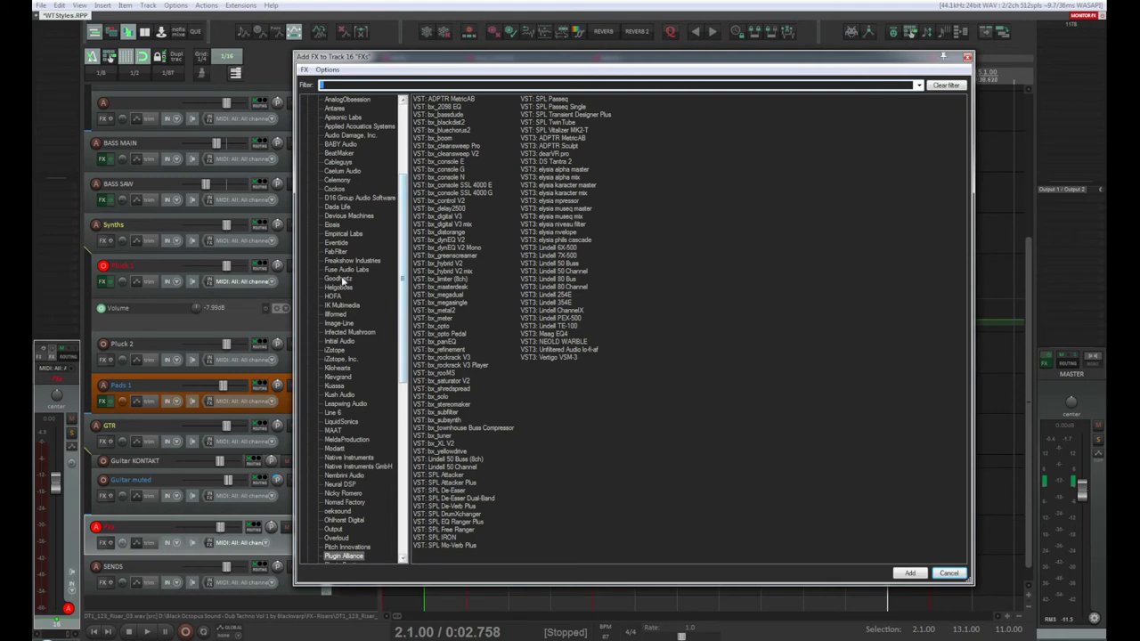
left_click_drag(403, 361, 407, 506)
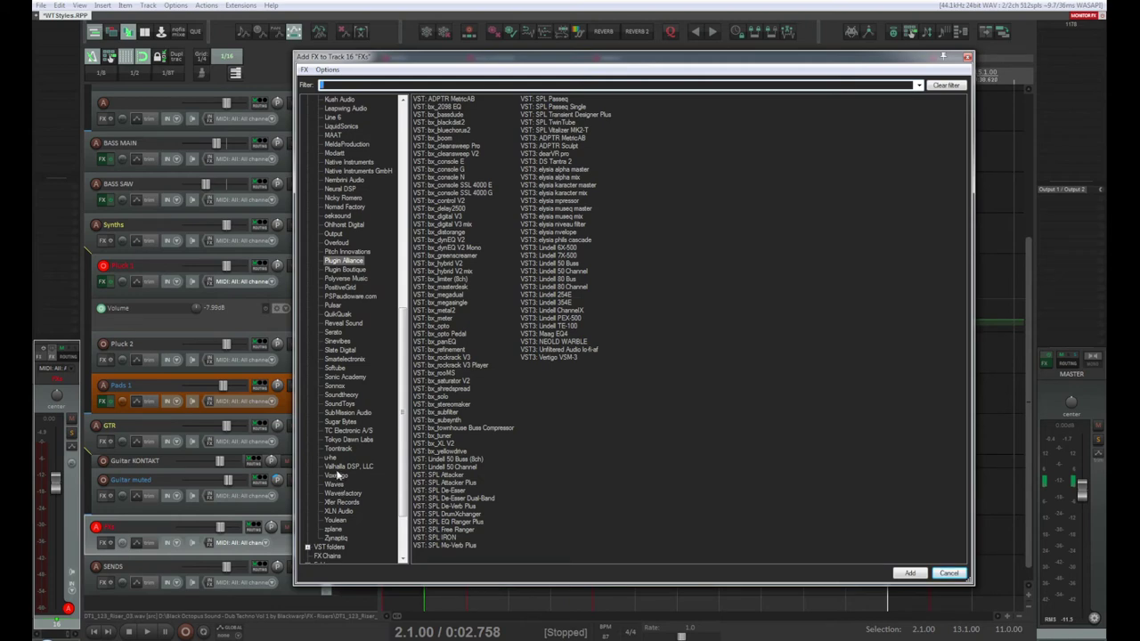
left_click(339, 468)
double_click(465, 131)
key("space")
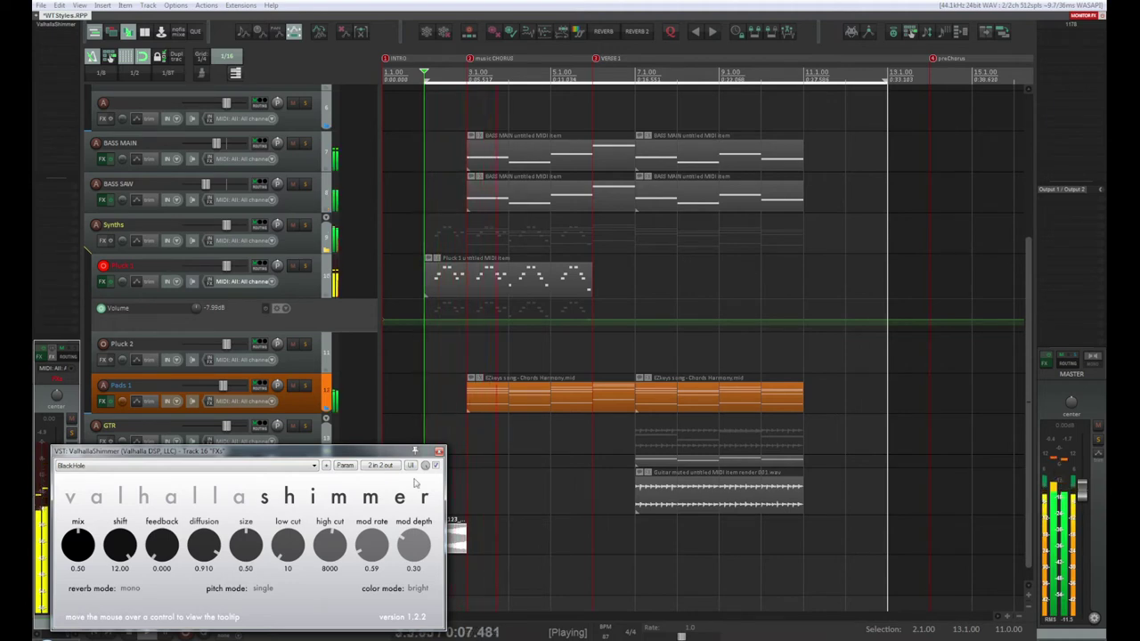
Set the ValhallaShimmer mix to 0.88 and play again from bar 2
left_click_drag(309, 462, 588, 320)
key("space")
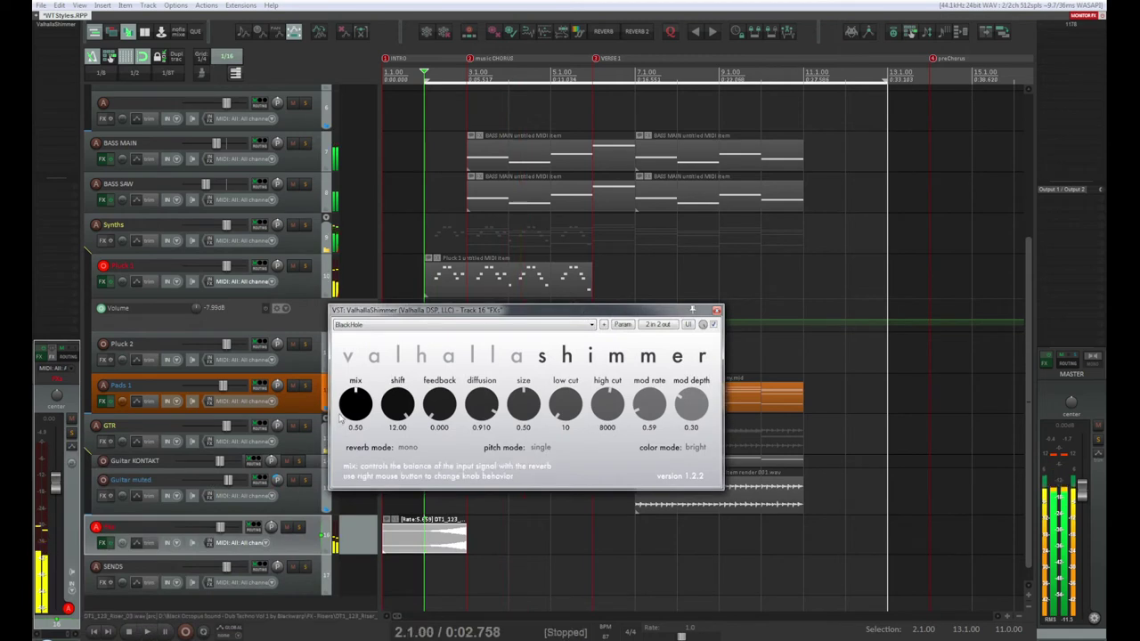
left_click_drag(354, 403, 359, 349)
key("space")
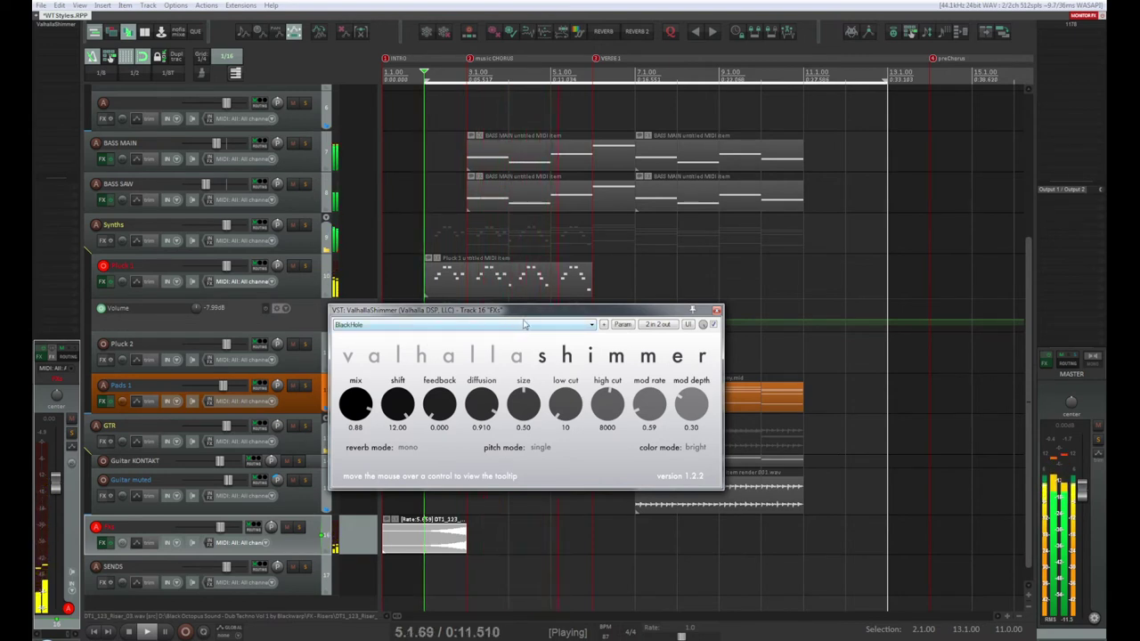
Replay the riser from bar 2, raise the ValhallaShimmer mix to 1.00 and close the plug-in window
key("space")
key("space")
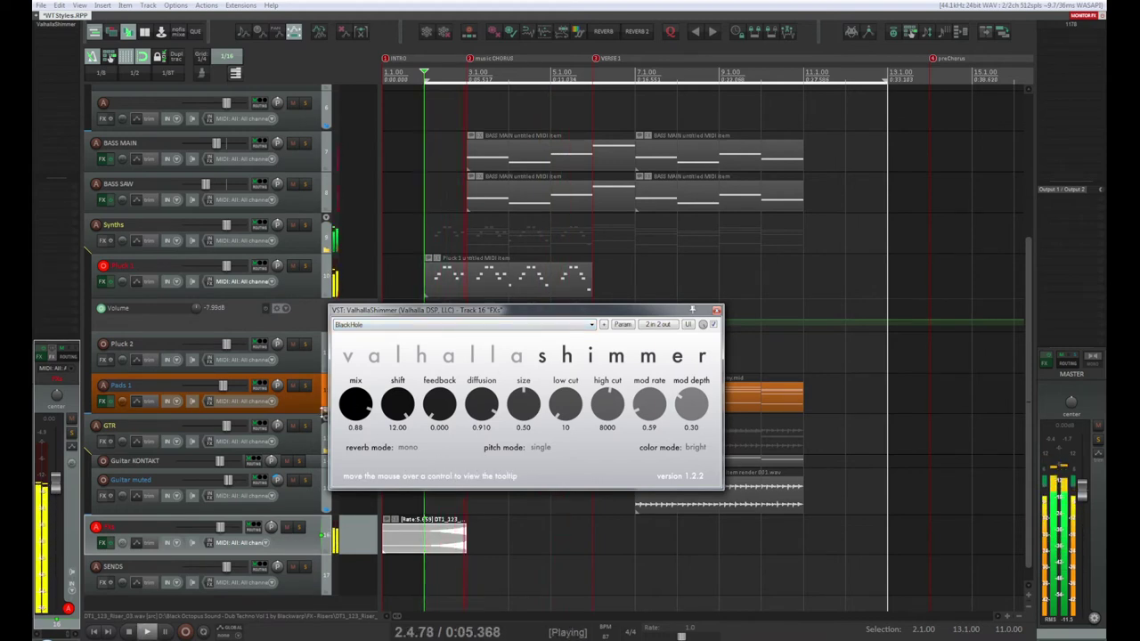
key("space")
key("space")
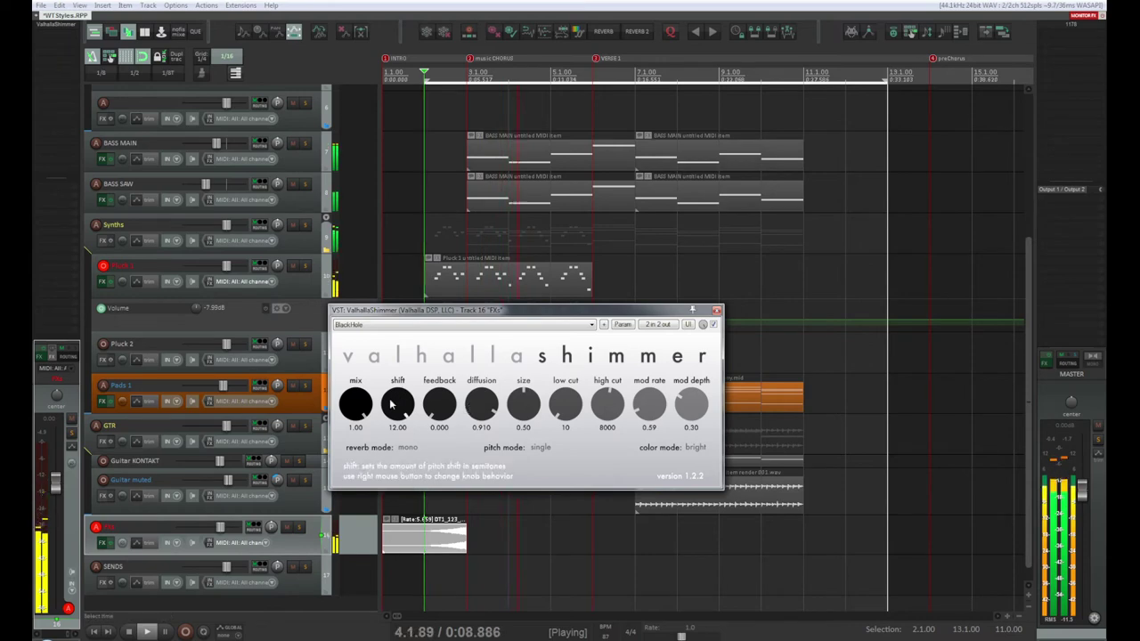
left_click(717, 313)
key("ctrl+alt+n")
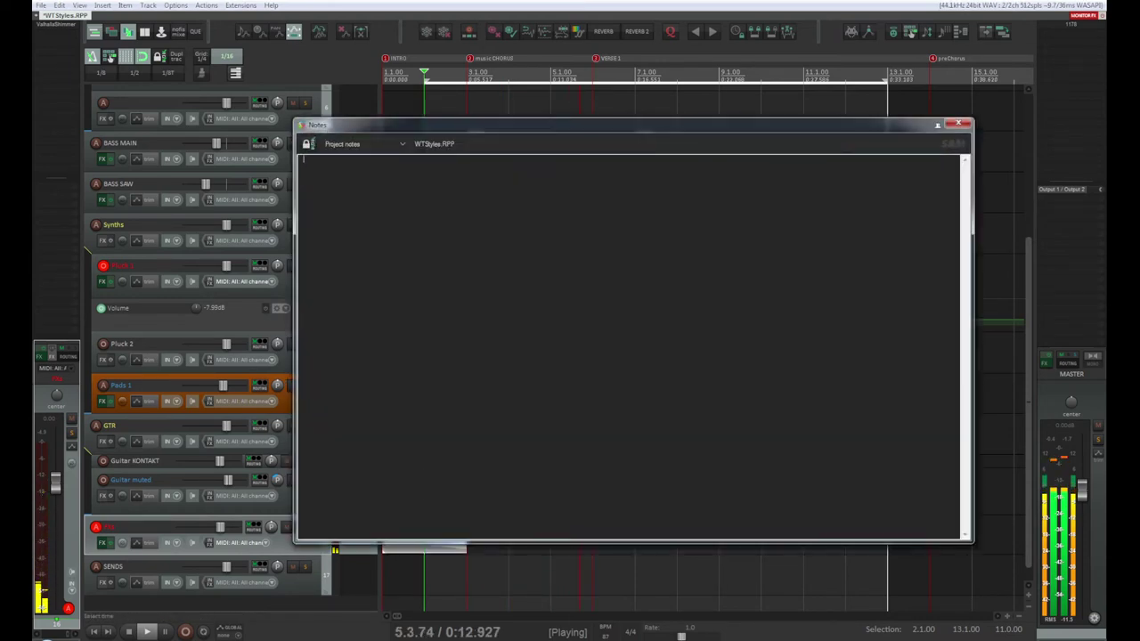
left_click(963, 125)
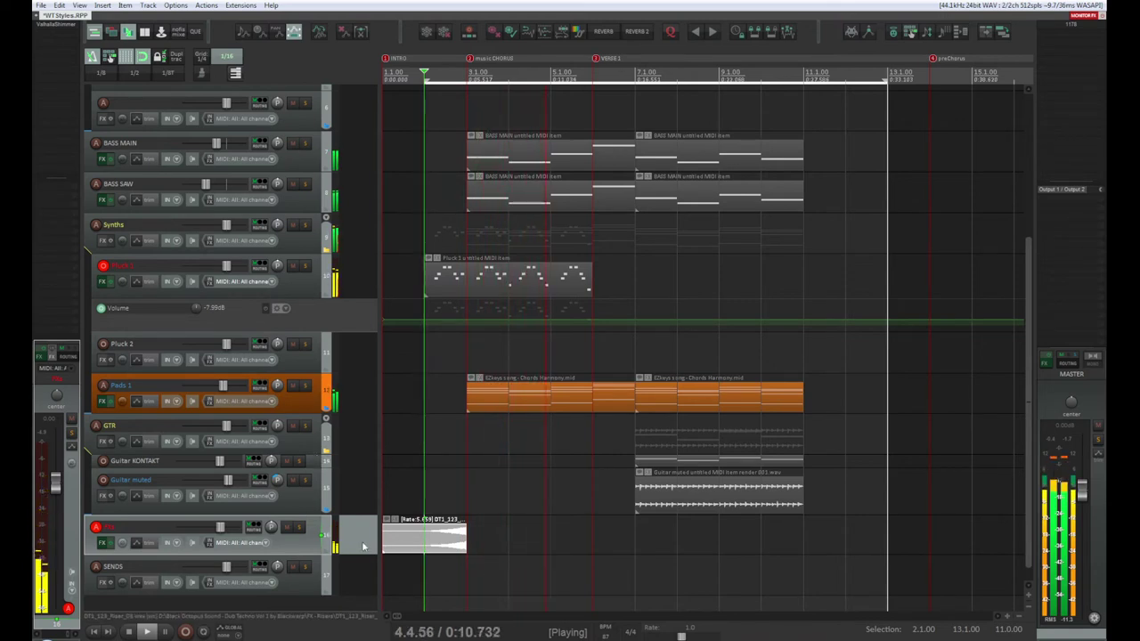
Time-stretch the riser's start edge to 1.3.00, keeping its end at the music CHORUS marker, and play the result
left_click_drag(1031, 508, 1005, 579)
key("space")
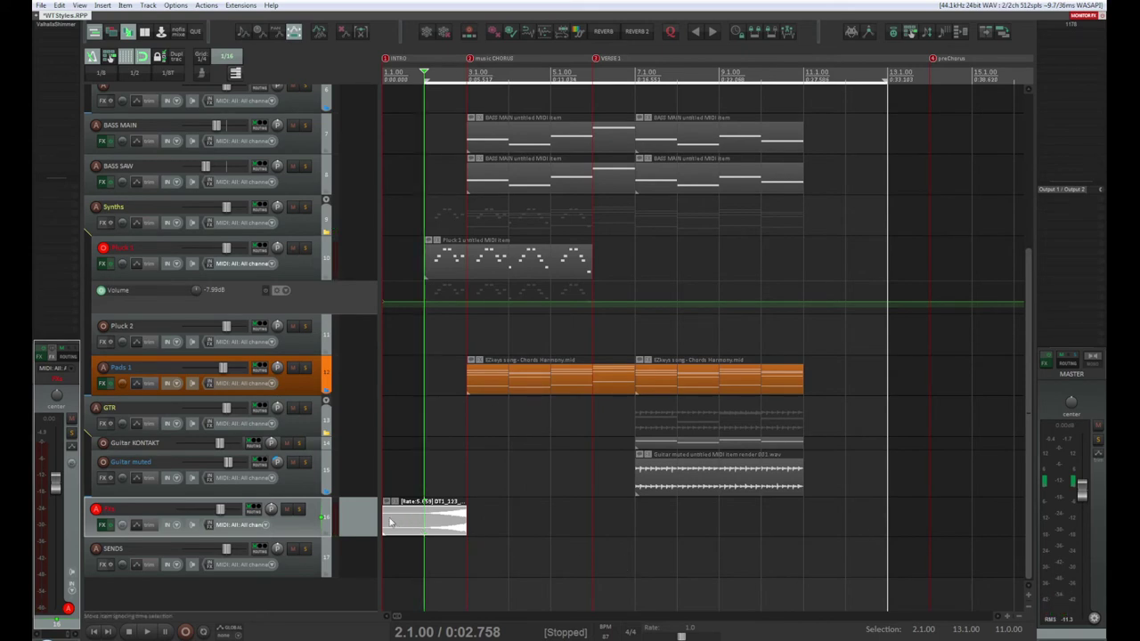
scroll(389, 522, "up", 8)
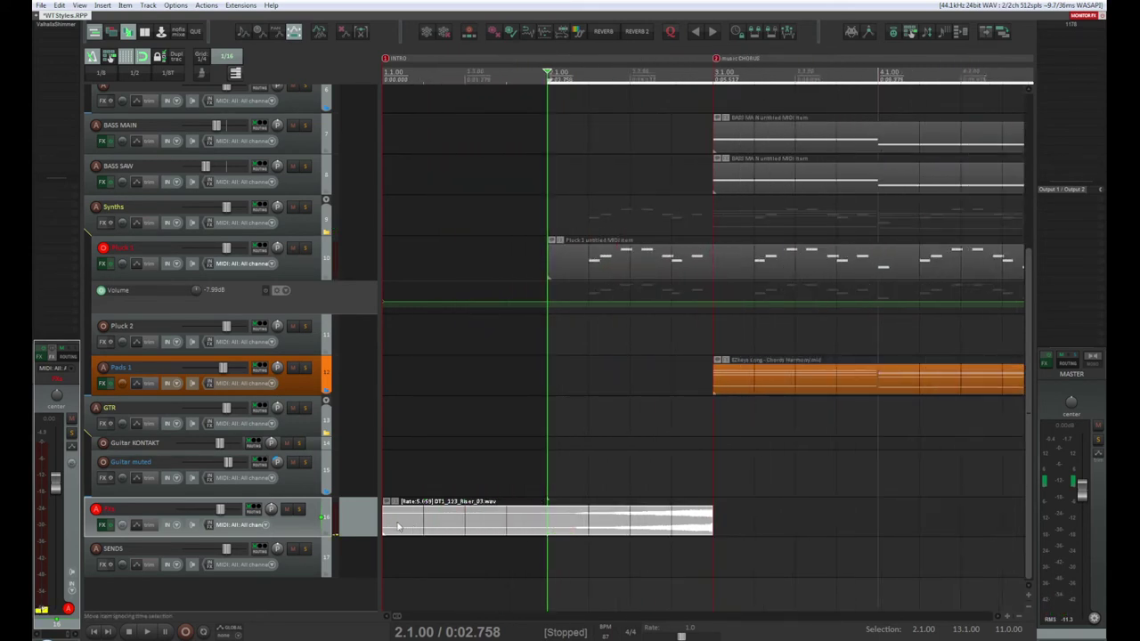
key("alt")
key("alt")
left_click_drag(385, 522, 417, 524)
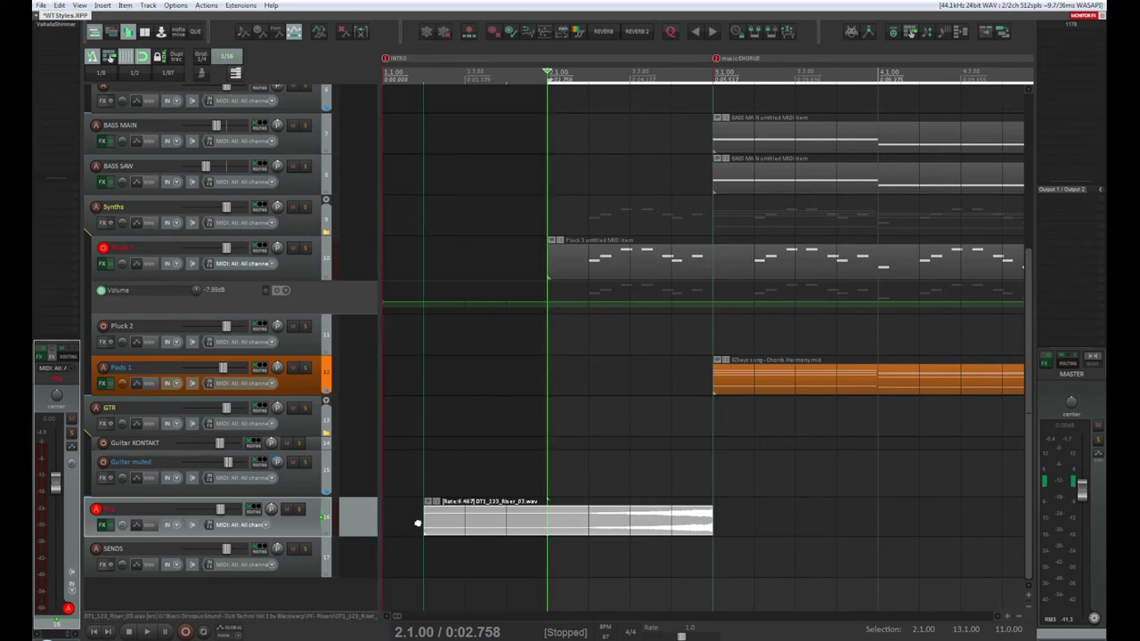
left_click_drag(425, 525, 459, 531)
key("space")
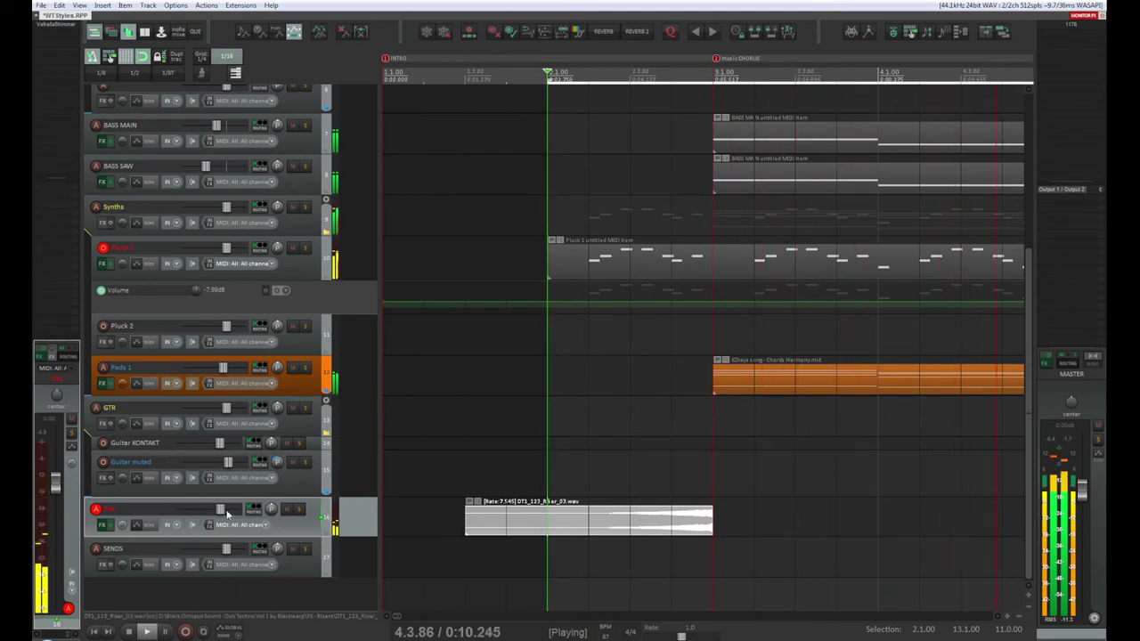
Lower the FXs track volume to about -6.77 dB while the song plays
left_click_drag(222, 510, 211, 510)
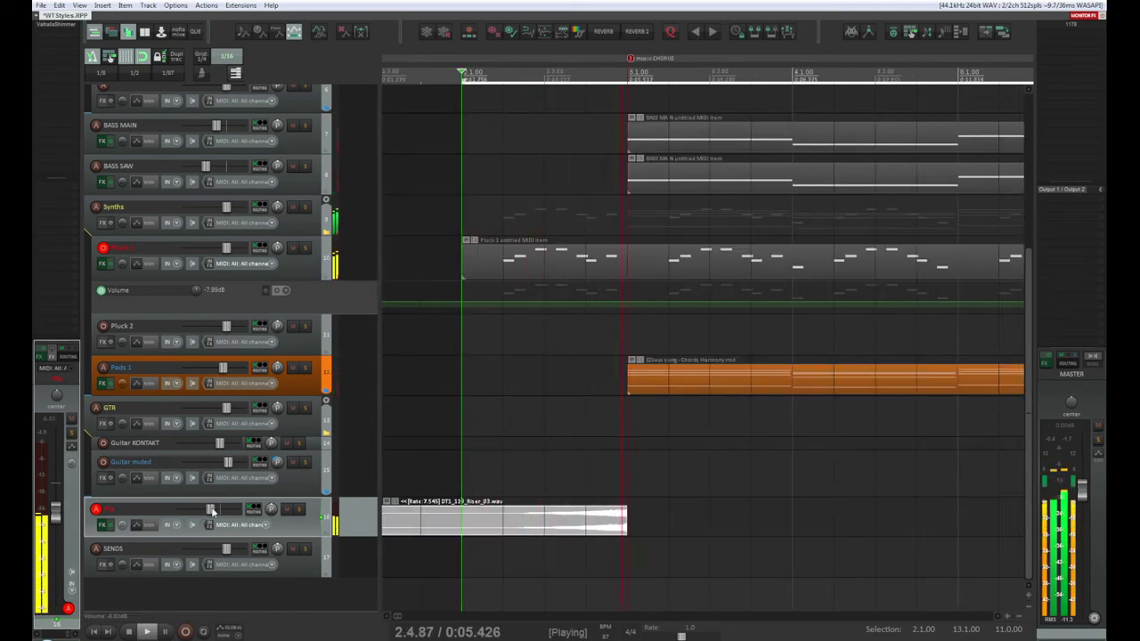
left_click_drag(211, 509, 214, 510)
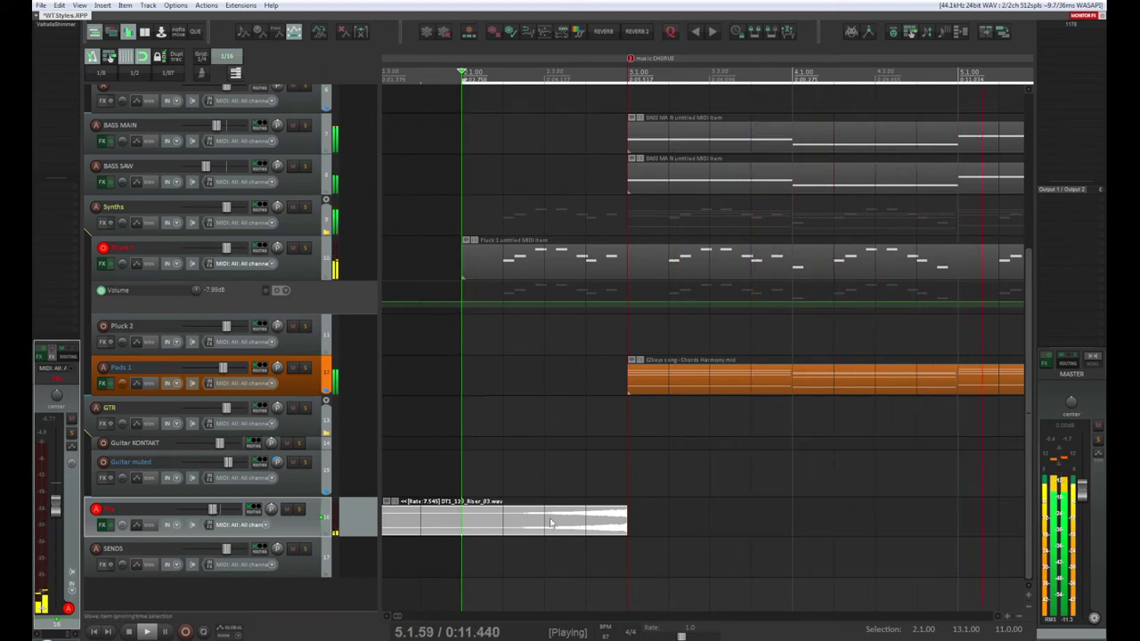
scroll(671, 525, "down", 3)
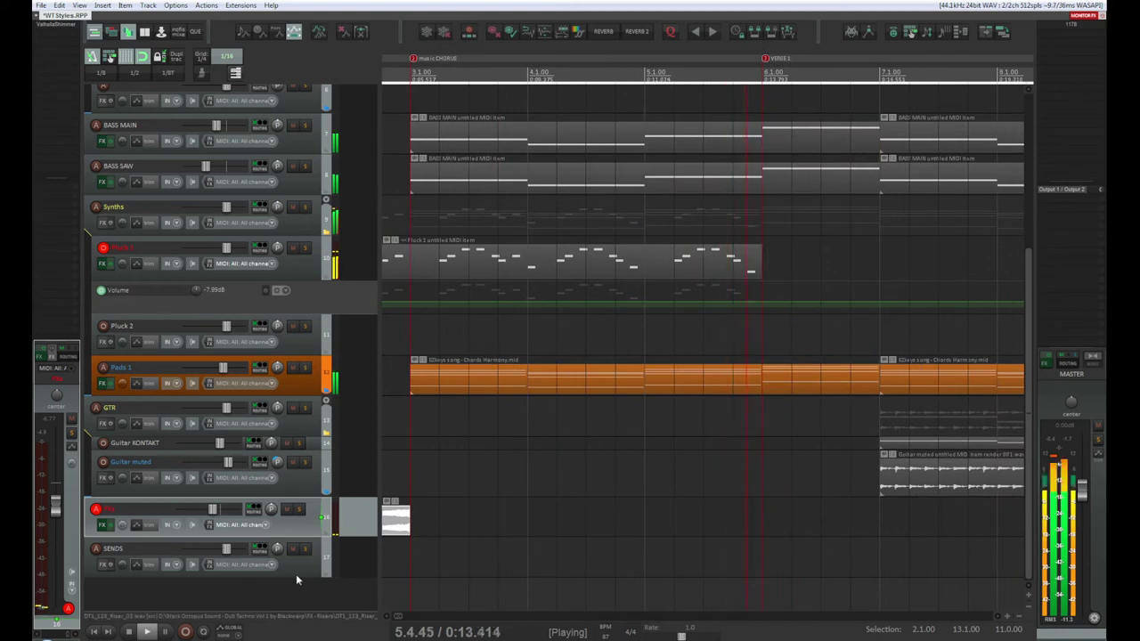
scroll(490, 526, "down", 6)
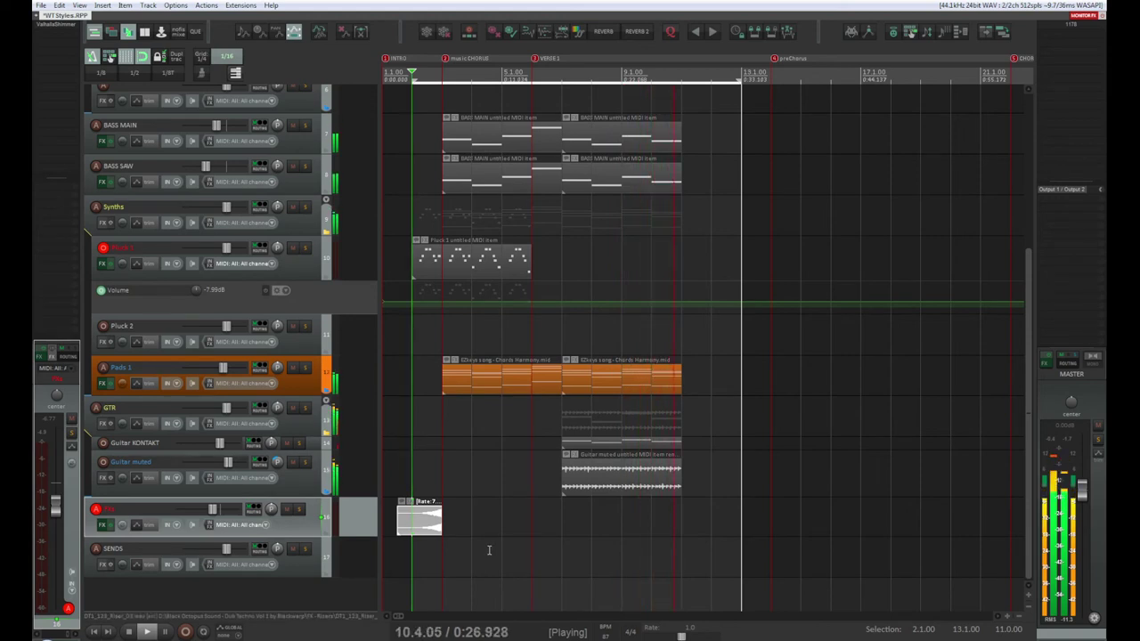
Select the Guitar KONTAKT track and its MIDI item, and increase the track's height to show the notes
left_click(318, 446)
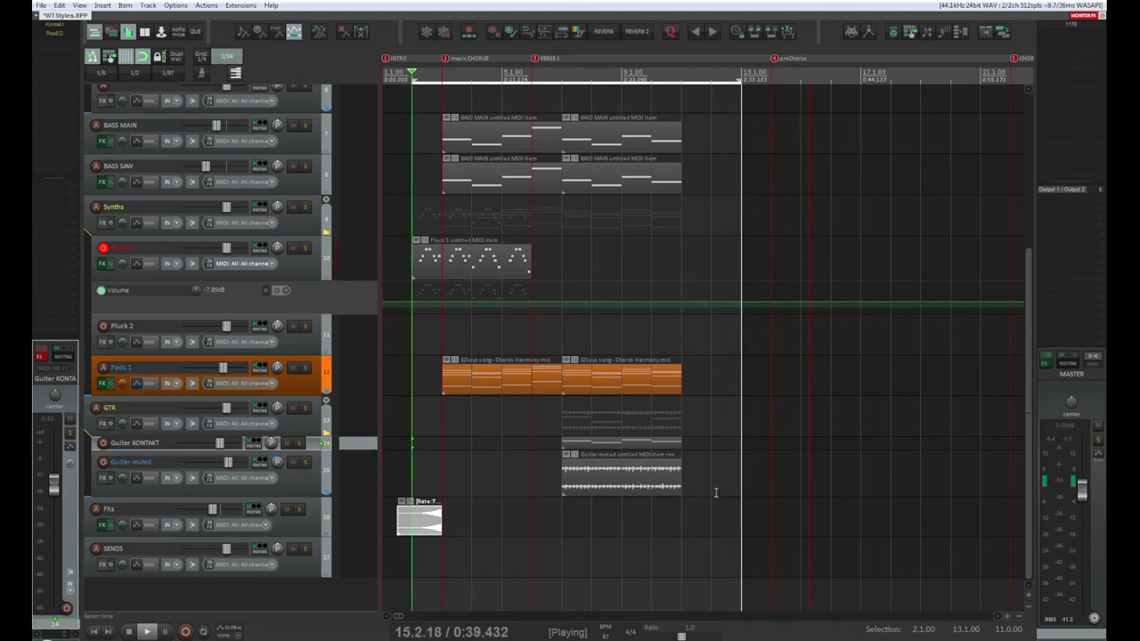
left_click(580, 445)
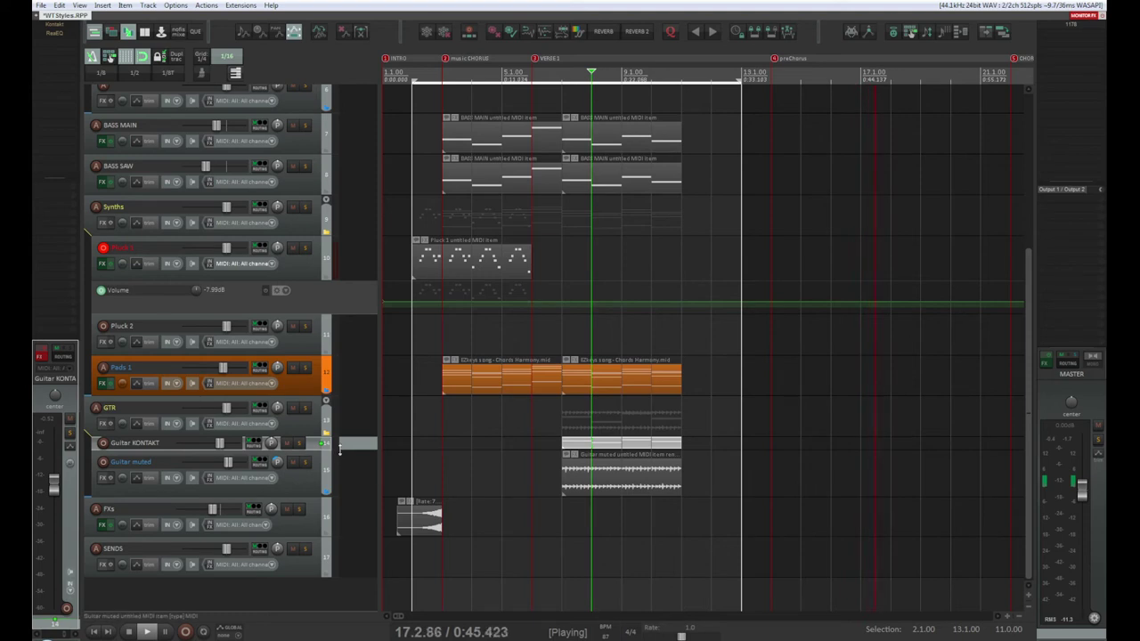
left_click_drag(346, 447, 346, 519)
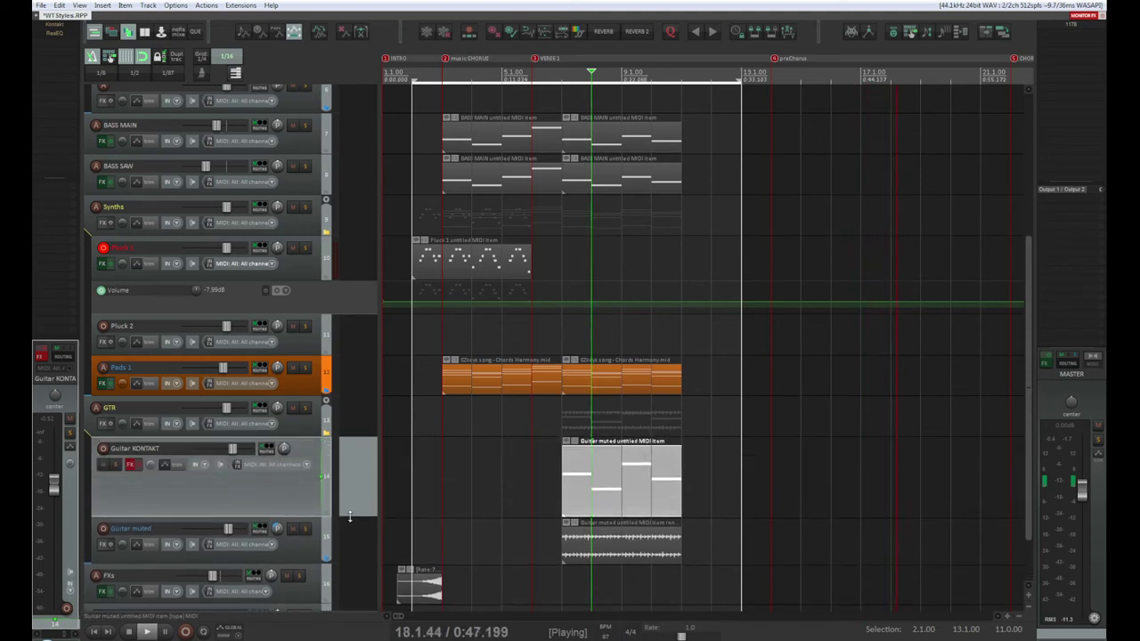
Stop playback and set a time selection from 7.3.00 to 10.1.00 over the Guitar KONTAKT MIDI item
left_click(589, 438)
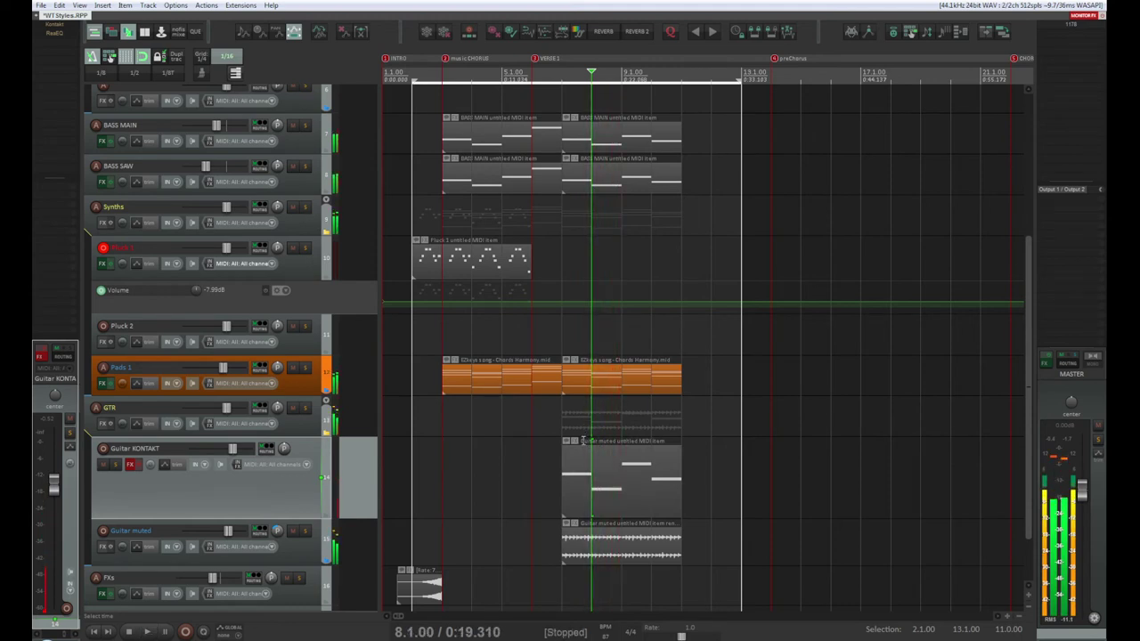
key("space")
scroll(606, 460, "up", 3)
left_click(661, 445)
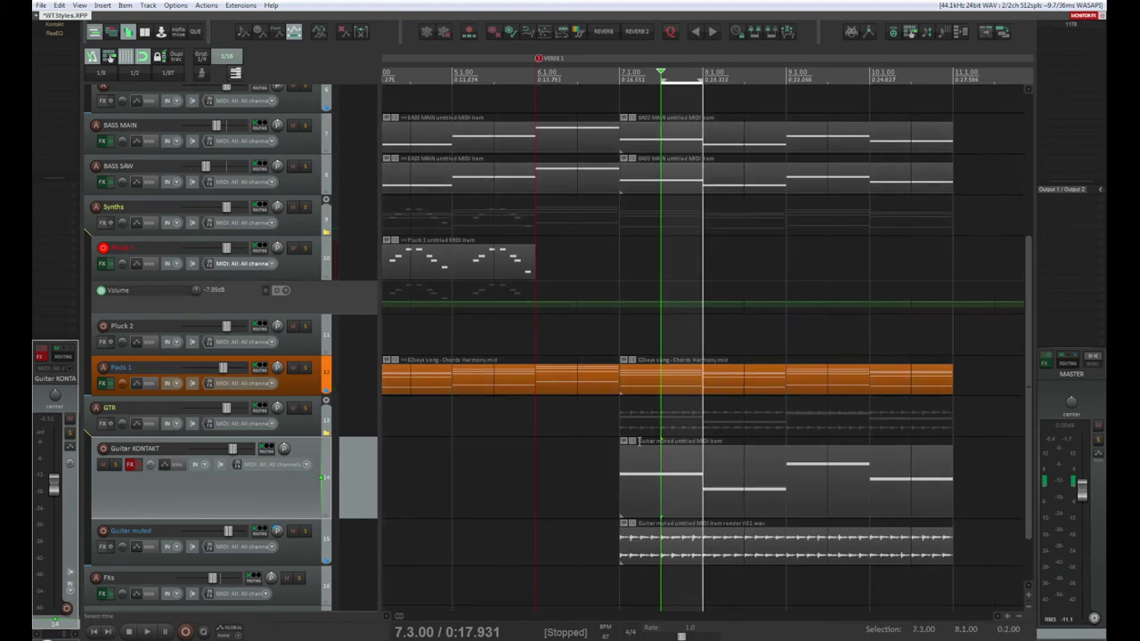
left_click(629, 441)
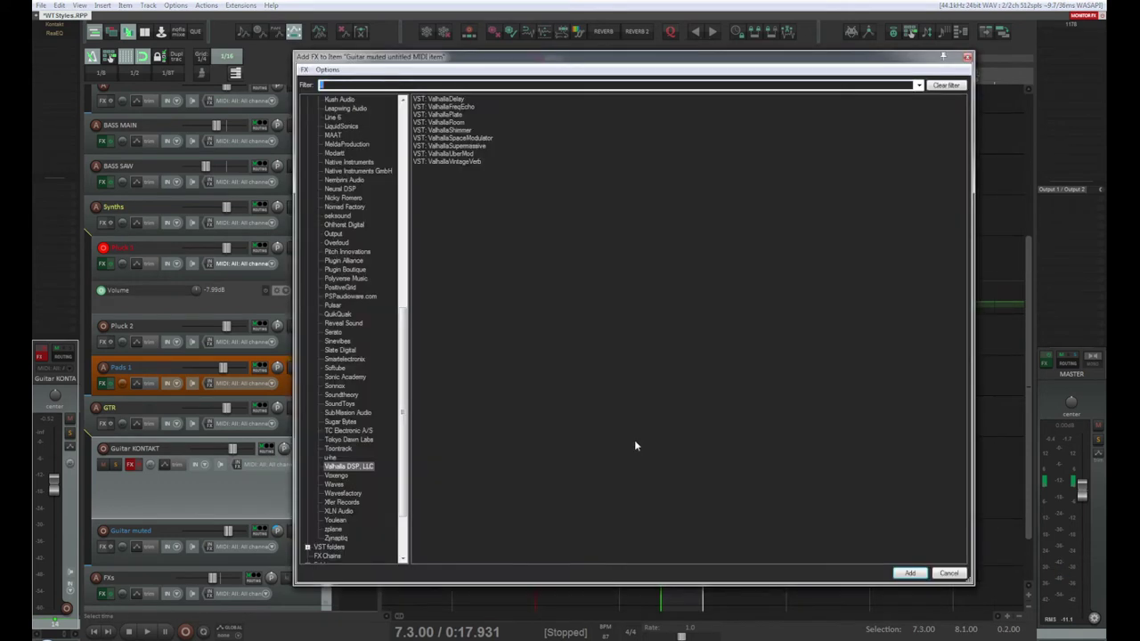
left_click(947, 572)
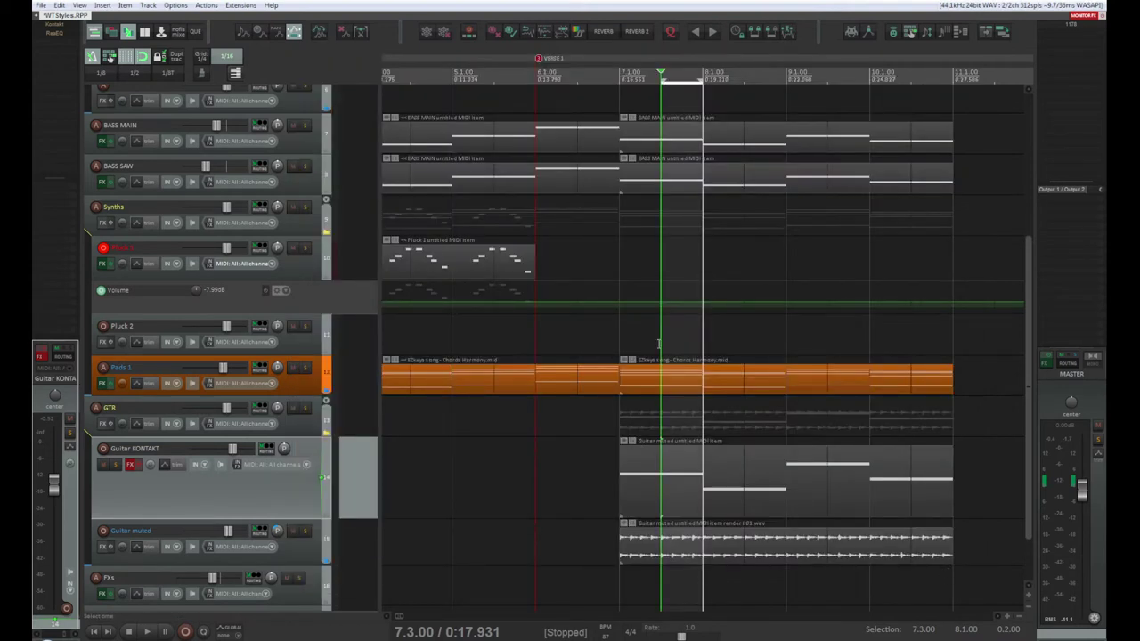
left_click_drag(670, 455, 871, 439)
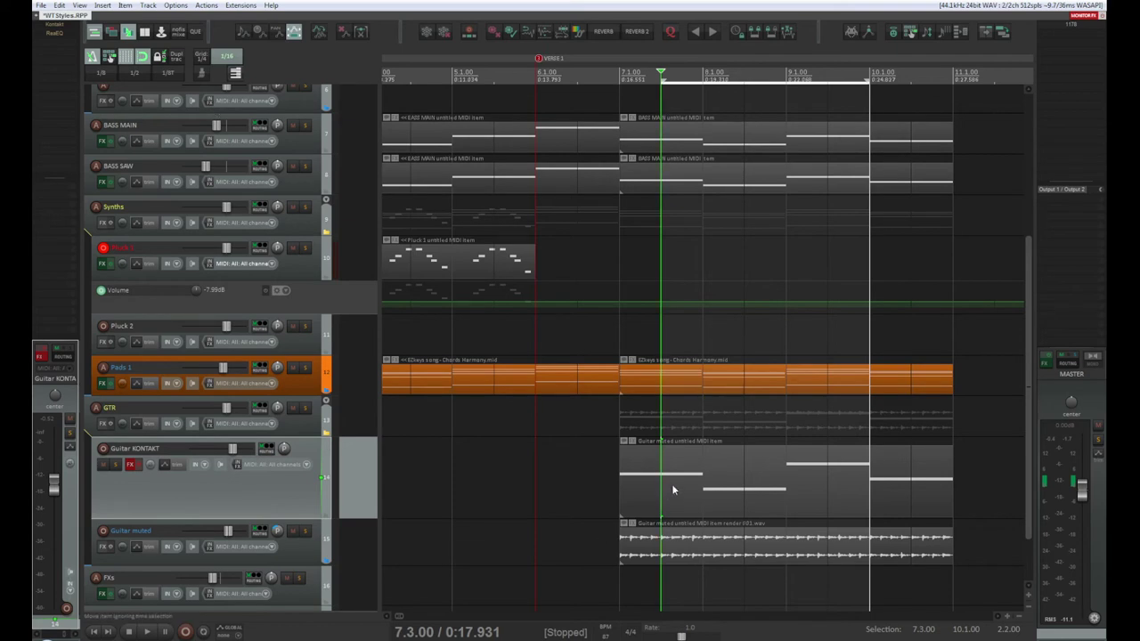
Move the Guitar KONTAKT track's MIDI item out to about bar 81 and delete it
scroll(636, 491, "down", 10)
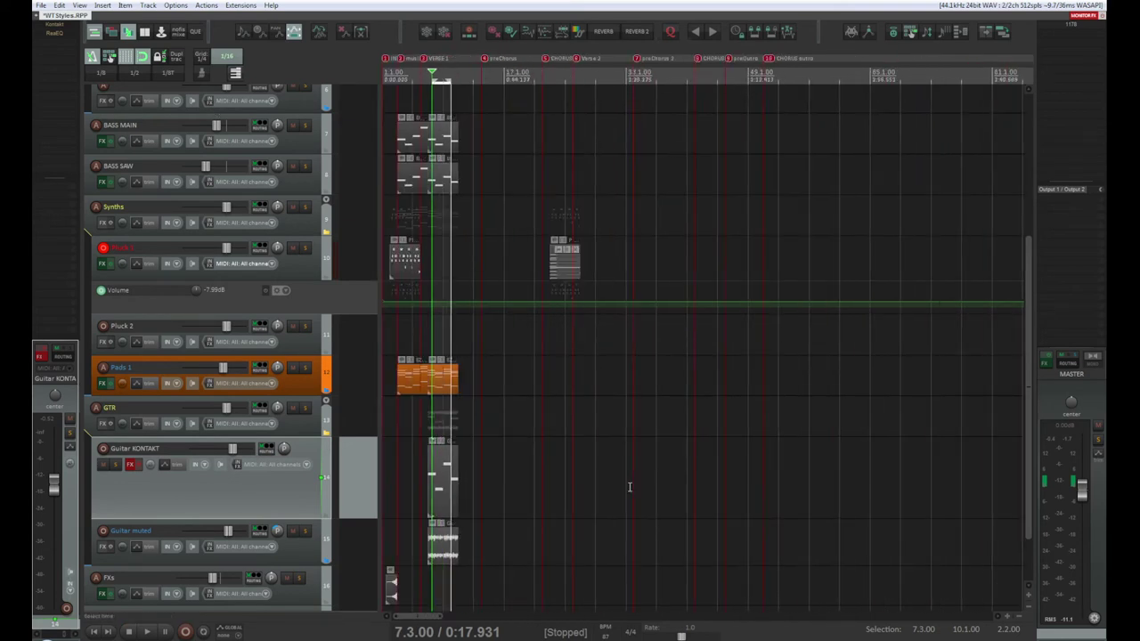
left_click_drag(440, 492, 1009, 485)
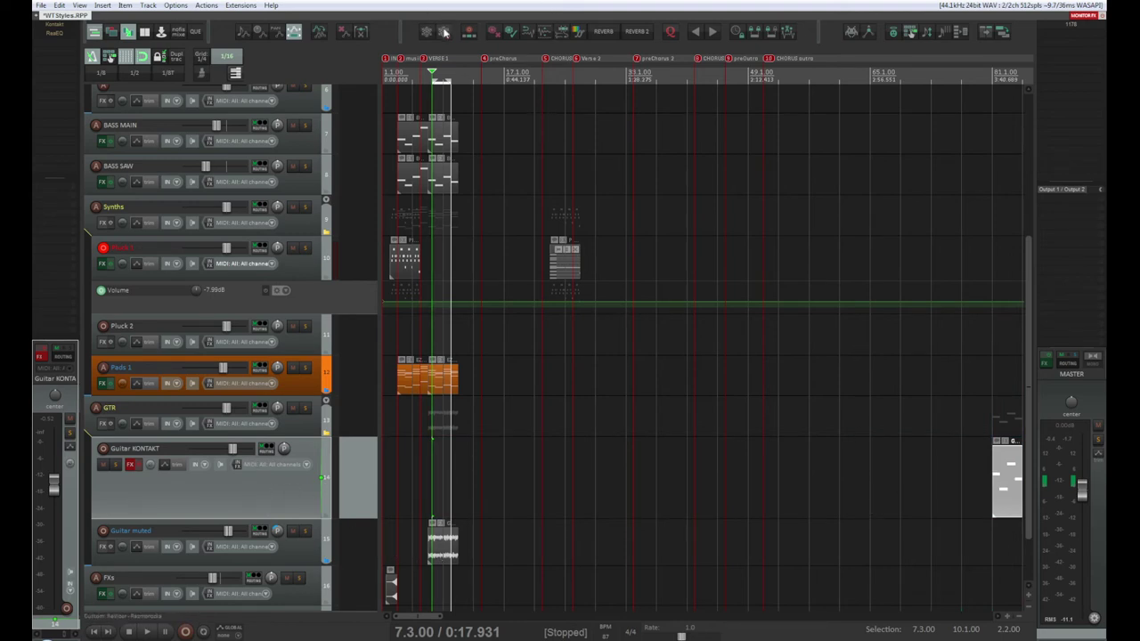
key("Delete")
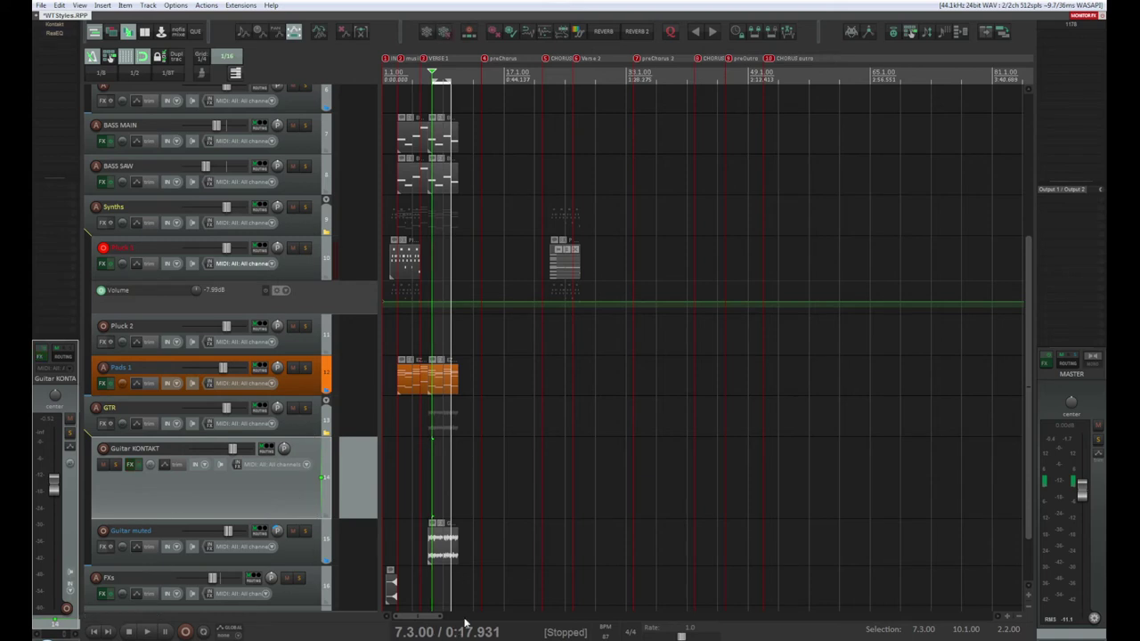
mouse_move(426, 617)
left_mouse_down()
mouse_move(486, 618)
mouse_move(419, 617)
left_mouse_up()
scroll(522, 497, "down", 4)
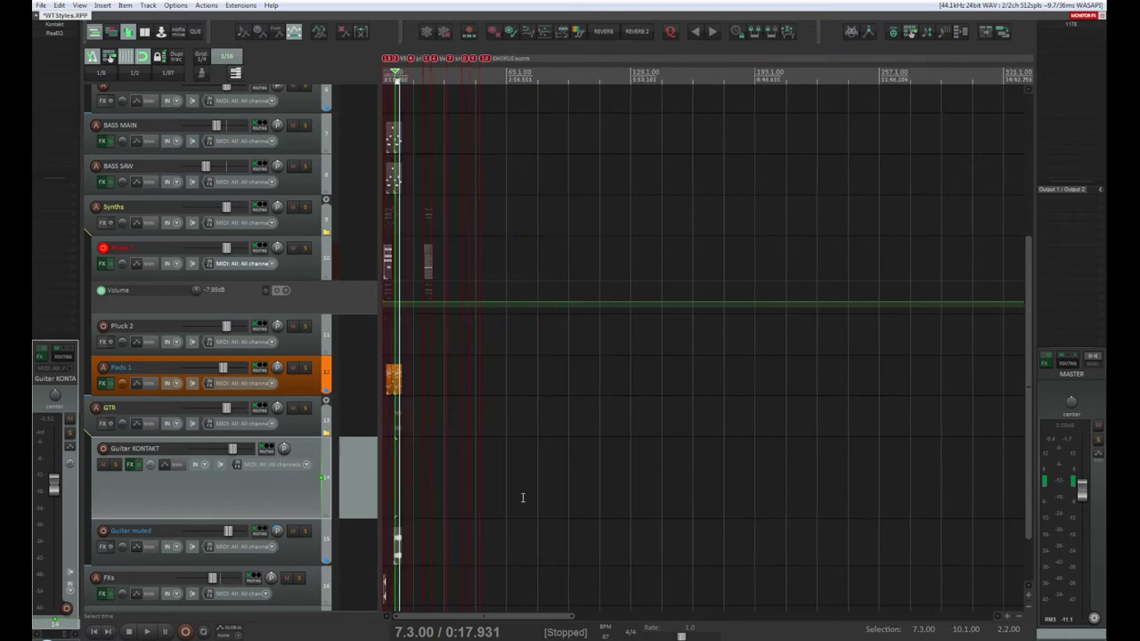
scroll(522, 496, "up", 8)
scroll(522, 496, "up", 1)
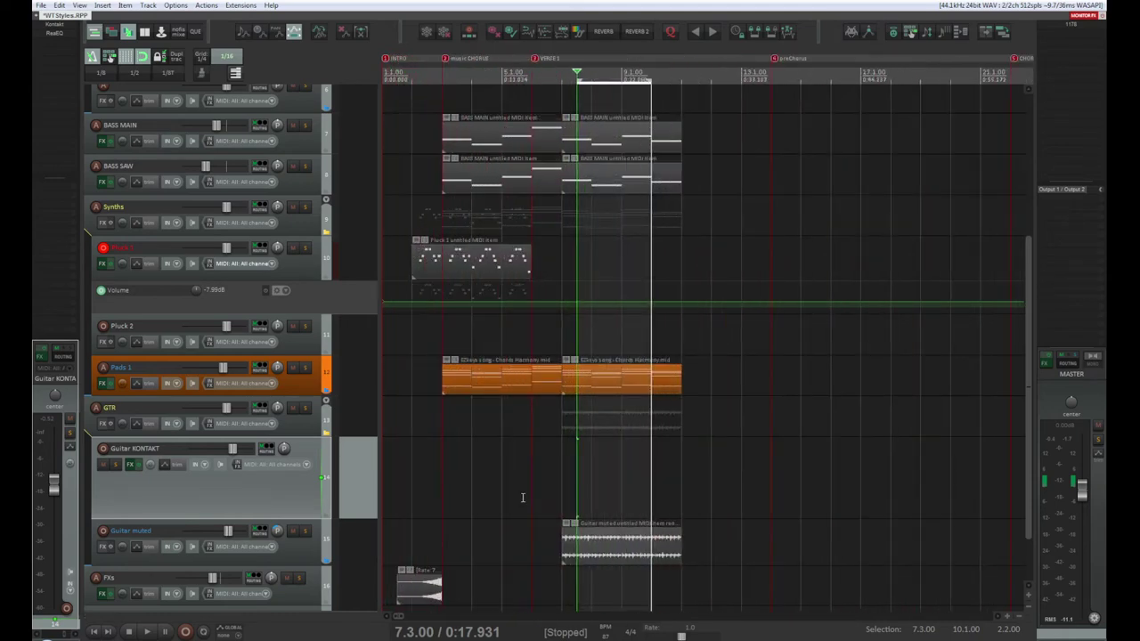
scroll(522, 496, "down", 2)
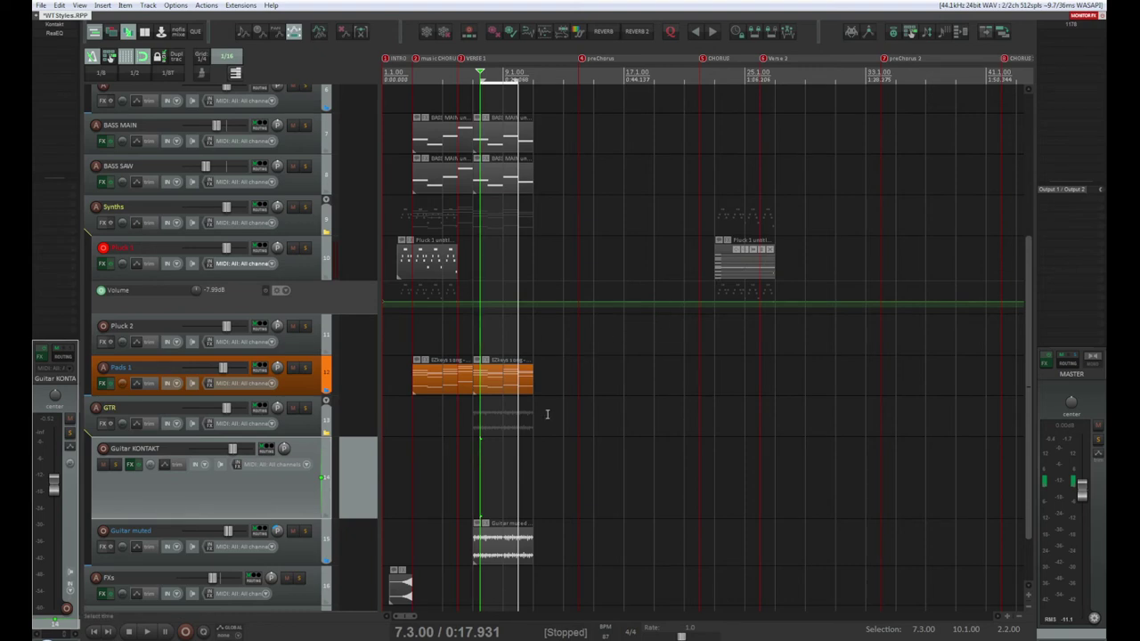
Examine the timeline from the intro out to the Guitar KONTAKT MIDI item parked near bar 81
left_click(1018, 477)
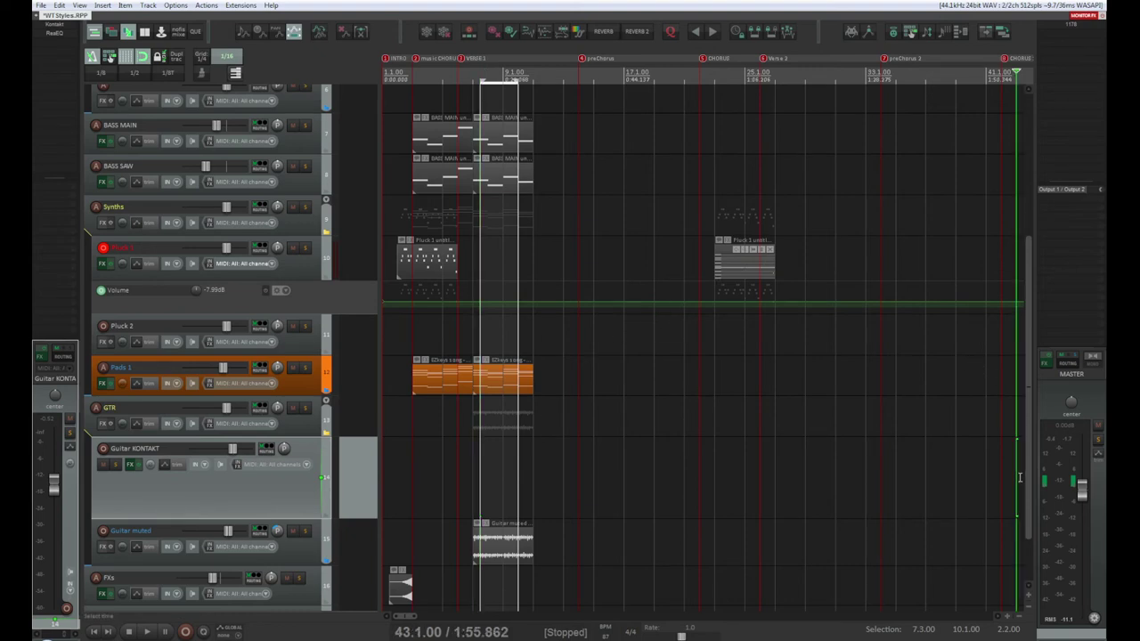
scroll(1026, 485, "down", 2)
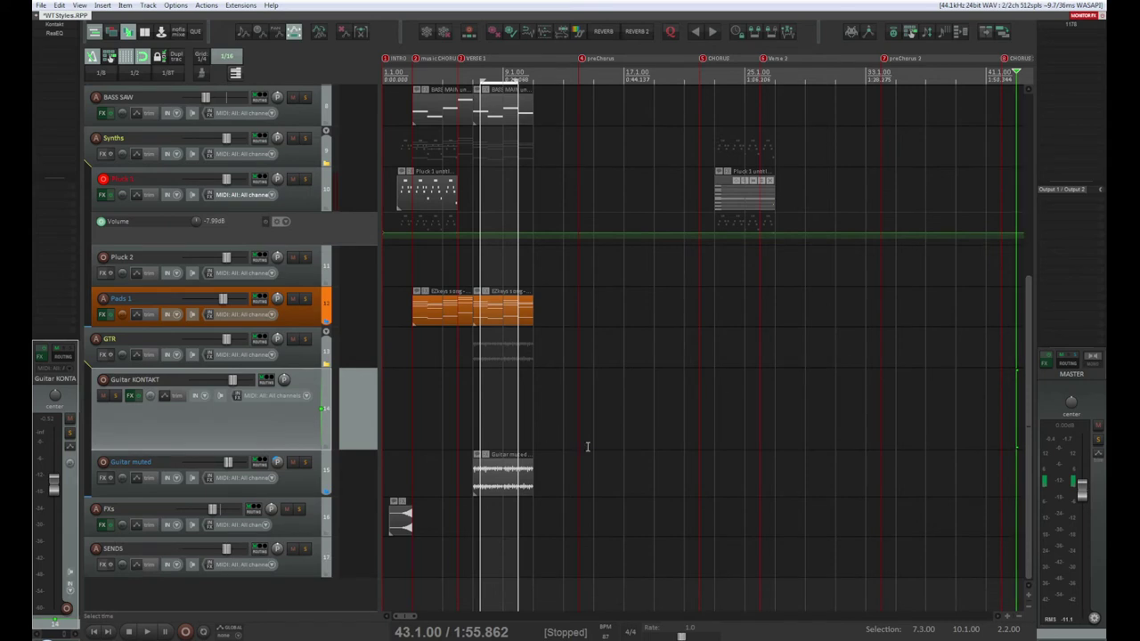
scroll(570, 444, "right", 5)
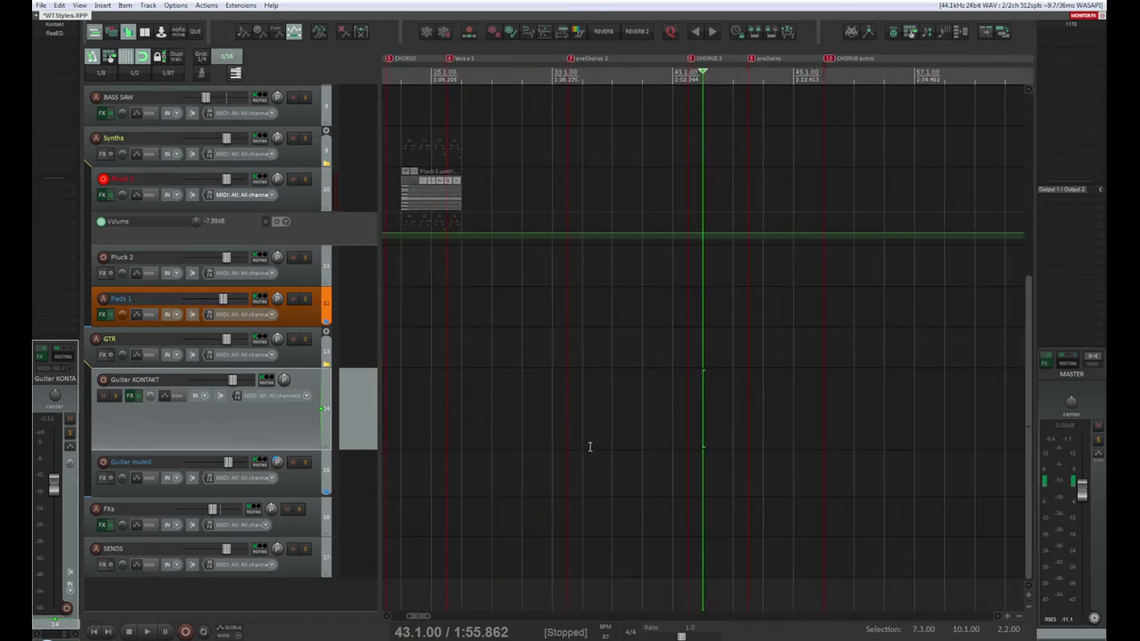
scroll(589, 446, "down", 4)
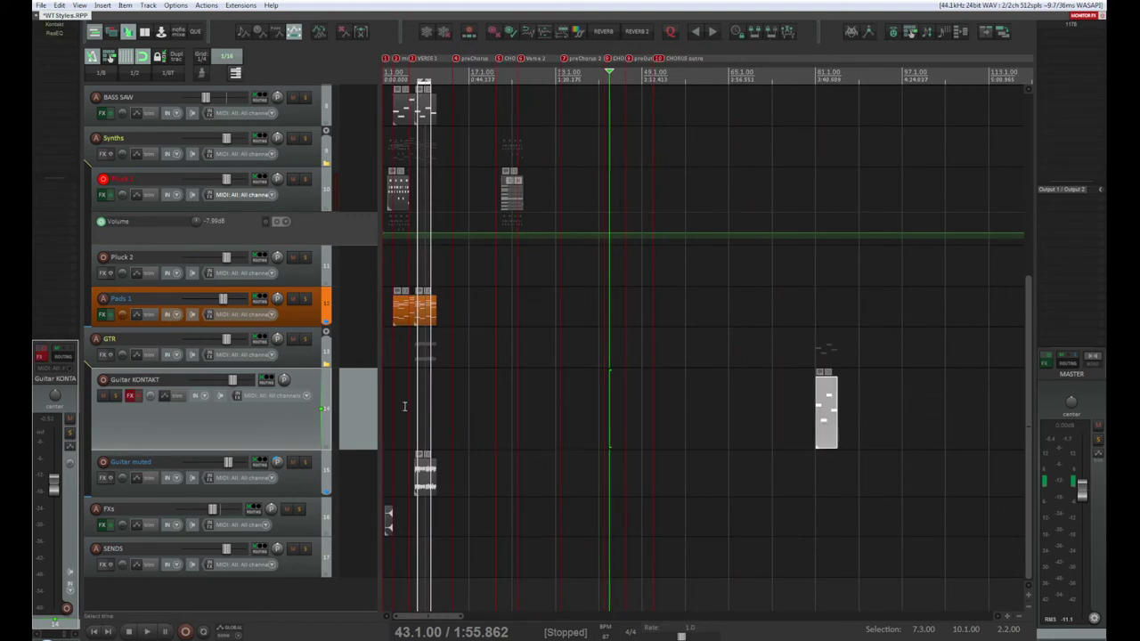
scroll(405, 406, "up", 4)
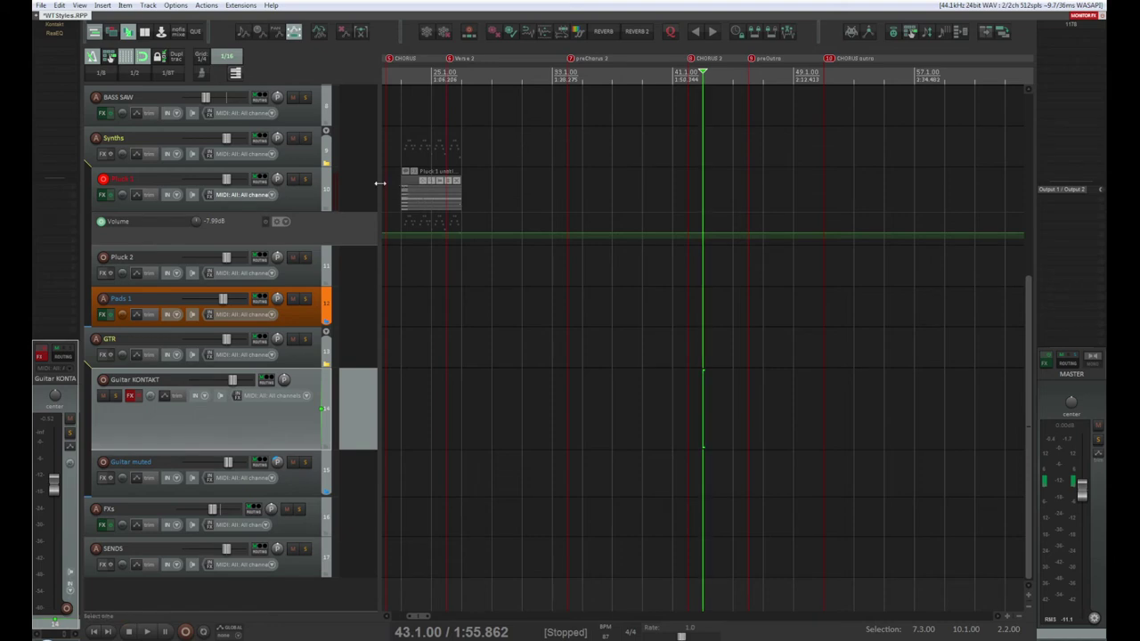
left_click(291, 198)
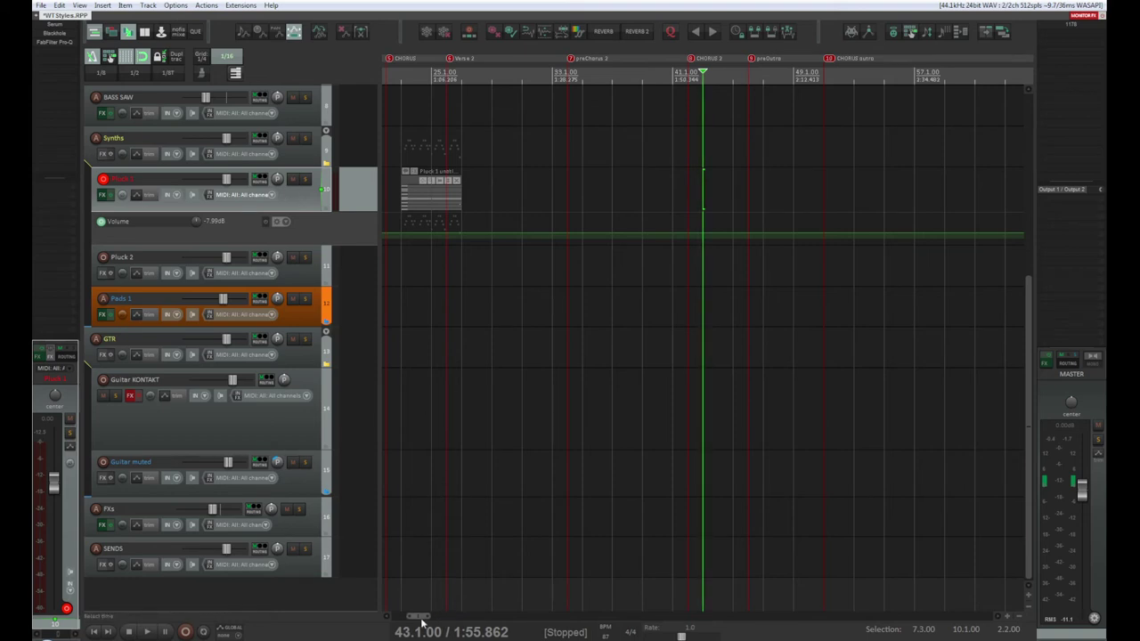
left_click_drag(416, 616, 390, 621)
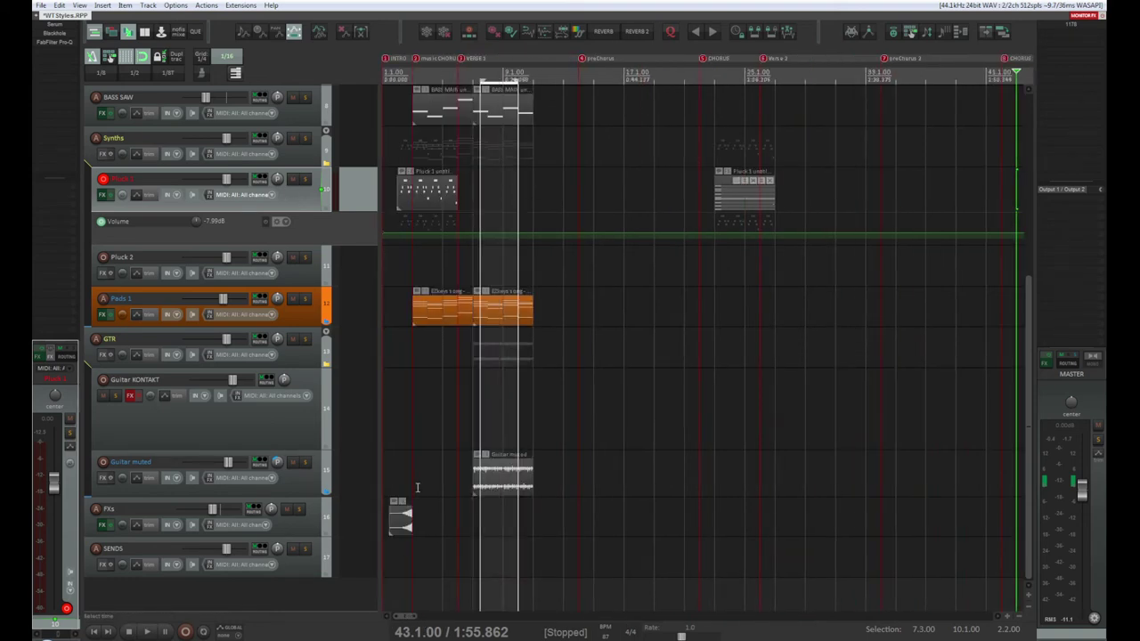
key("space")
key("space")
scroll(417, 487, "down", 4)
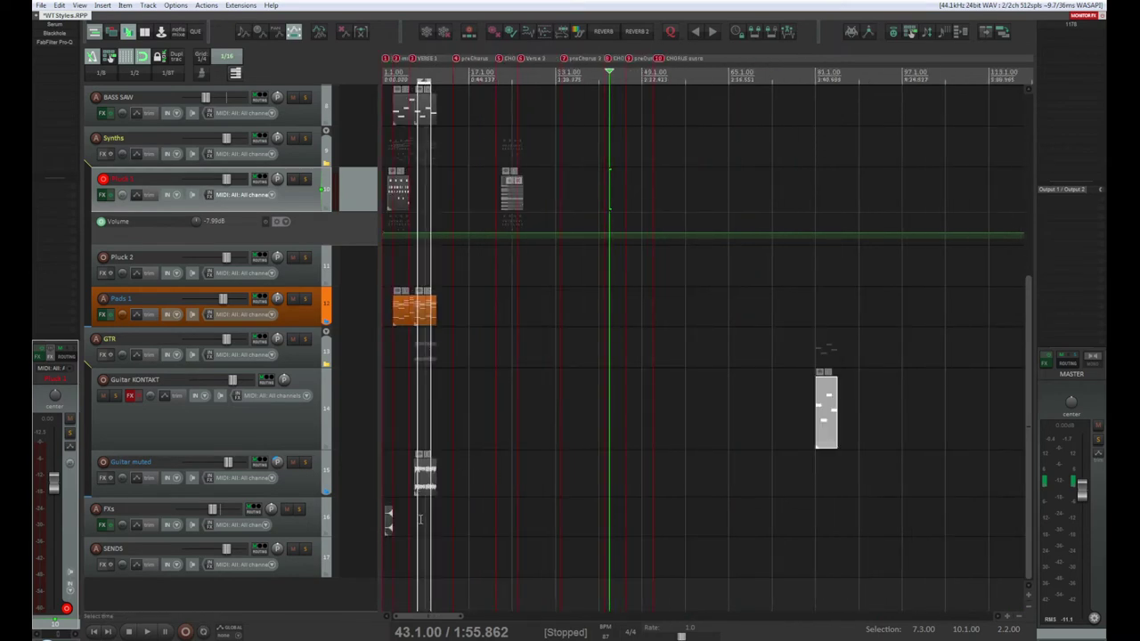
Select the Guitar KONTAKT track, open its Kontakt instrument window and take the track's effects out of bypass
left_click(267, 431)
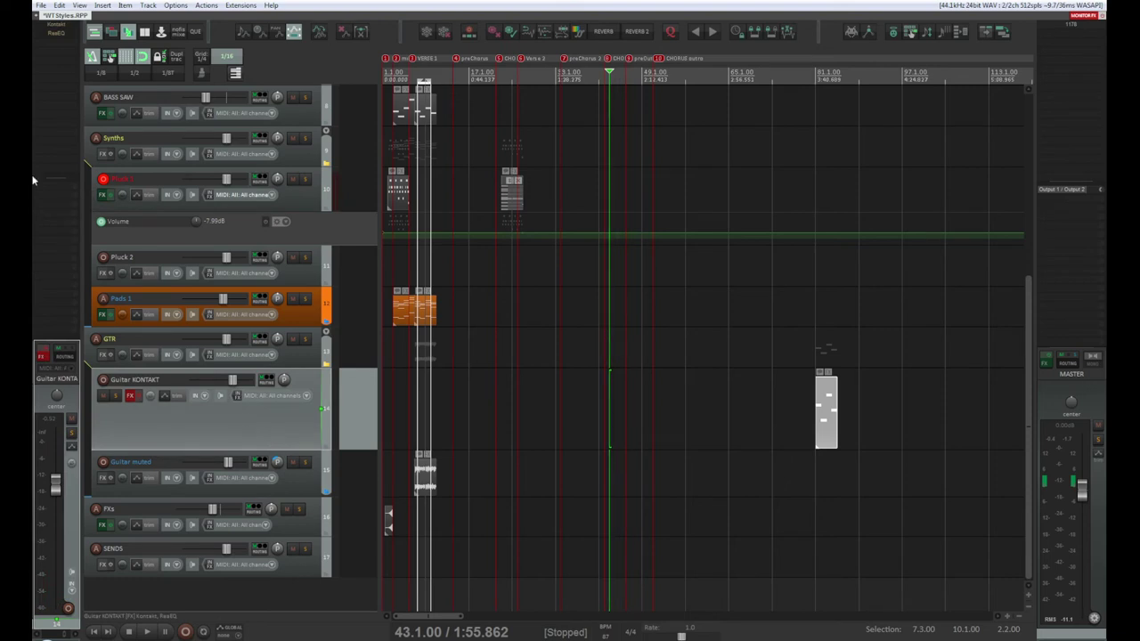
right_click(49, 34)
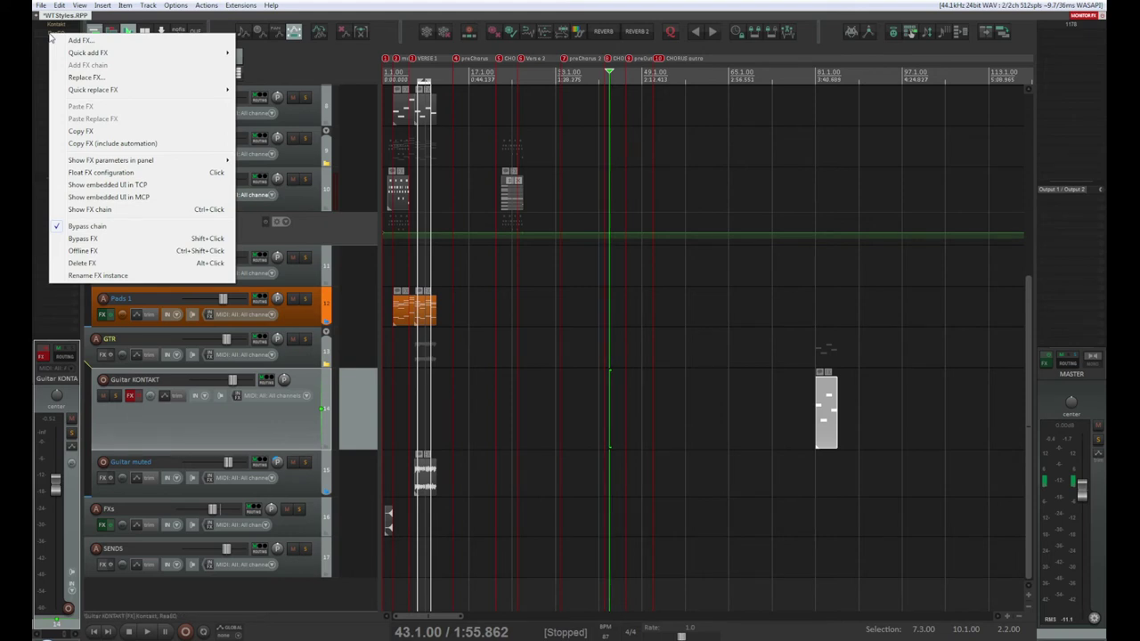
left_click(69, 26)
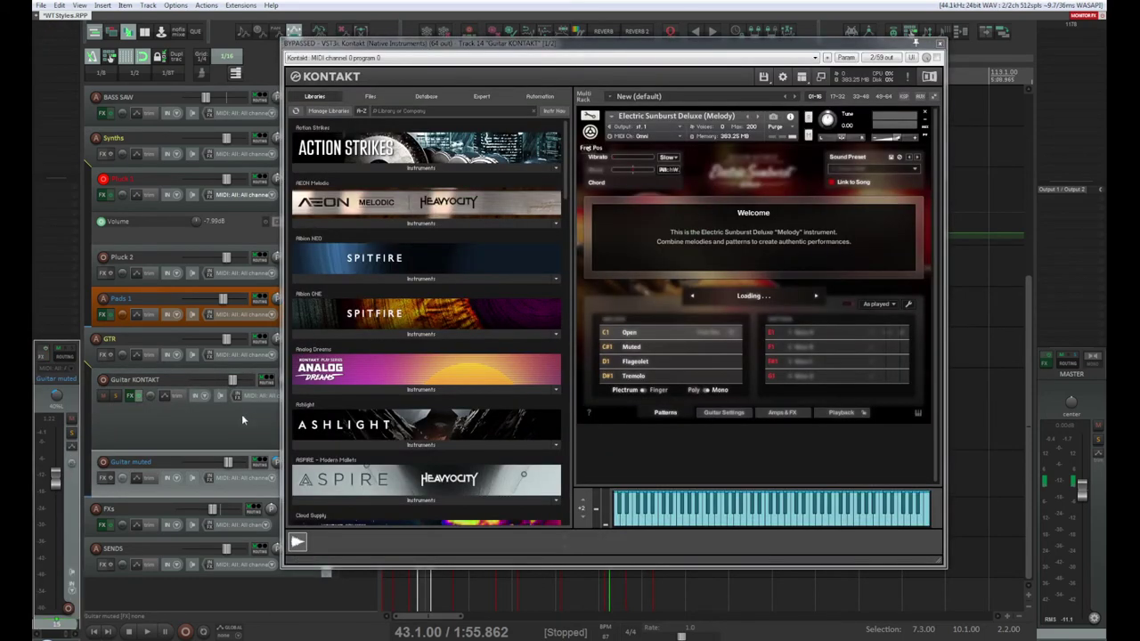
left_click(187, 428)
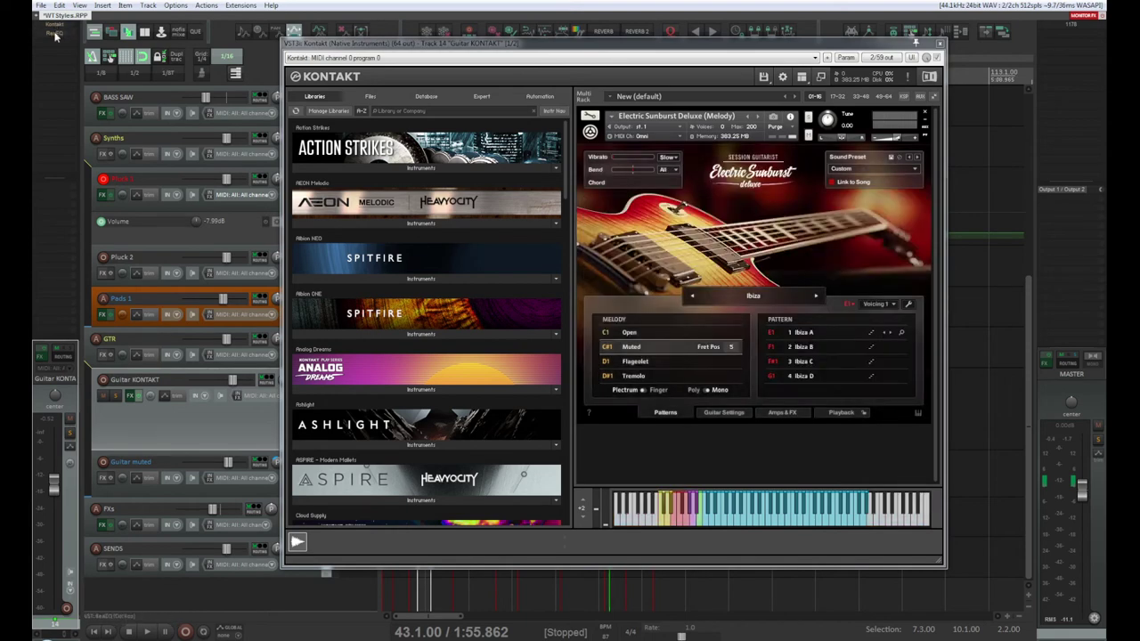
left_click_drag(572, 43, 412, 30)
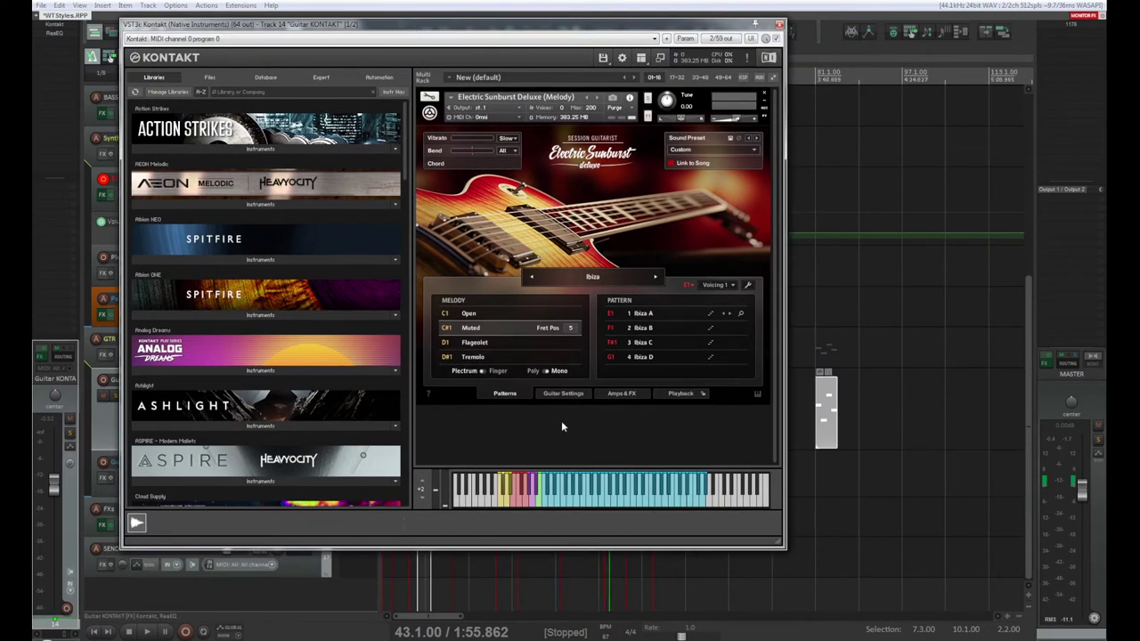
Record-arm the Guitar KONTAKT track in place of Pluck 1 and close the Kontakt window
left_click(585, 493)
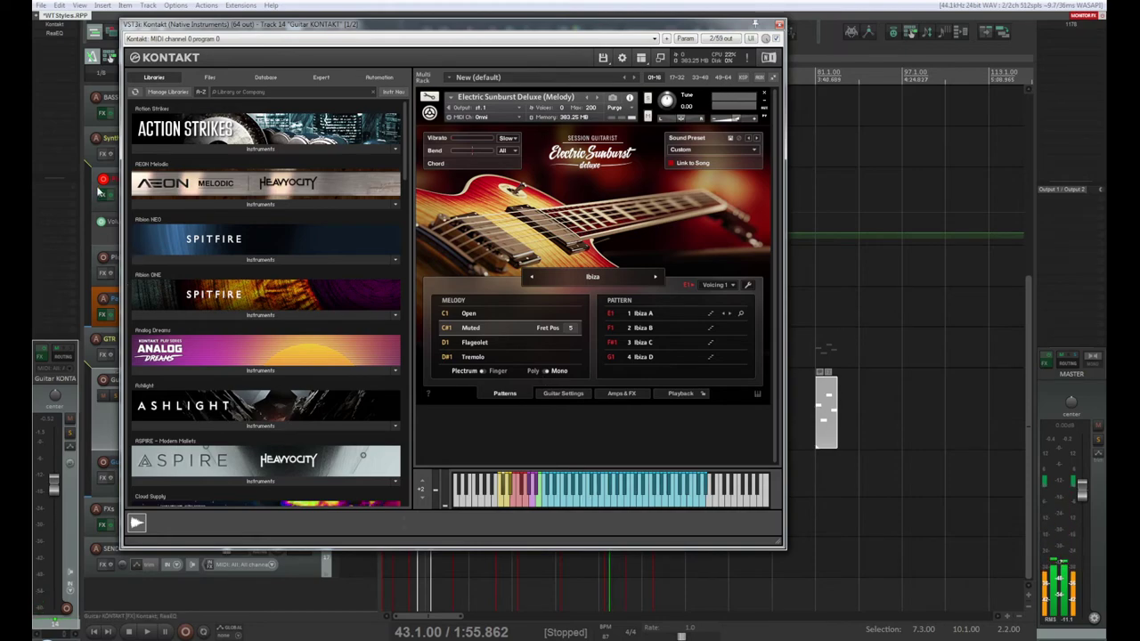
left_click(104, 380)
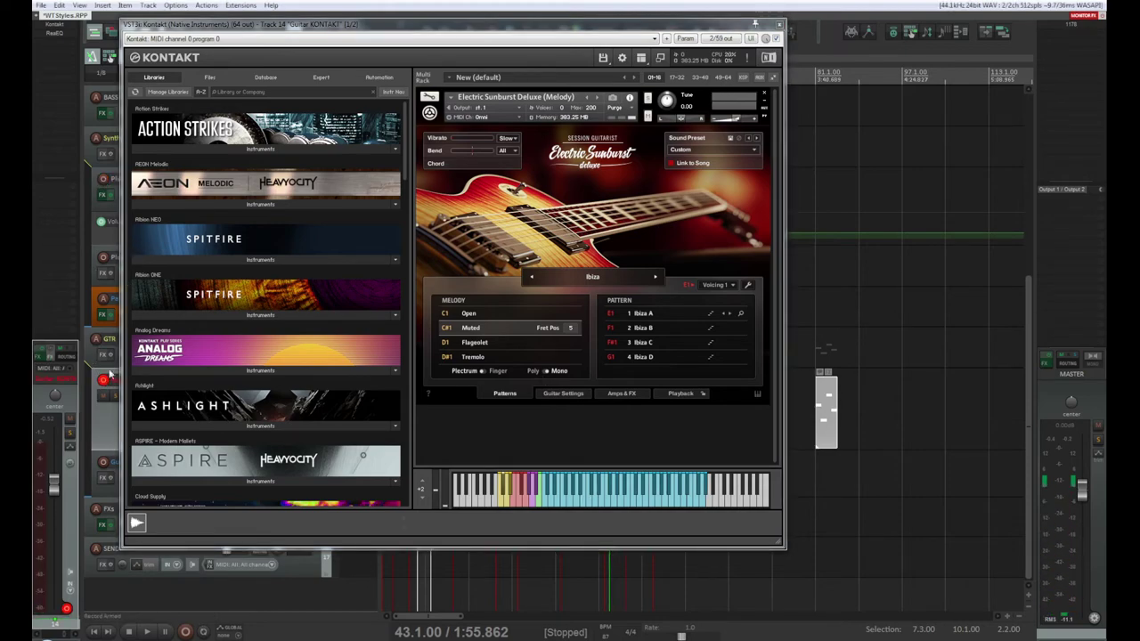
left_click_drag(510, 33, 921, 133)
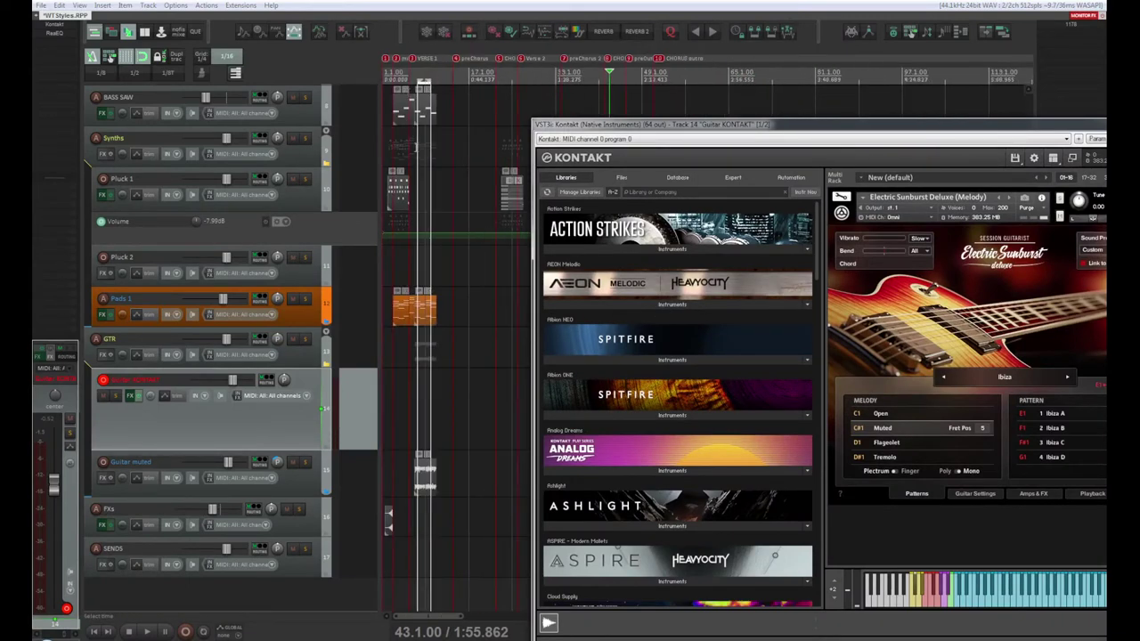
scroll(429, 171, "up", 2)
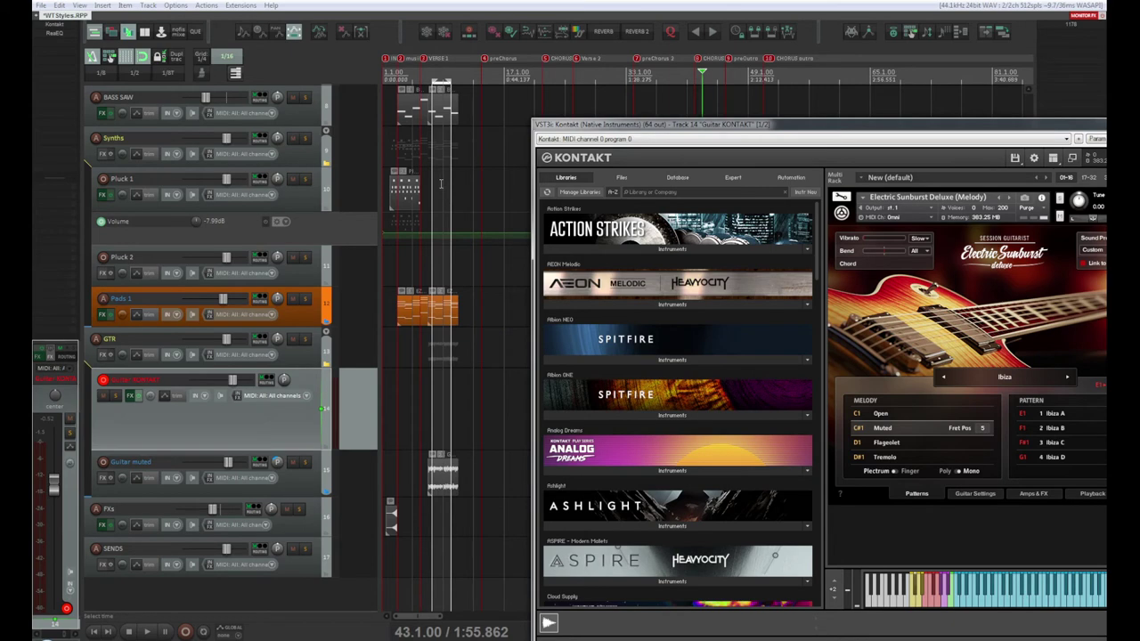
left_click_drag(994, 132, 645, 56)
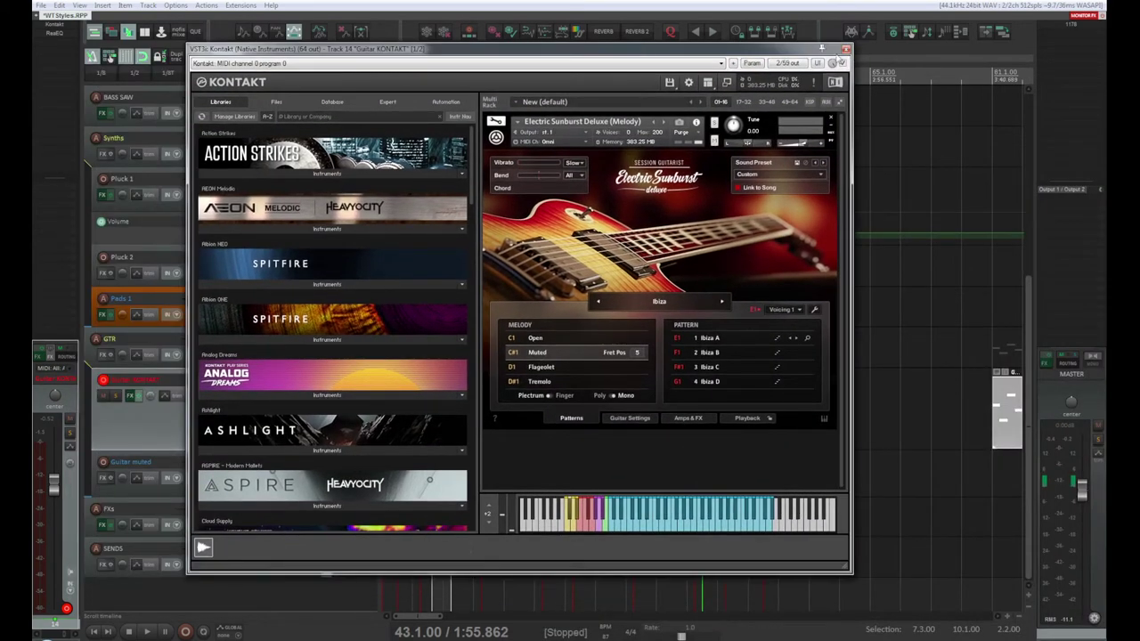
left_click(846, 48)
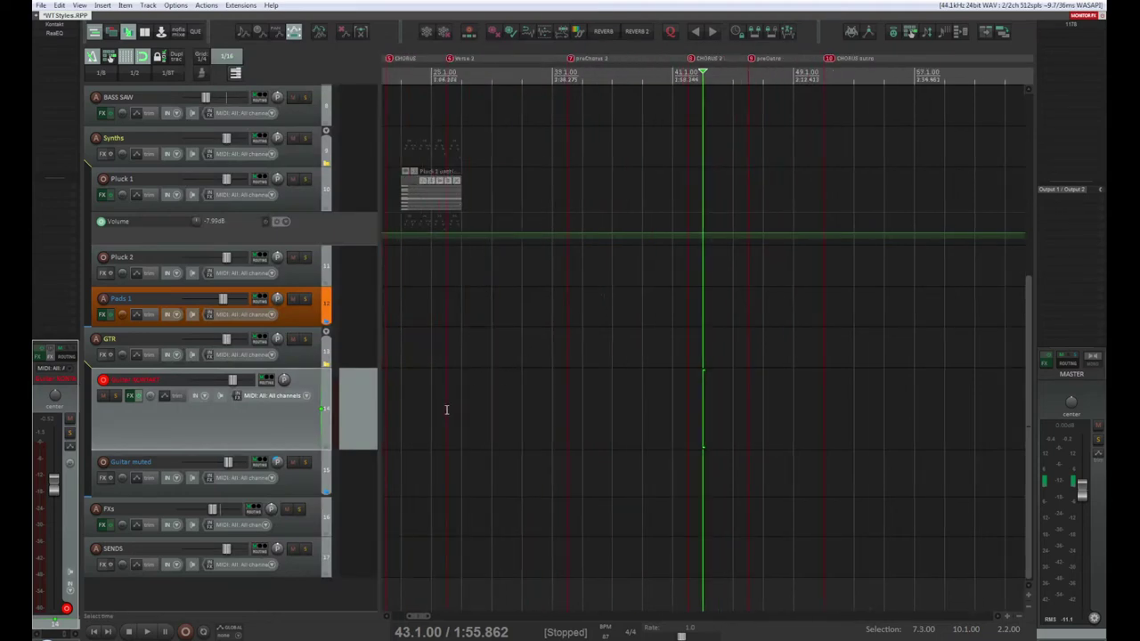
Set a time selection from 7.1.00 to 11.1.00 over the Guitar muted item's length
scroll(470, 413, "down", 3)
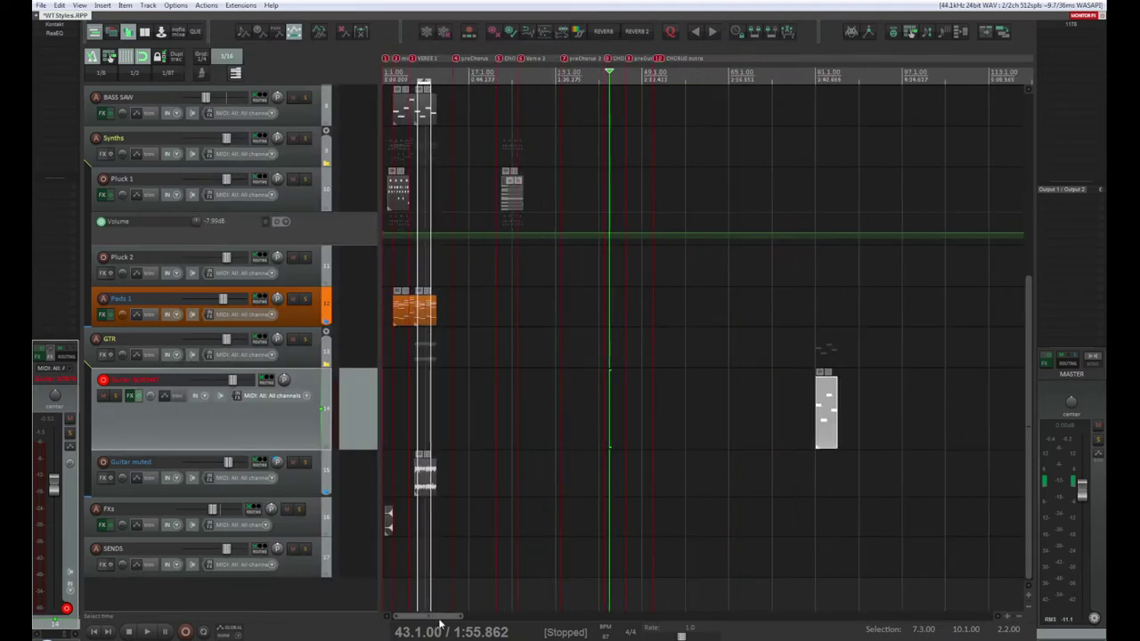
left_click_drag(462, 617, 392, 624)
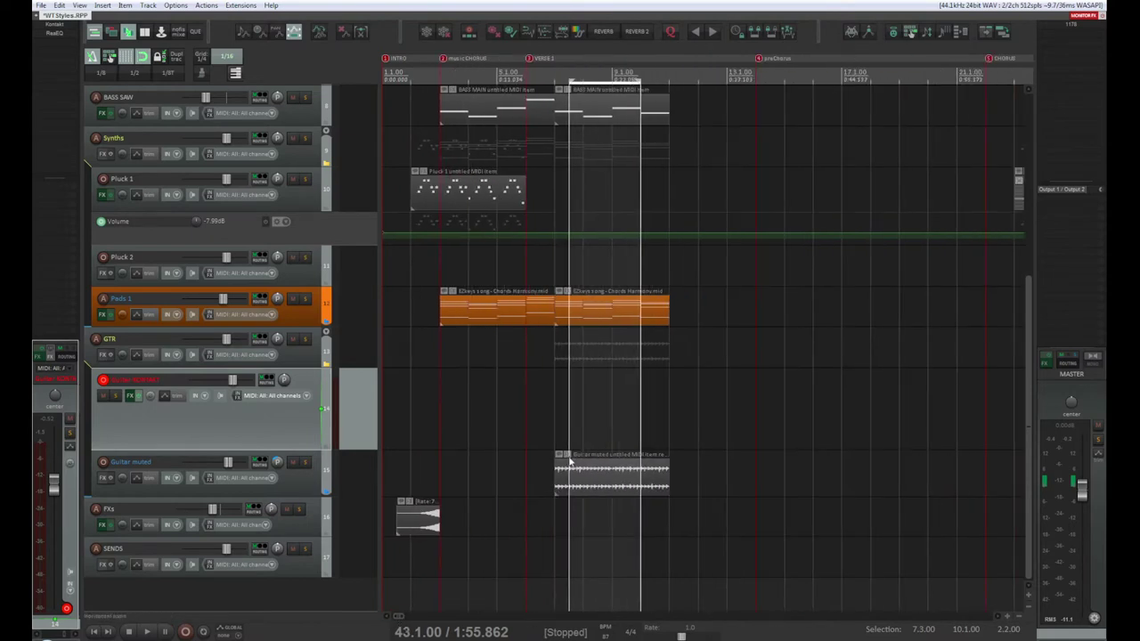
left_click_drag(554, 401, 669, 400)
key("space")
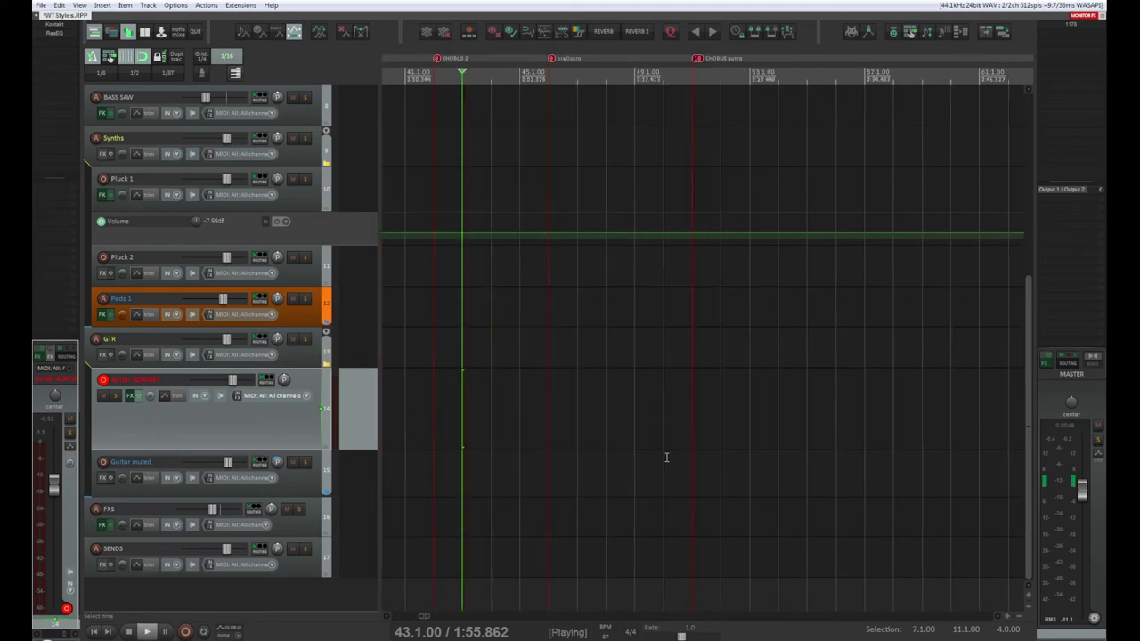
key("space")
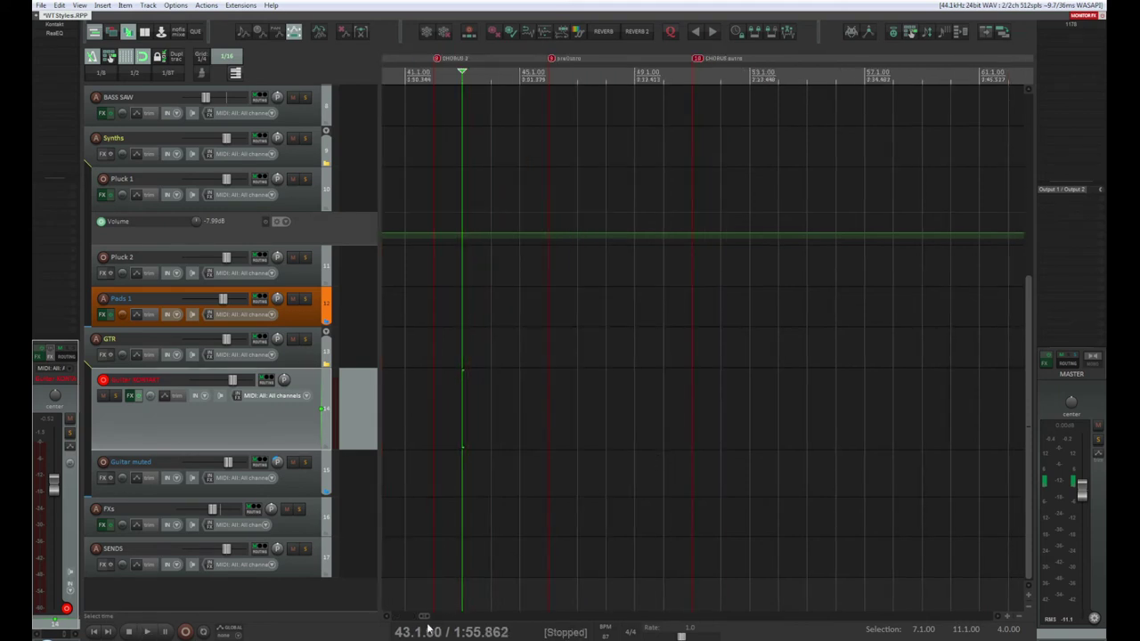
Place the edit cursor at 6.1.00 and audition the verse with the selected bars looping
scroll(389, 618, "left", 8)
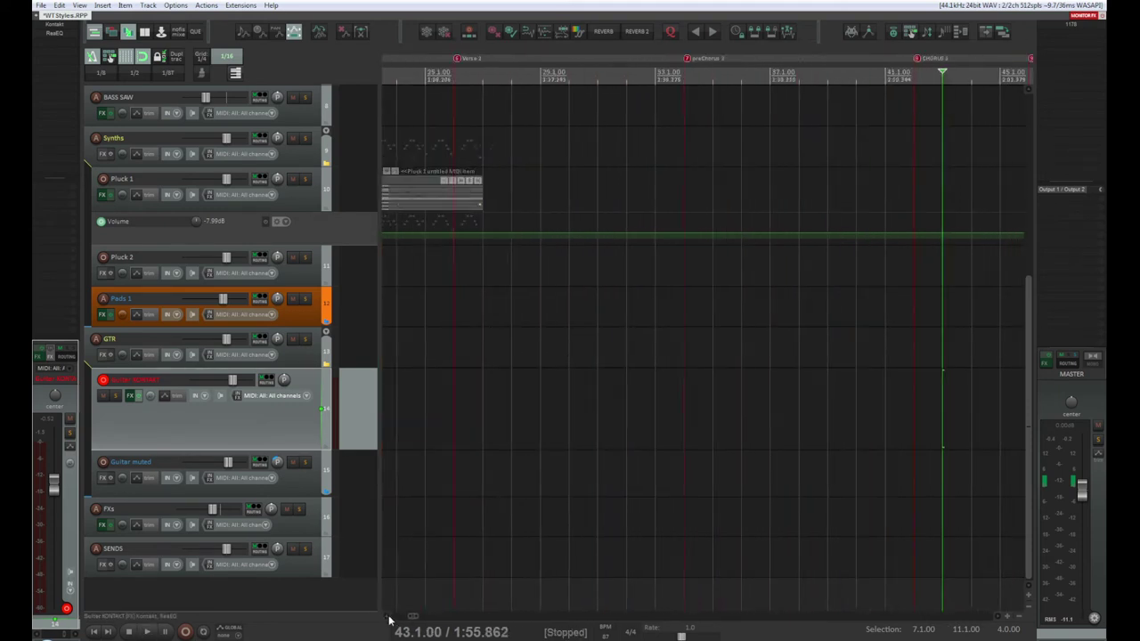
scroll(389, 618, "left", 2)
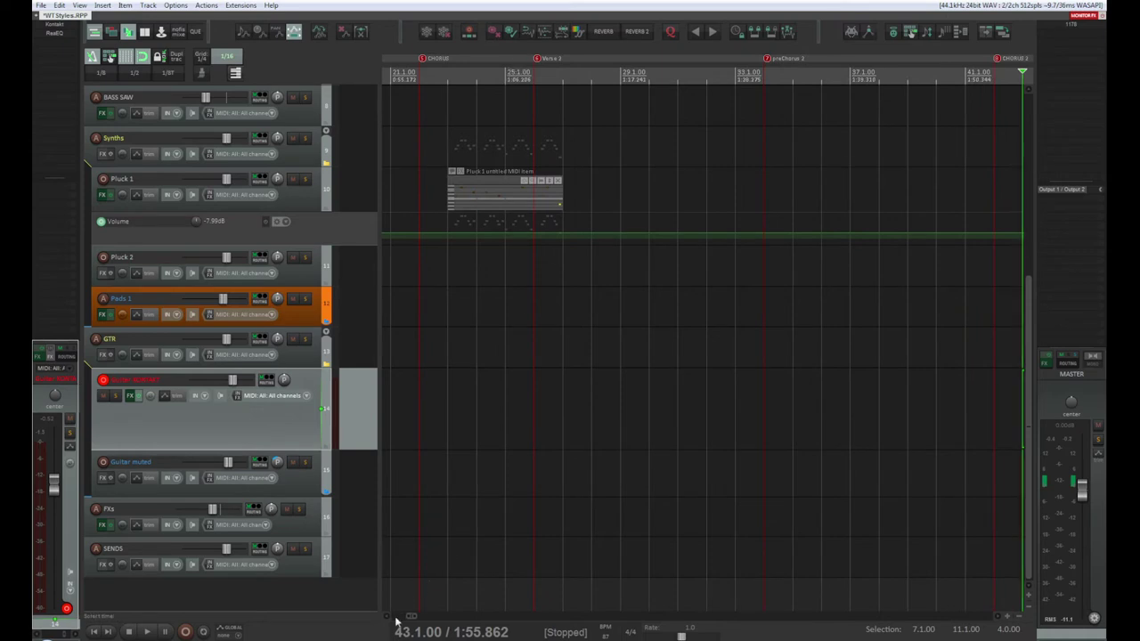
scroll(427, 542, "down", 8)
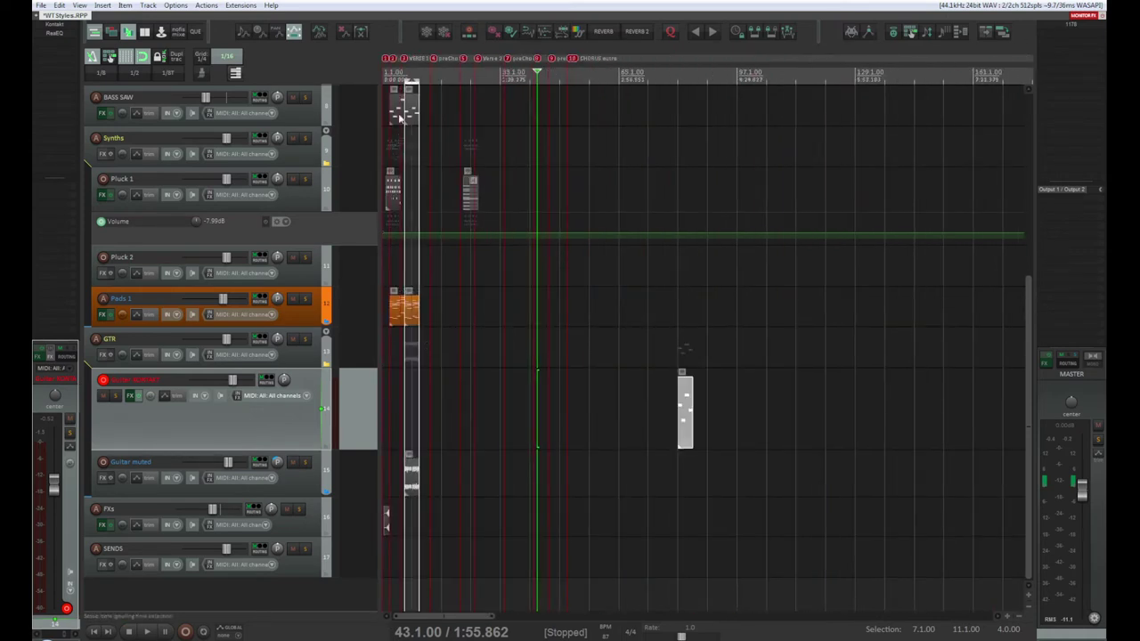
left_click(402, 64)
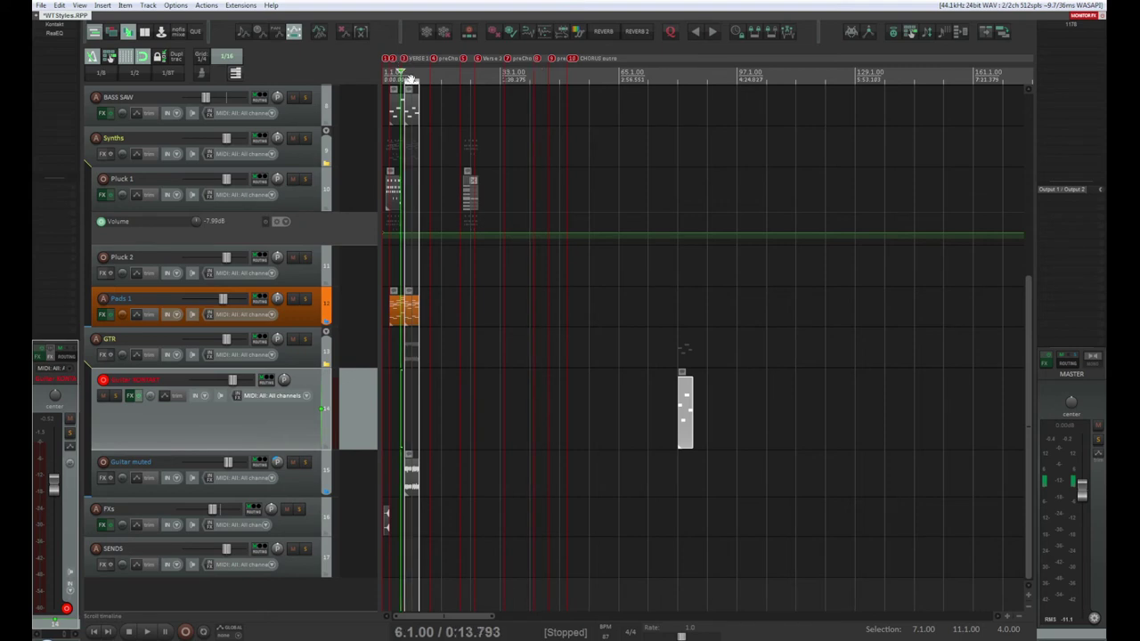
key("space")
key("space")
scroll(408, 388, "up", 2)
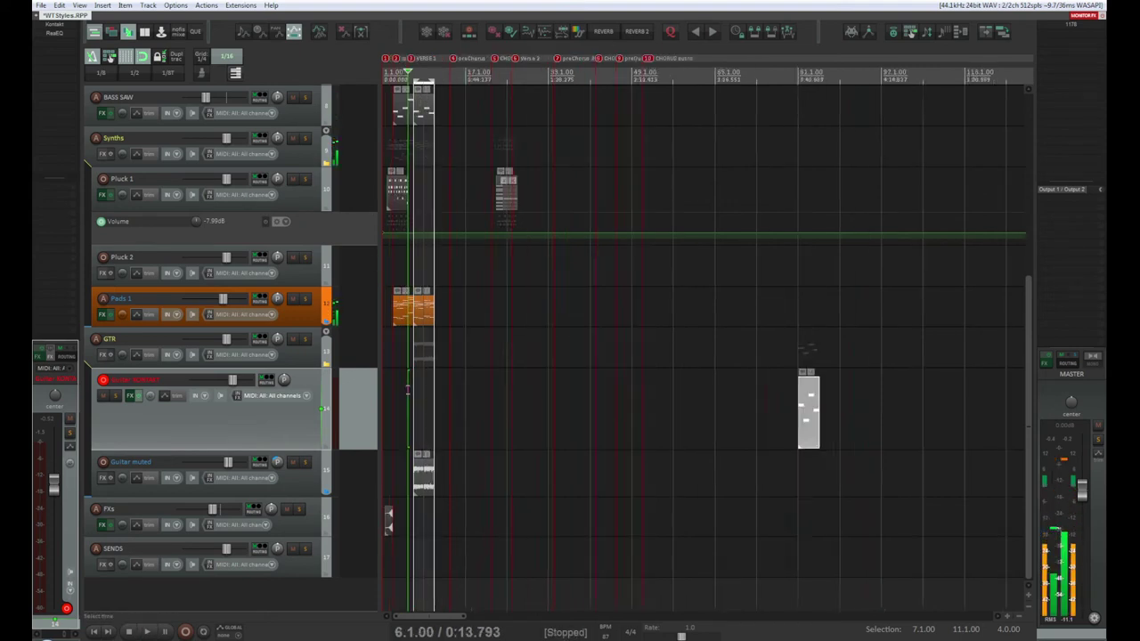
scroll(408, 389, "up", 4)
key("space")
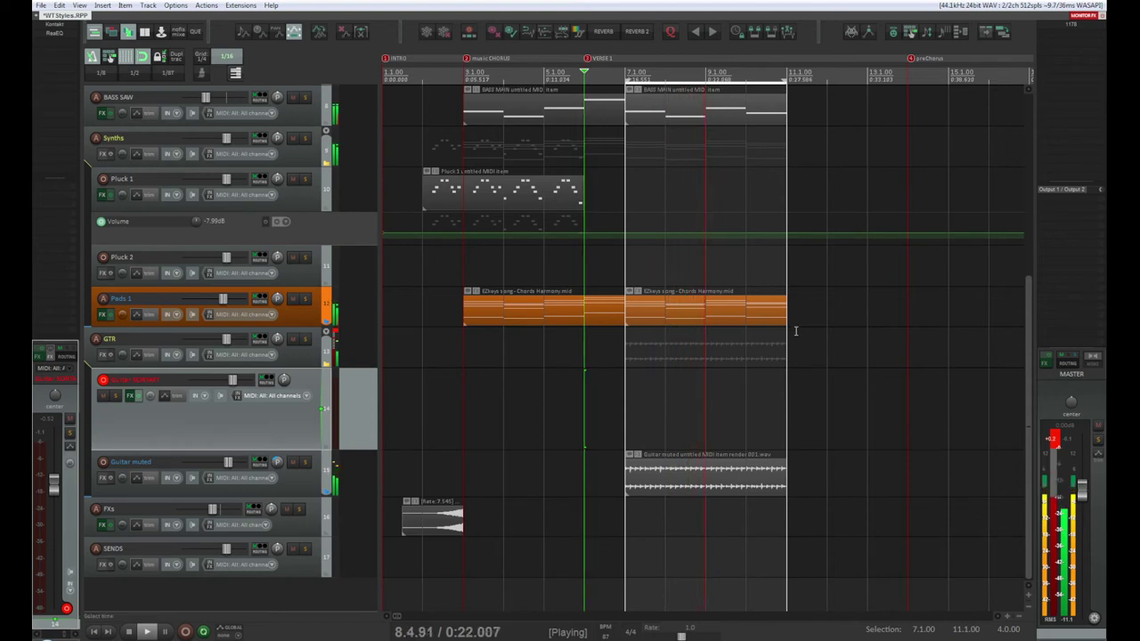
Copy the Guitar muted audio item to directly after the original, starting at 11.1.00
scroll(810, 438, "down", 2)
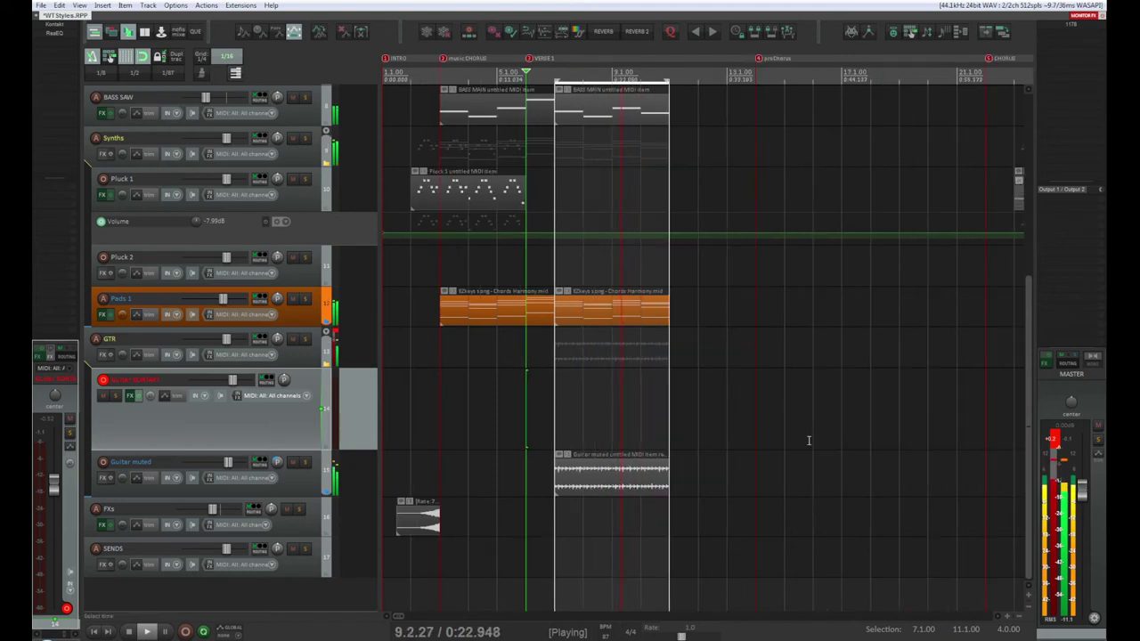
left_click(610, 482)
left_click_drag(609, 481, 724, 482)
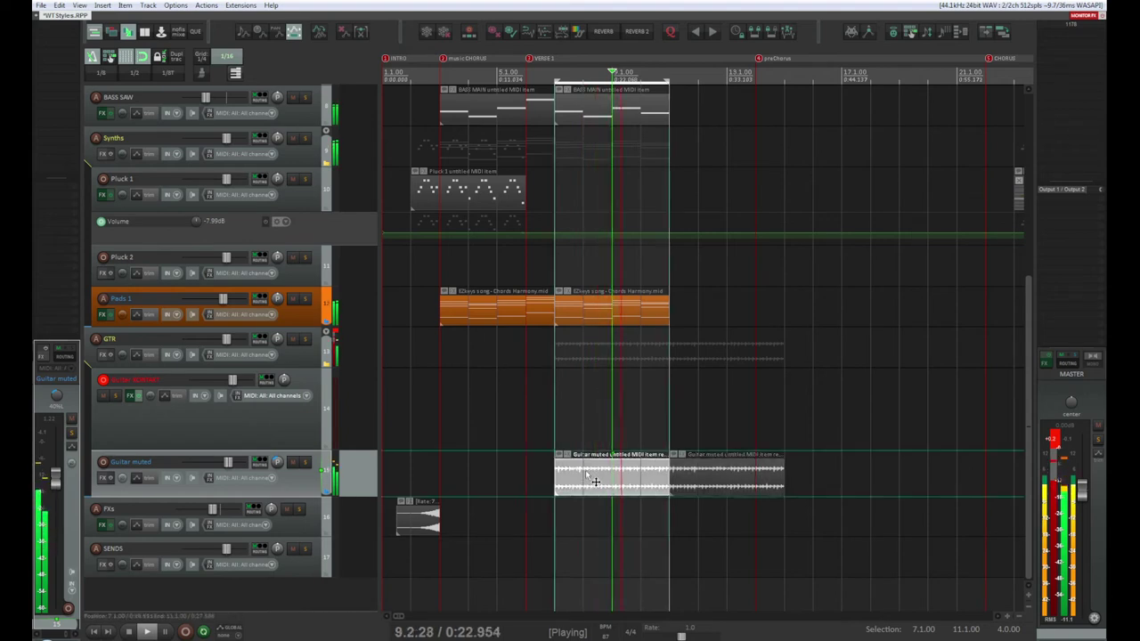
Try shifting both Guitar muted items one bar earlier, and return them to 7.1.00 and 11.1.00
left_click_drag(588, 475, 559, 475)
left_click_drag(712, 479, 683, 479)
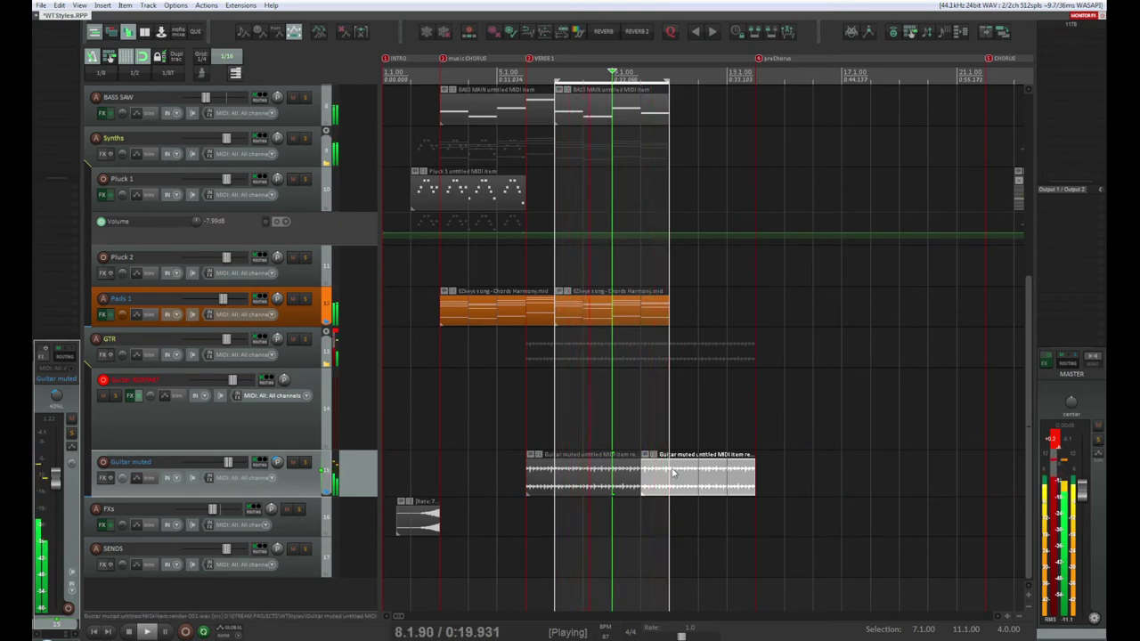
left_click_drag(676, 473, 706, 473)
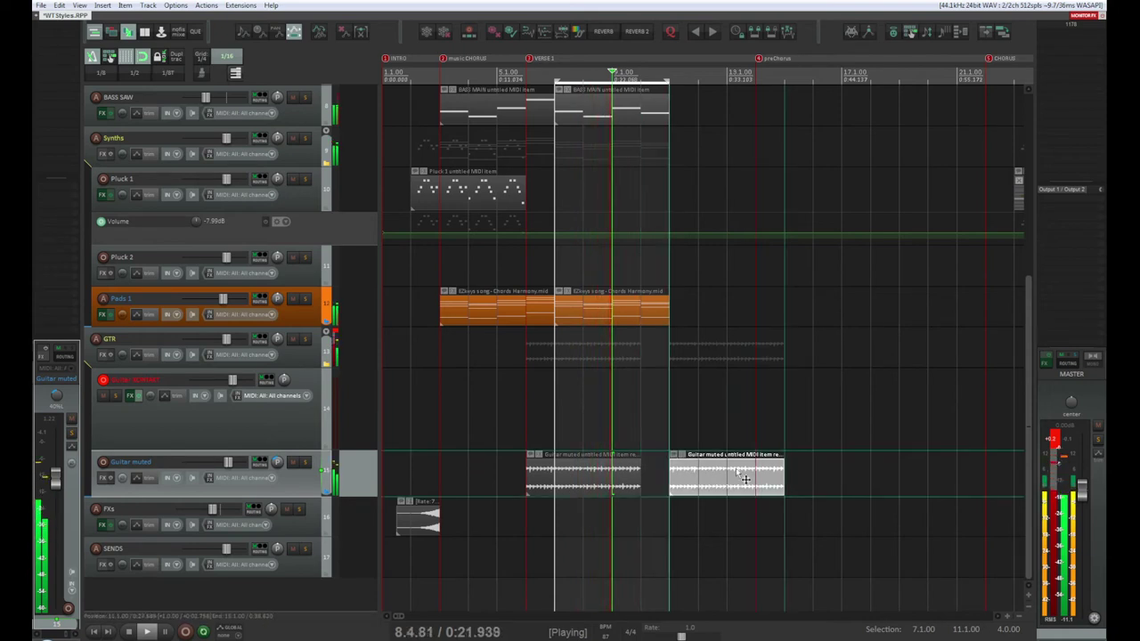
left_click(626, 483)
left_click_drag(626, 484, 634, 478)
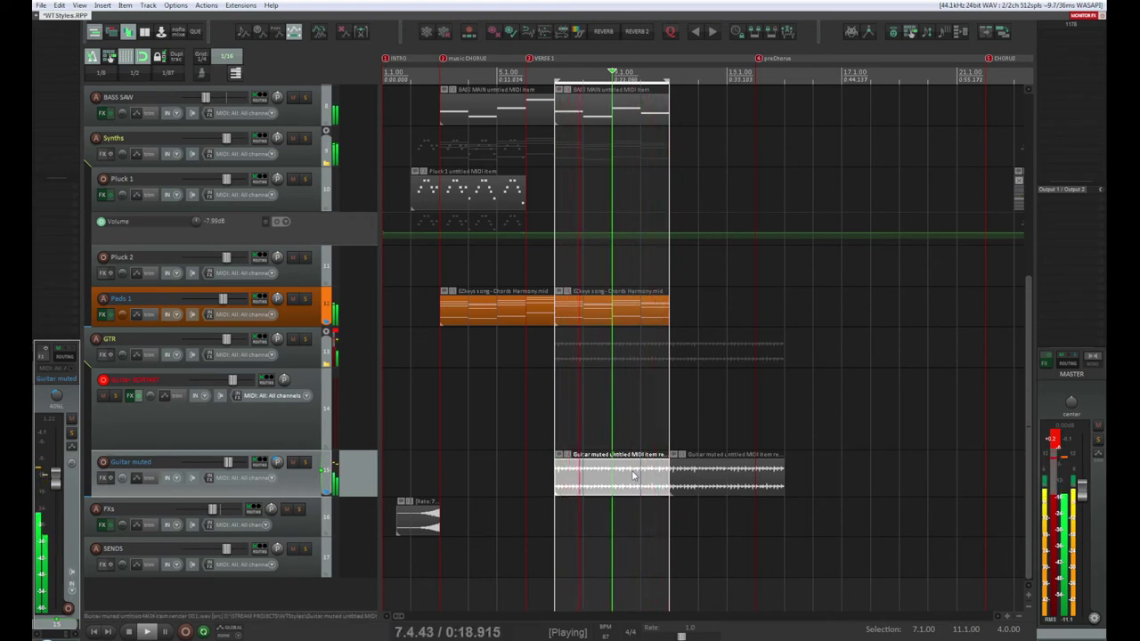
key("space")
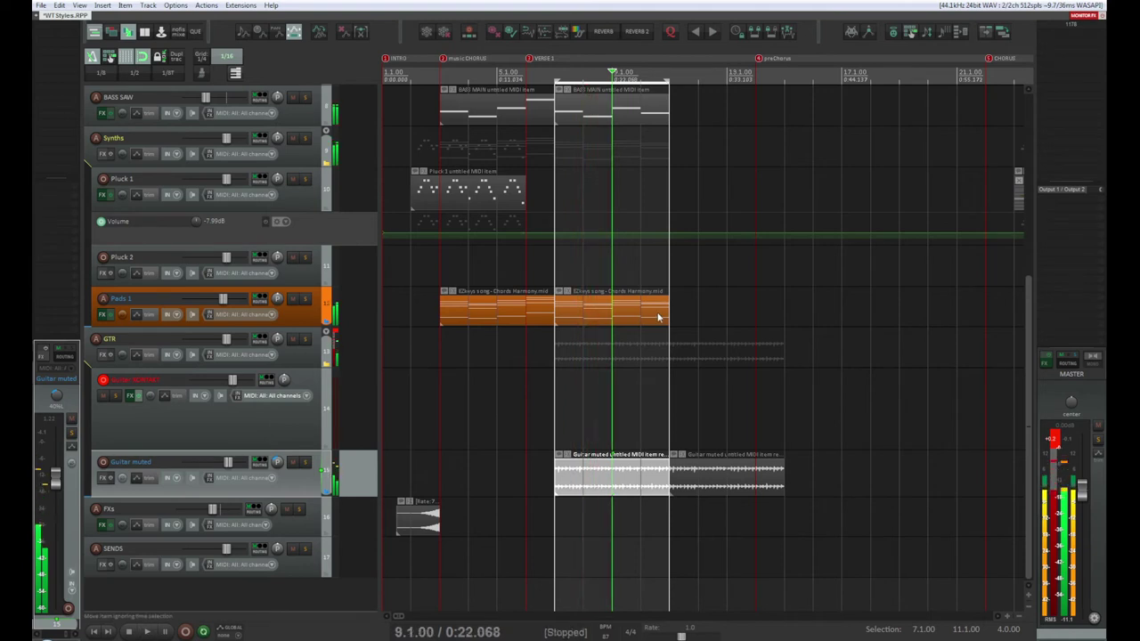
Shift the Guitar muted items earlier so the first starts at 6.1.00 and the second overlaps it from 7.1.00
key("space")
key("space")
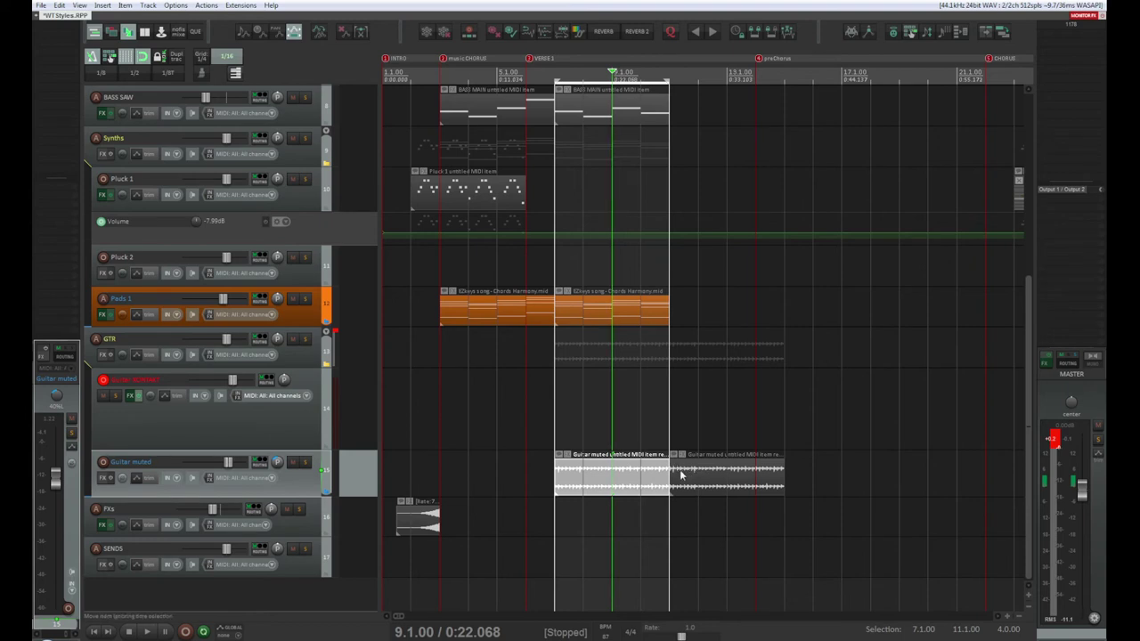
left_click_drag(674, 473, 552, 481)
Audition the verse from 6.1.00 and the transition into it from the music CHORUS marker at 3.1.00
left_click(526, 73)
key("space")
key("space")
key("space")
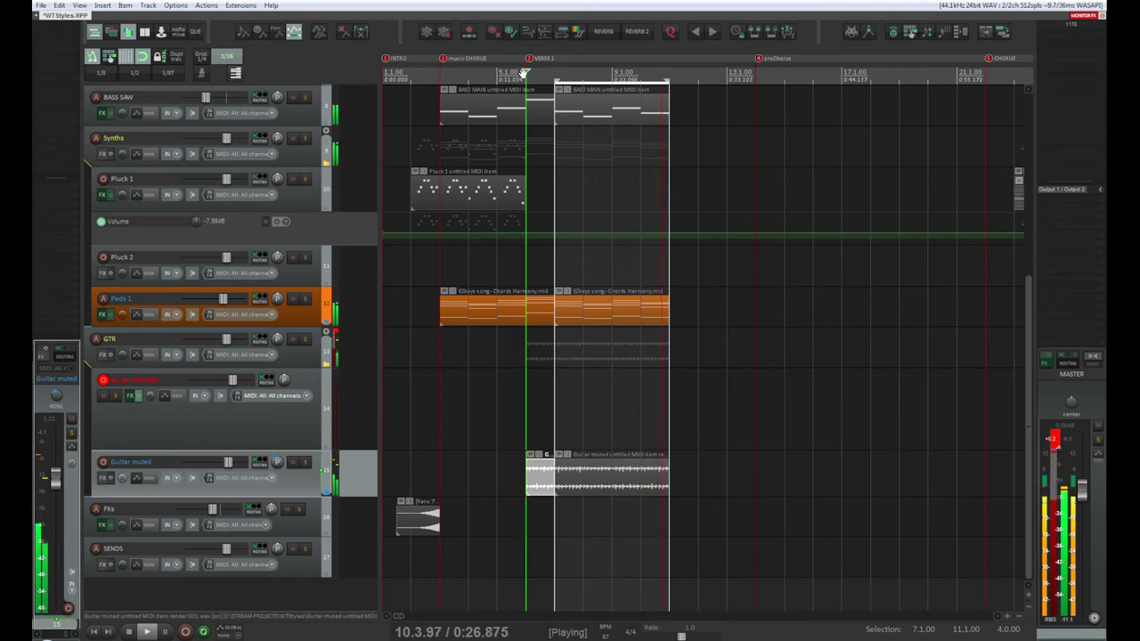
left_click(524, 73)
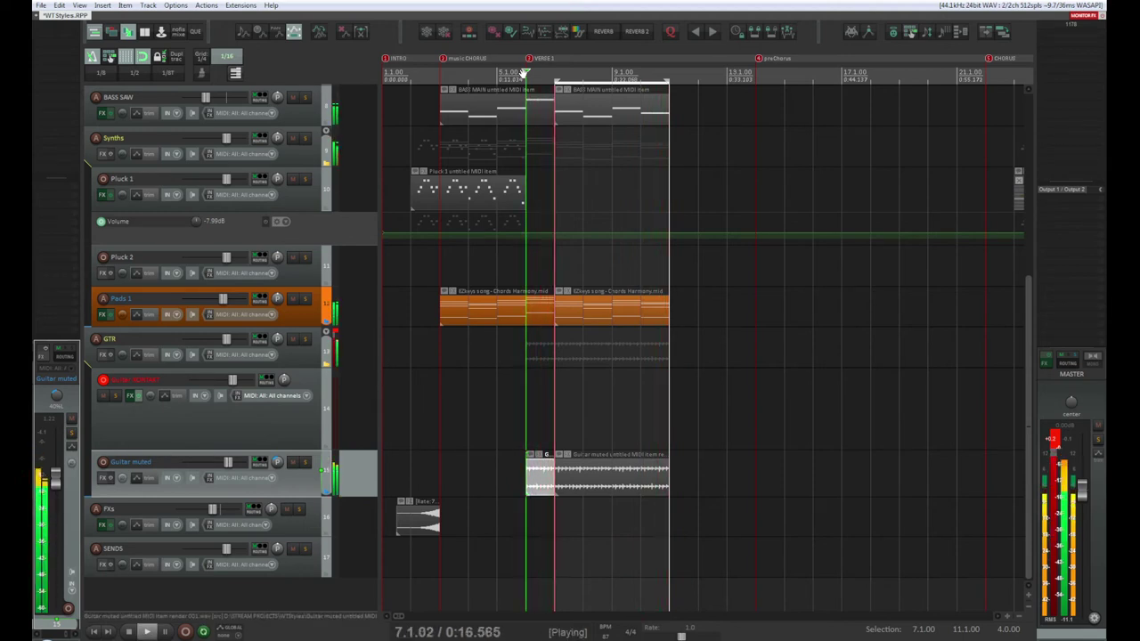
key("space")
left_click(439, 71)
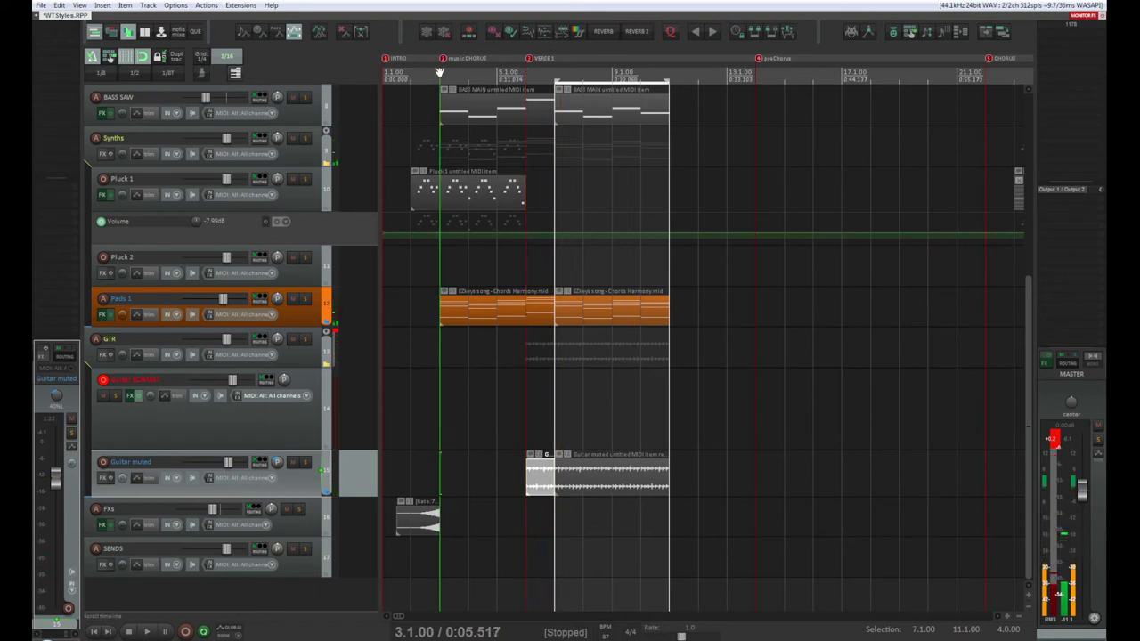
key("space")
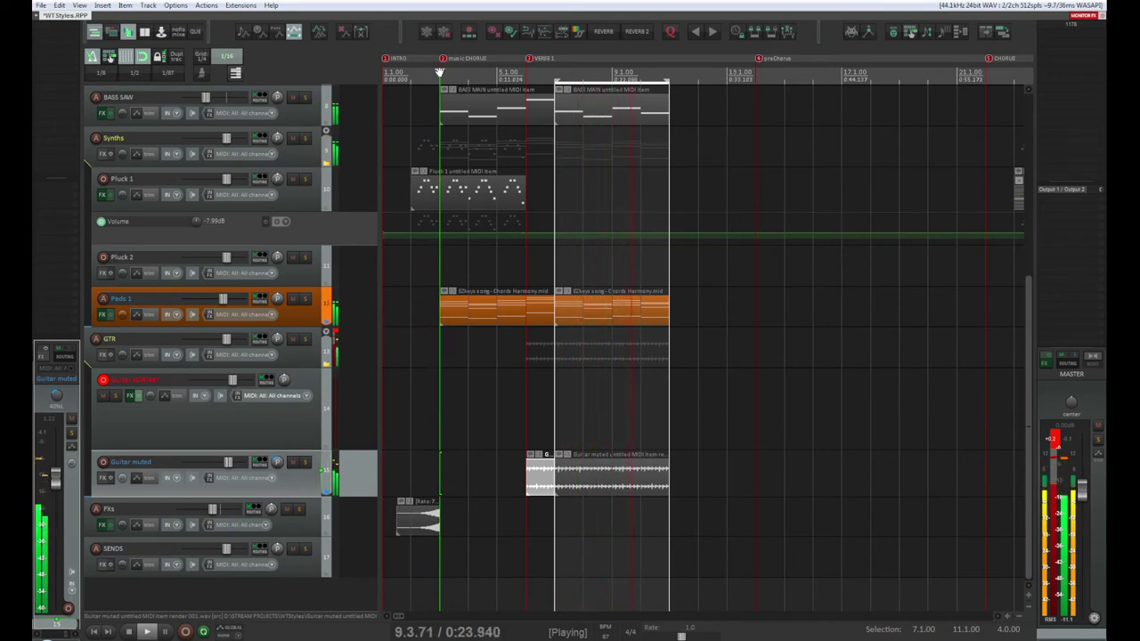
key("space")
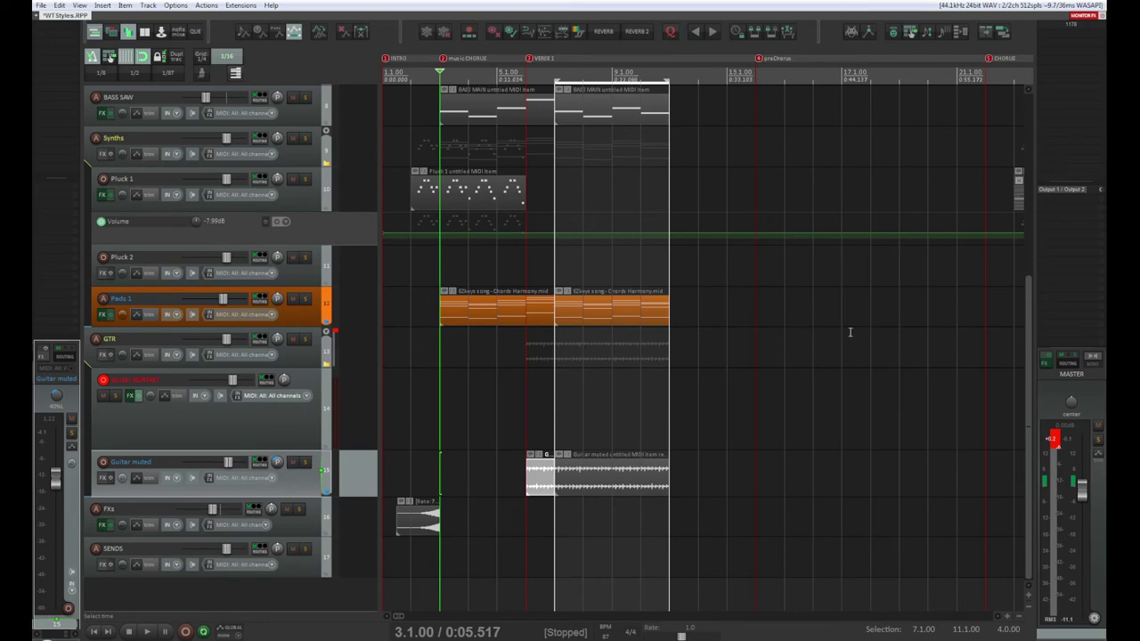
Trim the BEATS and DRUMS chorus items to end at 6.1.00 and move their following items to start there
left_click_drag(1028, 370, 1028, 184)
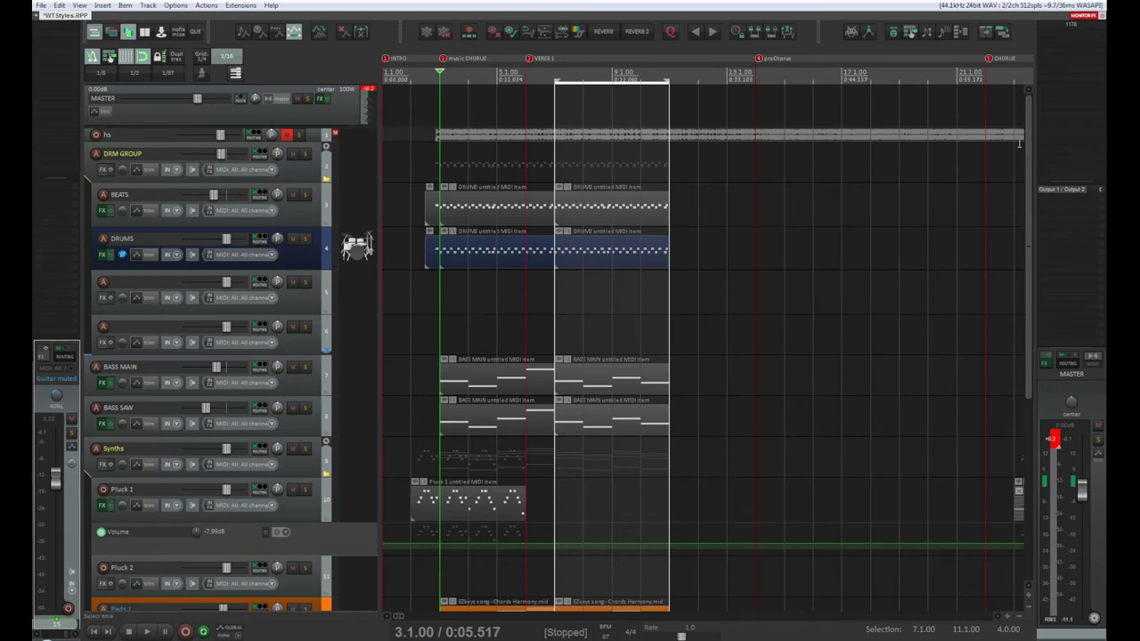
left_click_drag(1028, 312, 1027, 349)
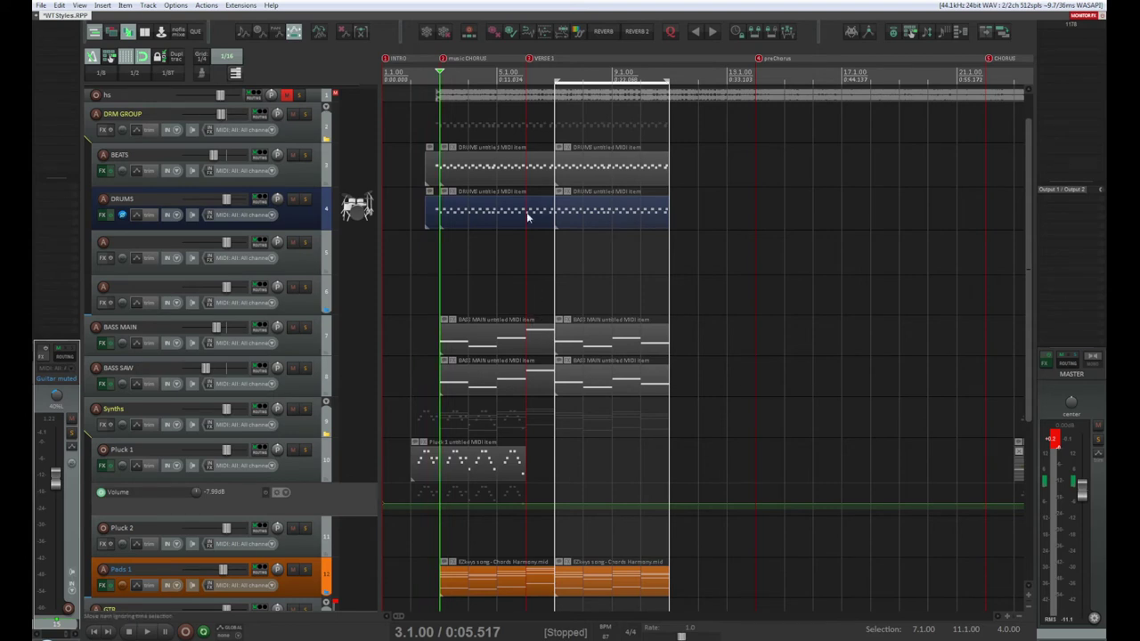
left_click(528, 171)
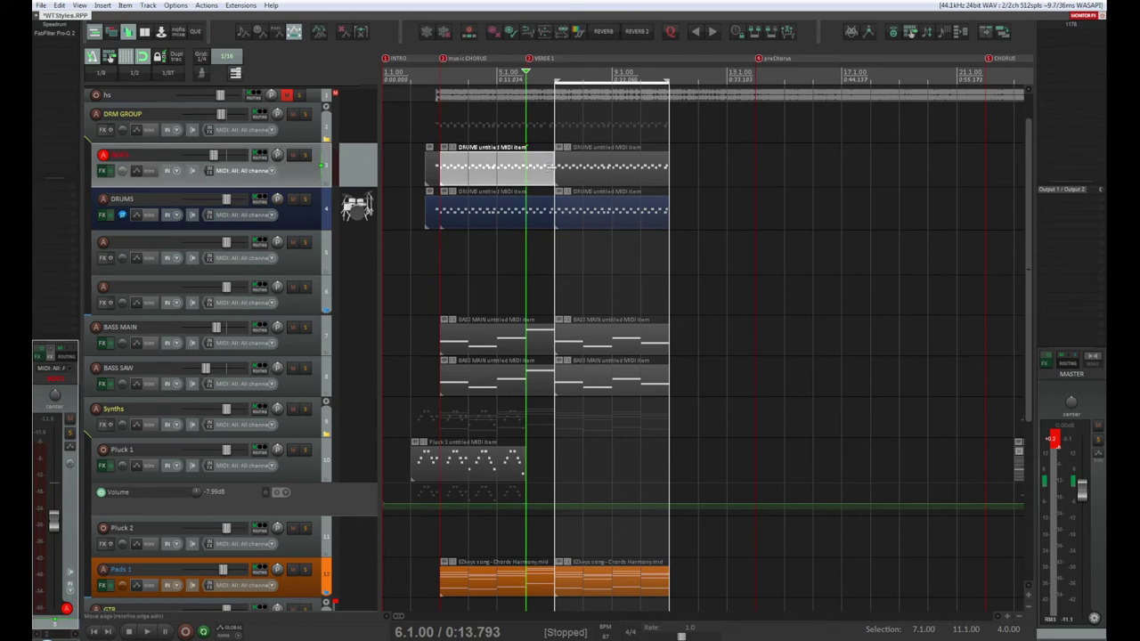
left_click_drag(550, 167, 528, 168)
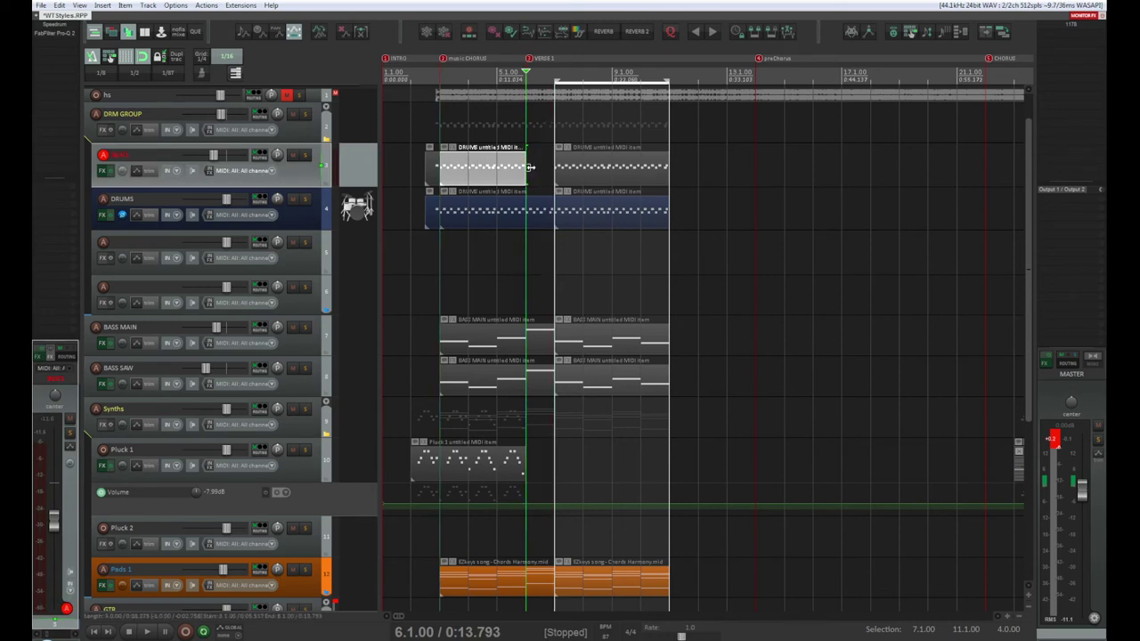
left_click(551, 211)
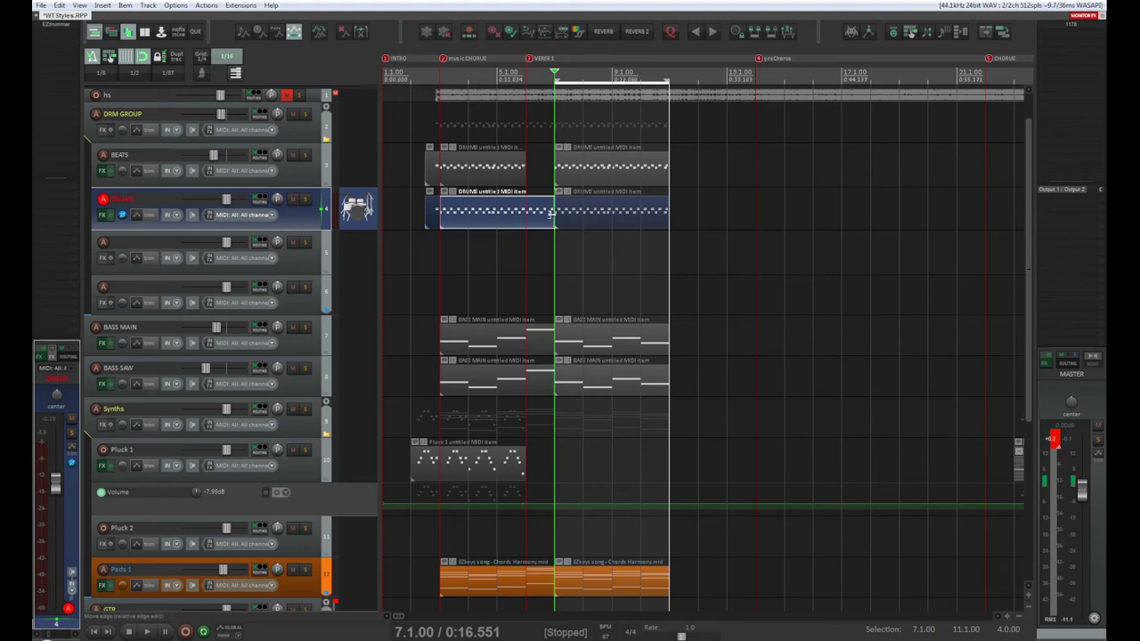
left_click_drag(553, 214, 525, 212)
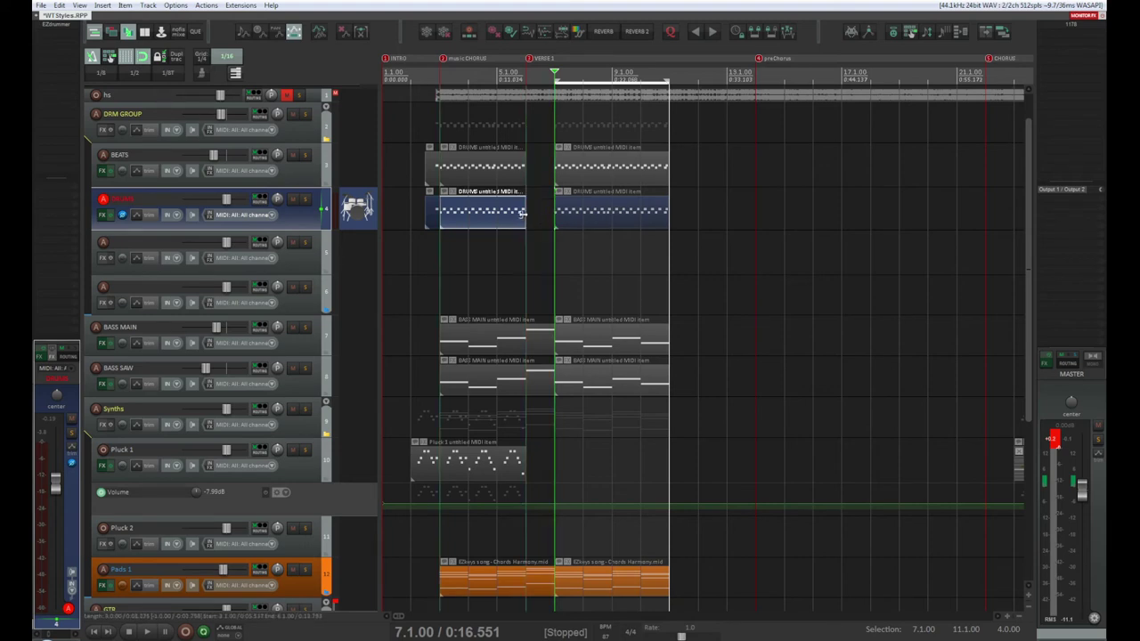
left_click(594, 174)
left_click_drag(594, 179, 563, 214)
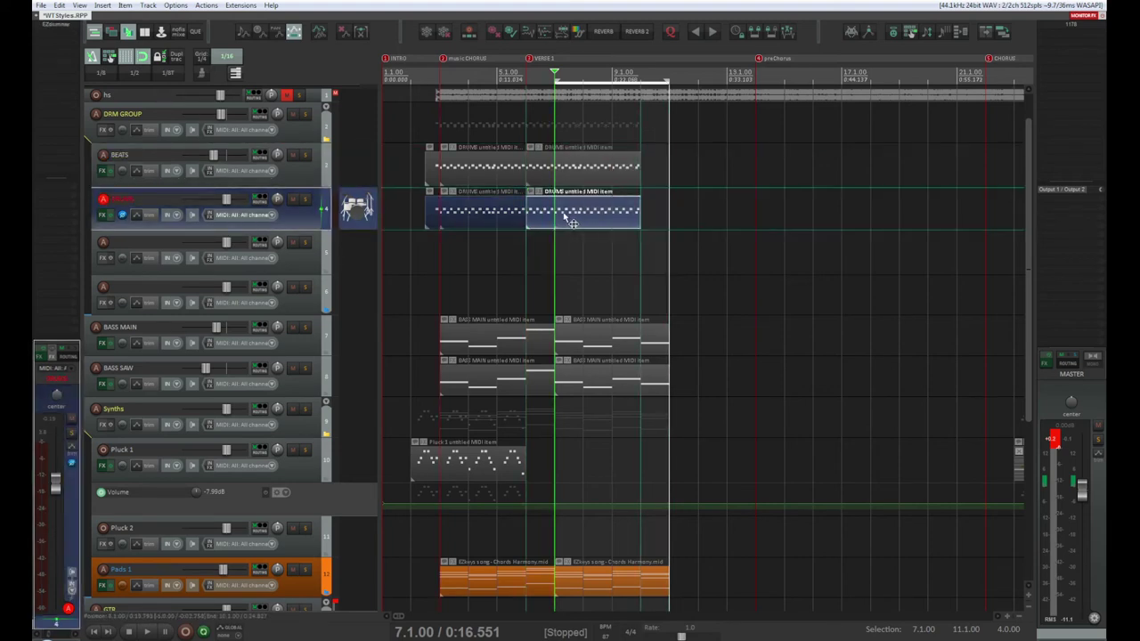
Shorten the first BASS MAIN and BASS SAW items to end at 6.1.00 and move their second items to start there
left_click_drag(553, 341, 525, 340)
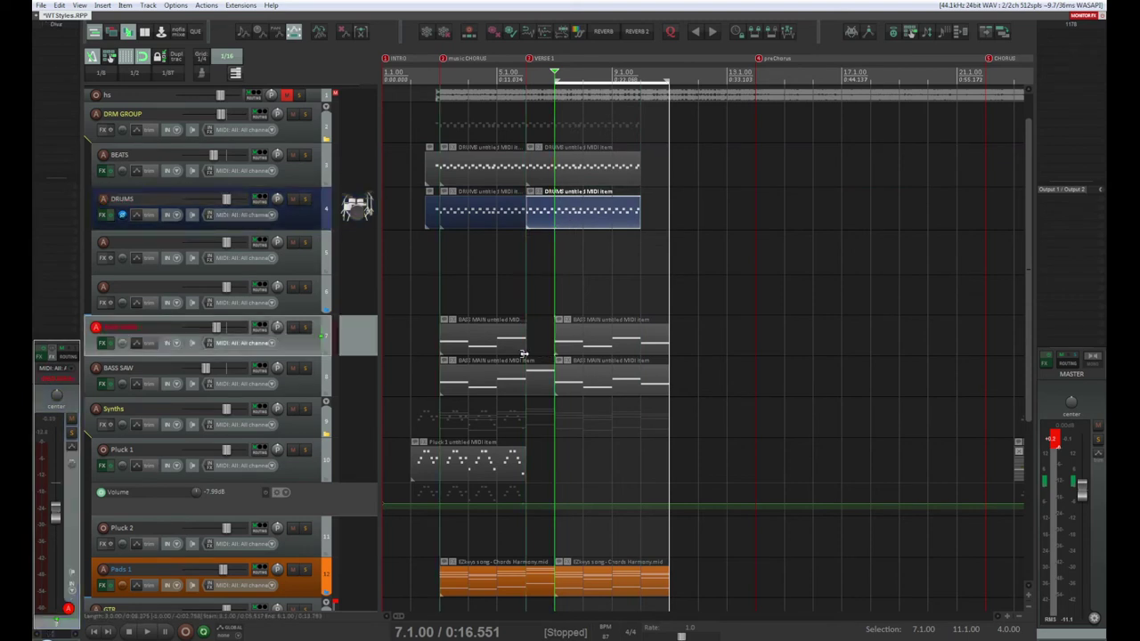
left_click_drag(553, 376, 526, 375)
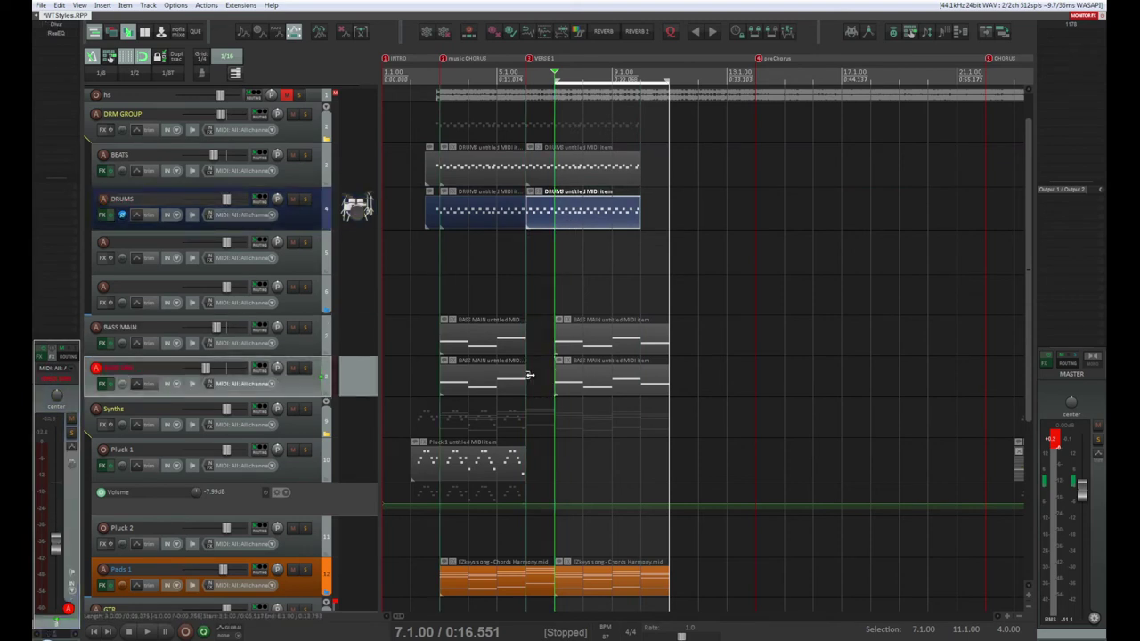
left_click_drag(589, 349, 545, 383)
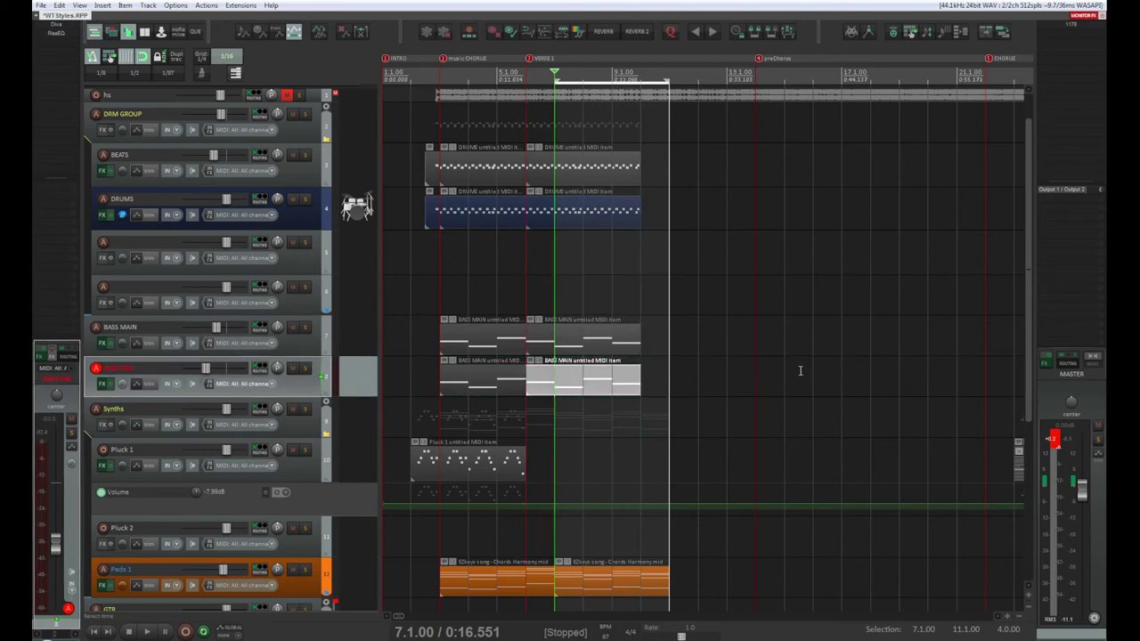
End the first Pads 1 chord item at 6.1.00 and move the second chord item to start at that point
left_click_drag(1029, 329, 1025, 481)
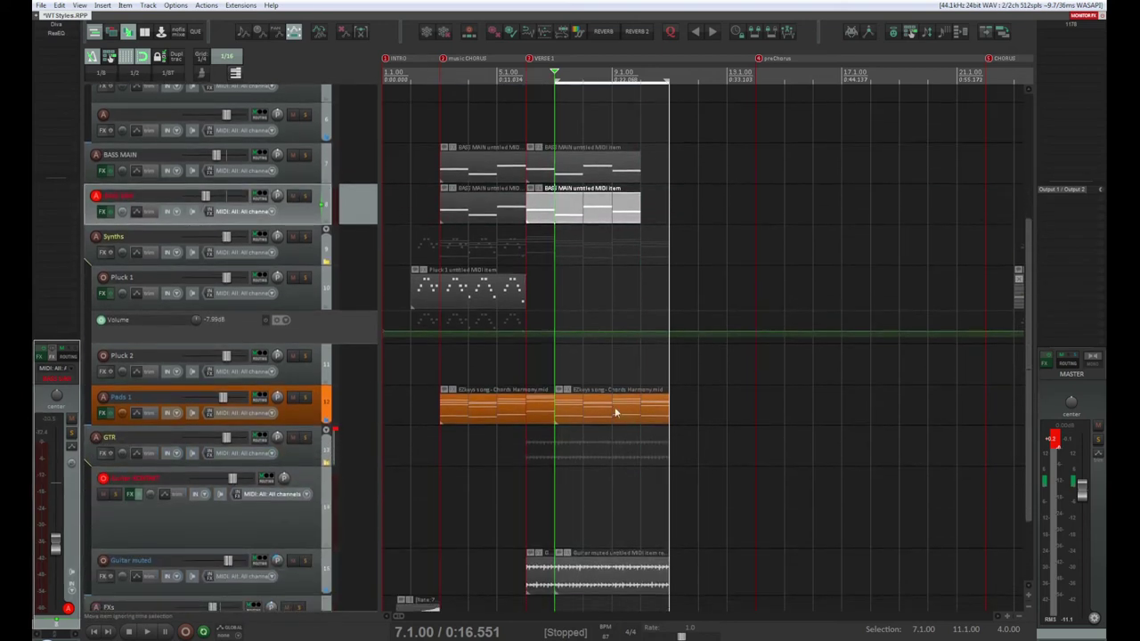
left_click(527, 406)
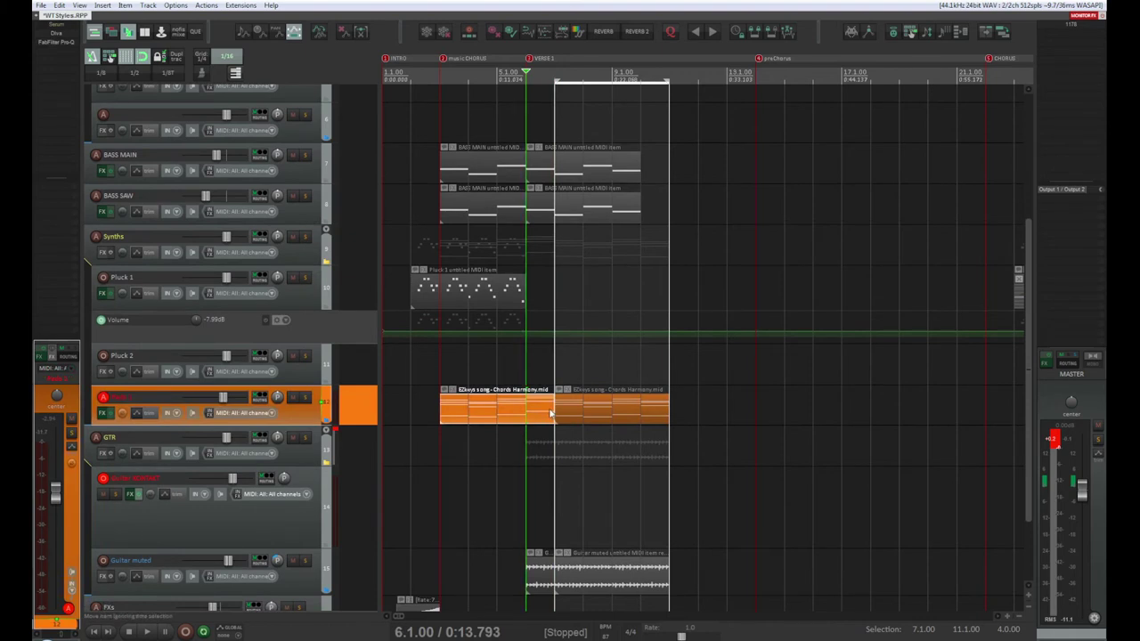
left_click_drag(550, 409, 579, 417)
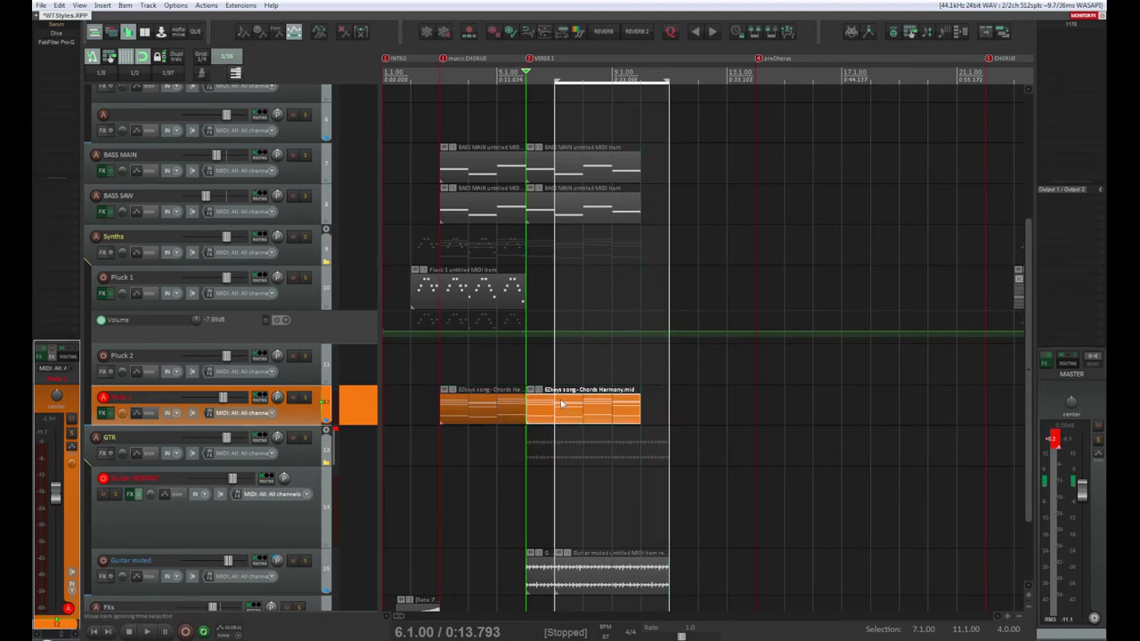
Remove the short Guitar muted piece at 6.1.00 and move the remaining full-length item to start at 10.1.00
left_click(547, 580)
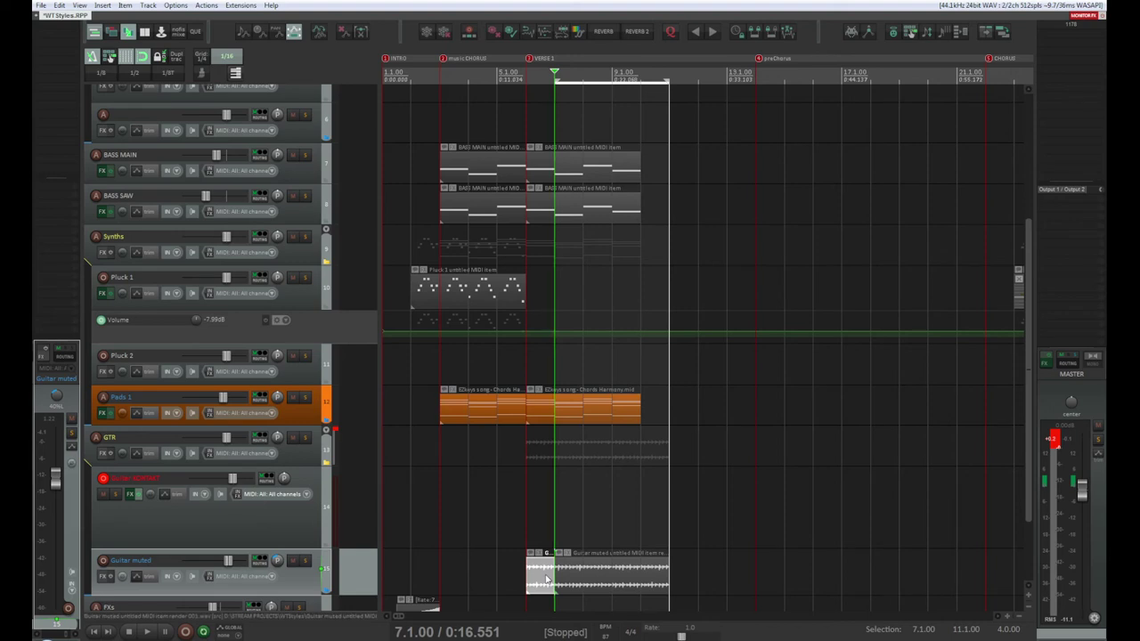
key("shift+a")
left_click_drag(586, 579, 570, 580)
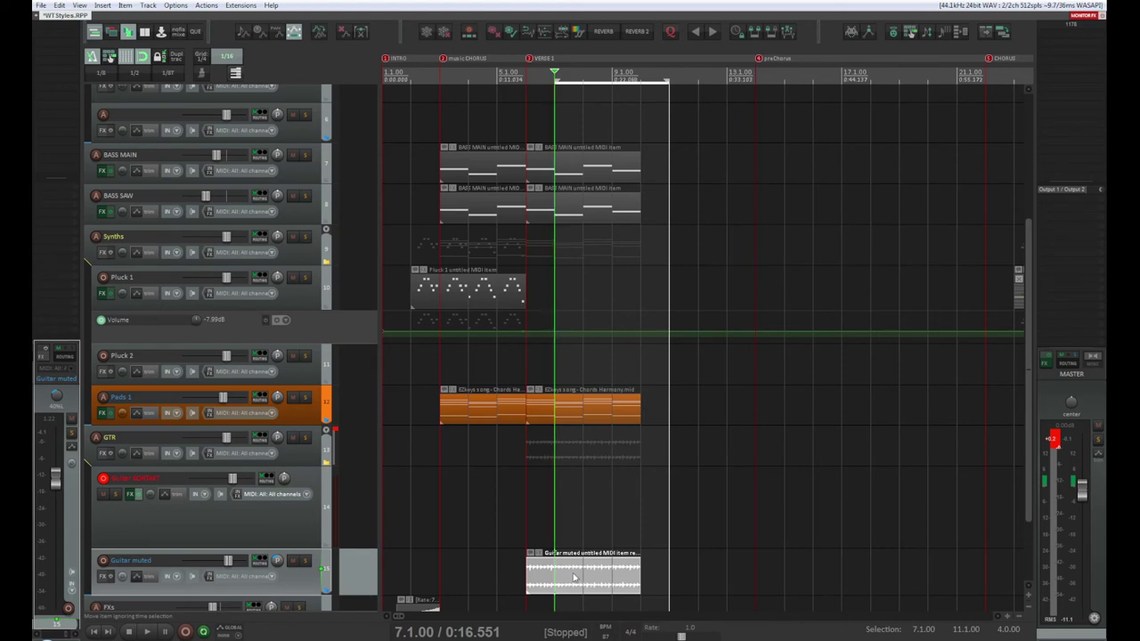
left_click_drag(574, 579, 698, 579)
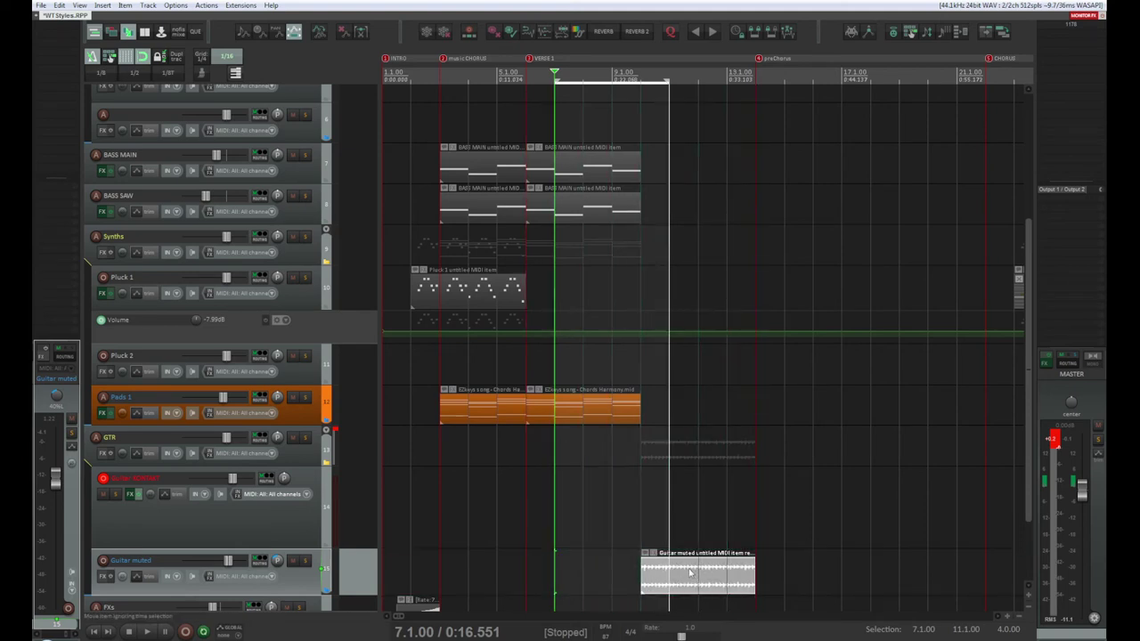
Audition the rearranged song from 7.1.00 and from the music CHORUS marker at 3.1.00, and save the project
left_click_drag(1032, 403, 1057, 251)
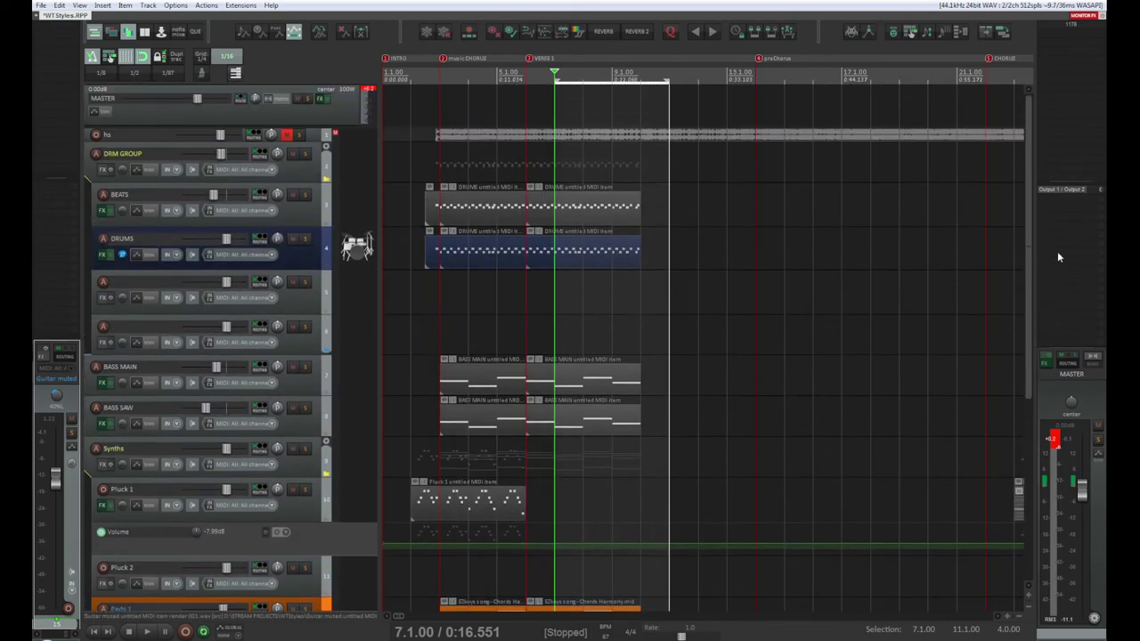
key("space")
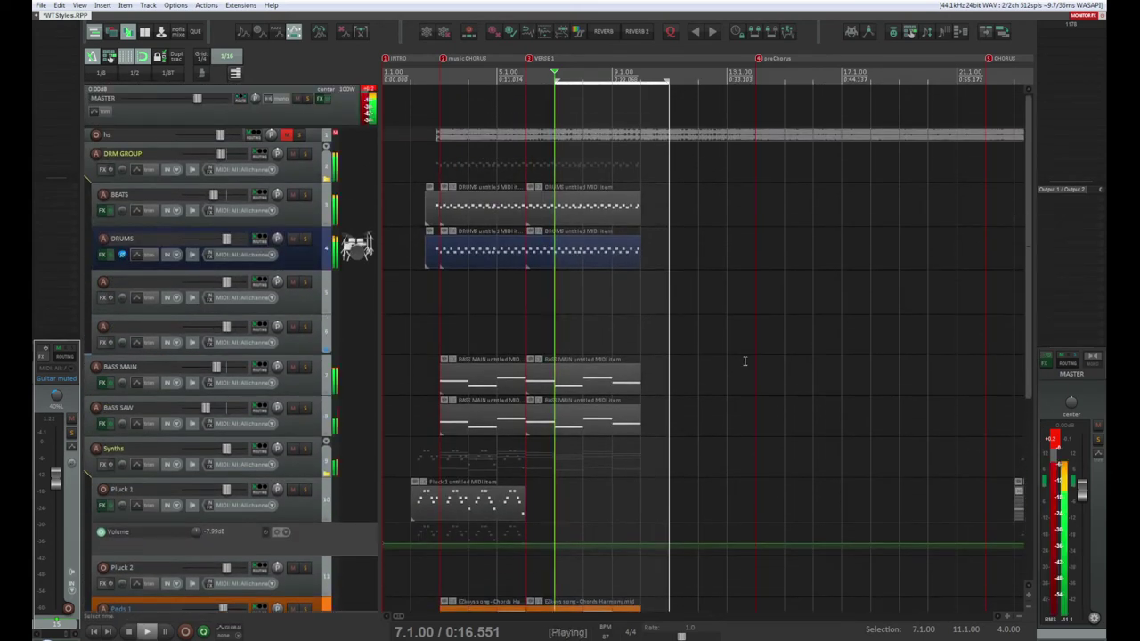
key("space")
key("2")
key("space")
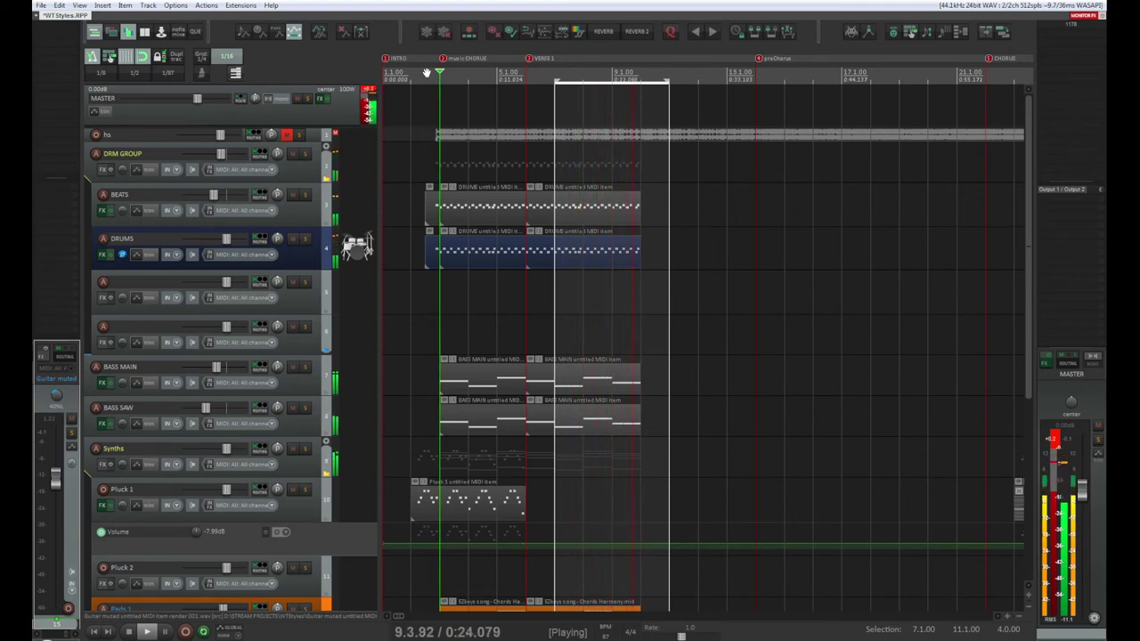
key("space")
key("space")
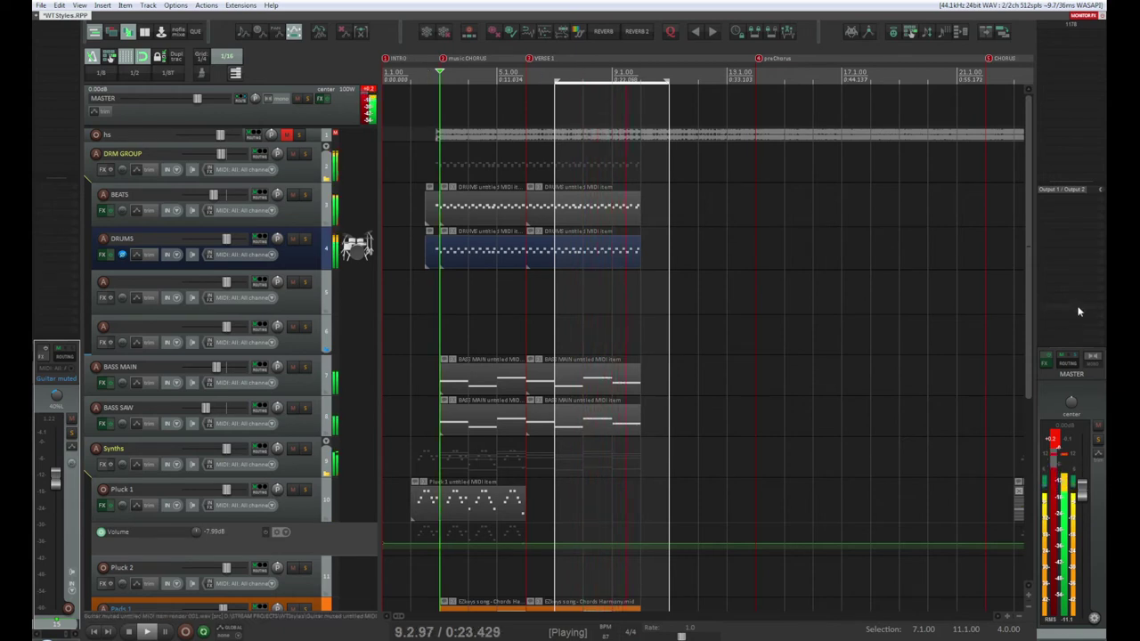
left_click_drag(1029, 335, 1030, 237)
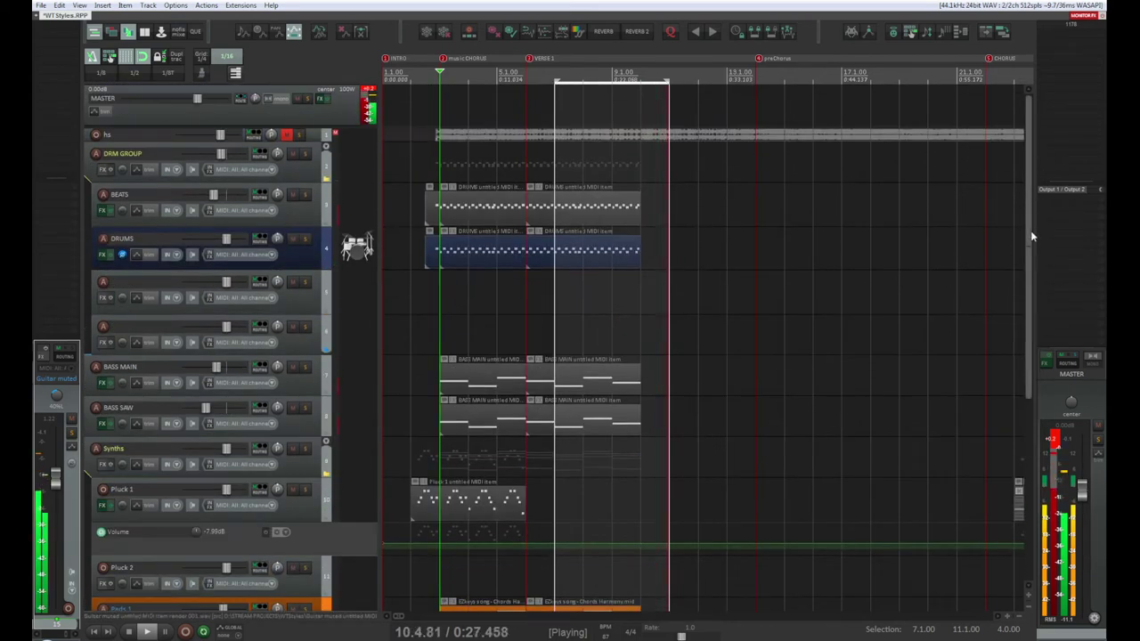
key("space")
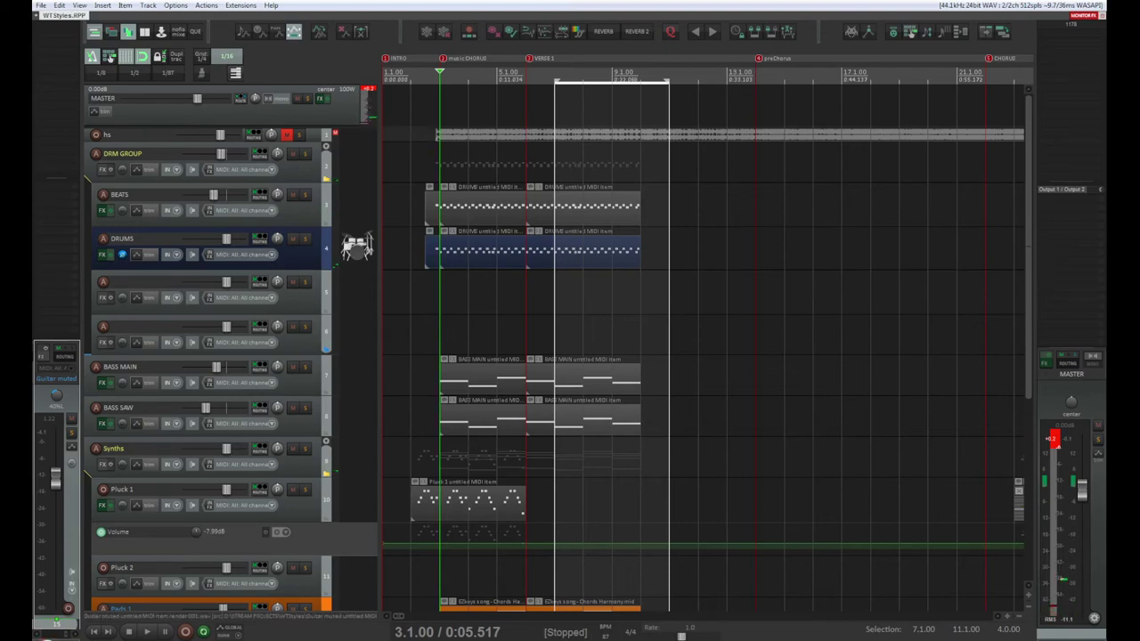
key("ctrl+z")
Switch to Total Commander, delete all dated WTStyles rpp-bak and rpp-bak-UNDO backups from the WTStyles folder, and return to REAPER
key("alt+Tab")
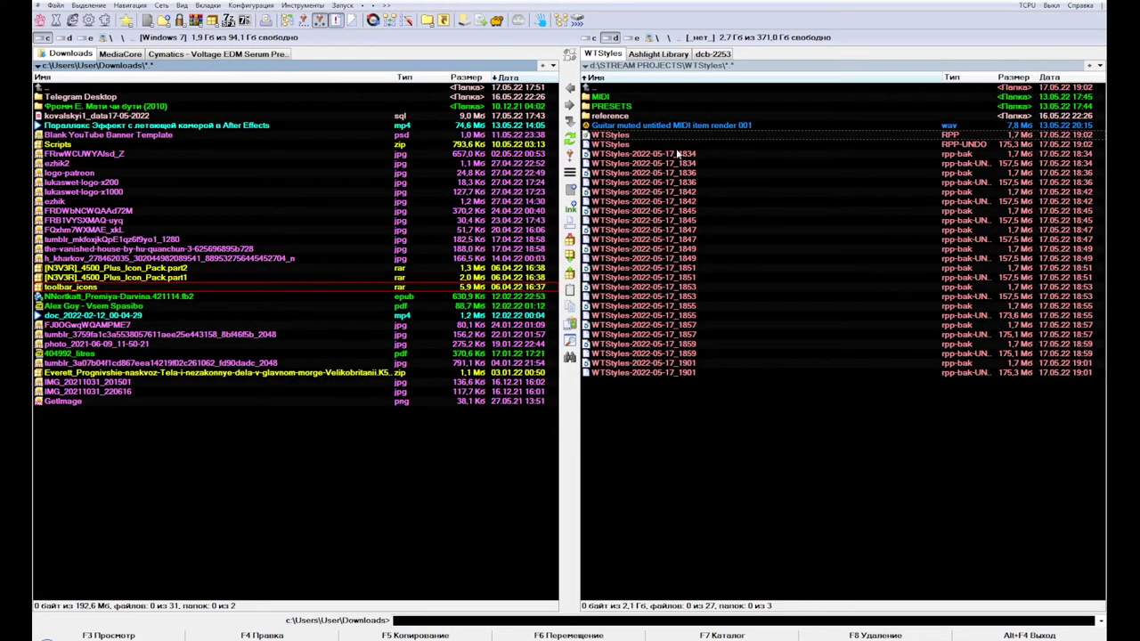
left_click_drag(677, 159, 678, 458)
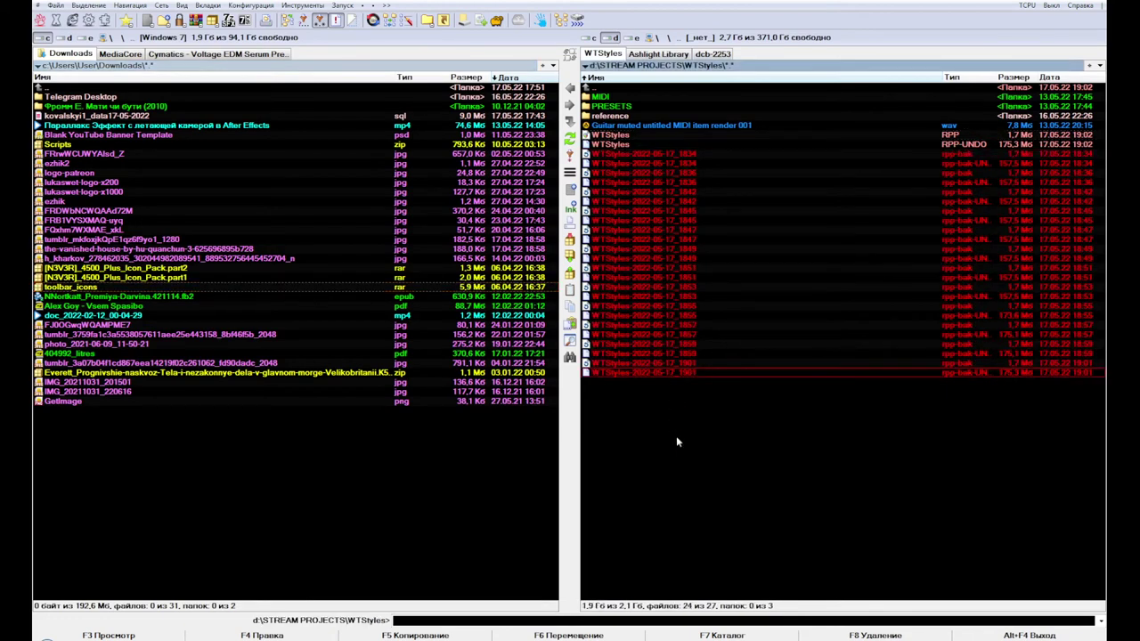
key("Delete")
key("Return")
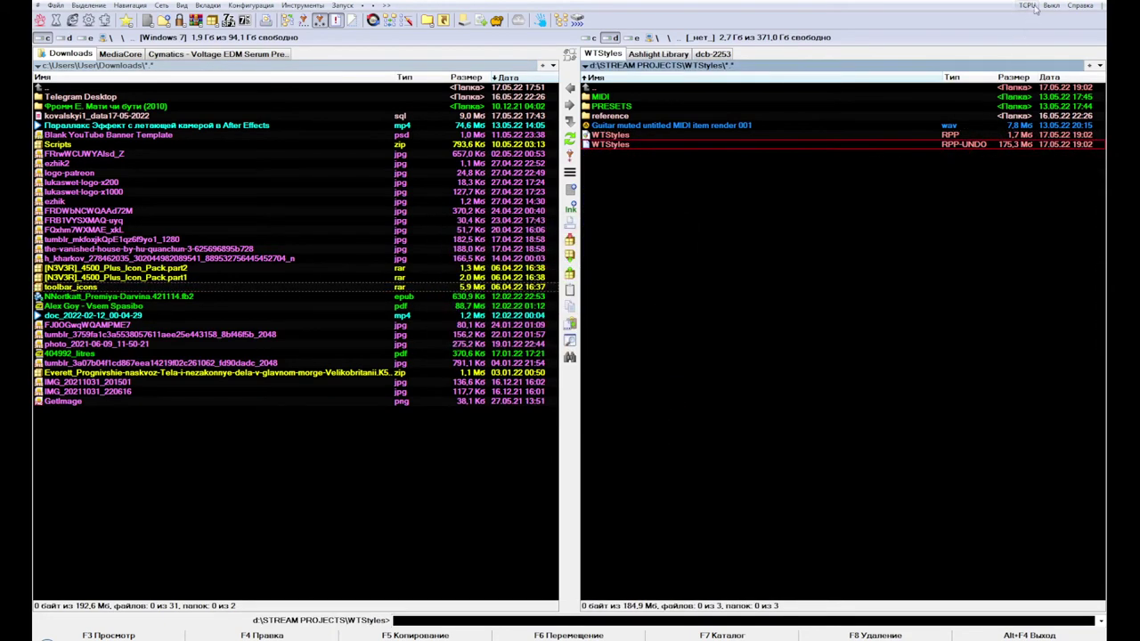
key("alt+Tab")
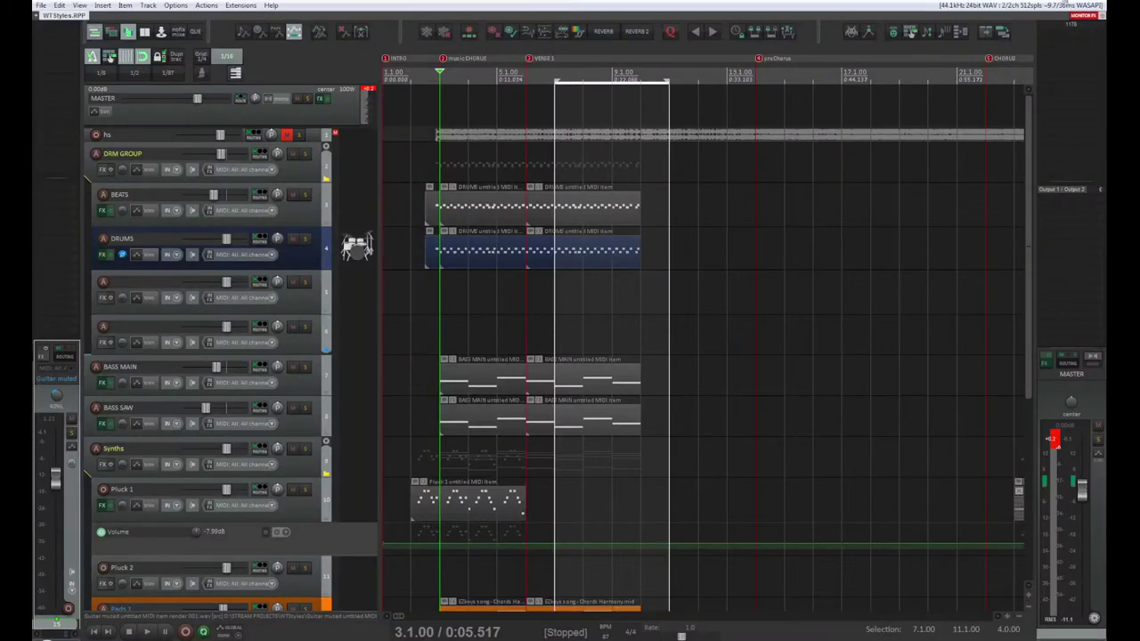
Empty the Recycle Bin on the desktop and return to REAPER
key("super+d")
right_click(1071, 609)
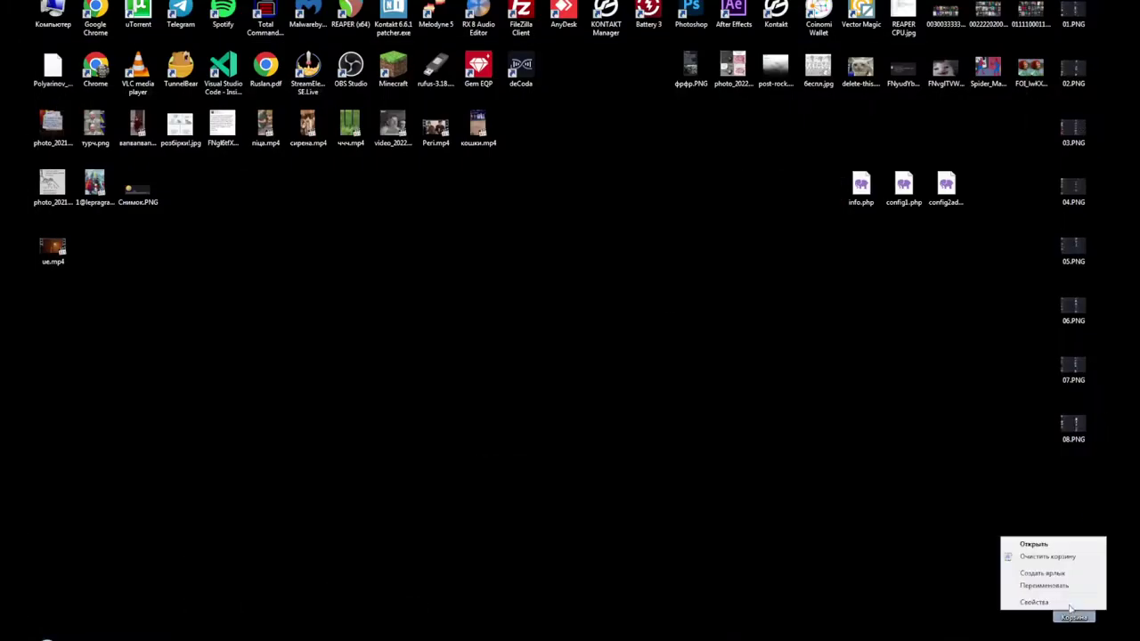
left_click(1065, 558)
left_click(613, 331)
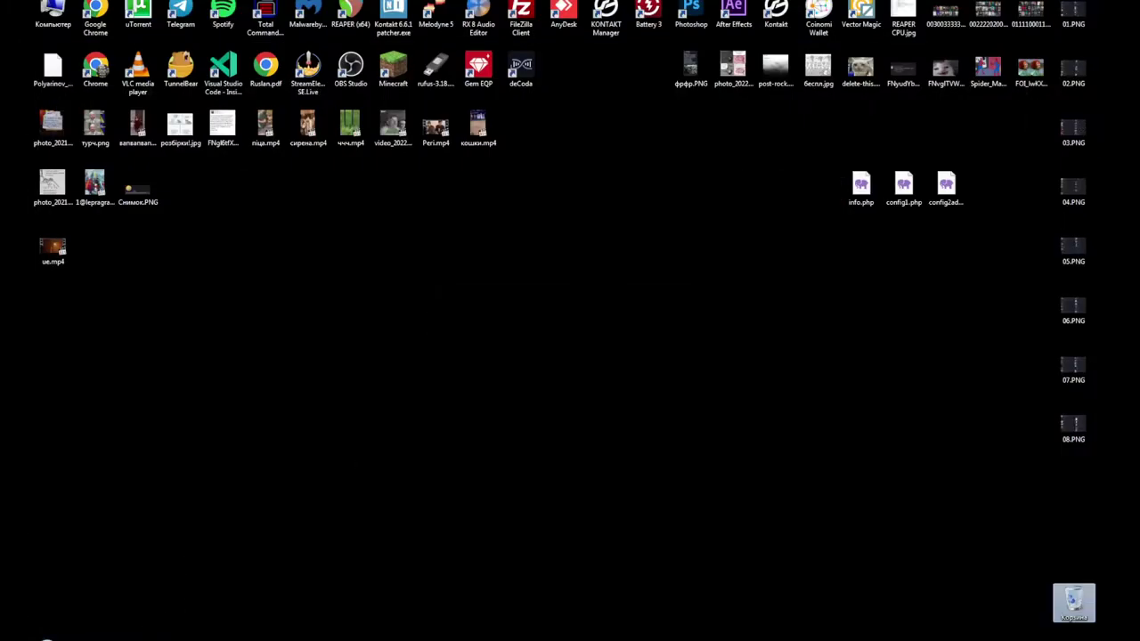
key("alt+Tab")
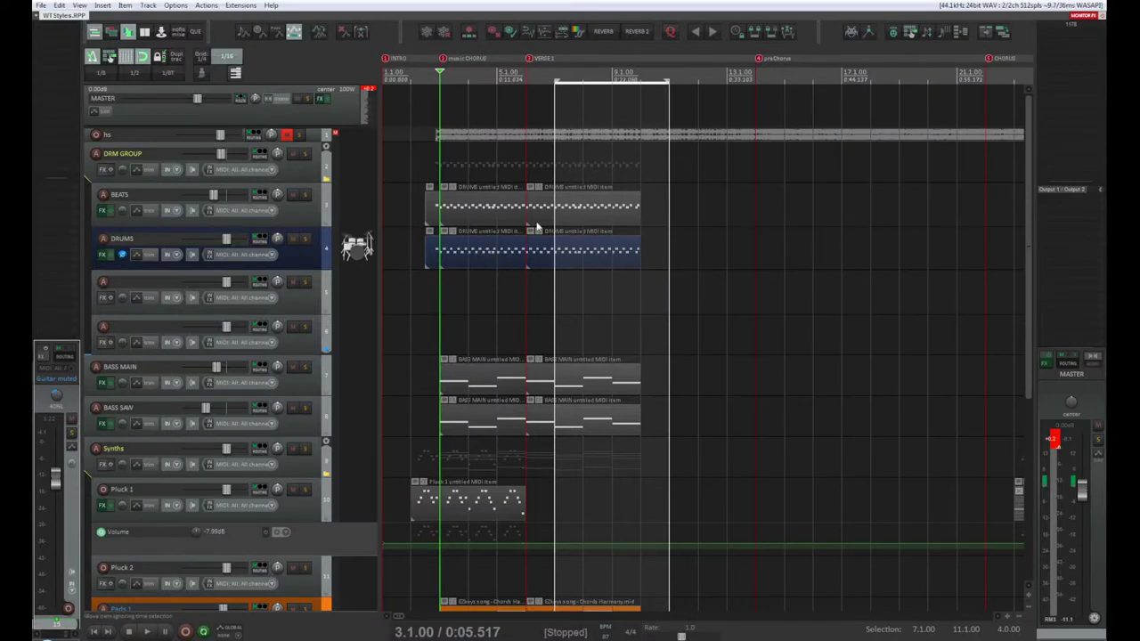
Inspect the notes of the BEATS item at the music CHORUS marker in the MIDI editor, close it, and audition from 3.1.00
left_click(500, 214)
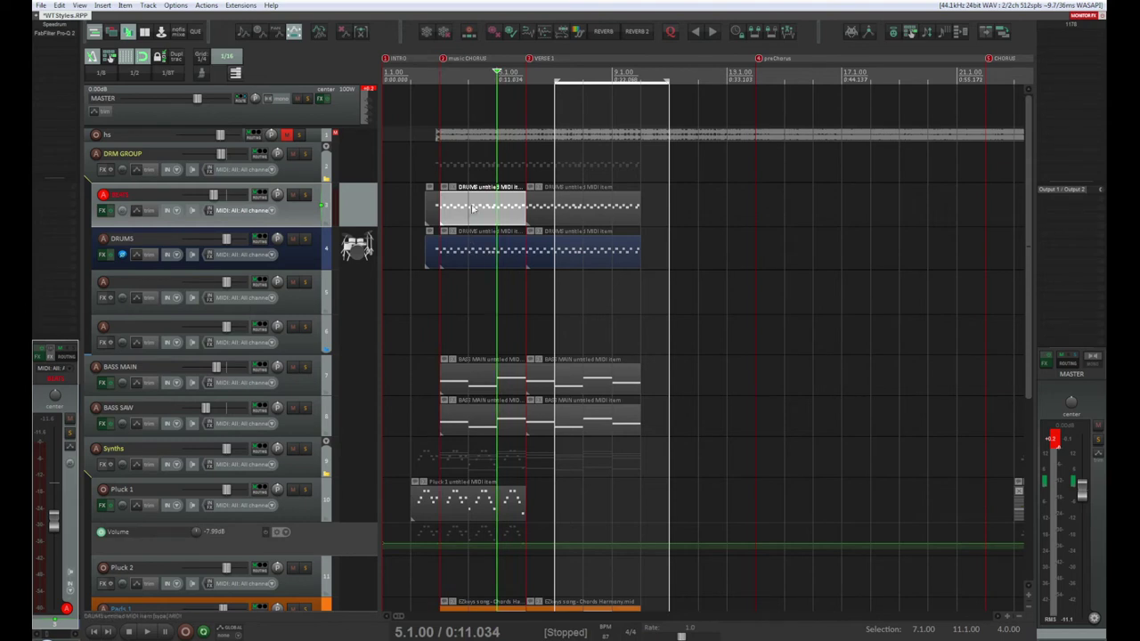
left_click(473, 208)
double_click(485, 218)
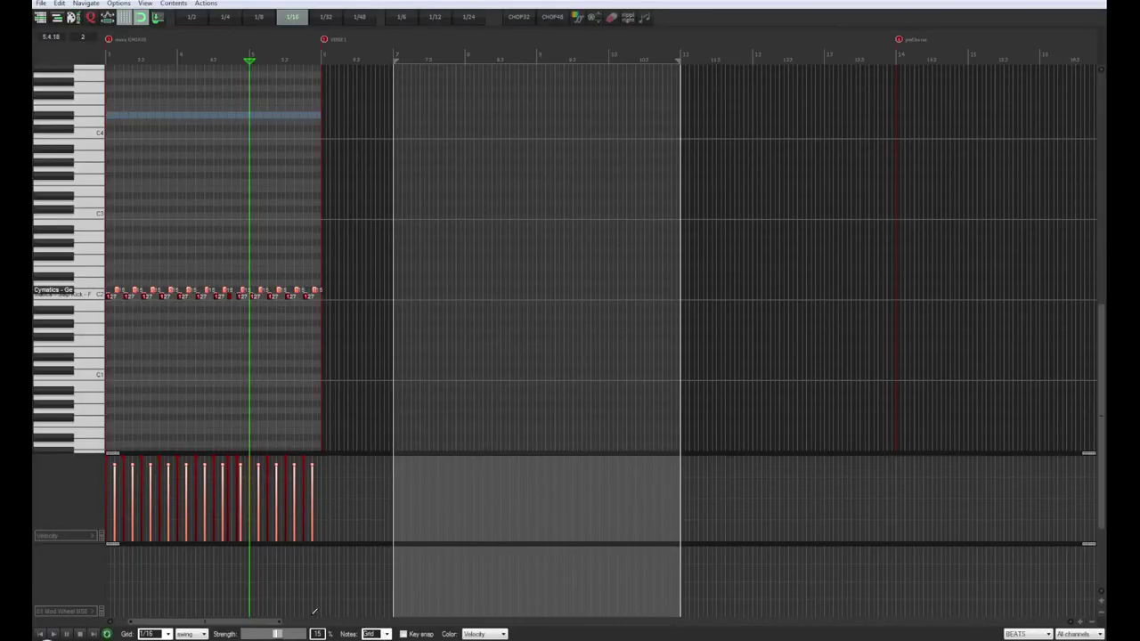
left_click_drag(230, 629, 170, 625)
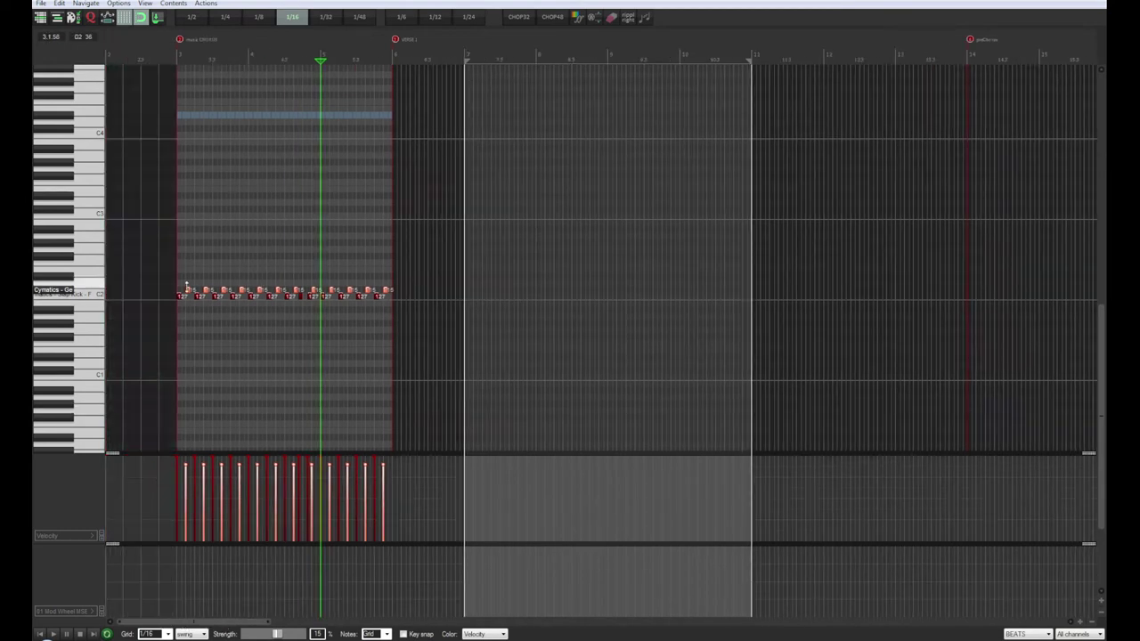
scroll(189, 285, "up", 3)
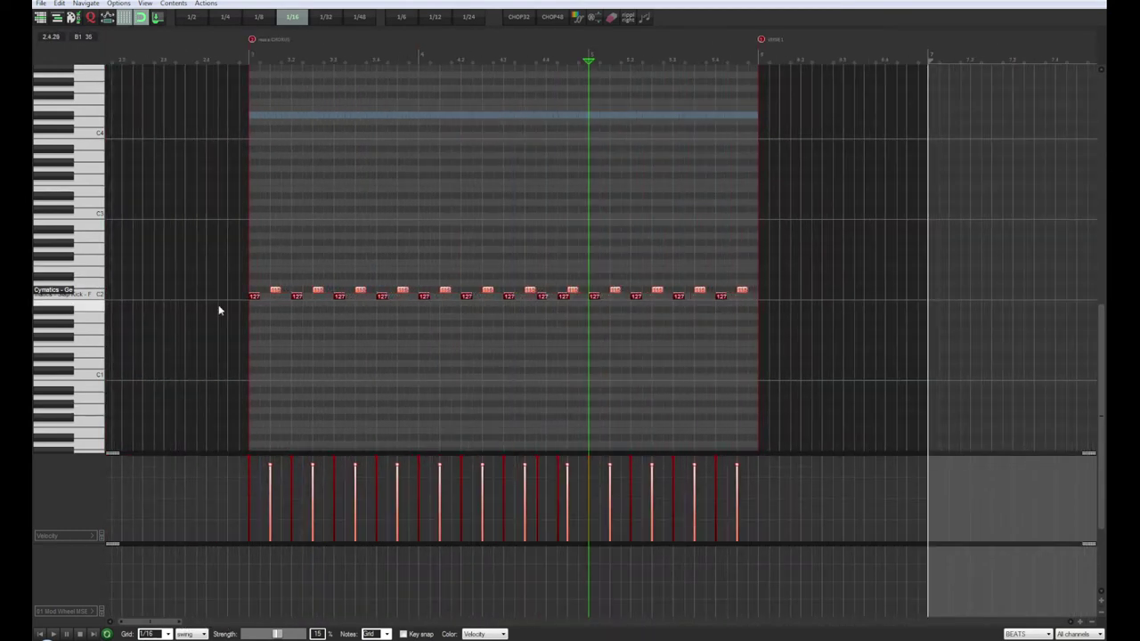
left_click(249, 56)
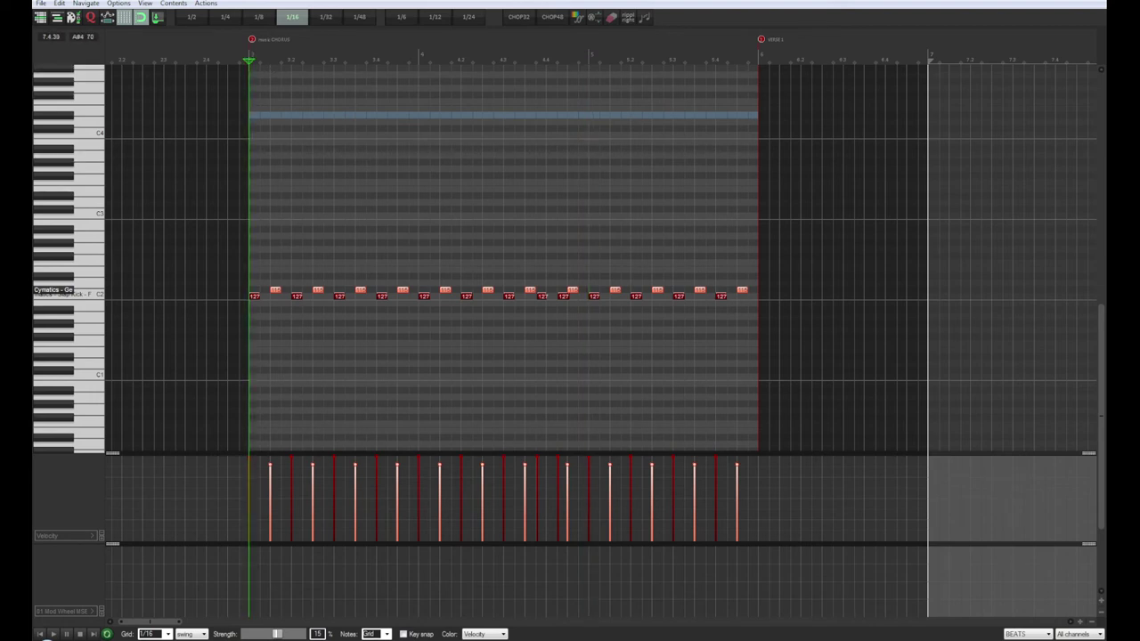
key("Escape")
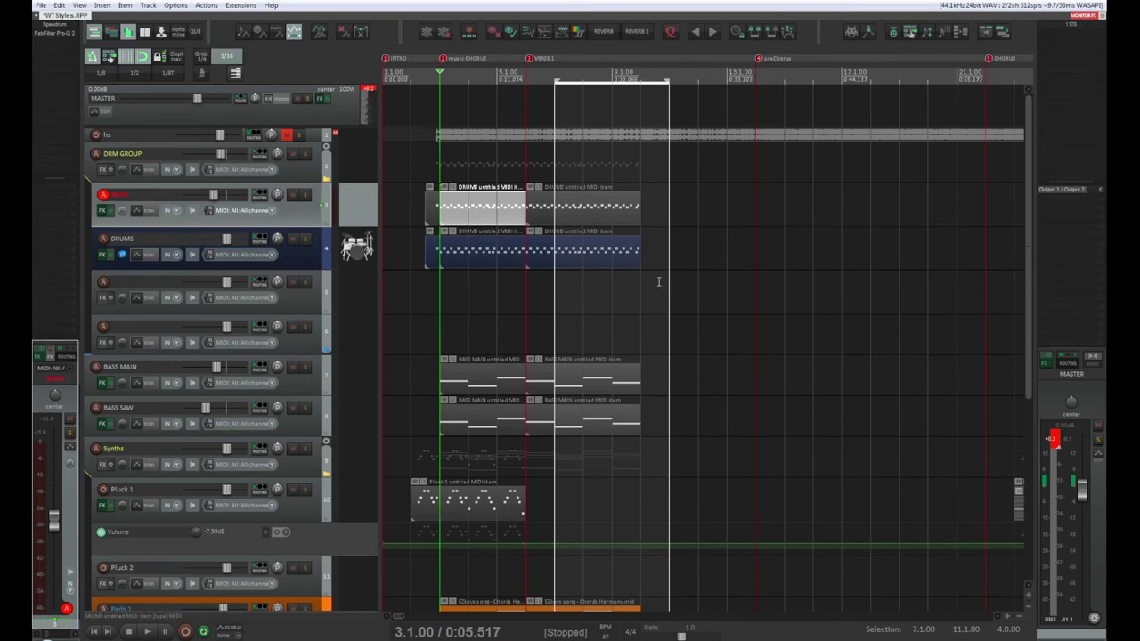
key("space")
key("space")
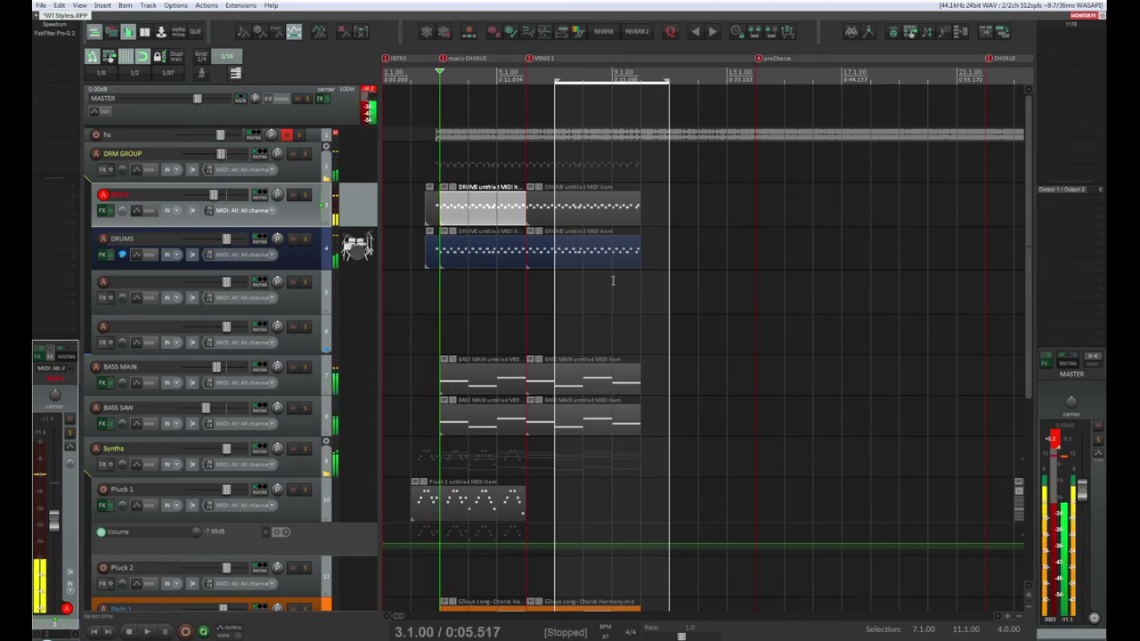
Reopen the music CHORUS BEATS item in the MIDI editor and play it back from 3.1.00
left_click(475, 255)
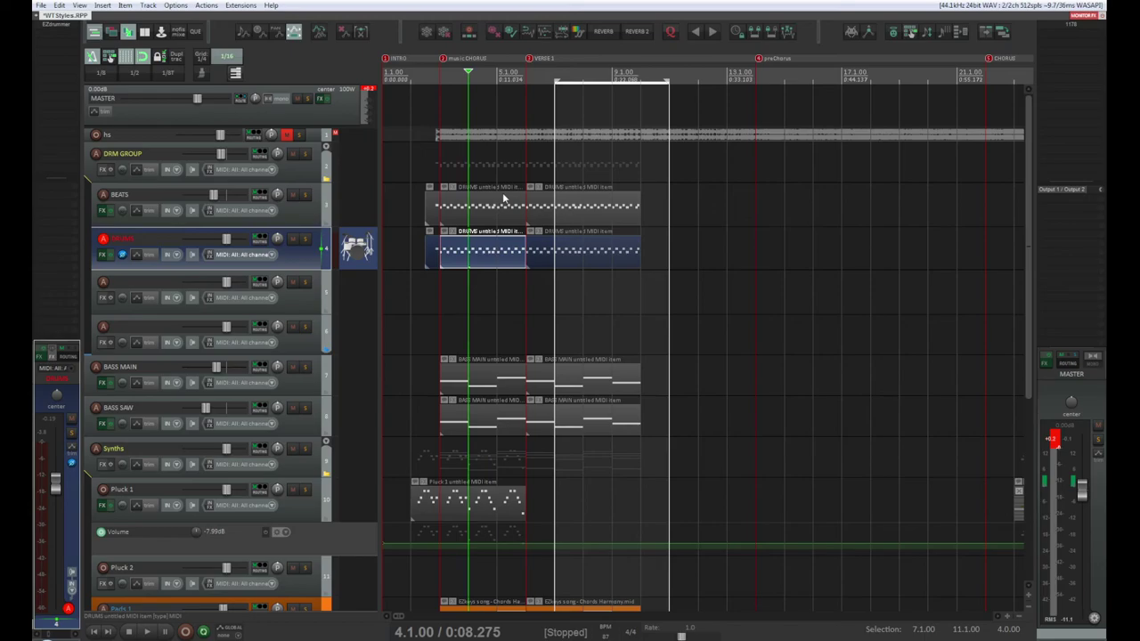
double_click(484, 212)
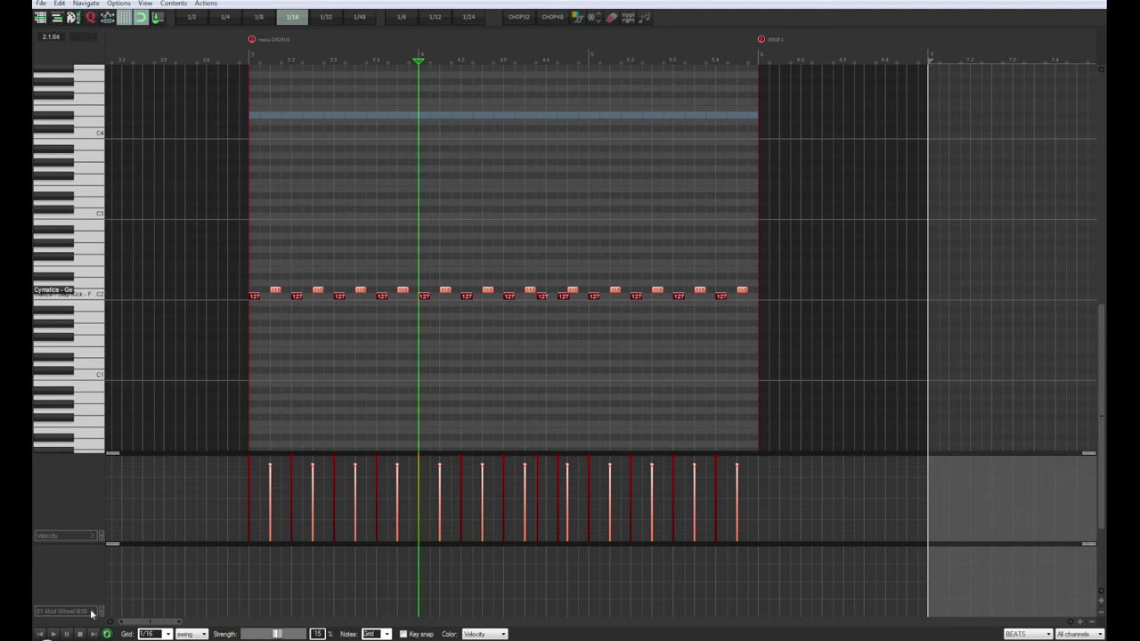
left_click(40, 634)
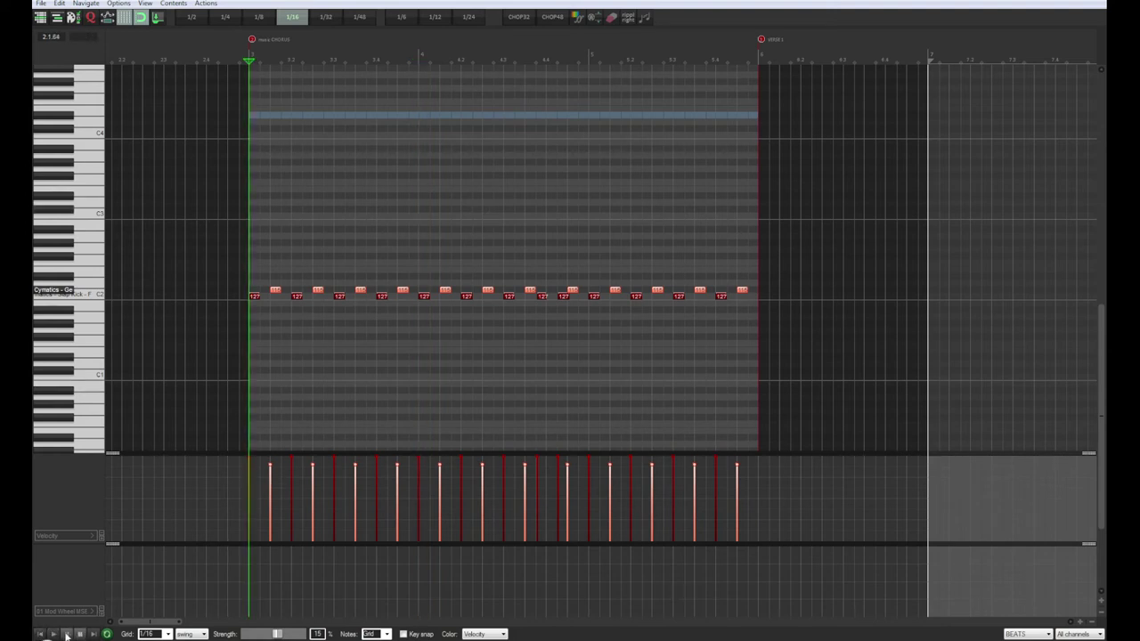
left_click(54, 634)
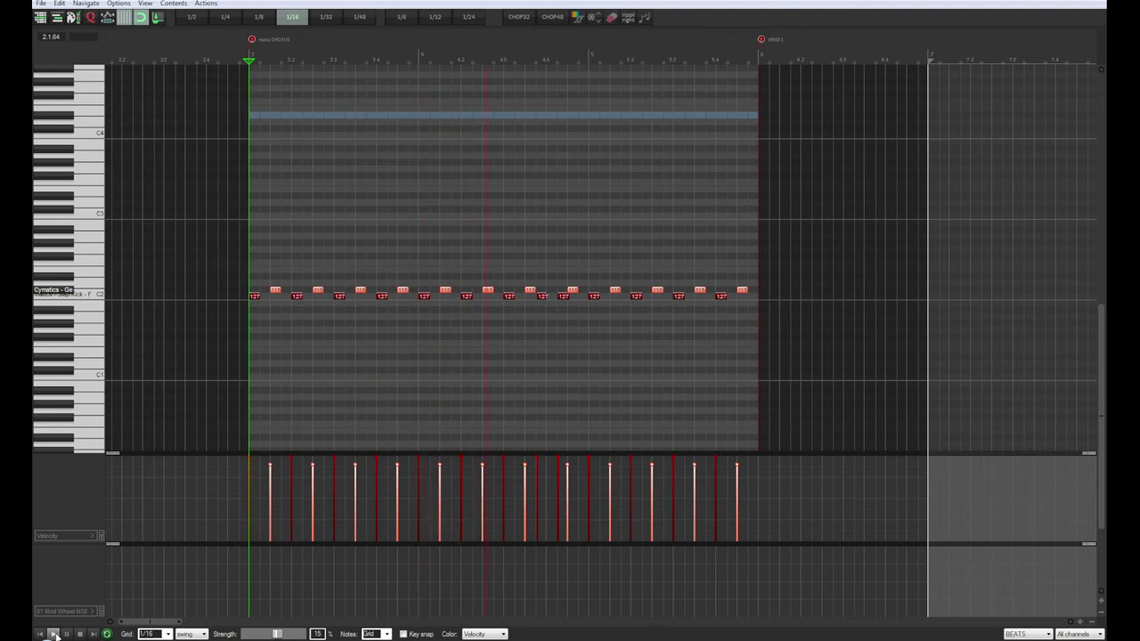
left_click(54, 634)
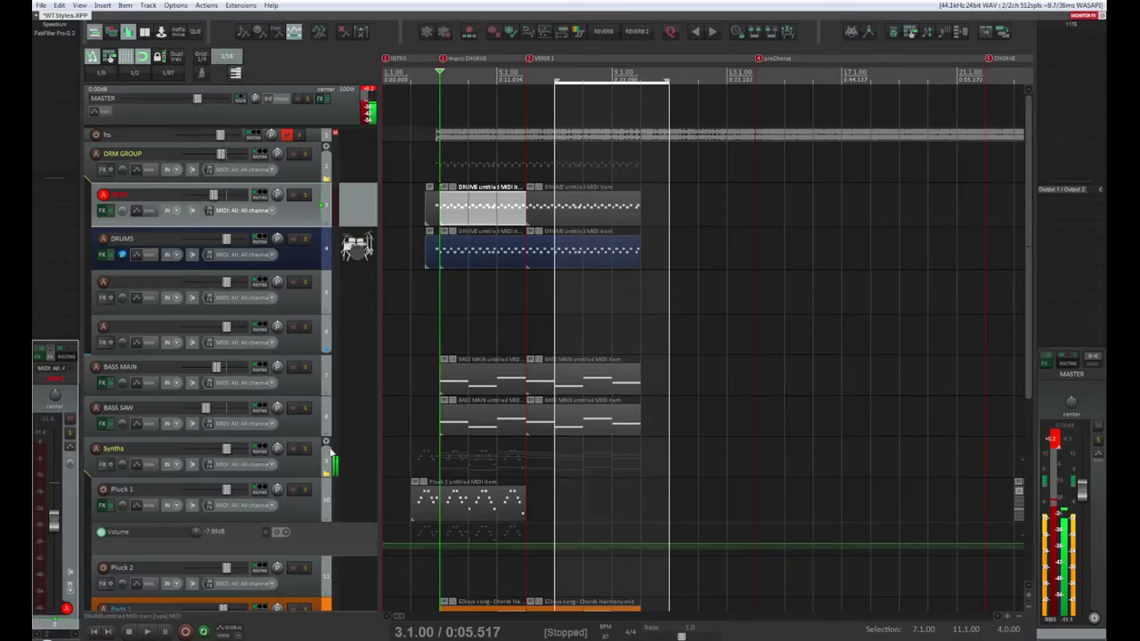
Audition the Pads 1 track soloed, select it with the solo cleared, and open its Diva synth
left_click_drag(1032, 211, 1028, 413)
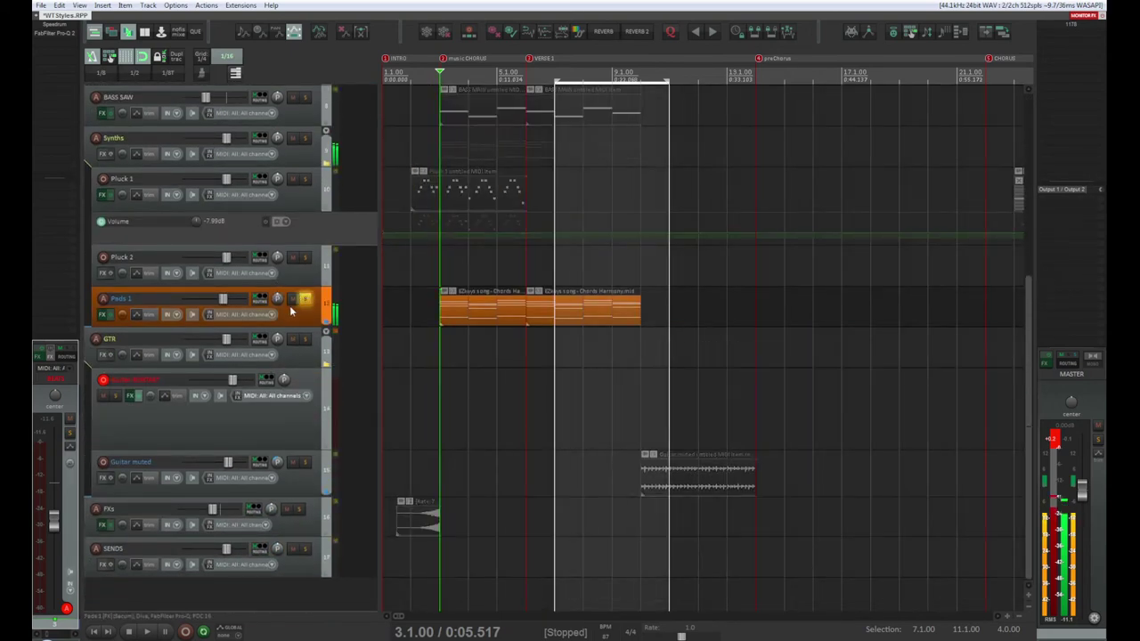
left_click(314, 320)
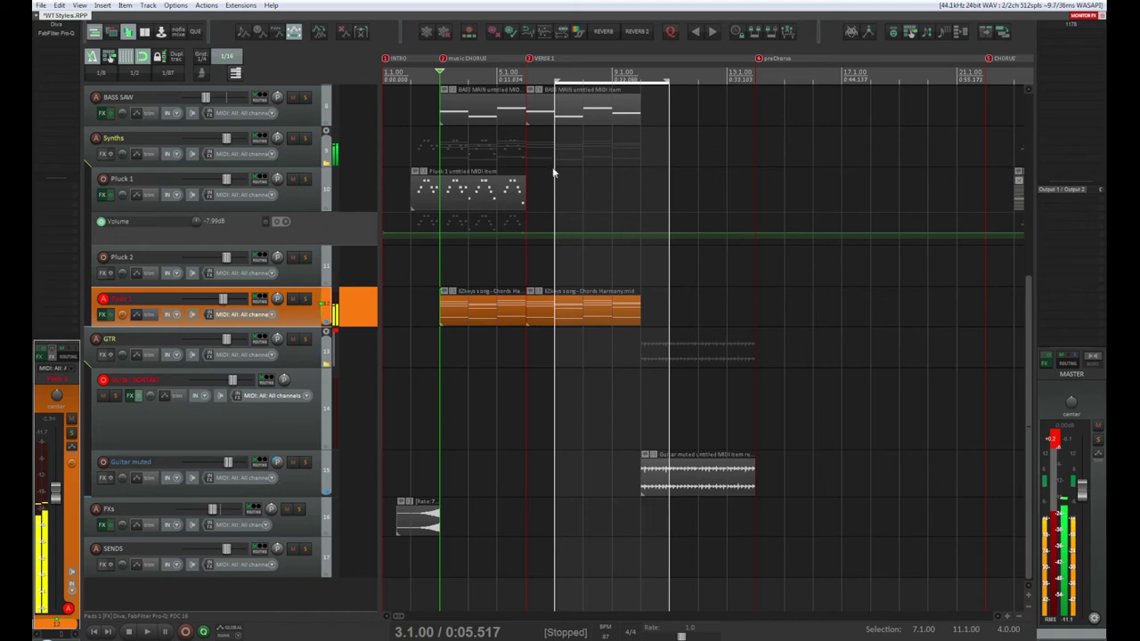
left_click(559, 38)
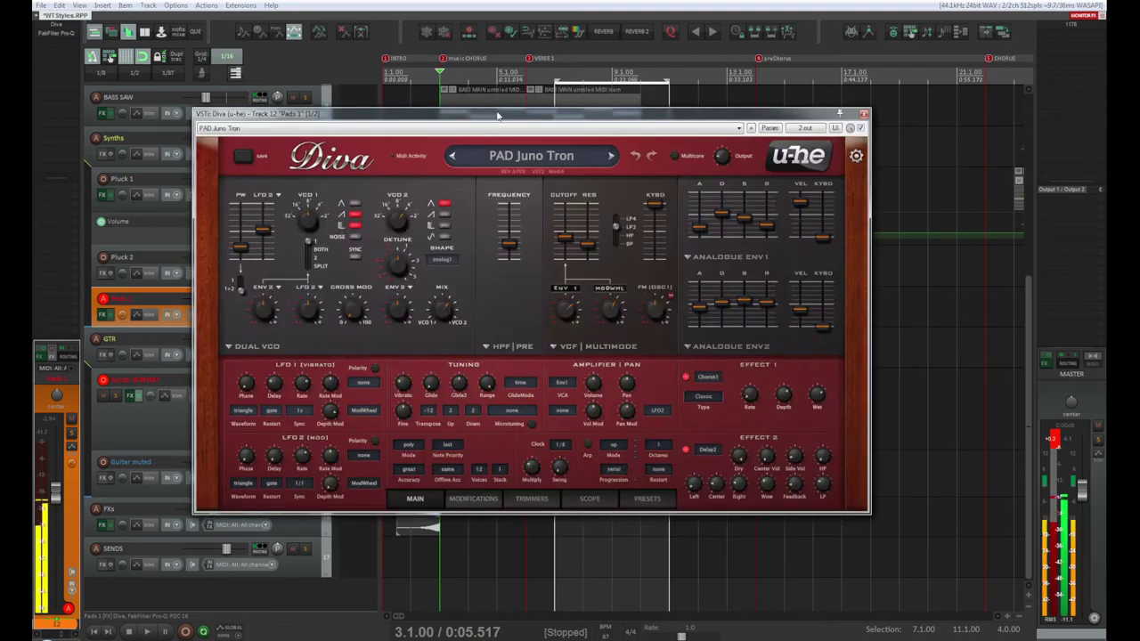
left_click_drag(497, 115, 470, 165)
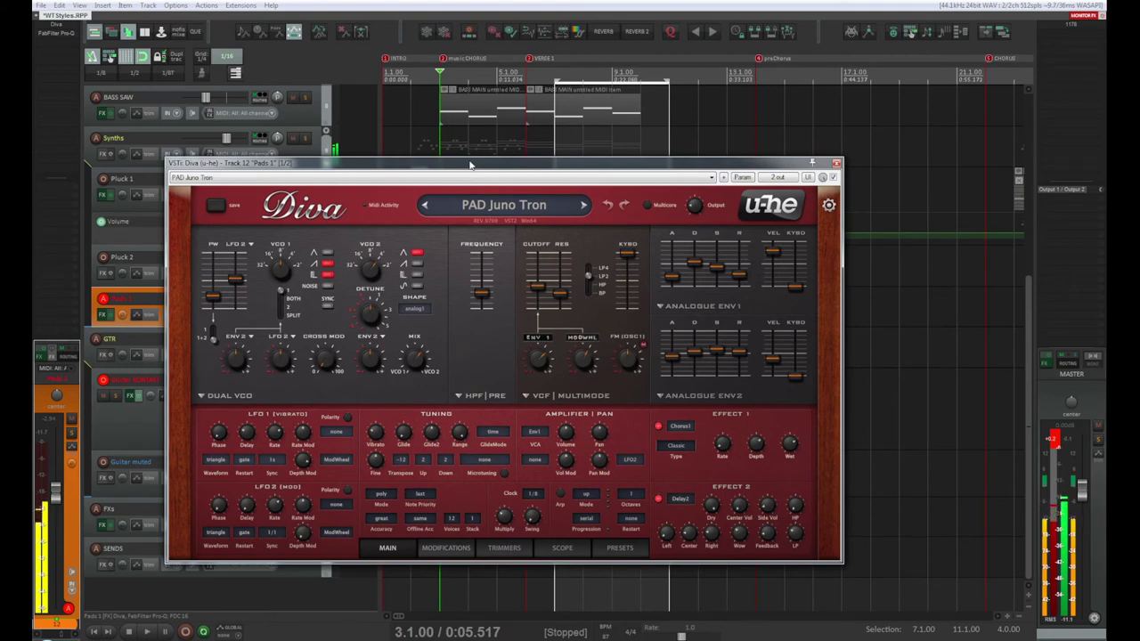
Compare Diva's PAD Fire Strings preset with PAD Juno Tron, keep PAD Juno Tron, and audition the mix from 3.1.00
left_click(498, 209)
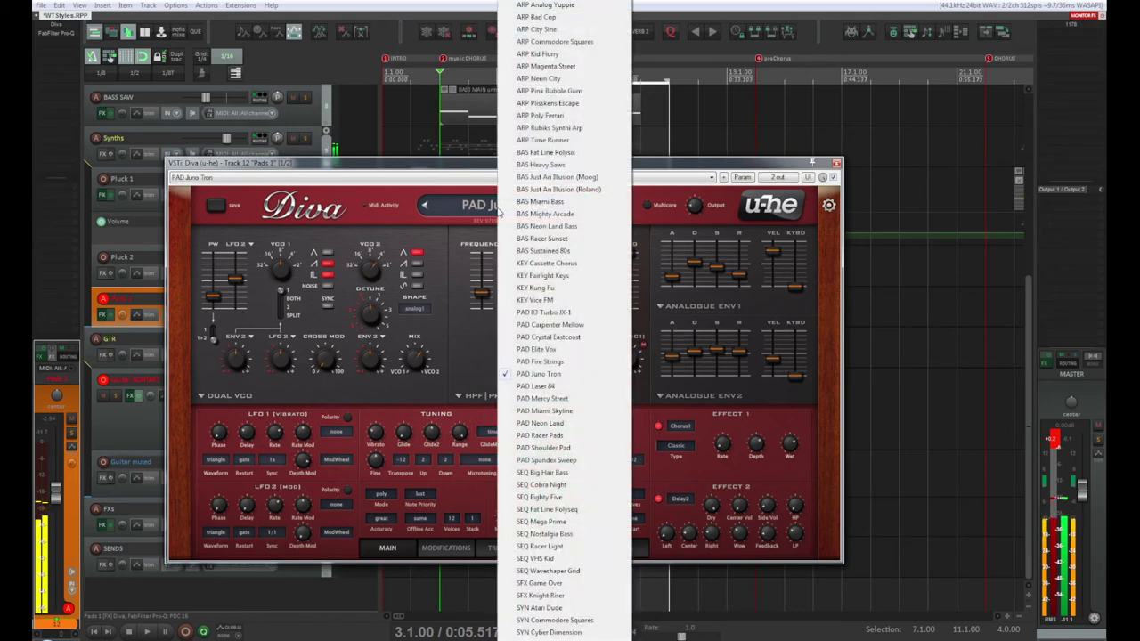
left_click(554, 363)
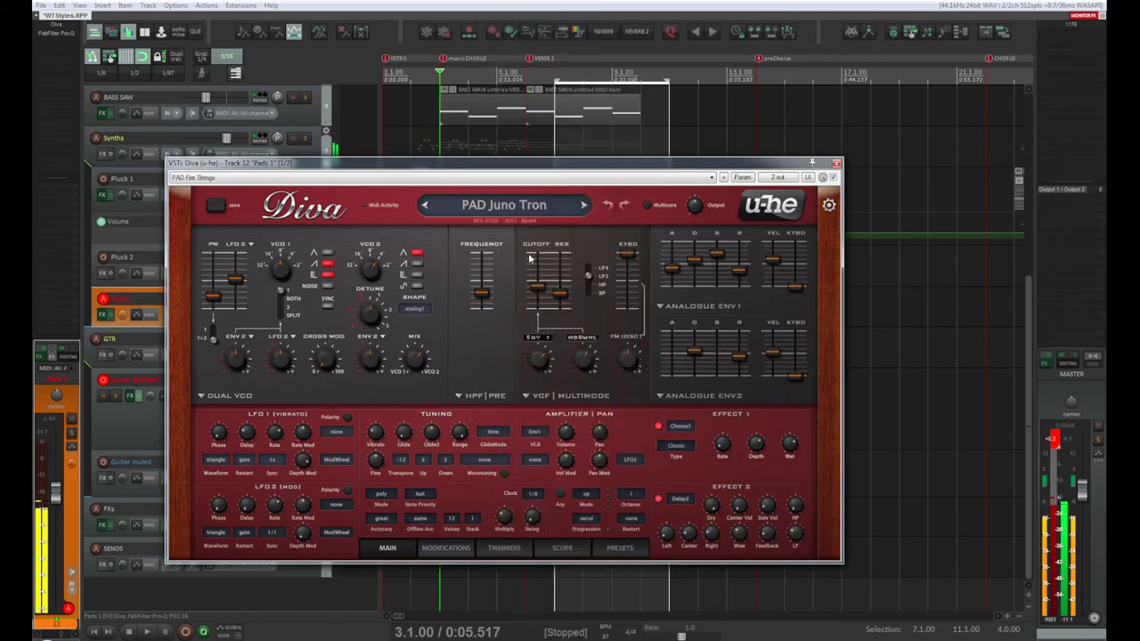
left_click(524, 208)
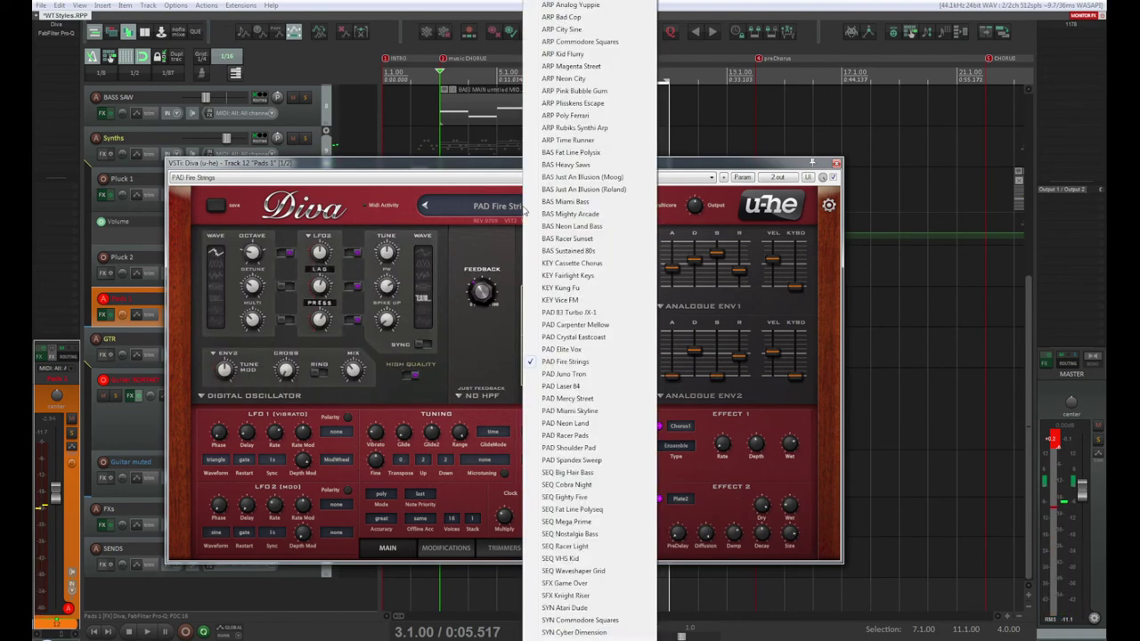
left_click(567, 374)
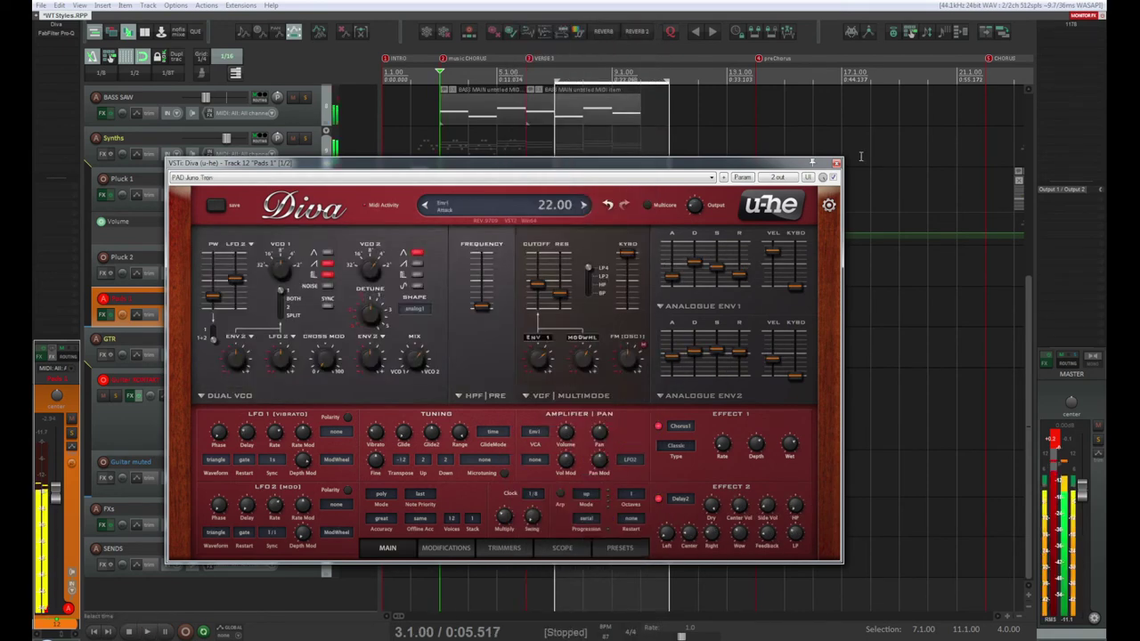
key("space")
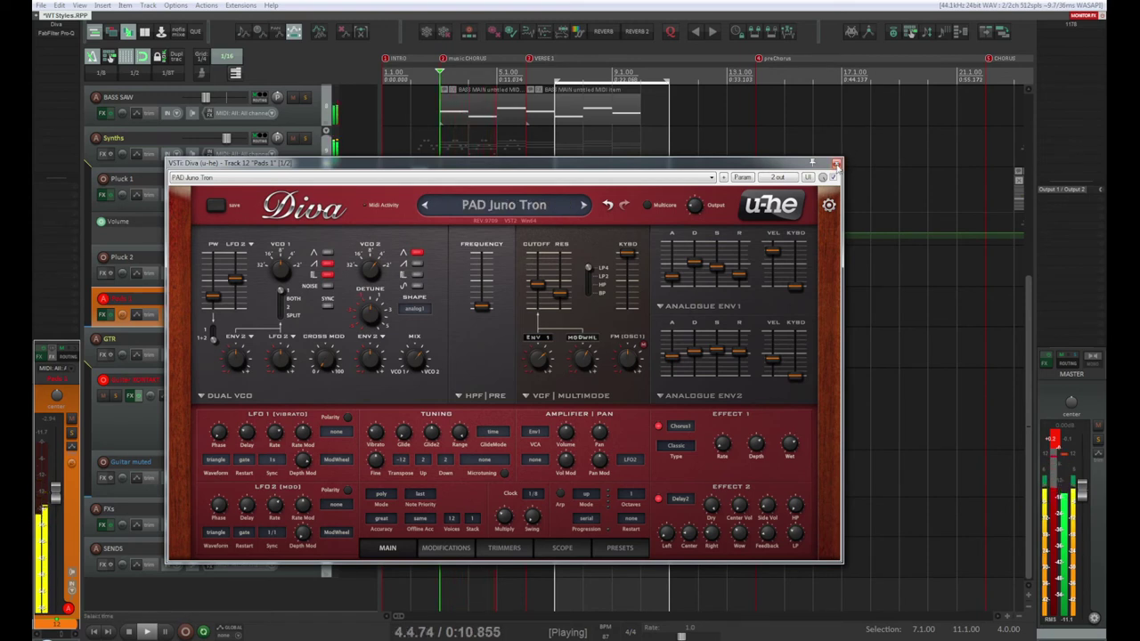
key("space")
left_click(835, 164)
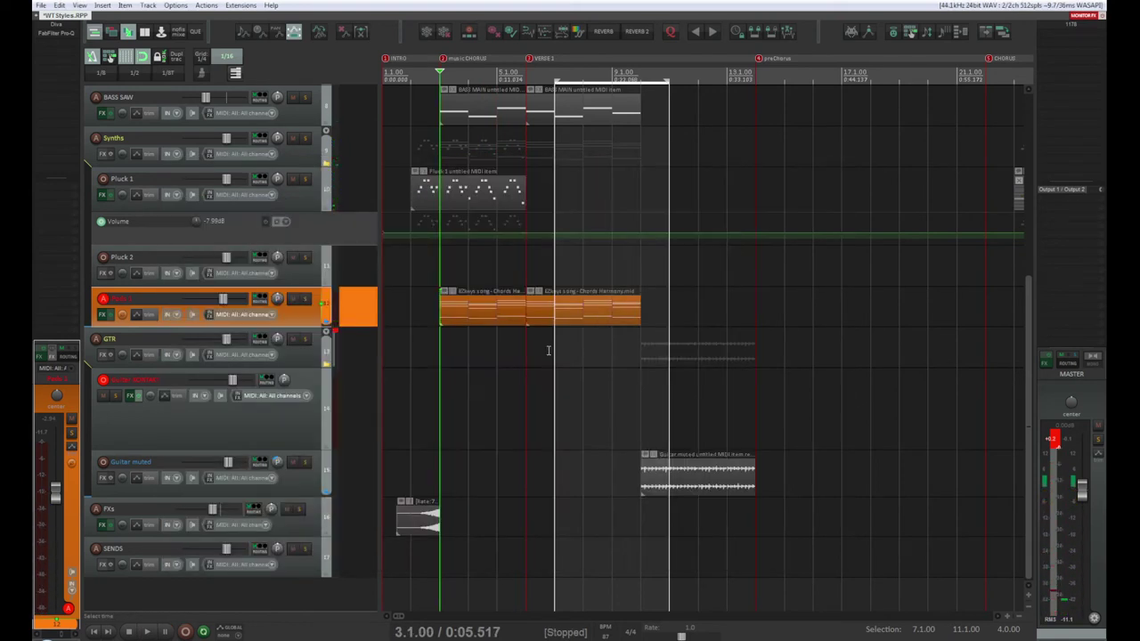
key("space")
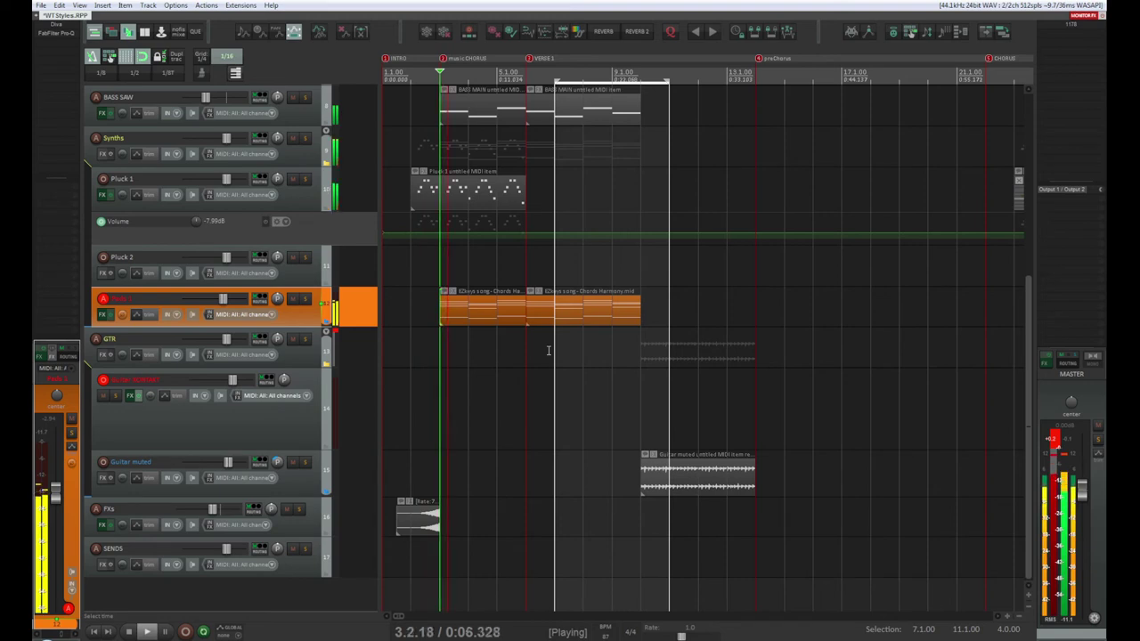
key("space")
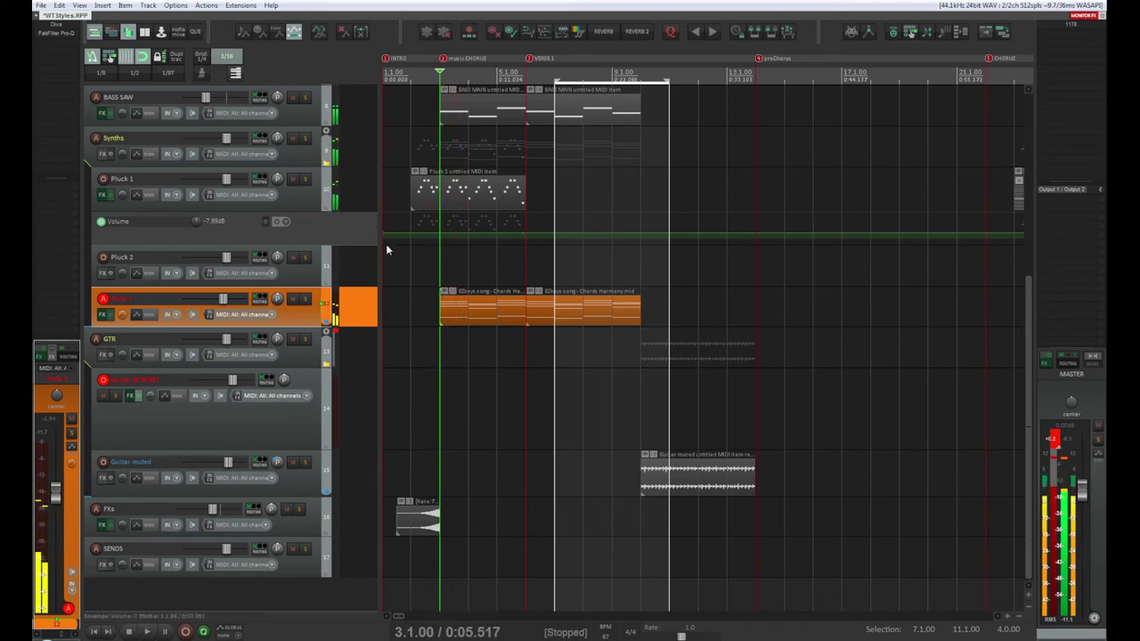
Solo the Pluck 1 track, play it from 3.1.00, and open the effect browser for that track
left_click(307, 185)
left_click(303, 180)
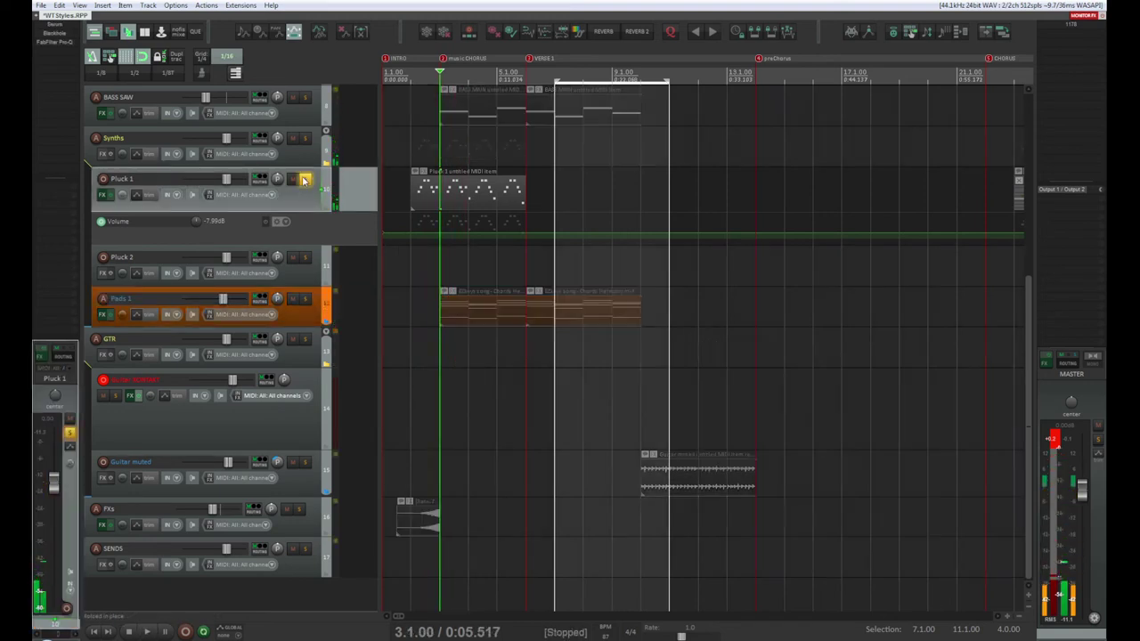
key("space")
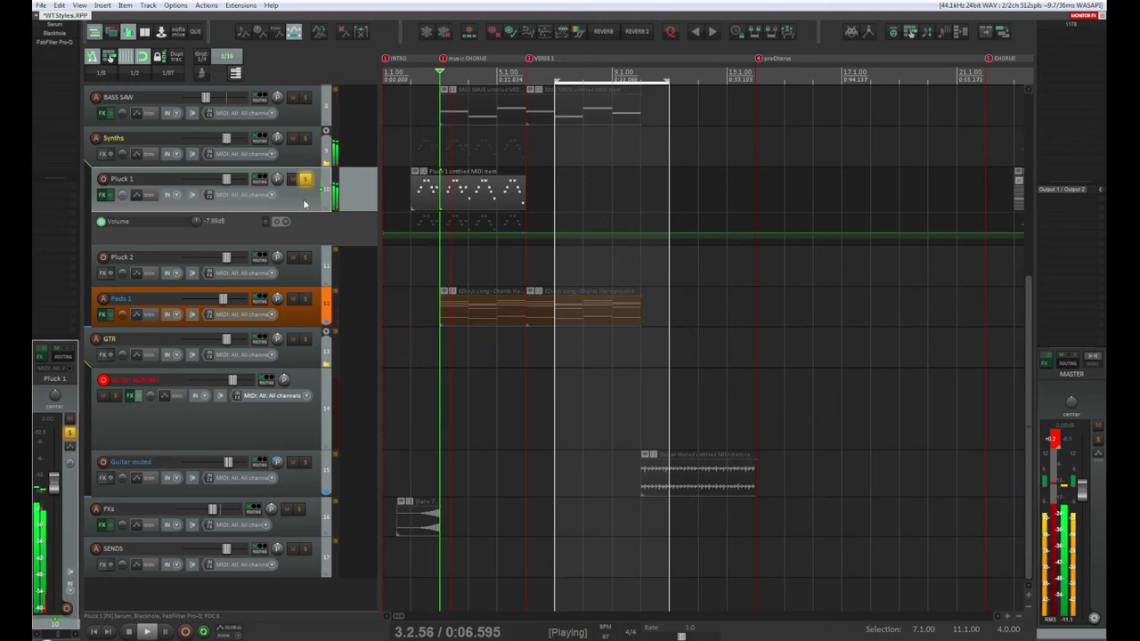
double_click(57, 50)
scroll(347, 191, "up", 12)
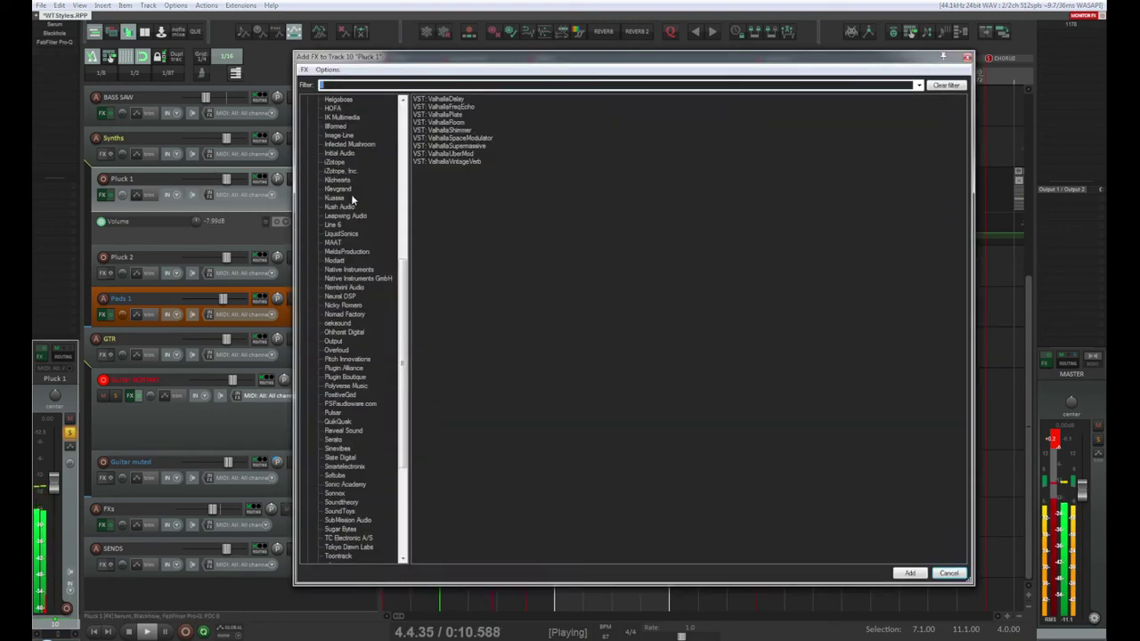
left_click_drag(441, 59, 412, 243)
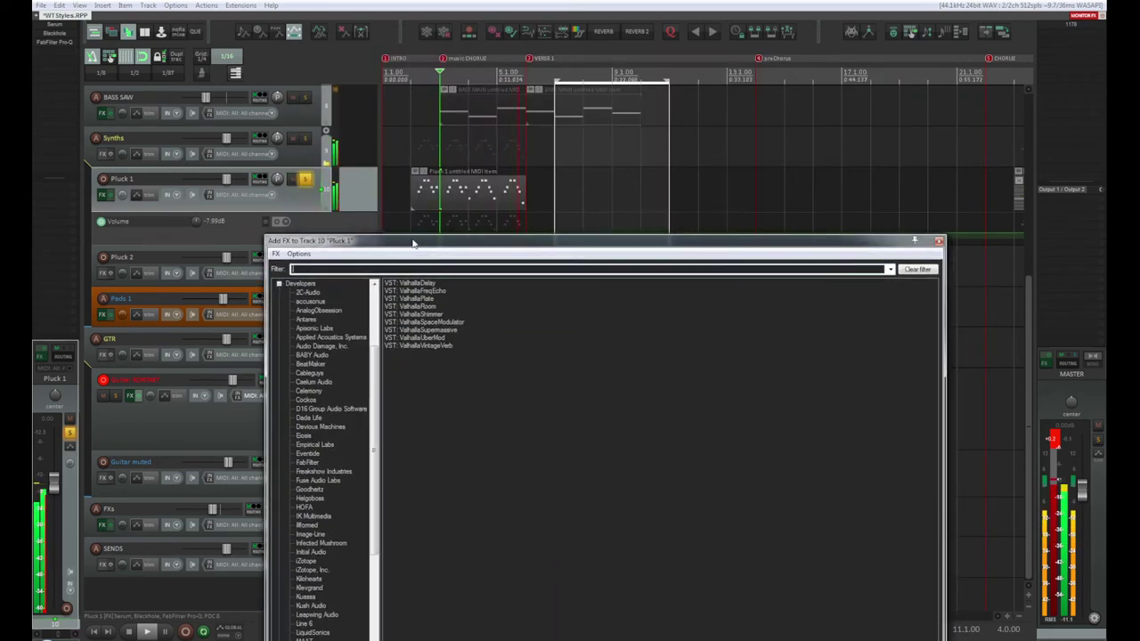
Set the time selection to the Pluck 1 item, from 2.1.00 to 6.1.00, and play from 2.1.00
left_click(414, 173)
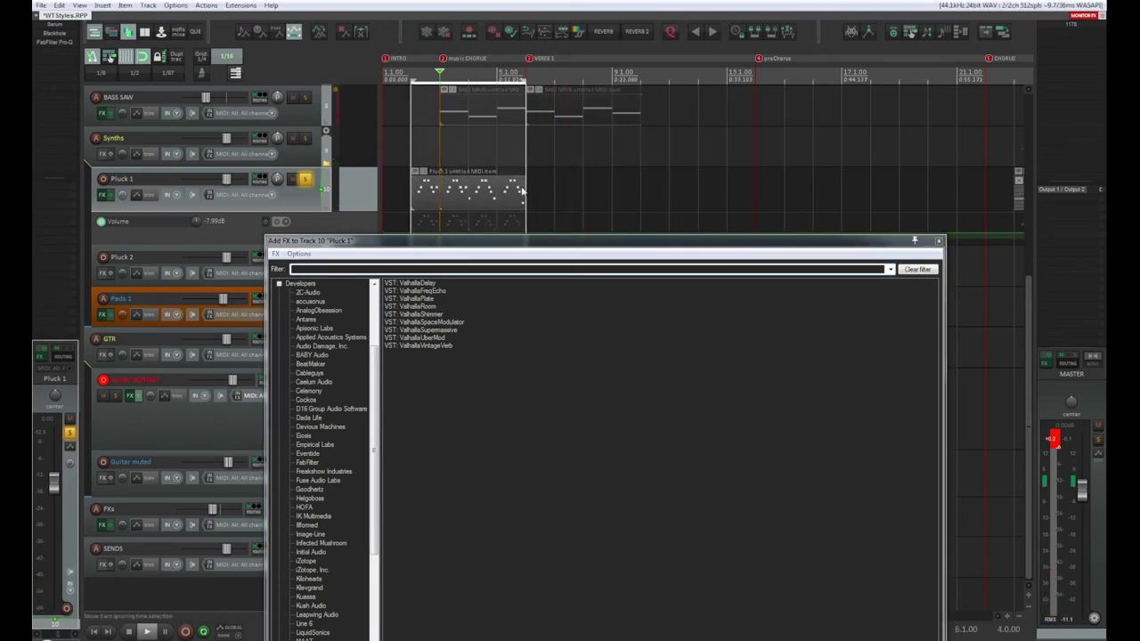
key("space")
left_click(413, 70)
key("space")
Add the Antares Auto-Tune EFX effect to Pluck 1 and place it directly after Serum in the effect chain
left_click_drag(412, 241, 350, 62)
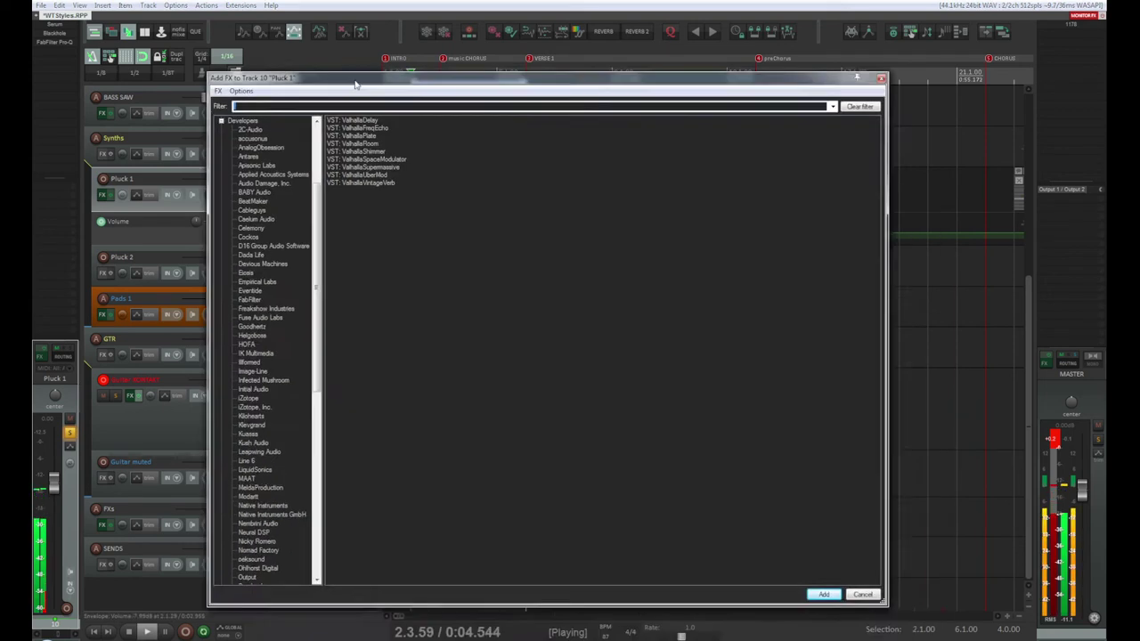
left_click(253, 140)
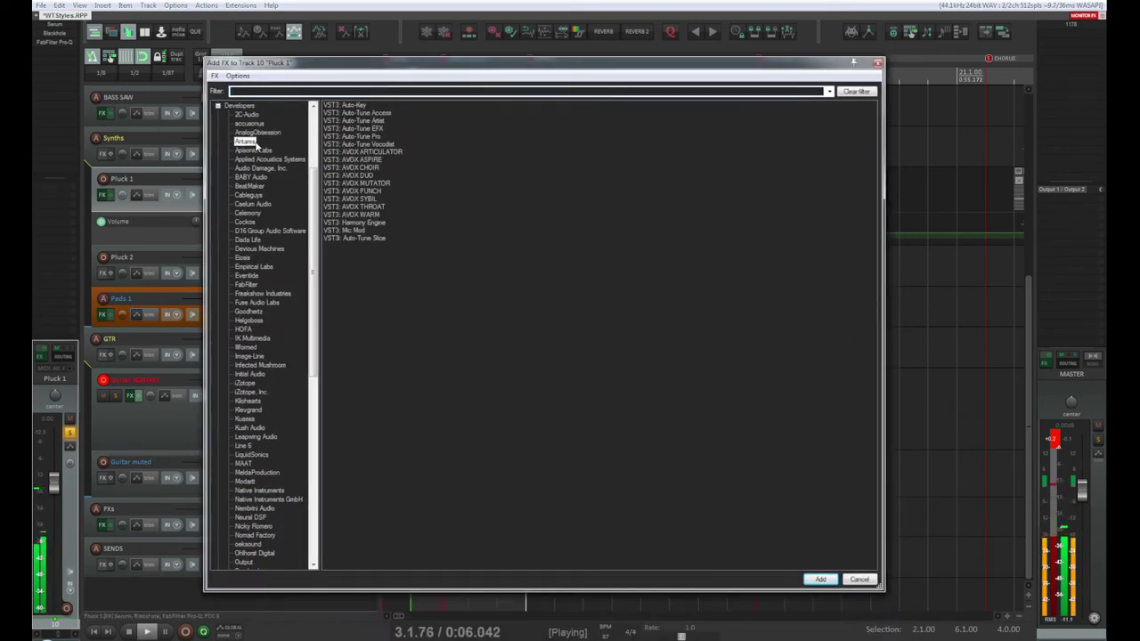
left_click(374, 129)
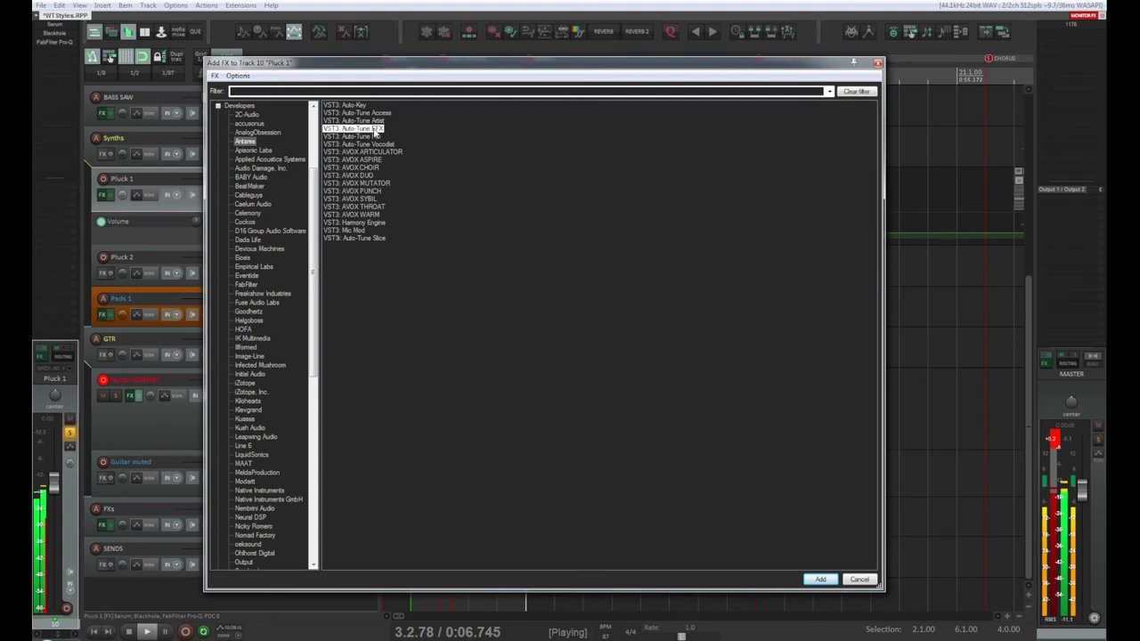
double_click(374, 131)
left_click_drag(767, 66, 316, 141)
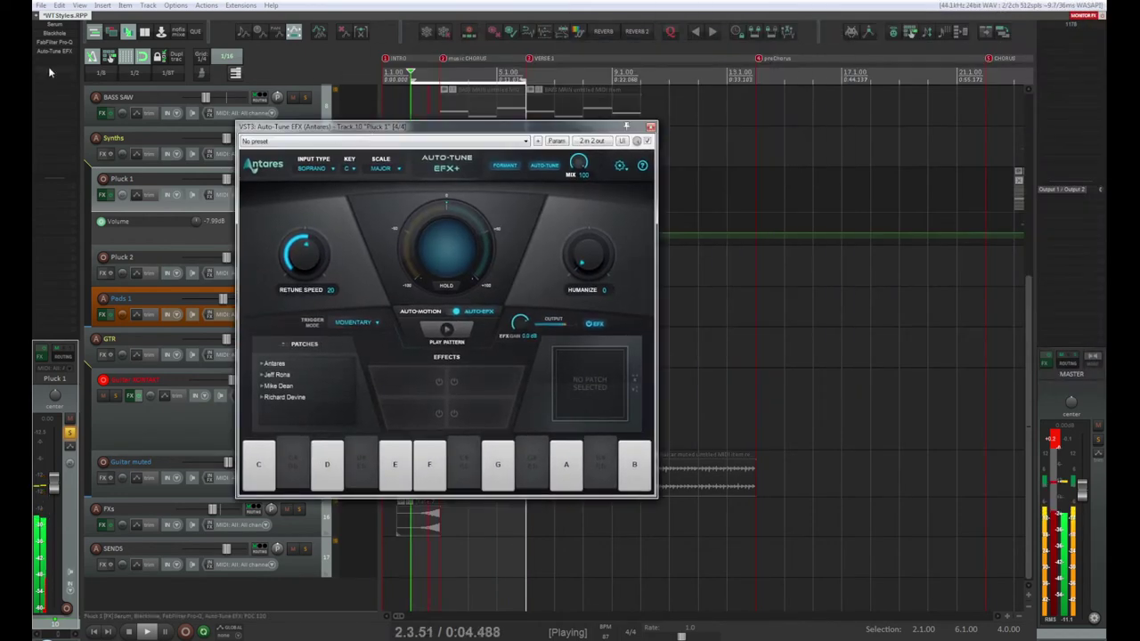
left_click_drag(49, 51, 55, 34)
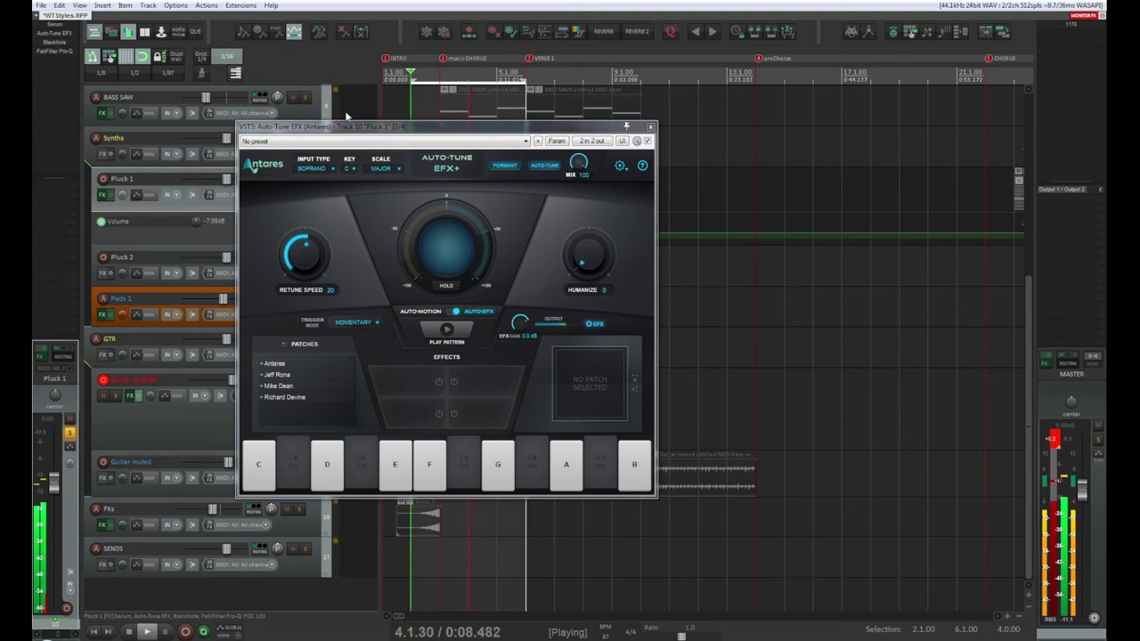
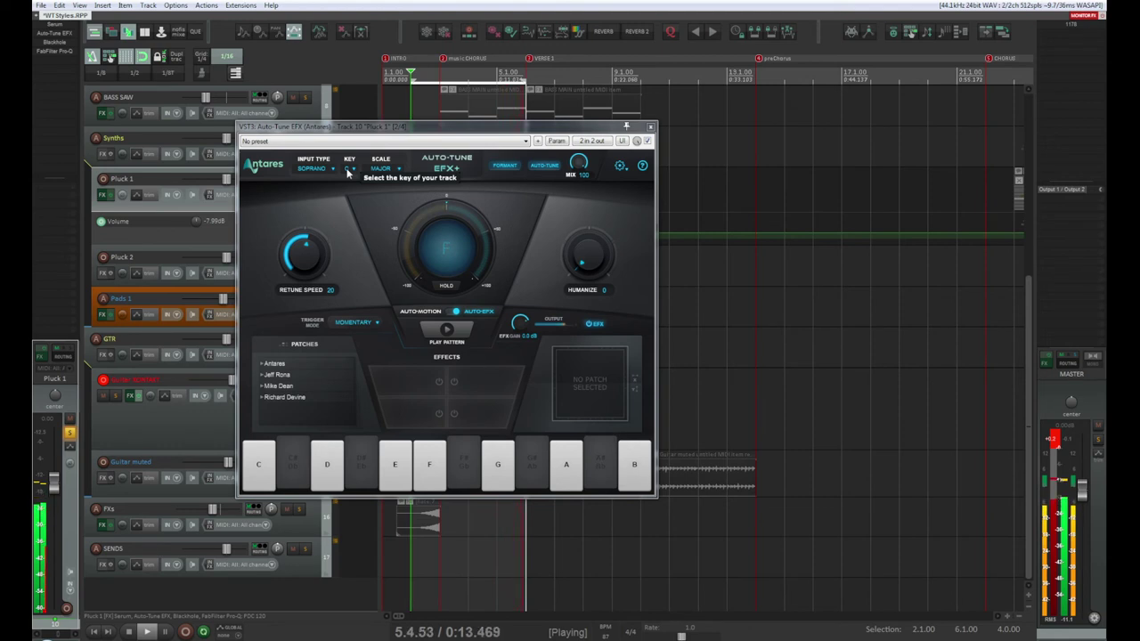
Set Auto-Tune EFX on Pluck 1 to key G, minor scale, with Humanize at 88
left_click(348, 170)
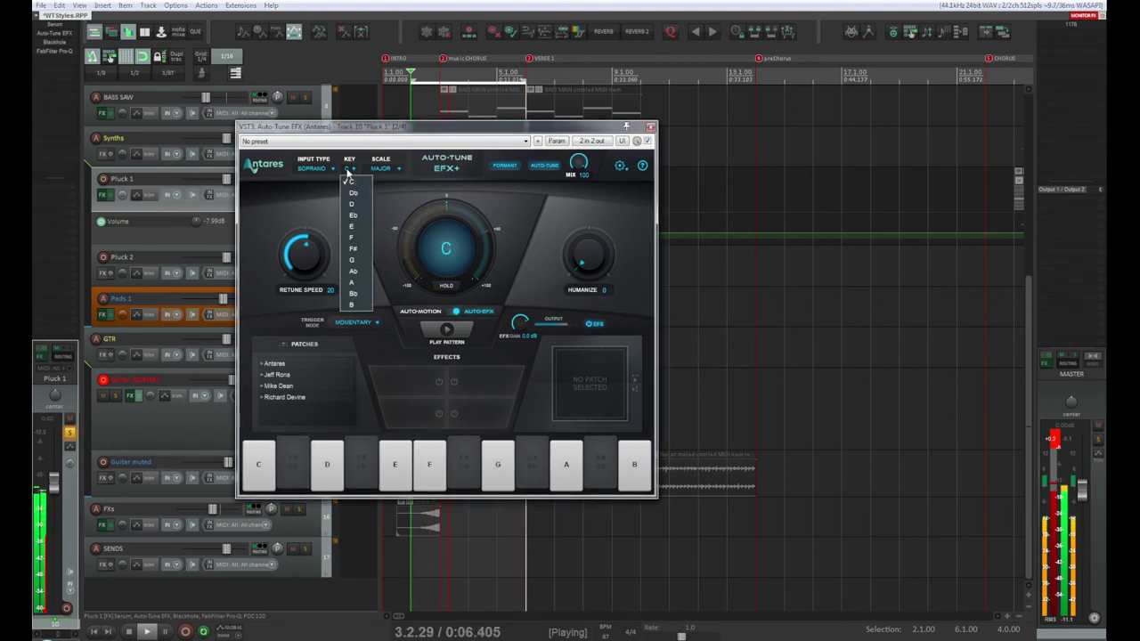
left_click(354, 260)
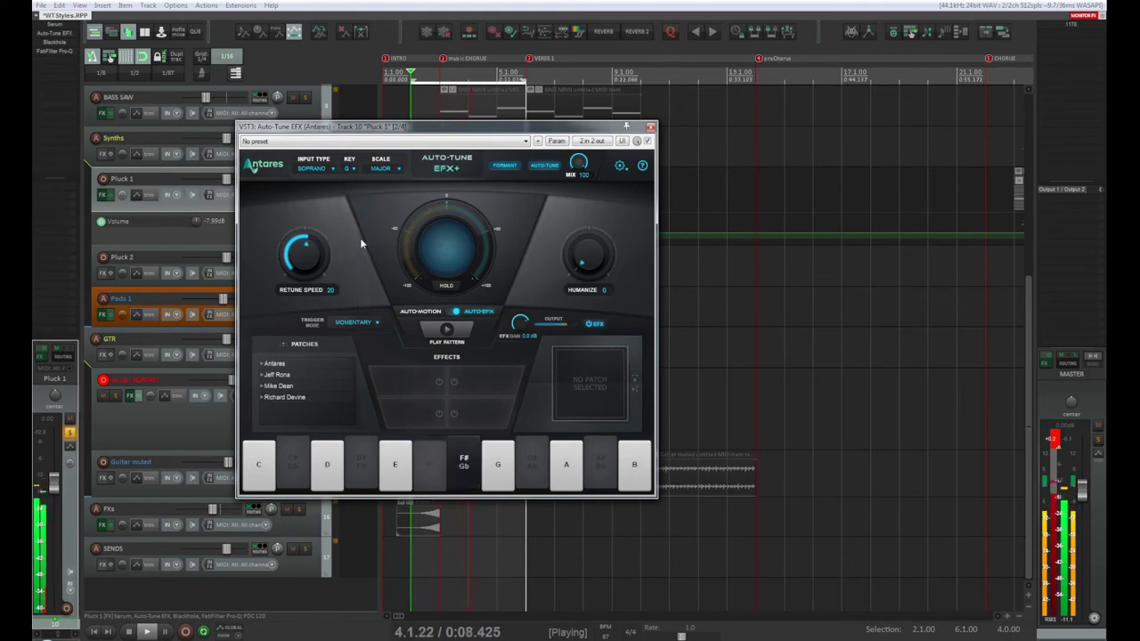
left_click(396, 172)
left_click(390, 193)
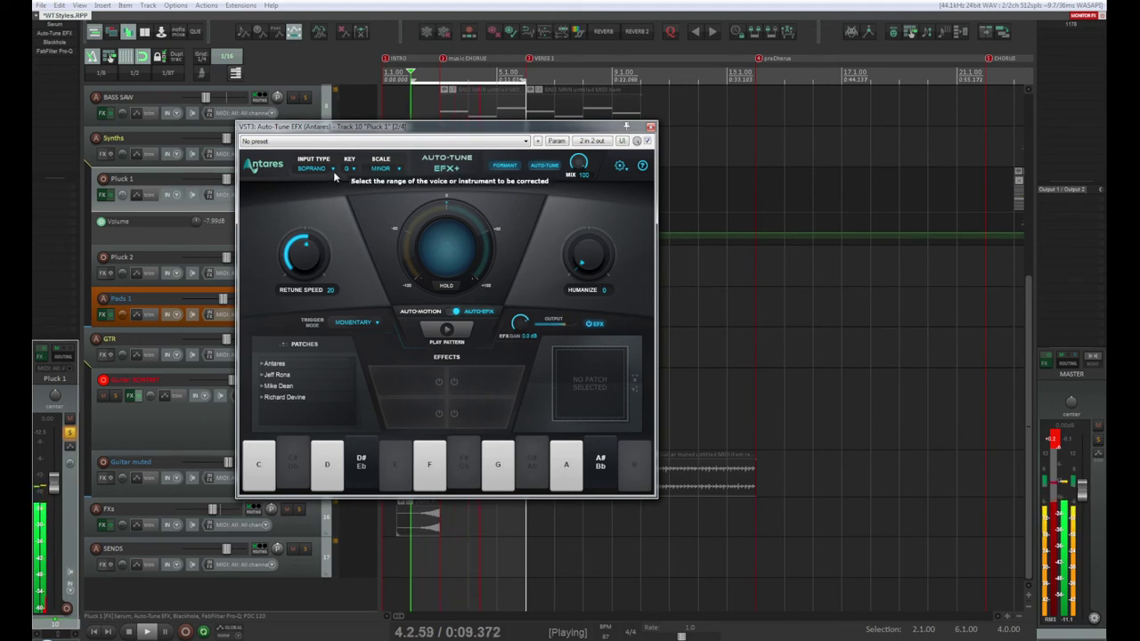
left_click_drag(586, 253, 587, 149)
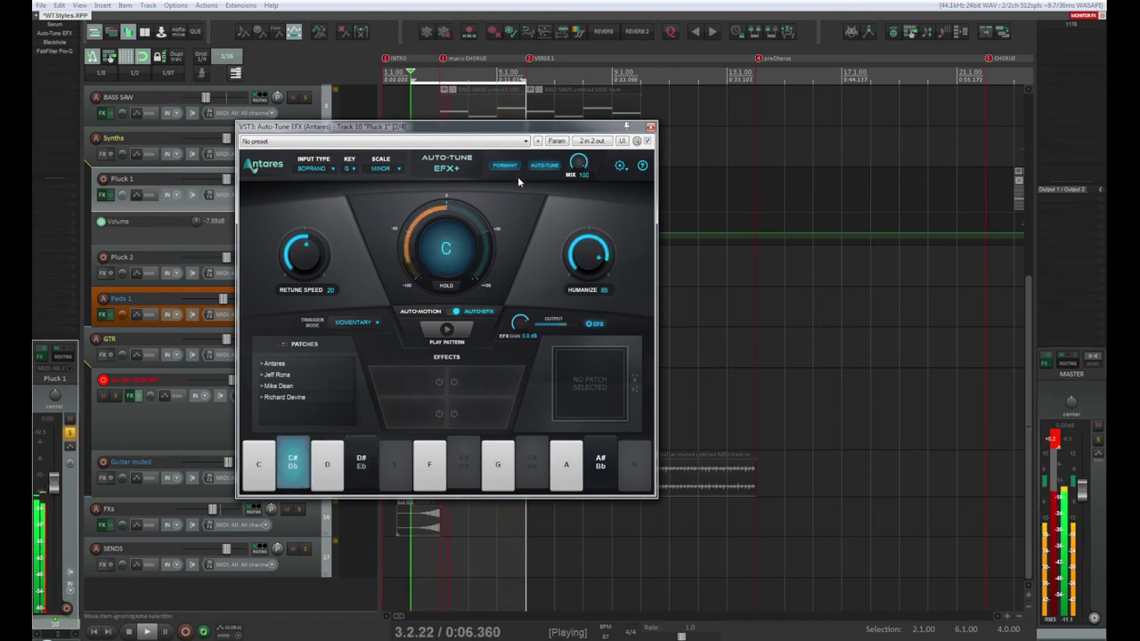
Change the Auto-Tune EFX key on Pluck 1 to G# and lower Humanize to 40
left_click(351, 169)
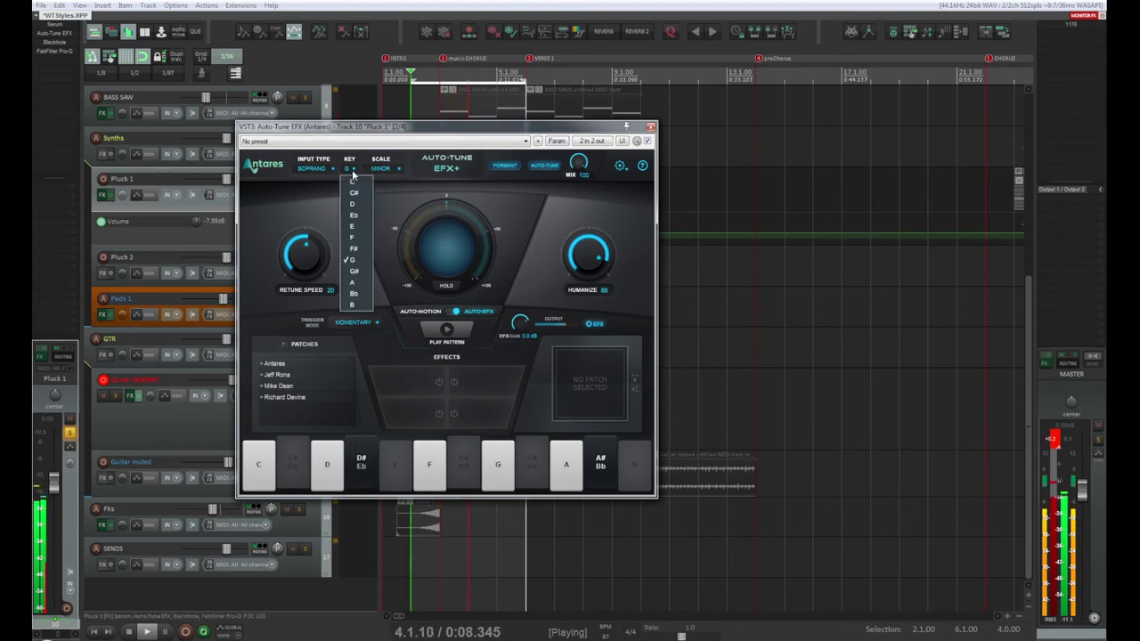
left_click(354, 271)
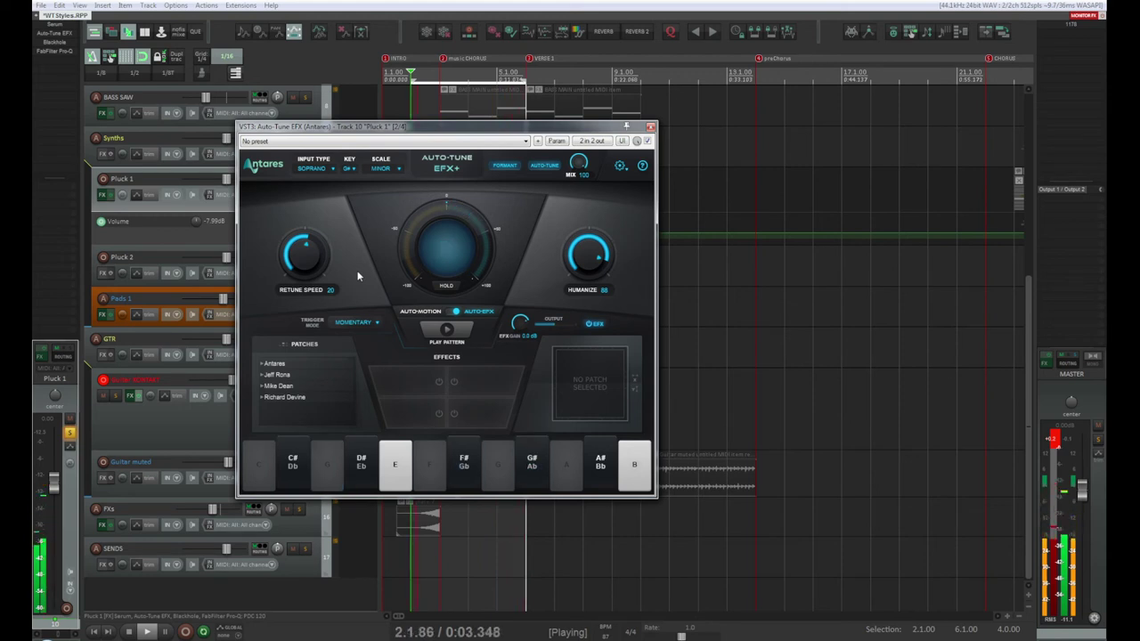
left_click_drag(584, 268, 566, 290)
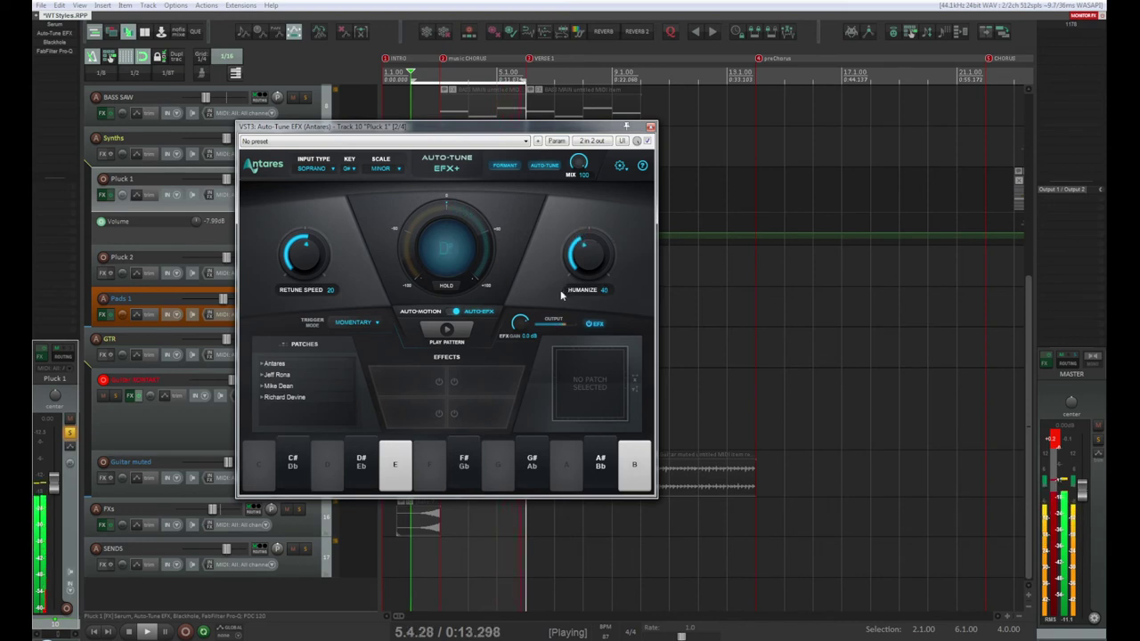
Compare the Auto-Tune EFX effect at mix levels of 72 and 100, and reduce its mix to 0 during playback
left_click(503, 169)
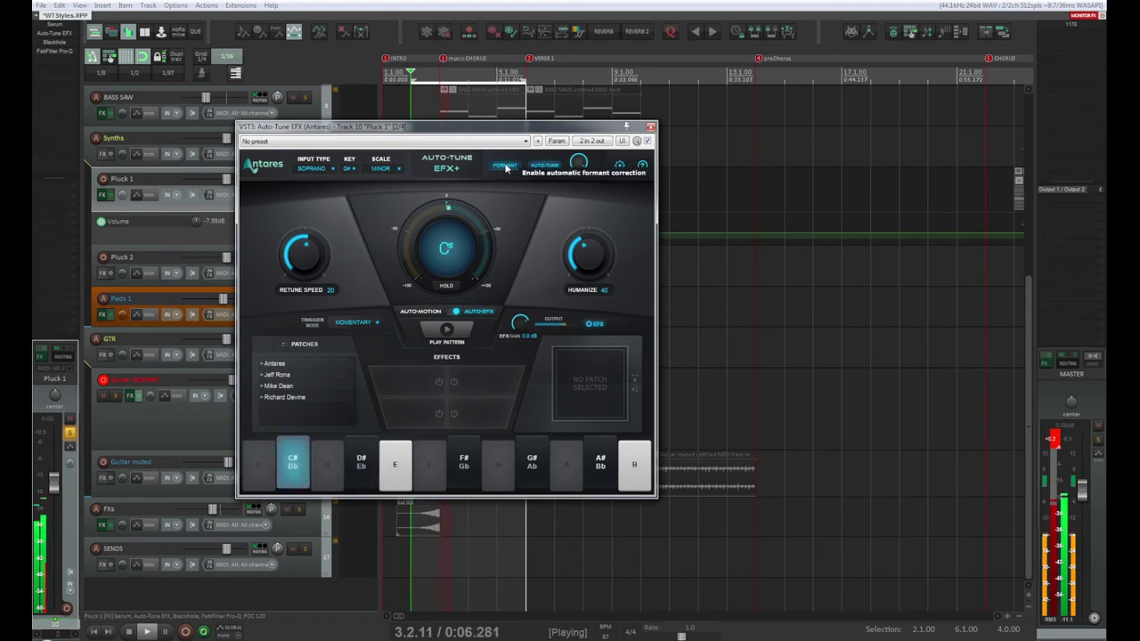
left_click(587, 324)
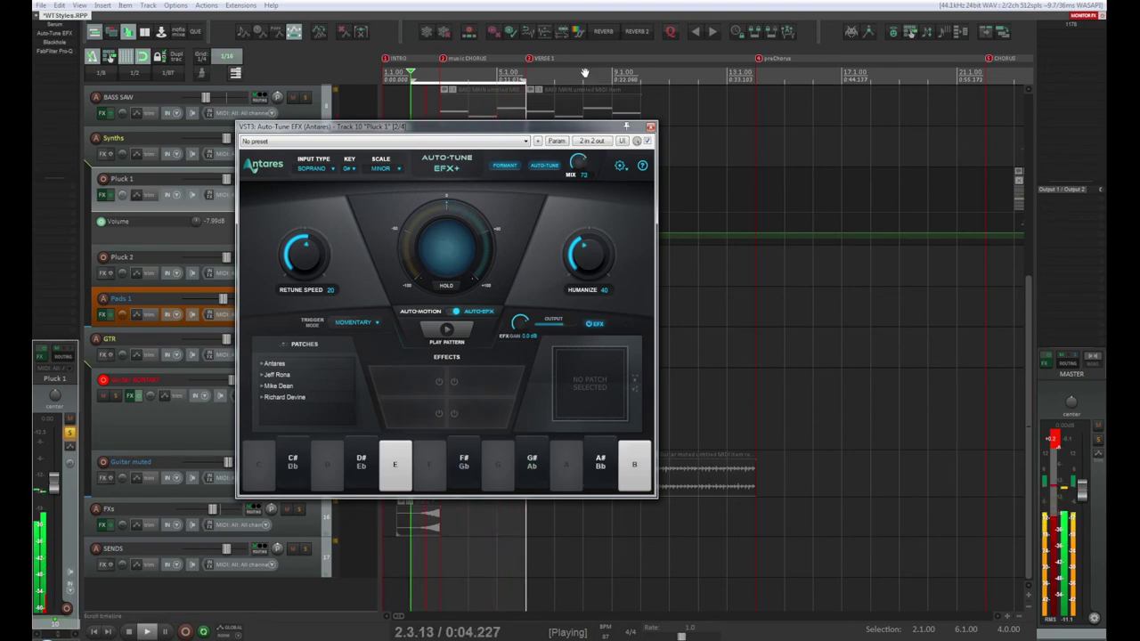
left_click_drag(584, 168, 586, 114)
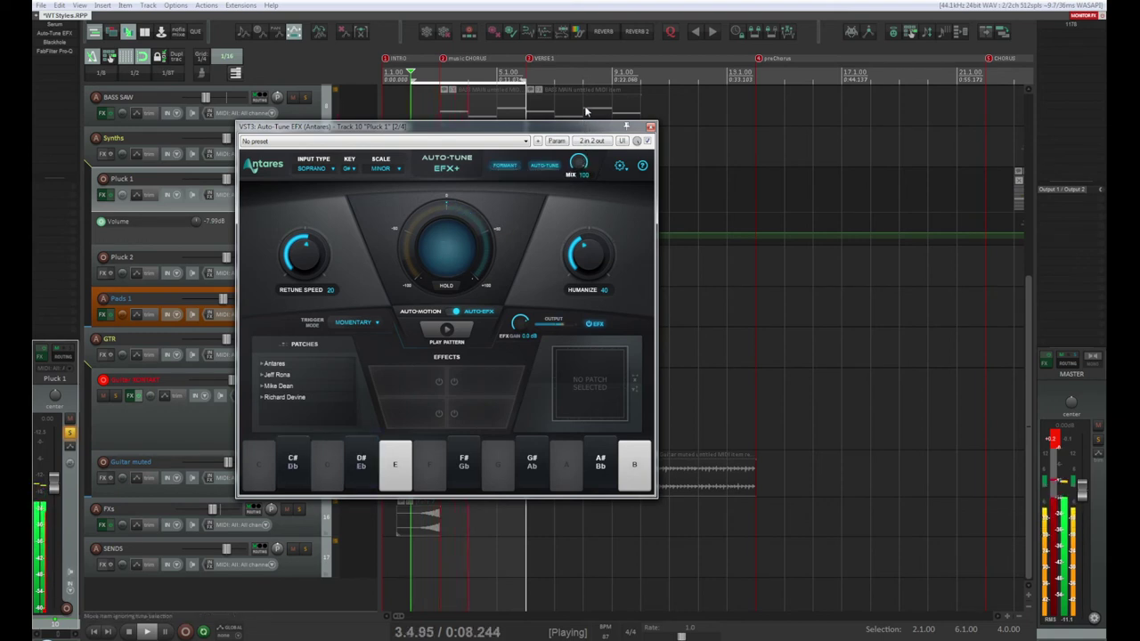
left_click_drag(326, 129, 725, 145)
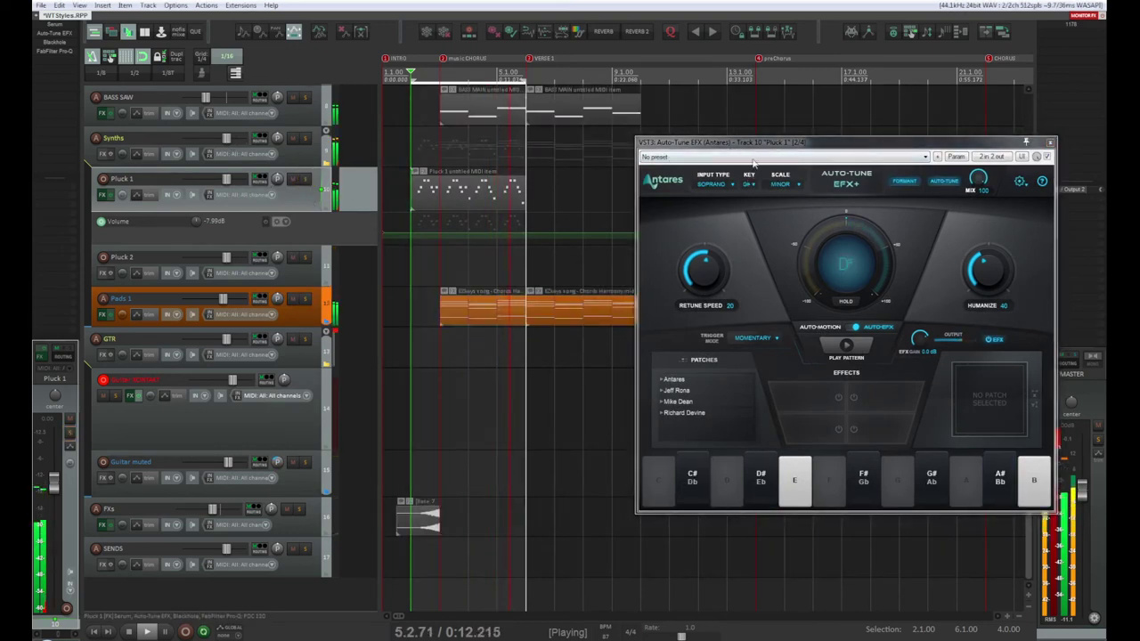
left_click_drag(967, 143, 492, 153)
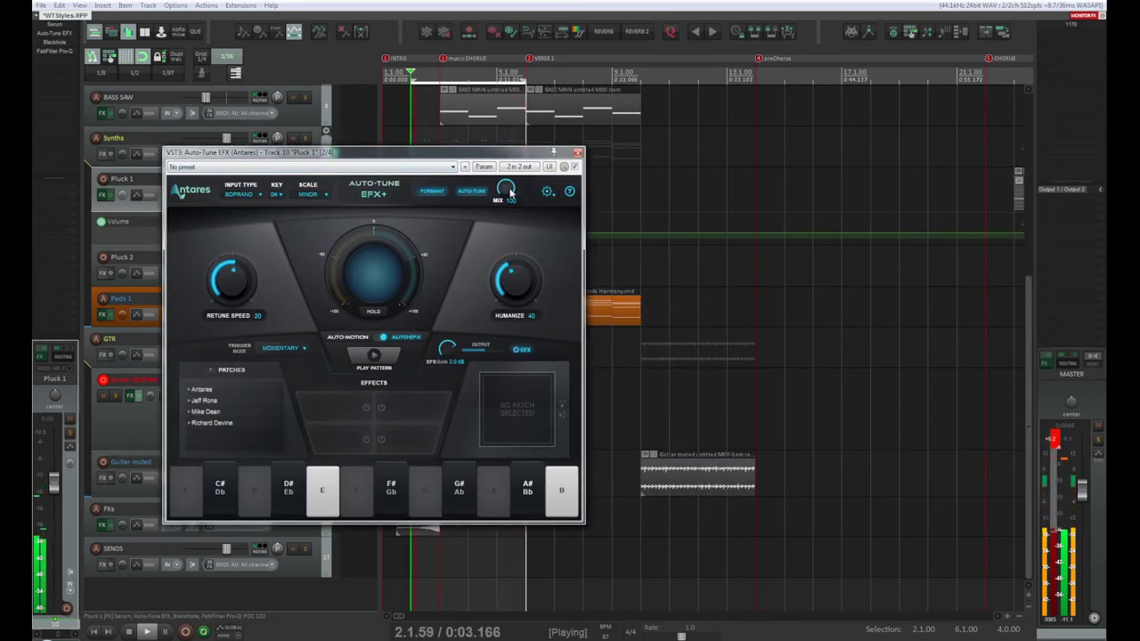
left_click_drag(507, 190, 503, 257)
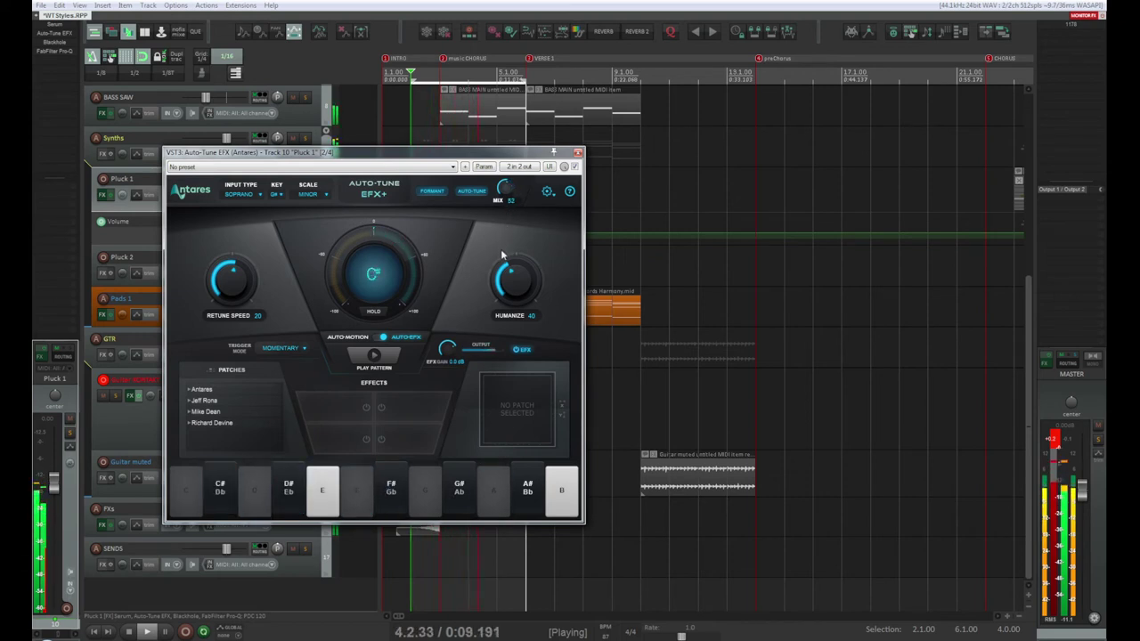
left_click_drag(503, 257, 504, 263)
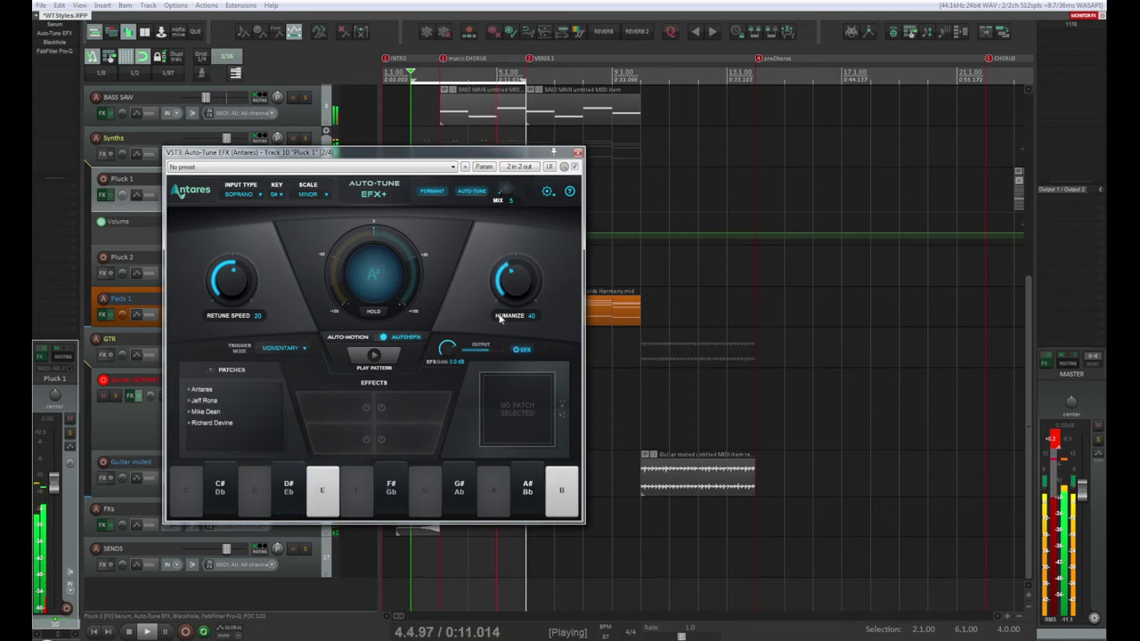
Remove the Auto-Tune EFX effect from the Pluck 1 track and stop playback
left_click(578, 152)
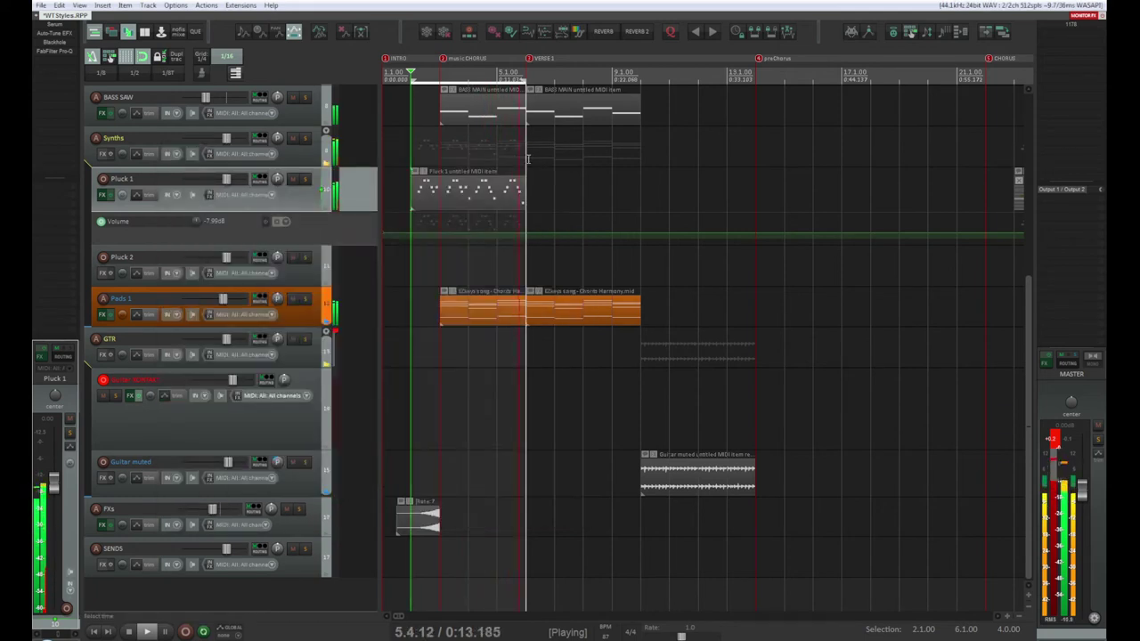
left_click(55, 34)
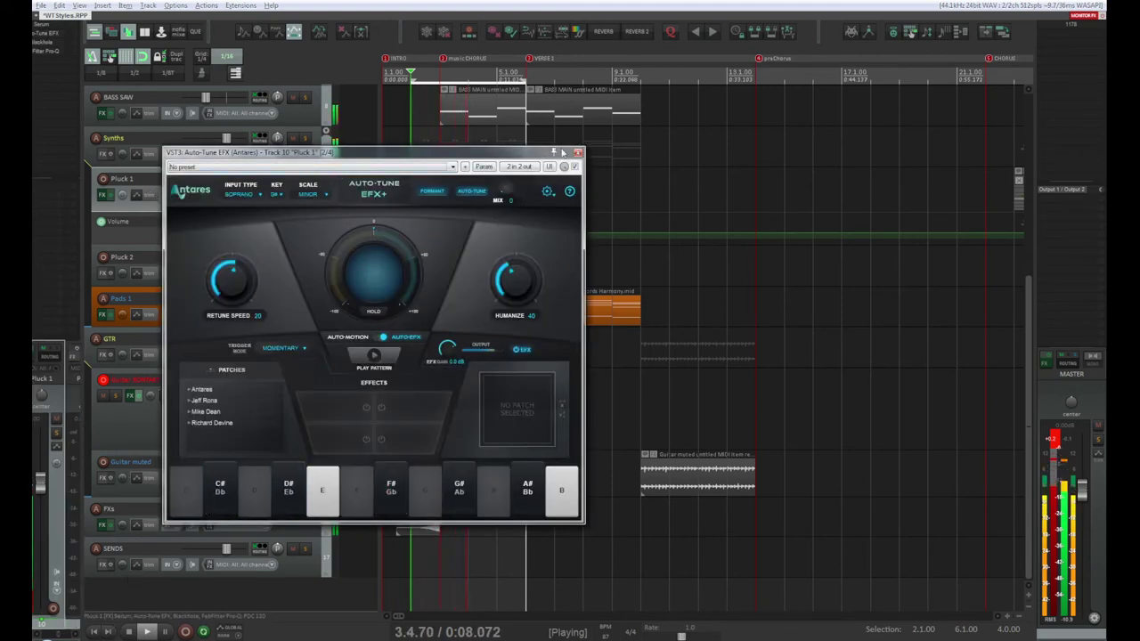
left_click(113, 430)
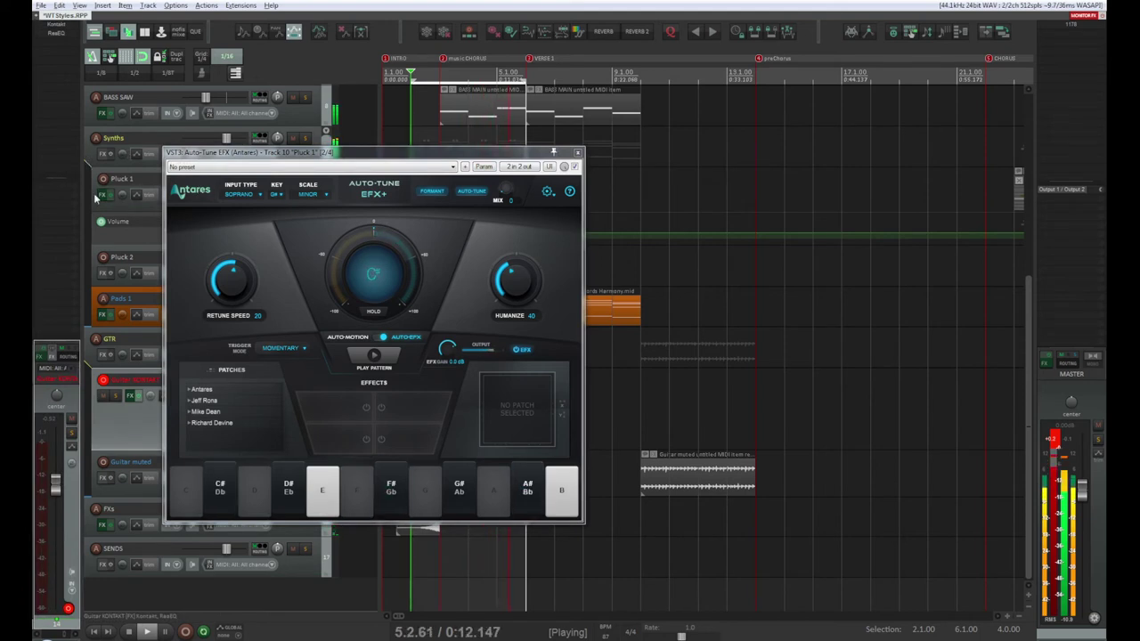
left_click_drag(289, 154, 617, 181)
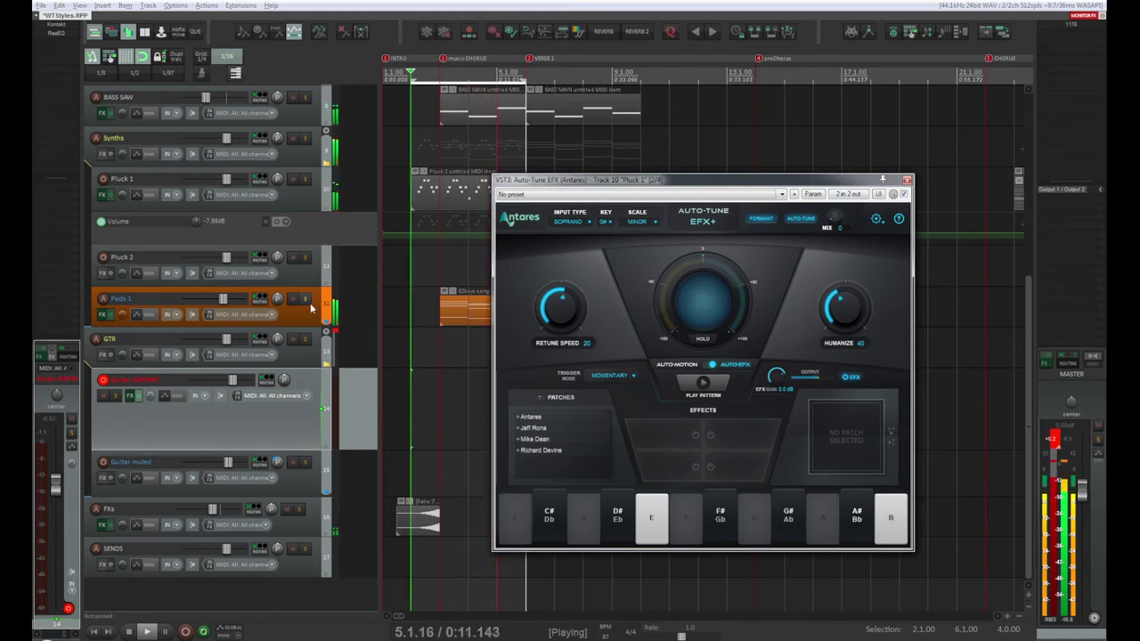
left_click(310, 203)
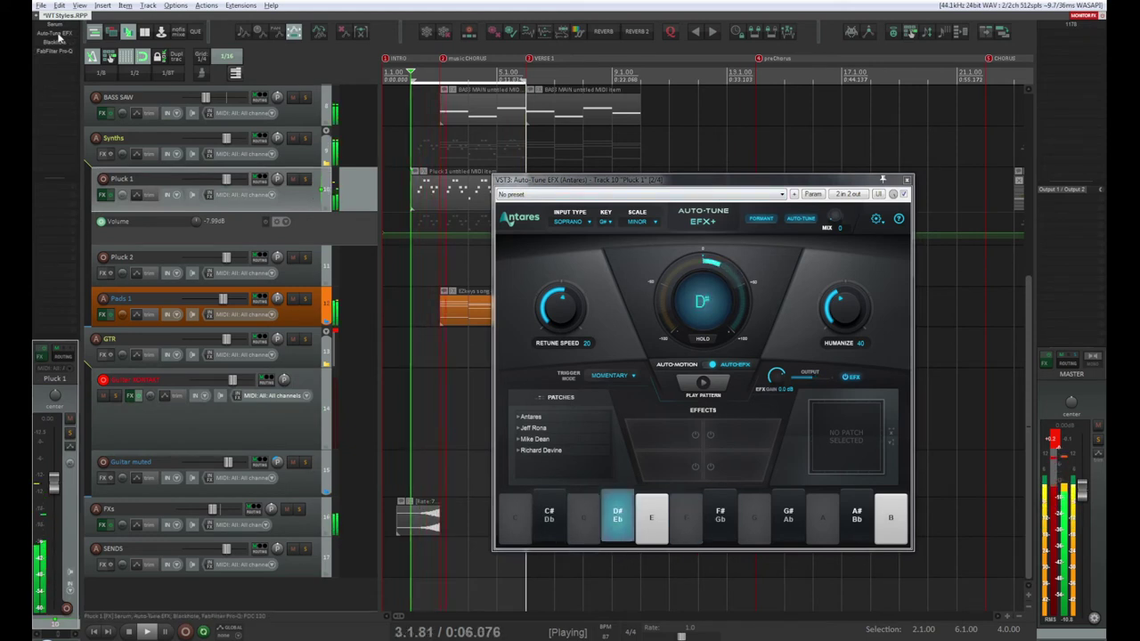
left_click(56, 35)
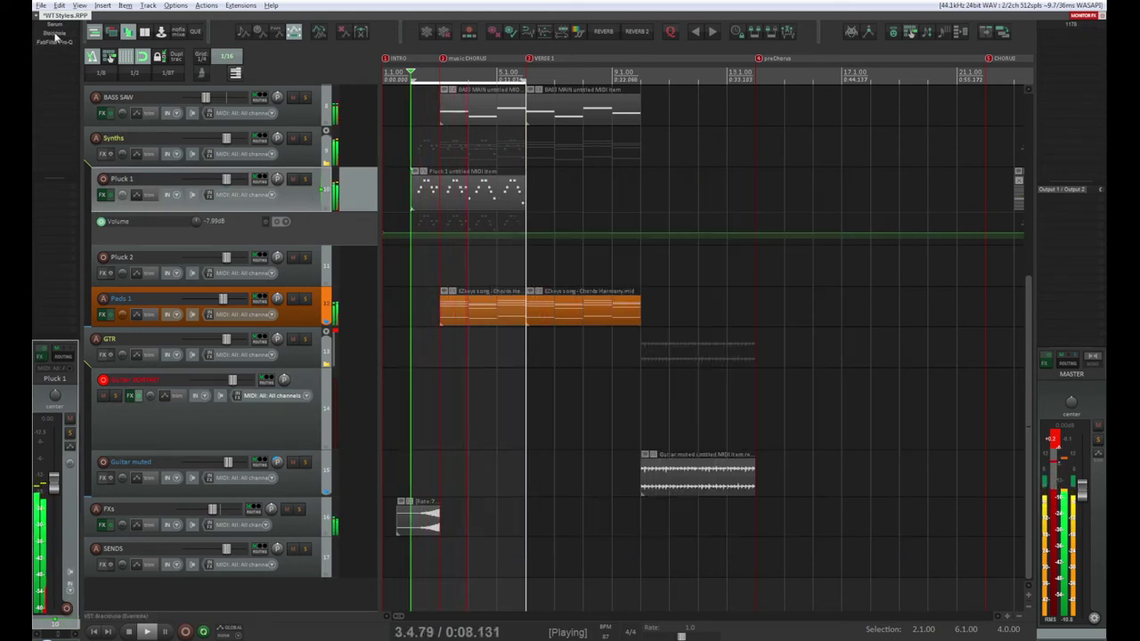
key("space")
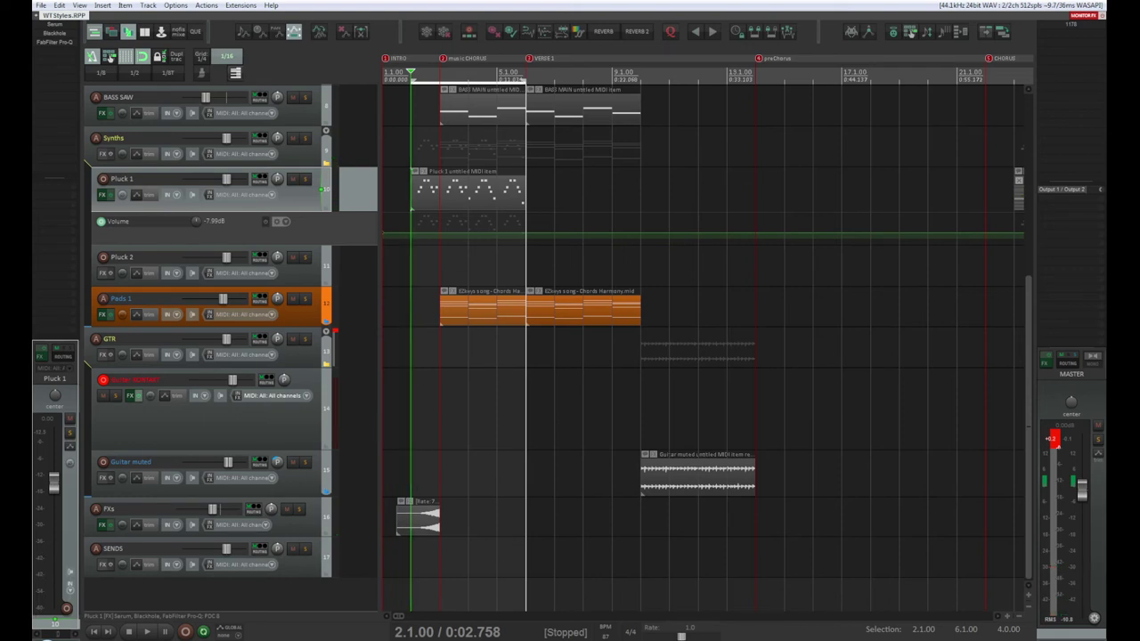
Solo the Pluck 1 track and add the SoundToys Little AlterBoy effect to the end of its effect chain
left_click(305, 179)
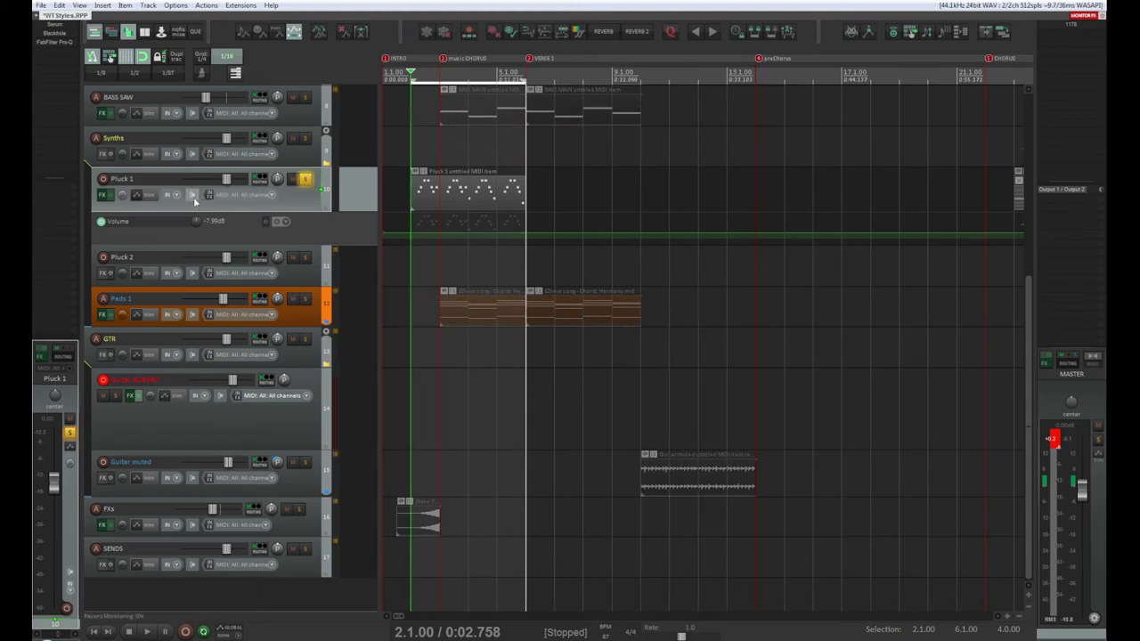
double_click(59, 47)
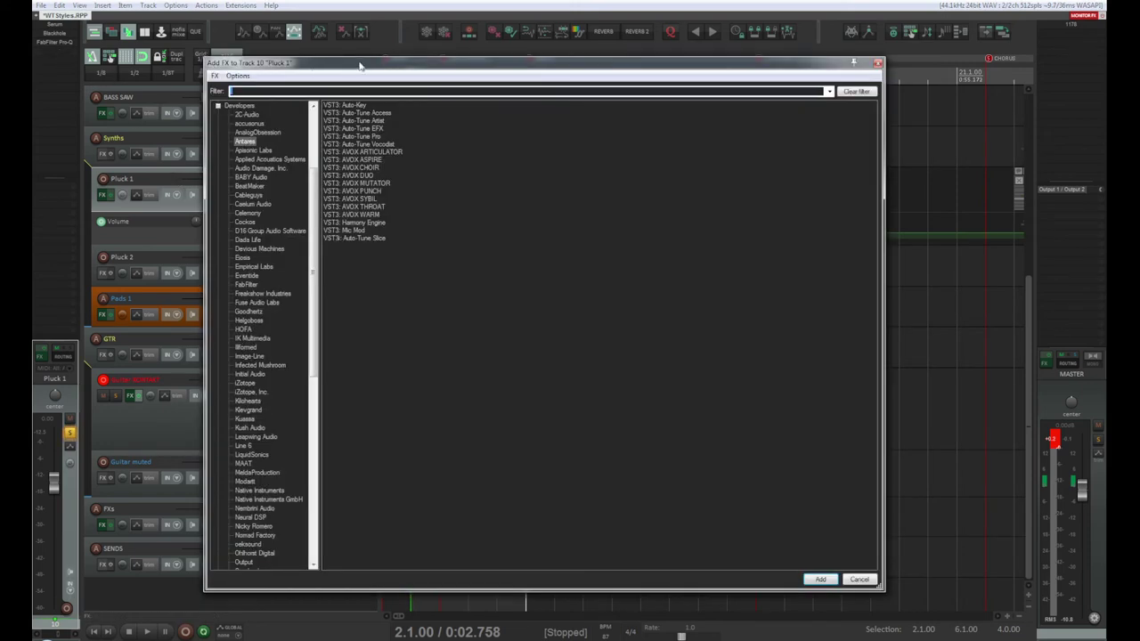
left_click_drag(314, 242, 314, 367)
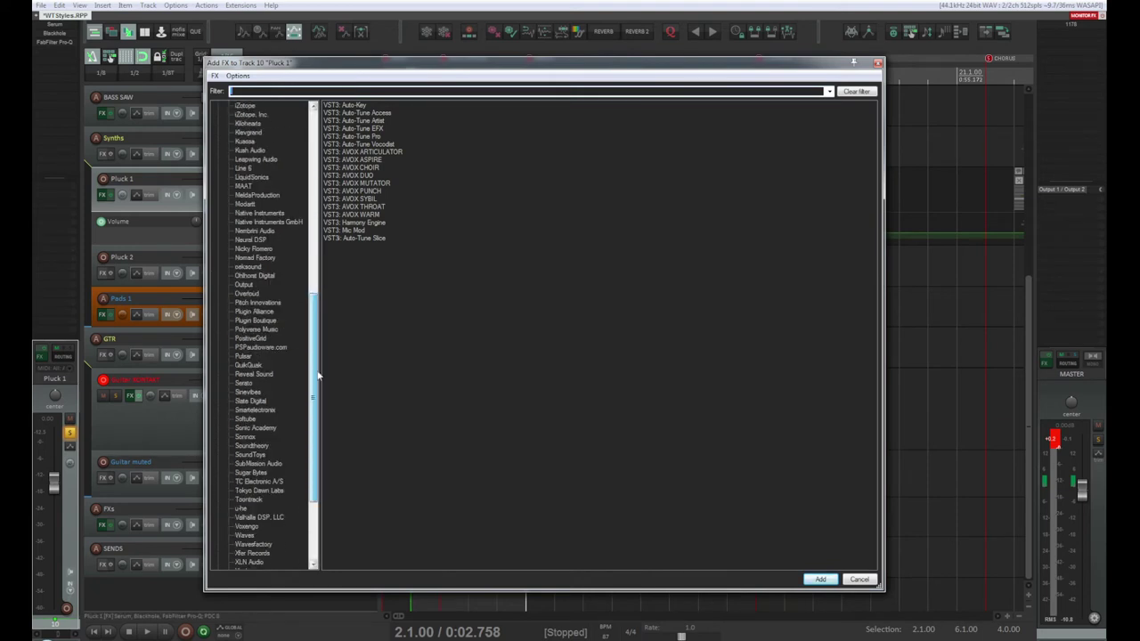
left_click(251, 455)
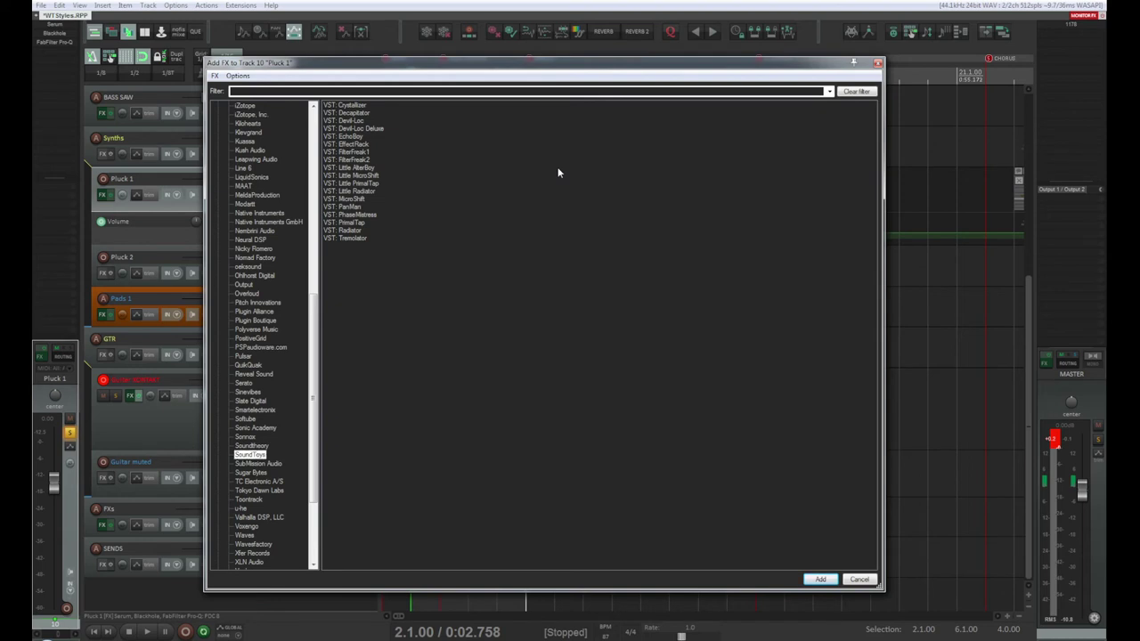
left_click(366, 169)
double_click(366, 168)
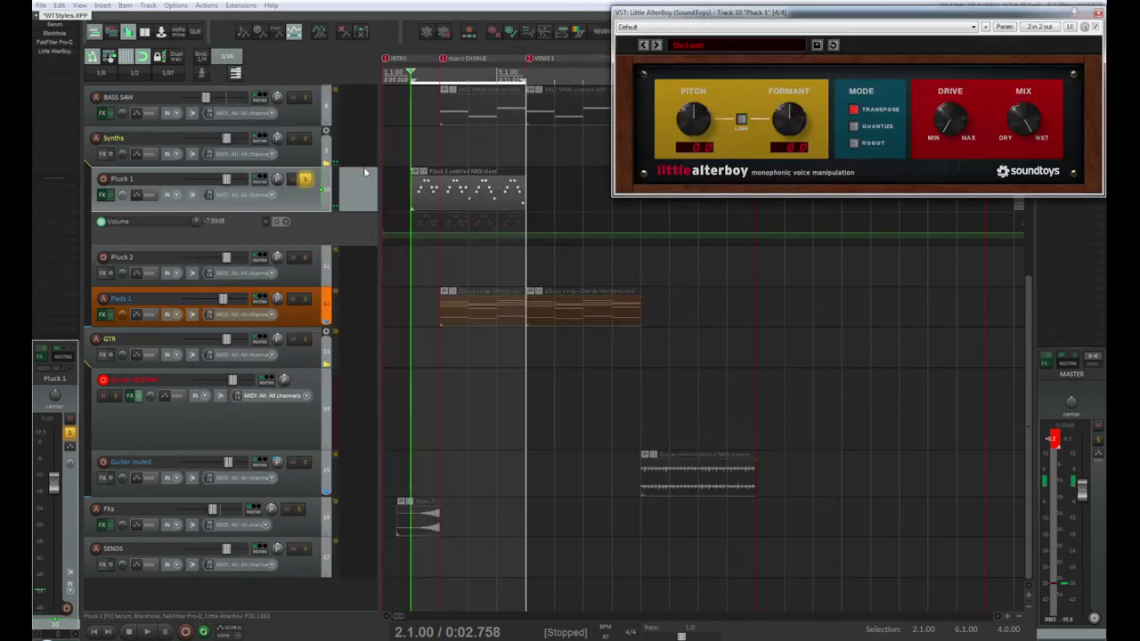
Play Pluck 1 from 2.1.00, set Little AlterBoy's pitch to 12.0, and adjust its mix to about halfway between dry and wet
left_click_drag(751, 13, 562, 95)
key("space")
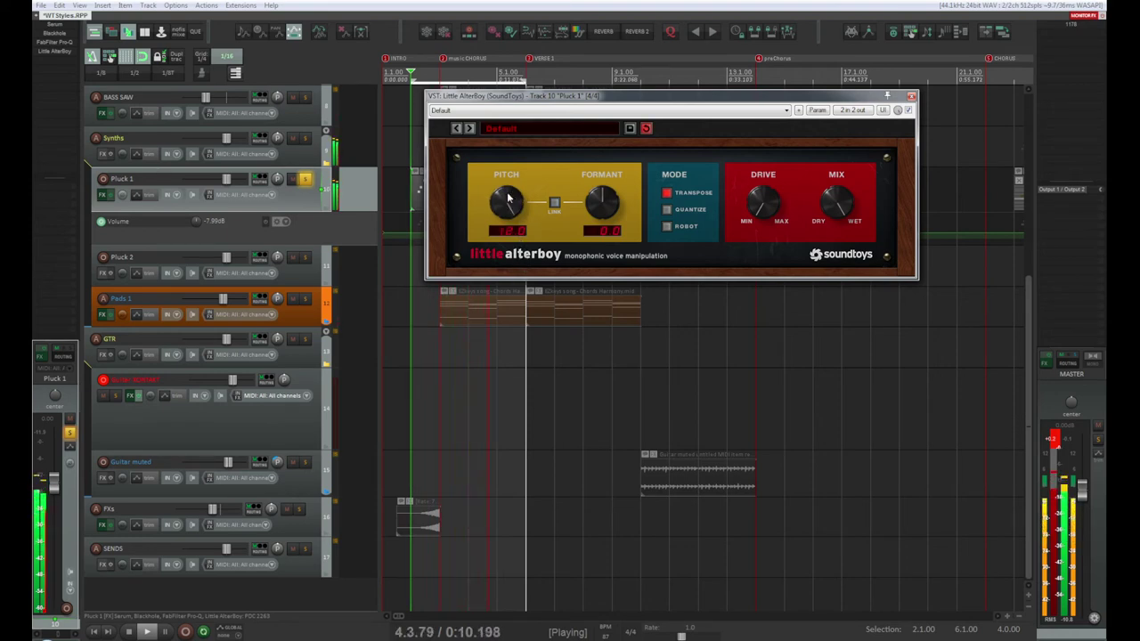
left_click_drag(523, 98, 475, 253)
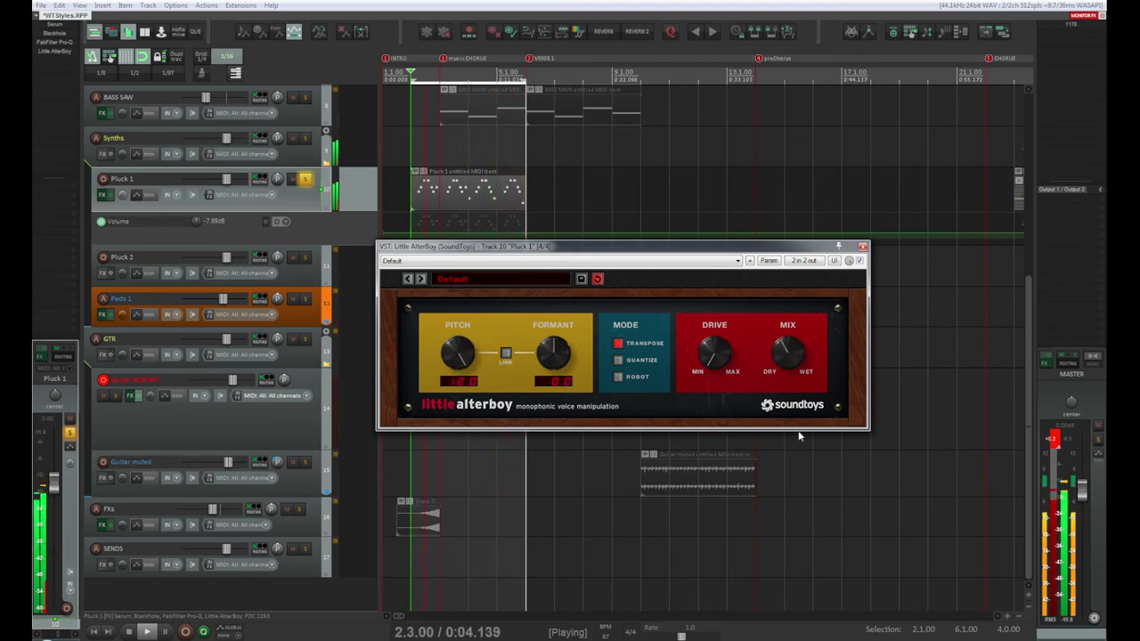
left_click_drag(608, 247, 764, 288)
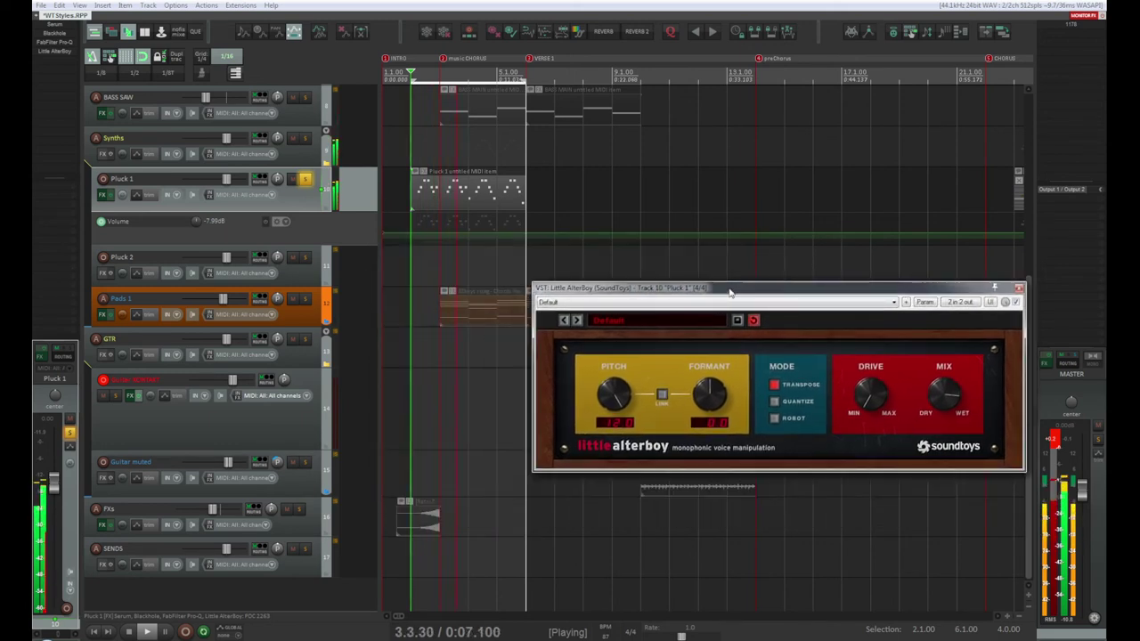
left_click(291, 205)
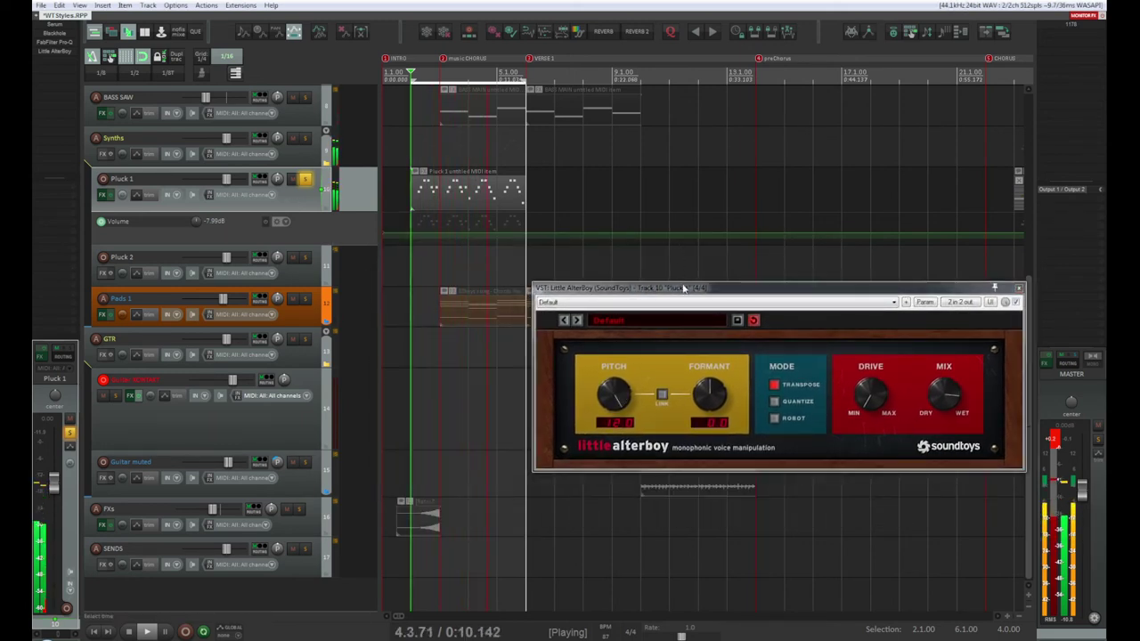
left_click(946, 463)
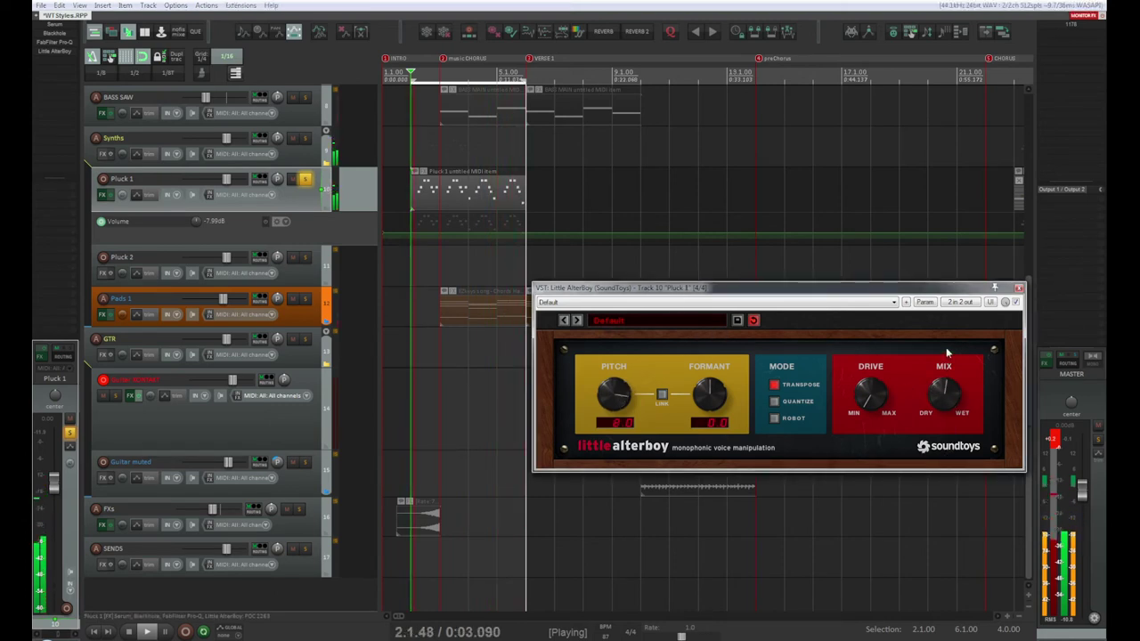
Inspect Little AlterBoy's pin connections and the parameter modulation settings for its Mix parameter during playback
left_click(958, 302)
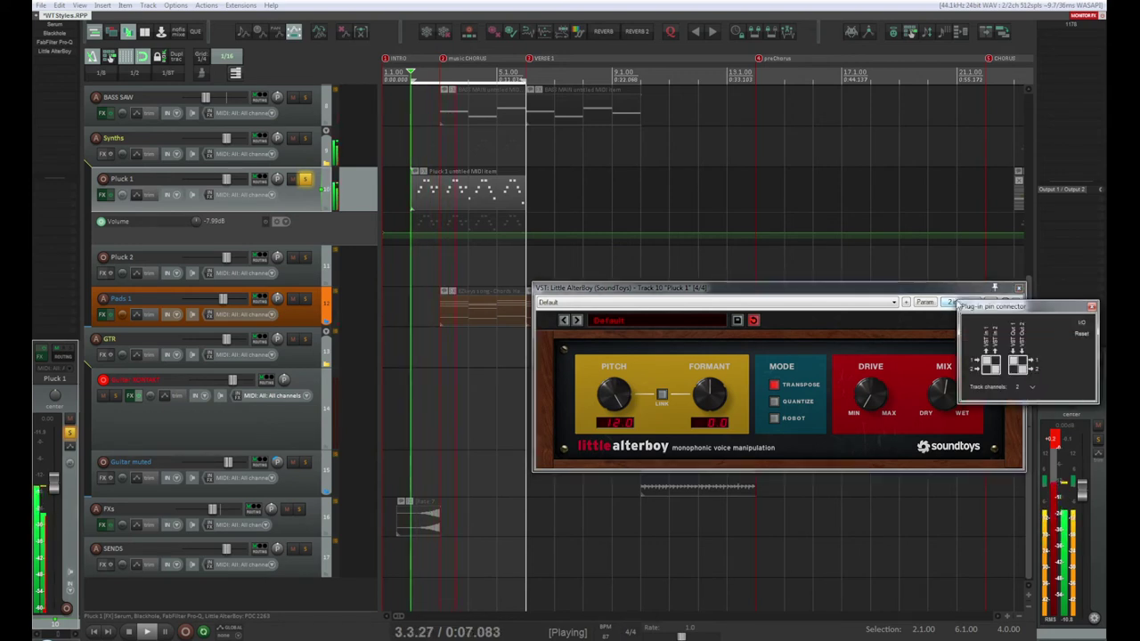
left_click_drag(959, 306, 947, 308)
left_click(913, 306)
left_click(925, 302)
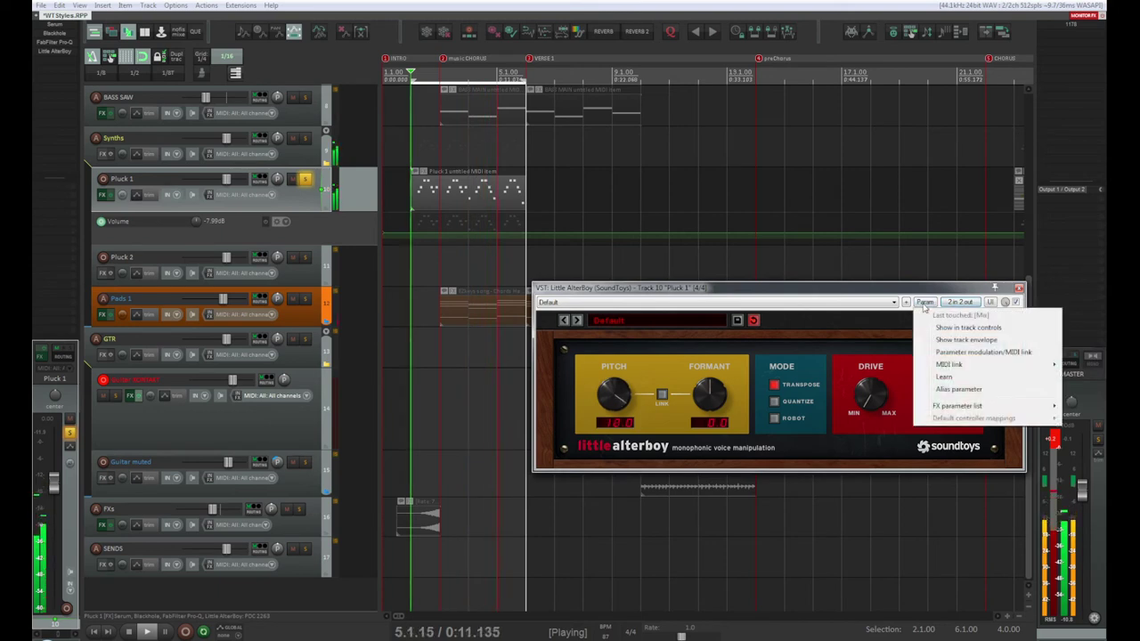
left_click(949, 352)
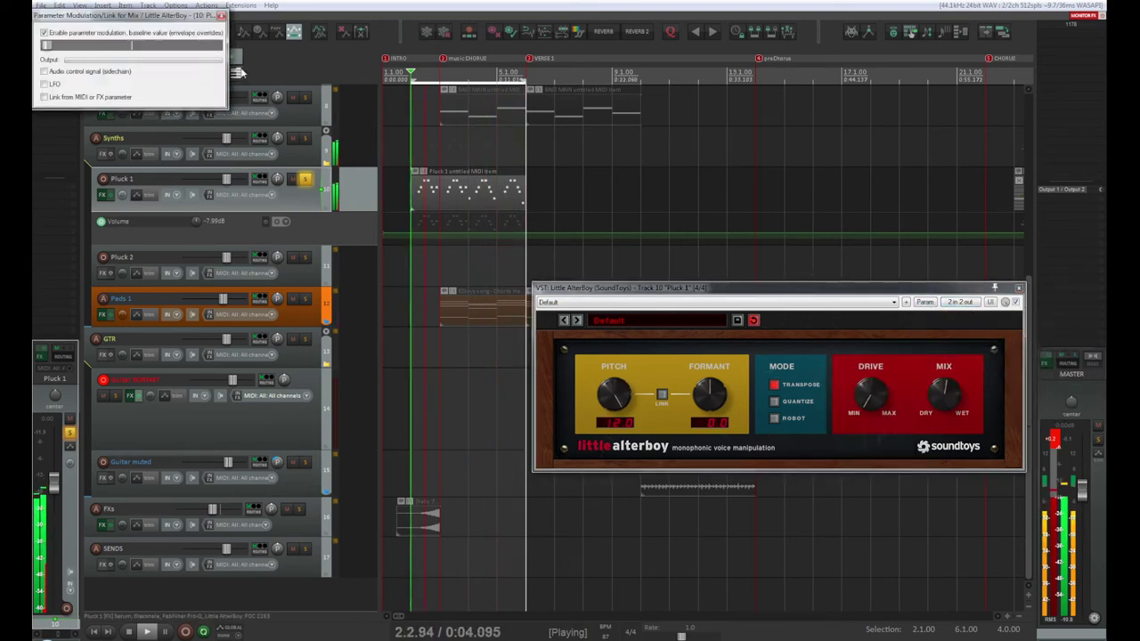
left_click(220, 15)
Recheck Little AlterBoy's pin connector, view its plain parameter sliders, and look through its parameter options
left_click(960, 302)
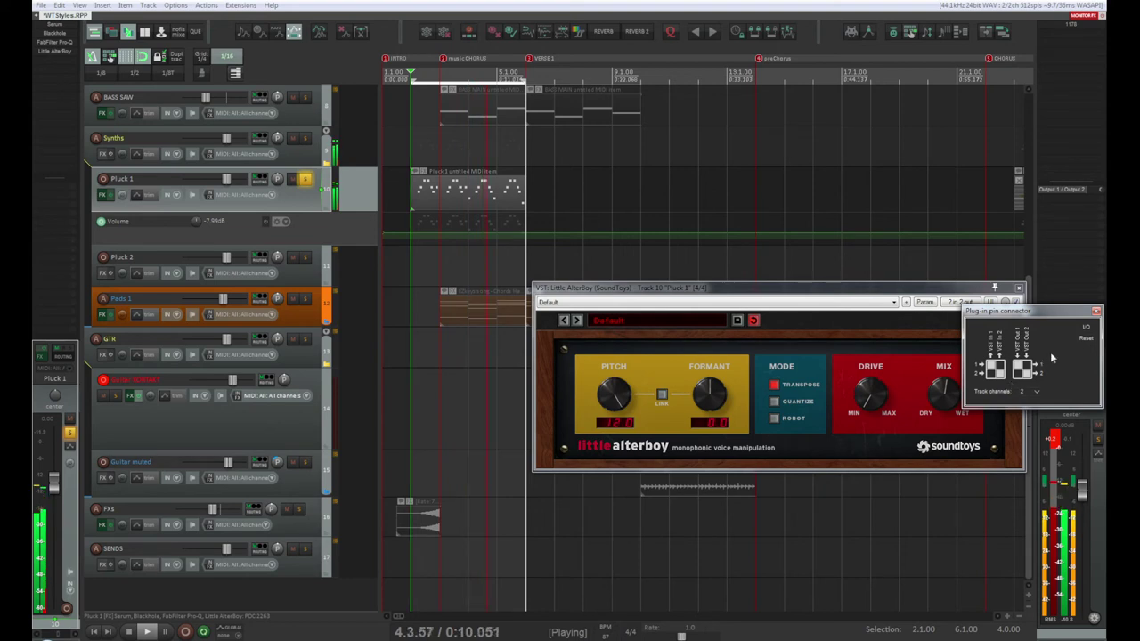
left_click(1095, 310)
left_click(989, 301)
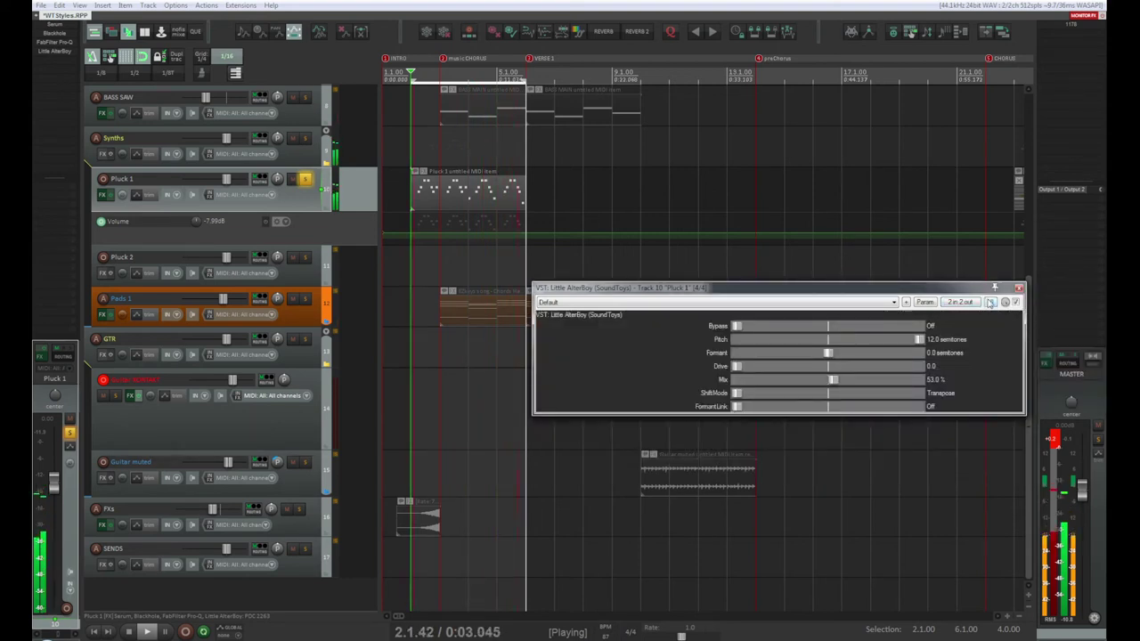
left_click(988, 302)
left_click(960, 303)
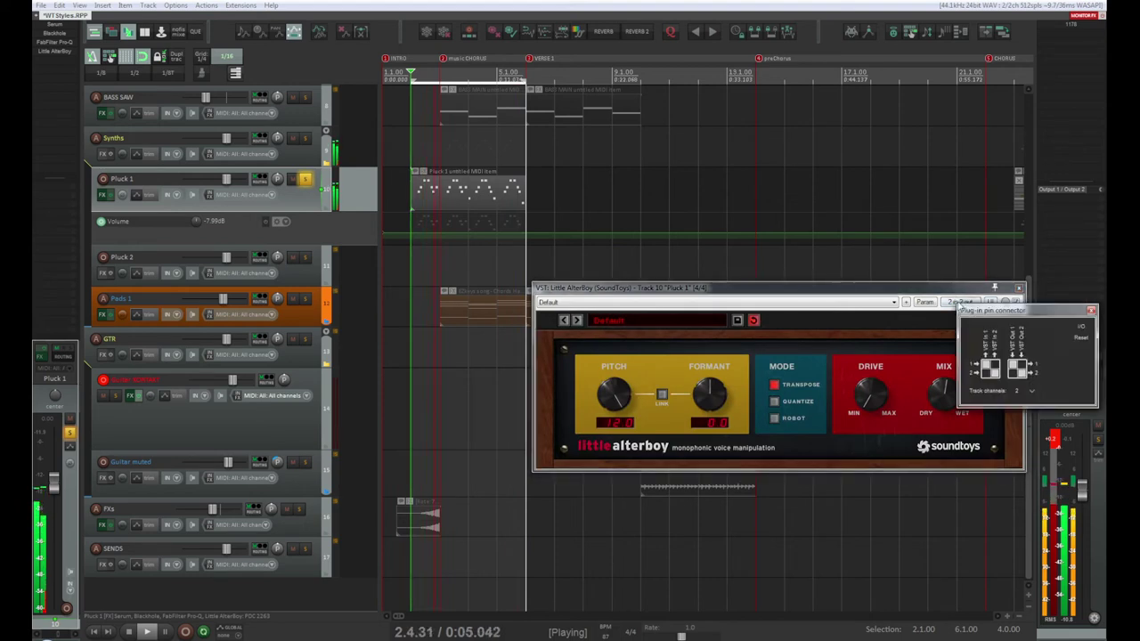
left_click(925, 303)
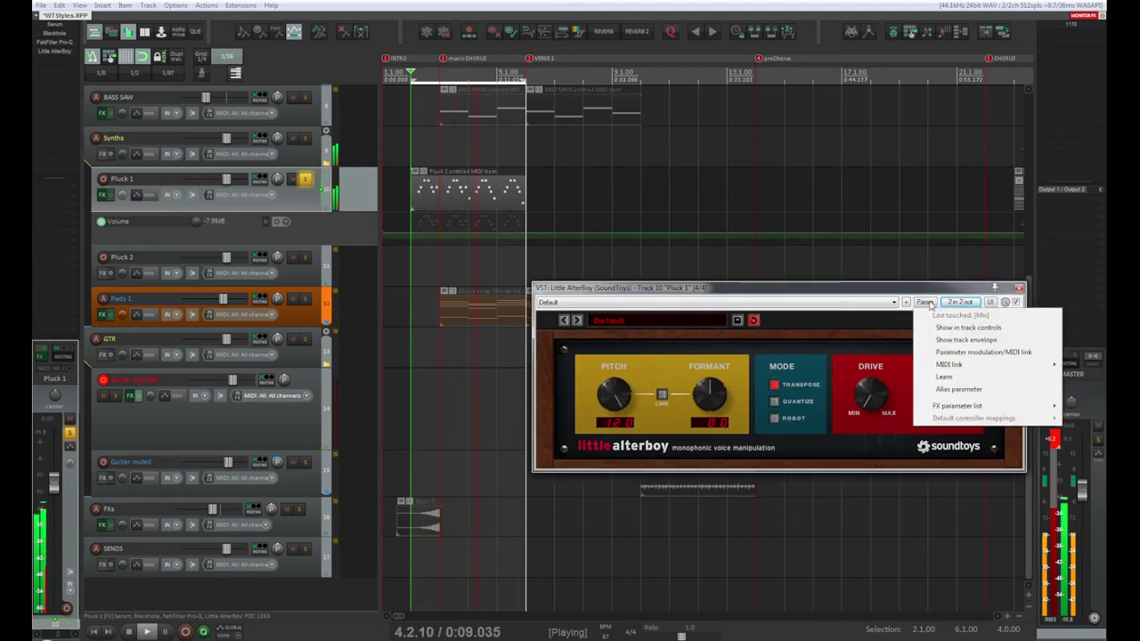
Reposition the Little AlterBoy window clear of the mixer, stop playback, and check the effect's pin connector once more
left_click(896, 288)
left_click_drag(896, 289, 709, 262)
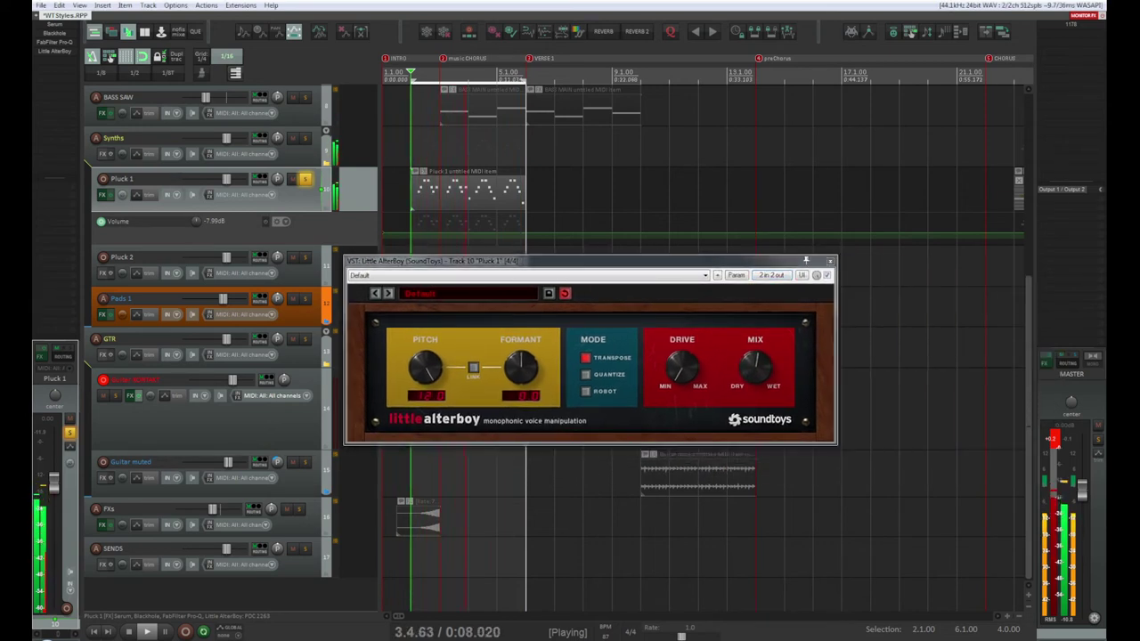
key("space")
left_click(771, 276)
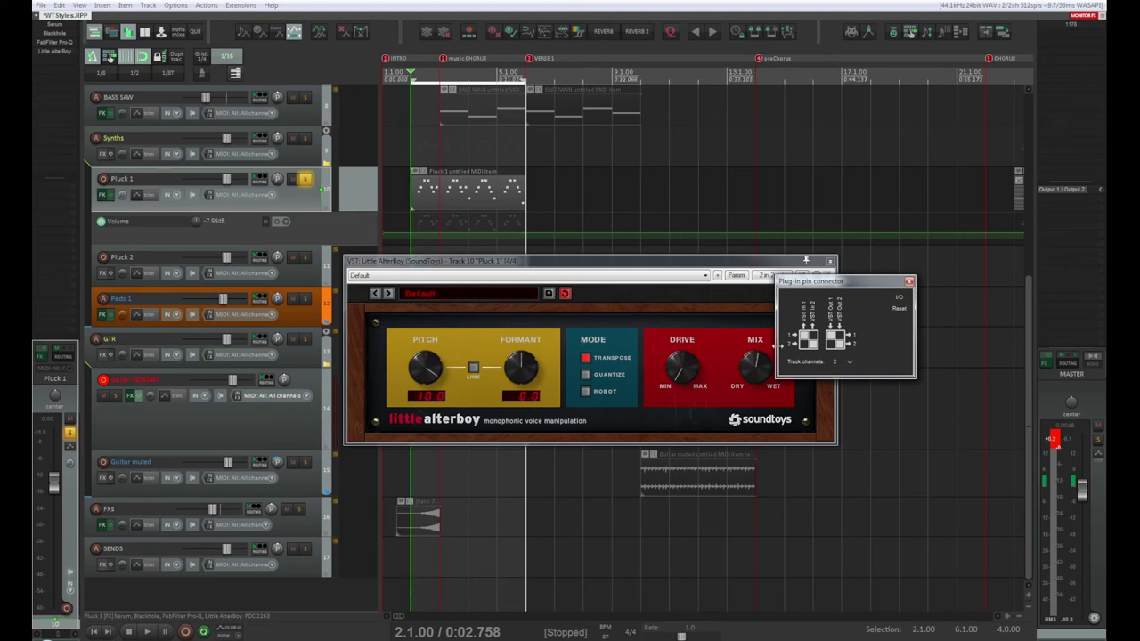
left_click(909, 283)
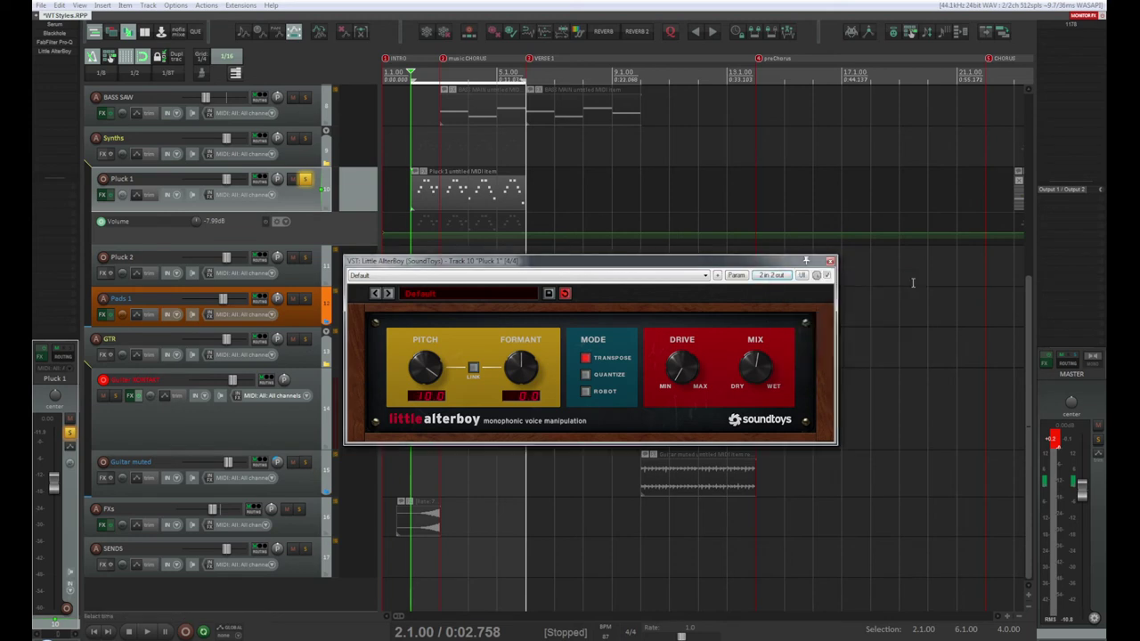
Review the Pluck 1 track's routing settings and close the routing window
left_click(260, 180)
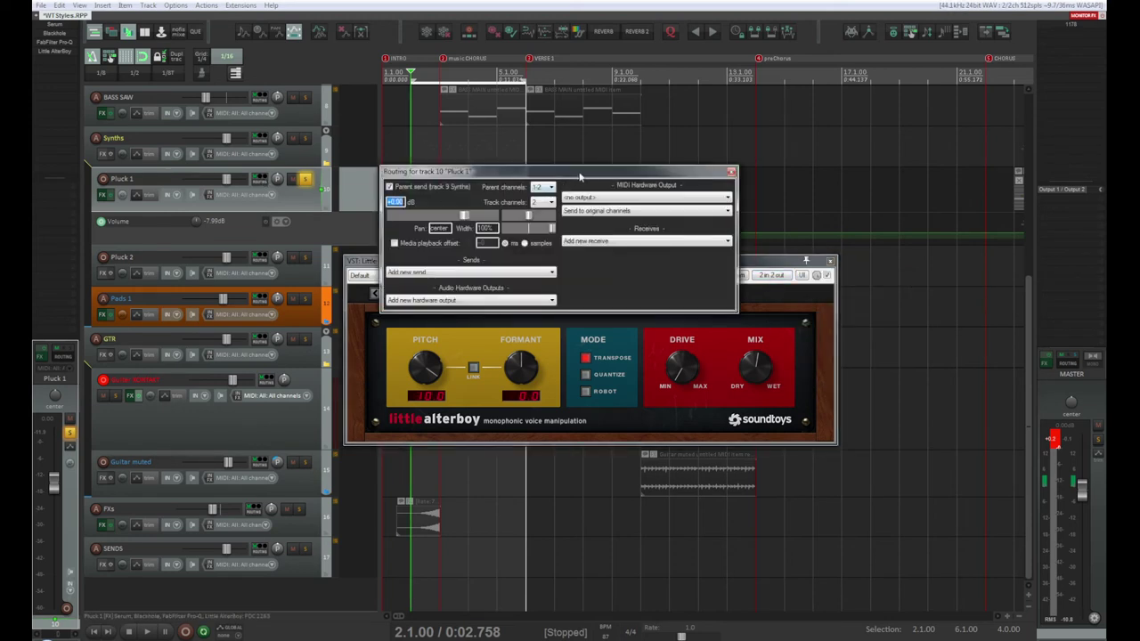
left_click_drag(581, 172, 590, 172)
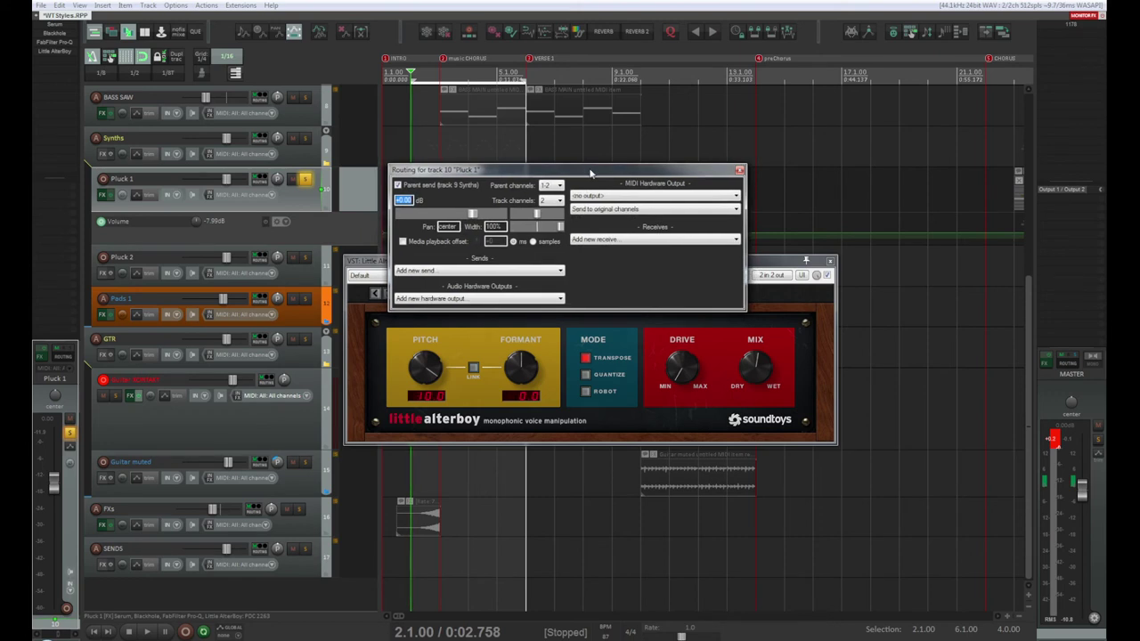
left_click_drag(590, 172, 698, 44)
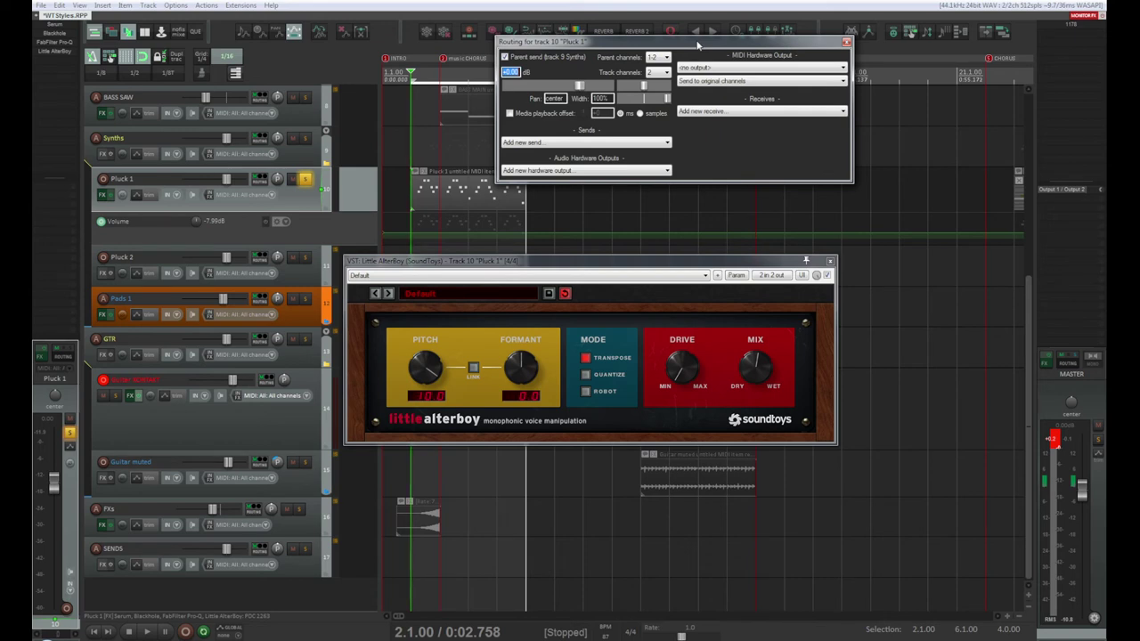
left_click(846, 42)
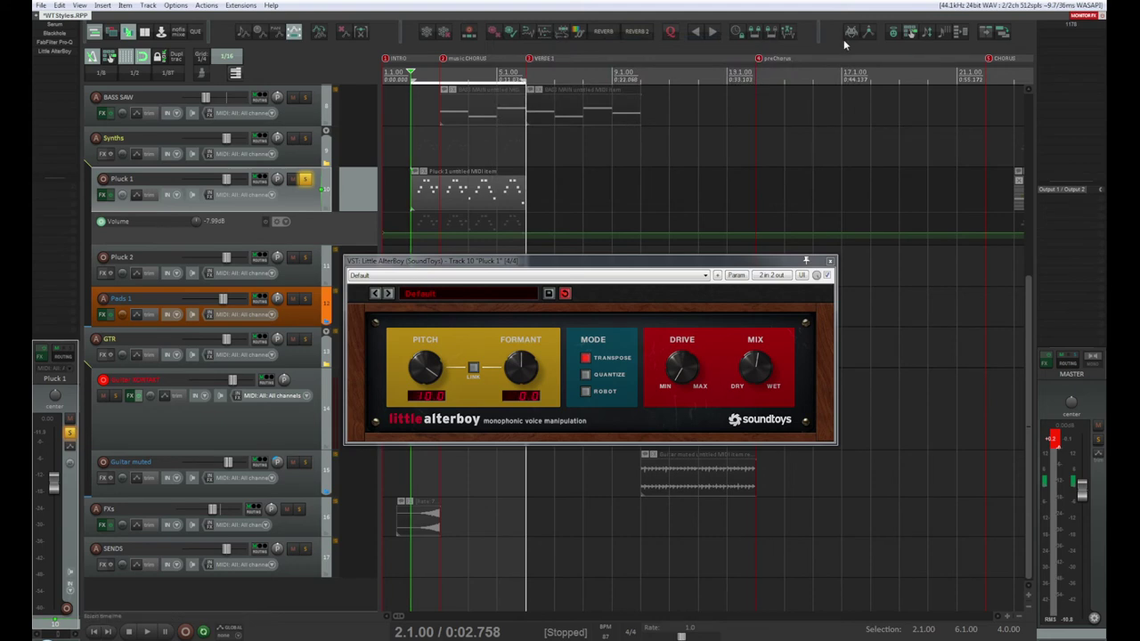
Look through Little AlterBoy's preset and compatibility options, and close the effect window
left_click(717, 276)
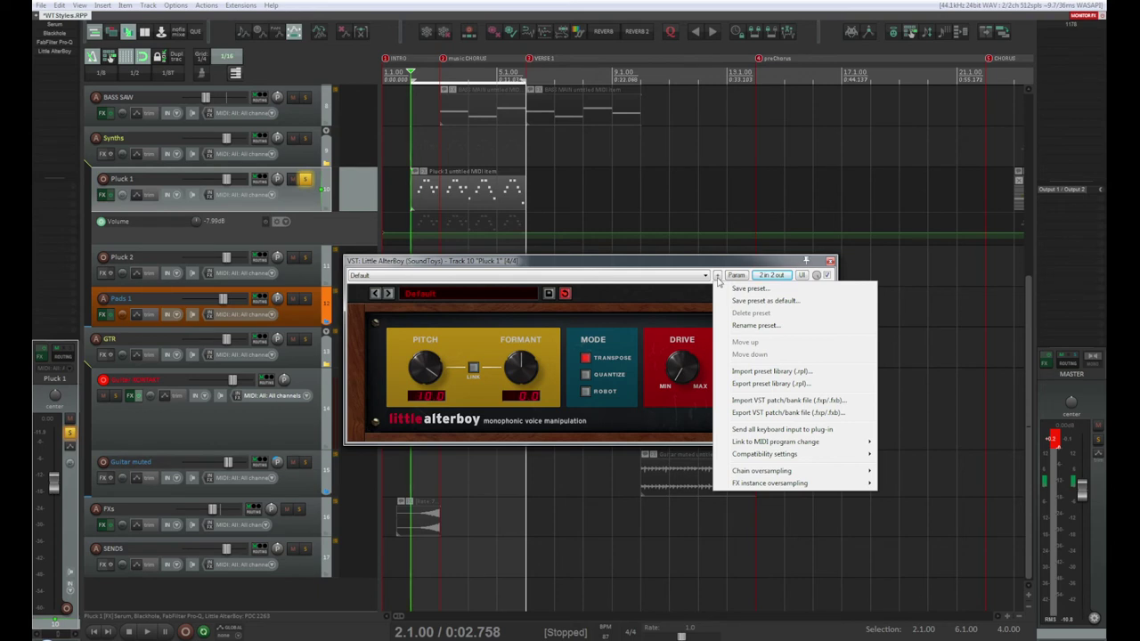
mouse_move(771, 443)
left_click(728, 265)
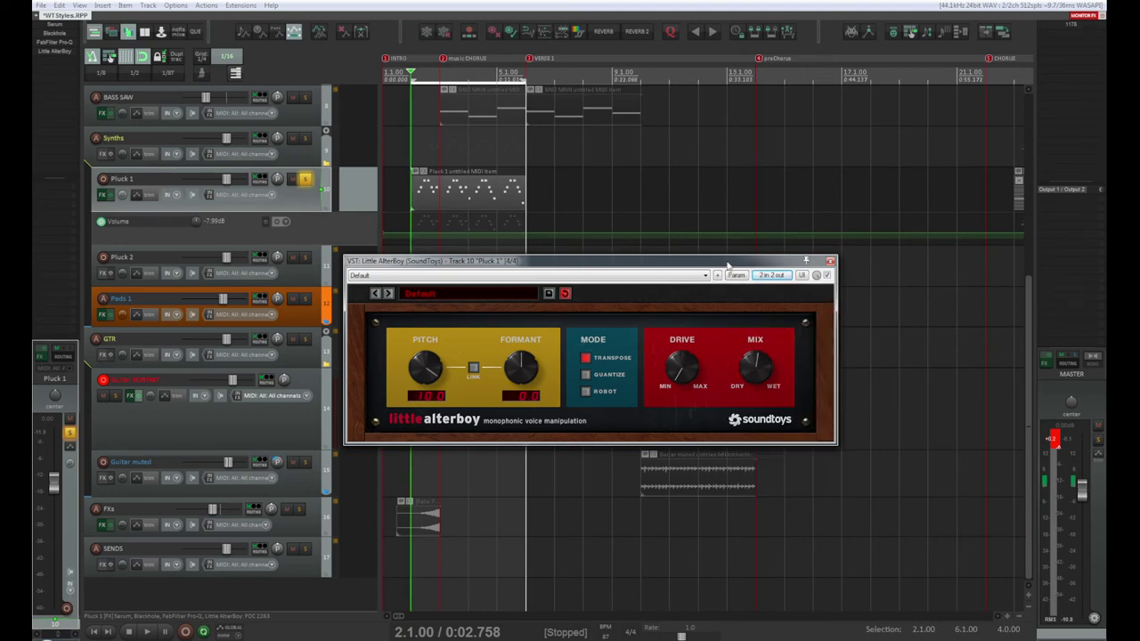
left_click(829, 262)
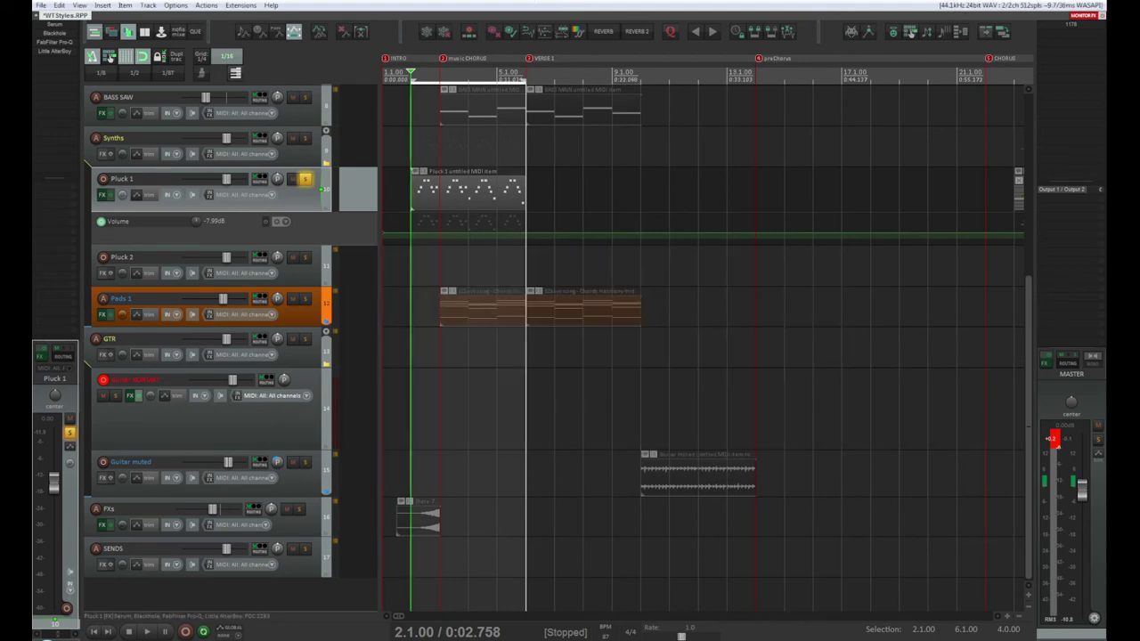
Play Pluck 1 briefly and render its MIDI item at 2.1.00 with the track effects as a new take
key("space")
key("space")
left_click(421, 191)
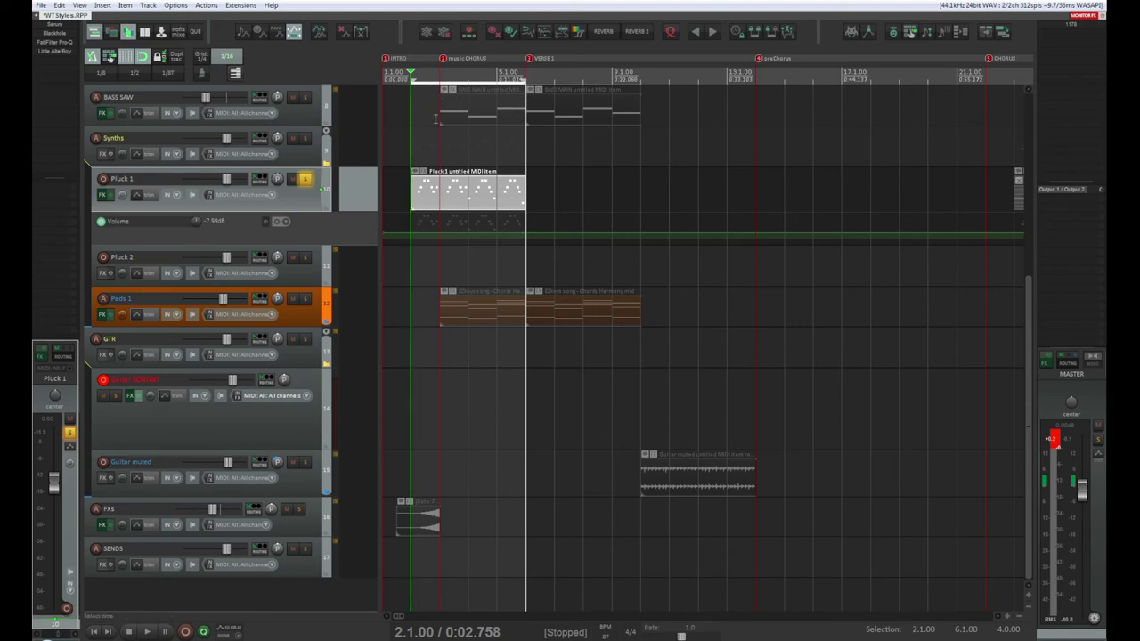
key("ctrl+shift+f")
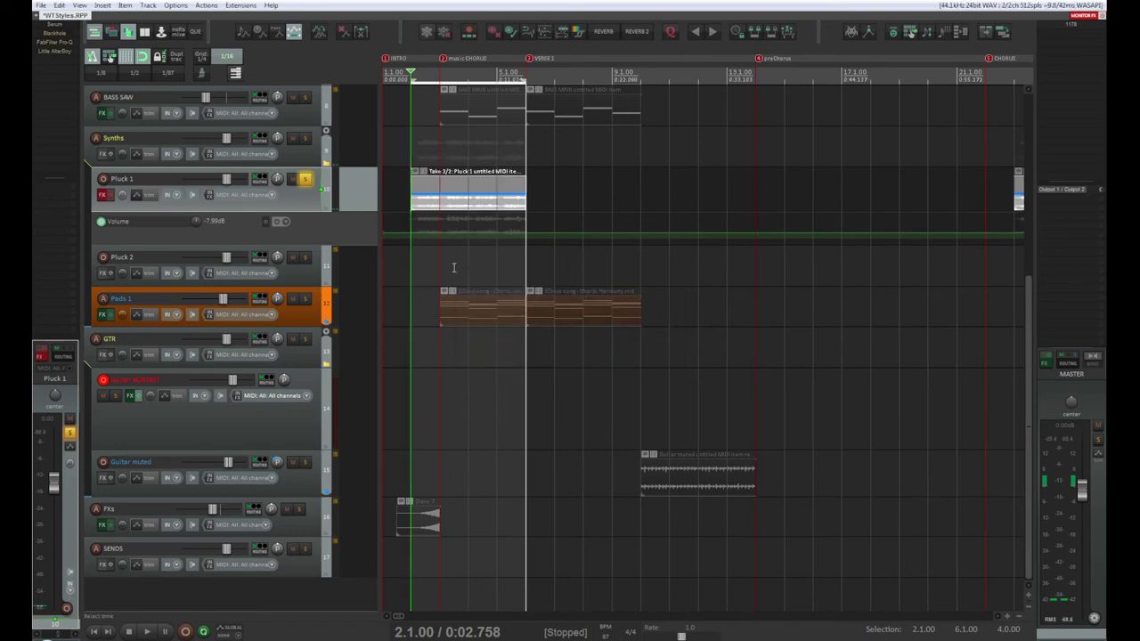
Place the rendered take on its own track below Pluck 1, enlarge that track, and play it soloed
left_click(470, 206)
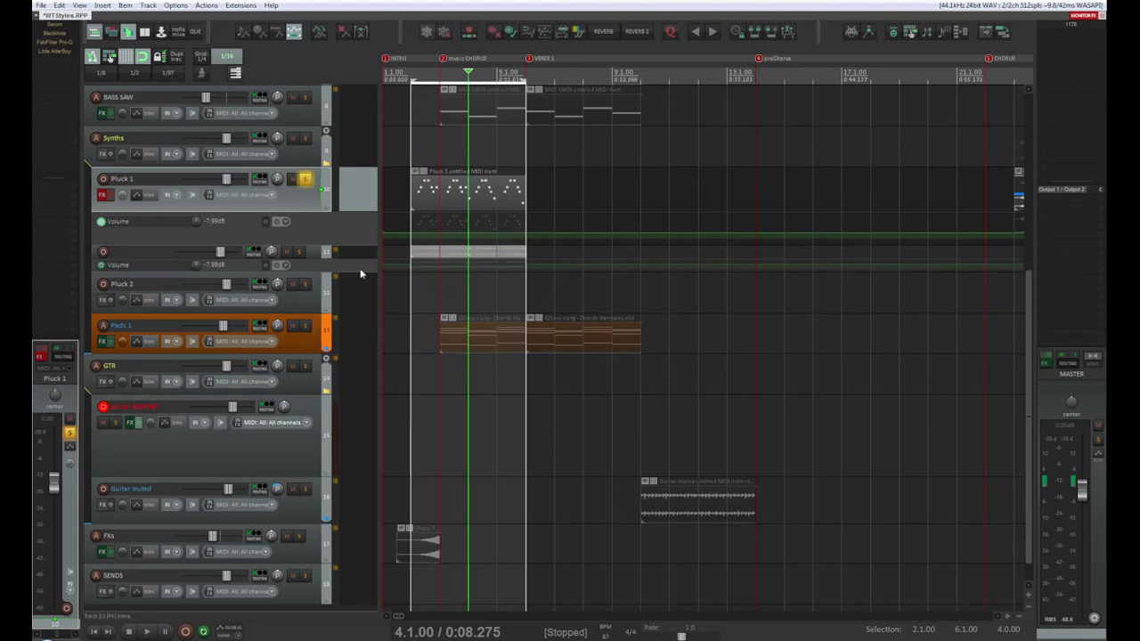
left_click_drag(359, 260, 356, 306)
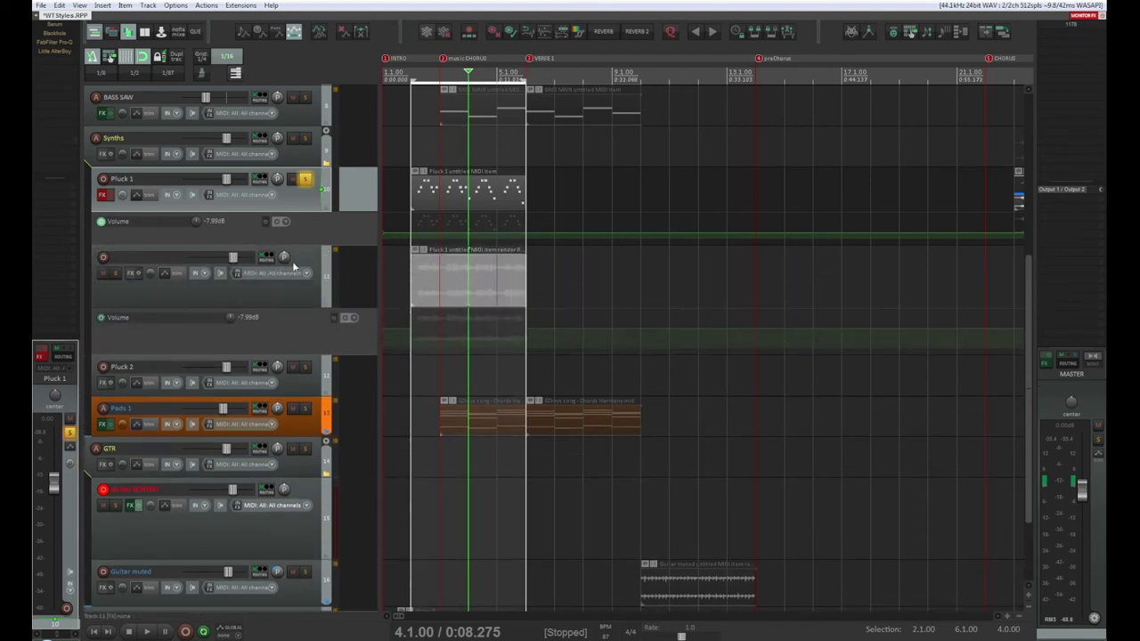
left_click(116, 273)
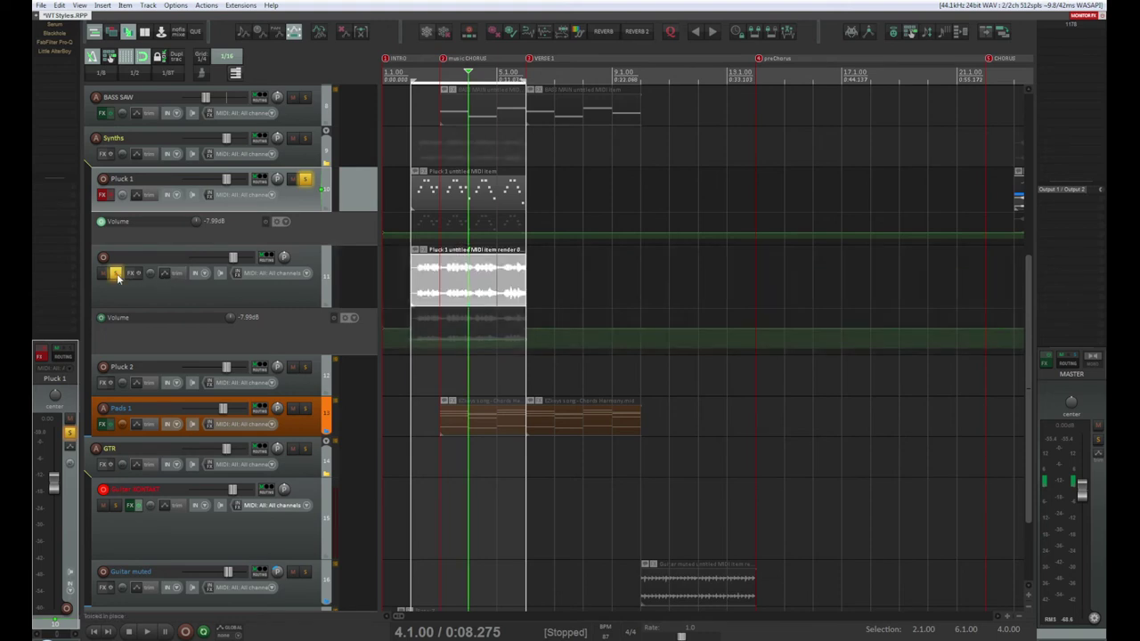
key("space")
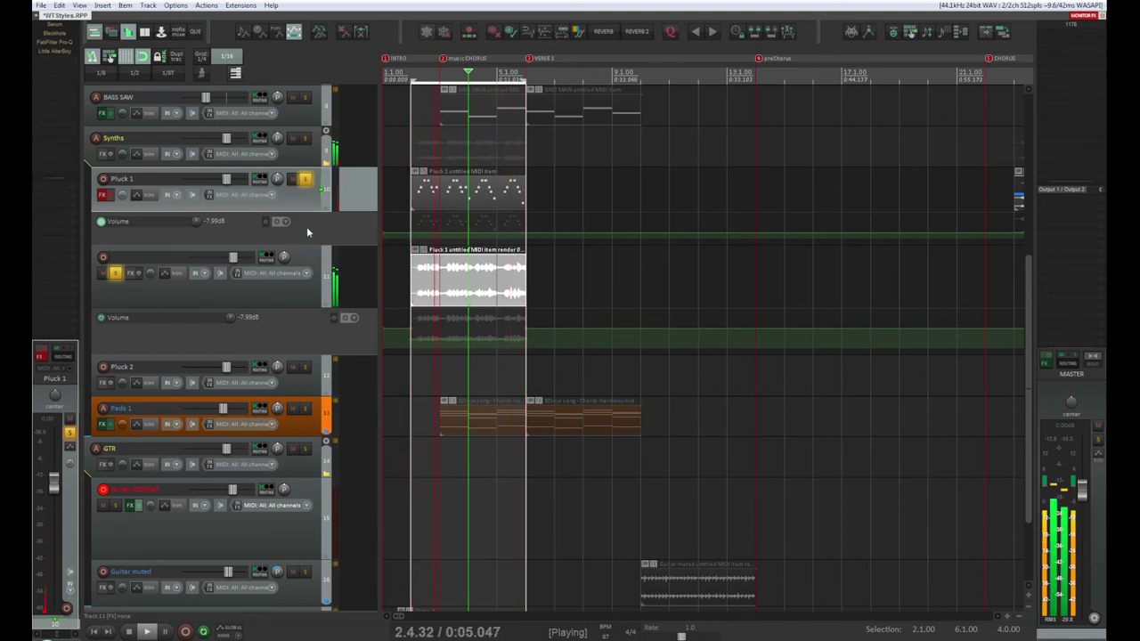
Undo the take separation and the render of the Pluck 1 item, and play the original MIDI version
key("ctrl+z")
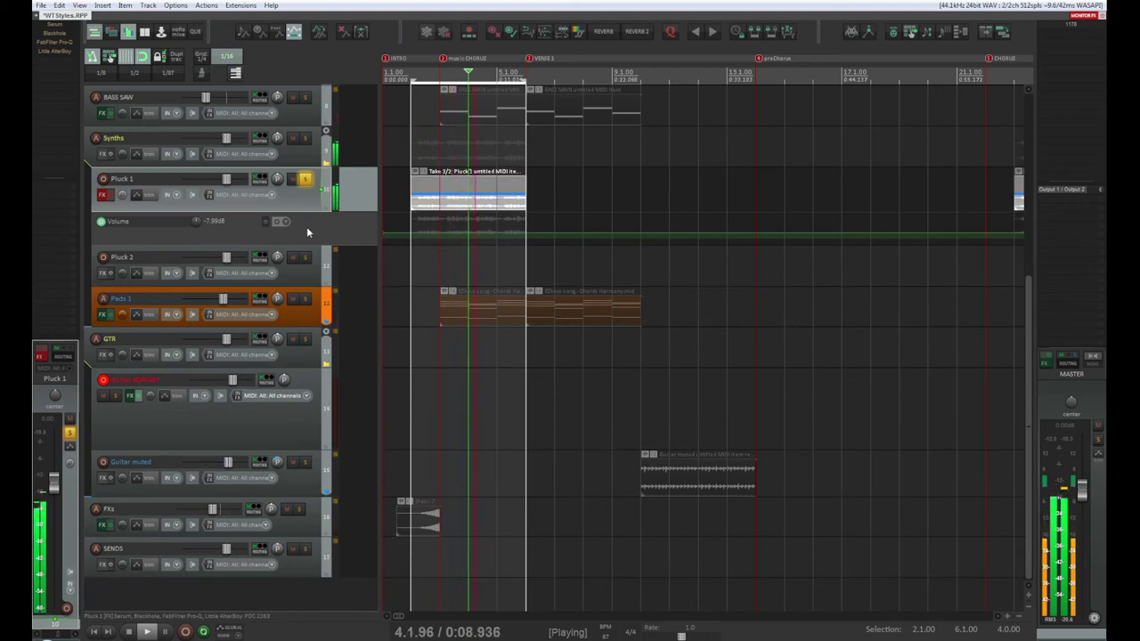
key("ctrl+z")
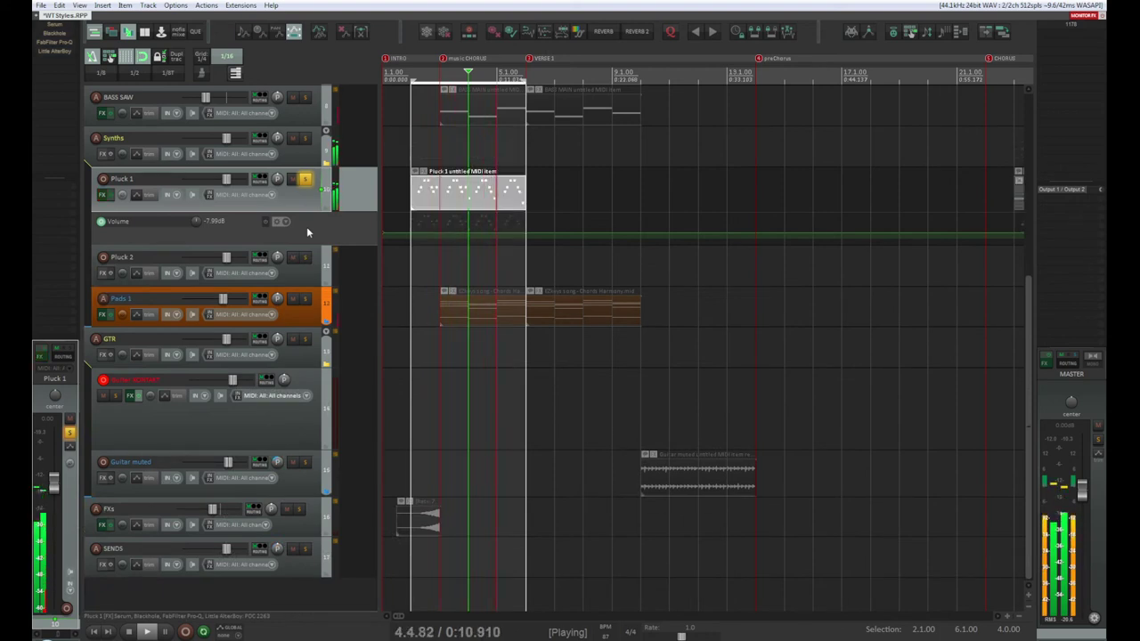
key("space")
key("space")
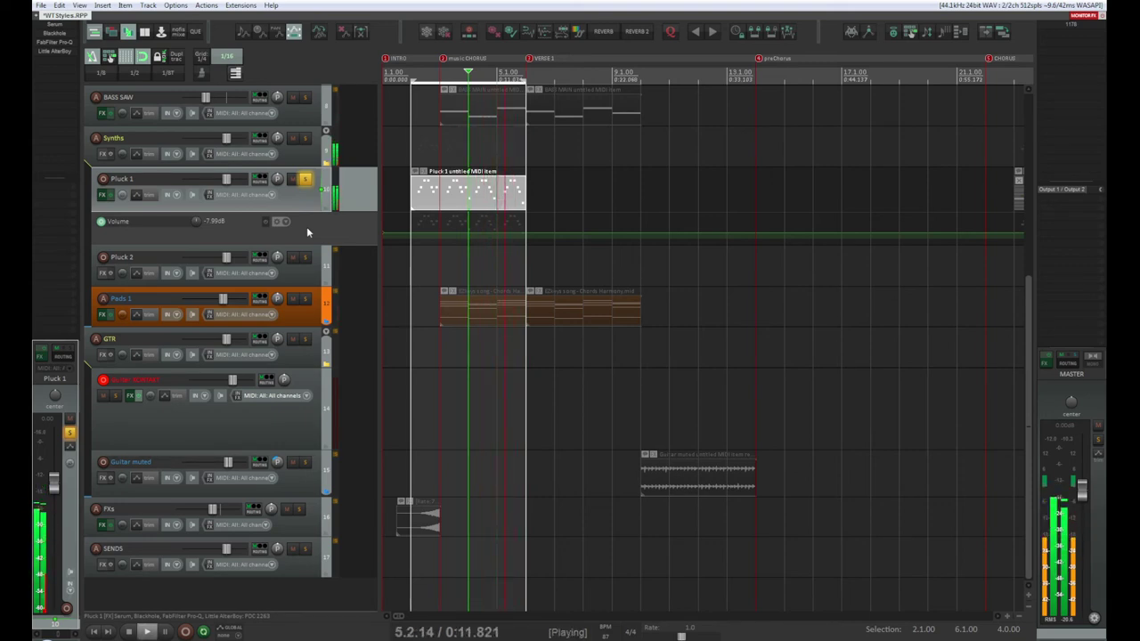
key("space")
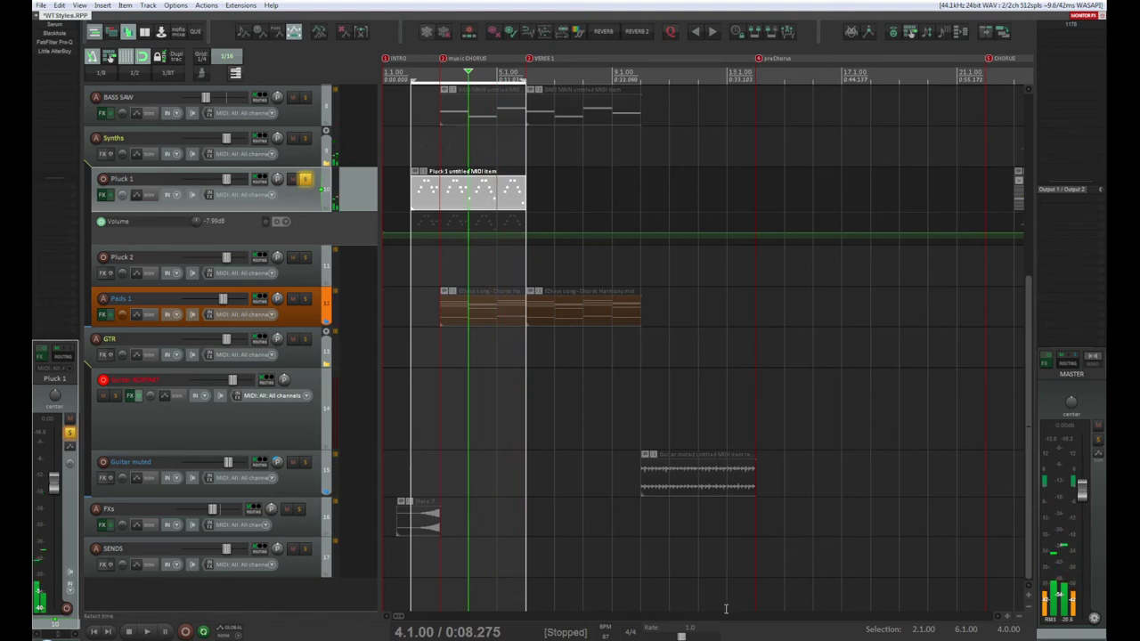
Remove the Little AlterBoy effect from Pluck 1 and listen to the track without it
scroll(667, 529, "down", 3)
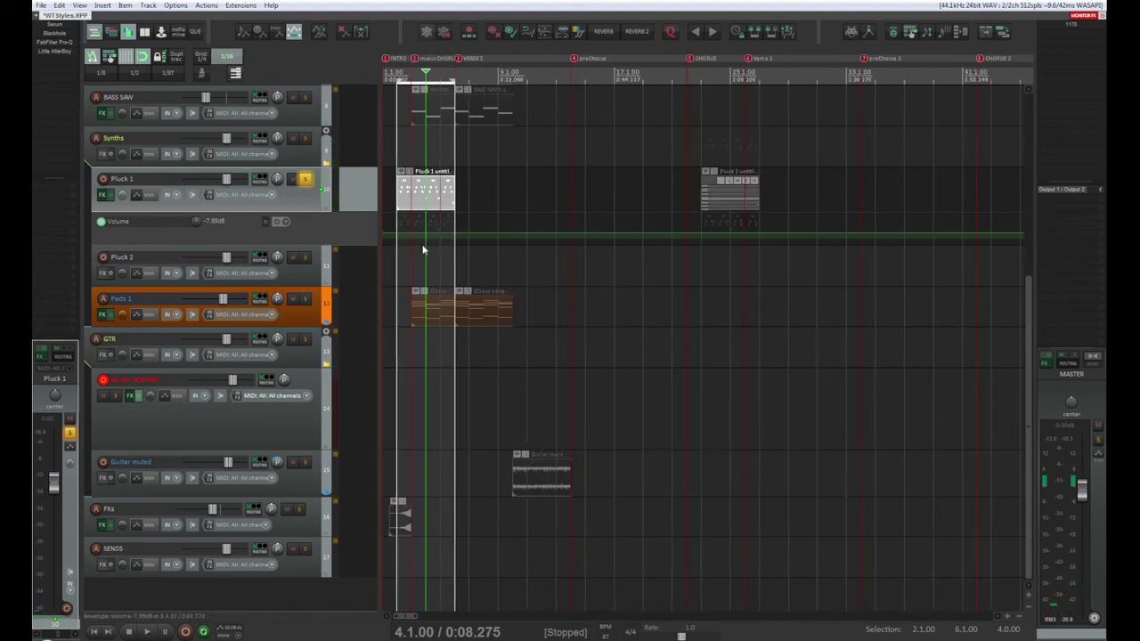
scroll(400, 255, "up", 4)
scroll(516, 344, "up", 3)
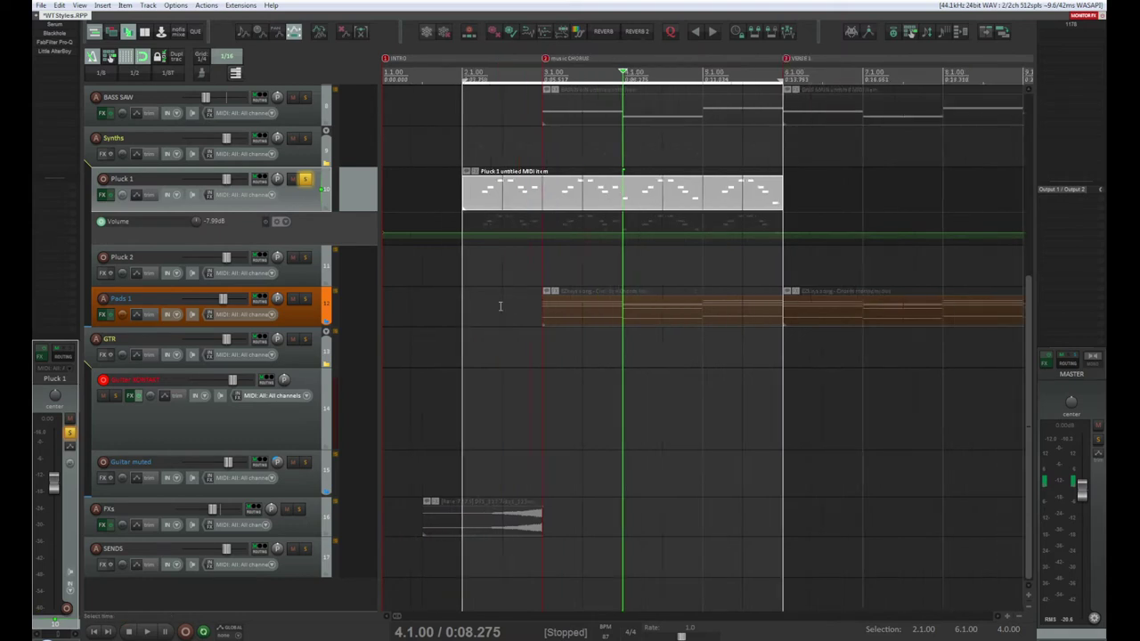
scroll(481, 345, "down", 2)
key("space")
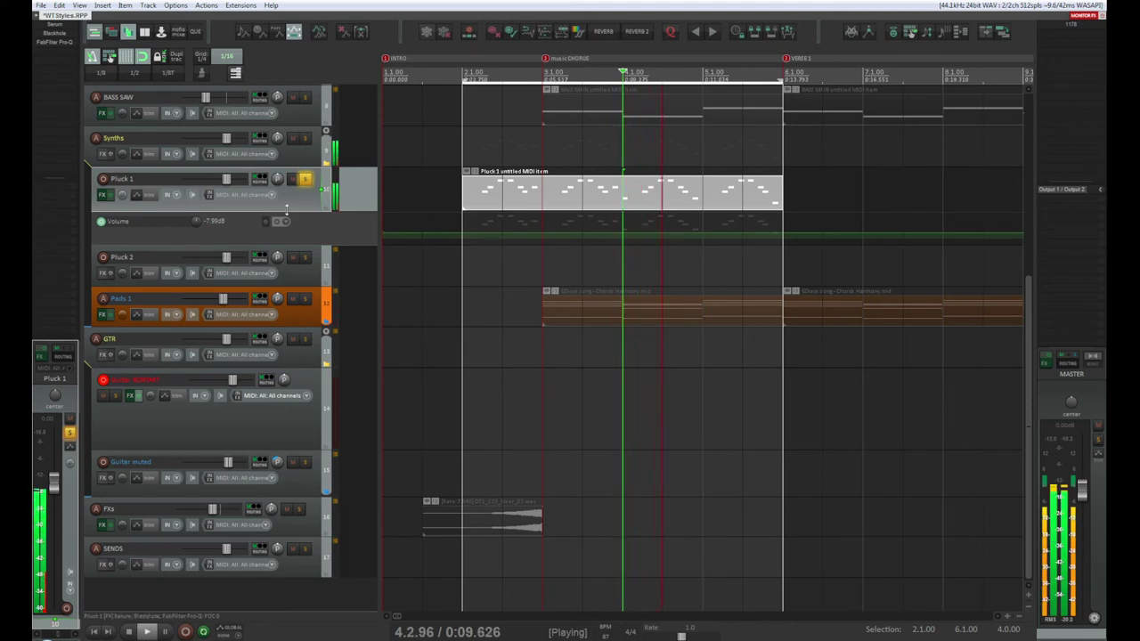
key("space")
Select the Pluck 1 MIDI item at 2.1.00 and render it with the remaining effects as a new take
left_click(527, 203)
left_click(584, 306)
left_click(584, 207)
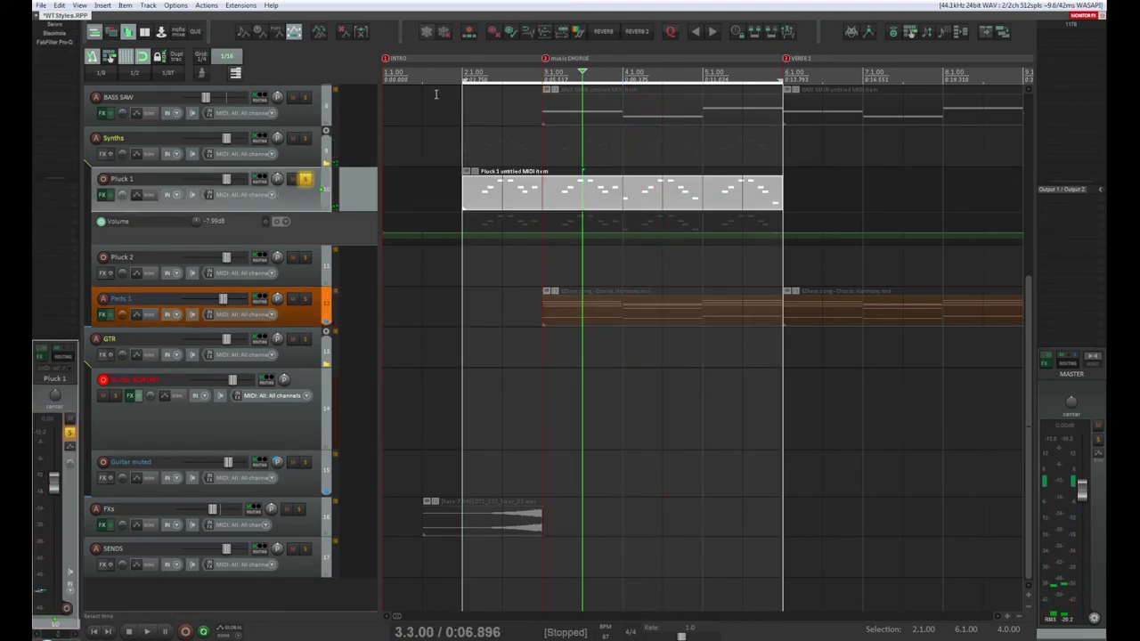
left_click(426, 36)
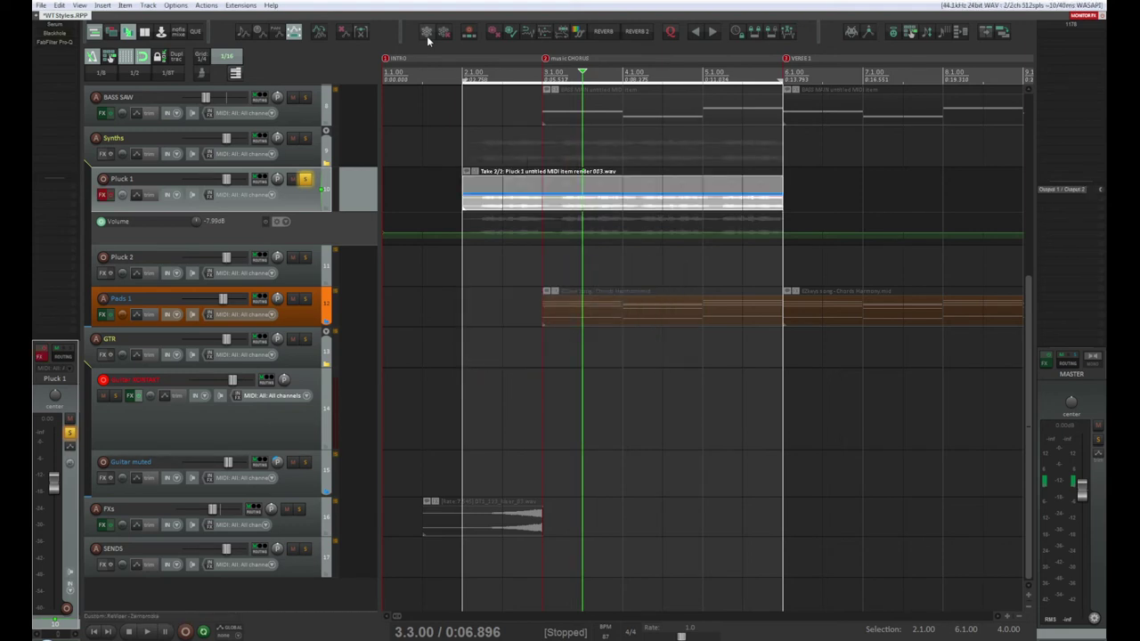
Separate the Pluck 1 item's rendered audio take onto its own track and enlarge that track
key("bracketleft")
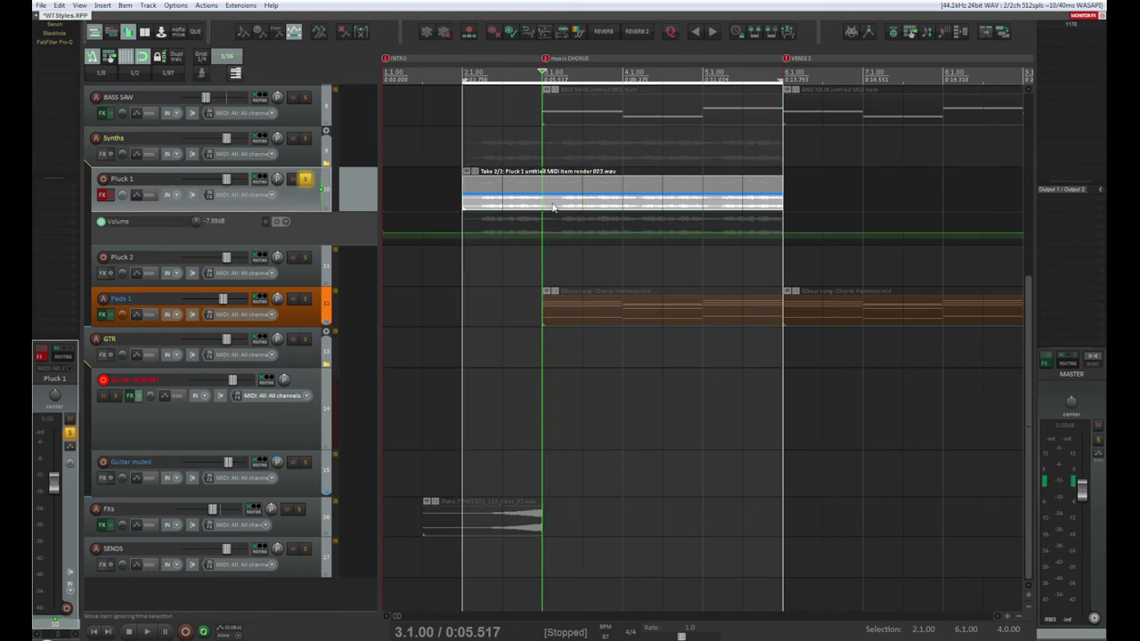
key("ctrl+alt+e")
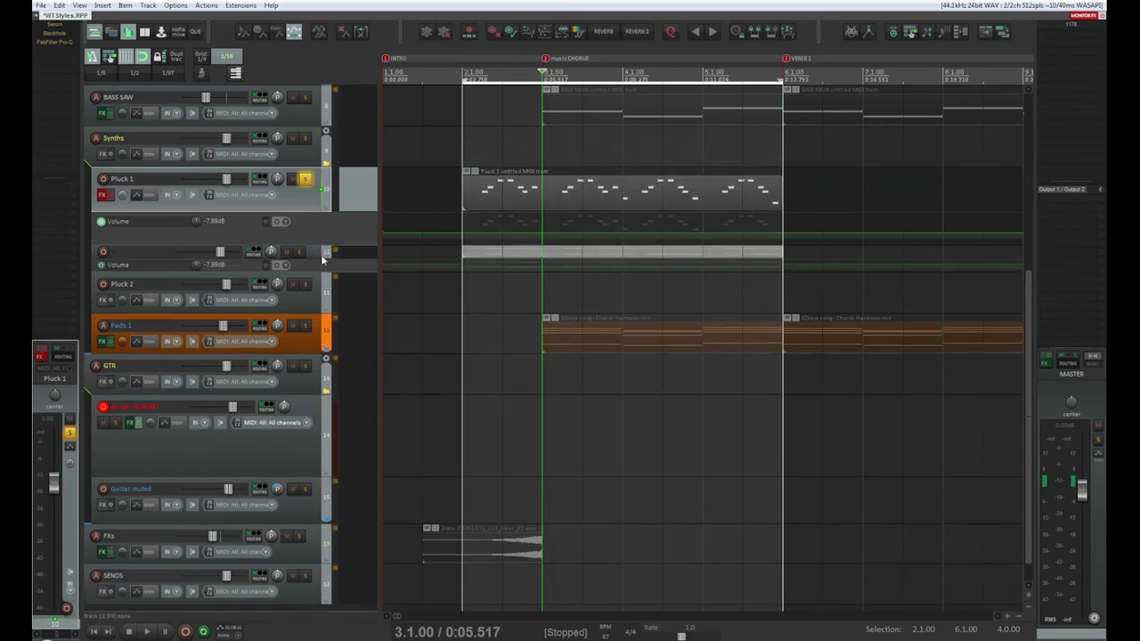
left_click_drag(312, 259, 325, 325)
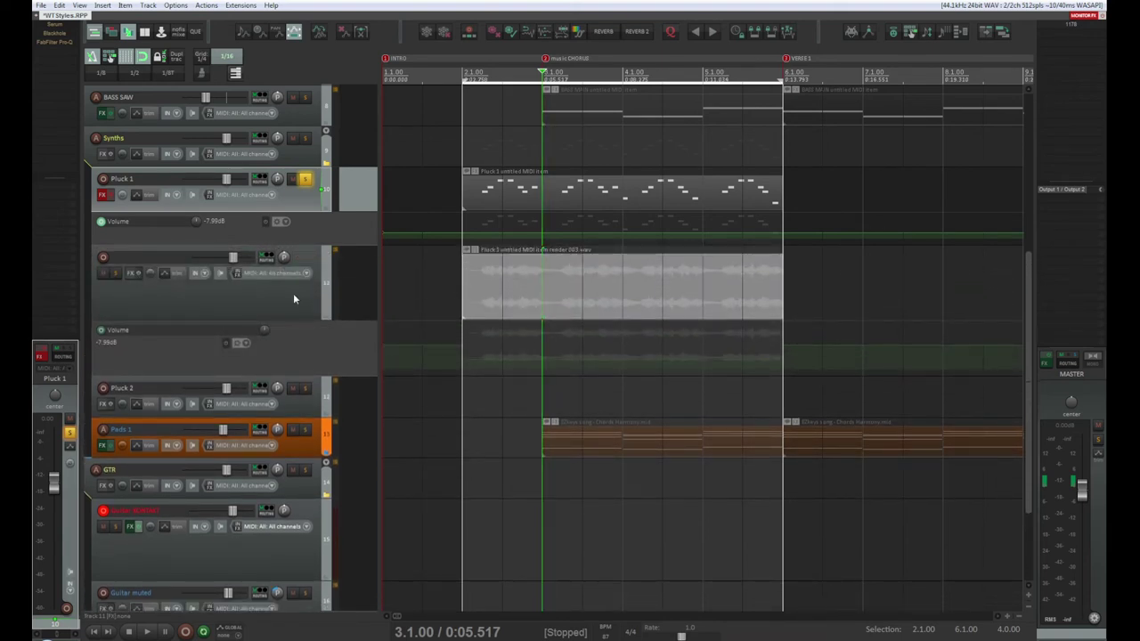
Solo the rendered audio track beneath Pluck 1 instead of Pluck 1 itself and play it
left_click(294, 298)
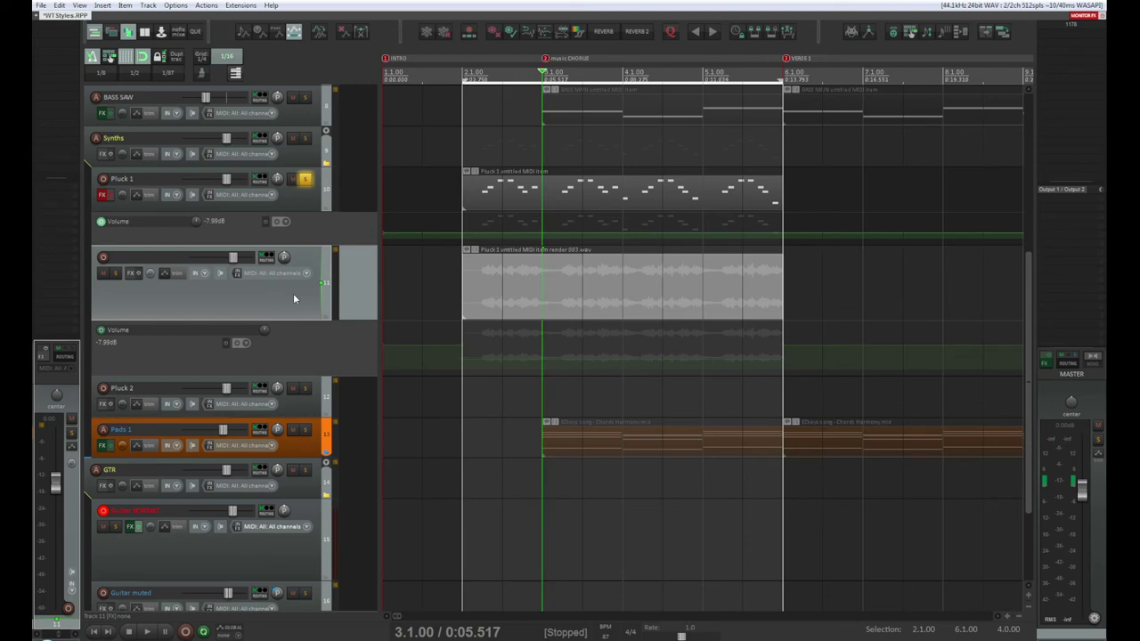
left_click(592, 270)
scroll(619, 276, "down", 5)
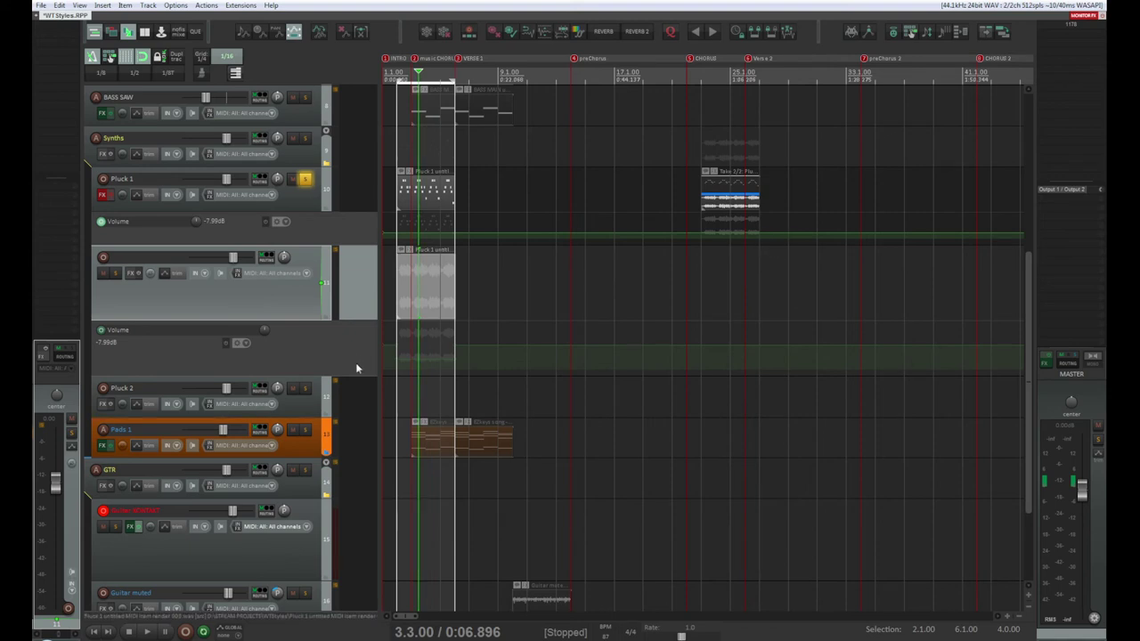
left_click(116, 273)
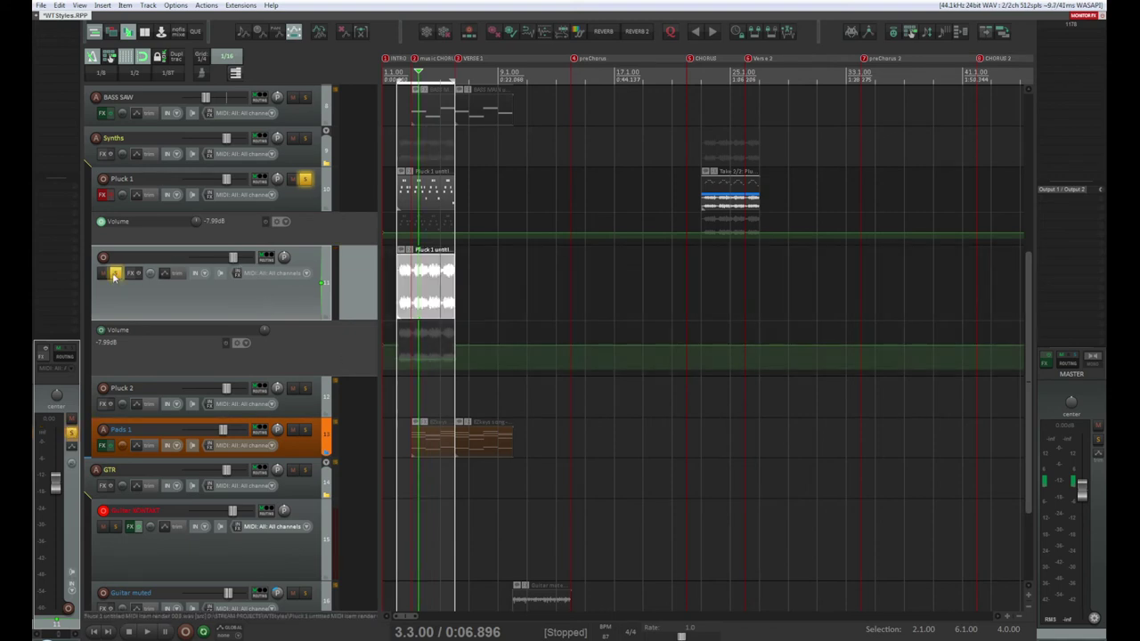
key("space")
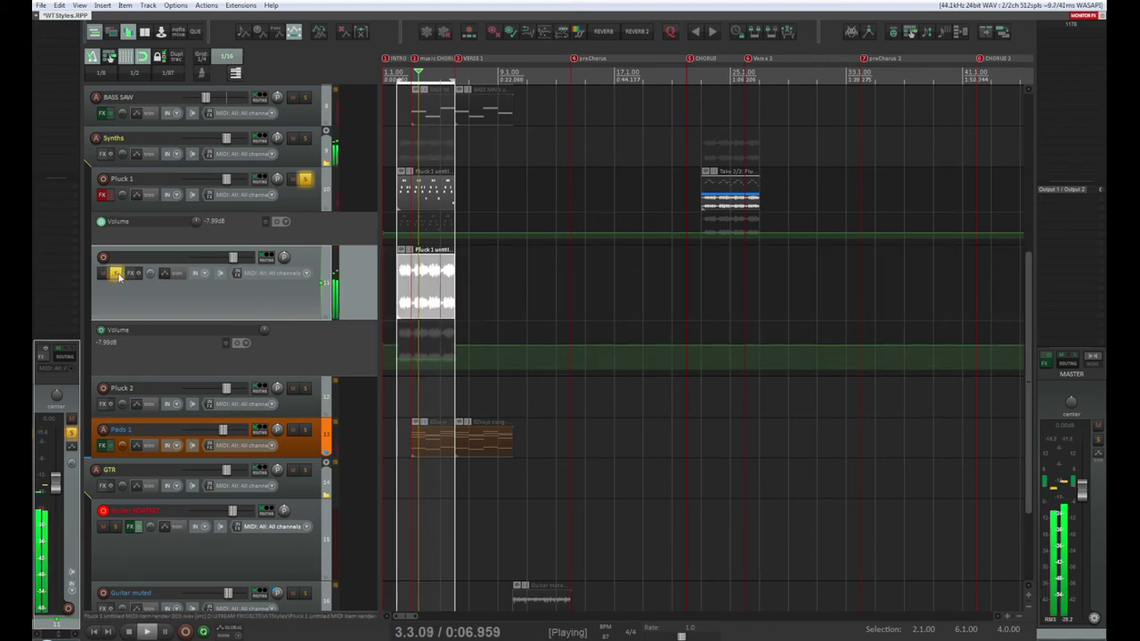
left_click(304, 181)
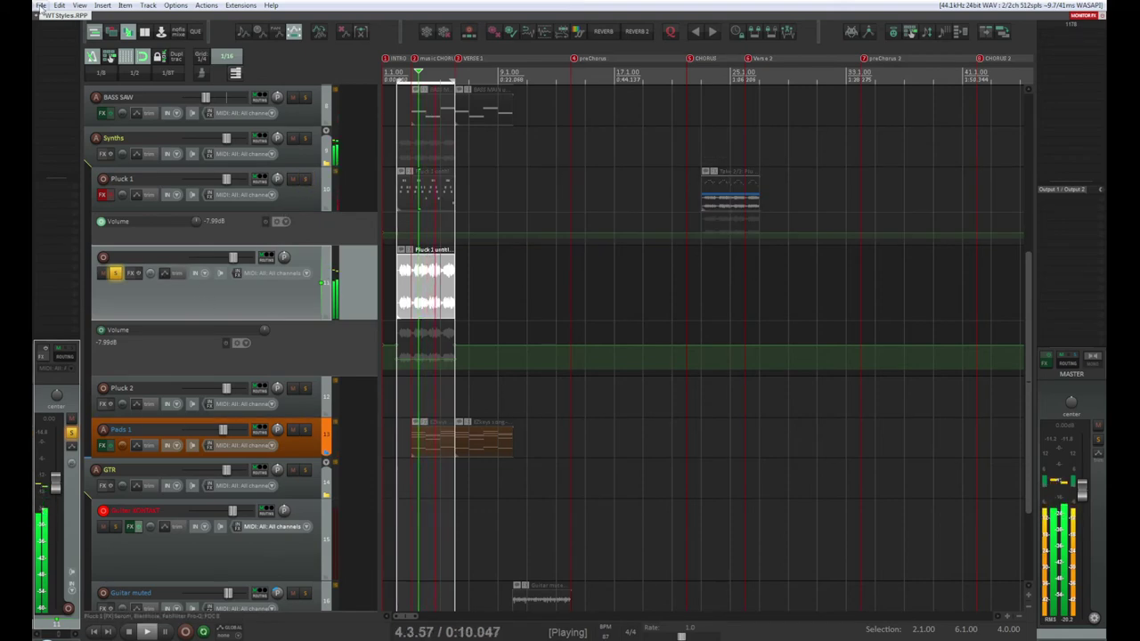
Add the Little AlterBoy effect to the rendered audio track and move its window near the centre of the arrangement
key("f")
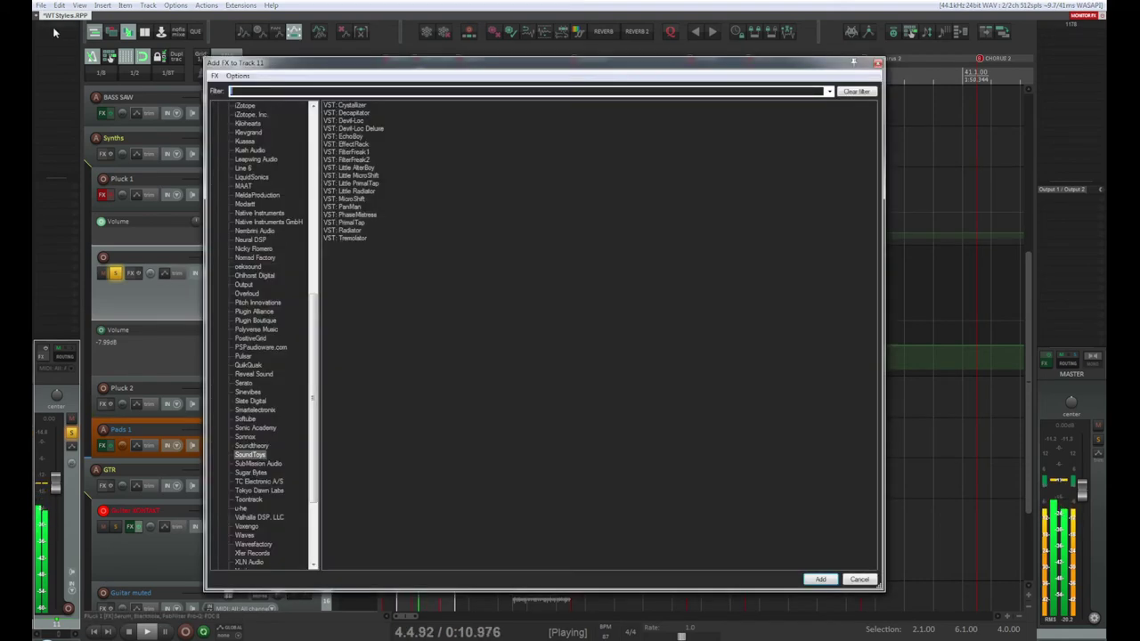
double_click(365, 168)
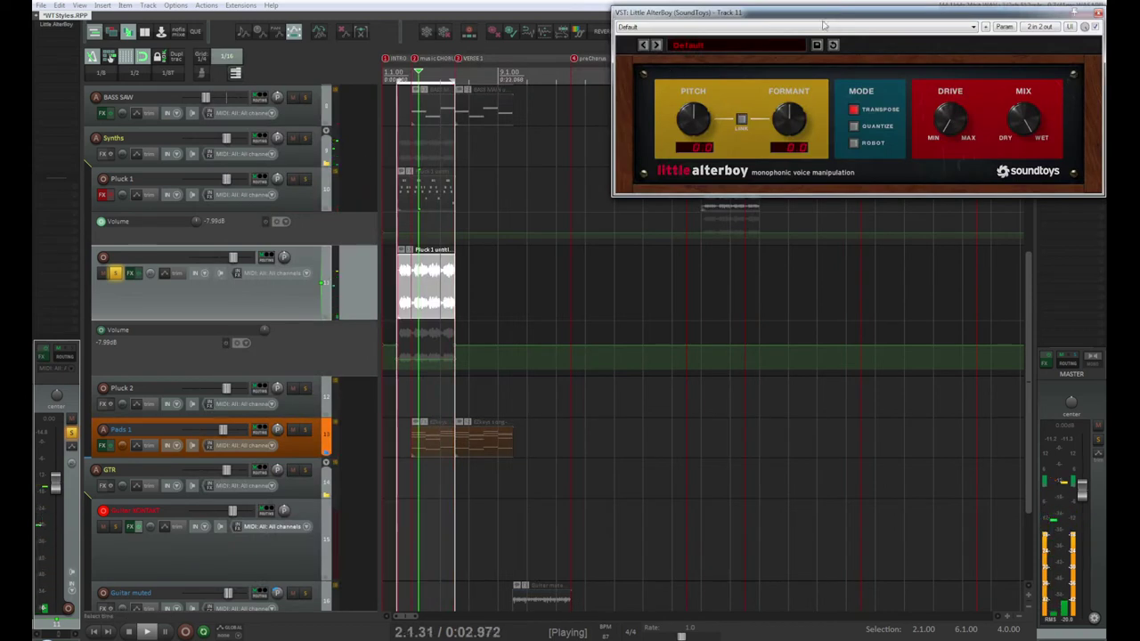
left_click_drag(772, 20, 537, 227)
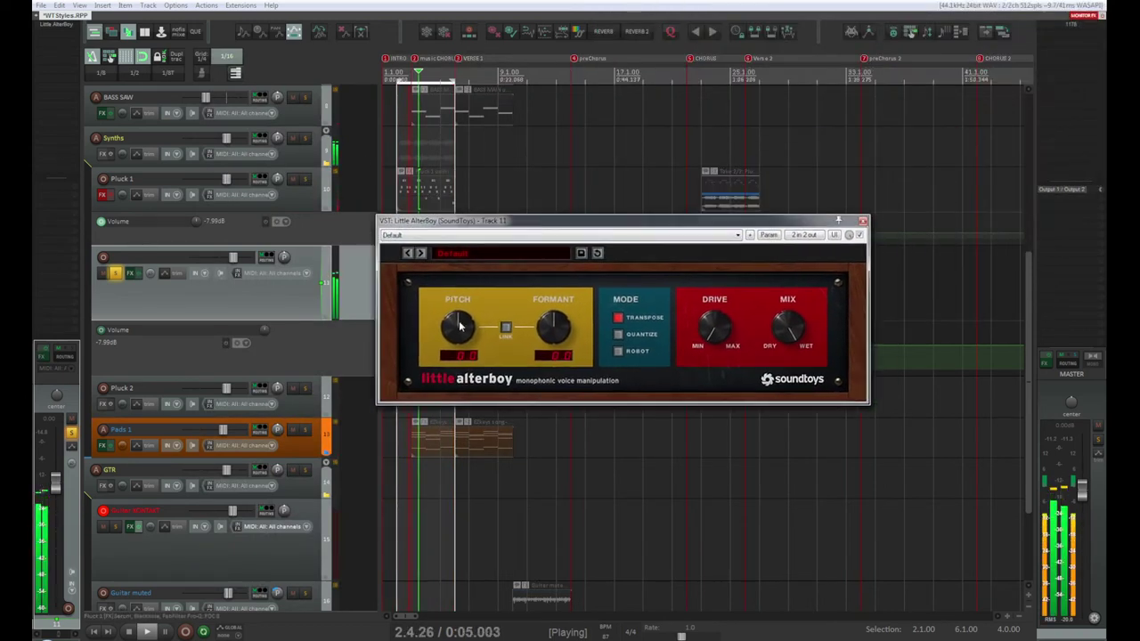
Try Little AlterBoy formant shifts of 9.4 and 5.0 on the soloed audio track
mouse_move(554, 317)
left_mouse_down()
mouse_move(567, 366)
mouse_move(540, 265)
mouse_move(552, 325)
left_mouse_up()
left_click_drag(549, 211, 559, 368)
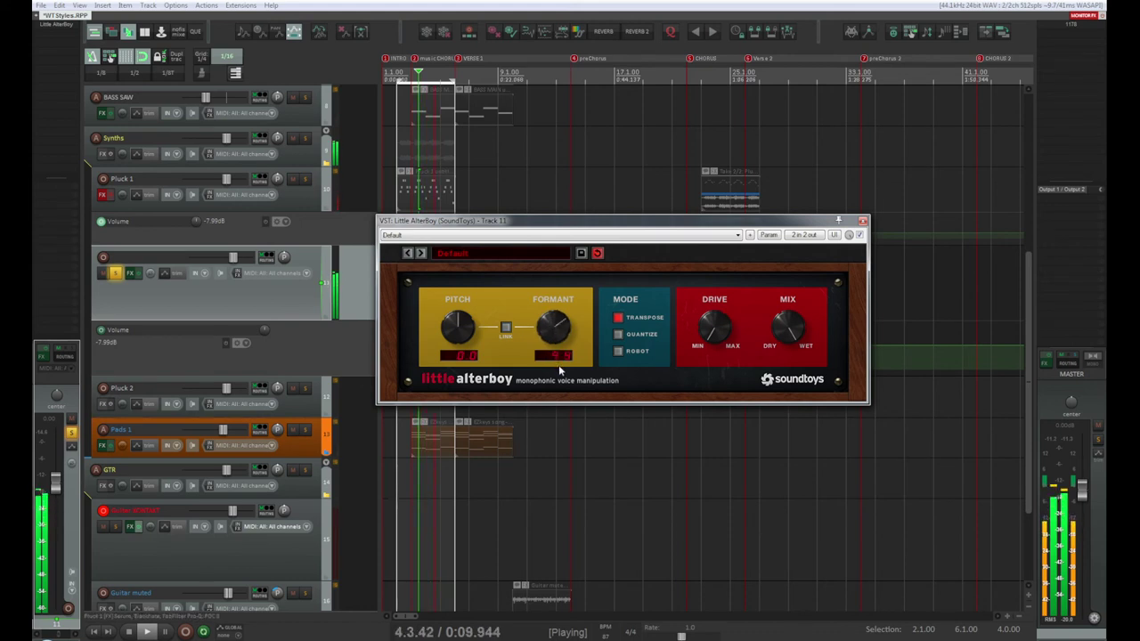
left_click_drag(555, 360, 553, 333)
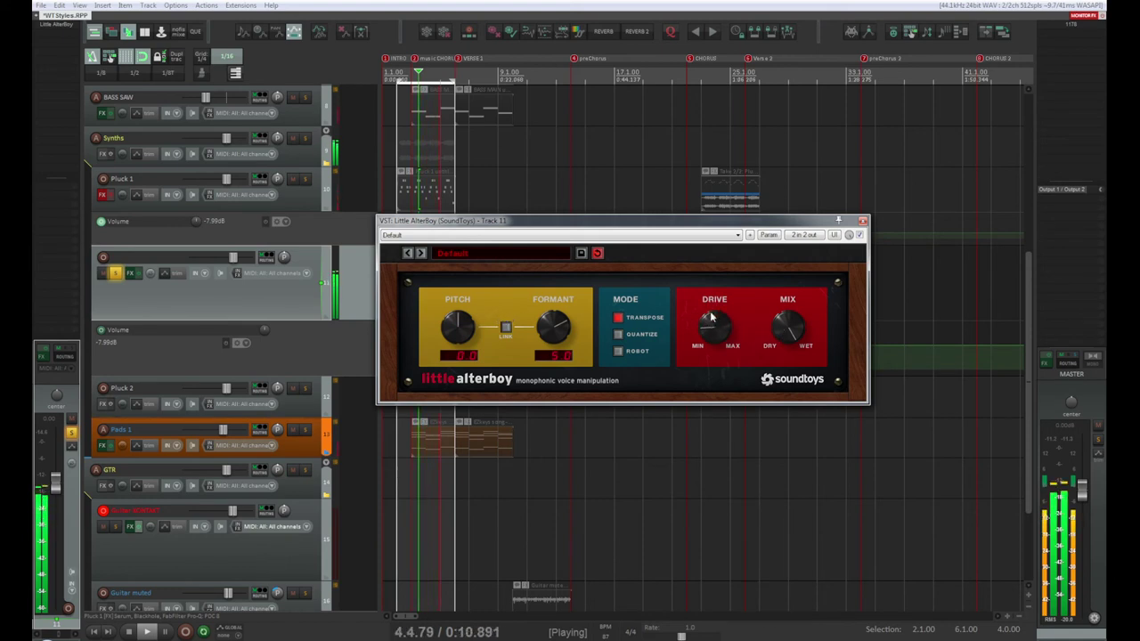
Try Little AlterBoy's Quantize mode with formant 0.0 and pitch shifts of -3.0 and -5.0 at different mix levels
left_click(617, 335)
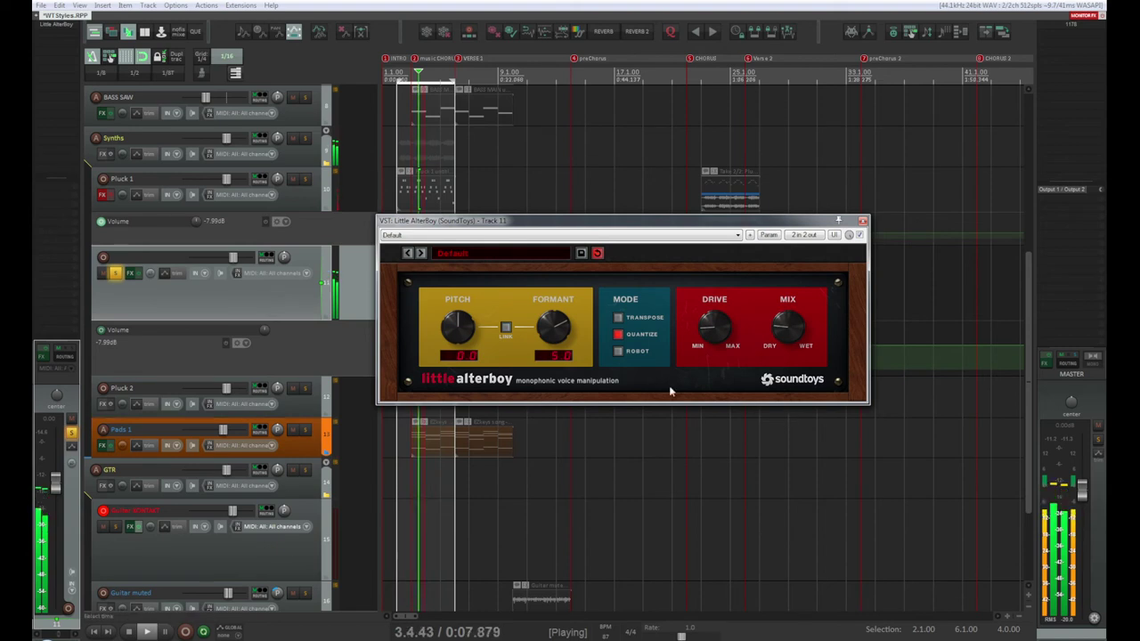
left_click_drag(457, 322, 457, 329)
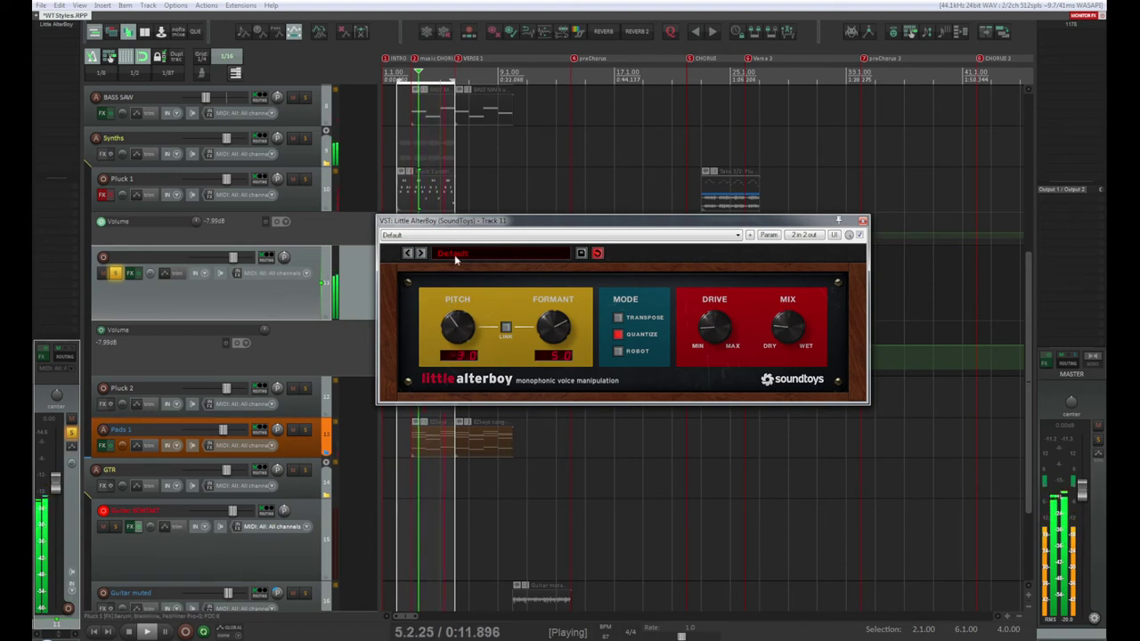
left_click_drag(788, 327, 796, 255)
left_click_drag(551, 328, 559, 365)
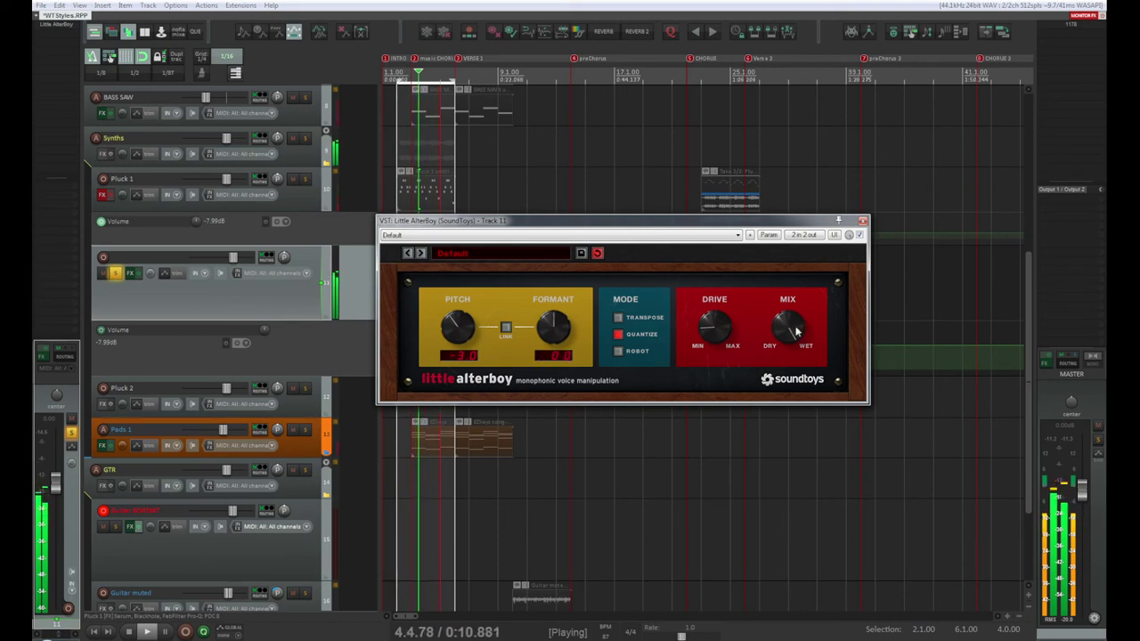
left_click_drag(458, 330, 461, 352)
left_click_drag(798, 333, 792, 412)
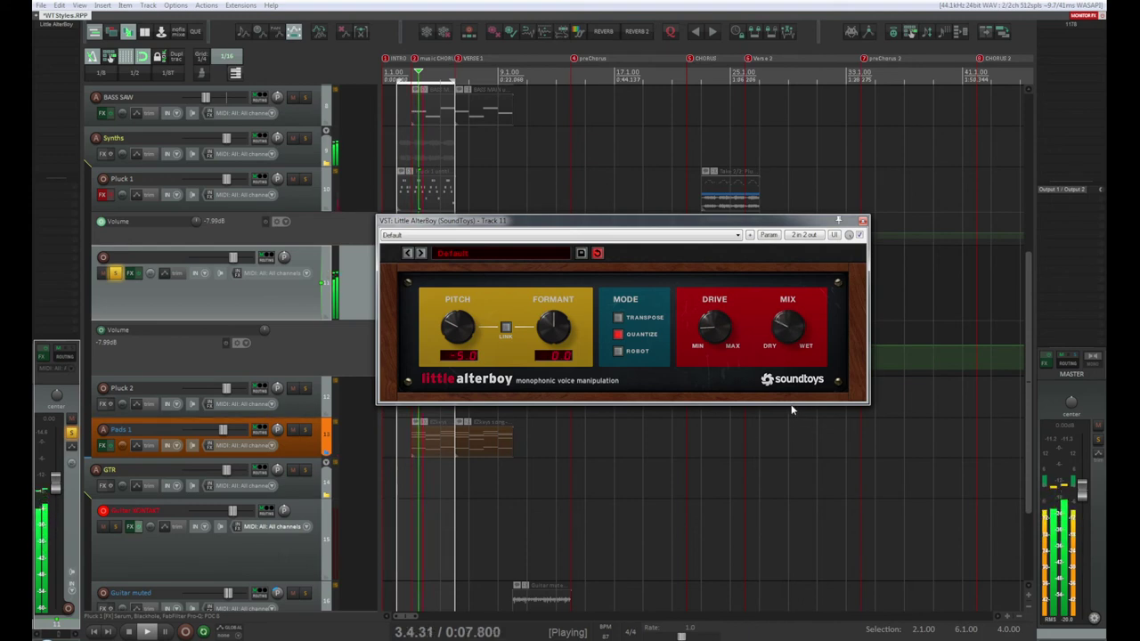
Try a pitch shift of 5.0 with drive at minimum while varying Little AlterBoy's dry/wet mix
left_click_drag(456, 331, 449, 277)
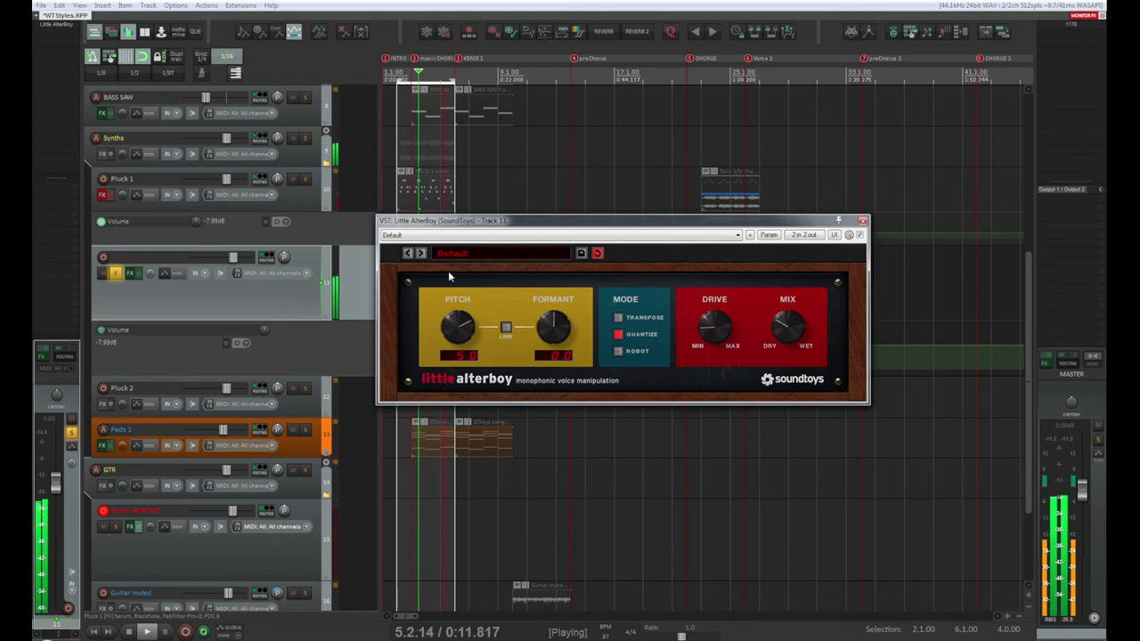
left_click_drag(795, 320, 784, 284)
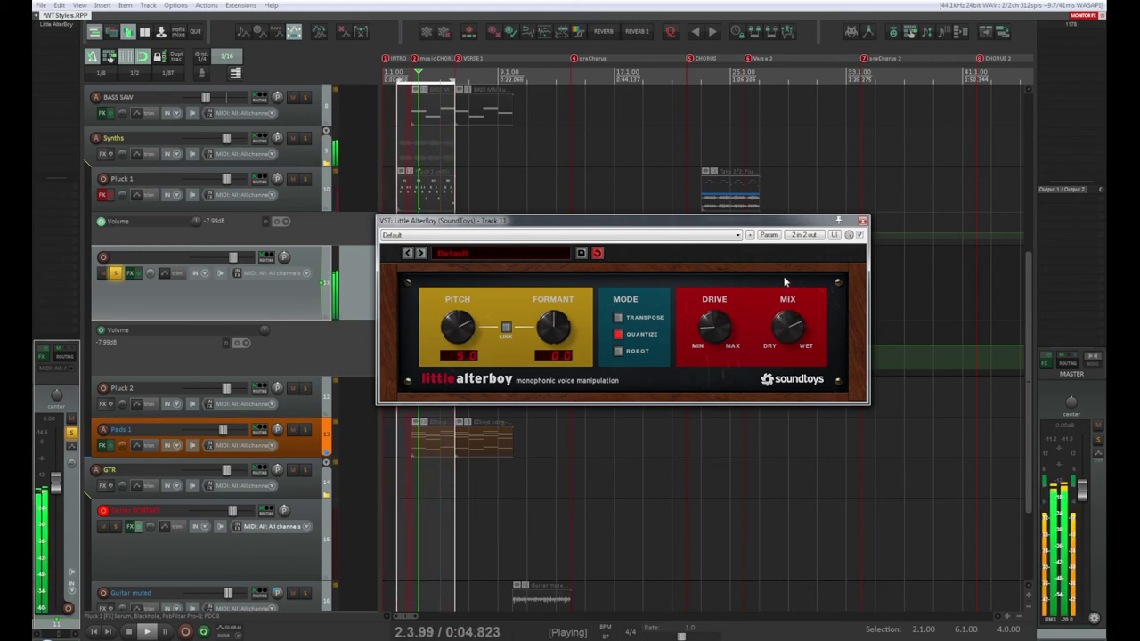
left_click_drag(785, 281, 785, 332)
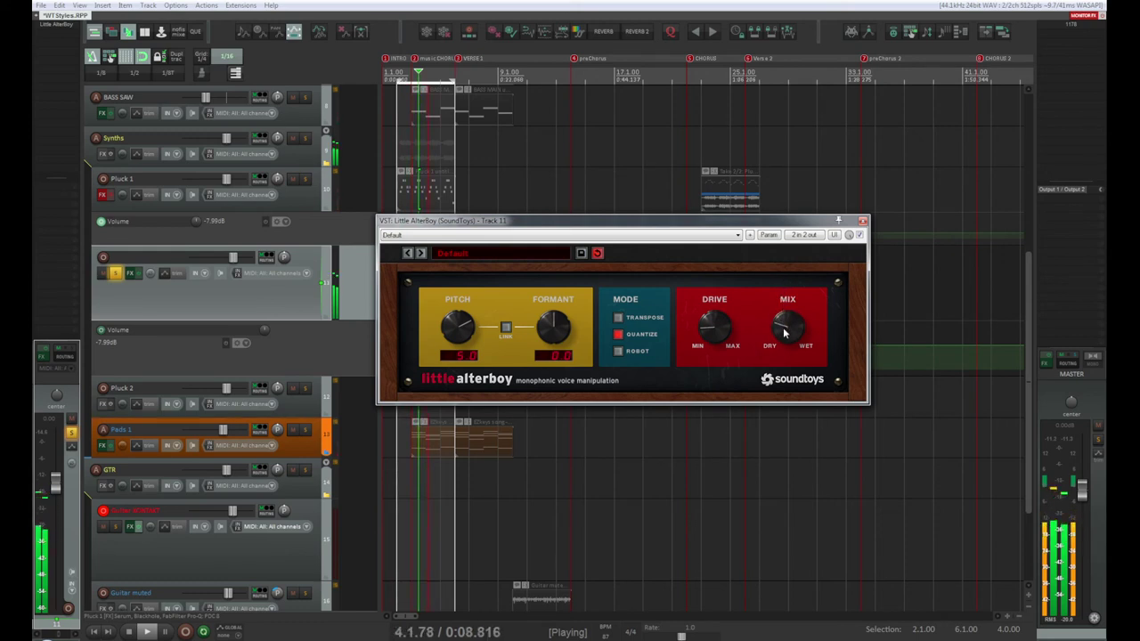
left_click_drag(706, 339, 715, 359)
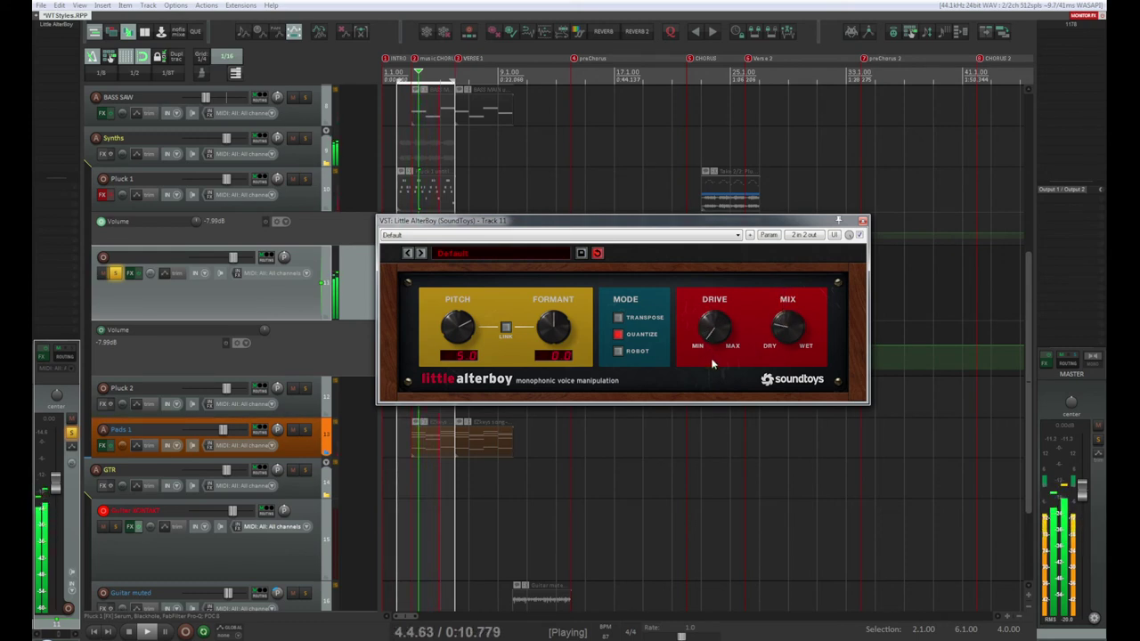
left_click_drag(789, 328, 790, 368)
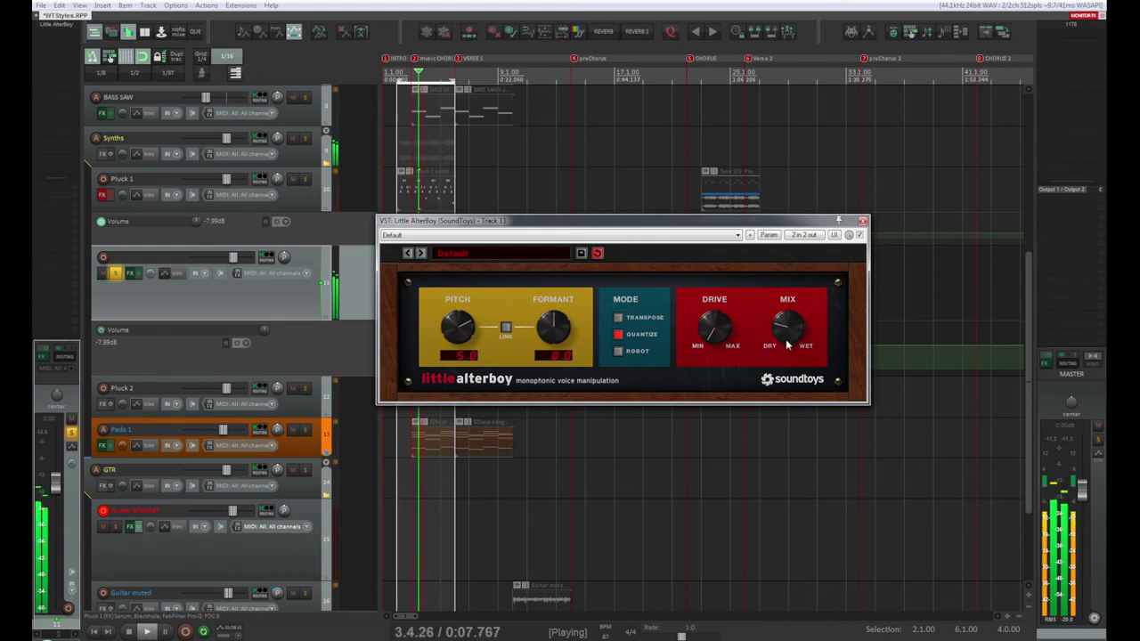
Set Little AlterBoy's pitch to 7.0, settle on Transpose mode after trying Robot, and turn the mix down toward dry
left_click_drag(455, 337, 453, 325)
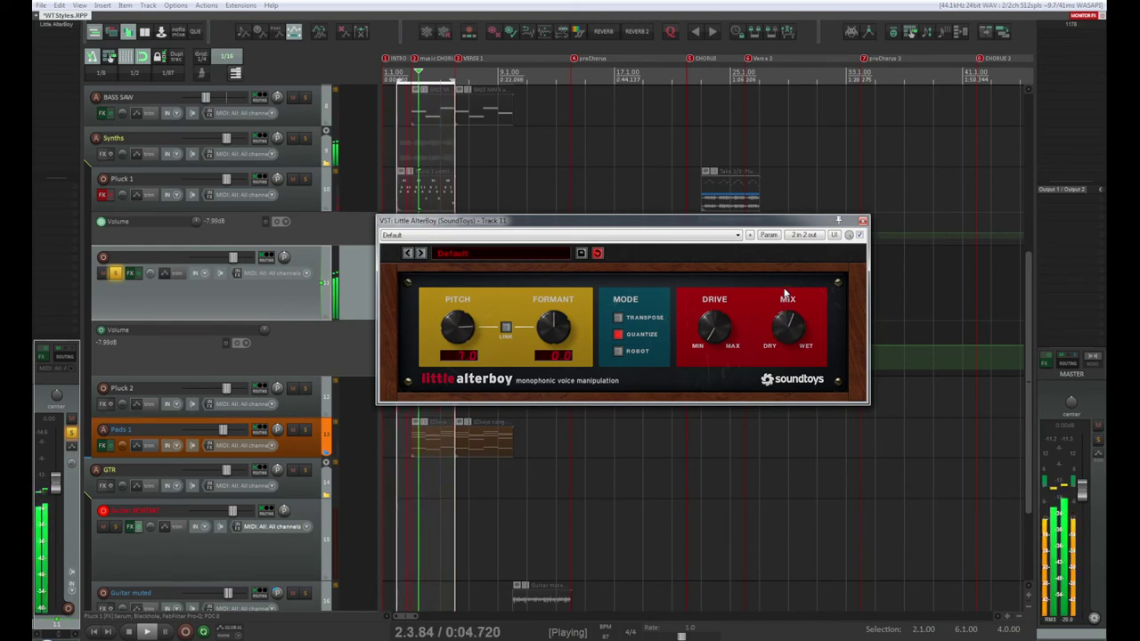
left_click(619, 317)
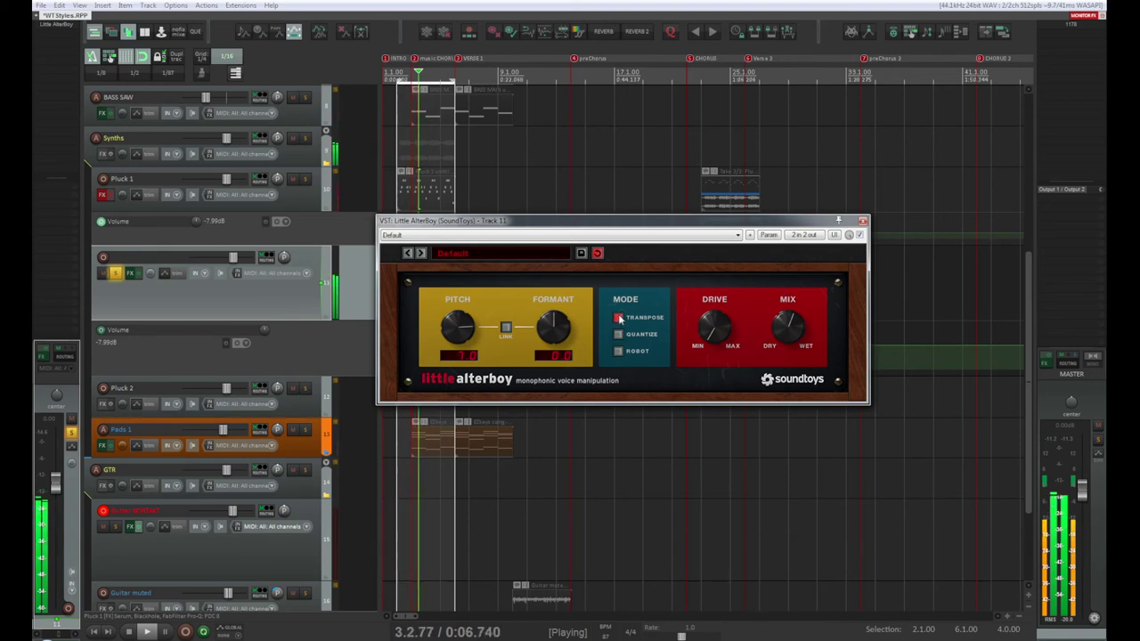
left_click(619, 352)
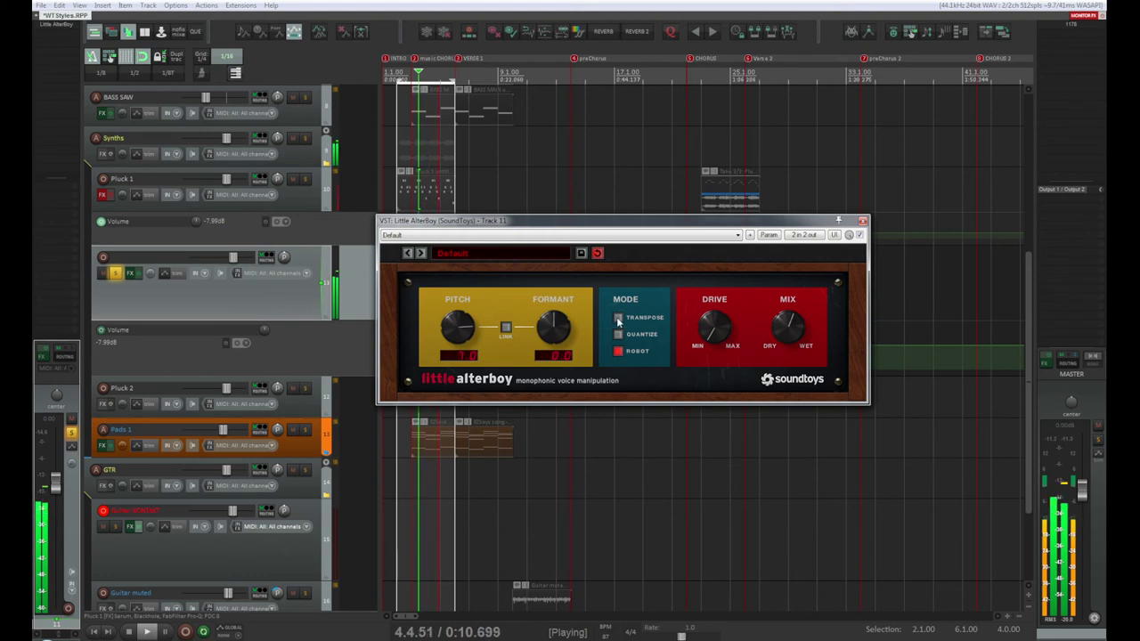
left_click(617, 318)
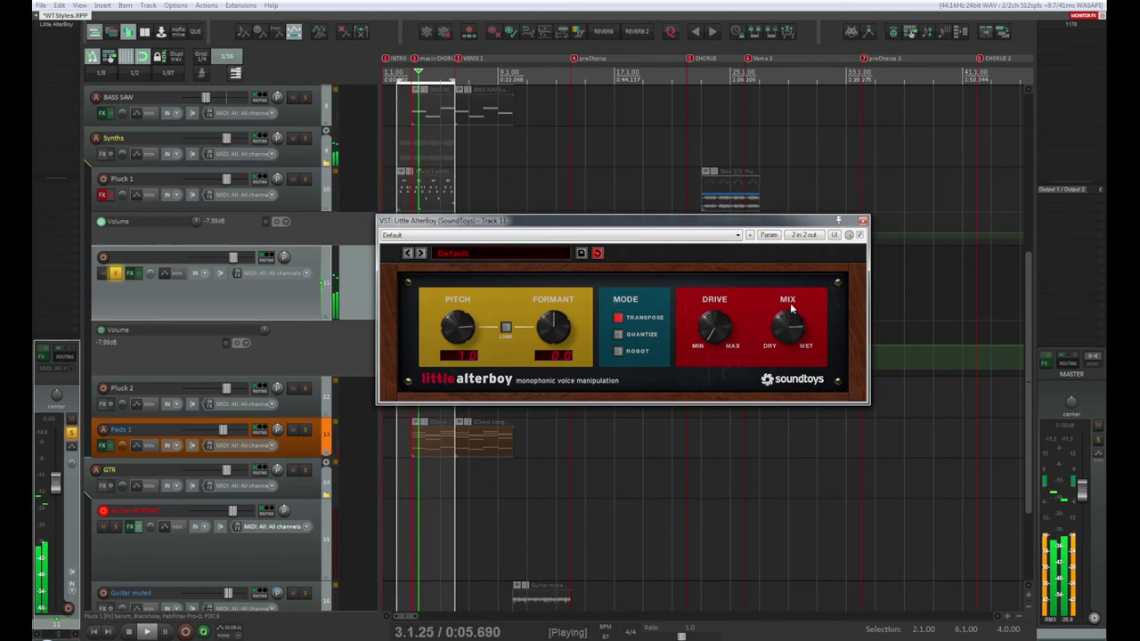
left_click_drag(790, 304, 773, 370)
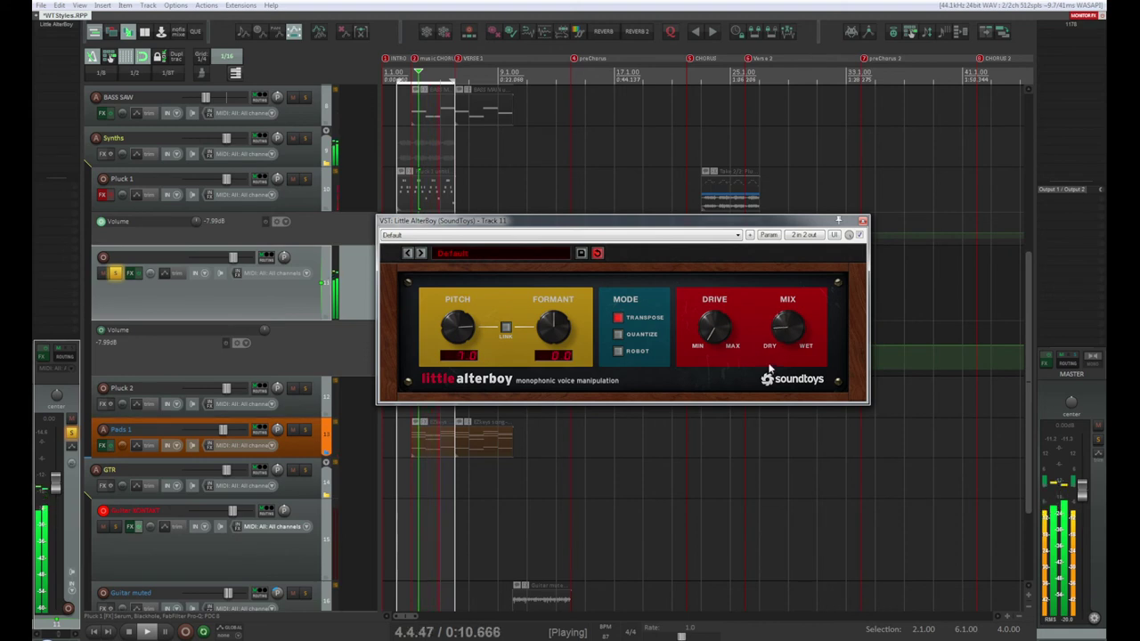
left_click_drag(768, 378, 771, 367)
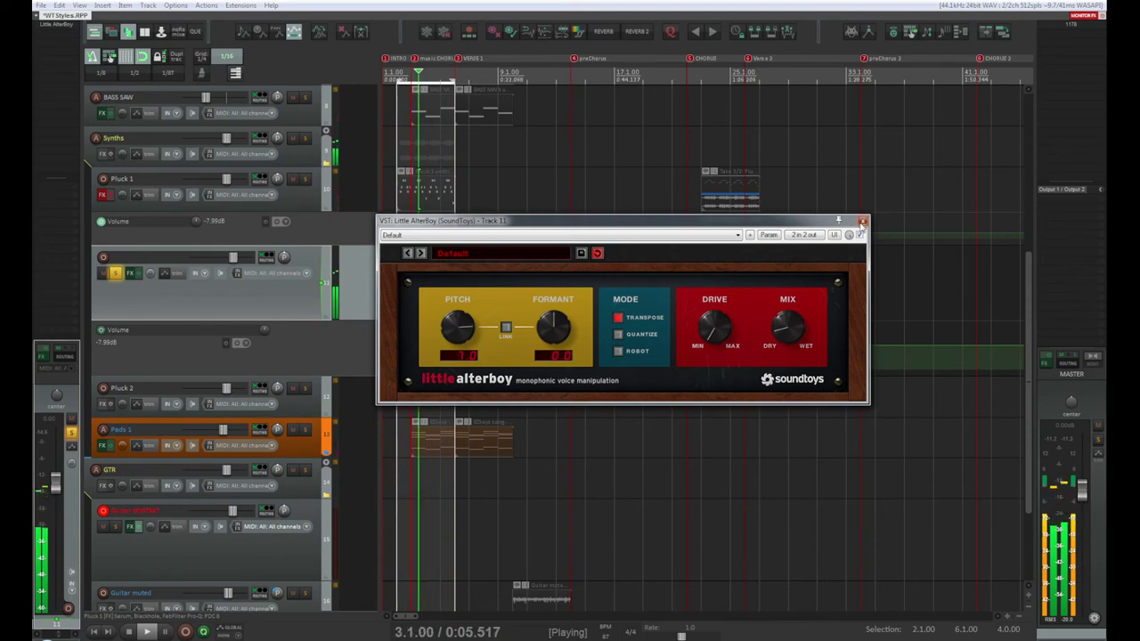
Close Little AlterBoy, unsolo the rendered audio track, and listen to it in the full mix
left_click(862, 220)
left_click(115, 272)
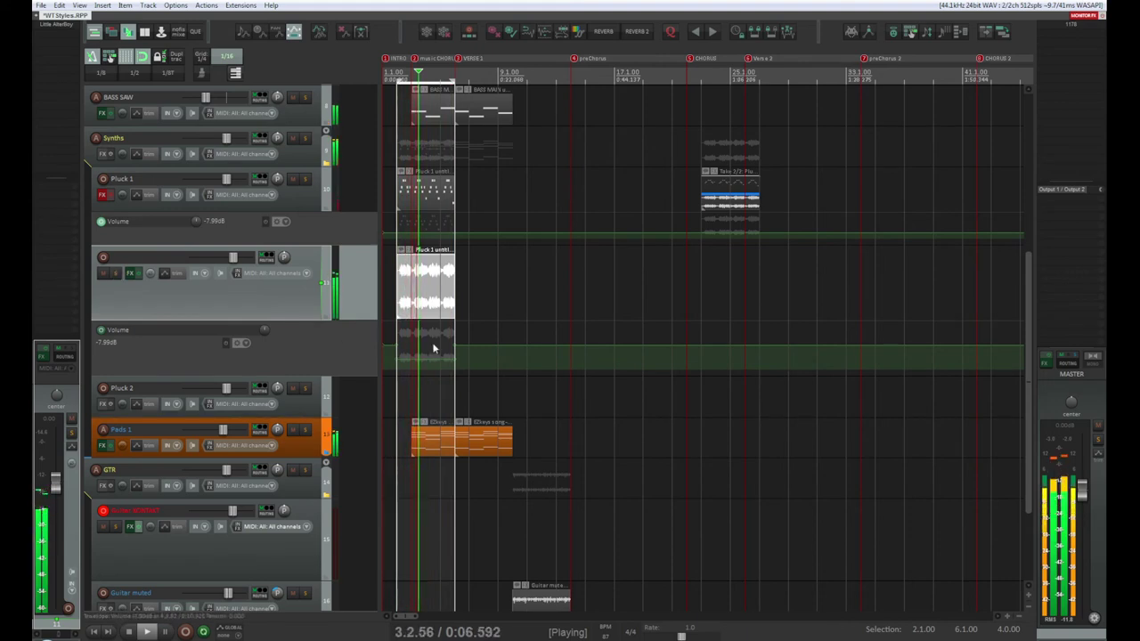
key("space")
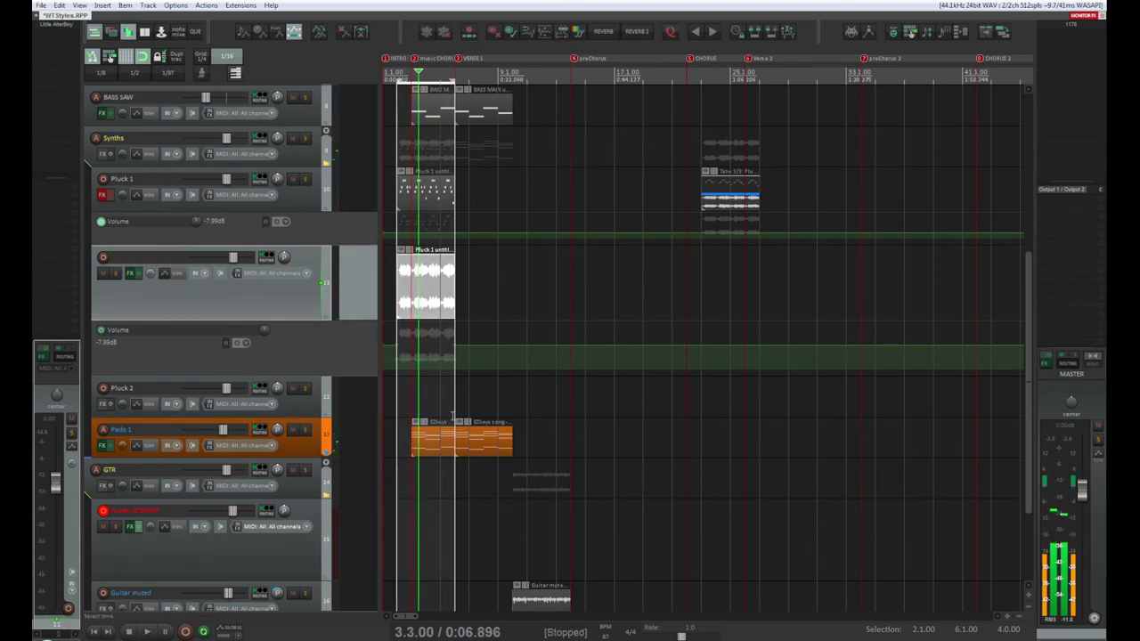
Open the BEATS track's music chorus item, from 3.1.00 to 6.1.00, in the MIDI editor to examine its drum pattern
scroll(440, 424, "up", 5)
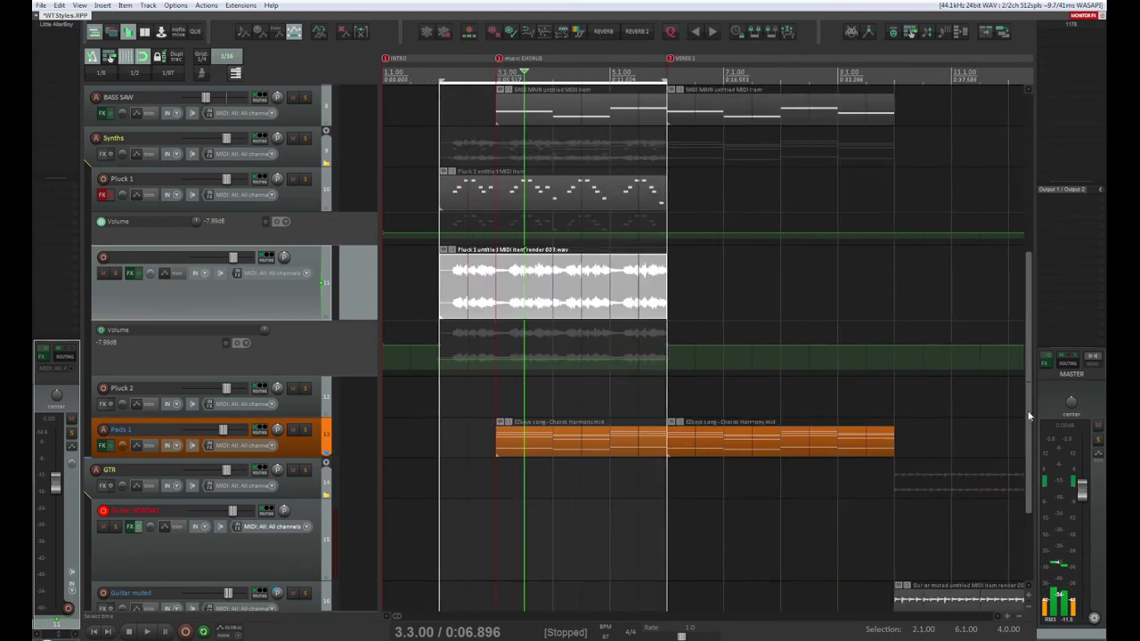
left_click_drag(1029, 420, 1021, 244)
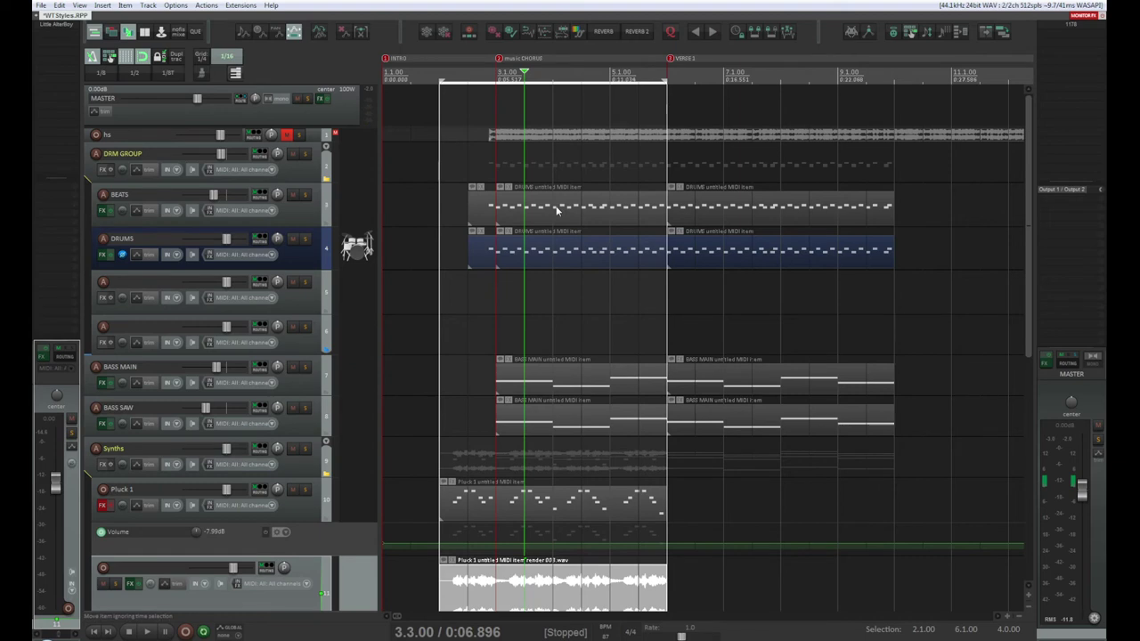
left_click(744, 213)
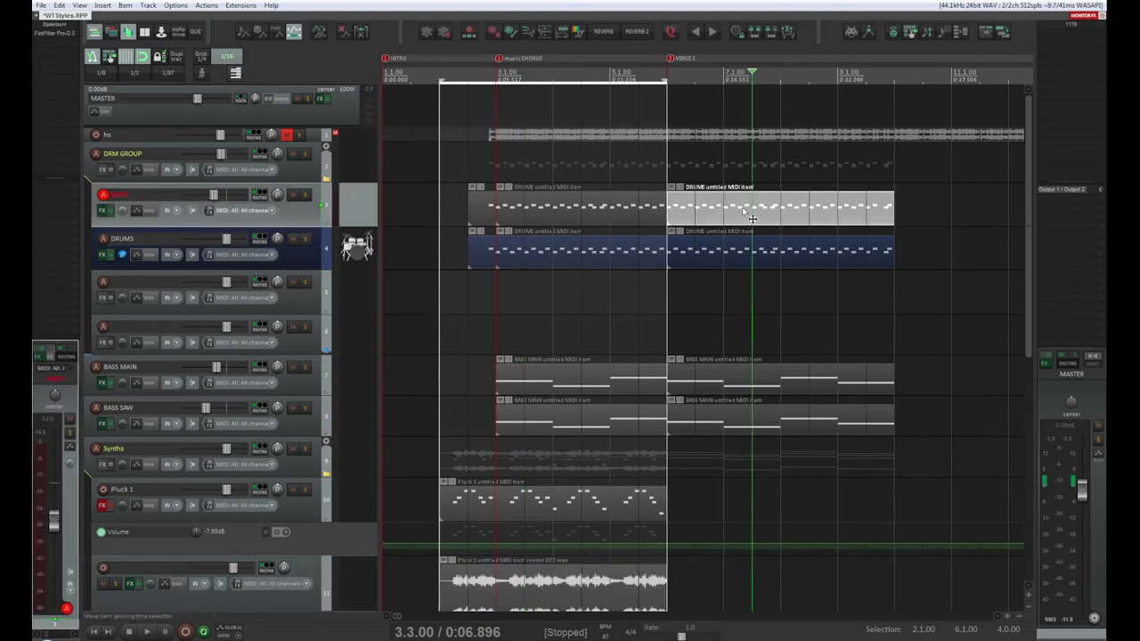
left_click(566, 207)
left_click(721, 211)
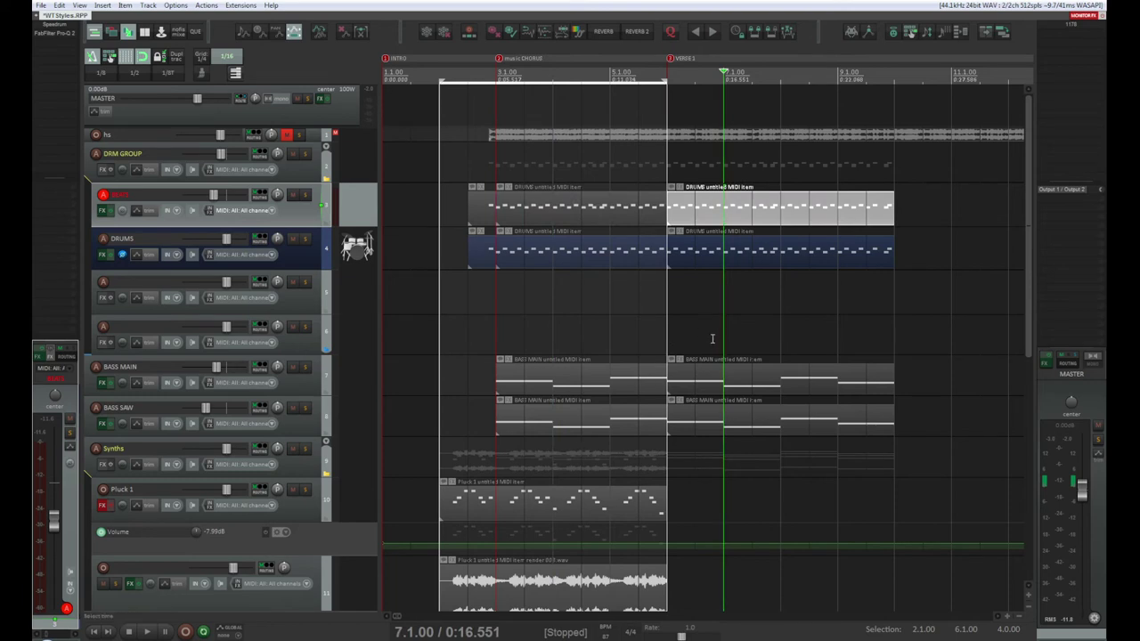
left_click(604, 215)
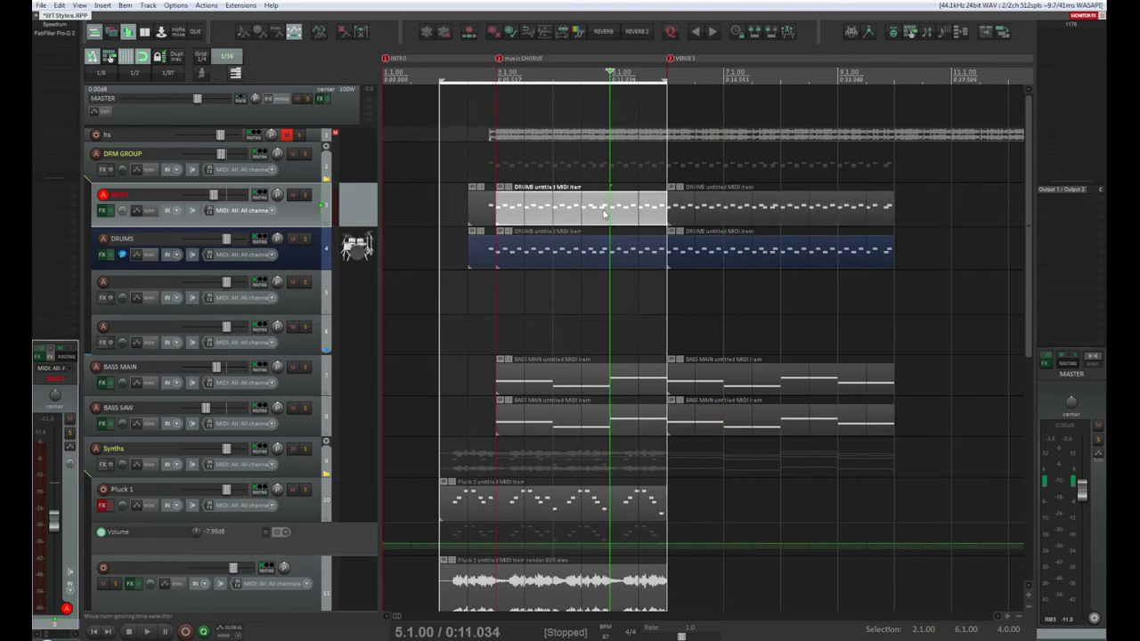
double_click(604, 215)
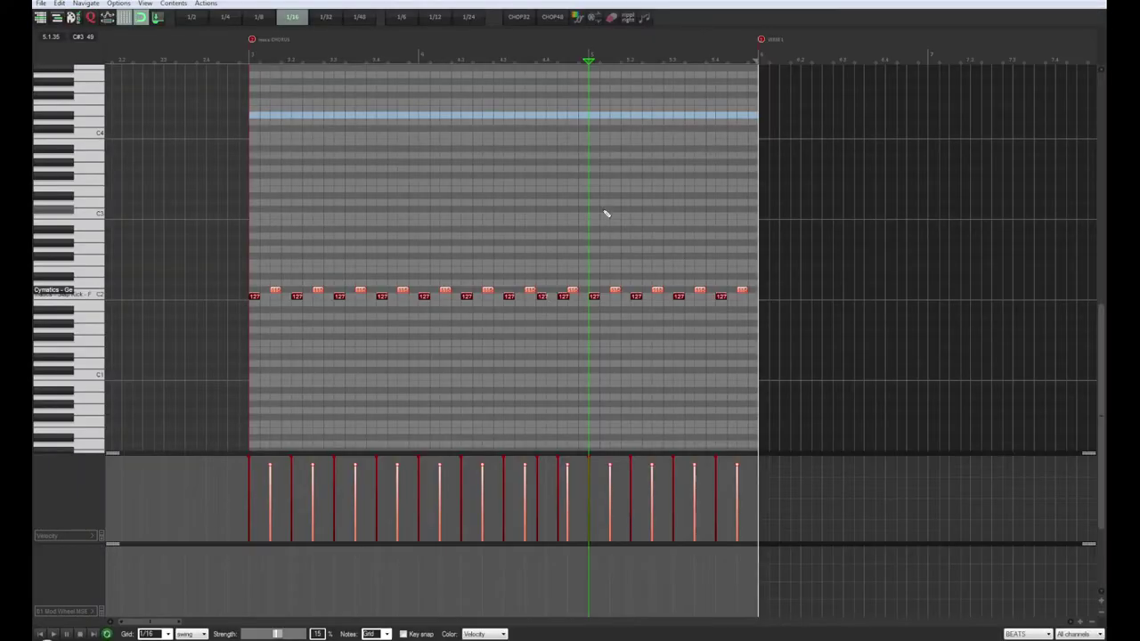
key("Escape")
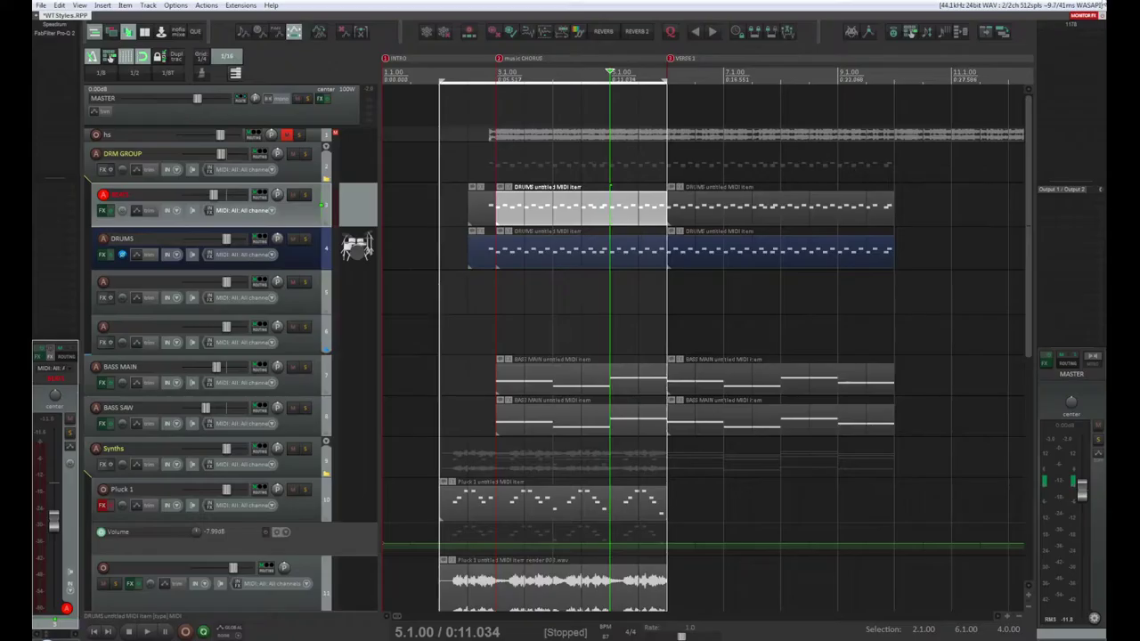
double_click(562, 210)
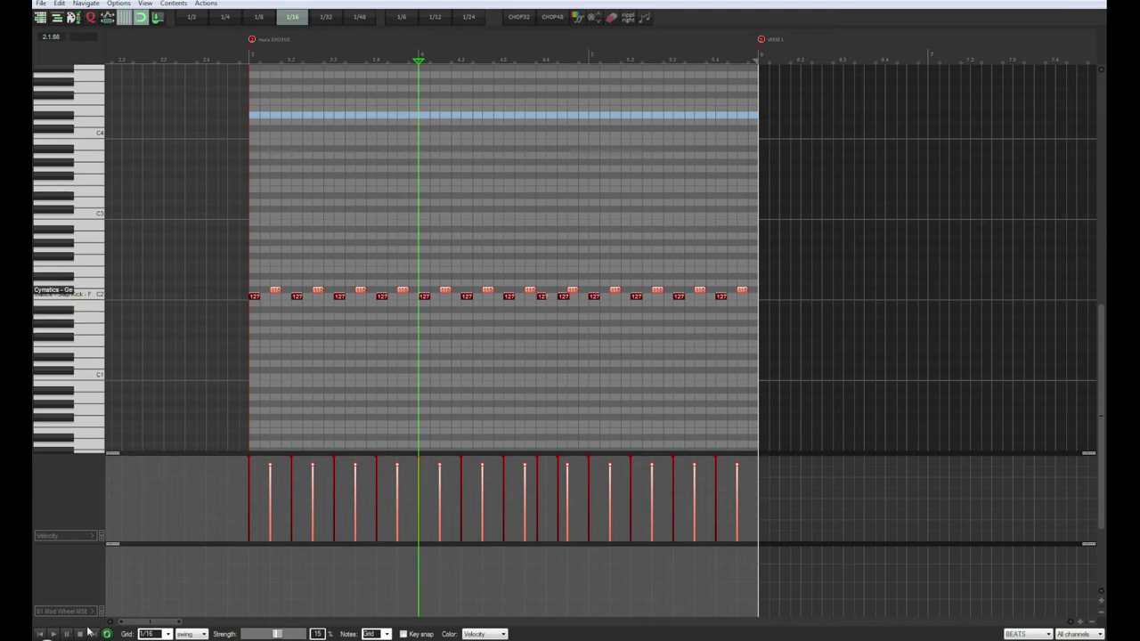
Play the BEATS chorus pattern from its start to hear how the kick and snare fall
left_click(39, 634)
left_click(52, 634)
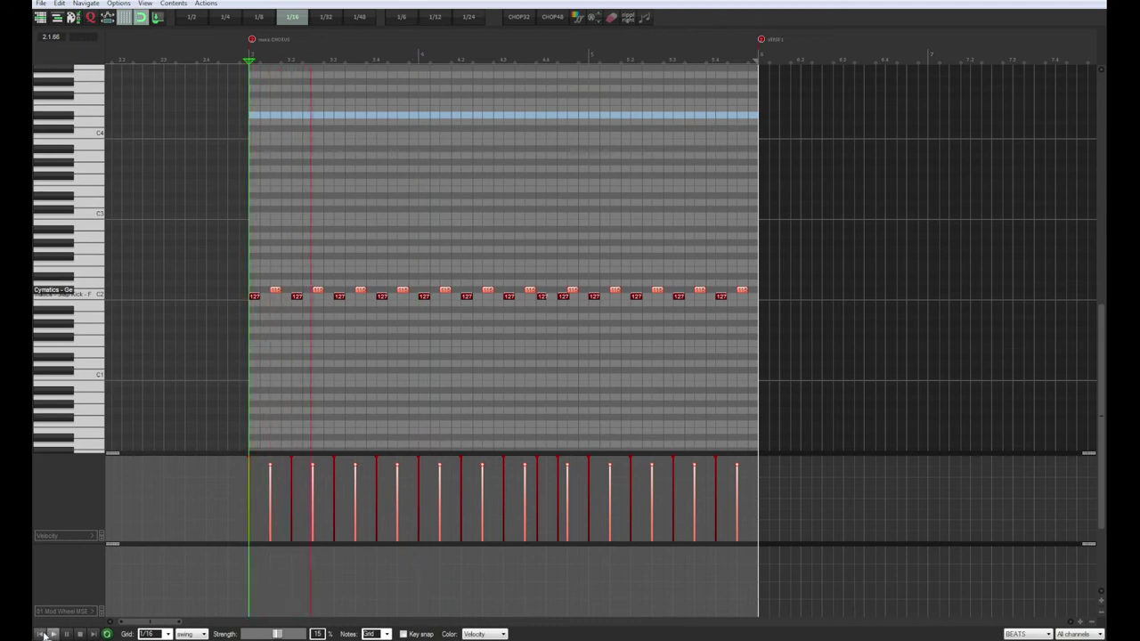
key("space")
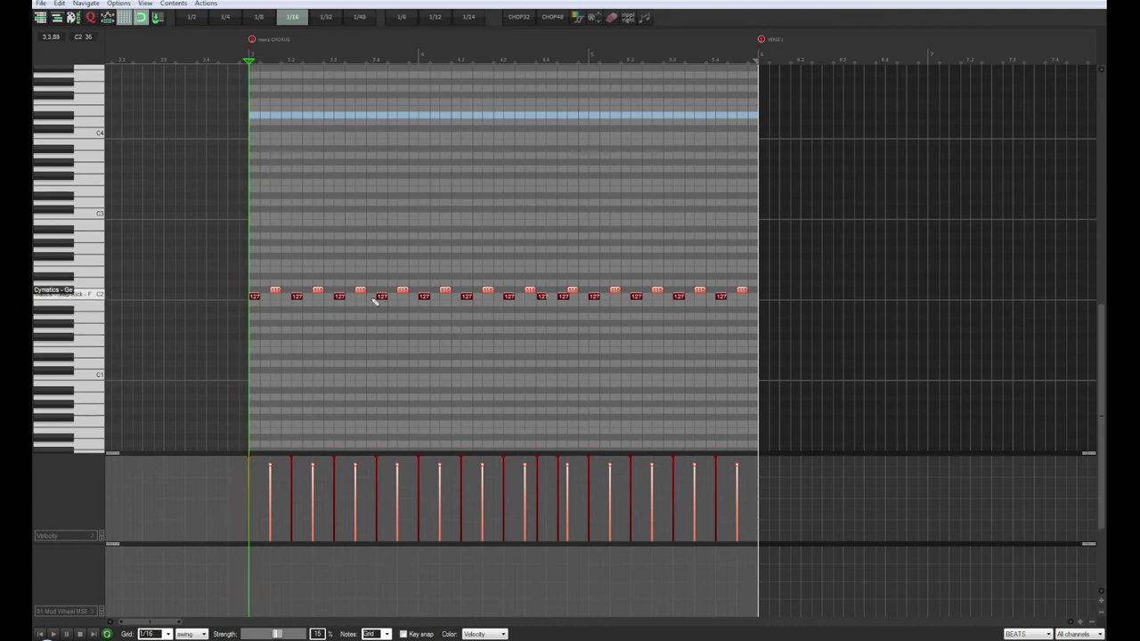
key("space")
key("space")
Try the BEATS kick on beat 3.4 one sixteenth earlier, listen, and move it back onto the beat
left_click_drag(383, 301, 373, 301)
key("space")
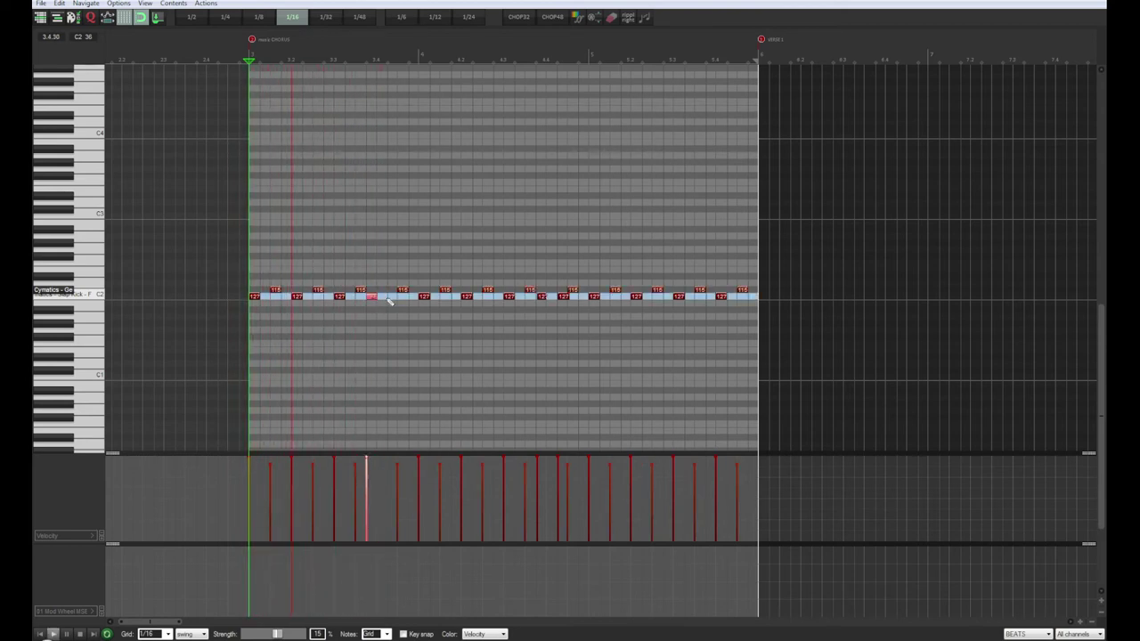
key("space")
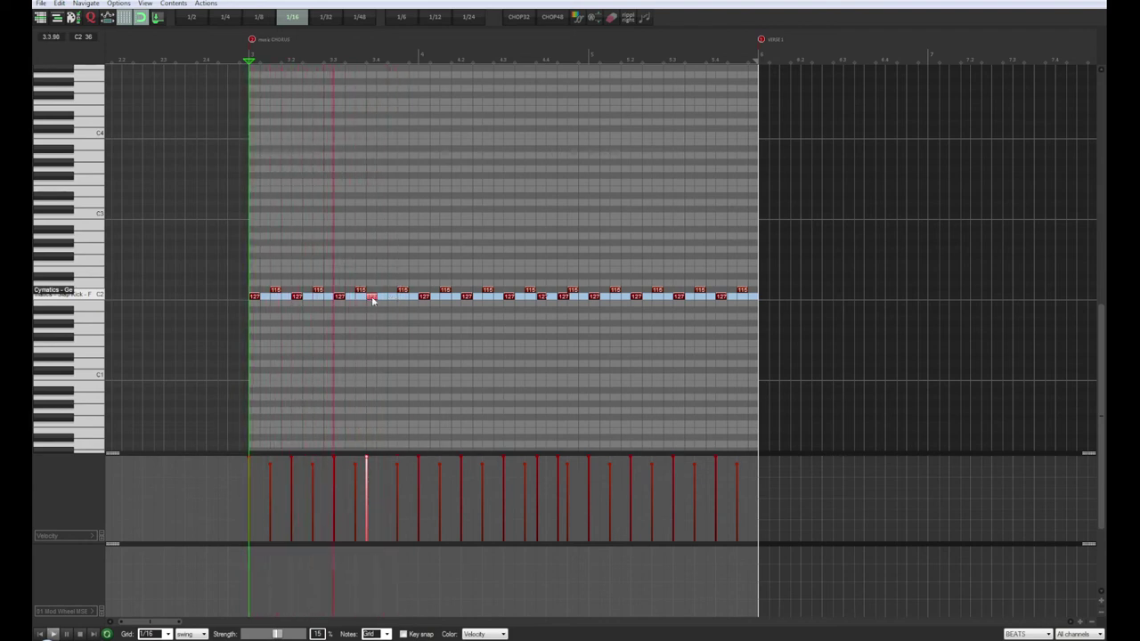
left_click_drag(372, 301, 383, 303)
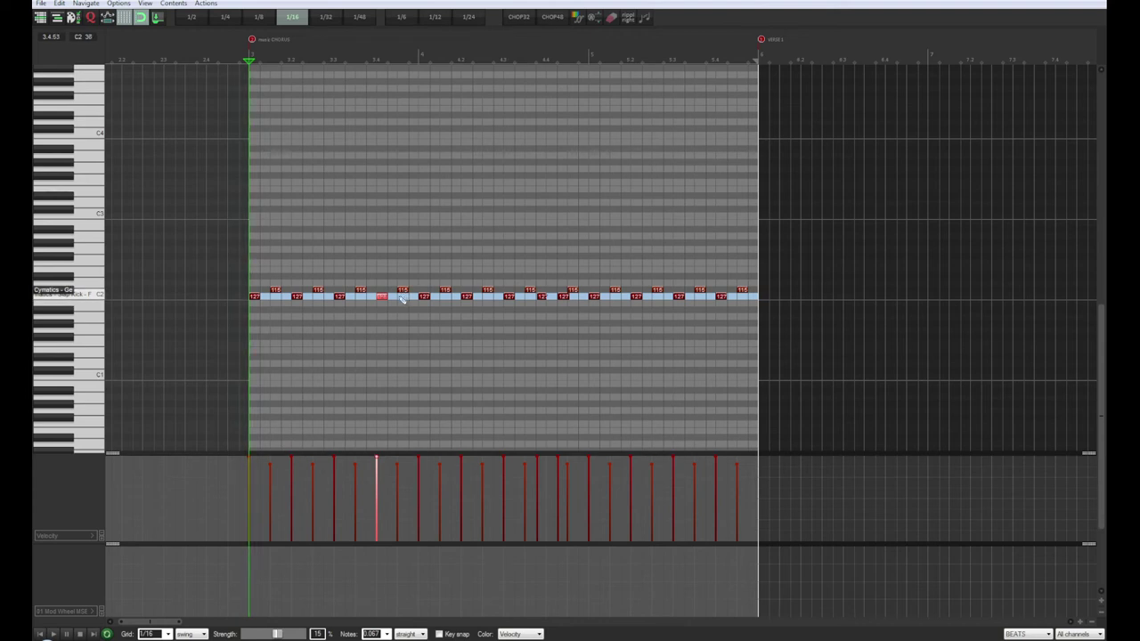
Try a C2 kick in place of the snare between 3.4 and 4.1, and play the BEATS pattern from its start
left_click(402, 298)
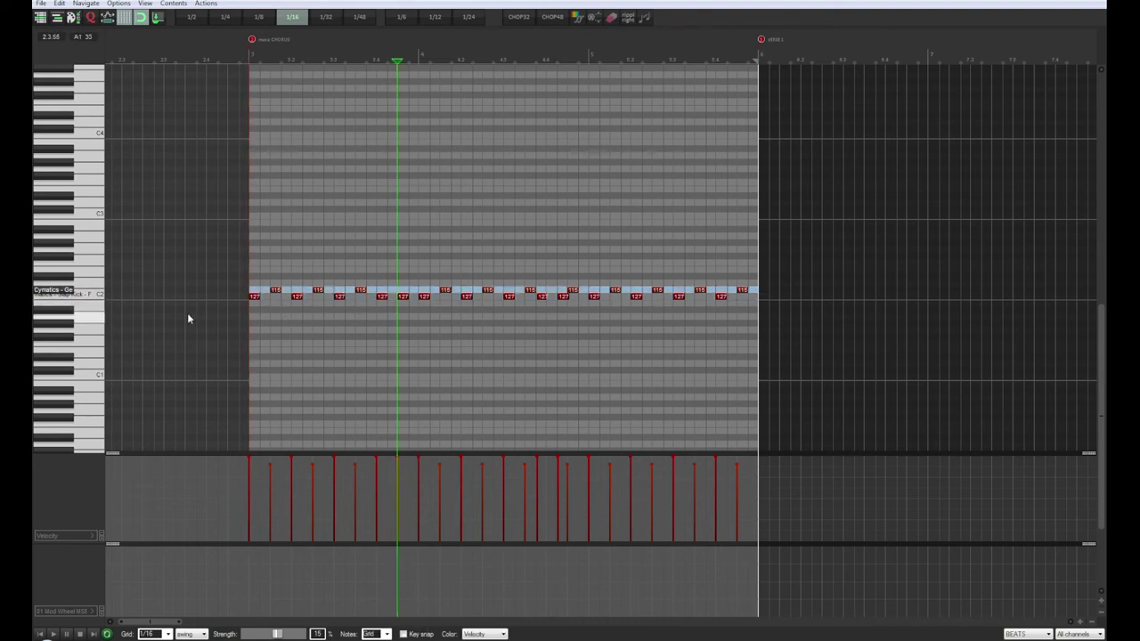
left_click(39, 634)
key("space")
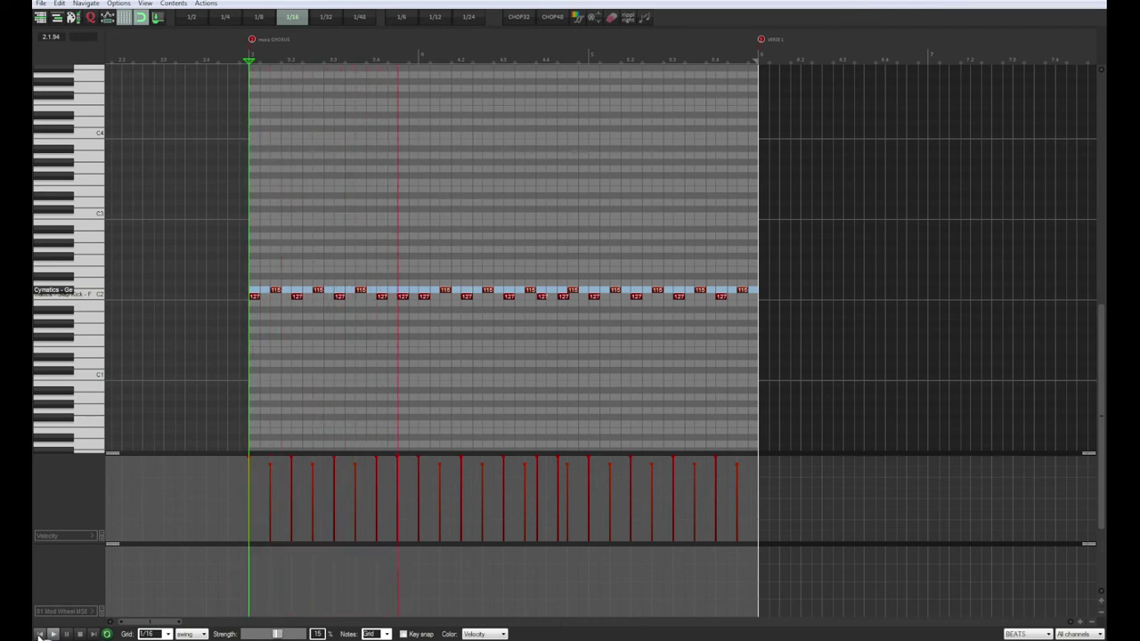
key("space")
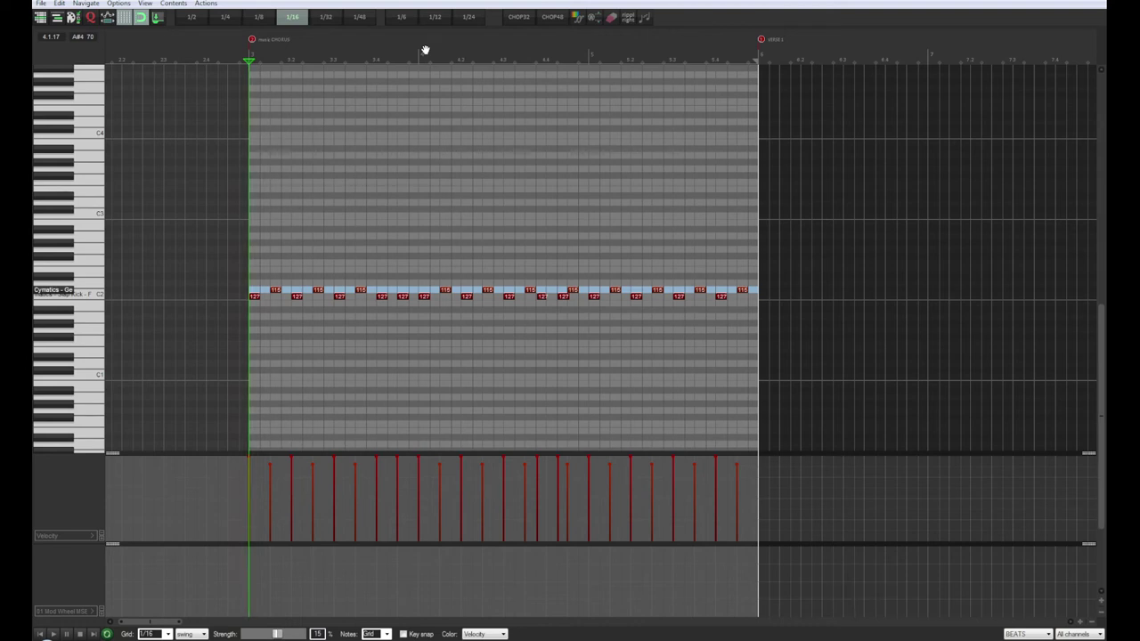
key("Escape")
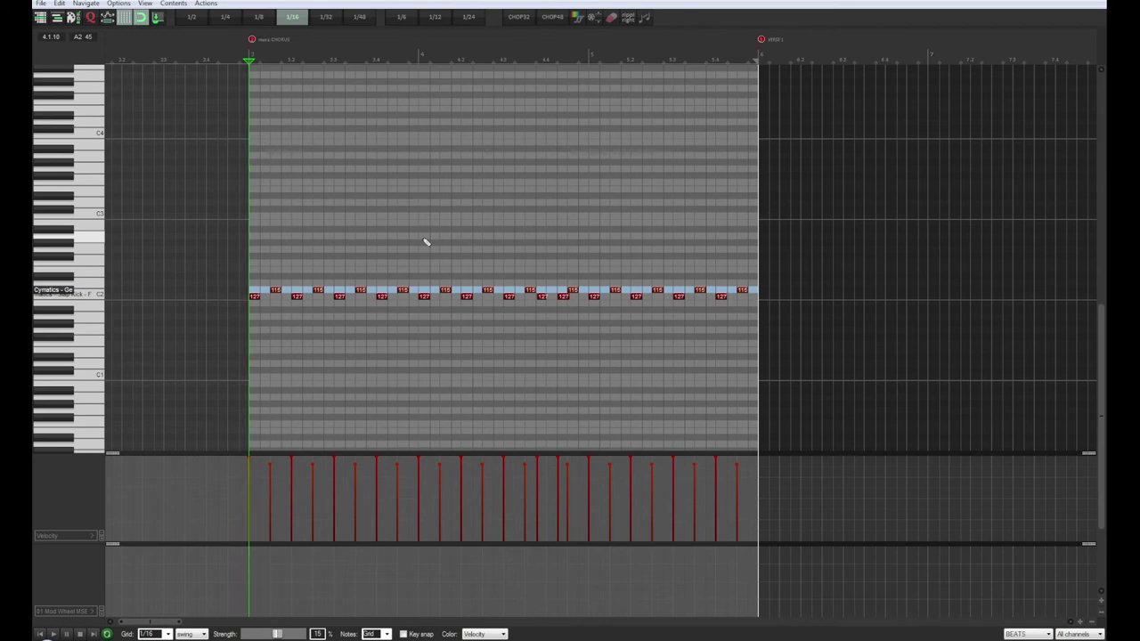
Move the BEATS kick on 3.4 one sixteenth earlier and add a C2 kick one sixteenth after the beat
left_click(383, 302)
left_click_drag(383, 302, 373, 302)
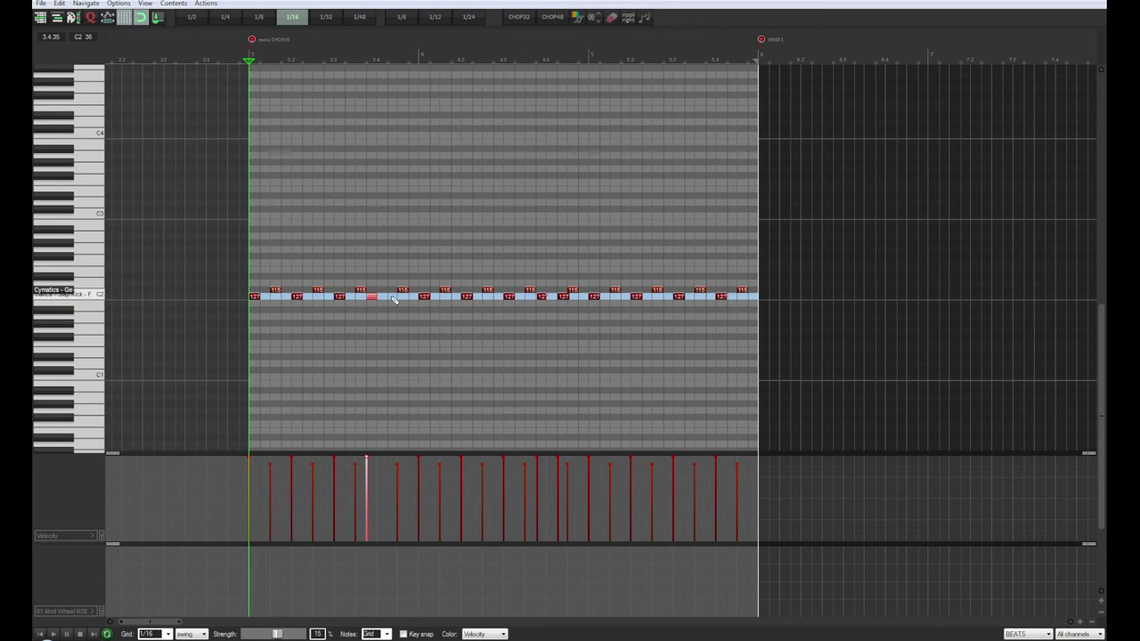
left_click(394, 299)
left_click(394, 300)
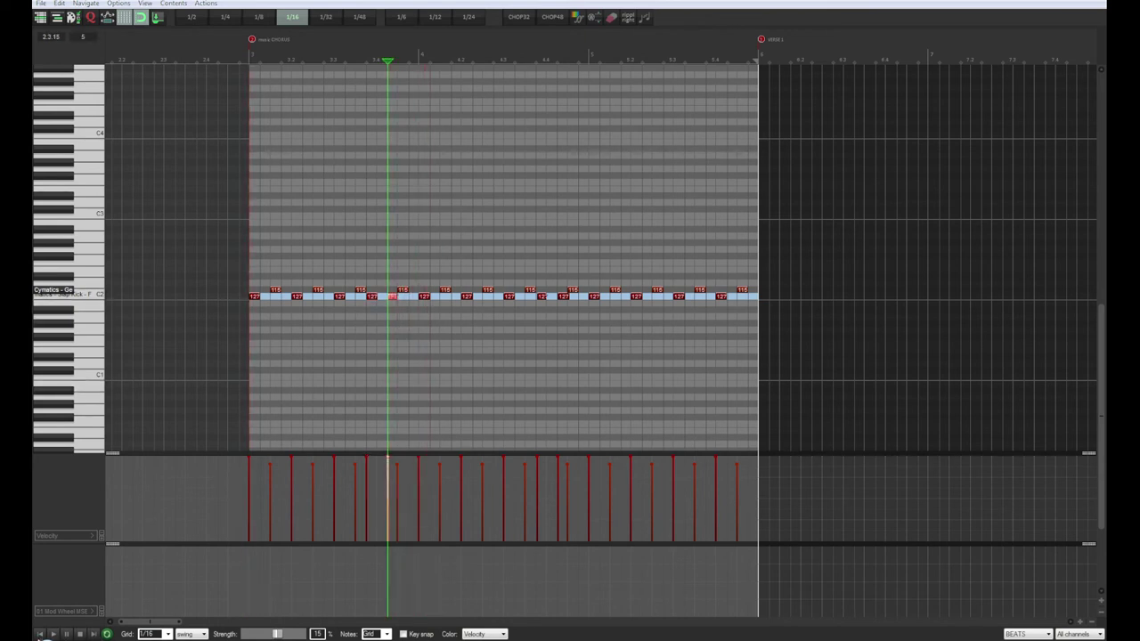
Play the edited BEATS chorus pattern from its start and close the MIDI editor
key("super")
key("Escape")
left_click(40, 634)
left_click(52, 634)
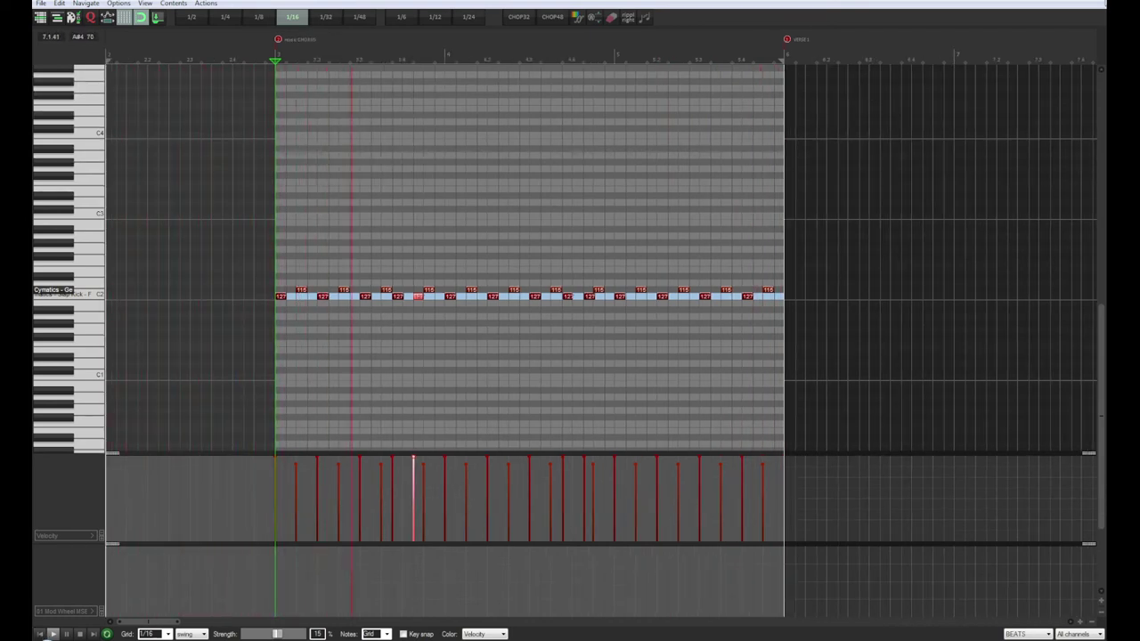
left_click(1085, 4)
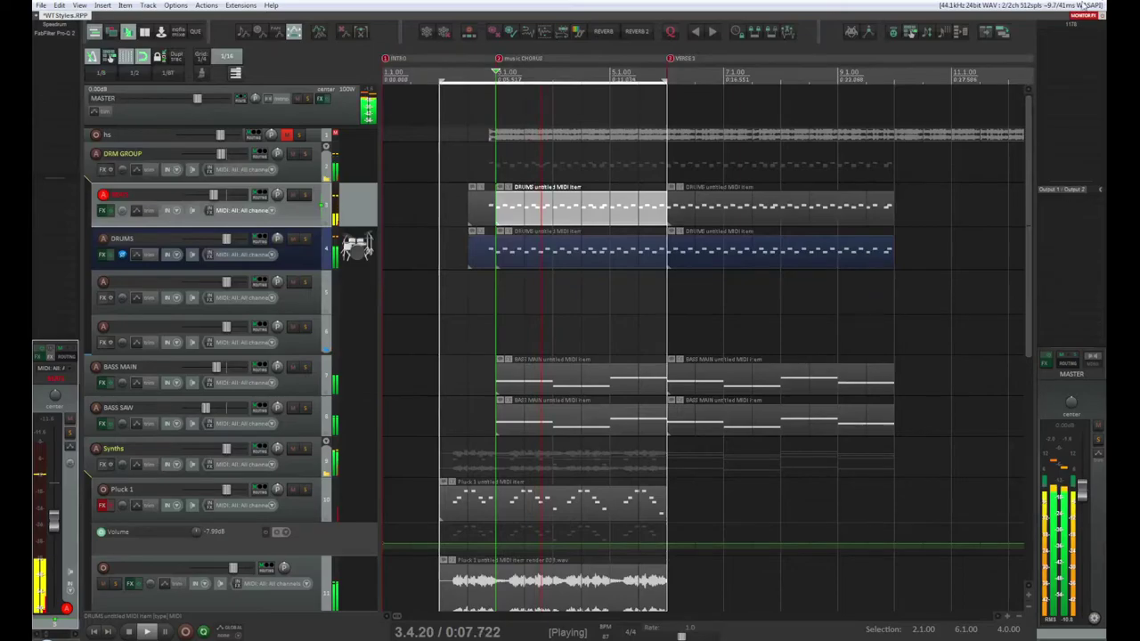
In the DRUMS track's chorus item, move the kick on 3.4 one sixteenth earlier and add a C2 kick one sixteenth after the beat
double_click(575, 255)
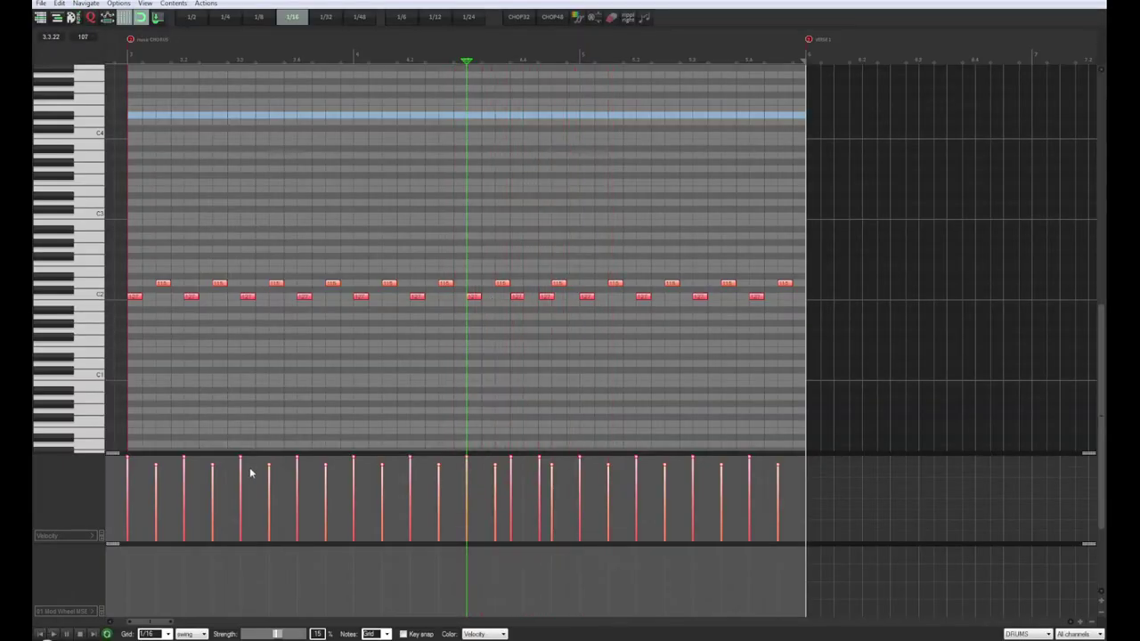
left_click(40, 634)
left_click(52, 634)
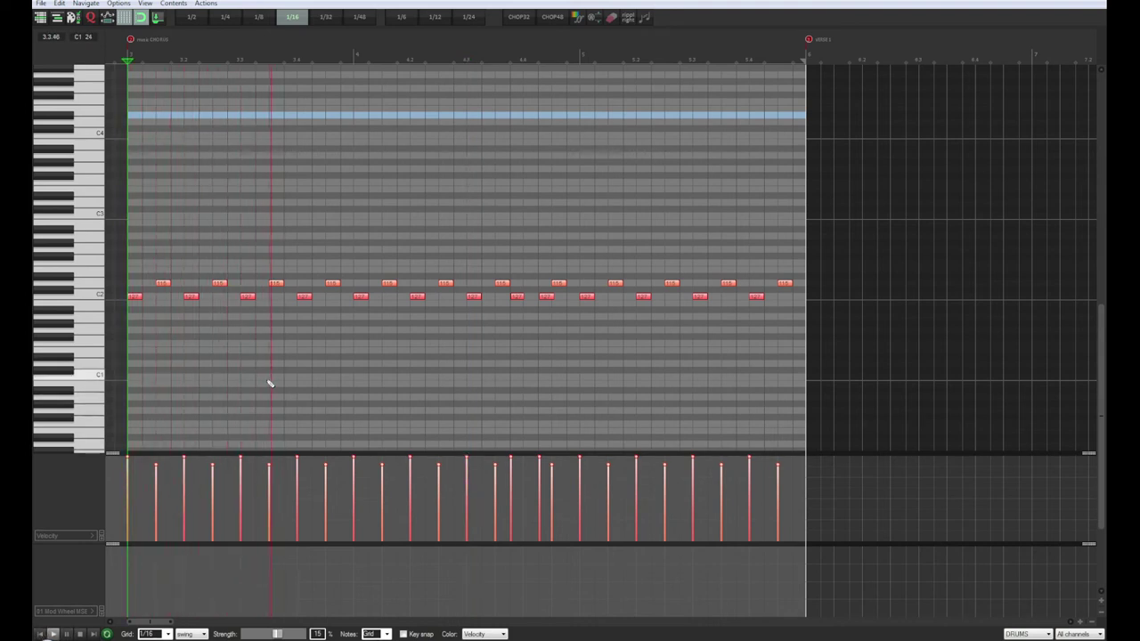
left_click(303, 299)
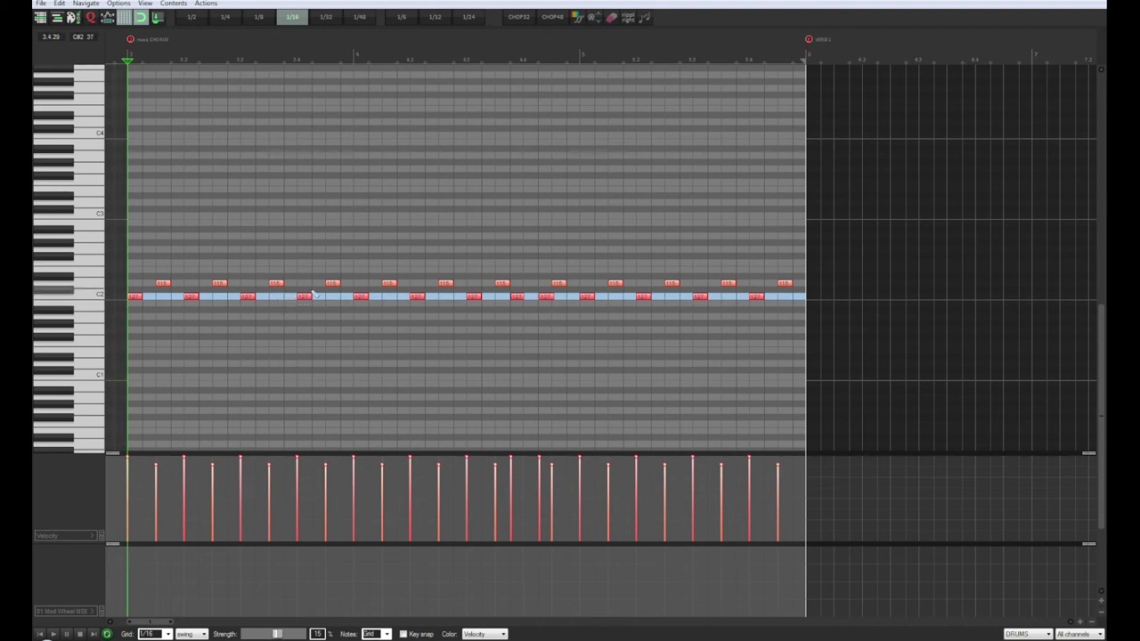
left_click(301, 298)
mouse_move(301, 298)
left_mouse_down()
mouse_move(289, 304)
mouse_move(318, 300)
left_mouse_up()
Listen to the chorus from its start with the edited DRUMS kicks, close the MIDI editor, and stop playback
key("space")
left_click(42, 634)
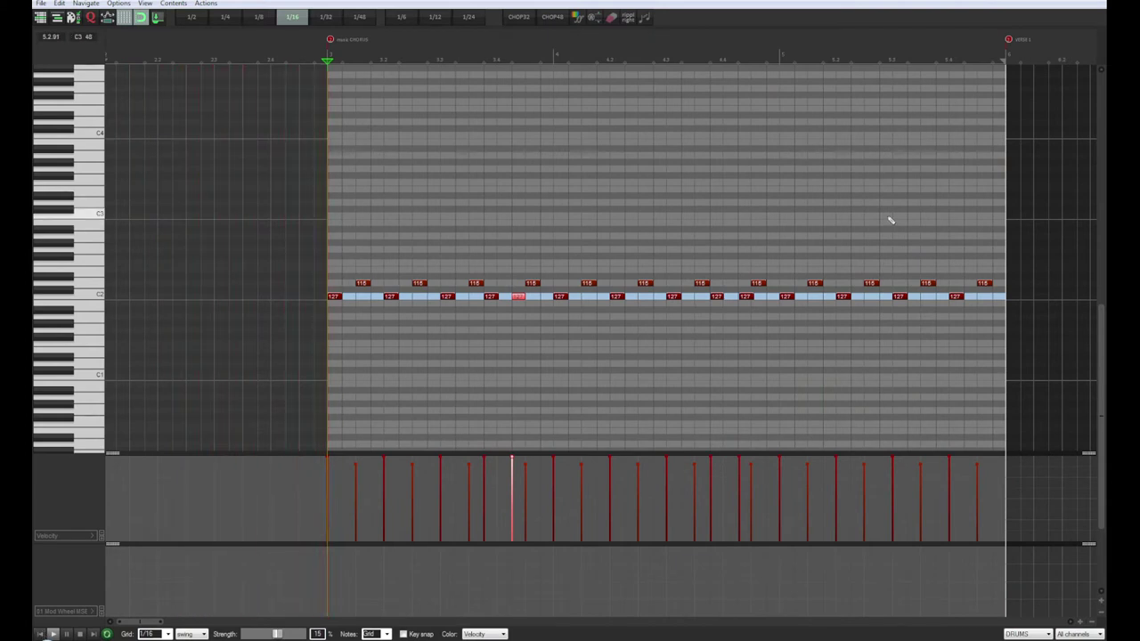
key("Escape")
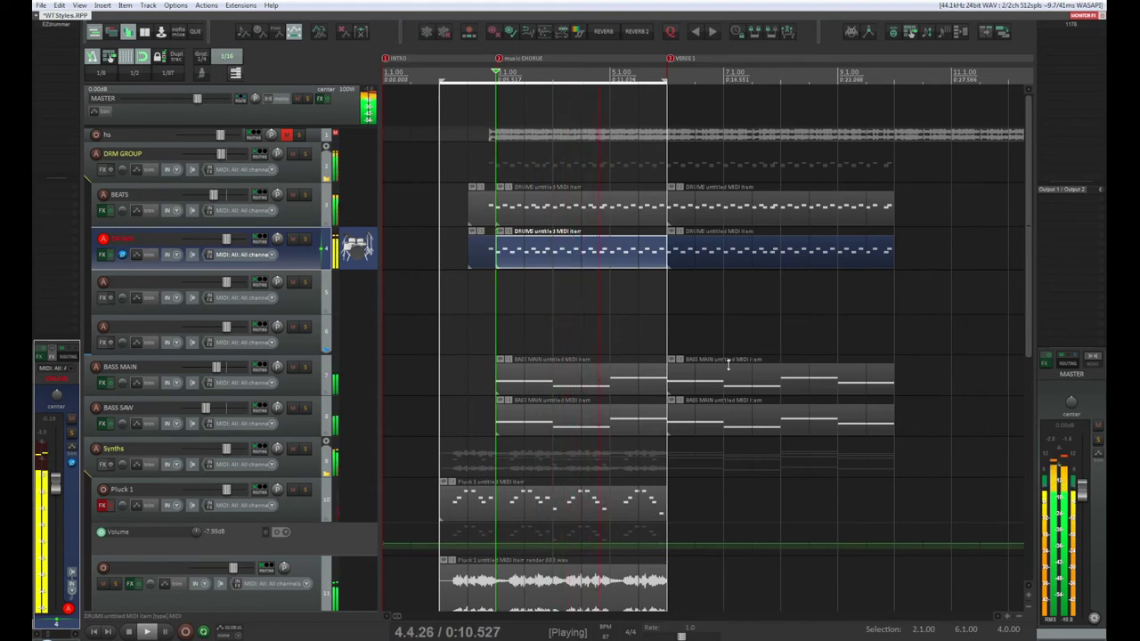
key("space")
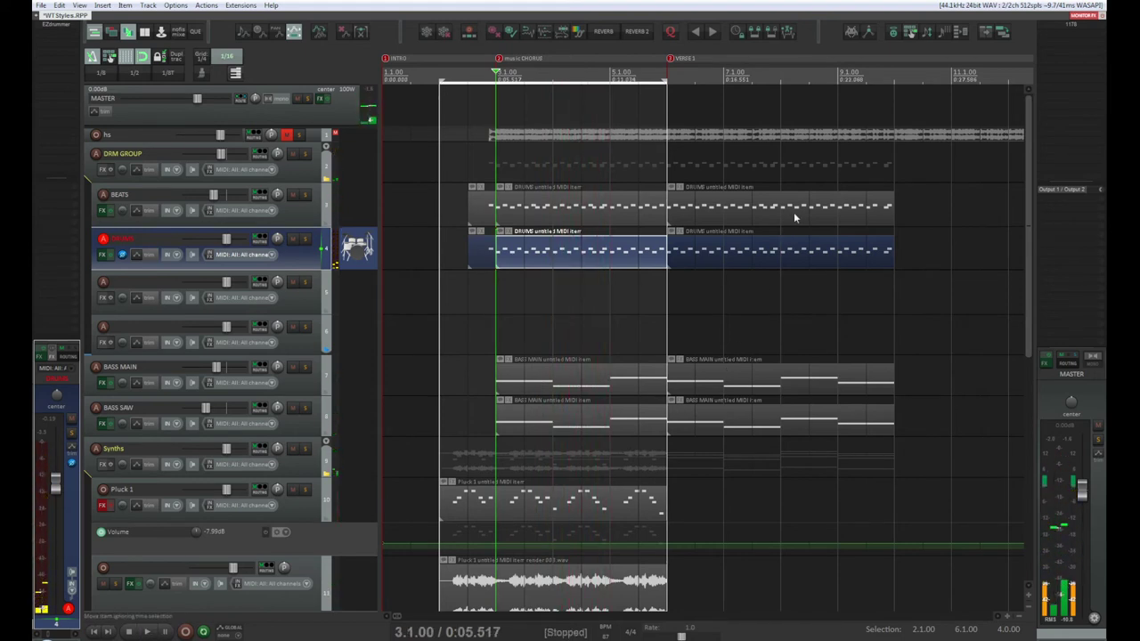
In the BEATS track's verse 1 item, move the kick on 6.4 one sixteenth earlier and add a C2 kick one sixteenth after the beat
left_click(793, 214)
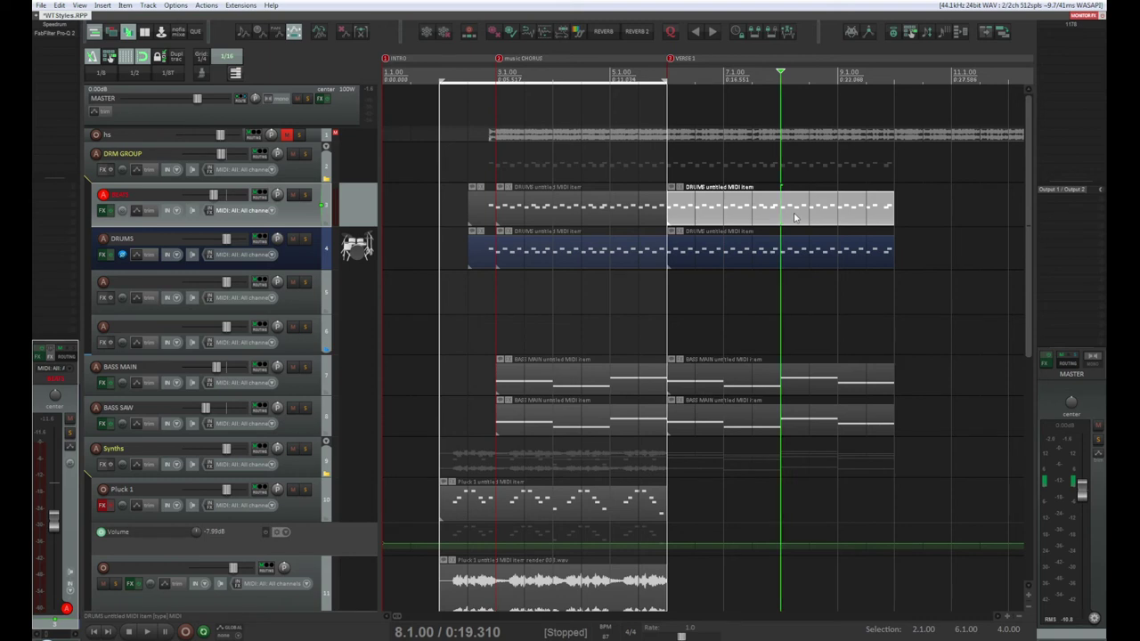
left_click(719, 218)
double_click(720, 218)
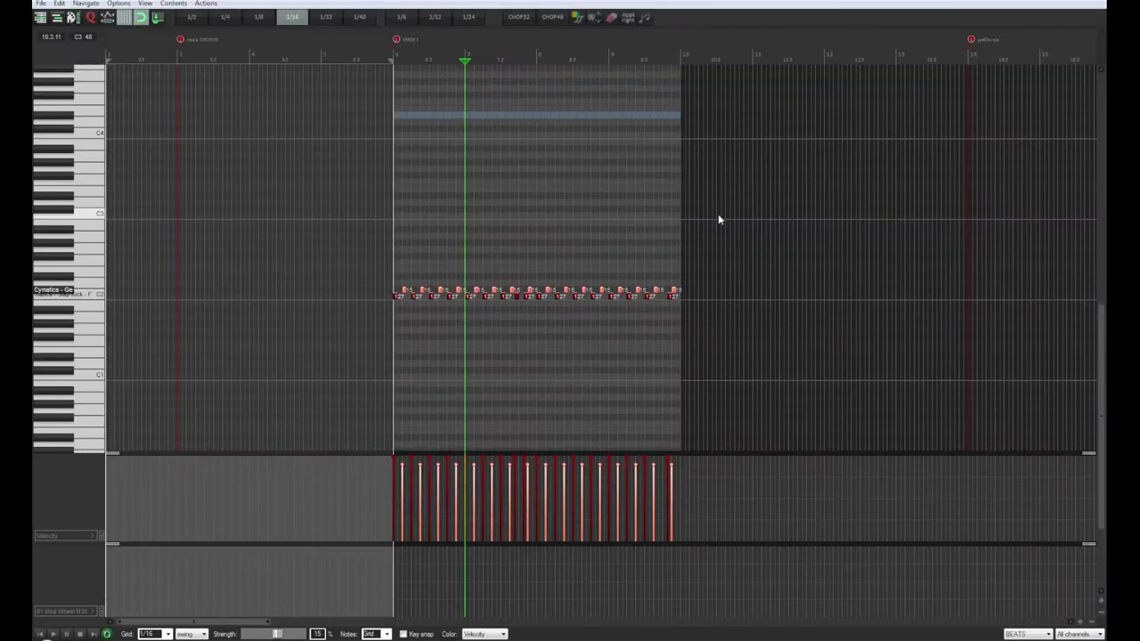
scroll(480, 372, "up", 3)
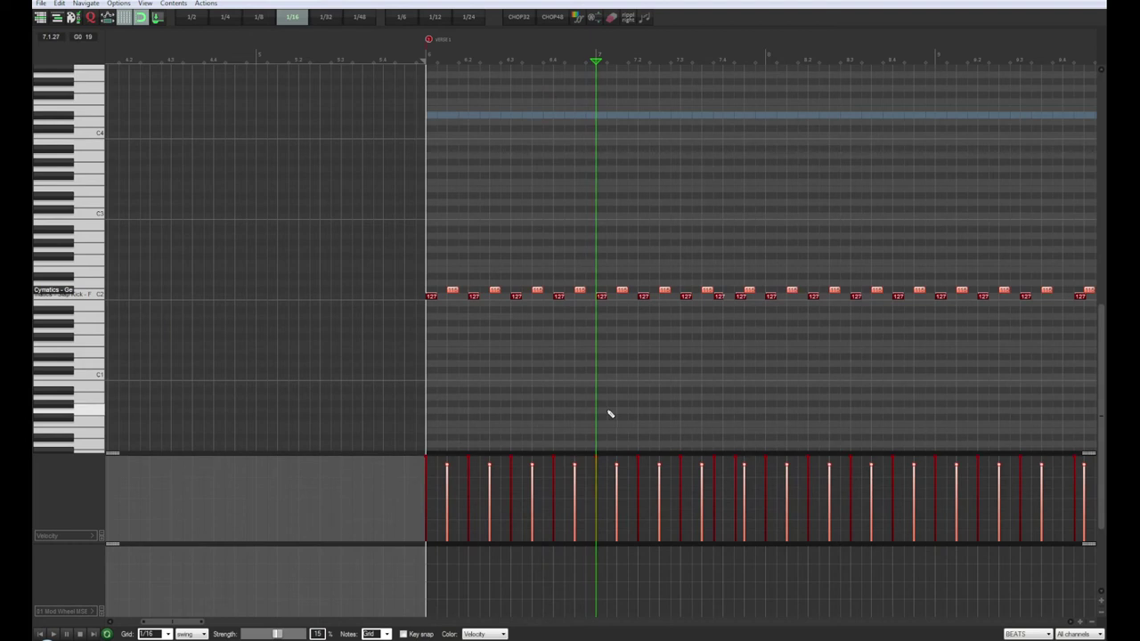
left_click(560, 299)
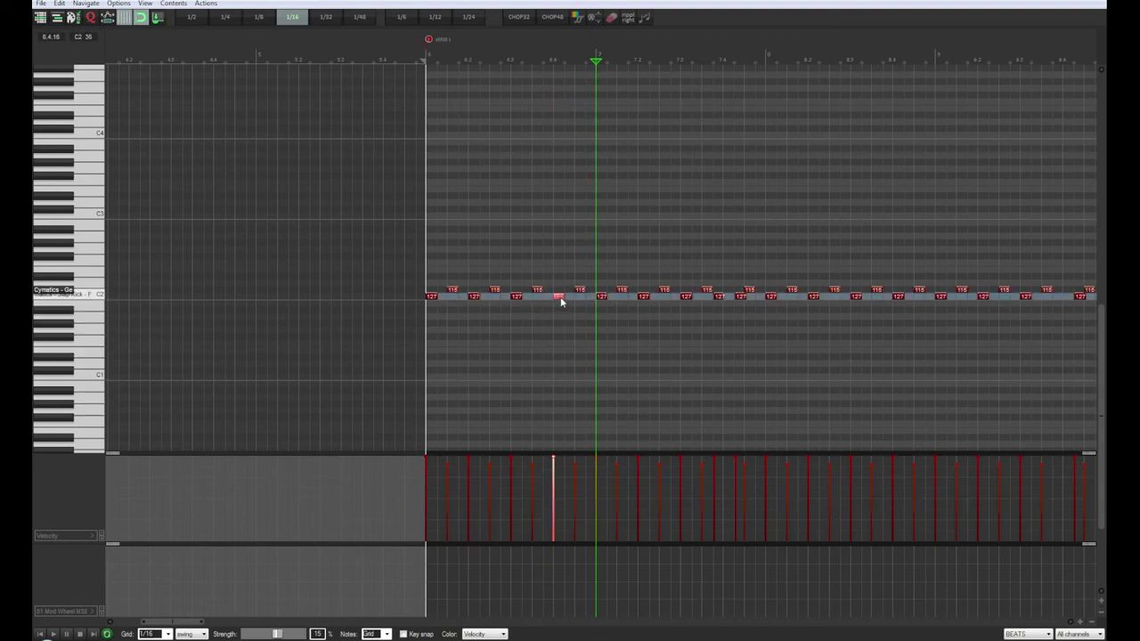
left_click_drag(560, 299, 548, 299)
left_click(566, 300)
left_click_drag(558, 299, 570, 300)
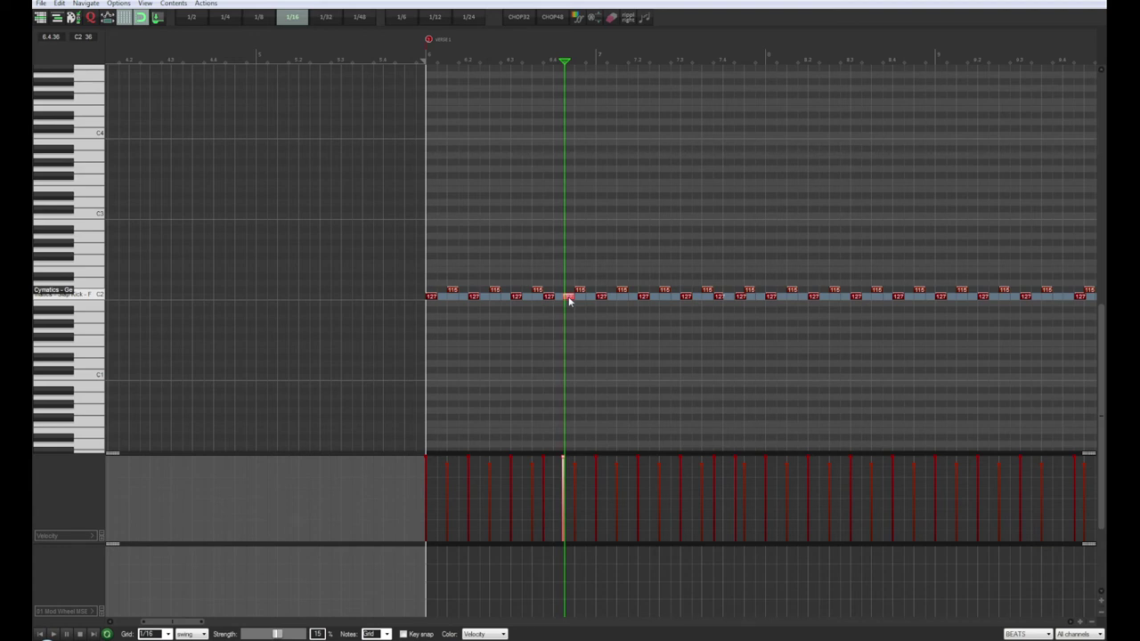
Play the BEATS verse 1 pattern from bar 6 to check the edited kicks
left_click(39, 635)
key("space")
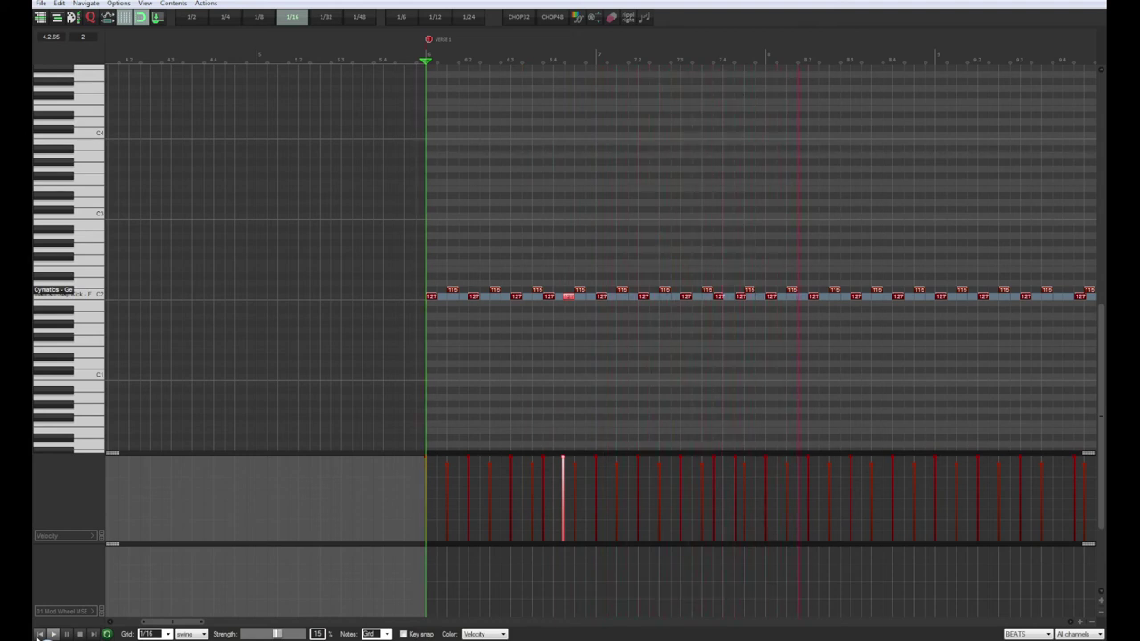
key("space")
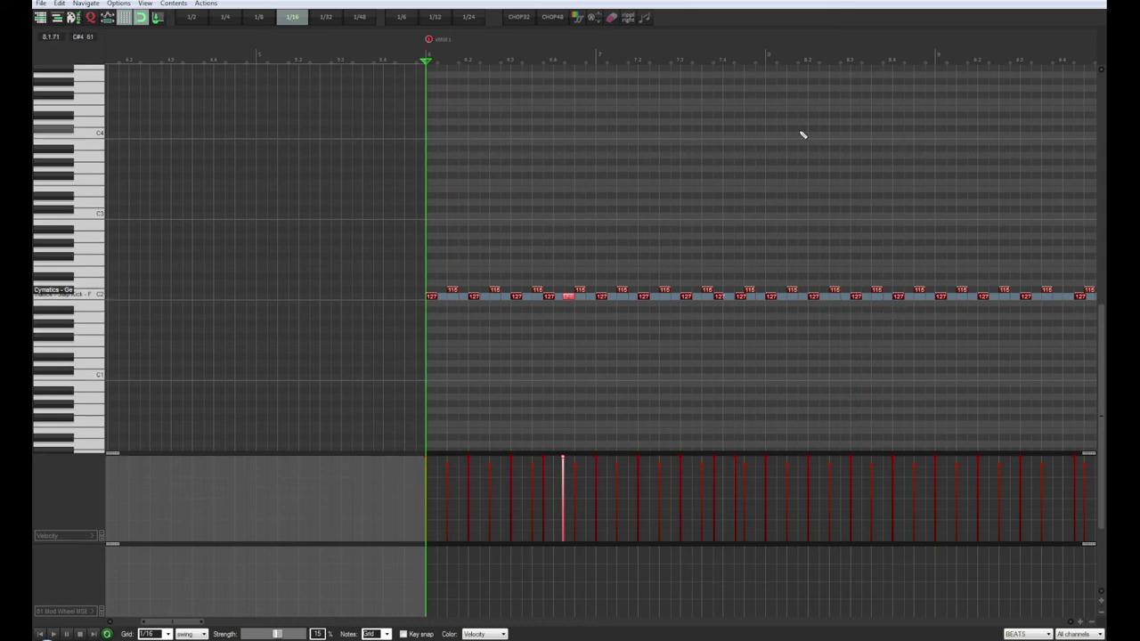
Audition bar 8 of the BEATS verse, shift its 8.4 kick one sixteenth earlier, and add a C2 kick one sixteenth after the beat
left_click(766, 59)
key("space")
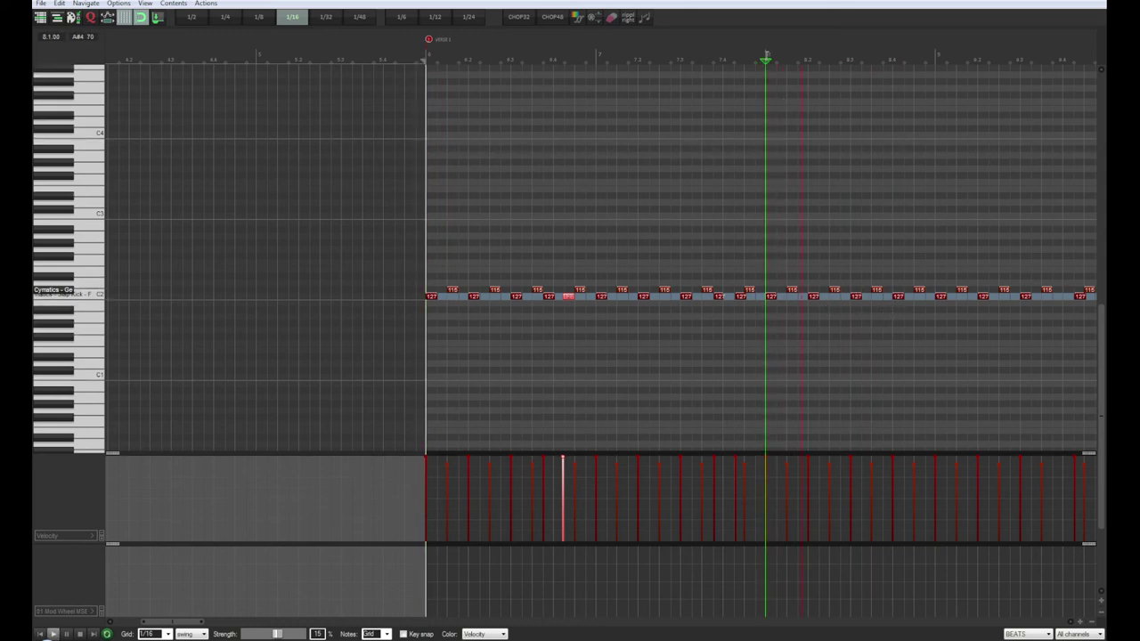
key("space")
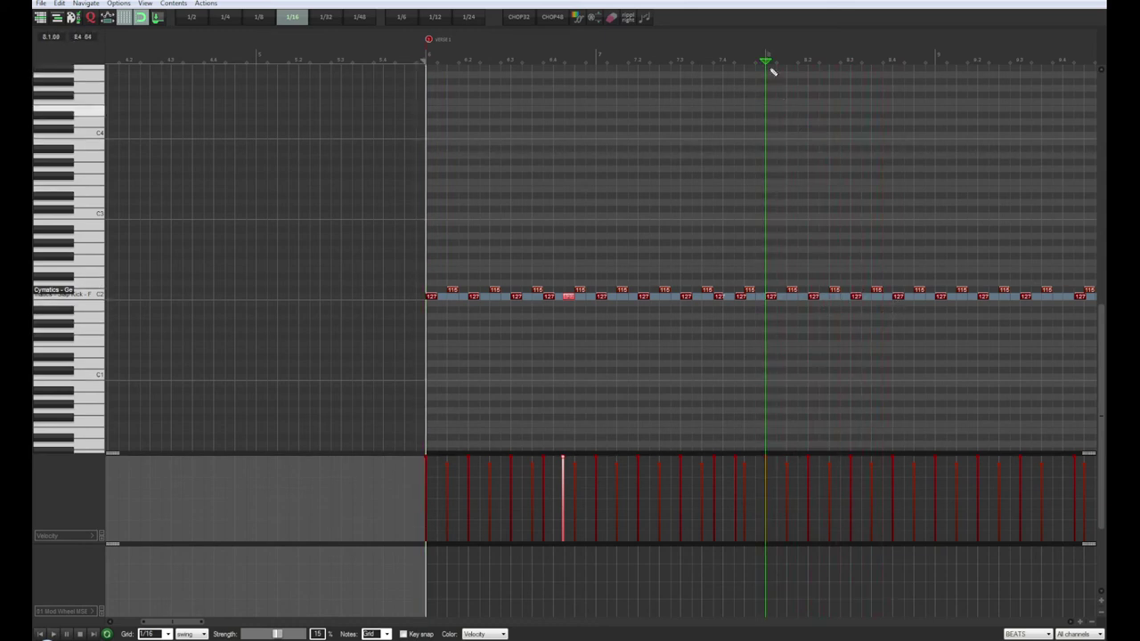
left_click(908, 297)
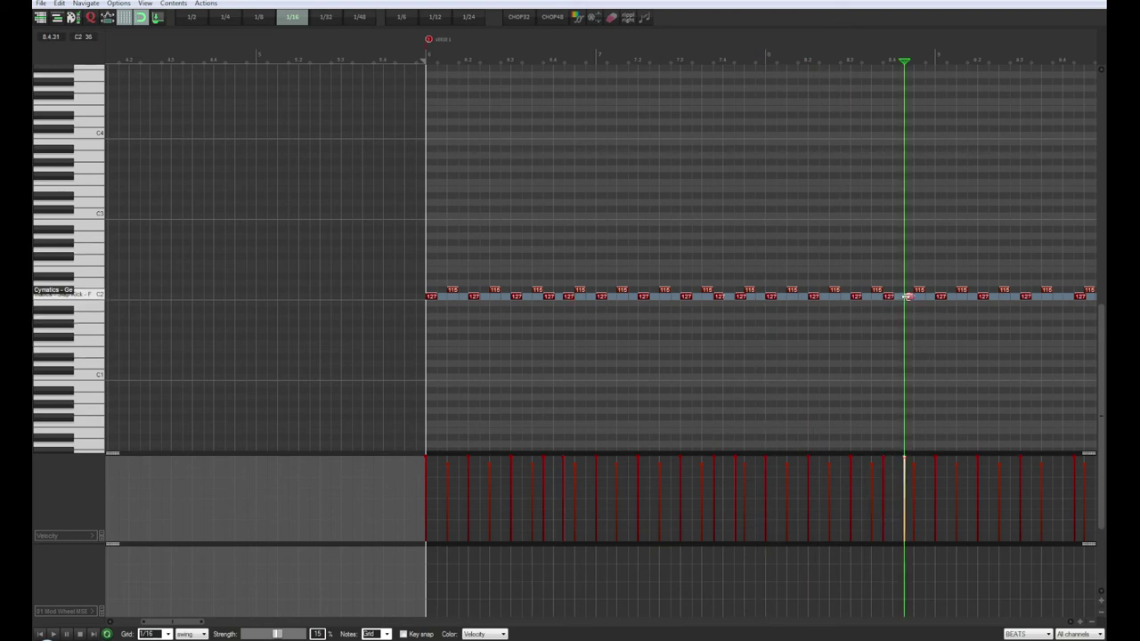
key("space")
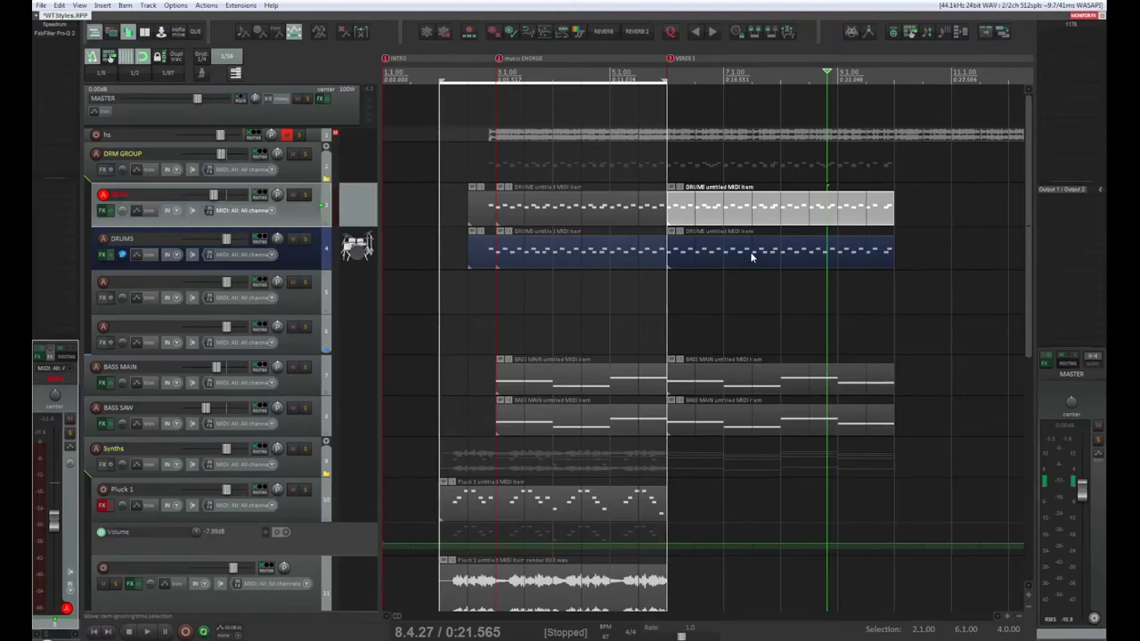
In the DRUMS track's verse 1 item, move the 6.4 kick one sixteenth earlier and add a C2 kick one sixteenth after the beat
left_click(753, 256)
double_click(753, 256)
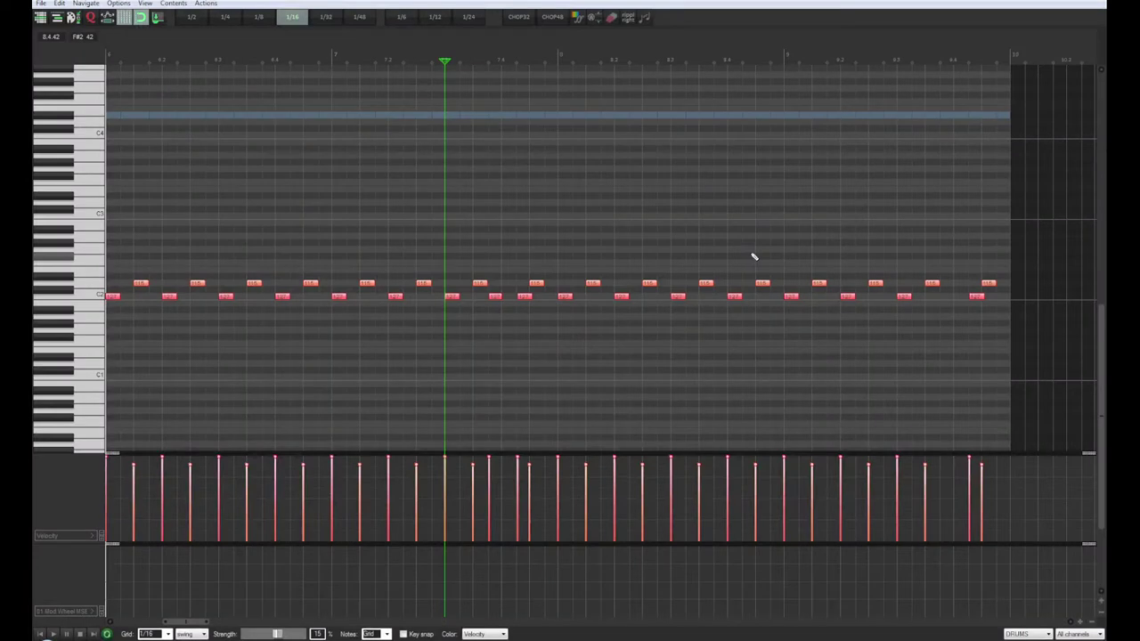
left_click(339, 297)
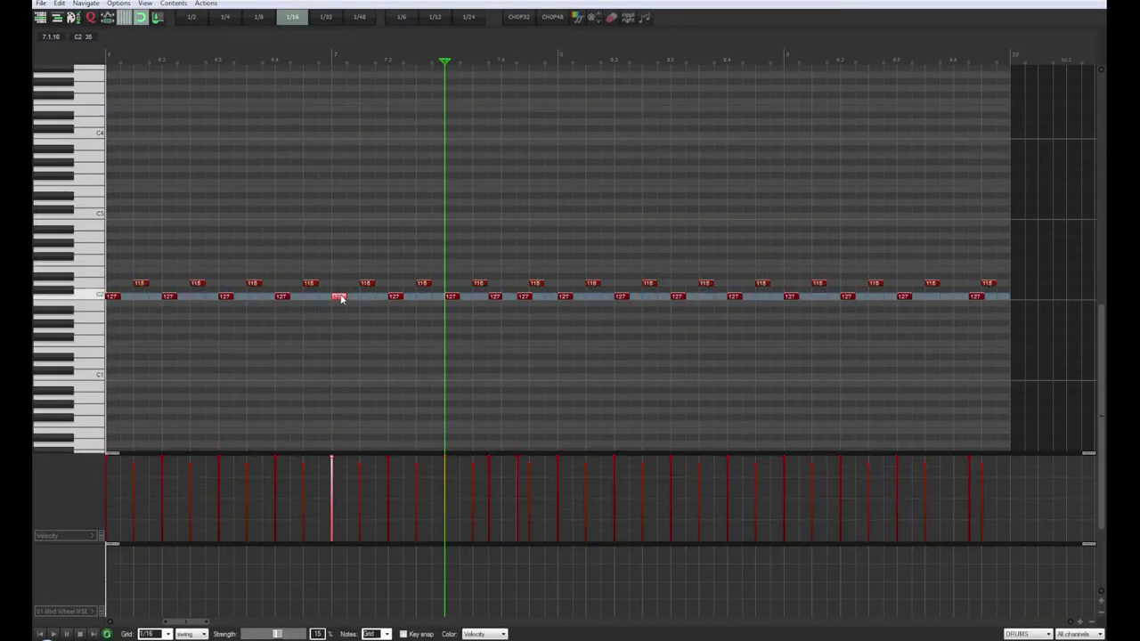
left_click(284, 297)
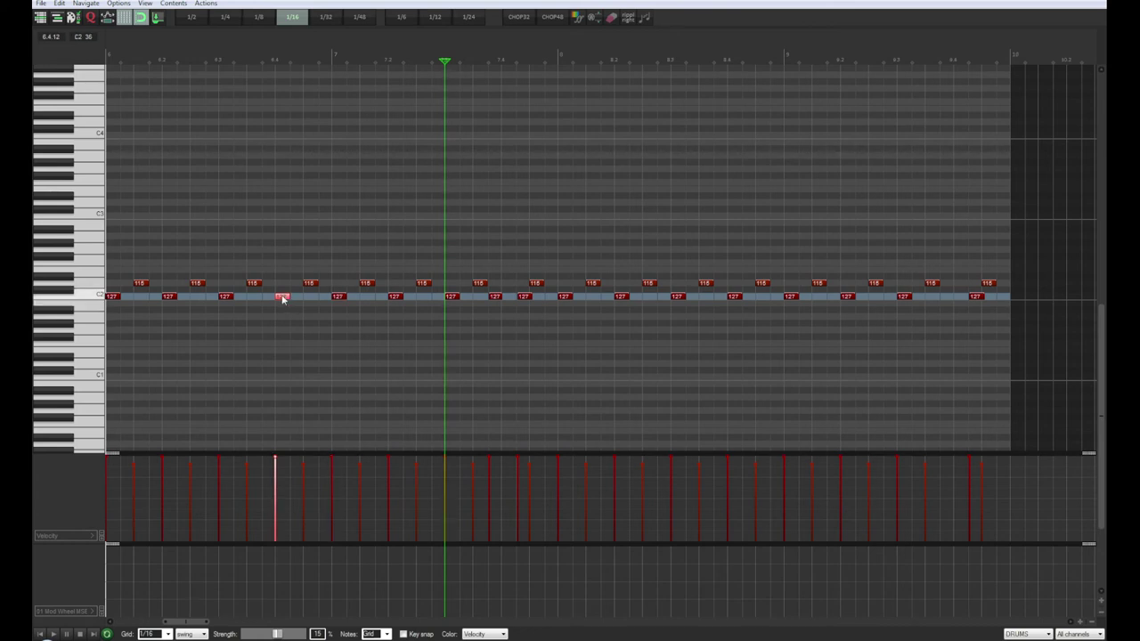
left_click_drag(283, 298, 273, 298)
left_click(292, 296)
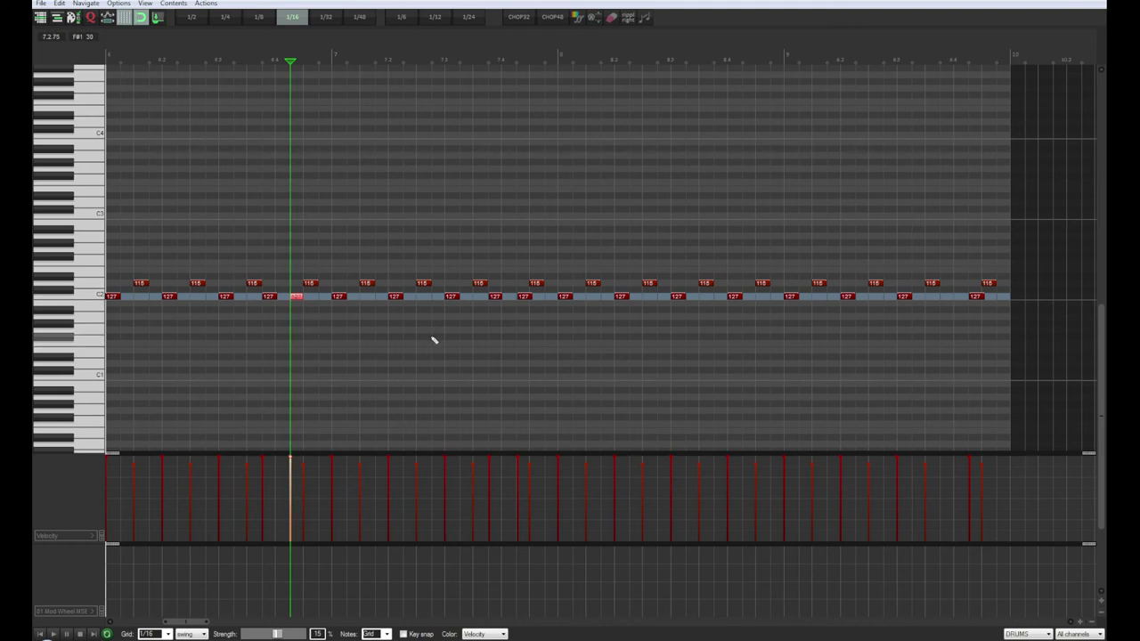
In bar 8 of the DRUMS verse, move the 8.4 kick one sixteenth earlier, add a C2 kick one sixteenth after it, and close the editor
left_click(559, 55)
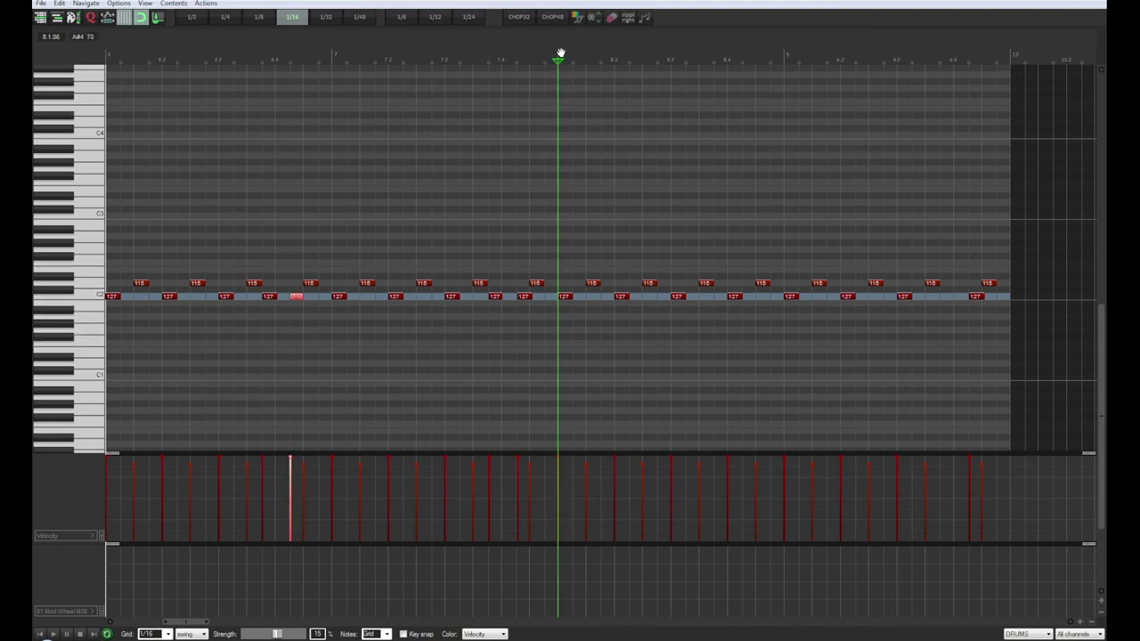
left_click_drag(738, 297, 722, 298)
left_click(744, 299)
left_click(748, 298)
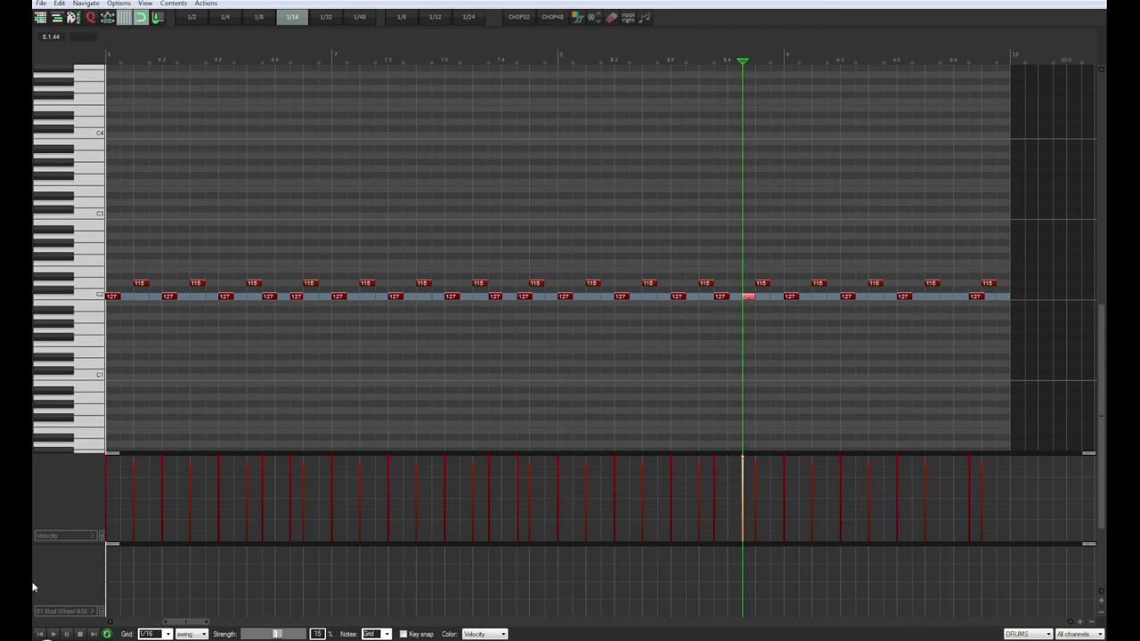
key("Escape")
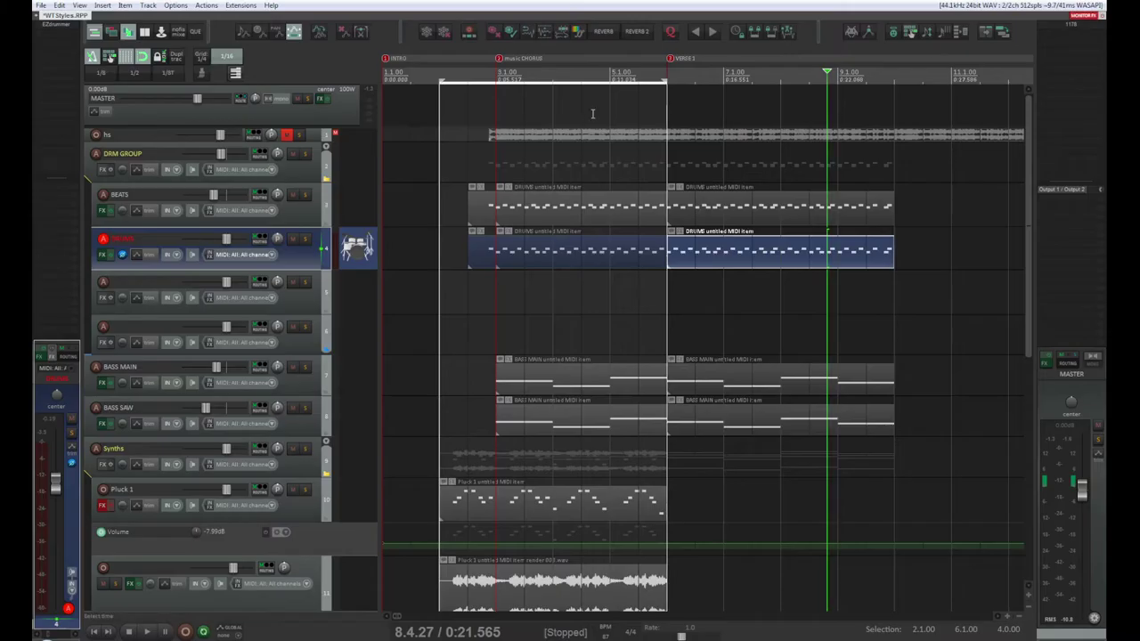
Play the arrangement from the start of verse 1 at 6.1.00 to hear the new kick pattern in the mix
left_click(667, 72)
key("space")
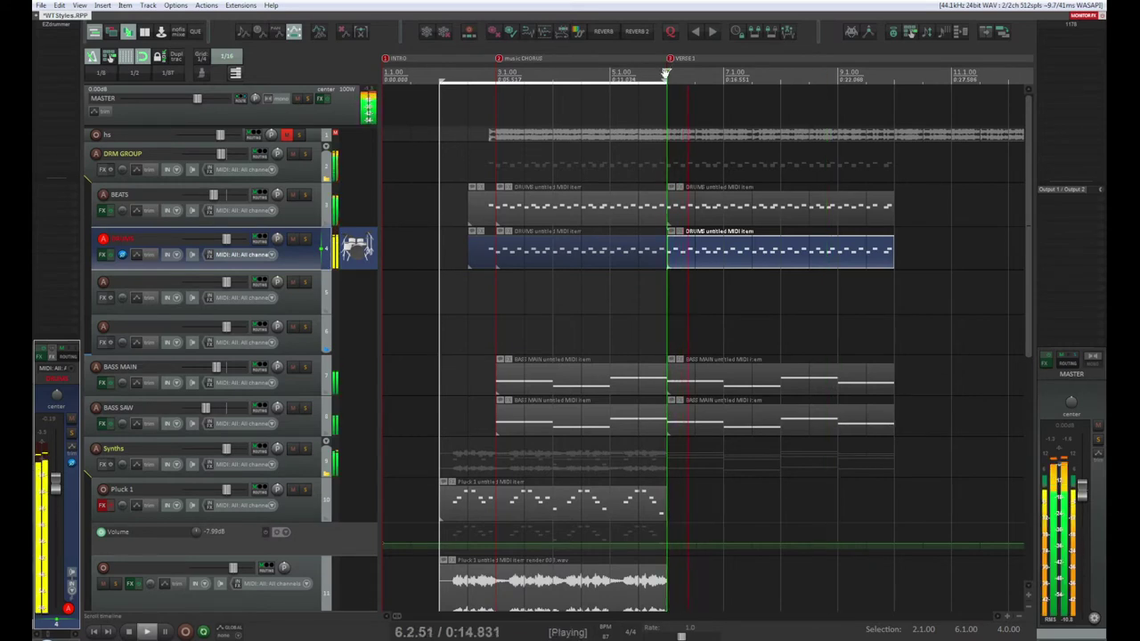
key("space")
key("space")
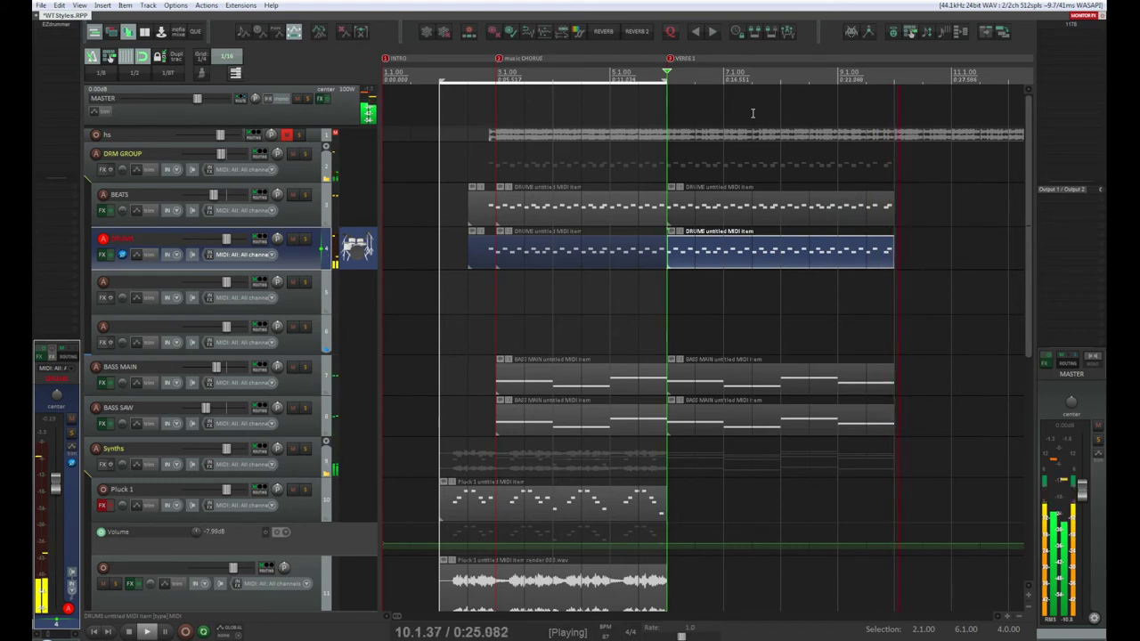
Stop playback, select the Verse 1 item on the BEATS track and play the song from measure 7
key("space")
scroll(947, 170, "down", 5)
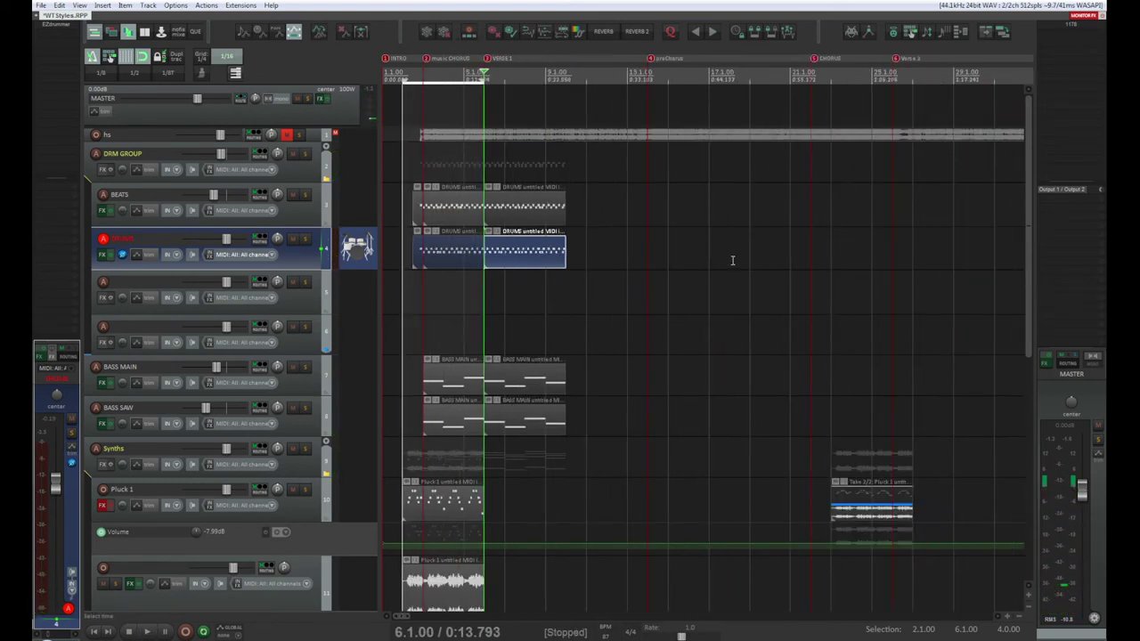
left_click(507, 206)
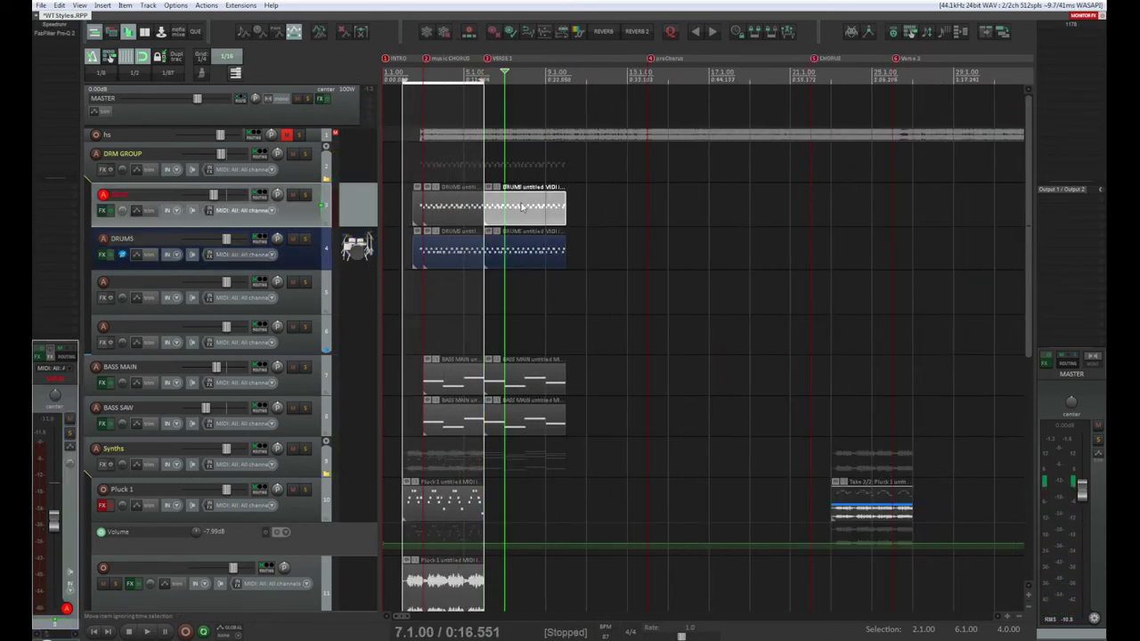
key("space")
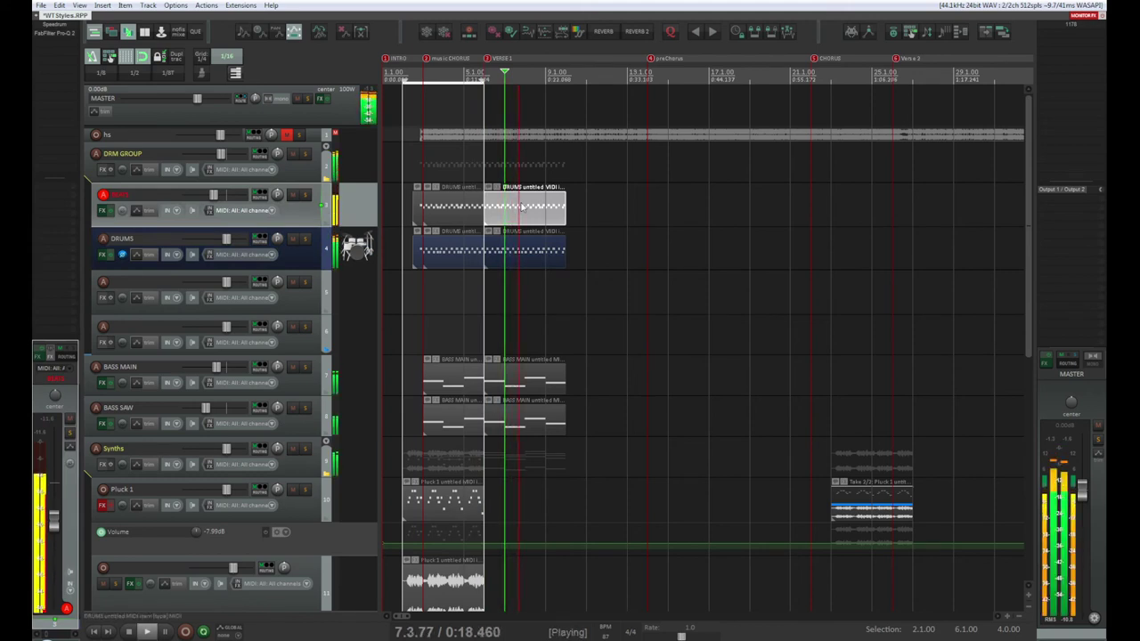
key("space")
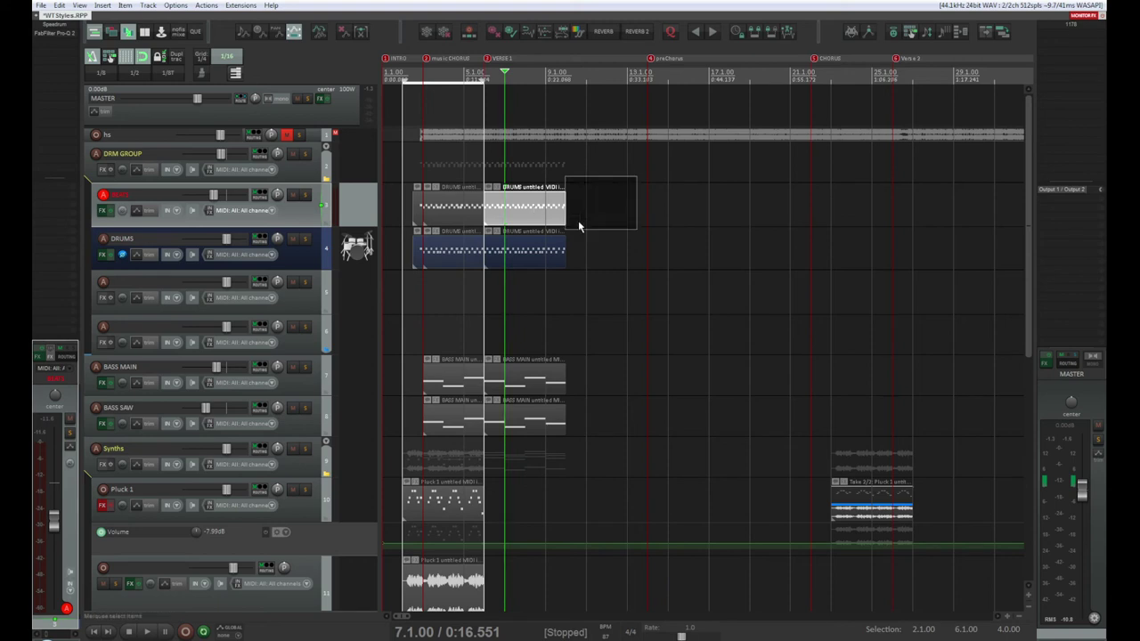
Copy the Verse 1 items on BEATS and DRUMS twice, filling the rest of Verse 1 and the first half of preChorus
left_click_drag(625, 185, 526, 268)
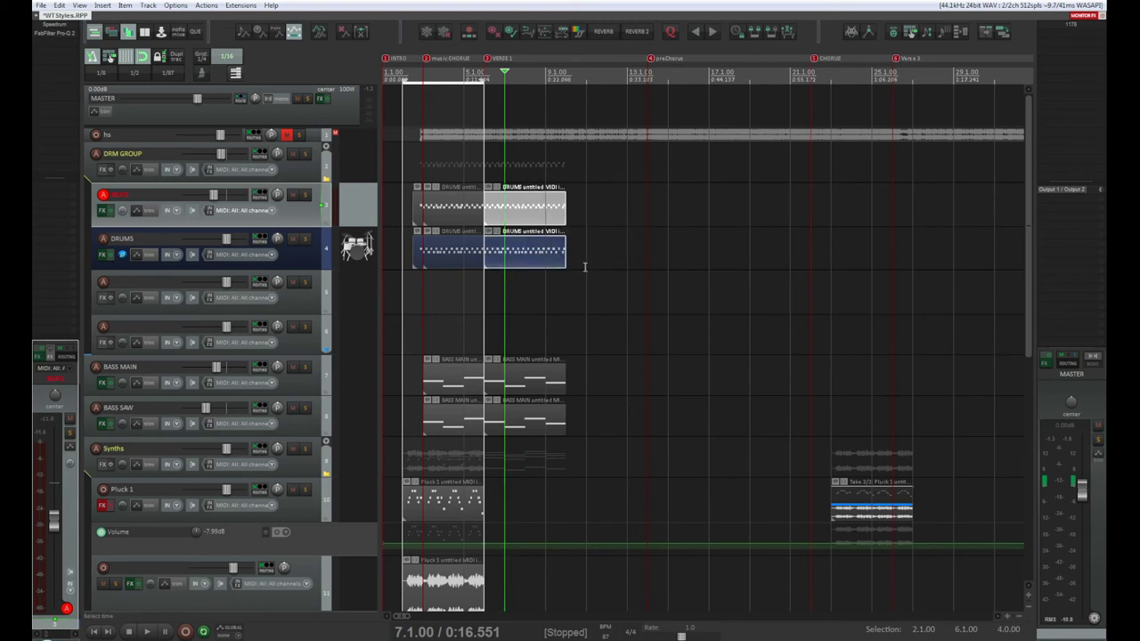
scroll(598, 297, "up", 2)
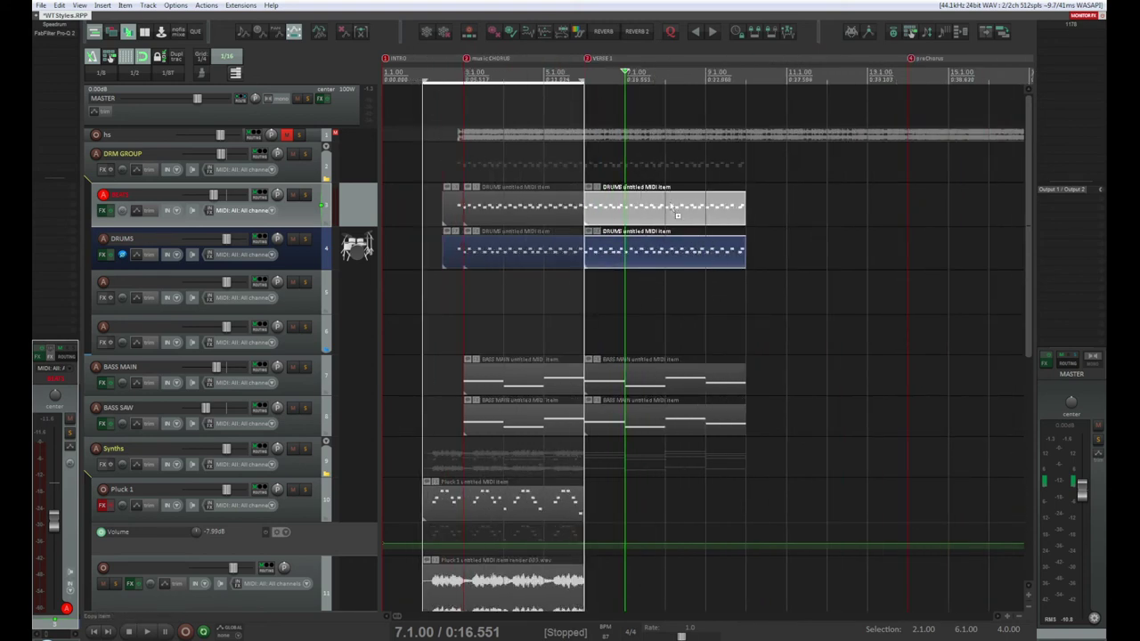
key("ctrl+d")
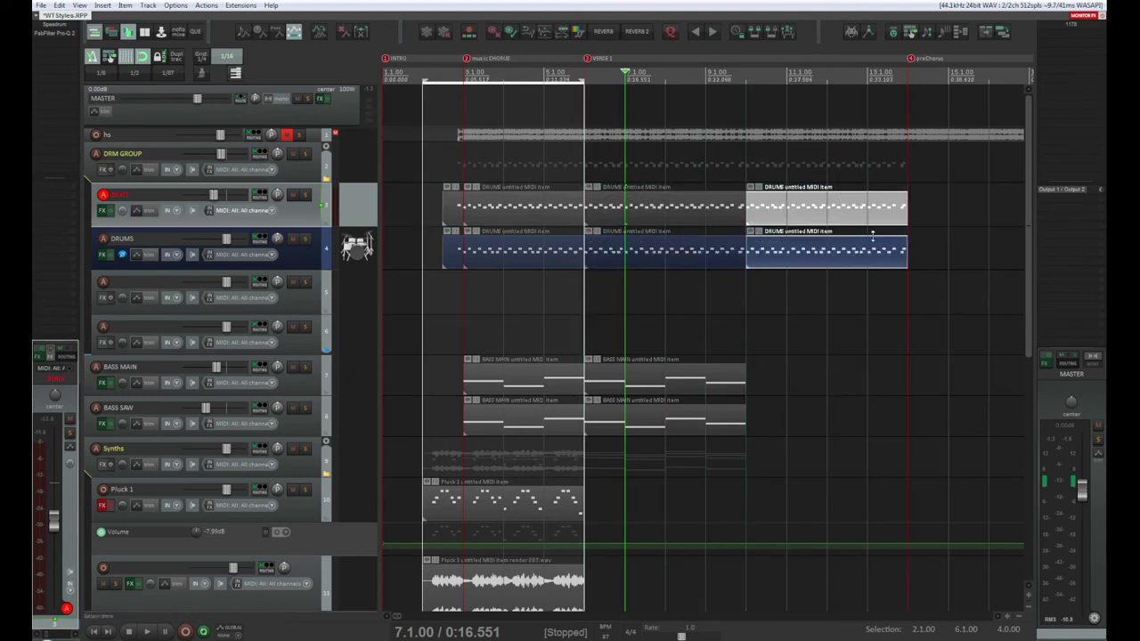
mouse_move(835, 189)
left_mouse_down()
mouse_move(914, 220)
mouse_move(994, 220)
left_mouse_up()
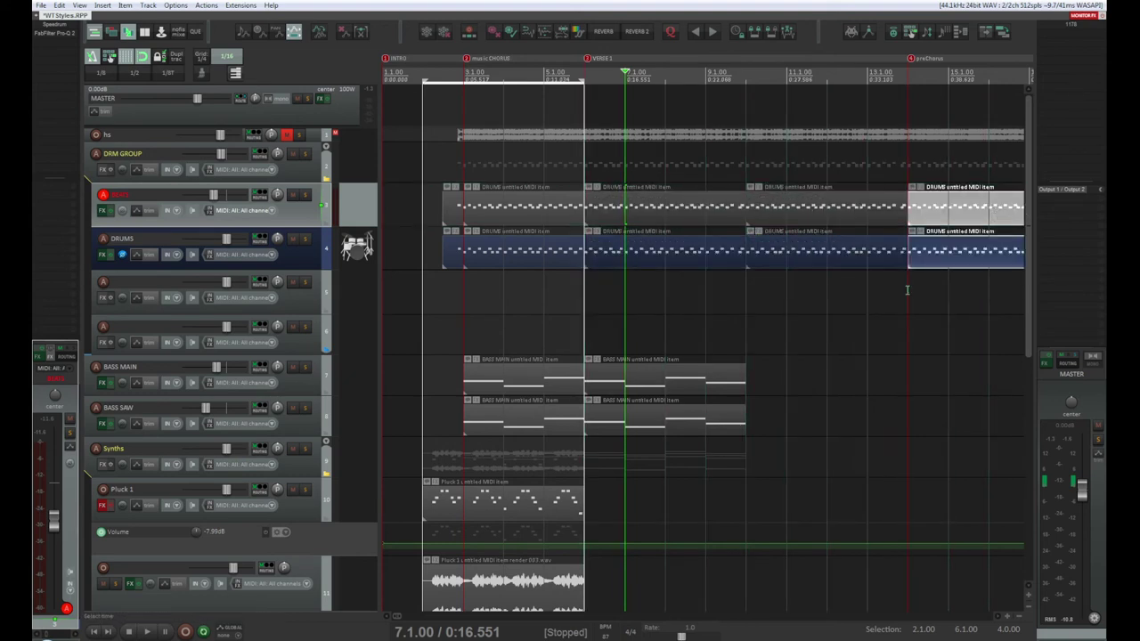
Copy the selected BEATS and DRUMS items twice, filling the second half of preChorus and the CHORUS section up to Verse 2
scroll(628, 550, "down", 2)
scroll(810, 531, "up", 1)
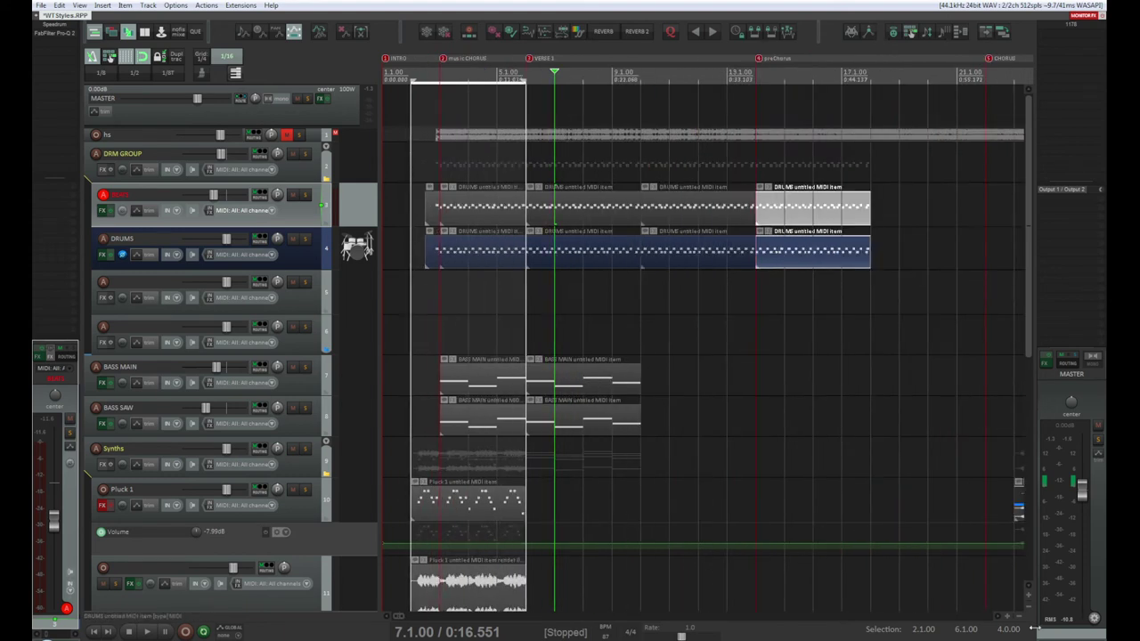
scroll(1002, 617, "right", 3)
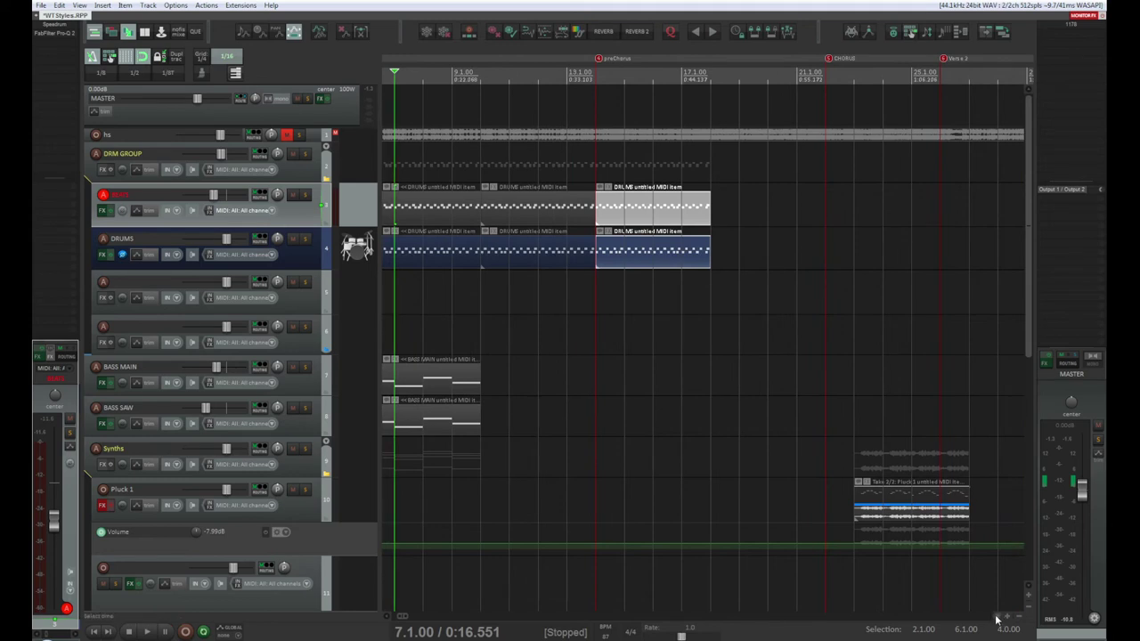
left_click_drag(643, 208, 777, 207)
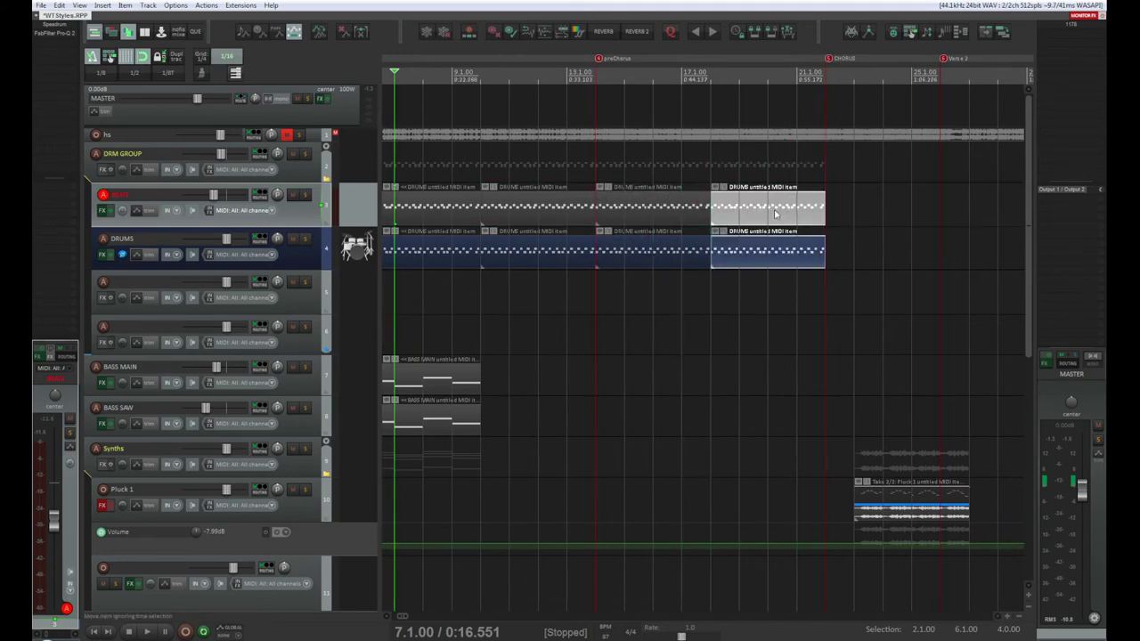
left_click_drag(763, 210, 883, 200)
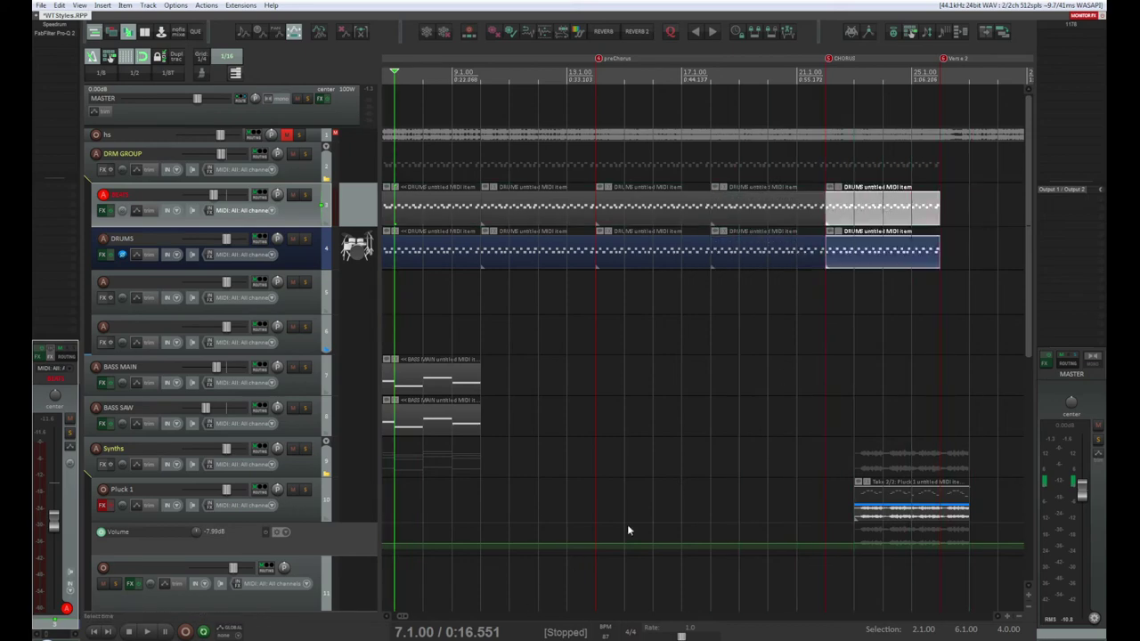
Select the CHORUS items on BEATS and DRUMS and place a copy of both at measure 29, inside Verse 2
scroll(680, 483, "down", 3)
scroll(641, 516, "down", 2)
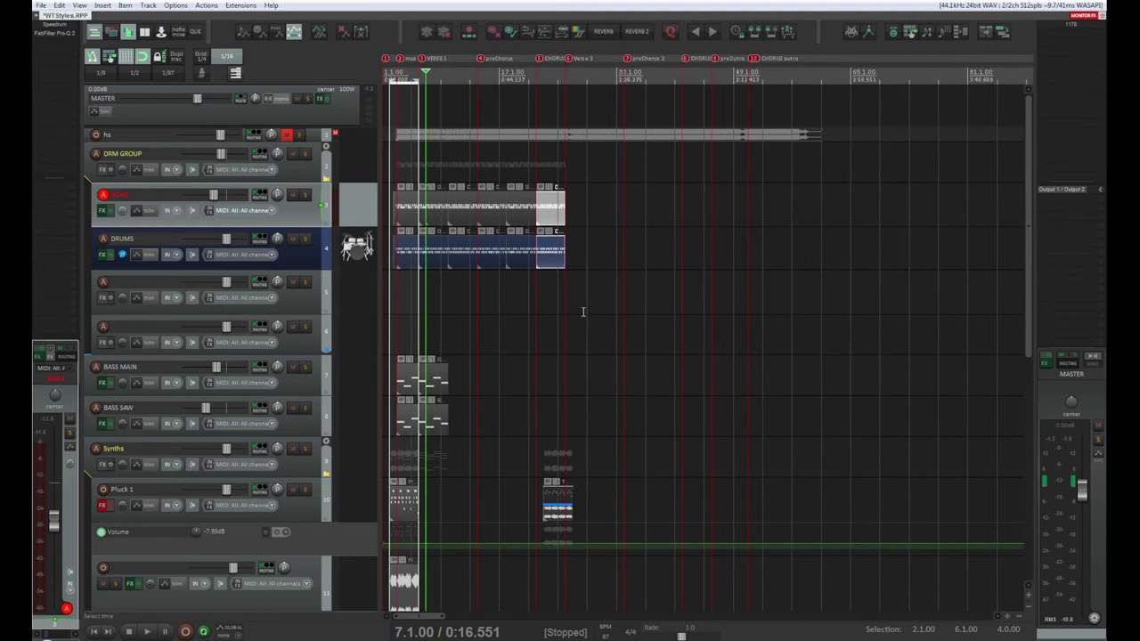
scroll(573, 240, "up", 1)
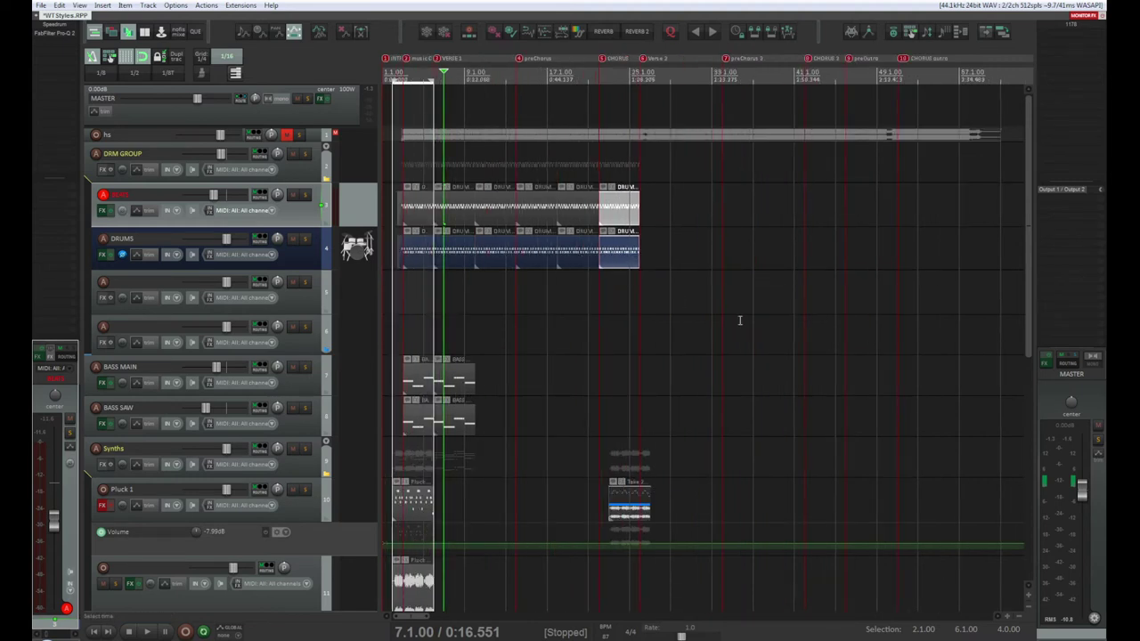
scroll(703, 284, "up", 1)
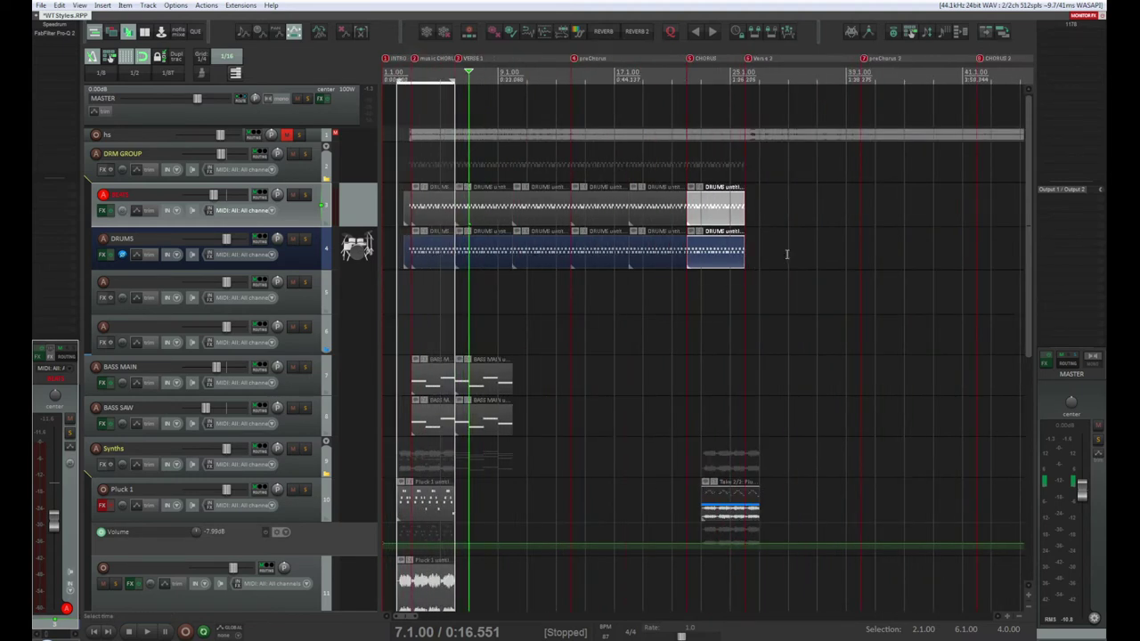
left_click_drag(791, 195, 702, 275)
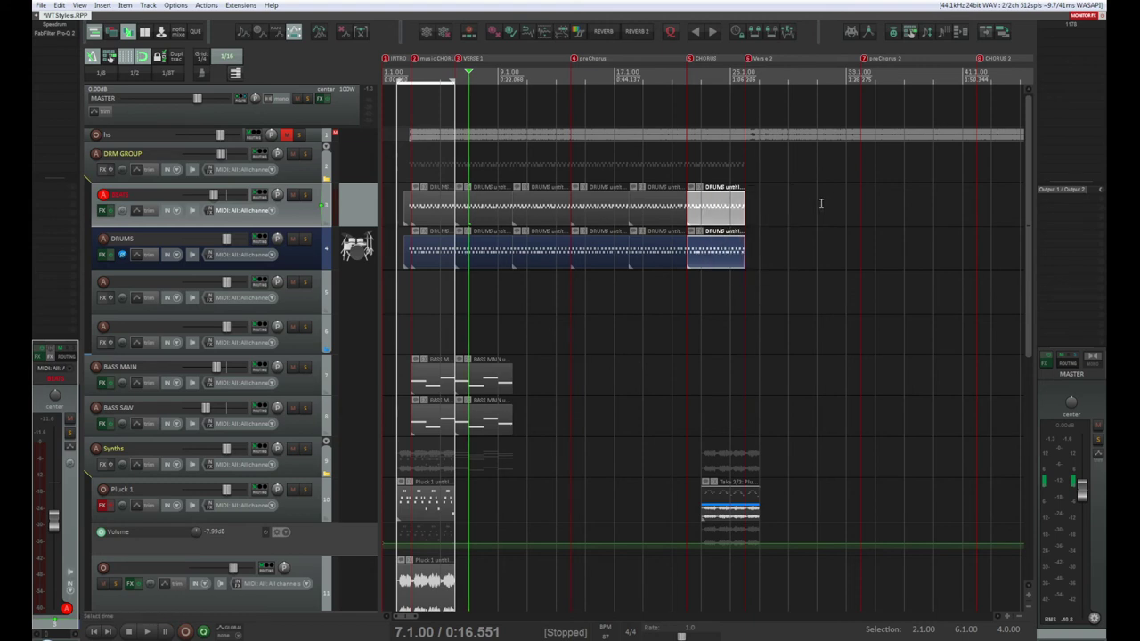
scroll(894, 298, "down", 1)
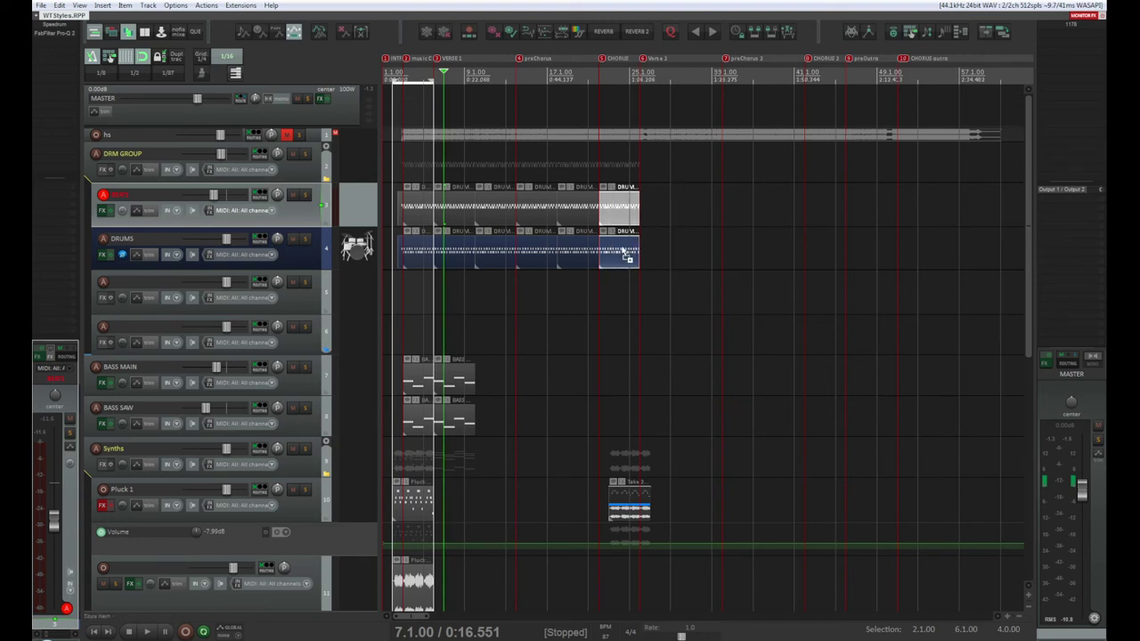
left_click_drag(628, 255, 679, 256)
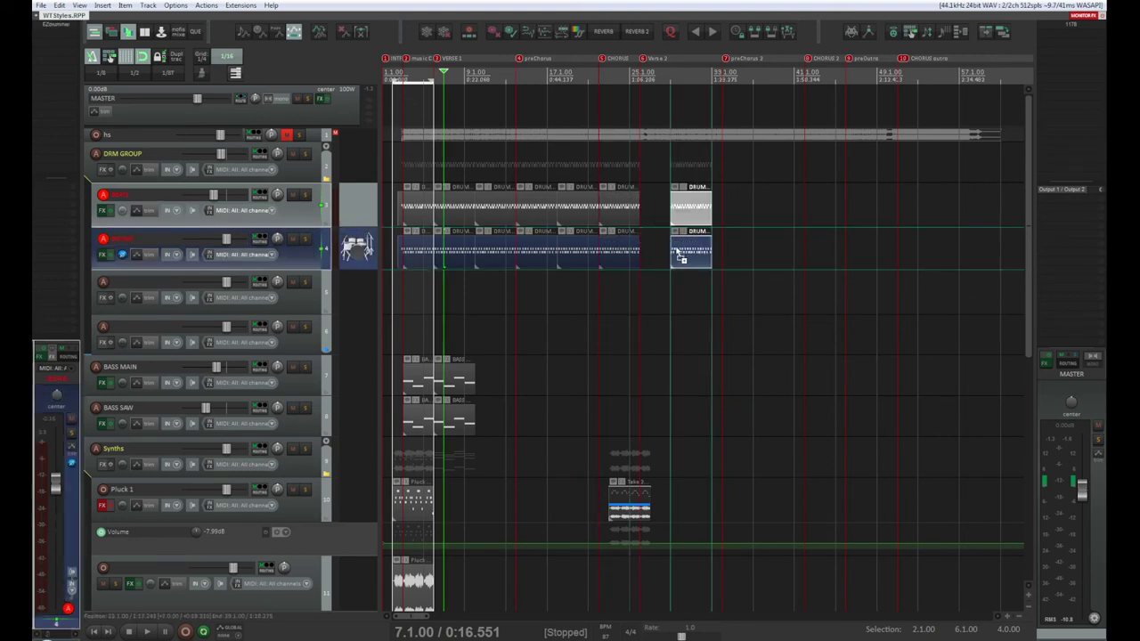
Move the copied BEATS and DRUMS items back so they start exactly at the Verse 2 marker
scroll(392, 579, "up", 3)
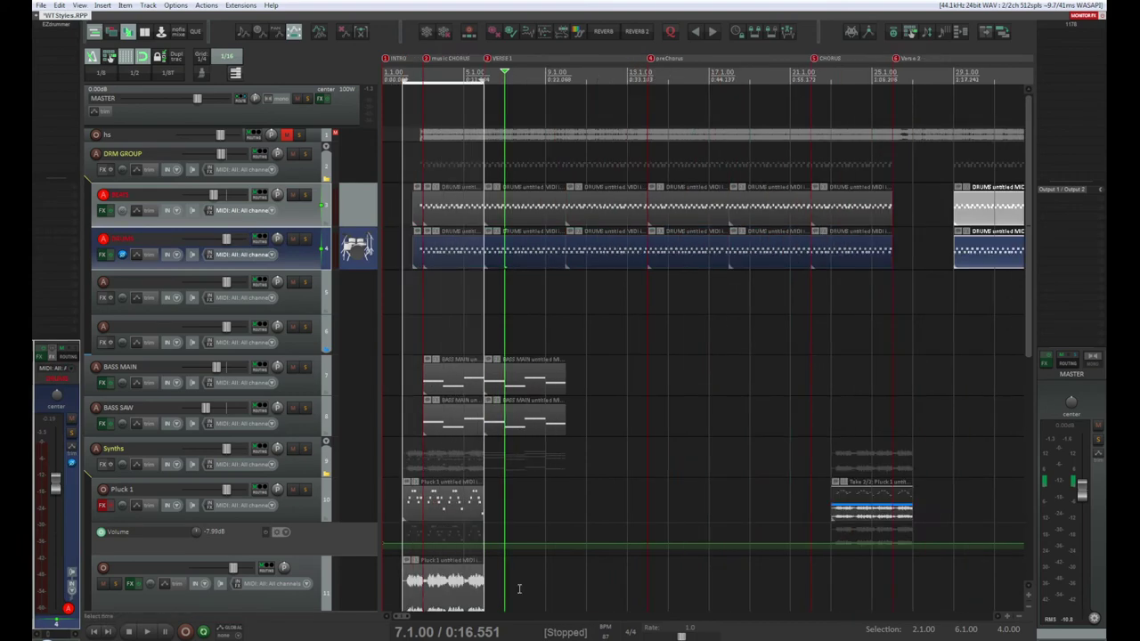
scroll(422, 618, "down", 3)
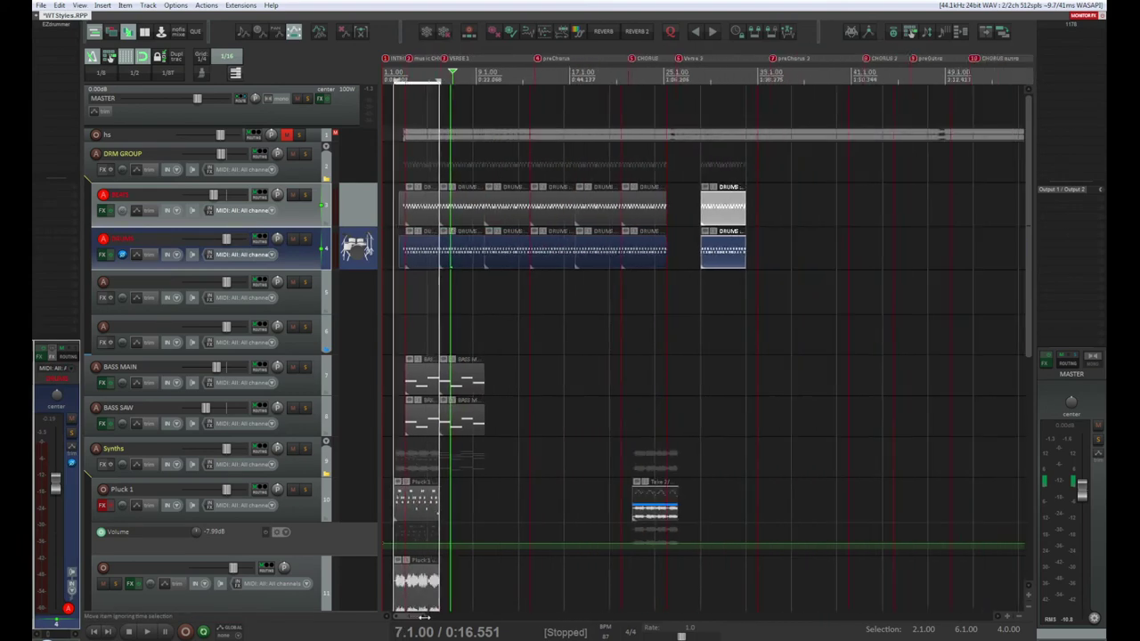
scroll(422, 618, "up", 3)
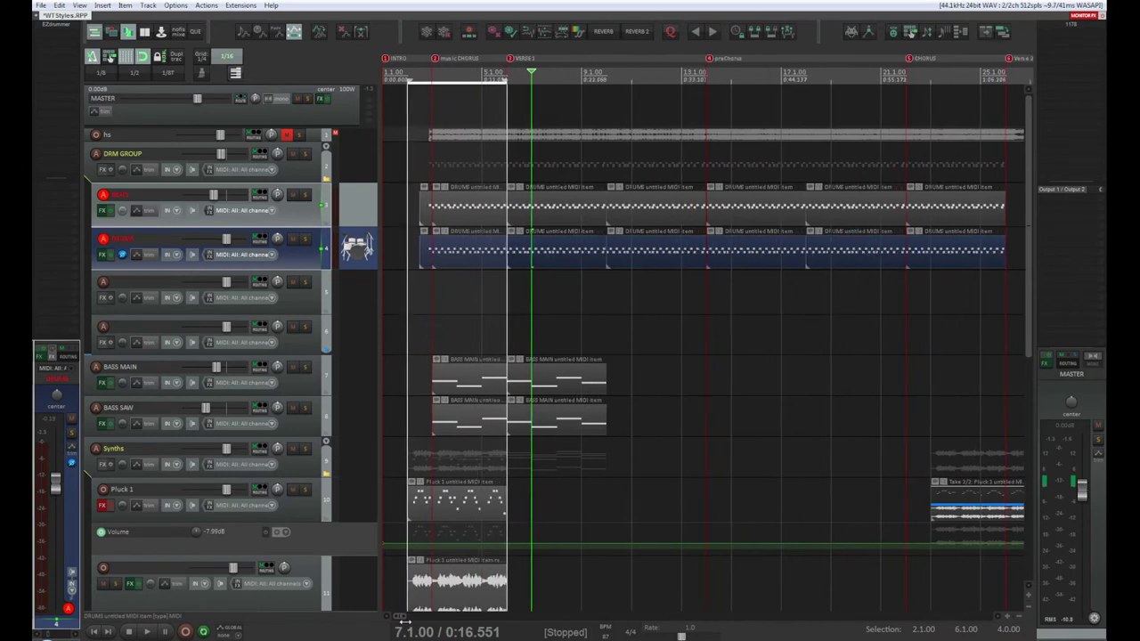
scroll(953, 618, "right", 5)
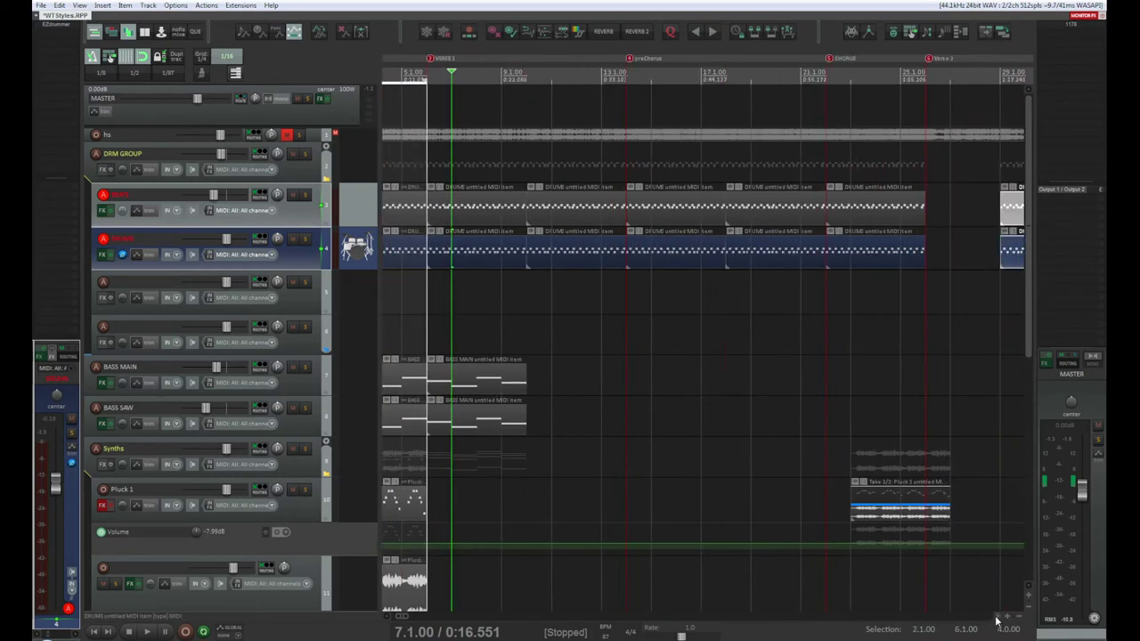
scroll(998, 621, "right", 4)
left_click_drag(621, 206, 576, 214)
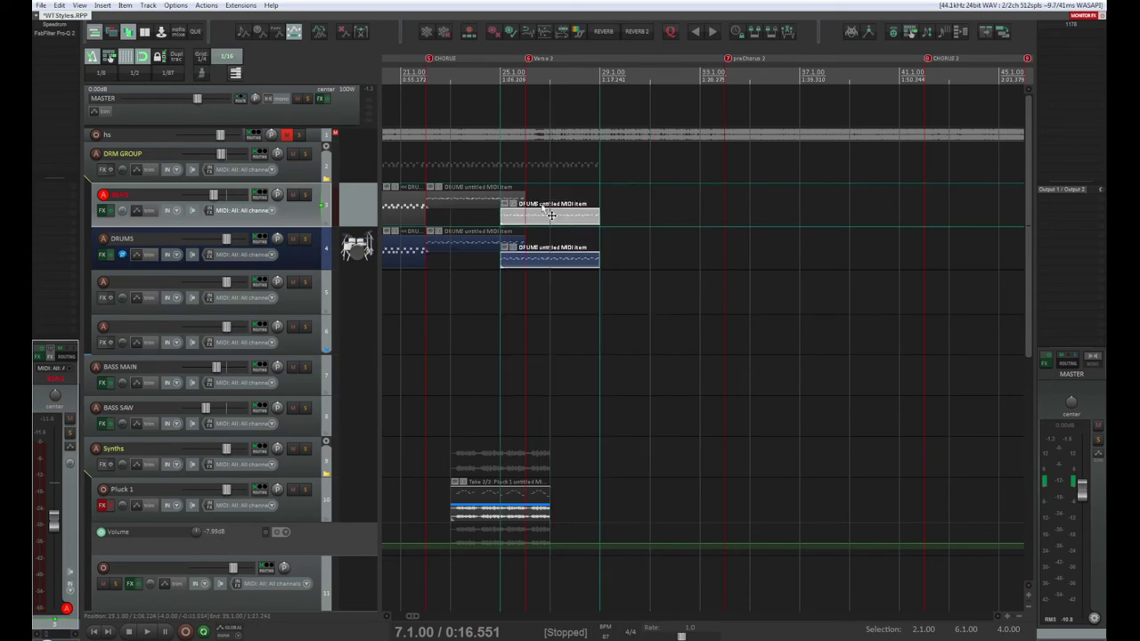
scroll(570, 223, "left", 10)
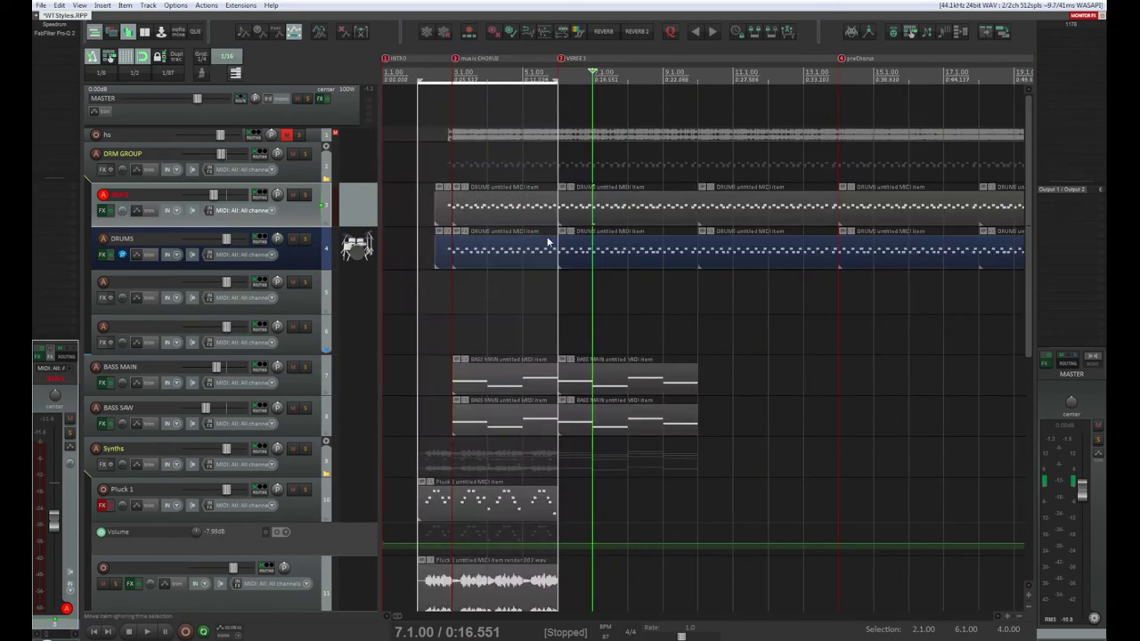
left_click(827, 75)
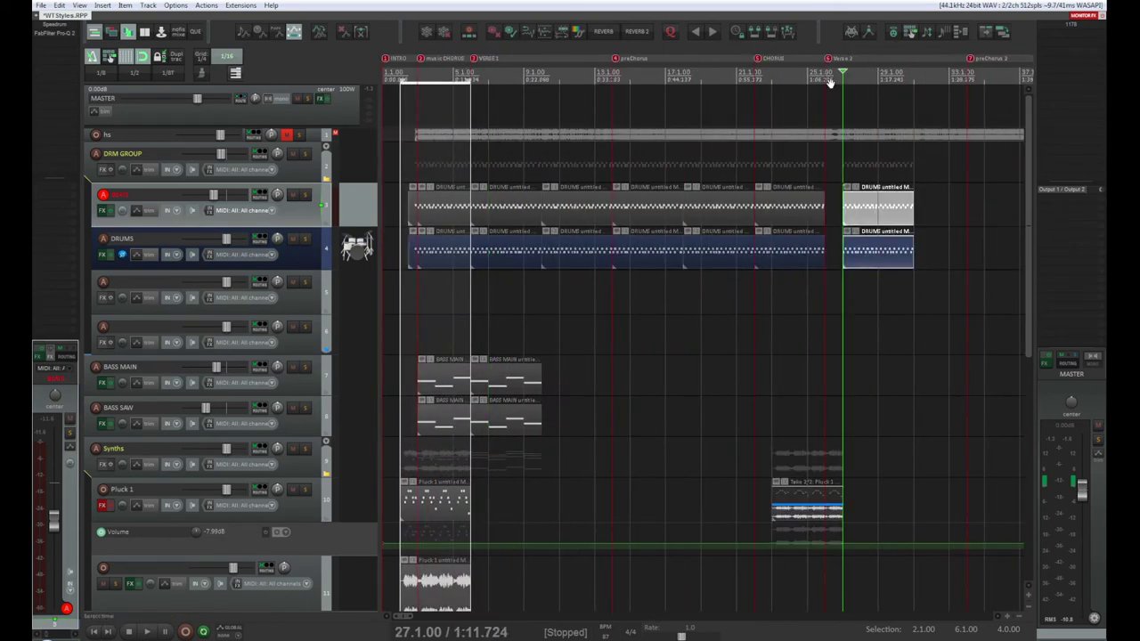
scroll(937, 392, "up", 4)
left_click_drag(877, 210, 828, 209)
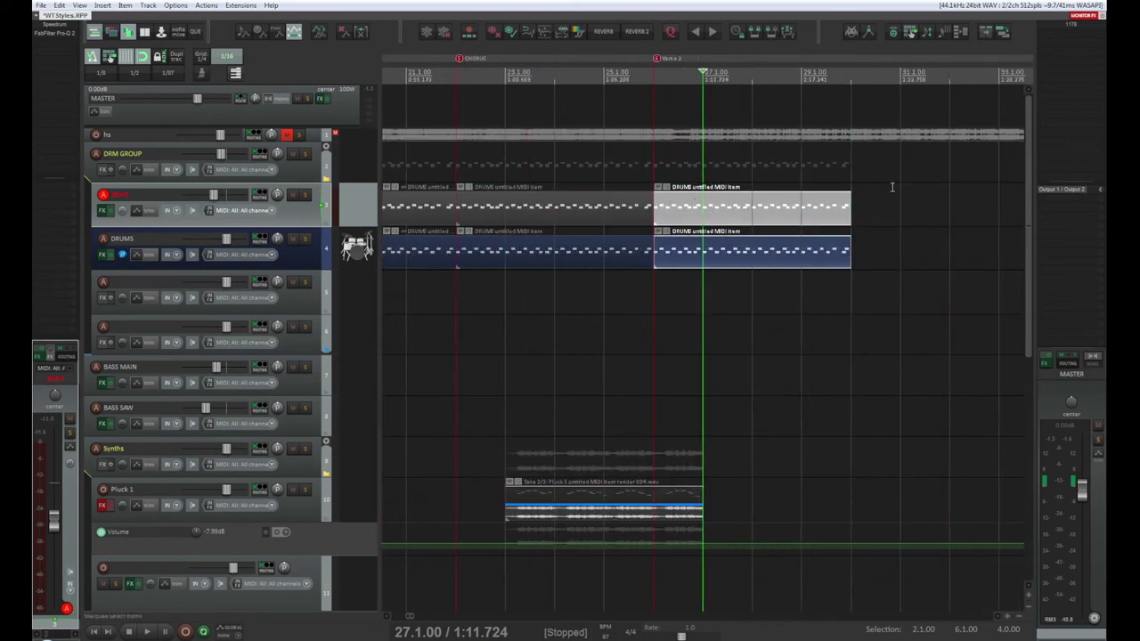
Copy the BEATS and DRUMS items twice, filling the rest of Verse 2 and the first half of preChorus 2
left_click_drag(745, 254, 942, 254)
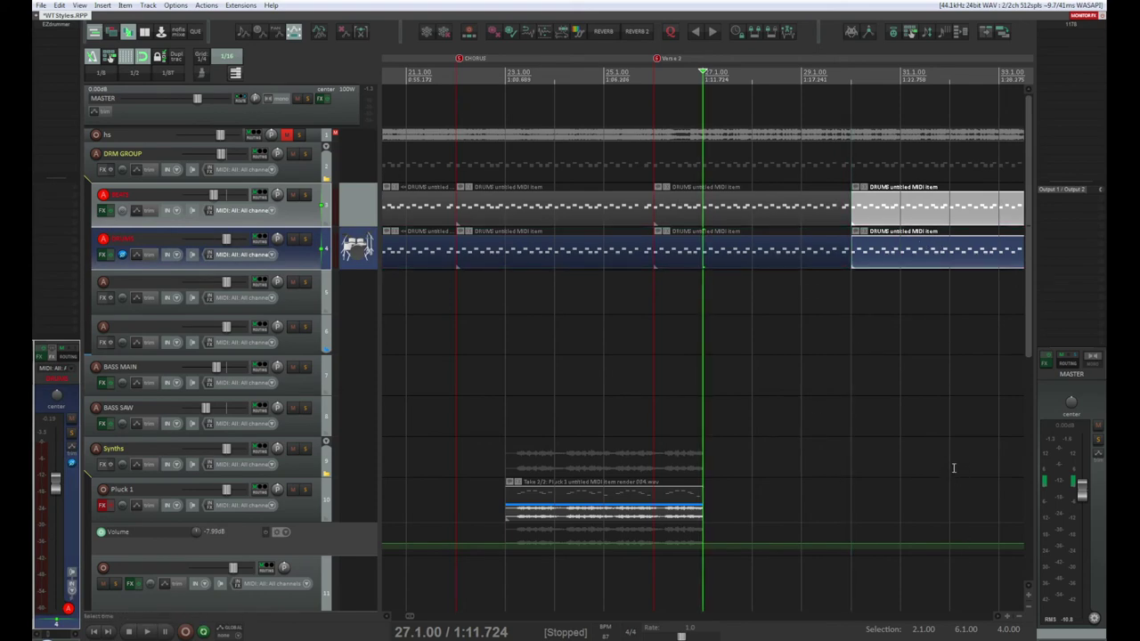
scroll(955, 472, "up", 1)
scroll(955, 472, "down", 1)
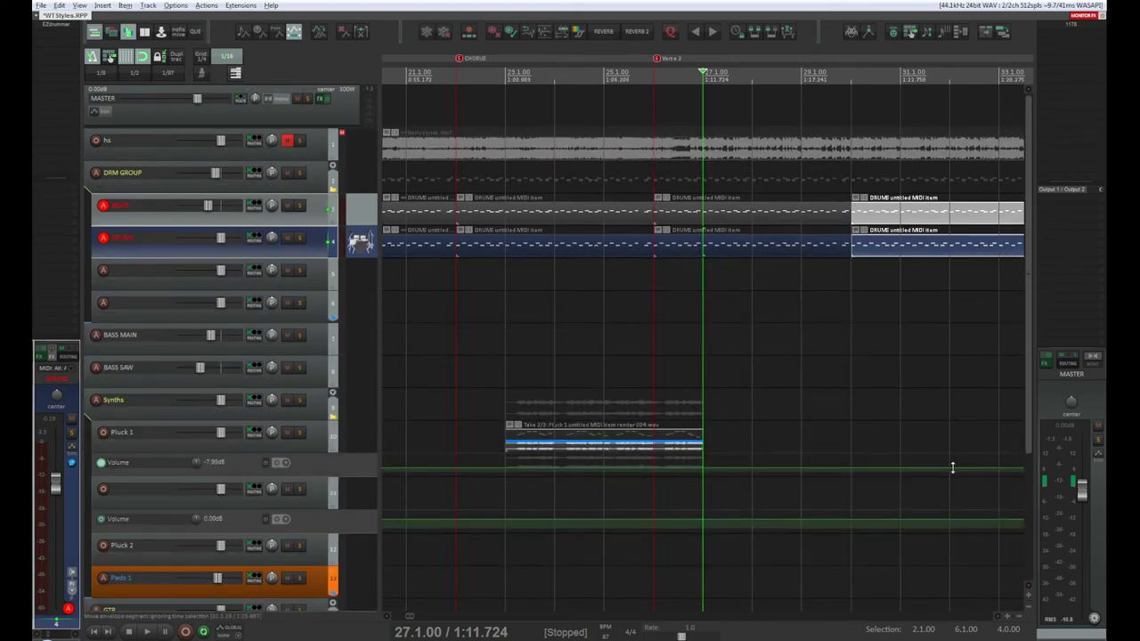
scroll(954, 470, "right", 3)
scroll(952, 468, "right", 3)
scroll(952, 467, "left", 1)
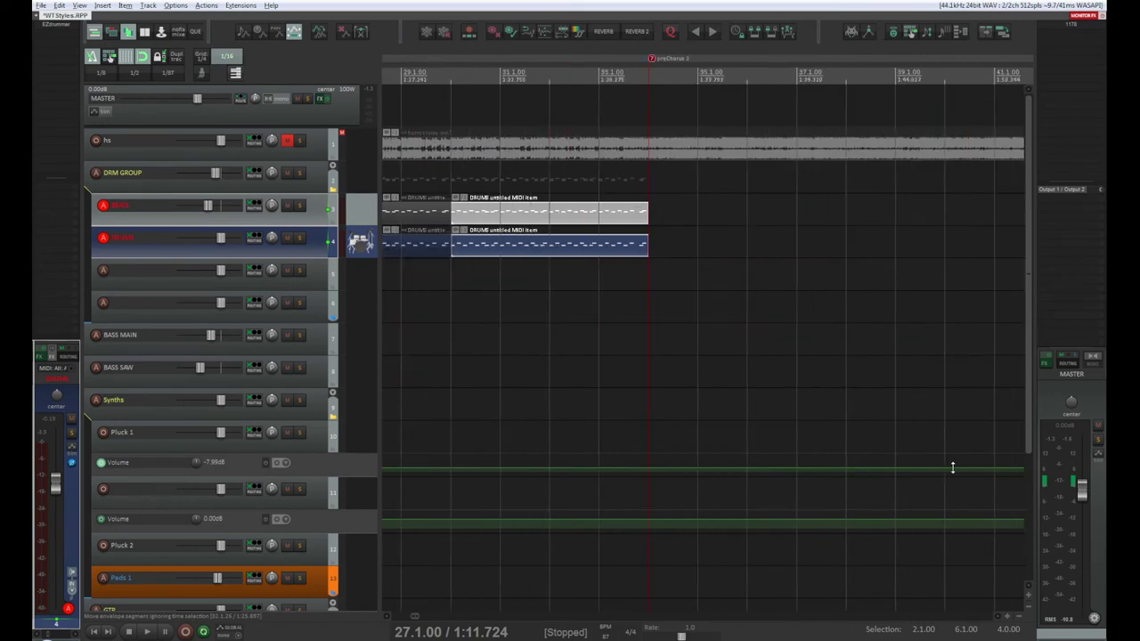
left_click_drag(606, 256, 729, 252)
left_click_drag(839, 249, 815, 252)
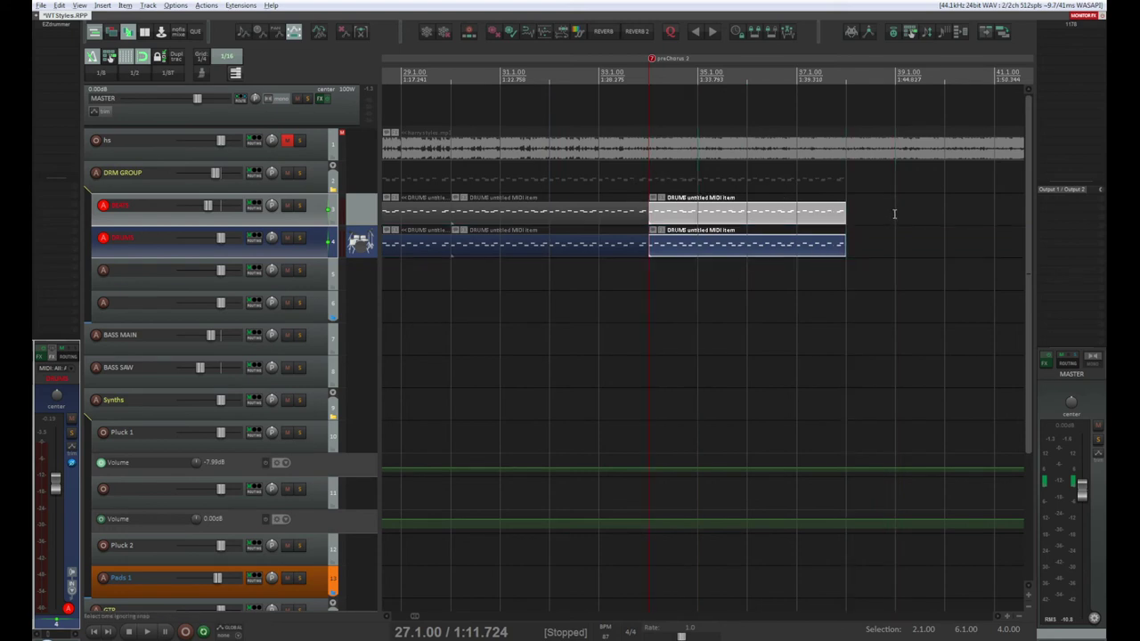
Copy the BEATS and DRUMS items three times, covering the rest of preChorus 2, CHORUS 2 and the section starting at preOutro
scroll(894, 214, "left", 1)
scroll(894, 214, "right", 5)
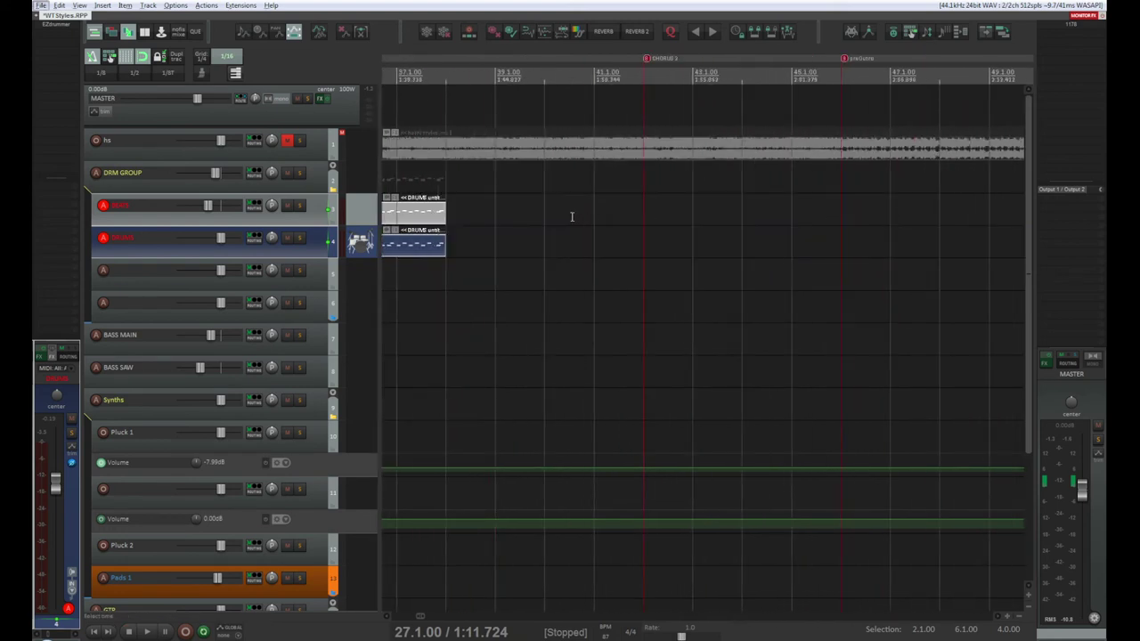
left_click_drag(482, 201, 405, 254)
left_click_drag(425, 249, 644, 245)
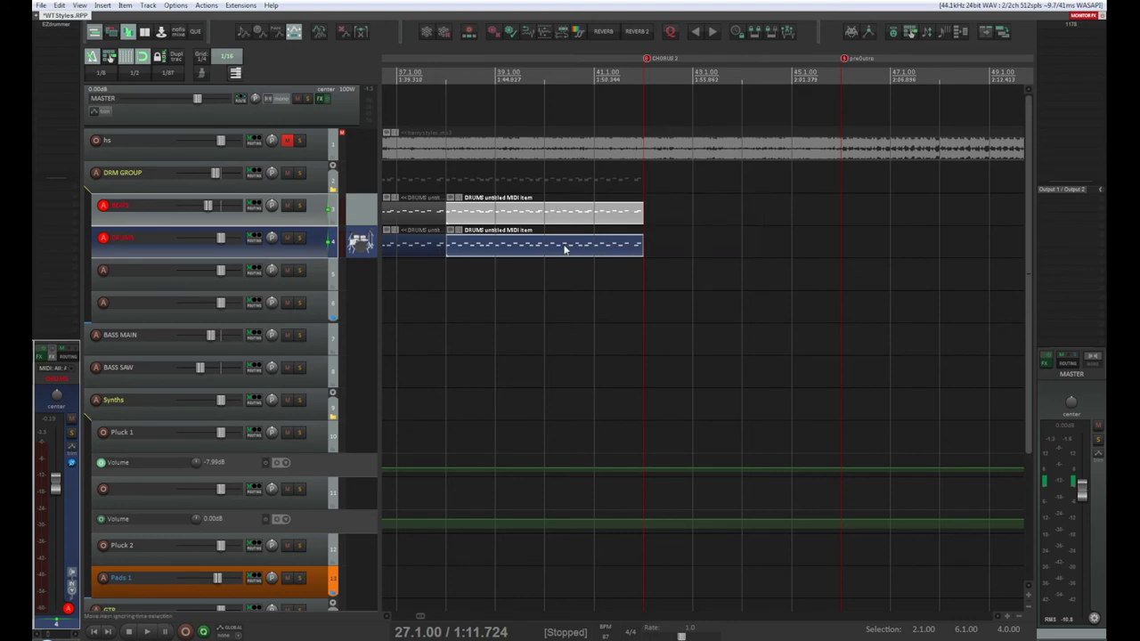
left_click_drag(563, 250, 773, 239)
key("ctrl+d")
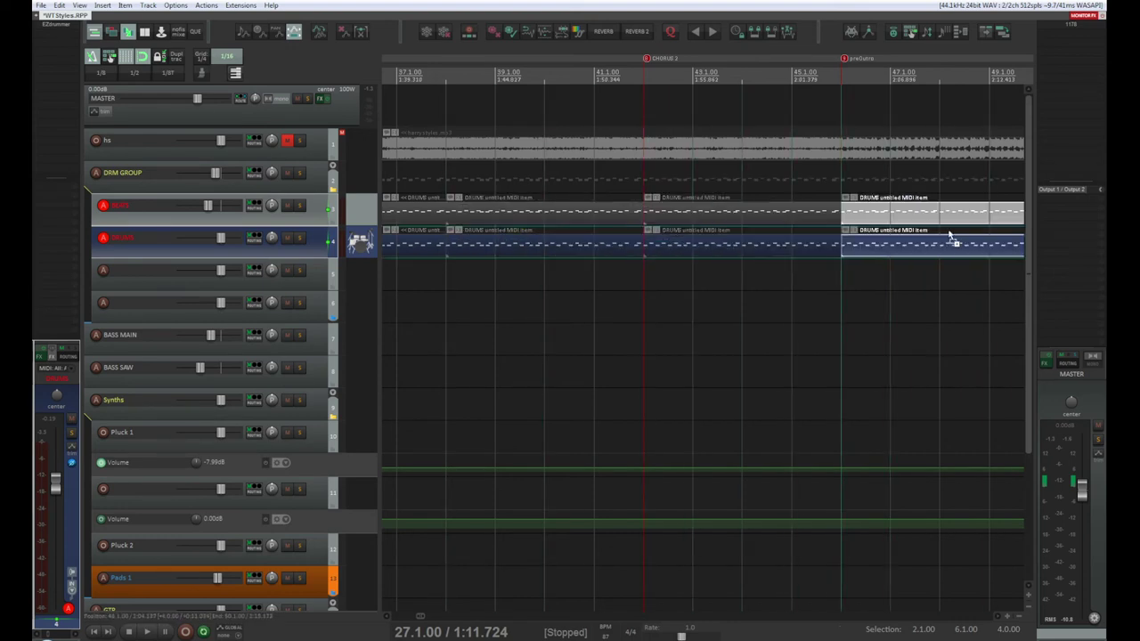
Select the rendered Pluck 1 item between measures 23 and 27 and delete it
scroll(888, 320, "down", 2)
scroll(887, 320, "up", 1)
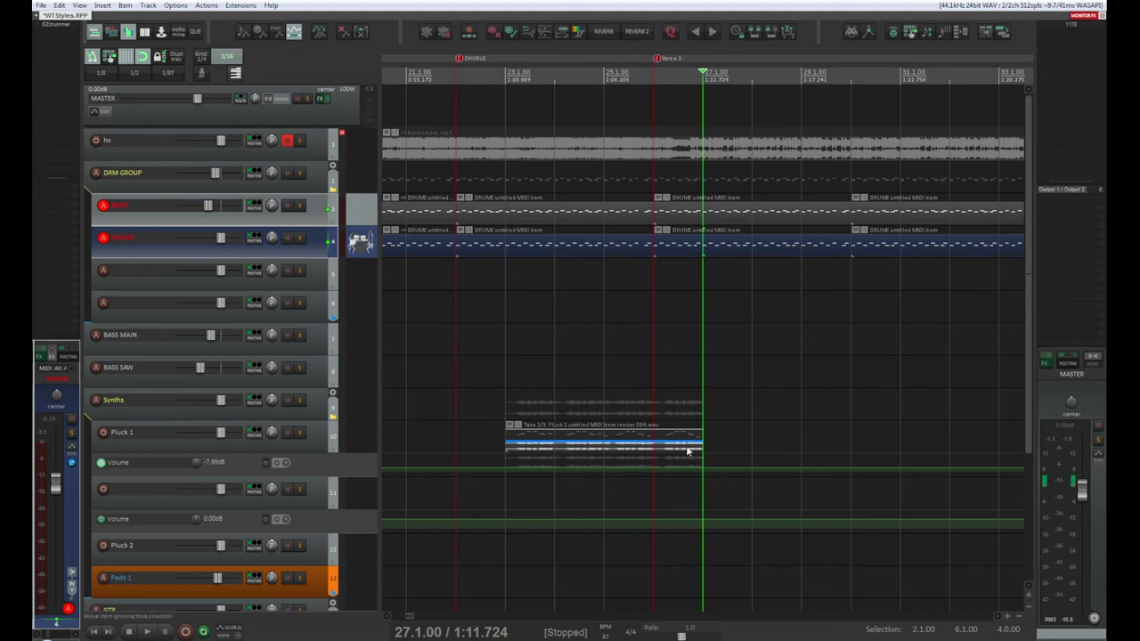
left_click_drag(737, 422, 502, 459)
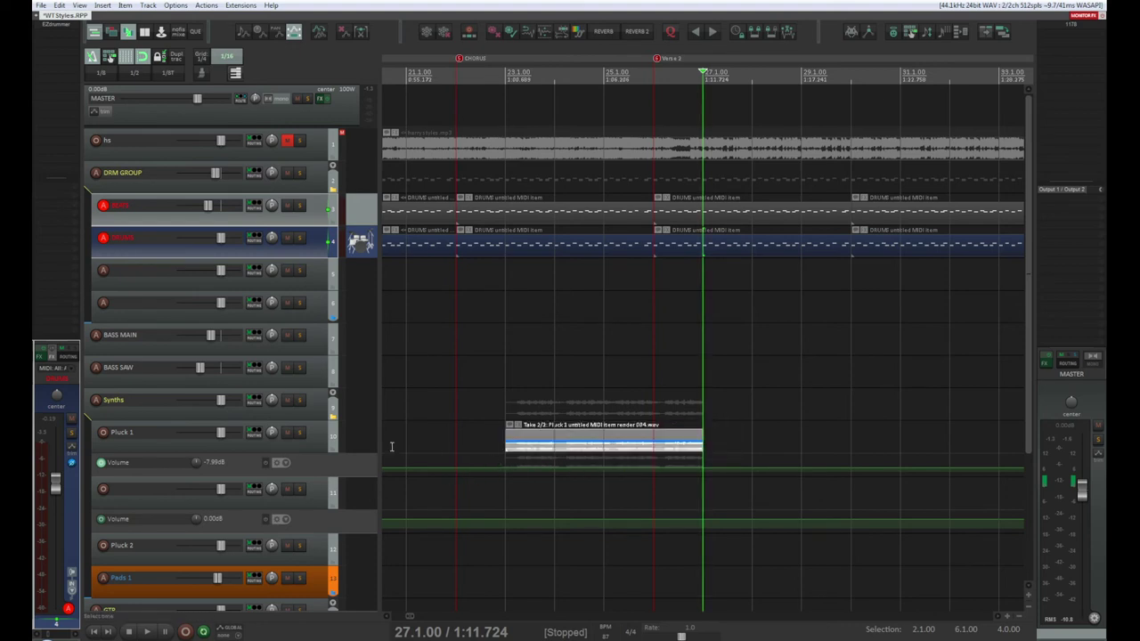
scroll(384, 619, "left", 5)
scroll(385, 619, "left", 5)
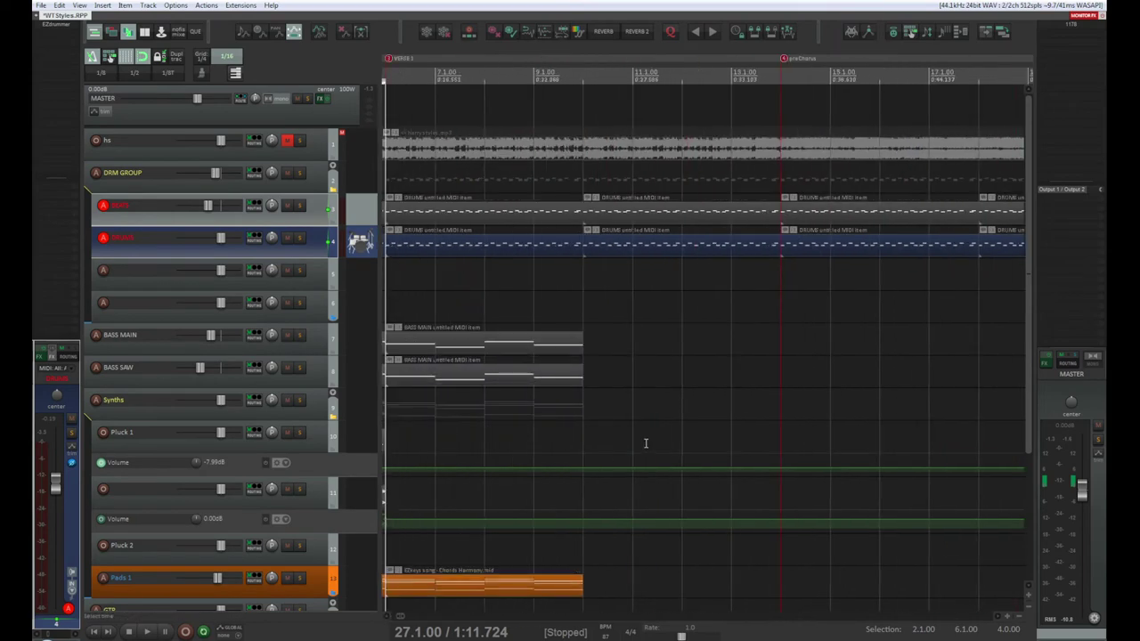
scroll(644, 440, "down", 5)
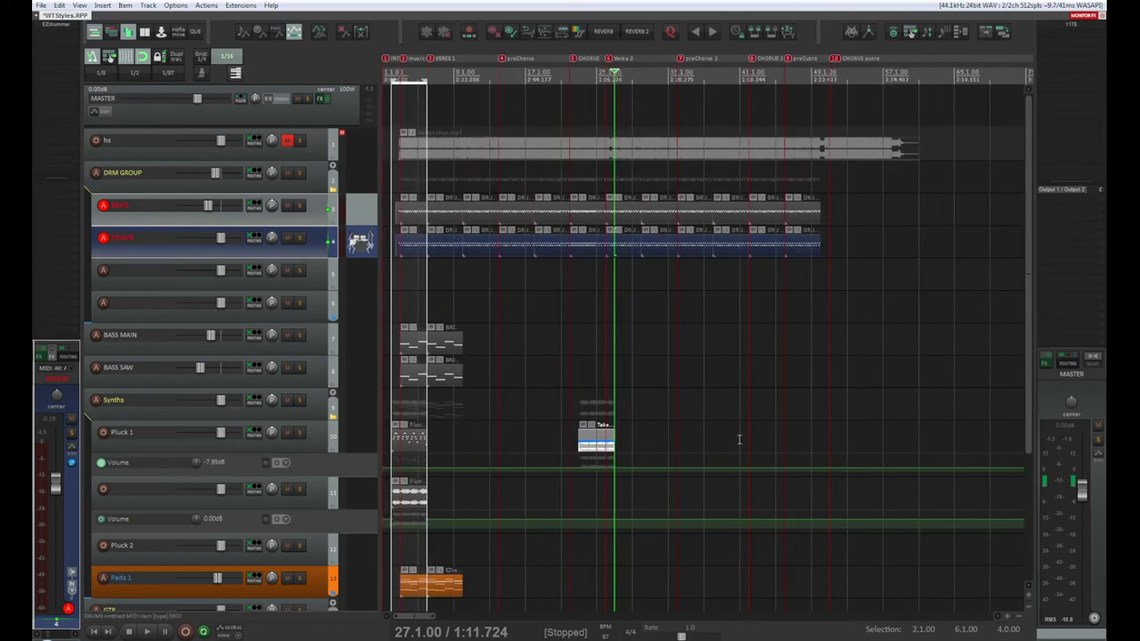
left_click(598, 72)
scroll(621, 285, "up", 8)
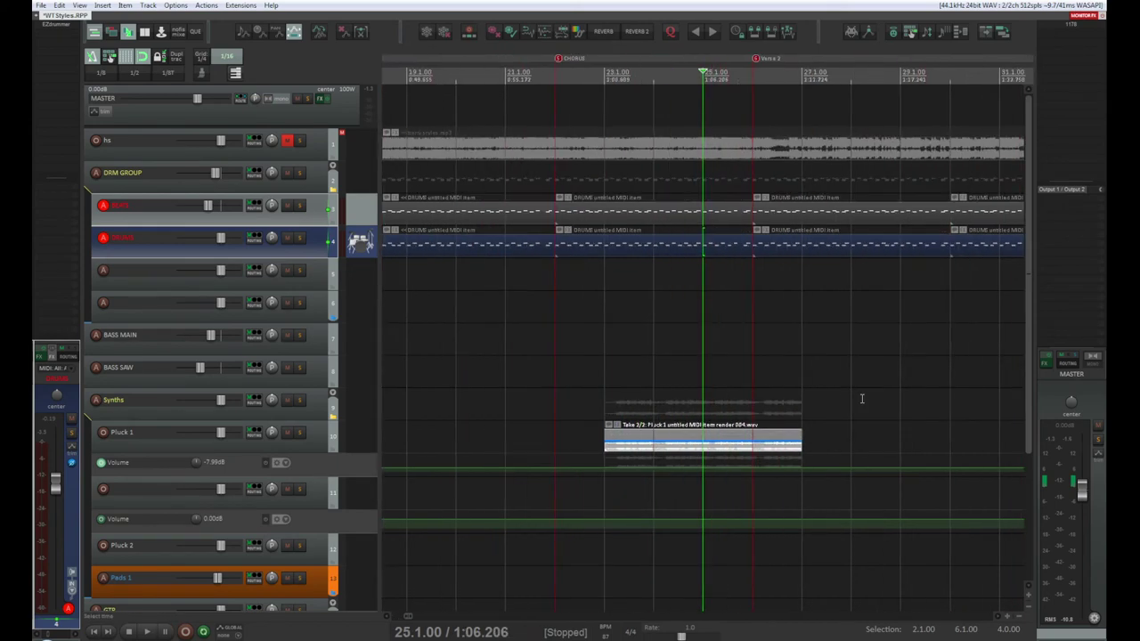
scroll(906, 406, "down", 2)
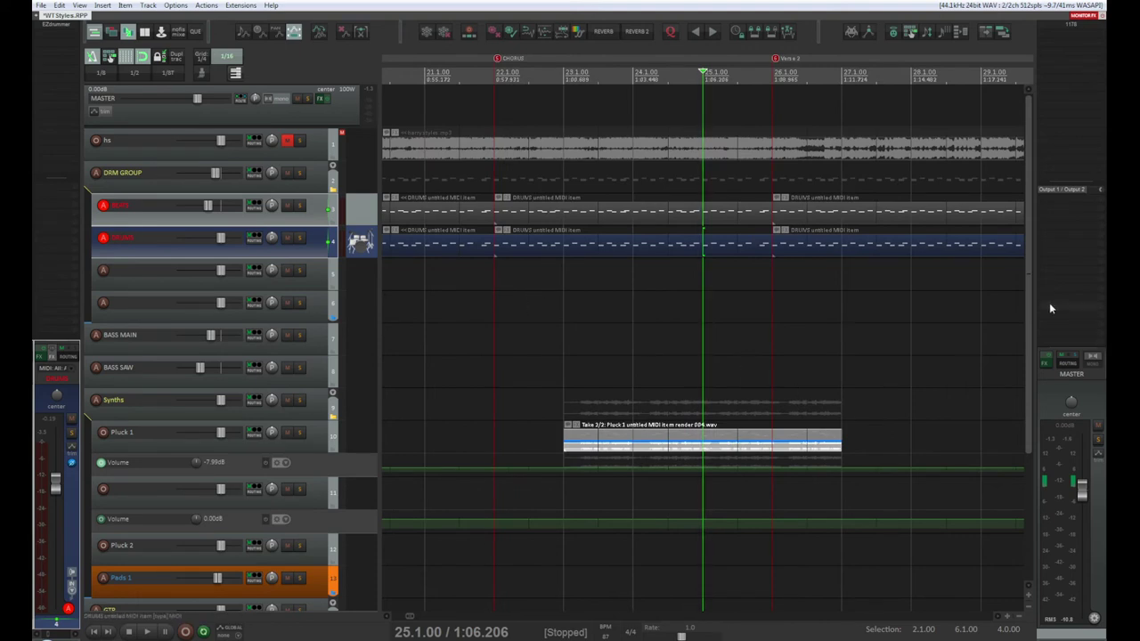
left_click_drag(1027, 313, 1060, 317)
left_click_drag(910, 431, 570, 461)
key("Delete")
Copy the Pads 1 chord item at the start of Verse 1 to measure 10, filling the rest of the verse
scroll(588, 458, "down", 8)
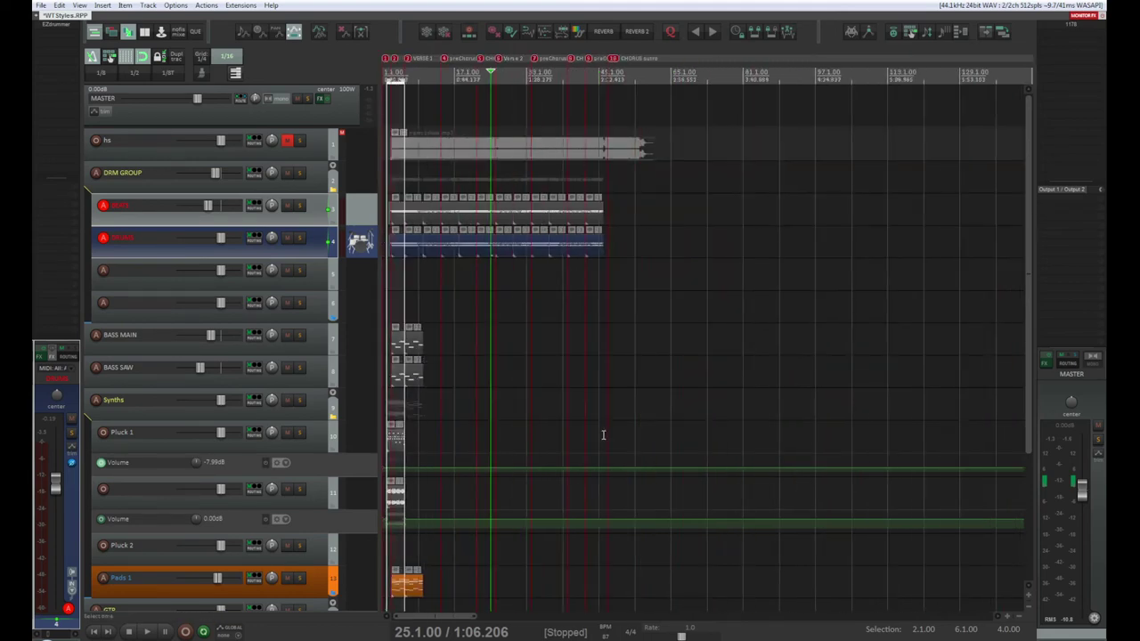
scroll(426, 494, "up", 4)
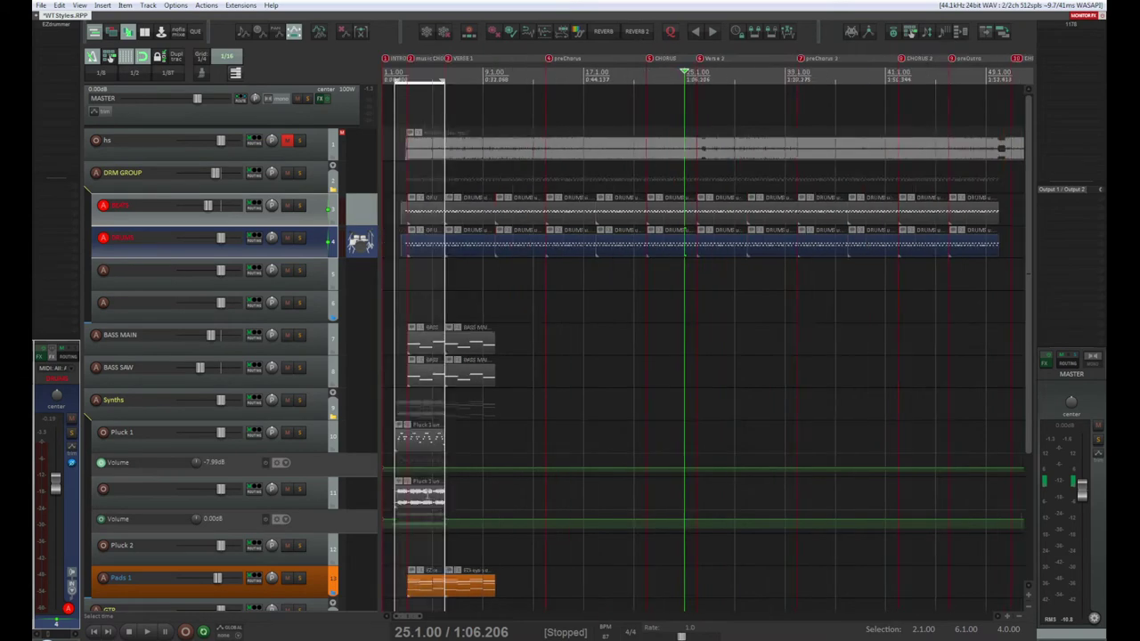
scroll(454, 552, "down", 2)
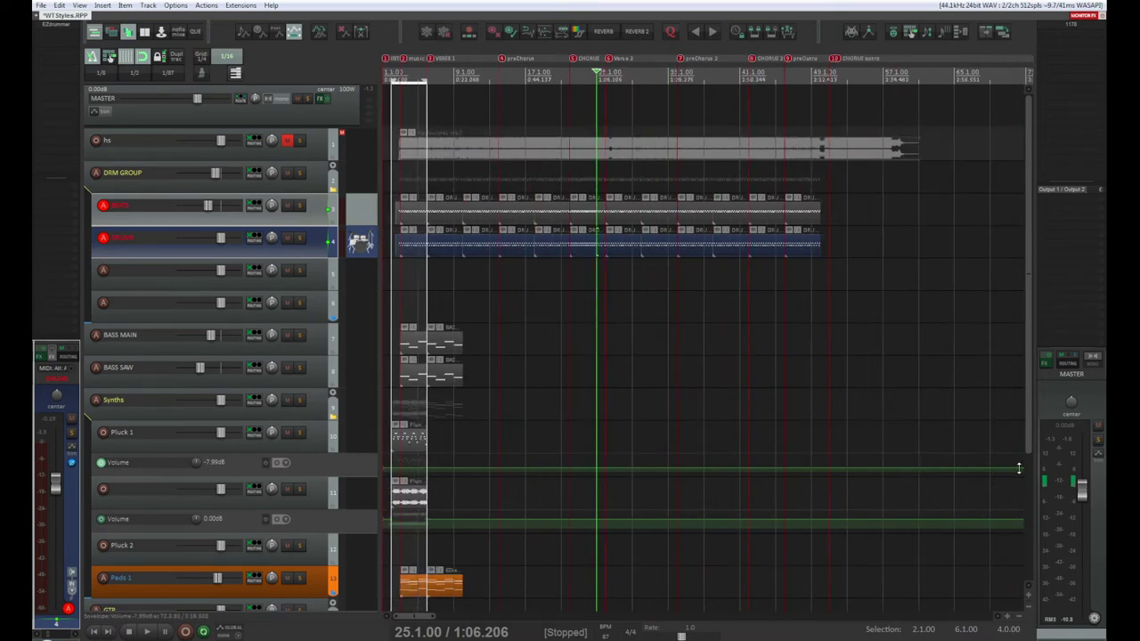
left_click_drag(1029, 435, 1031, 570)
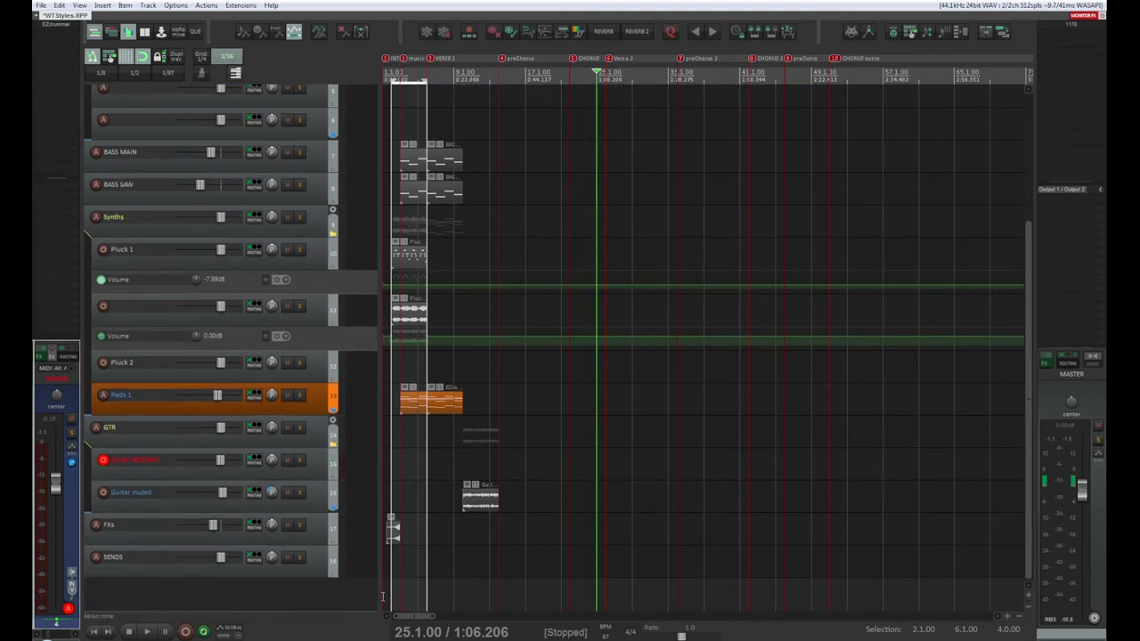
left_click(418, 401)
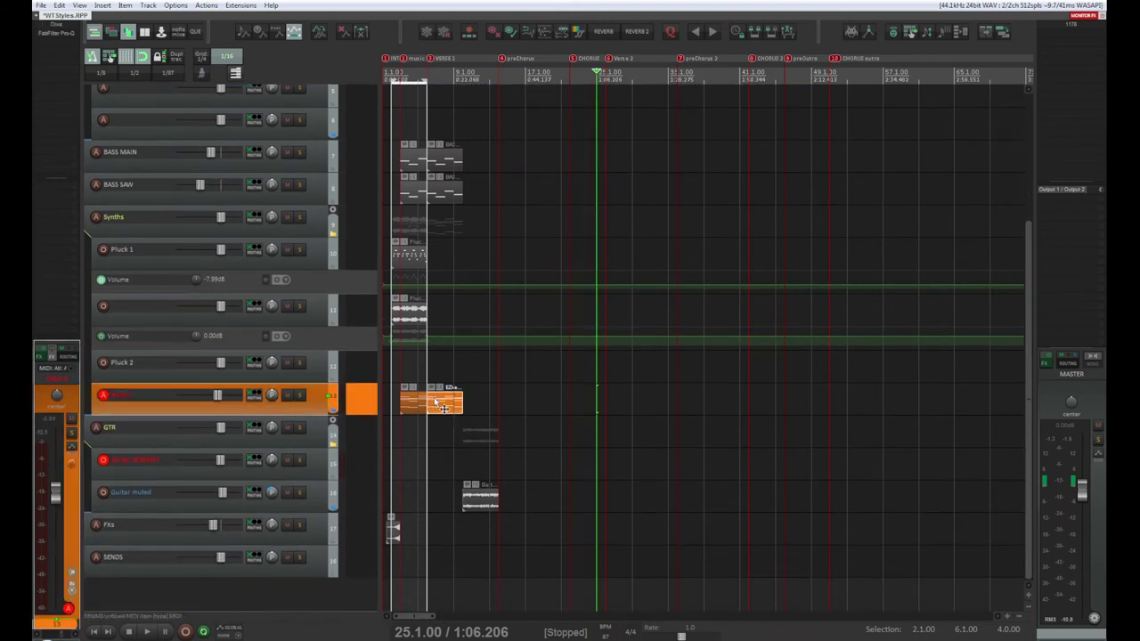
left_click(451, 408)
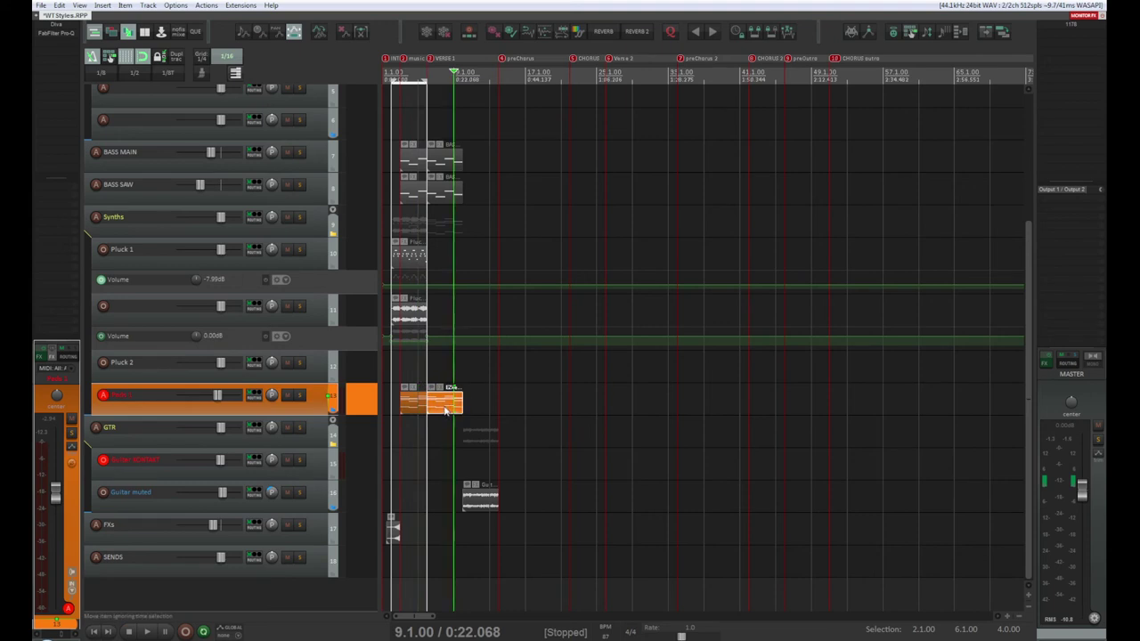
scroll(445, 410, "up", 4)
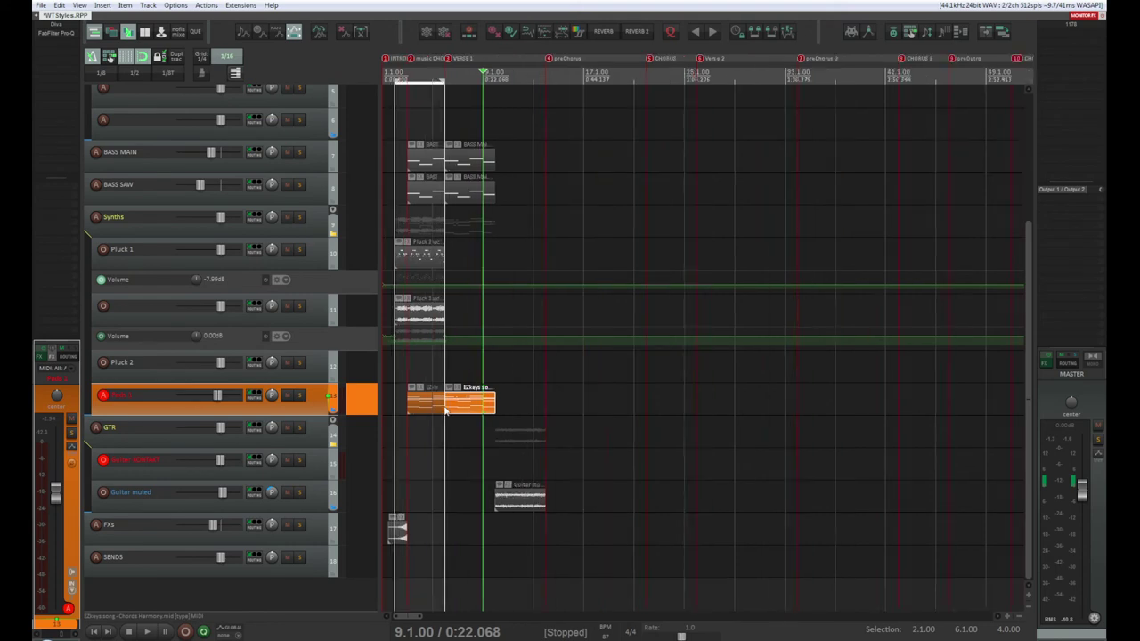
left_click(549, 406)
left_click(485, 406)
left_click(545, 406)
scroll(607, 417, "up", 1)
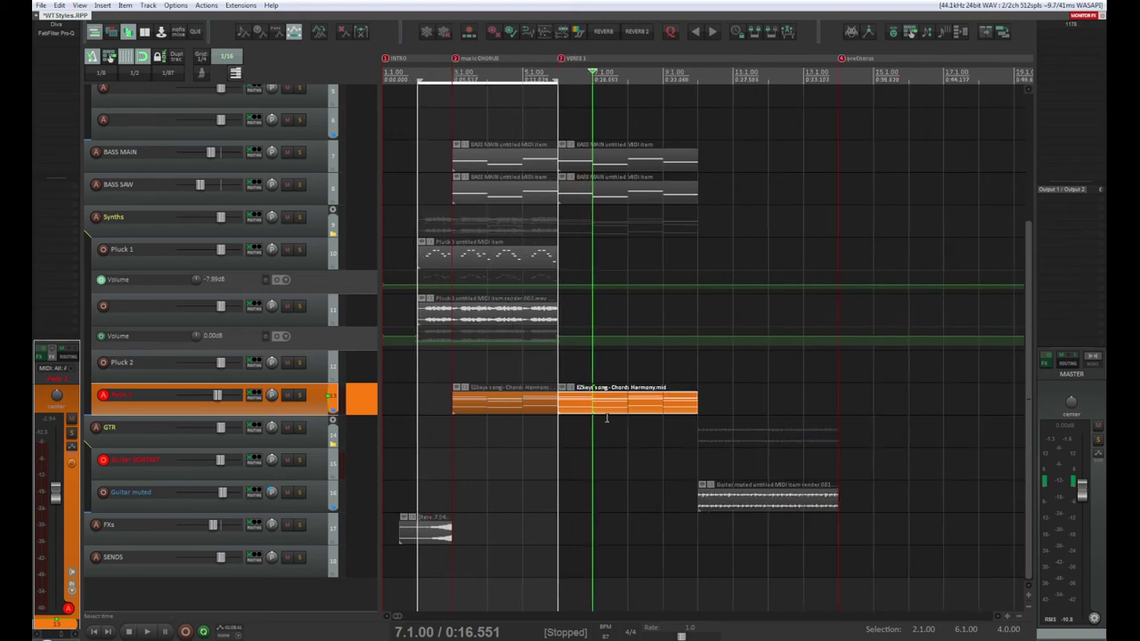
left_click_drag(591, 411, 761, 409)
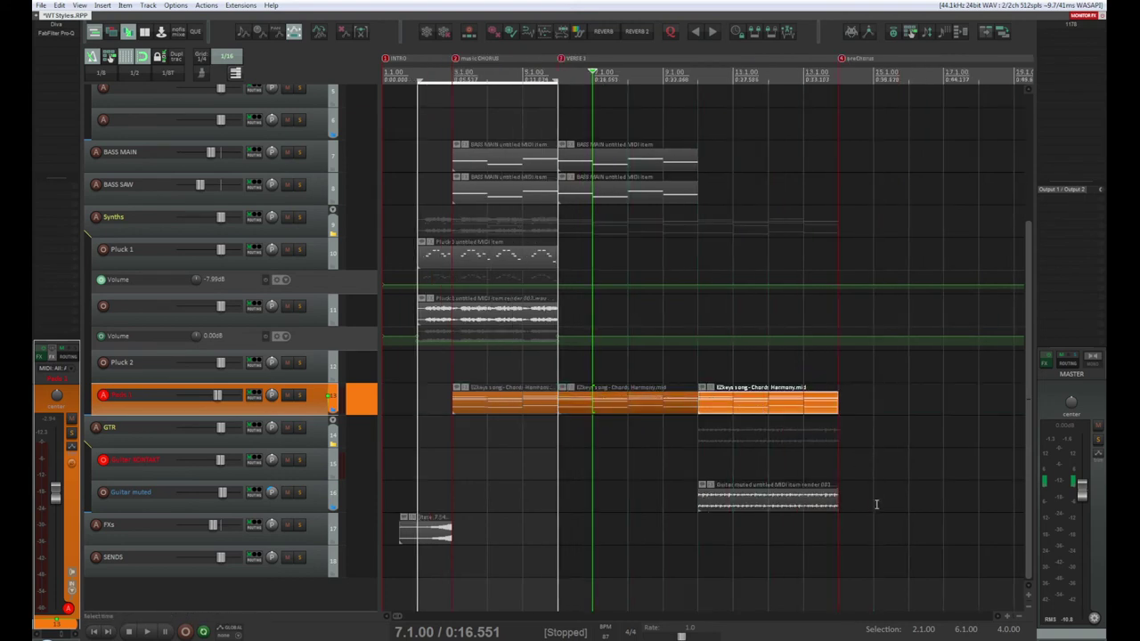
Copy both Verse 1 items on Pads 1 together and place the copies exactly at the preChorus marker
scroll(873, 496, "down", 1)
left_click(537, 409, "ctrl")
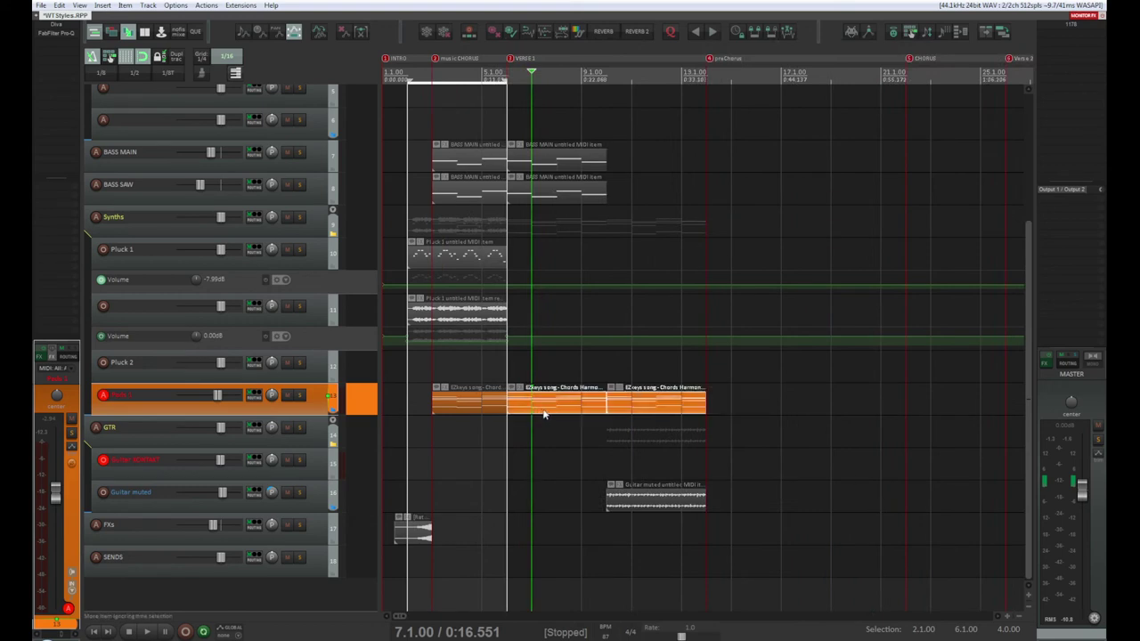
left_click_drag(537, 409, 771, 401)
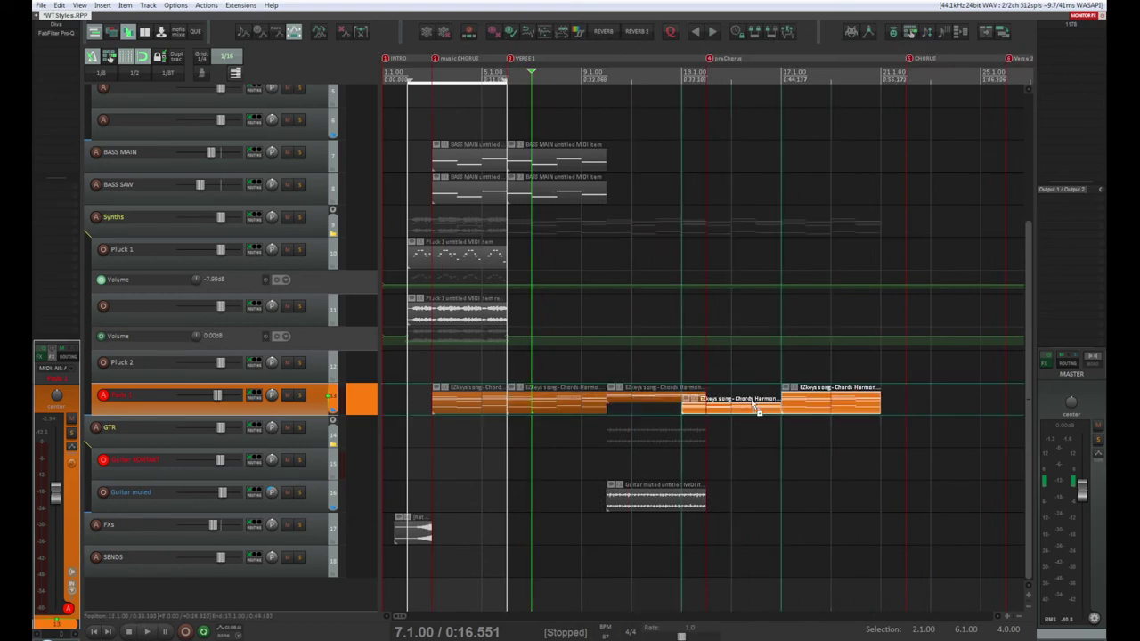
scroll(779, 432, "up", 1)
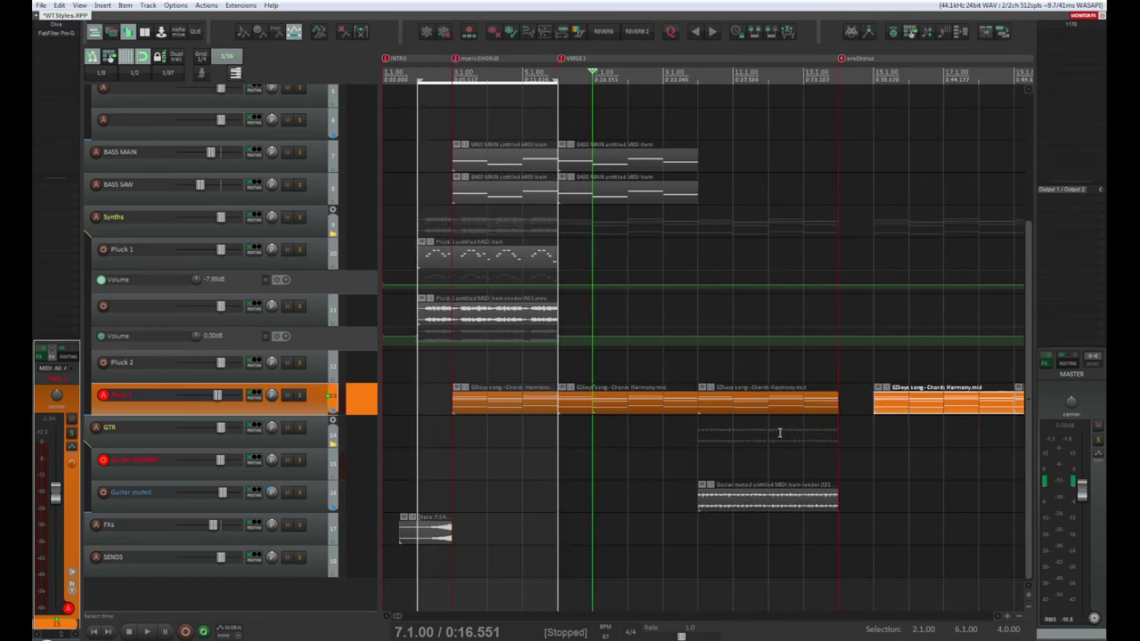
left_click_drag(884, 409, 850, 408)
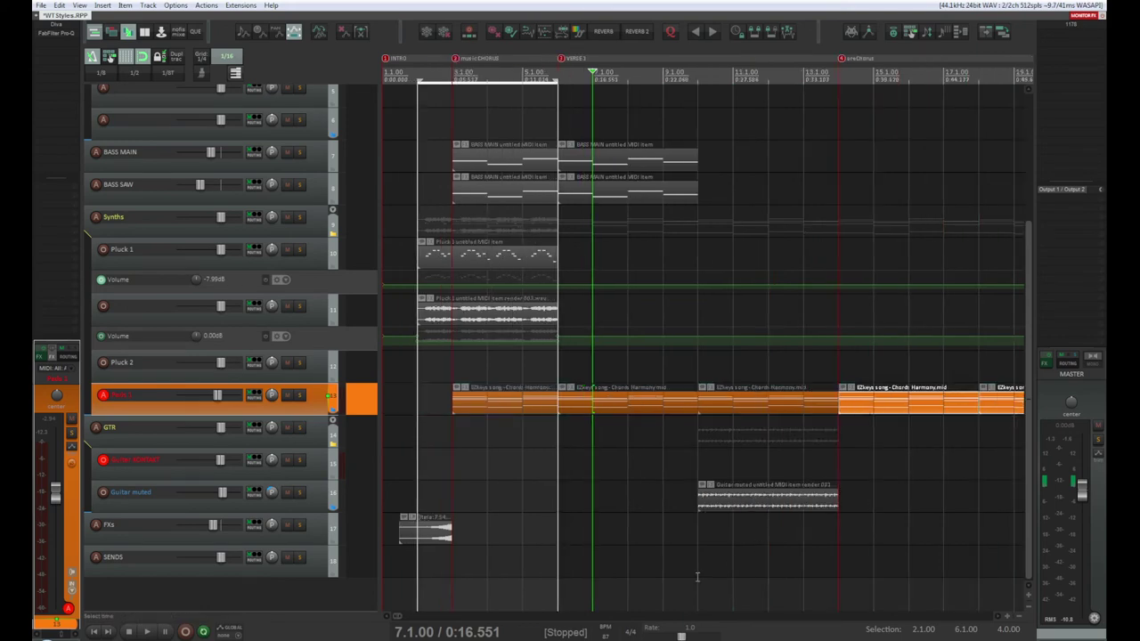
left_click(602, 616)
scroll(634, 568, "down", 5)
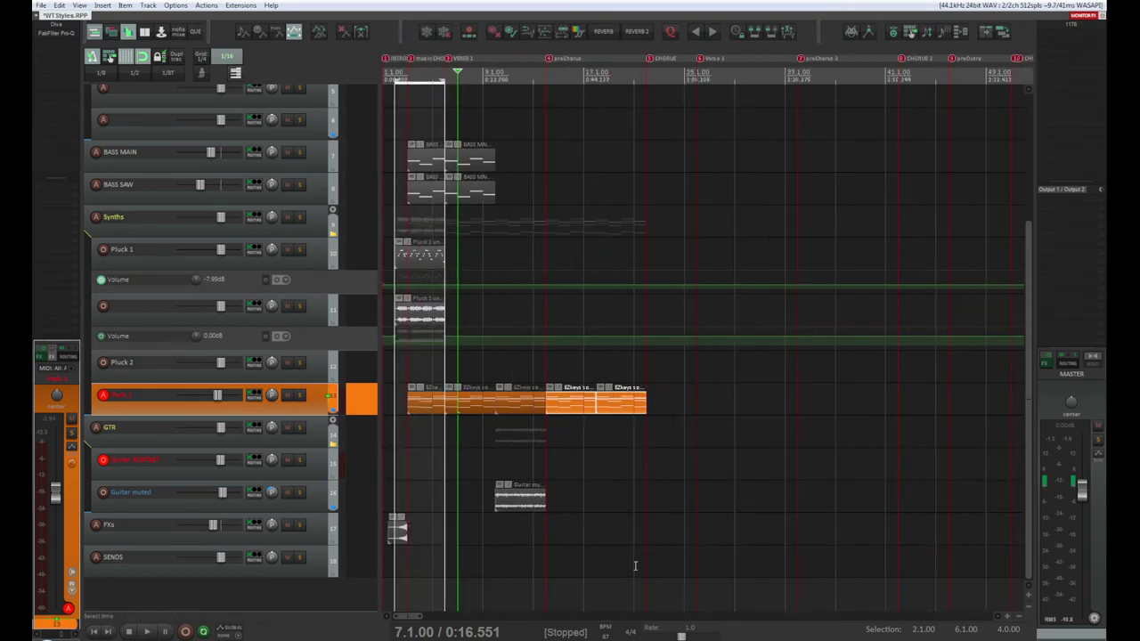
scroll(643, 545, "up", 1)
scroll(641, 545, "down", 2)
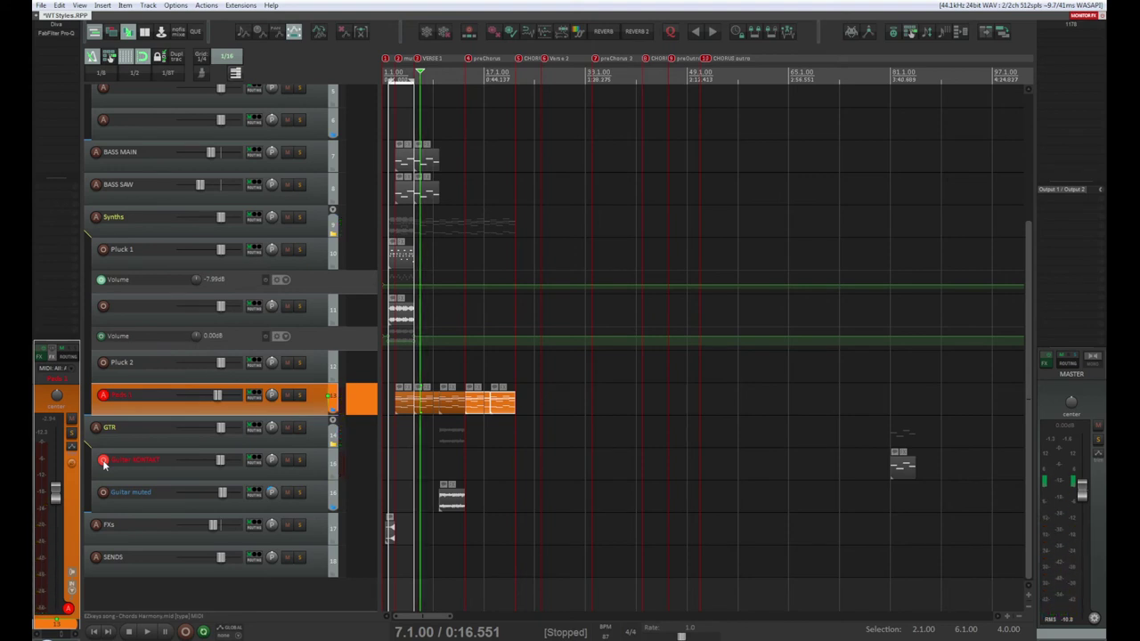
scroll(399, 395, "up", 2)
scroll(430, 387, "down", 1)
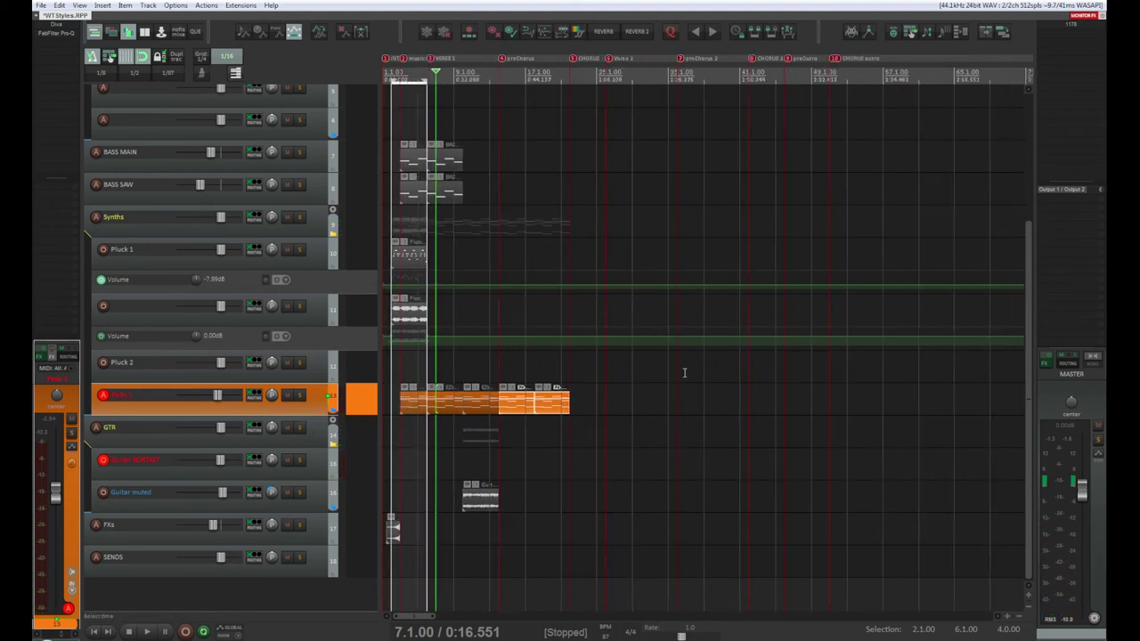
Copy the preOutro BEATS and DRUMS items twice in a row, starting at the CHORUS outro marker at measure 51
scroll(1031, 326, "up", 5)
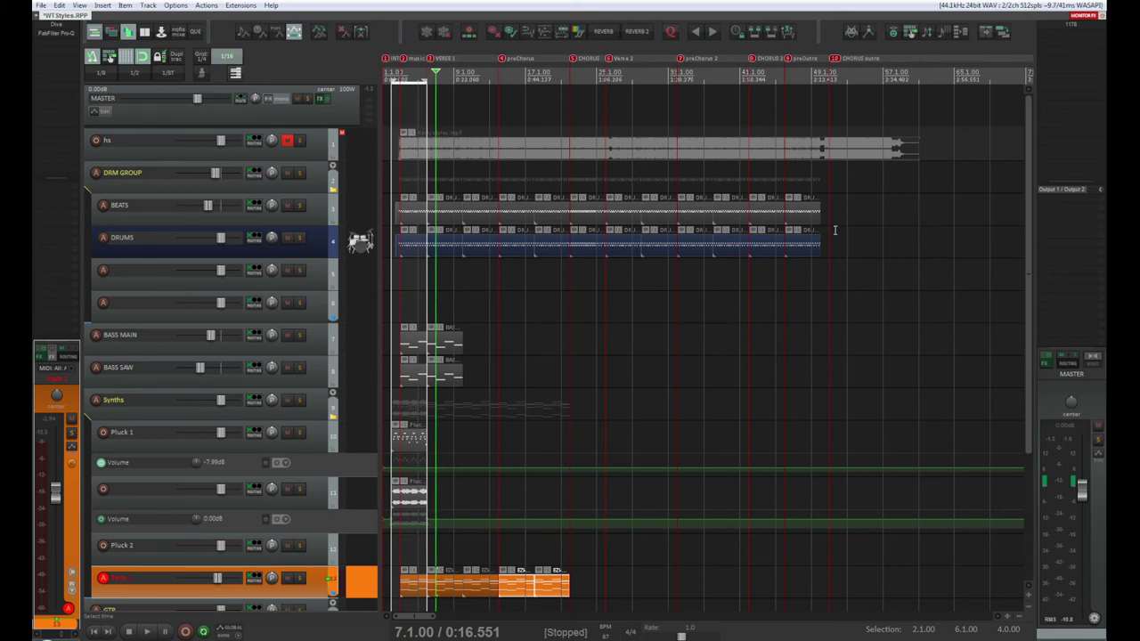
left_click(812, 216)
scroll(881, 230, "up", 4)
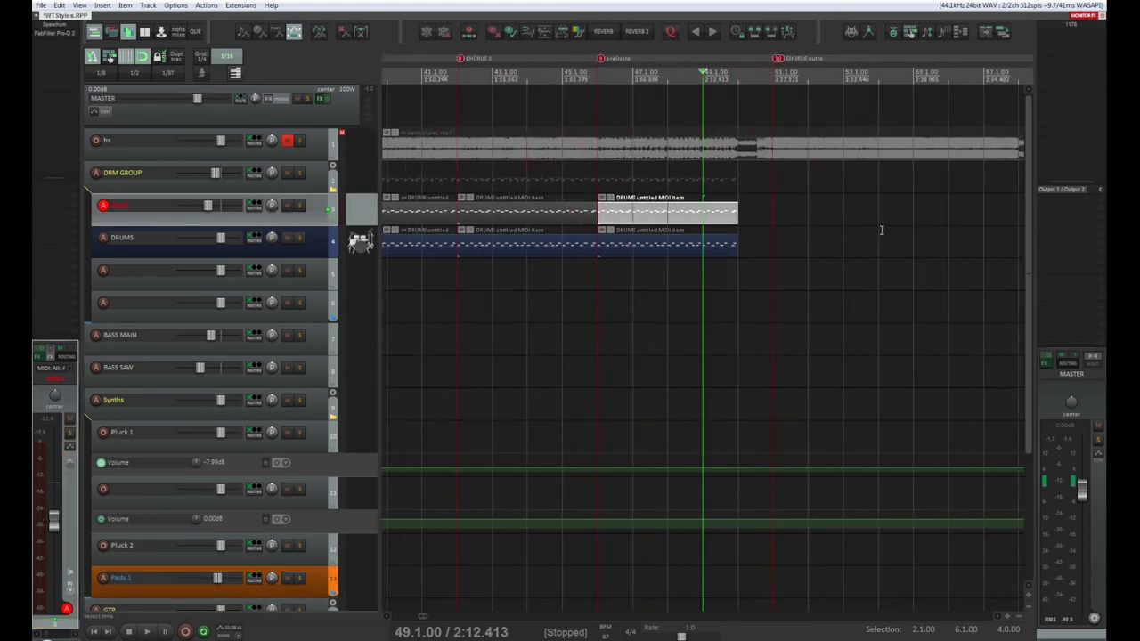
scroll(882, 230, "up", 2)
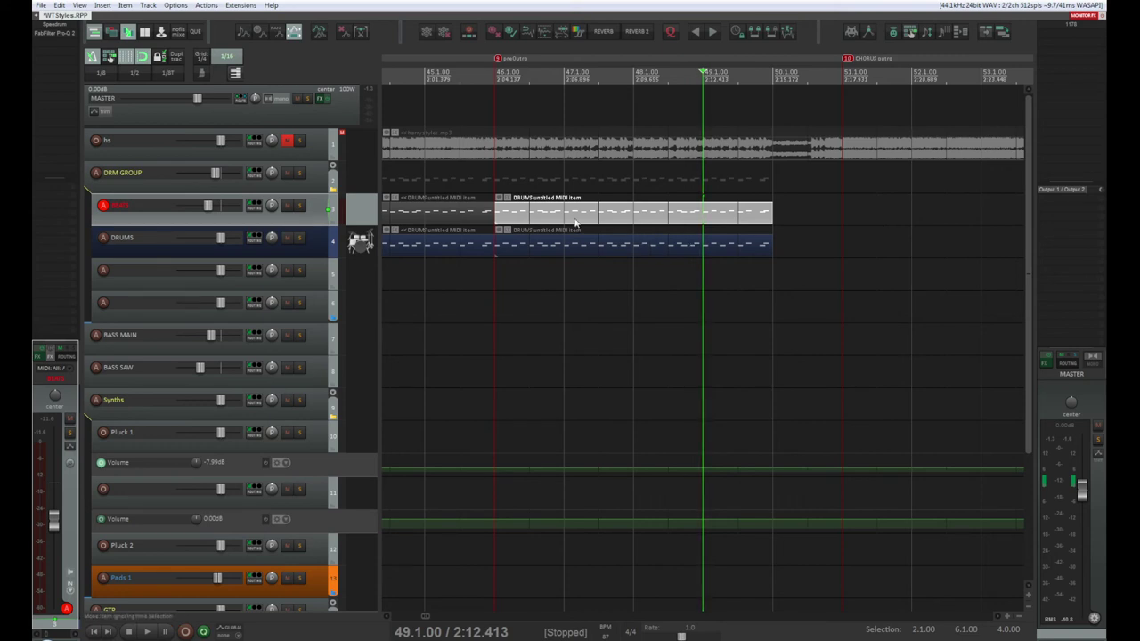
left_click_drag(762, 214, 703, 262)
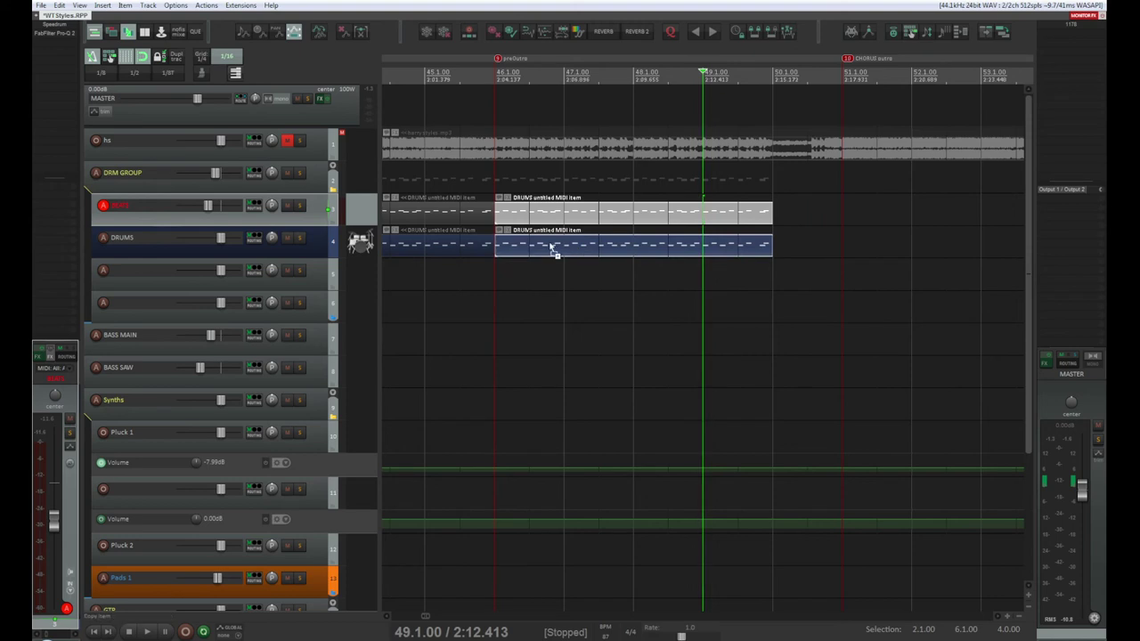
left_click_drag(538, 246, 886, 242)
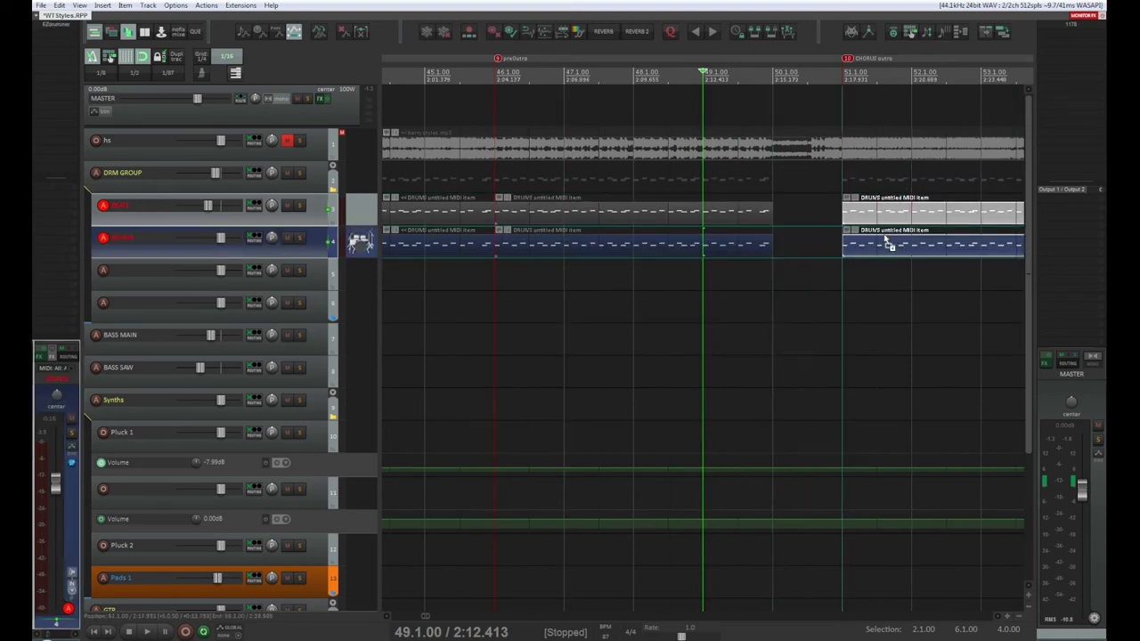
scroll(886, 333, "down", 4)
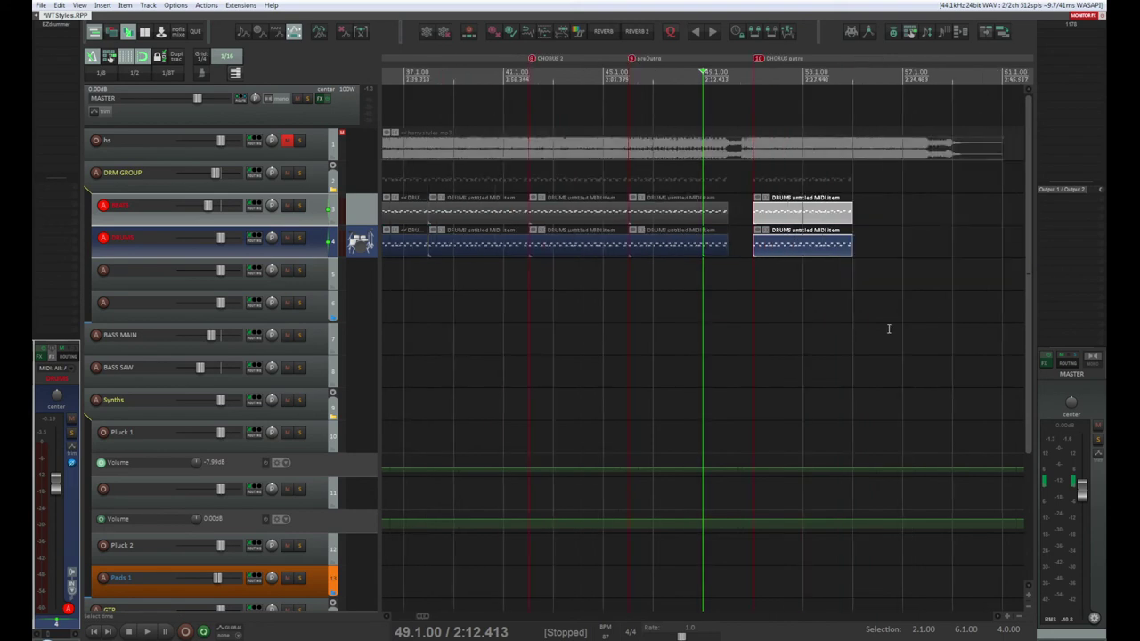
left_click_drag(791, 243, 907, 253)
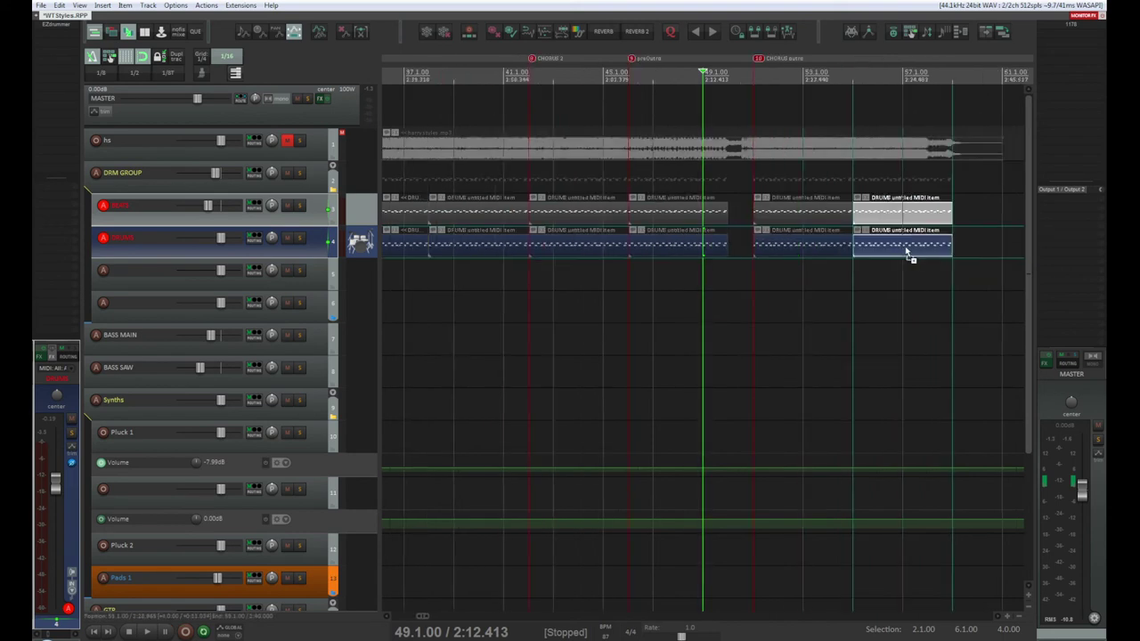
Shorten the last BEATS and DRUMS items so both end at measure 58
scroll(971, 312, "up", 2)
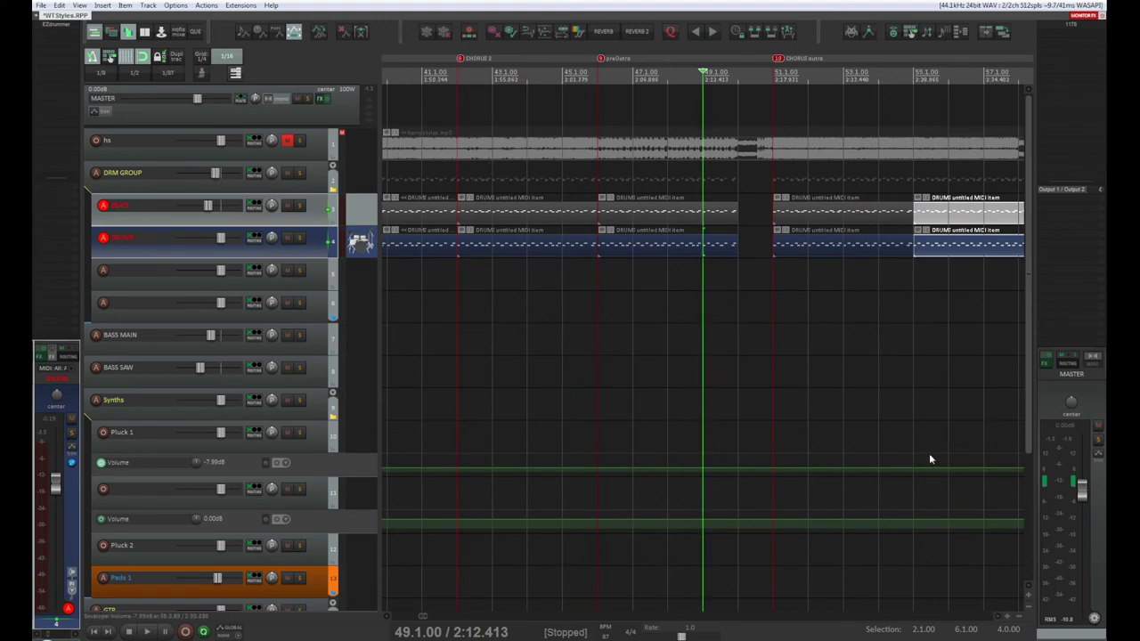
scroll(917, 429, "right", 4)
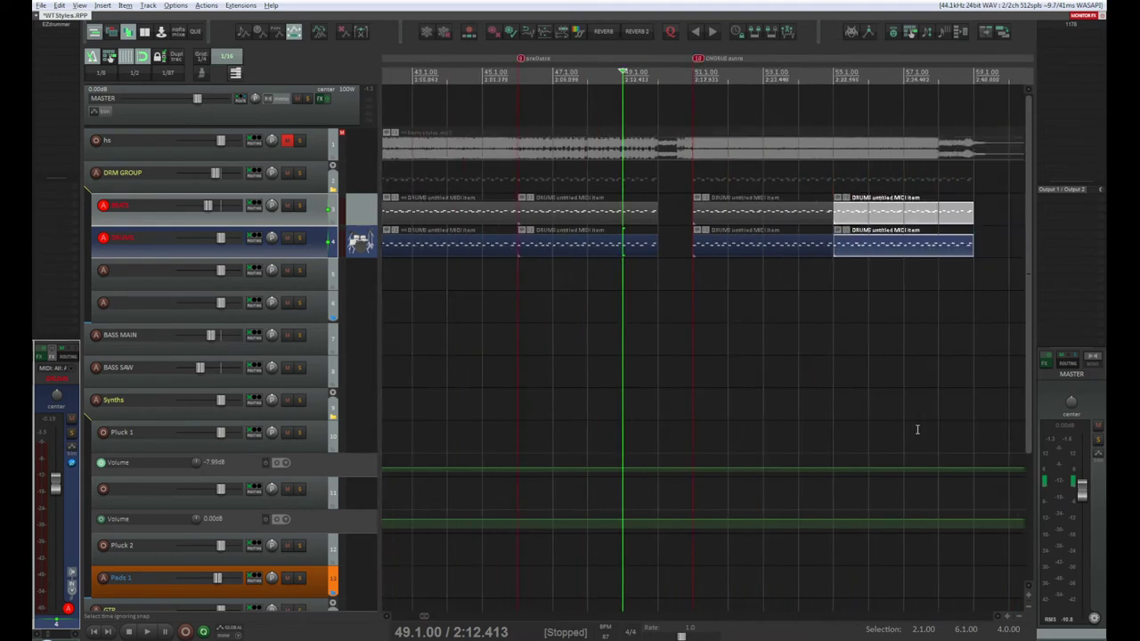
scroll(917, 430, "right", 10)
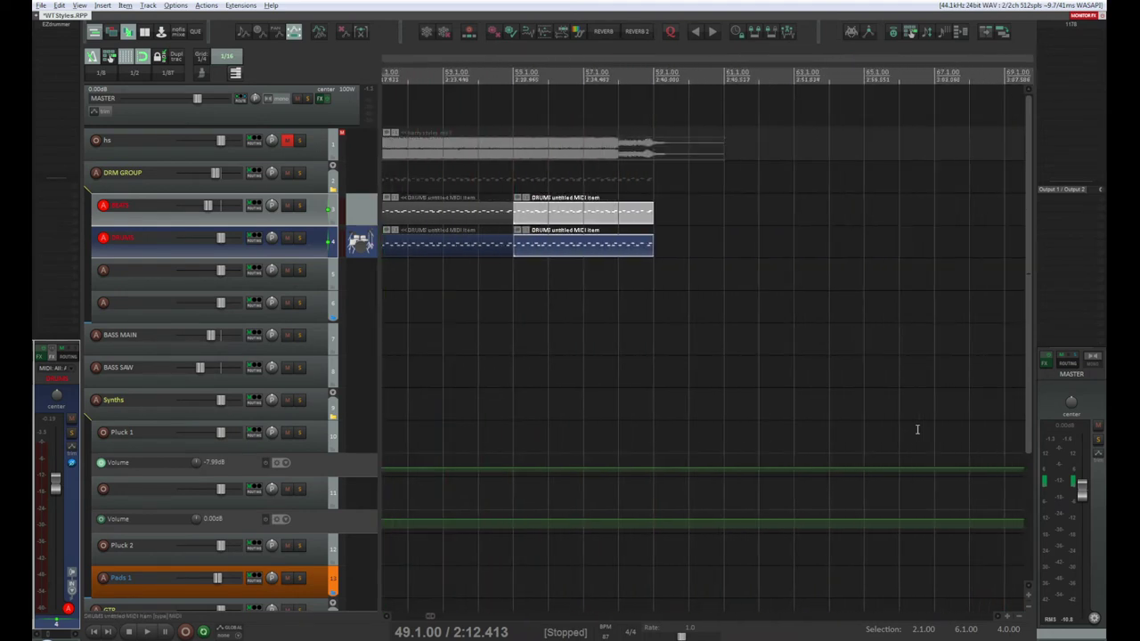
scroll(761, 368, "right", 2)
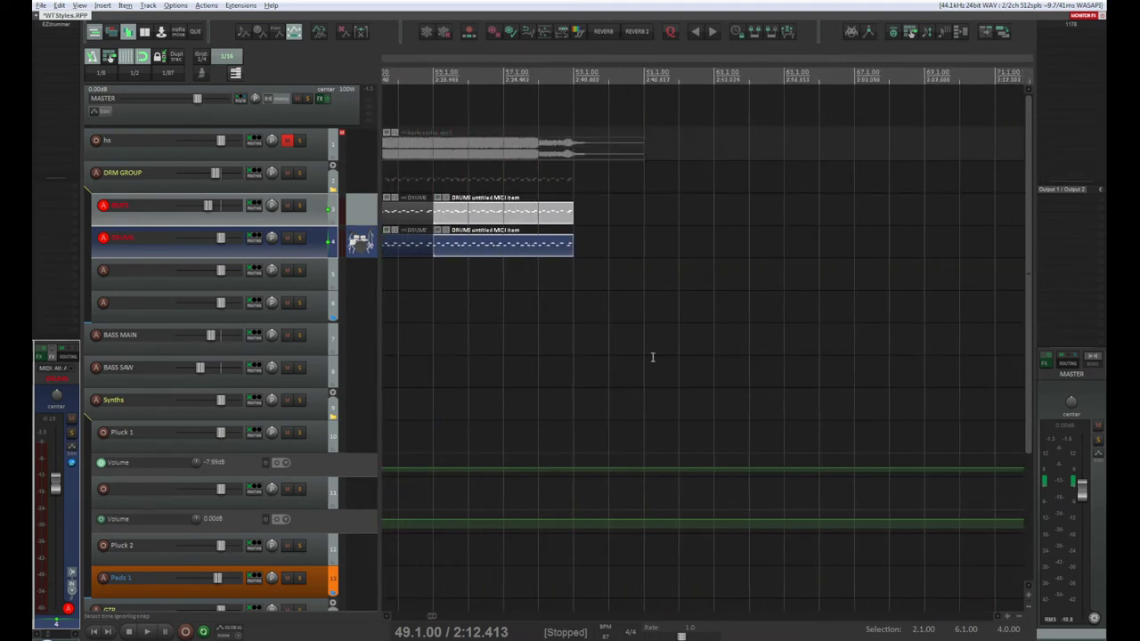
scroll(652, 357, "left", 2)
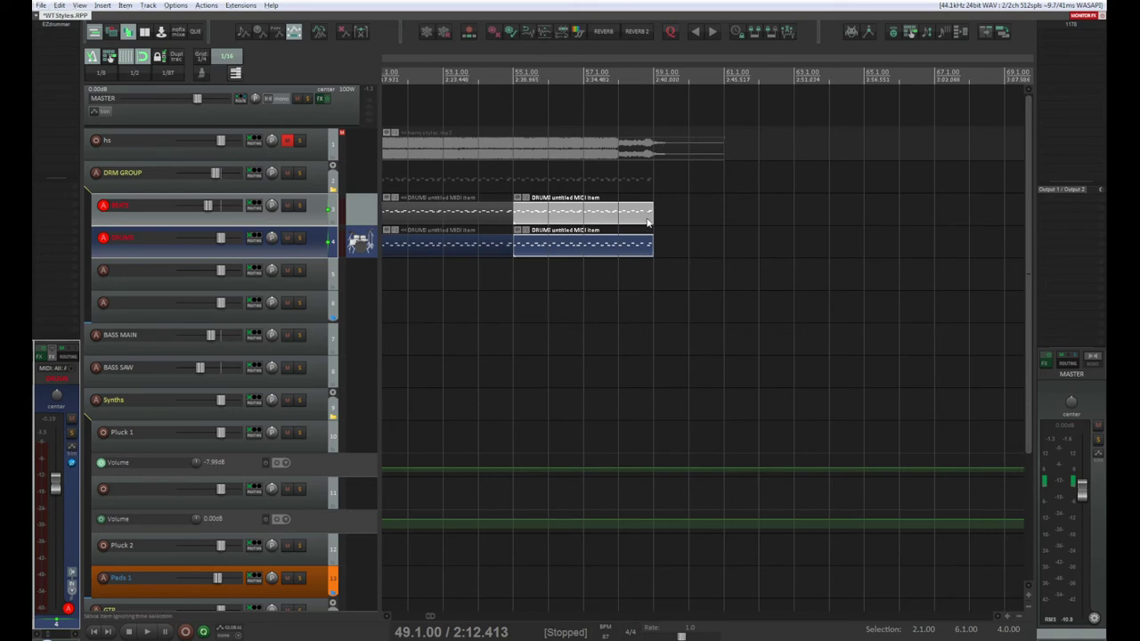
left_click_drag(651, 214, 623, 215)
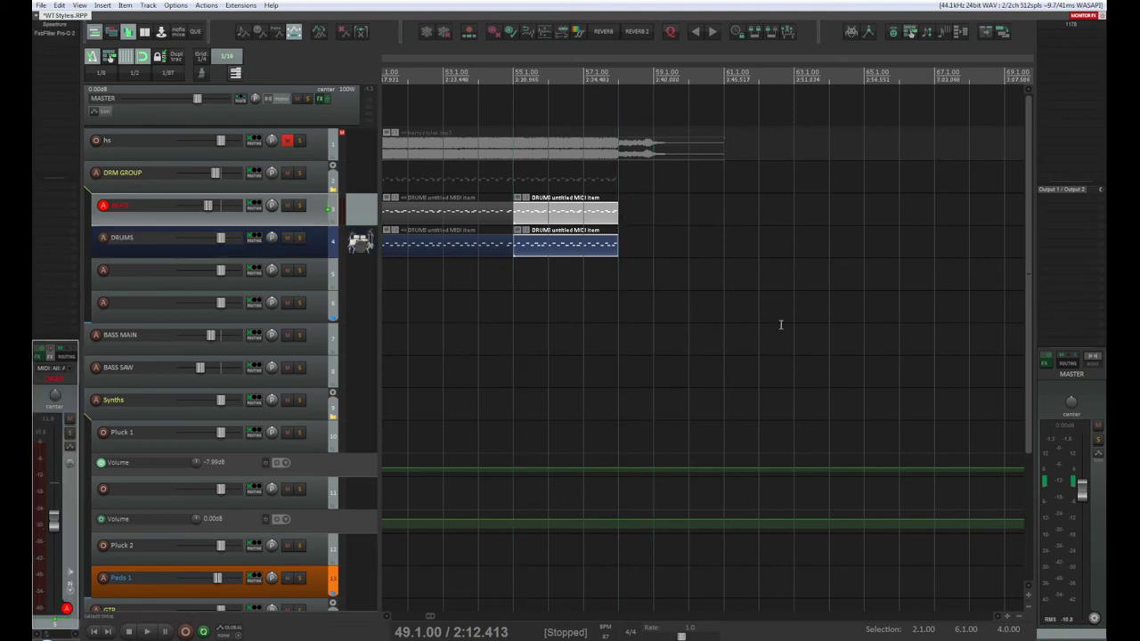
Solo the DRM GROUP track and listen to the drum parts repeatedly from measure 49 into the CHORUS outro
scroll(776, 393, "down", 8)
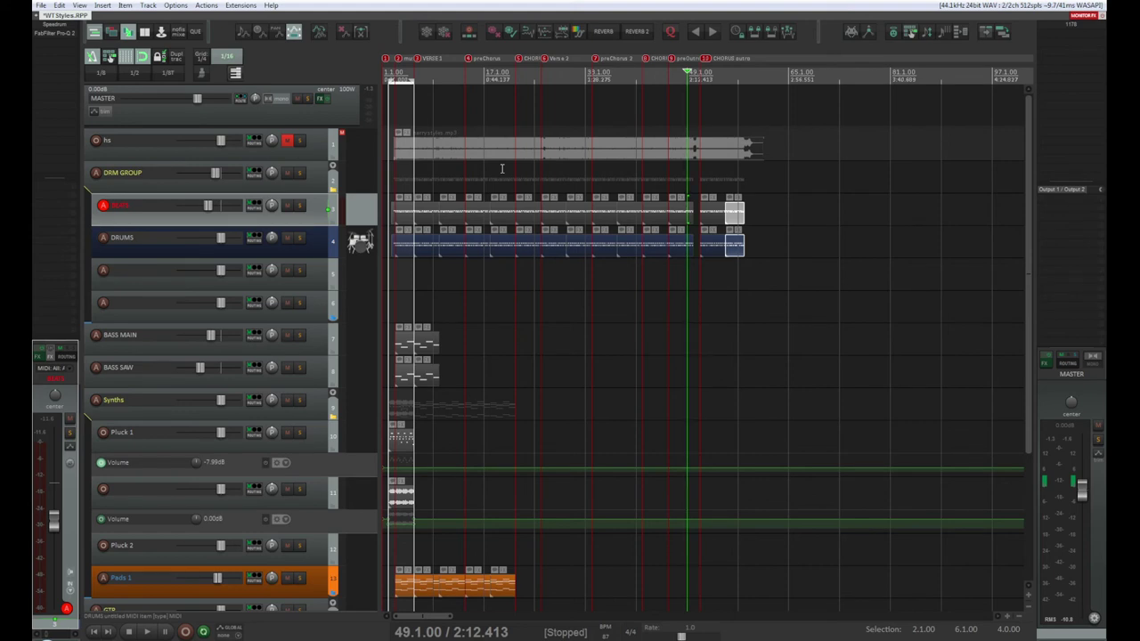
left_click(300, 174)
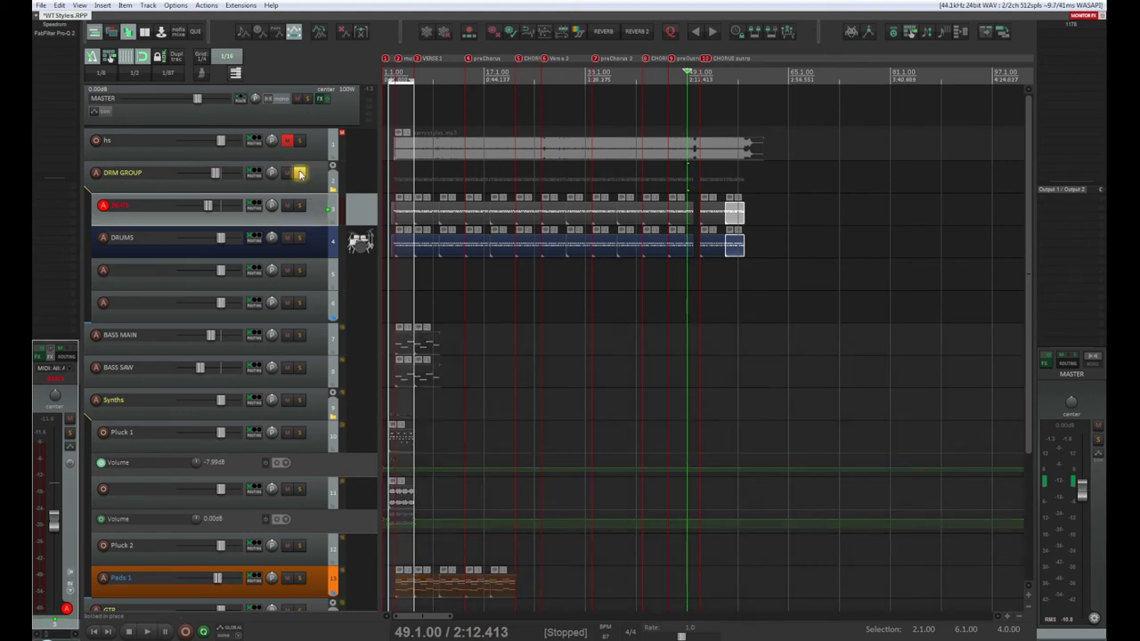
key("space")
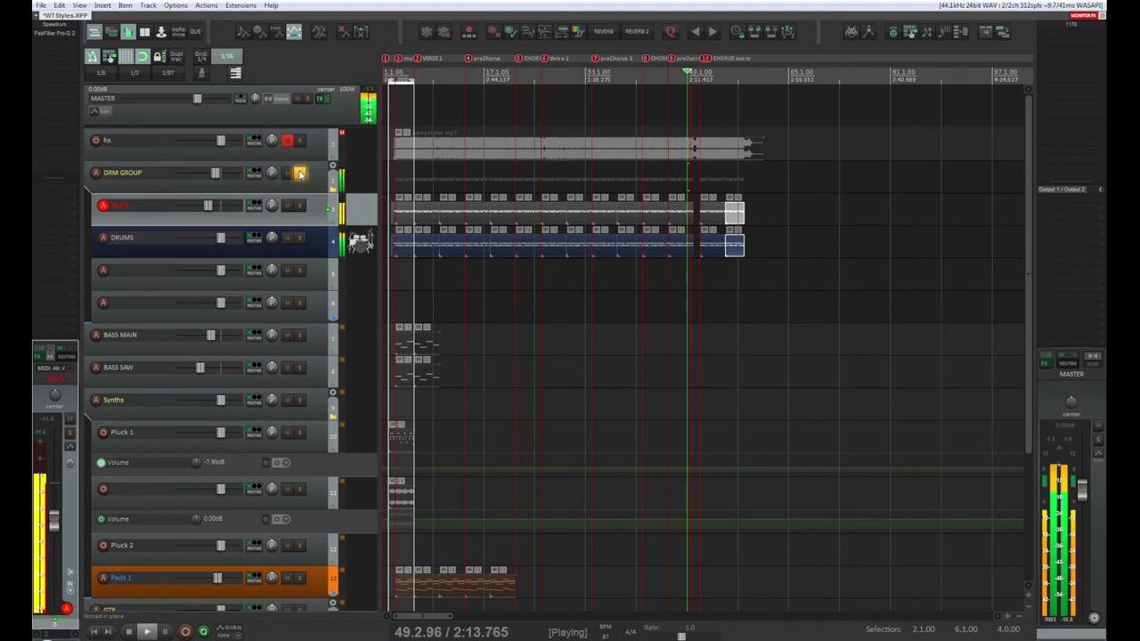
key("space")
key("space")
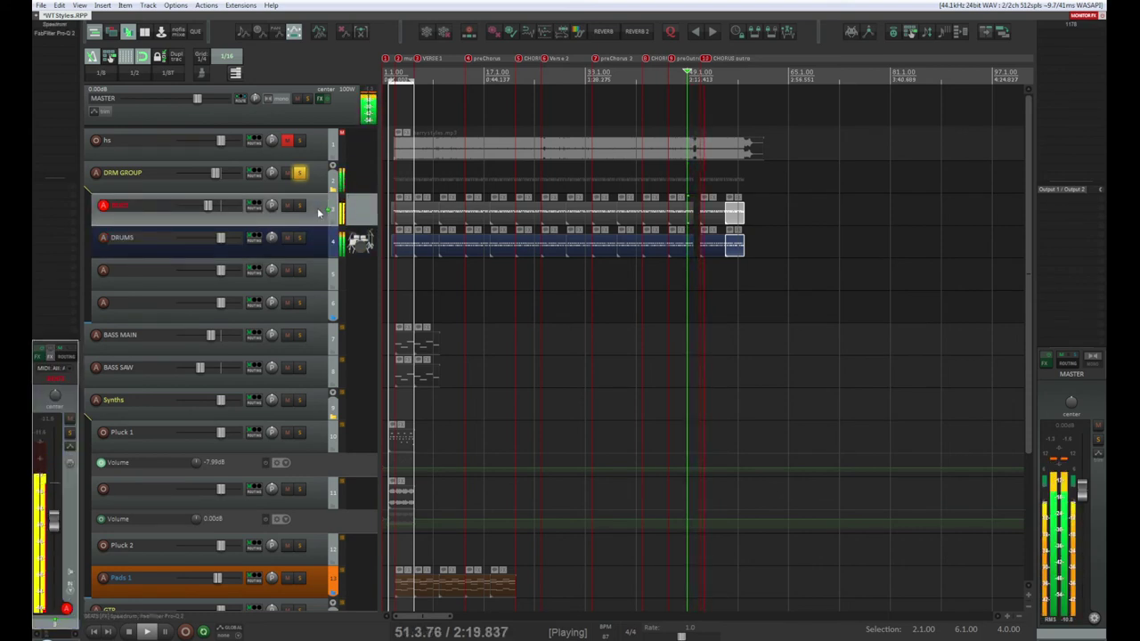
key("space")
key("space")
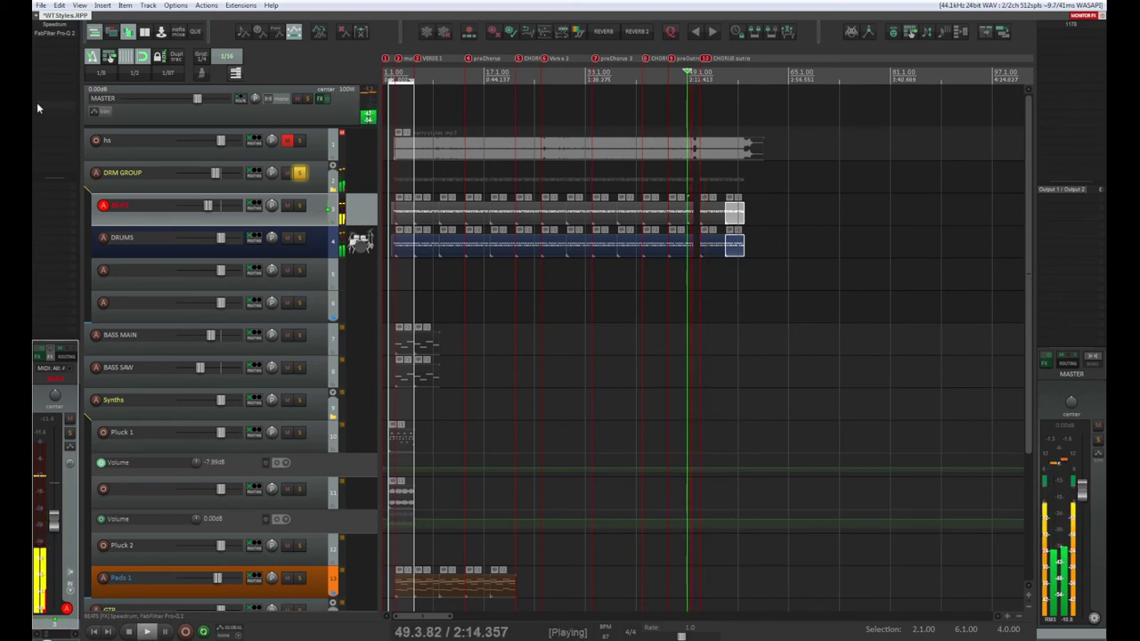
key("space")
key("space")
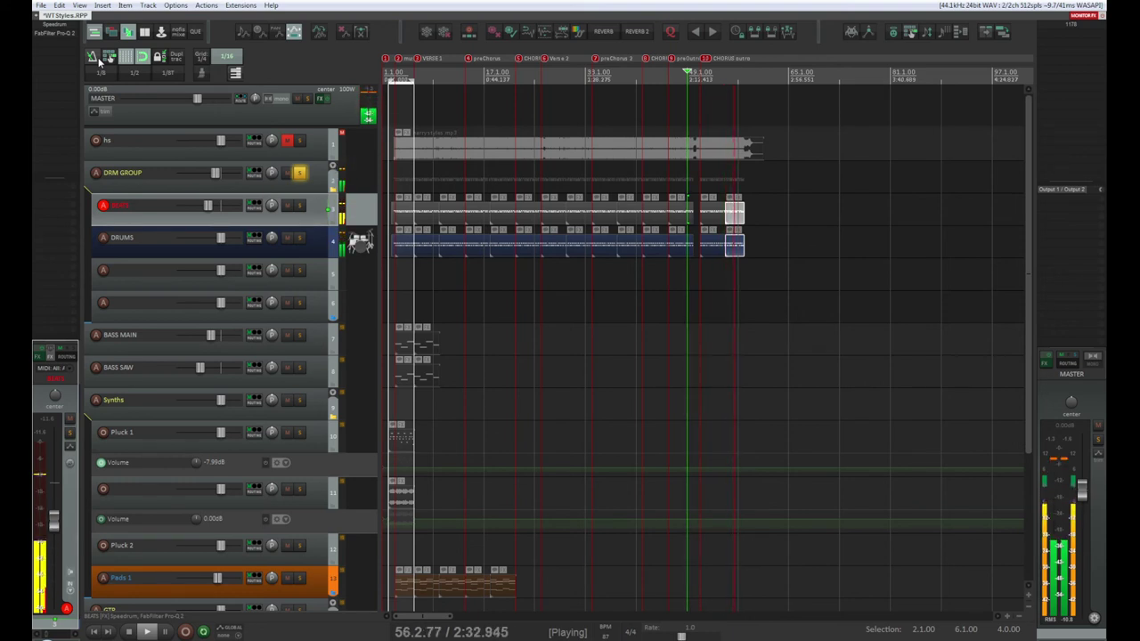
key("space")
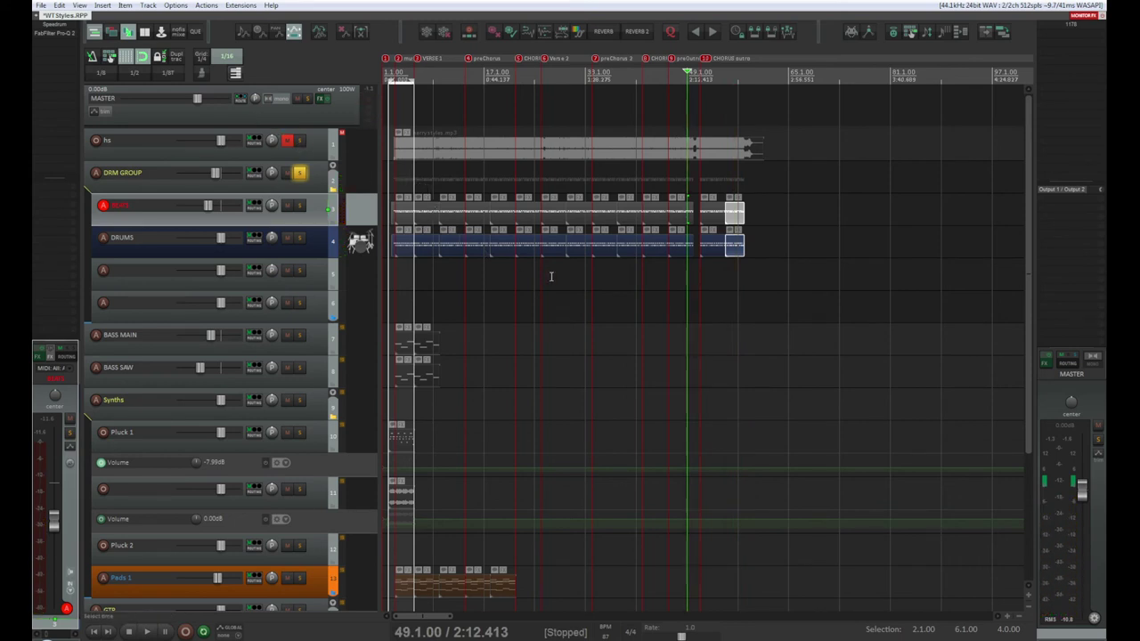
key("space")
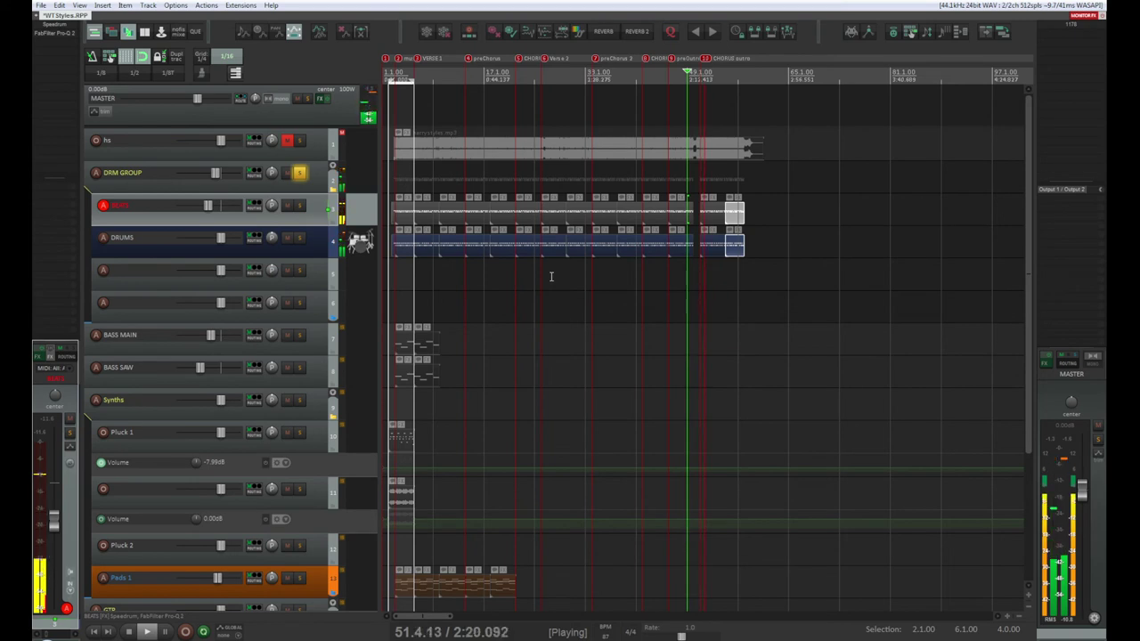
key("space")
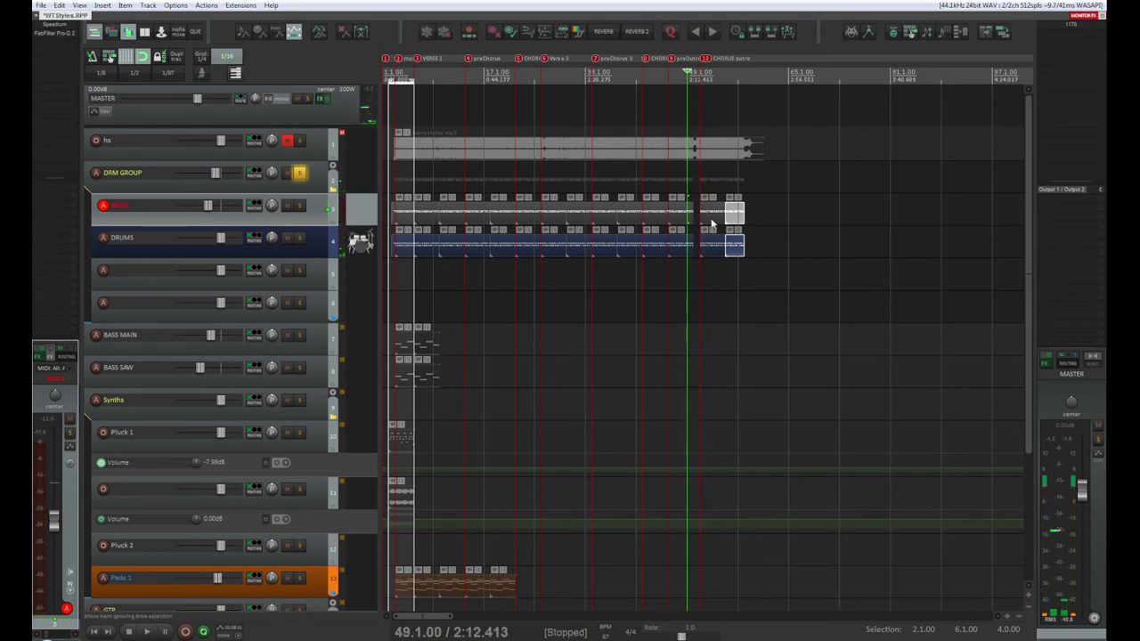
Open the first CHORUS outro item on the BEATS track in the MIDI editor to examine its notes
left_click(713, 221)
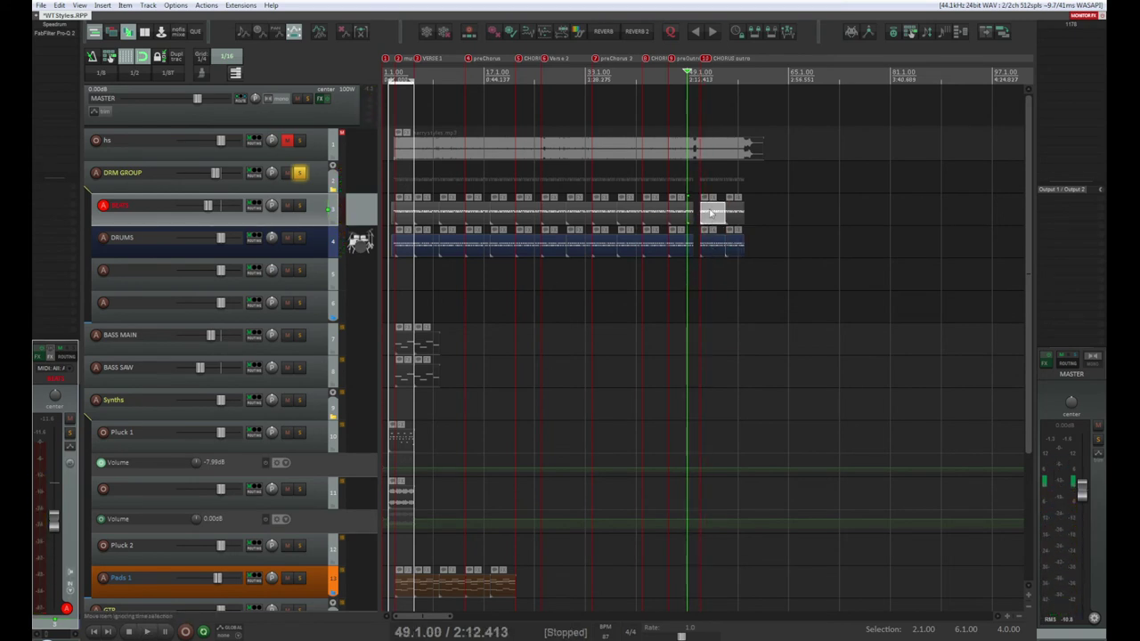
double_click(713, 219)
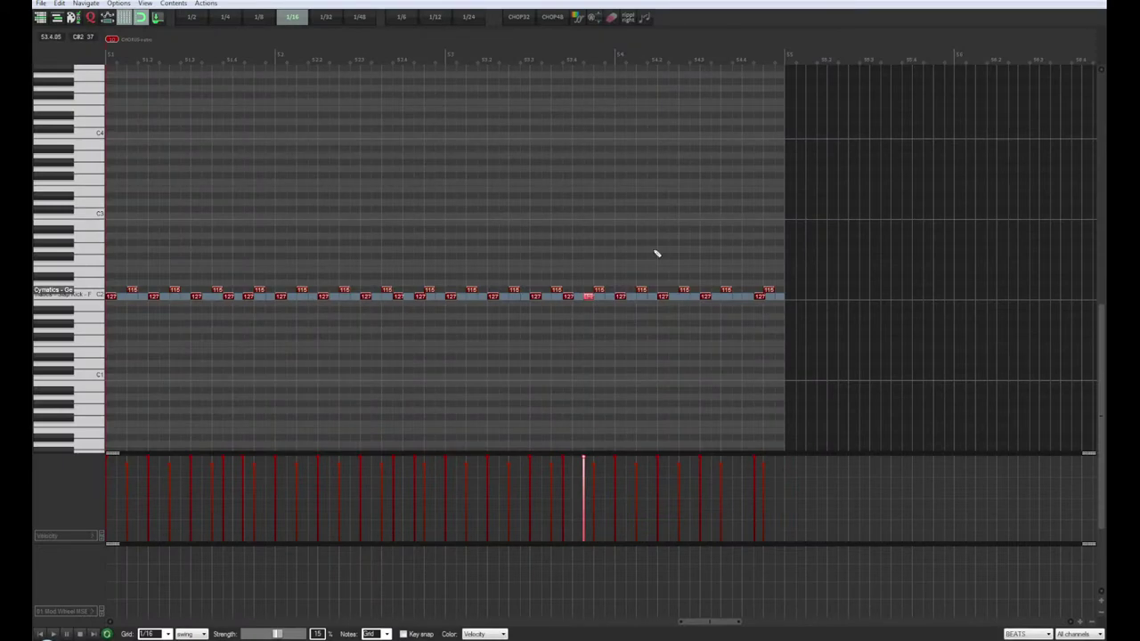
key("Escape")
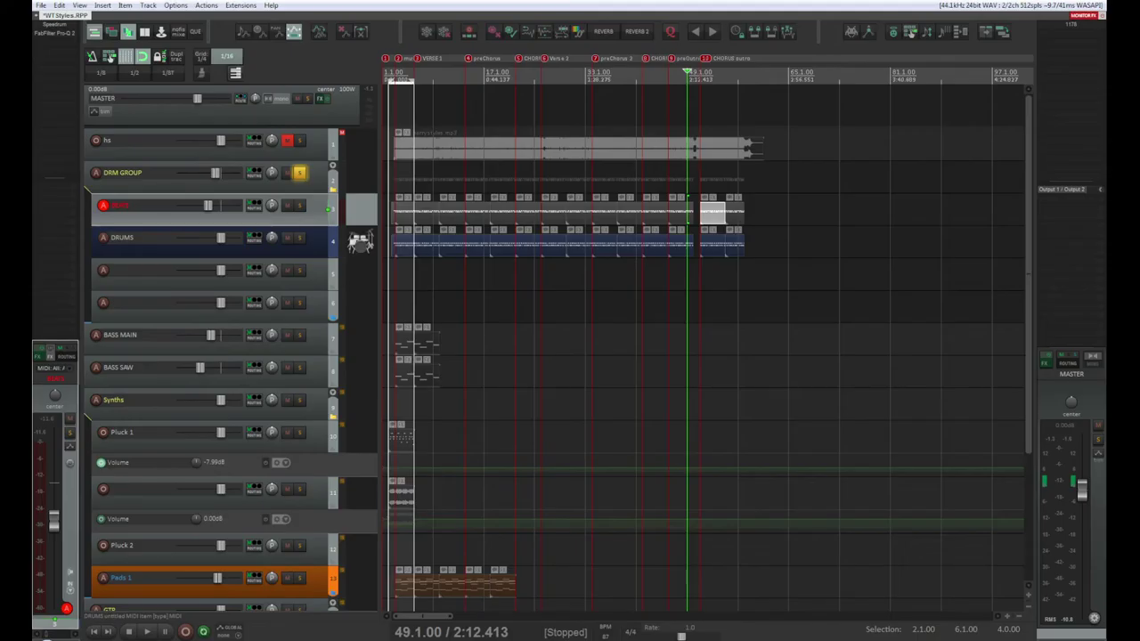
Solo the BEATS track and play it from the CHORUS outro marker at measure 51
left_click(298, 207)
key("space")
key("space")
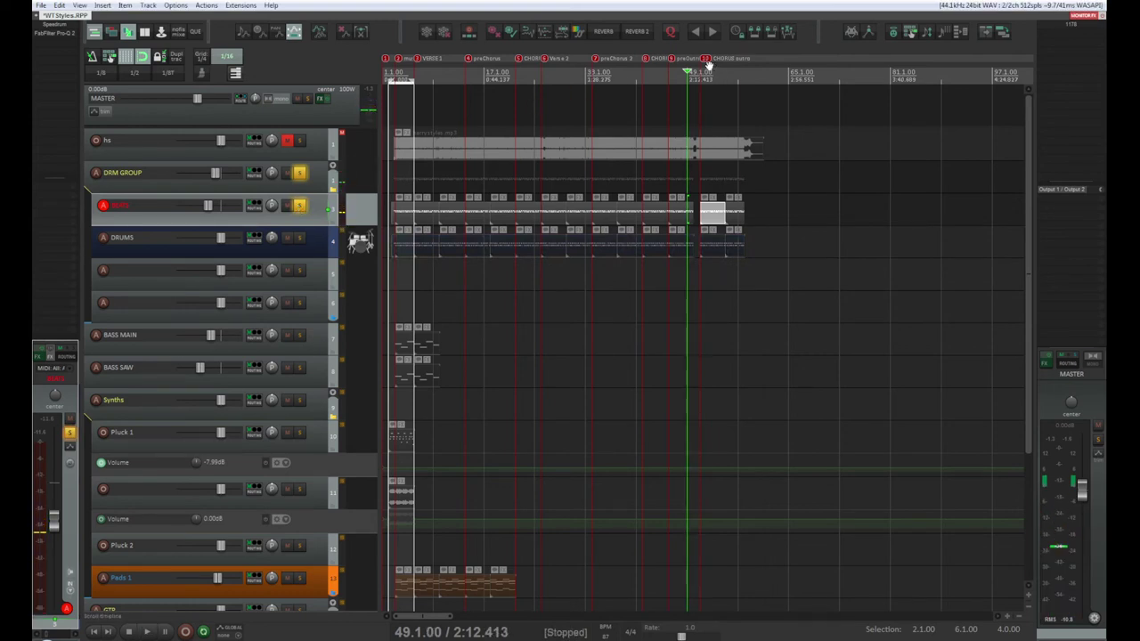
left_click(704, 58)
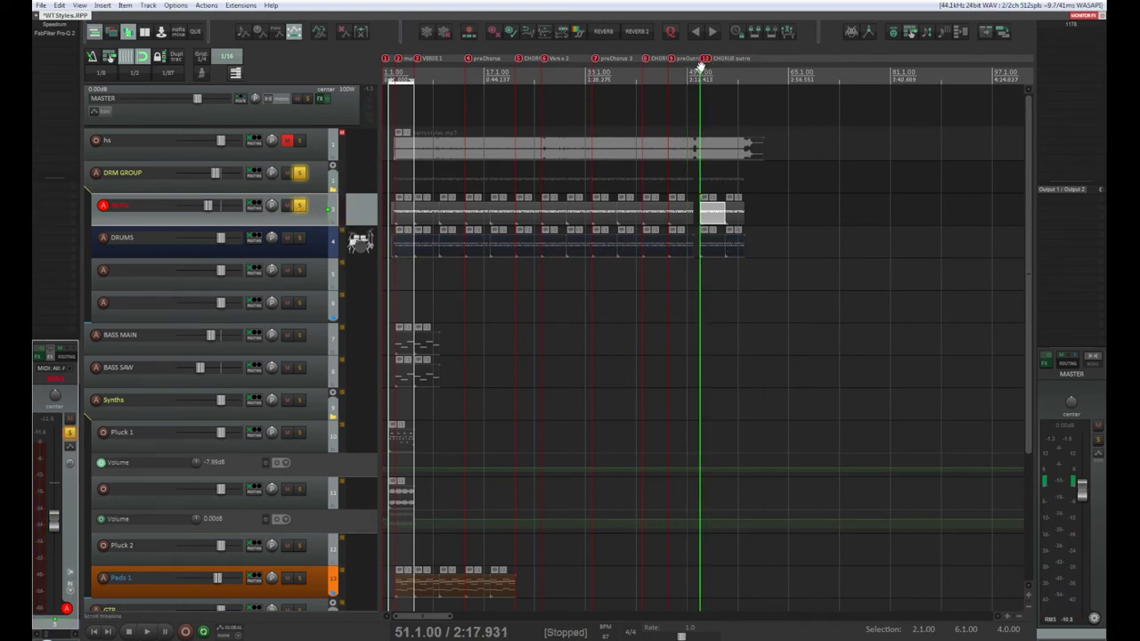
key("space")
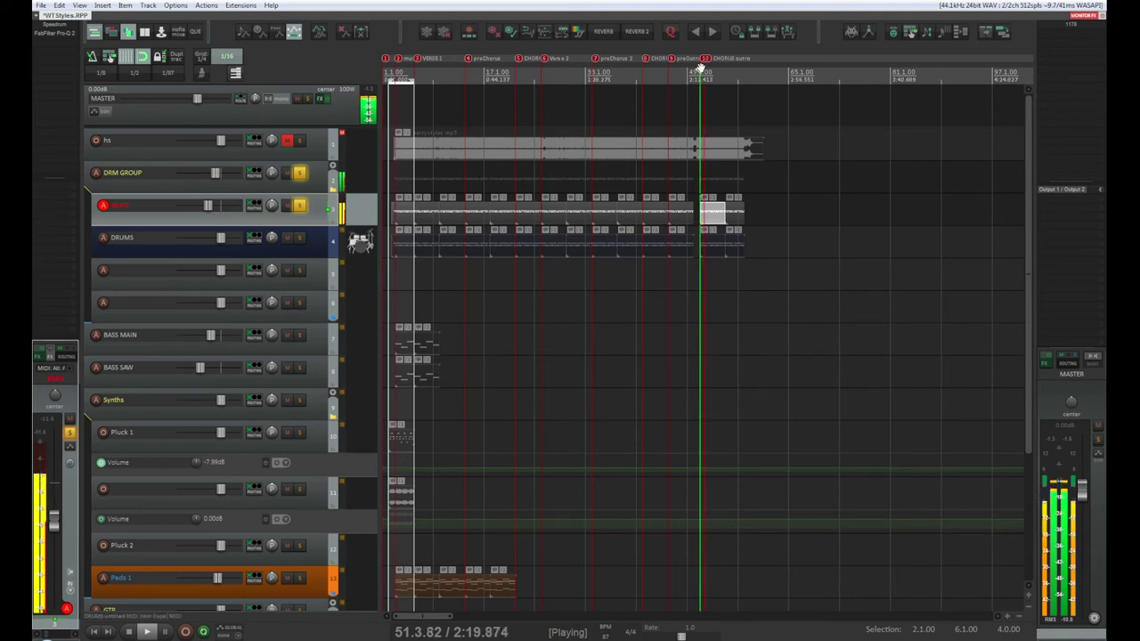
key("space")
Solo the DRUMS track instead of BEATS and listen to it from measure 51
left_click(300, 237)
left_click(299, 205)
key("space")
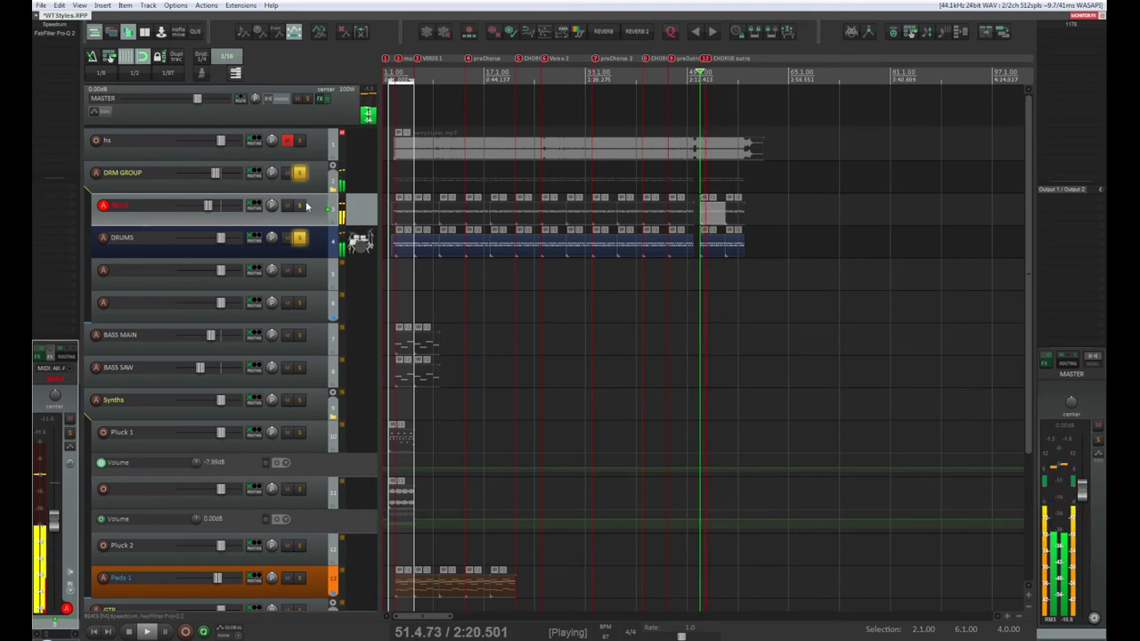
key("space")
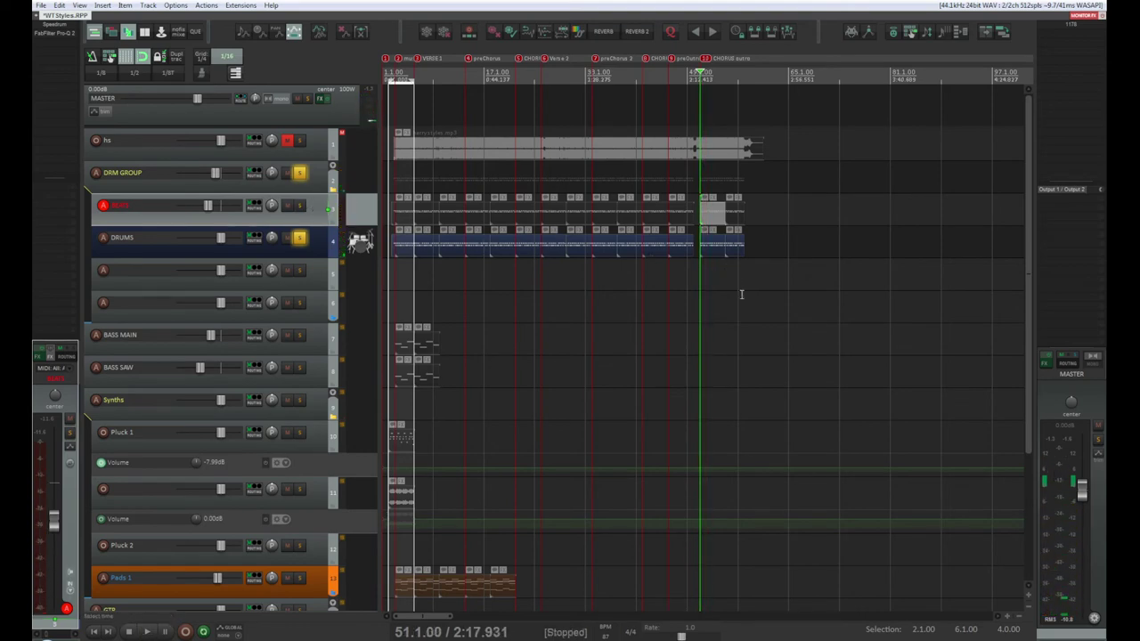
Examine the items around the CHORUS outro marker up close and play the soloed DRUMS part from there
scroll(828, 360, "up", 10)
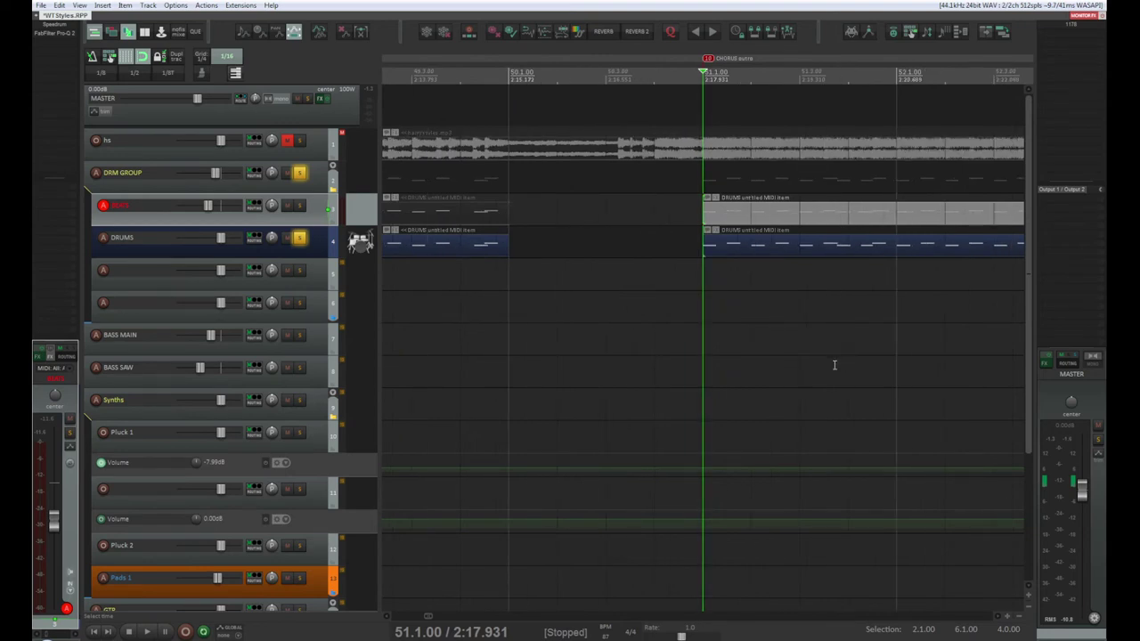
scroll(834, 364, "down", 2)
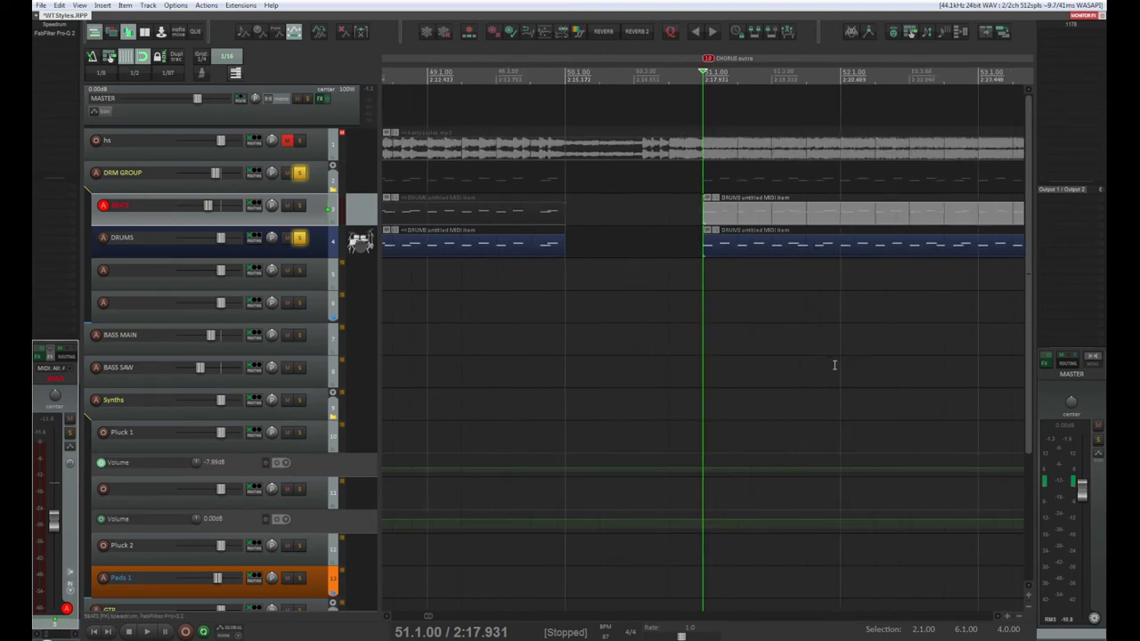
scroll(834, 364, "down", 2)
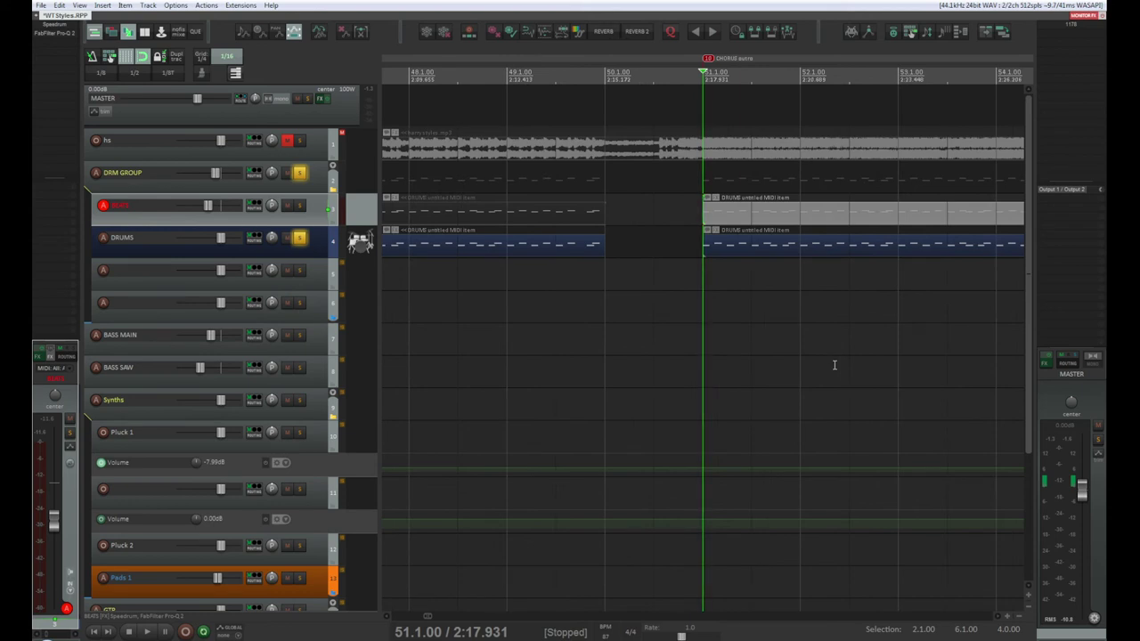
scroll(939, 322, "up", 2)
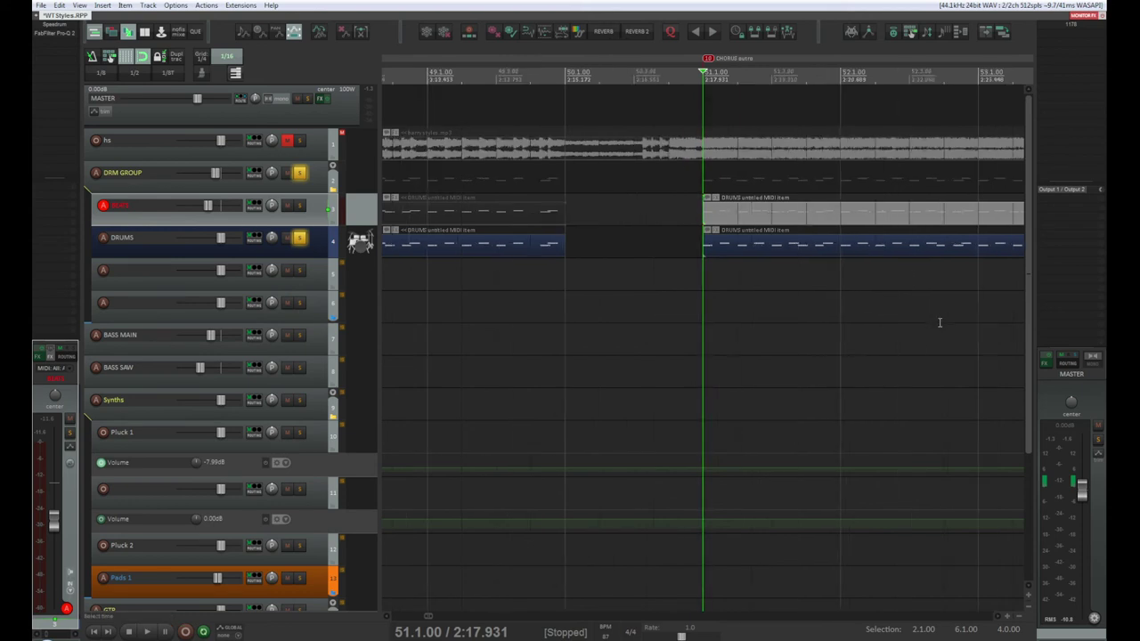
scroll(939, 323, "up", 4)
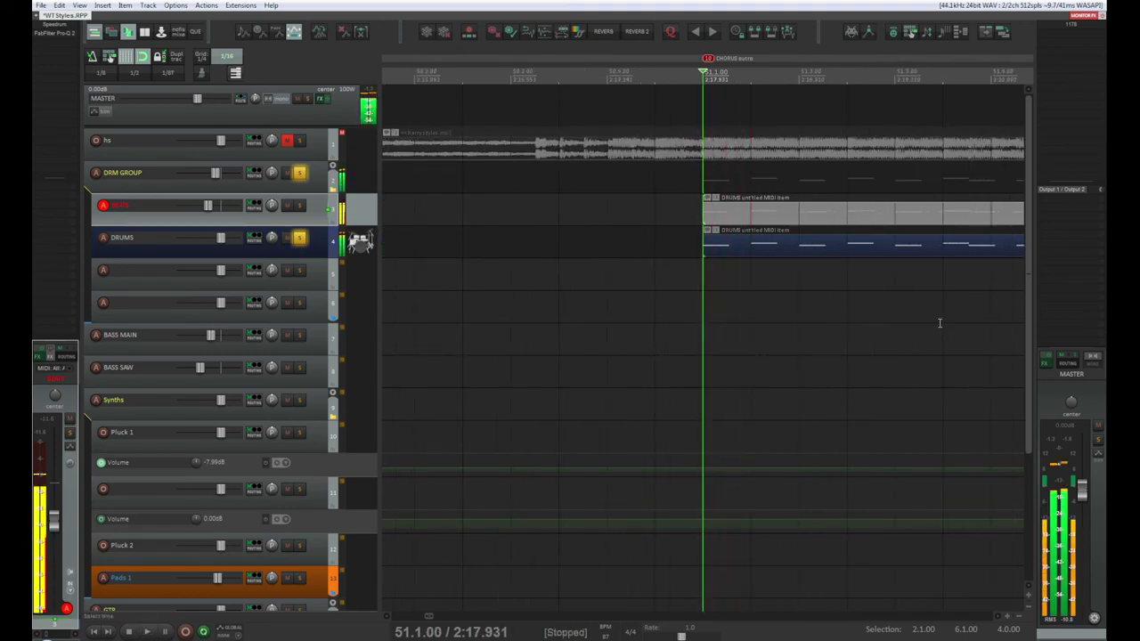
scroll(939, 322, "down", 4)
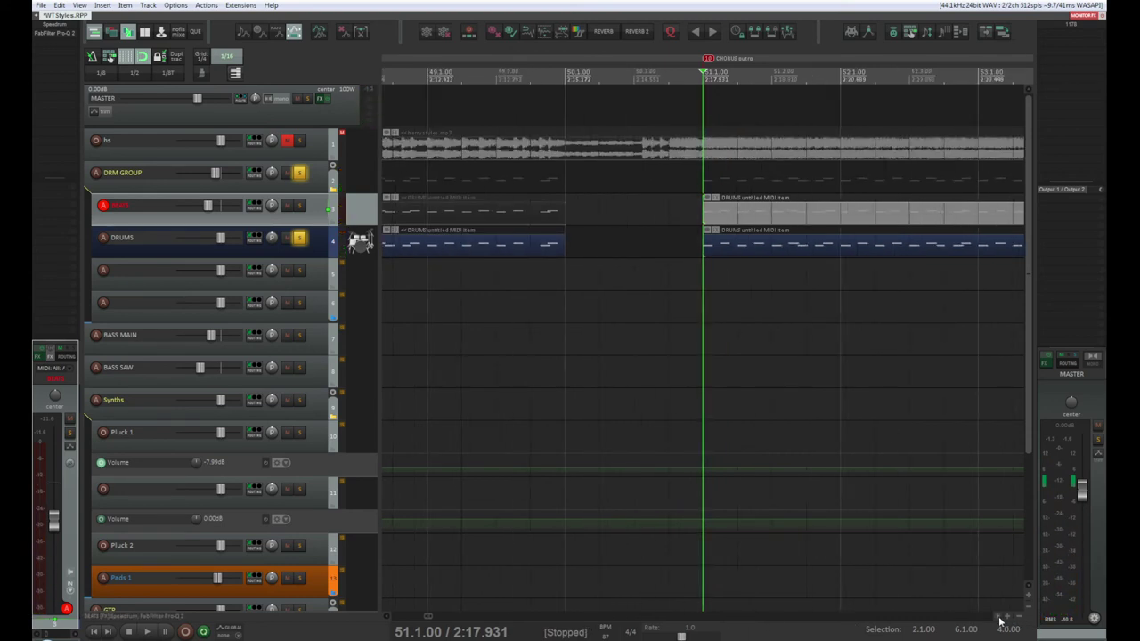
scroll(1000, 621, "right", 5)
key("space")
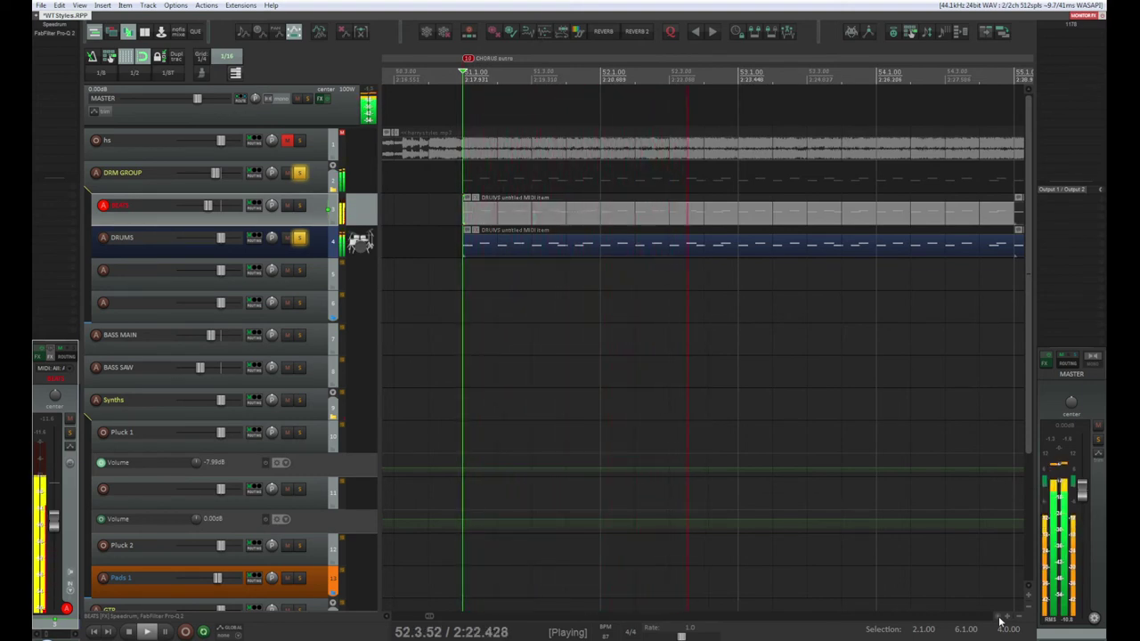
Solo BEATS alongside DRUMS and audition the two tracks together from measure 51
left_click(299, 206)
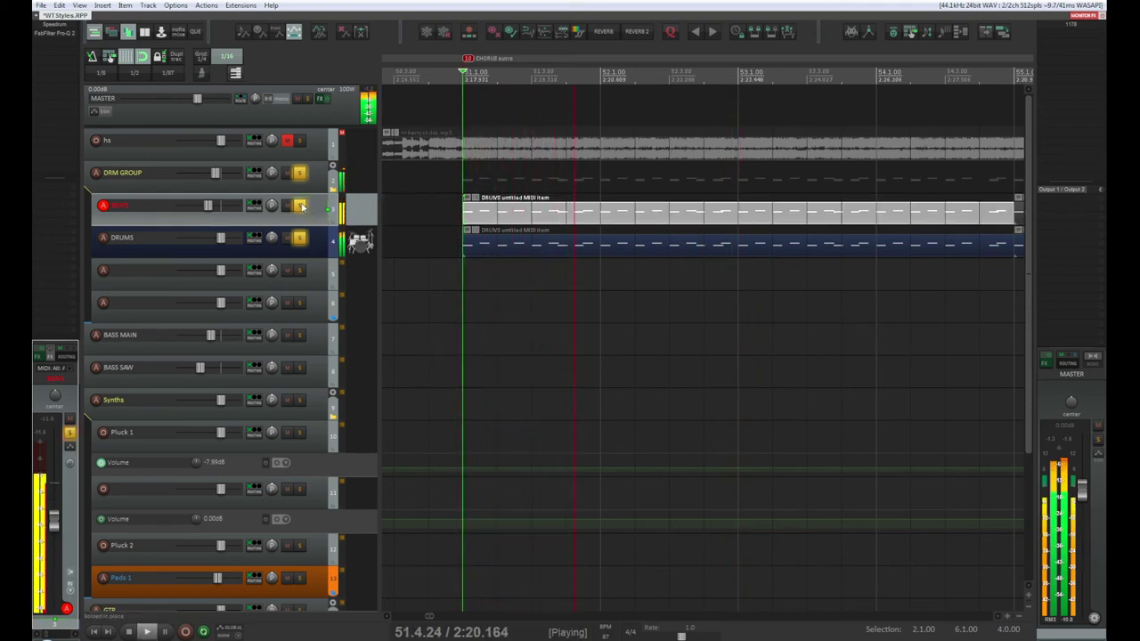
key("space")
key("space")
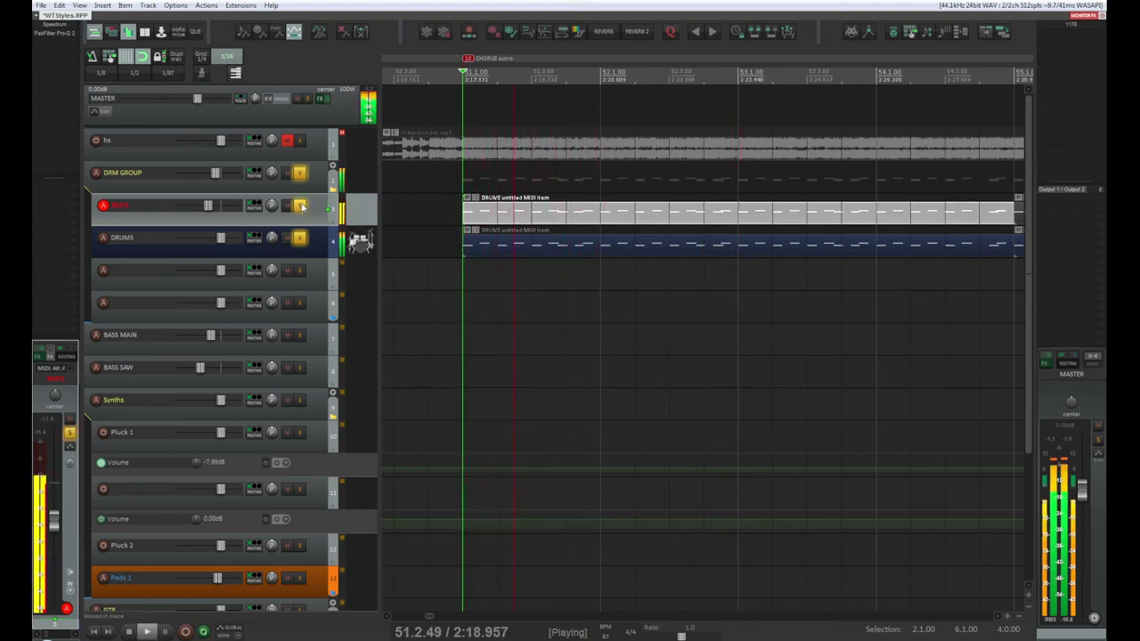
key("space")
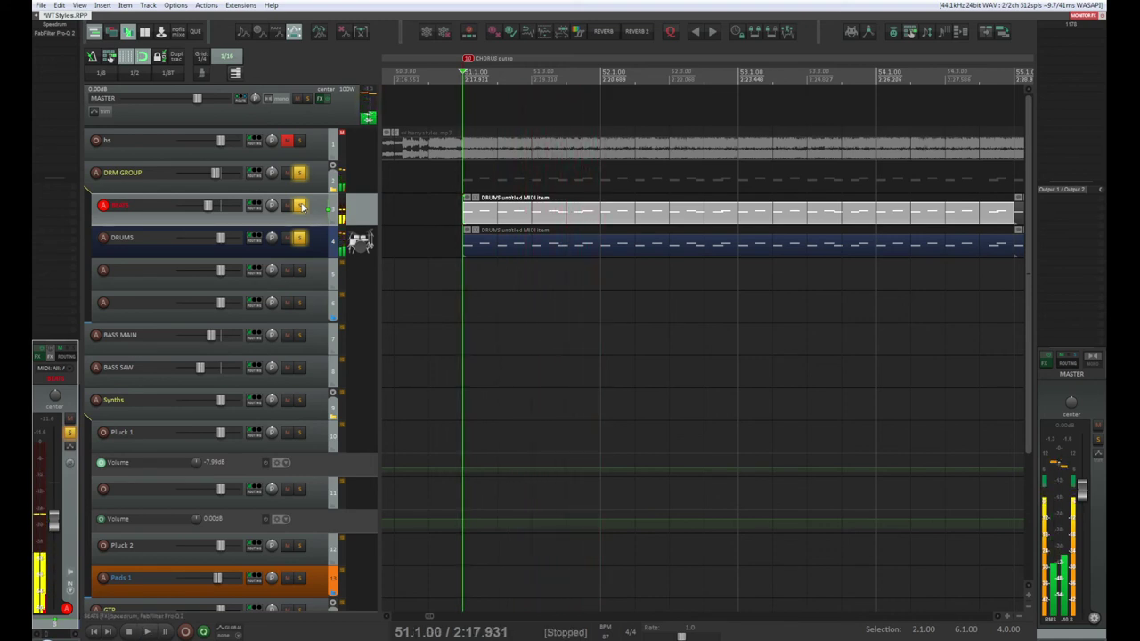
key("space")
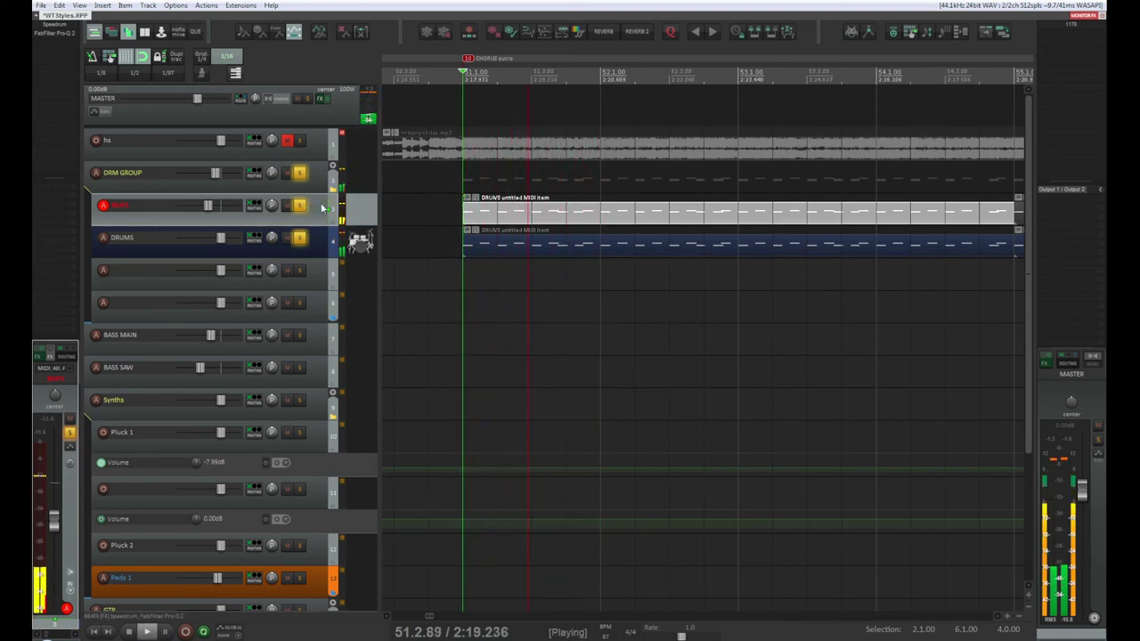
key("space")
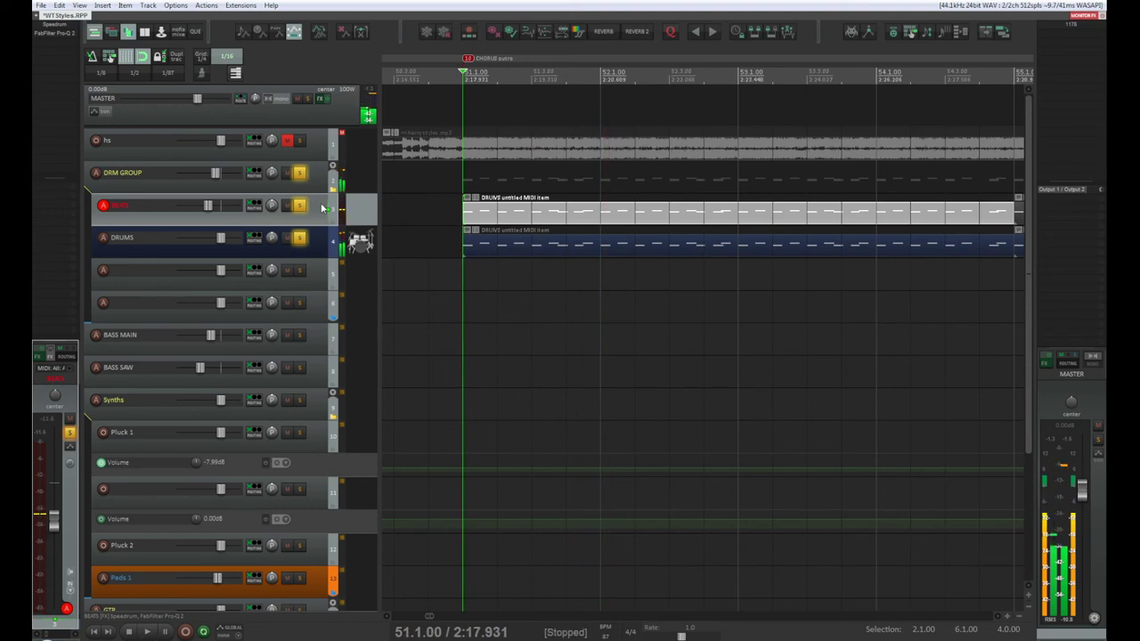
Open the first CHORUS outro item on the DRUMS track in the MIDI editor to check its notes
left_click(575, 252)
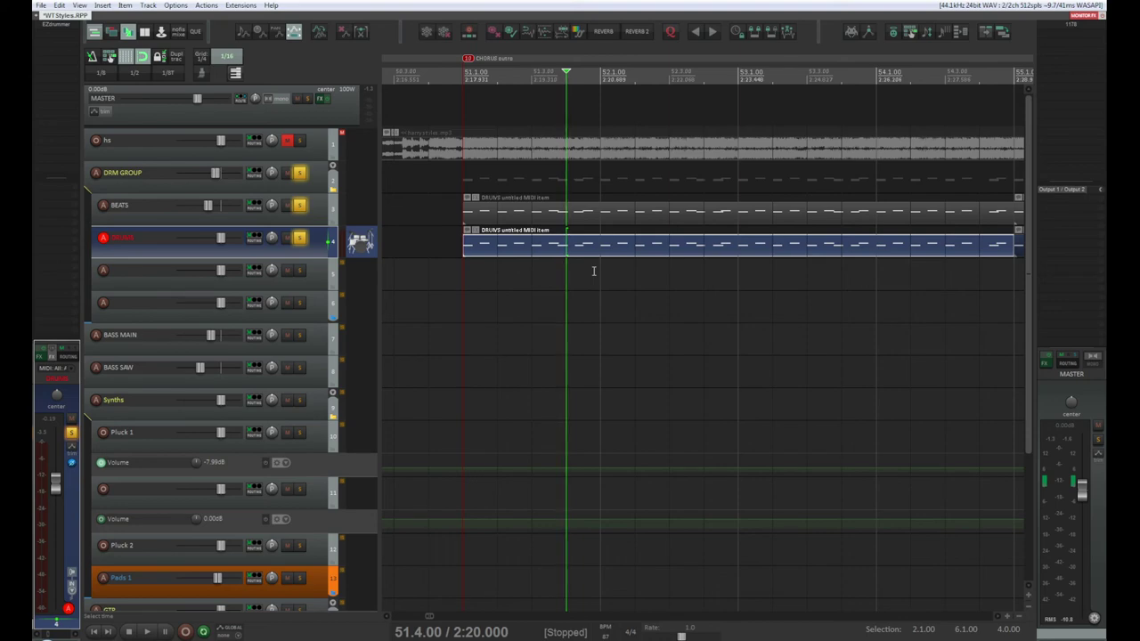
double_click(587, 250)
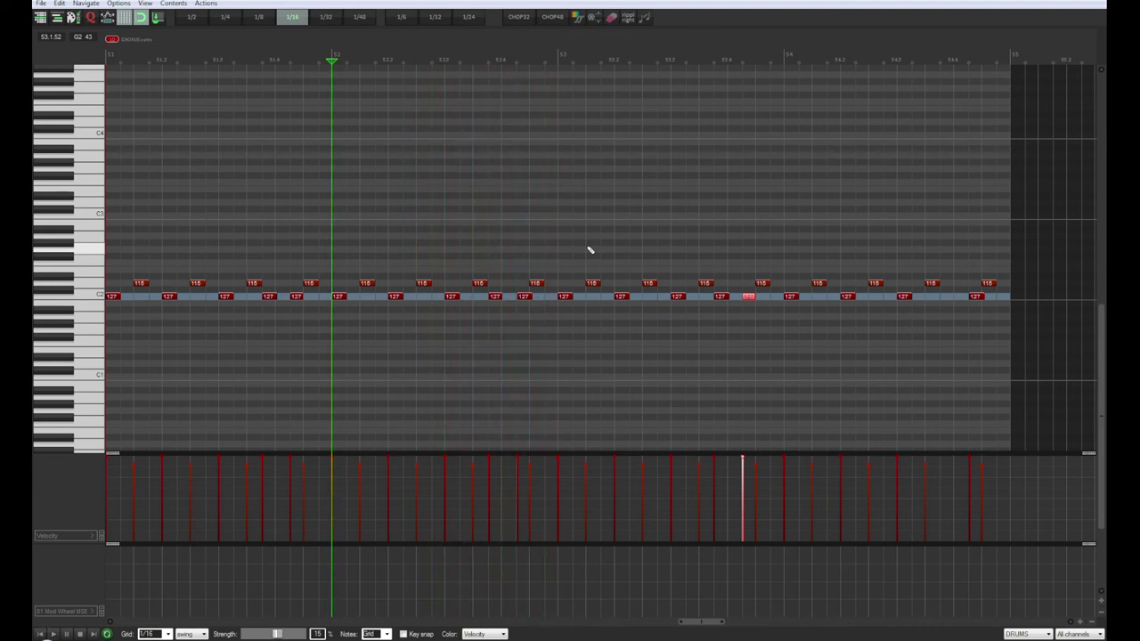
key("space")
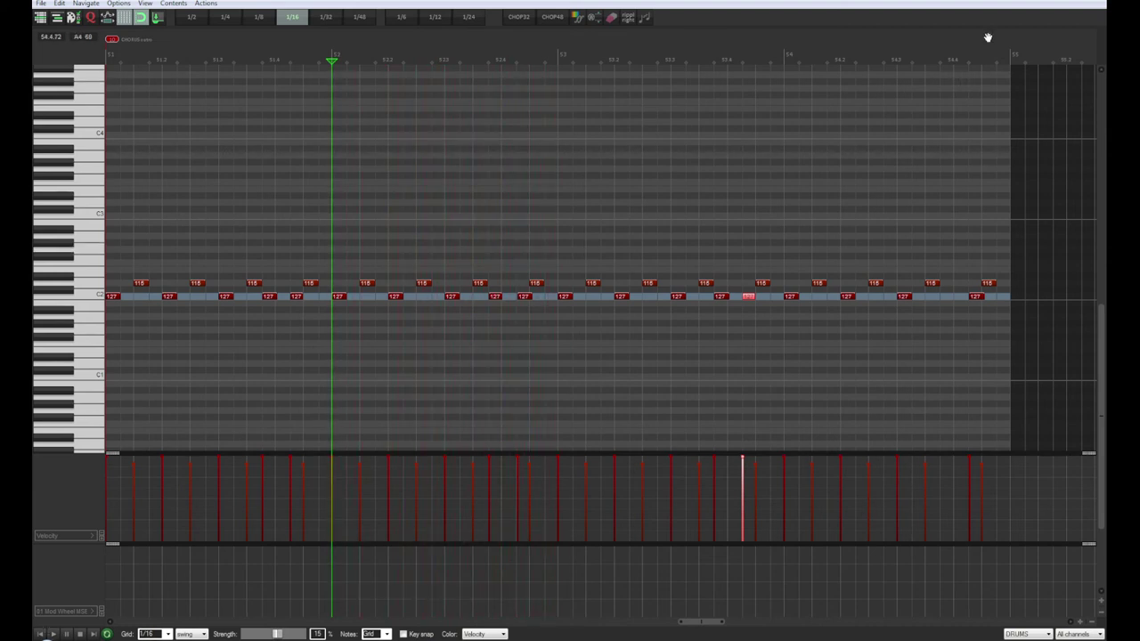
key("Escape")
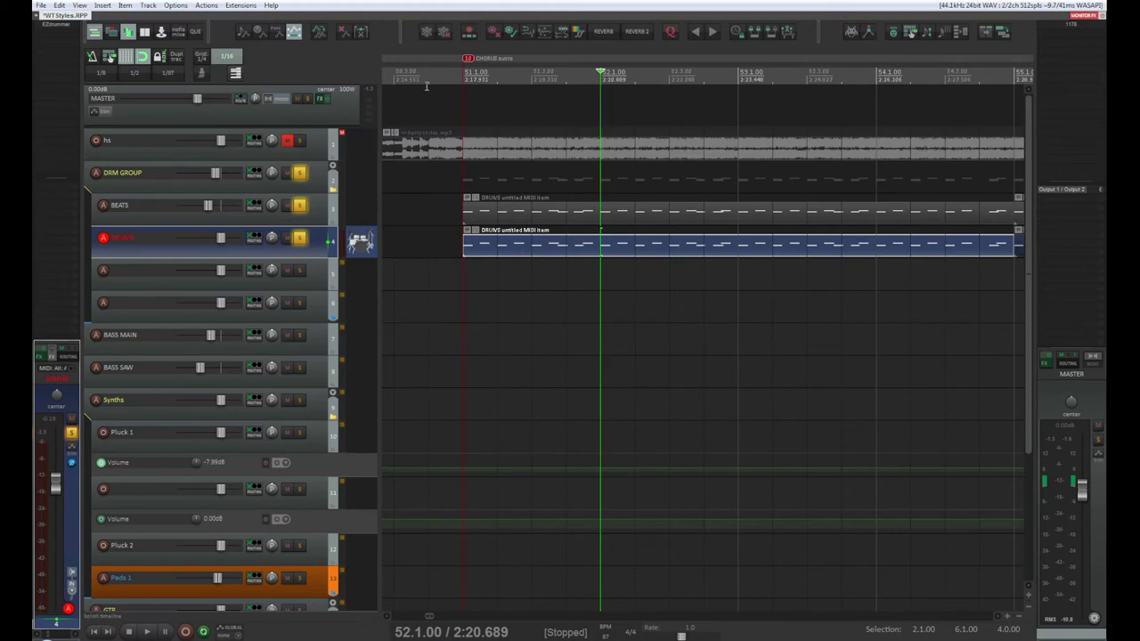
Return the edit cursor to measure 51 and play the BEATS and DRUMS outro again
left_click(464, 71)
key("space")
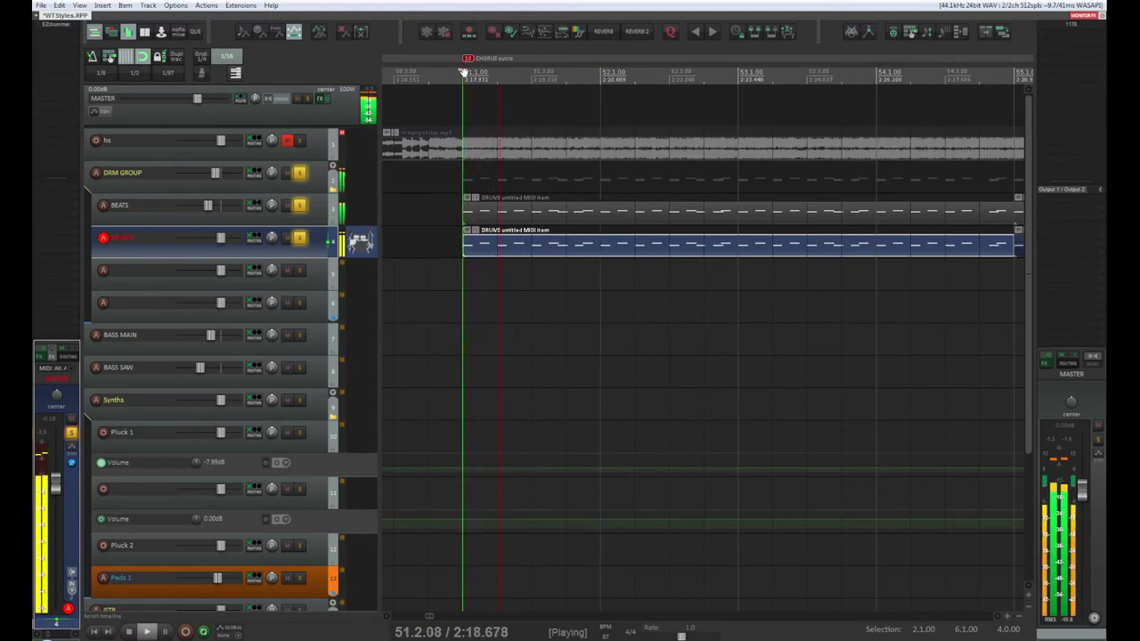
key("space")
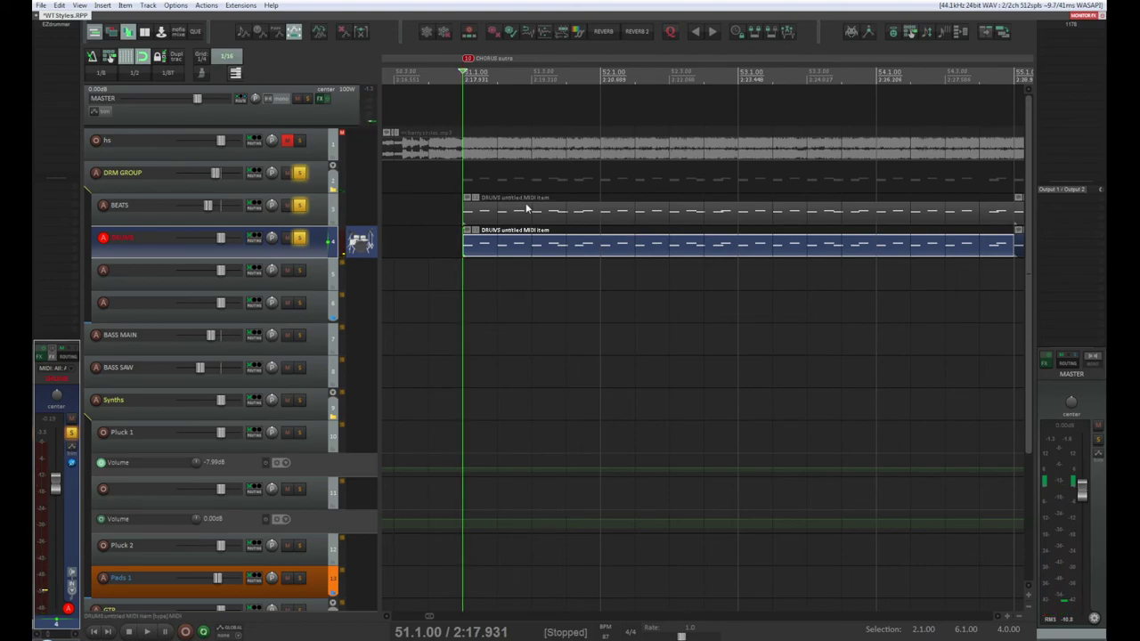
Open the first CHORUS outro item on the BEATS track in the MIDI editor and play its kick and snare notes from measure 51
double_click(488, 214)
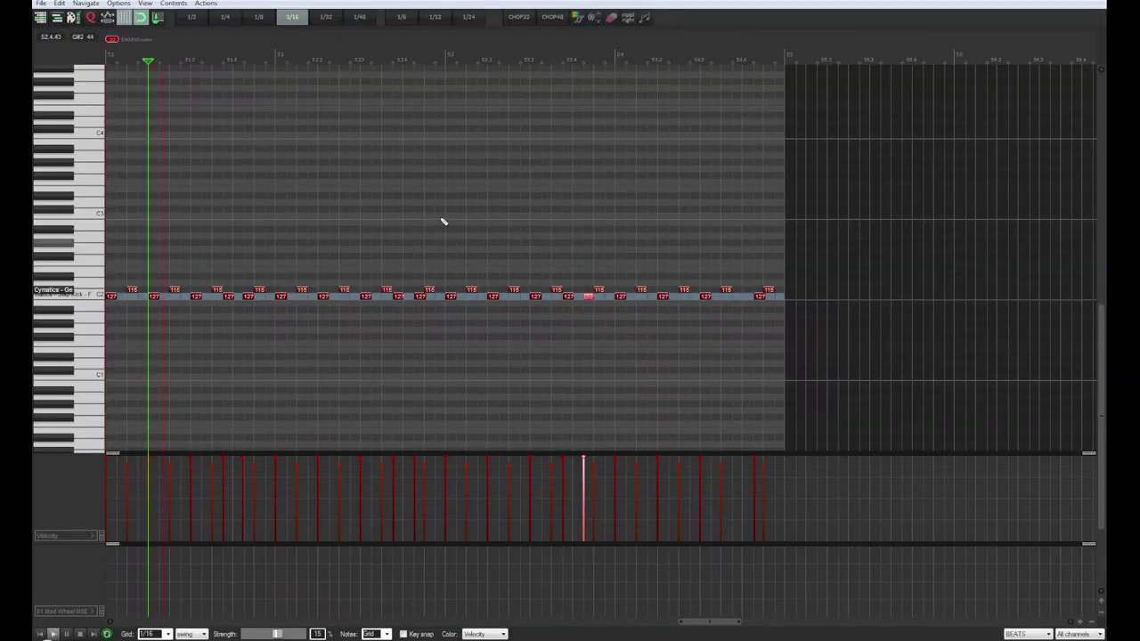
left_click(40, 634)
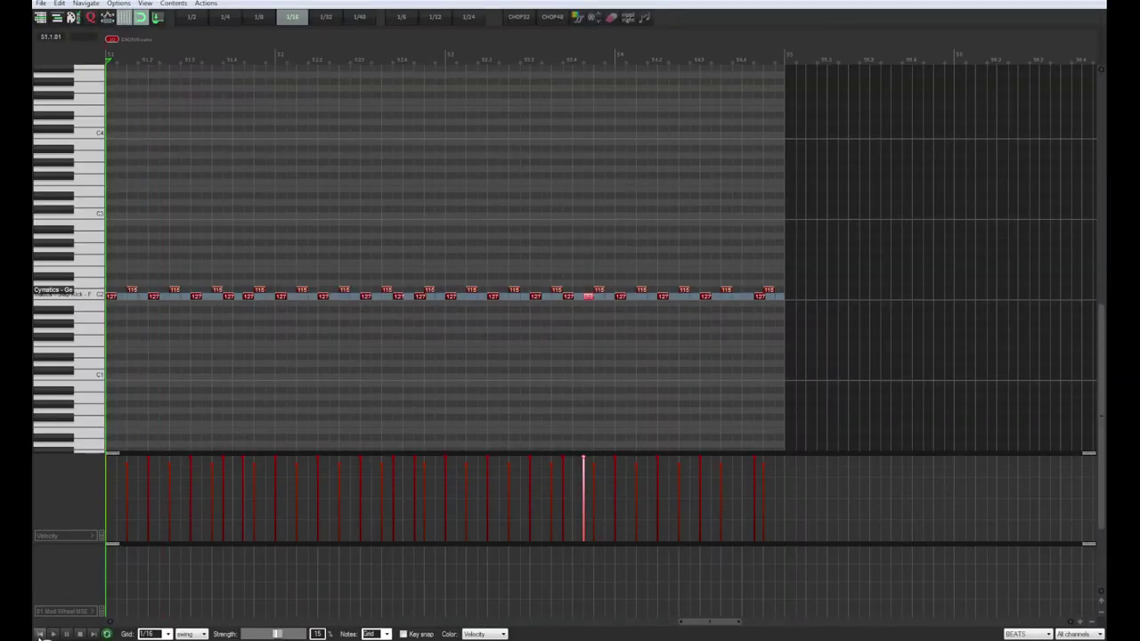
left_click(53, 634)
left_click(248, 299)
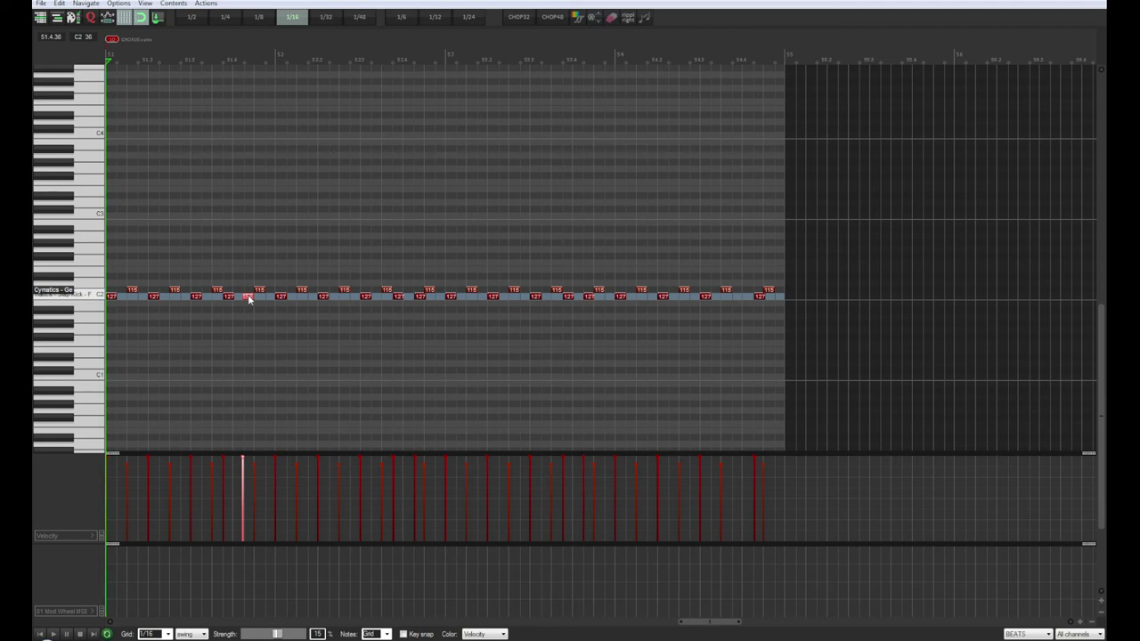
key("space")
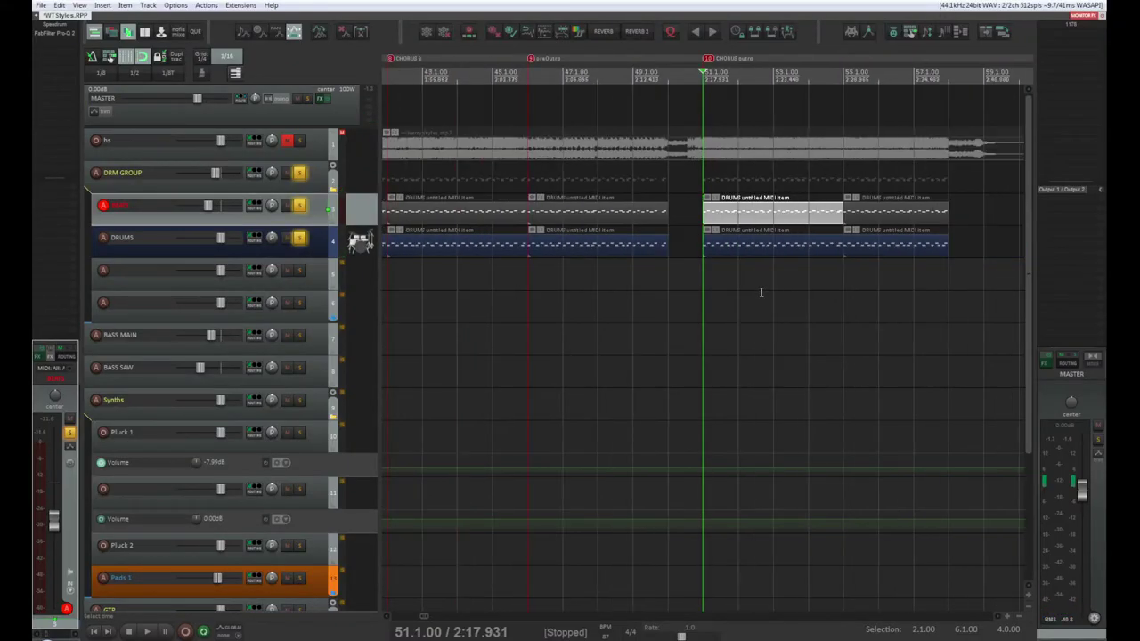
Audition the soloed BEATS and DRUMS outro from measure 51 in the arrangement
scroll(760, 292, "down", 4)
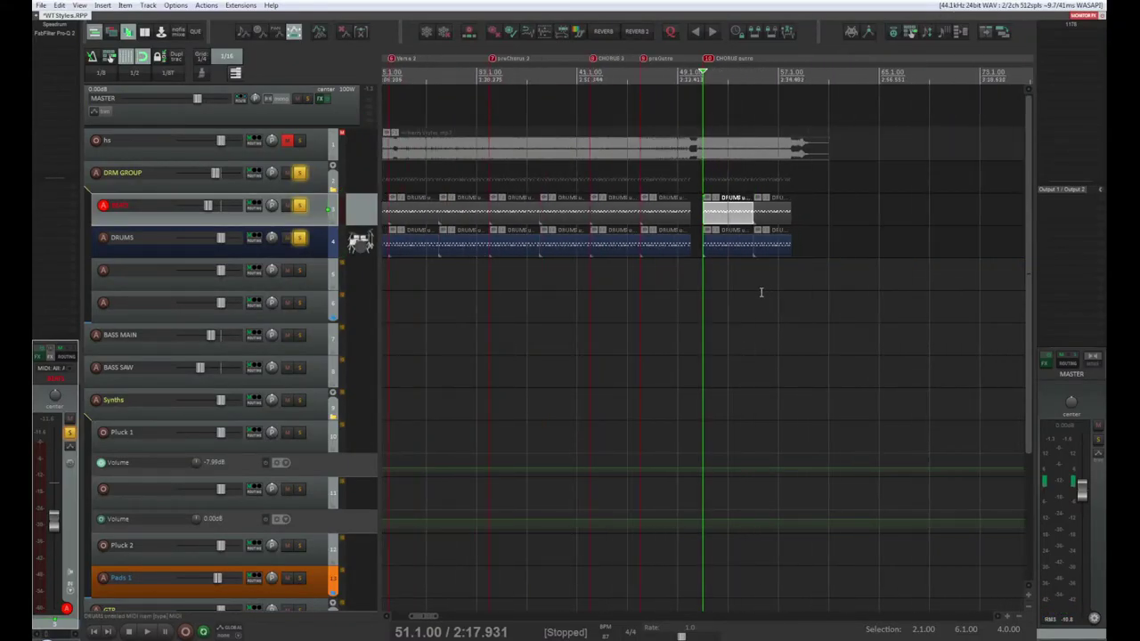
key("space")
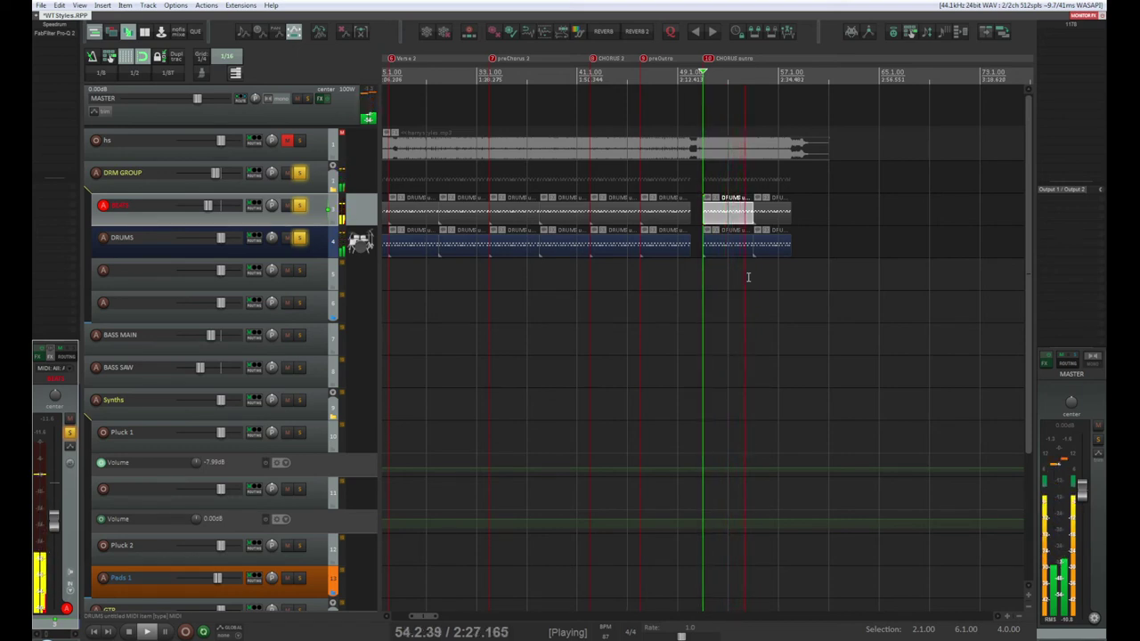
key("space")
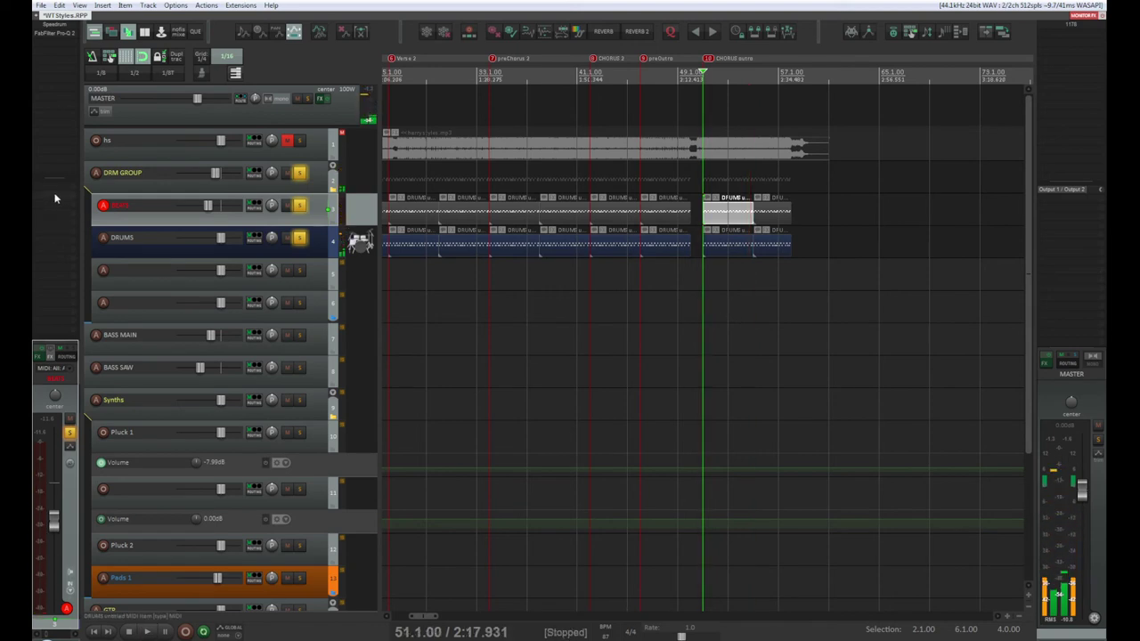
Open the Speedrum instrument on the BEATS track and audition the Slap Kick pad alongside the outro playback
left_click(61, 25)
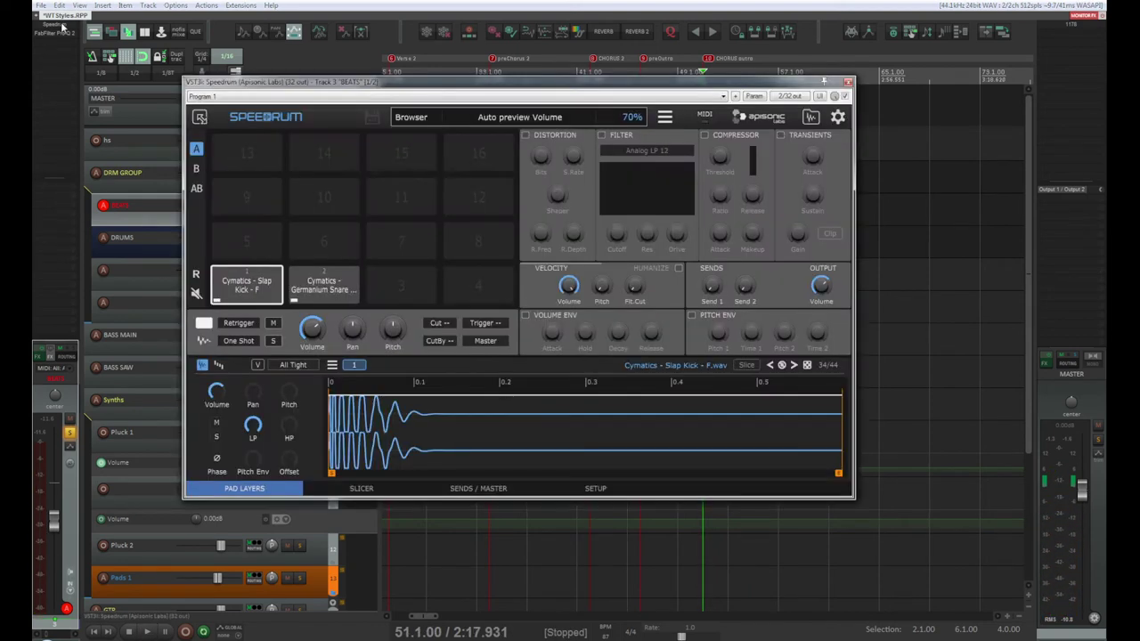
key("space")
key("space")
key("space")
key("space")
key("space")
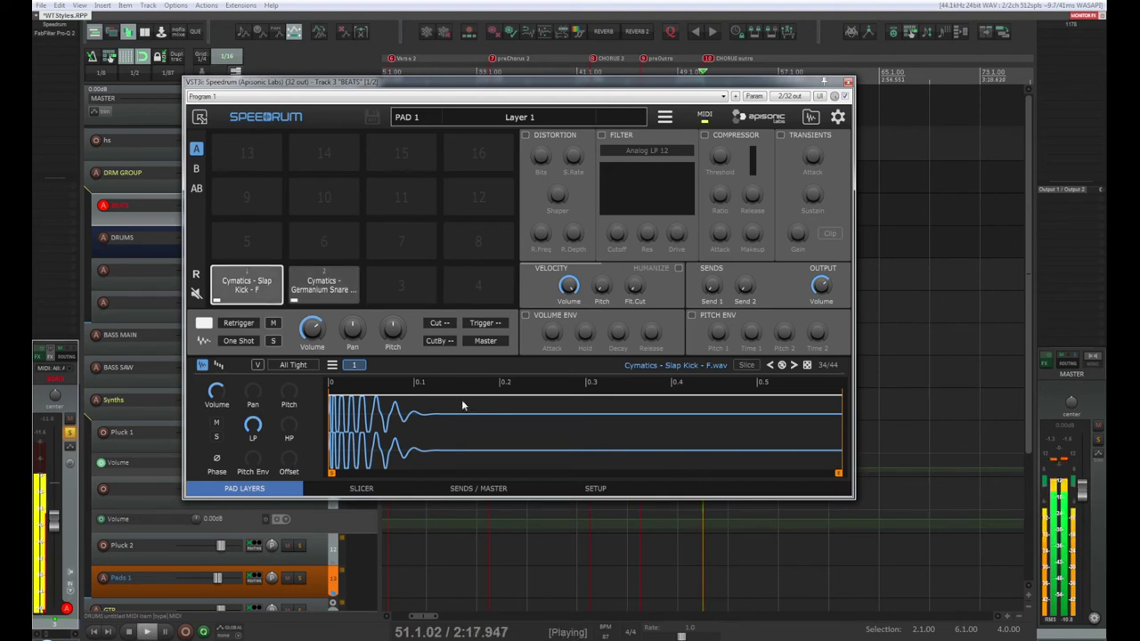
key("space")
left_click(245, 287)
left_click(246, 294)
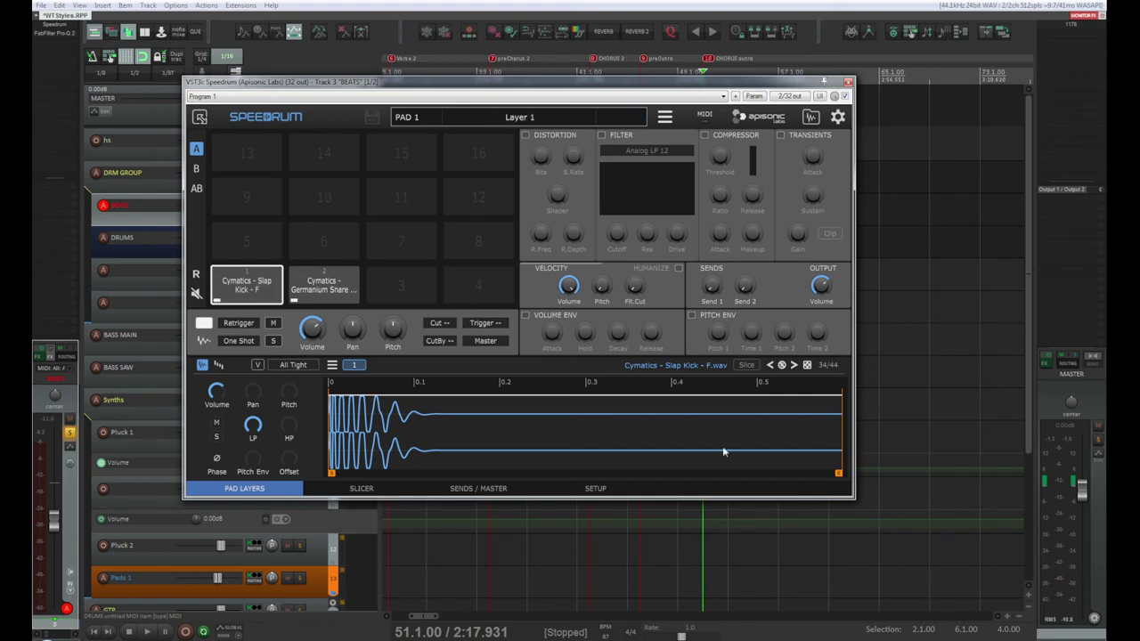
Trim the Slap Kick pad's sample end to 90.1 ms and audition it against the Germanium Snare pad
left_click_drag(838, 472, 402, 473)
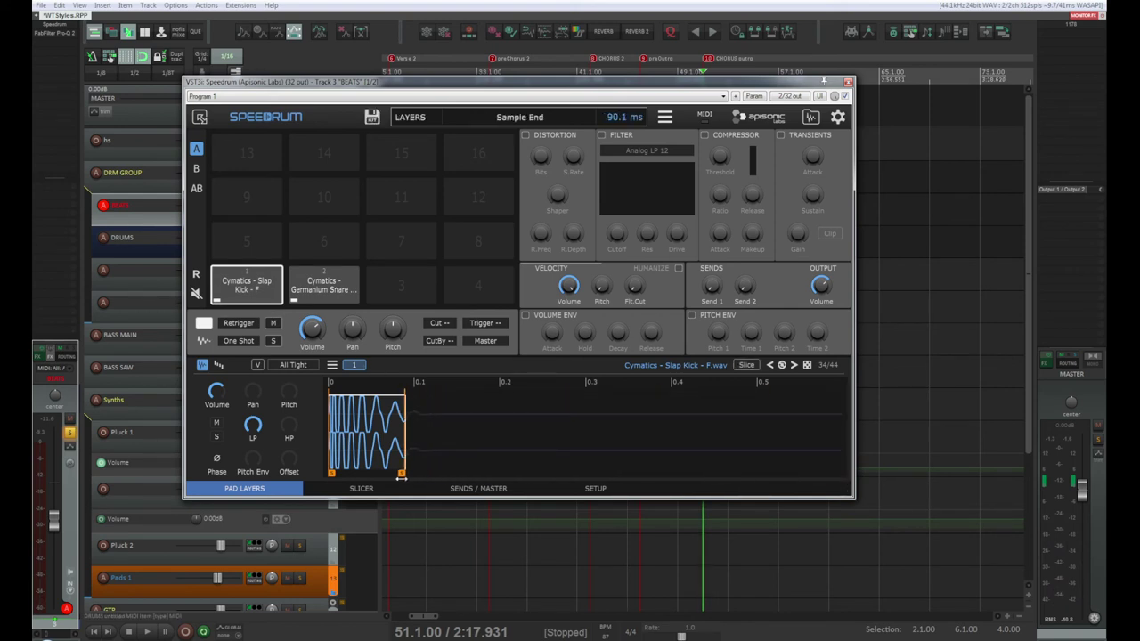
left_click(245, 285)
left_click(246, 285)
left_click(245, 285)
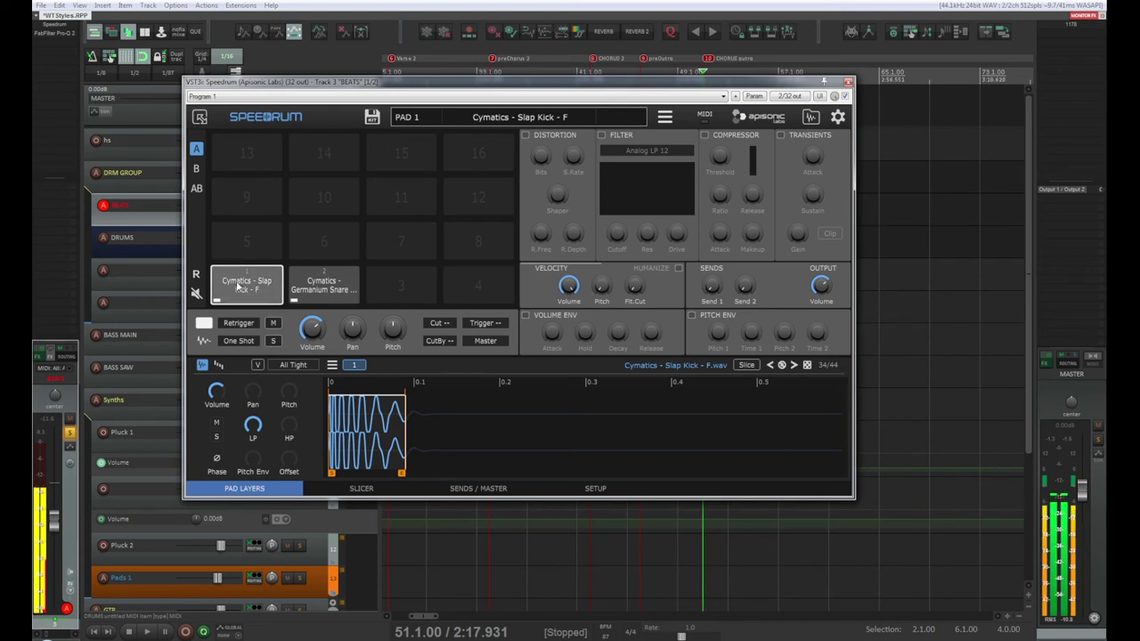
left_click(323, 290)
left_click(246, 285)
left_click(246, 285)
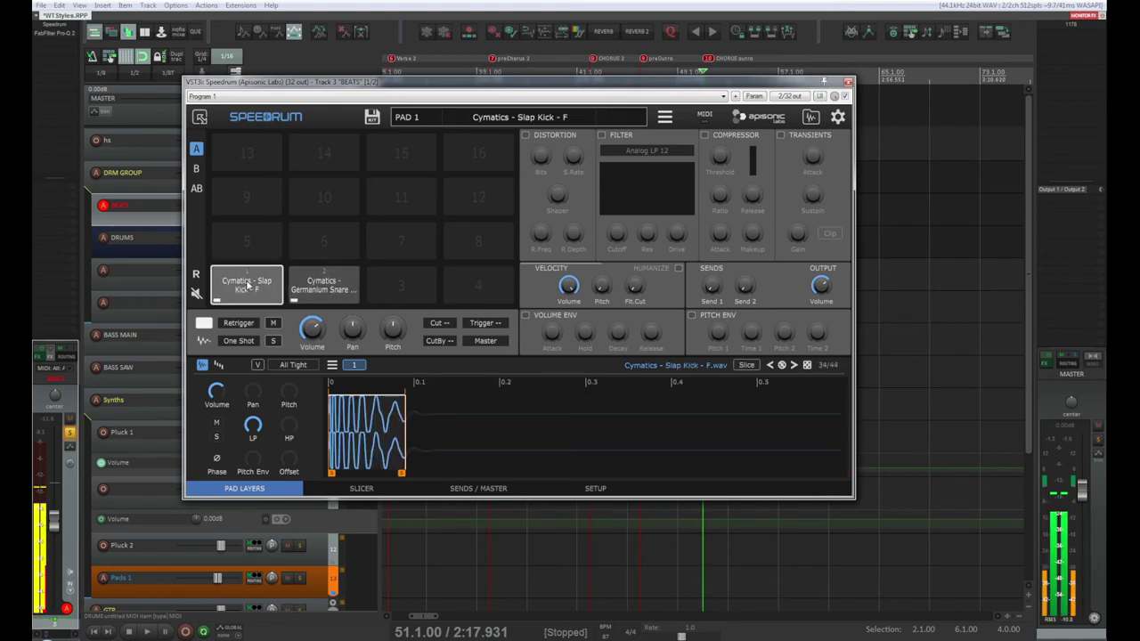
Extend the Slap Kick pad's sample end past the 0.1 s mark to where its waveform flattens, and audition the pad
left_click_drag(402, 469, 455, 462)
left_click(242, 285)
left_click(242, 285)
left_click(242, 285)
left_click(243, 285)
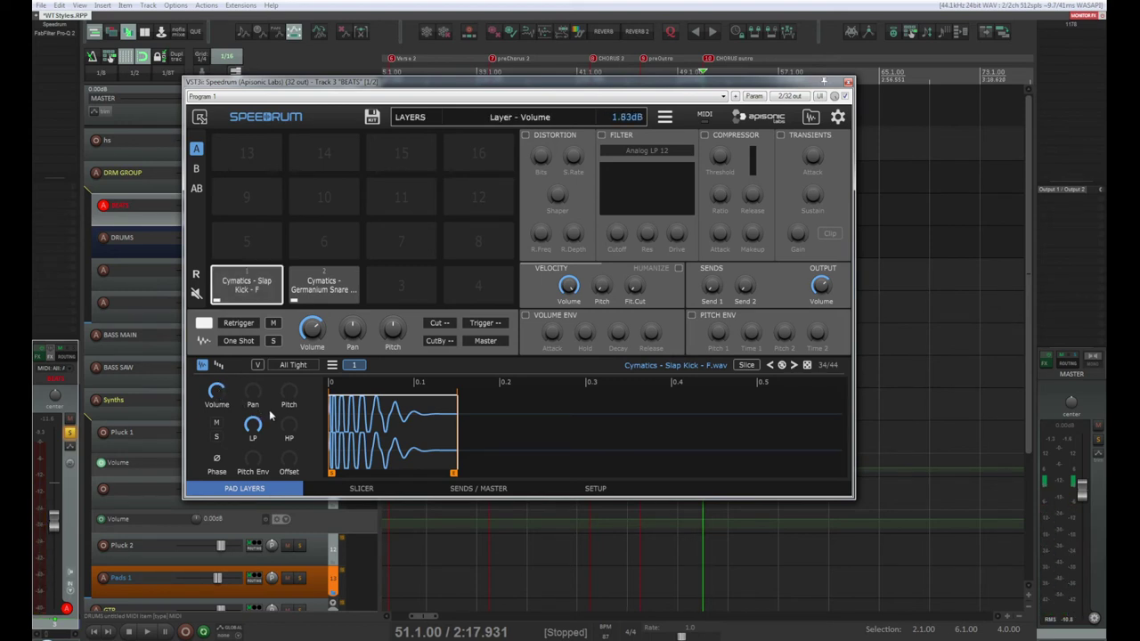
Trim the Germanium Snare pad's sample end to 150.8 ms
left_click(323, 283)
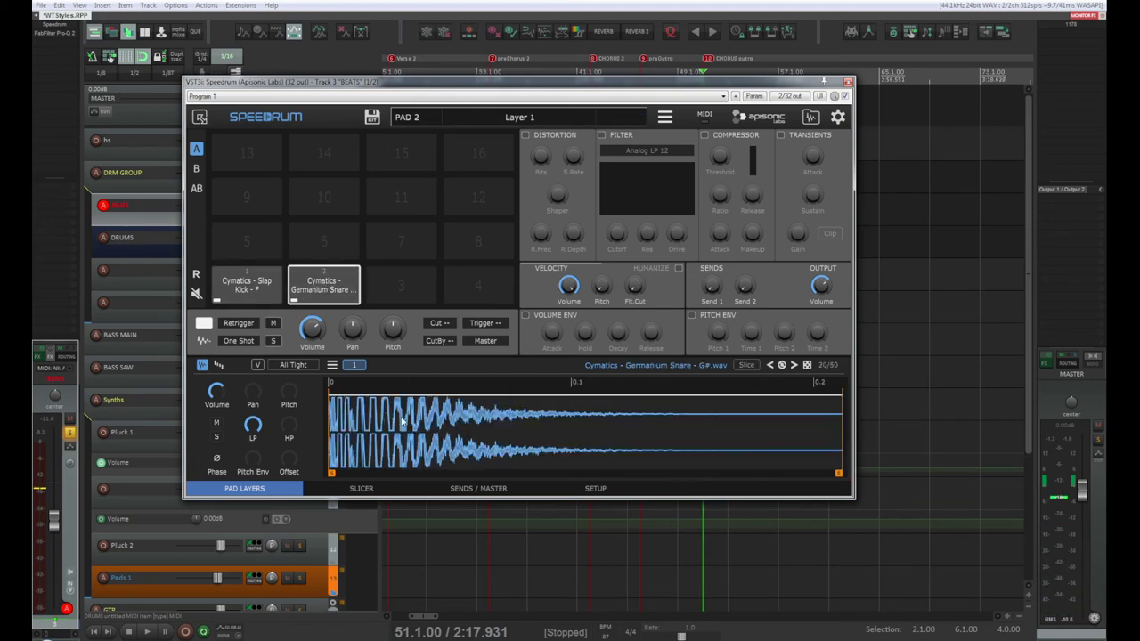
left_click(600, 426)
left_click_drag(838, 473, 690, 473)
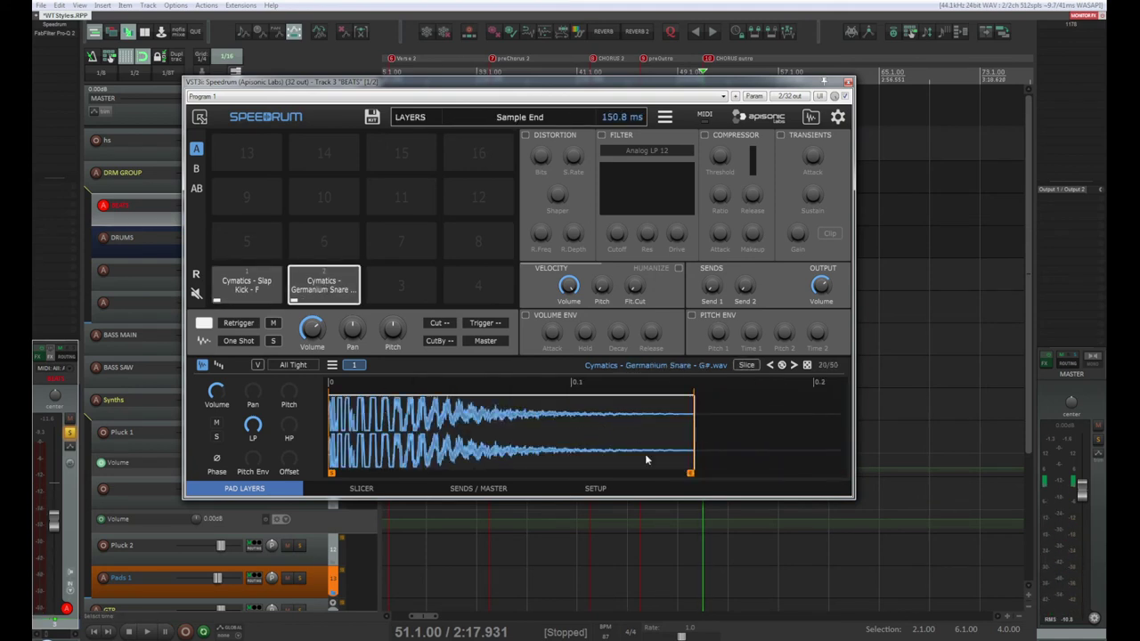
Audition the trimmed Germanium Snare pad repeatedly to judge its tail and close the Speedrum instrument
left_click(331, 278)
left_click(332, 285)
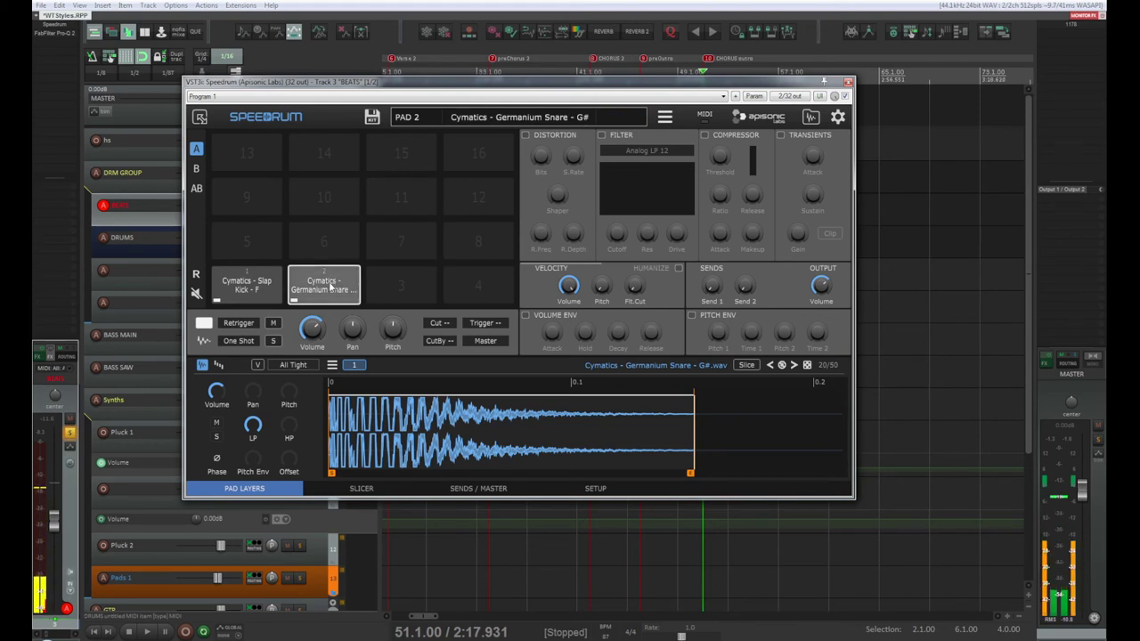
left_click(331, 286)
left_click(341, 288)
left_click(349, 277)
left_click(349, 276)
left_click(349, 277)
left_click(347, 285)
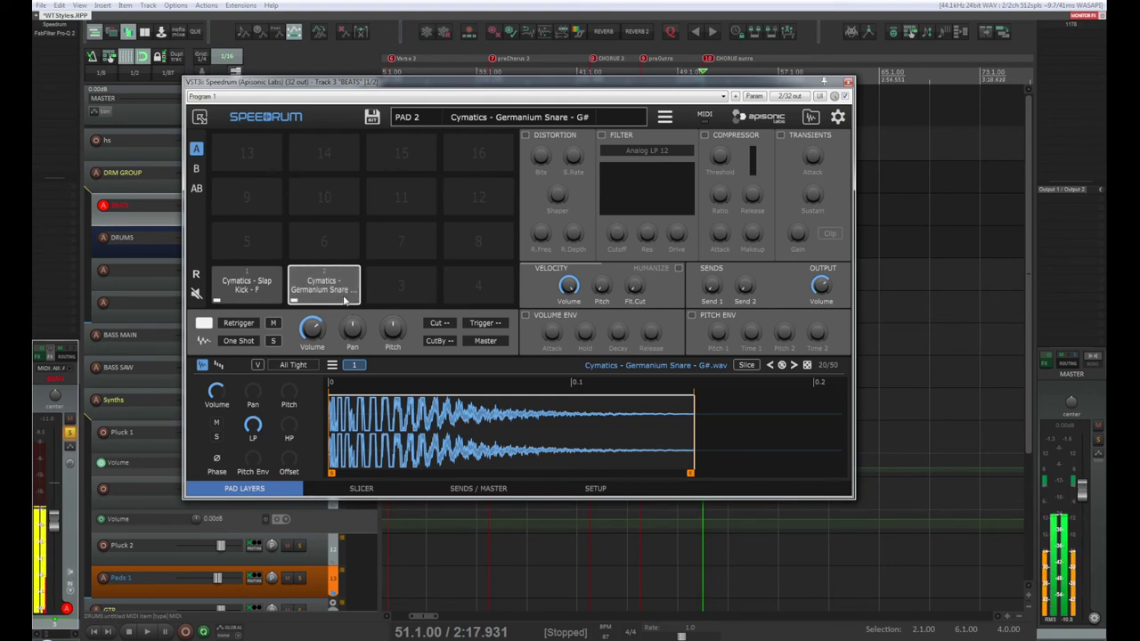
left_click(346, 290)
left_click(347, 291)
left_click(347, 291)
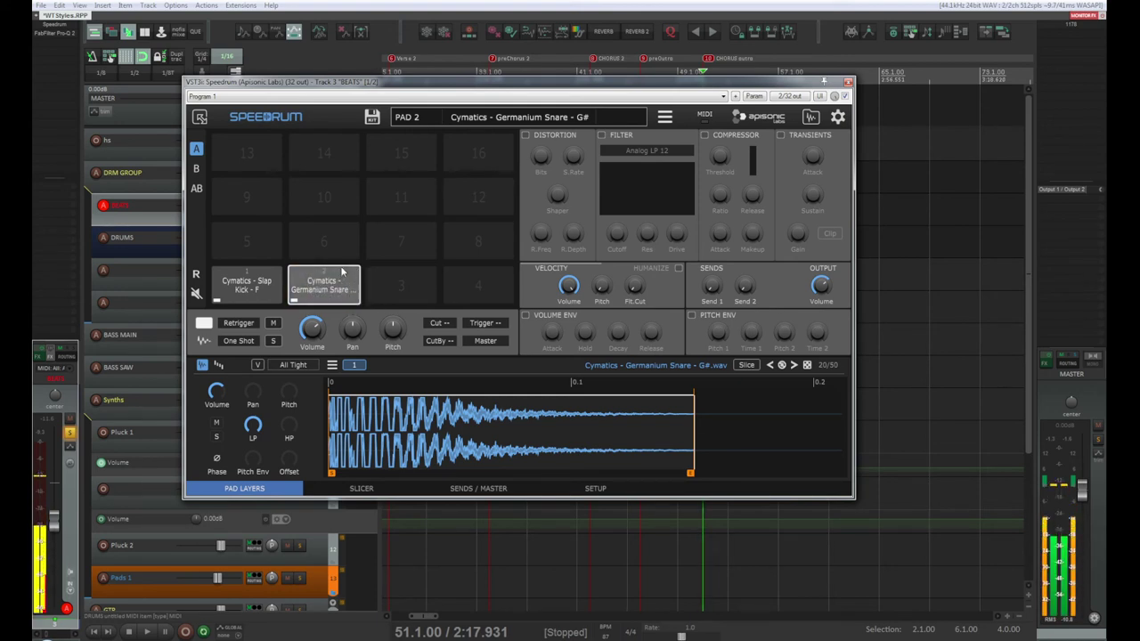
left_click(341, 272)
left_click(339, 290)
left_click(338, 303)
left_click(339, 294)
left_click(339, 277)
left_click(340, 278)
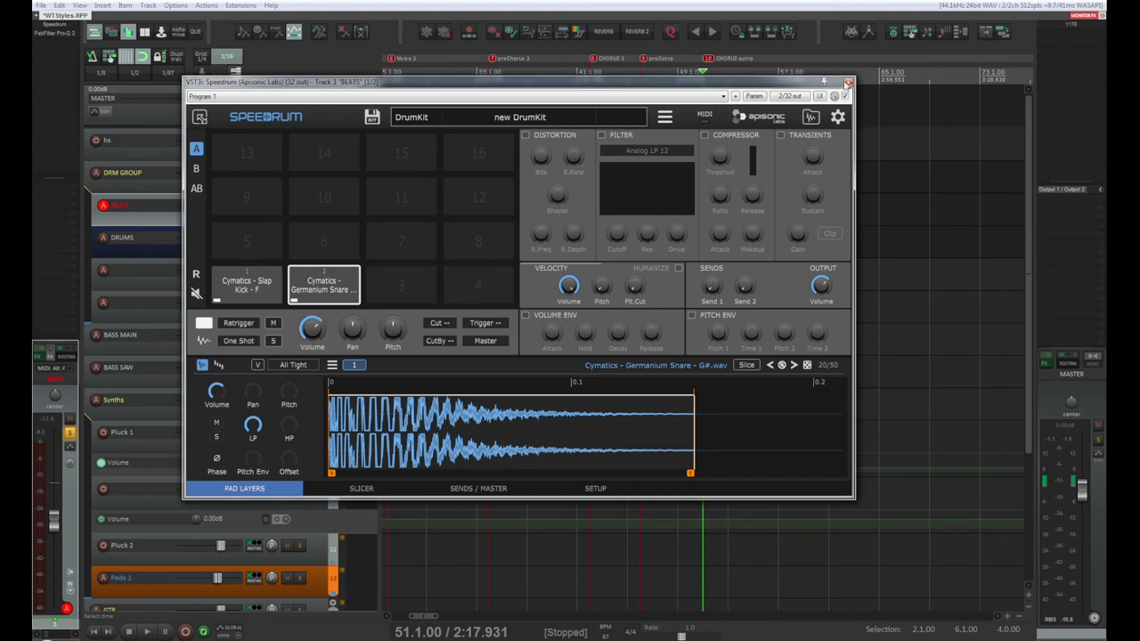
left_click(848, 83)
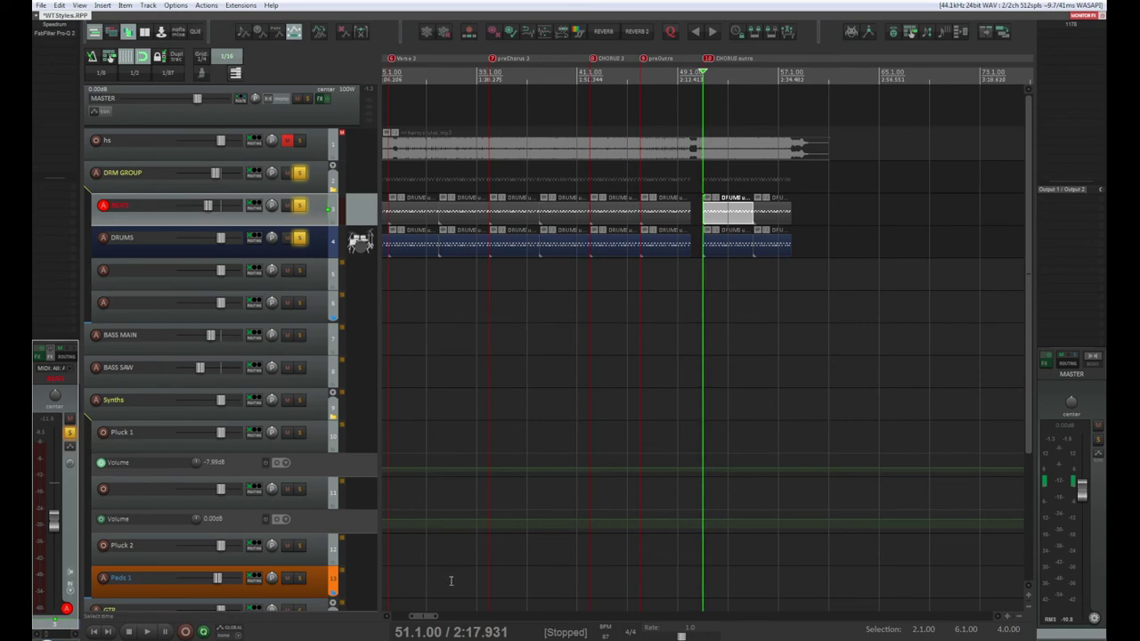
Move the VERSE 1 BASS SAW item to the preChorus marker at measure 14 and the BASS MAIN item to measure 10
scroll(426, 616, "down", 3)
scroll(427, 616, "up", 3)
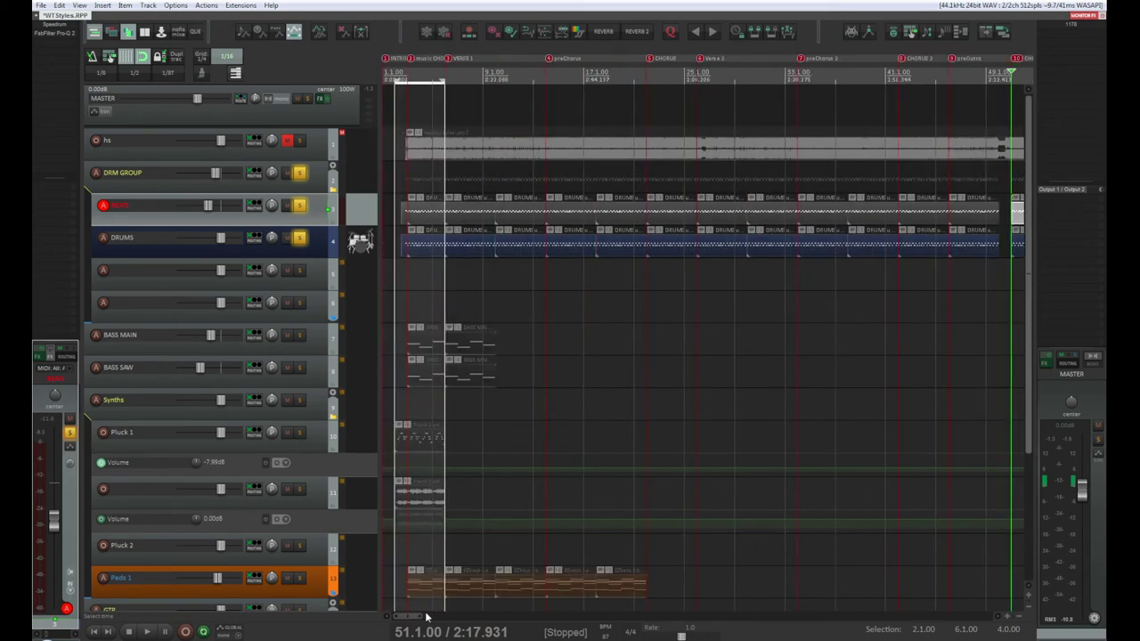
mouse_move(427, 616)
left_mouse_down()
mouse_move(479, 616)
mouse_move(421, 616)
mouse_move(437, 616)
left_mouse_up()
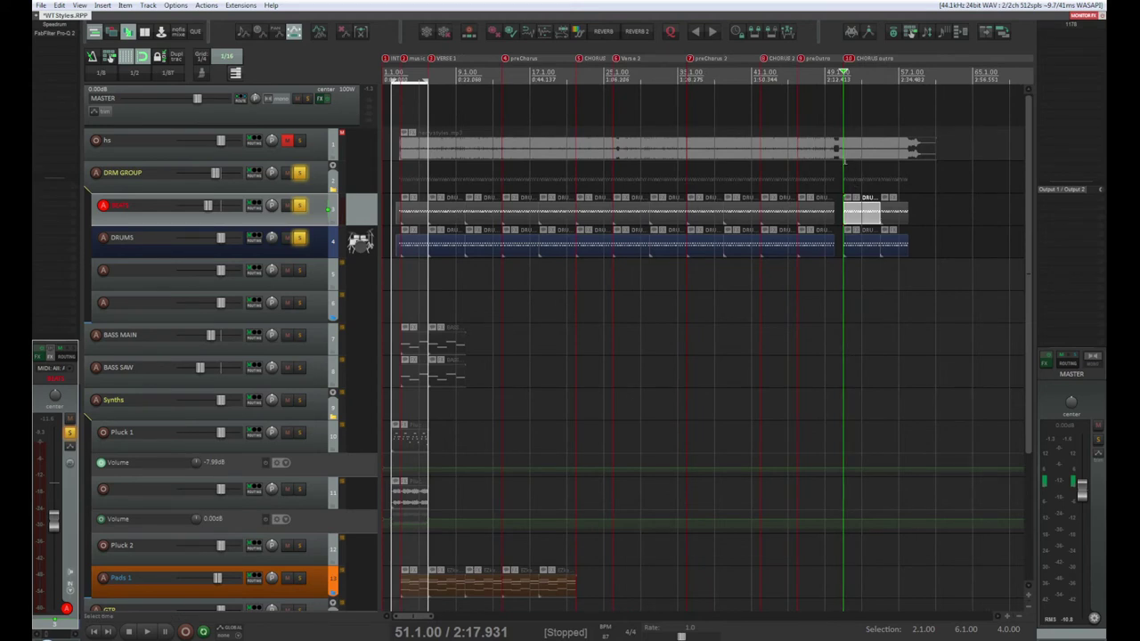
left_click(415, 340)
left_click(446, 341)
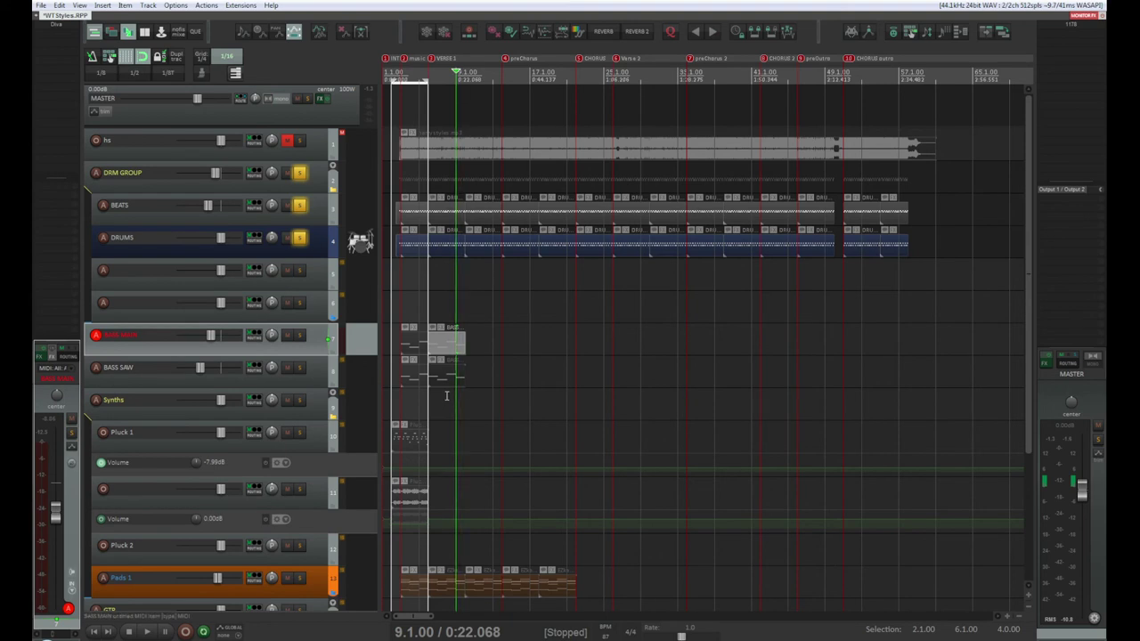
scroll(446, 395, "up", 4)
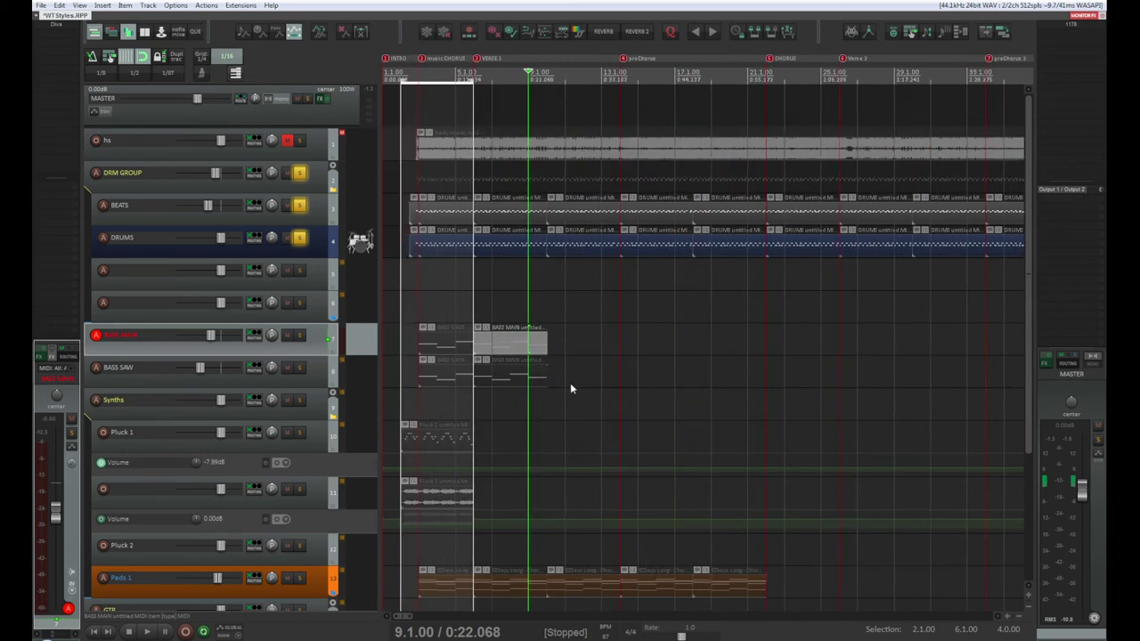
scroll(570, 383, "up", 2)
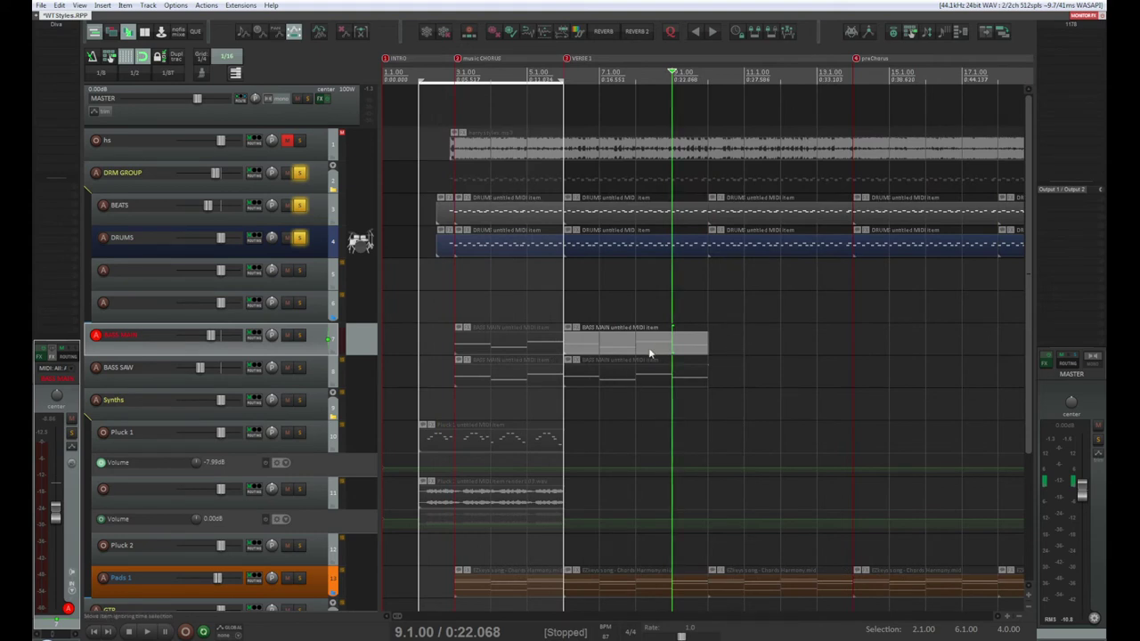
left_click_drag(746, 331, 901, 376)
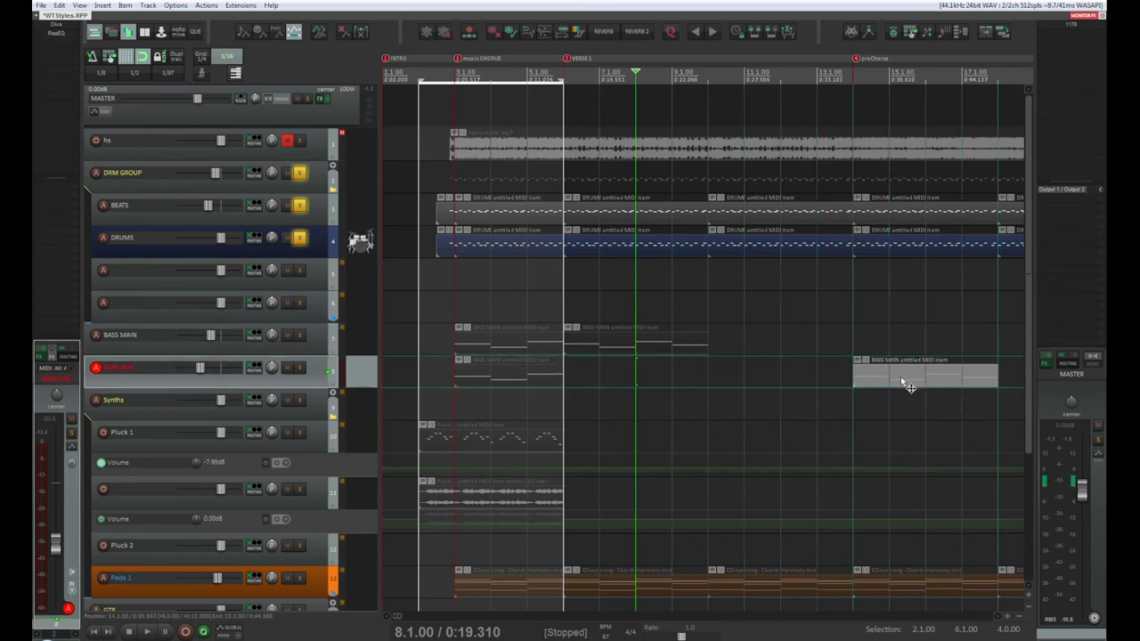
left_click_drag(642, 343, 799, 341)
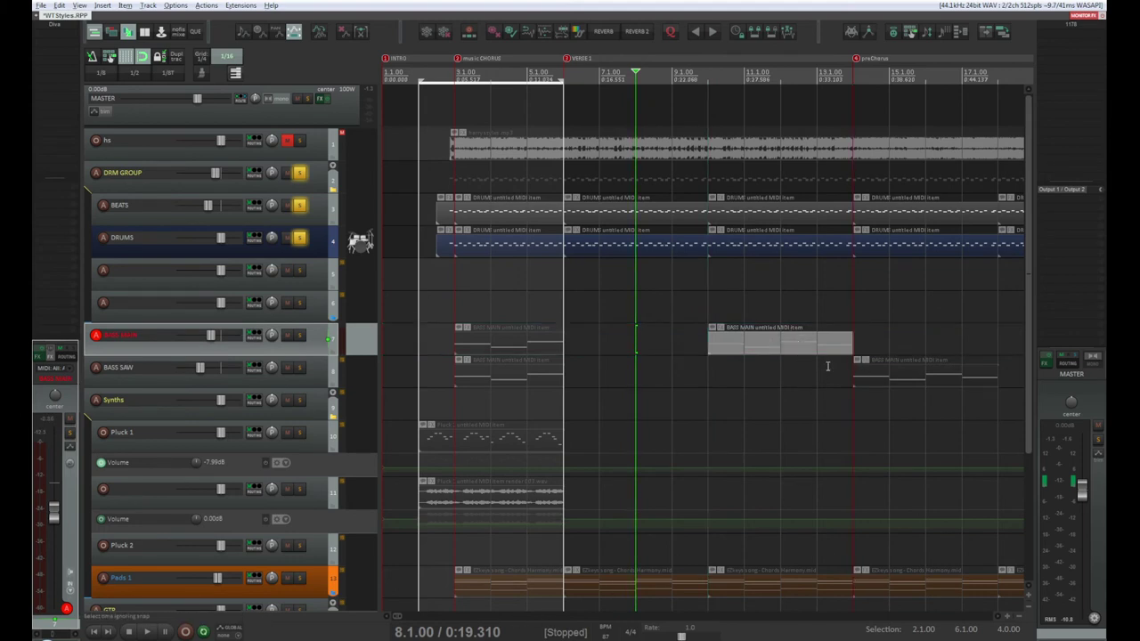
Copy the BASS MAIN item to measure 14, and duplicate the BASS MAIN and BASS SAW pair at measure 18 and at the CHORUS marker
scroll(827, 366, "right", 10)
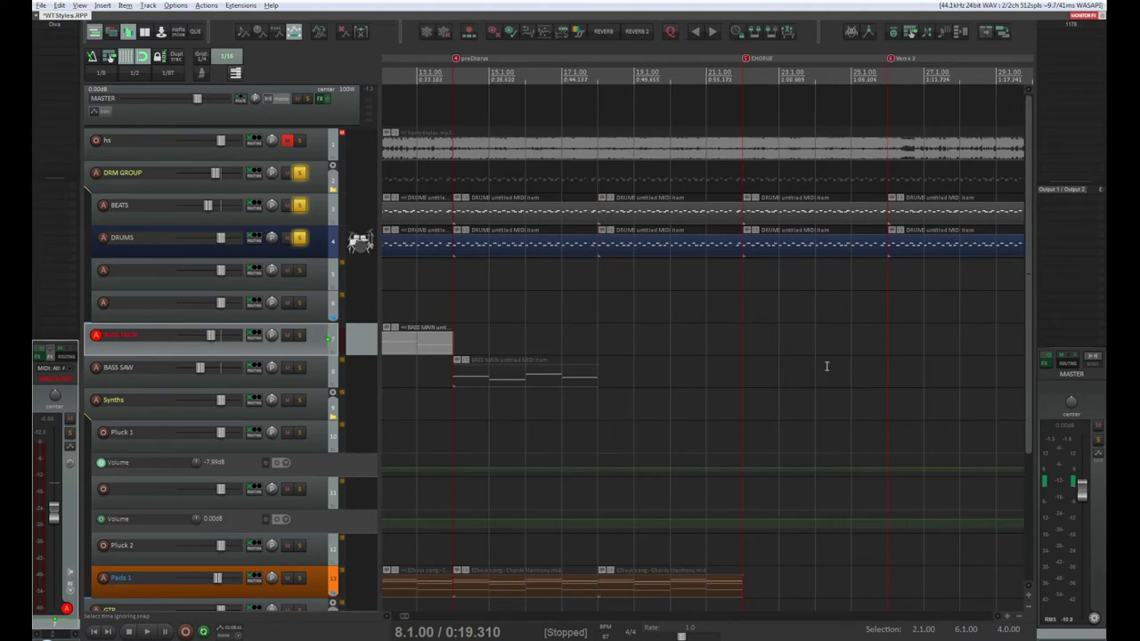
key("alt")
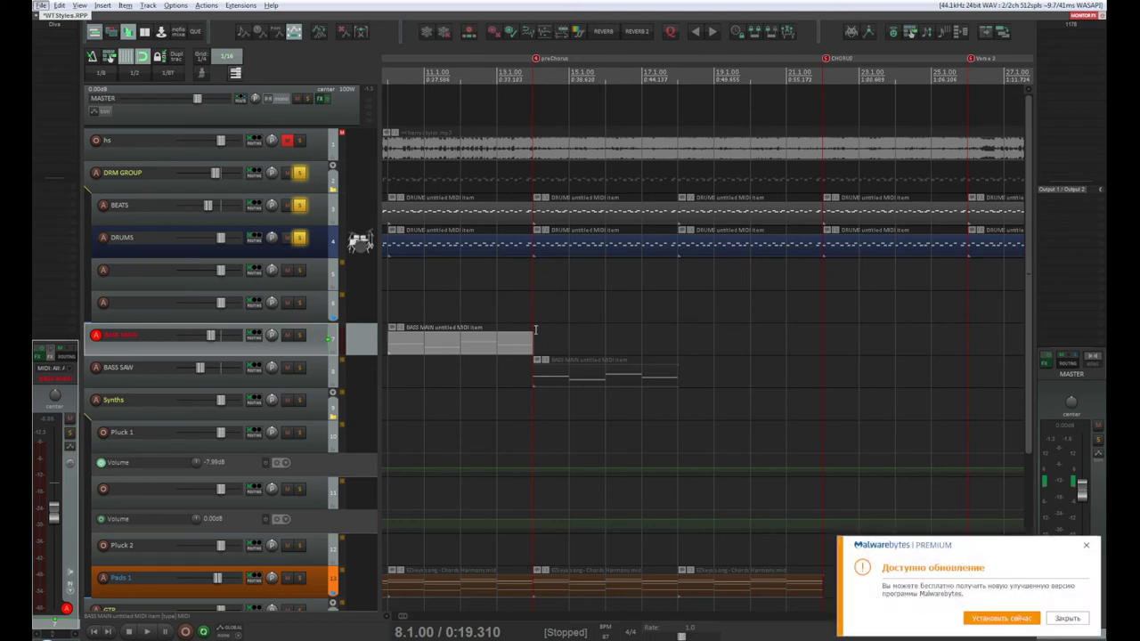
left_click_drag(518, 354, 771, 347)
left_click(593, 385, "ctrl")
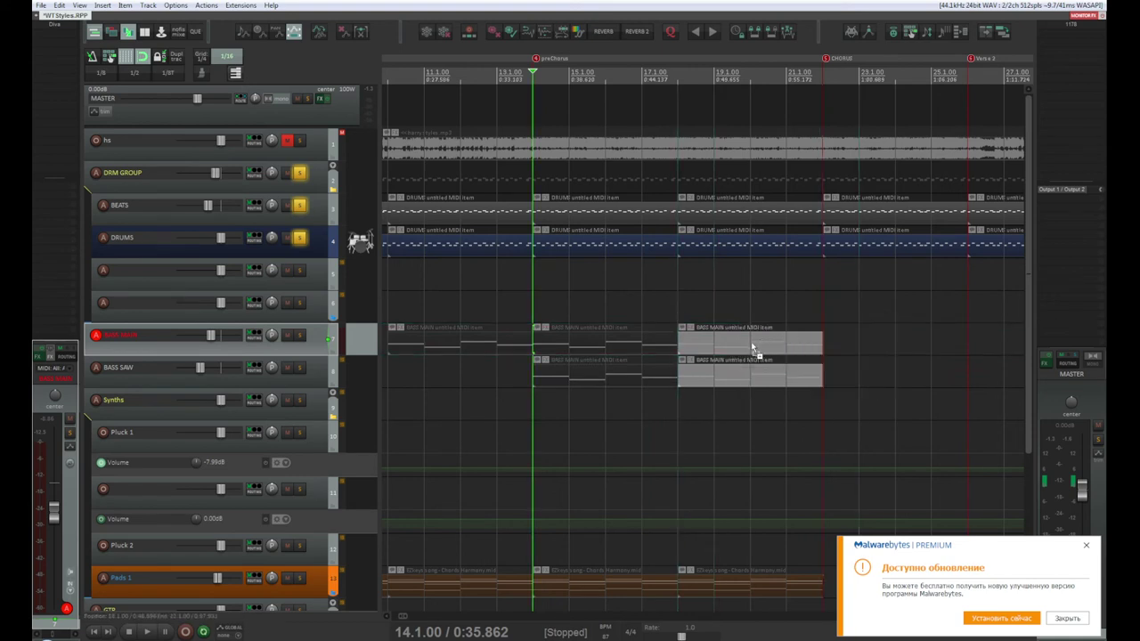
left_click_drag(756, 349, 892, 345)
Select the BASS MAIN and BASS SAW items across the preChorus and dismiss the update notification
left_click_drag(790, 296, 560, 440)
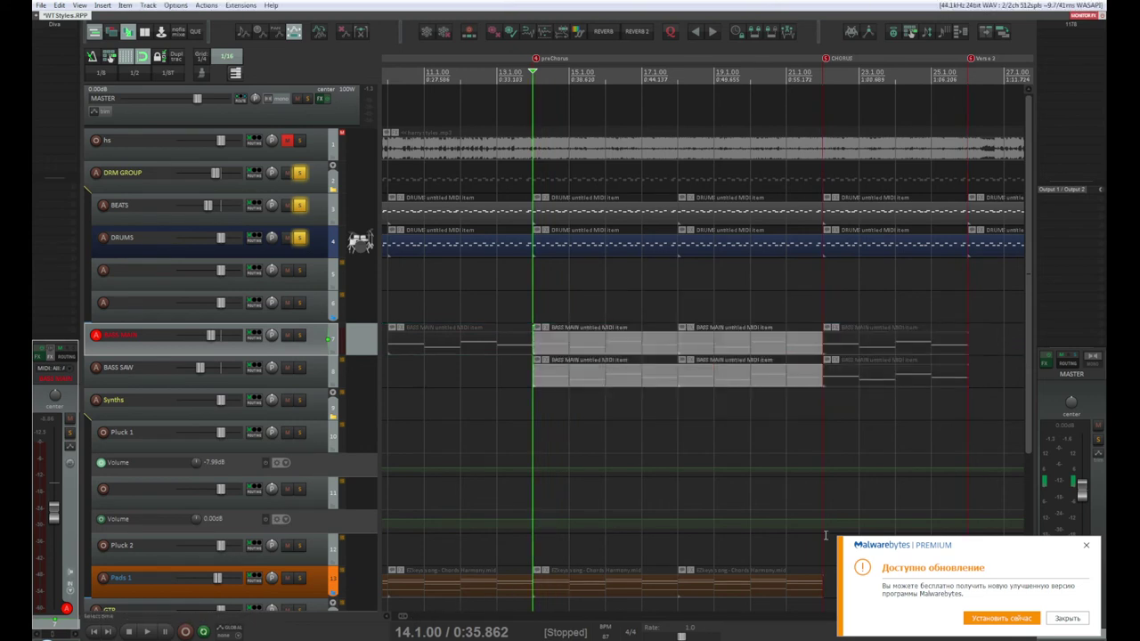
left_click(1065, 617)
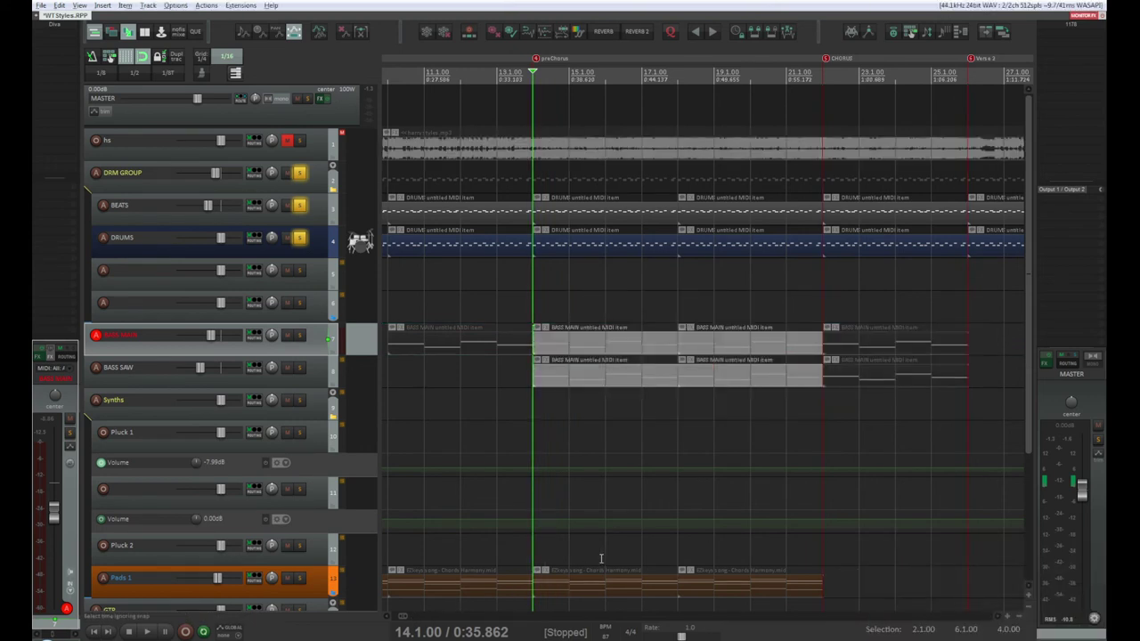
Examine the arrangement from preChorus to preChorus 2 across all tracks down to SENDS, and the whole song's layout
scroll(645, 509, "left", 2)
scroll(697, 481, "right", 10)
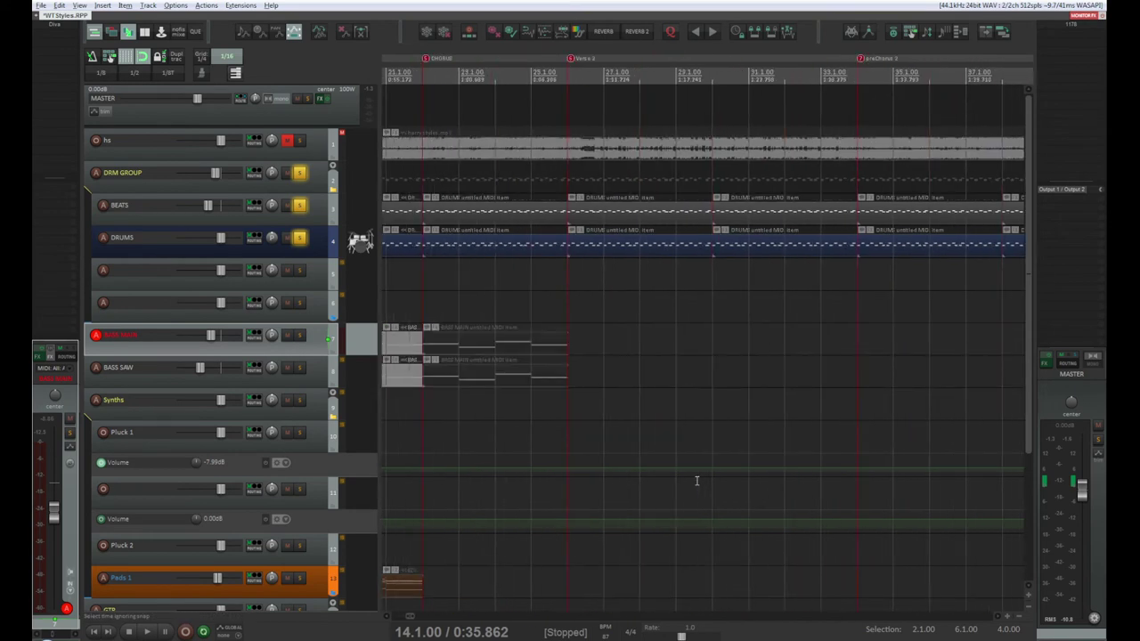
key("alt")
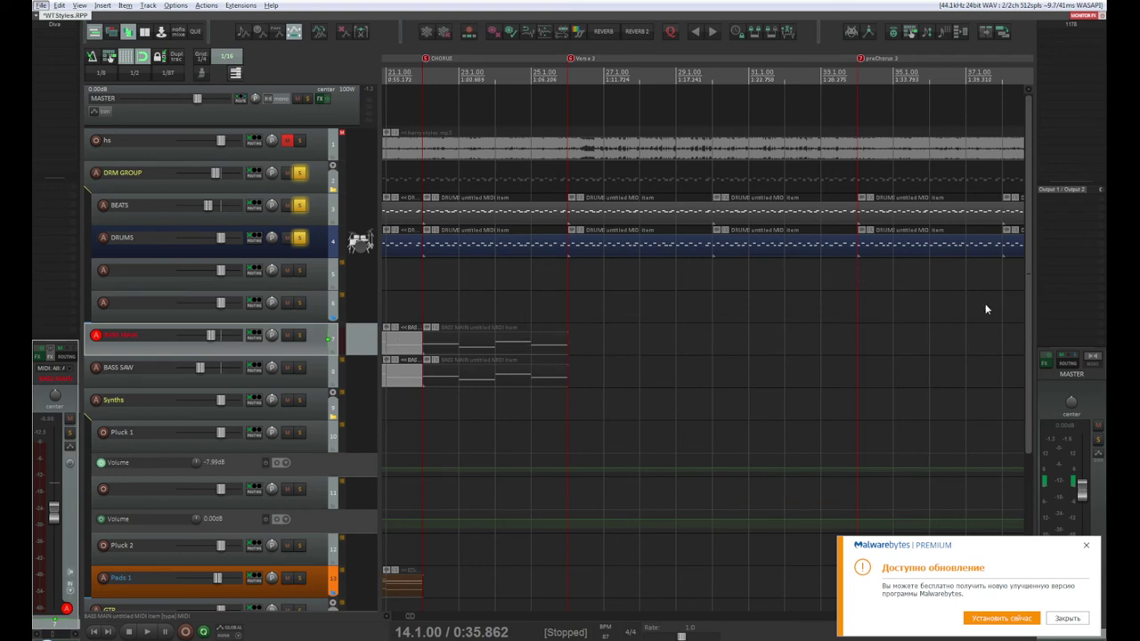
scroll(1024, 374, "down", 4)
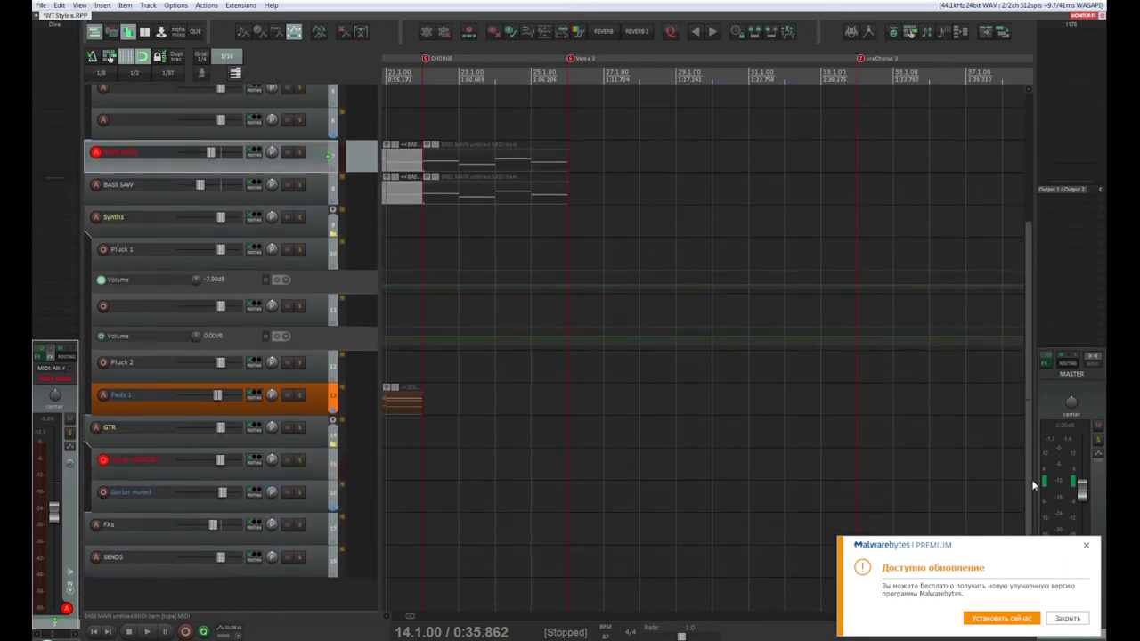
scroll(1033, 392, "up", 3)
scroll(1042, 357, "up", 1)
scroll(1043, 318, "down", 4)
scroll(890, 534, "up", 1)
scroll(712, 552, "down", 1)
scroll(535, 579, "up", 1)
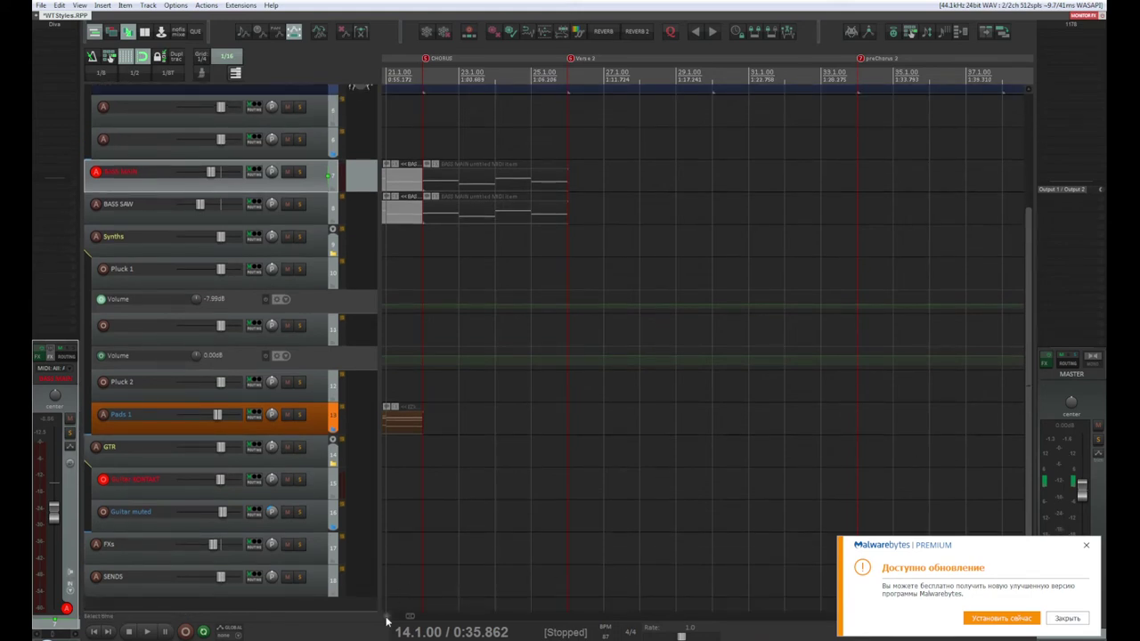
scroll(387, 621, "left", 8)
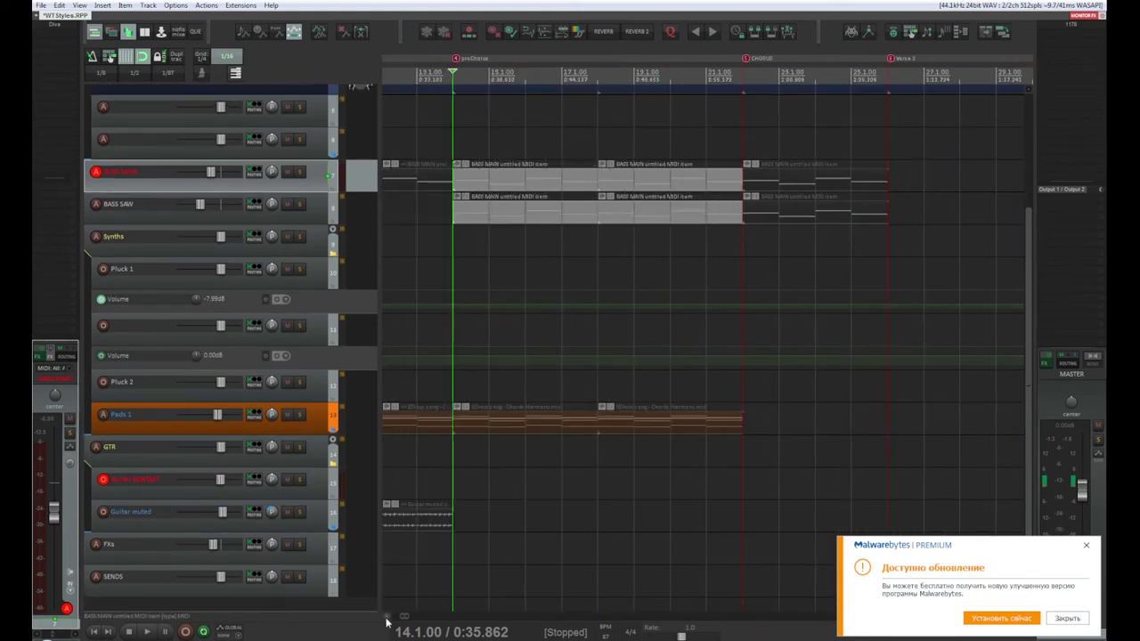
scroll(386, 620, "left", 2)
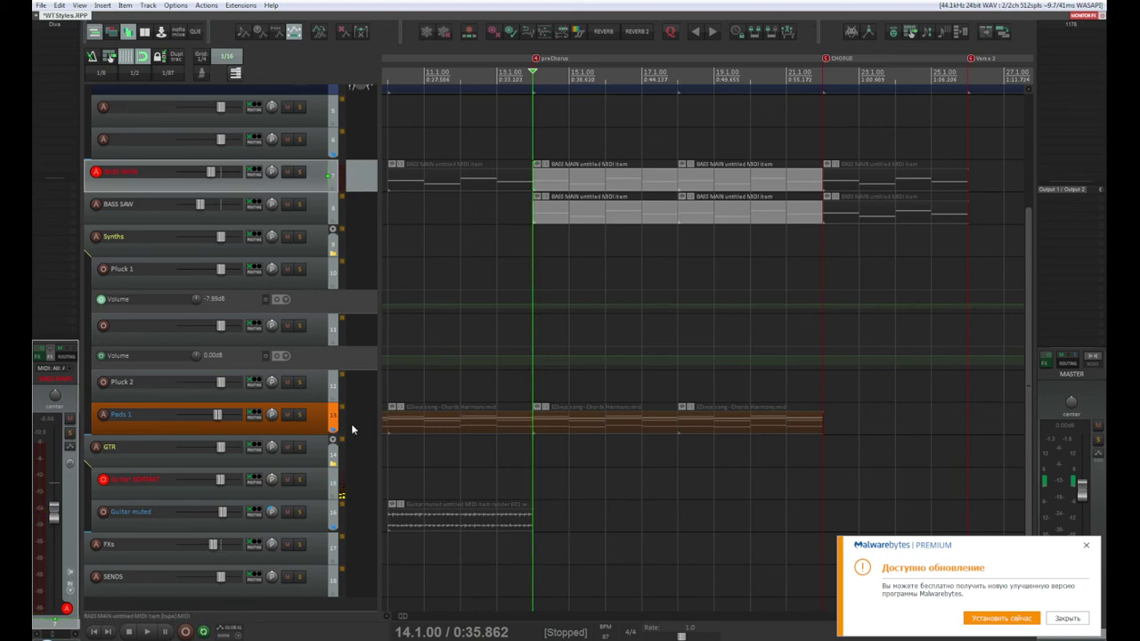
scroll(1028, 402, "up", 1)
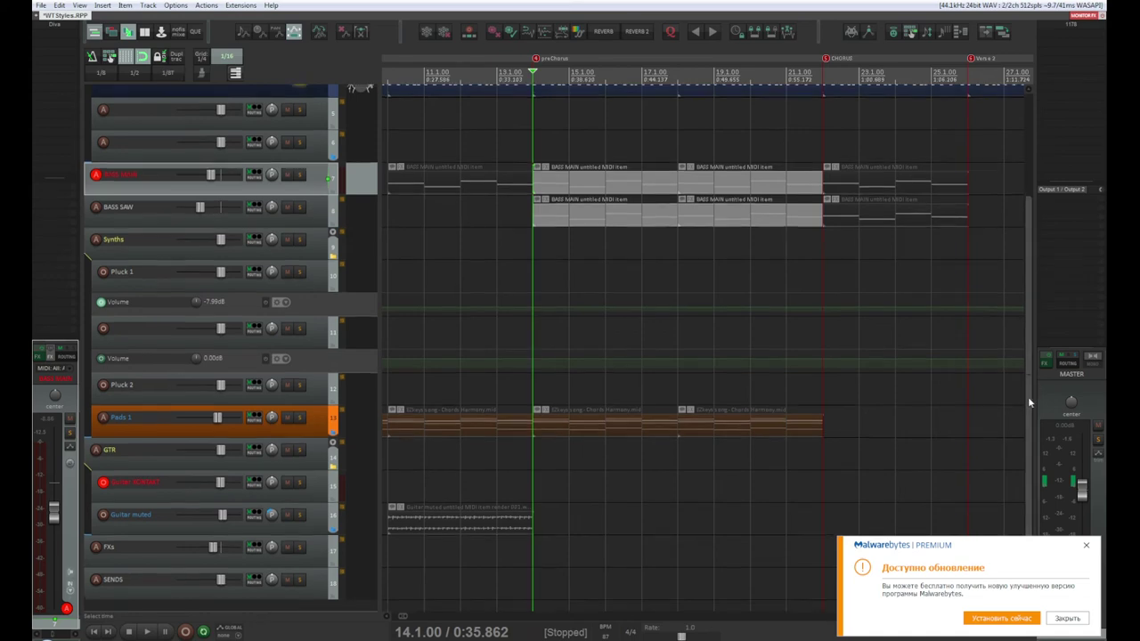
scroll(1028, 396, "up", 5)
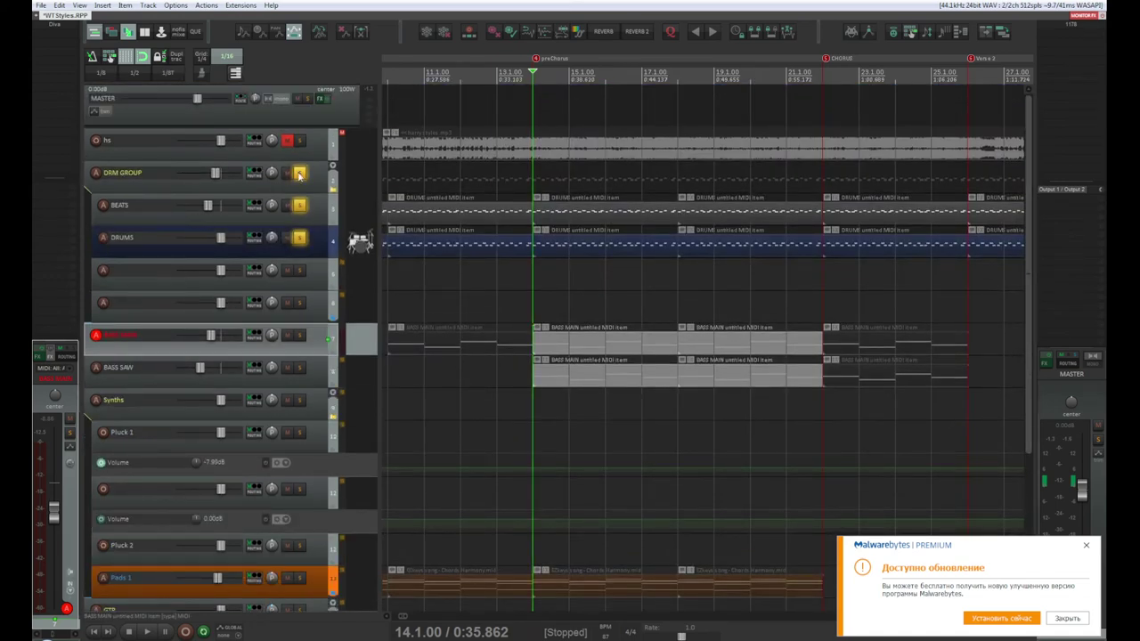
scroll(503, 258, "down", 5)
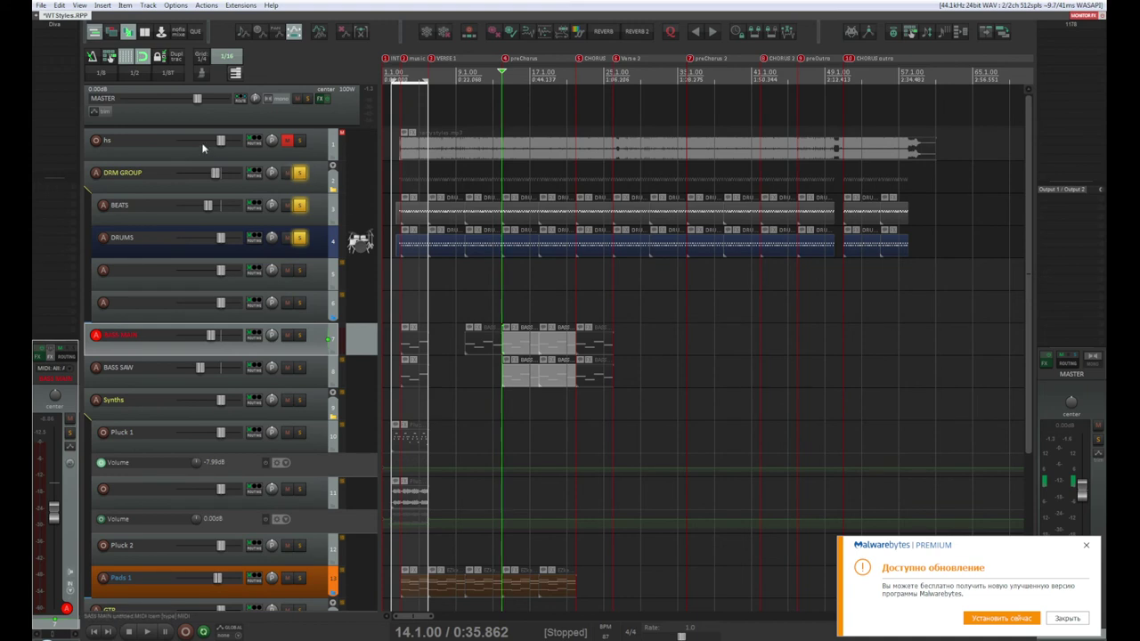
Reduce the hs track's height and play the soloed drums from the preChorus marker
left_click_drag(181, 160, 182, 142)
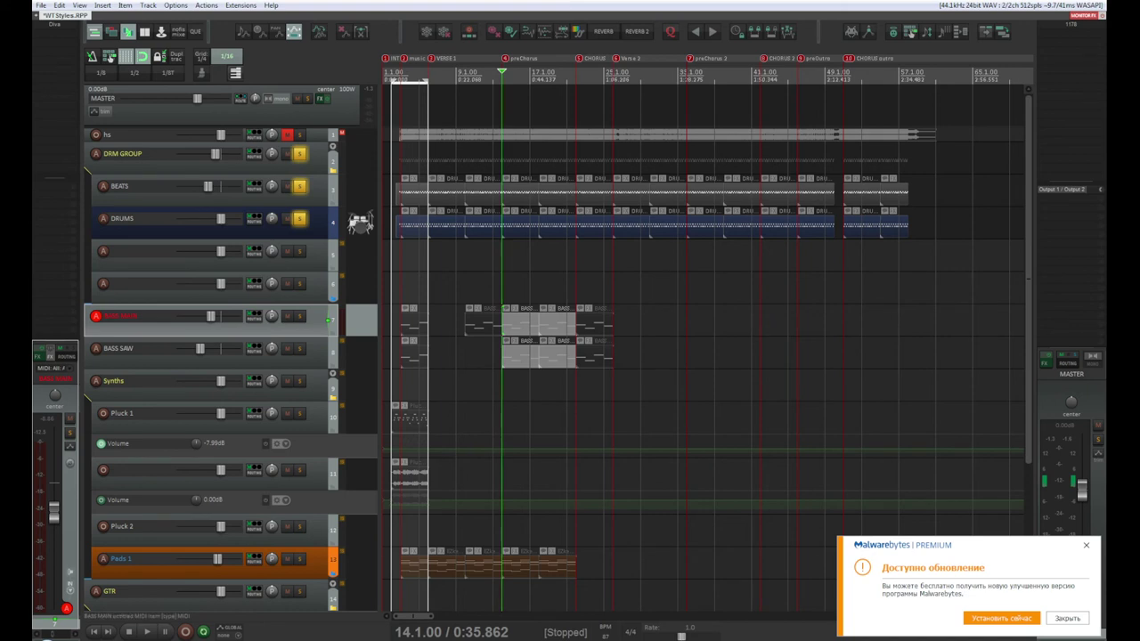
left_click(1076, 620)
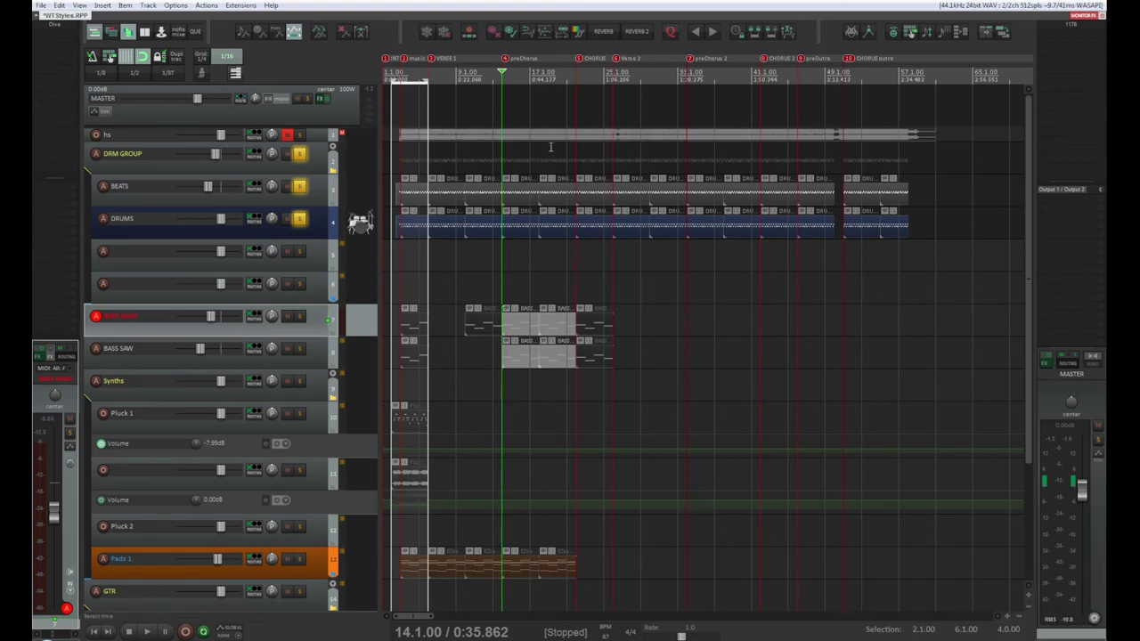
key("space")
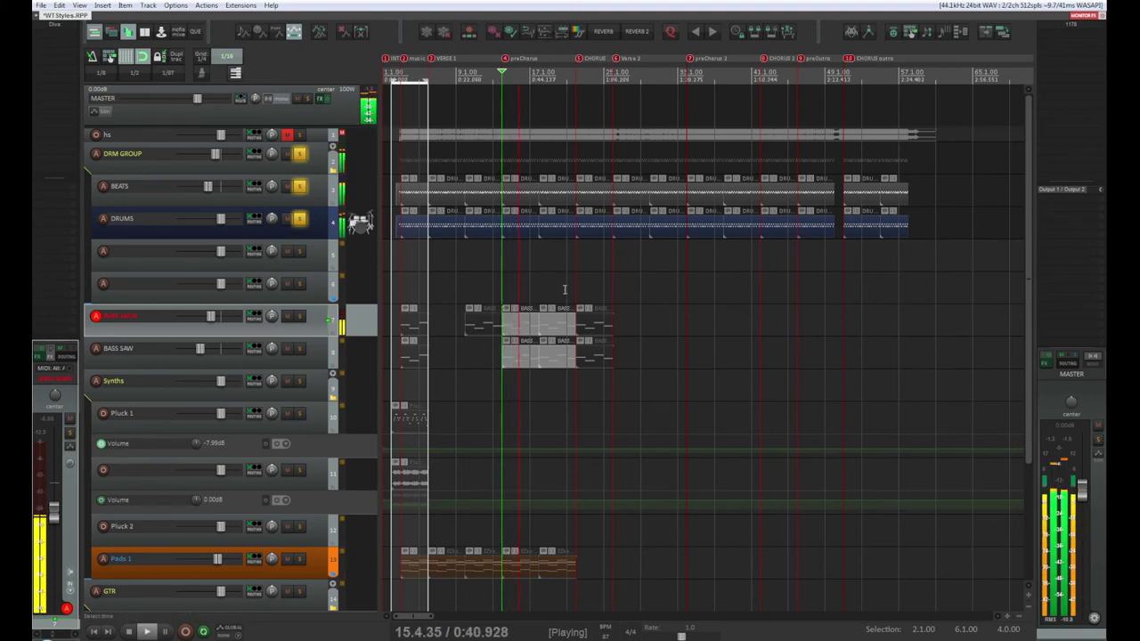
key("space")
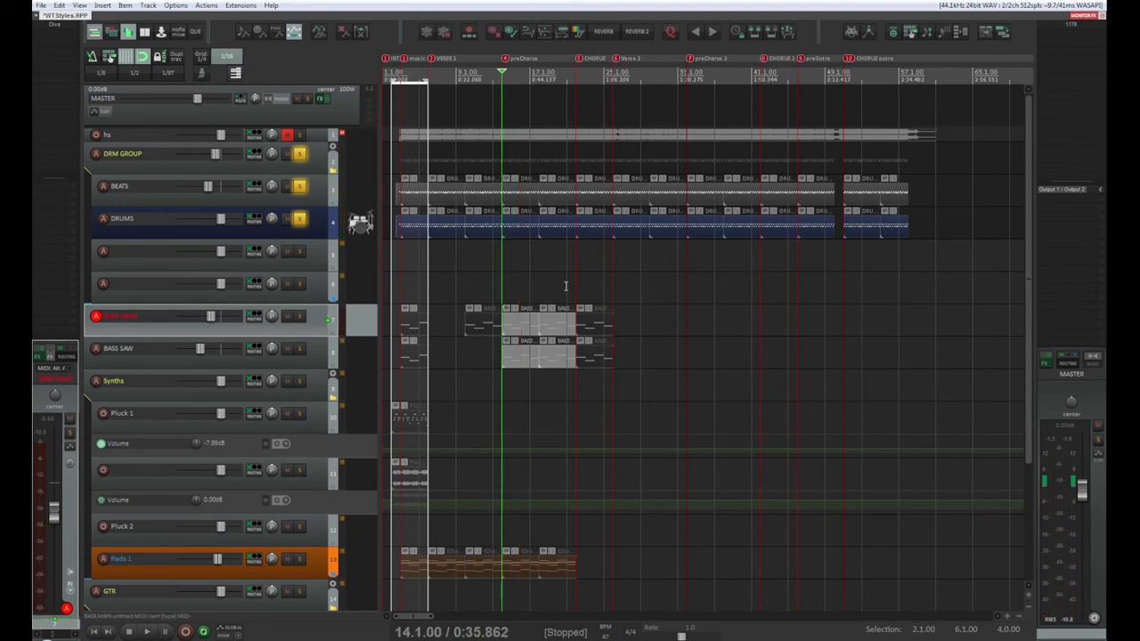
Open the VERSE 1 BEATS item in the MIDI editor and select the kick note in the fourth beat of measure 6
left_click(410, 195)
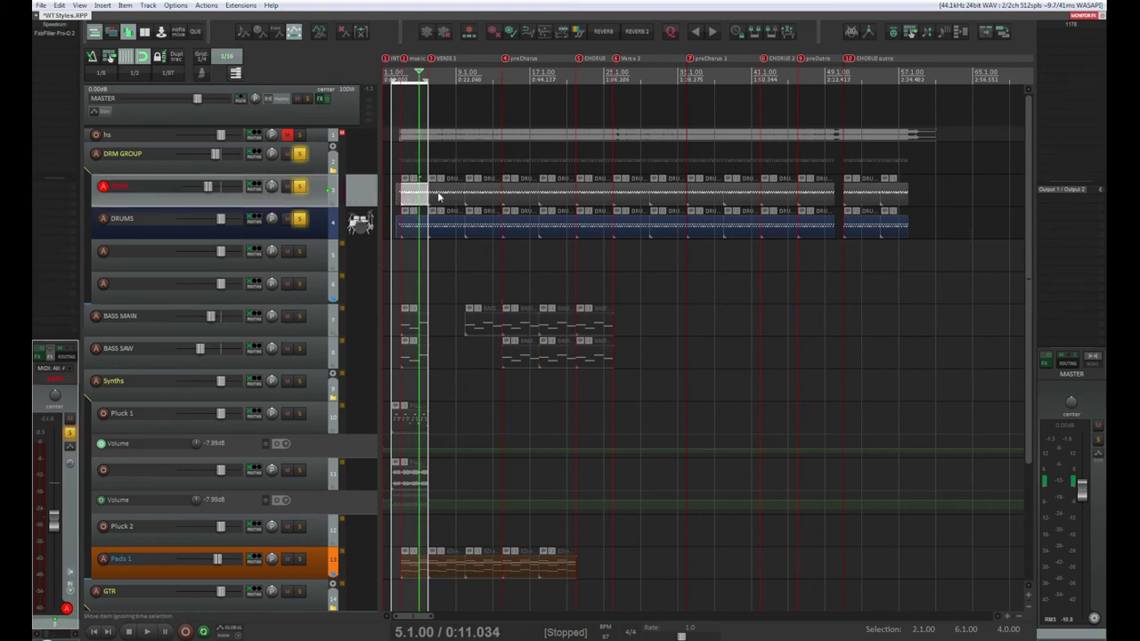
left_click(443, 196)
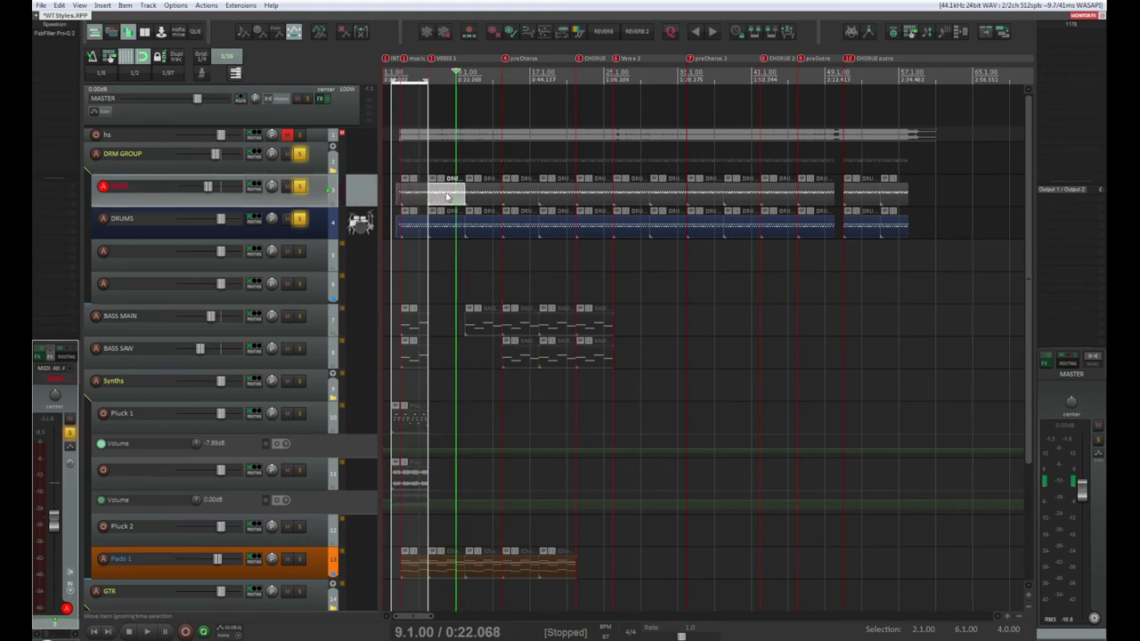
double_click(447, 197)
left_click_drag(247, 612, 183, 628)
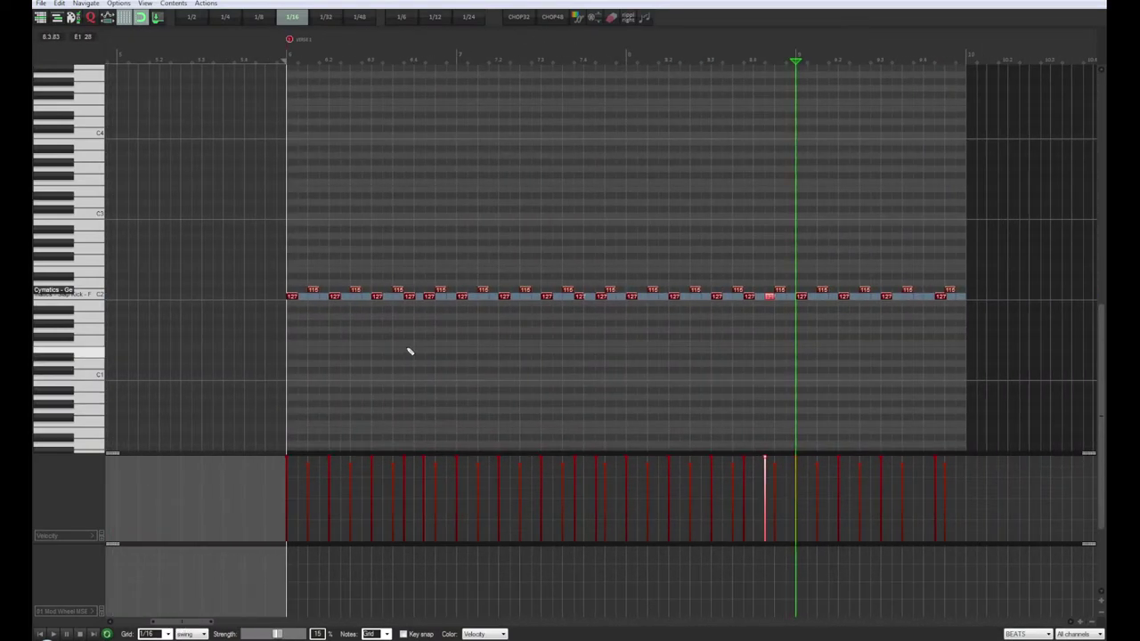
left_click(433, 297)
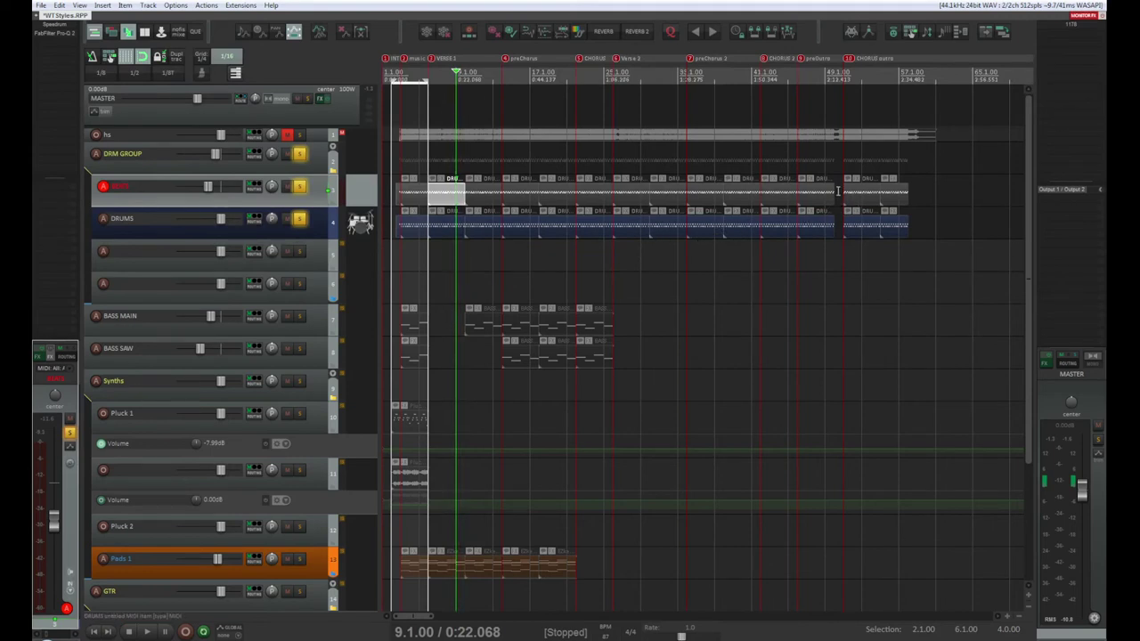
Turn off repeat and play the soloed drums from measure 5 through VERSE 1
left_click(420, 74)
key("space")
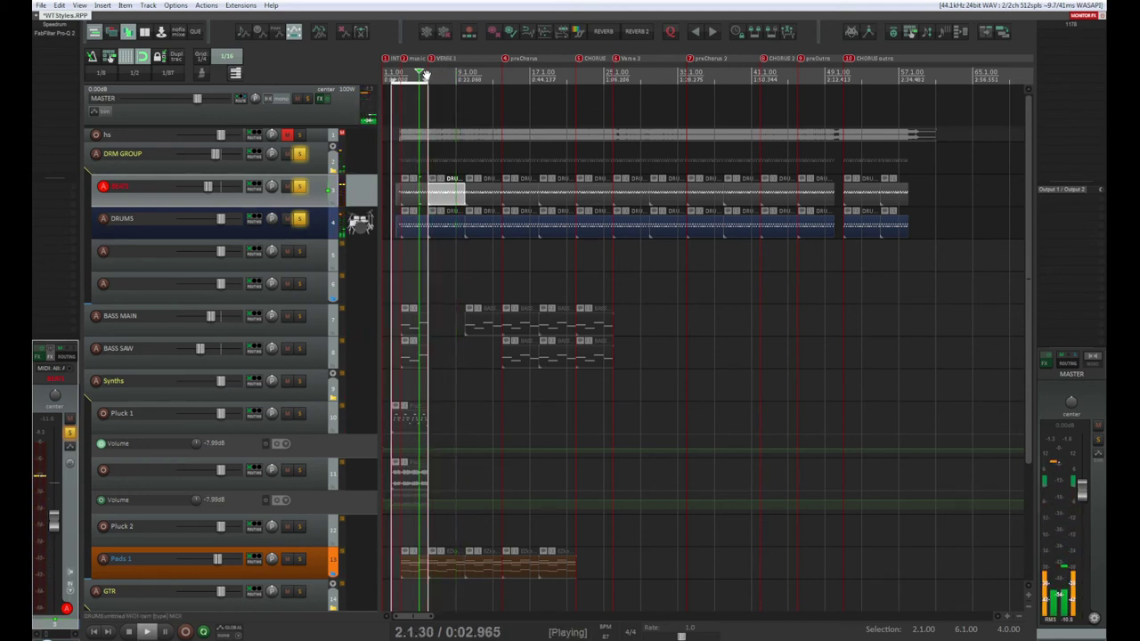
key("space")
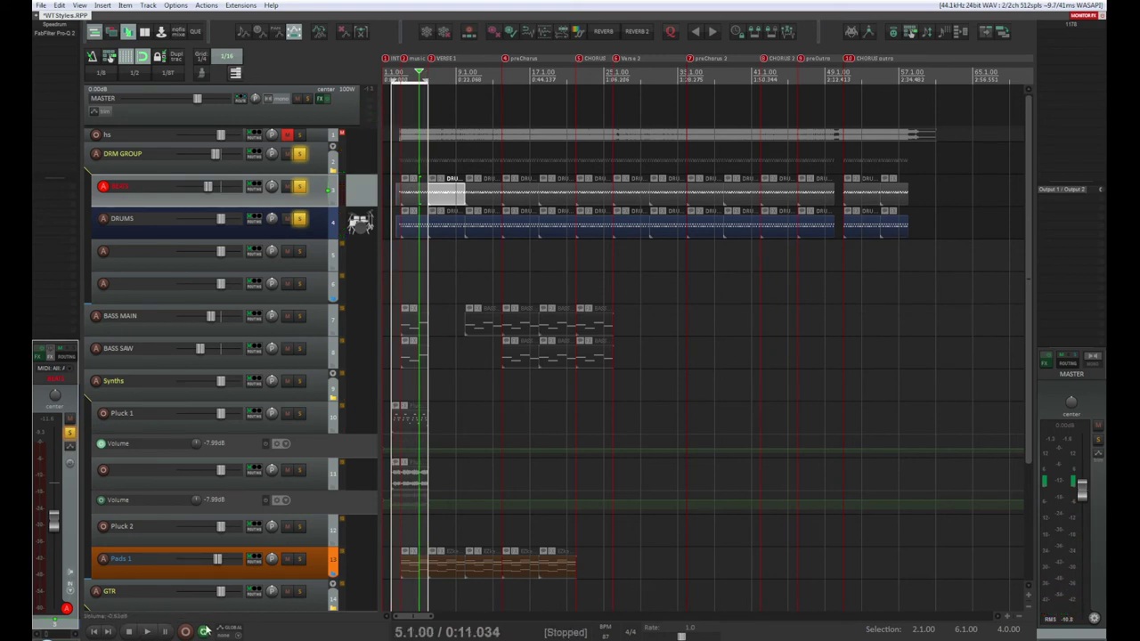
left_click(204, 631)
key("space")
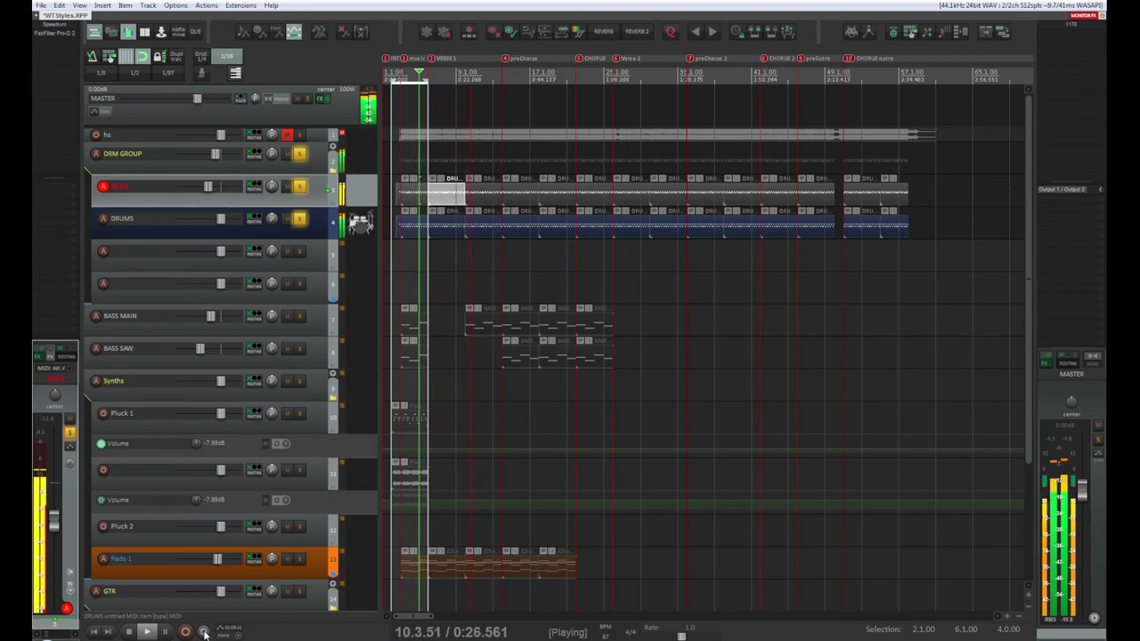
key("space")
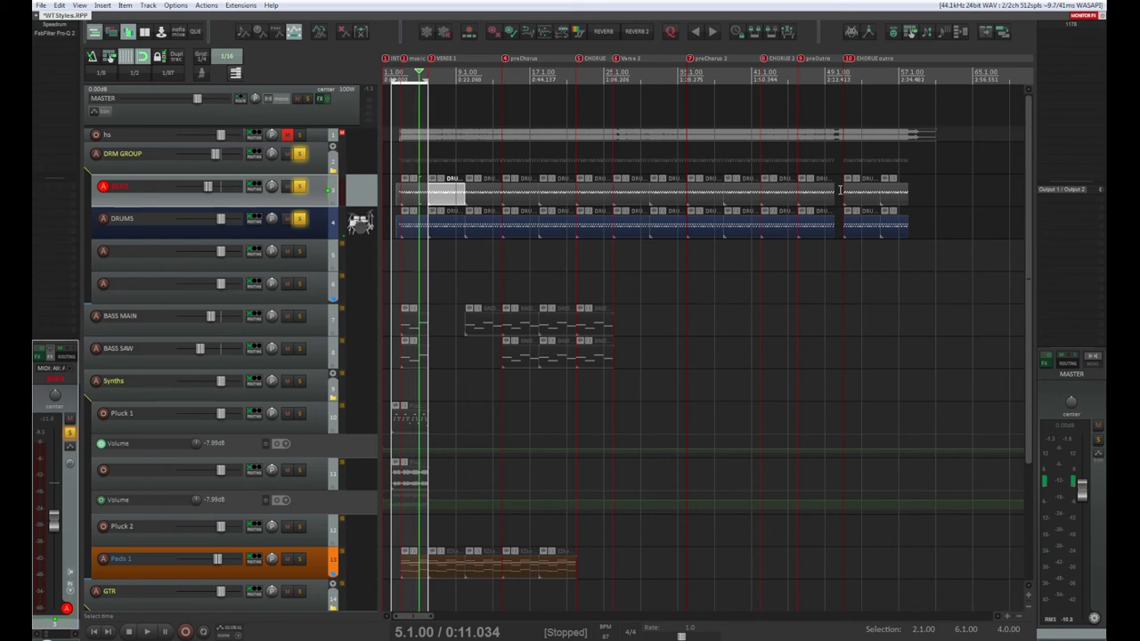
Delete the BEATS items from measure 10 through the end of the preOutro, up to the gap before the CHORUS outro
left_click_drag(839, 193, 485, 205)
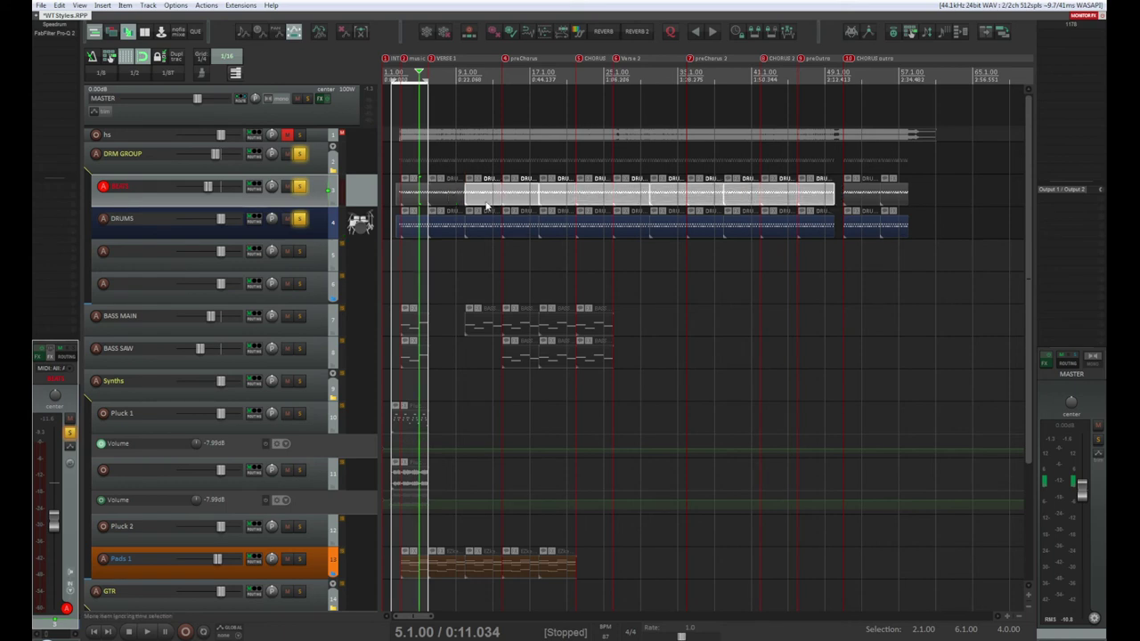
key("Delete")
Duplicate the VERSE 1 BEATS item to measures 10, 14 and 18, filling the track up to the CHORUS marker
scroll(478, 291, "up", 2)
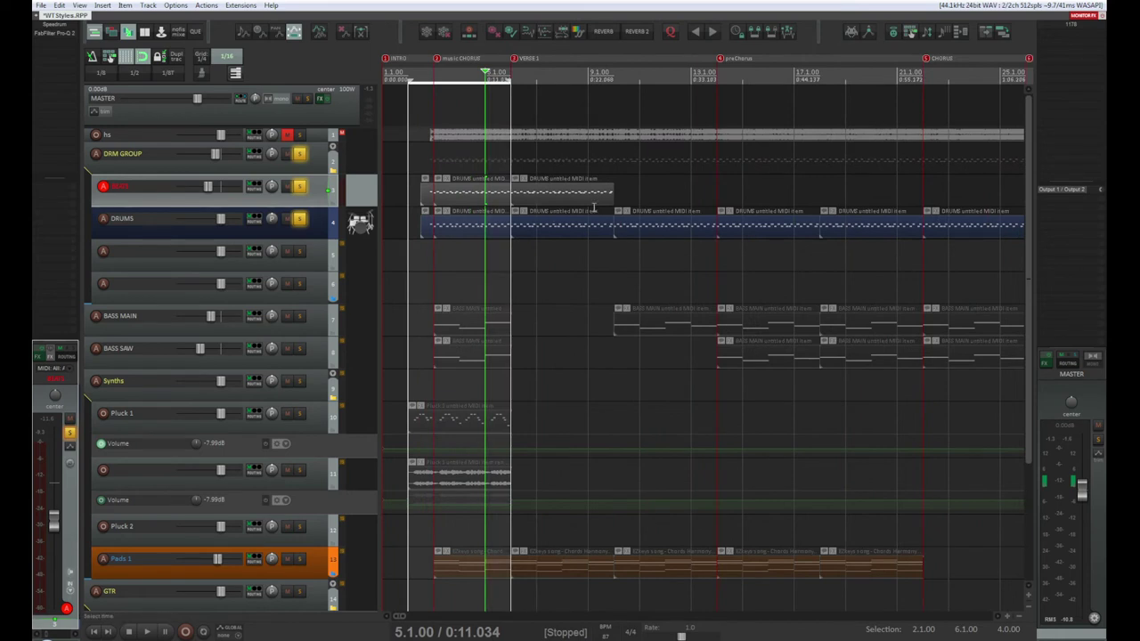
scroll(594, 208, "up", 2)
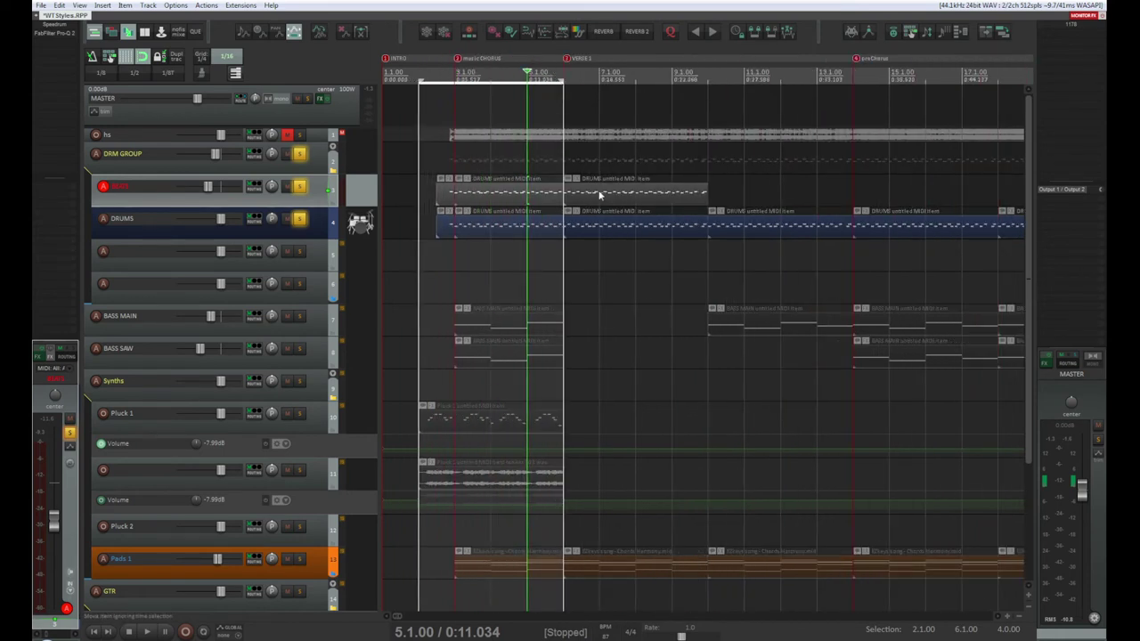
key("ctrl+d")
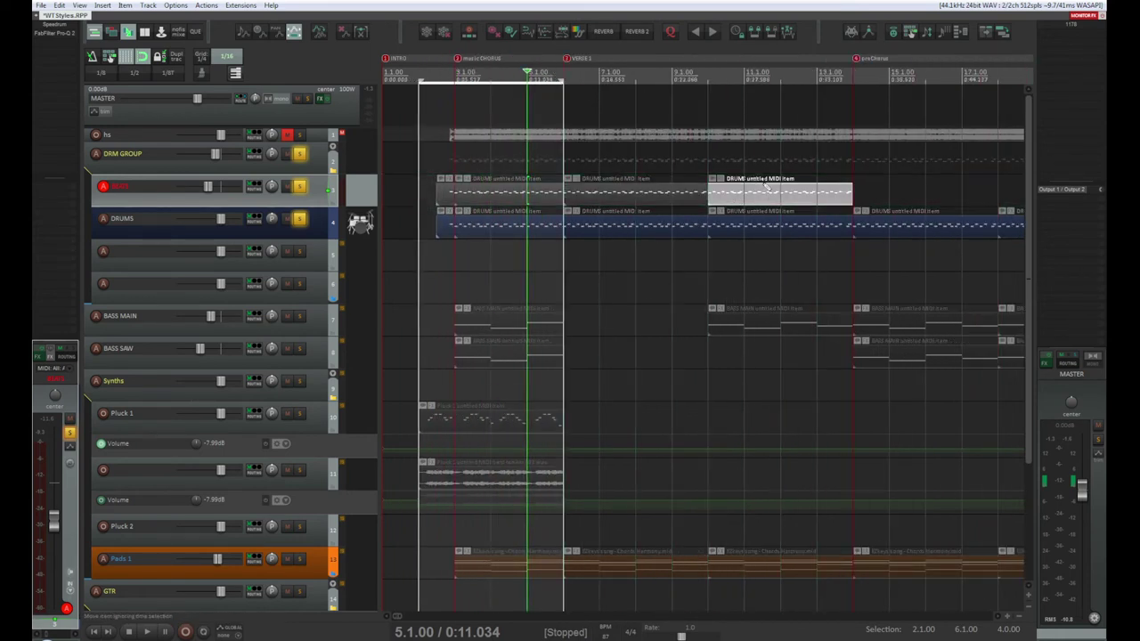
left_click_drag(889, 176, 895, 205)
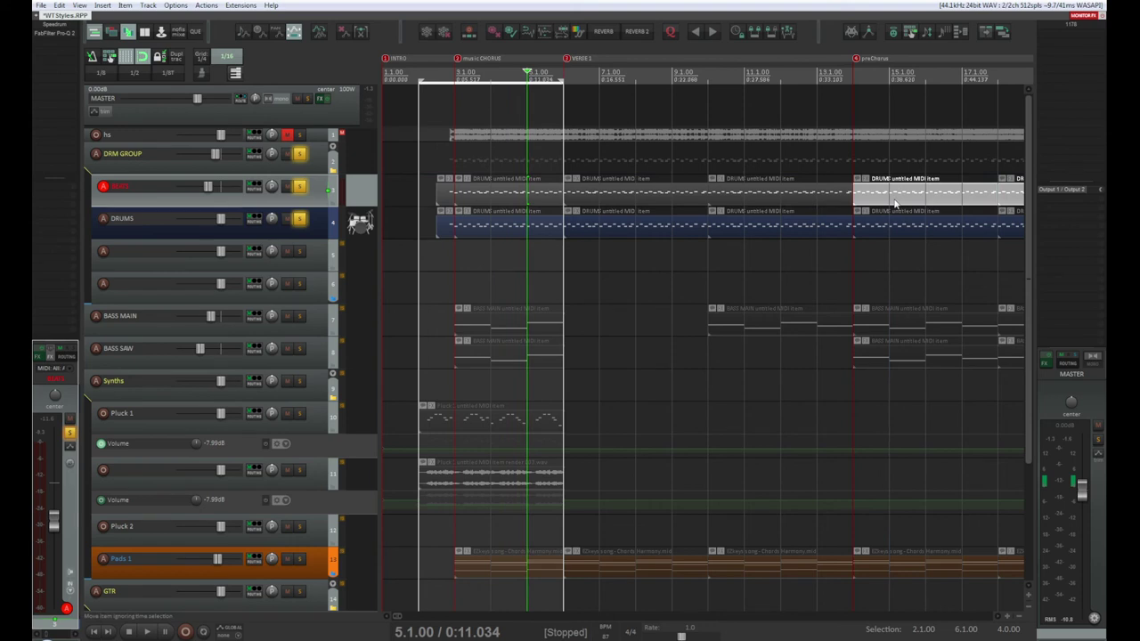
scroll(893, 208, "right", 3)
scroll(892, 211, "right", 3)
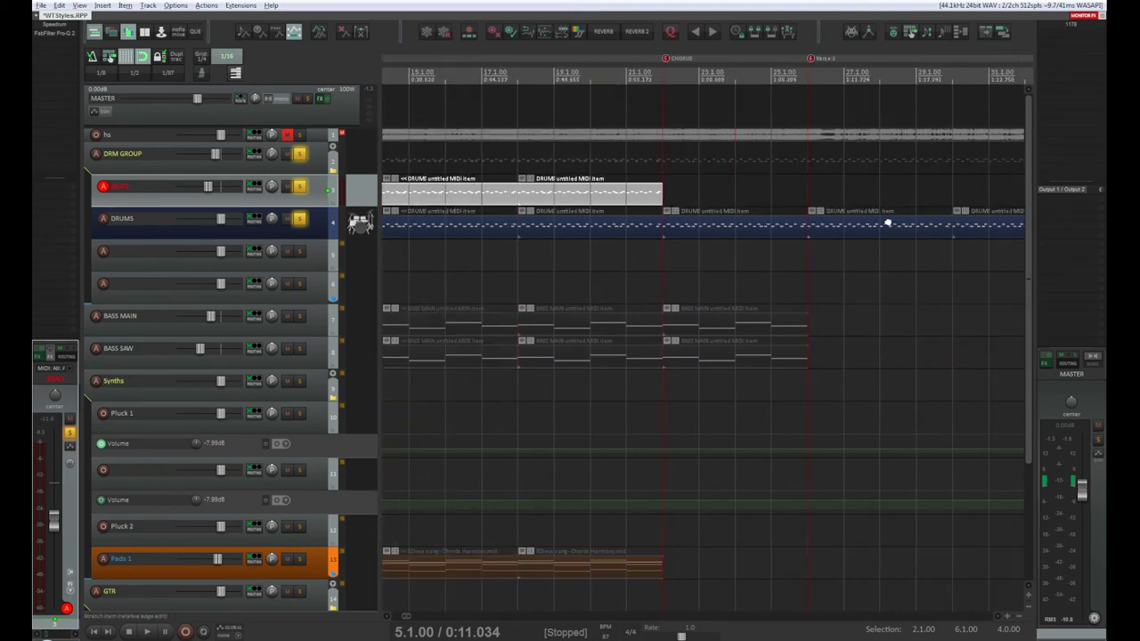
scroll(888, 223, "left", 2)
scroll(880, 200, "right", 1)
scroll(879, 200, "left", 1)
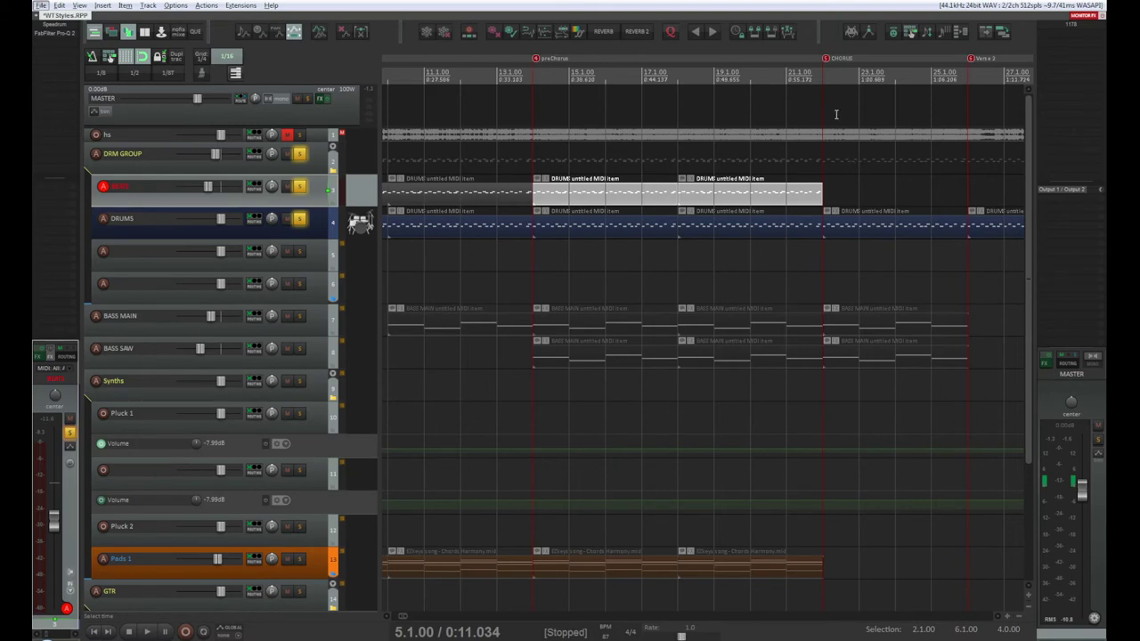
Copy the four BEATS items spanning VERSE 1 and preChorus so the copies start at the CHORUS marker at measure 22
left_click(795, 71)
scroll(795, 72, "down", 5)
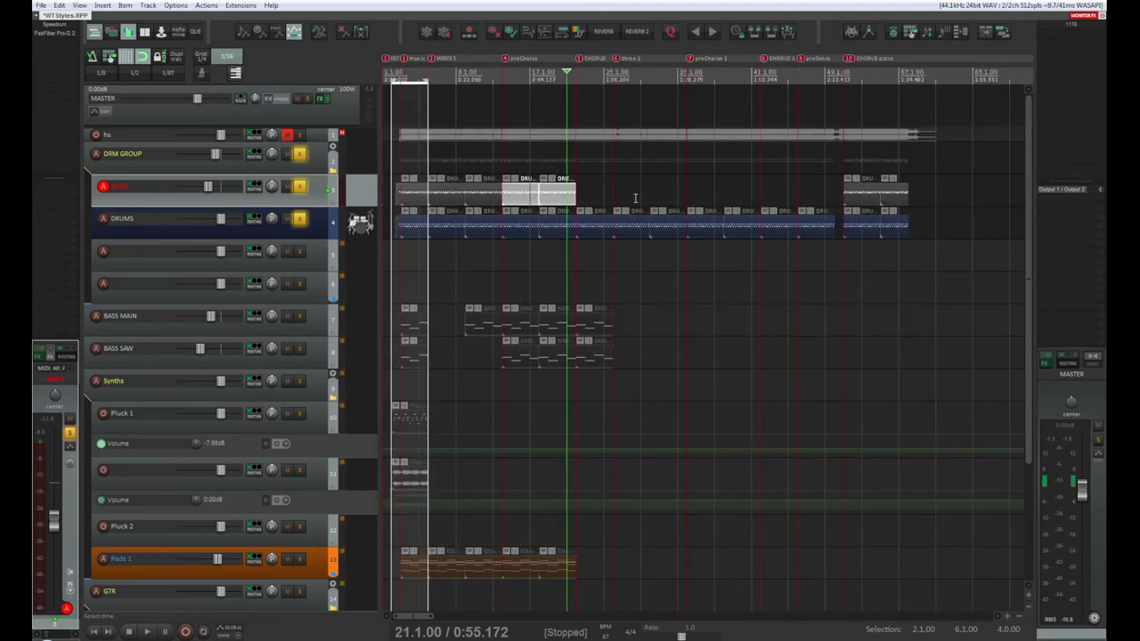
left_click_drag(510, 193, 616, 196)
scroll(614, 275, "up", 5)
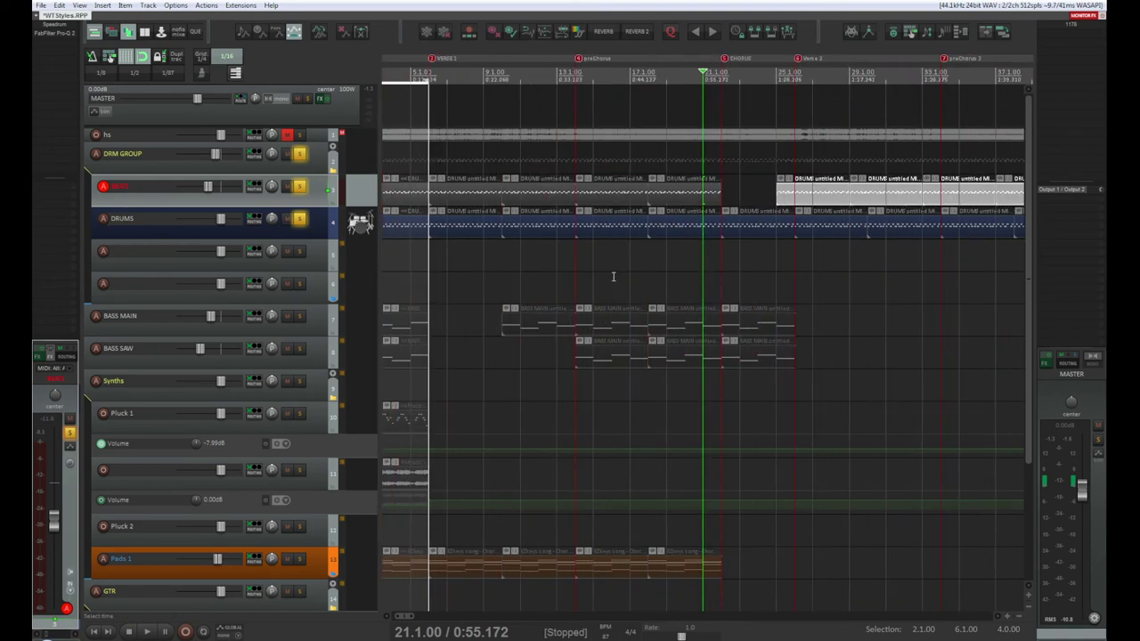
scroll(799, 214, "up", 3)
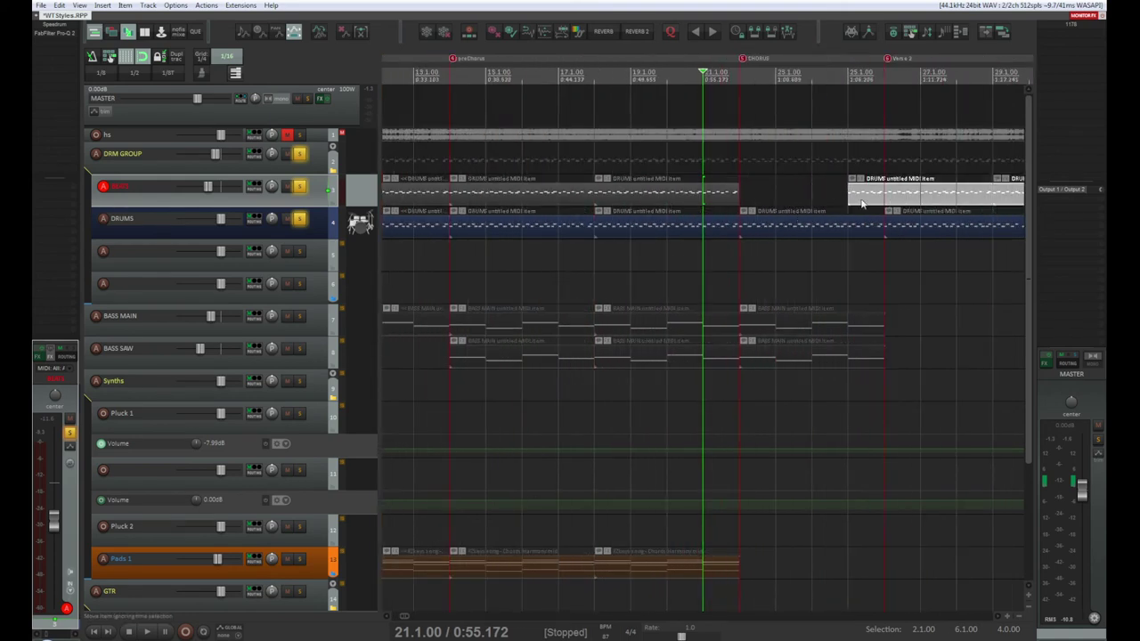
left_click_drag(876, 203, 768, 203)
scroll(784, 223, "down", 7)
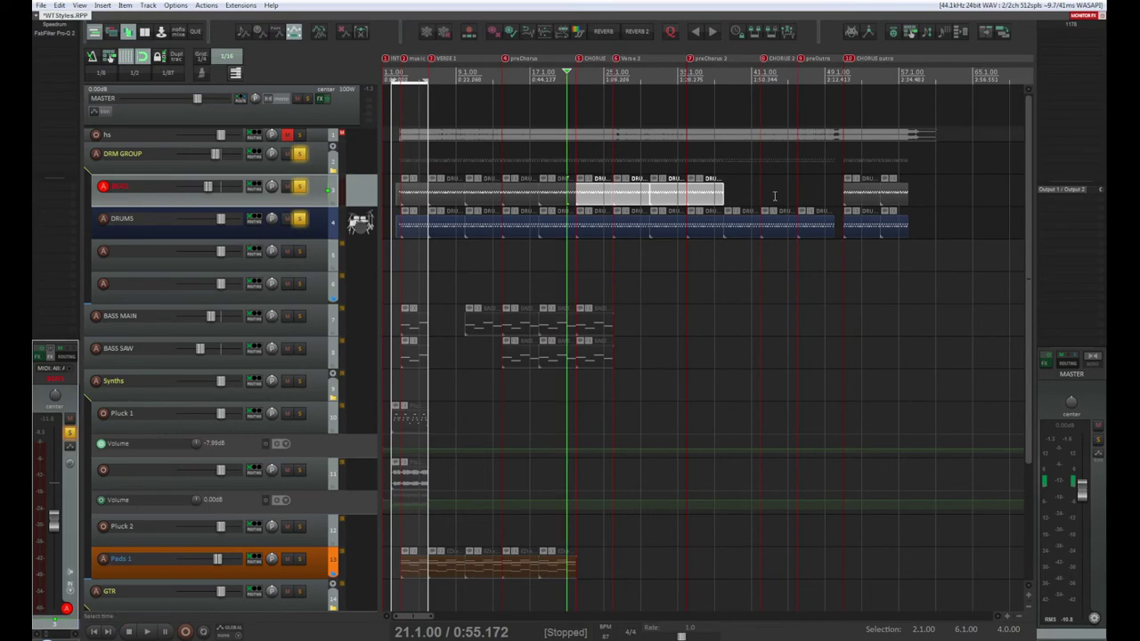
scroll(784, 295, "up", 5)
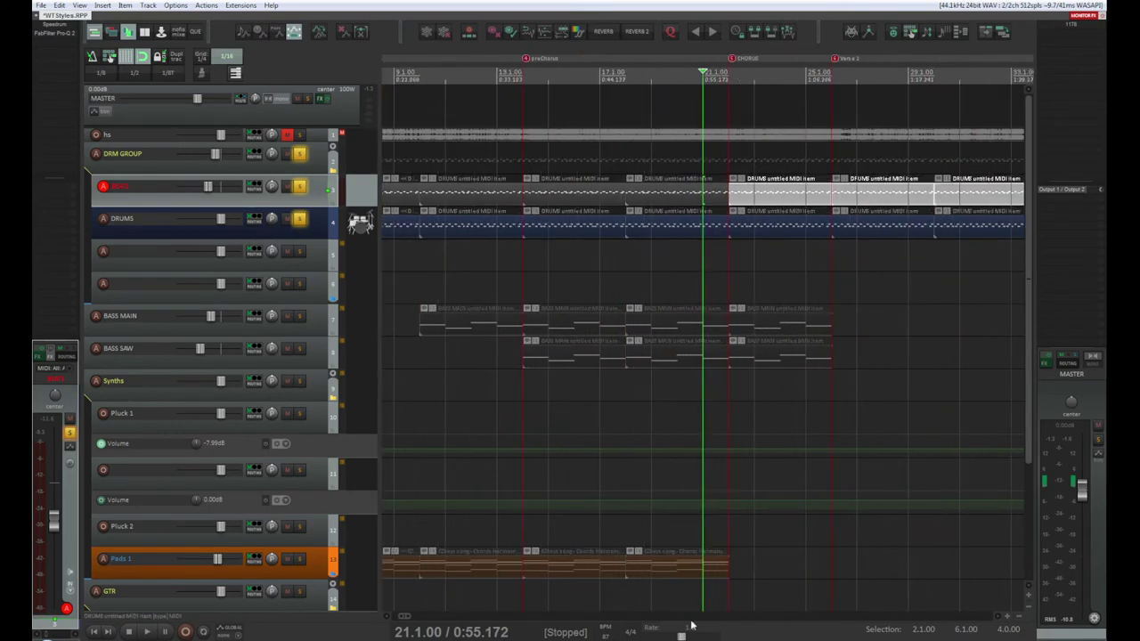
Copy the four selected BEATS items so the new copies start at measure 38 and run through the preOutro
scroll(489, 602, "down", 3)
left_click(746, 74)
scroll(927, 425, "up", 3)
left_click_drag(553, 196, 982, 193)
scroll(968, 226, "up", 2)
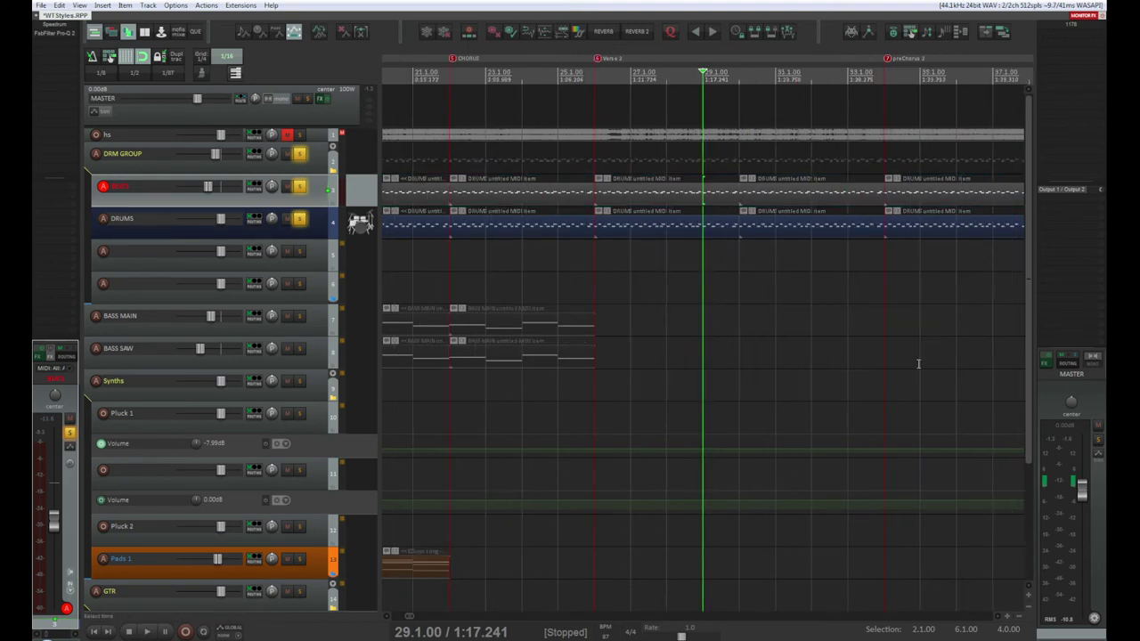
scroll(852, 446, "left", 5)
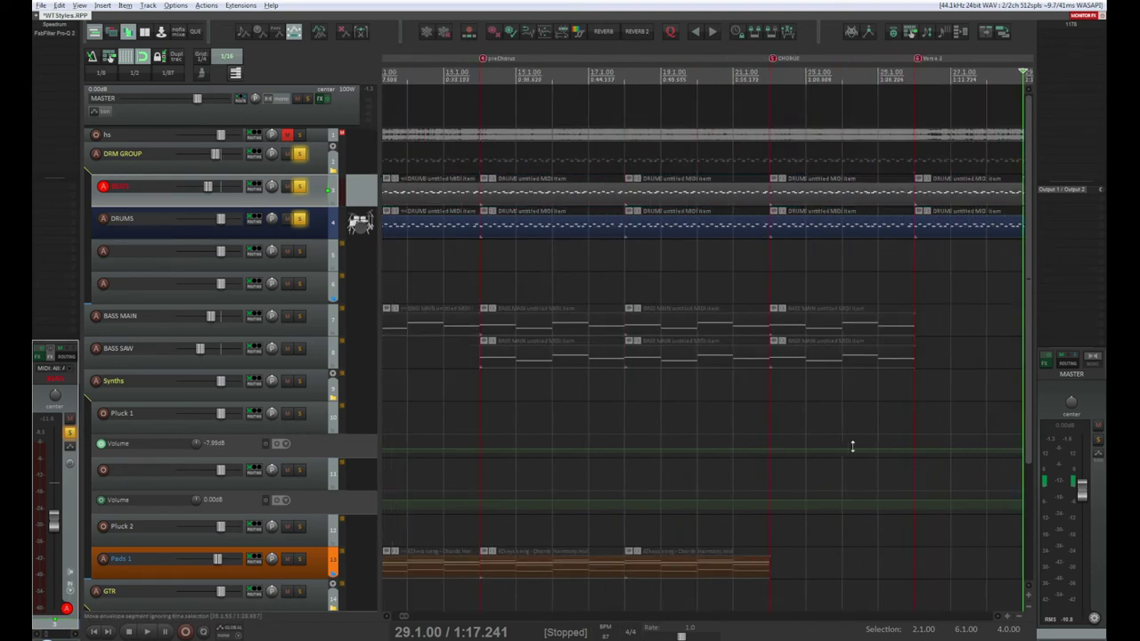
scroll(852, 447, "right", 7)
left_click_drag(621, 202, 607, 207)
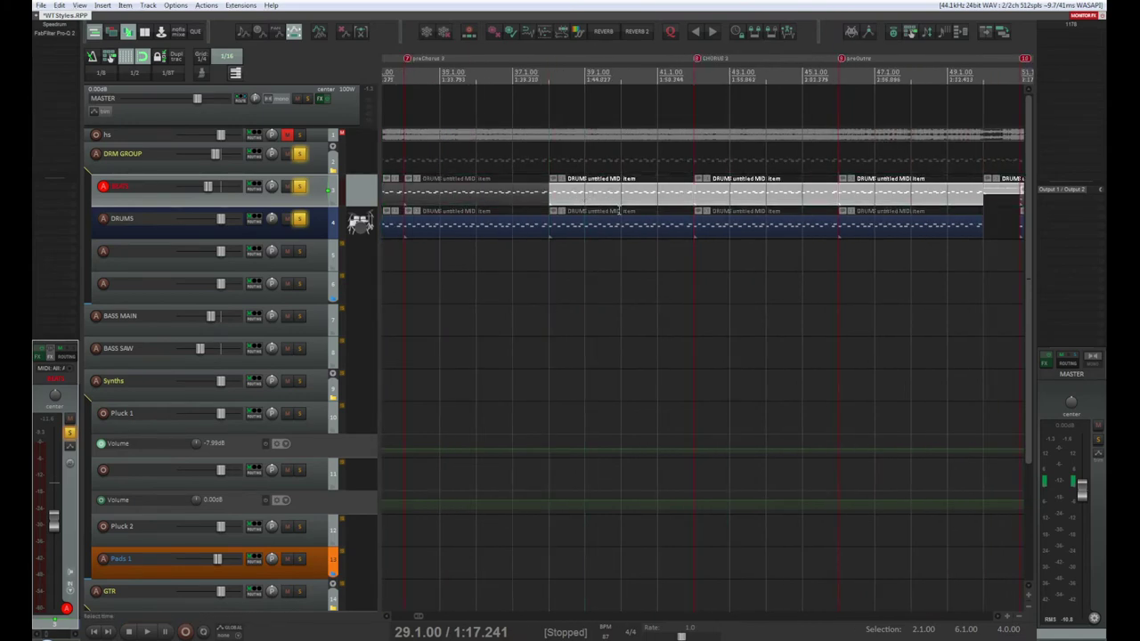
Delete the extra BEATS item at measure 50 that overlaps the CHORUS outro, restoring the gap after the preOutro
scroll(804, 271, "down", 8)
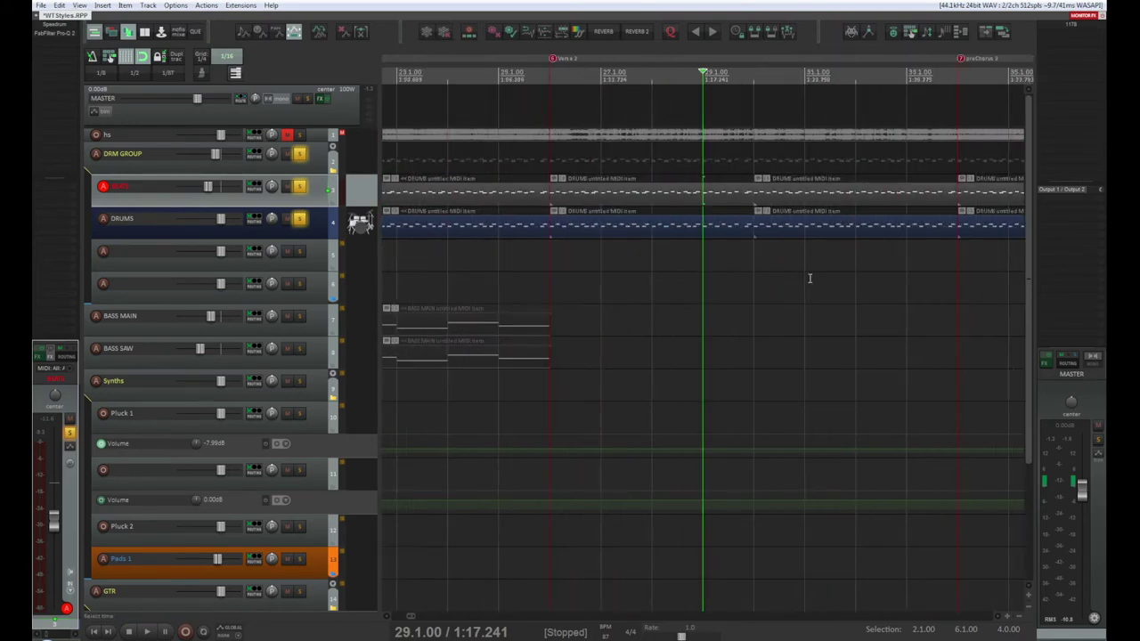
scroll(810, 278, "down", 3)
scroll(806, 280, "down", 2)
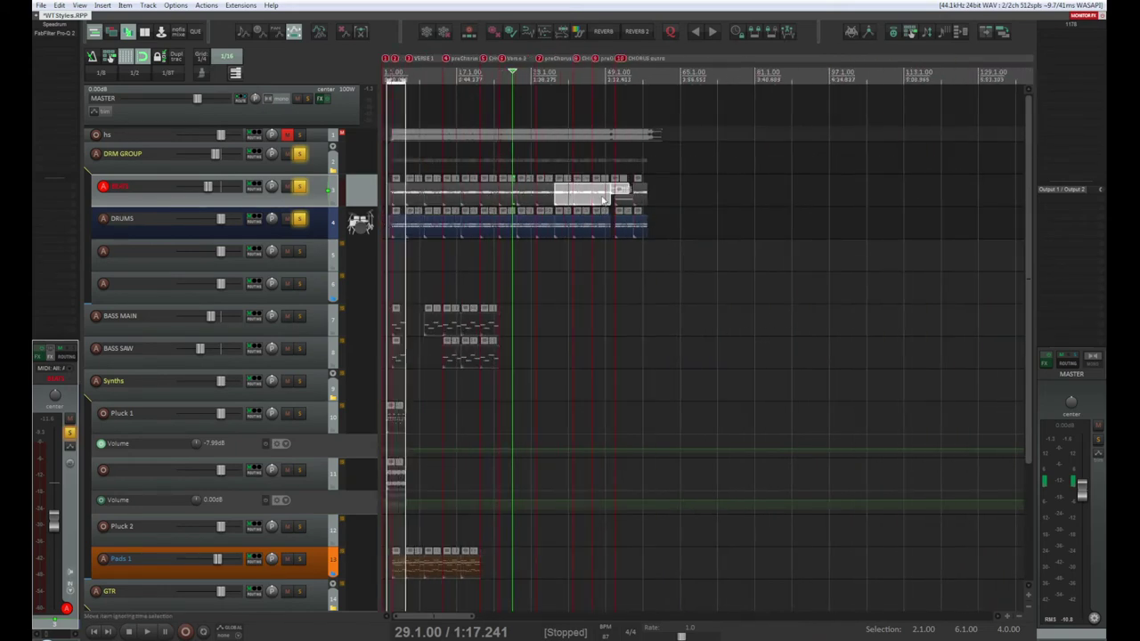
left_click(604, 199)
scroll(776, 399, "up", 4)
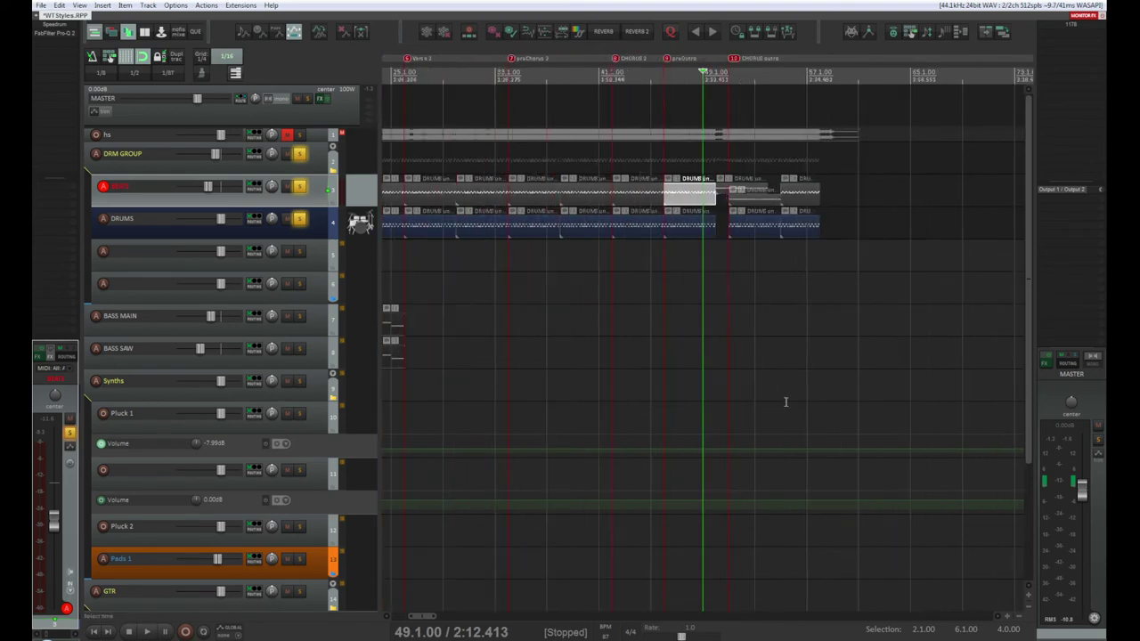
scroll(991, 424, "down", 2)
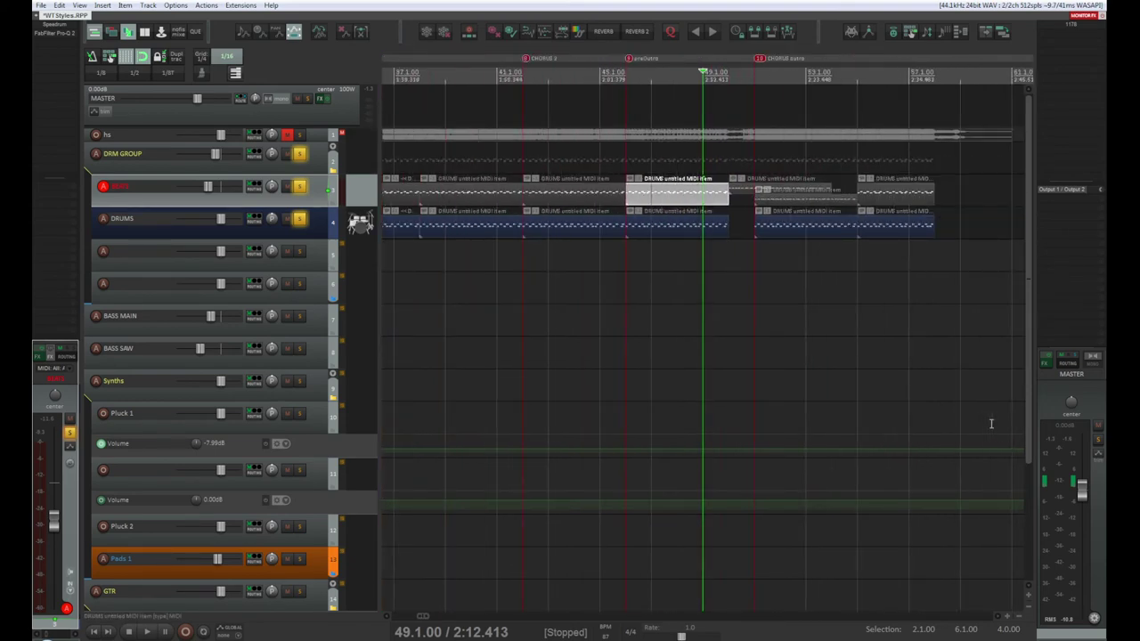
double_click(759, 191)
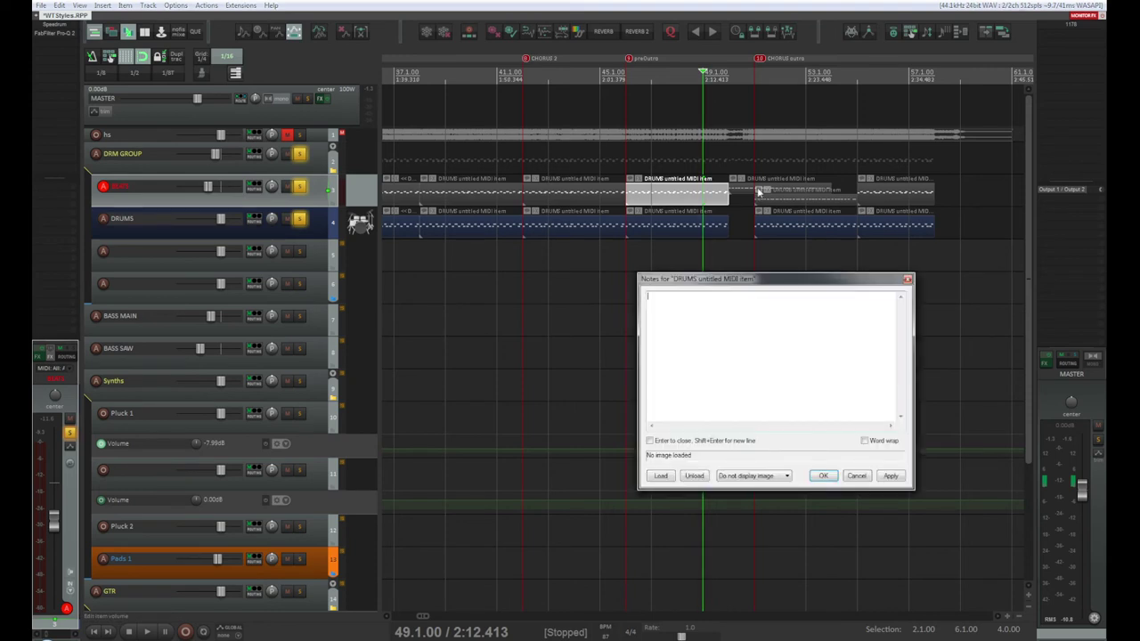
left_click(857, 476)
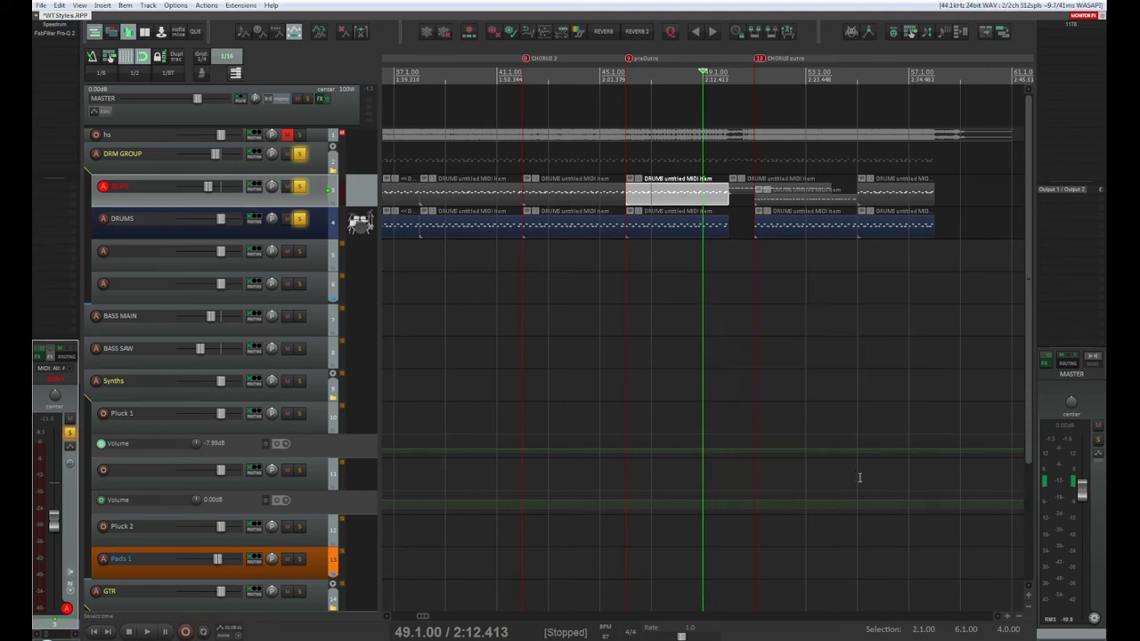
left_click(746, 193)
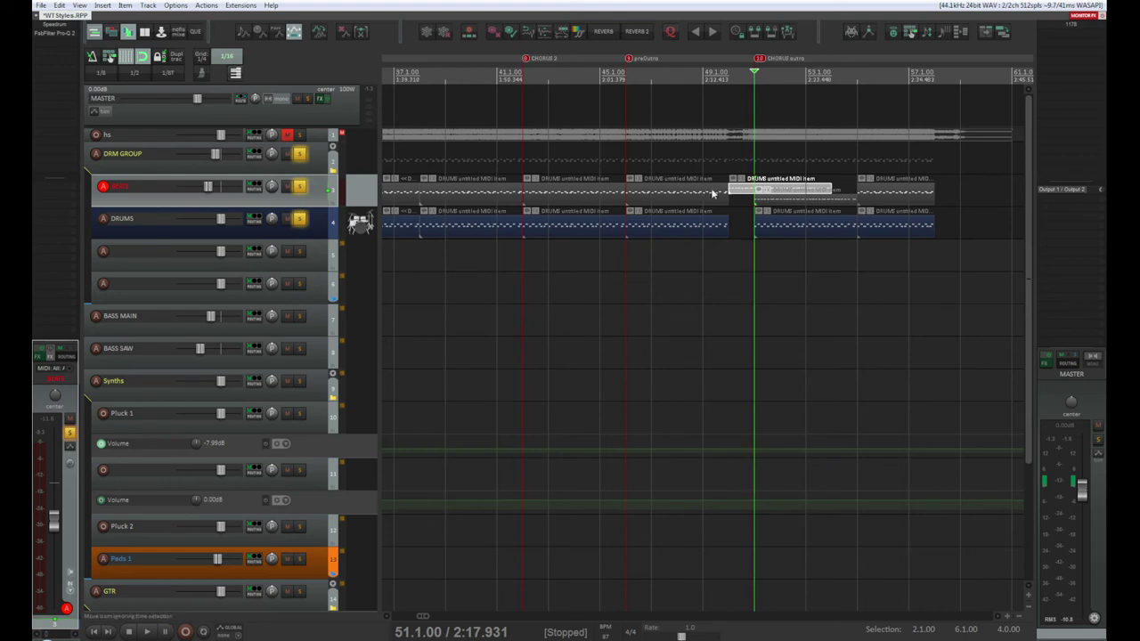
left_click_drag(759, 194, 759, 194)
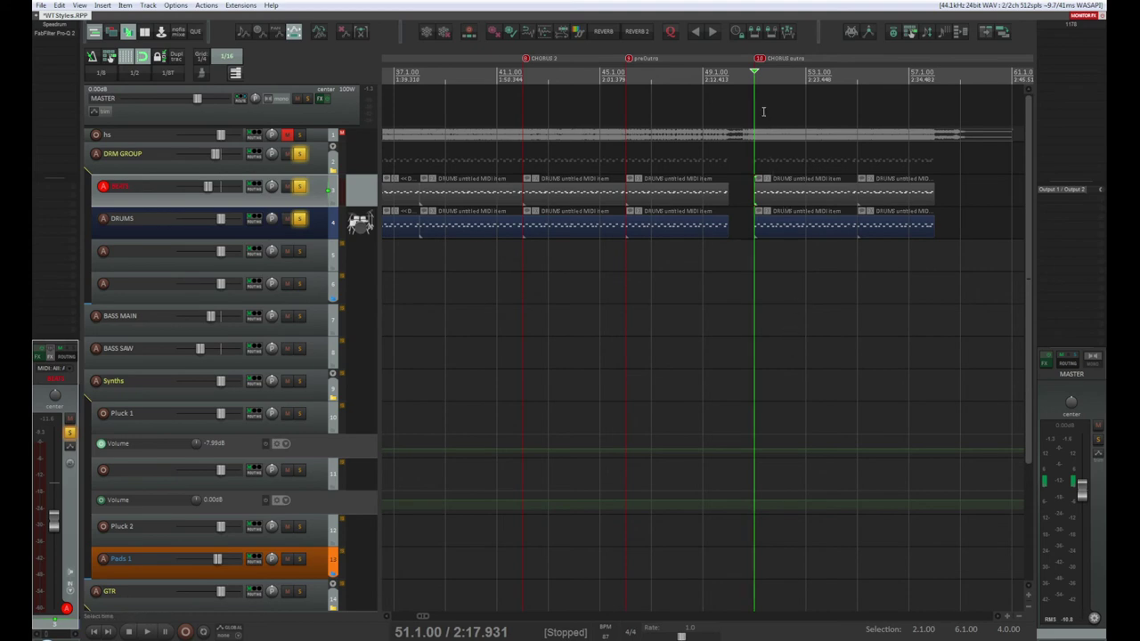
Play the soloed drums from the start of the CHORUS outro at measure 51, and stop playback
key("space")
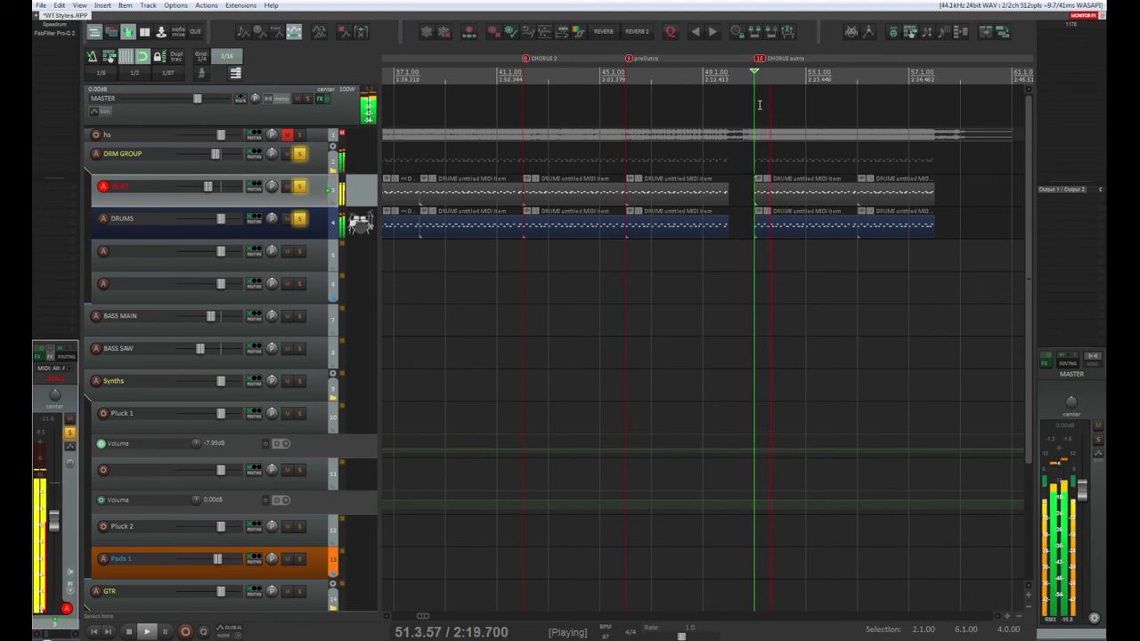
key("space")
scroll(735, 380, "down", 5)
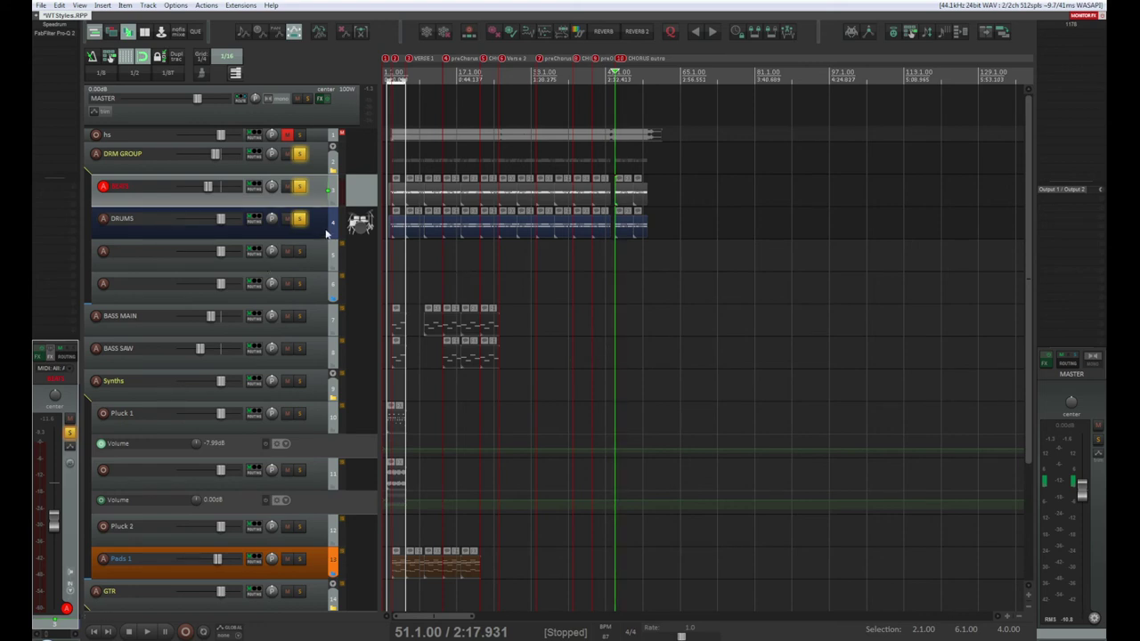
Select the DRM GROUP track, set a time selection over measures 51 to 55 of the CHORUS outro, and start playback
left_click(173, 163)
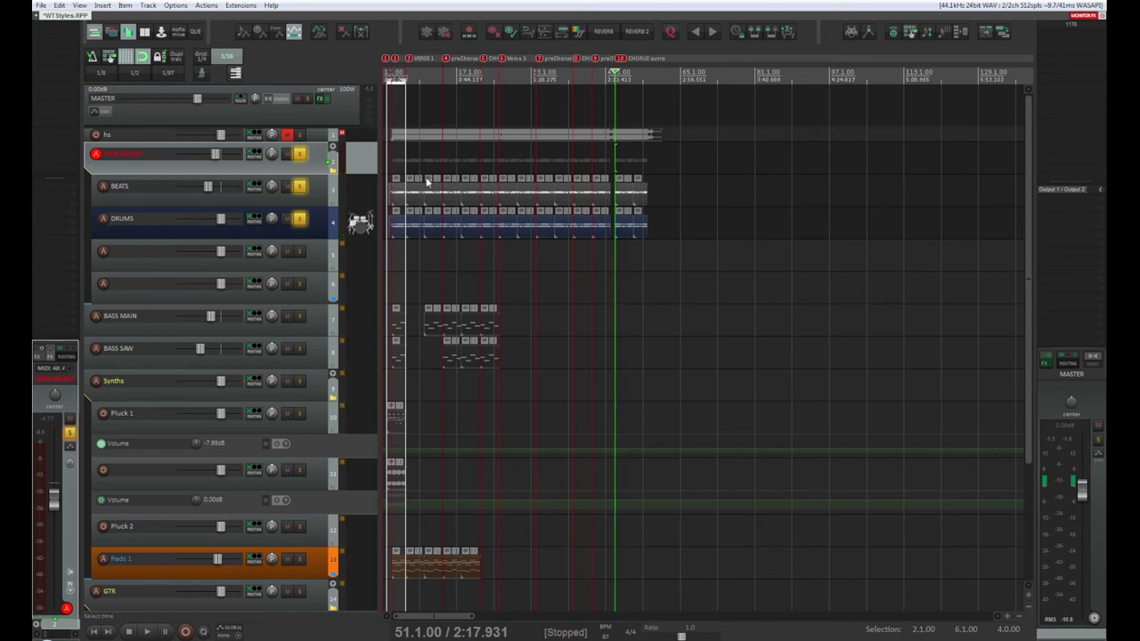
scroll(437, 223, "up", 3)
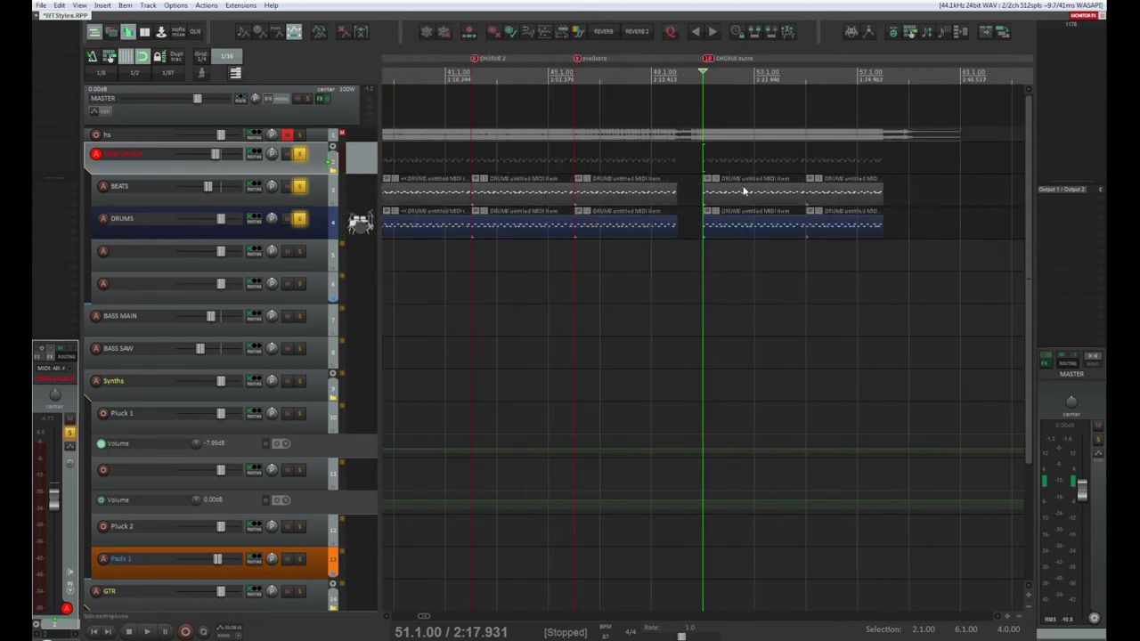
left_click_drag(706, 267, 804, 178)
key("space")
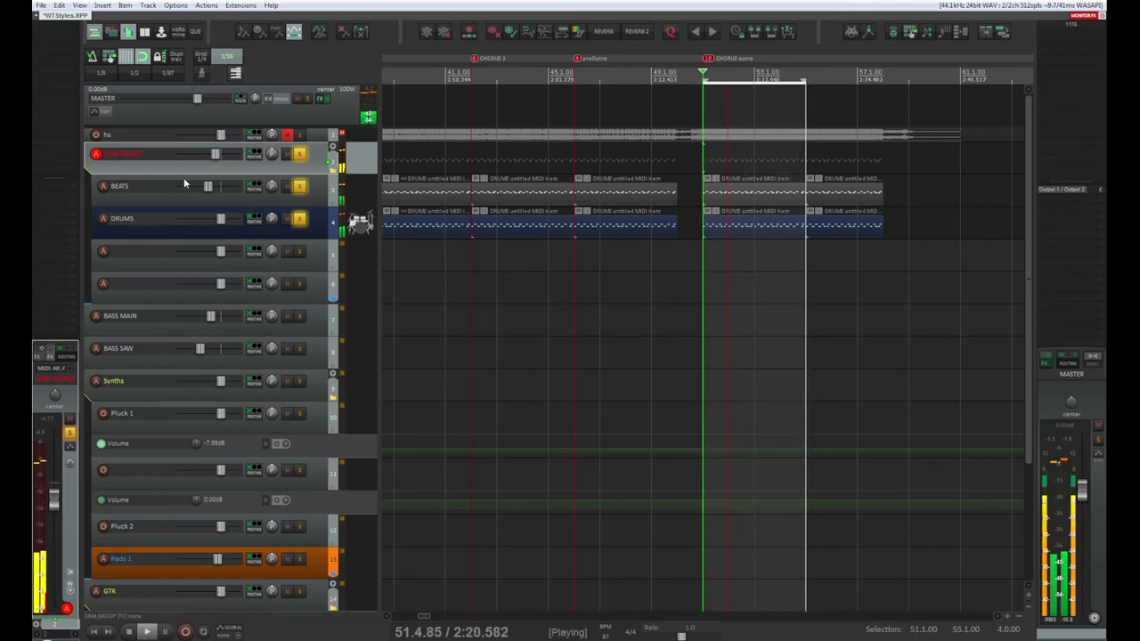
key("f")
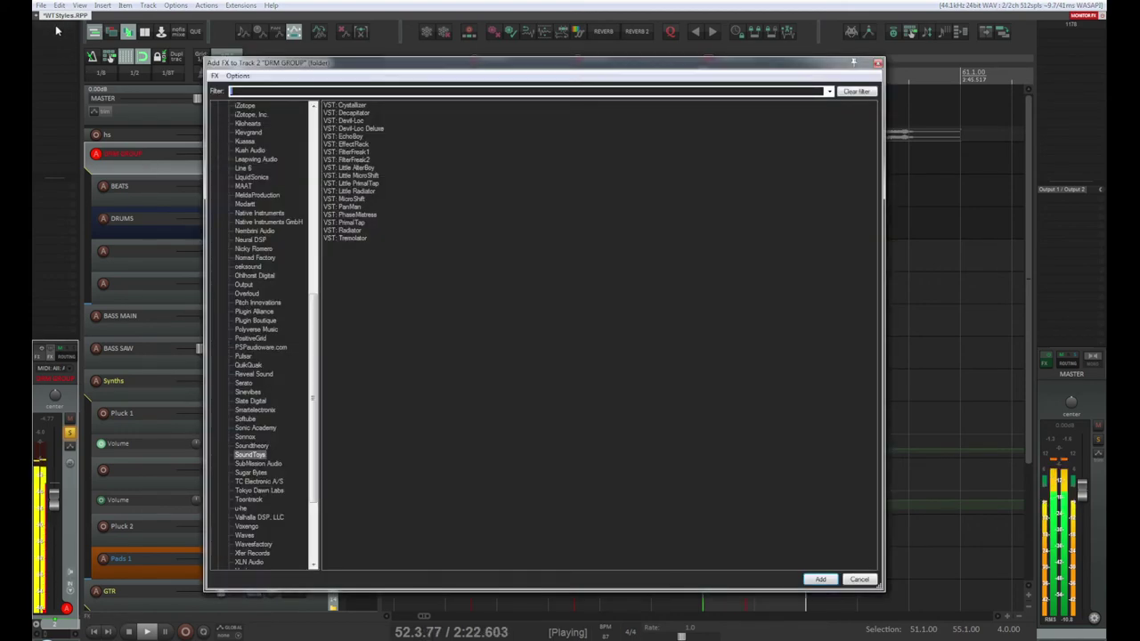
scroll(254, 223, "up", 12)
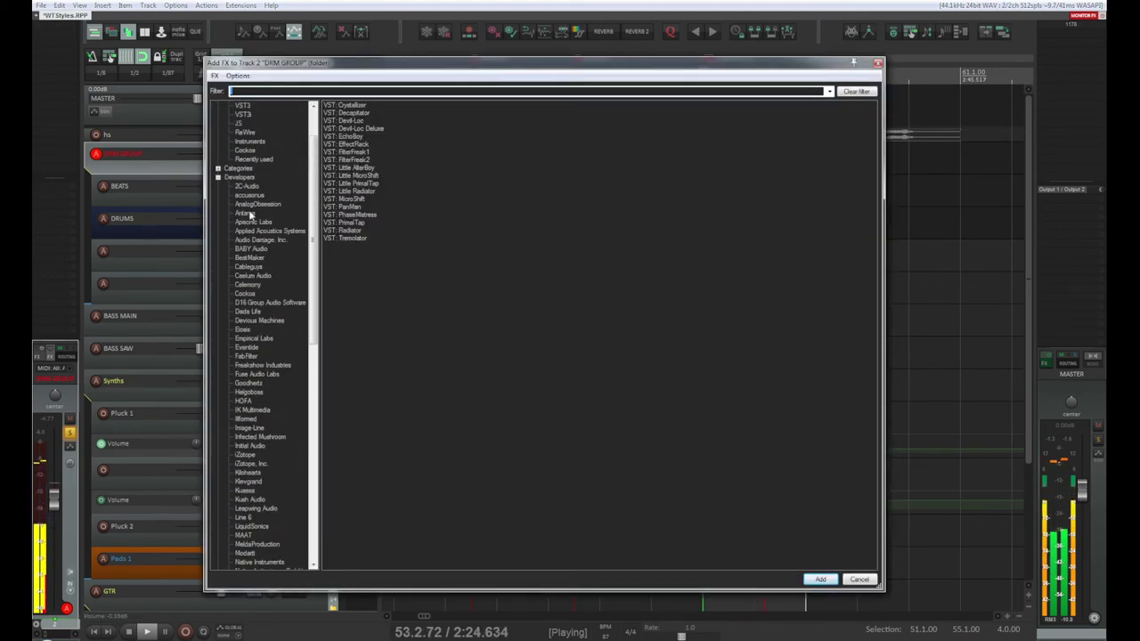
left_click(252, 188)
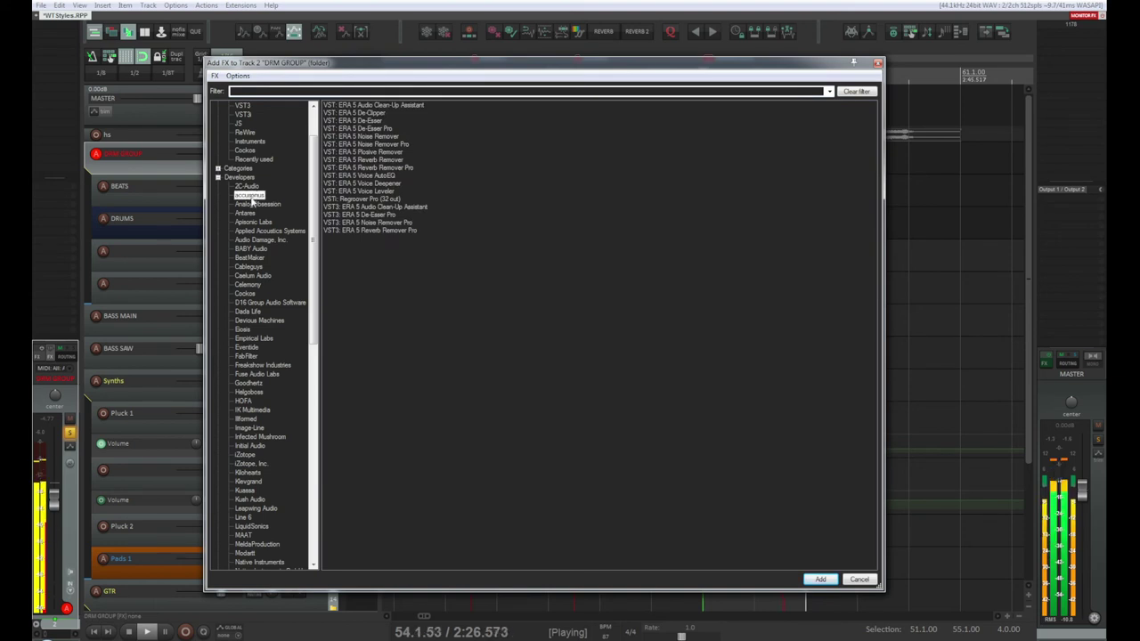
left_click(253, 204)
left_click(245, 212)
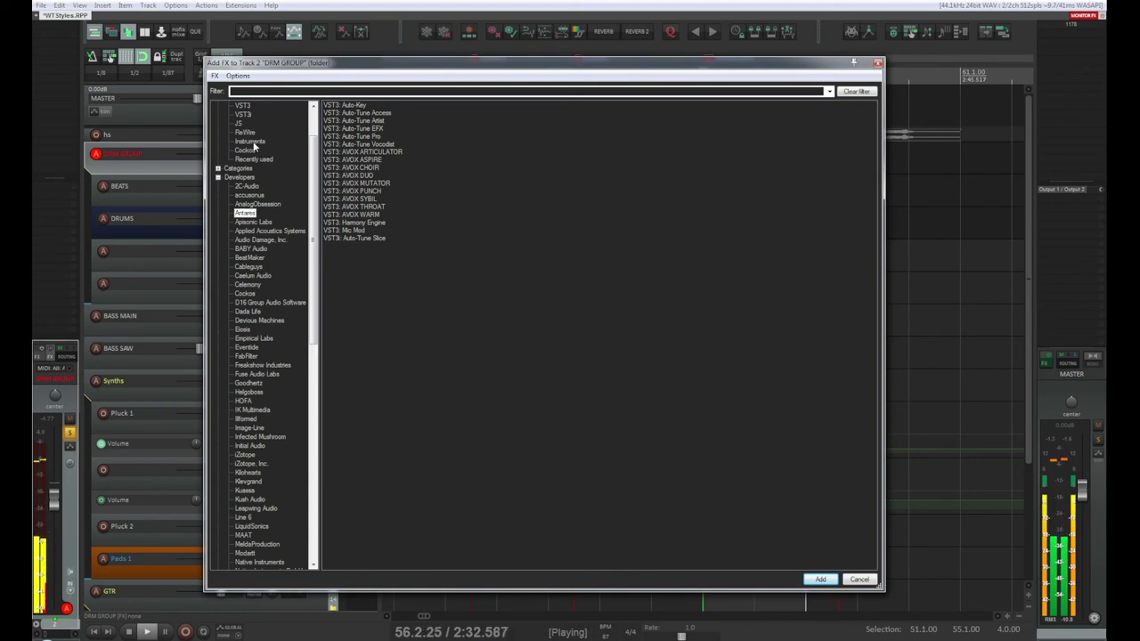
left_click(877, 64)
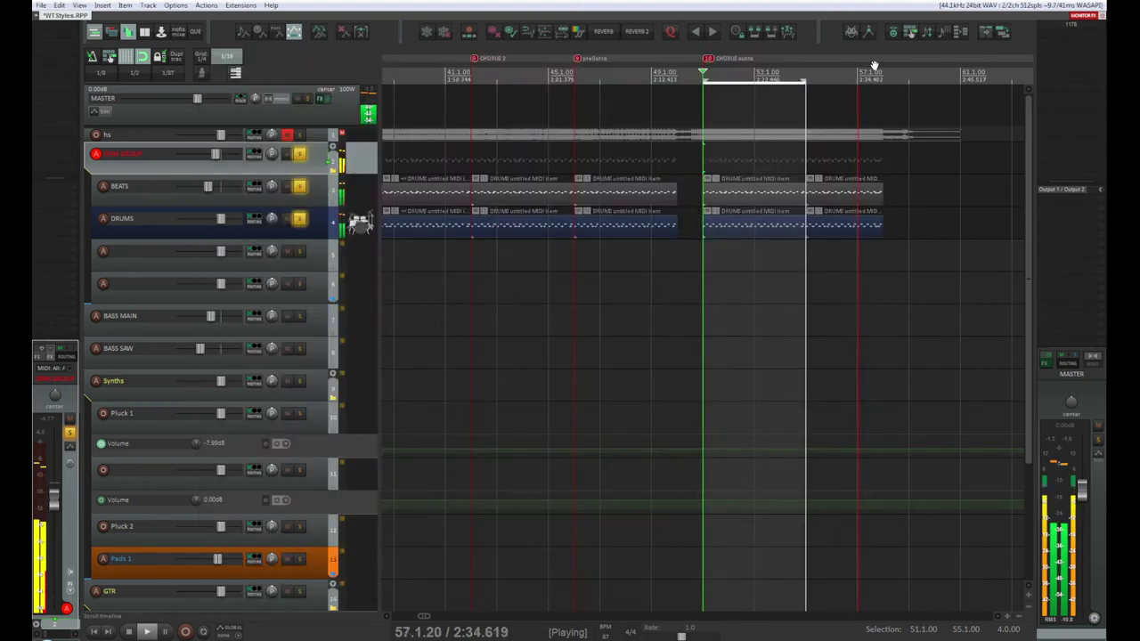
Examine and audition the notes of the last BEATS item, starting at measure 55, in the MIDI editor
left_click(807, 108)
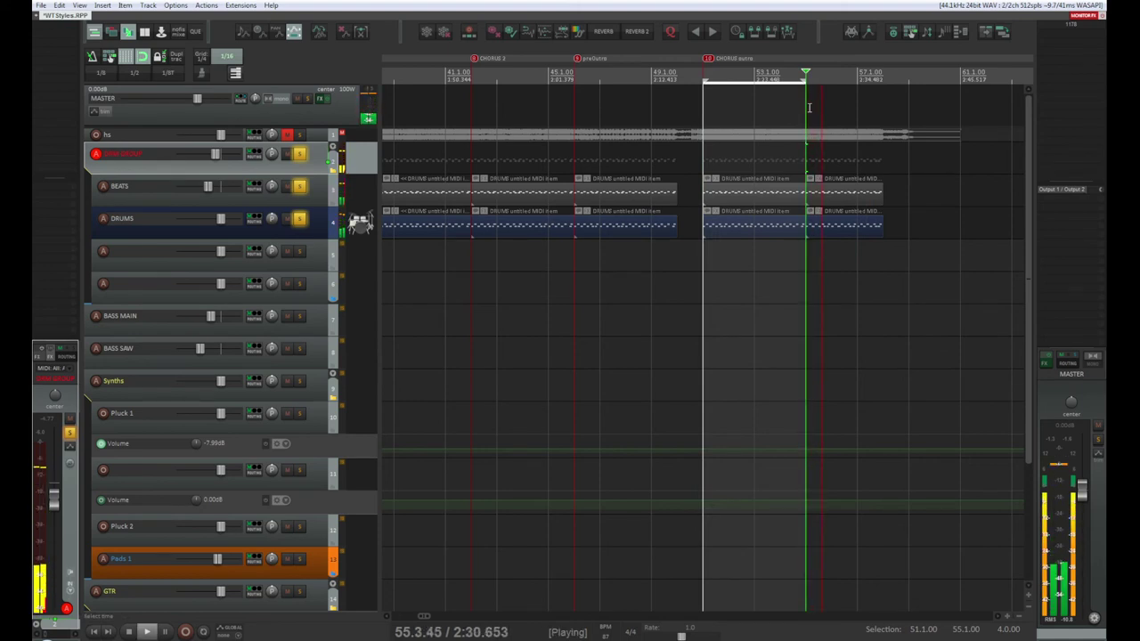
key("space")
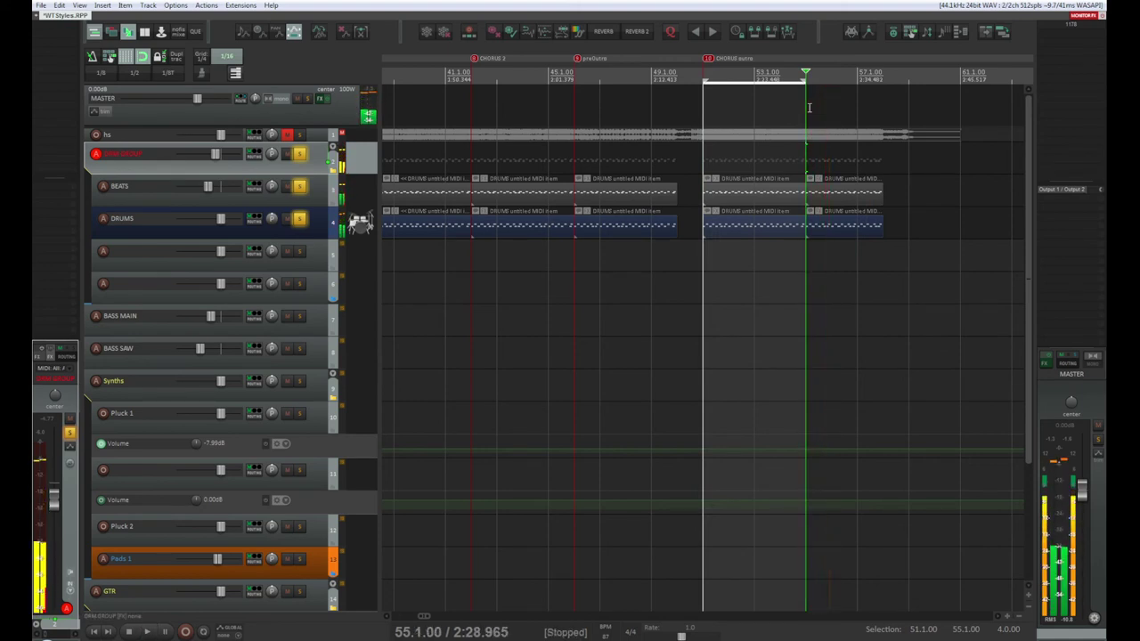
double_click(829, 200)
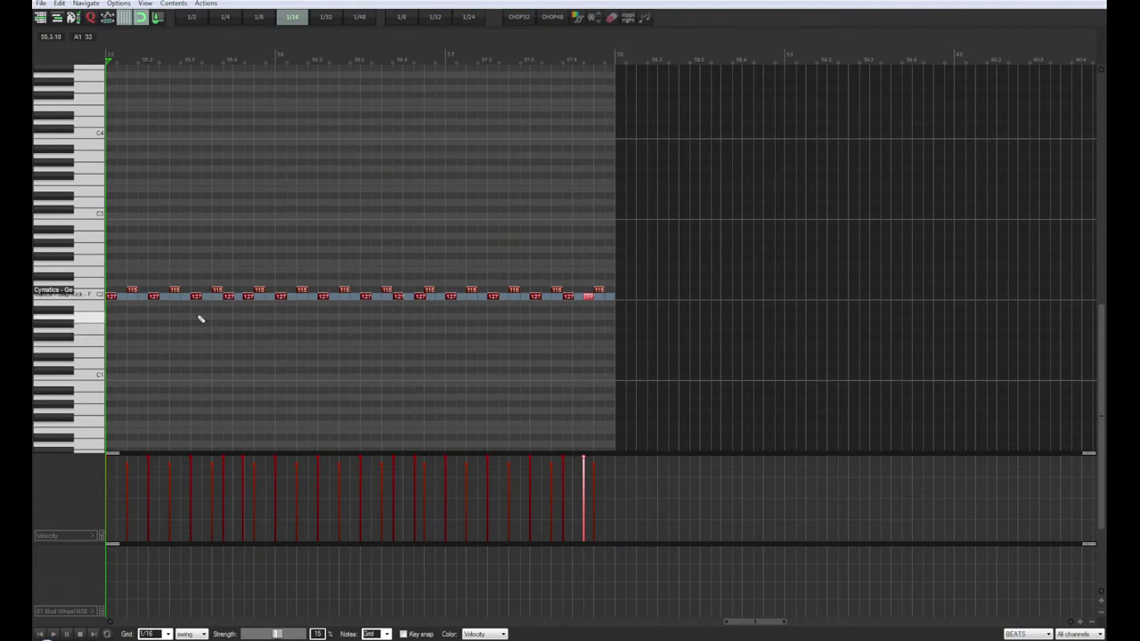
left_click(247, 295)
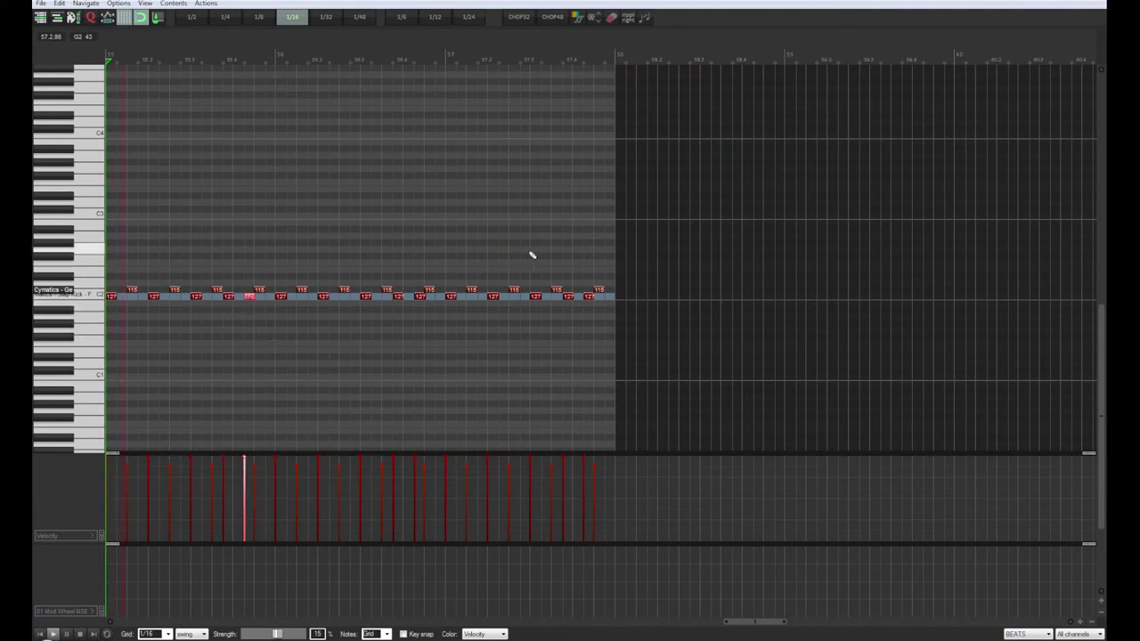
key("Escape")
key("space")
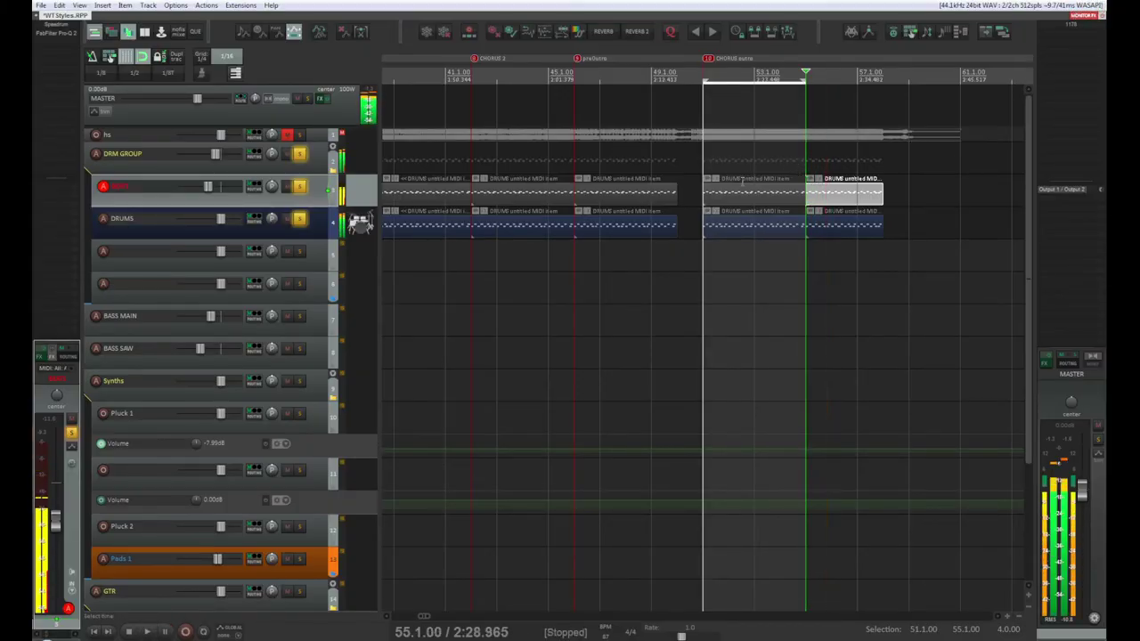
Turn on repeat and loop playback of the CHORUS outro time selection from measure 51
key("space")
key("space")
key("space")
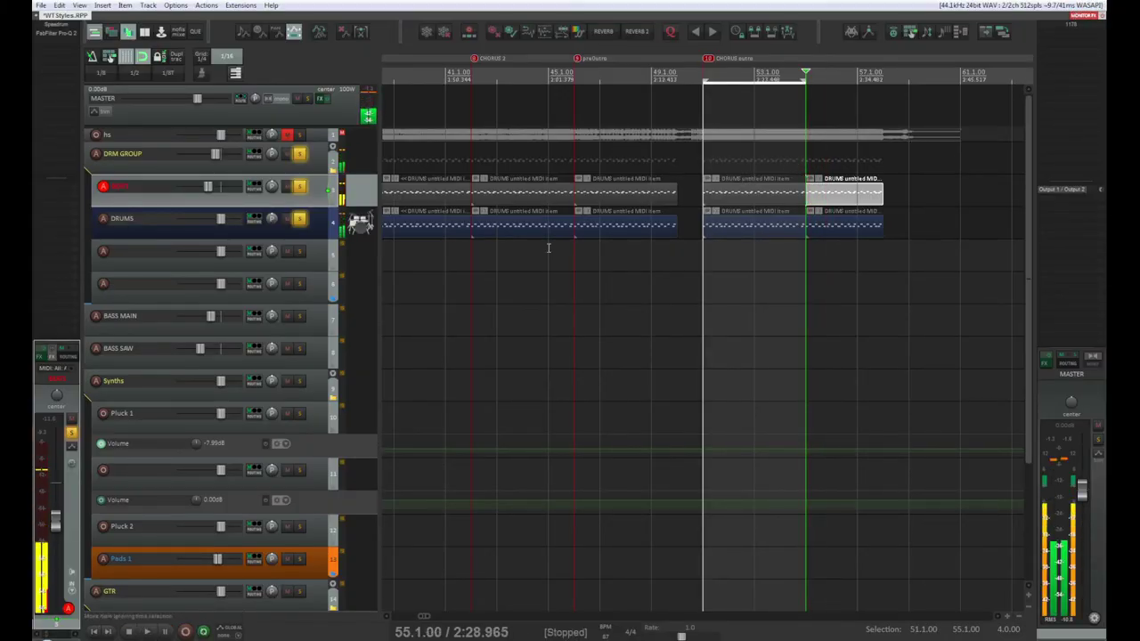
left_click(704, 71)
key("space")
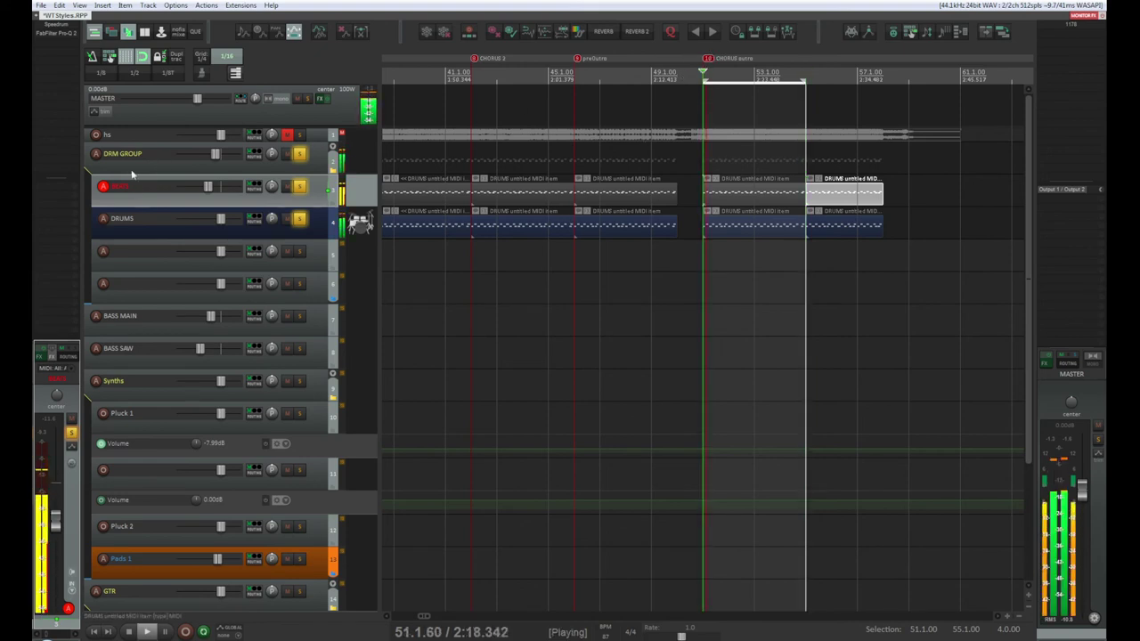
Add the Pulsar 1178 limiter to the DRM GROUP track with Quick Adder, and close the search window
key("Up")
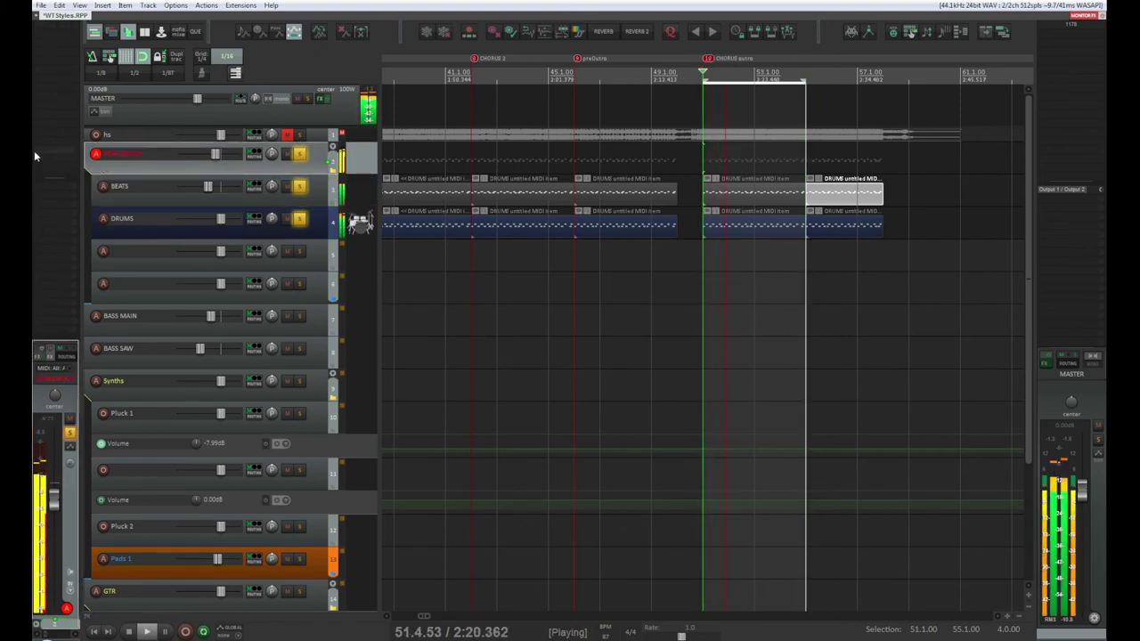
key("f")
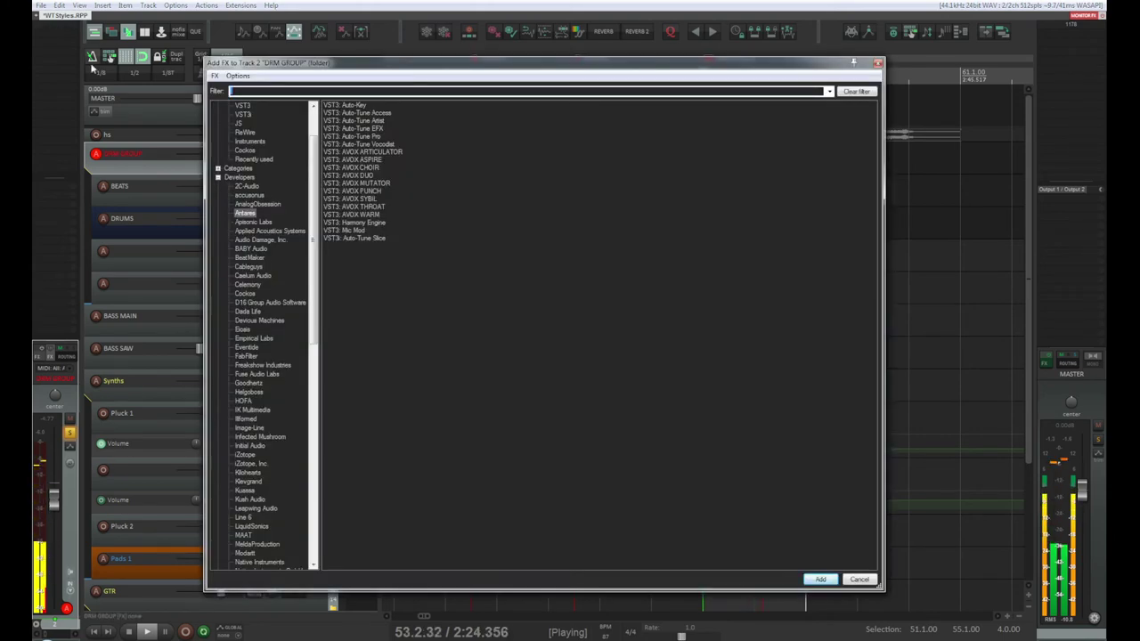
left_click(858, 579)
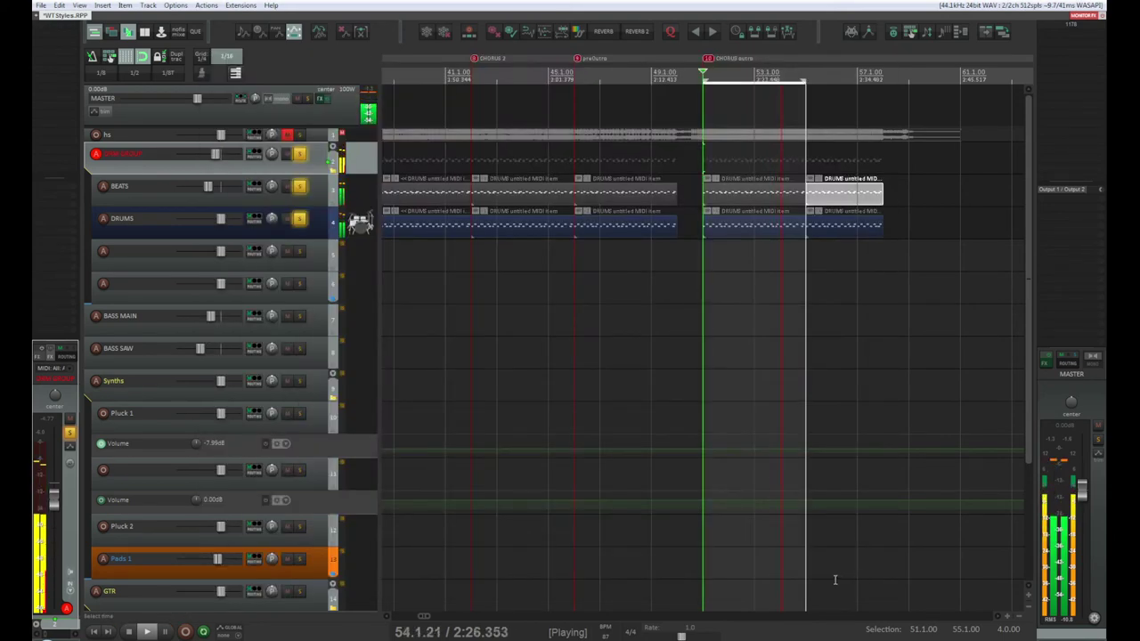
key("q")
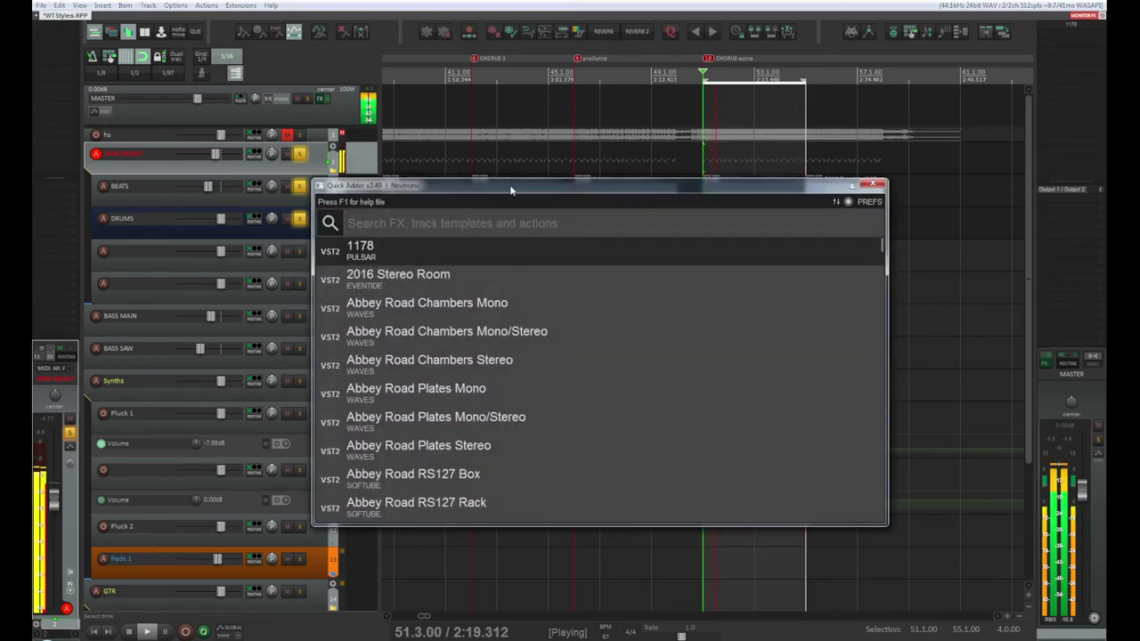
left_click(436, 246)
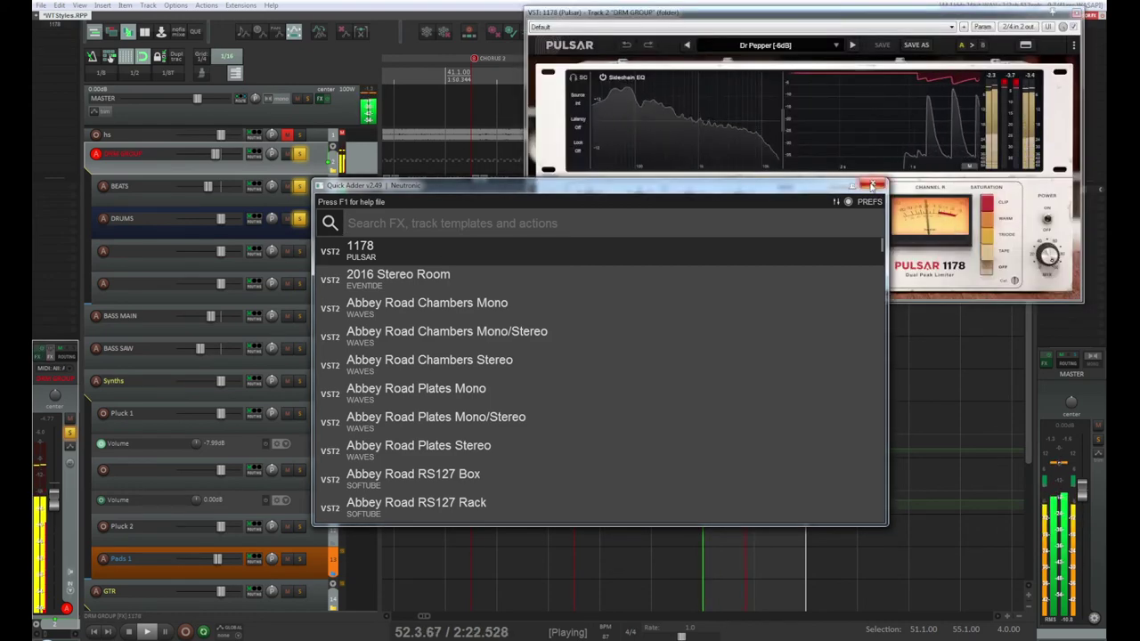
left_click(872, 186)
Move the limiter window to clear the arrangement and load the Drum Room Smash [-33dB] preset from the Smashed category
left_click_drag(728, 13, 359, 233)
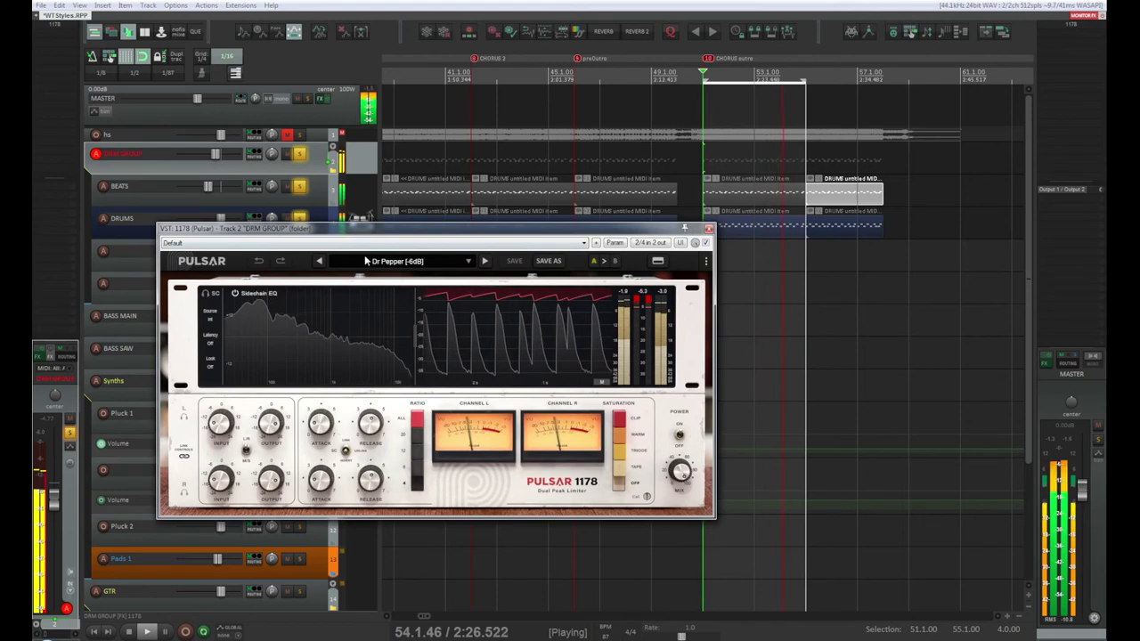
left_click(368, 261)
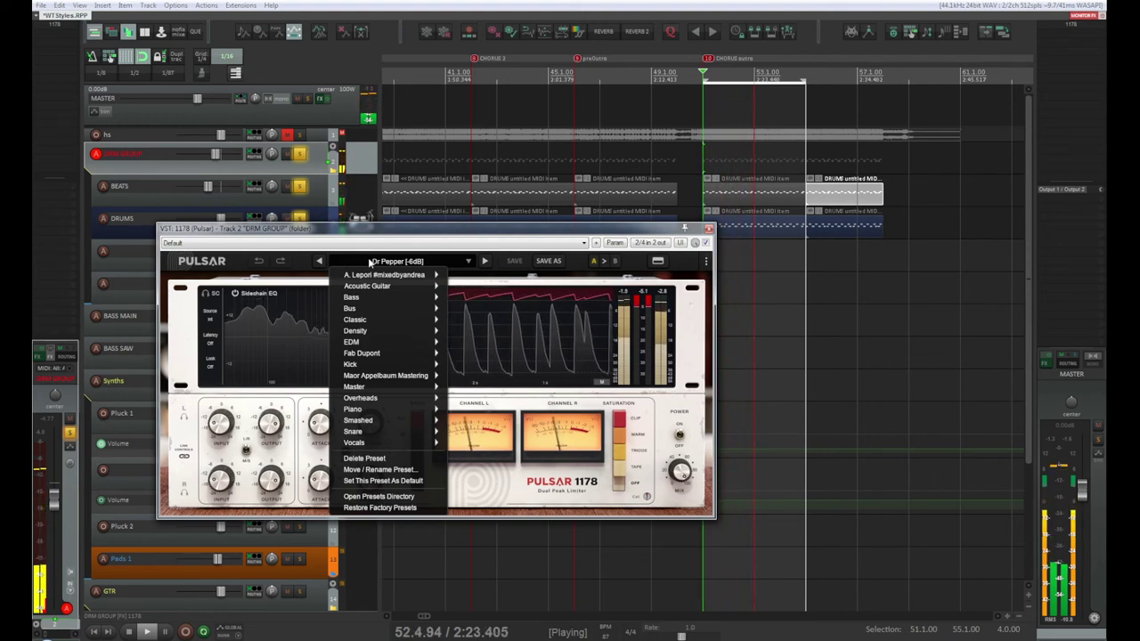
mouse_move(376, 310)
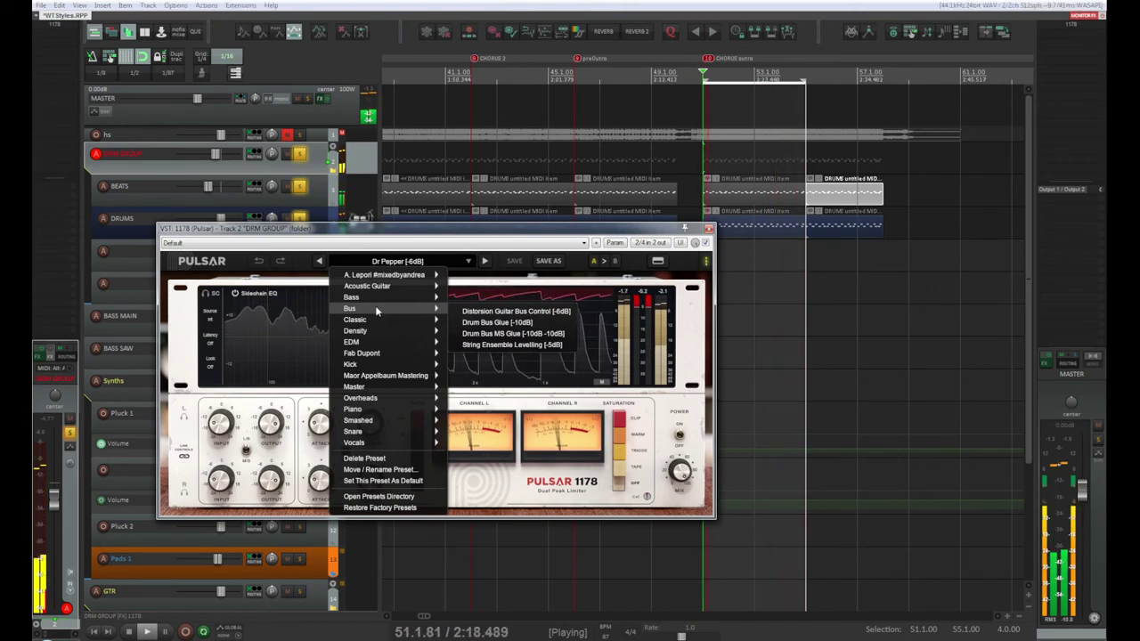
mouse_move(386, 278)
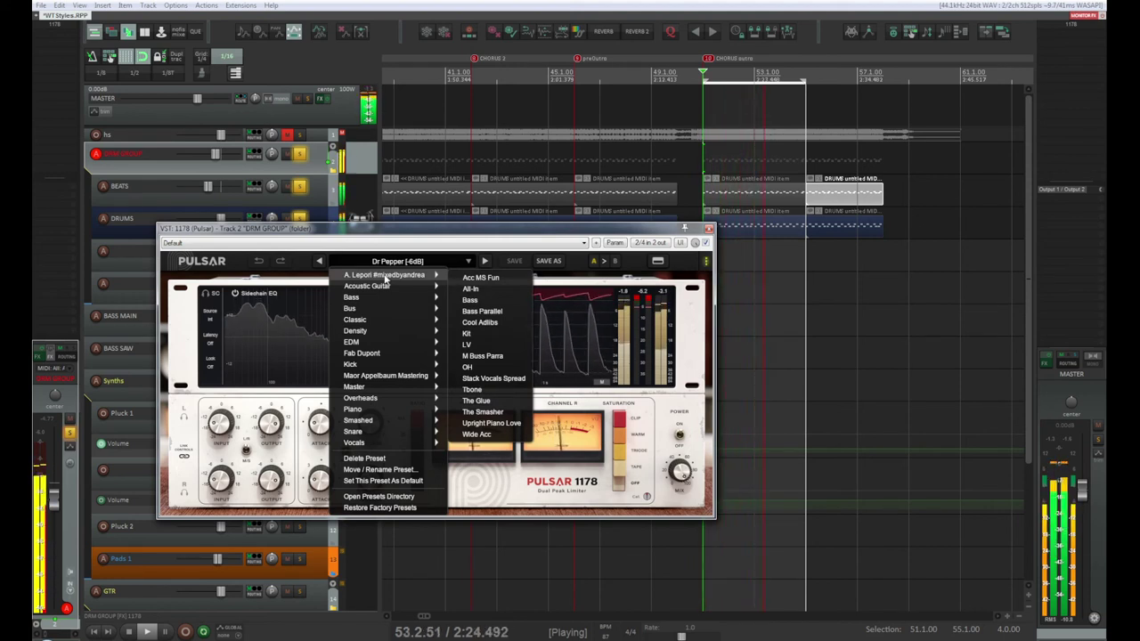
mouse_move(401, 367)
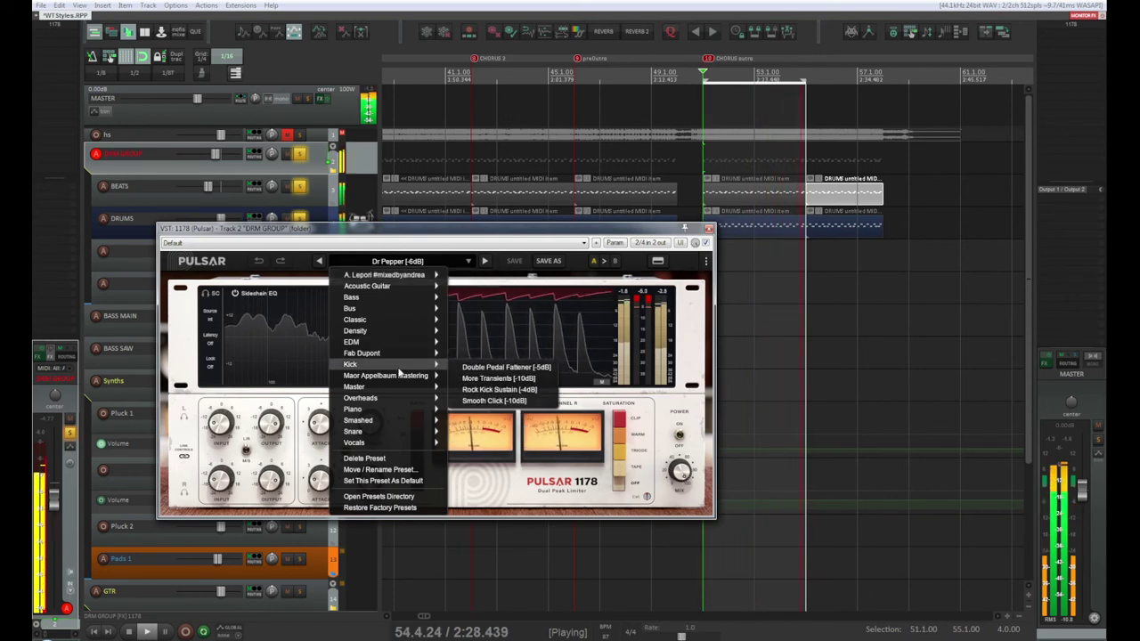
mouse_move(389, 420)
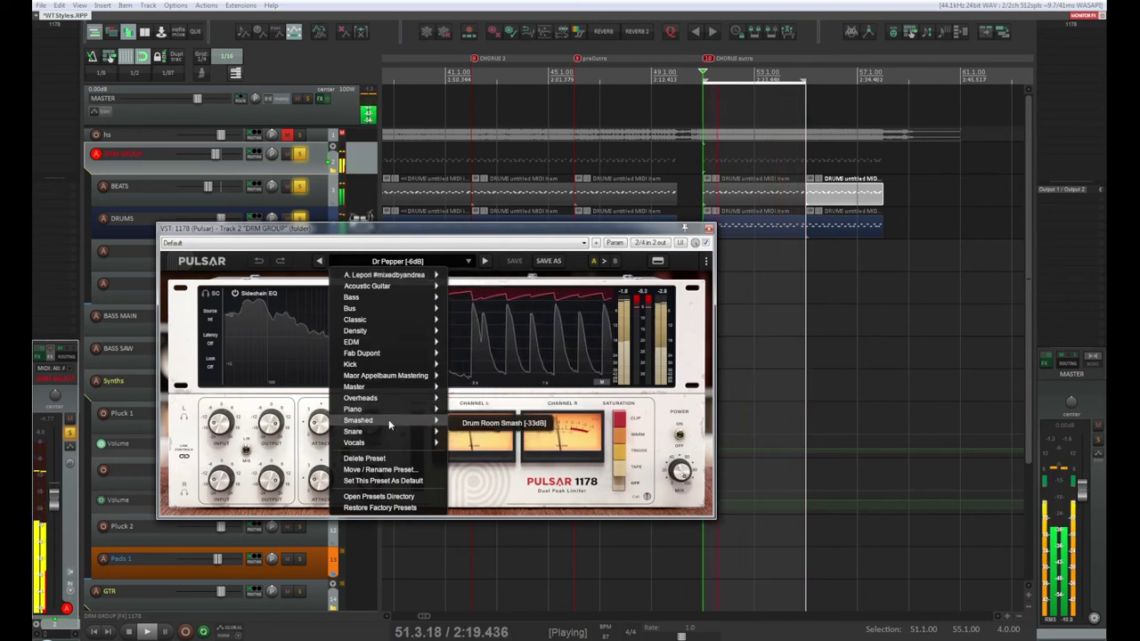
left_click(499, 424)
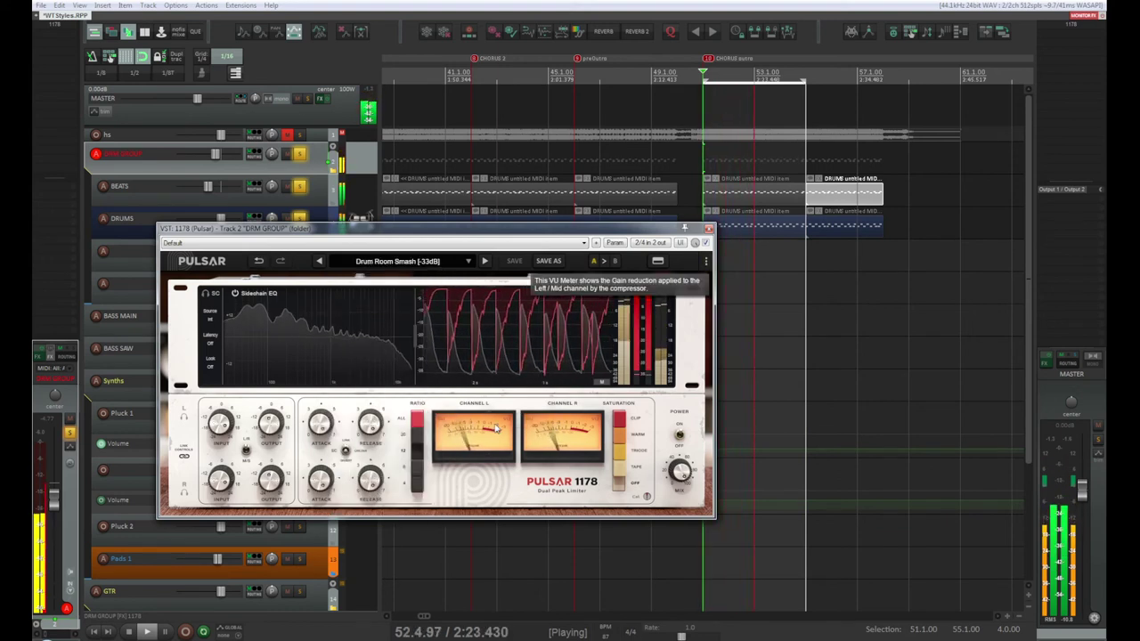
Lower the limiter's Mix amount to blend the smashed drums as parallel compression
left_click_drag(680, 472, 677, 502)
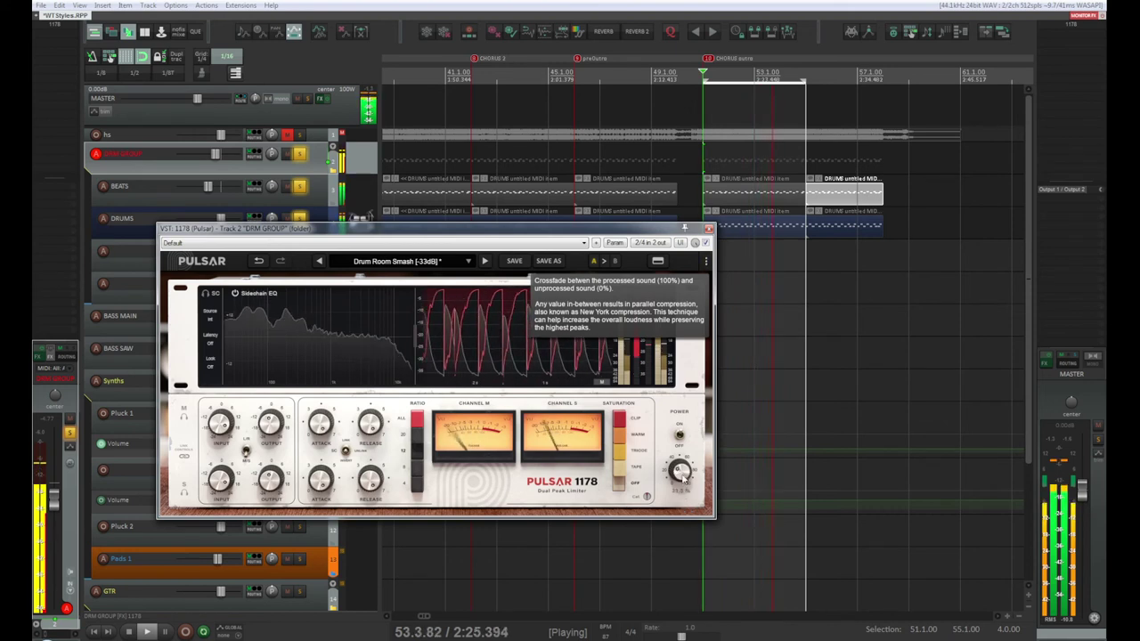
left_click_drag(680, 472, 683, 510)
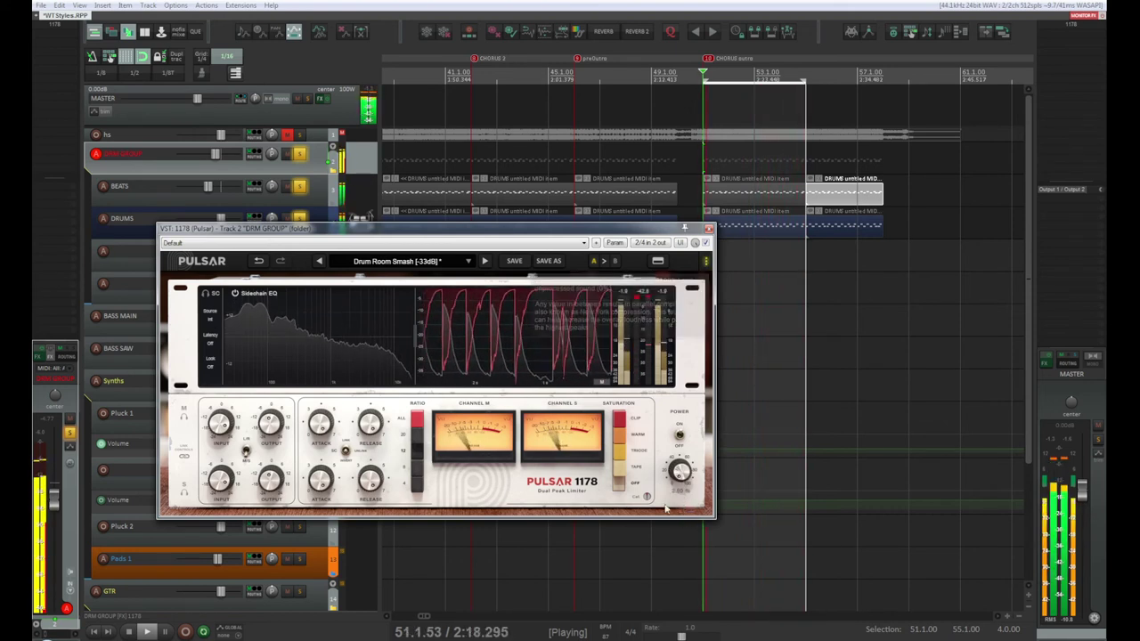
Delete the Drum Room Smash preset from the limiter's presets, and close the reopened preset list without choosing another
left_click(356, 264)
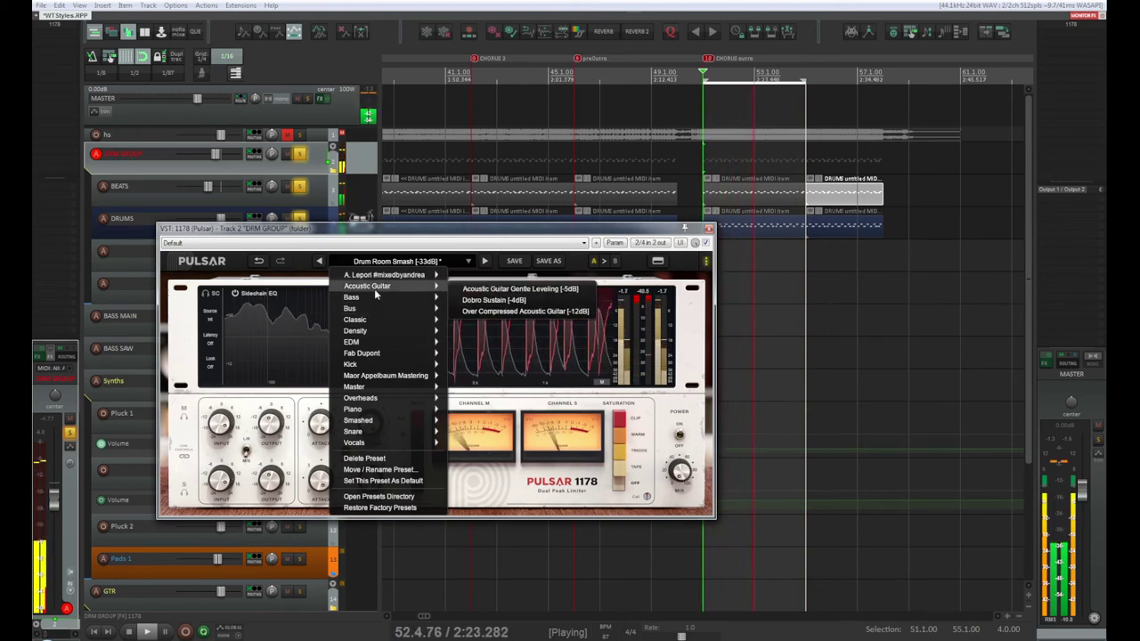
left_click(385, 458)
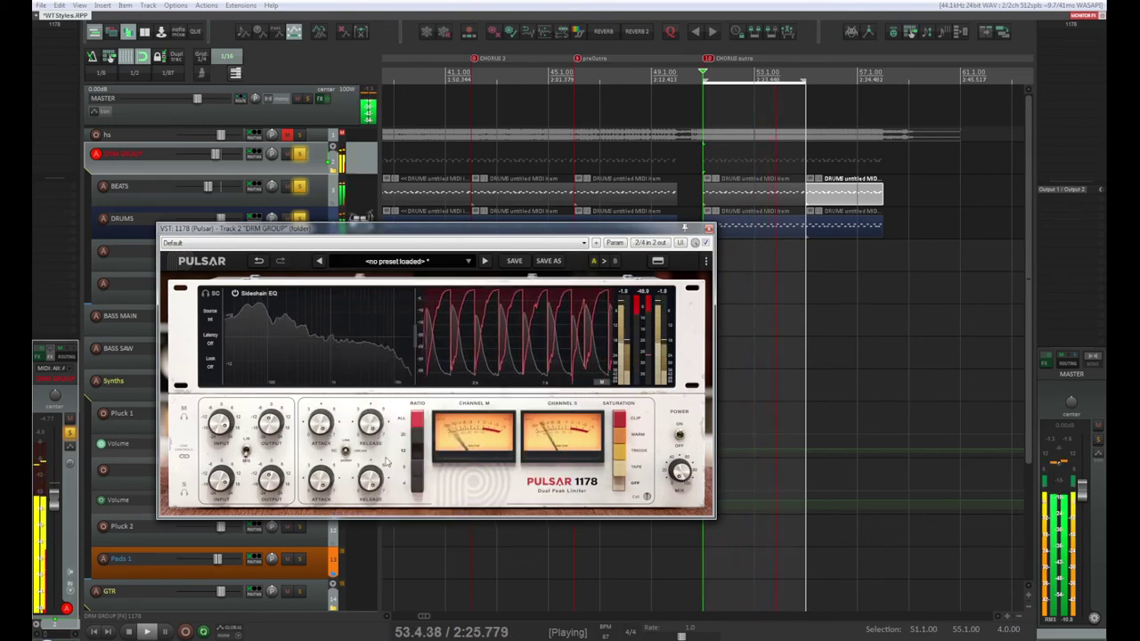
left_click(445, 259)
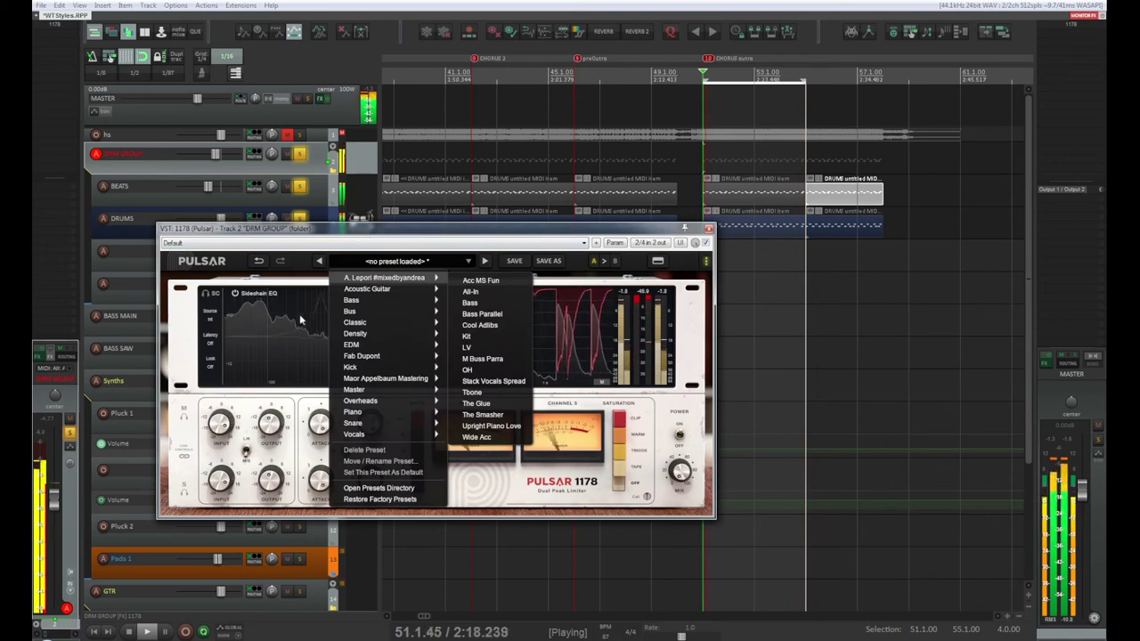
left_click(227, 492)
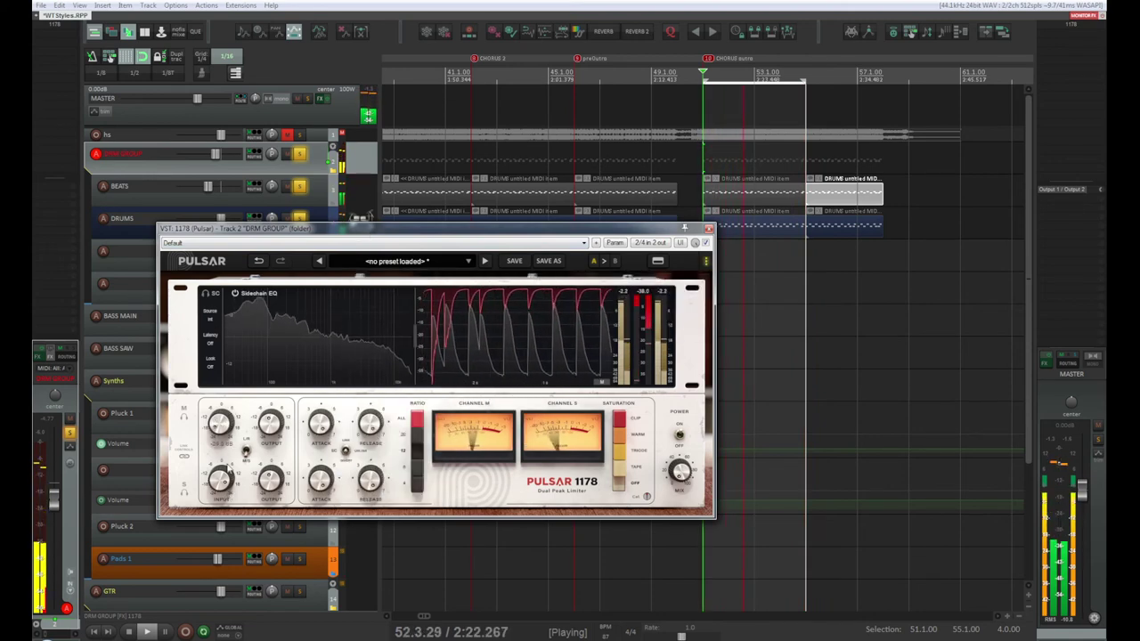
Switch the limiter from M/S to L/R stereo mode, and adjust the linked channels' input gain and release
mouse_move(246, 450)
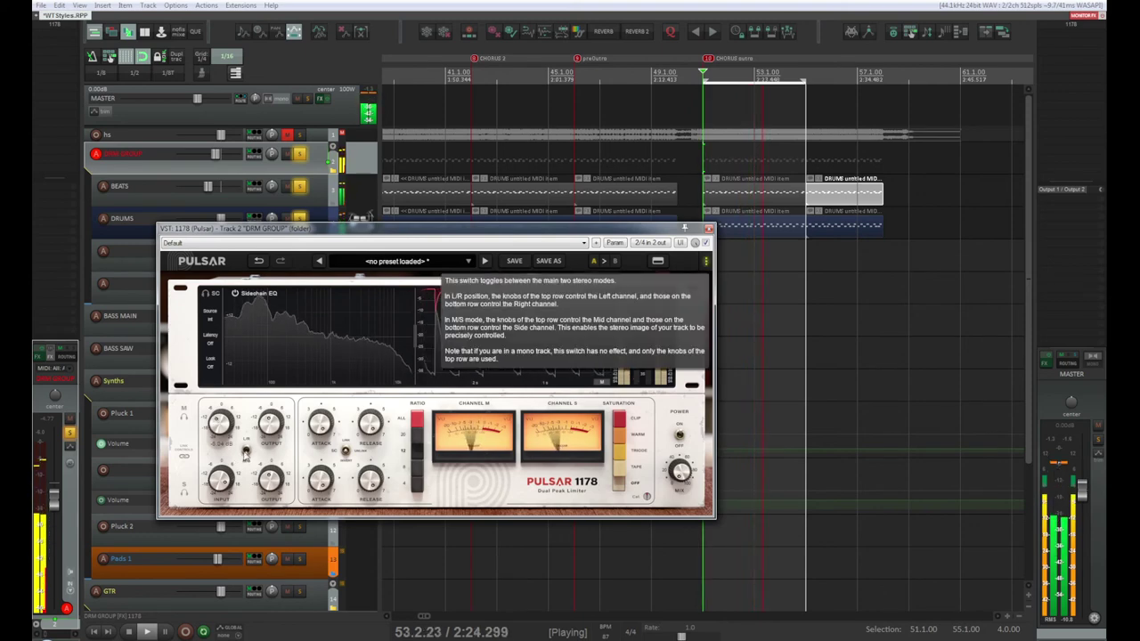
left_click(246, 450)
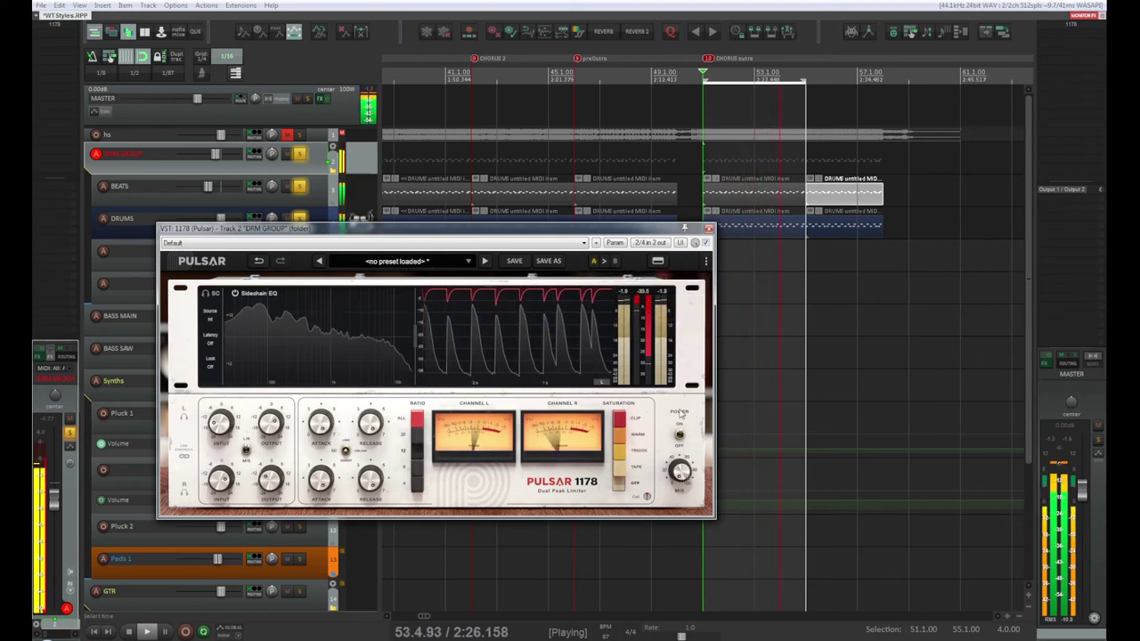
mouse_move(681, 469)
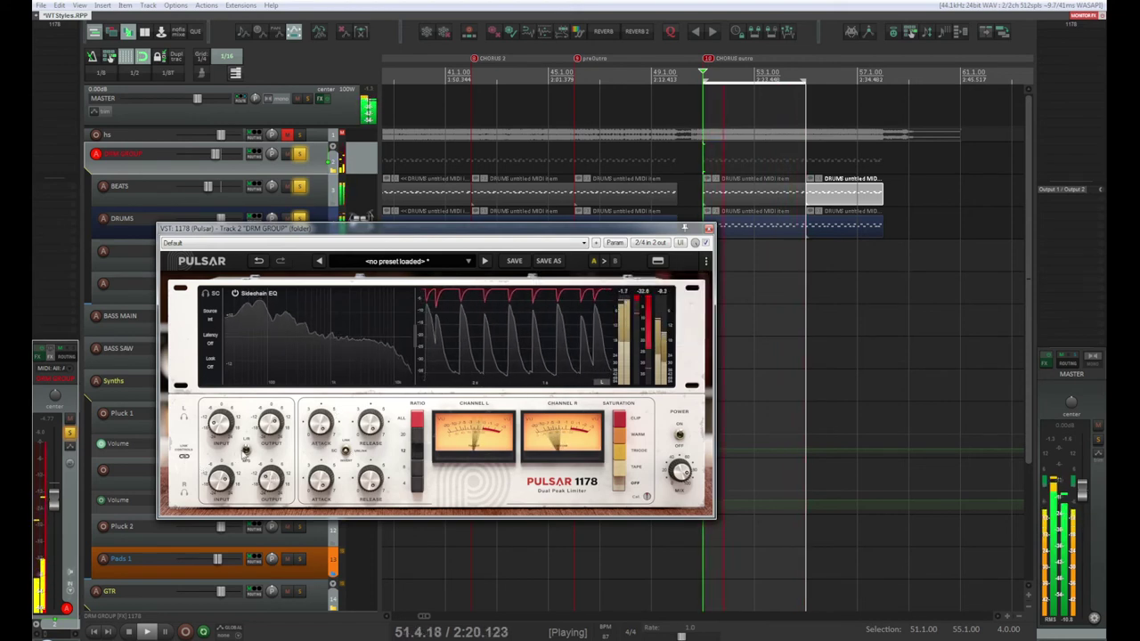
mouse_move(254, 456)
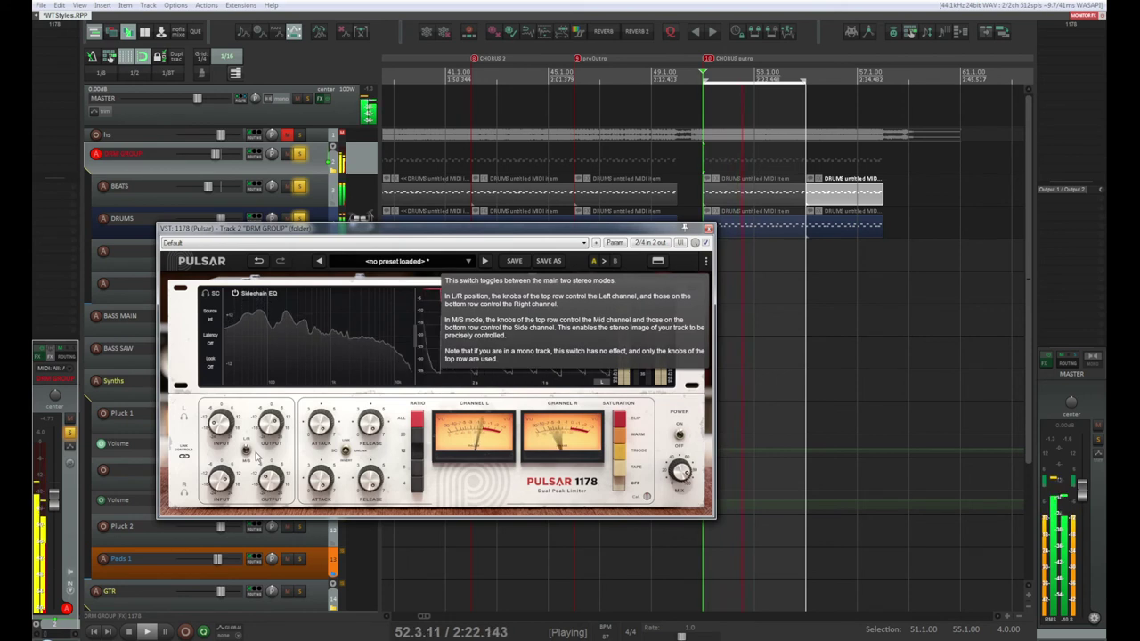
mouse_move(345, 452)
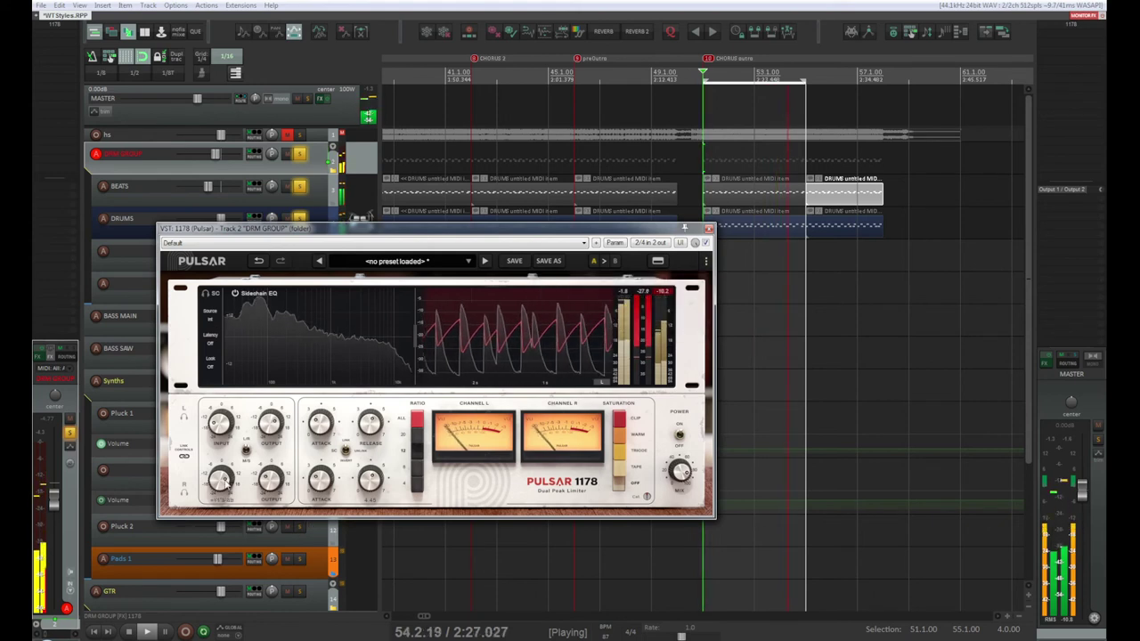
mouse_move(222, 424)
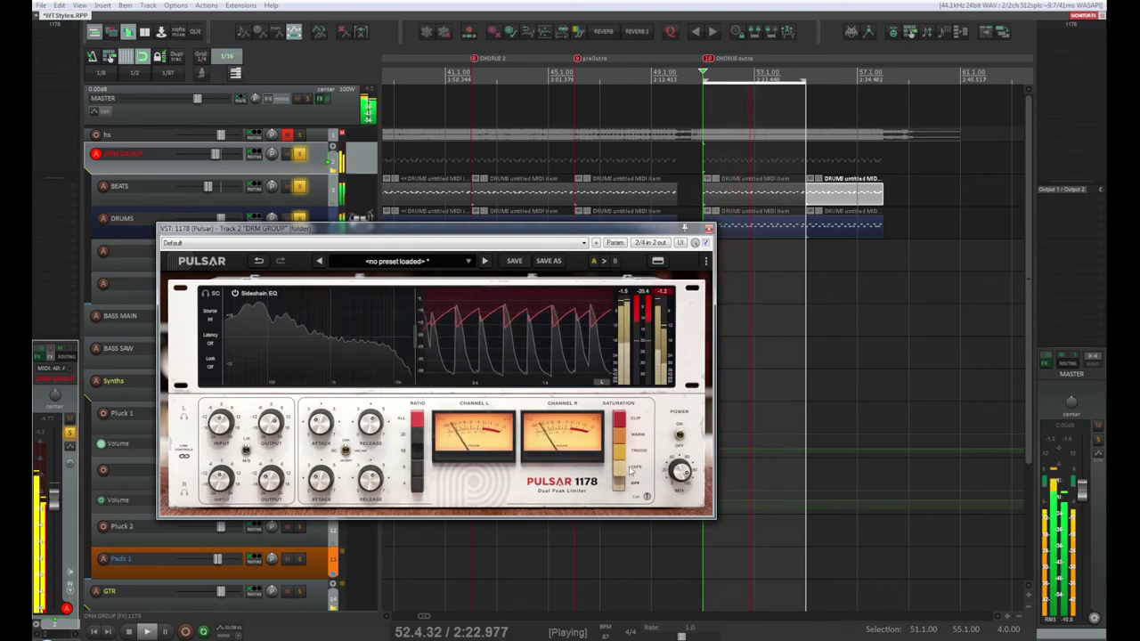
Set the limiter's saturation to Warm and compare the drums with the plugin bypassed and enabled
left_click(621, 435)
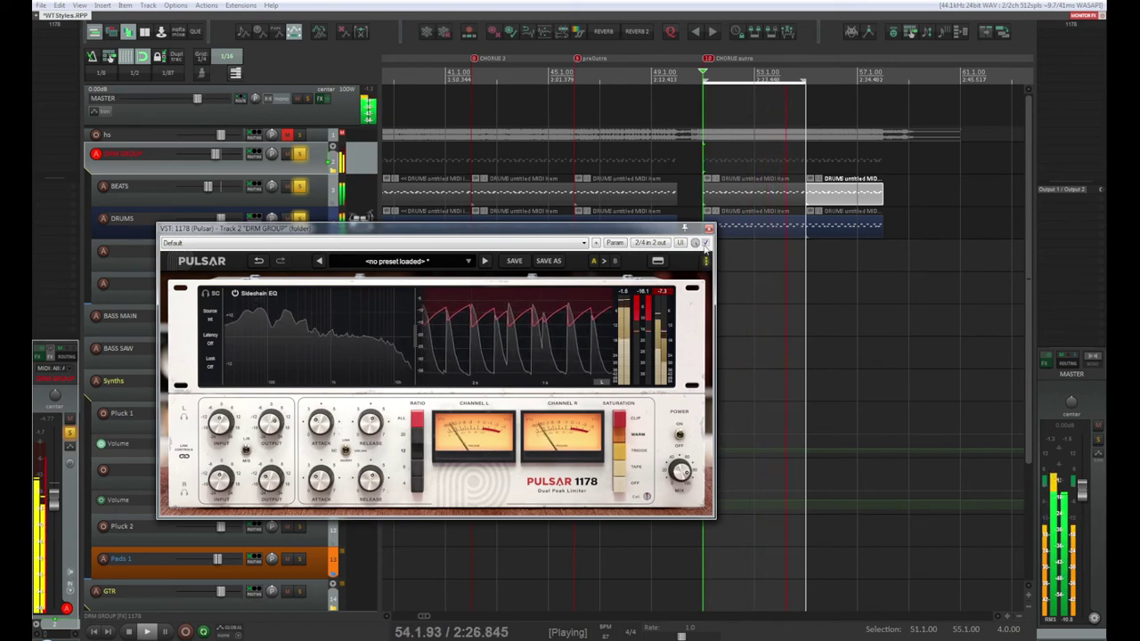
left_click(706, 243)
left_click(705, 243)
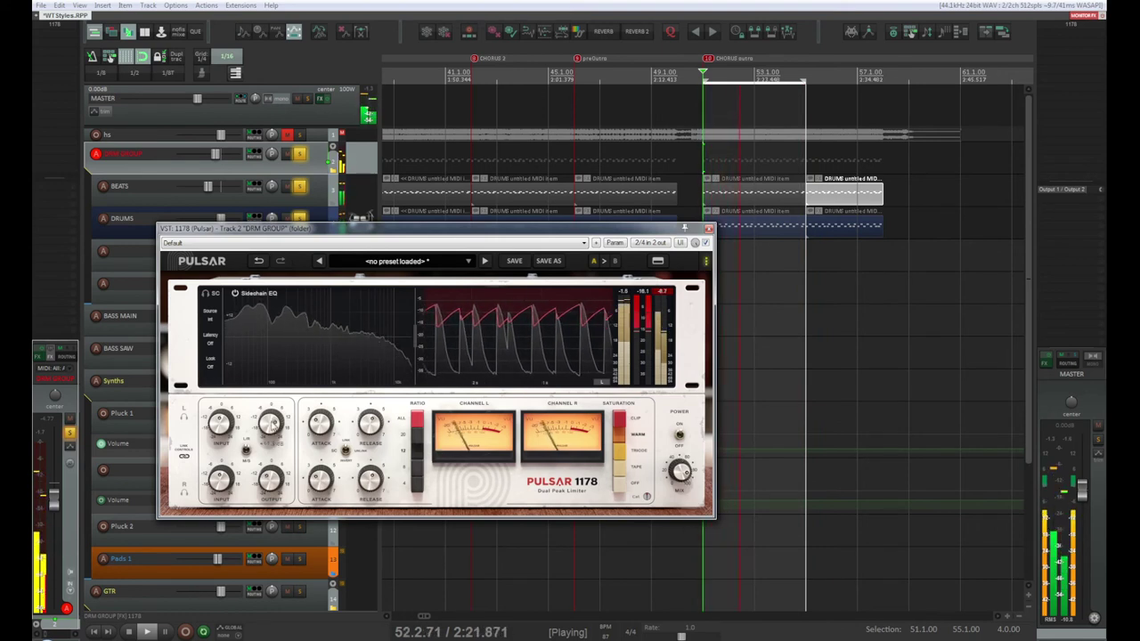
Adjust the limiter's output gains for both channels and shape a high-cut curve around 5 kHz in the sidechain EQ
left_click_drag(272, 422, 273, 426)
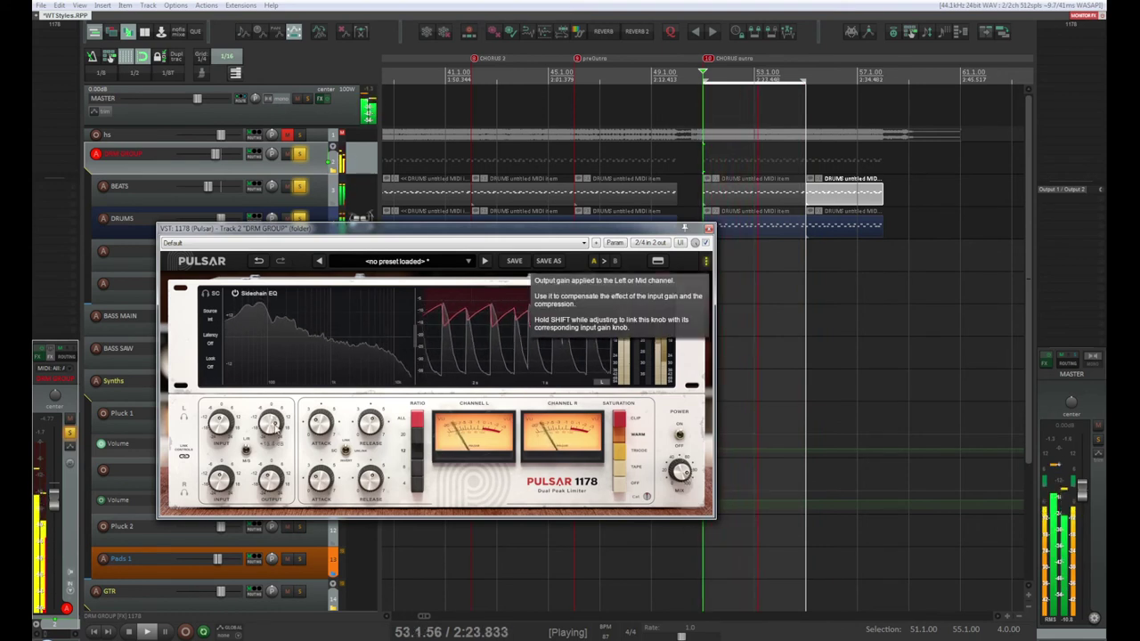
left_click_drag(269, 485, 269, 450)
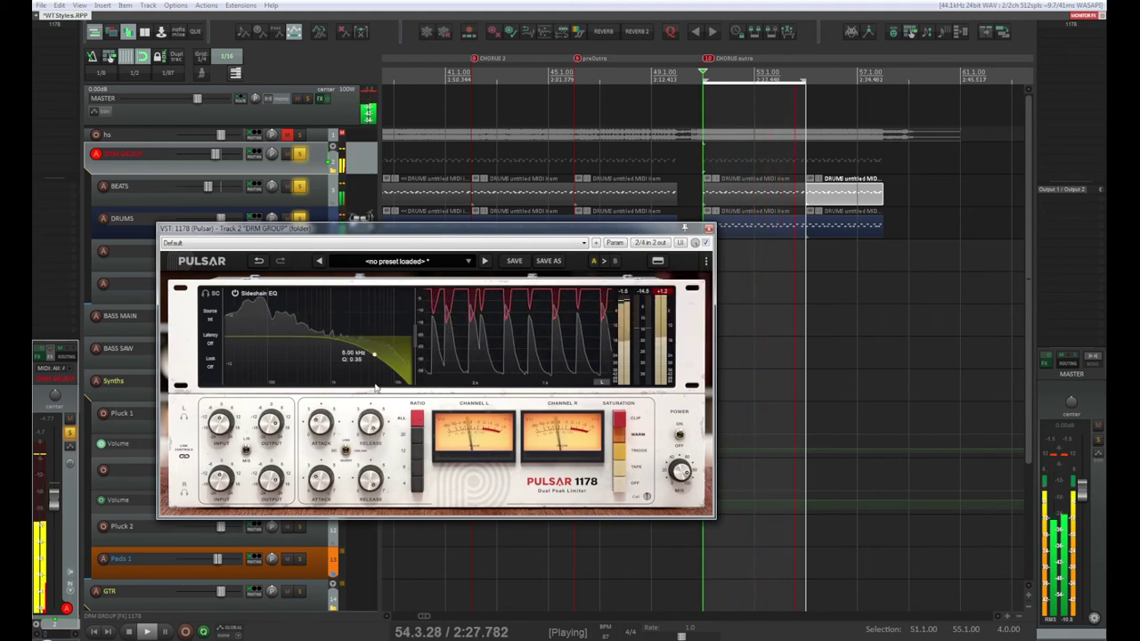
left_click_drag(375, 398, 380, 342)
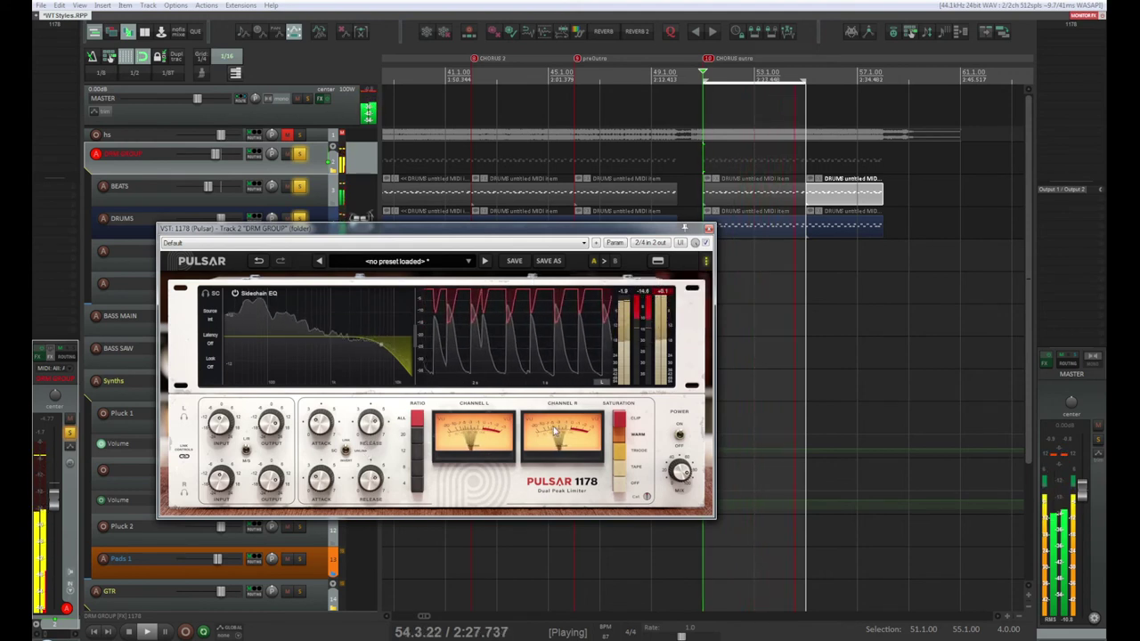
Audition the Clip and Tape saturation modes on the looping drums and return the limiter to Warm
left_click(622, 424)
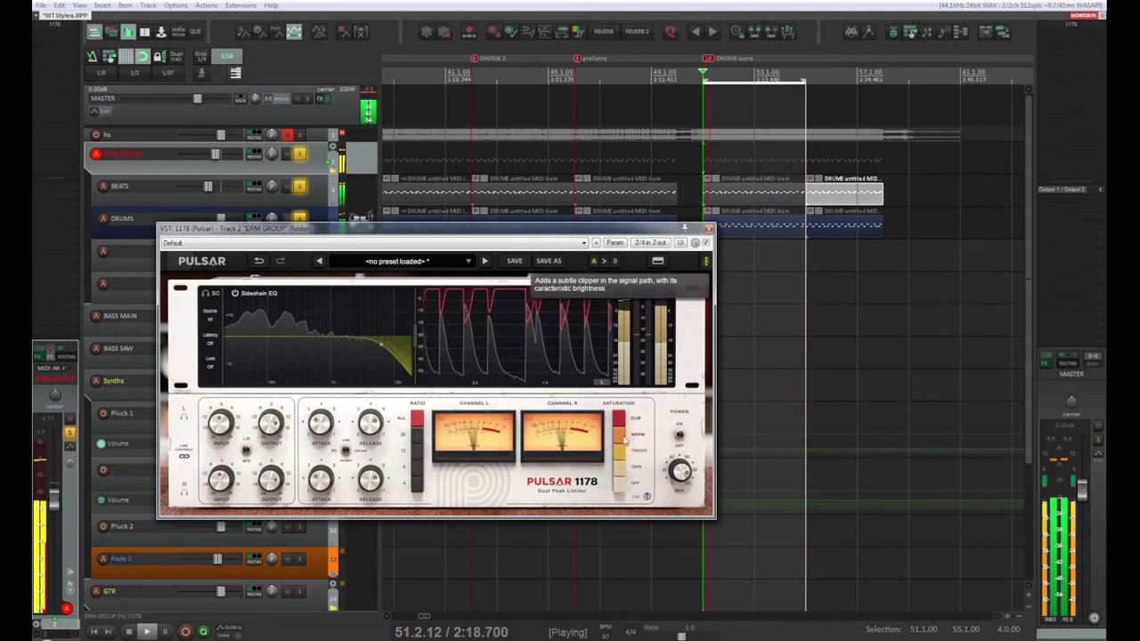
left_click(627, 468)
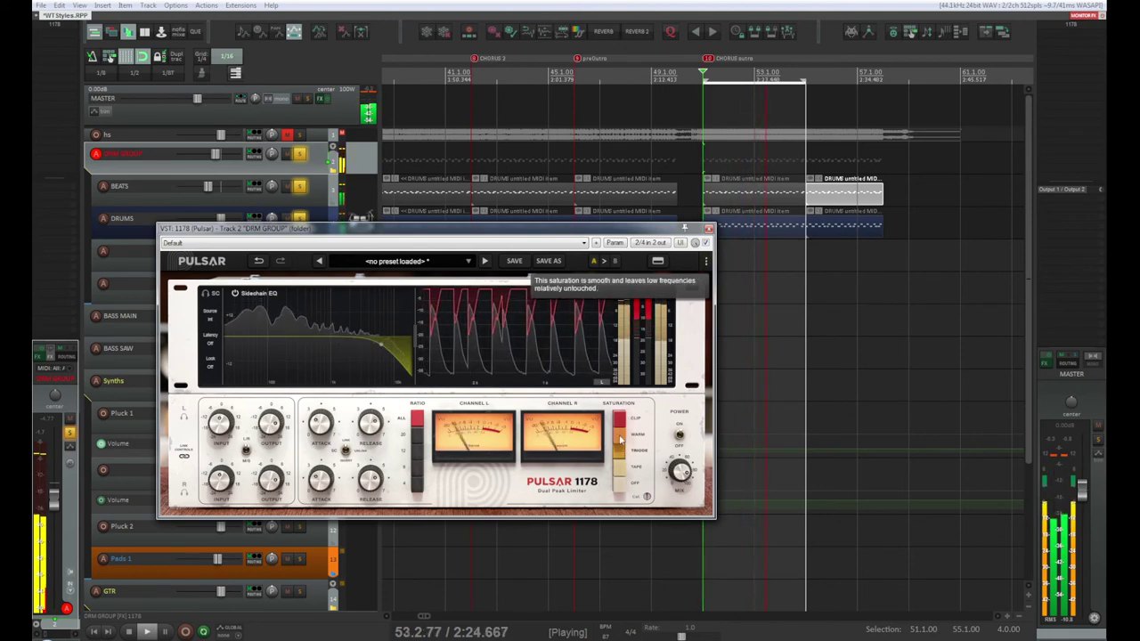
left_click(620, 435)
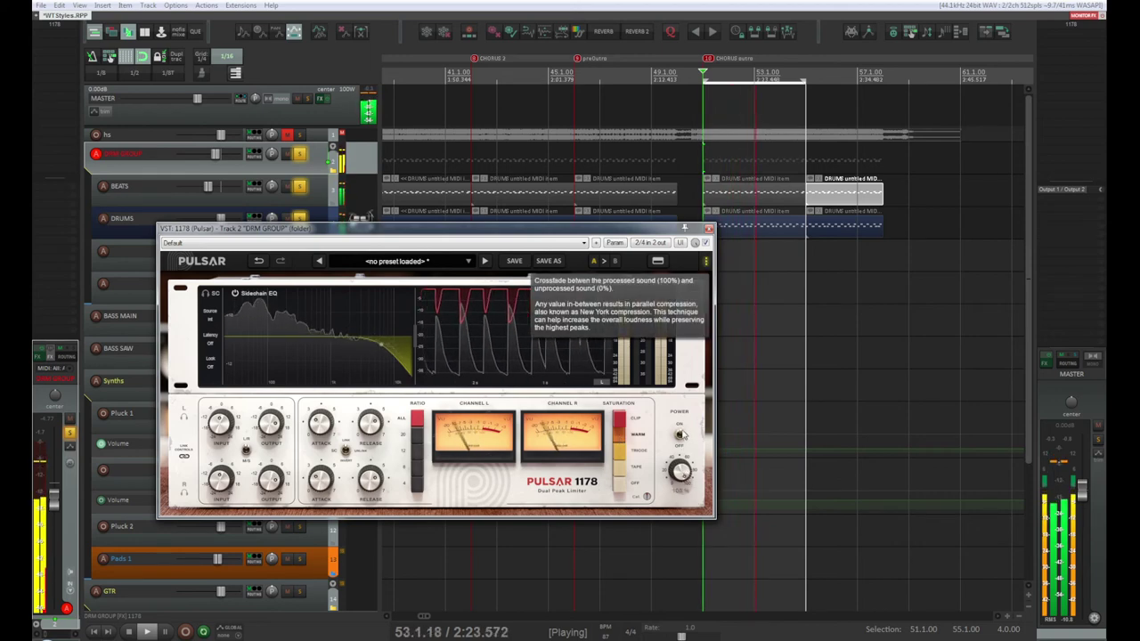
Bypass and re-enable the limiter to compare the drum group with and without the reshaped sidechain
mouse_move(605, 316)
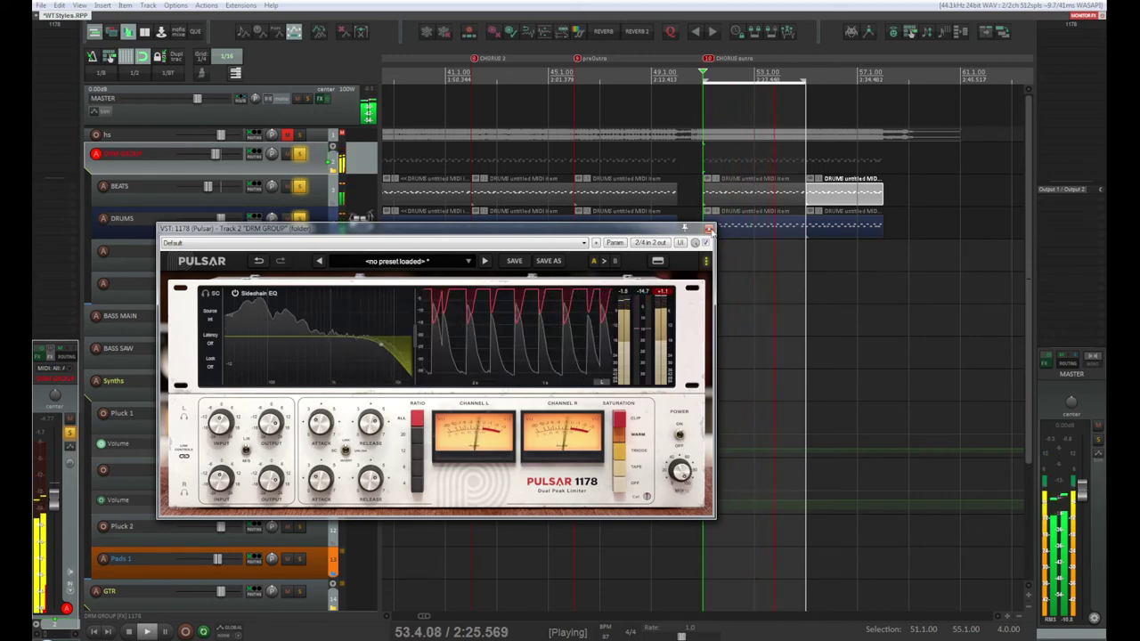
left_click(706, 243)
left_click(705, 242)
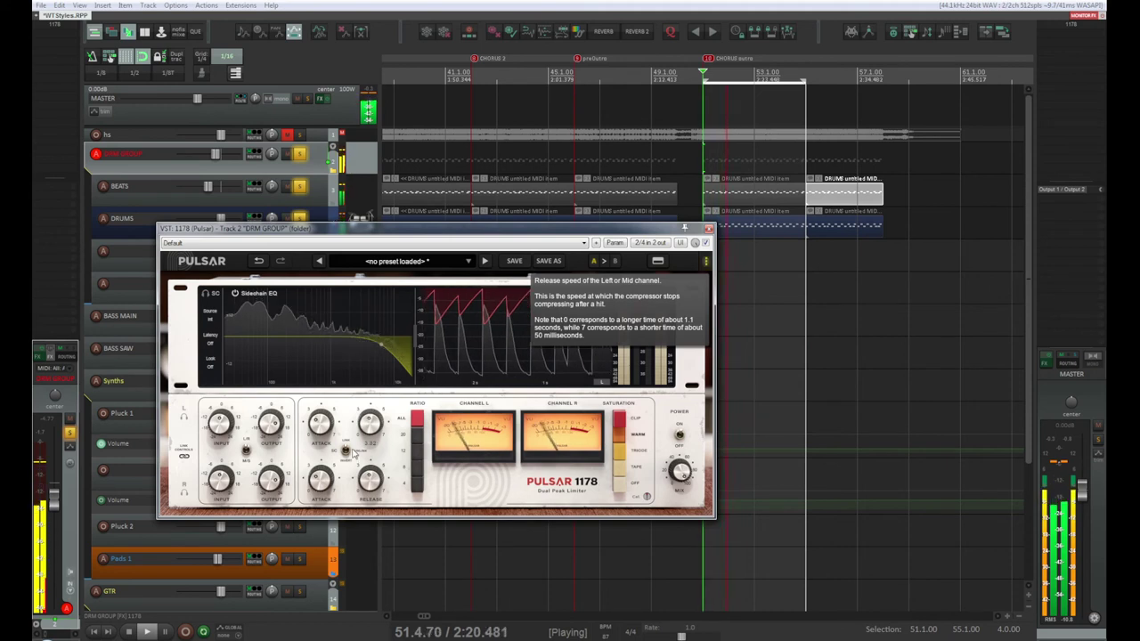
Readjust the limiter's release speed and lower its input gain
left_click_drag(354, 451, 346, 461)
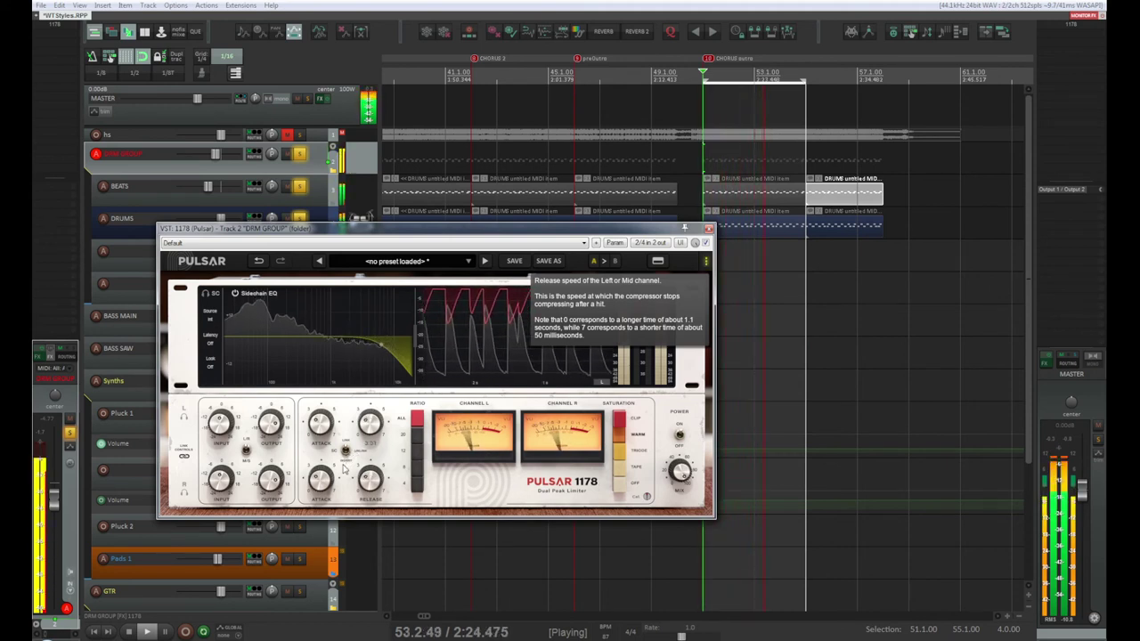
left_click_drag(222, 444, 221, 458)
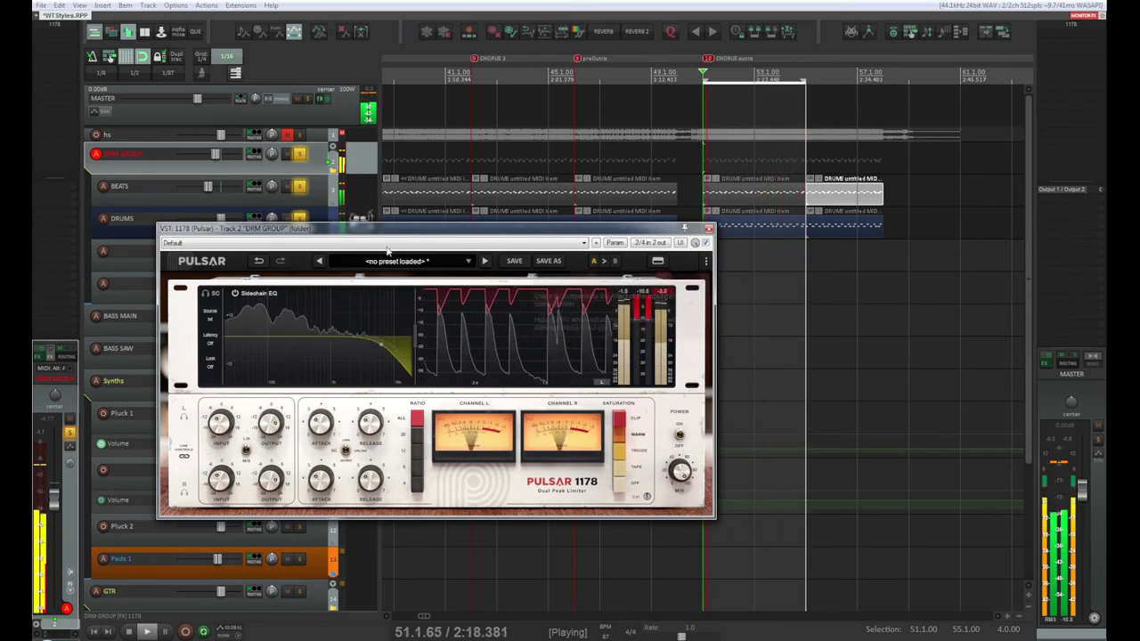
Move the limiter window off the track controls and compare the new release and input settings with the plugin bypassed
left_click_drag(398, 233, 516, 249)
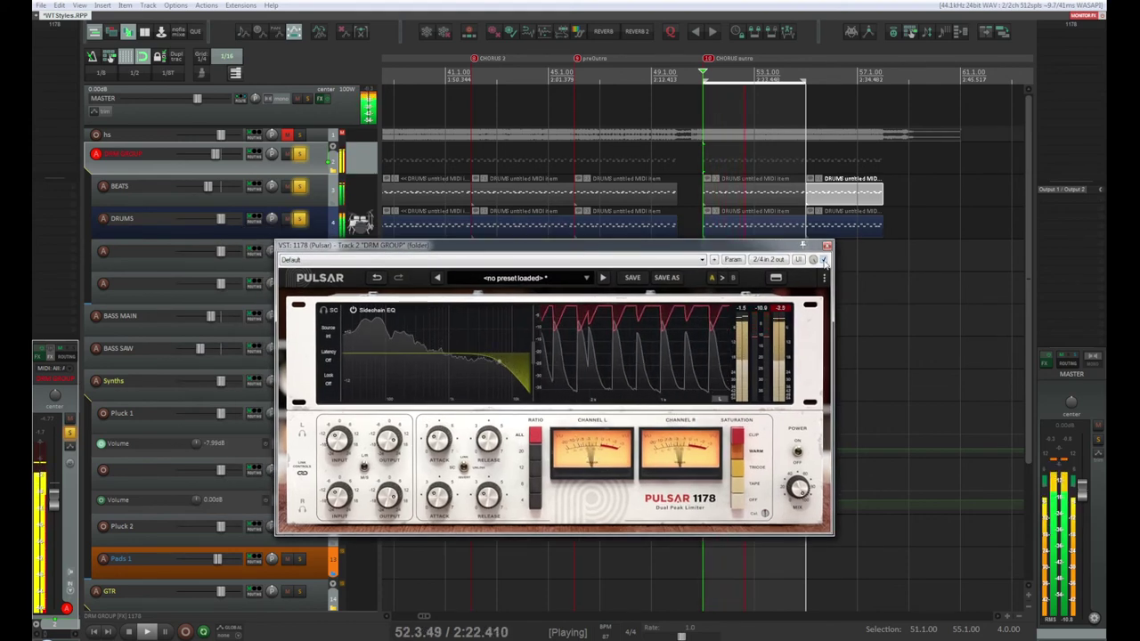
left_click(823, 259)
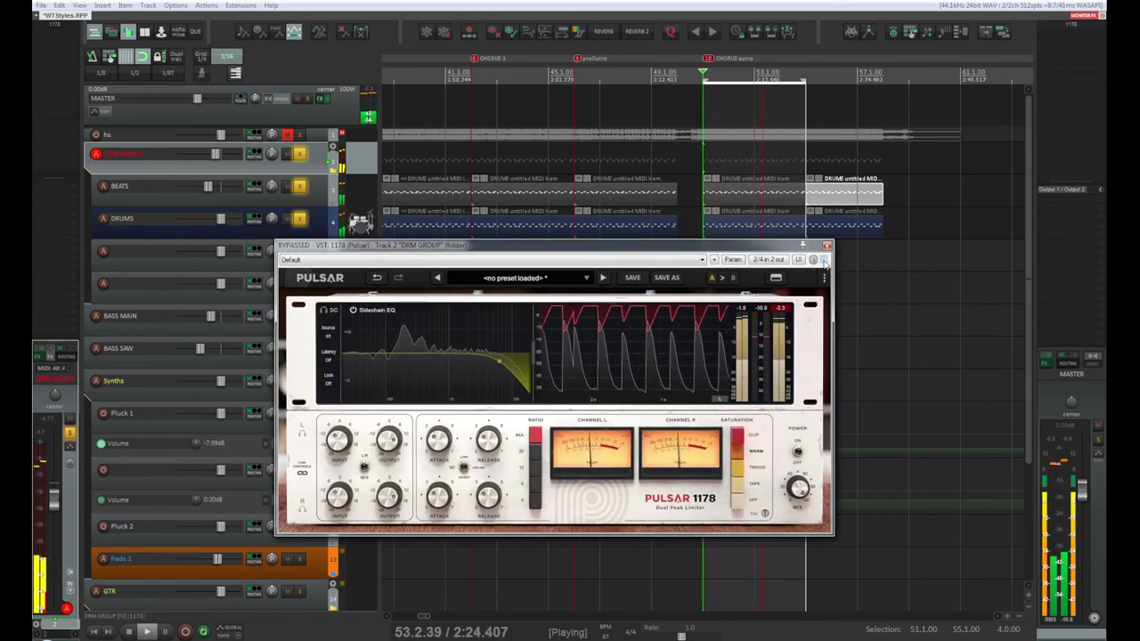
left_click(824, 259)
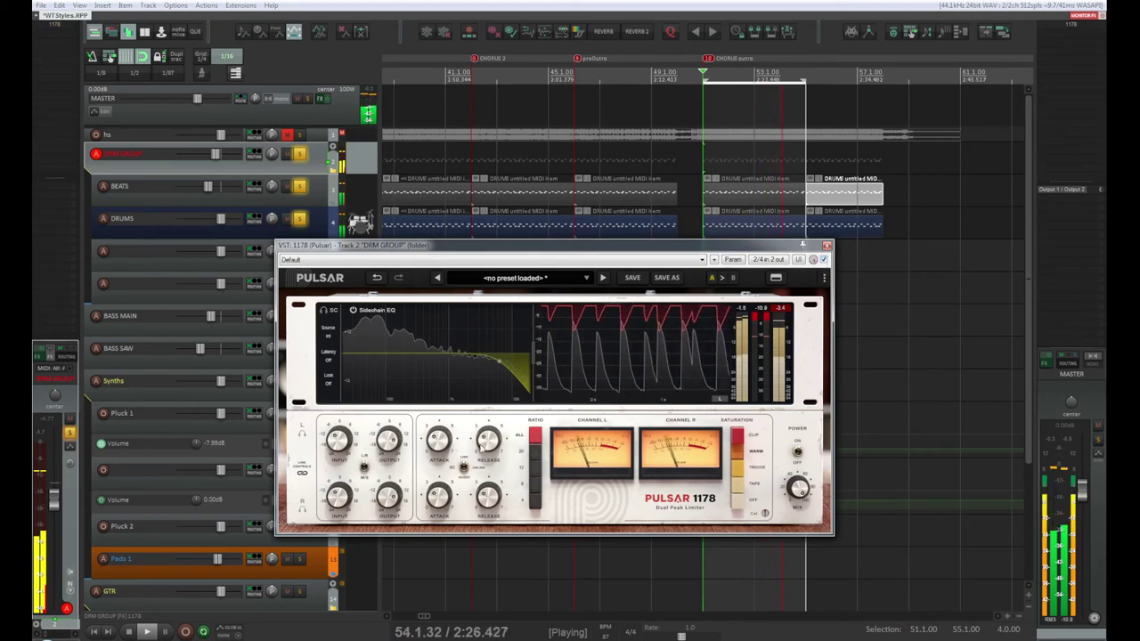
mouse_move(488, 455)
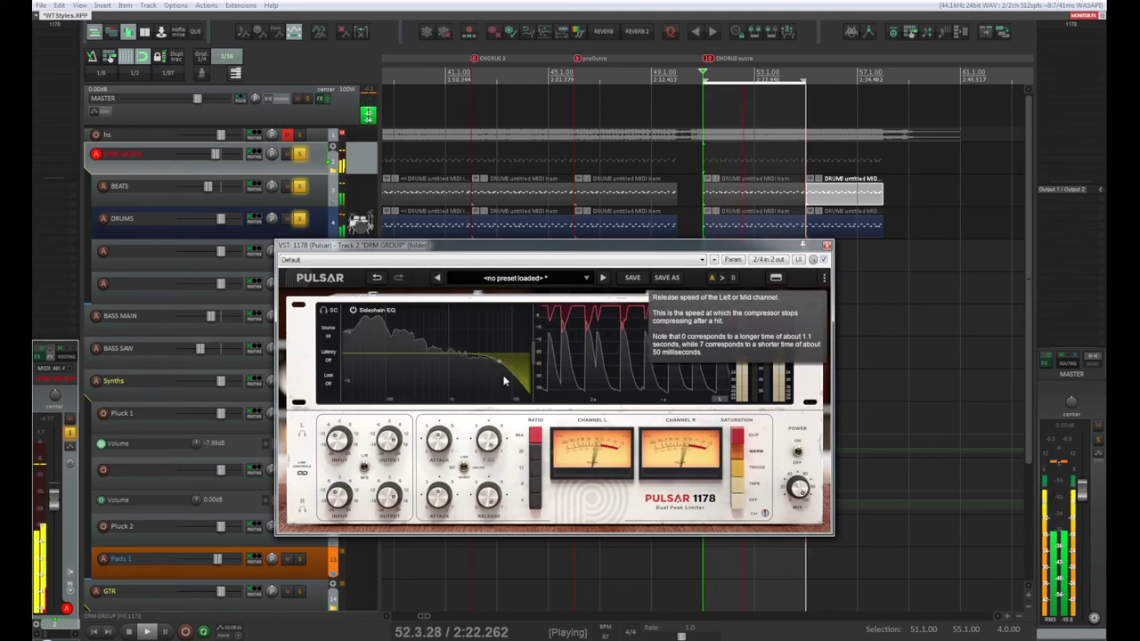
Compare the drum group with the limiter bypassed and readjust the limiter's output gain, attack and release speed
left_click(825, 260)
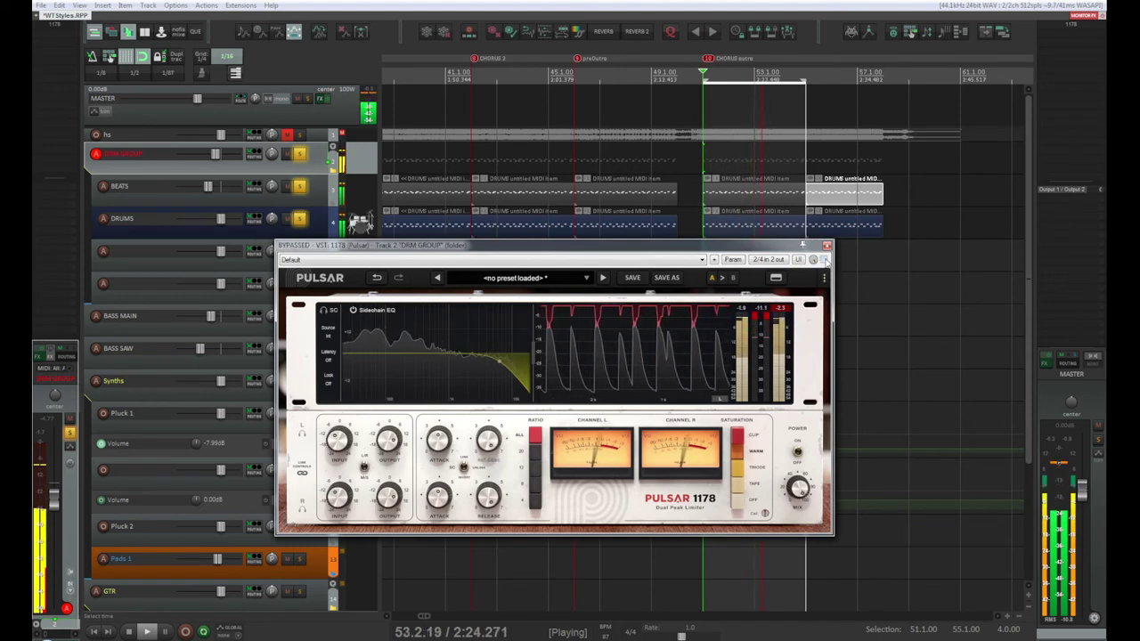
left_click(824, 260)
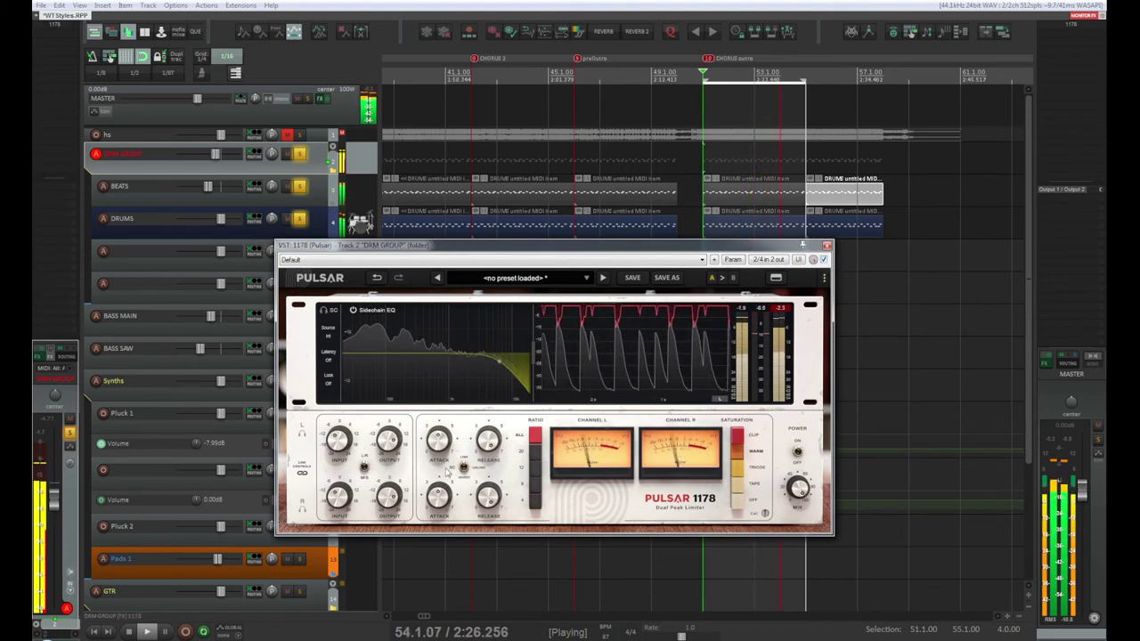
left_click_drag(389, 441, 389, 468)
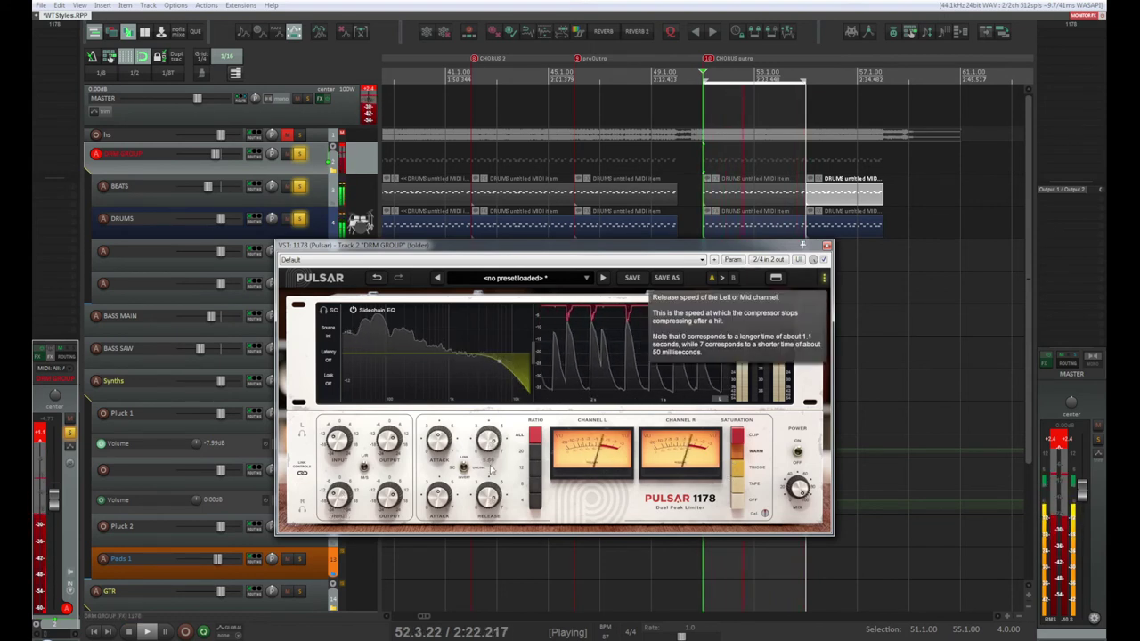
left_click_drag(491, 504, 489, 492)
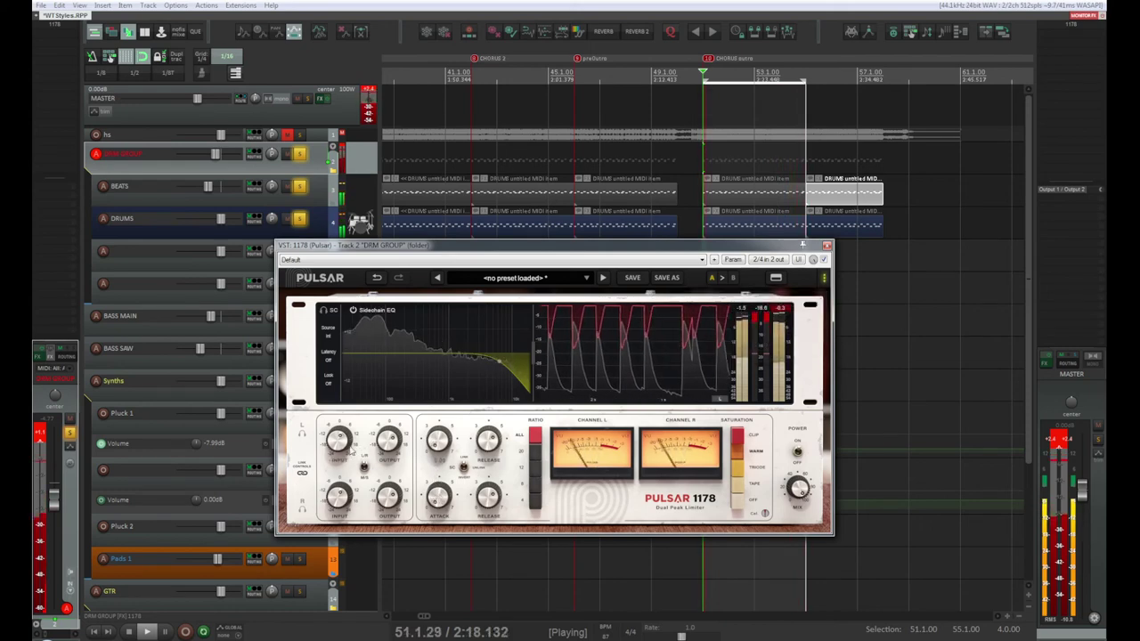
left_click_drag(438, 439, 425, 410)
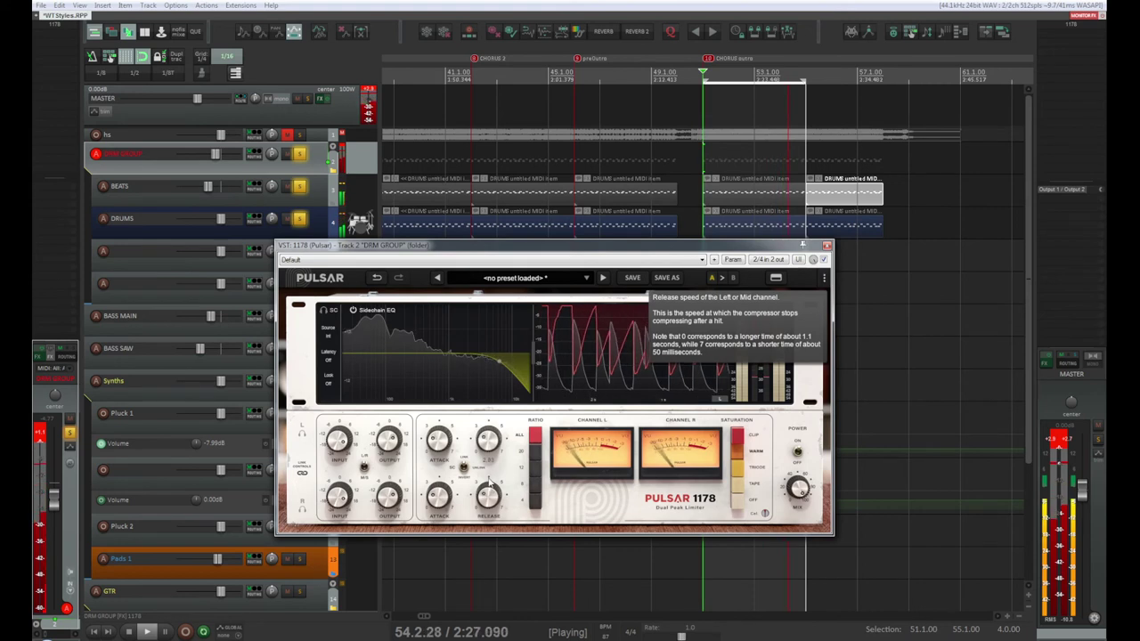
left_click_drag(488, 482, 488, 475)
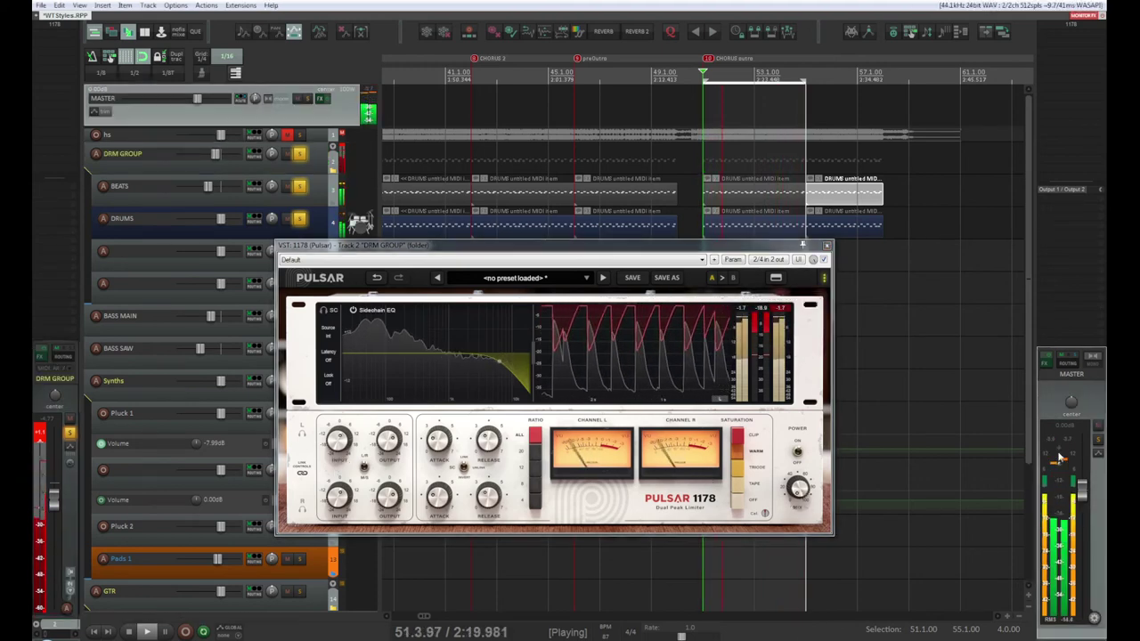
Fine-tune the limiter's parallel mix and output gain, toggling bypass to compare the processed and unprocessed drums
mouse_move(796, 463)
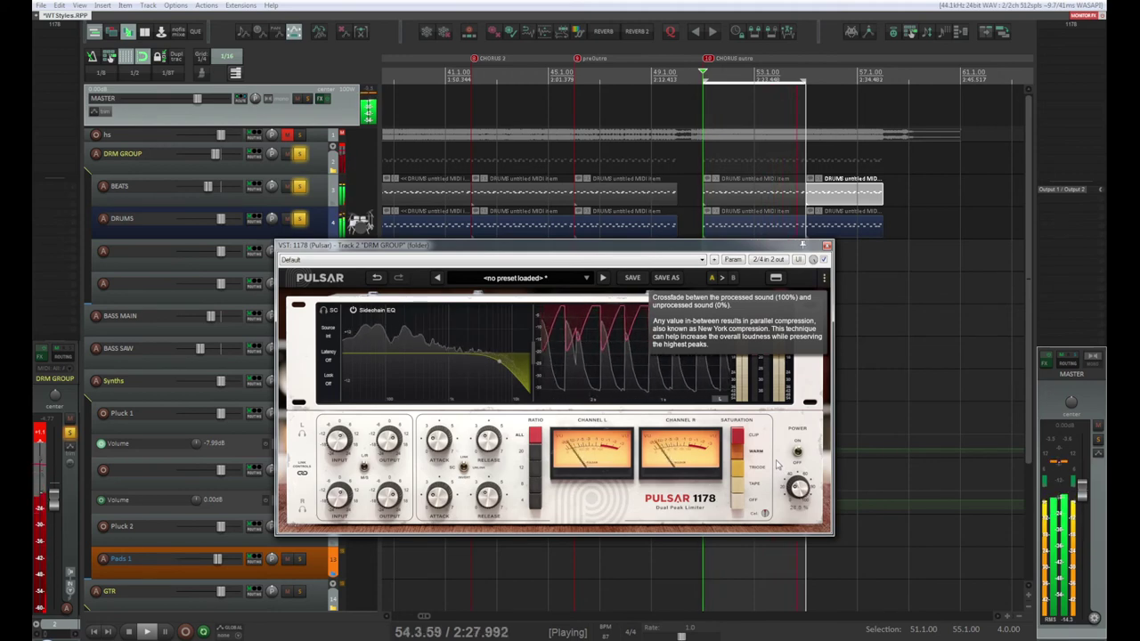
left_click(823, 259)
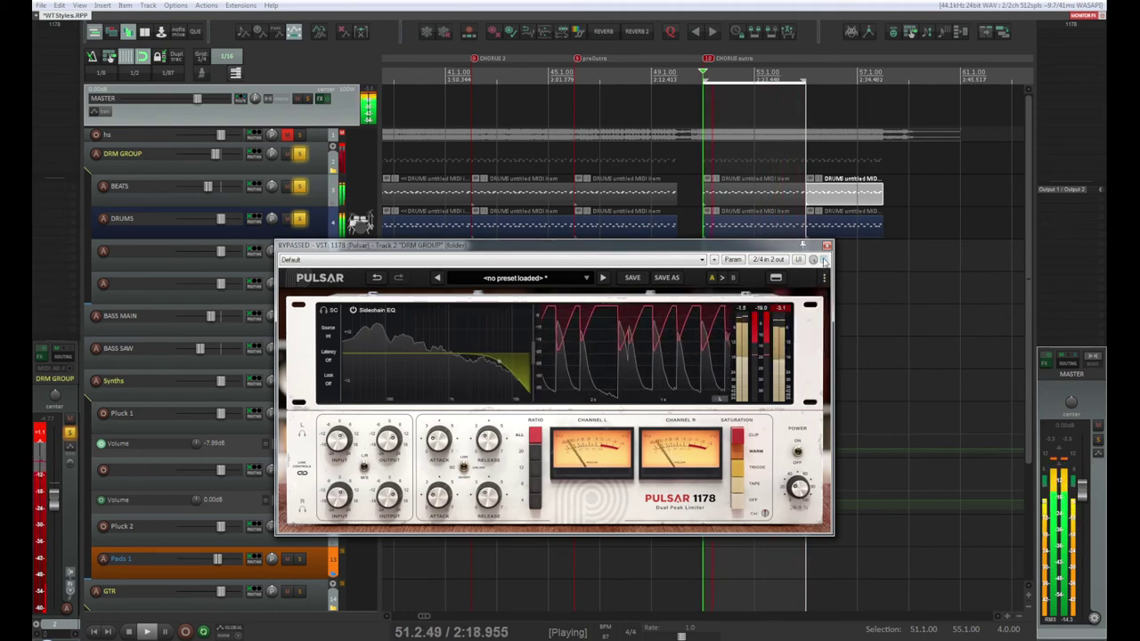
left_click(823, 259)
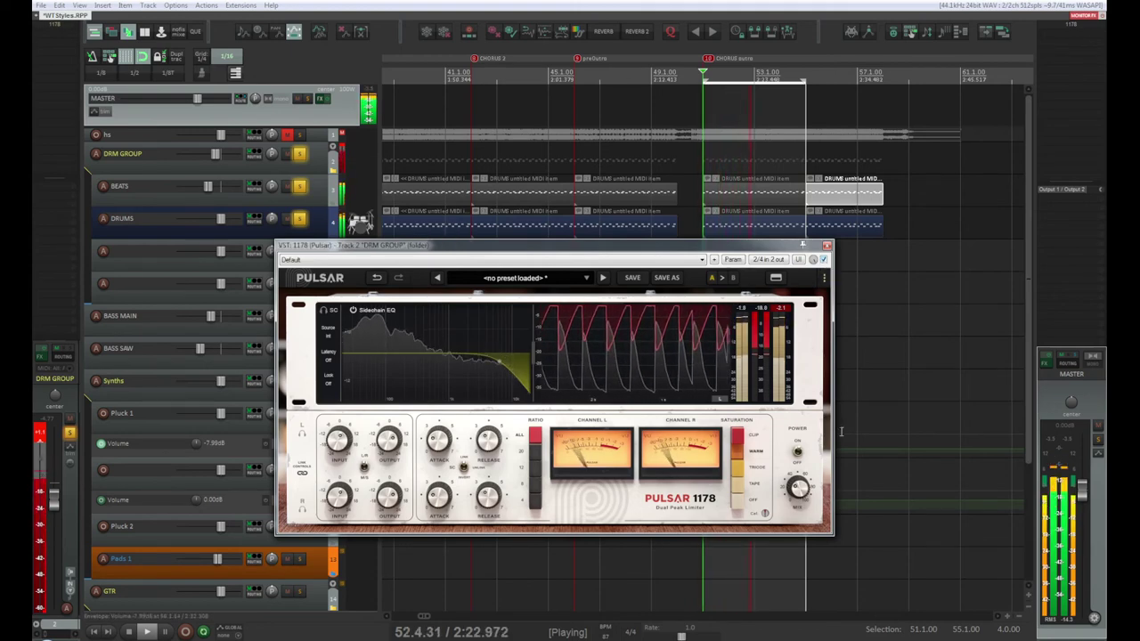
mouse_move(799, 497)
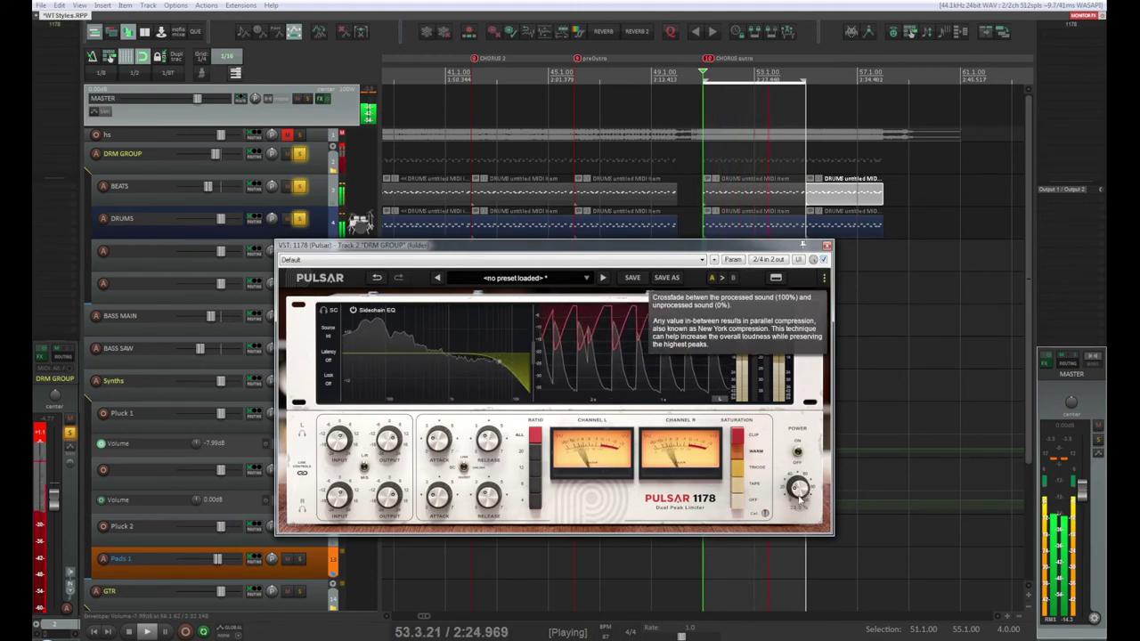
mouse_move(804, 407)
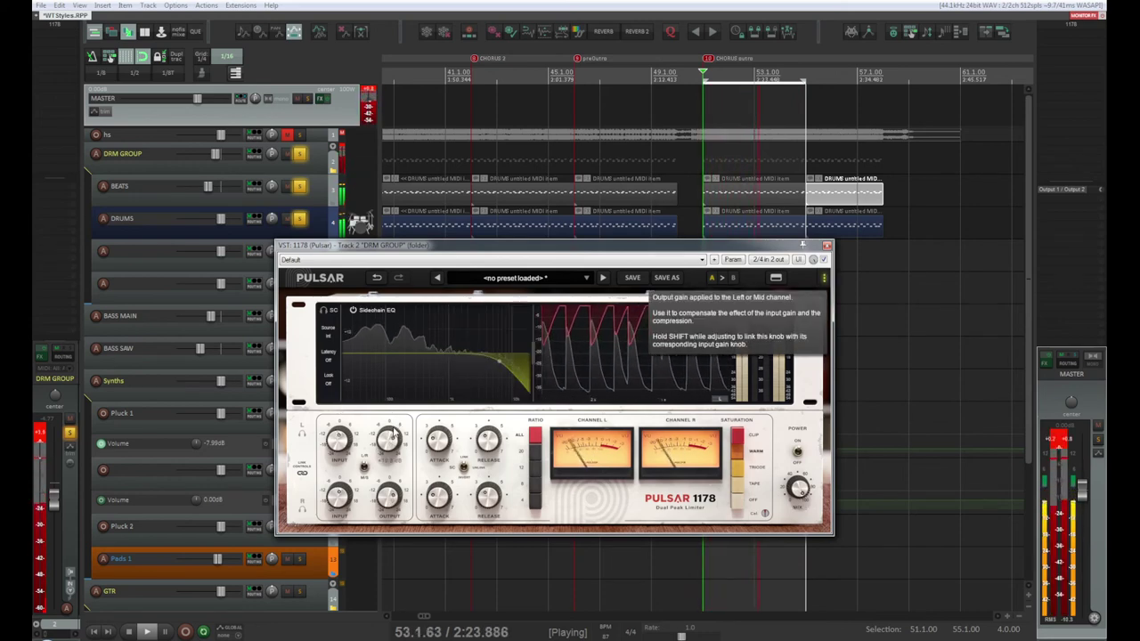
left_click(824, 259)
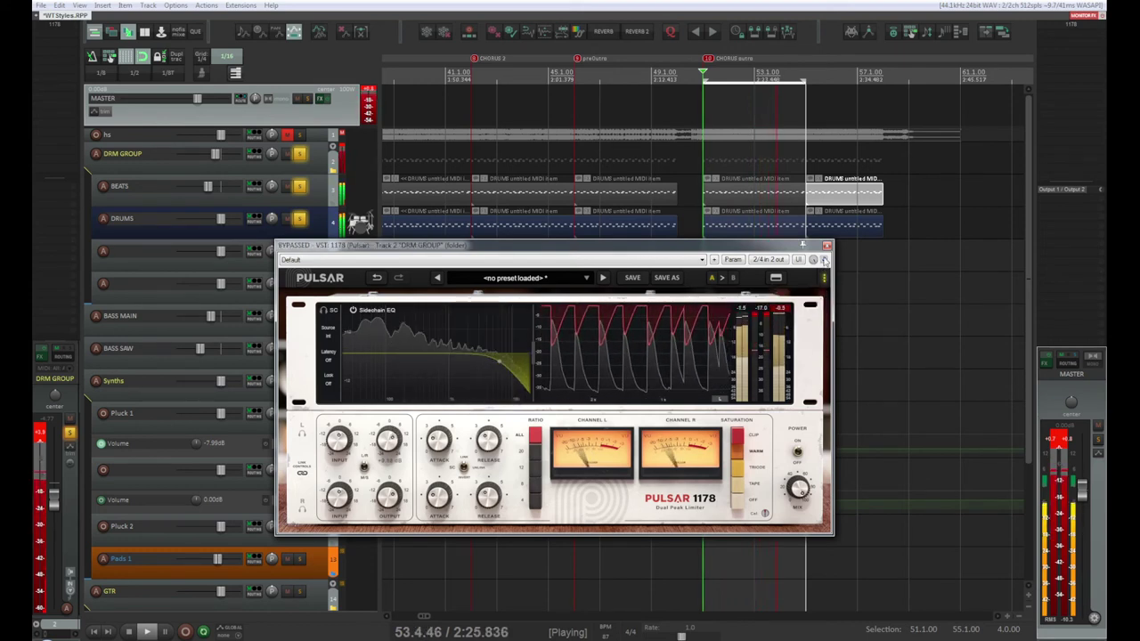
left_click(824, 259)
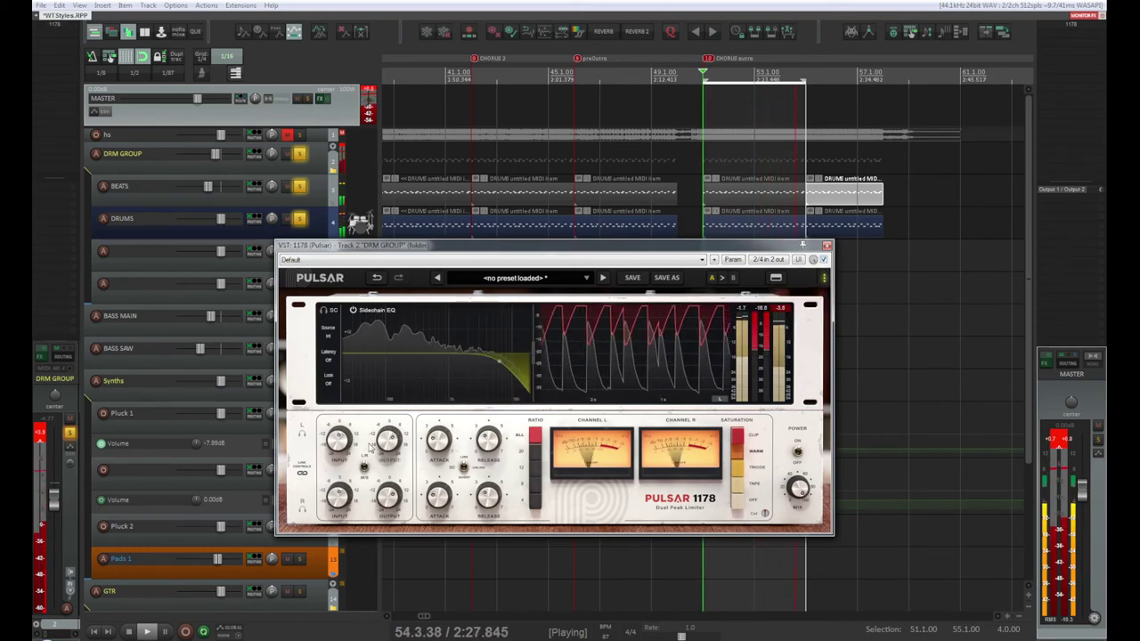
Readjust the limiter's attack speed and input gain while the drums loop
mouse_move(442, 452)
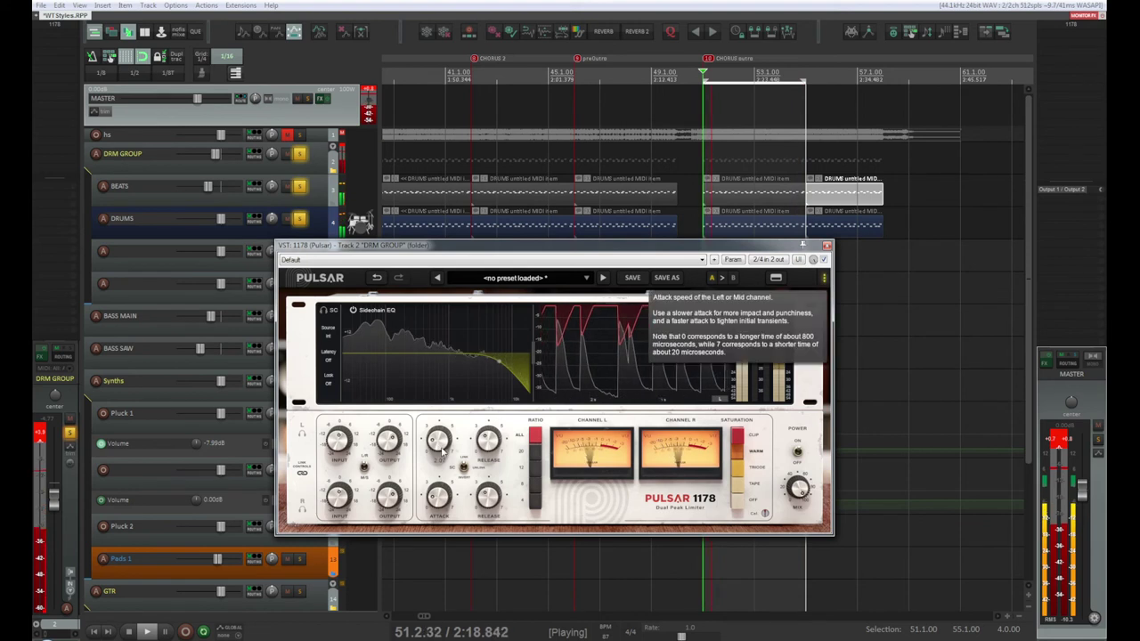
mouse_move(335, 450)
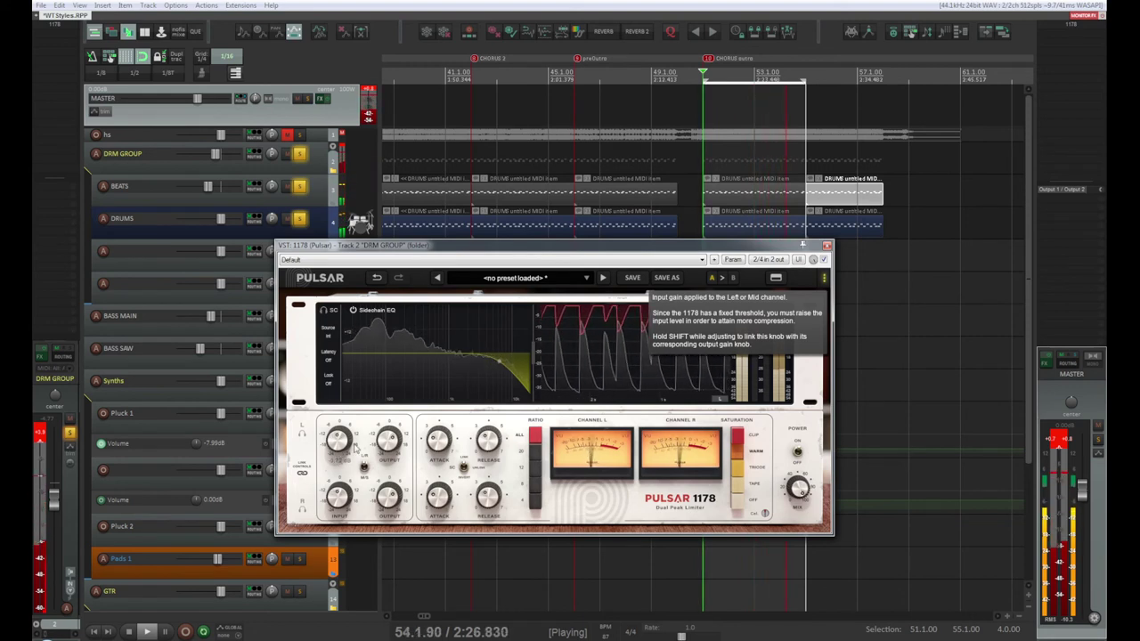
mouse_move(535, 438)
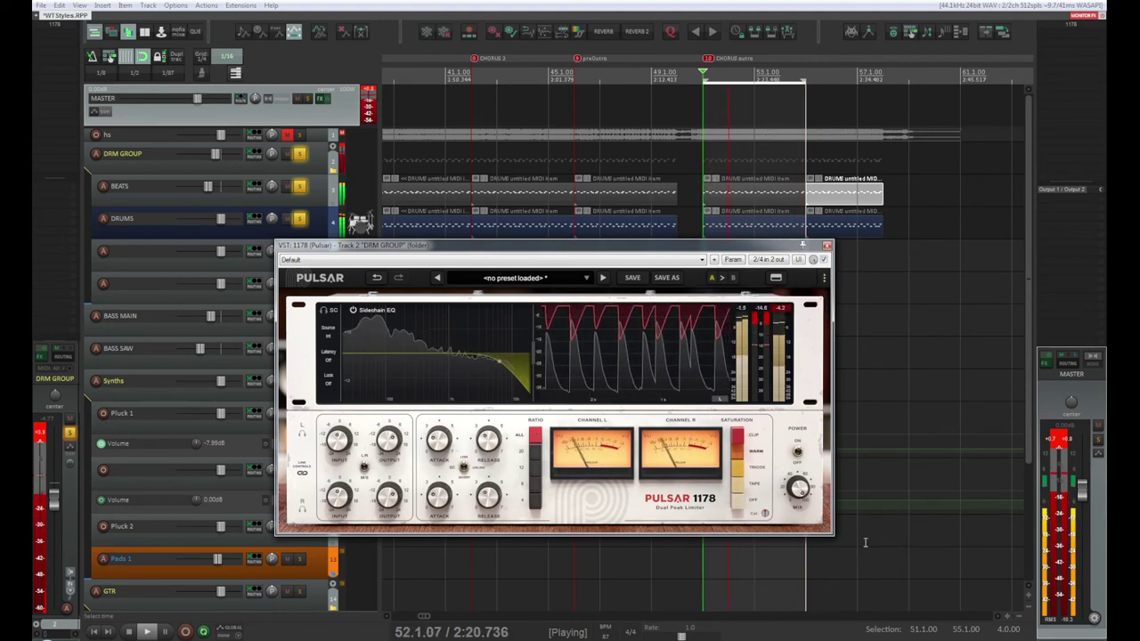
Audition the limiter's Tape, Warm and Clip saturation modes on the looping drums
left_click(739, 486)
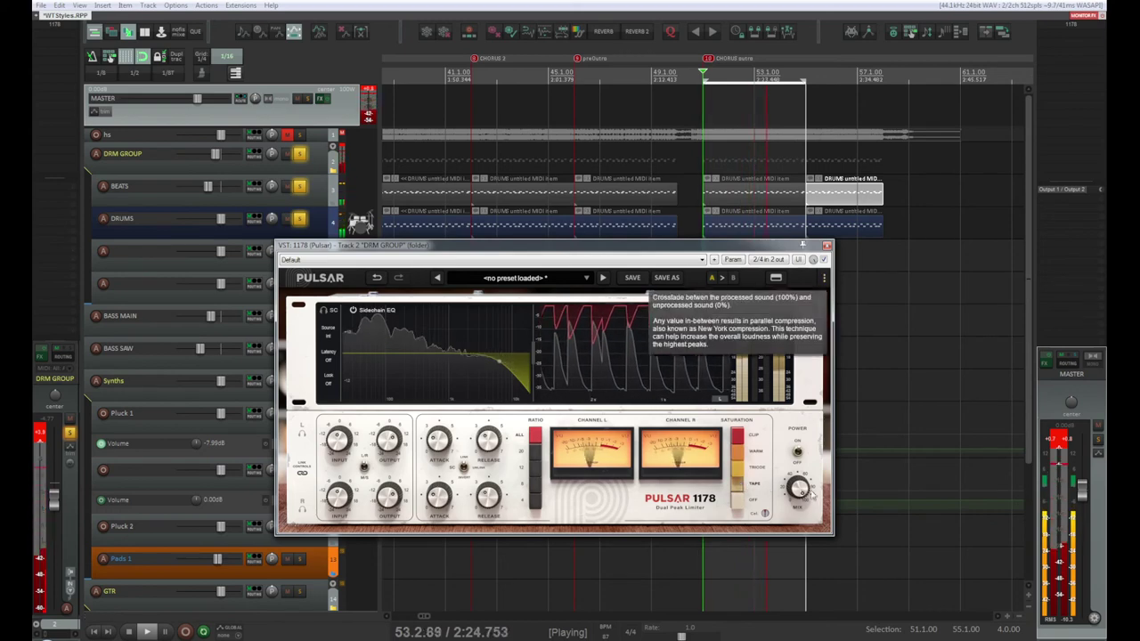
left_click(739, 454)
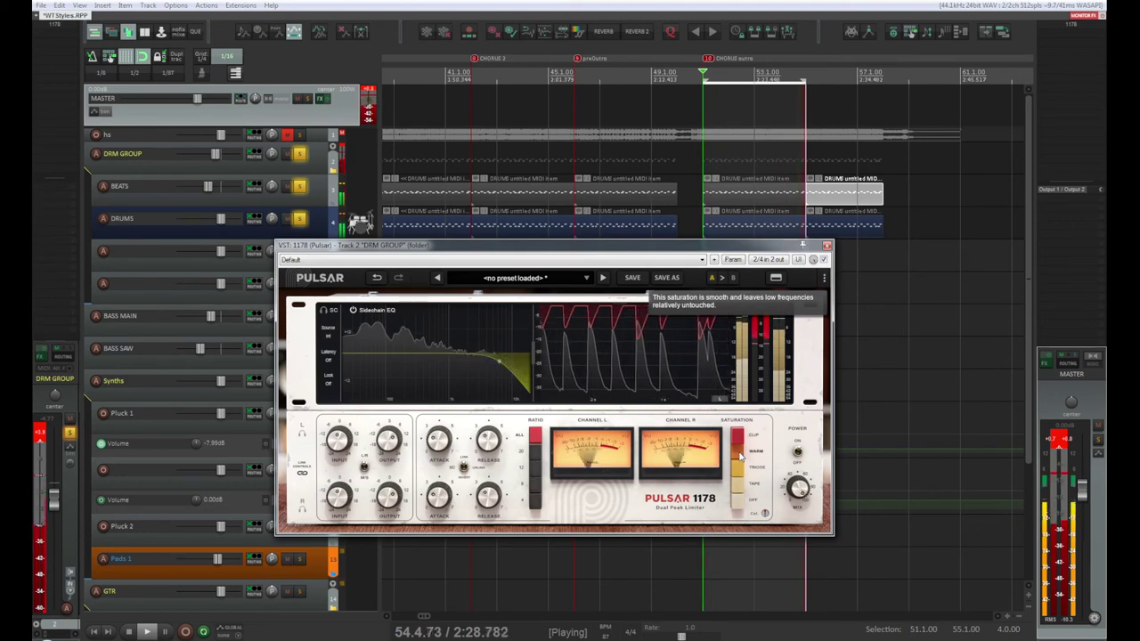
left_click(737, 487)
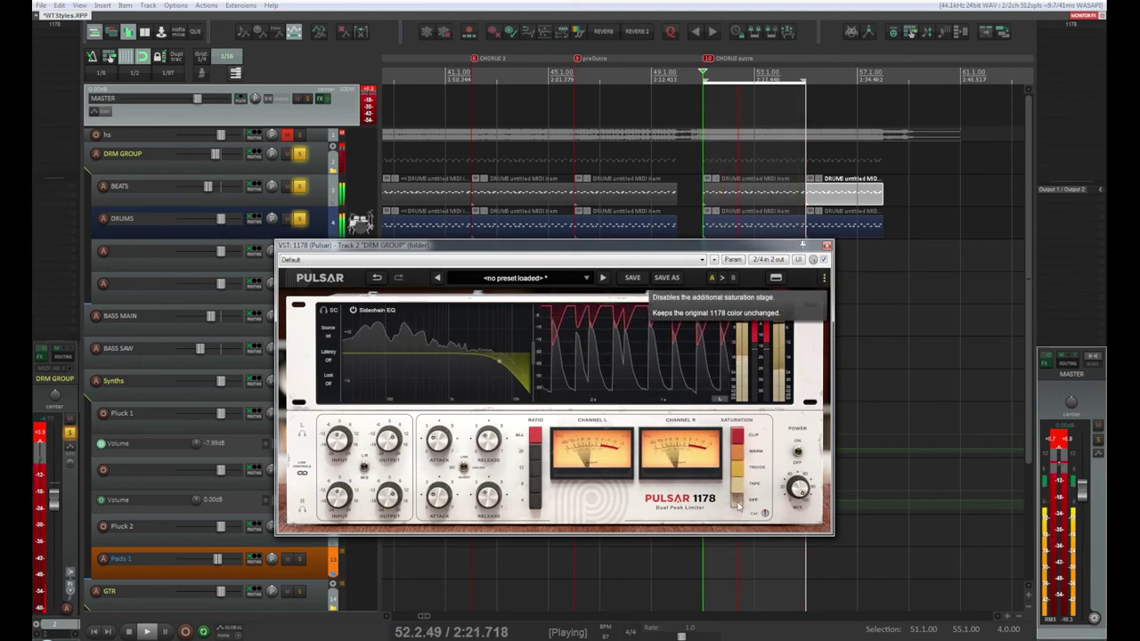
left_click(739, 457)
left_click(738, 436)
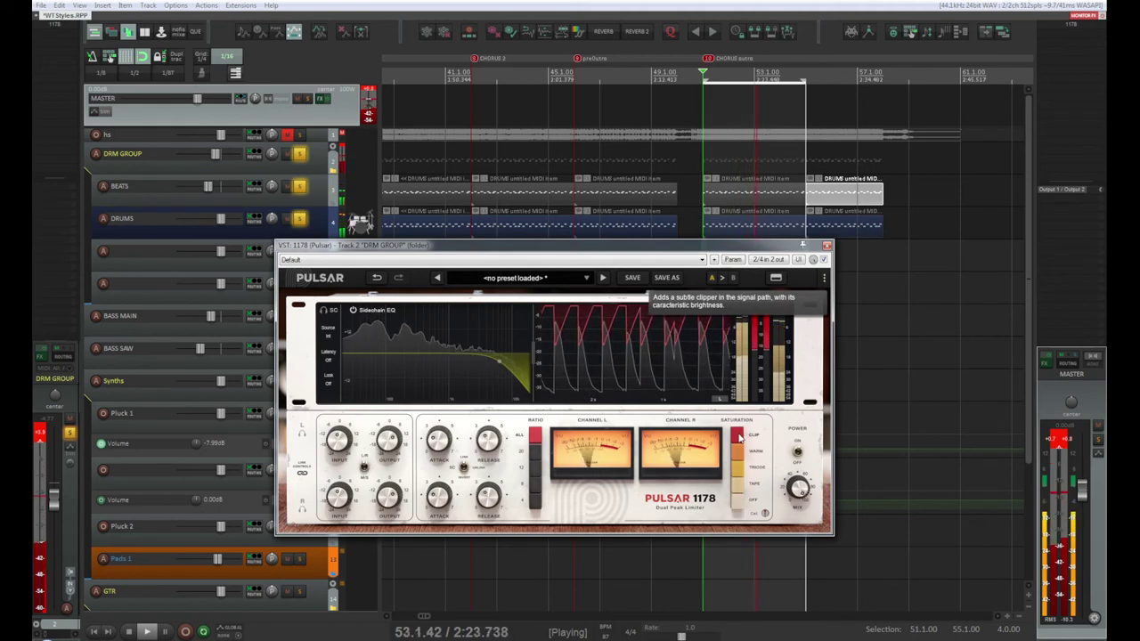
left_click(739, 485)
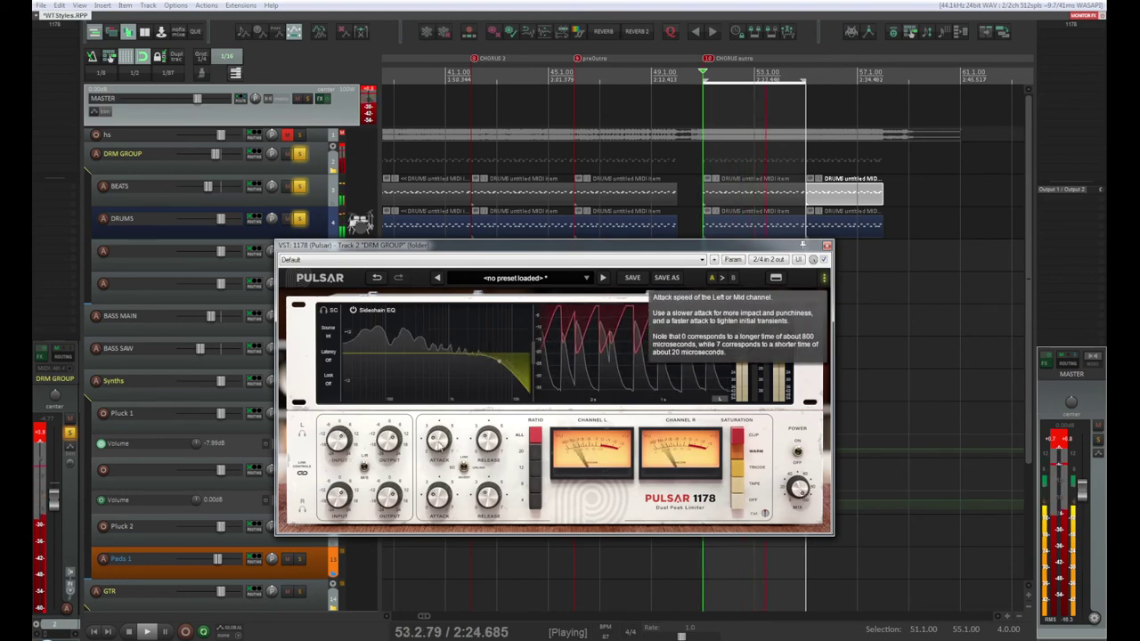
Compare the drum group with the limiter bypassed and re-enabled, and readjust its release speed
left_click(824, 260)
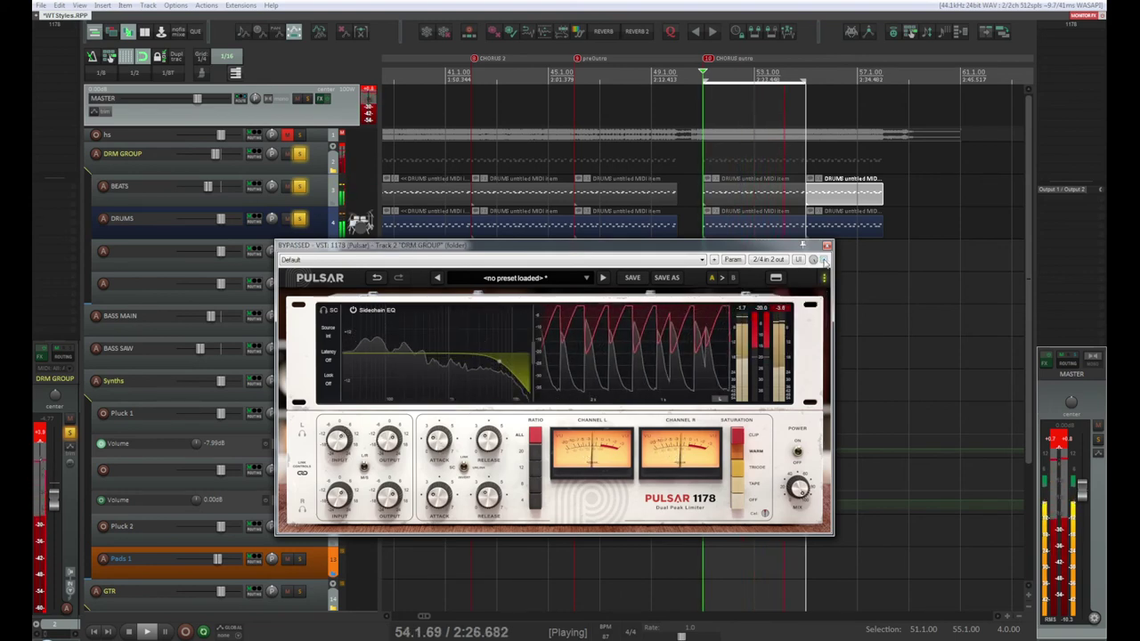
left_click(824, 260)
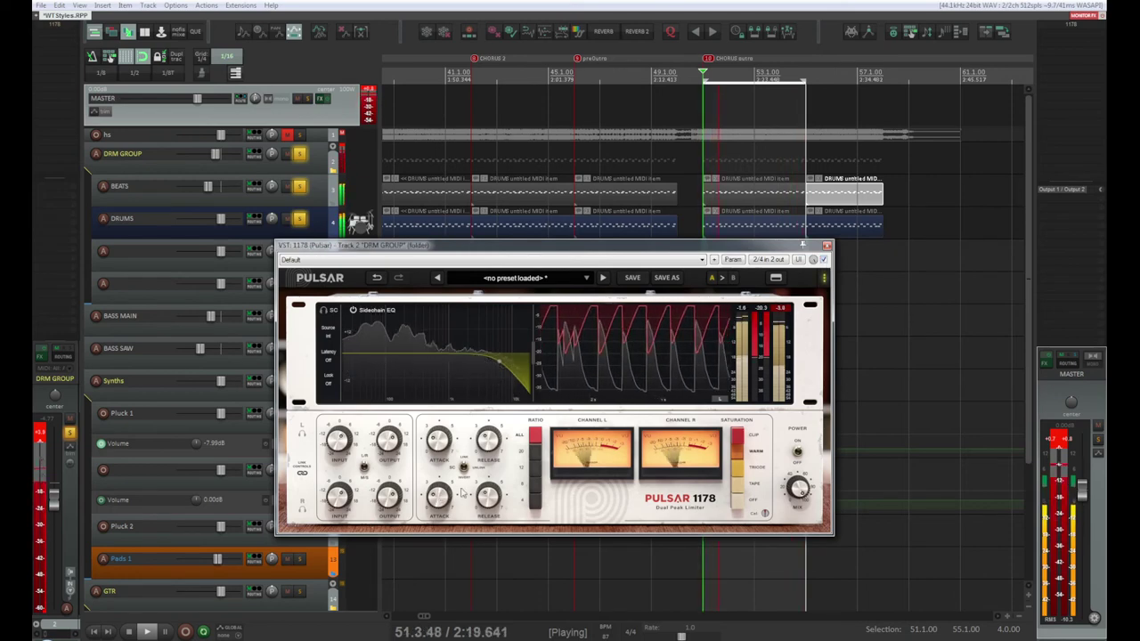
mouse_move(490, 499)
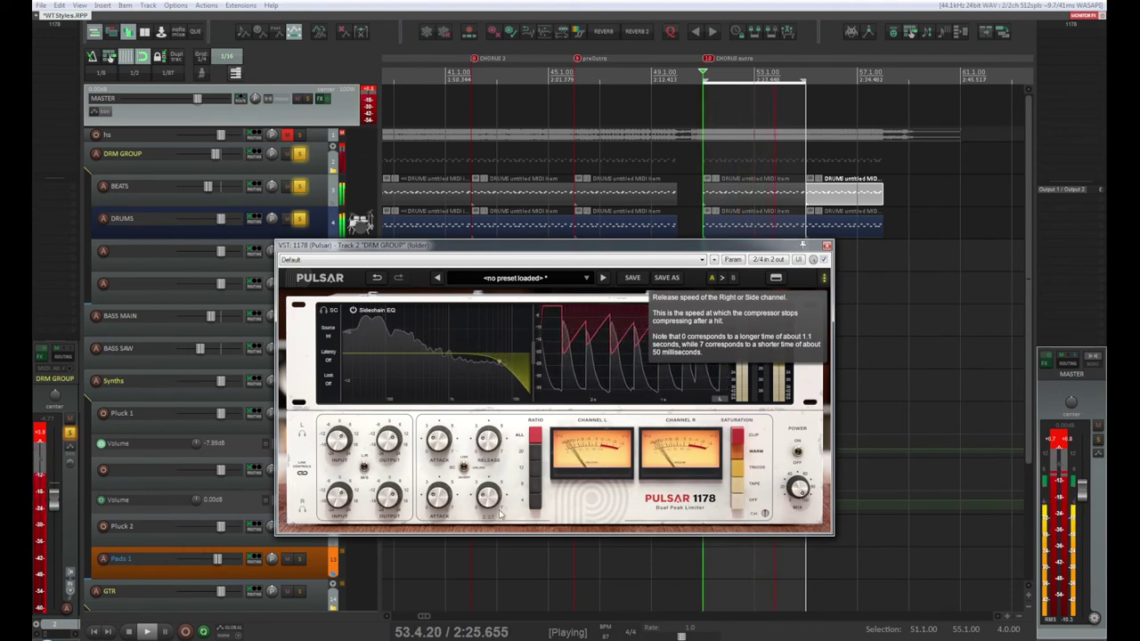
scroll(499, 518, "down", 2)
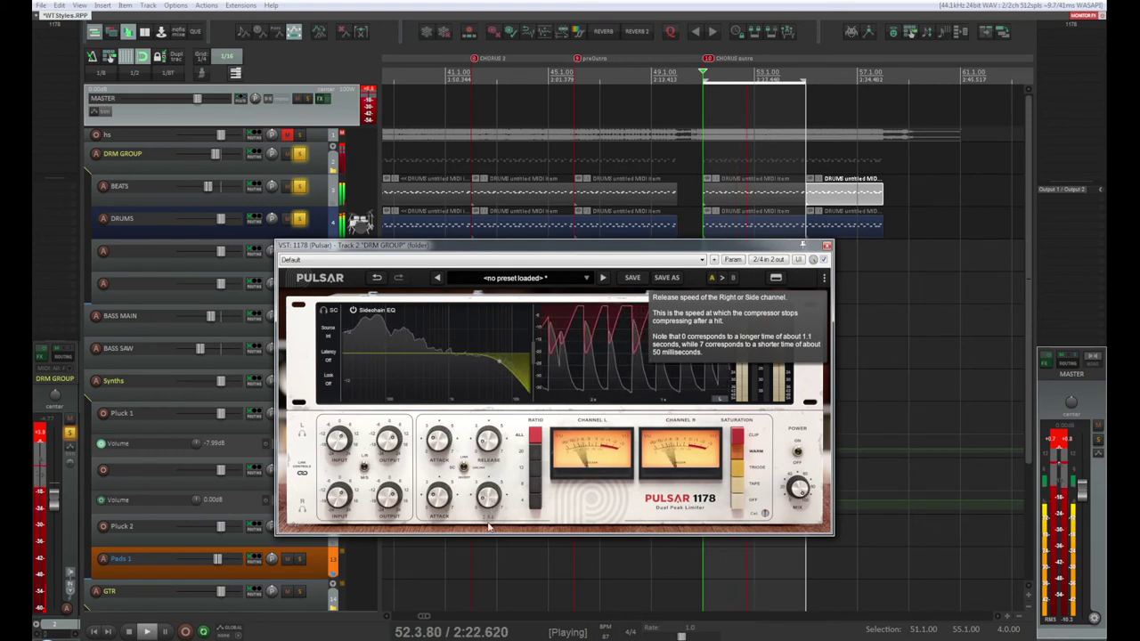
left_click_drag(488, 515, 445, 437)
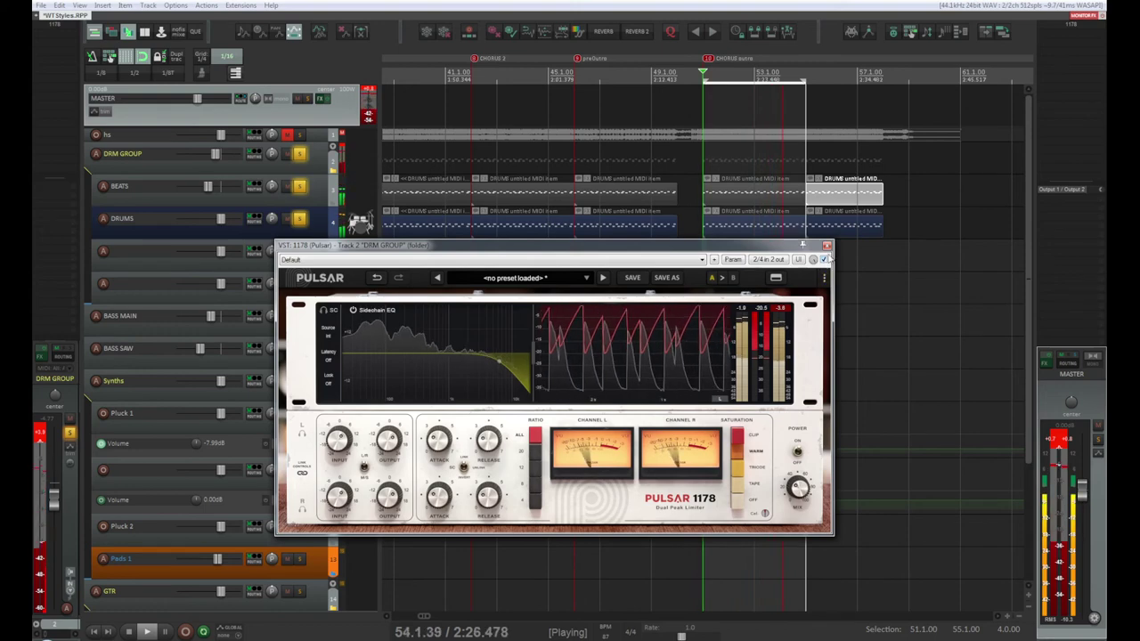
Close the limiter, unsolo the drum tracks and play the full arrangement from the music CHORUS marker at bar 3
left_click(826, 245)
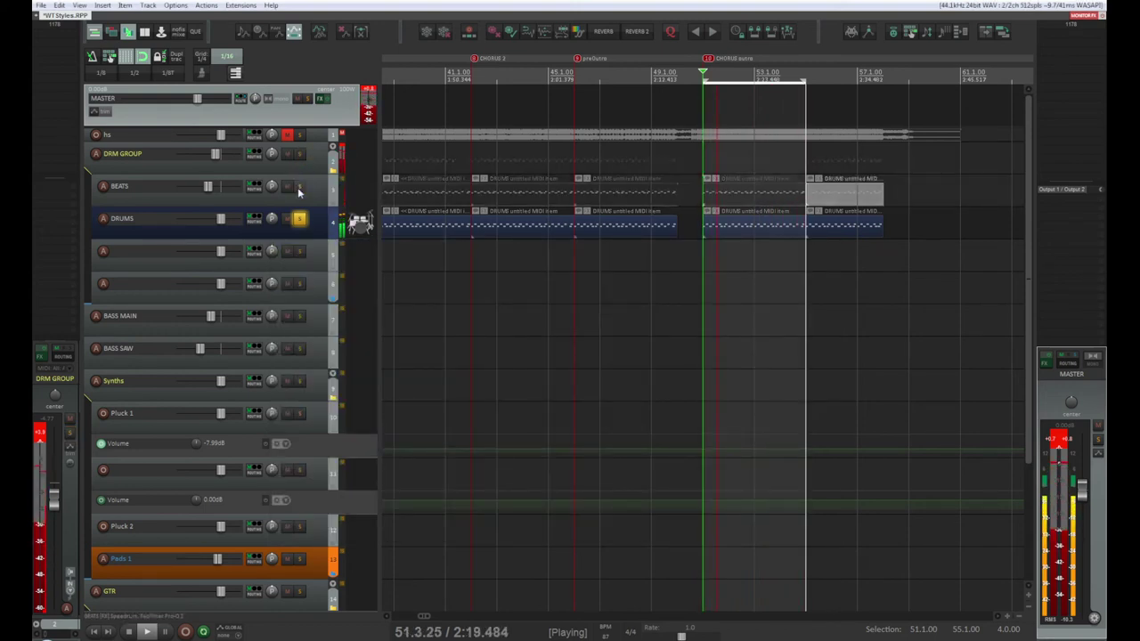
scroll(456, 356, "down", 4)
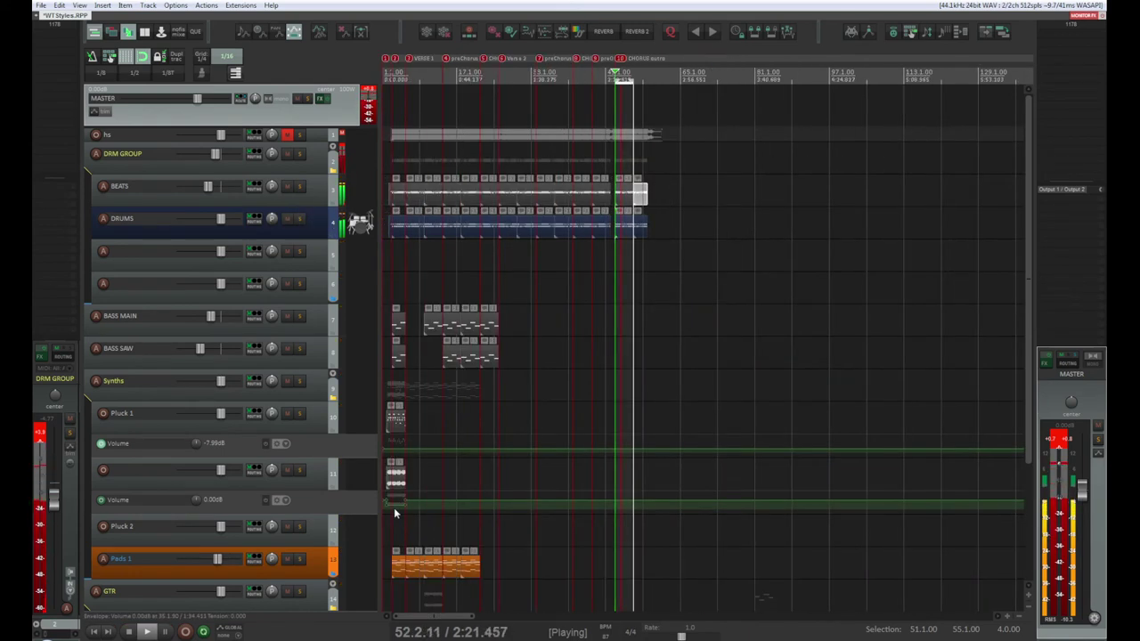
left_click(390, 72)
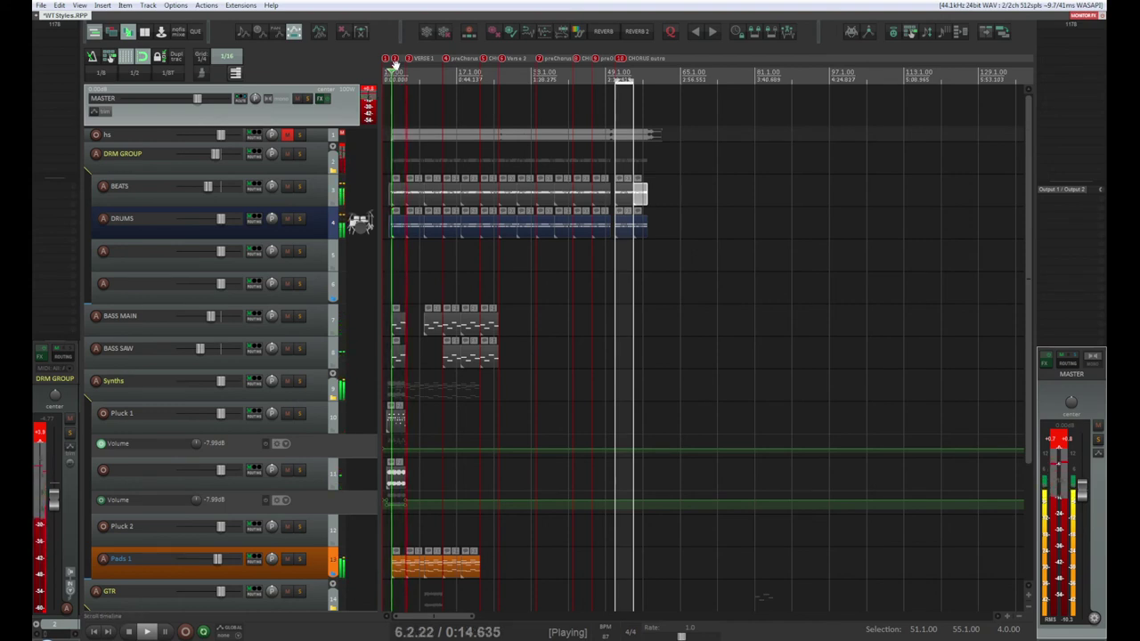
scroll(396, 374, "up", 5)
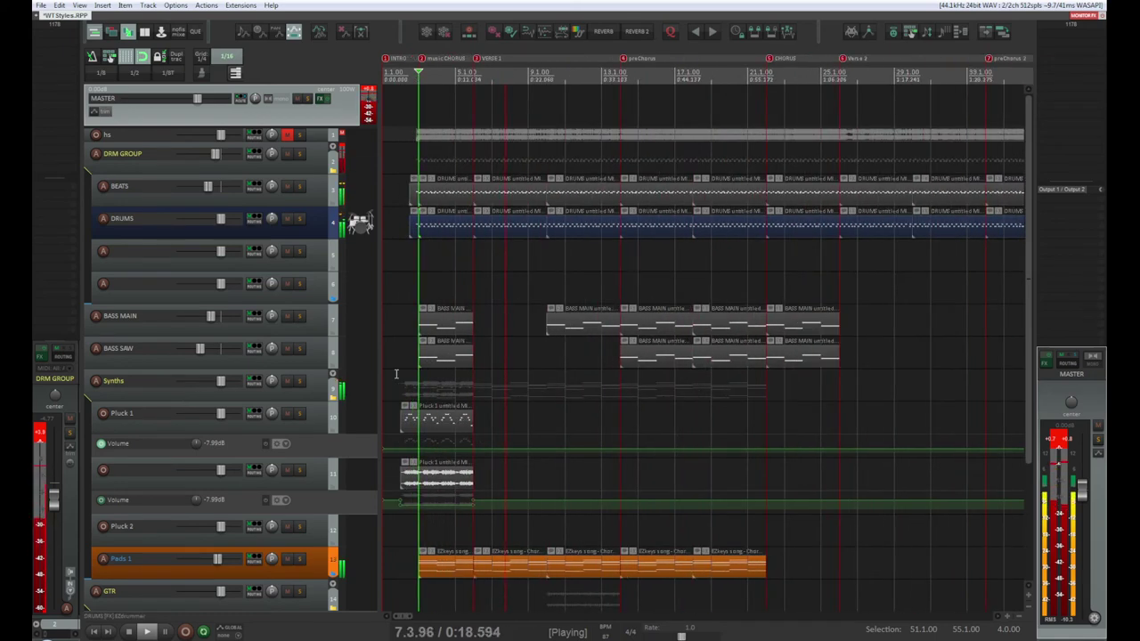
Stop playback and open the Diva synth on the Pads 1 track
left_click(310, 565)
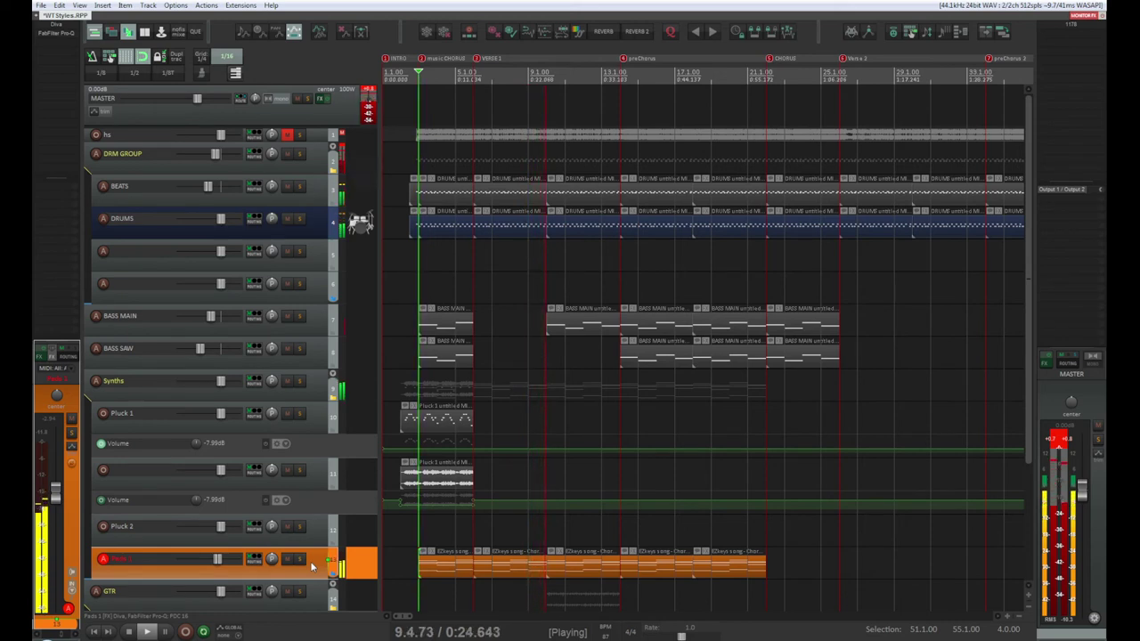
key("space")
left_click(59, 25)
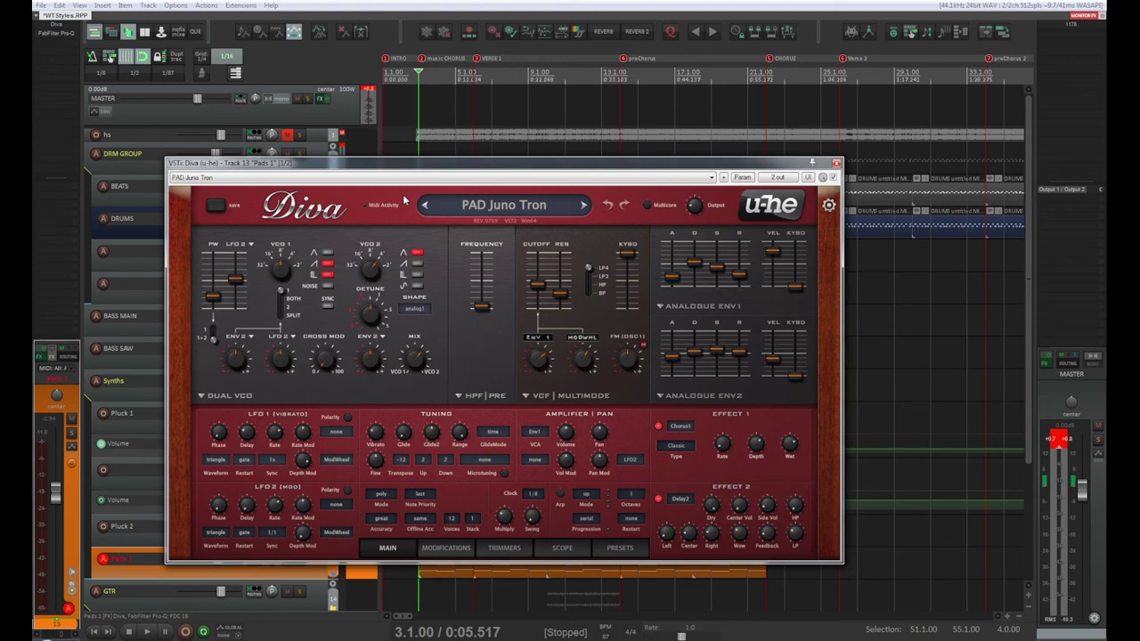
Look through Diva's Modifications, Trimmers and Scope pages and bring up its preset browser at PAD Juno Tron
left_click(445, 549)
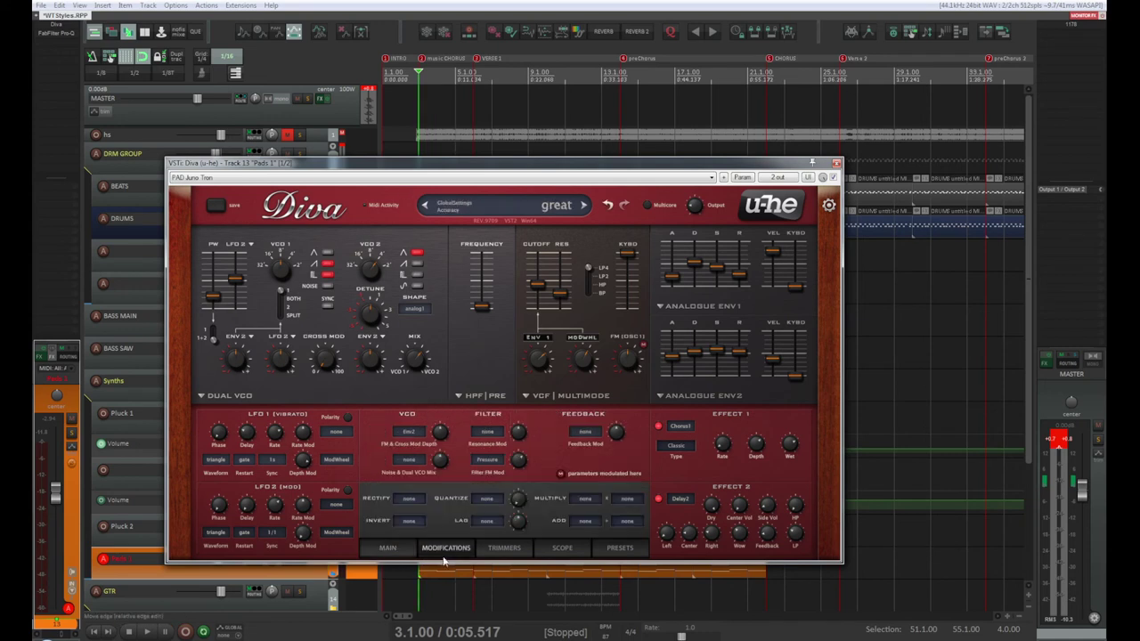
left_click(559, 548)
left_click(504, 549)
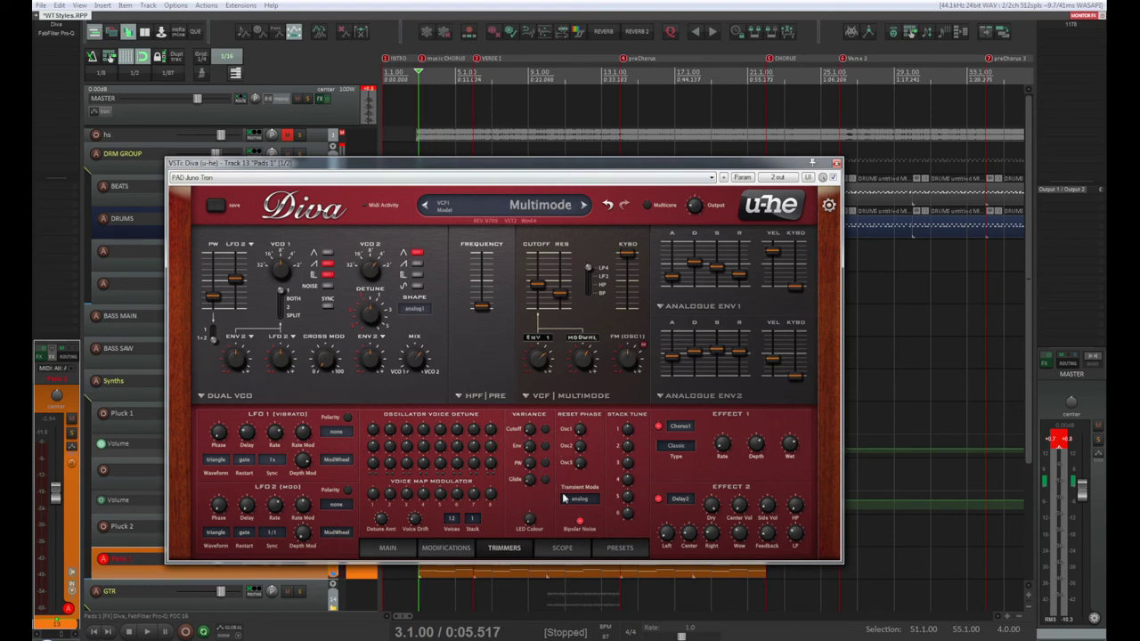
left_click(568, 550)
left_click(621, 550)
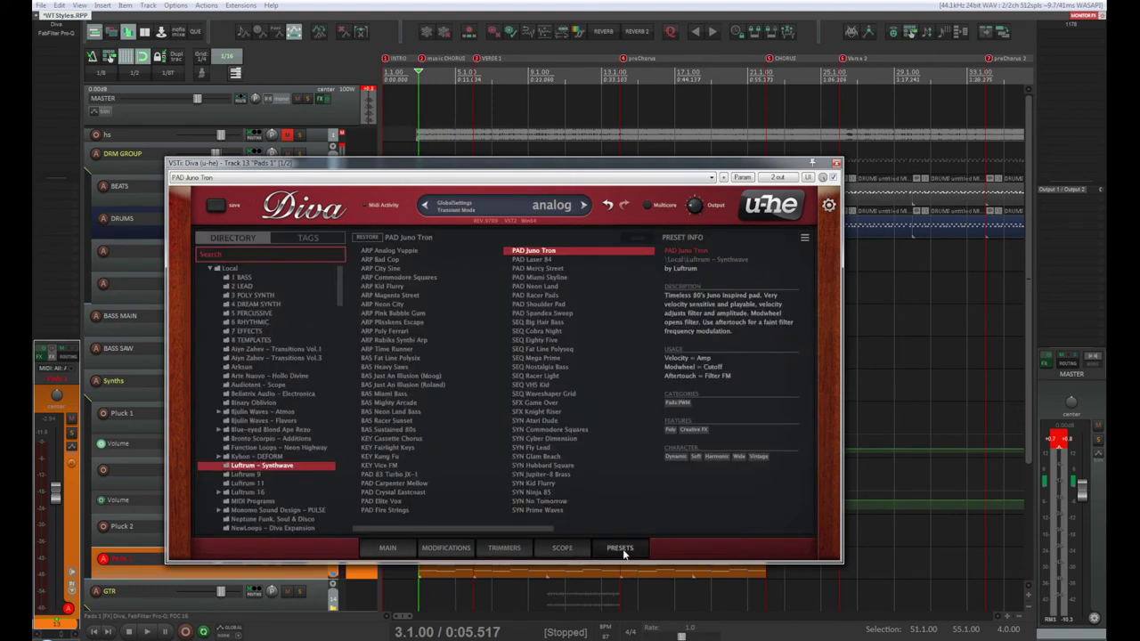
Look at Diva's Trimmers and Main pages for PAD Juno Tron, clear the synth window off the track controls and play the arrangement
left_click(504, 548)
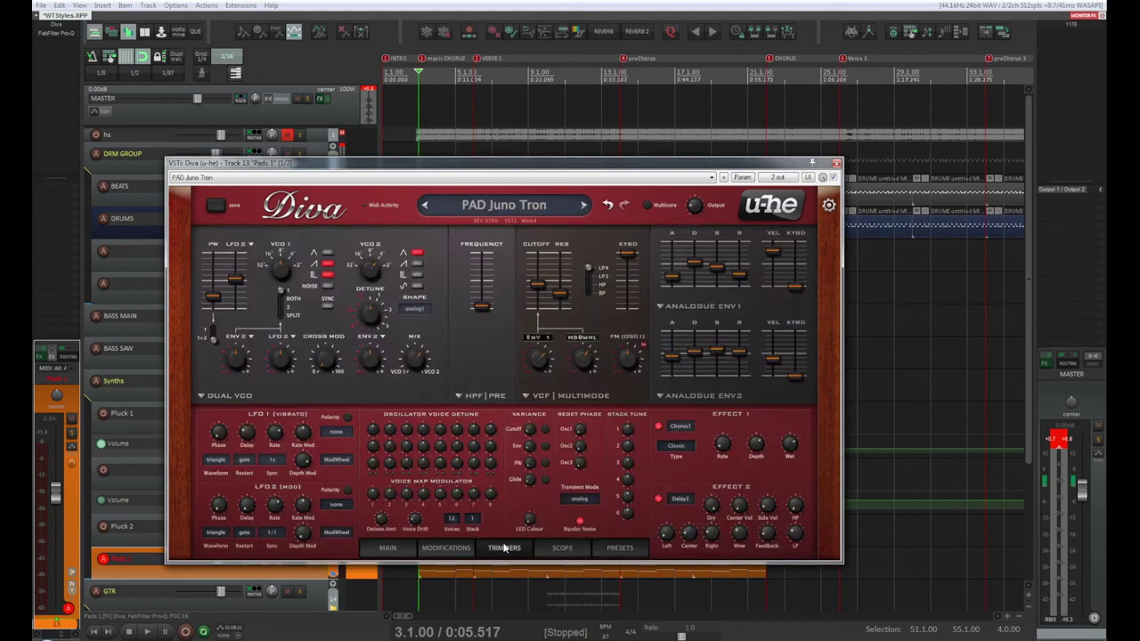
left_click(387, 547)
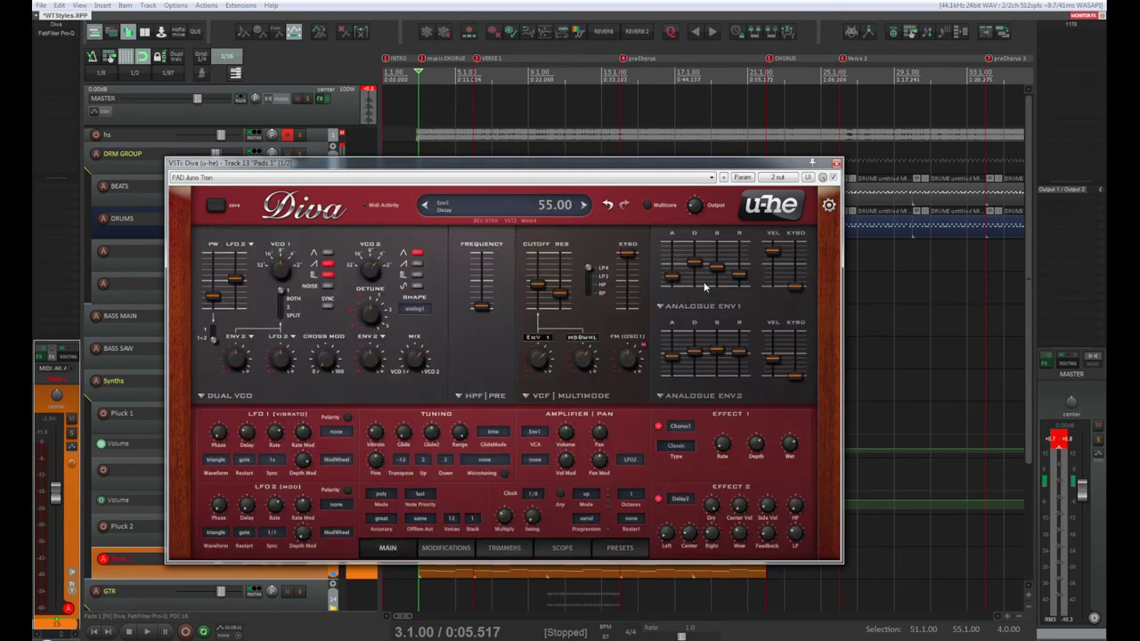
mouse_move(584, 265)
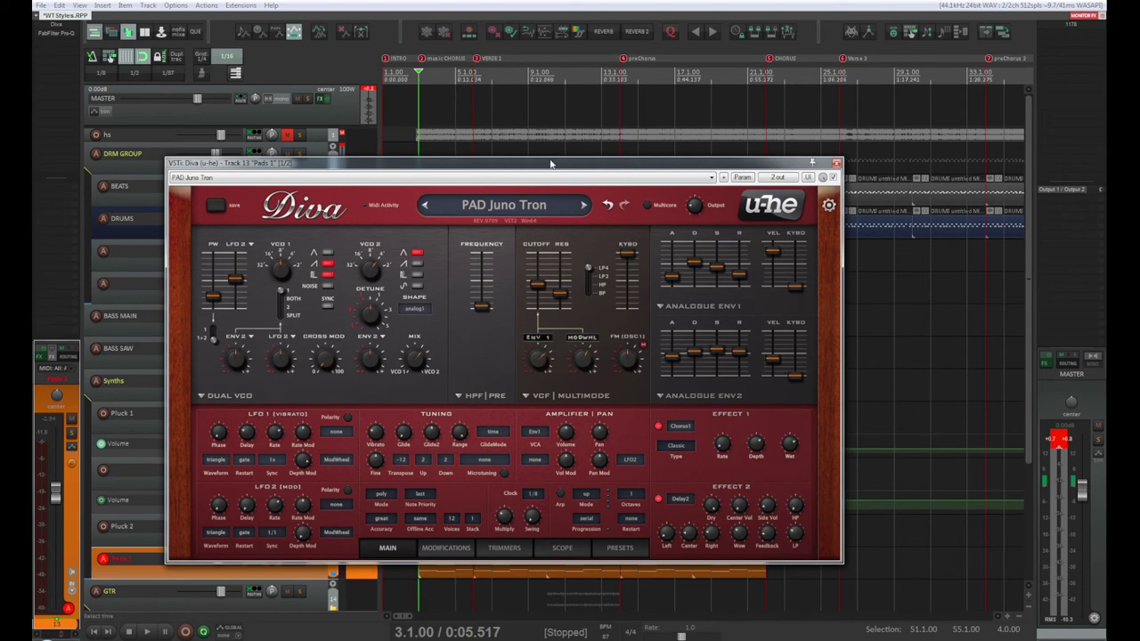
left_click_drag(550, 164, 740, 69)
key("space")
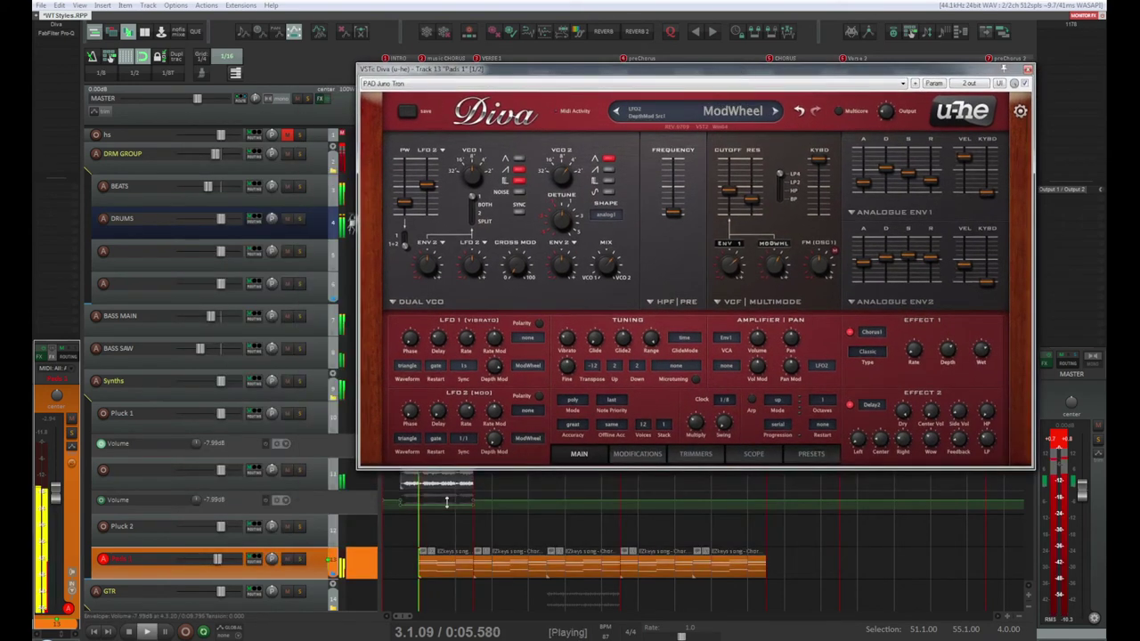
Lower Diva's high-pass frequency slightly, go over the Delay2 controls with Pads 1 soloed and close the synth
mouse_move(682, 212)
left_mouse_down()
mouse_move(688, 173)
mouse_move(689, 221)
left_mouse_up()
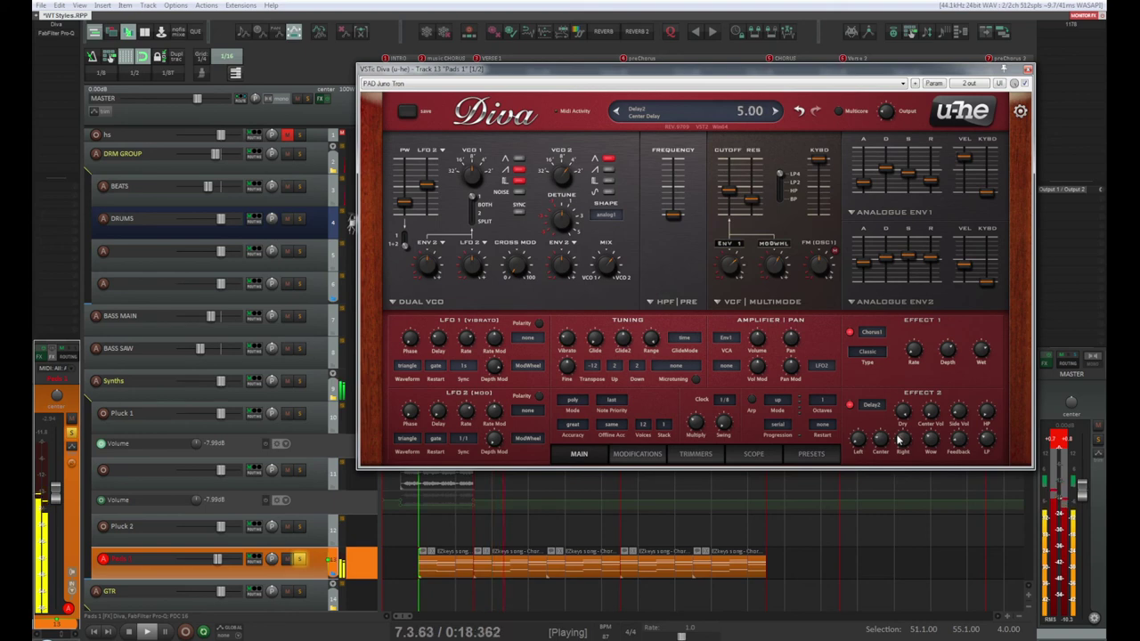
left_click_drag(903, 442, 905, 415)
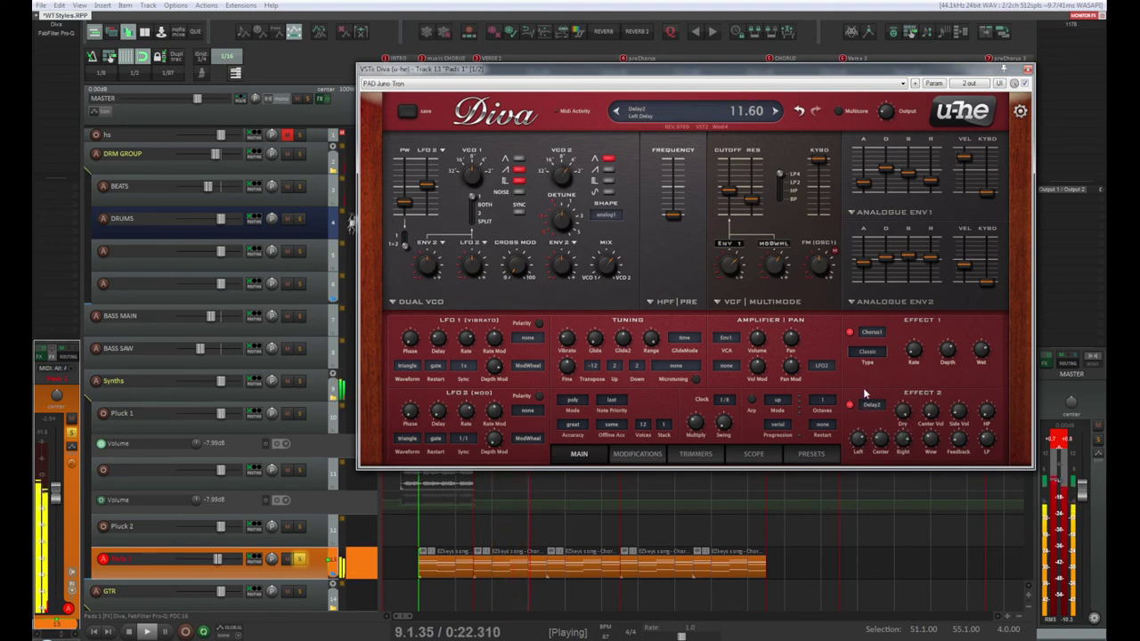
left_click_drag(864, 392, 924, 434)
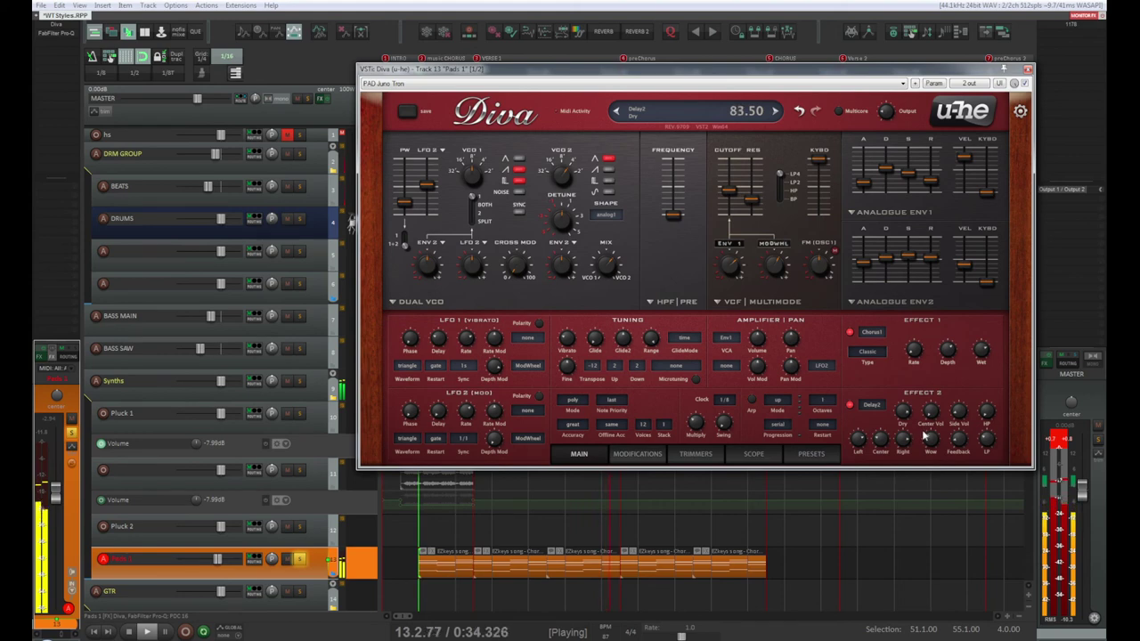
mouse_move(888, 447)
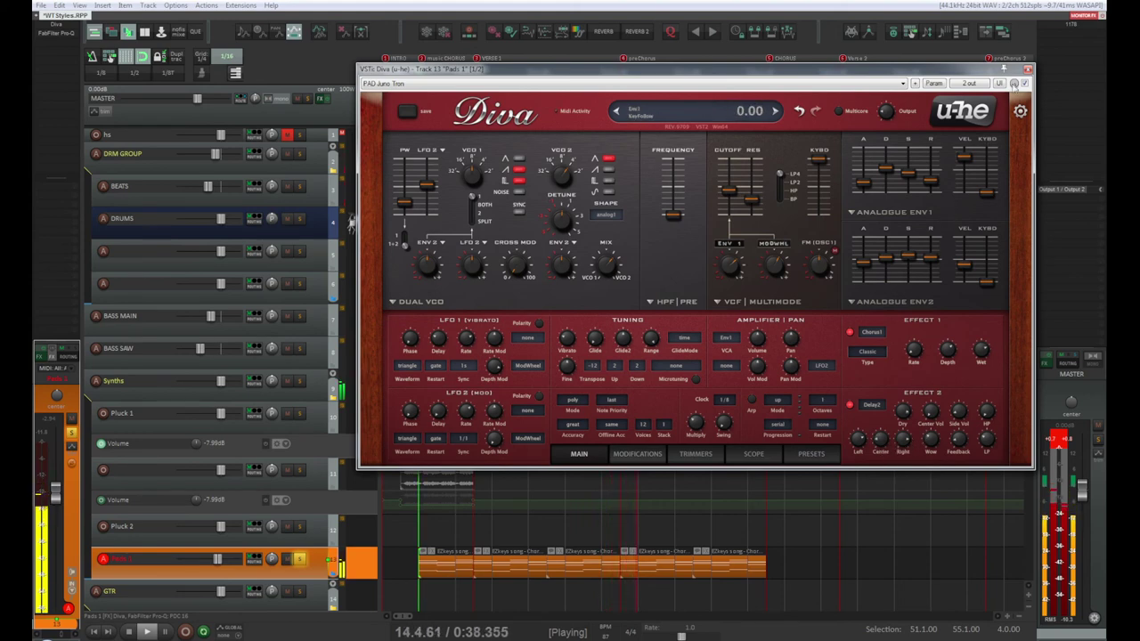
left_click(1026, 70)
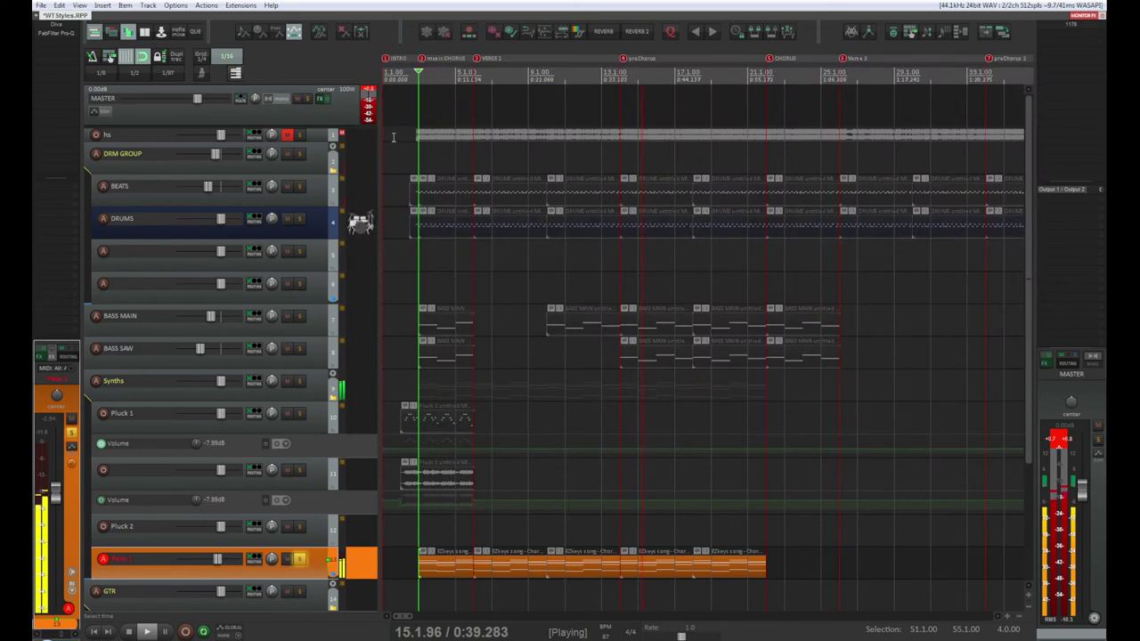
Open Pro-Q on Pads 1, raise the low-cut frequency to just under 100 Hz and add a slight bell dip just below 500 Hz
left_click(63, 35)
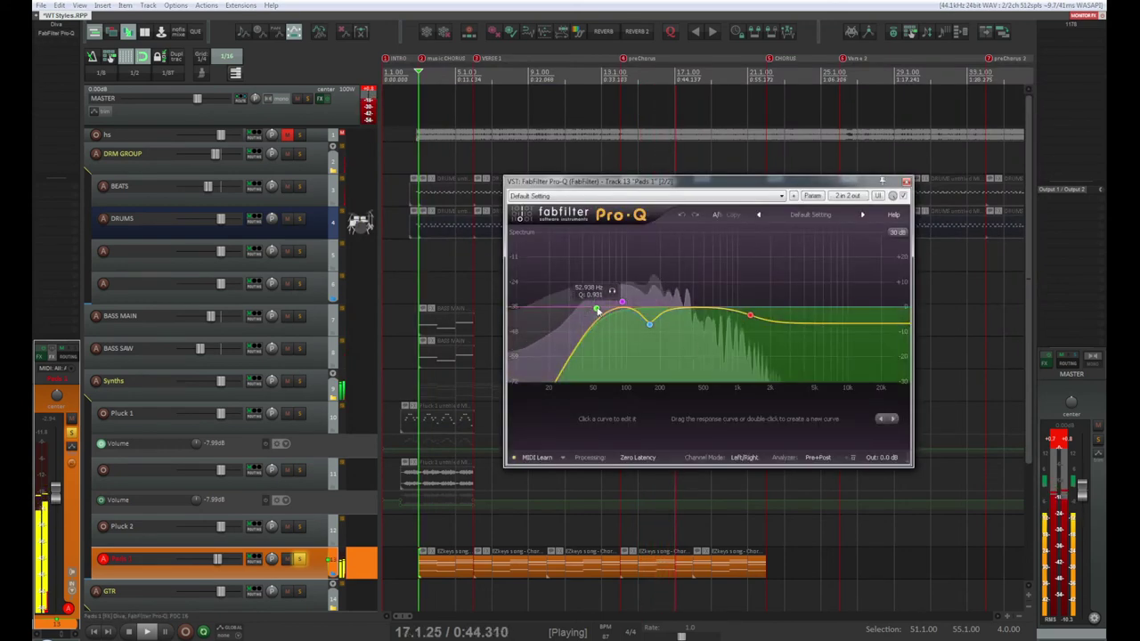
left_click_drag(596, 309, 605, 311)
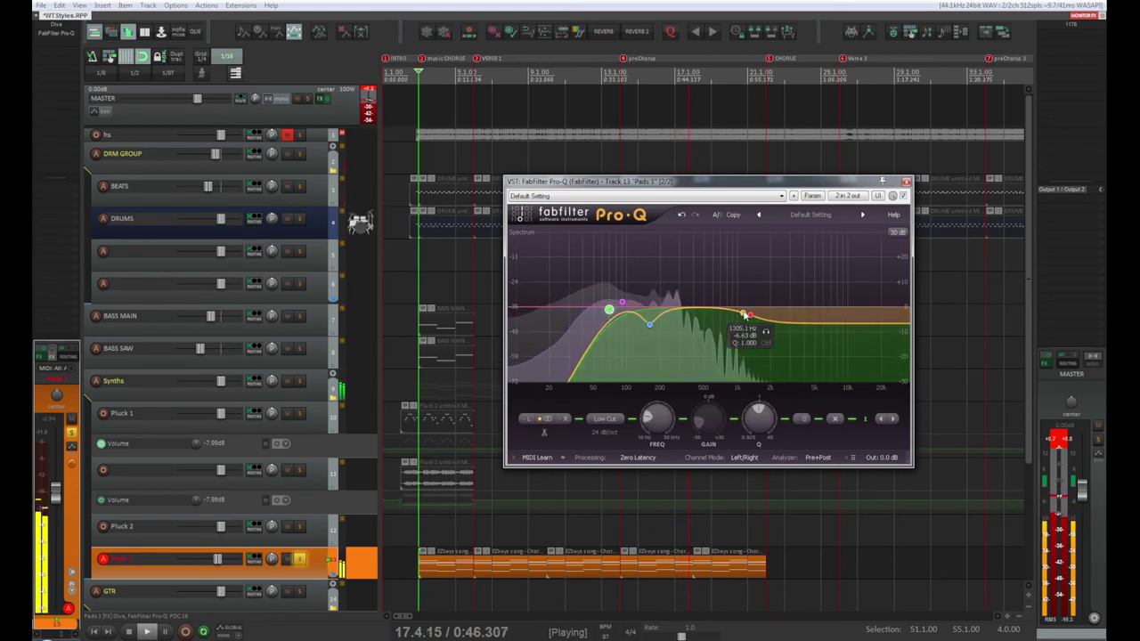
left_click_drag(609, 309, 620, 310)
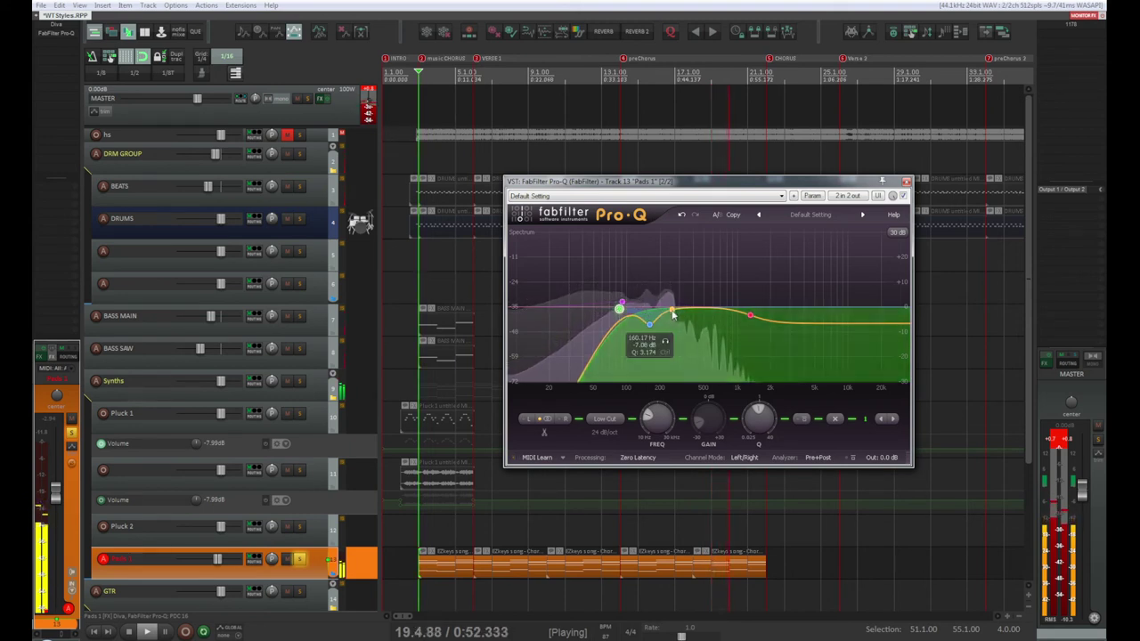
left_click(693, 312)
mouse_move(693, 312)
left_mouse_down()
mouse_move(684, 279)
mouse_move(700, 285)
mouse_move(698, 314)
left_mouse_up()
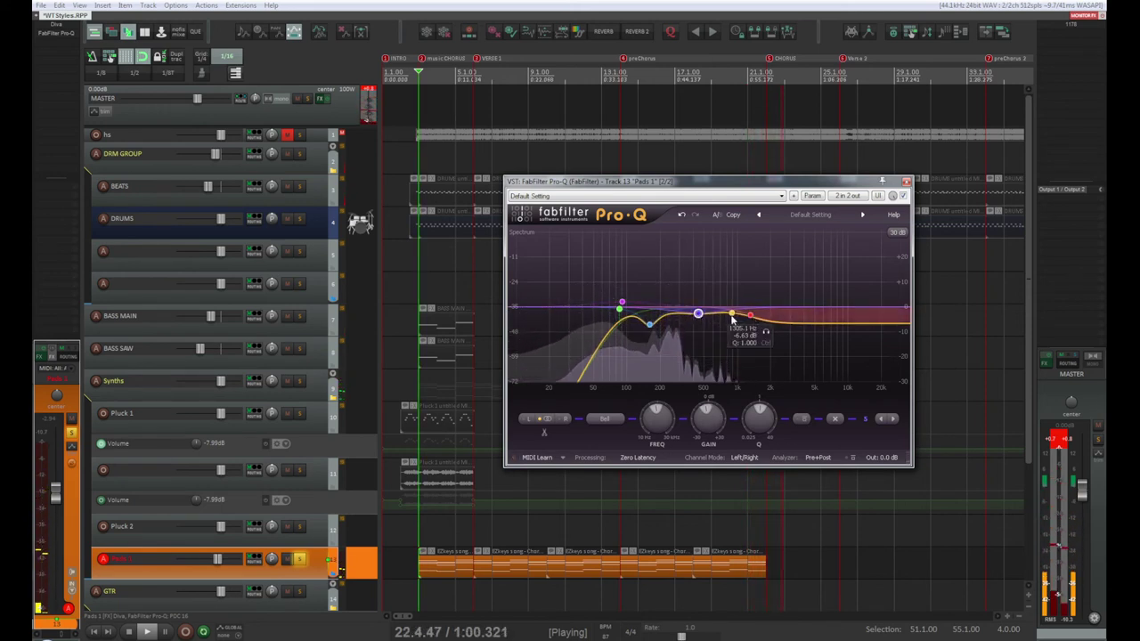
Add a bell boost of +2.36 dB at 847.93 Hz in Pro-Q and briefly audition that band alone
left_click_drag(731, 318, 730, 304)
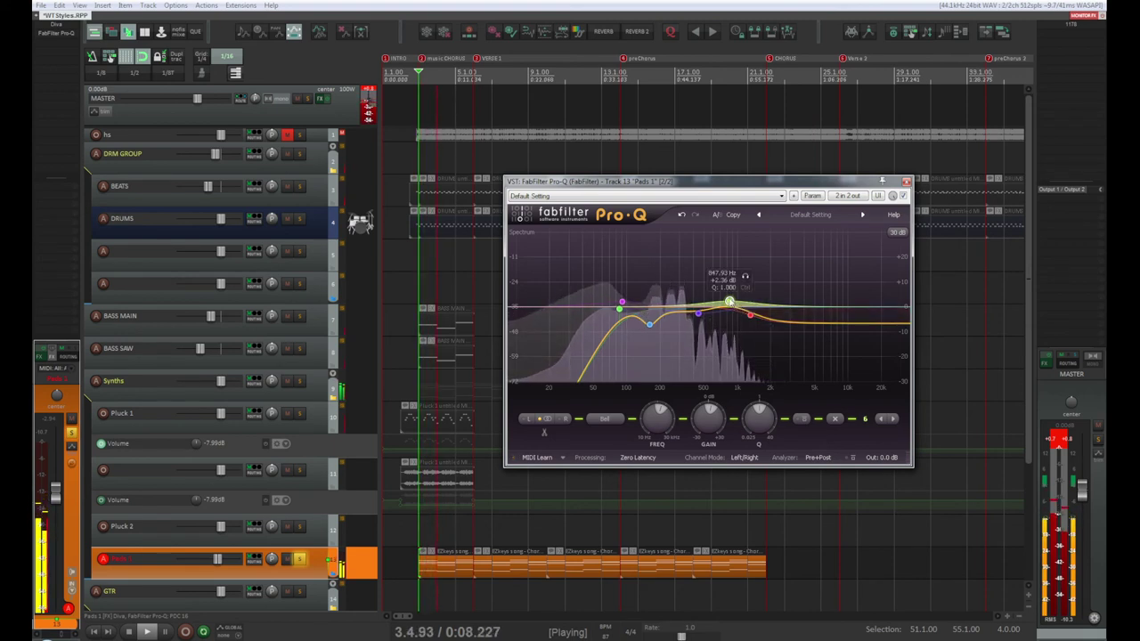
left_click(745, 277)
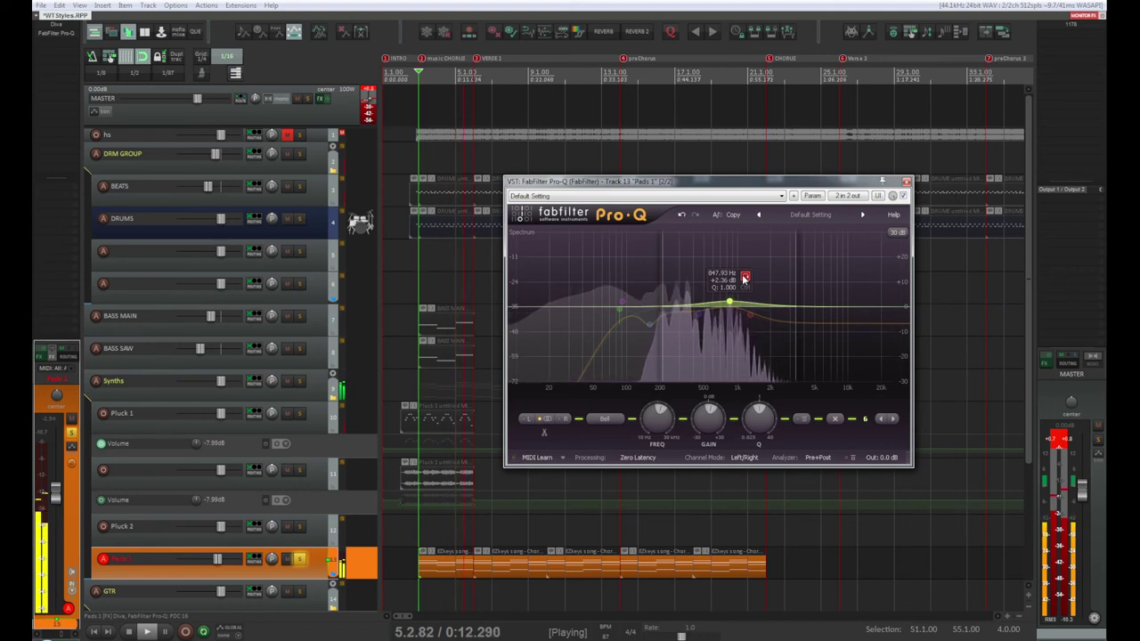
left_click(745, 277)
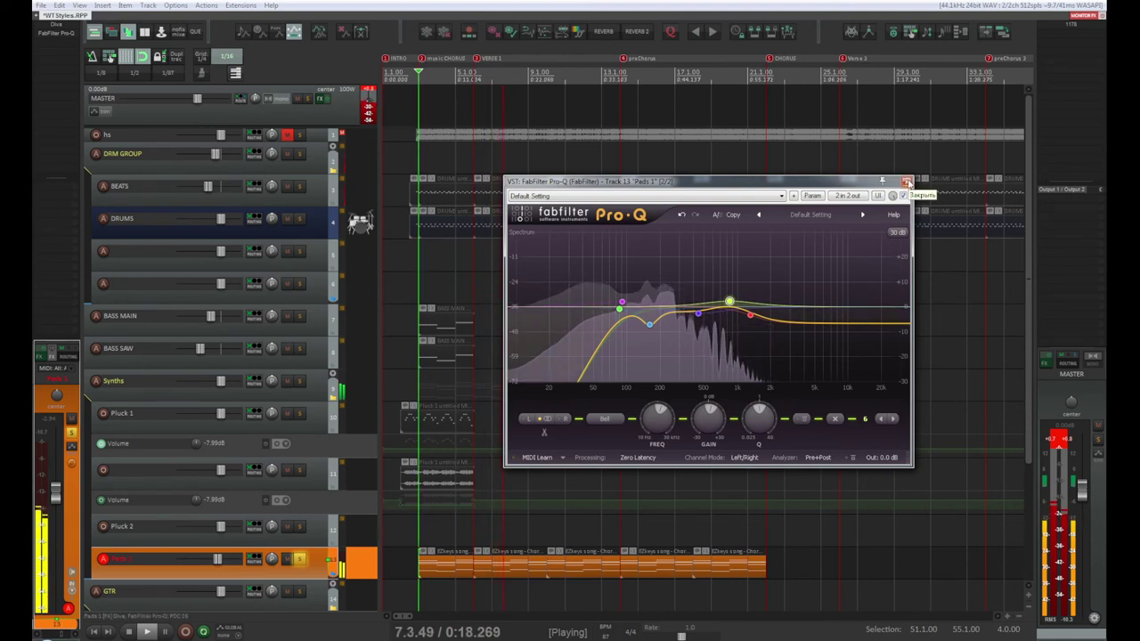
Close the equalizer, unsolo the Pads 1 track, listen to the full mix and stop playback
left_click(907, 183)
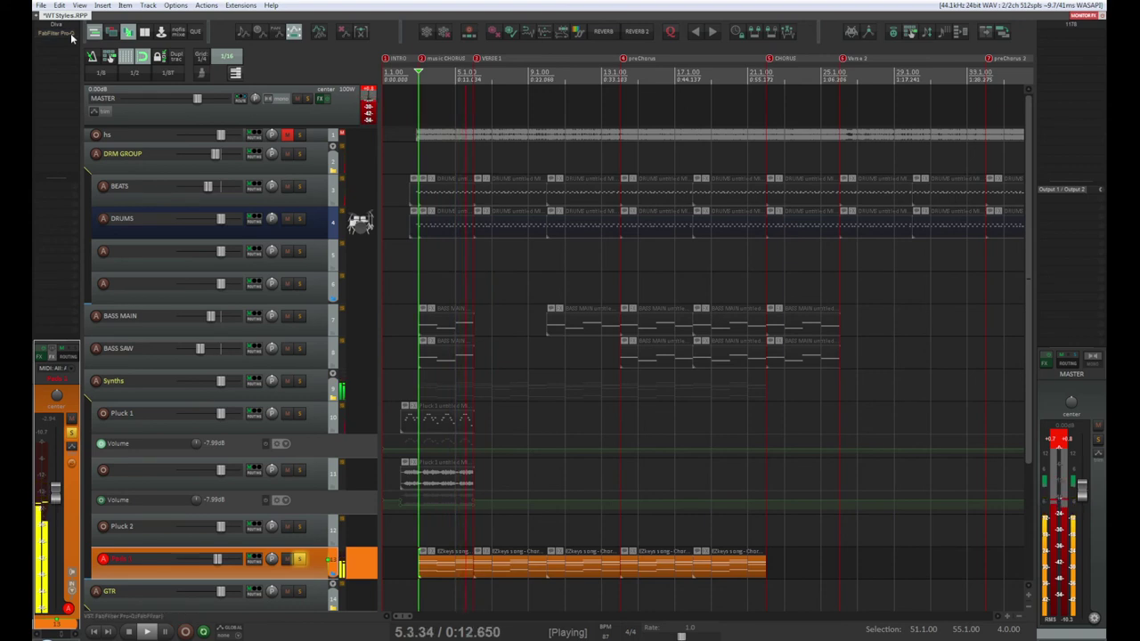
left_click(299, 558)
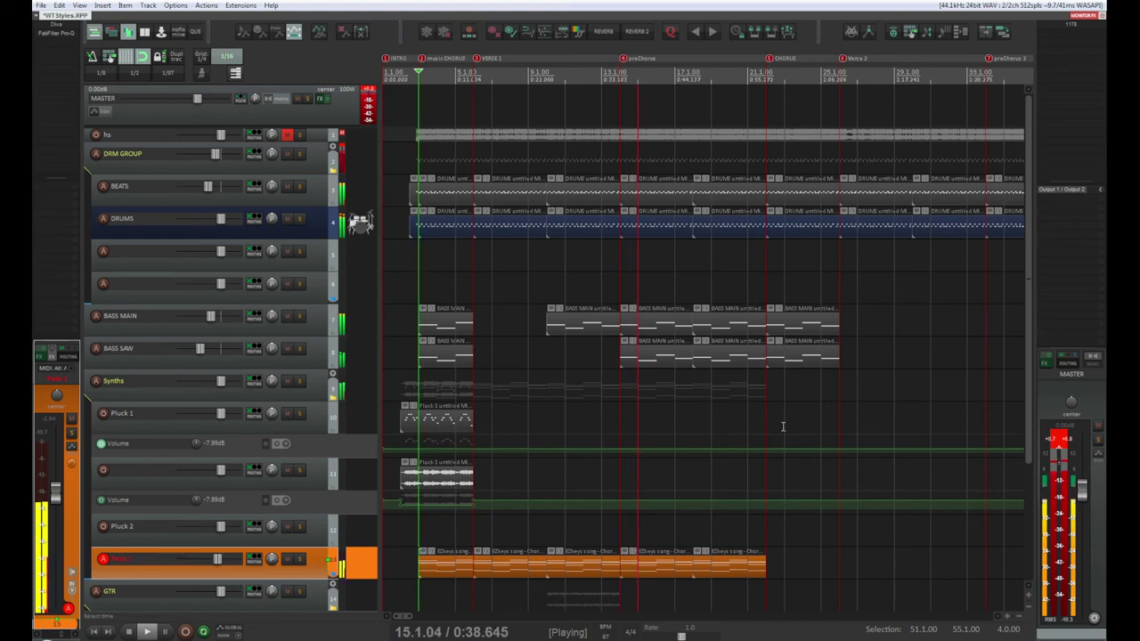
scroll(605, 445, "down", 5)
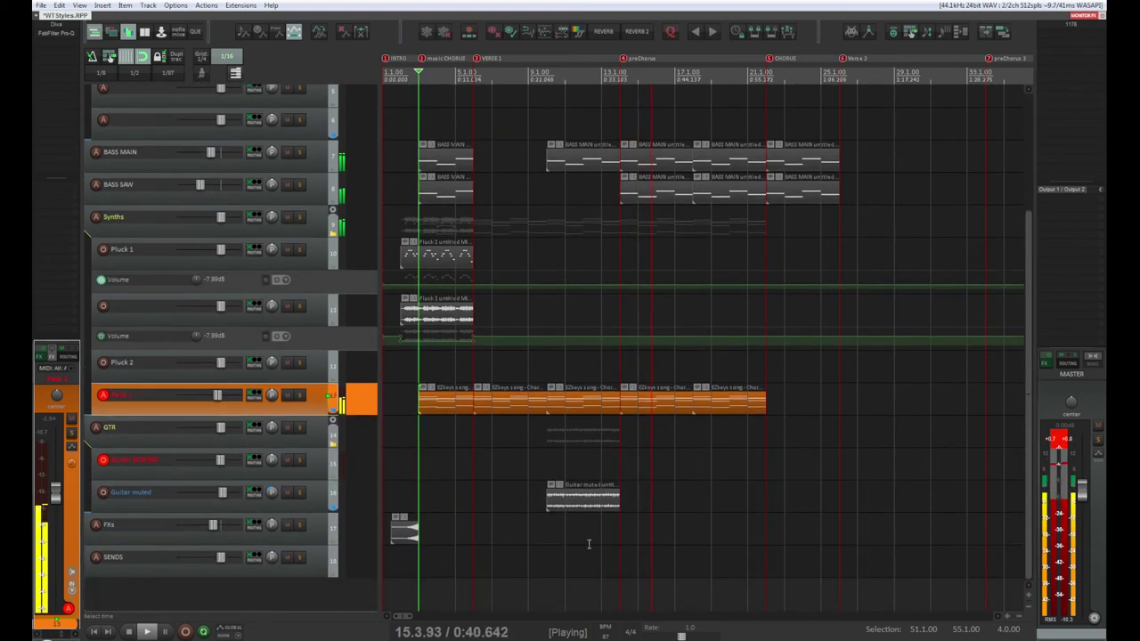
key("space")
Copy the Guitar muted item to the preChorus marker at bar 14 and play from bar 13
left_click_drag(597, 503, 684, 502)
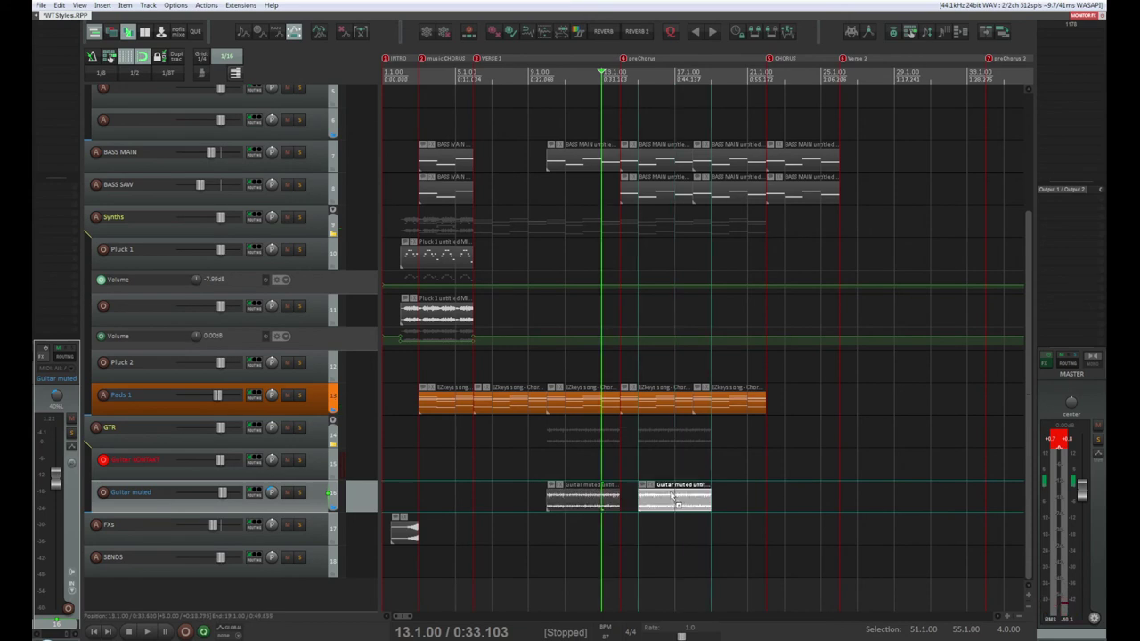
scroll(655, 500, "up", 3)
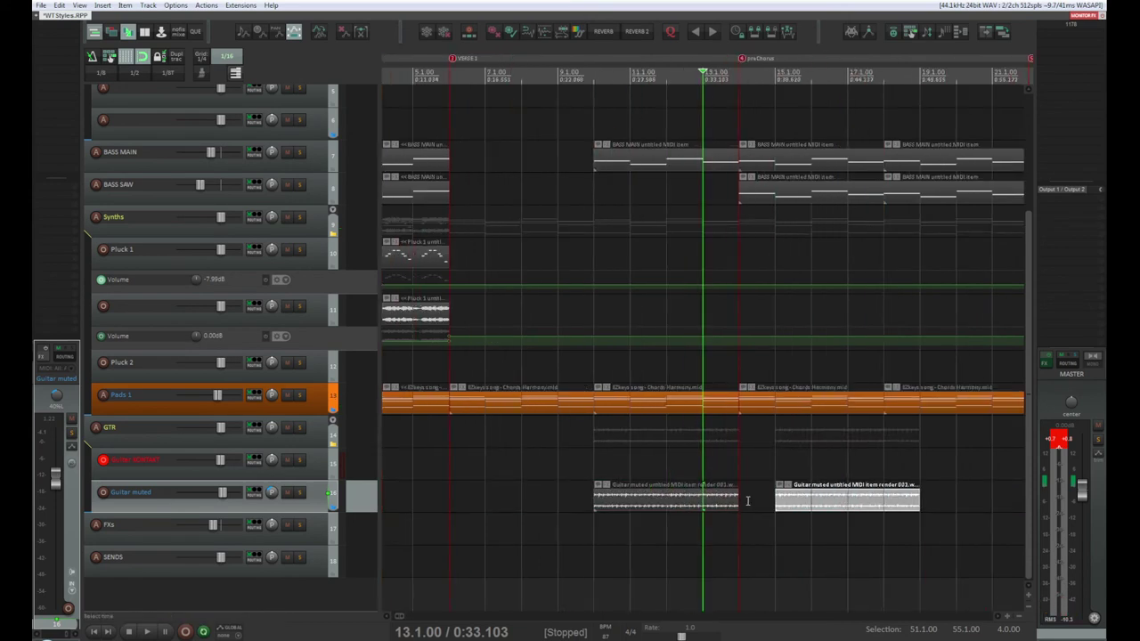
left_click_drag(799, 508, 764, 508)
key("space")
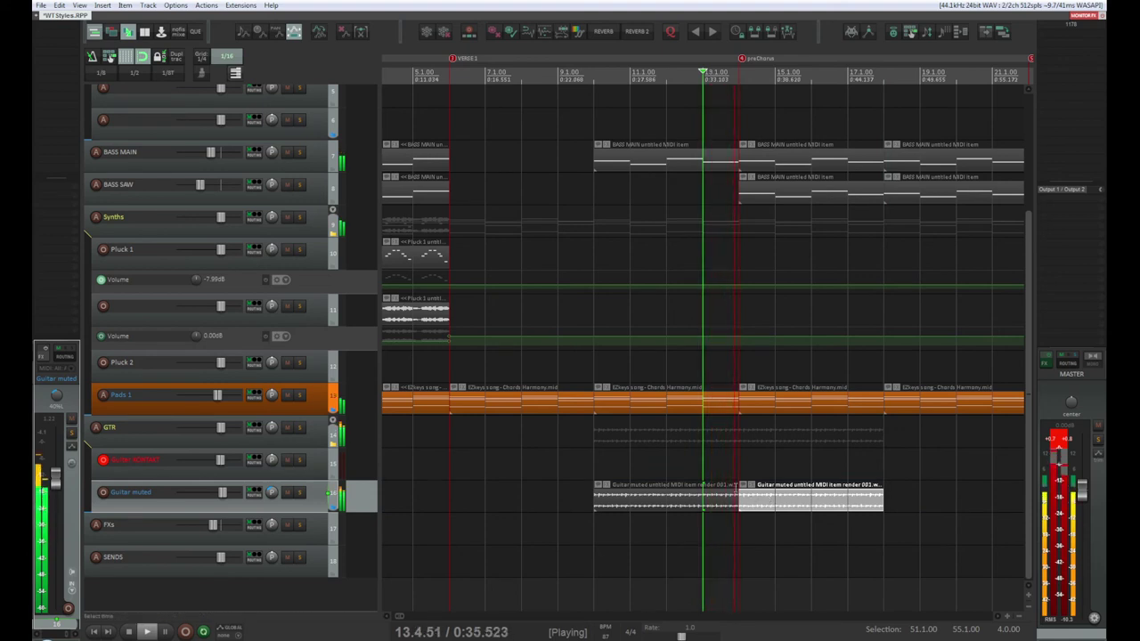
Solo the BASS SAW track, open its Diva synth and raise the track's volume
left_click(327, 191)
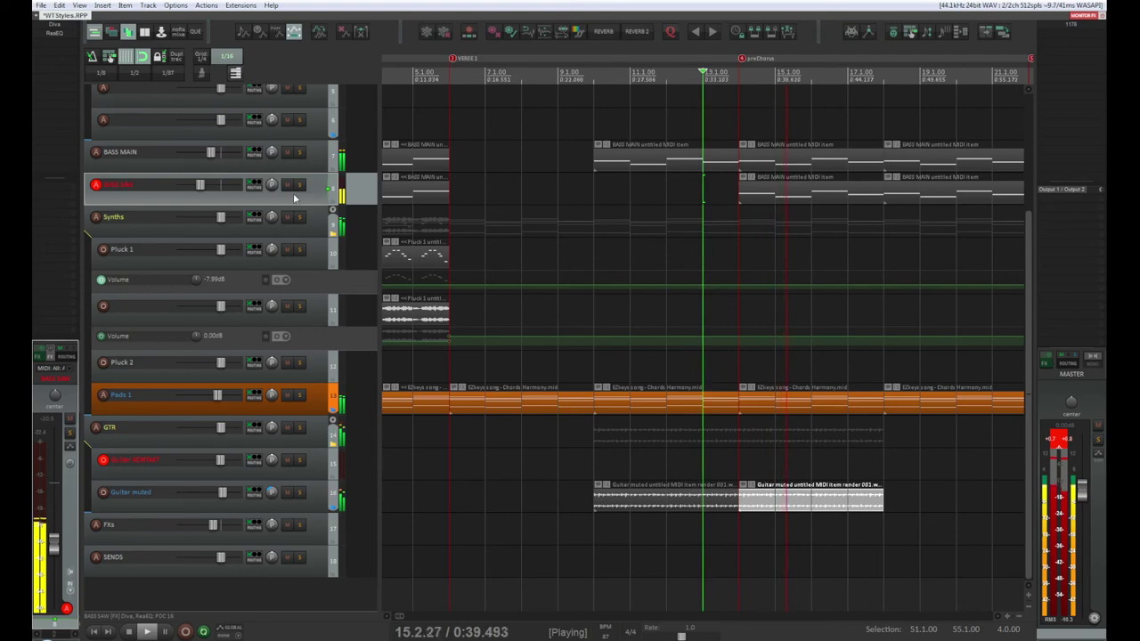
left_click(299, 185)
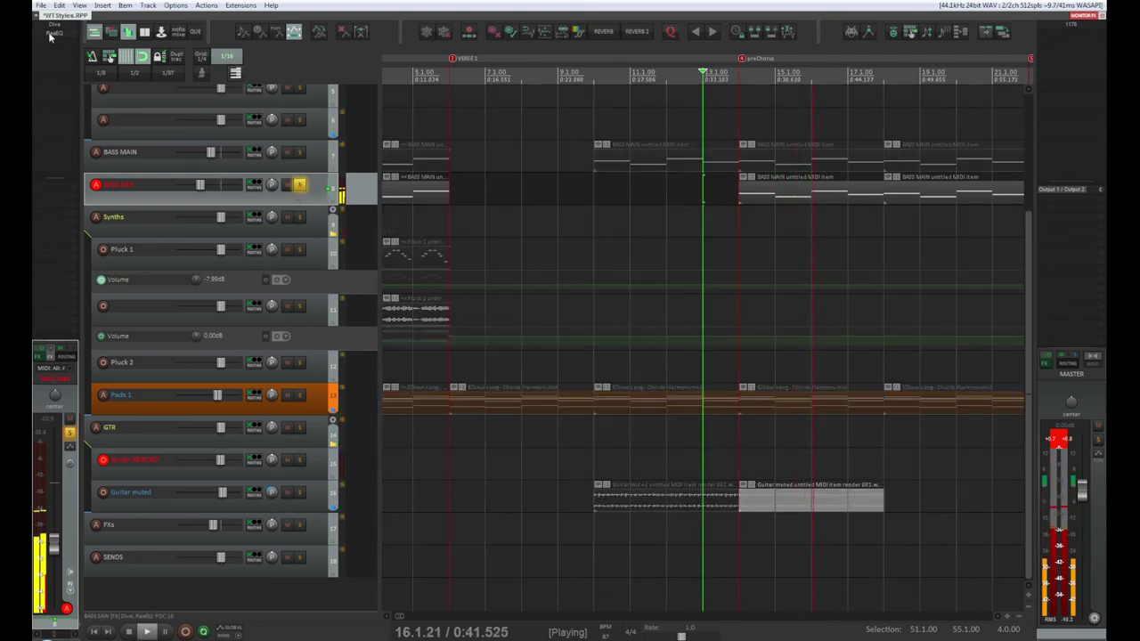
key("shift+f")
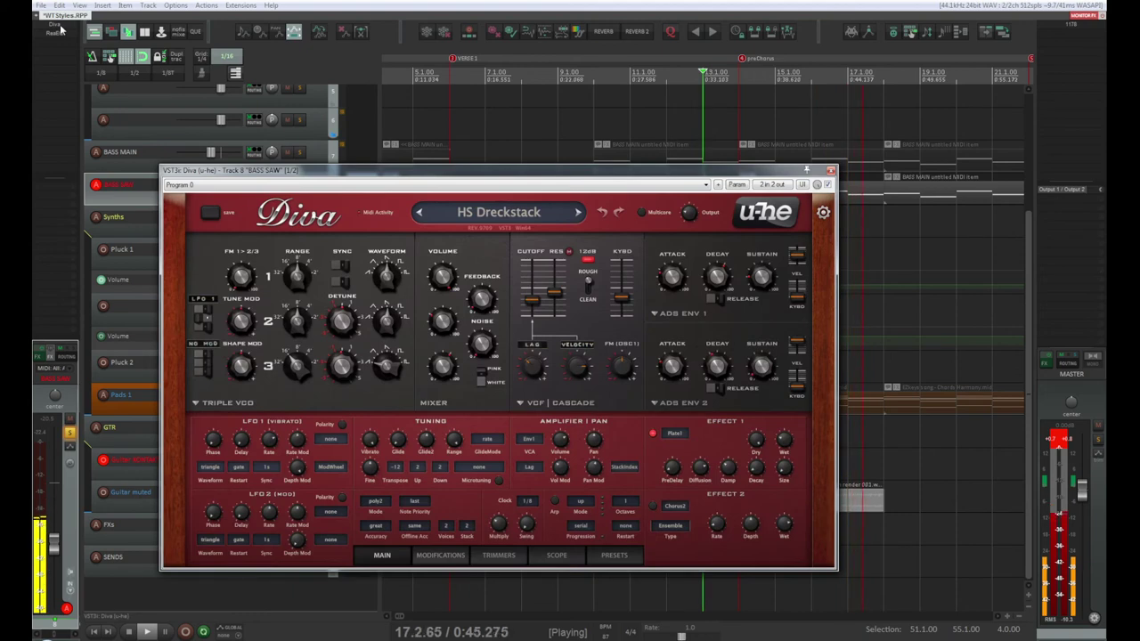
left_click_drag(411, 172, 614, 143)
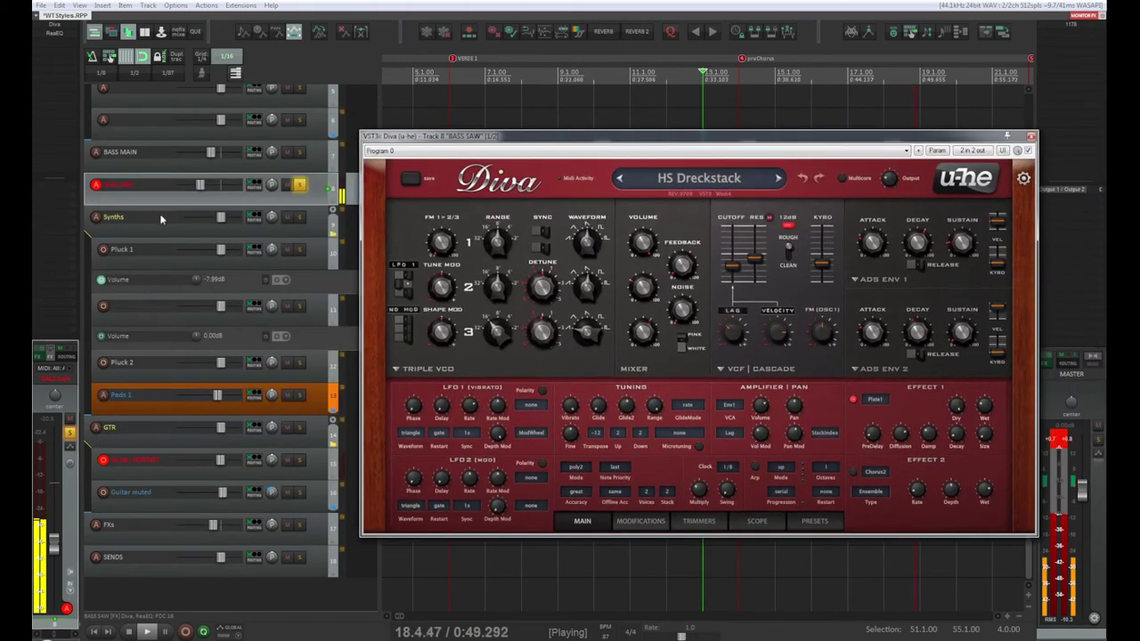
scroll(211, 193, "up", 3)
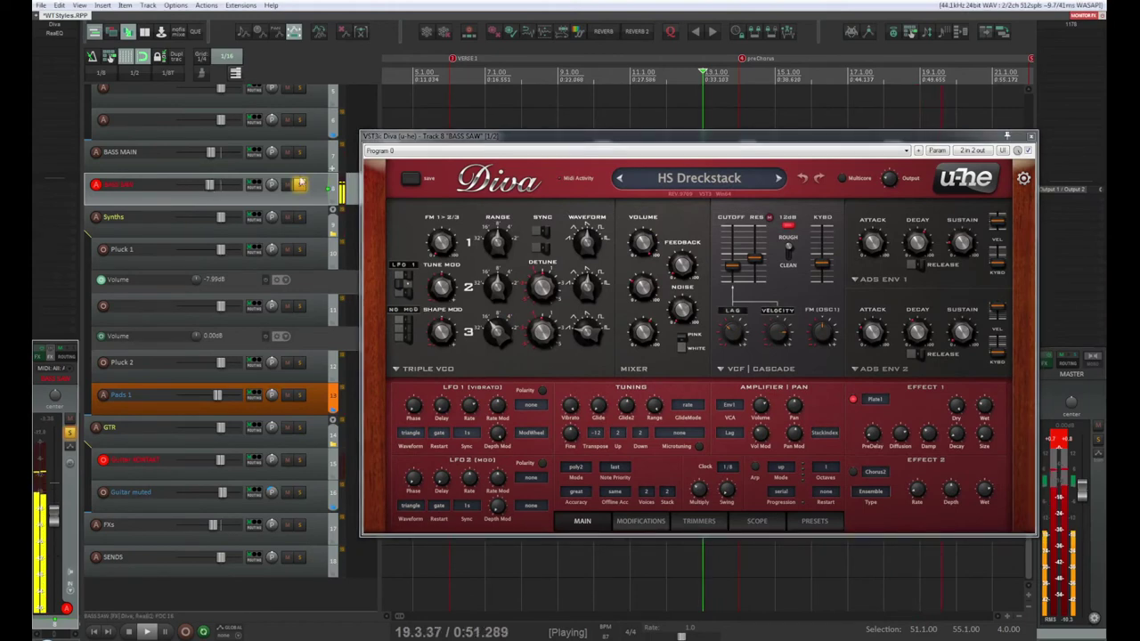
left_click_drag(487, 142, 291, 127)
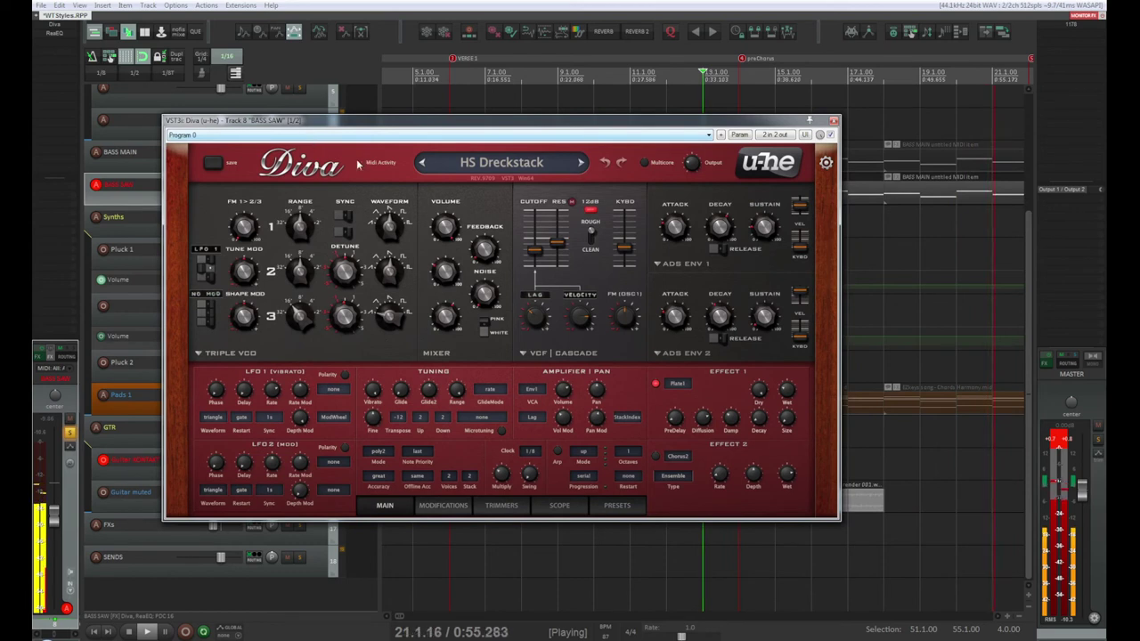
Raise the filter cutoff of the BASS SAW Diva to 119 and set its resonance to 19
left_click_drag(539, 251, 539, 221)
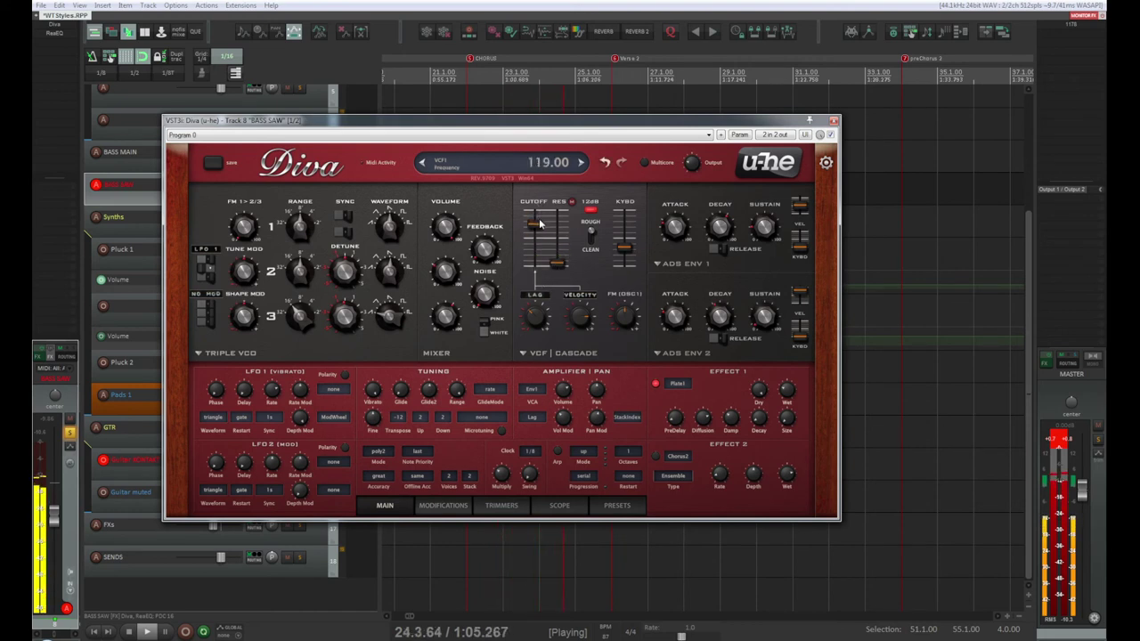
left_click_drag(556, 264, 557, 258)
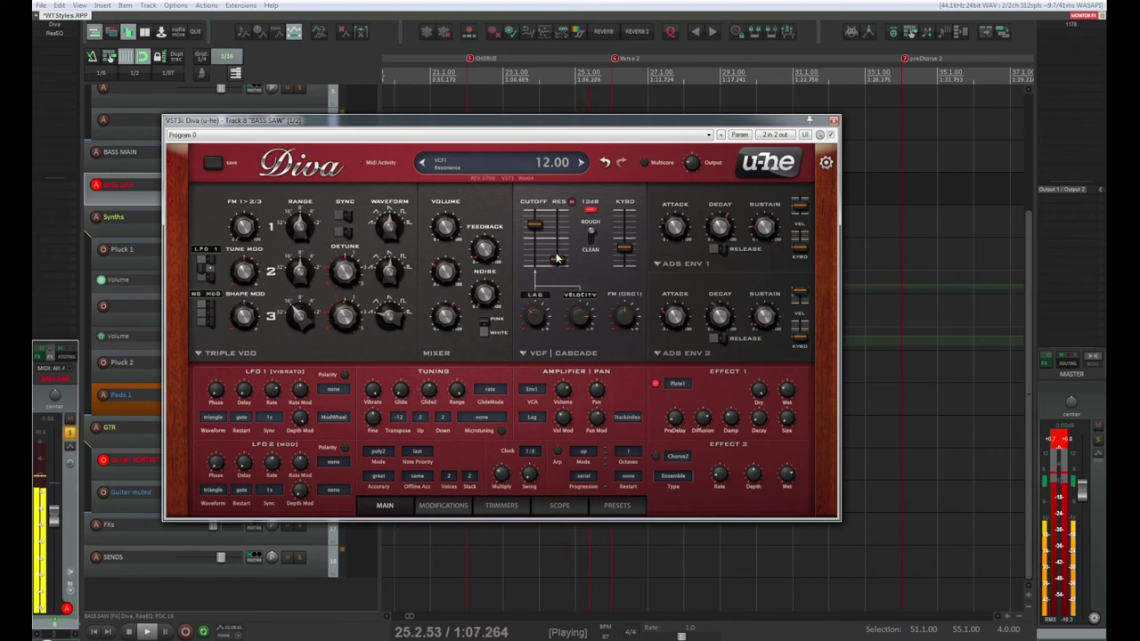
left_click_drag(556, 257, 556, 253)
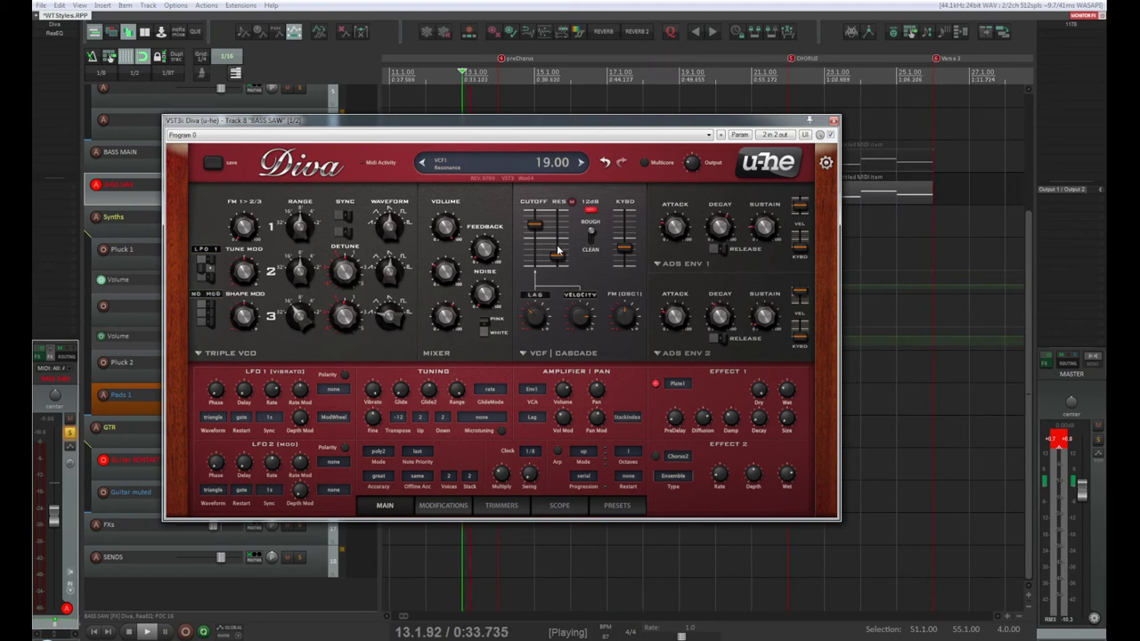
left_click_drag(573, 123, 574, 161)
Lower Diva's filter cutoff to 61, close the synth and place the edit cursor at the preChorus marker at bar 14
mouse_move(540, 267)
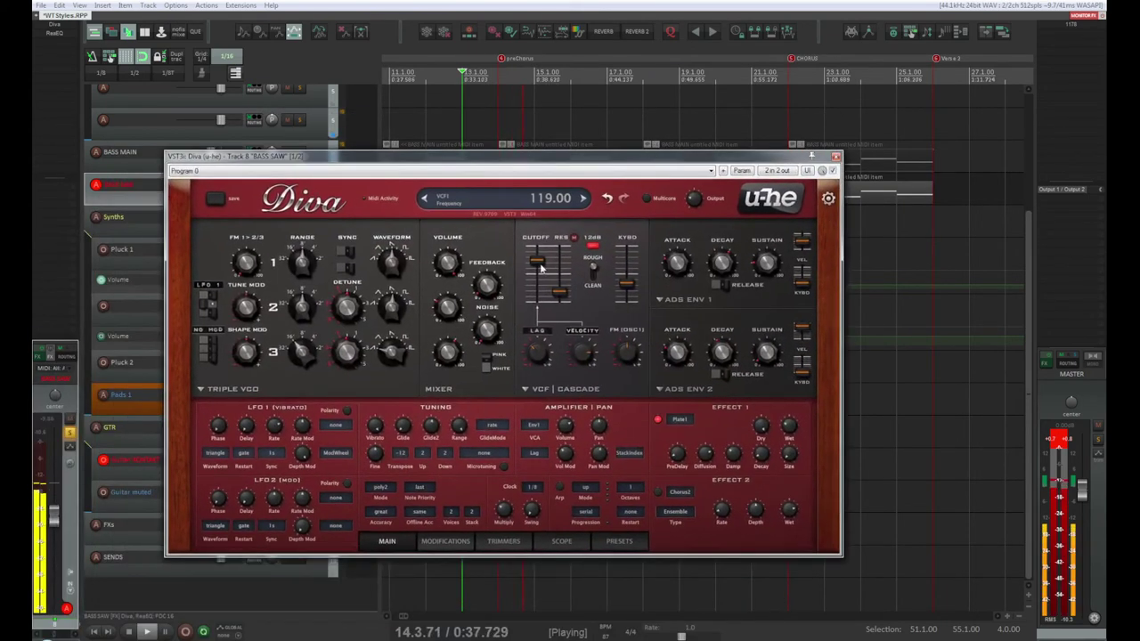
left_click_drag(539, 263, 538, 297)
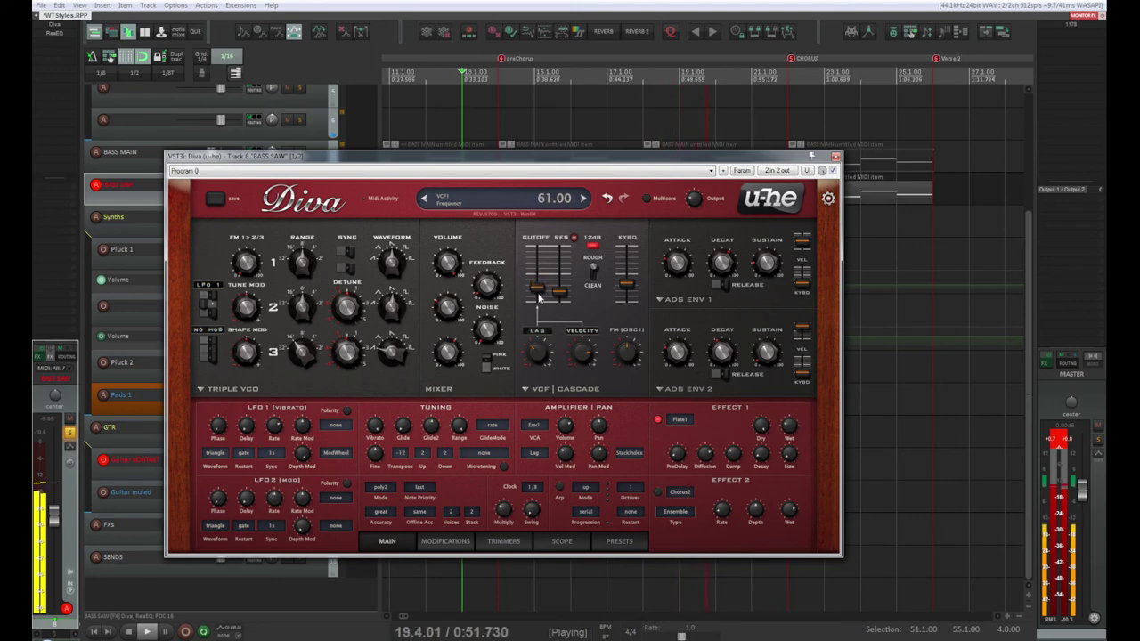
left_click(836, 156)
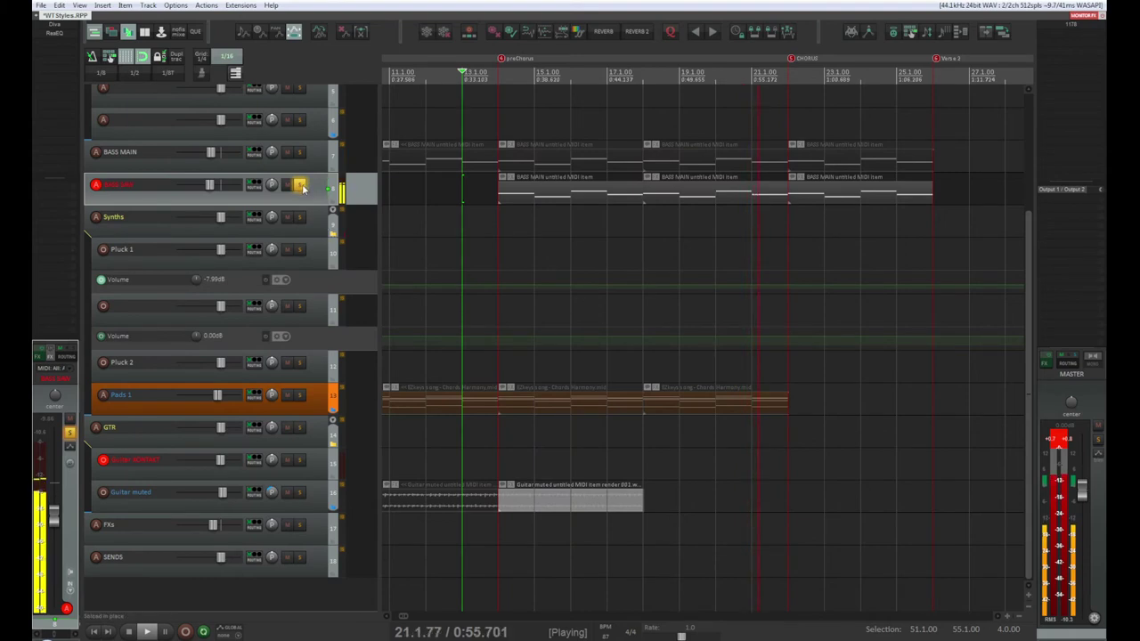
left_click(498, 74)
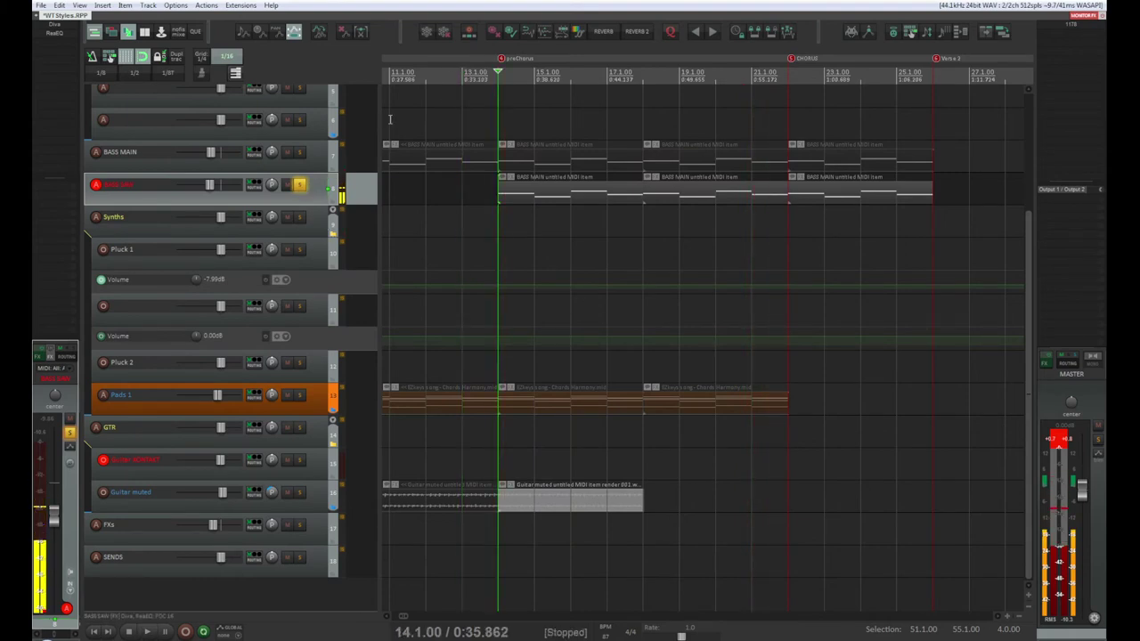
Unsolo the BASS SAW track and lower its volume while playing the mix from the preChorus marker
left_click(299, 184)
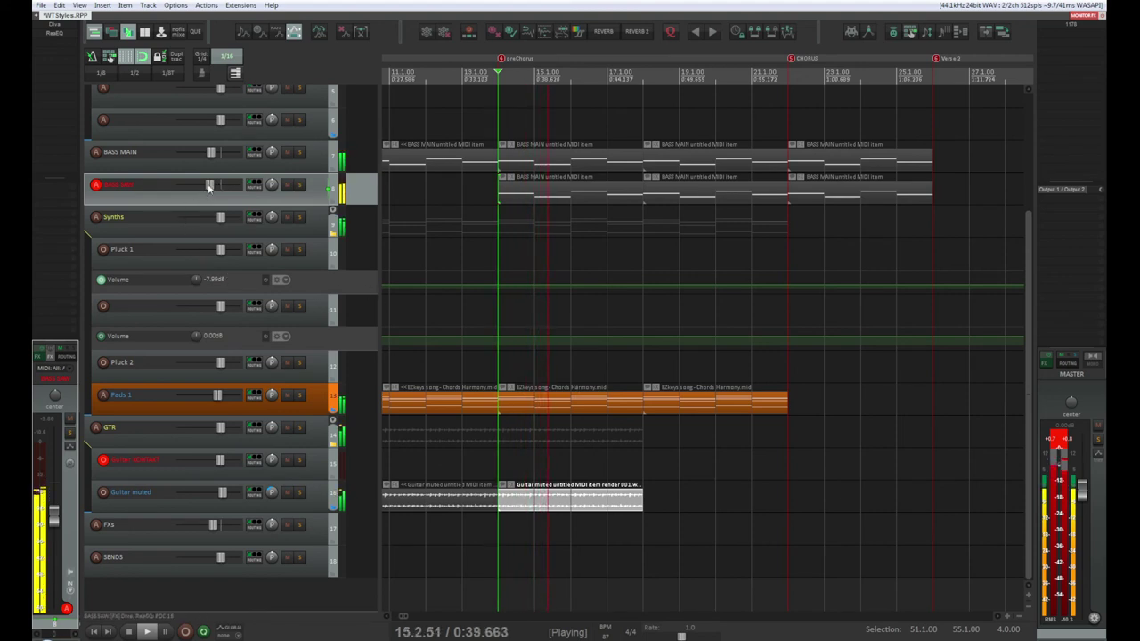
left_click_drag(204, 186, 197, 190)
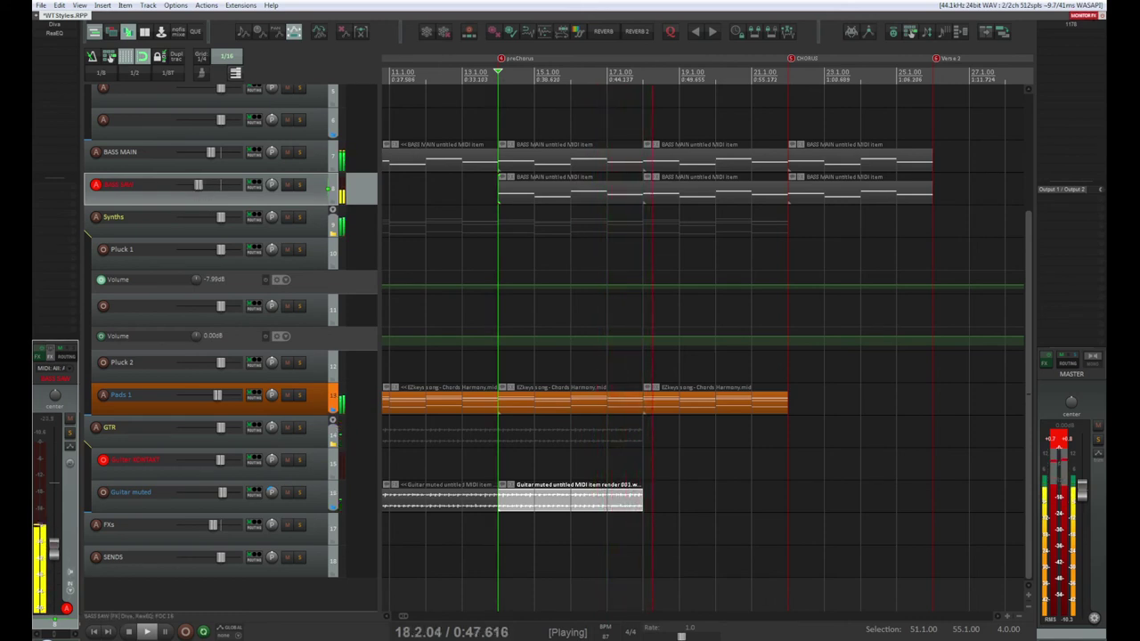
key("space")
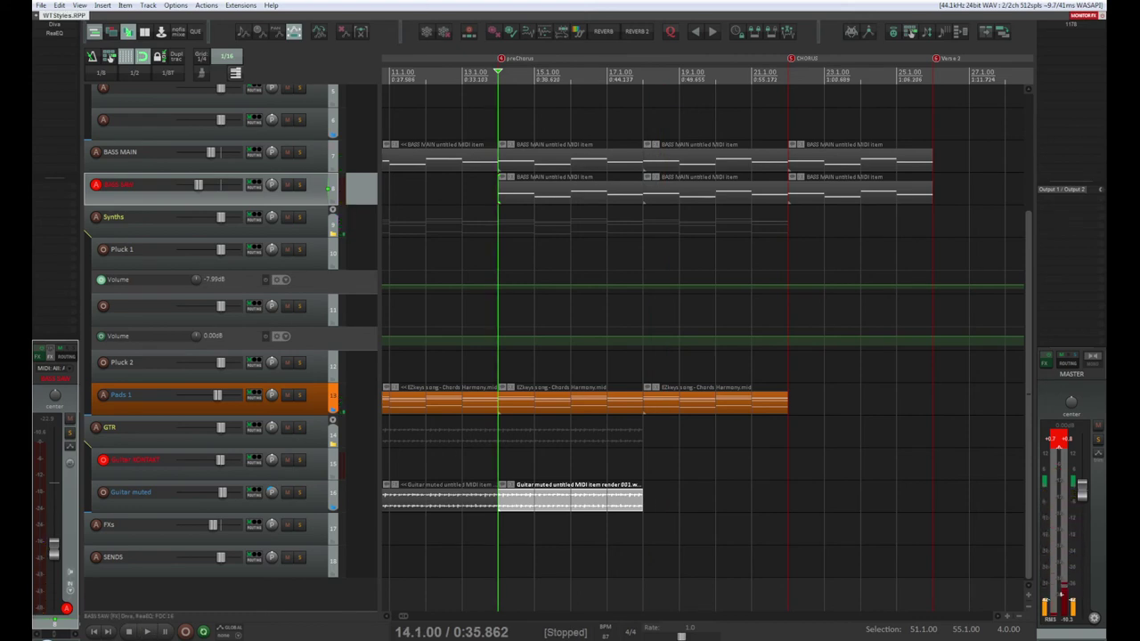
Switch to Total Commander and delete all dated WTStyles-2022-05-17 backup and backup-undo files from the WTStyles project folder
key("alt+Tab")
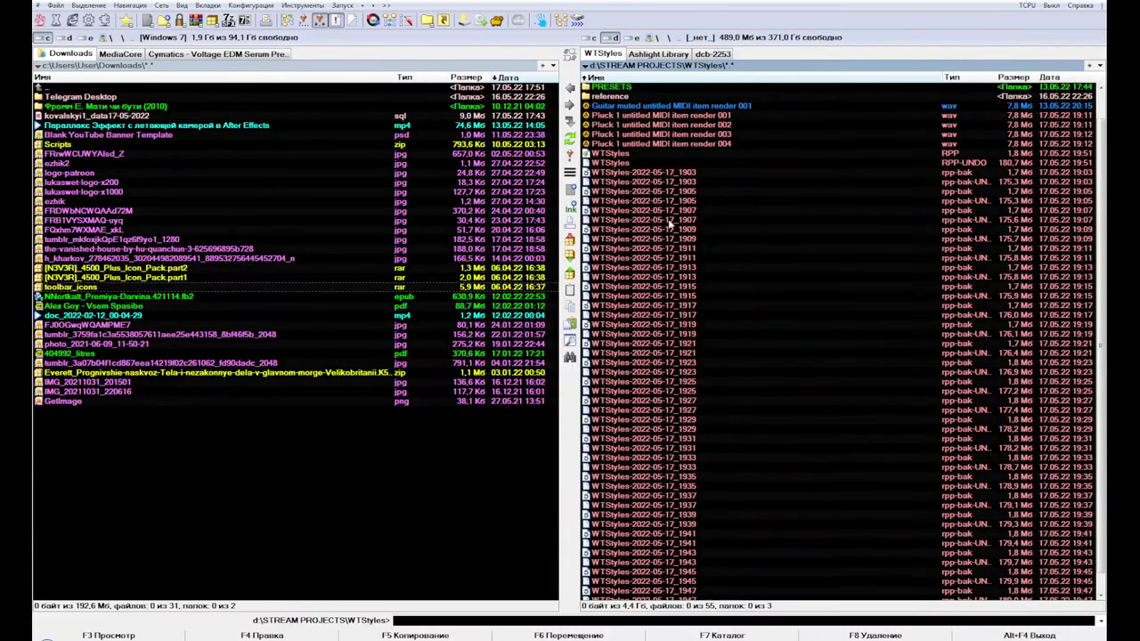
scroll(668, 213, "down", 1)
scroll(668, 225, "up", 1)
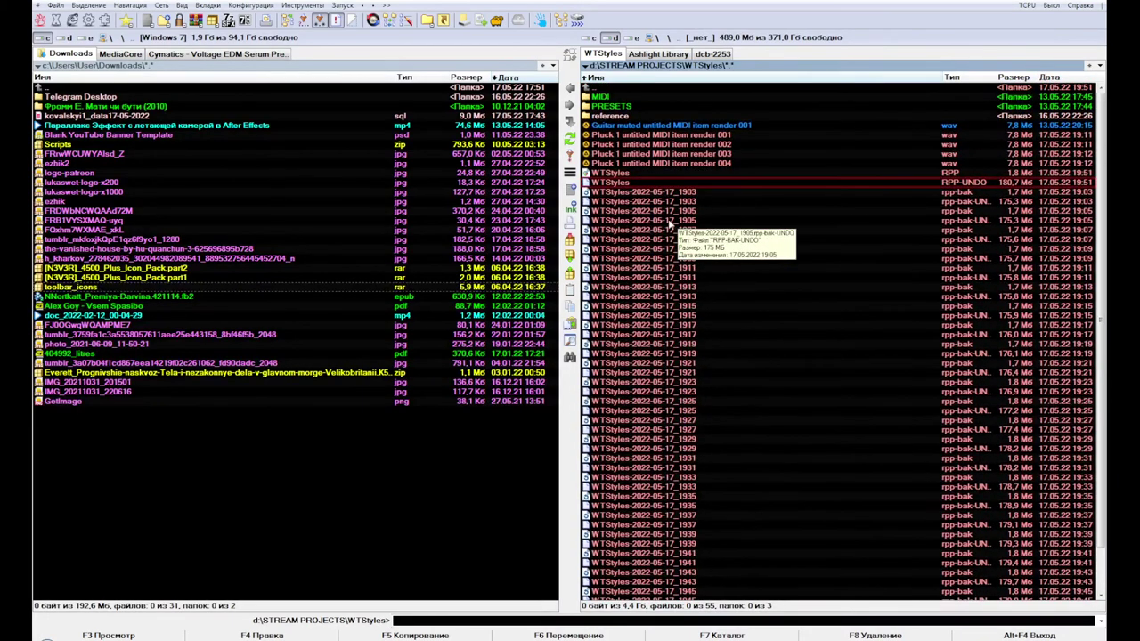
left_click_drag(618, 192, 664, 469)
scroll(667, 496, "down", 2)
key("shift+Down")
key("shift+Down")
key("shift+Down")
key("shift+Down")
key("shift+Down")
key("shift+Down")
key("shift+Down")
key("shift+Down")
key("shift+Down")
key("shift+Down")
key("shift+Down")
key("shift+Down")
key("shift+Down")
key("shift+Down")
key("shift+Down")
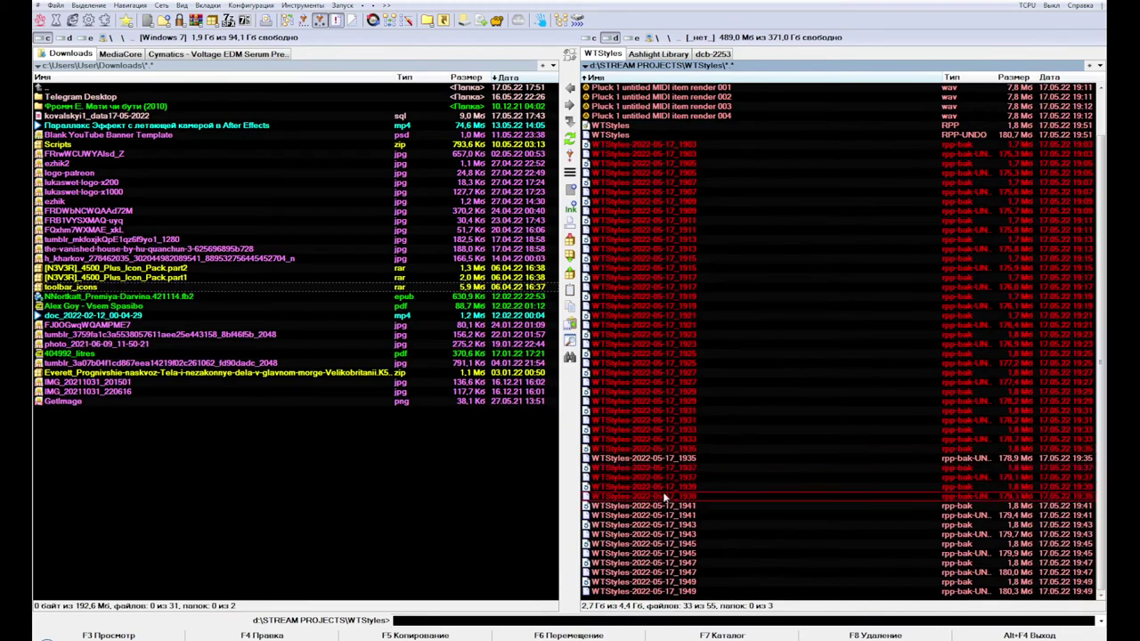
right_click(668, 458)
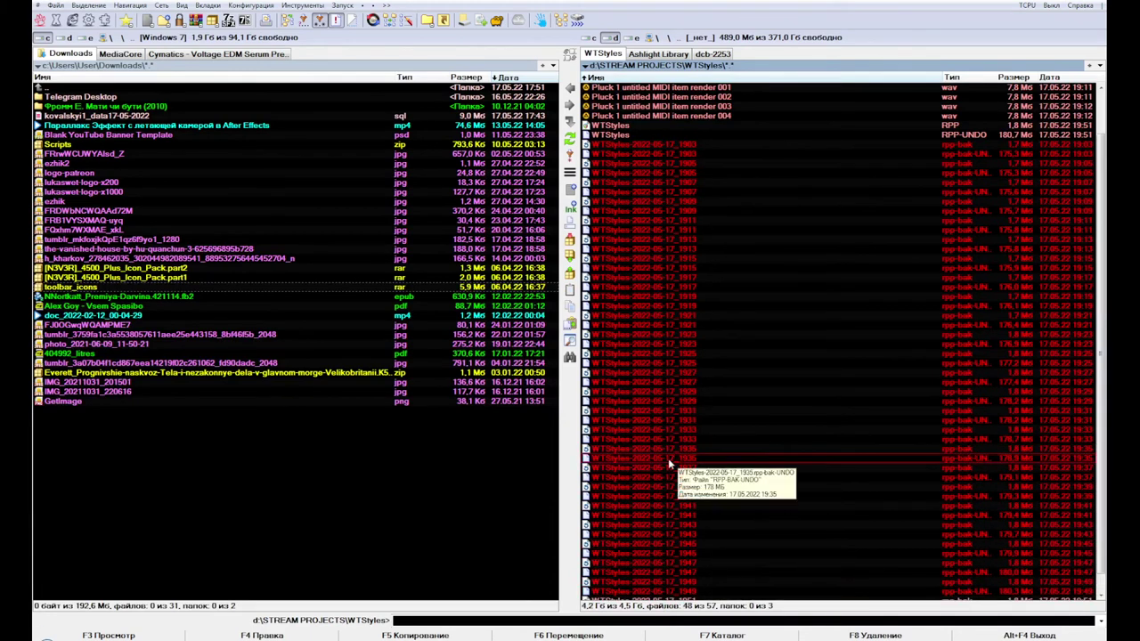
key("Delete")
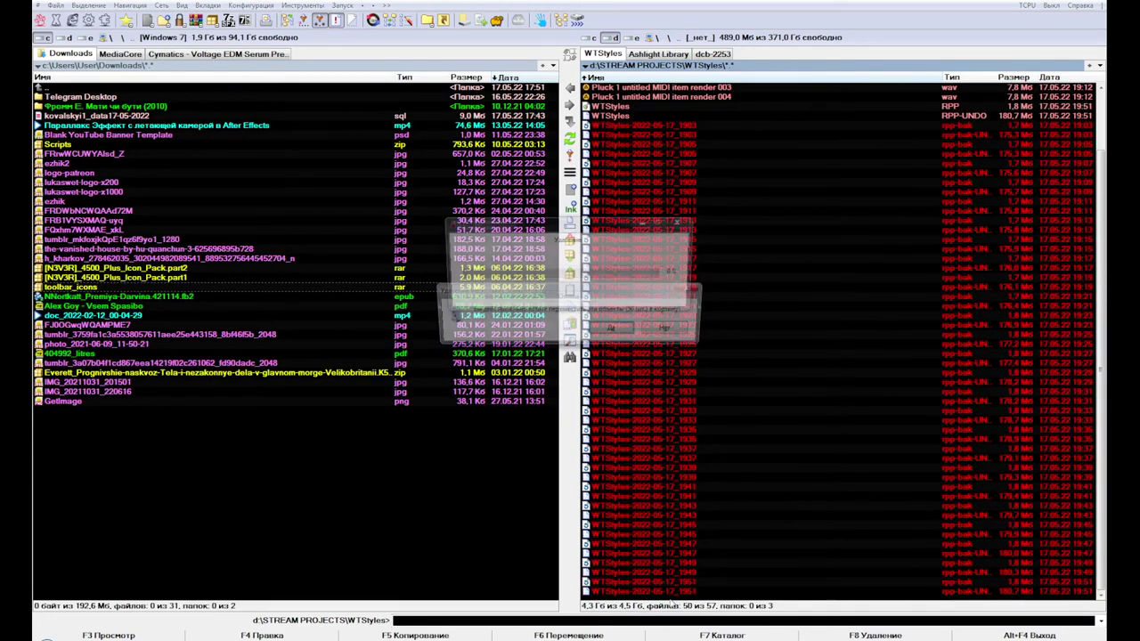
key("Return")
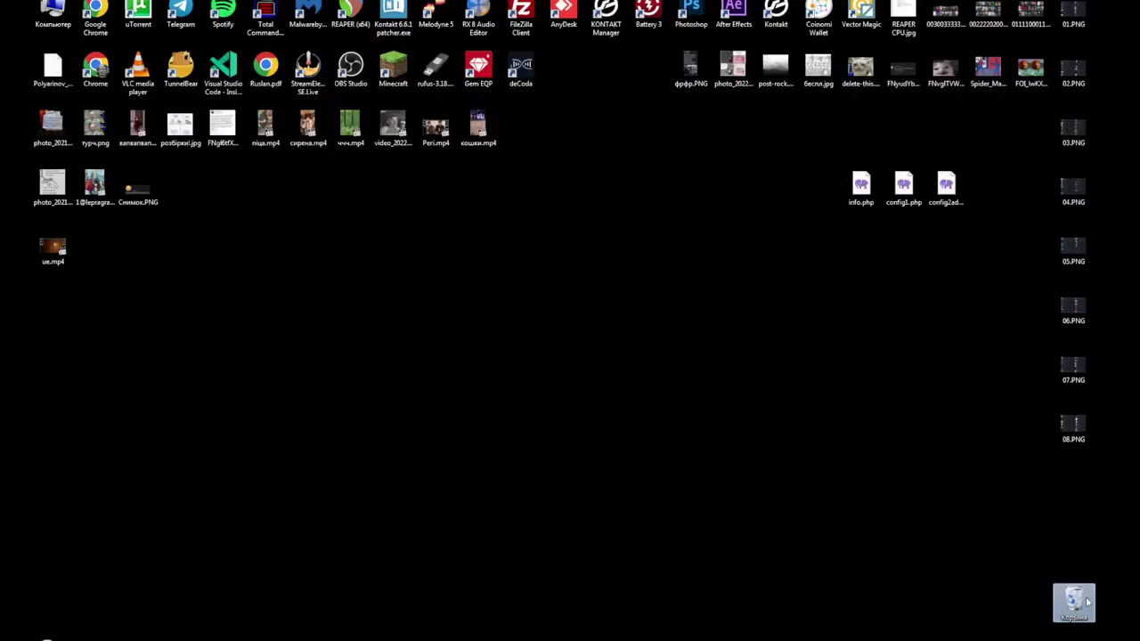
Empty the desktop Recycle Bin and return to the WTStyles project in REAPER
right_click(1087, 603)
left_click(1056, 551)
left_click(612, 330)
left_click(46, 636)
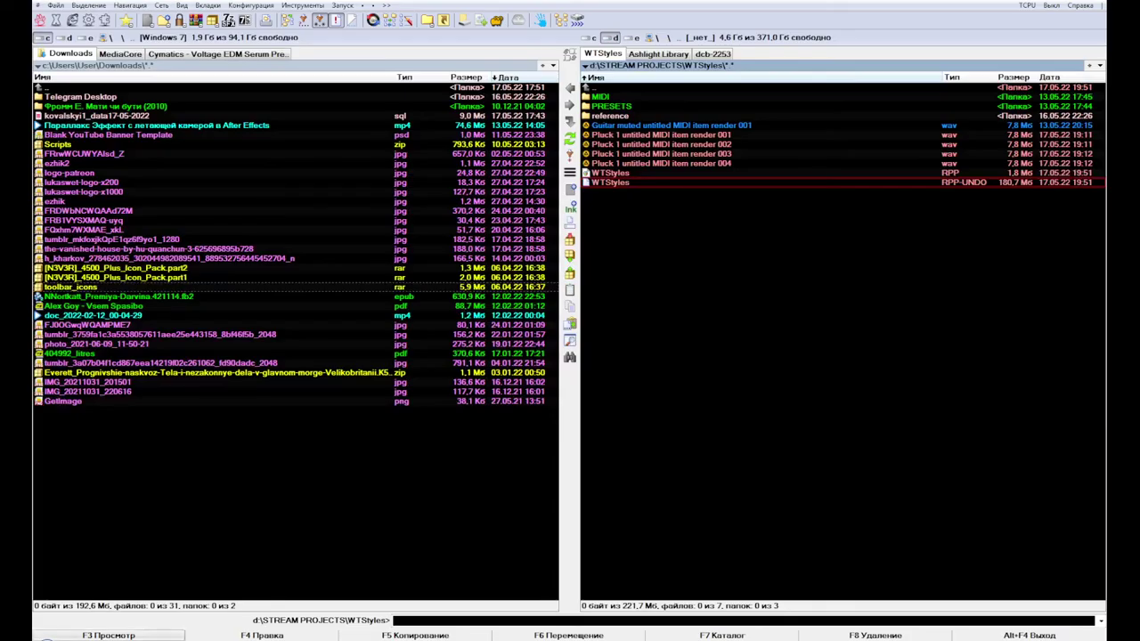
left_click(46, 636)
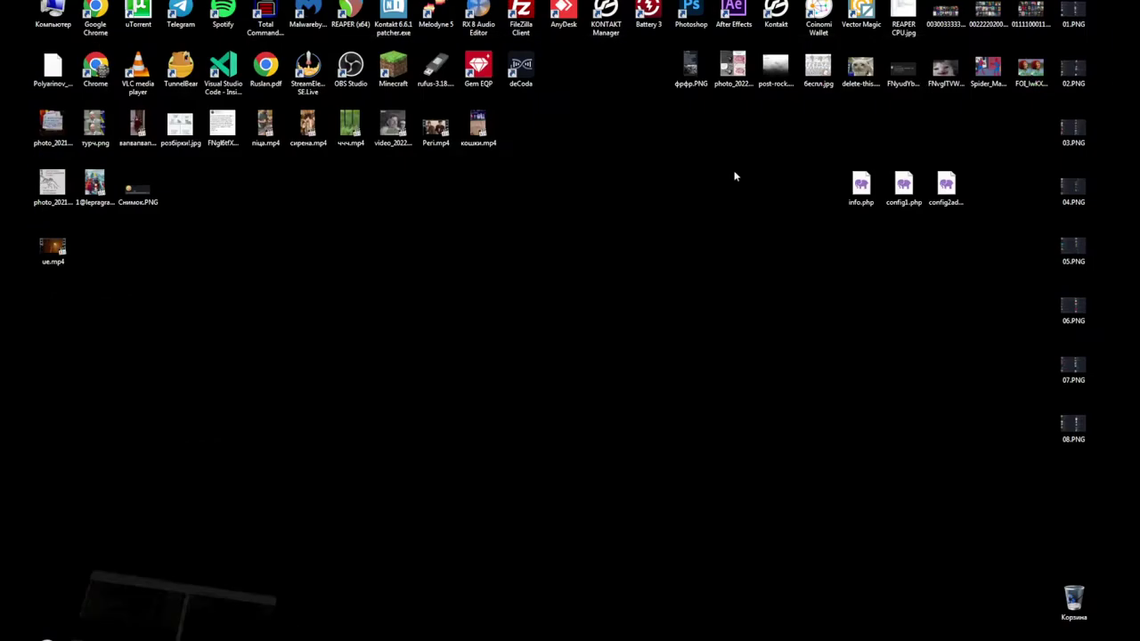
left_click(46, 637)
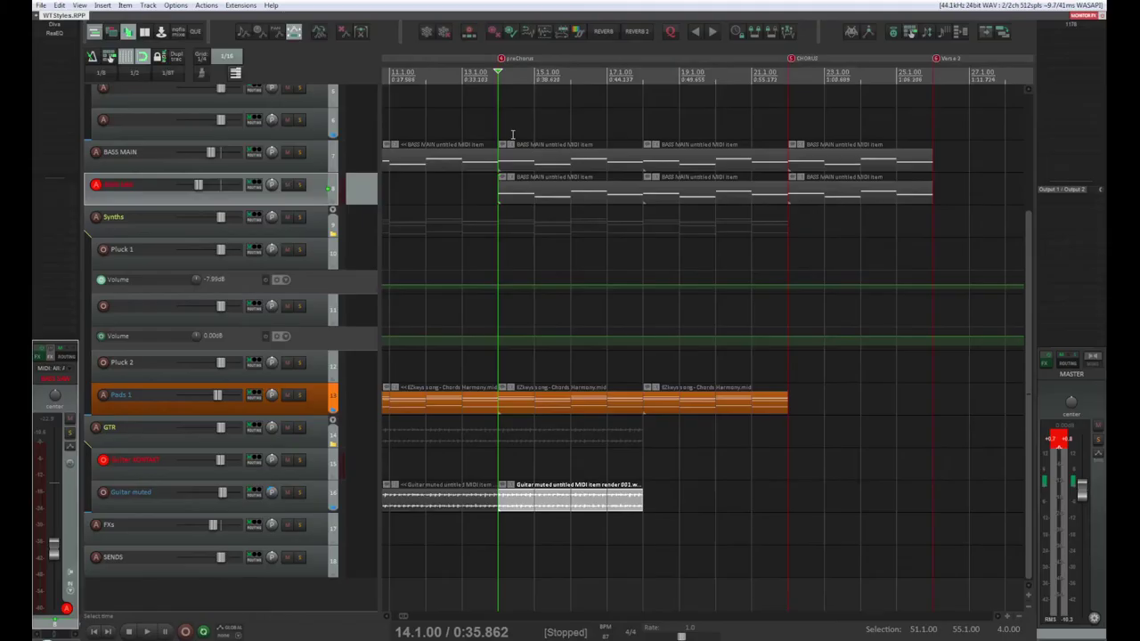
Disarm the BASS SAW track and select the Guitar KONTAKT track during preChorus playback, then stop
key("space")
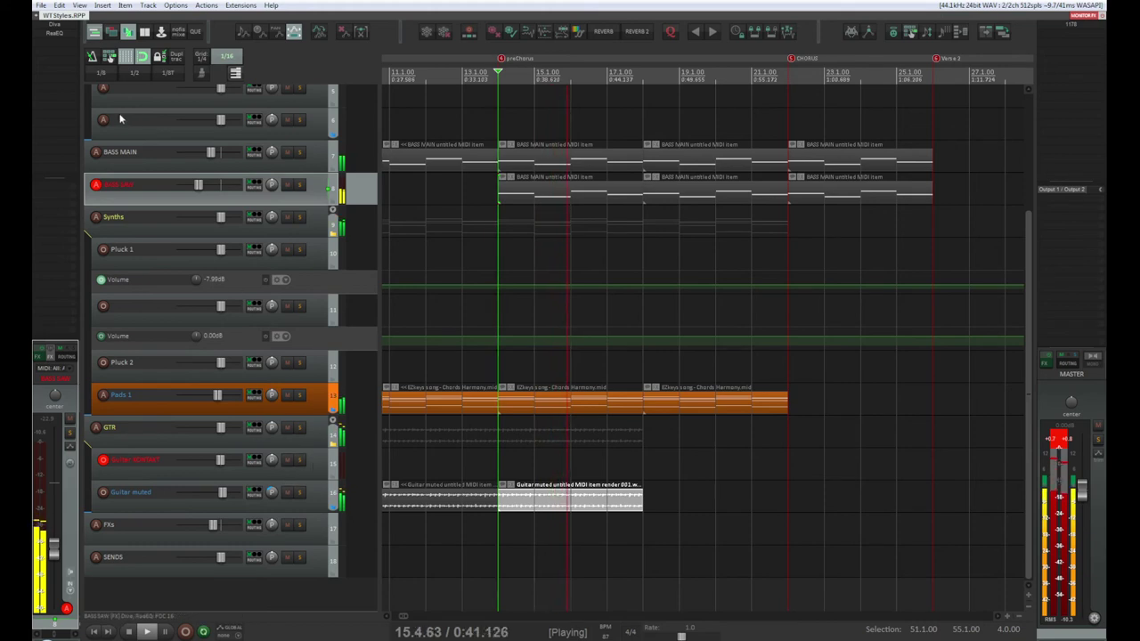
left_click(96, 185)
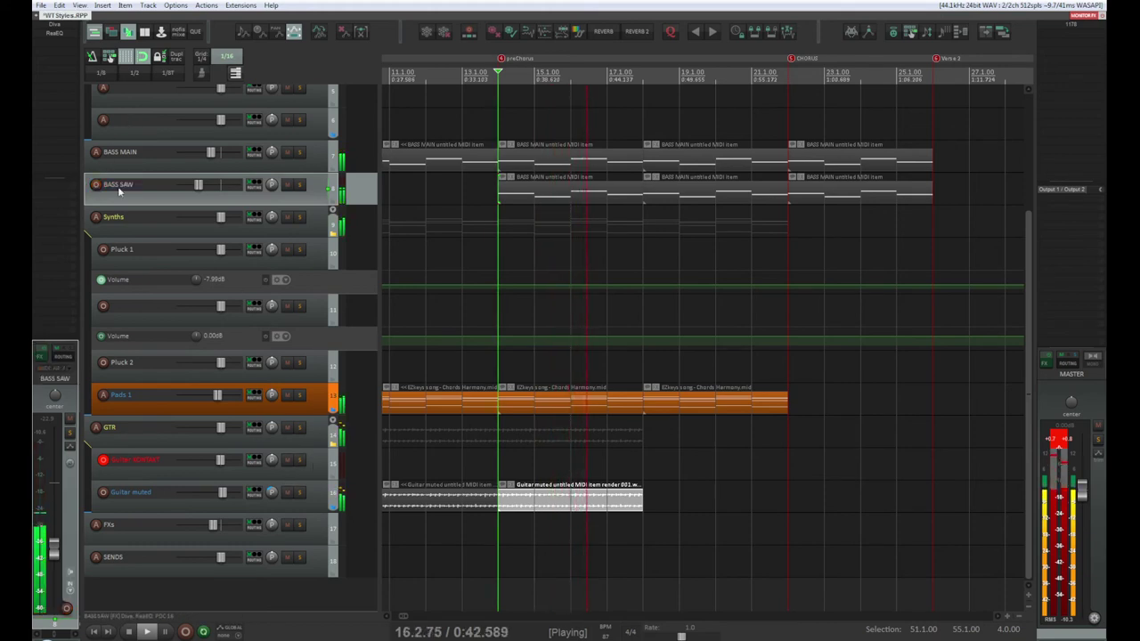
left_click(318, 467)
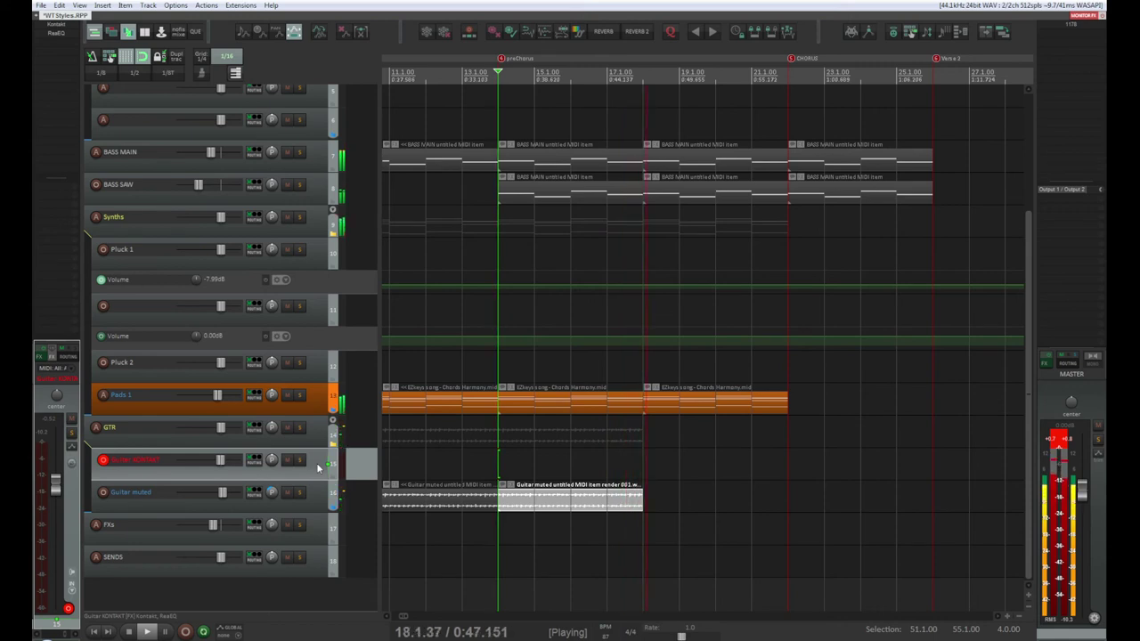
key("space")
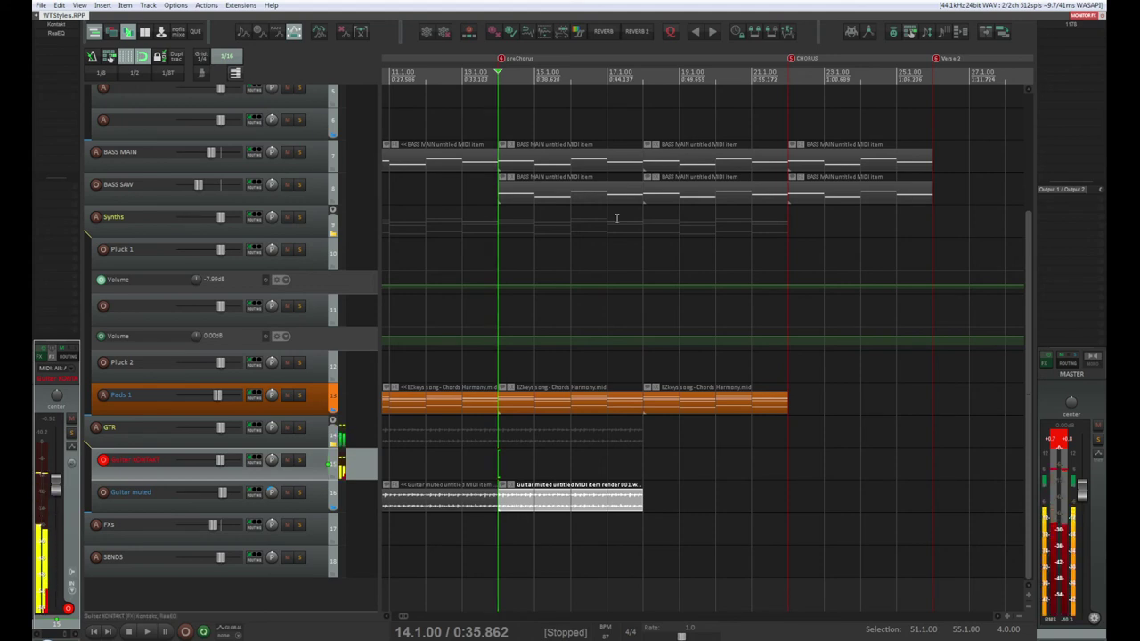
Play the preChorus repeatedly from bar 14 to try live guitar parts on the armed Guitar KONTAKT track
key("space")
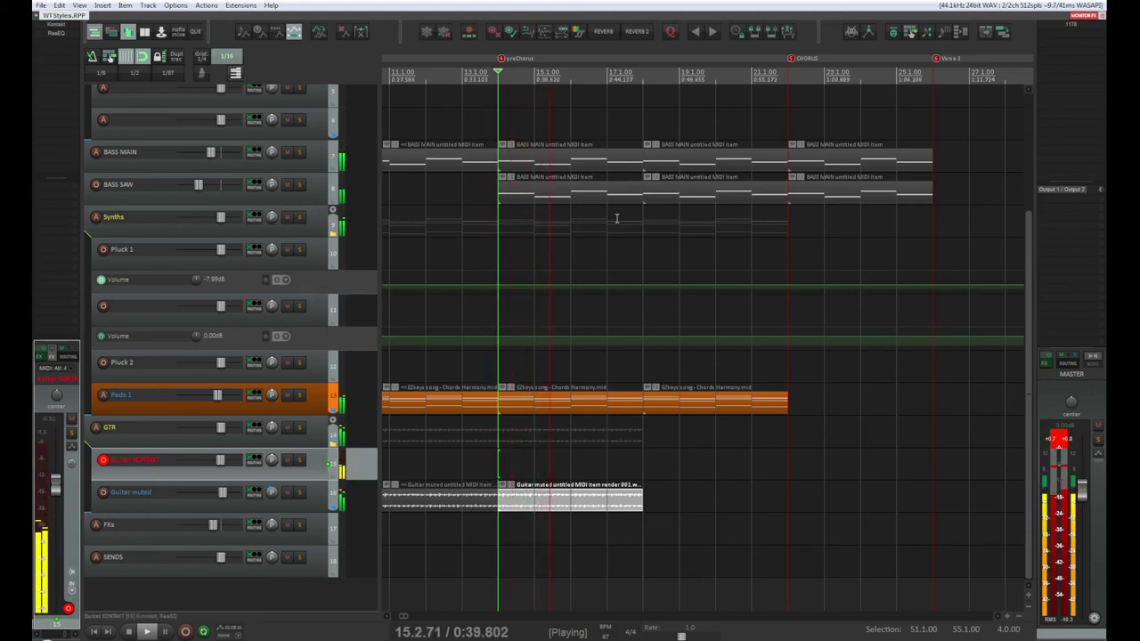
key("space")
key("space")
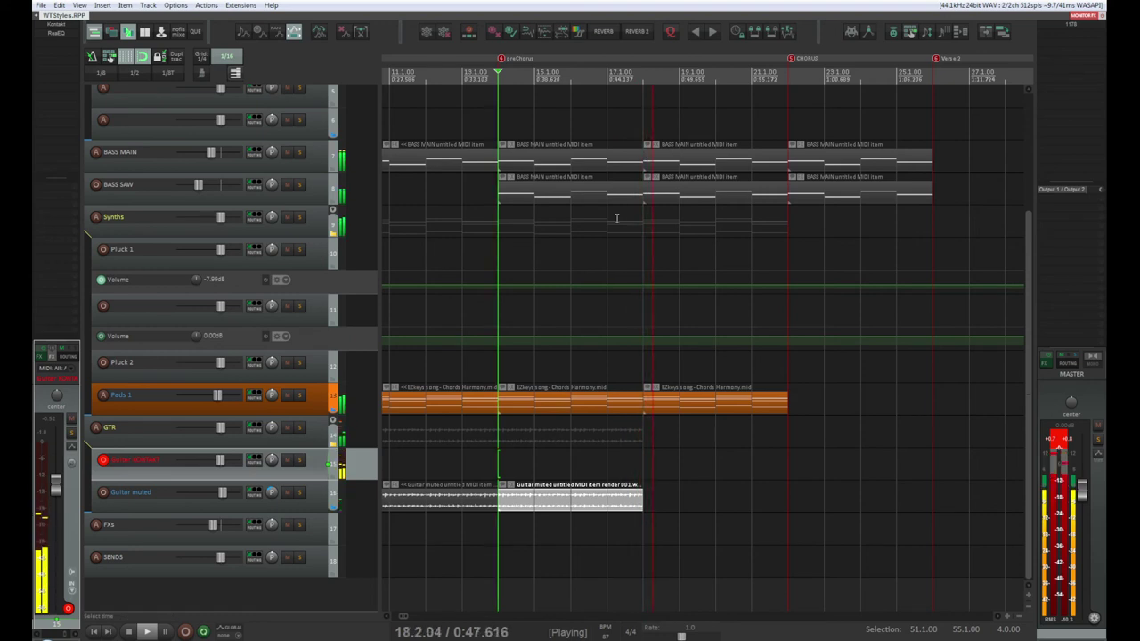
key("space")
key("space")
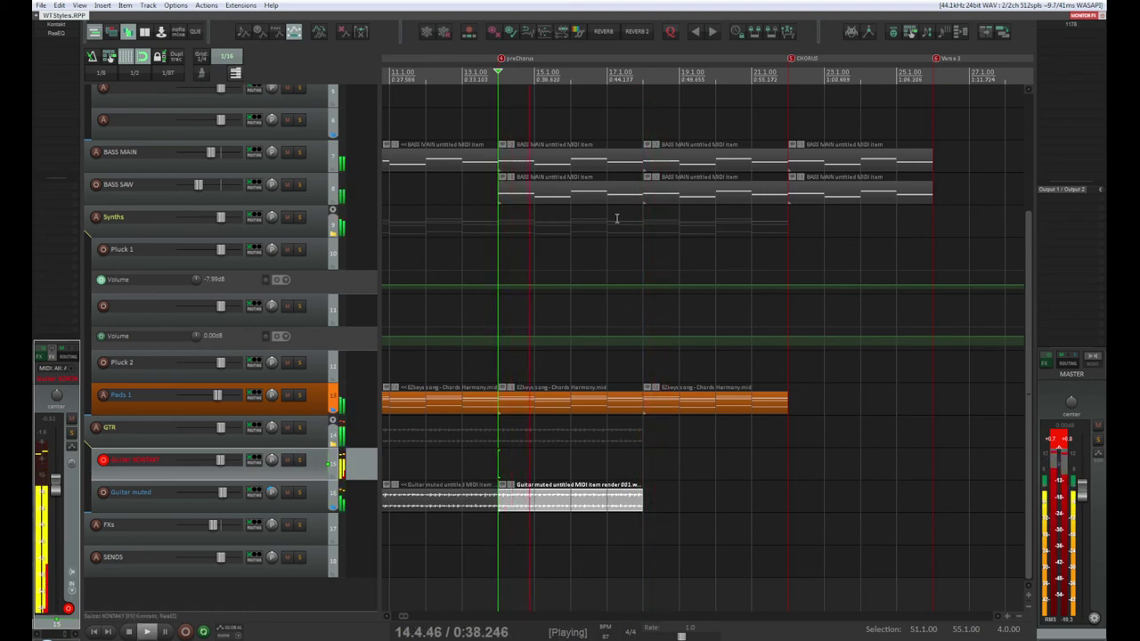
key("space")
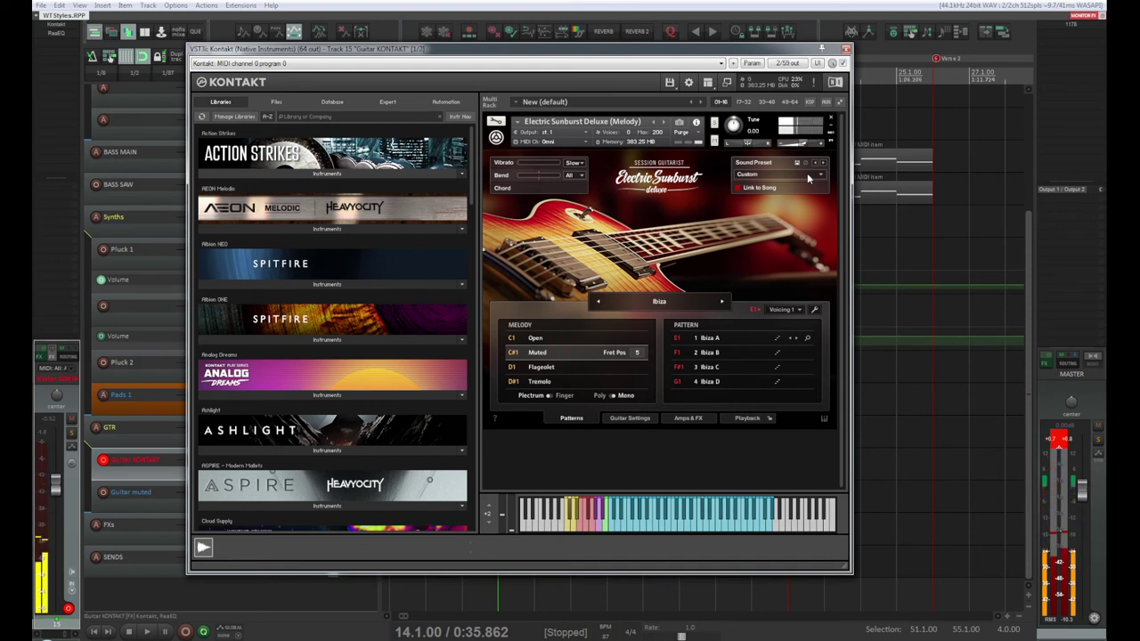
Examine Electric Sunburst Deluxe's guitar settings and its Old Flanger and first IR Reverb effects in Kontakt
left_click(651, 418)
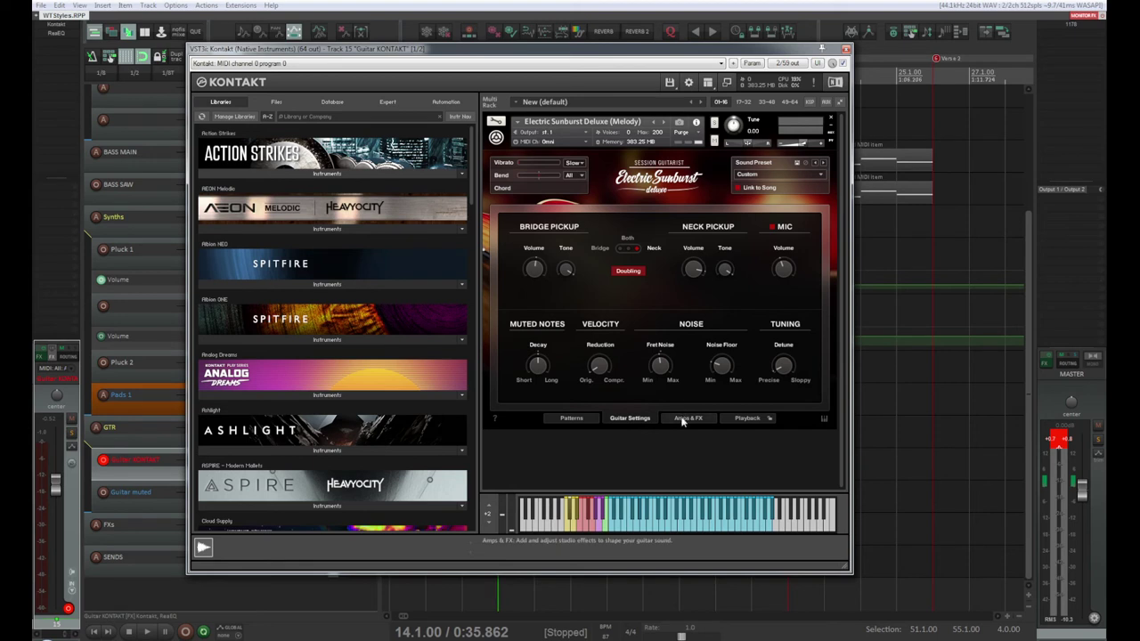
left_click(683, 419)
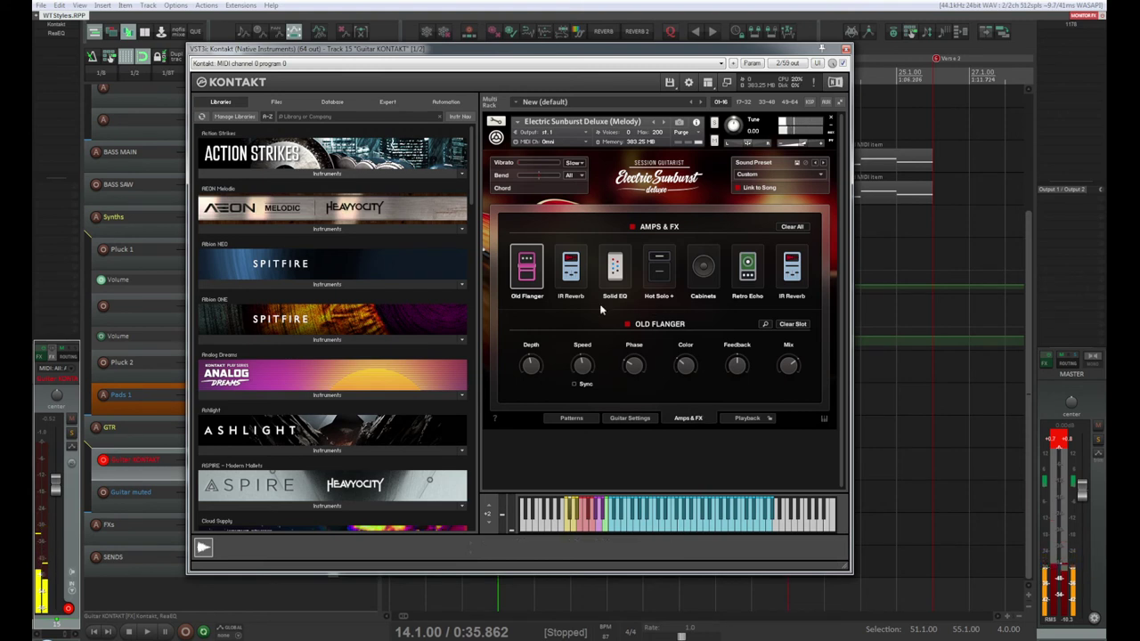
left_click(570, 272)
left_click(525, 272)
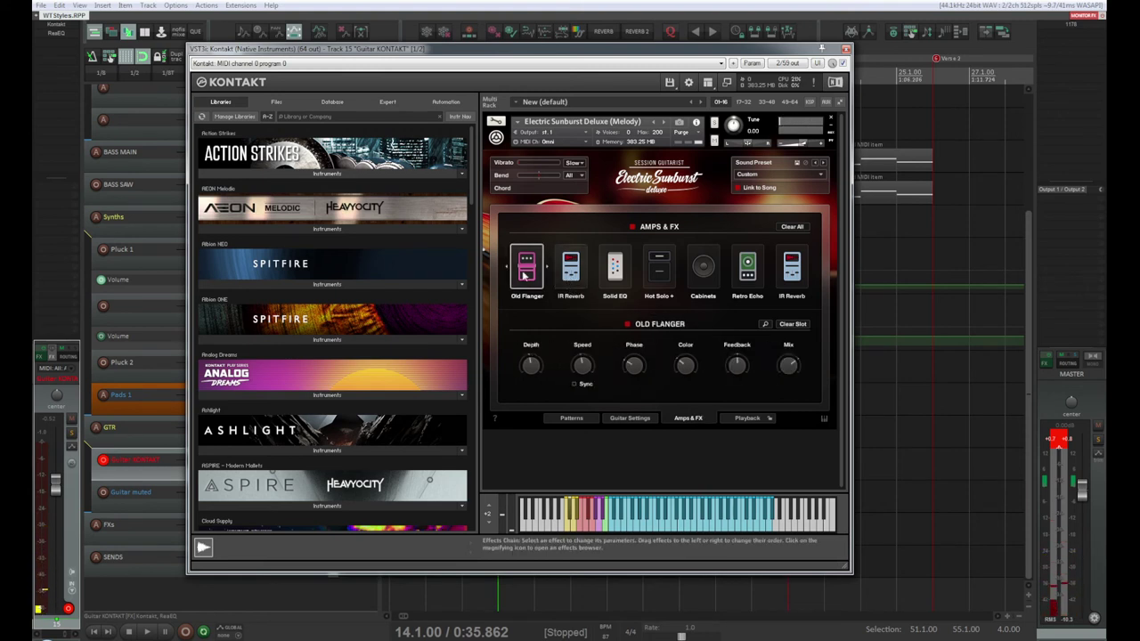
left_click(567, 272)
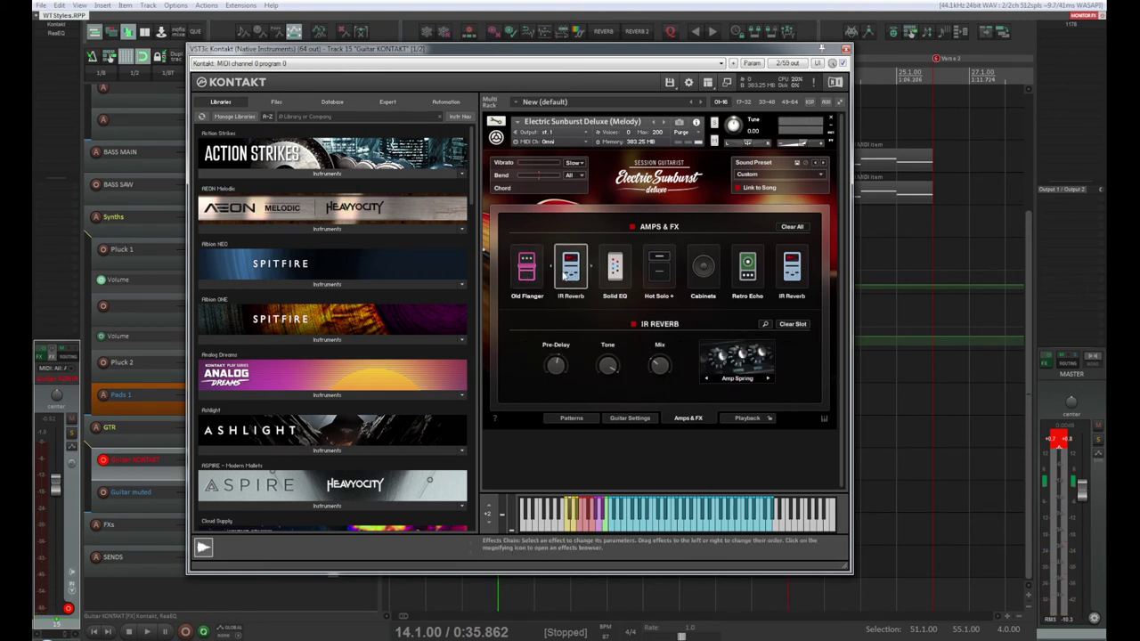
left_click(527, 275)
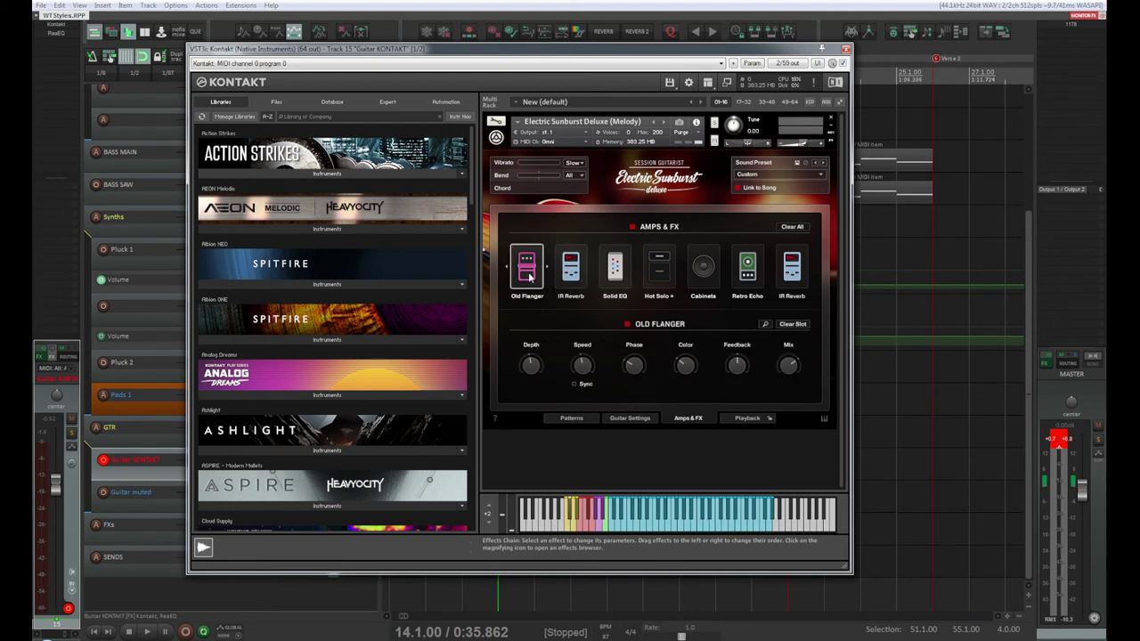
left_click(573, 275)
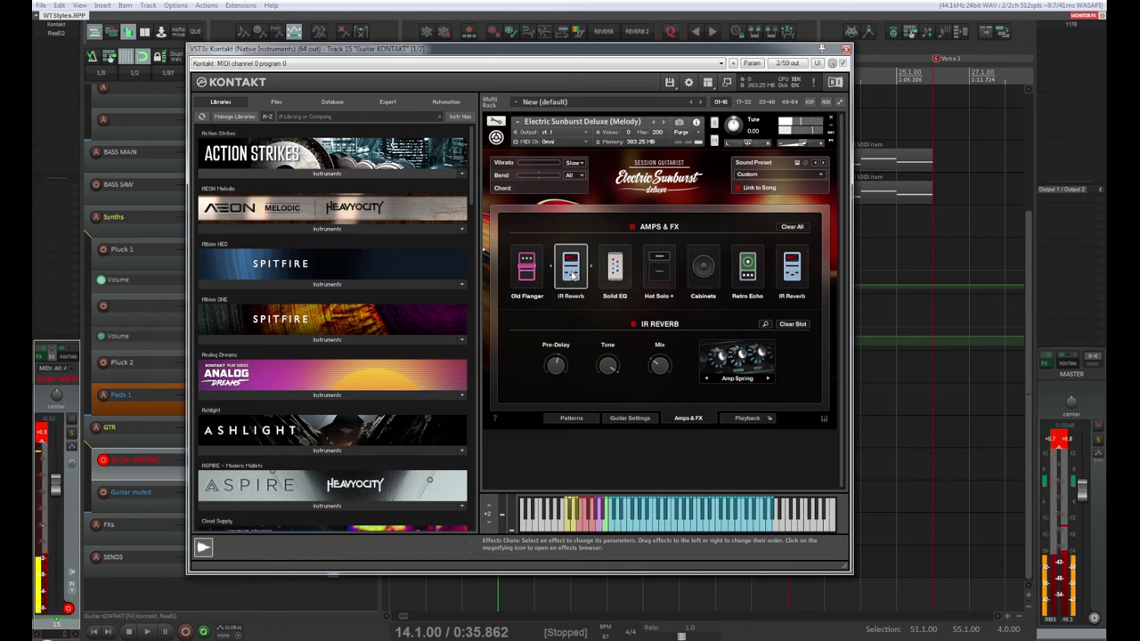
Audition the Electric Sunburst Deluxe guitar against the preChorus from bar 14 in several playback passes with Kontakt open
key("space")
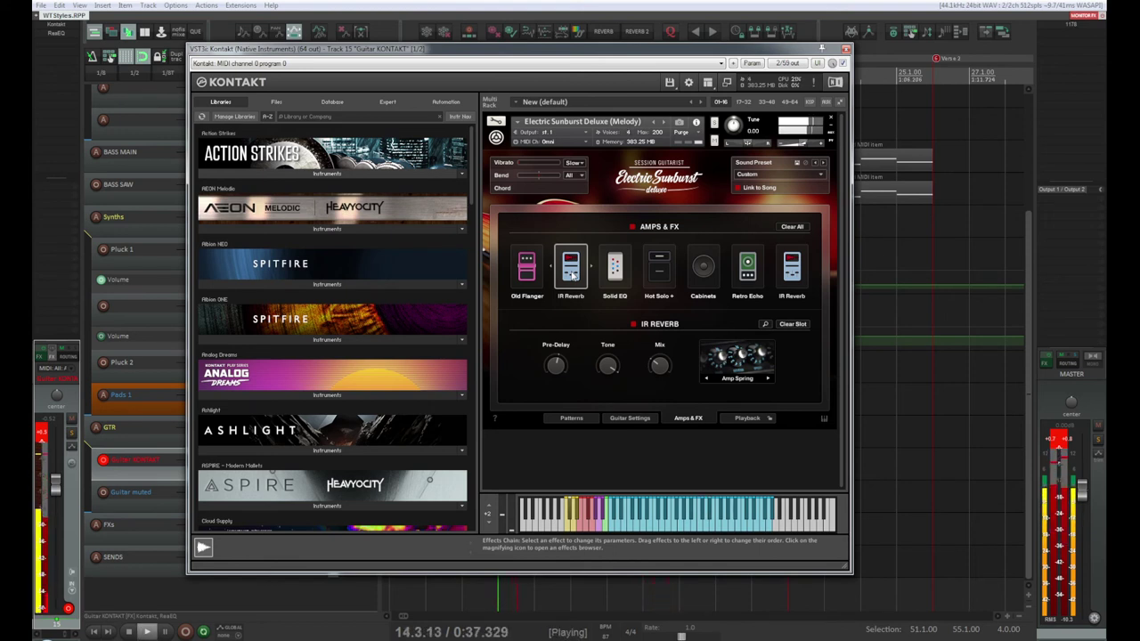
key("space")
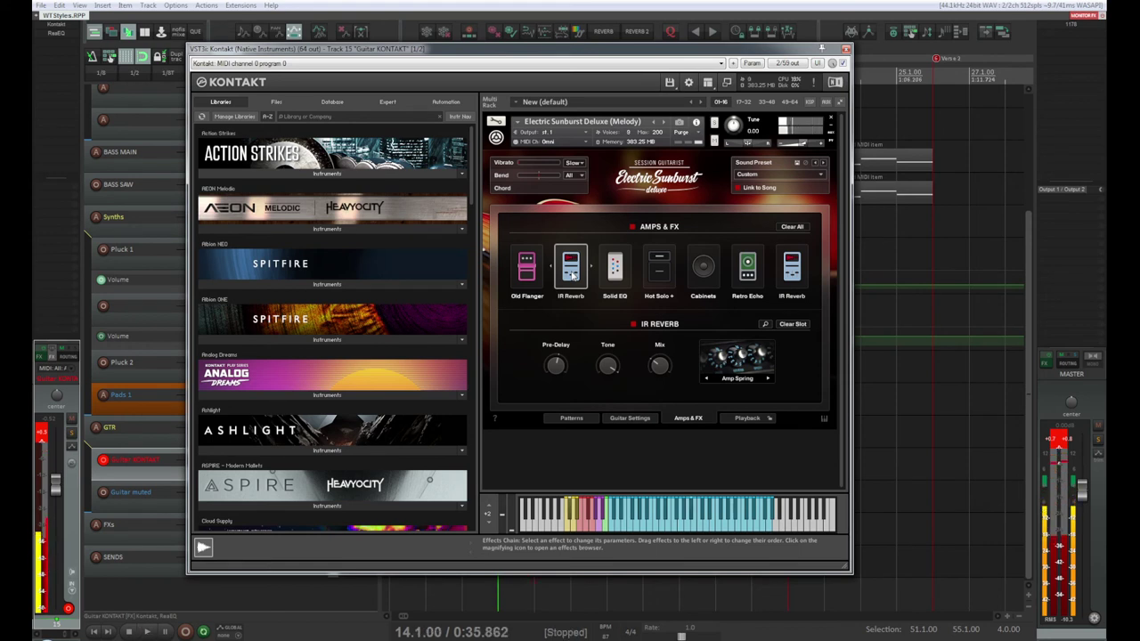
key("space")
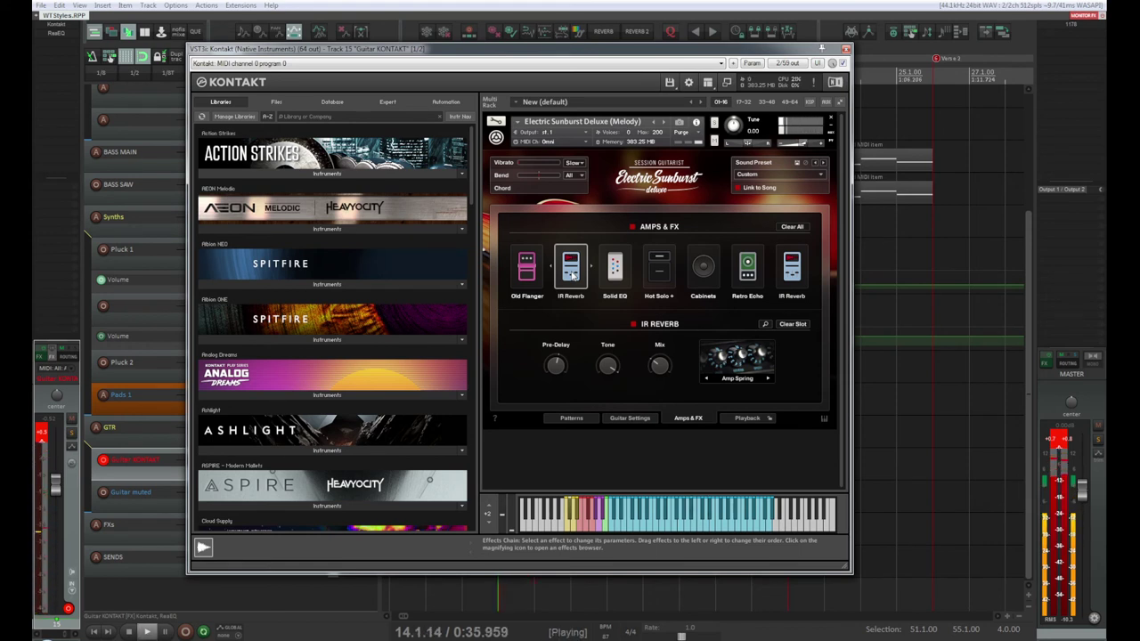
key("space")
key("space")
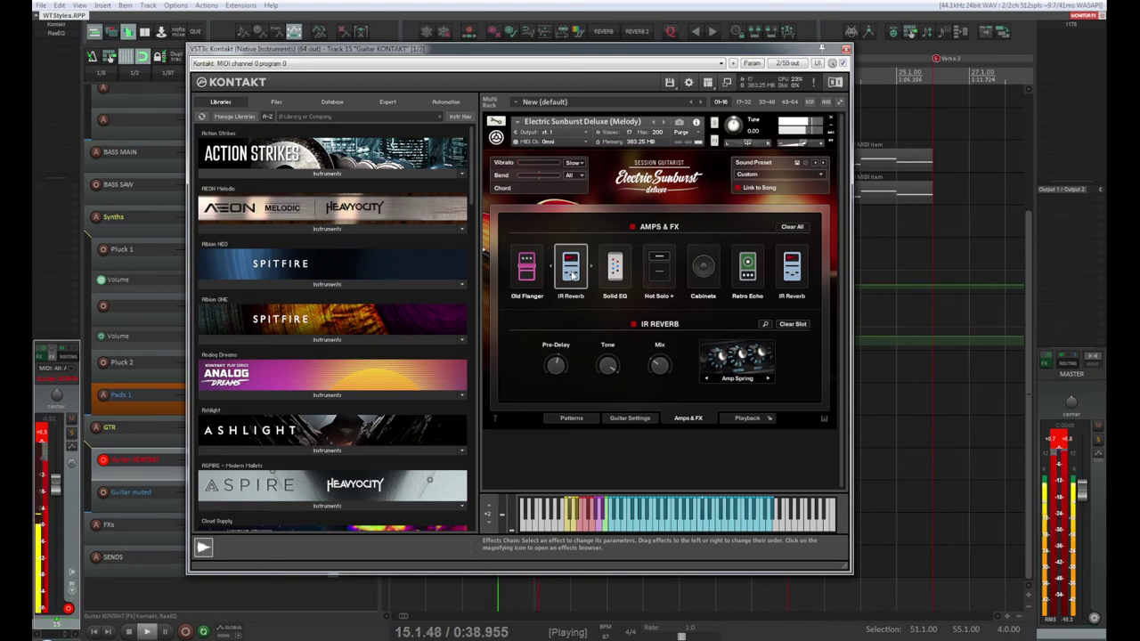
key("space")
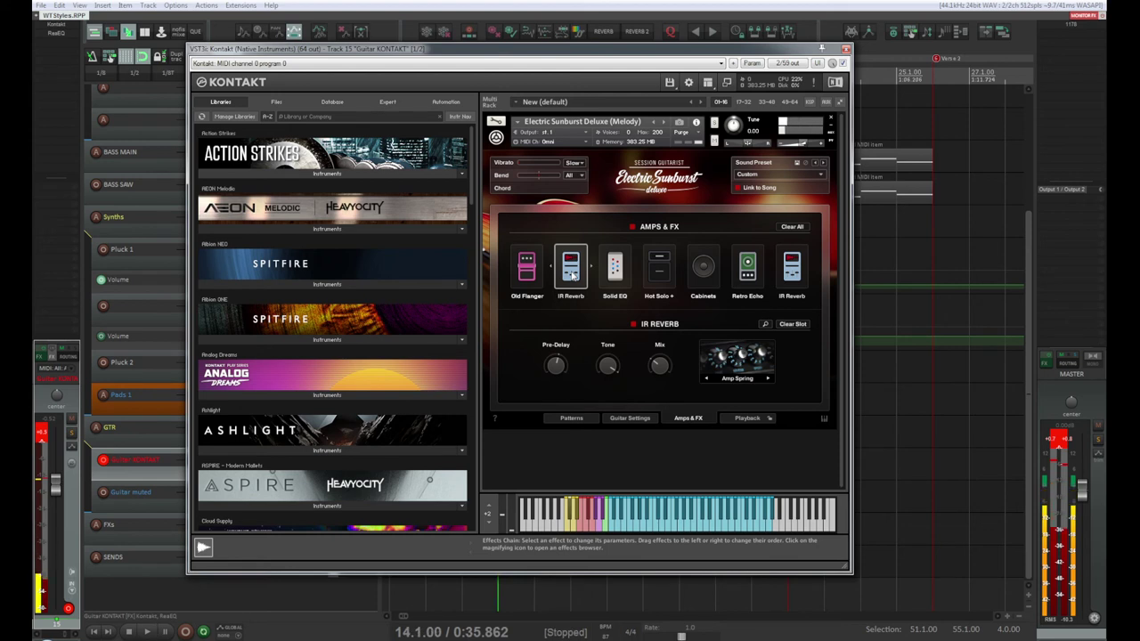
key("space")
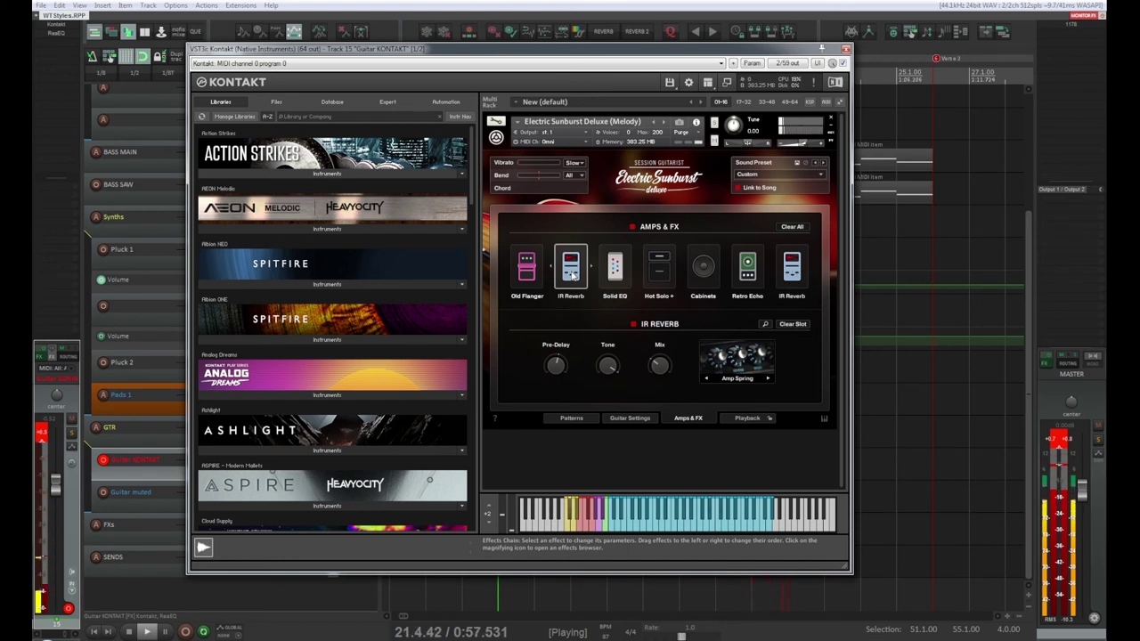
key("space")
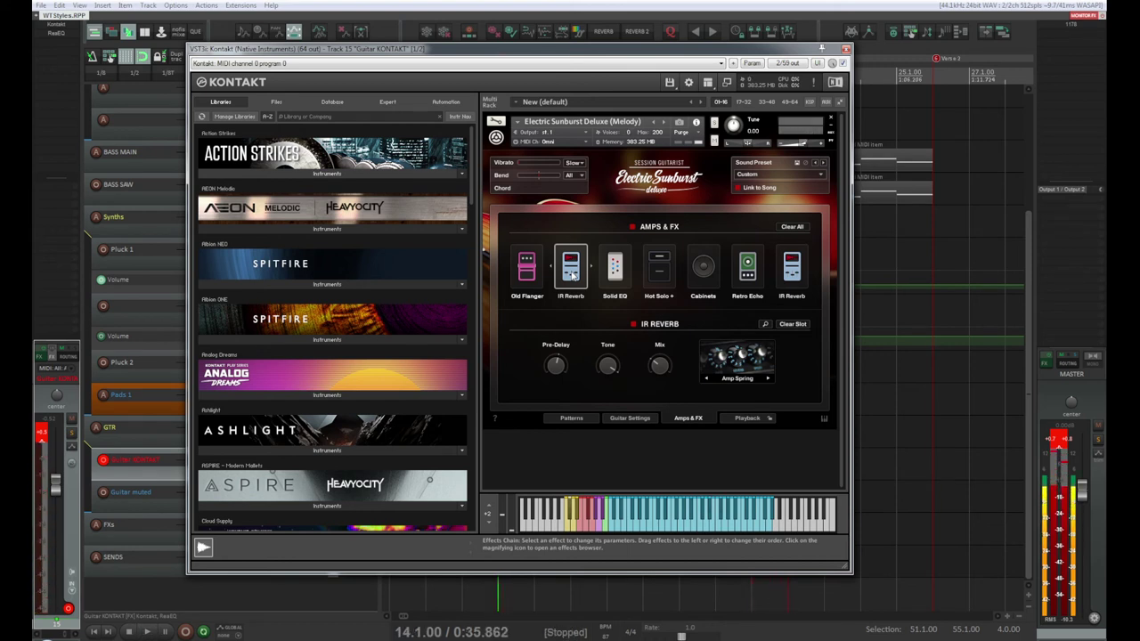
Close the Kontakt window and briefly play the arrangement from the preChorus marker
left_click(845, 49)
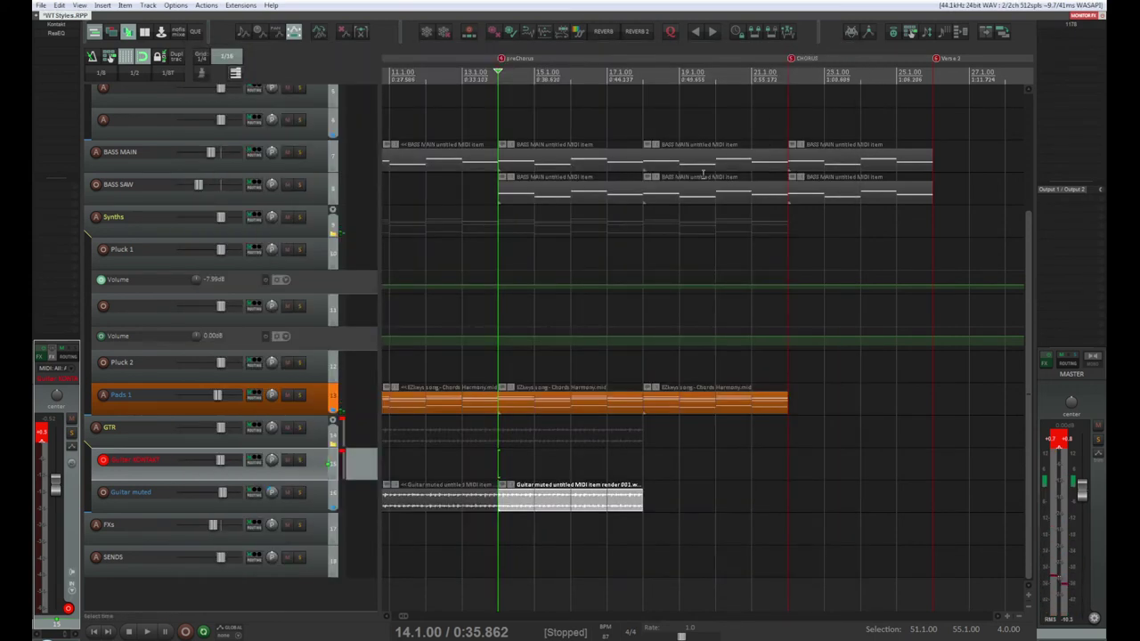
key("space")
key("space")
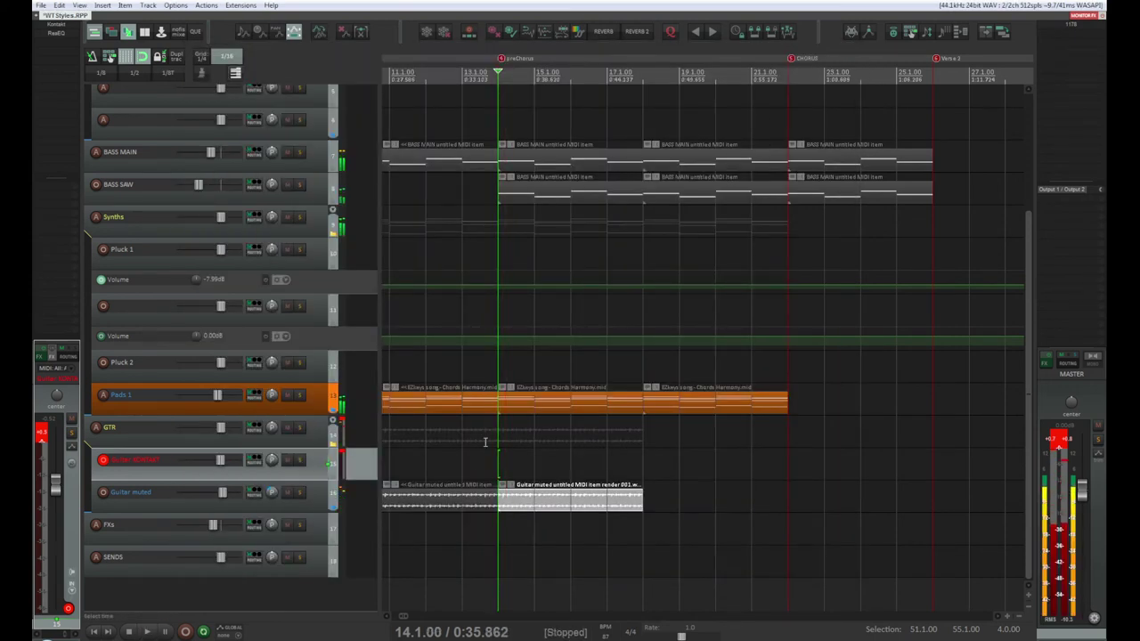
Play the preChorus from bar 14 in several short passes alongside the armed Guitar KONTAKT track
left_click_drag(1031, 419, 1033, 330)
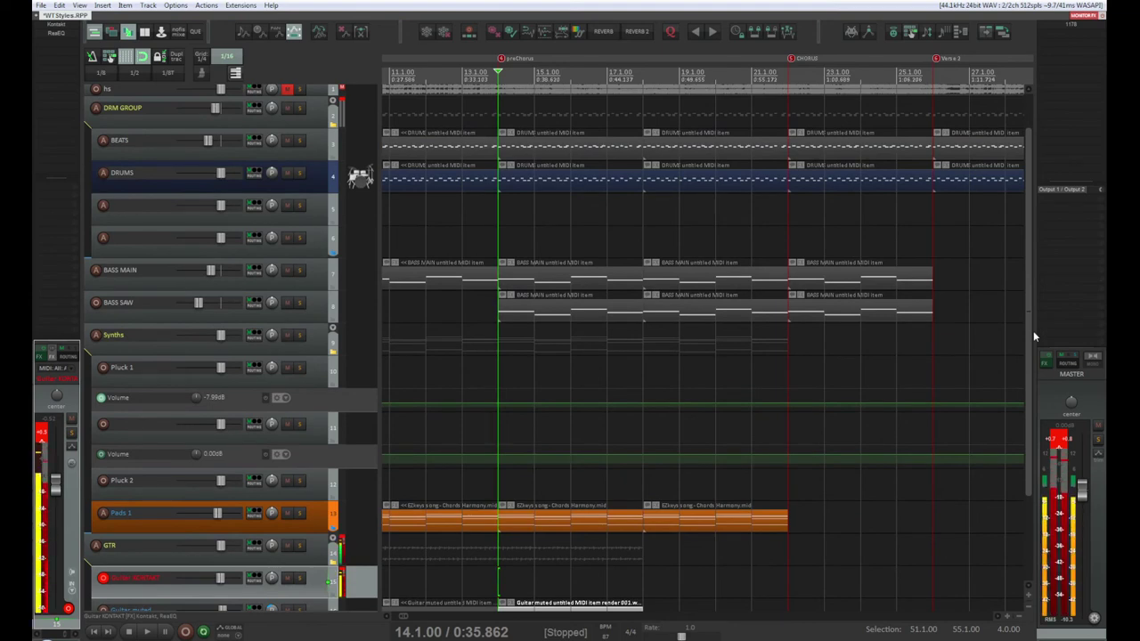
key("space")
key("space")
key("space")
key("space")
key("space")
key("space")
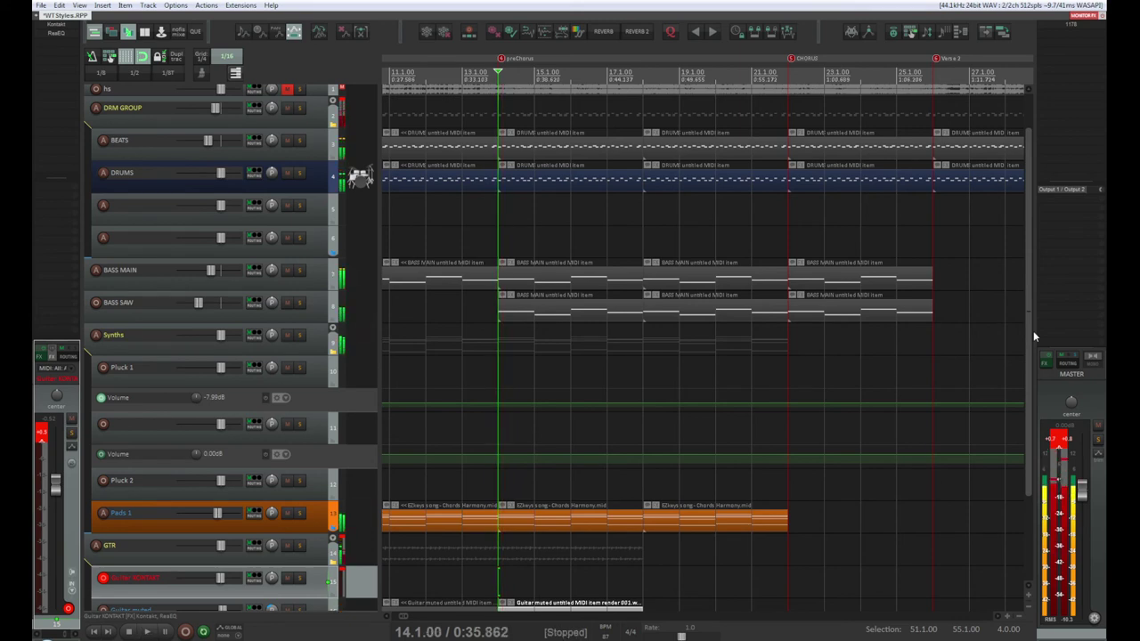
Play the lead-in to the preChorus from bar 13 in two passes and move the edit cursor into the preChorus
scroll(495, 270, "up", 2)
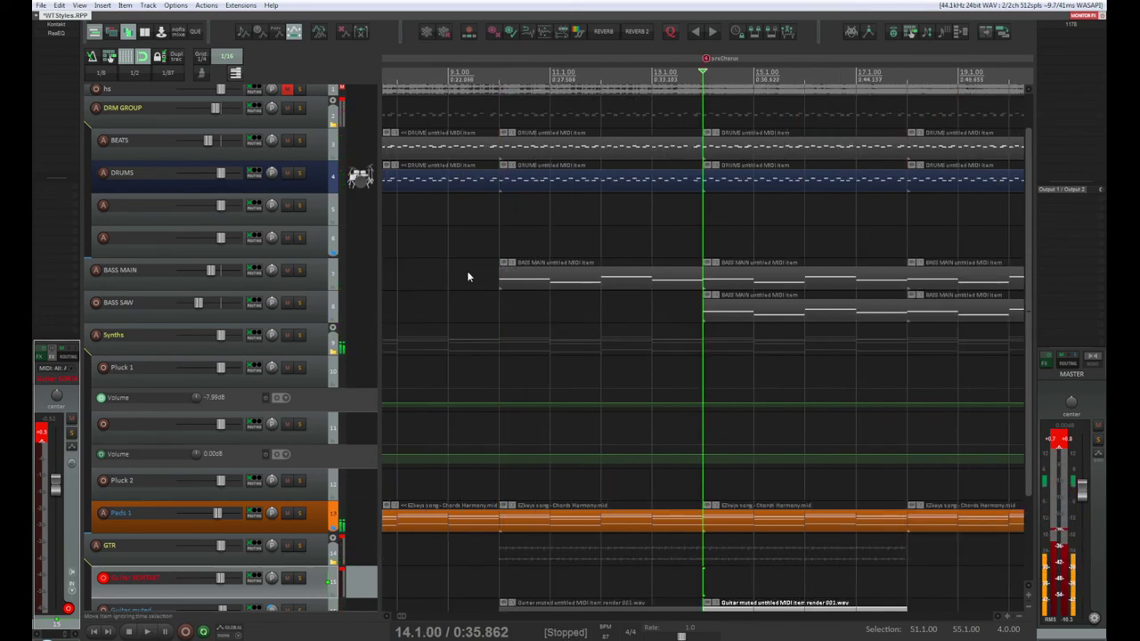
left_click(632, 72)
key("space")
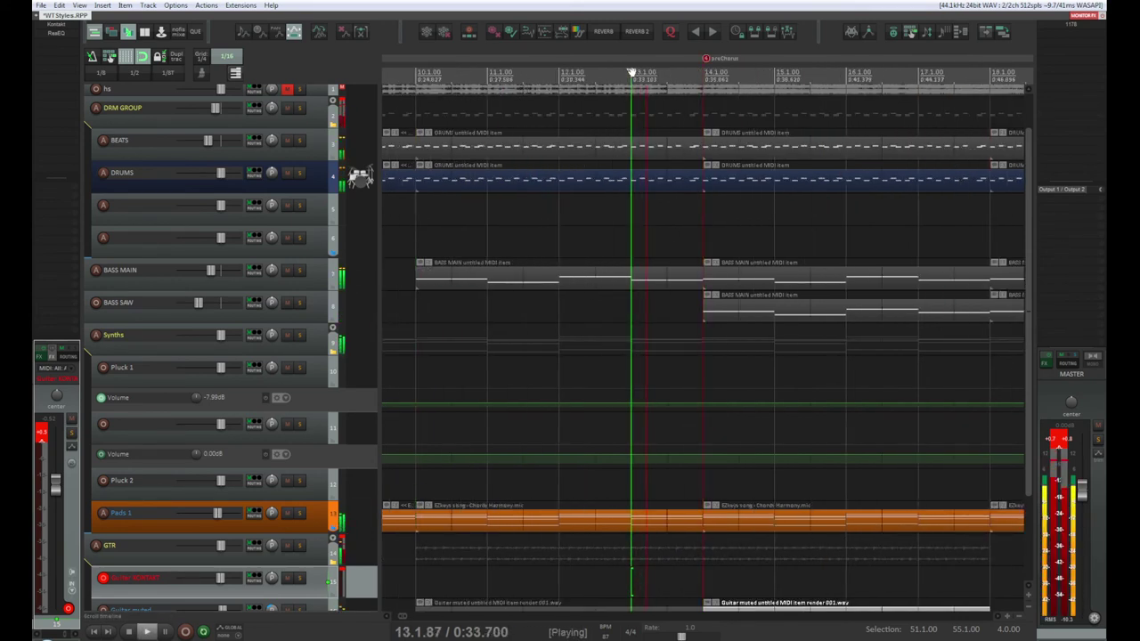
key("space")
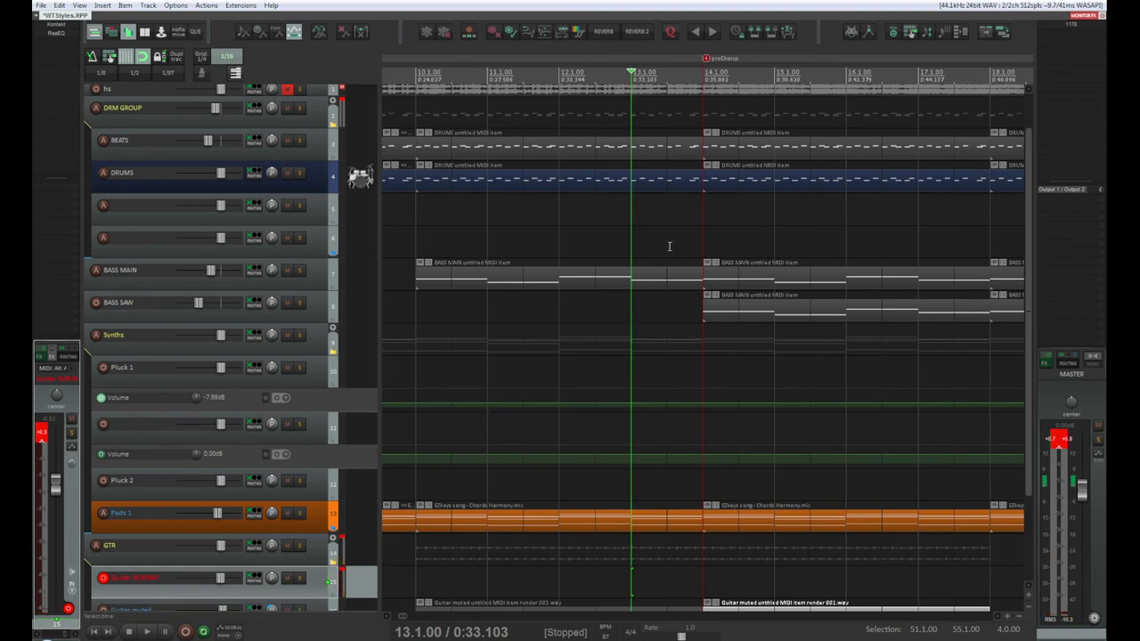
scroll(669, 246, "down", 6)
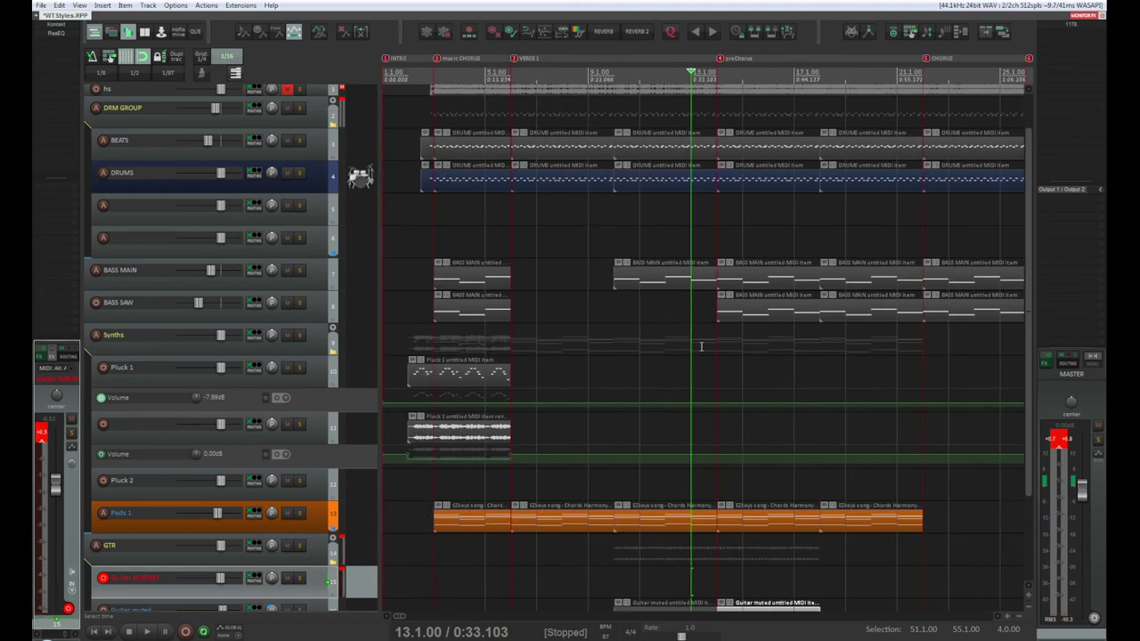
key("space")
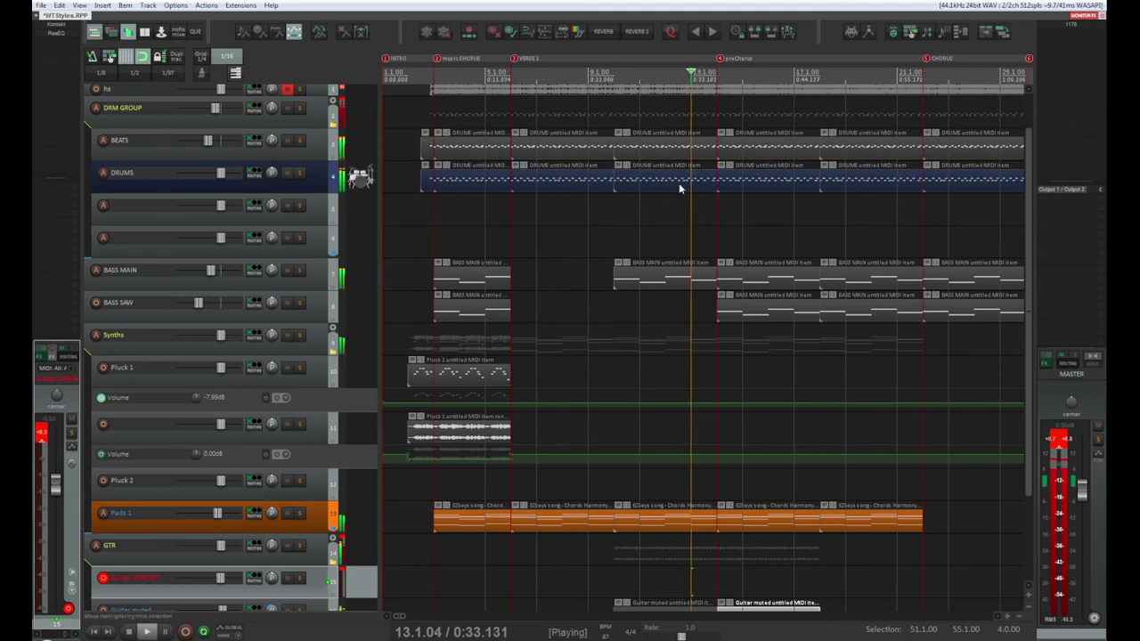
key("space")
left_click(718, 80)
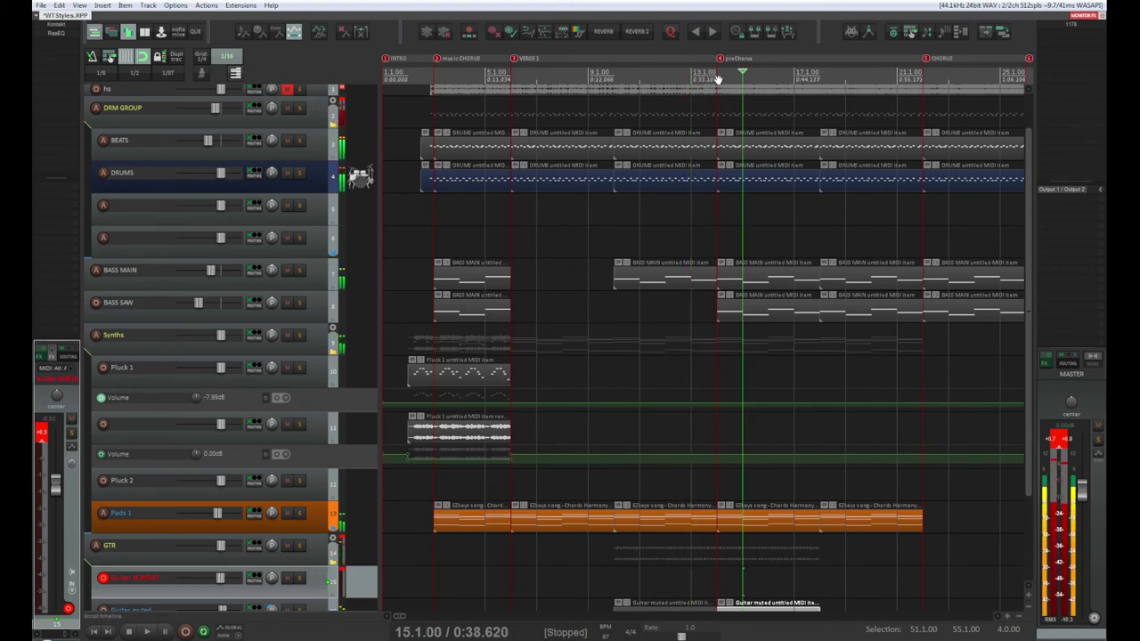
Play the arrangement from bar 13 several times to hear the lead-in and the prechorus section
left_click(693, 77)
key("space")
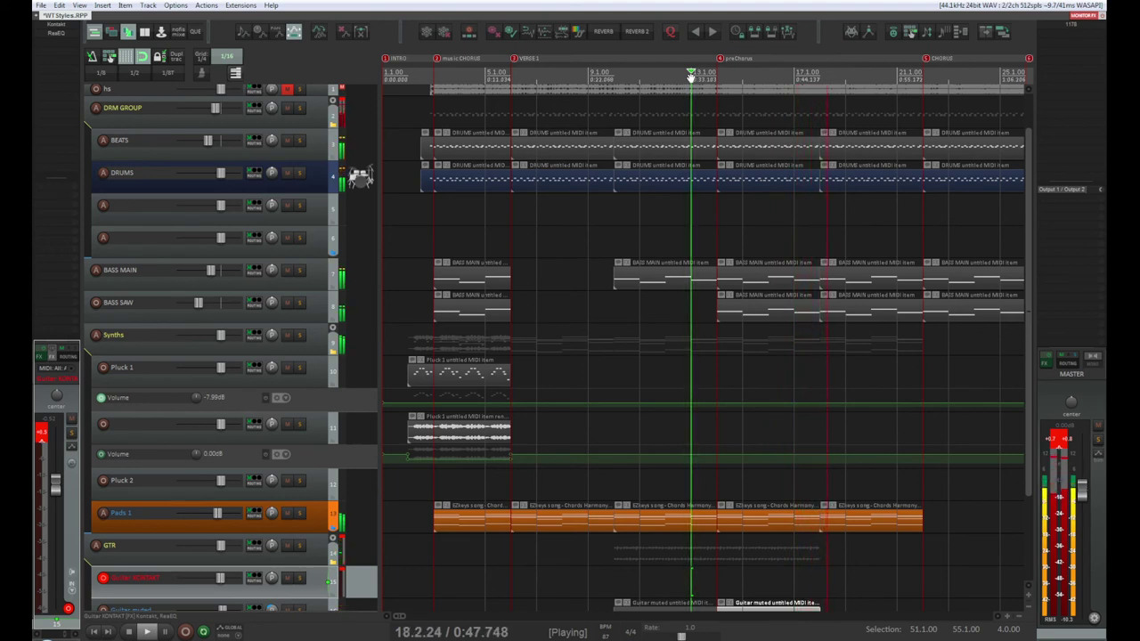
key("space")
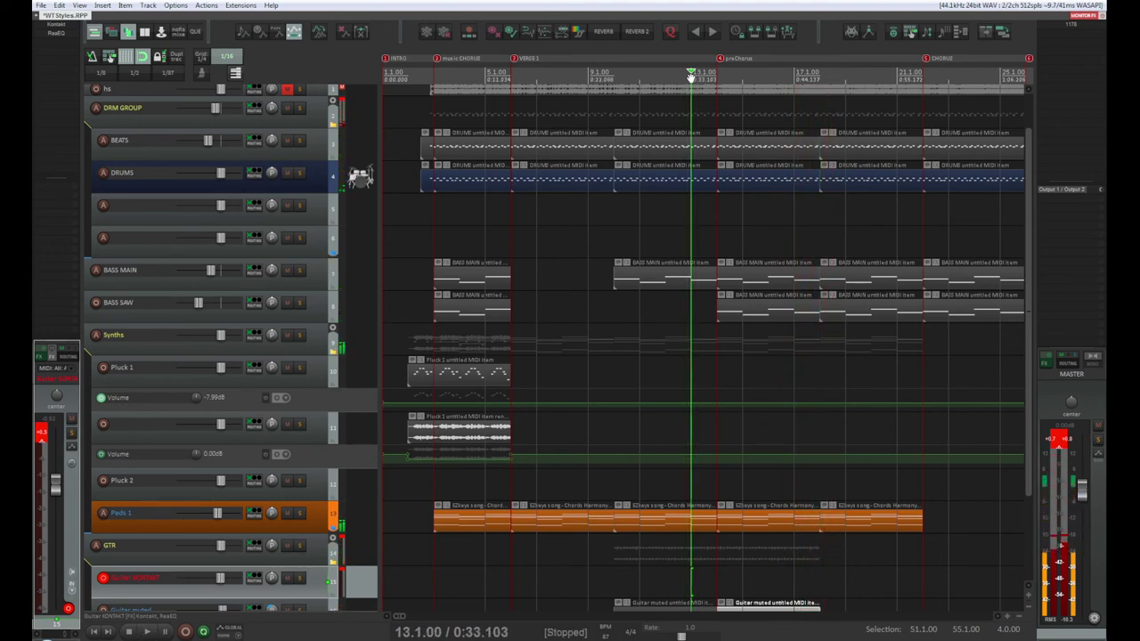
key("space")
key("space")
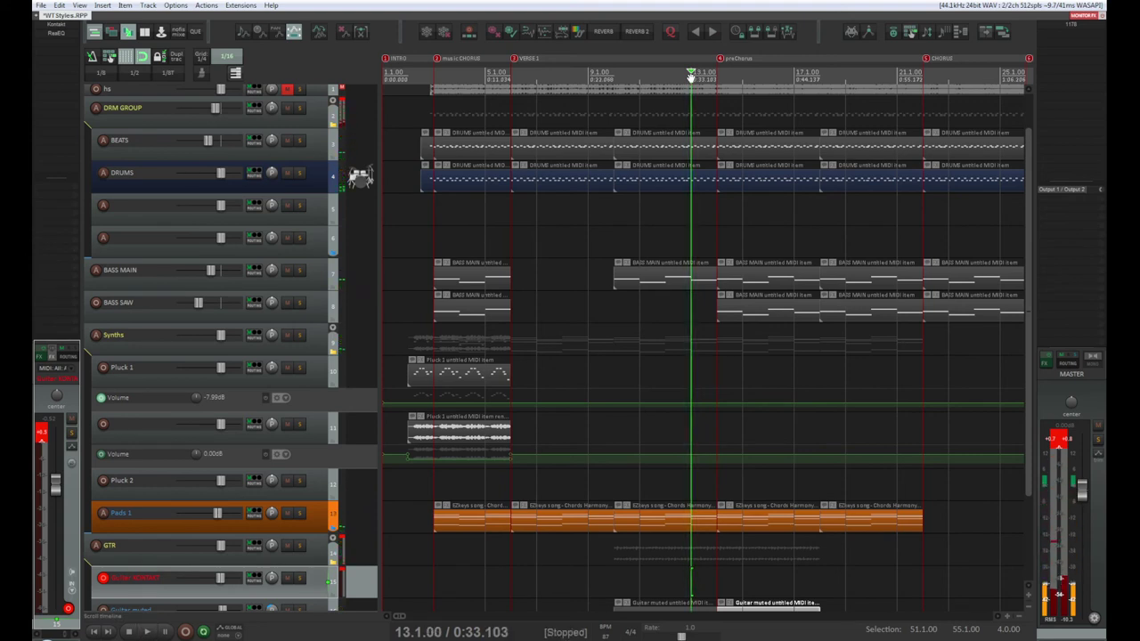
key("space")
key("space")
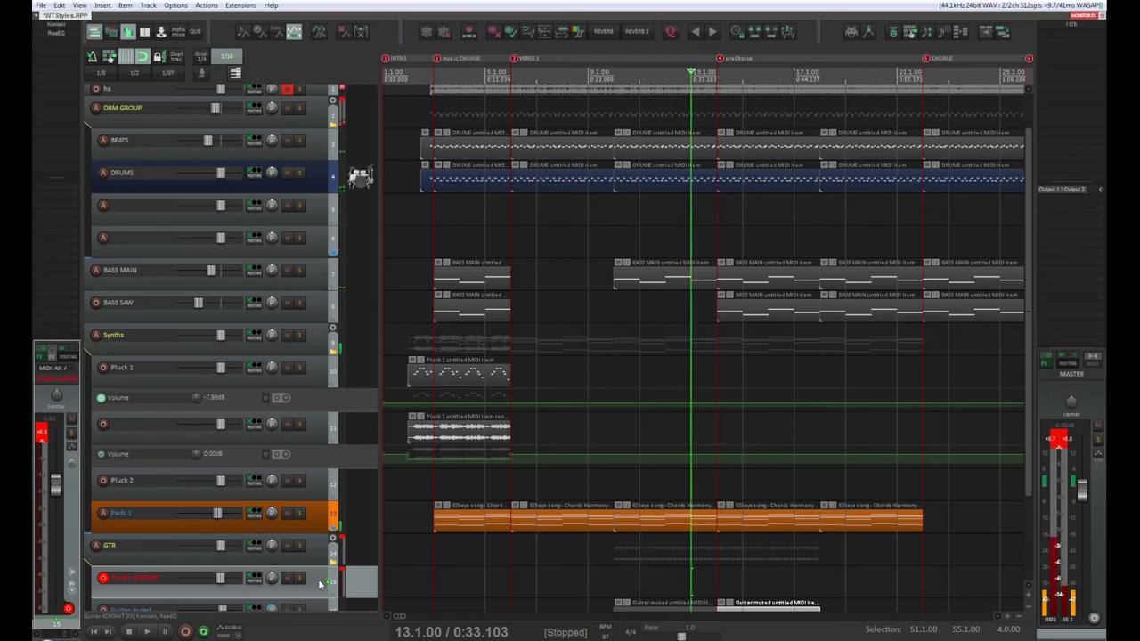
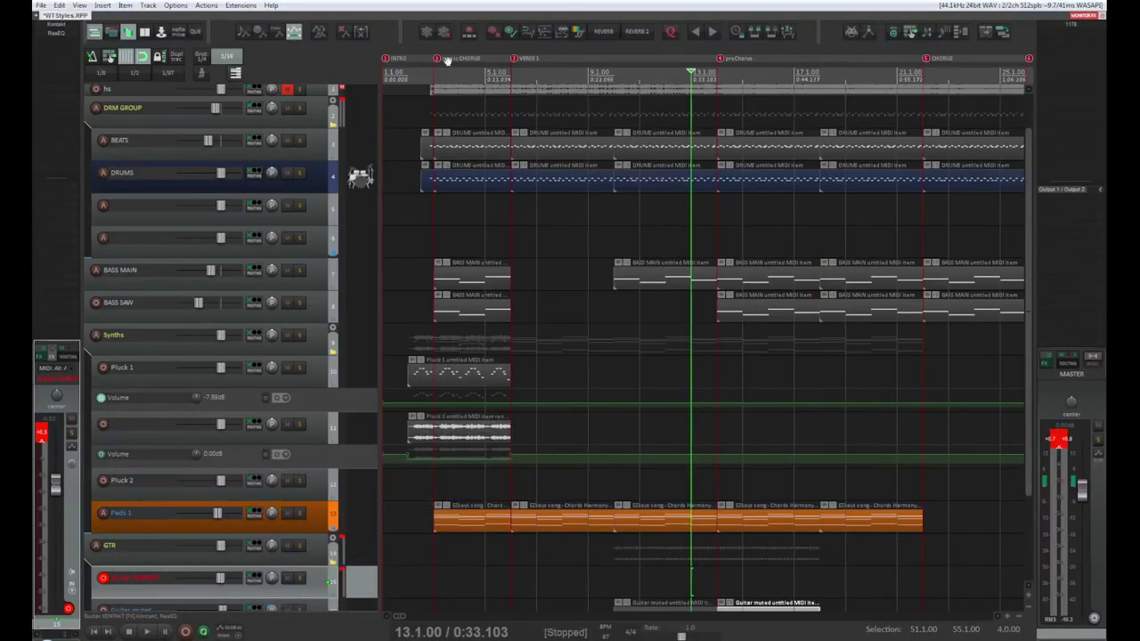
Replay the prechorus passage from bar 13 repeatedly to rehearse a part on the armed Guitar KONTAKT track
key("space")
key("space")
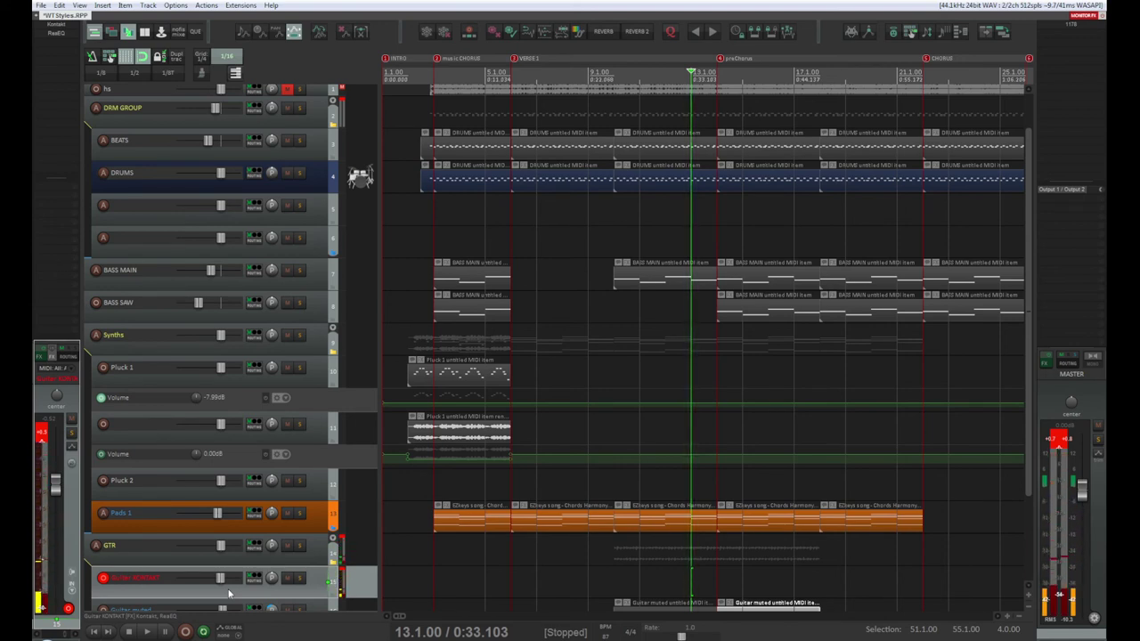
key("space")
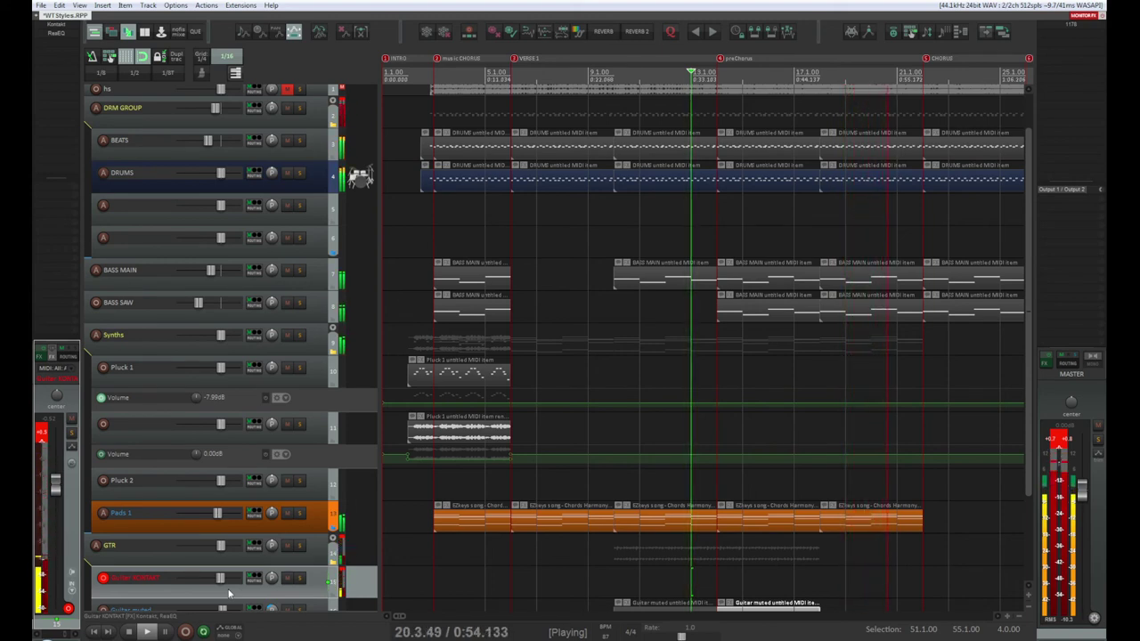
key("space")
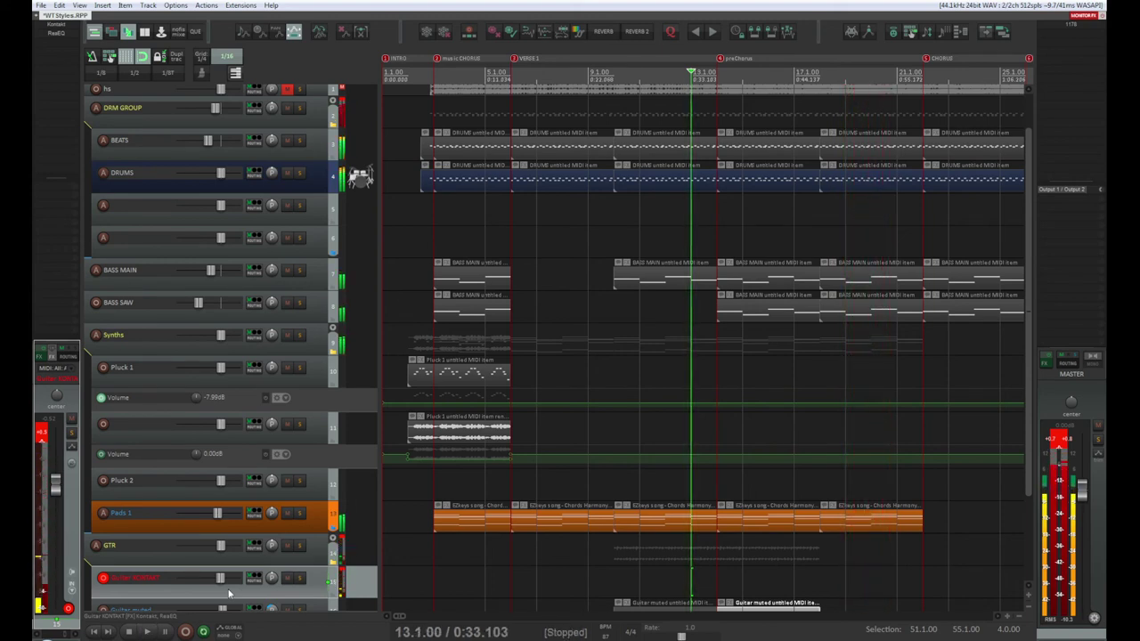
key("space")
key("space")
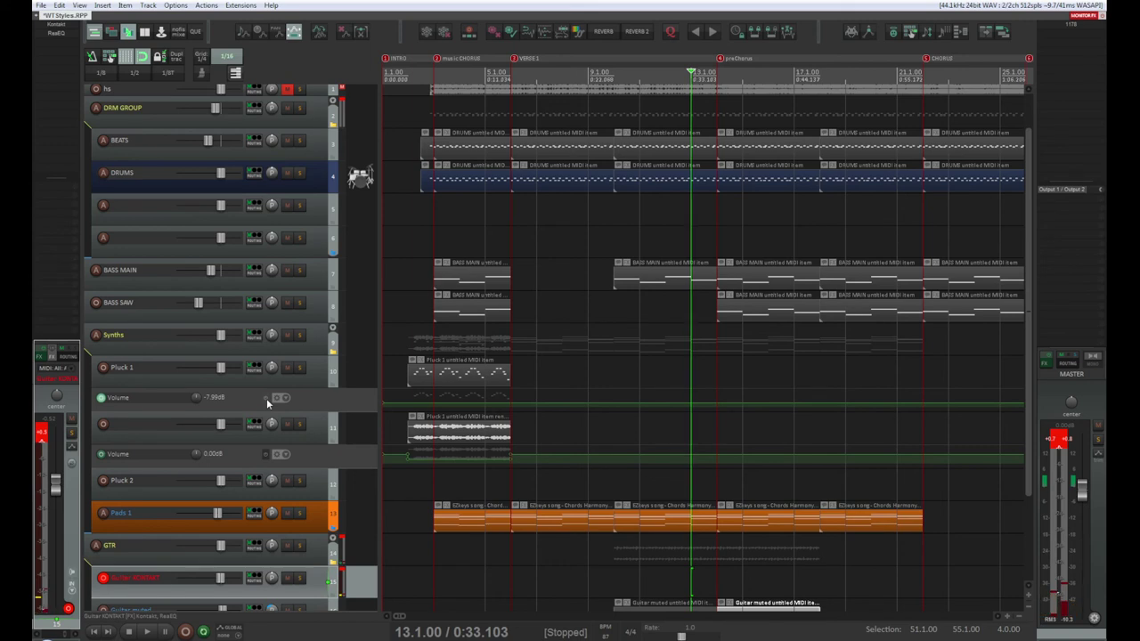
key("space")
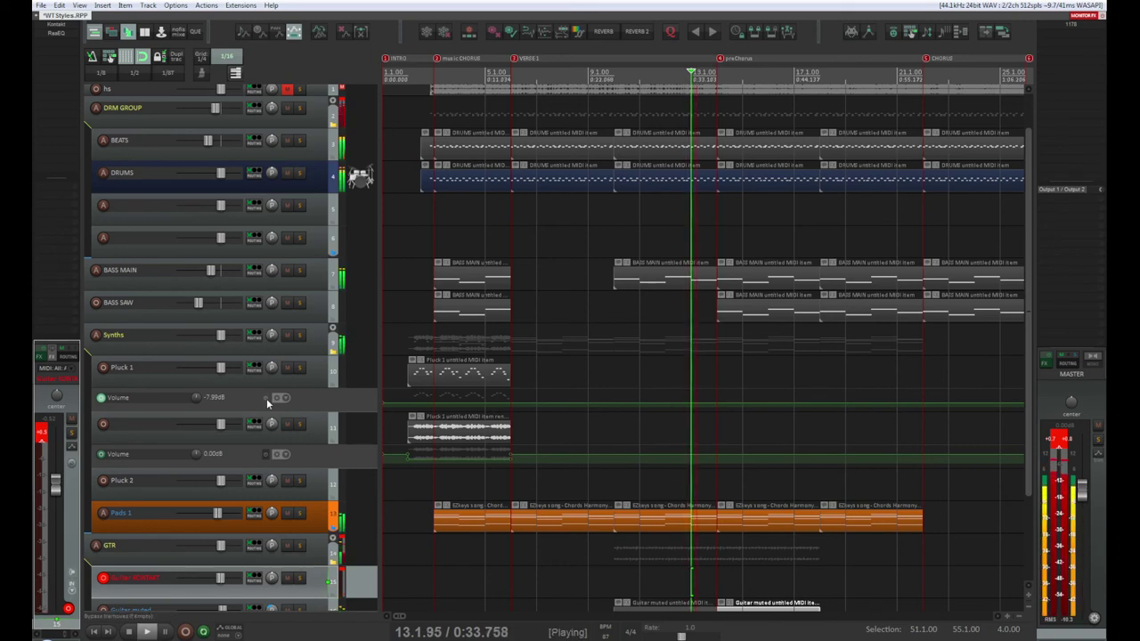
key("space")
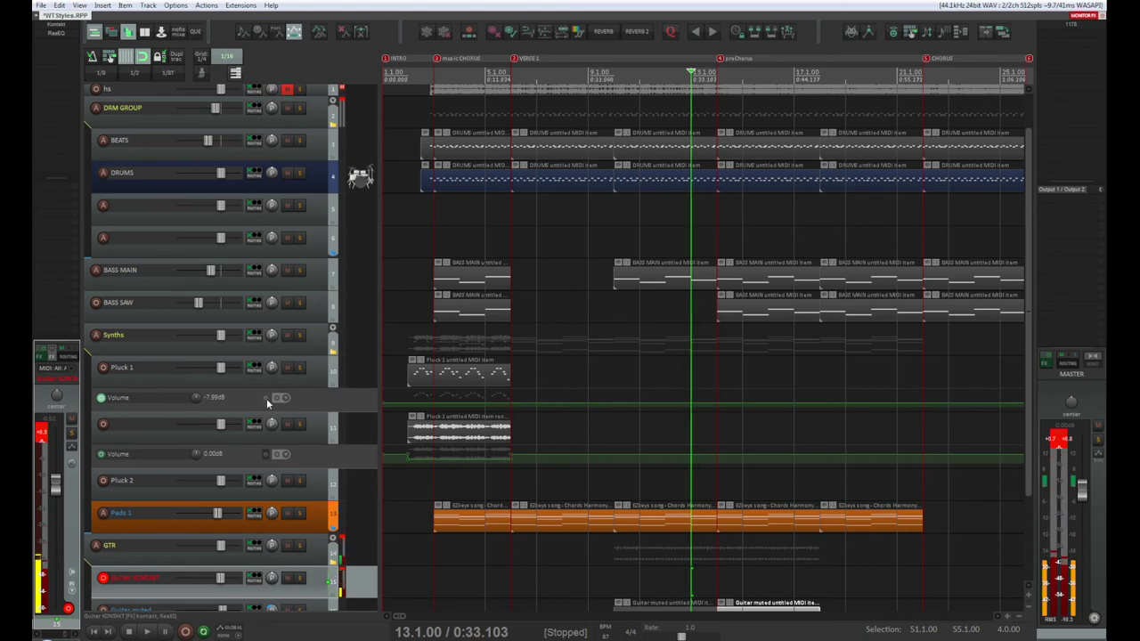
key("space")
key("space")
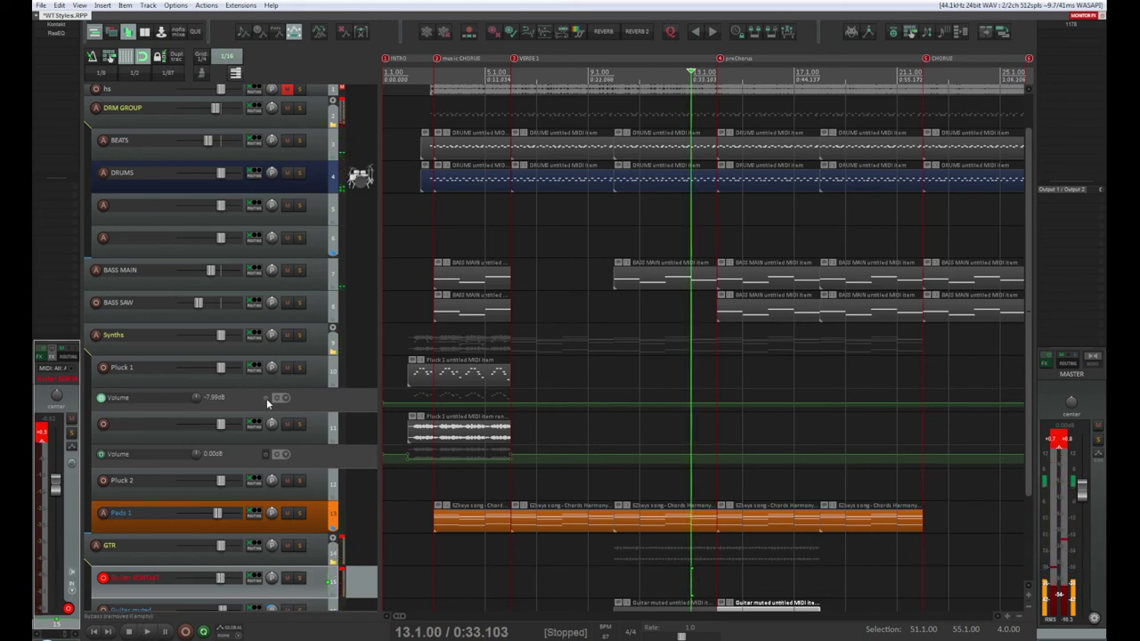
left_click(186, 631)
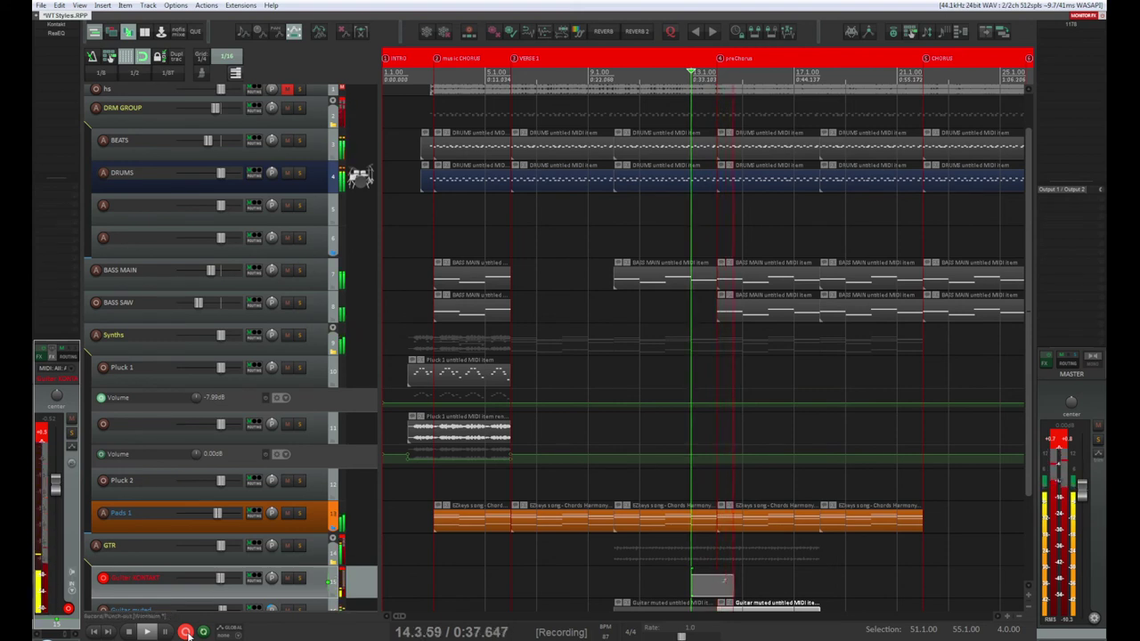
left_click(186, 632)
key("ctrl+z")
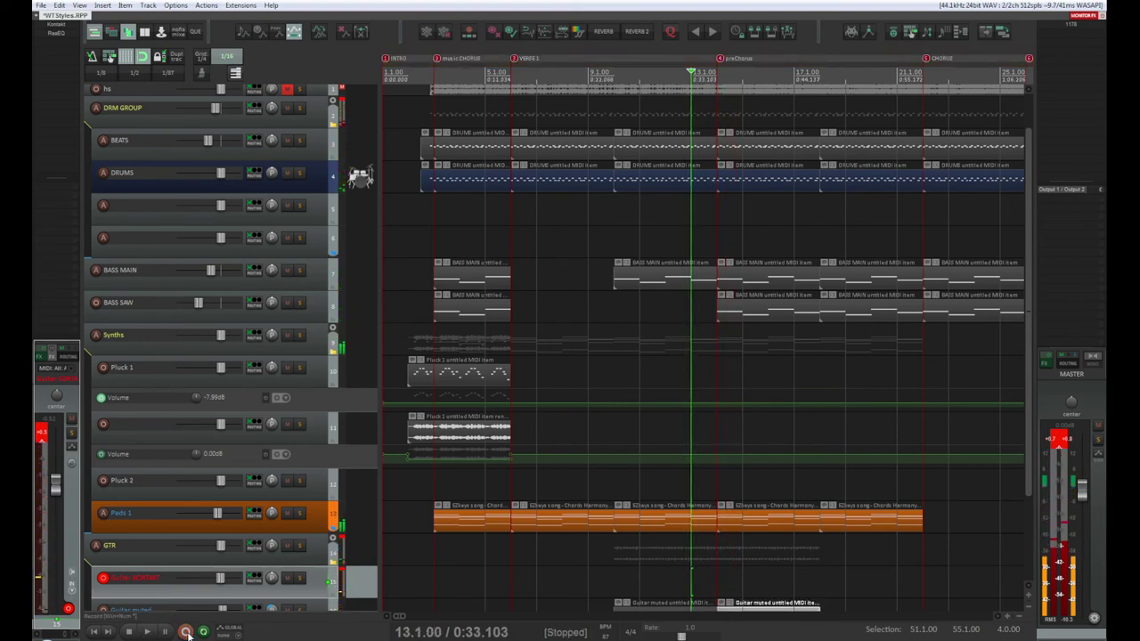
key("space")
key("space")
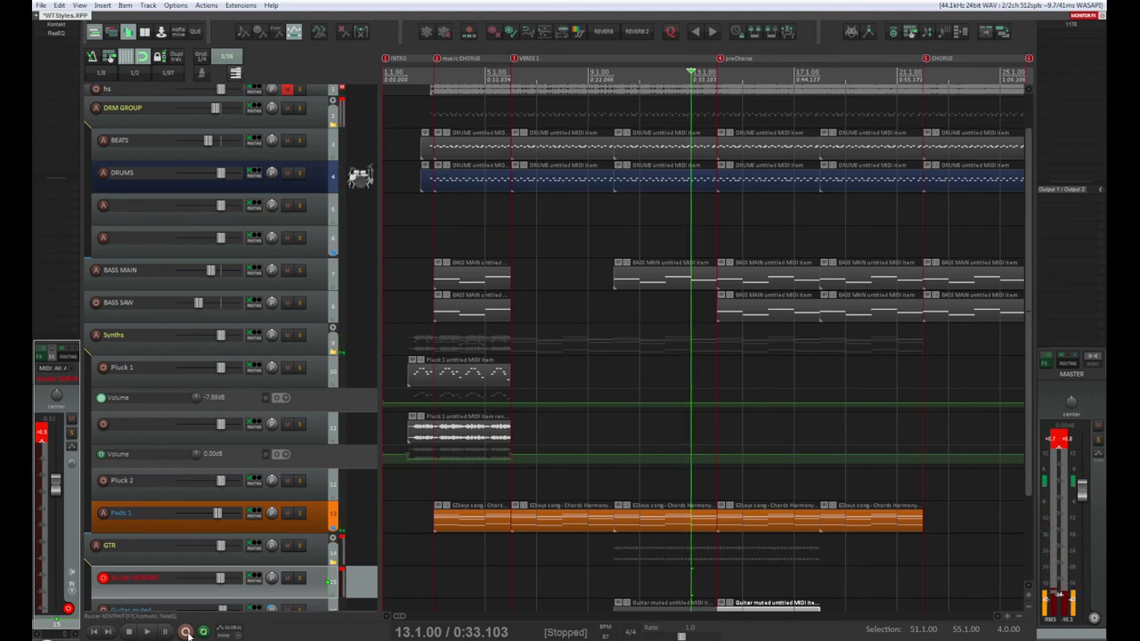
left_click(638, 82)
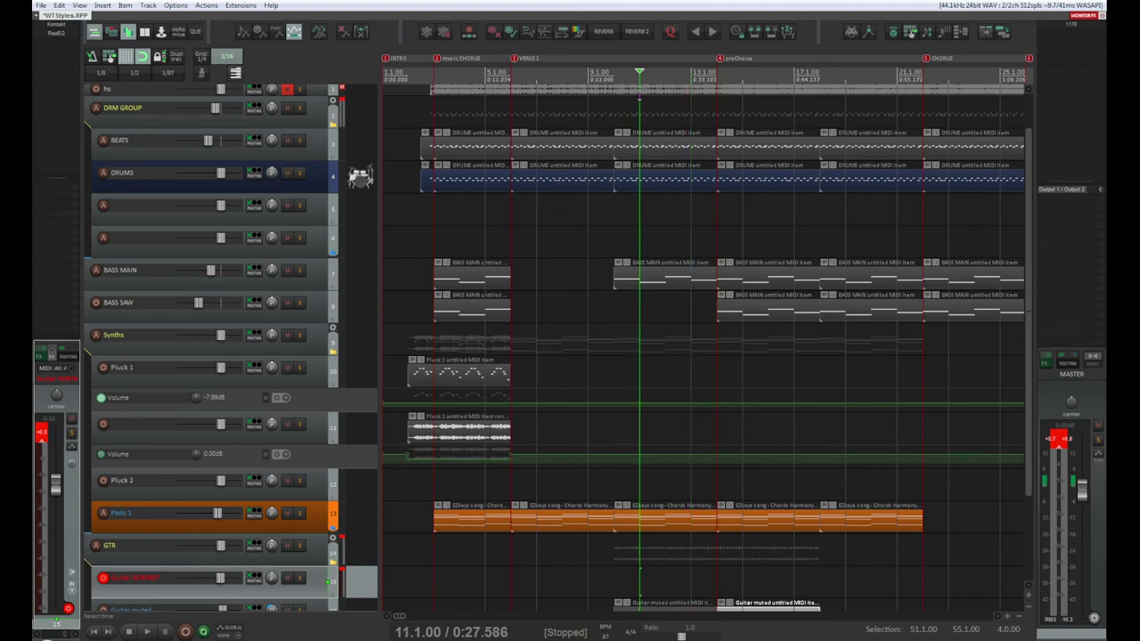
key("space")
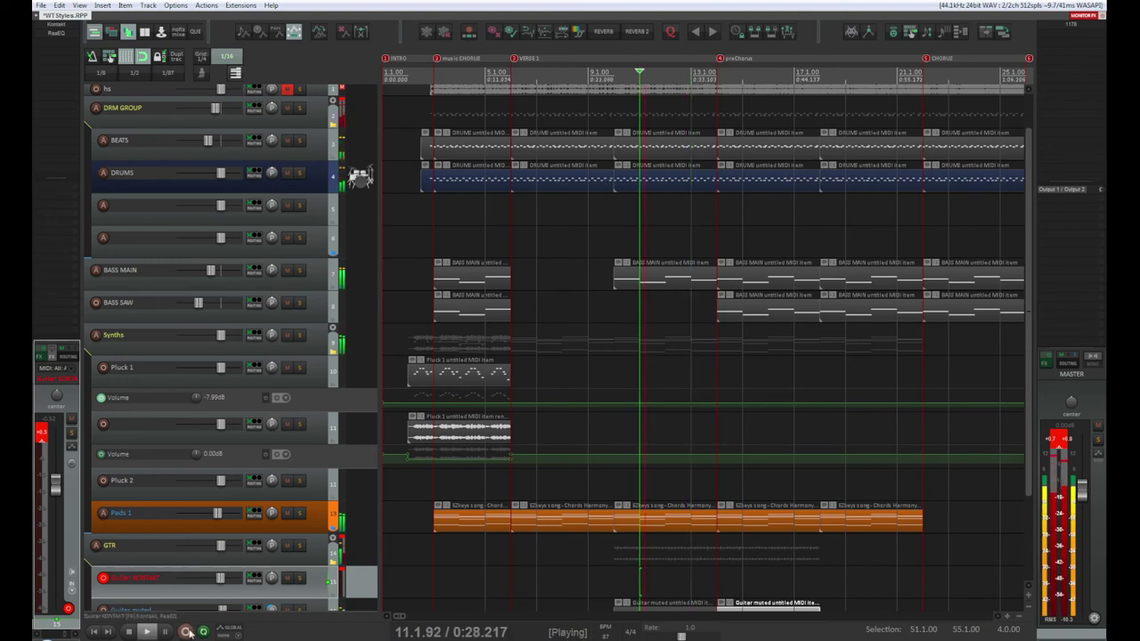
key("ctrl+r")
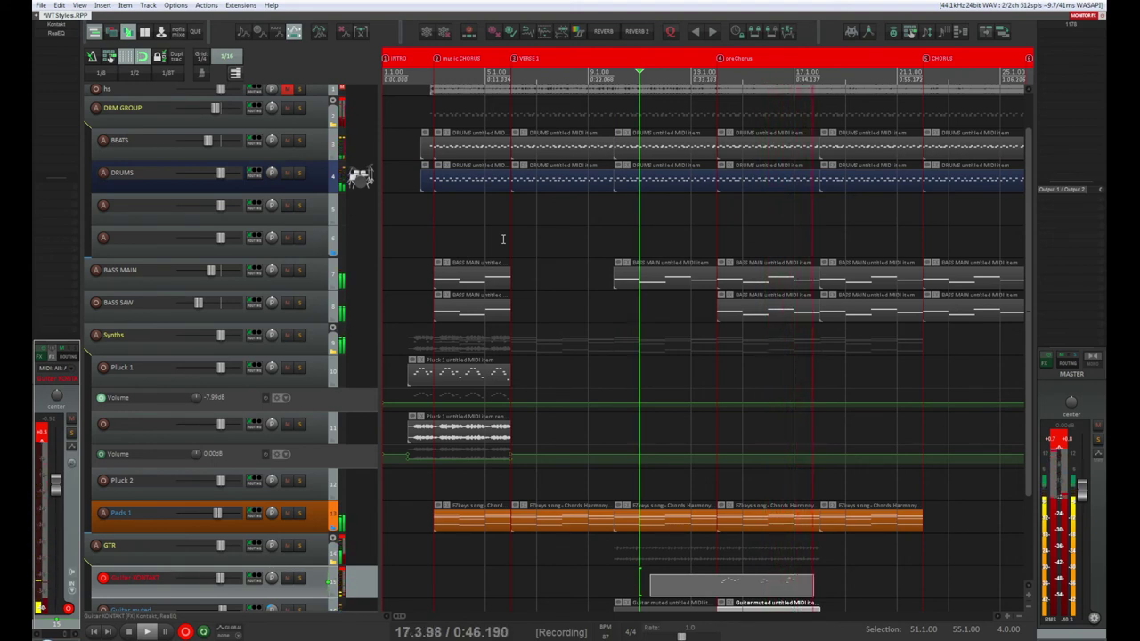
key("space")
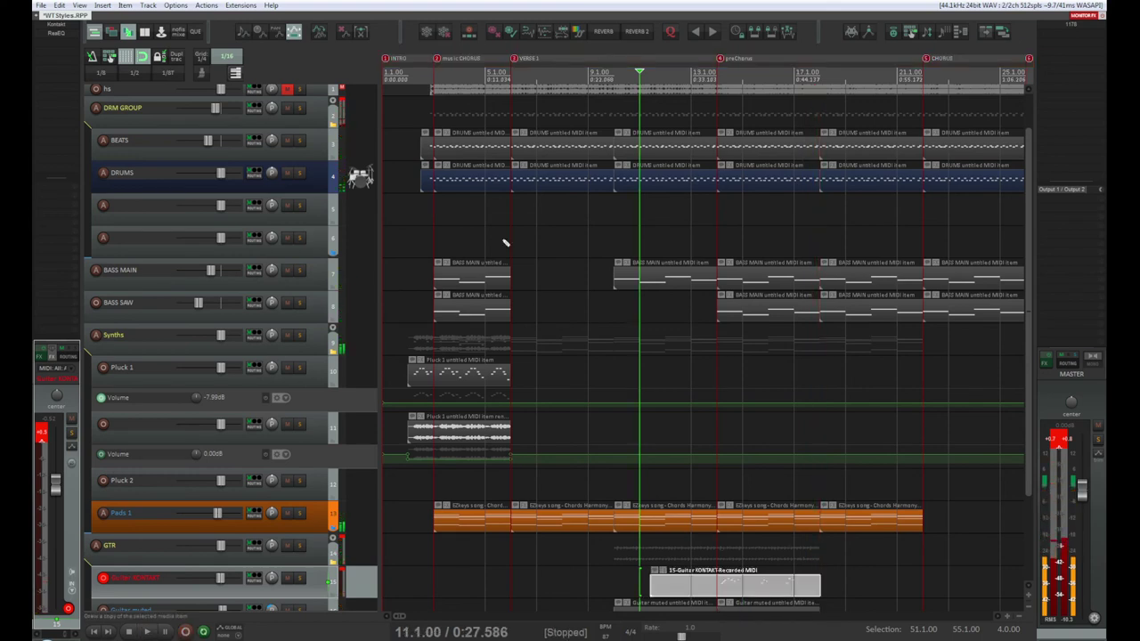
key("ctrl+z")
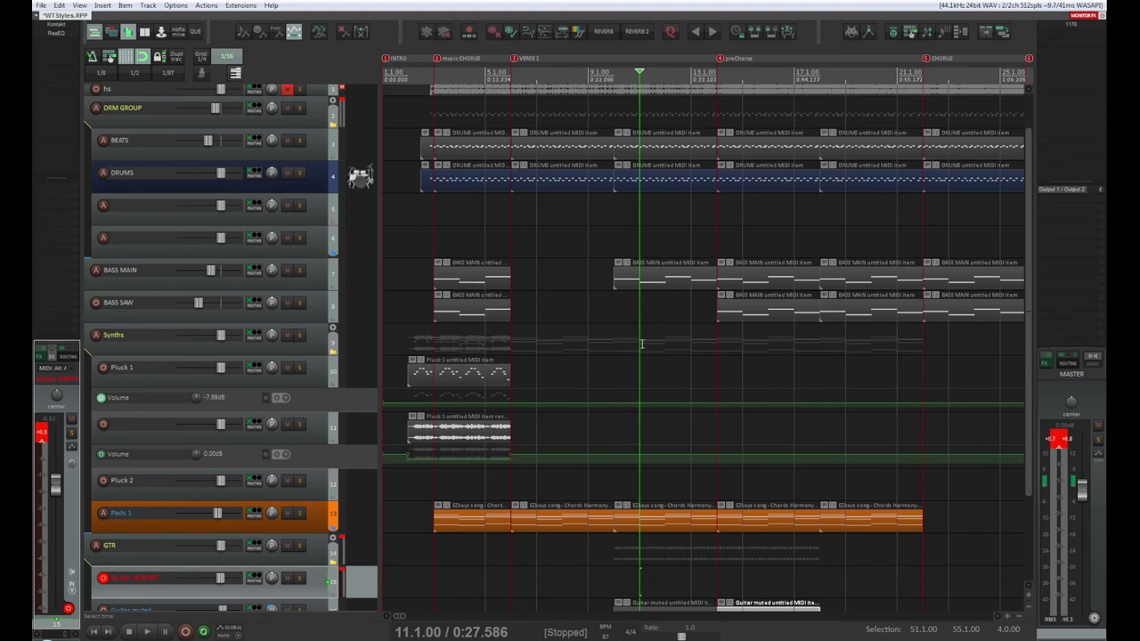
Record a MIDI take on the Guitar KONTAKT track from bar 9 through the prechorus, and trim its start to the preChorus marker
key("ctrl+r")
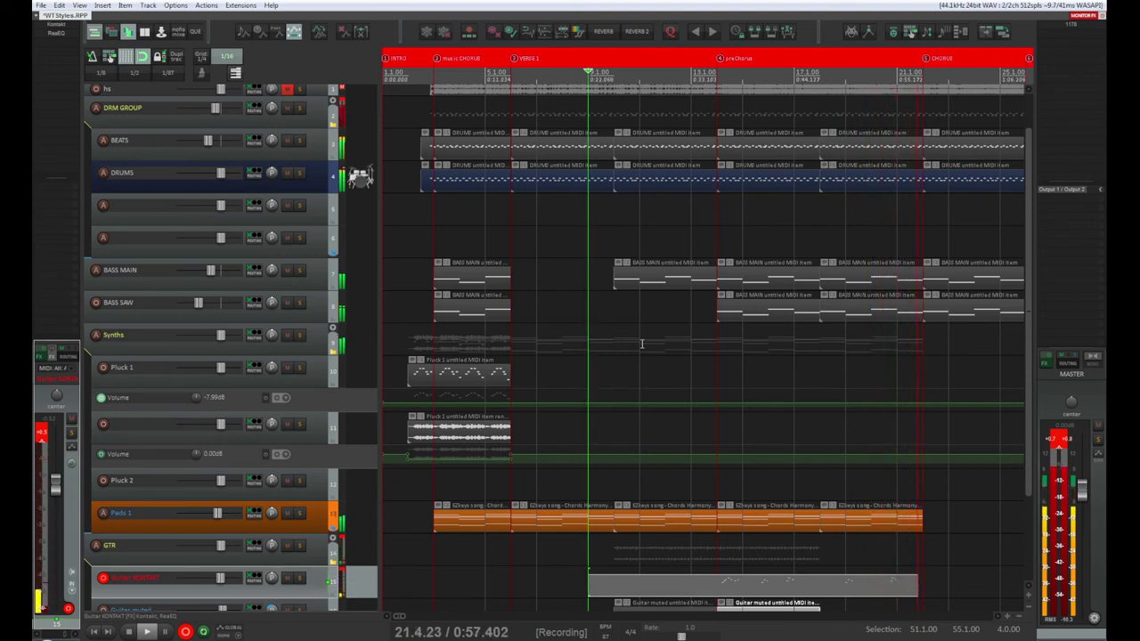
key("space")
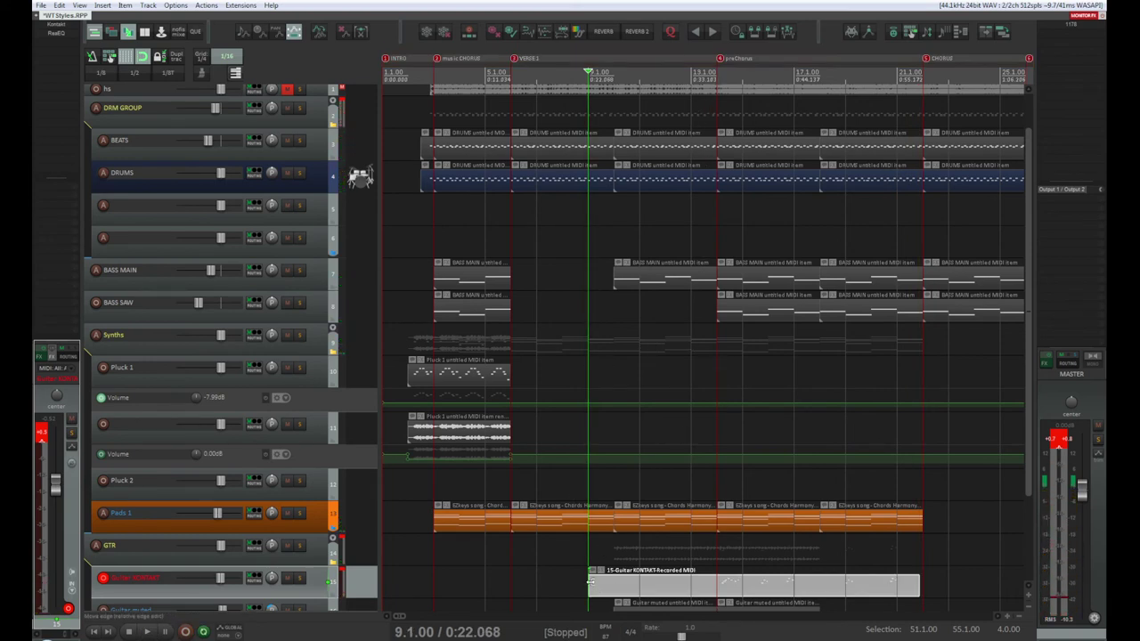
left_click_drag(588, 582, 689, 588)
scroll(891, 588, "up", 3)
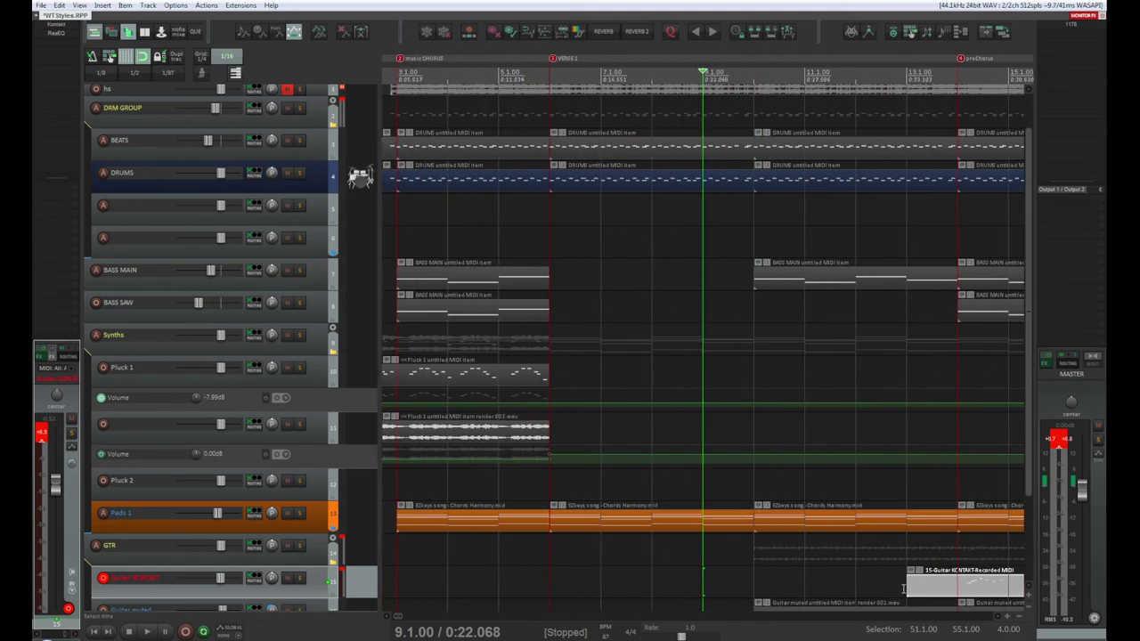
mouse_move(943, 588)
left_mouse_down()
mouse_move(916, 595)
mouse_move(938, 585)
left_mouse_up()
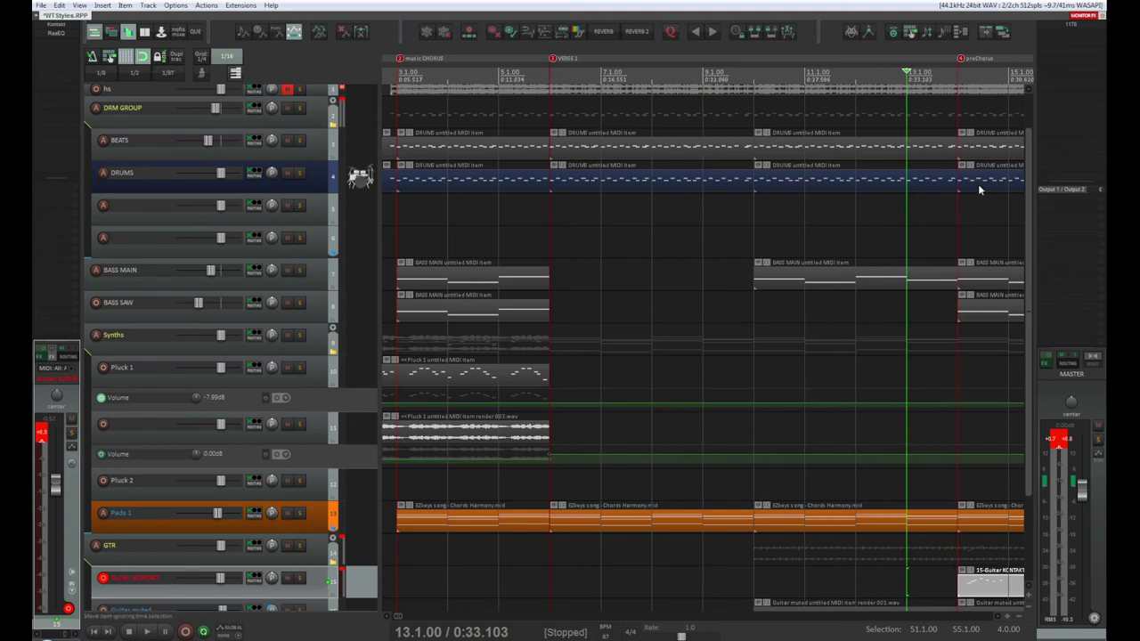
Play back the recorded guitar take from bar 13 and extend the item's end to the CHORUS marker
key("space")
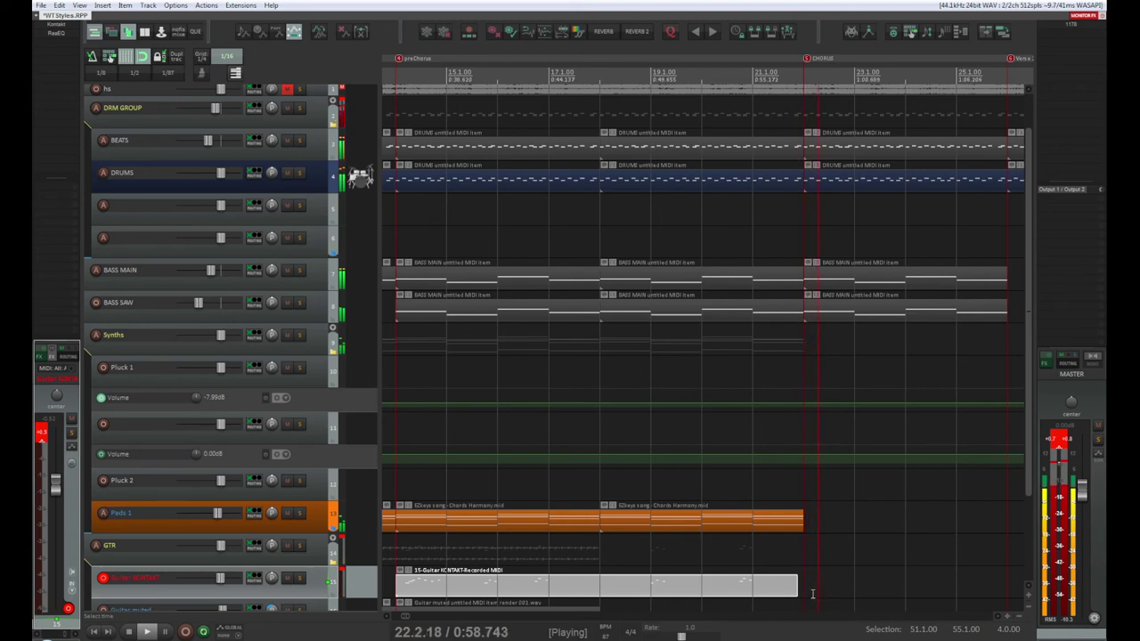
key("space")
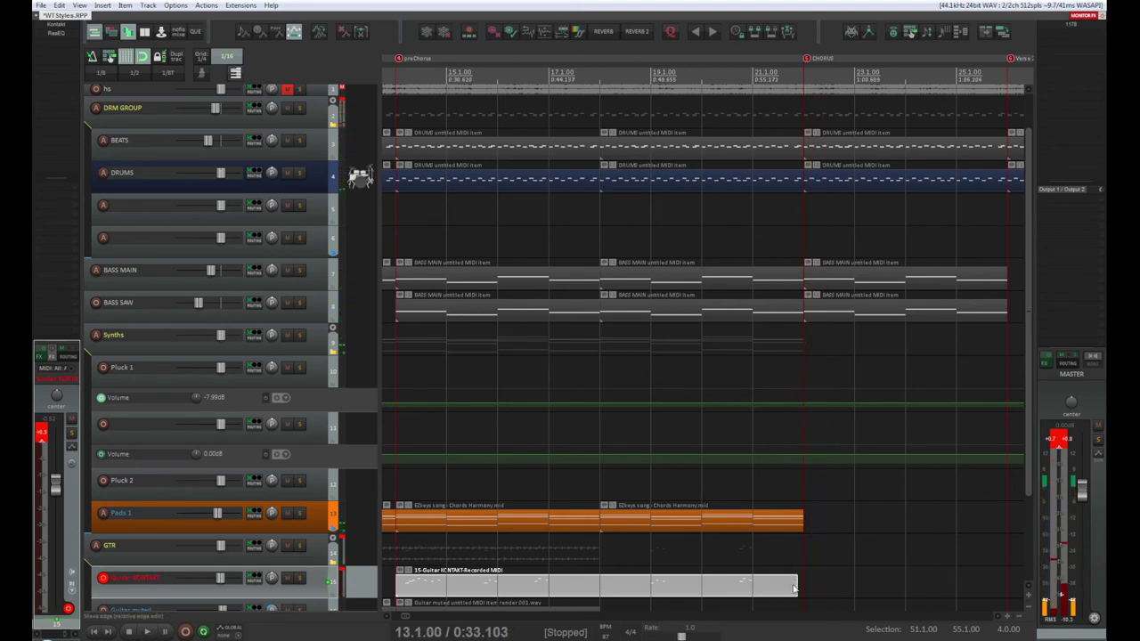
mouse_move(795, 585)
left_mouse_down()
mouse_move(765, 589)
mouse_move(801, 587)
left_mouse_up()
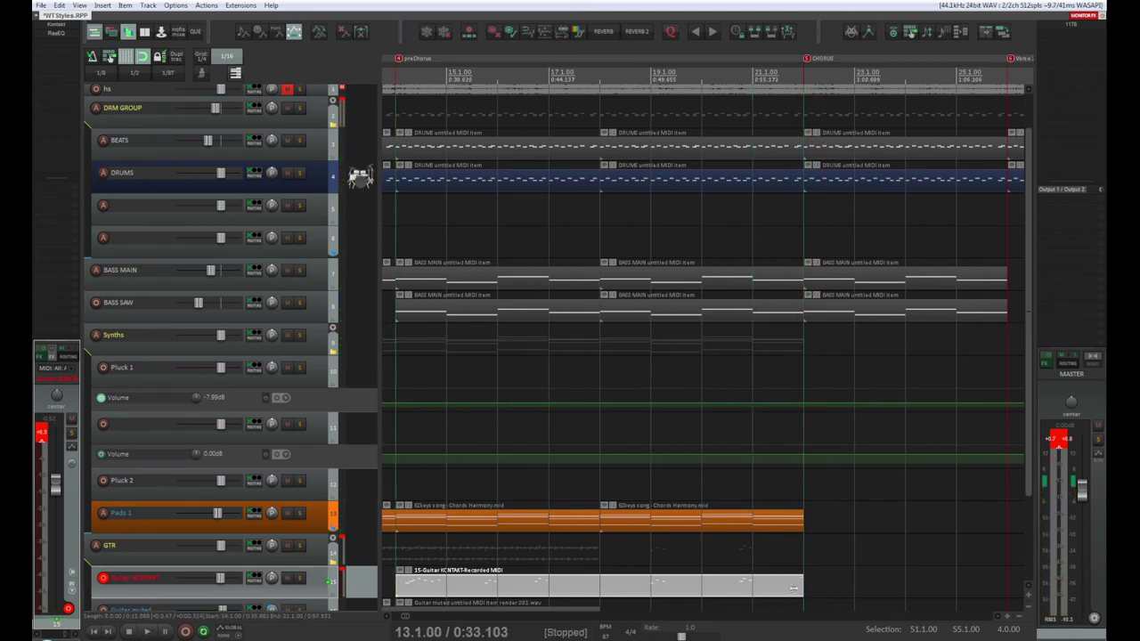
Open the recorded guitar item in the MIDI editor and examine the timing of its notes across the prechorus
double_click(420, 588)
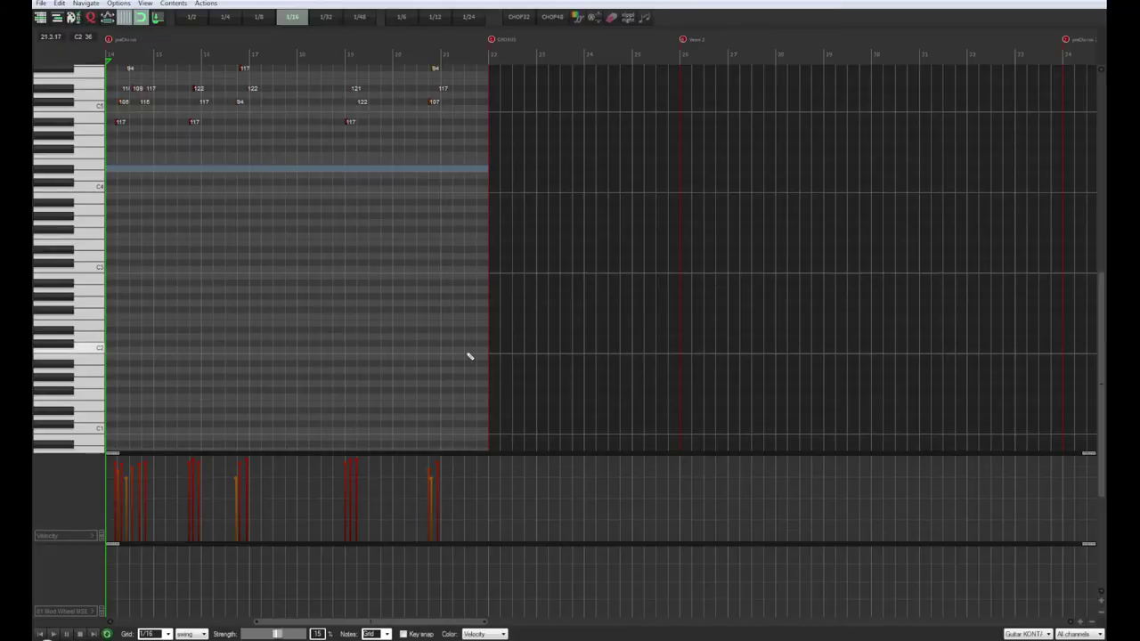
scroll(213, 330, "up", 3)
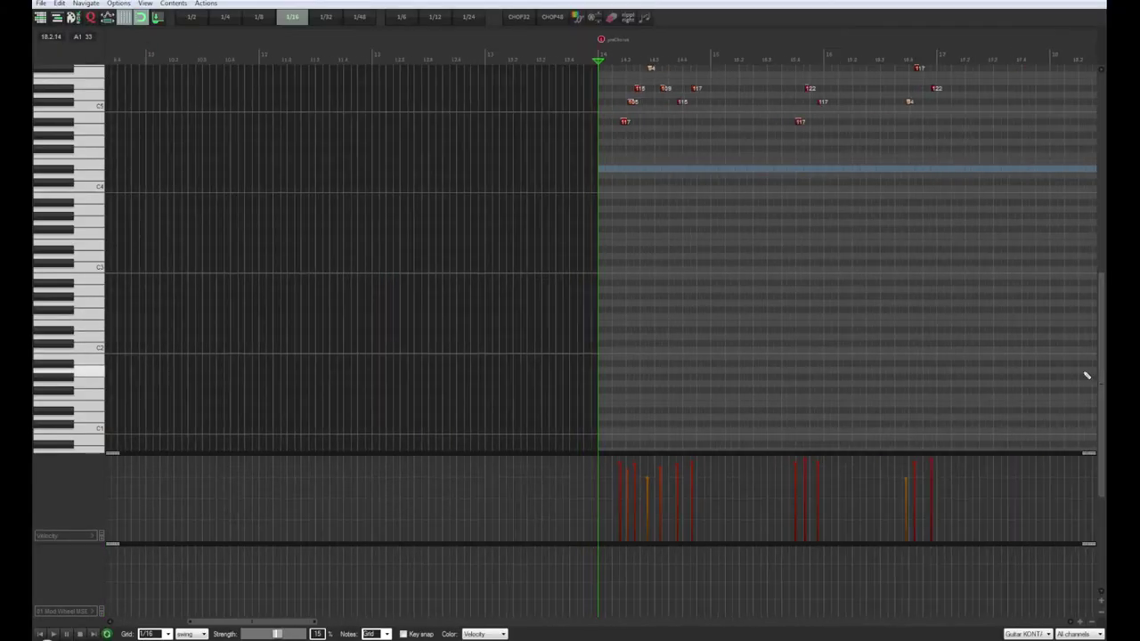
scroll(743, 374, "up", 5)
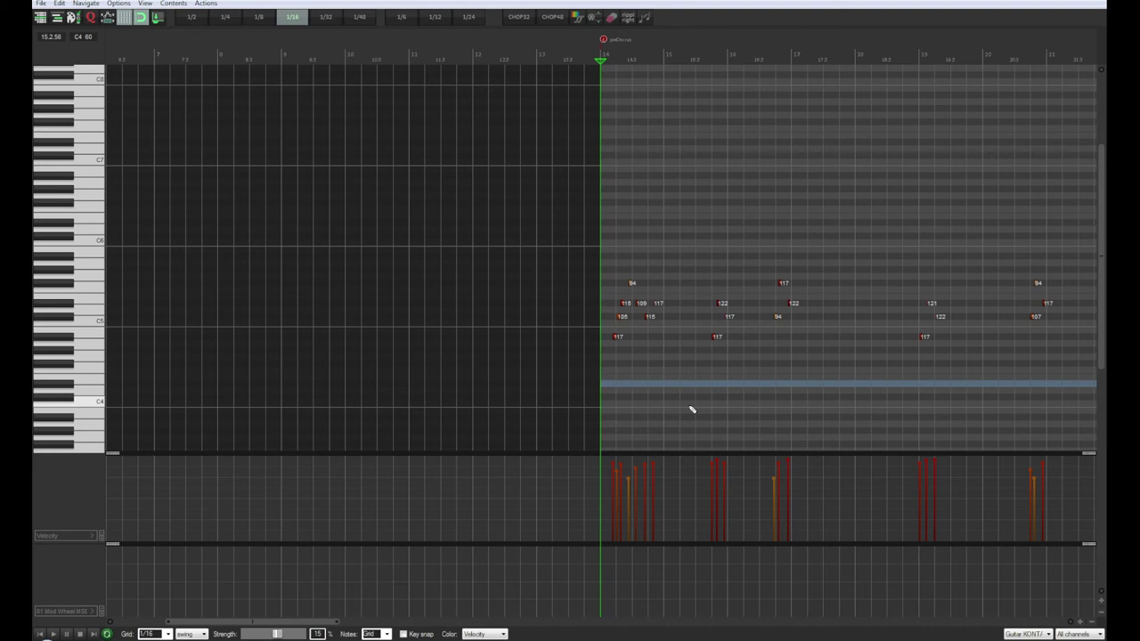
scroll(285, 486, "down", 1)
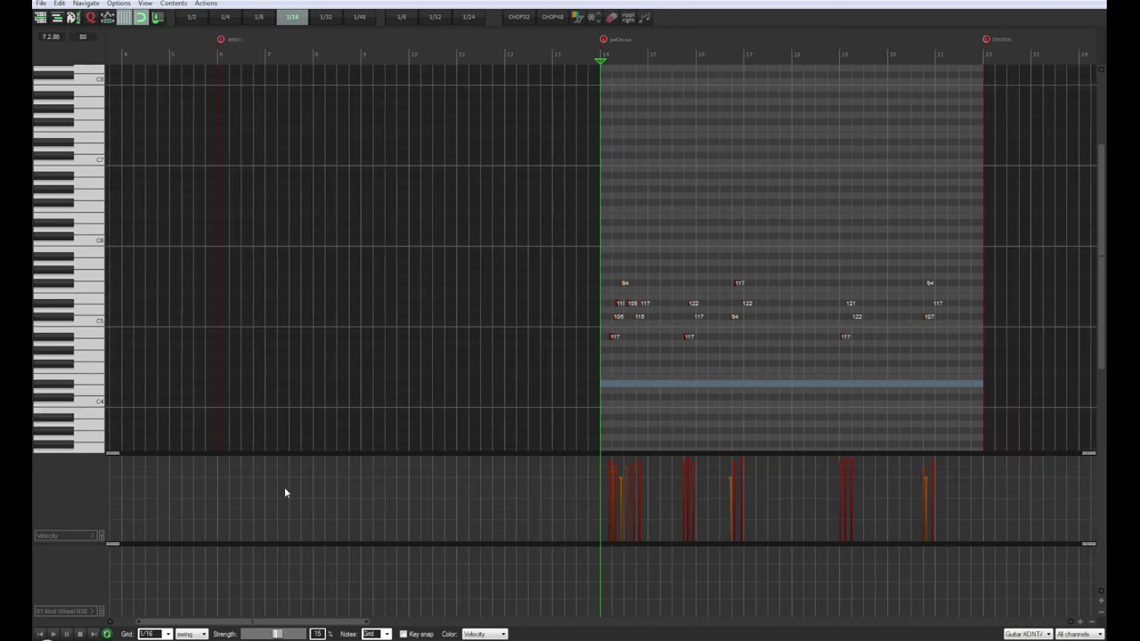
scroll(728, 462, "up", 1)
scroll(746, 469, "down", 2)
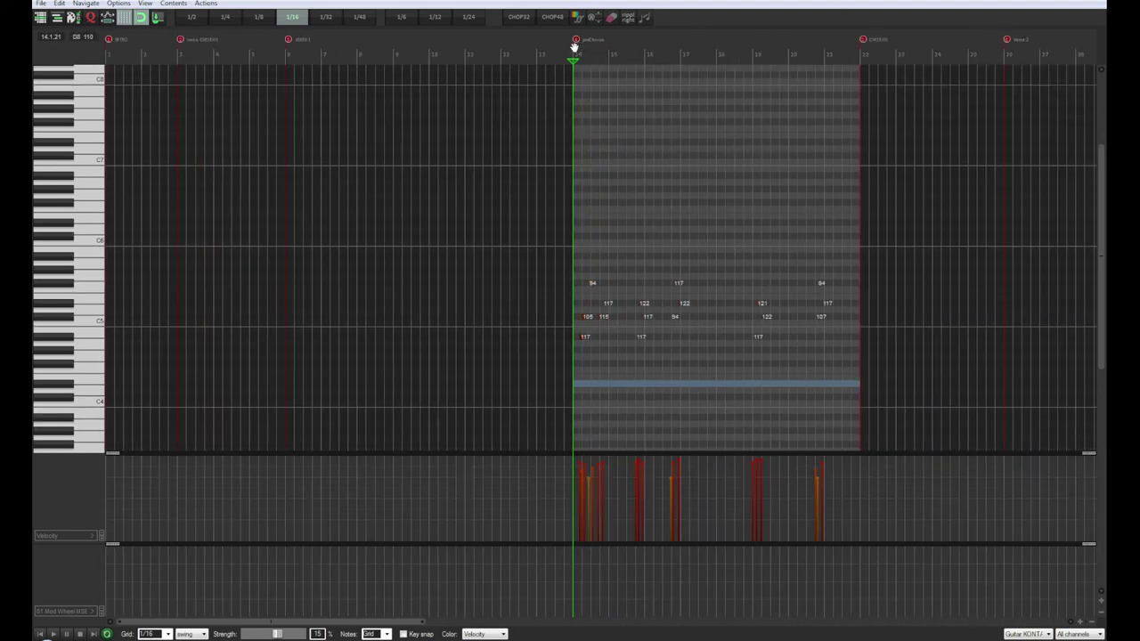
scroll(656, 112, "up", 2)
scroll(698, 223, "down", 2)
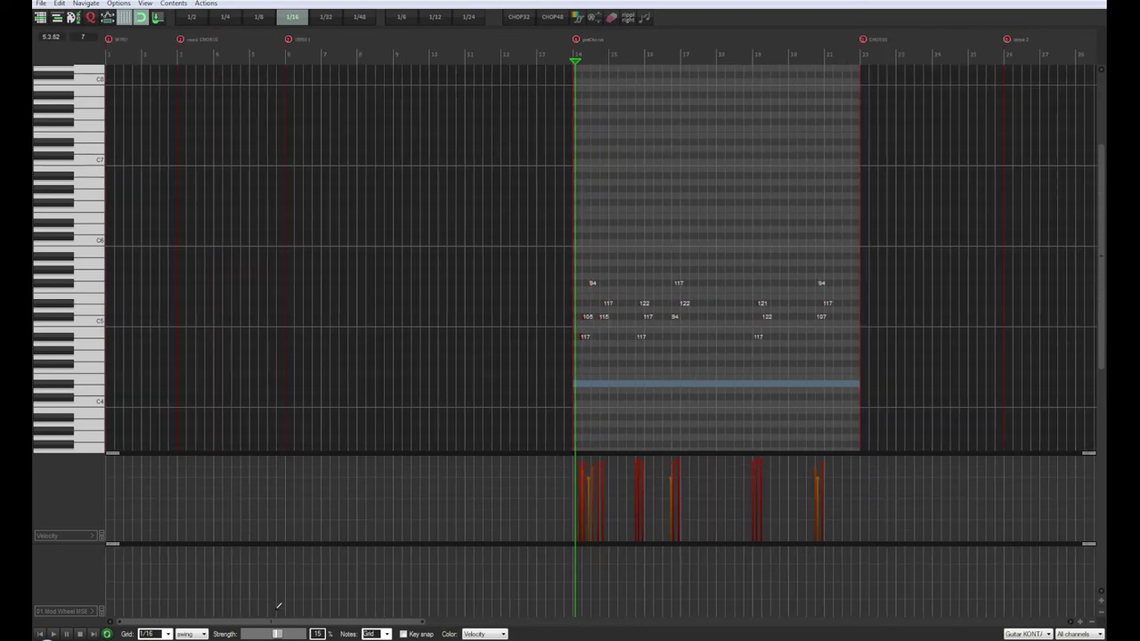
left_click_drag(278, 621, 348, 621)
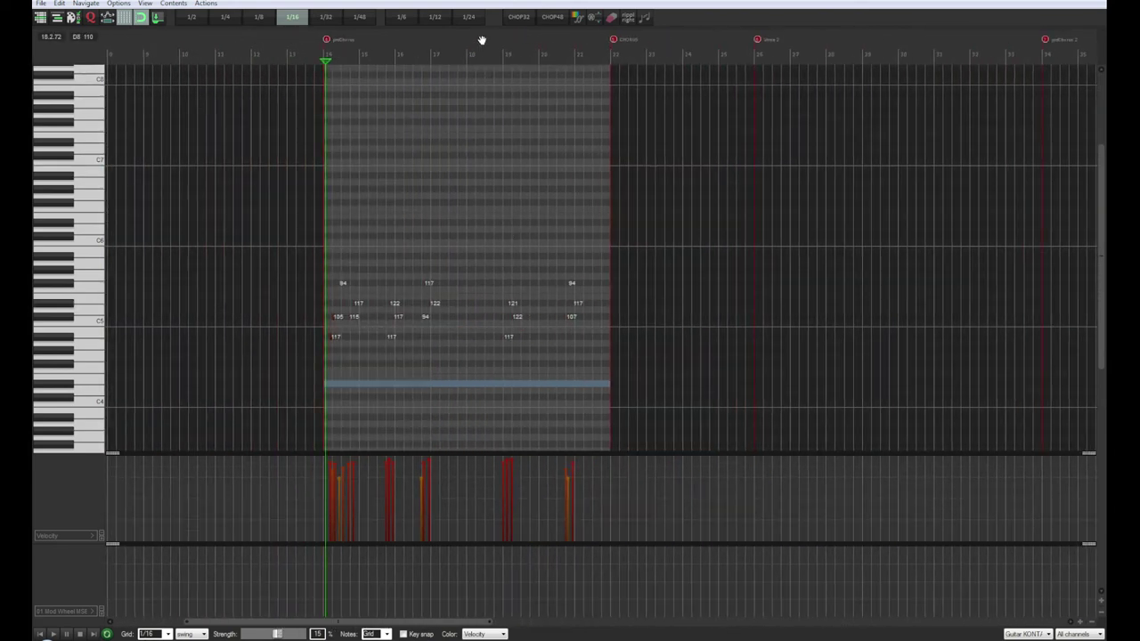
scroll(481, 40, "up", 2)
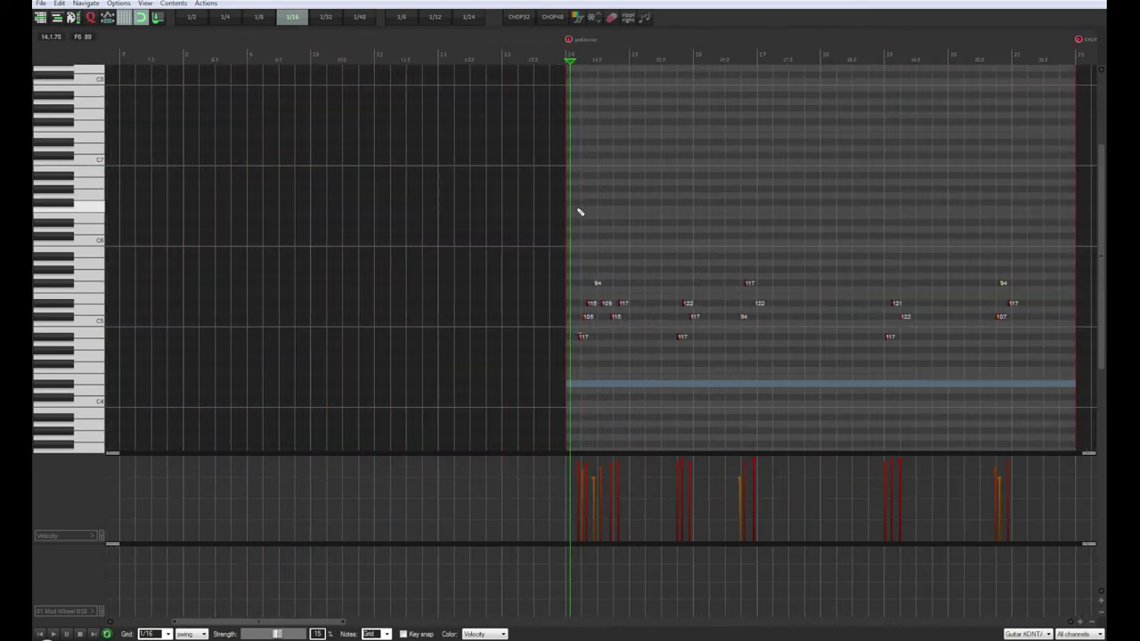
Play back the opening guitar phrase repeatedly from the start of bar 14 to judge the timing of its notes
scroll(707, 257, "up", 4)
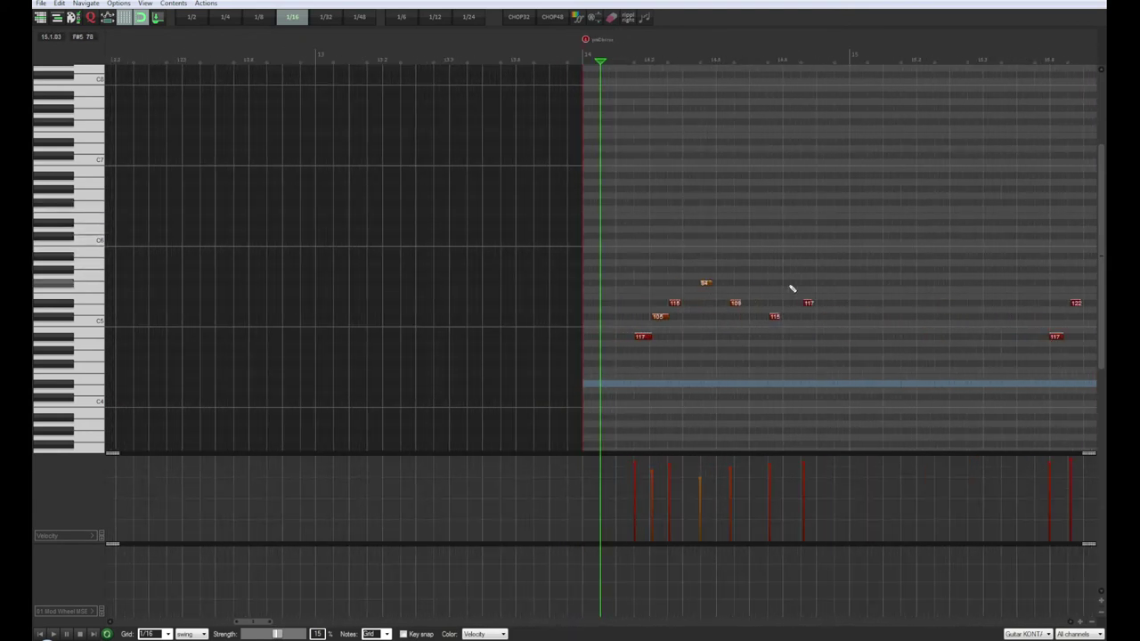
key("space")
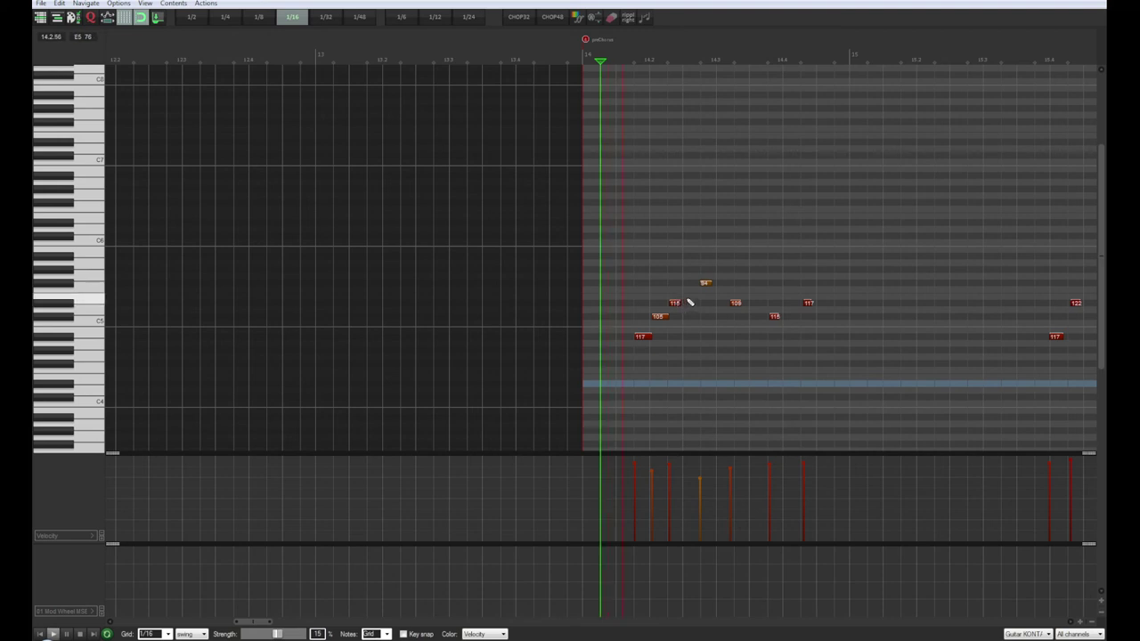
key("space")
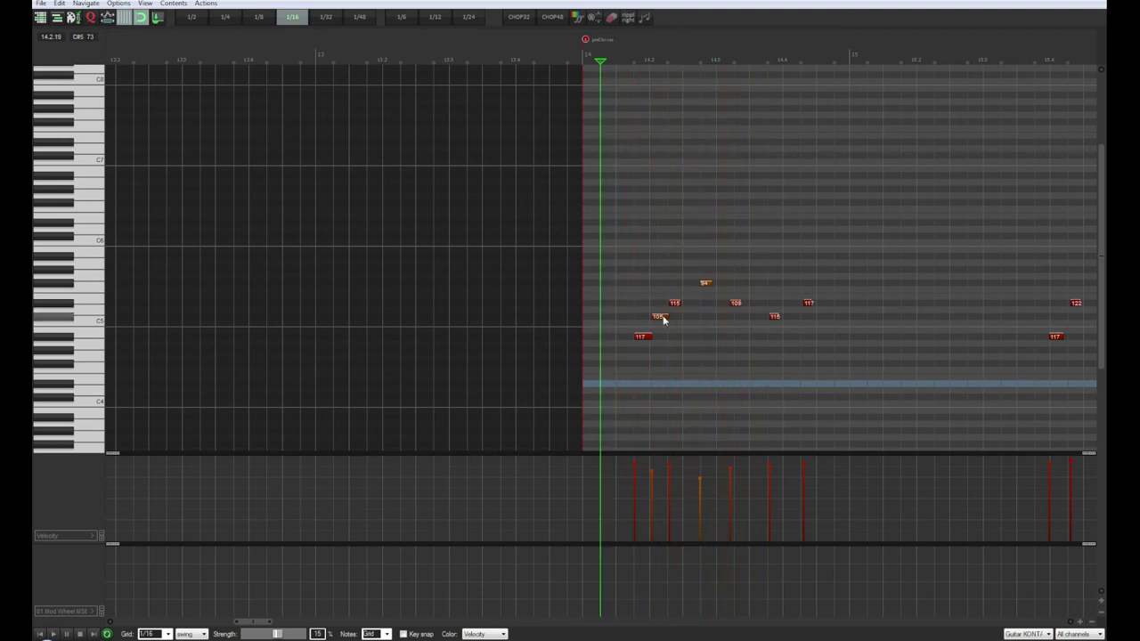
key("space")
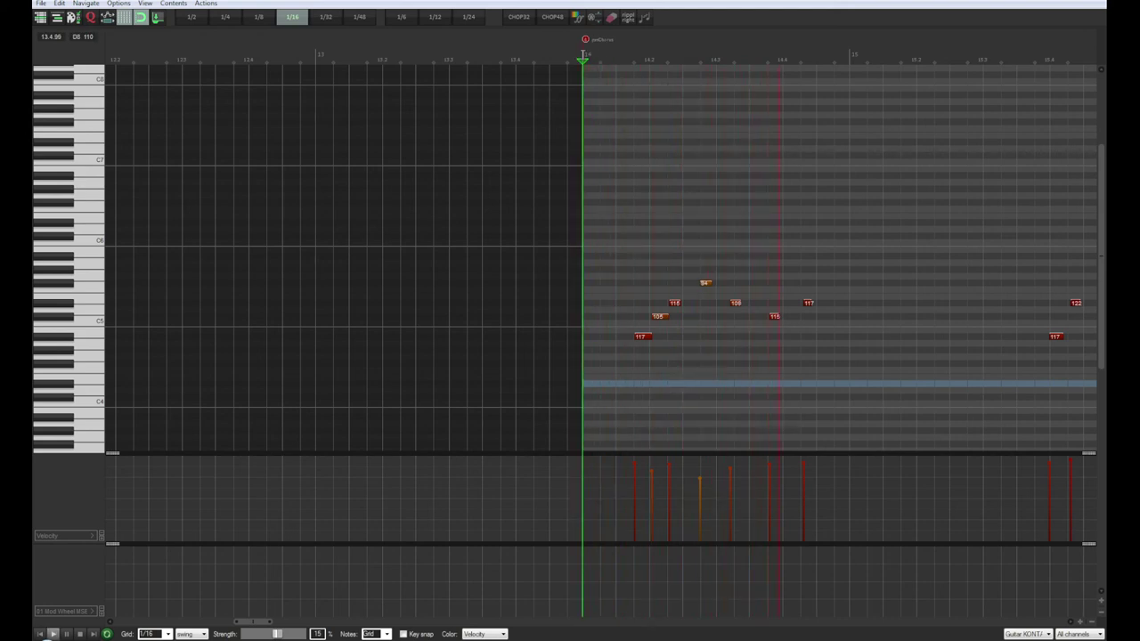
key("space")
key("space")
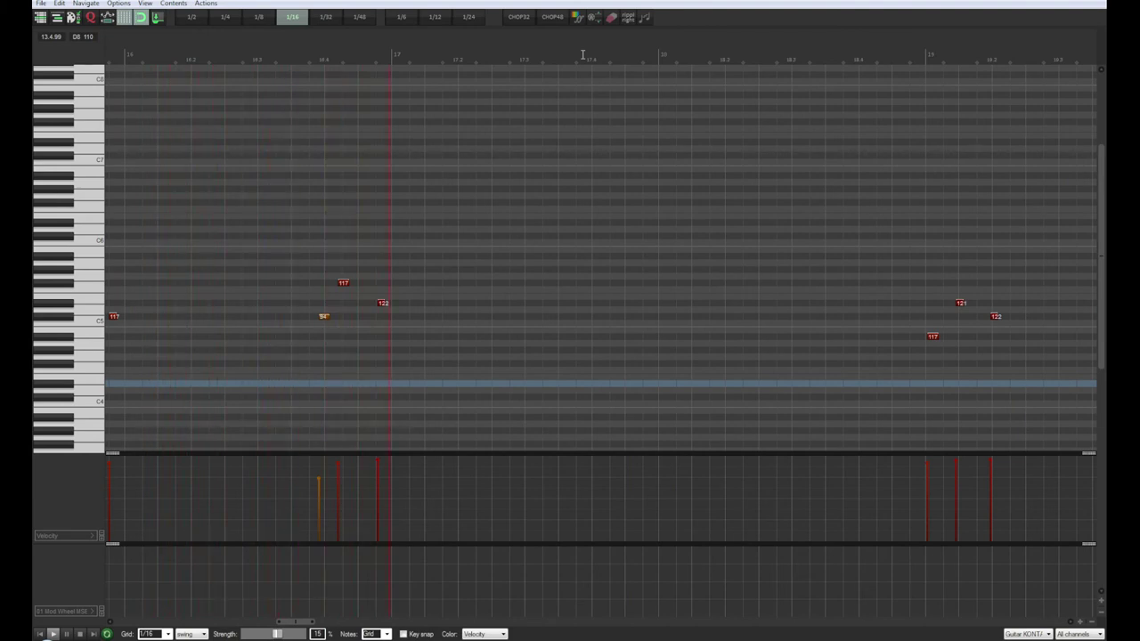
key("space")
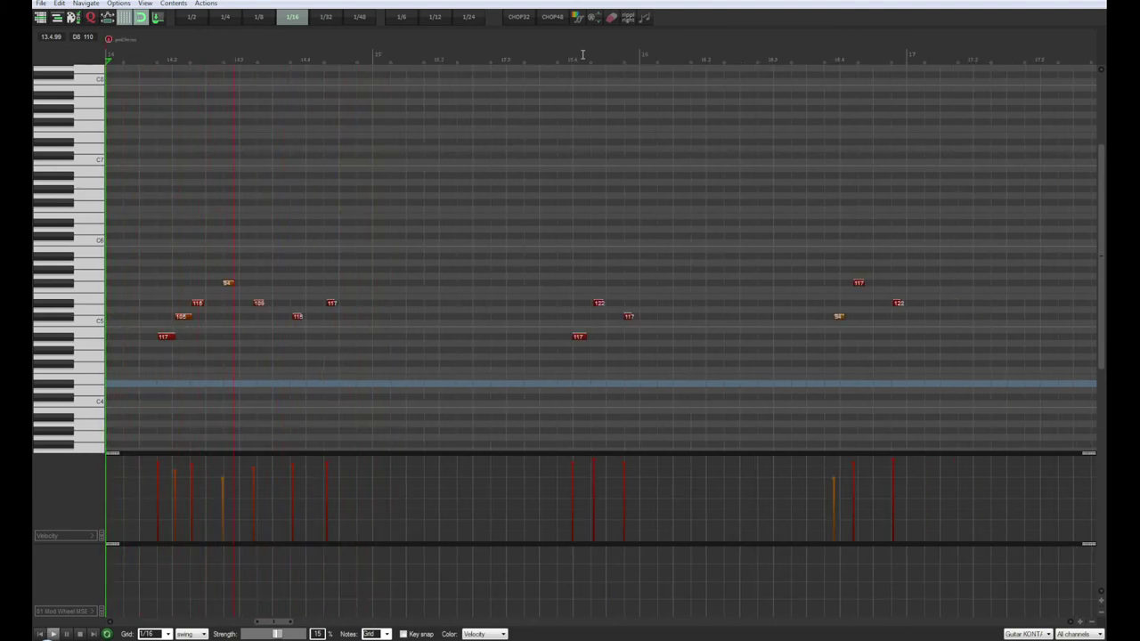
key("space")
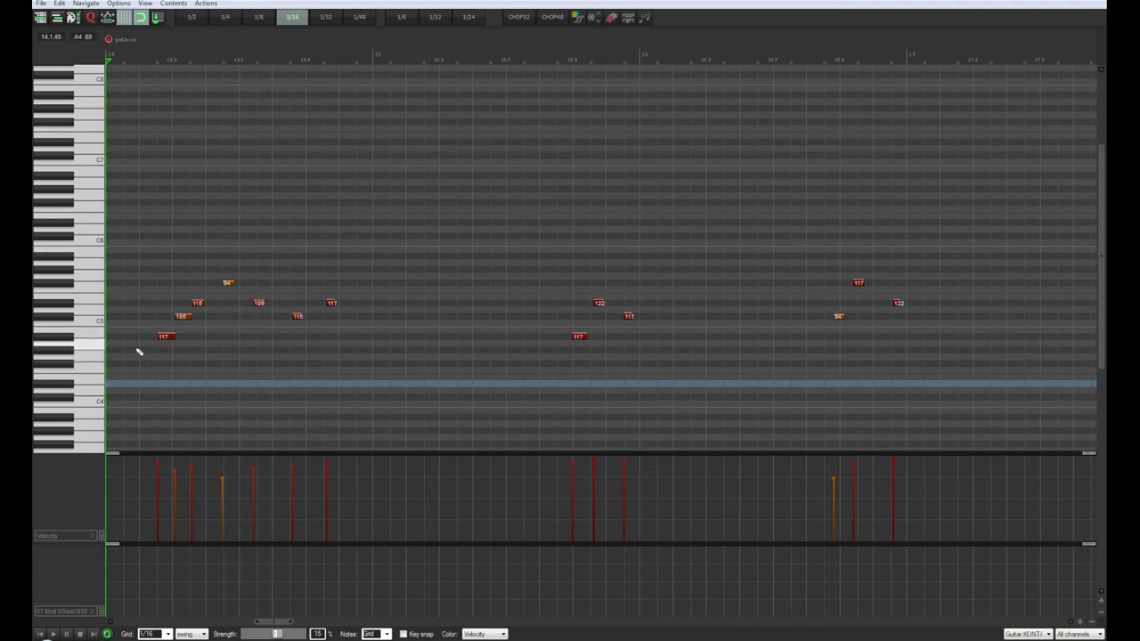
Nudge the second and third notes of the bar 14 phrase slightly earlier and play back the change
left_click(183, 319)
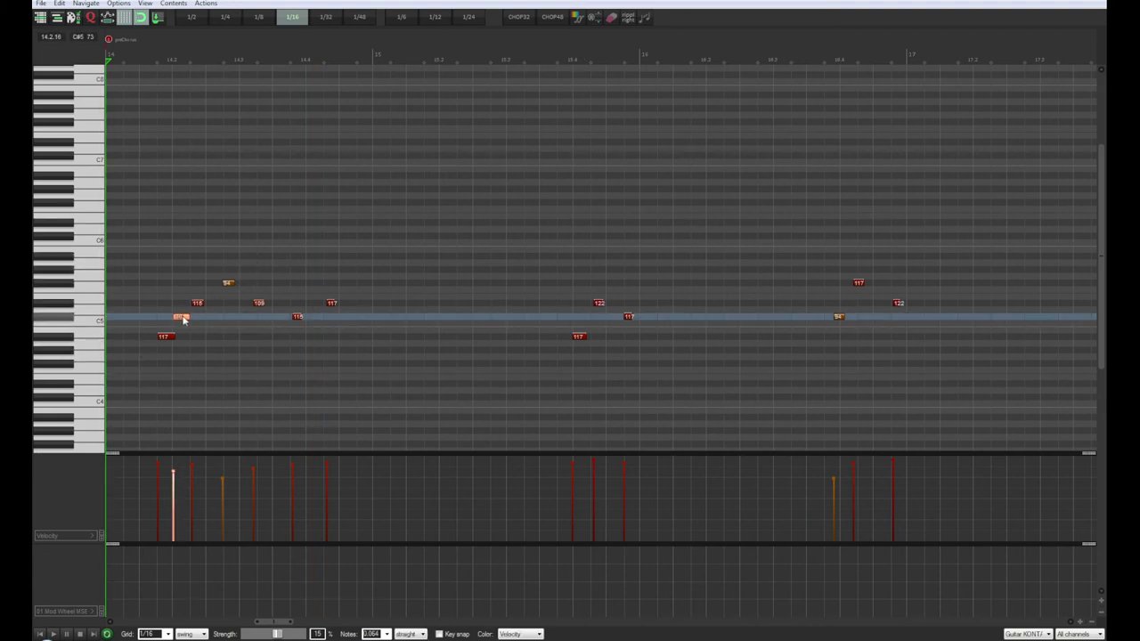
left_click(197, 305)
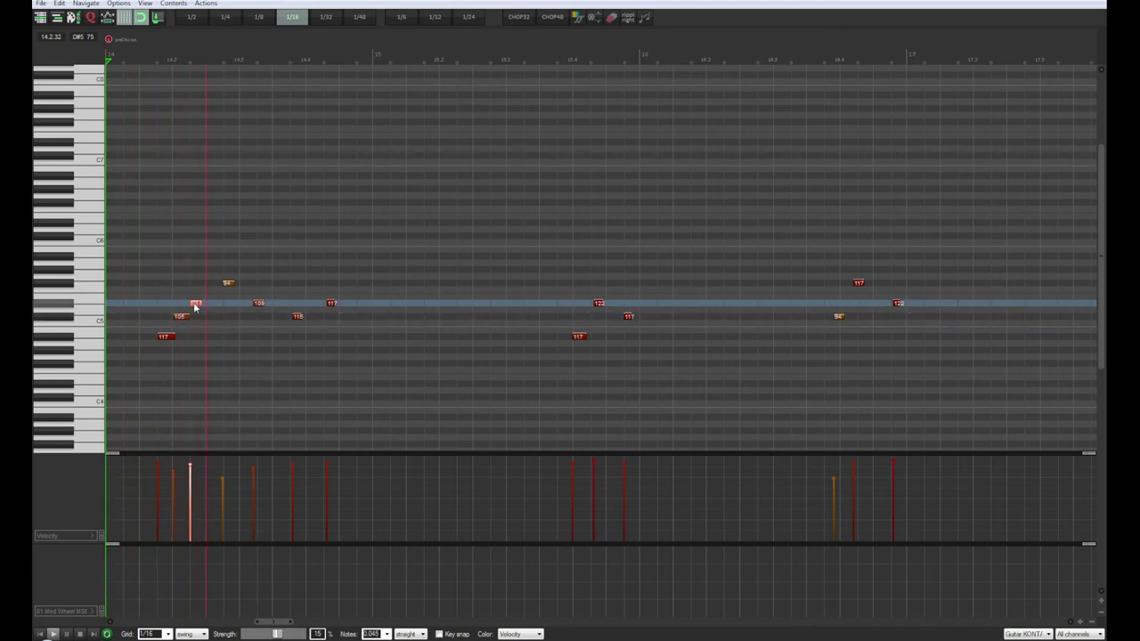
key("space")
key("space")
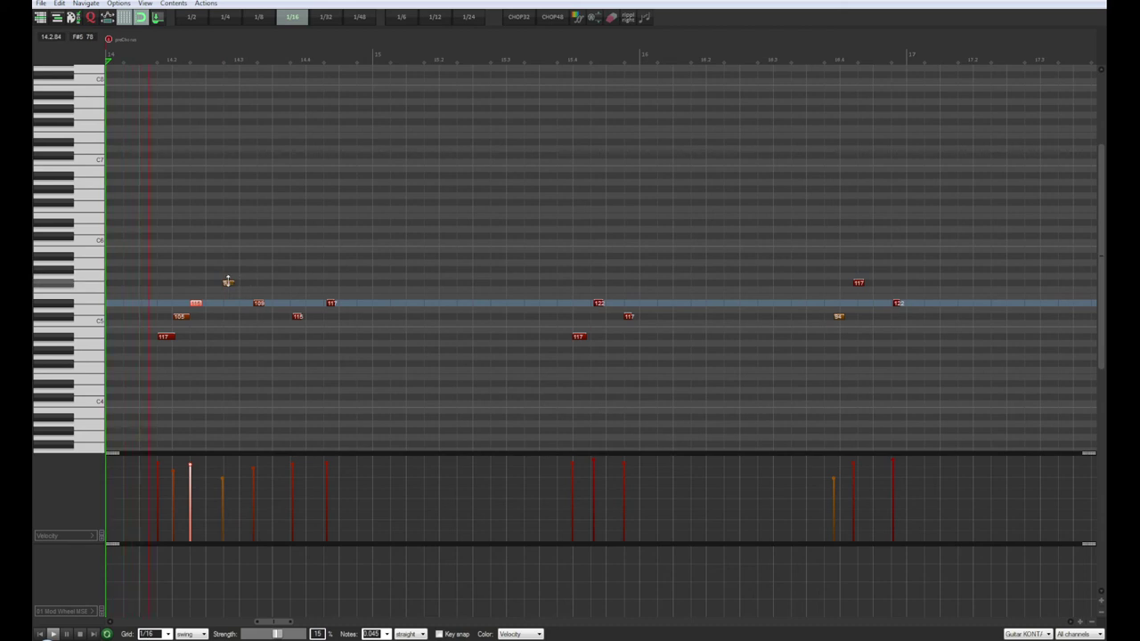
Nudge the fourth and fifth notes of the bar 14 phrase slightly later, checking the timing by playback
left_click(231, 284)
key("space")
key("space")
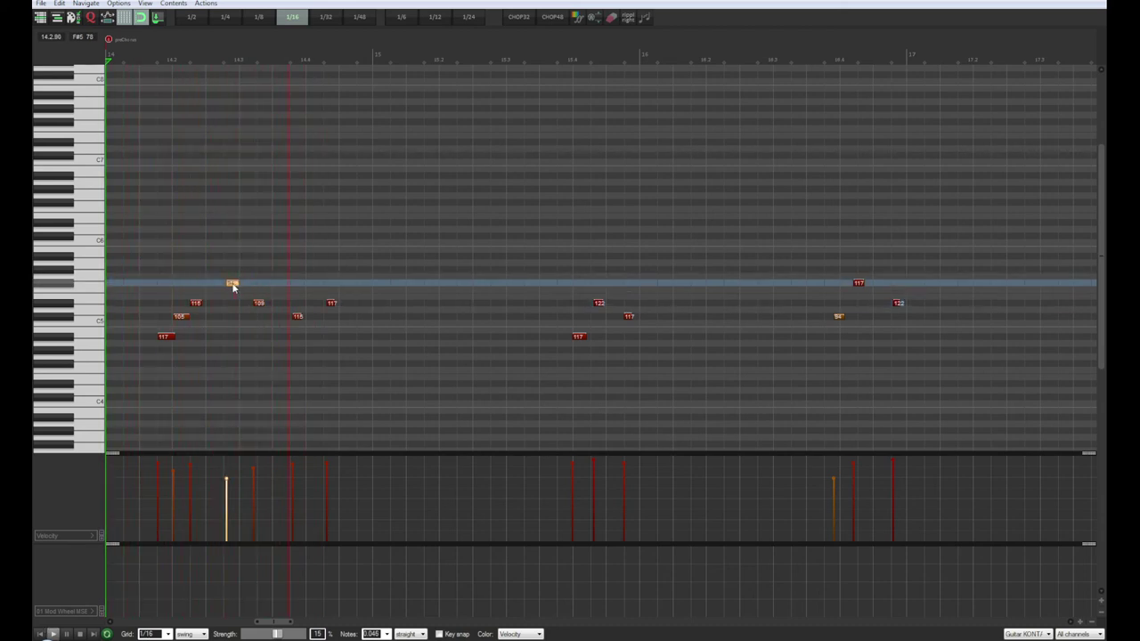
left_click(258, 304)
left_click_drag(261, 307, 265, 308)
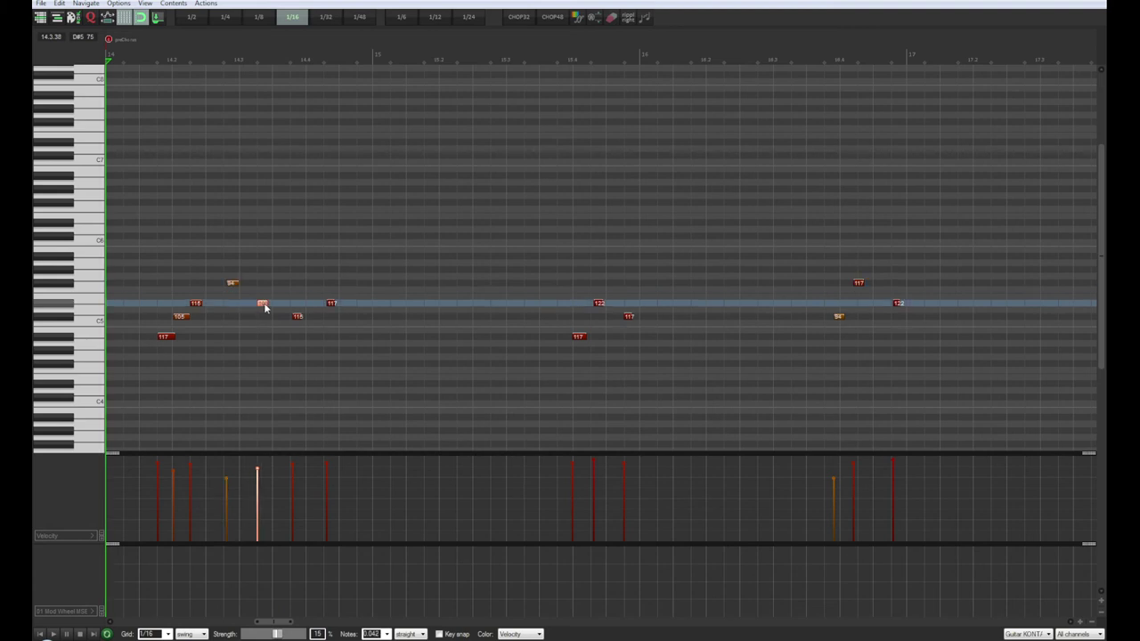
key("space")
left_click_drag(266, 307, 270, 303)
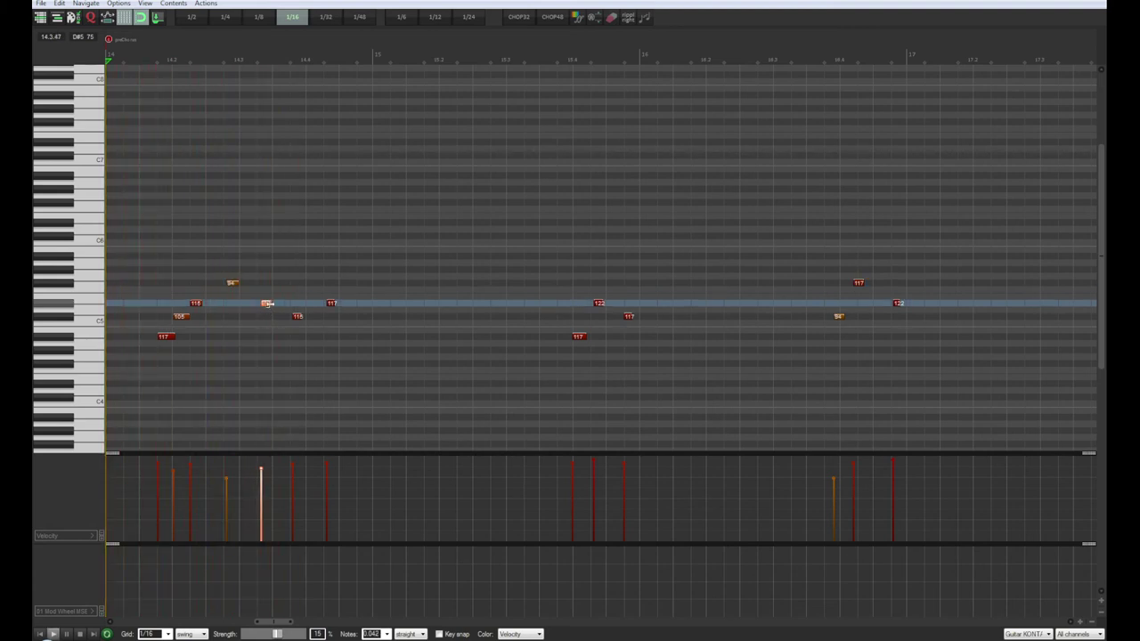
key("space")
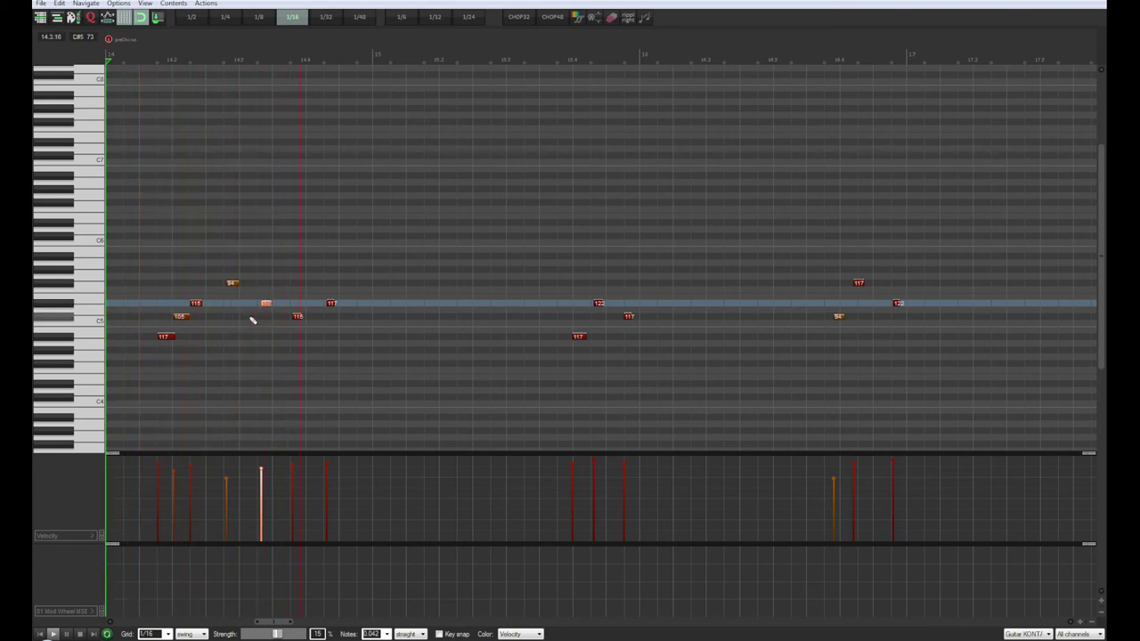
Move the sixth and seventh notes of the bar 14 phrase later and play back the phrase
key("space")
left_click_drag(299, 321, 345, 307)
key("space")
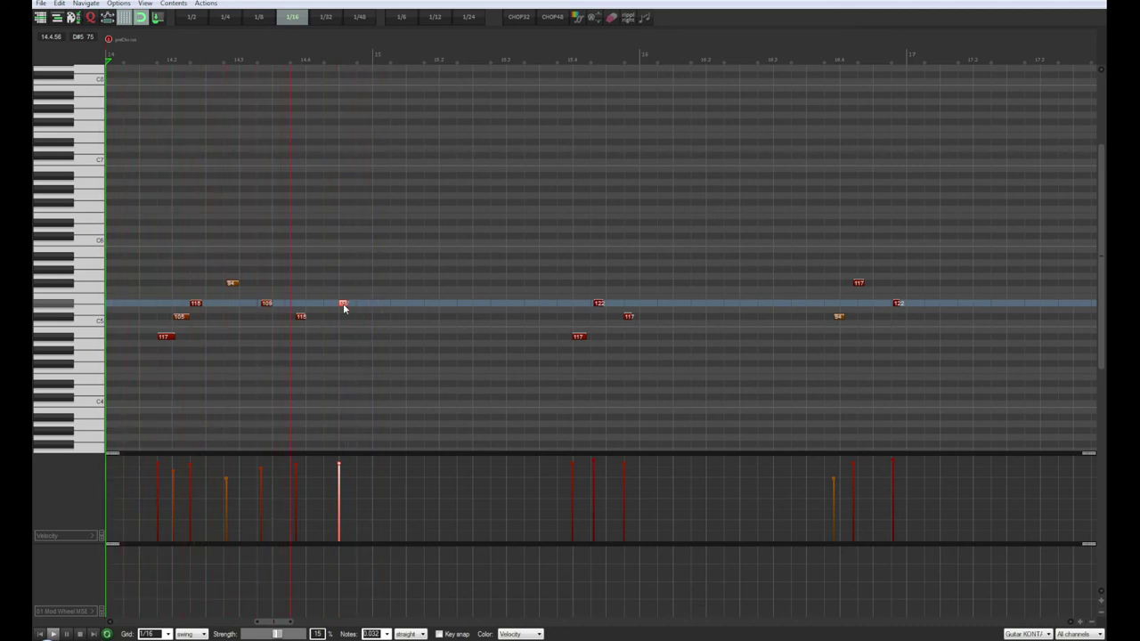
left_click(302, 318)
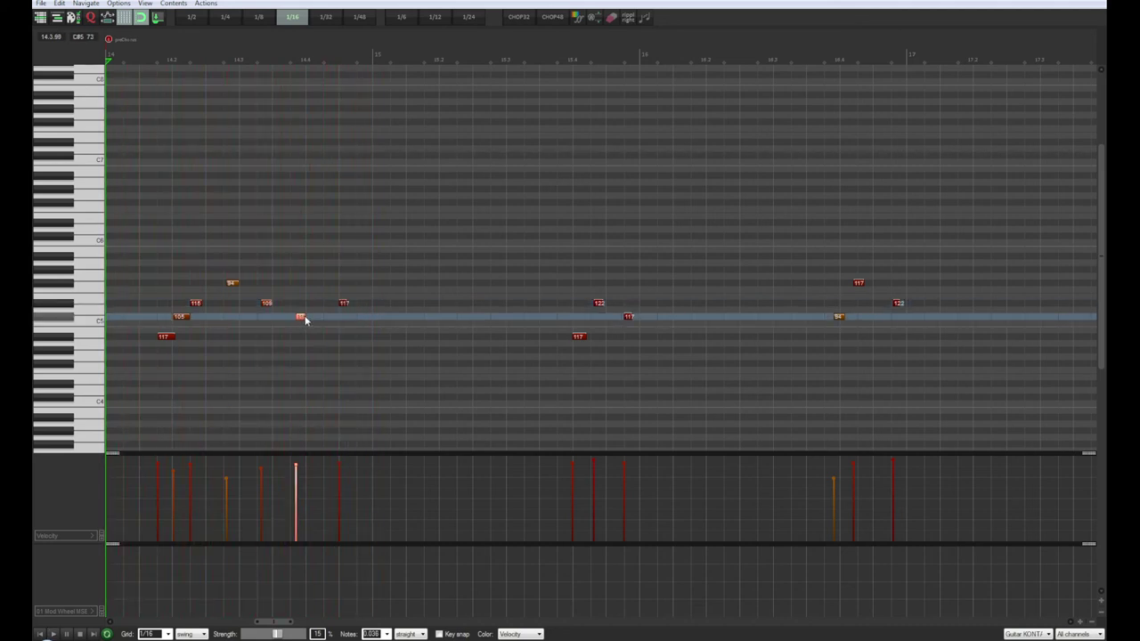
left_click_drag(304, 320, 310, 321)
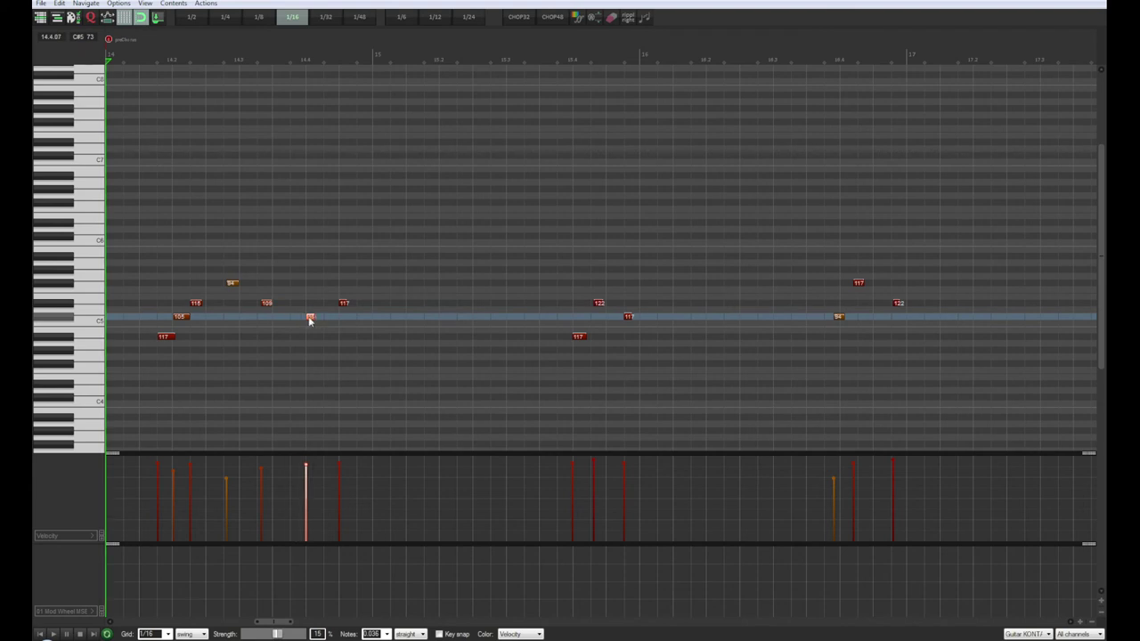
key("ctrl+z")
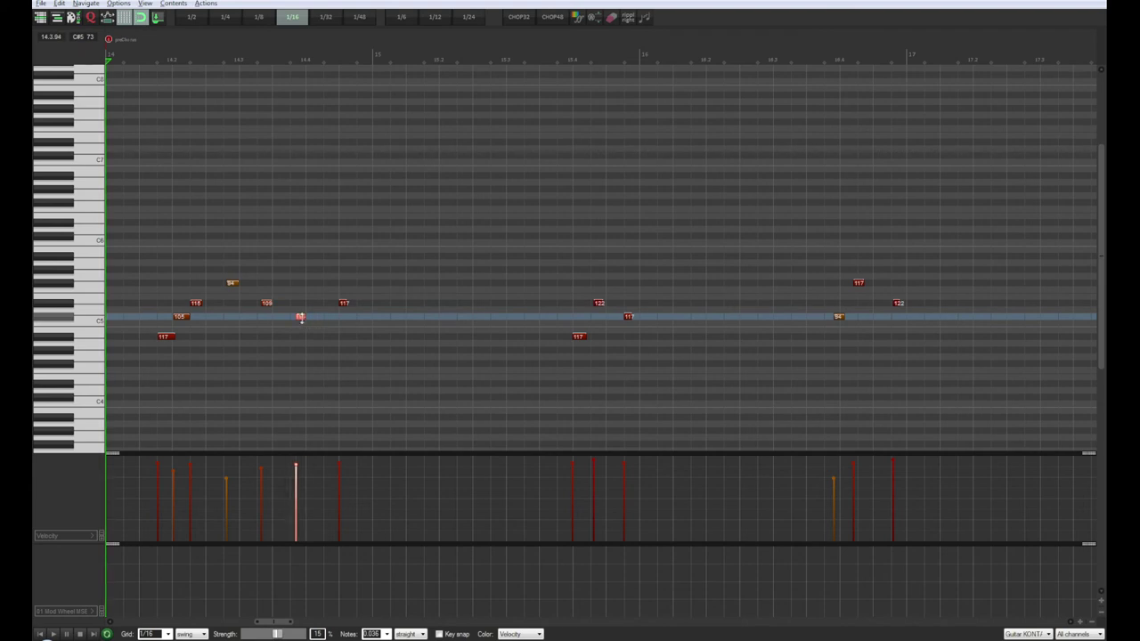
Fine-tune the sixth note of the bar 14 phrase so it starts just before beat 14.4, checking it by playback
left_click_drag(302, 319, 301, 318)
key("space")
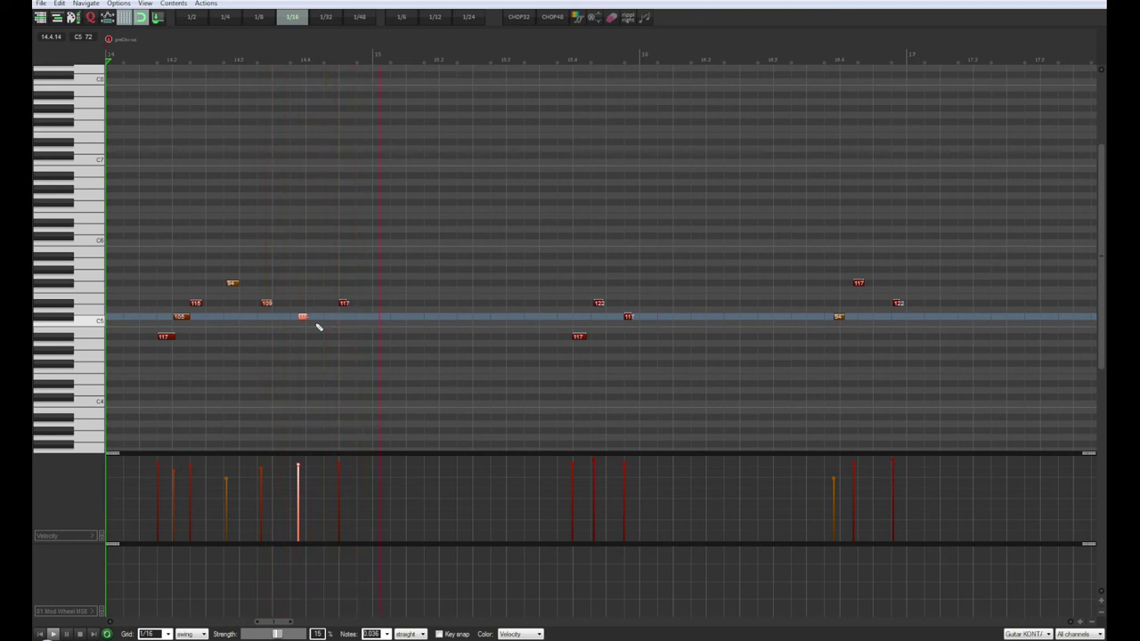
key("space")
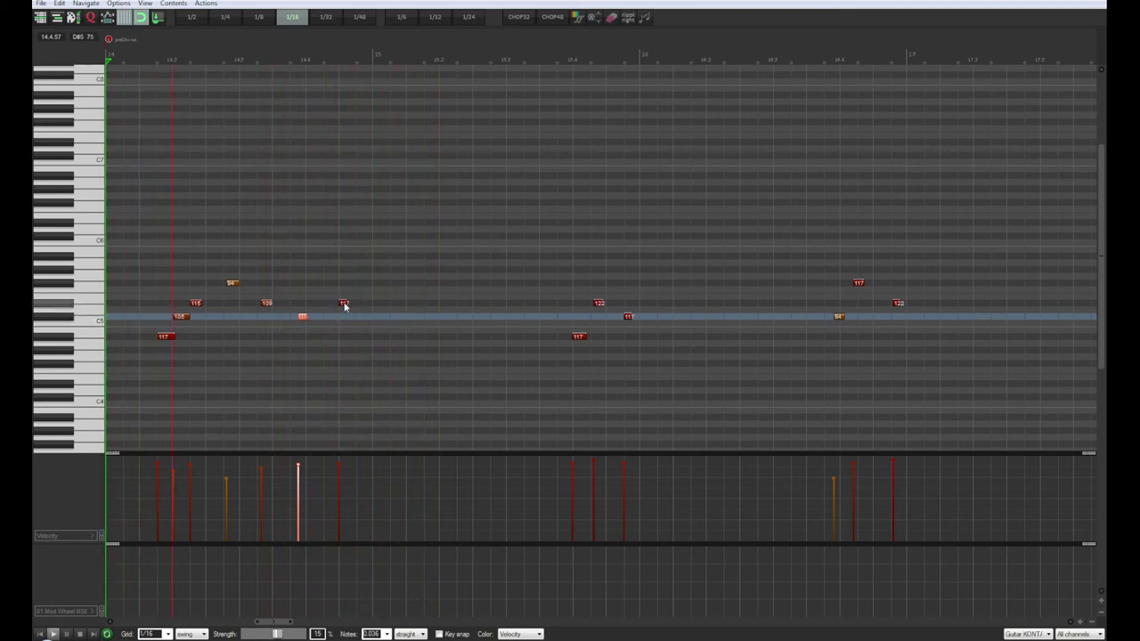
key("space")
left_click(302, 316)
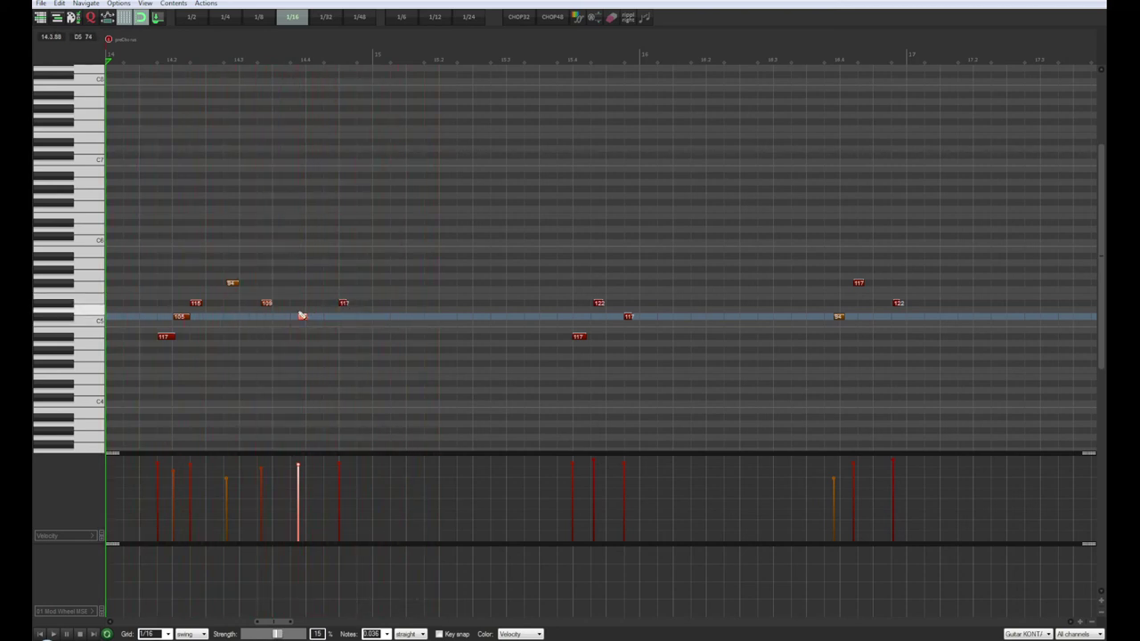
left_click_drag(301, 316, 300, 319)
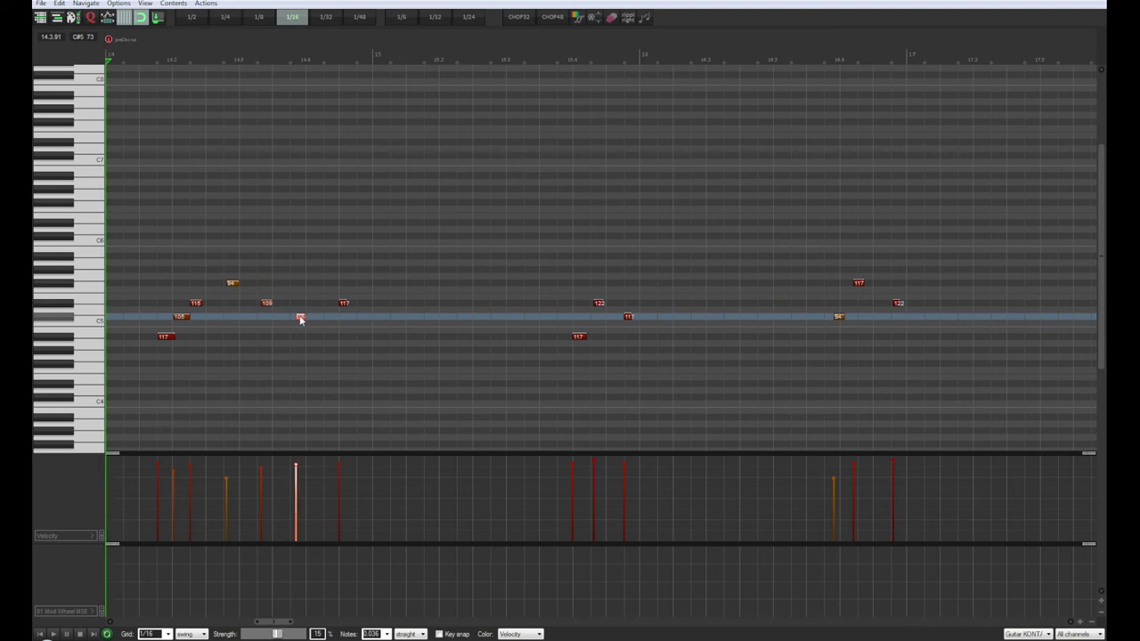
Move the last note of the bar 14 phrase slightly earlier, to about midway through beat 14.4, and play it back
key("space")
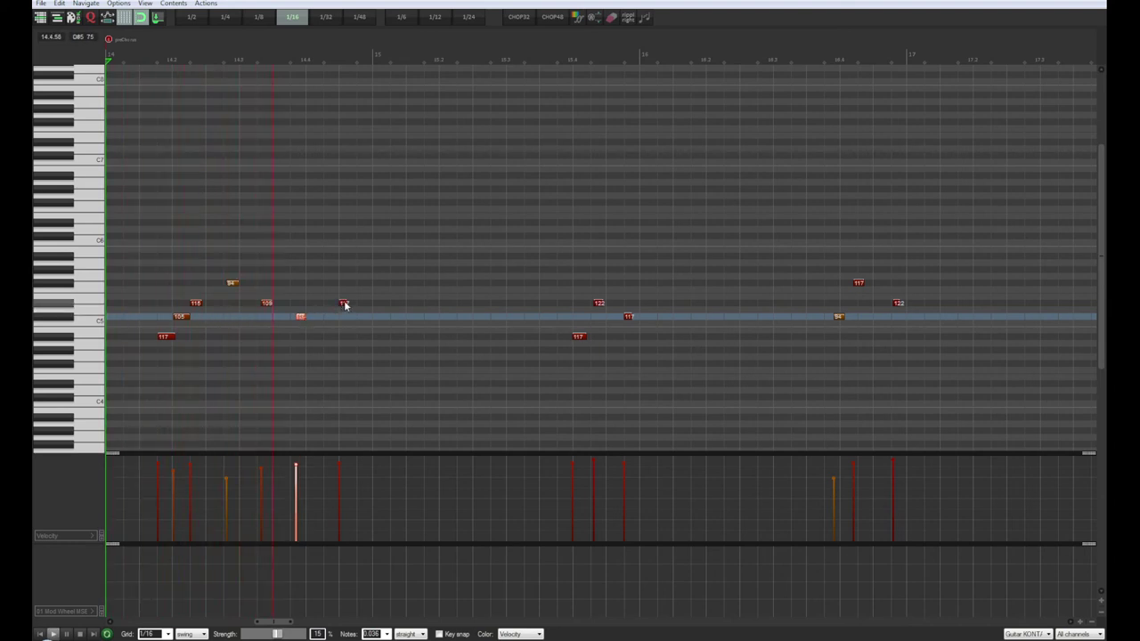
left_click_drag(345, 304, 334, 307)
key("space")
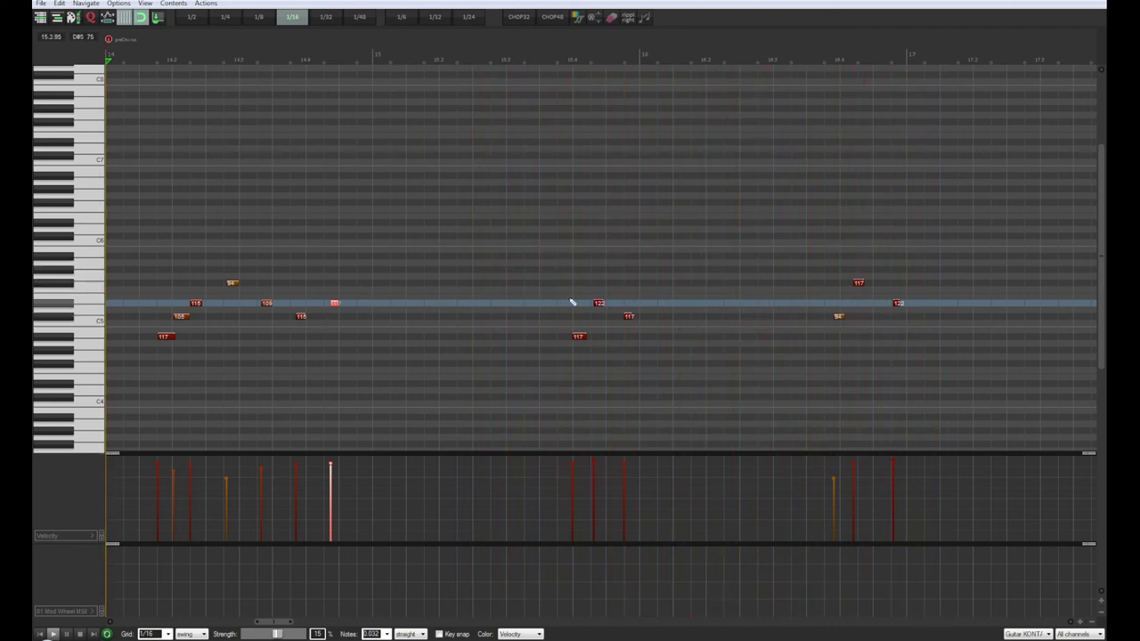
Play from beat 15.4, shift the three notes just before bar 17 slightly later, and bring the last of them slightly earlier
left_click(573, 57)
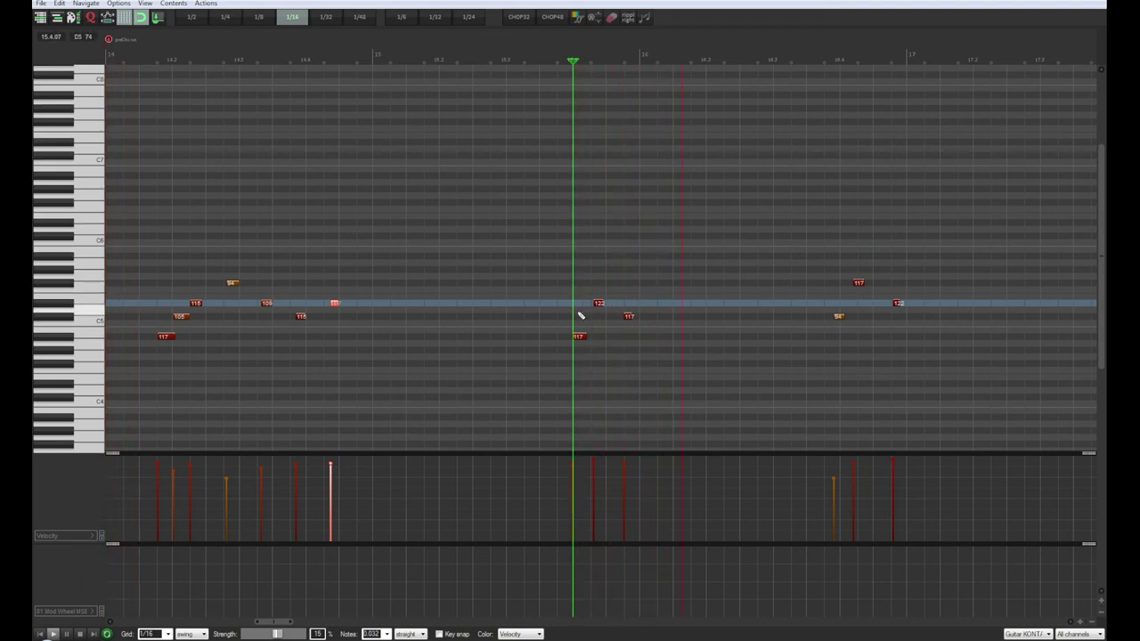
key("space")
key("space")
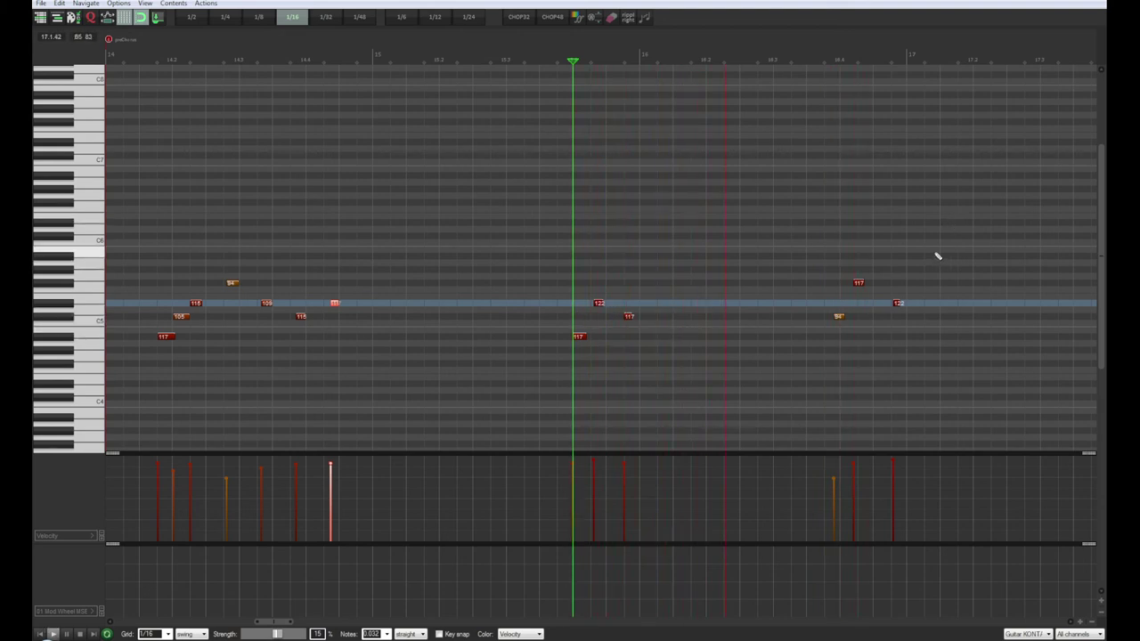
left_click_drag(937, 257, 845, 320)
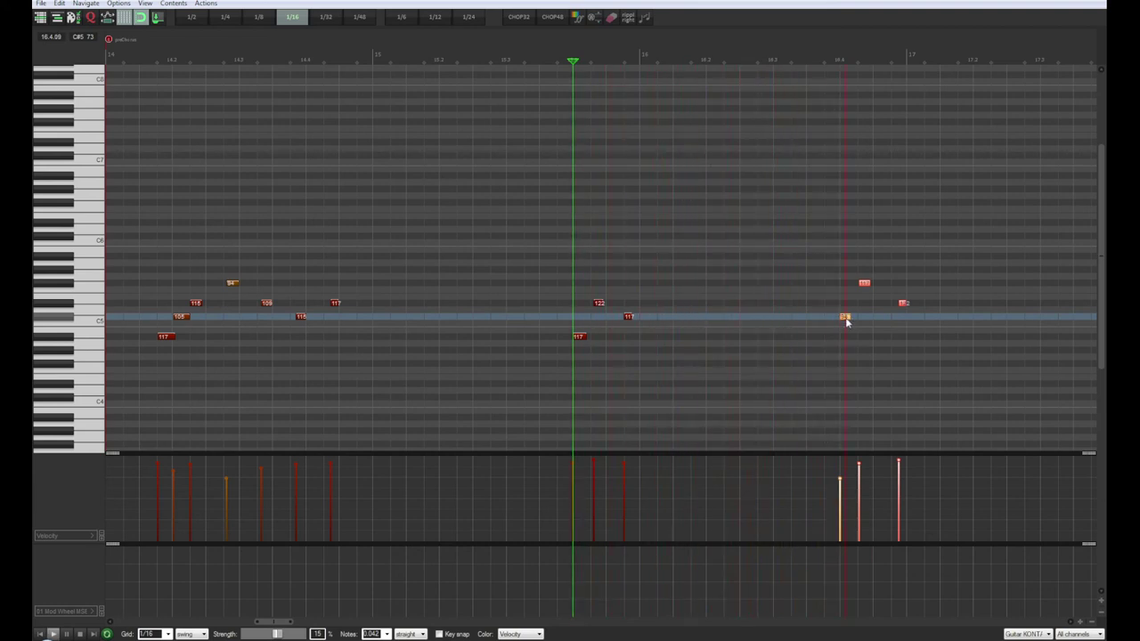
key("space")
left_click(903, 305)
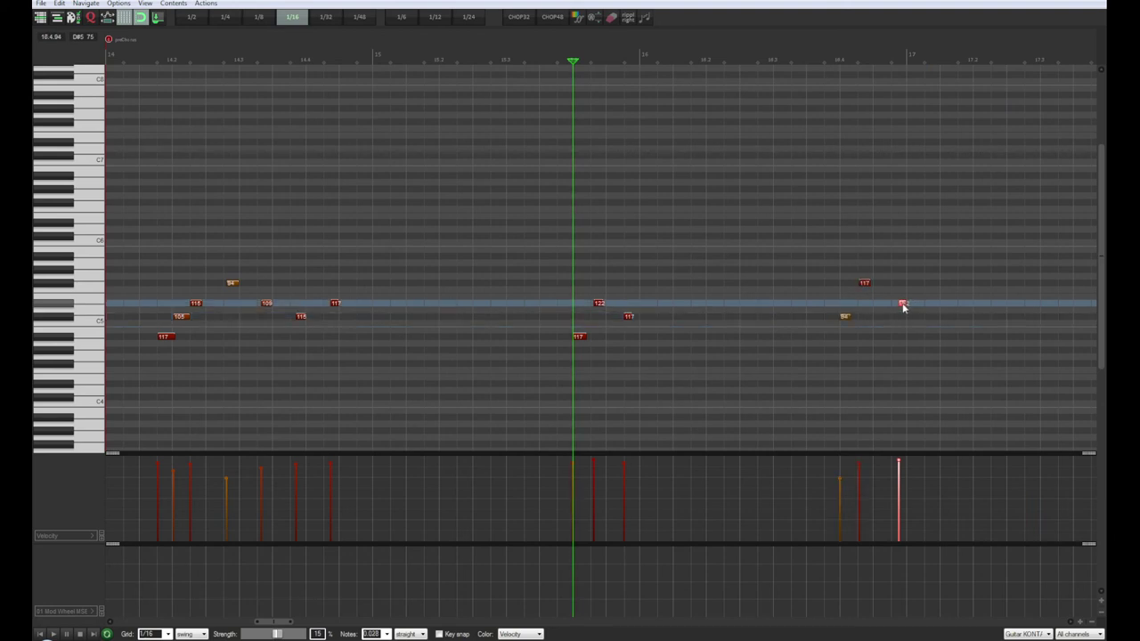
left_click_drag(903, 305, 897, 306)
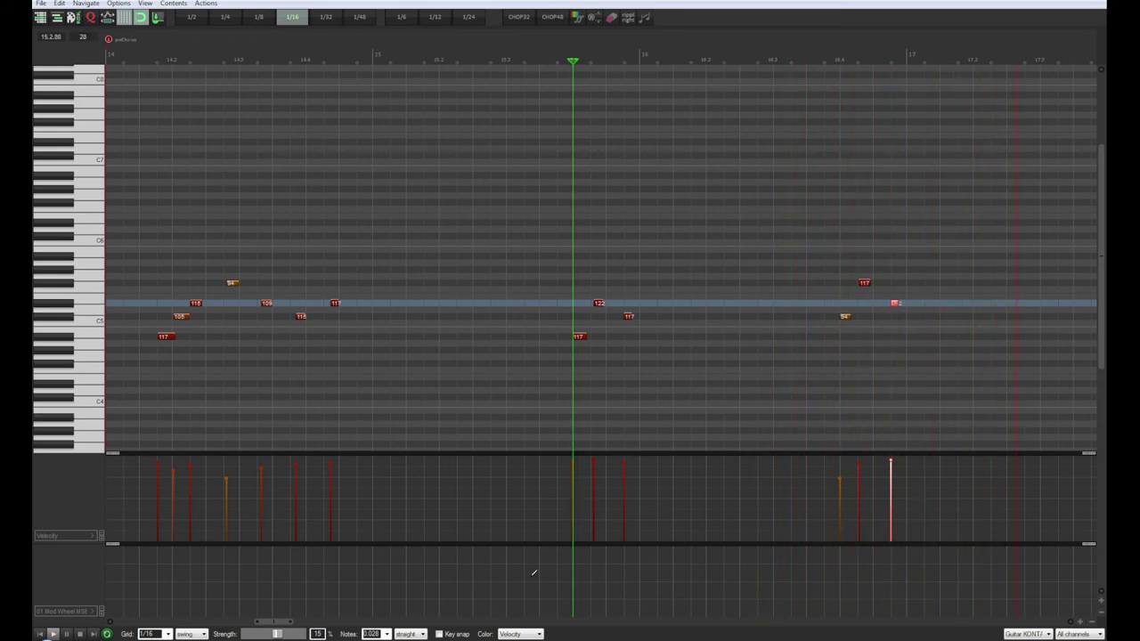
Play back the second half of the prechorus from about bar 18 to check the phrase starting at bar 19
scroll(515, 436, "down", 4)
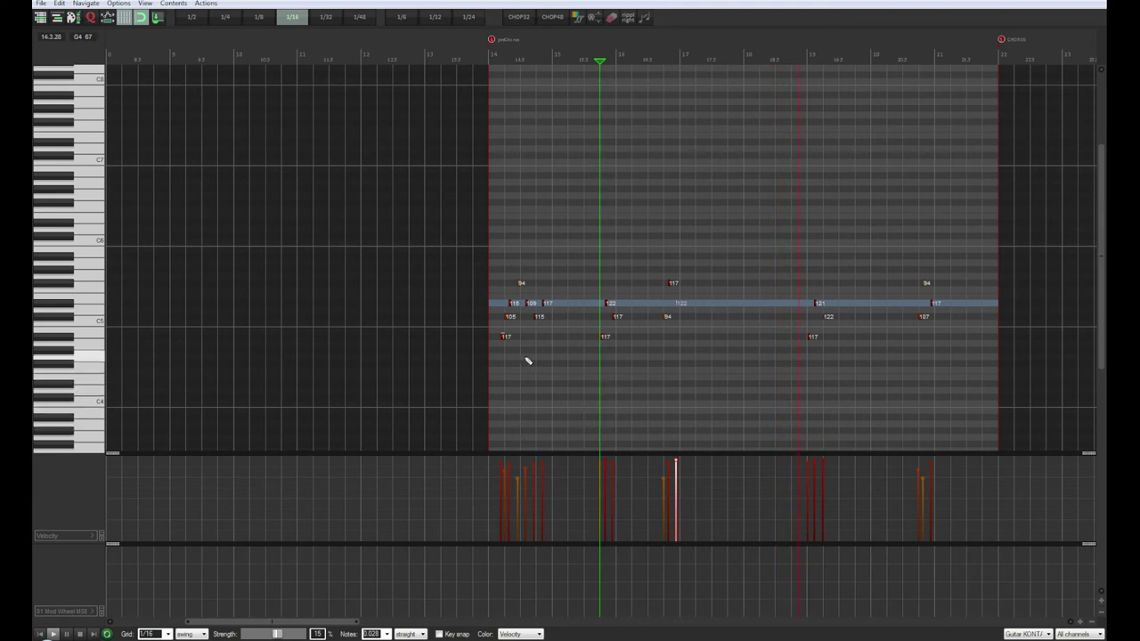
key("space")
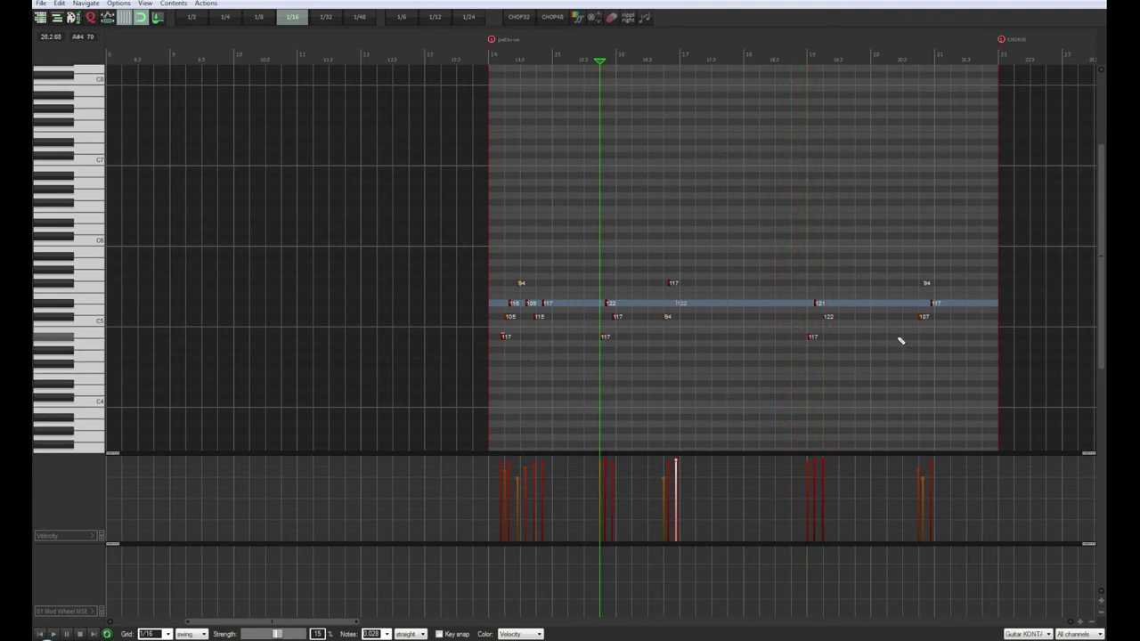
left_click(740, 52)
key("space")
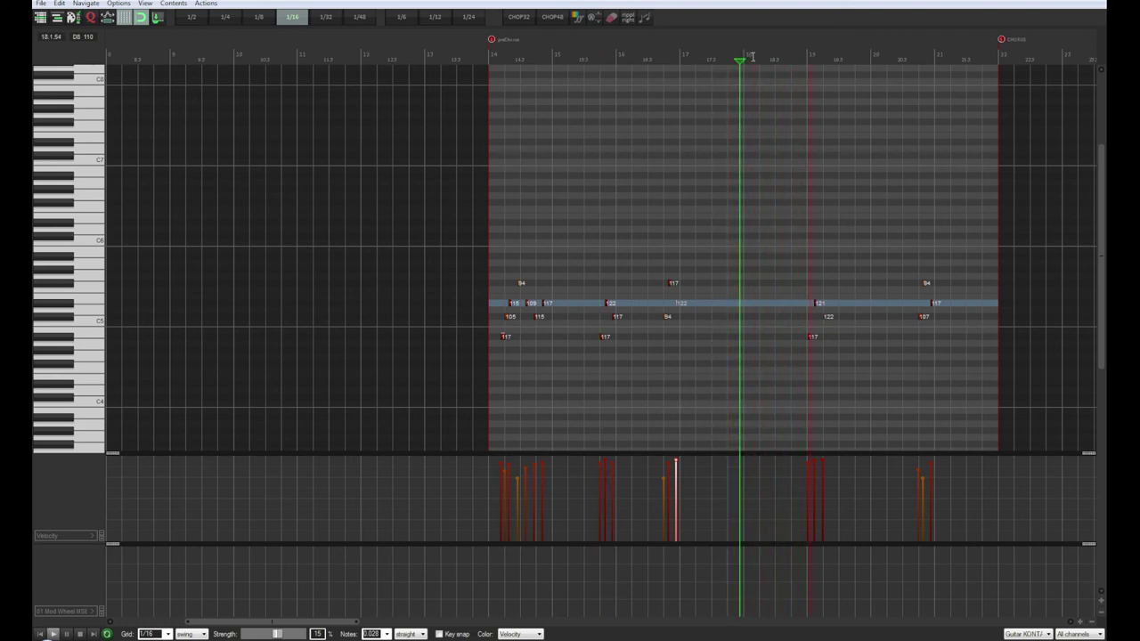
Place the edit cursor at bar 19 and nudge the second note of the phrase there slightly earlier
left_click(806, 58)
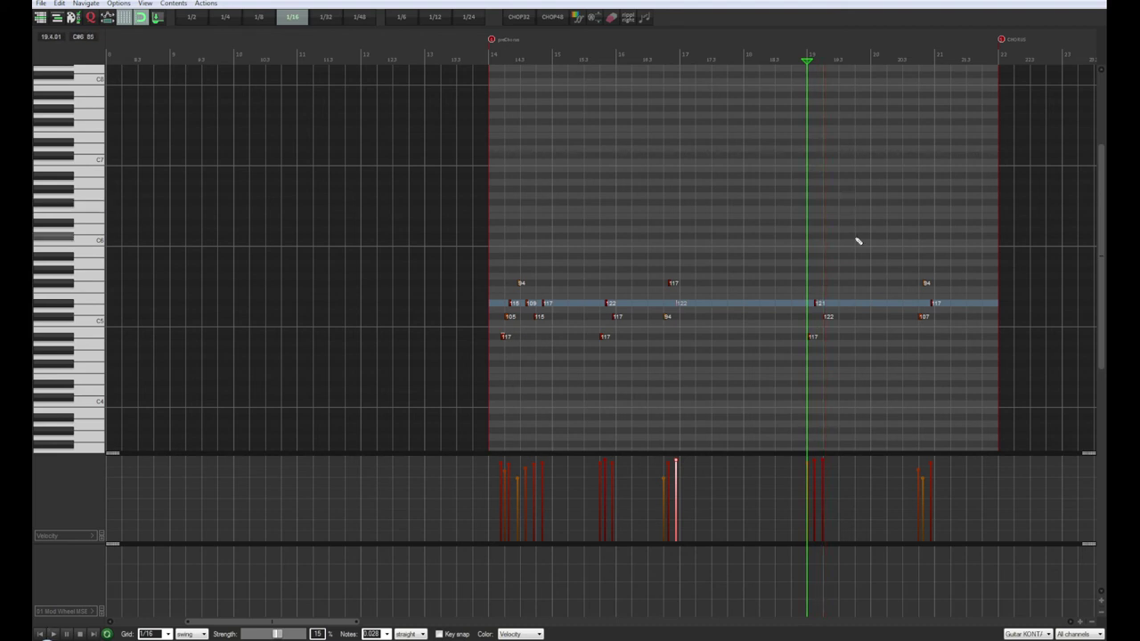
scroll(866, 242, "up", 2)
scroll(869, 250, "up", 3)
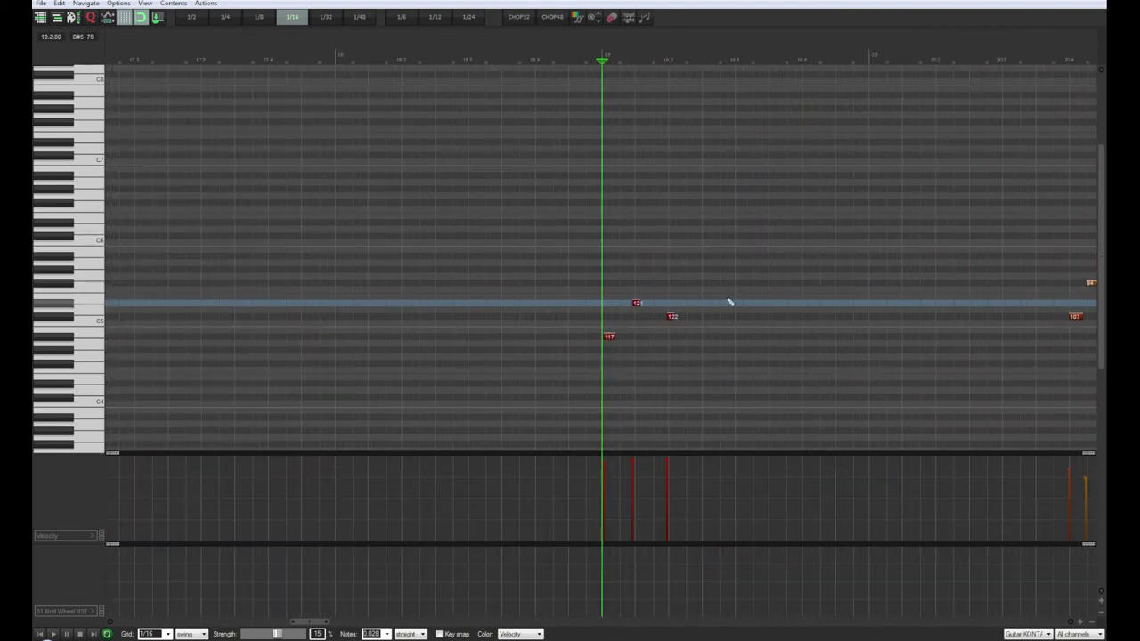
left_click_drag(635, 306, 632, 306)
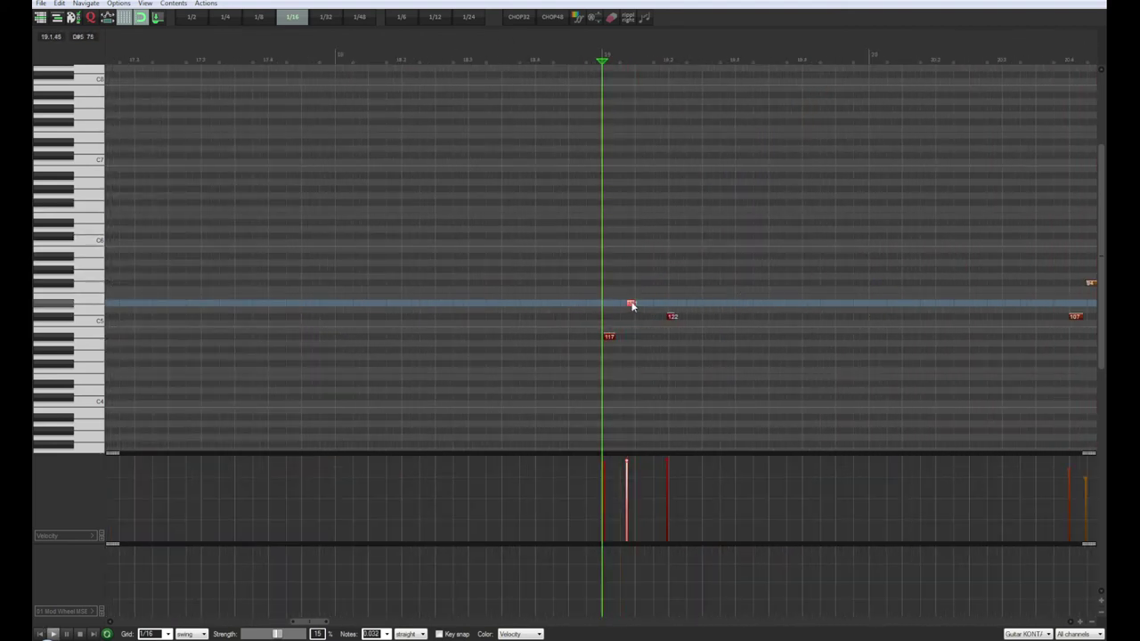
Nudge the third note of the bar 19 phrase slightly earlier and play the phrase back
key("space")
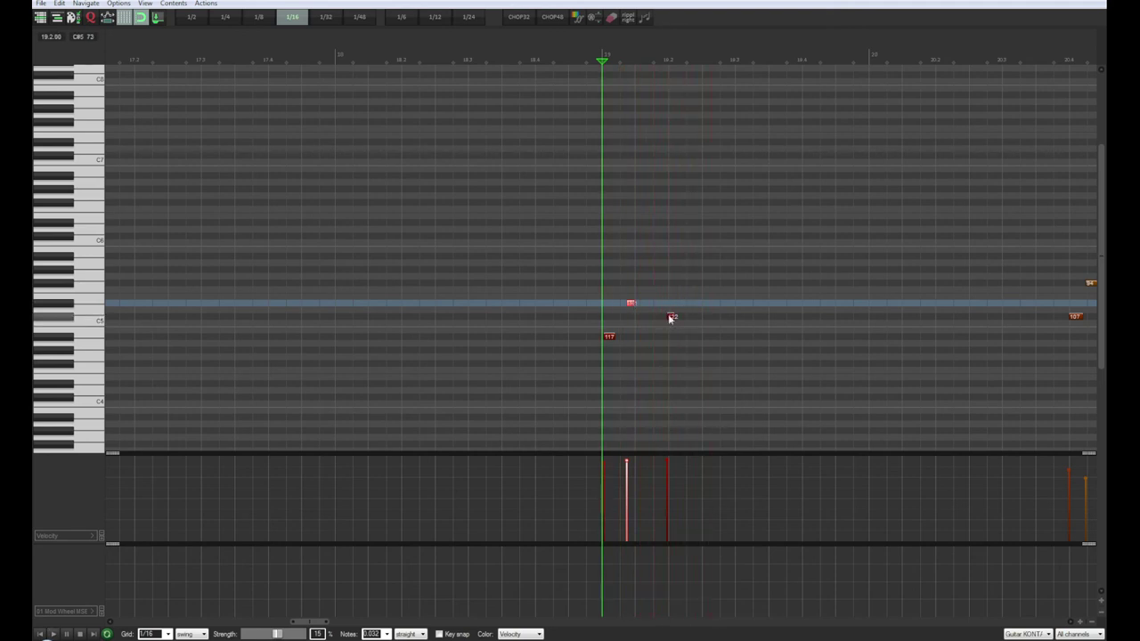
left_click_drag(669, 317, 664, 318)
key("space")
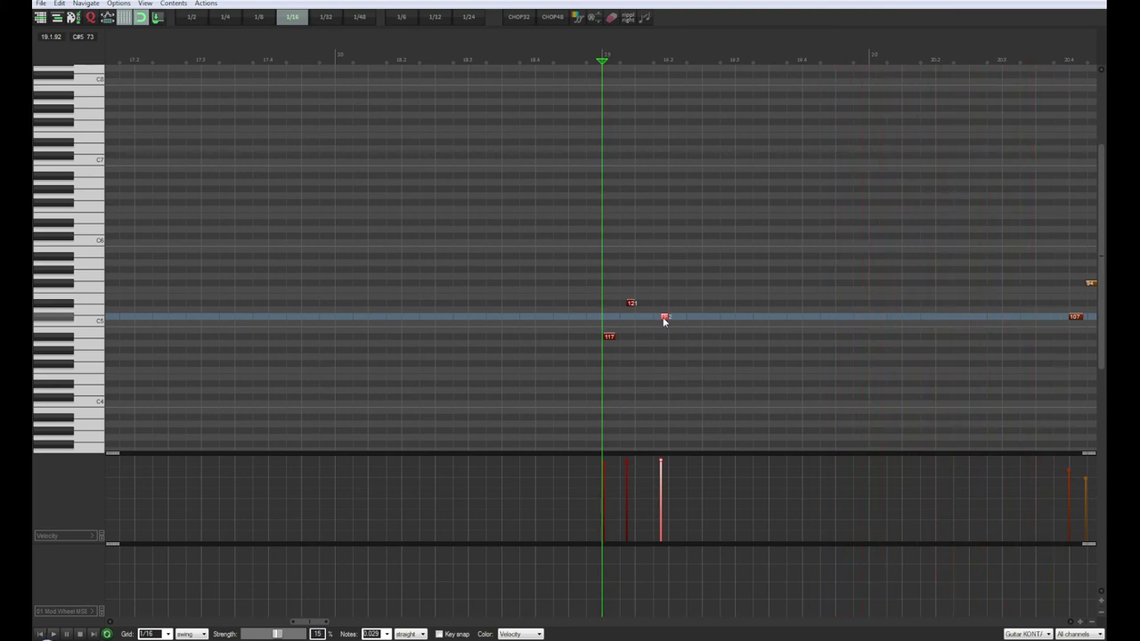
Move the three-note phrase from bar 19 one bar later so it starts at bar 20, and play it back
left_click_drag(684, 282, 612, 356)
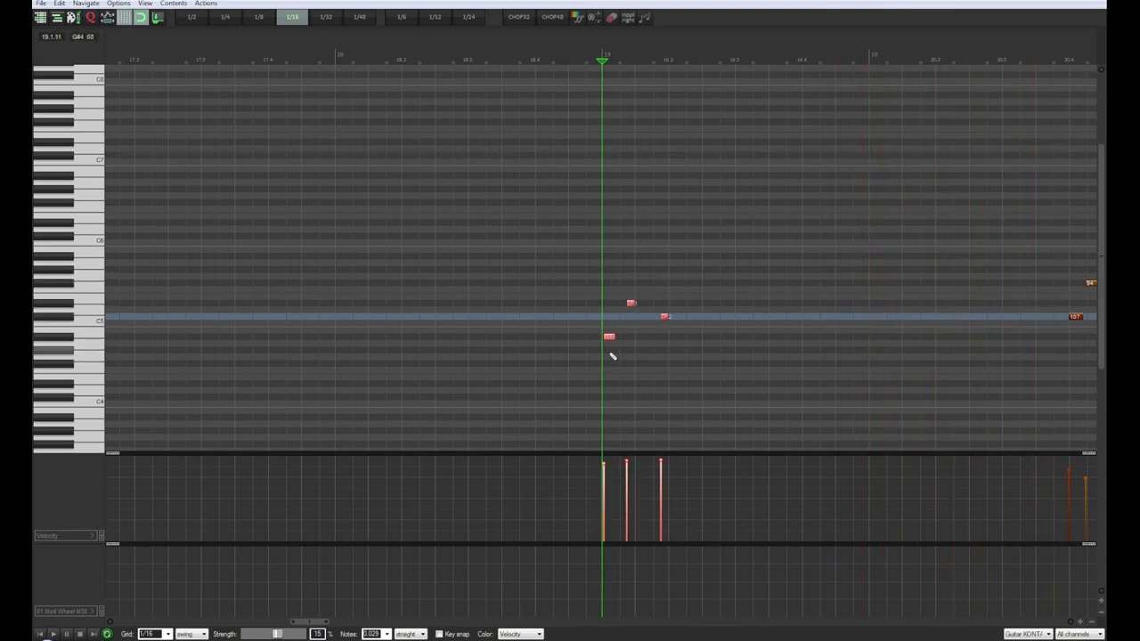
key("space")
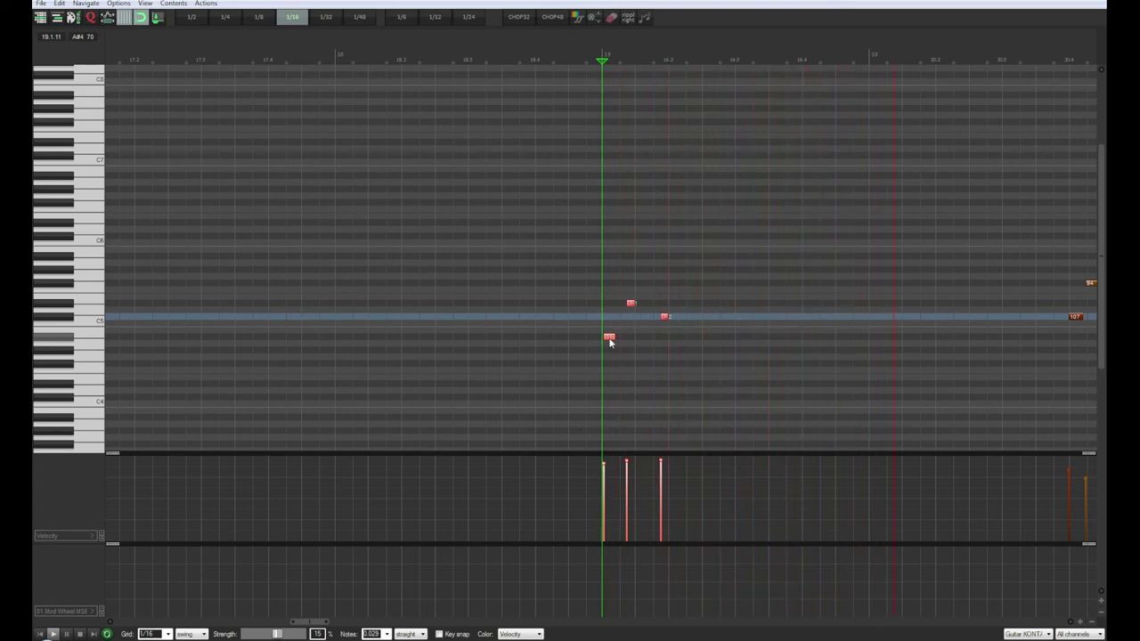
left_click_drag(610, 341, 874, 337)
key("space")
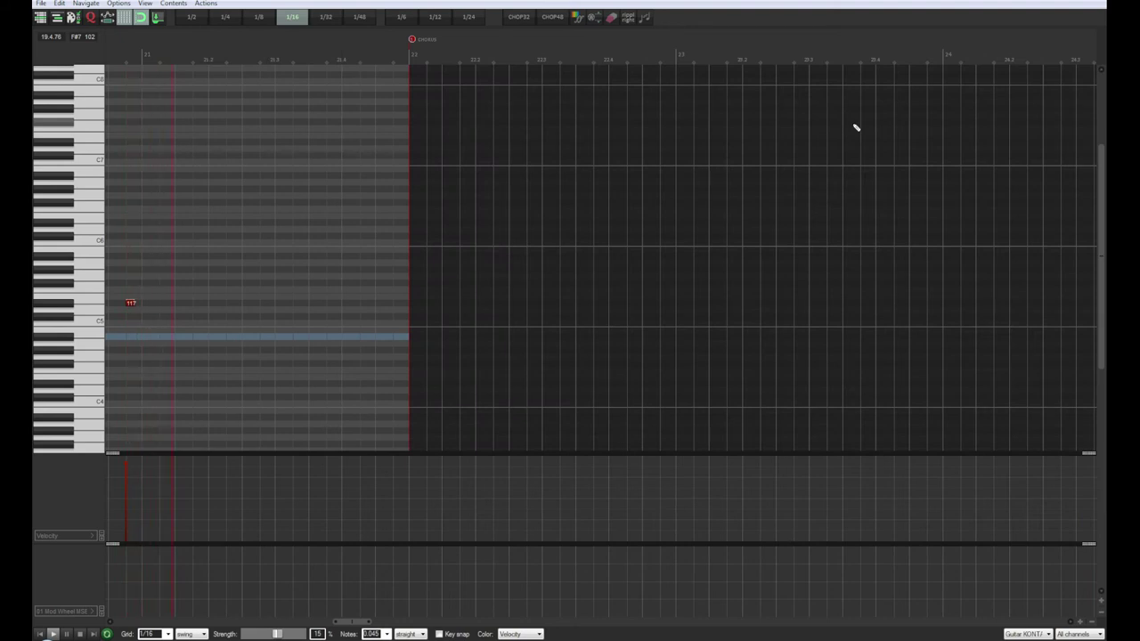
key("space")
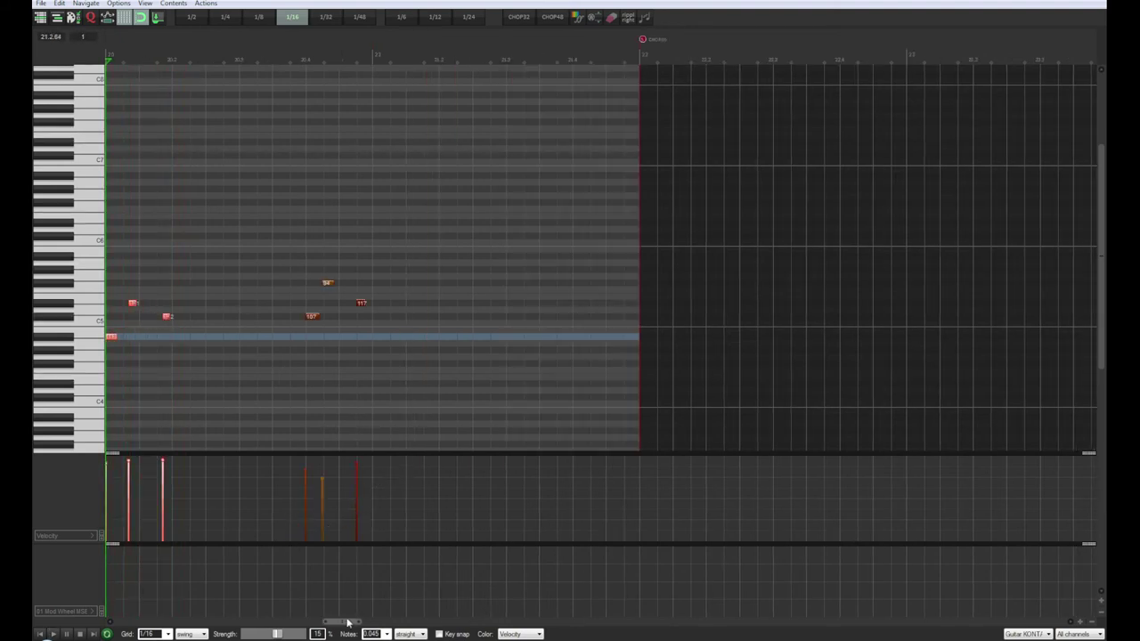
Nudge the second note of the bar 20 phrase slightly earlier and play from bar 20
left_click_drag(350, 622, 338, 622)
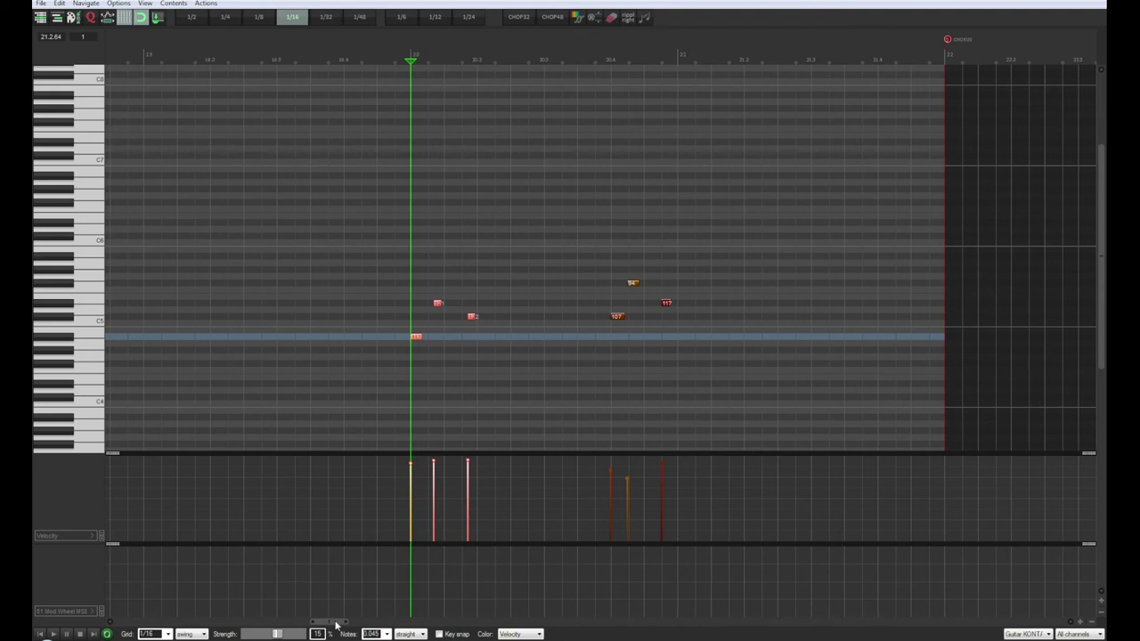
left_click(436, 305)
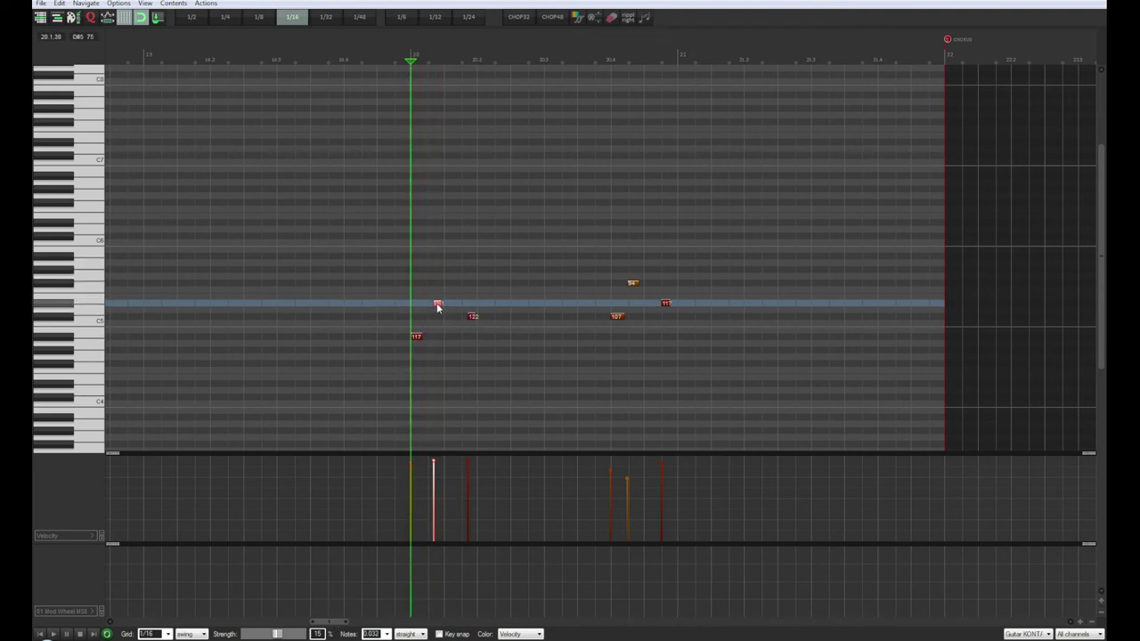
left_click_drag(436, 303, 434, 304)
left_click_drag(436, 305, 434, 306)
key("space")
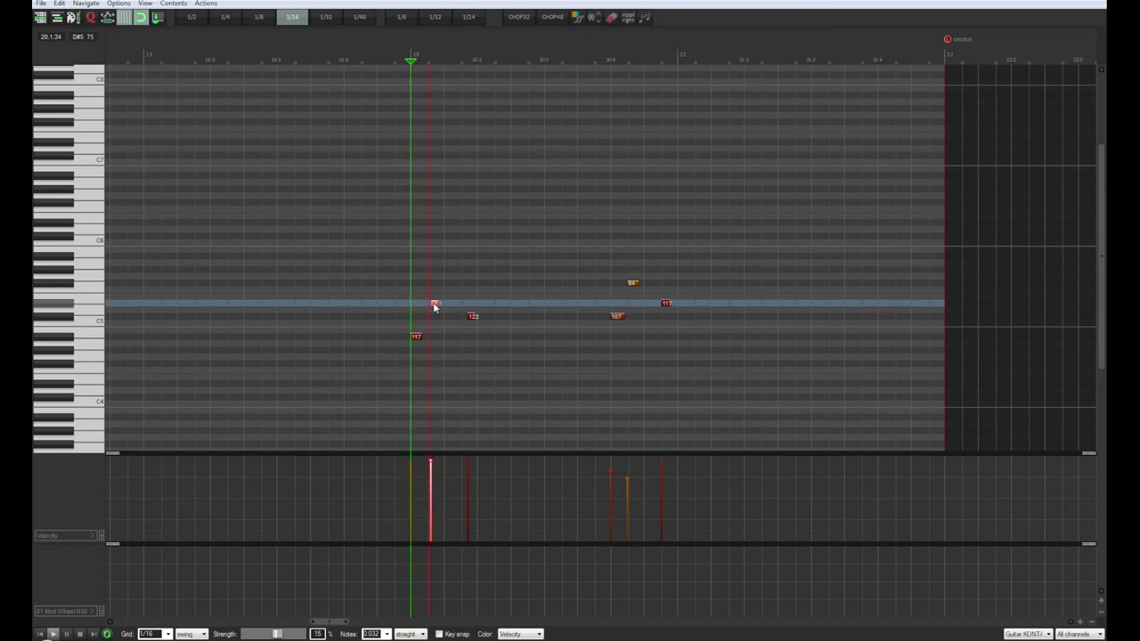
Move the third note of the bar 20 phrase slightly earlier and check it in playback
left_click(472, 317)
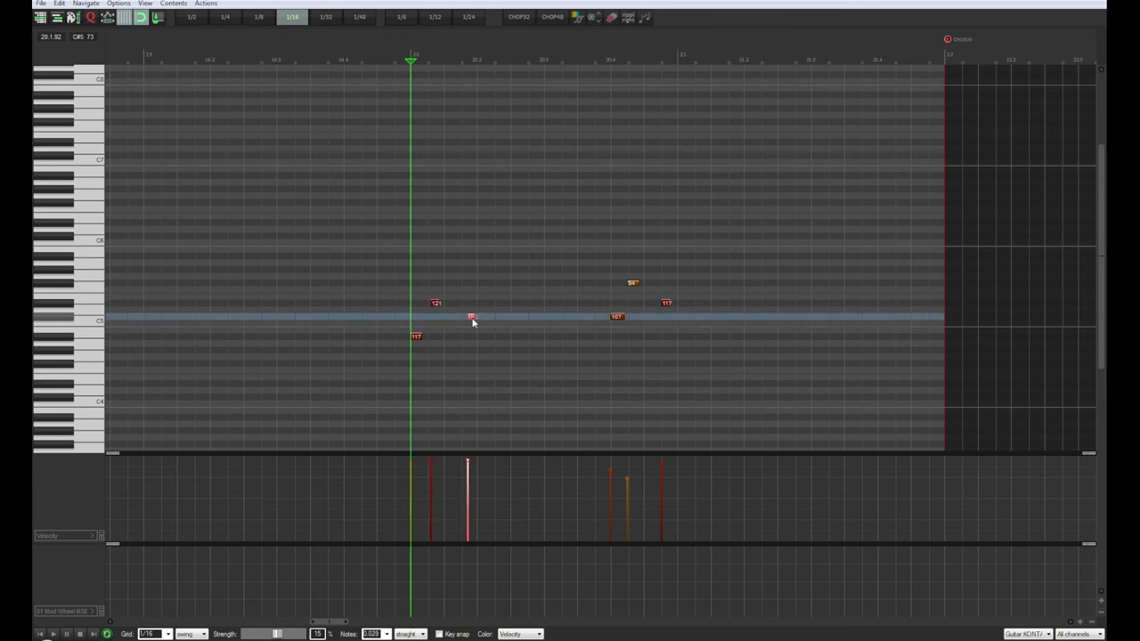
left_click_drag(473, 323, 471, 322)
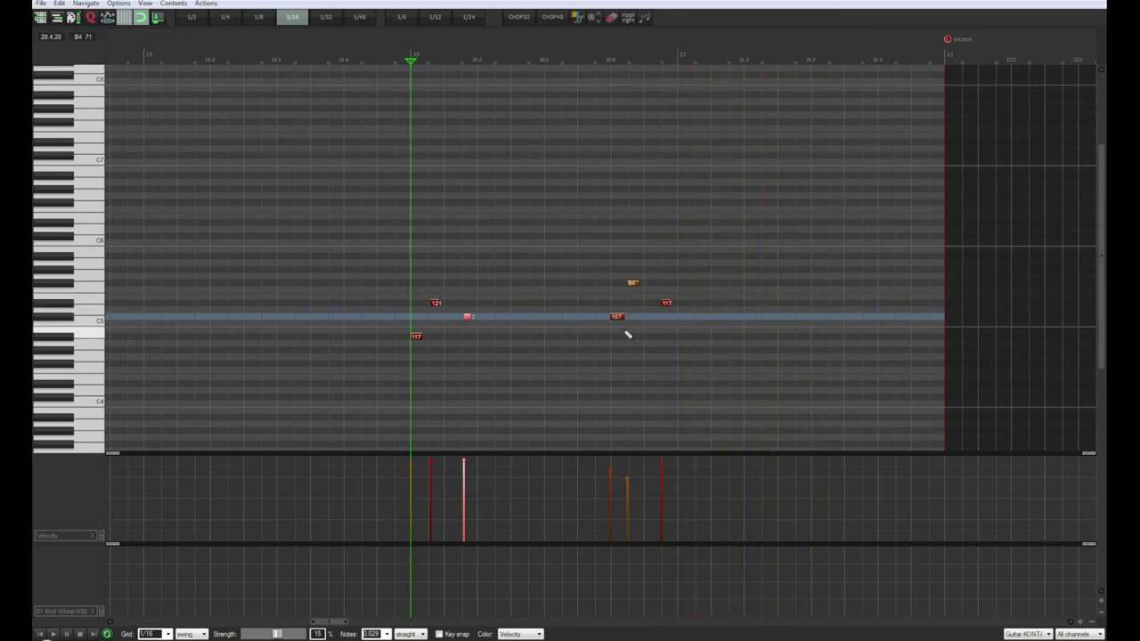
key("space")
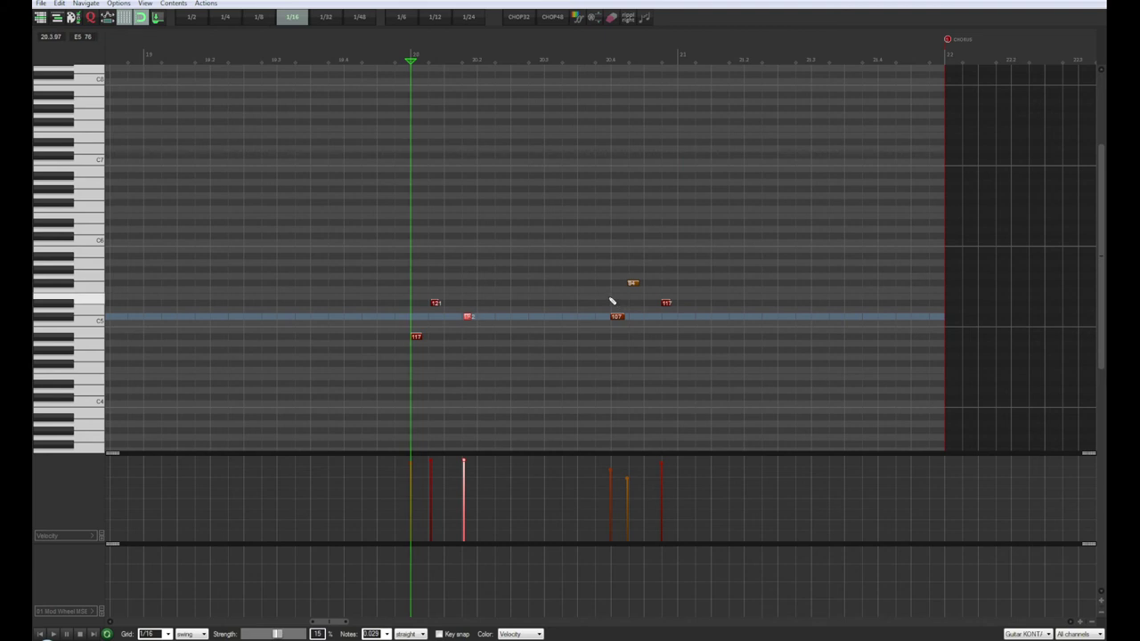
Shift the three notes just before bar 21 slightly later, play them back, and return to the arrangement with playback stopped
left_click_drag(739, 259, 623, 319)
key("space")
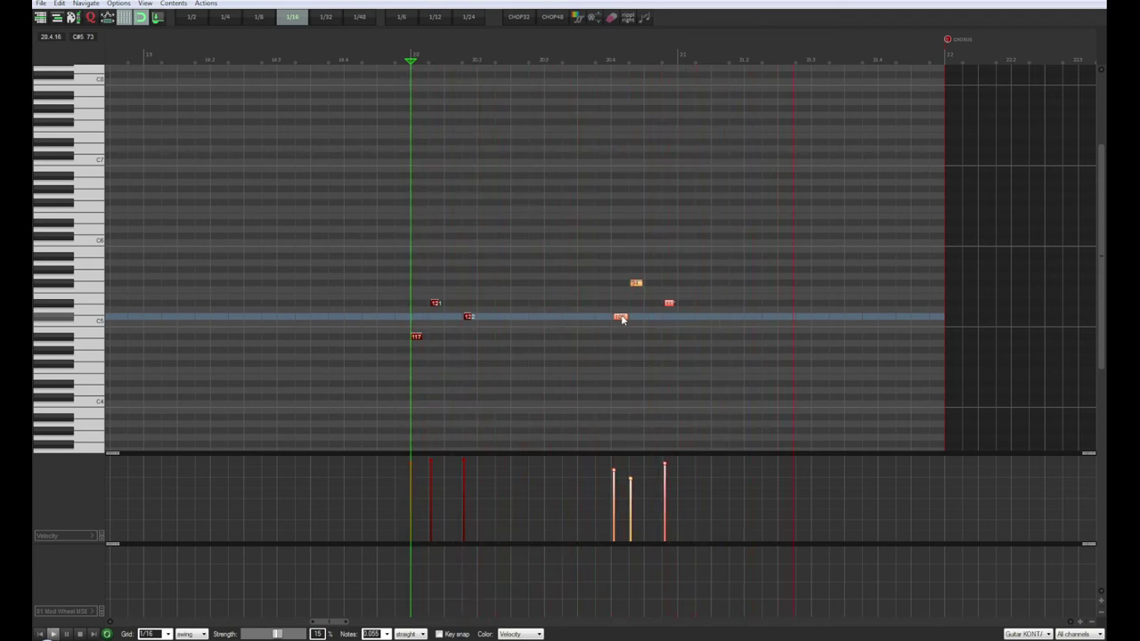
left_click(621, 318)
left_click_drag(687, 258, 619, 320)
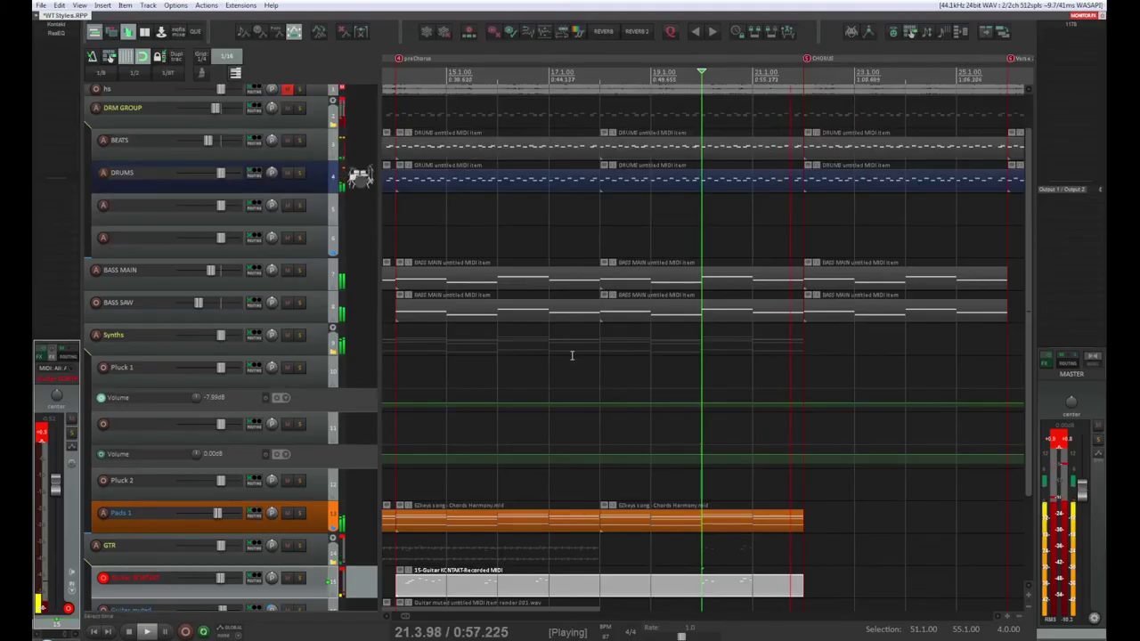
key("space")
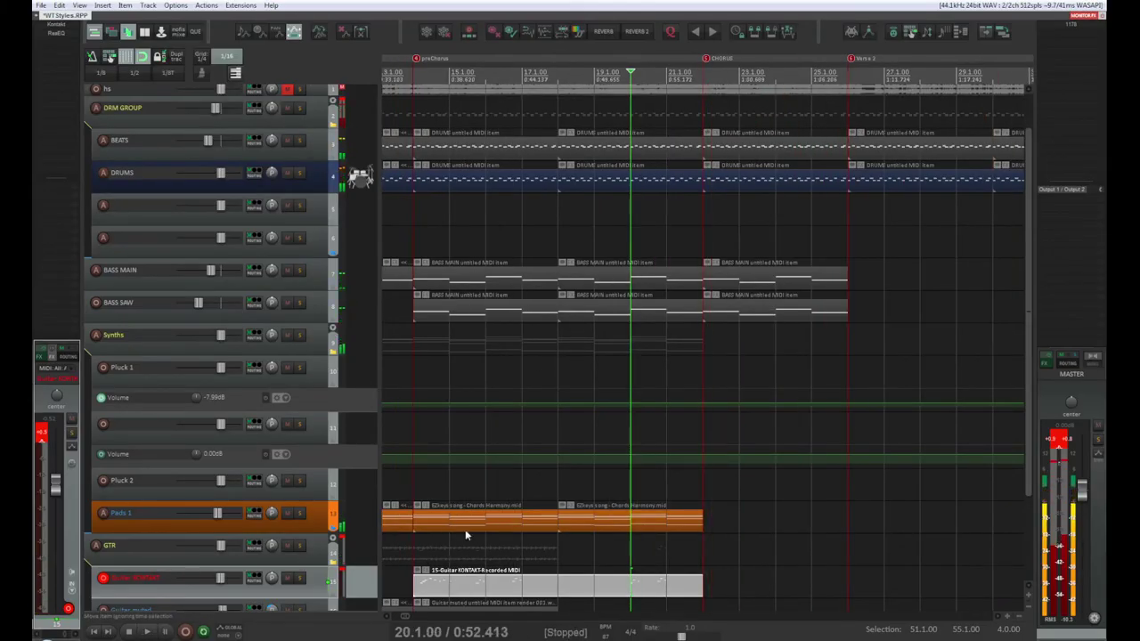
Copy the Guitar muted item at bar 14 to bar 18 so the muted part covers the rest of the prechorus
scroll(467, 527, "down", 3)
left_click_drag(1028, 326, 1028, 505)
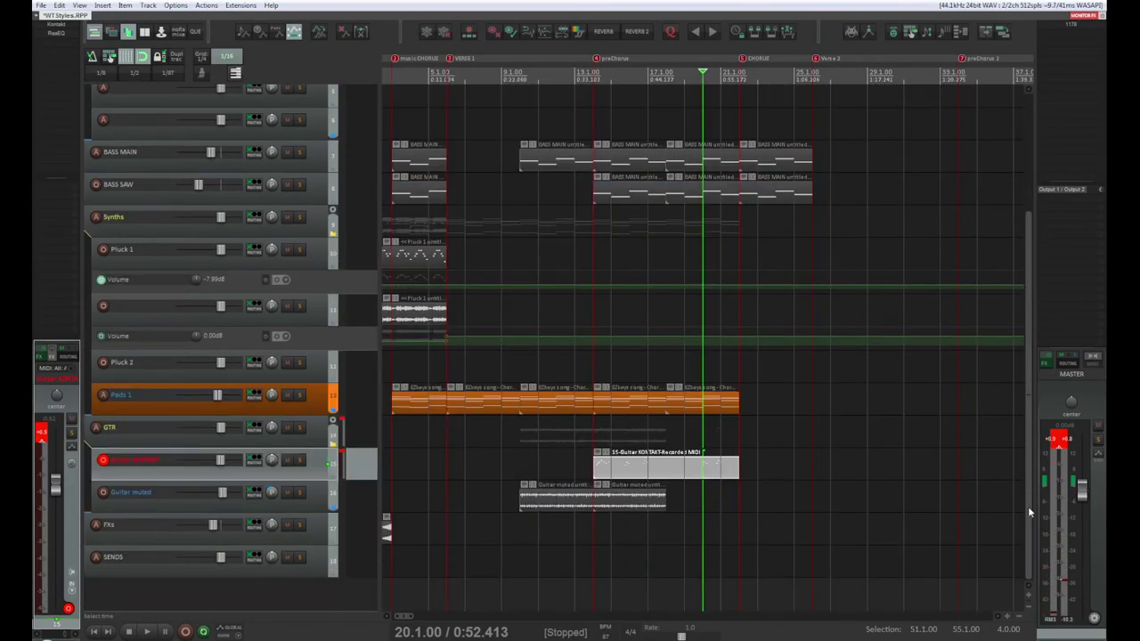
left_click(611, 507)
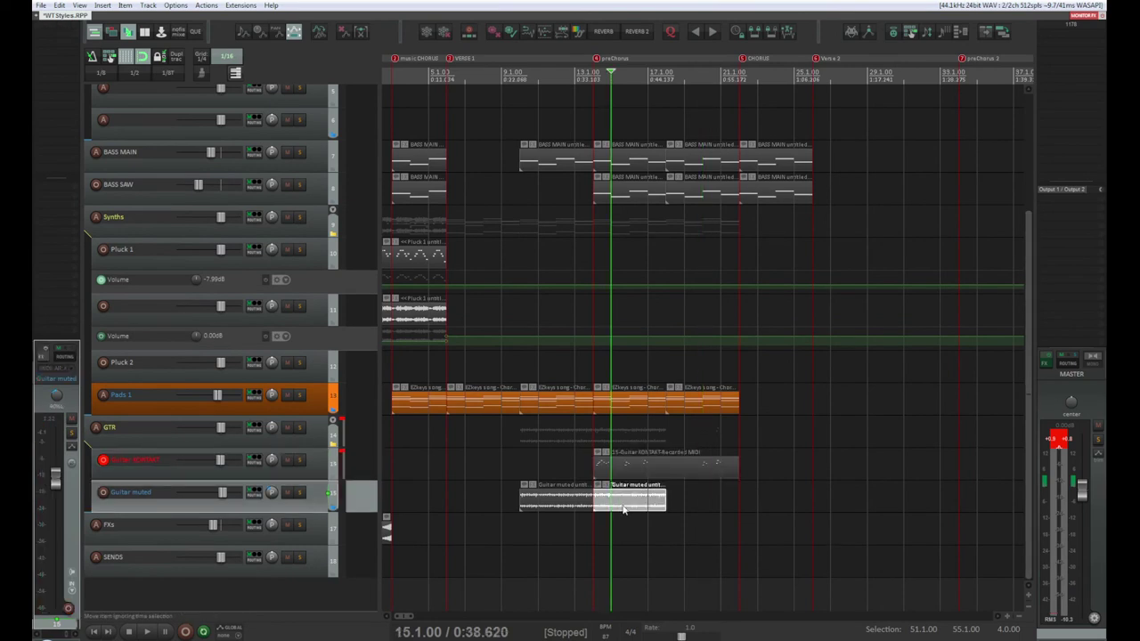
scroll(782, 559, "up", 2)
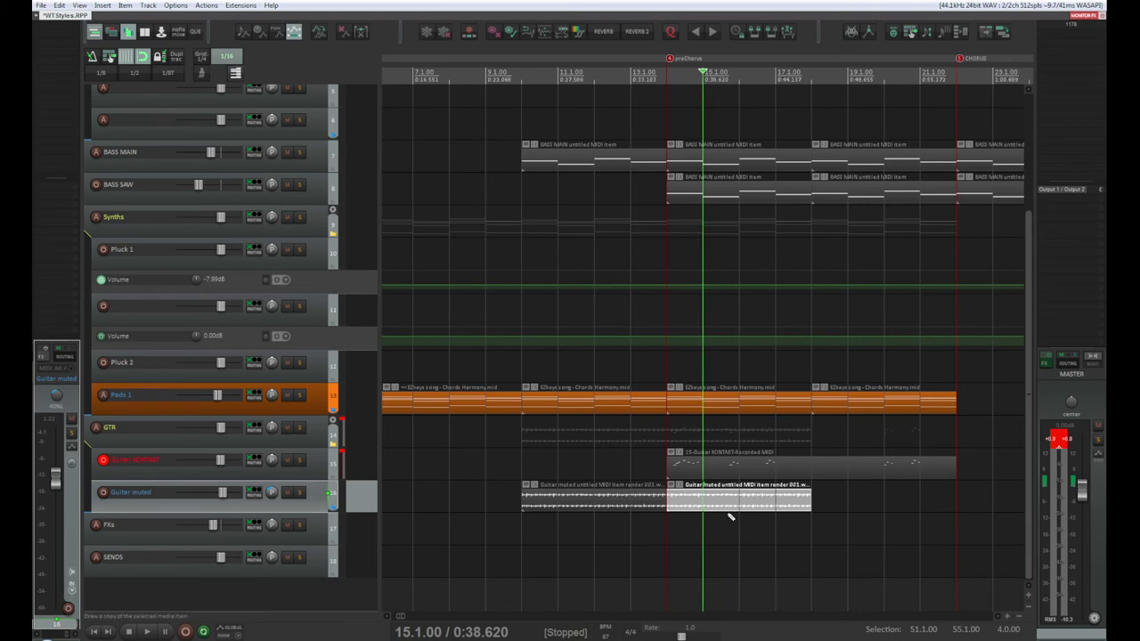
left_click_drag(735, 503, 880, 500)
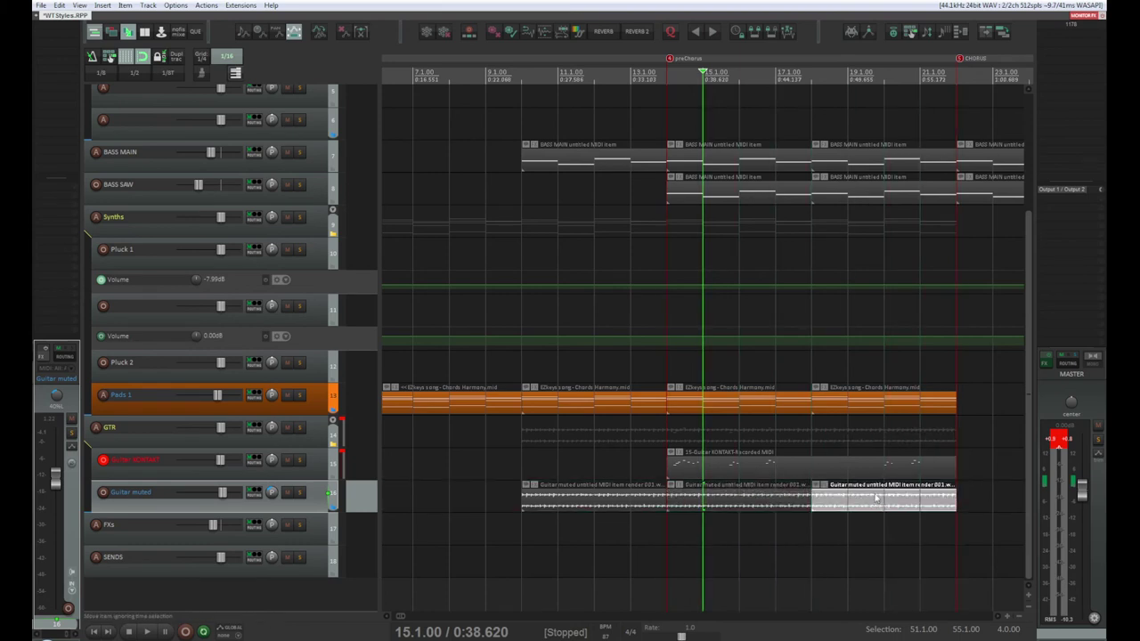
Play the prechorus from bar 15 and lower the Guitar KONTAKT track volume to -4.77 dB
key("space")
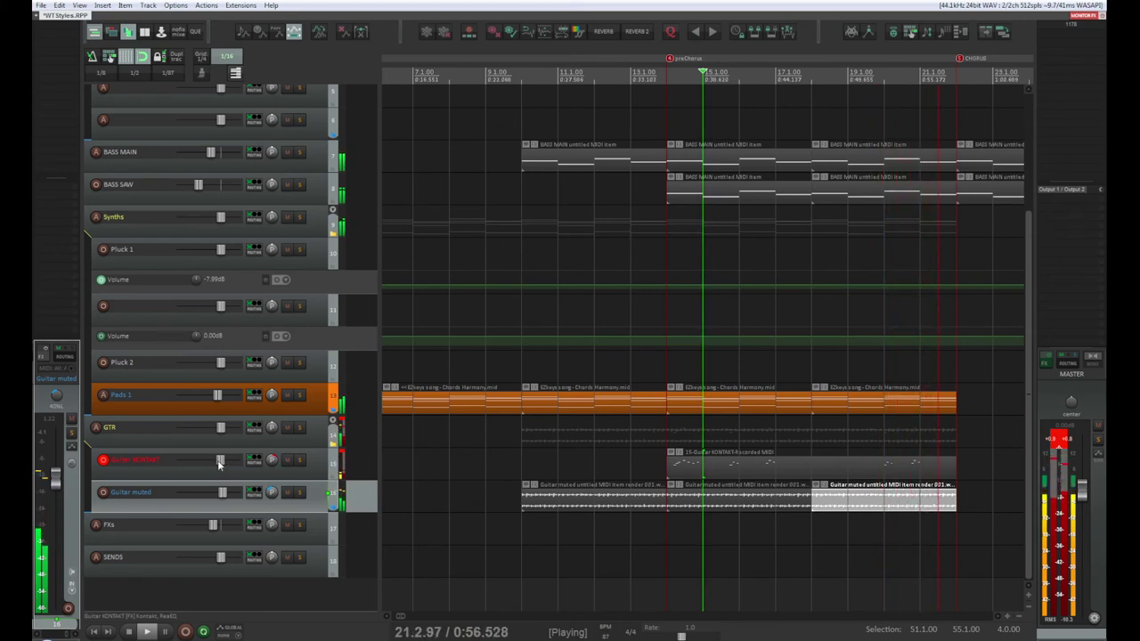
left_click_drag(218, 463, 214, 463)
key("space")
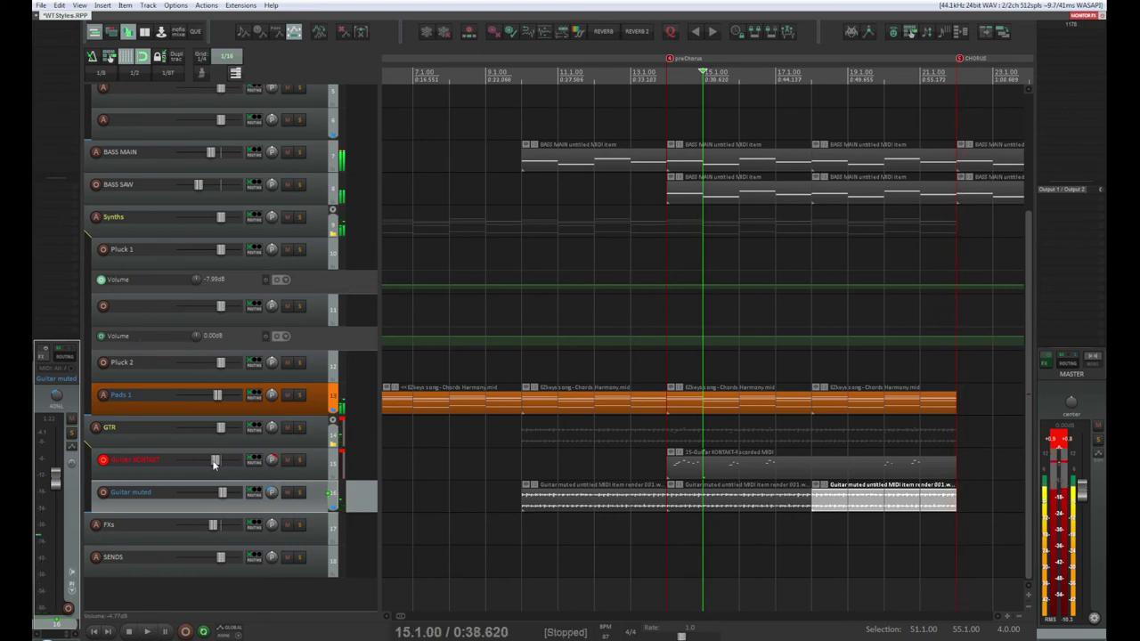
key("space")
Open ReaEQ on the Guitar KONTAKT track and lower the band 4 high shelf to -5.2 dB at about 4872 Hz
left_click(320, 465)
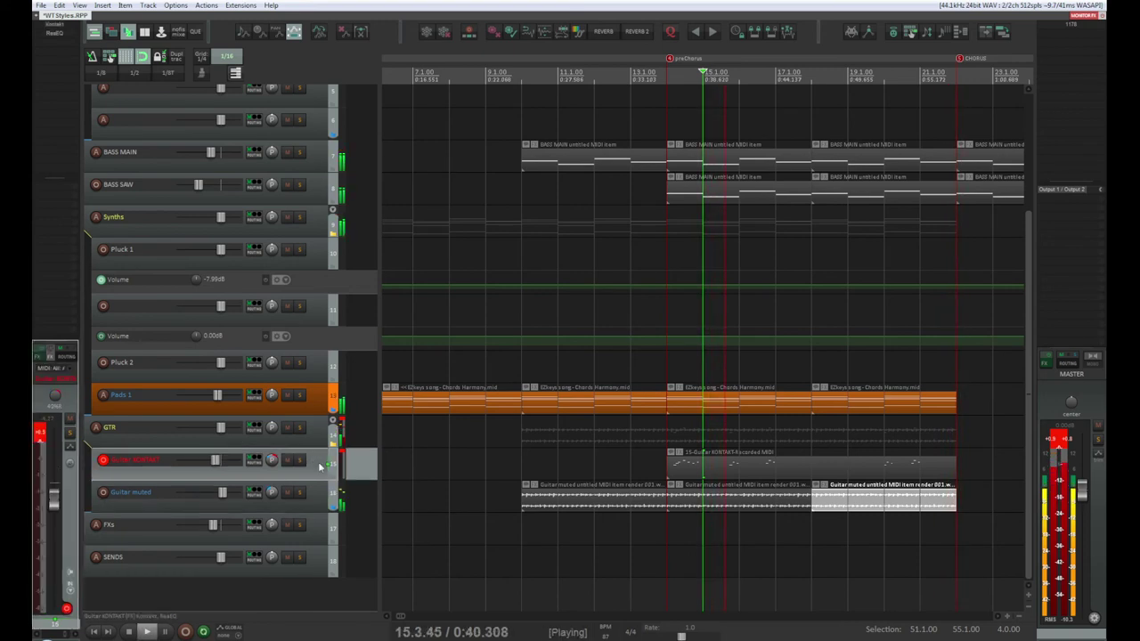
left_click(55, 33)
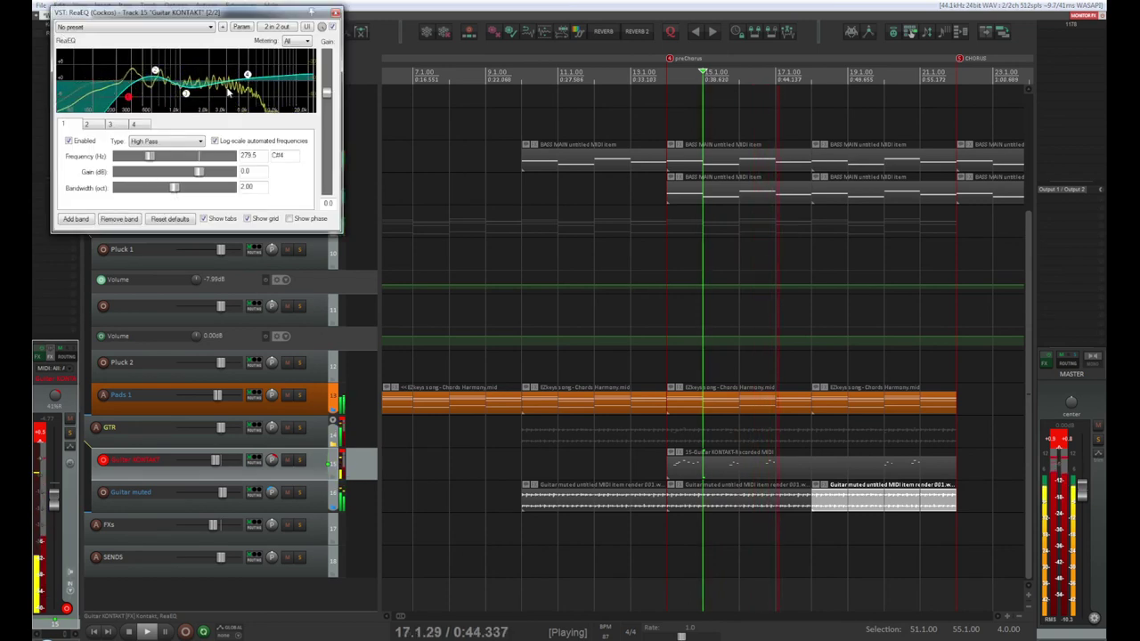
left_click_drag(248, 76, 251, 85)
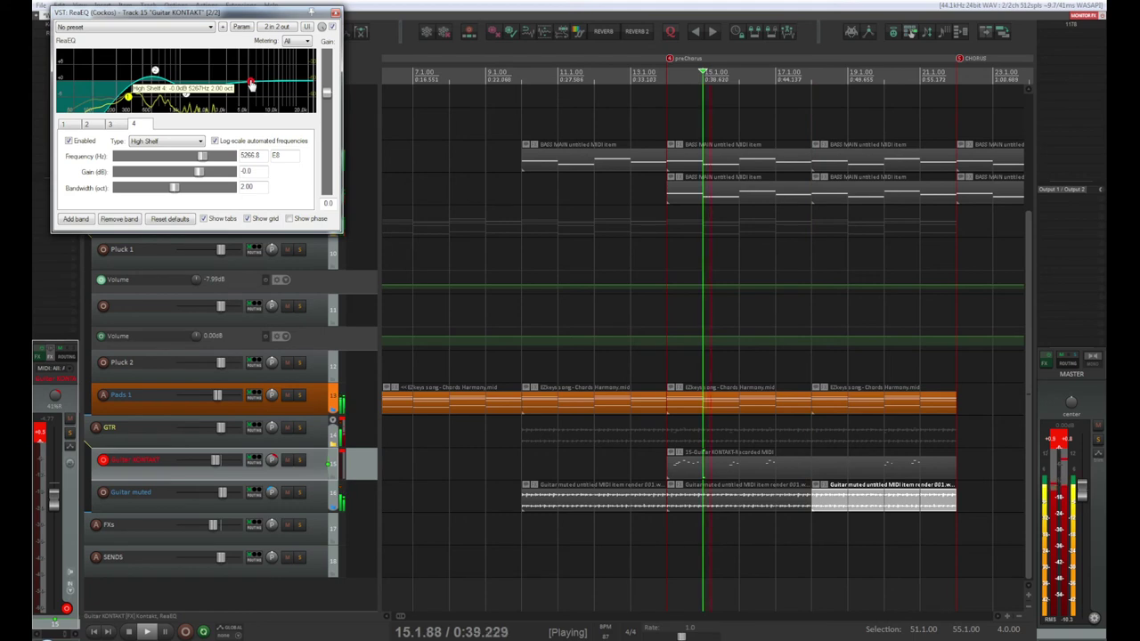
left_click_drag(251, 85, 248, 101)
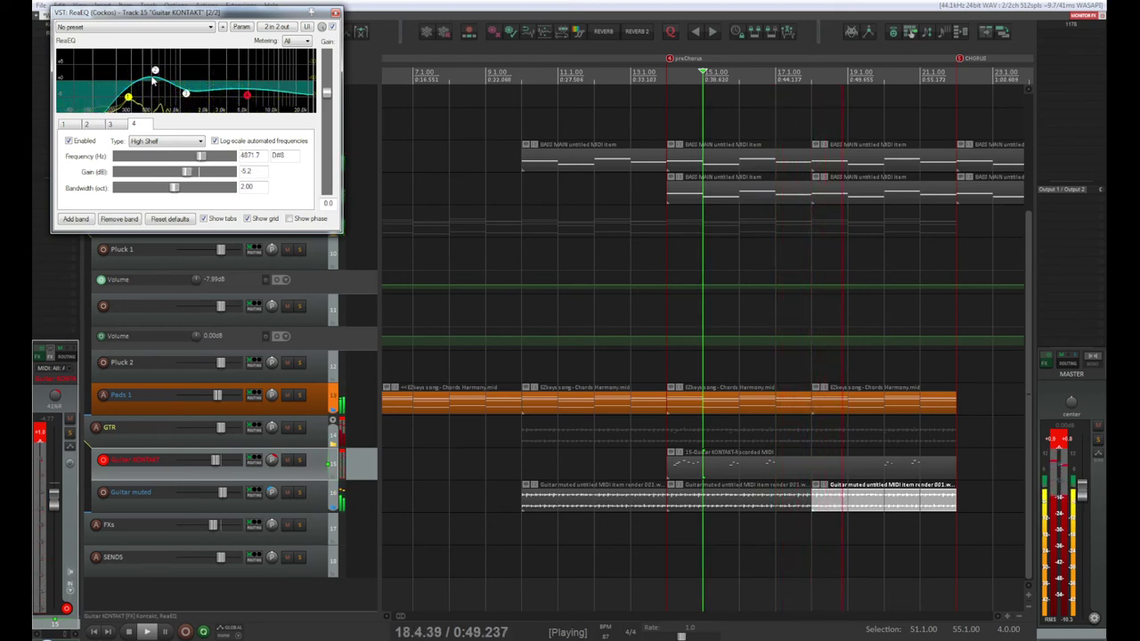
Set EQ band 2 to 2.5 dB at about 558 Hz and the band 4 high shelf to -4.2 dB at about 9812 Hz
mouse_move(156, 77)
left_click_drag(157, 77, 159, 80)
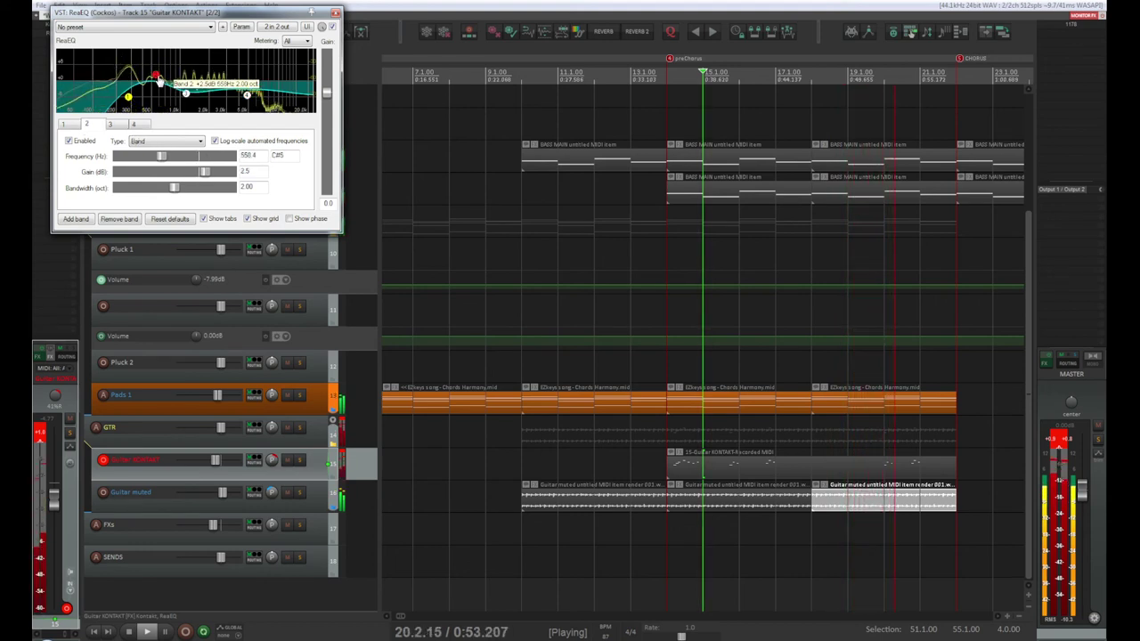
left_click_drag(247, 94, 277, 93)
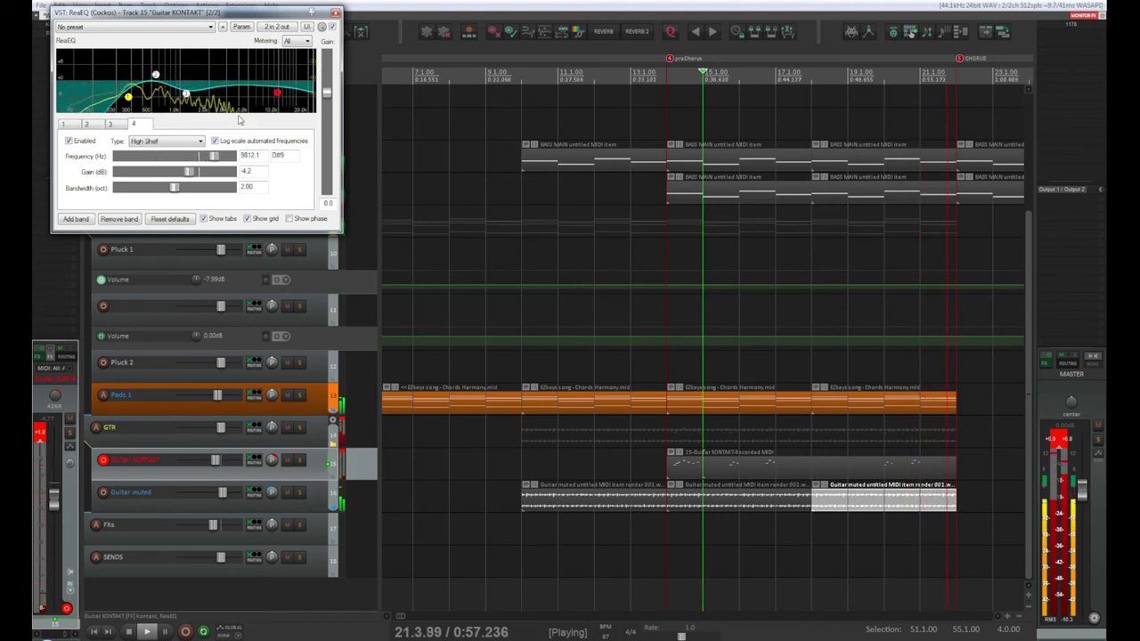
Change EQ band 4 to Low Pass, set its frequency to 12225.9 Hz, and stop playback
left_click(199, 143)
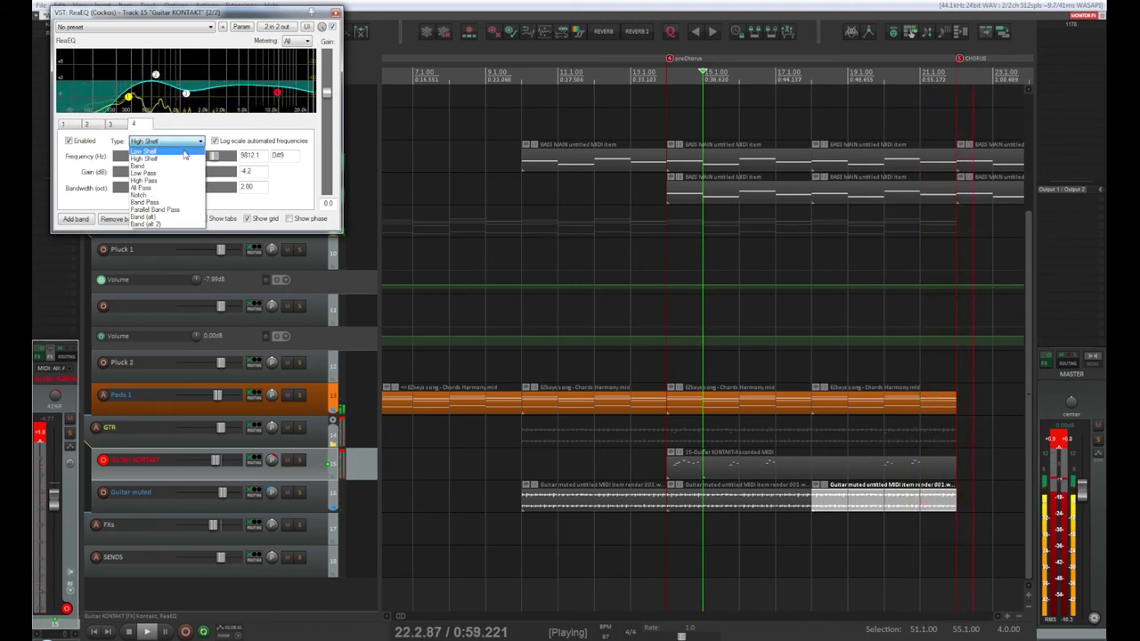
left_click(179, 175)
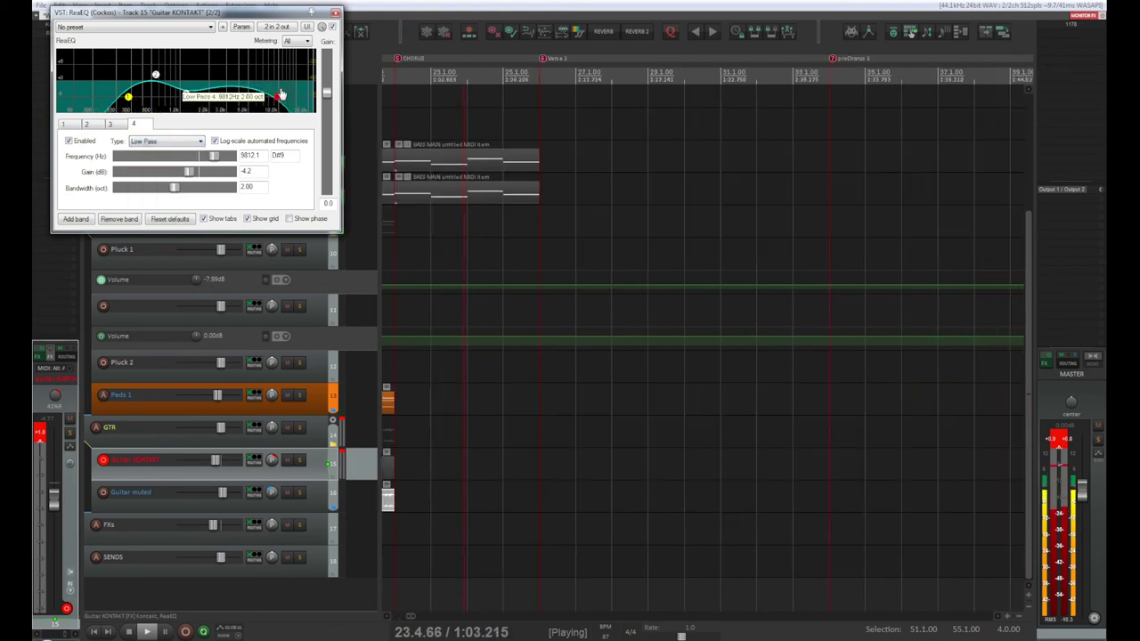
mouse_move(283, 93)
left_mouse_down()
mouse_move(301, 87)
mouse_move(288, 94)
left_mouse_up()
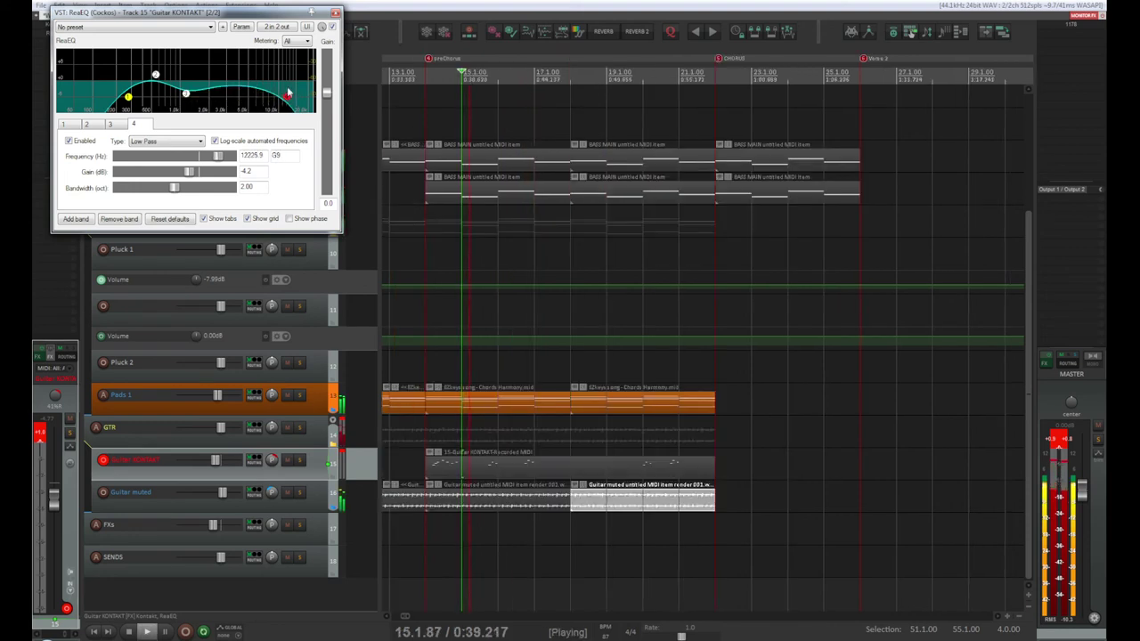
key("space")
Play the prechorus from bar 14 to judge the equalized guitar in the mix
left_click(426, 76)
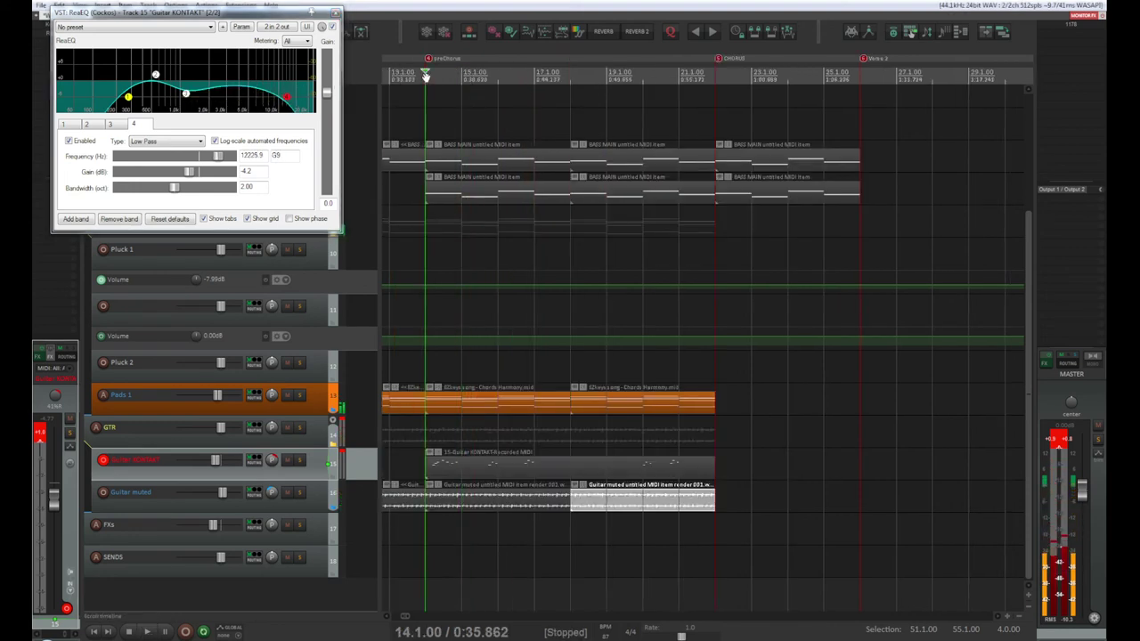
key("space")
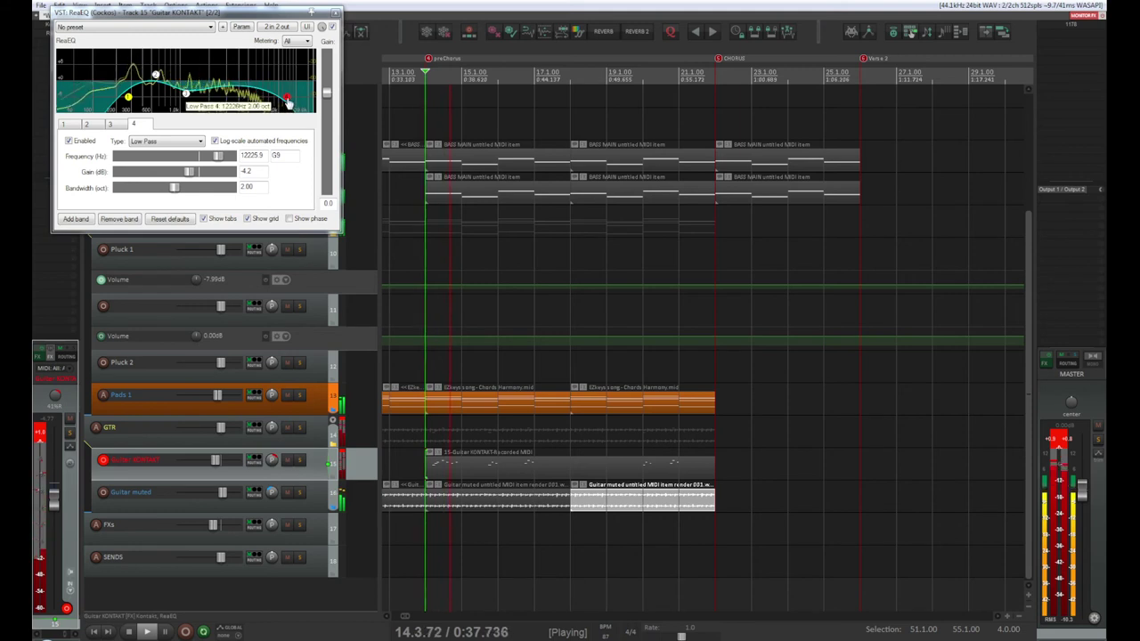
mouse_move(288, 102)
left_mouse_down()
mouse_move(298, 104)
mouse_move(280, 107)
mouse_move(313, 85)
mouse_move(287, 99)
left_mouse_up()
key("space")
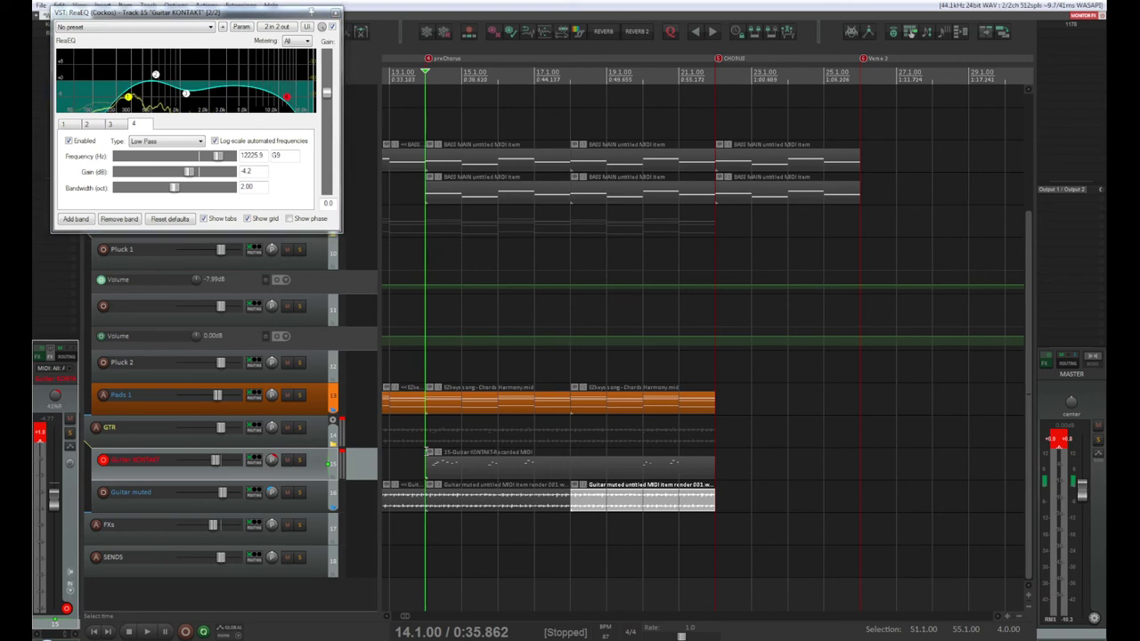
Set a time selection from bar 14 to bar 17, start playback, and solo the Guitar KONTAKT track
left_click_drag(427, 450, 532, 447)
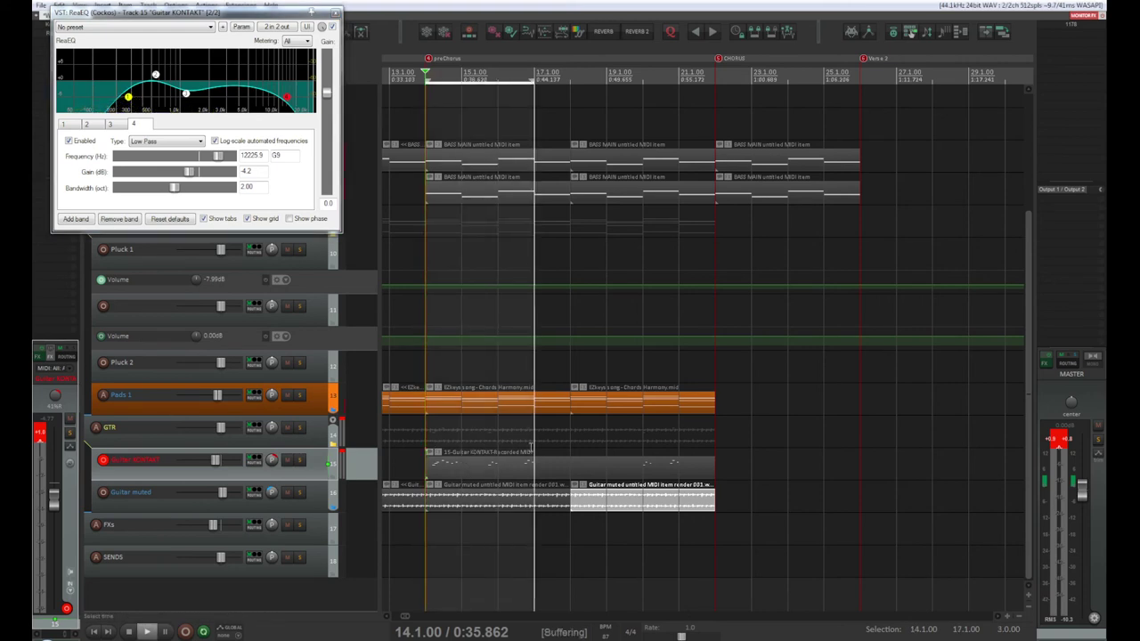
left_click(301, 460)
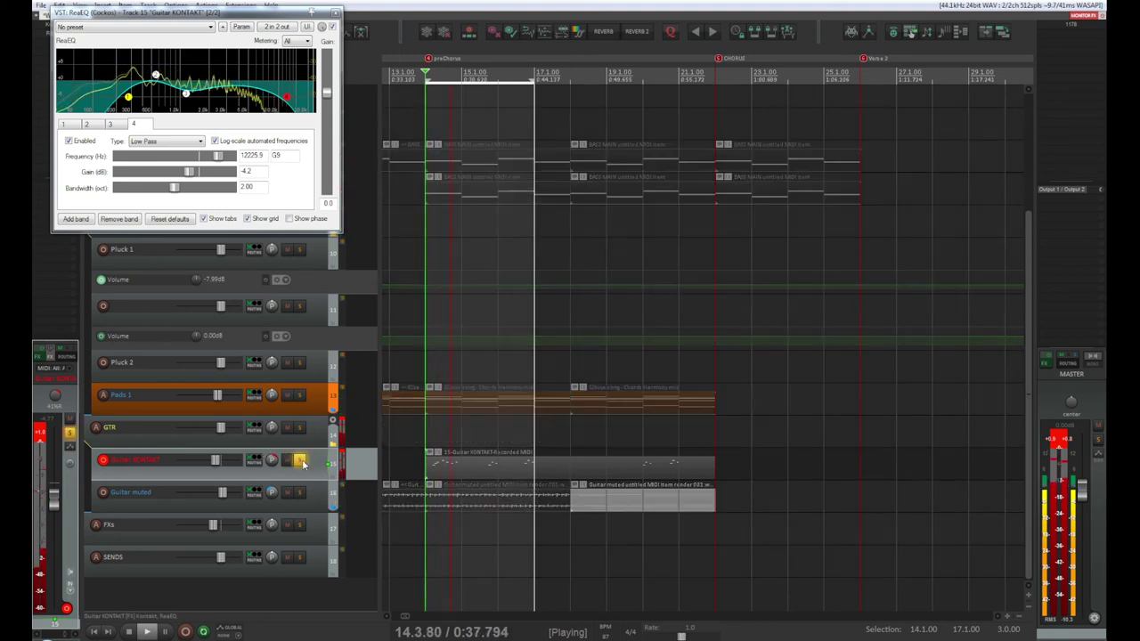
Close the EQ window and open the Guitar KONTAKT prechorus MIDI item in the editor to audition bars 14 to 17
left_click(334, 13)
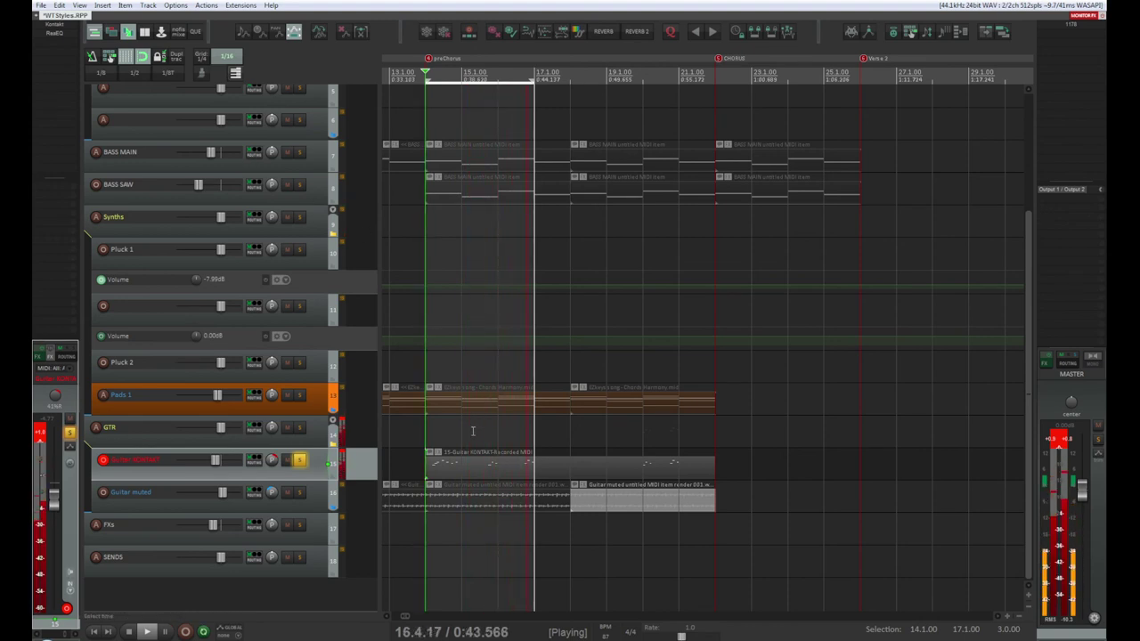
double_click(468, 463)
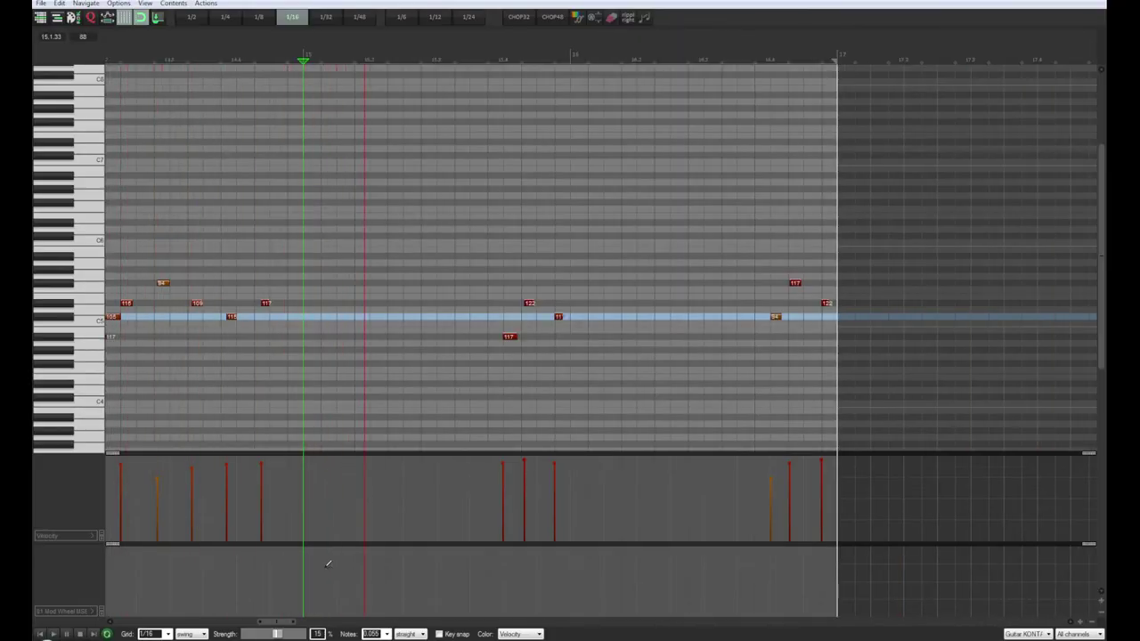
left_click_drag(272, 623, 261, 629)
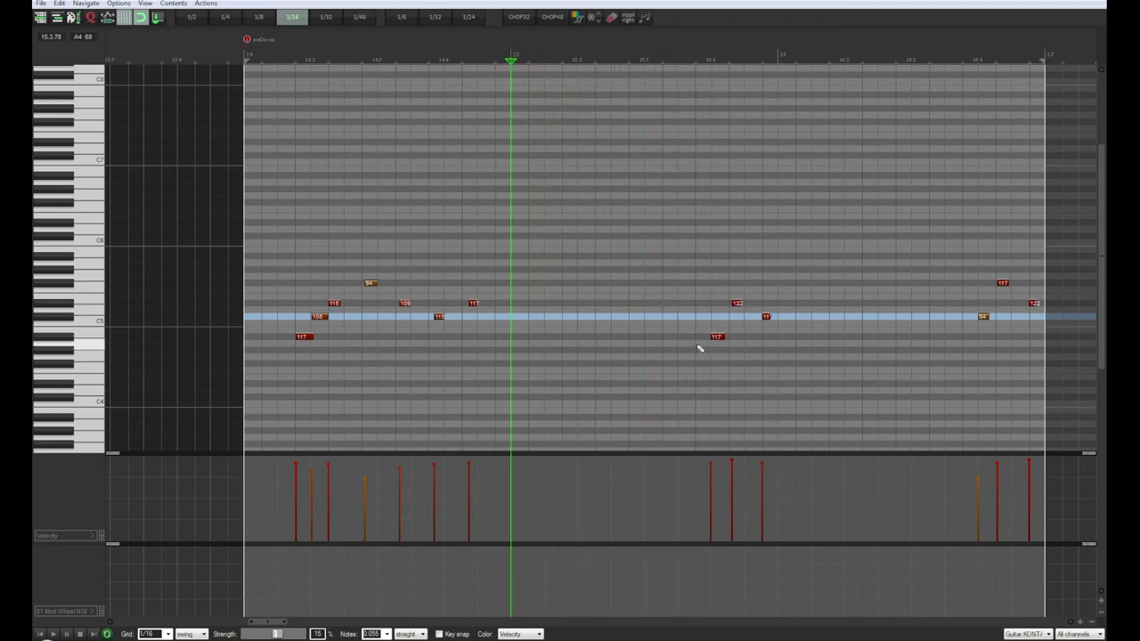
key("space")
key("space")
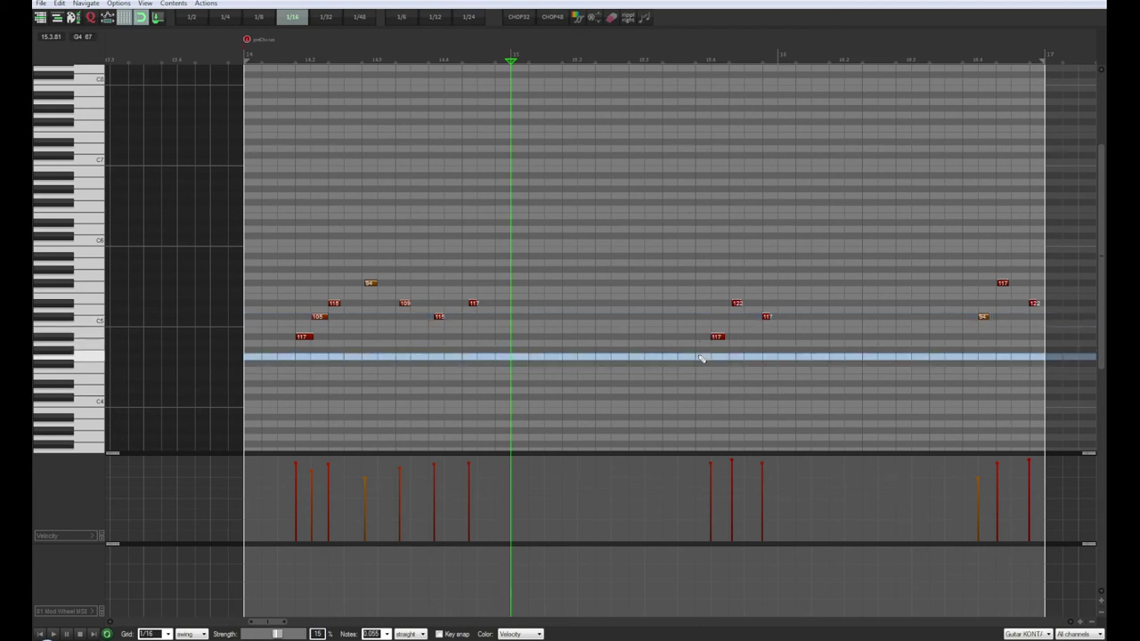
Insert a G#4 sixteenth note at 15.3.75 and an F#4 sixteenth note at 15.3.50, leading into the bar 15 phrase, and audition them
left_click(699, 365)
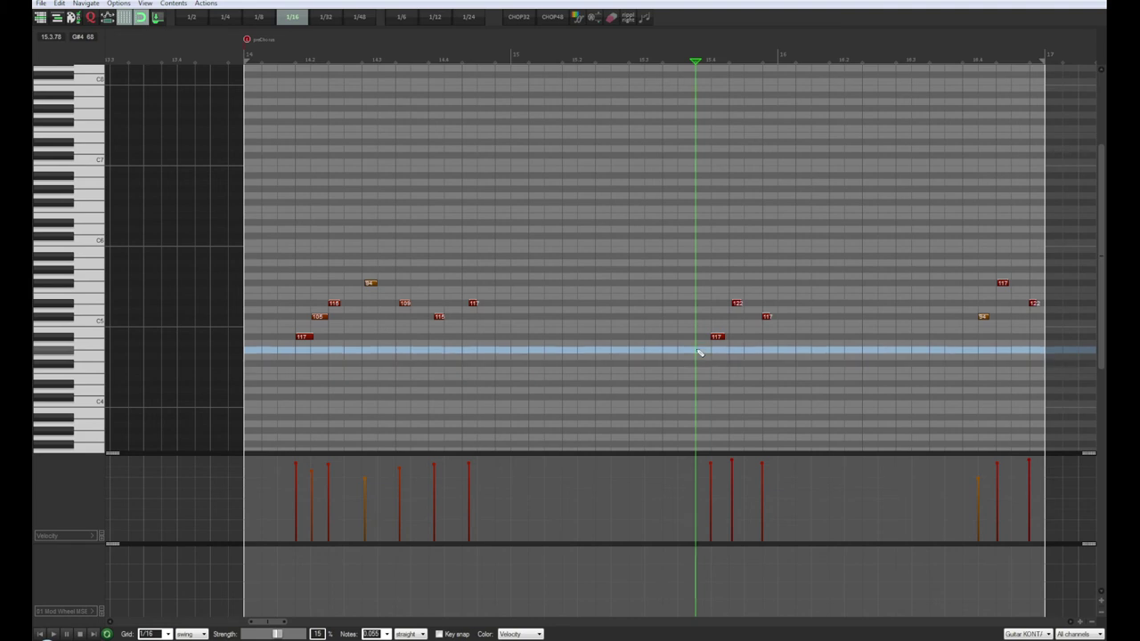
left_click(700, 351)
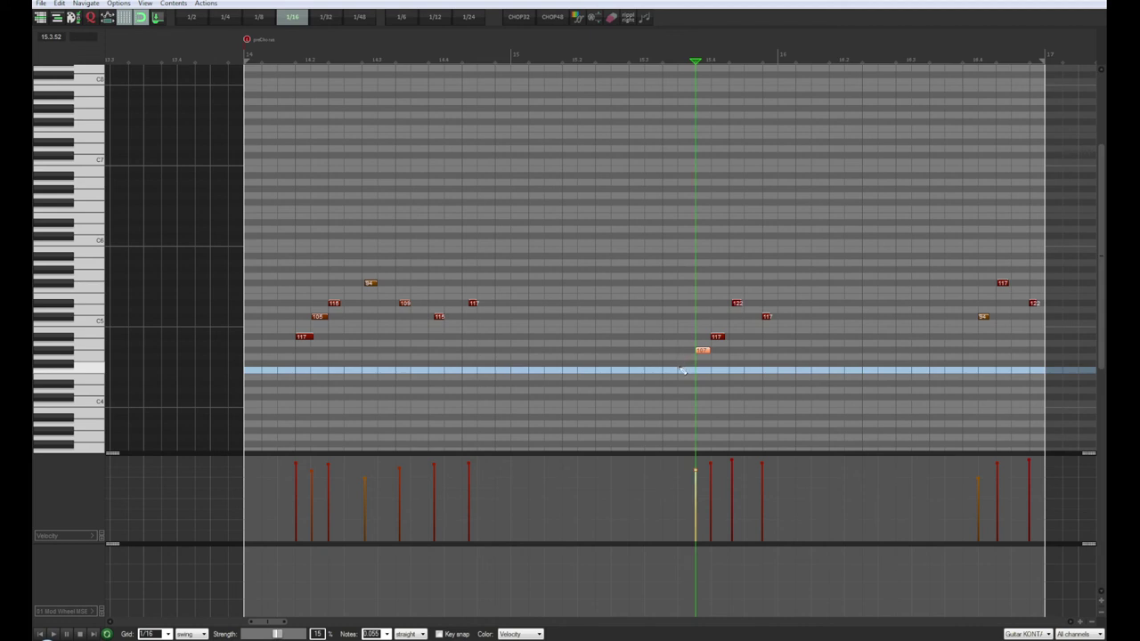
left_click(682, 366)
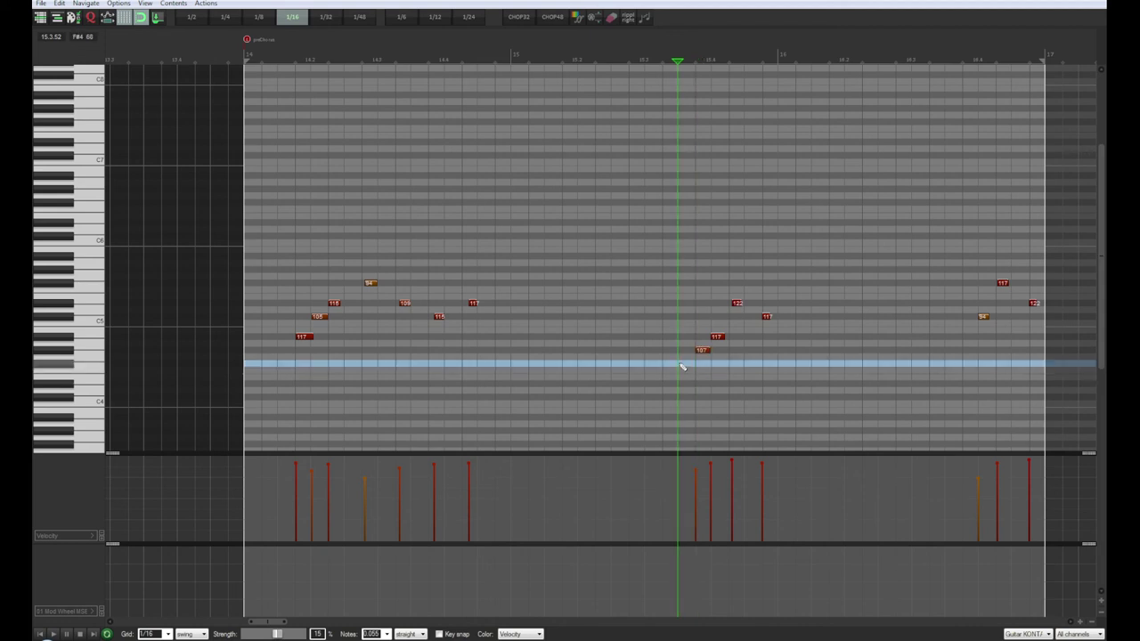
left_click(682, 365)
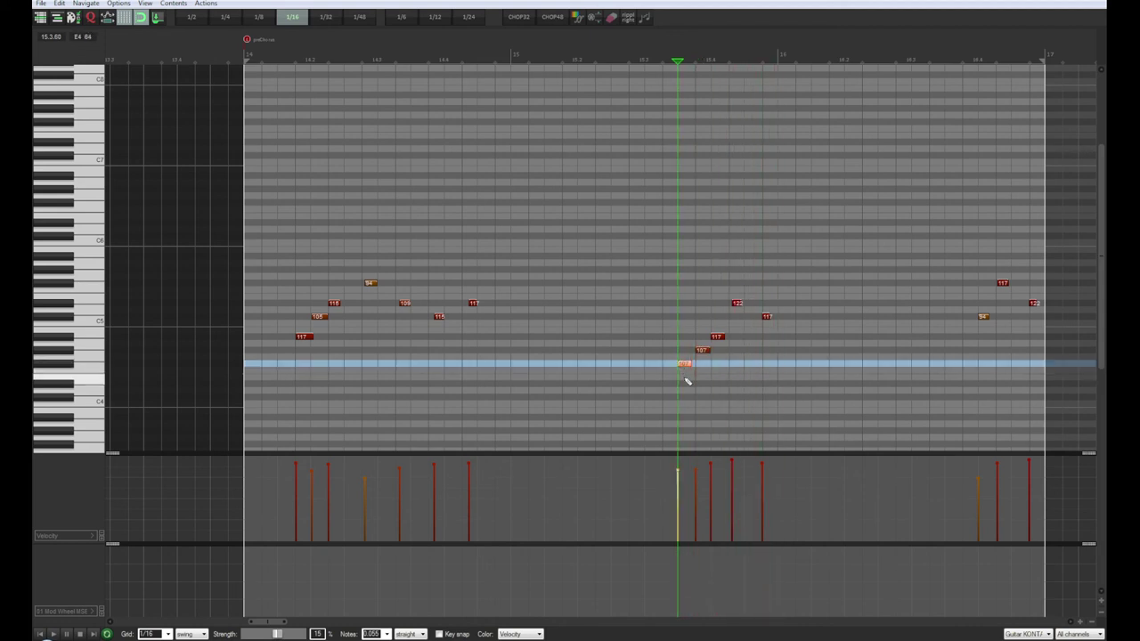
key("space")
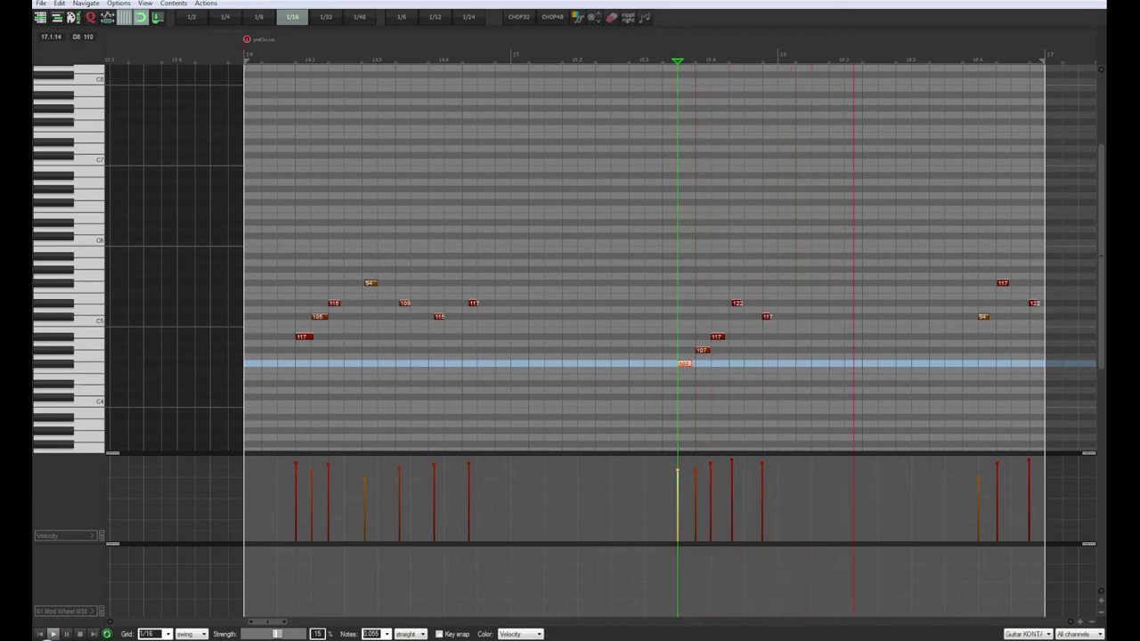
Close the MIDI editor, unsolo the Guitar KONTAKT track, and play the prechorus to hear the added notes in the mix
key("Escape")
key("space")
key("space")
key("space")
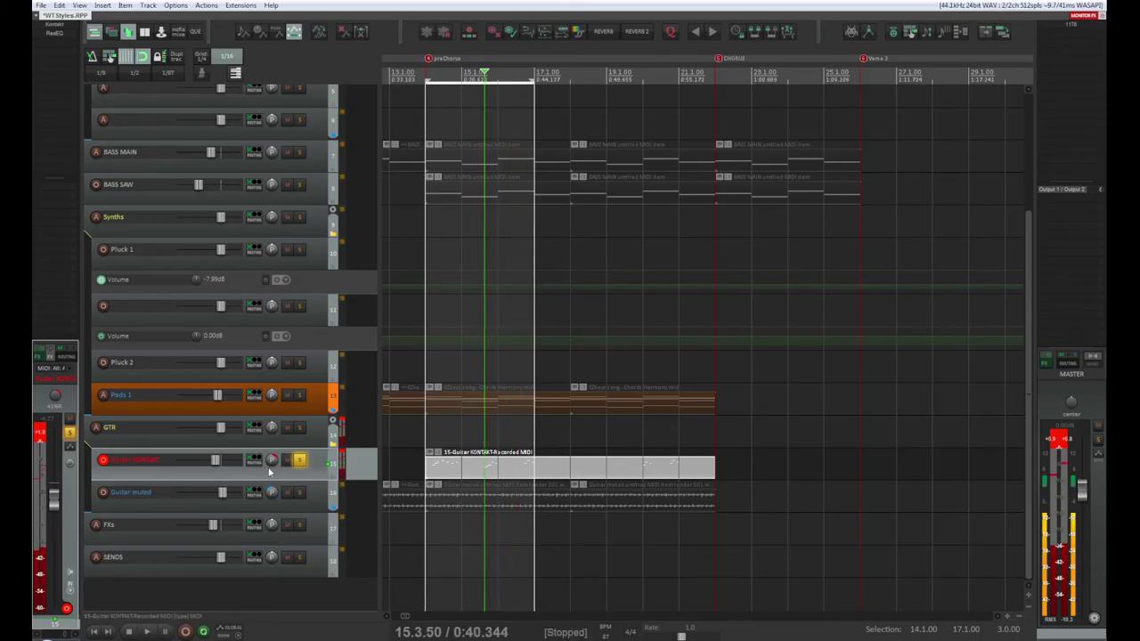
left_click(298, 461)
key("space")
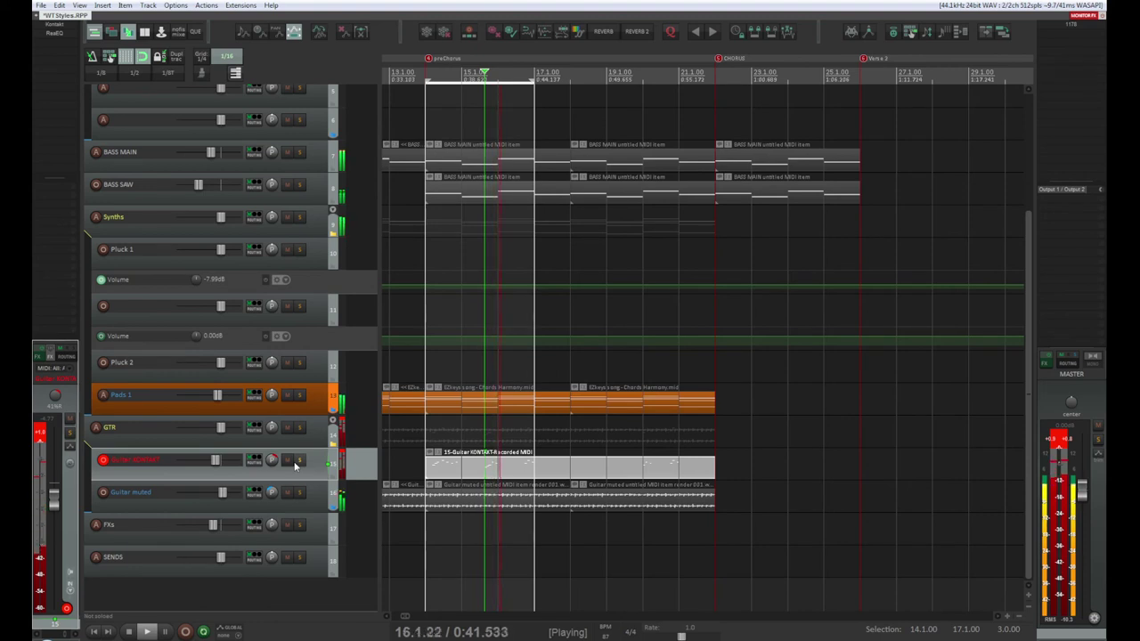
key("space")
key("space")
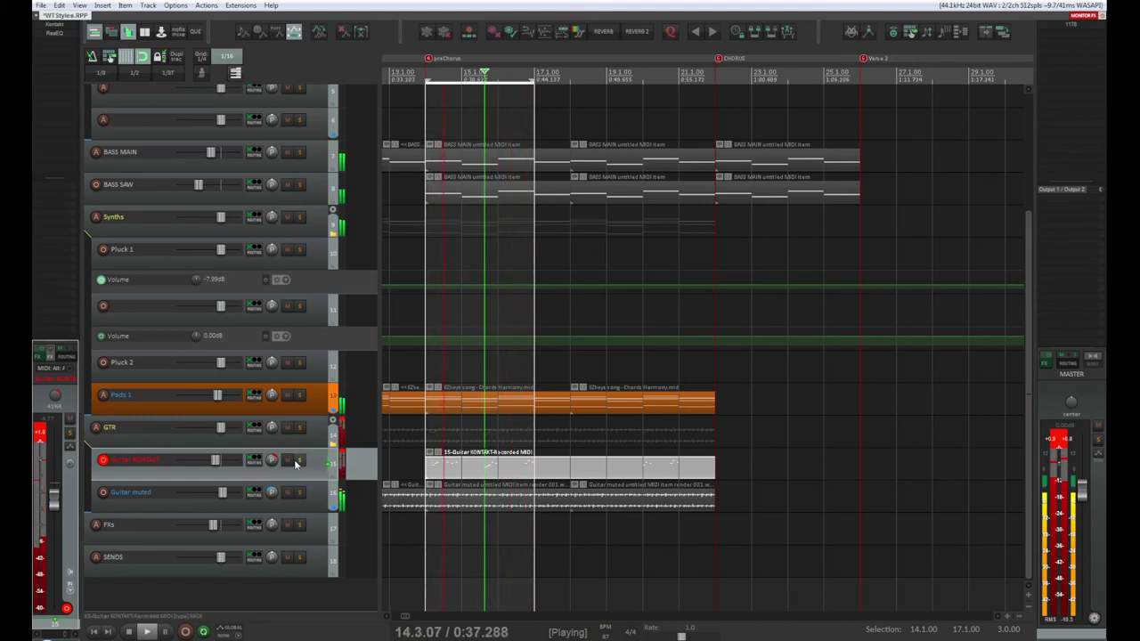
Solo the Guitar KONTAKT track again and review its notes in the MIDI editor
left_click(467, 468)
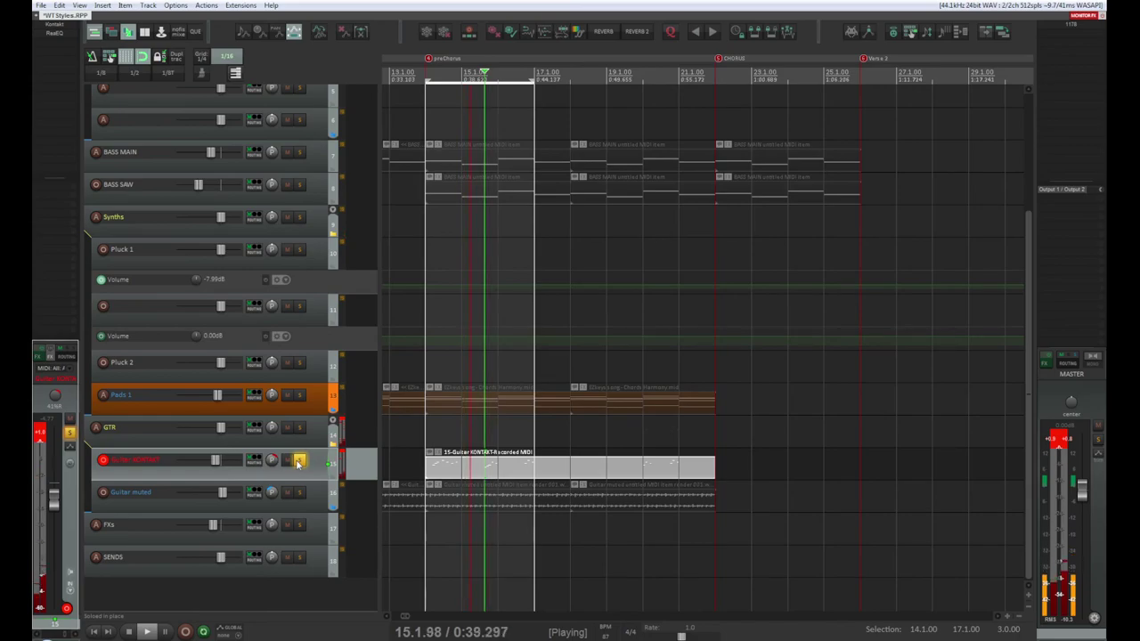
double_click(460, 473)
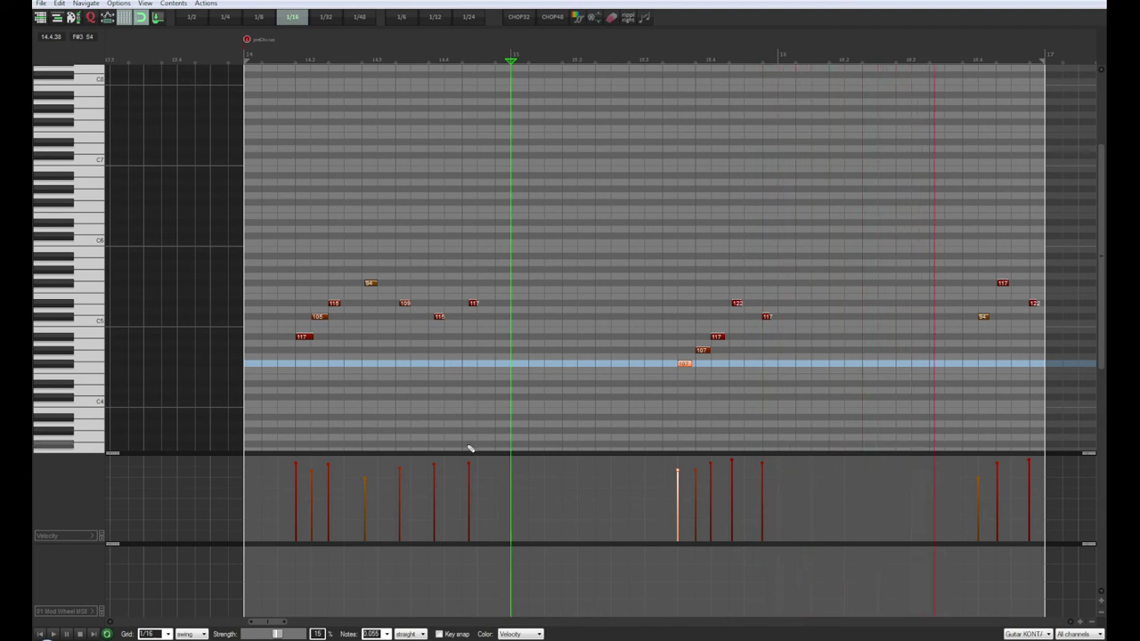
key("Escape")
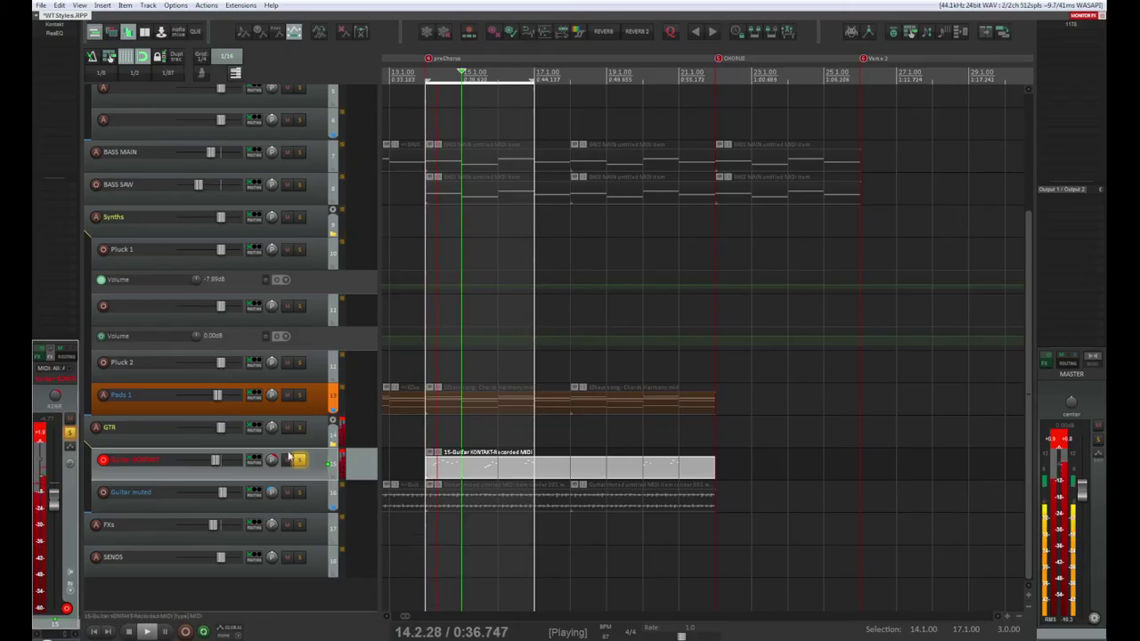
Open the track's Kontakt instrument and examine the melody articulations and patterns of Electric Sunburst Deluxe
left_click(55, 27)
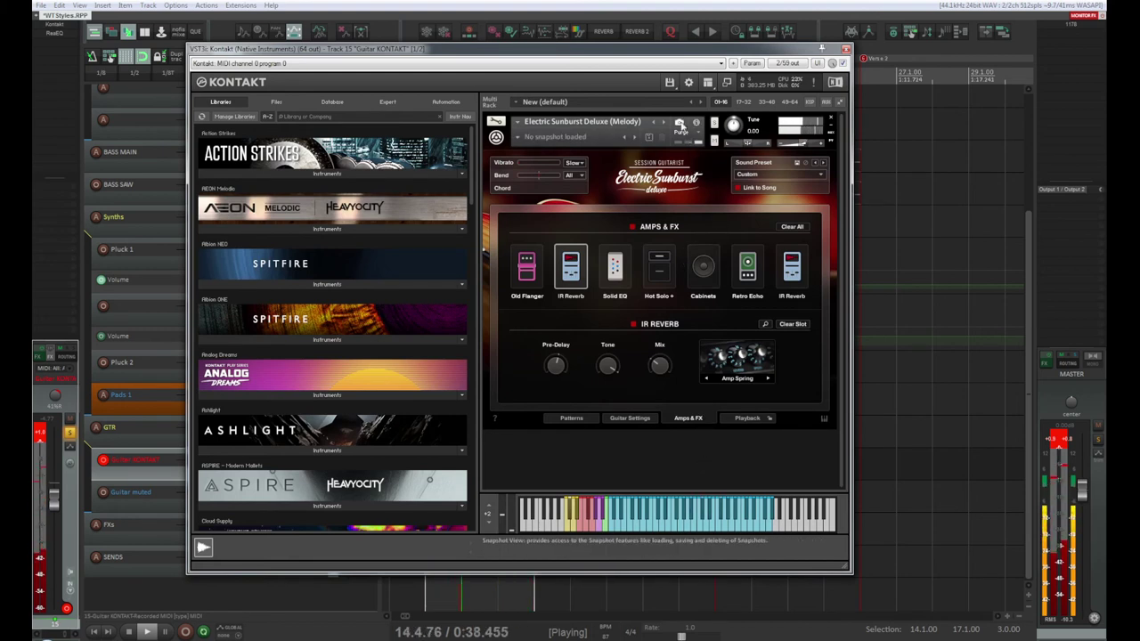
left_click(680, 123)
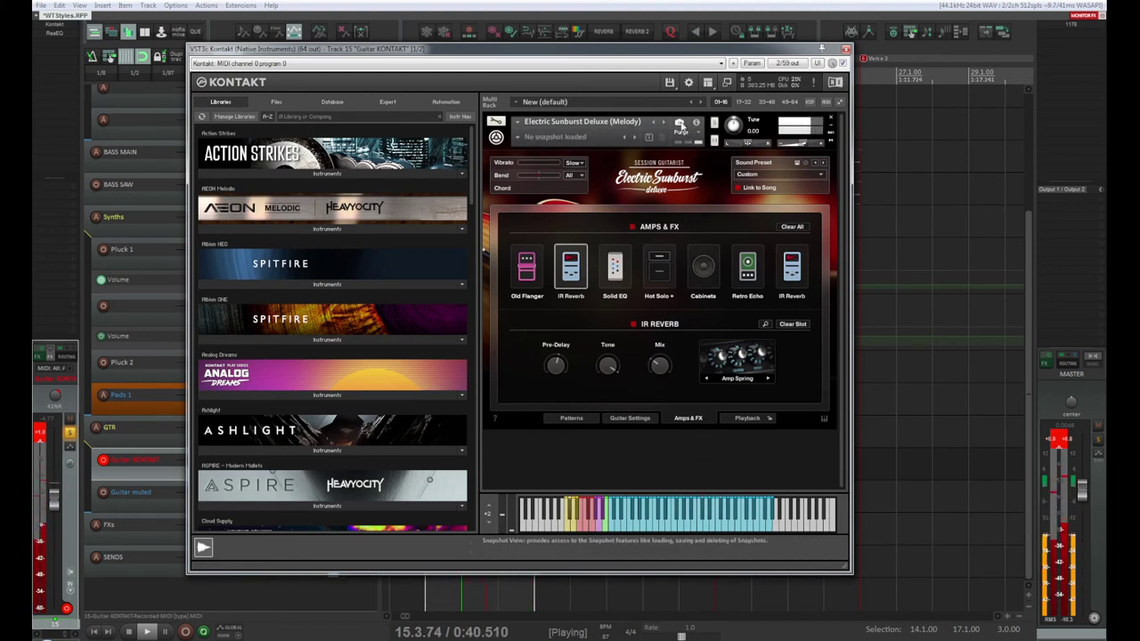
left_click(571, 418)
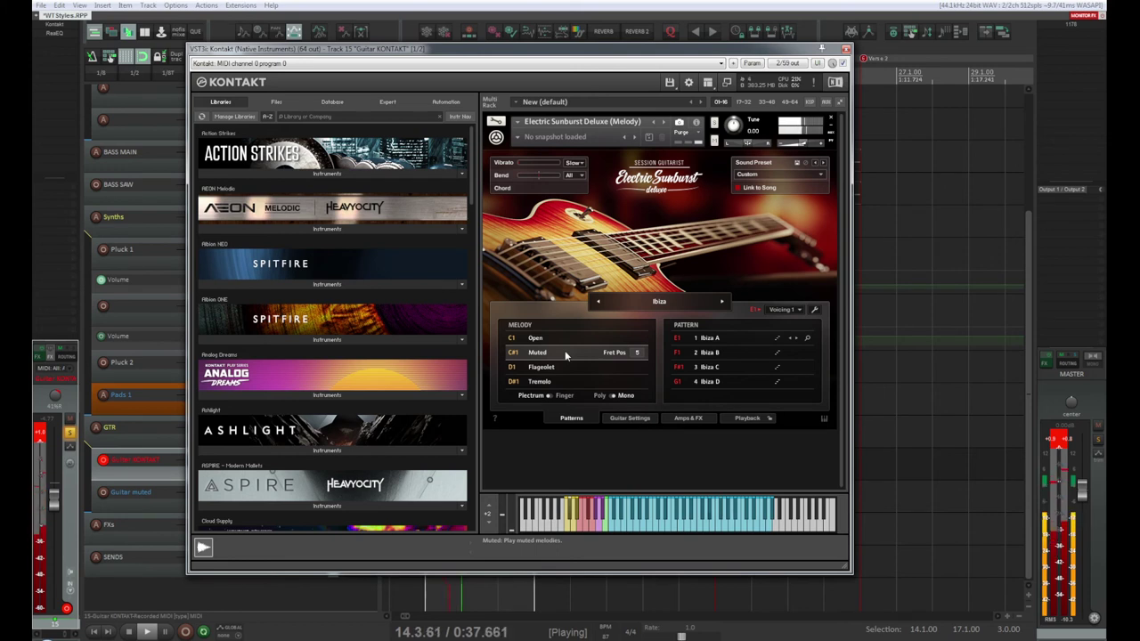
Set the neck pickup volume to -2.3 dB in the guitar settings
left_click(629, 418)
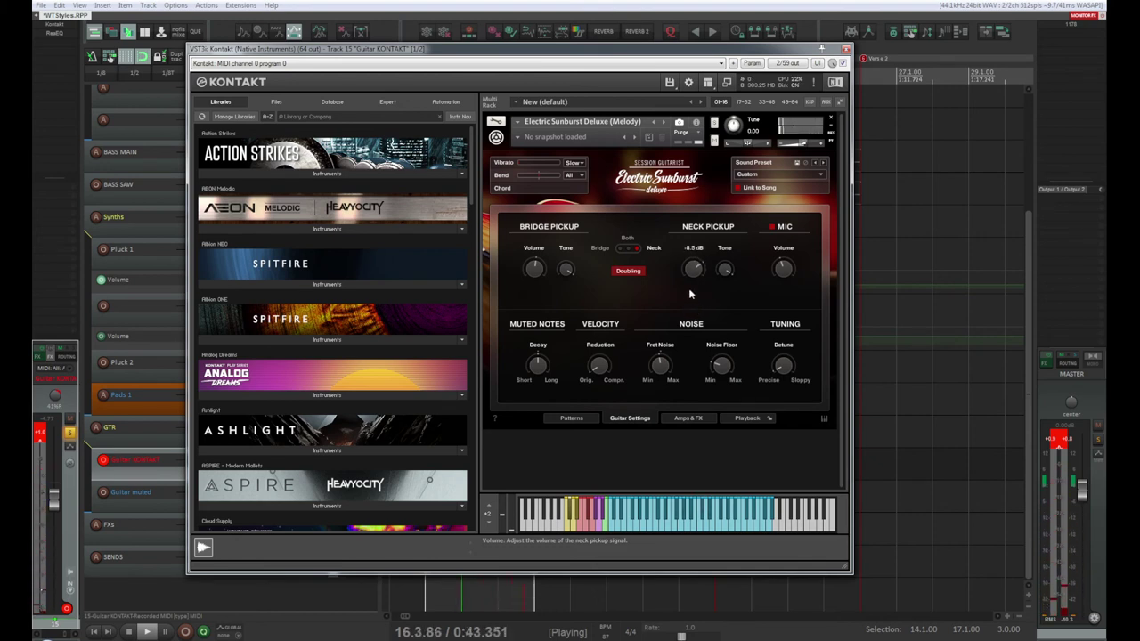
scroll(688, 288, "up", 5)
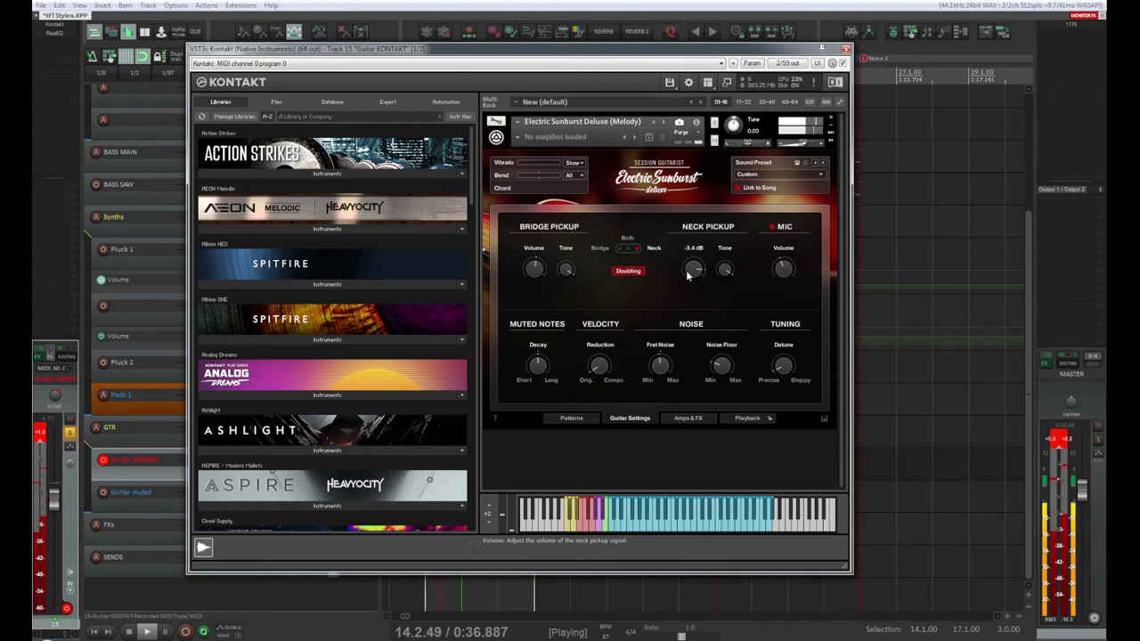
scroll(688, 274, "up", 1)
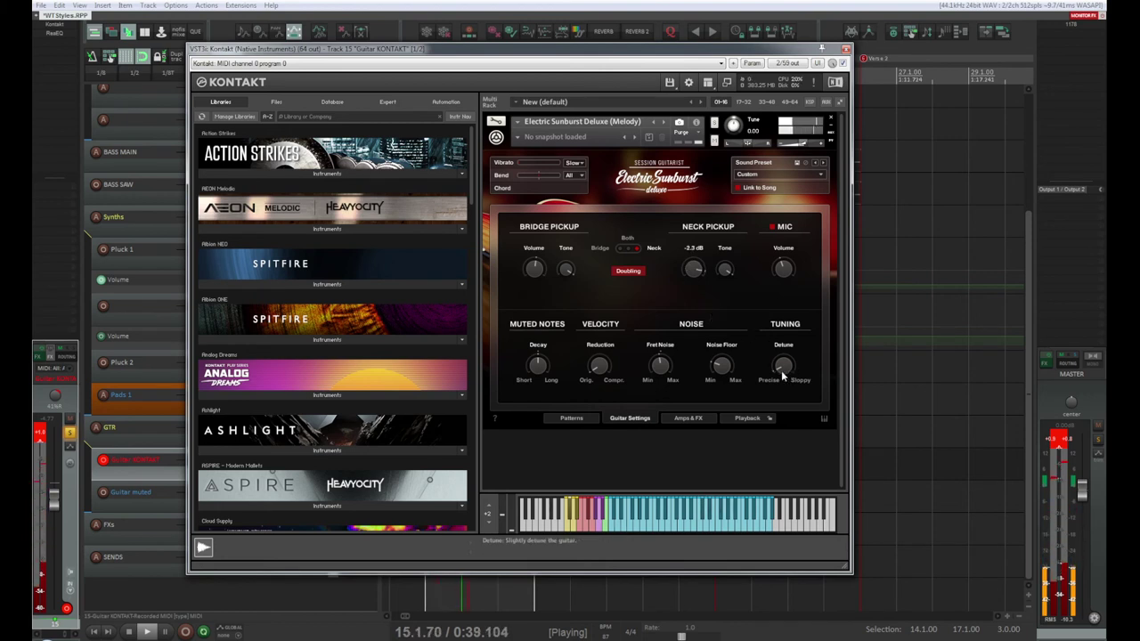
Set the guitar's detune to 48% and shorten the decay of the muted notes
scroll(783, 366, "up", 1)
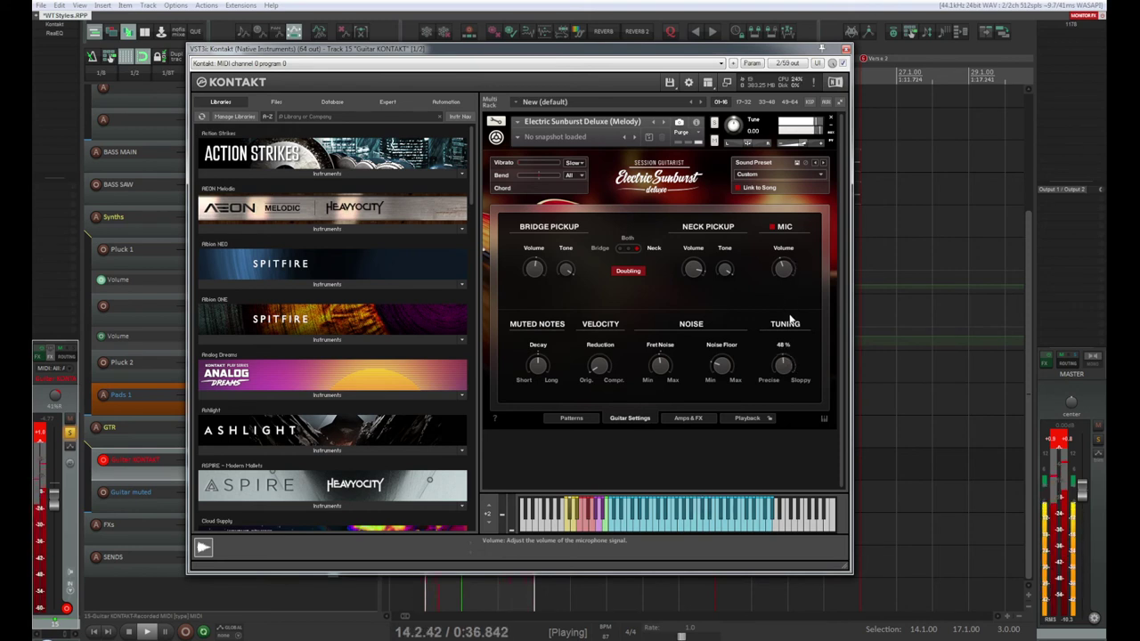
scroll(784, 365, "up", 1)
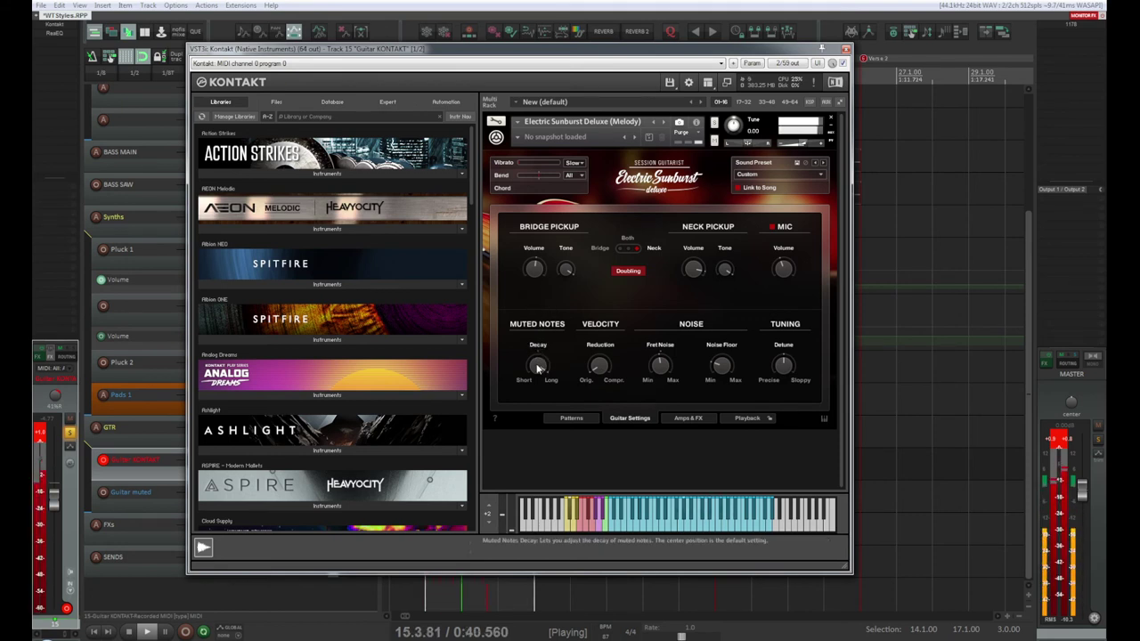
left_click_drag(537, 367, 548, 443)
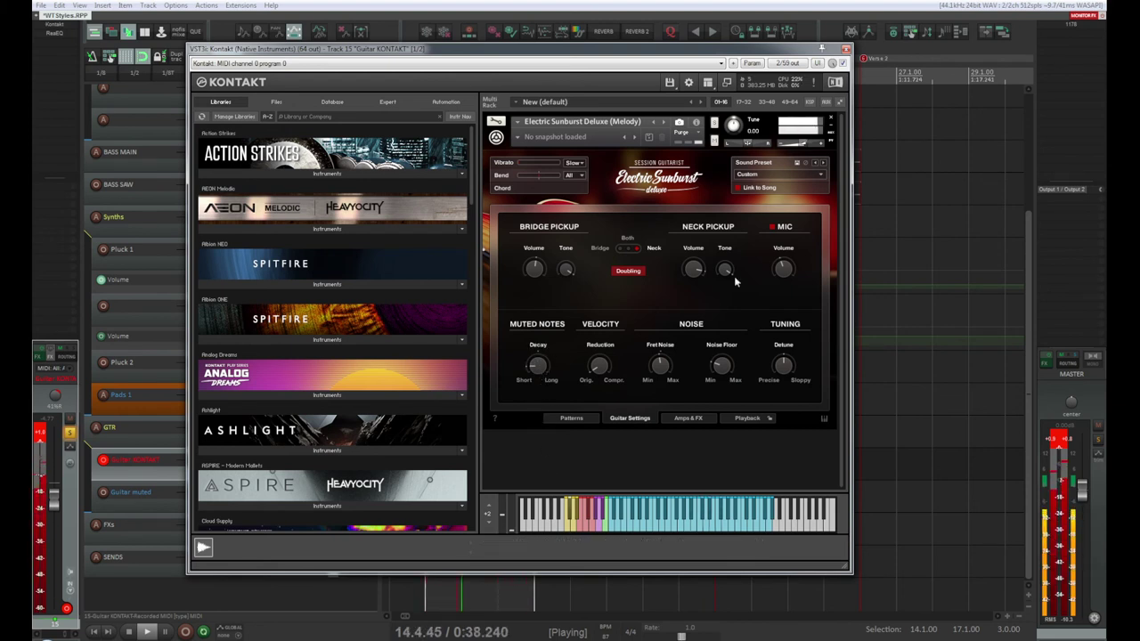
Compare the guitar with the Old Flanger effect bypassed and re-enabled, and inspect the Cabinets settings
left_click(688, 419)
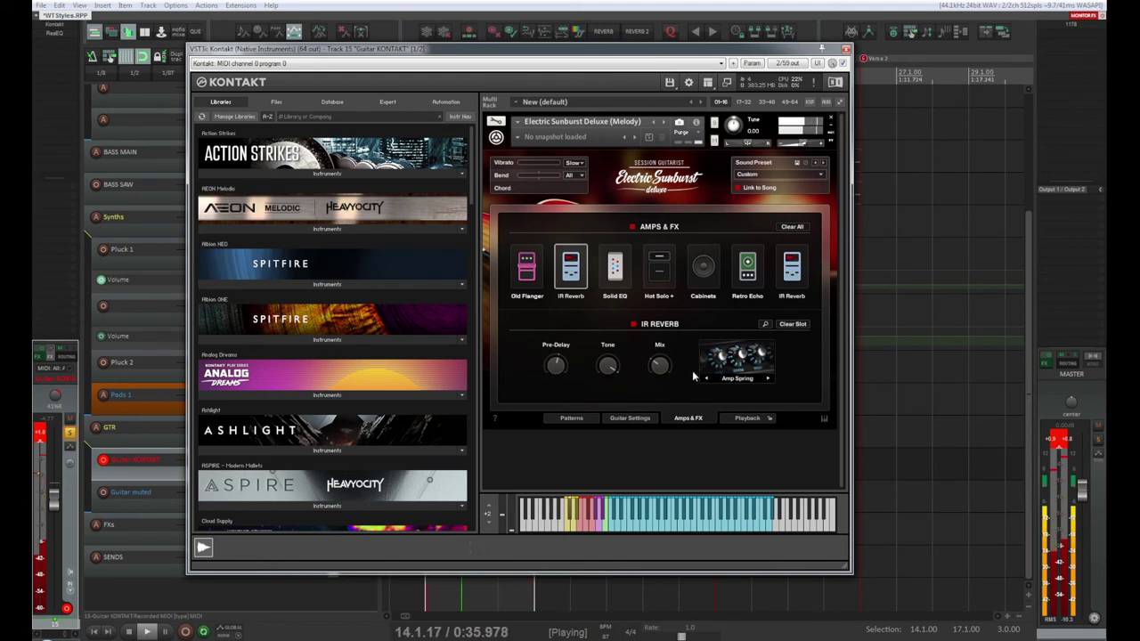
left_click(526, 274)
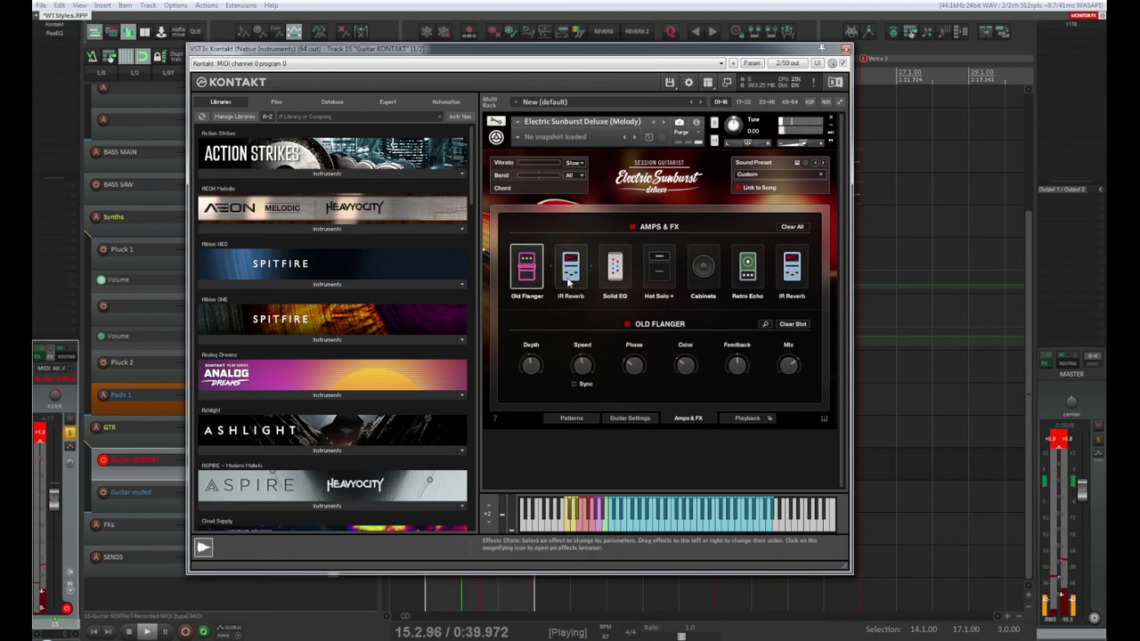
left_click(627, 324)
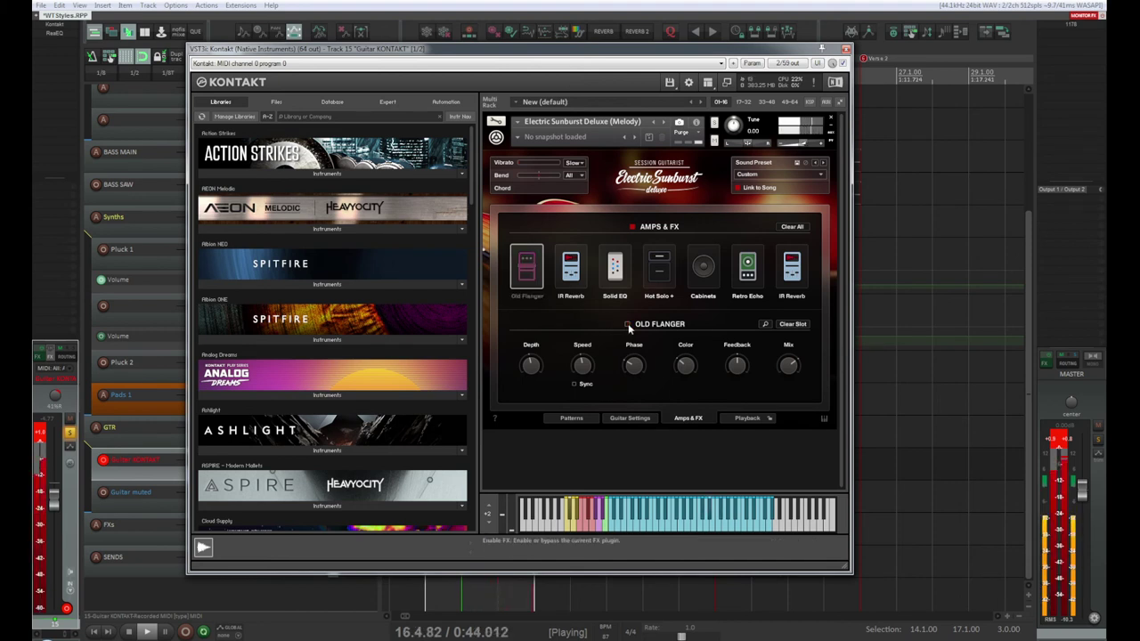
left_click(627, 324)
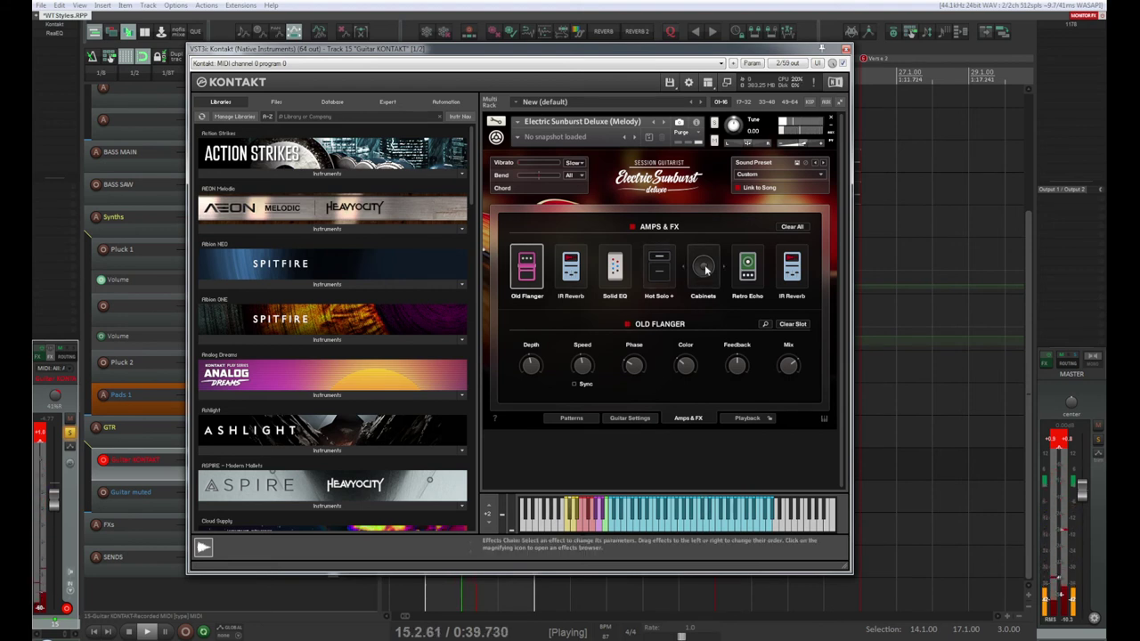
left_click(706, 271)
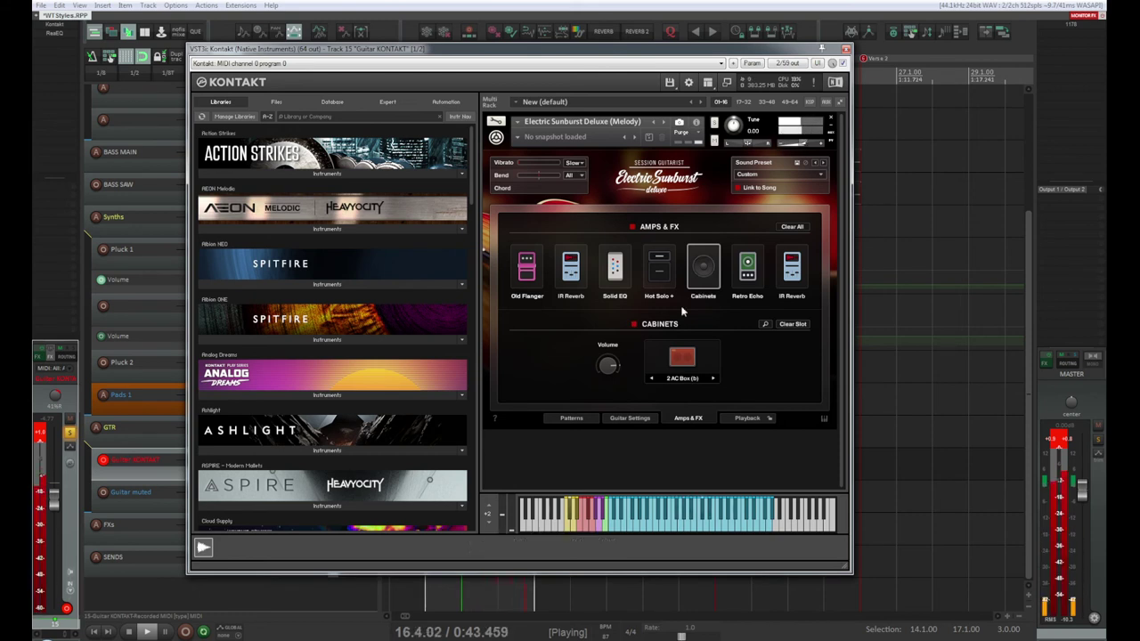
Set the Studio Hall IR Reverb mix to 21% and slightly increase its pre-delay
left_click(791, 274)
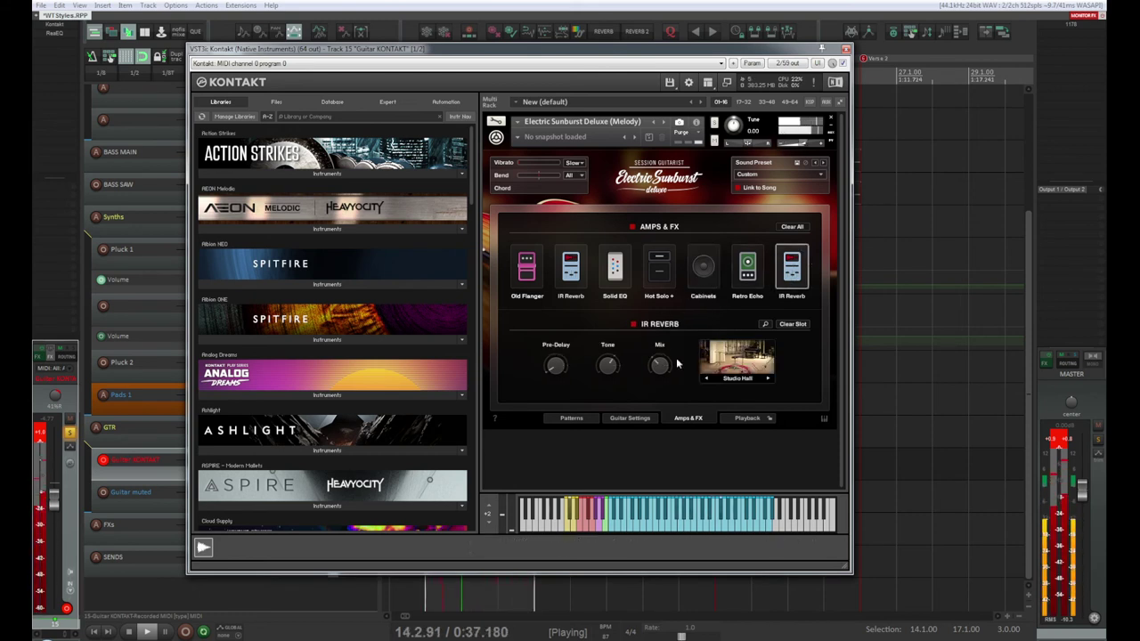
left_click_drag(660, 366, 661, 381)
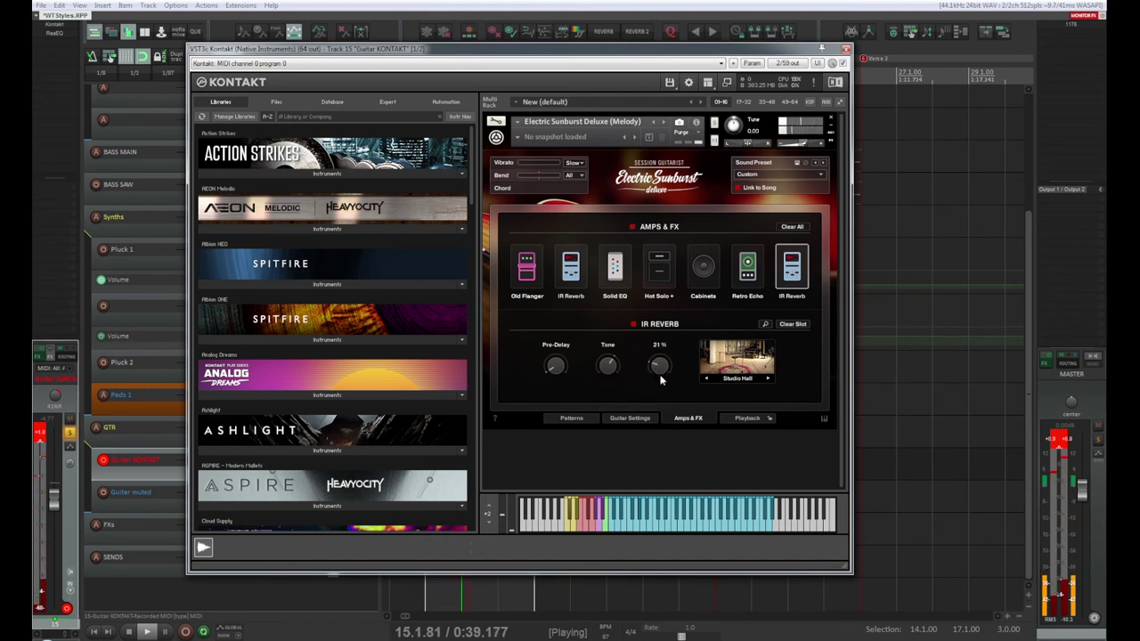
mouse_move(558, 364)
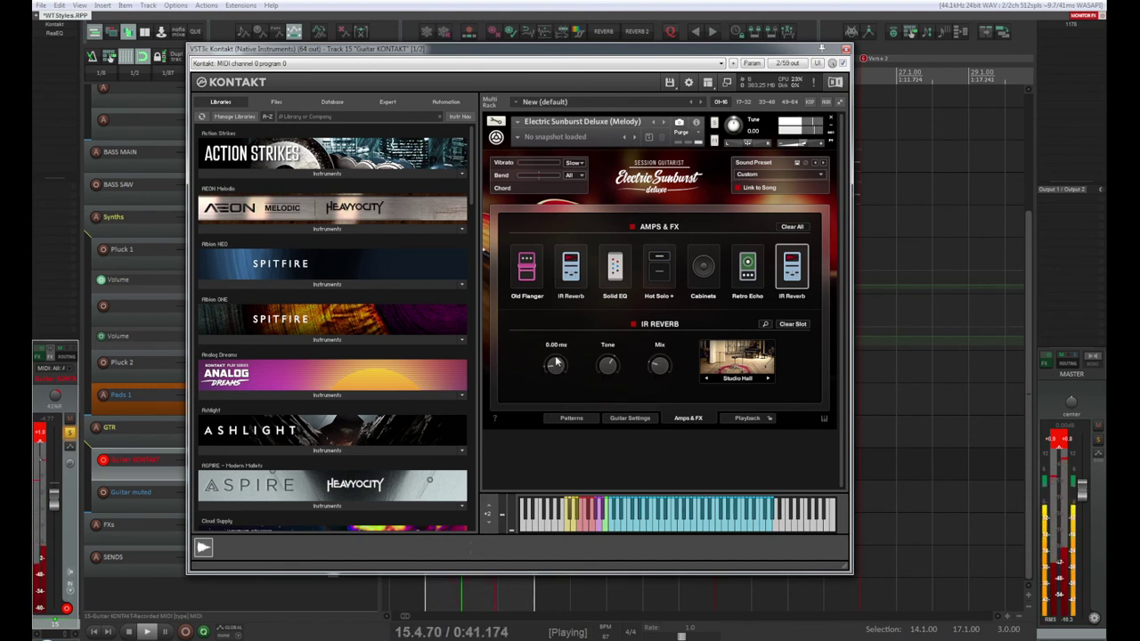
scroll(556, 363, "up", 2)
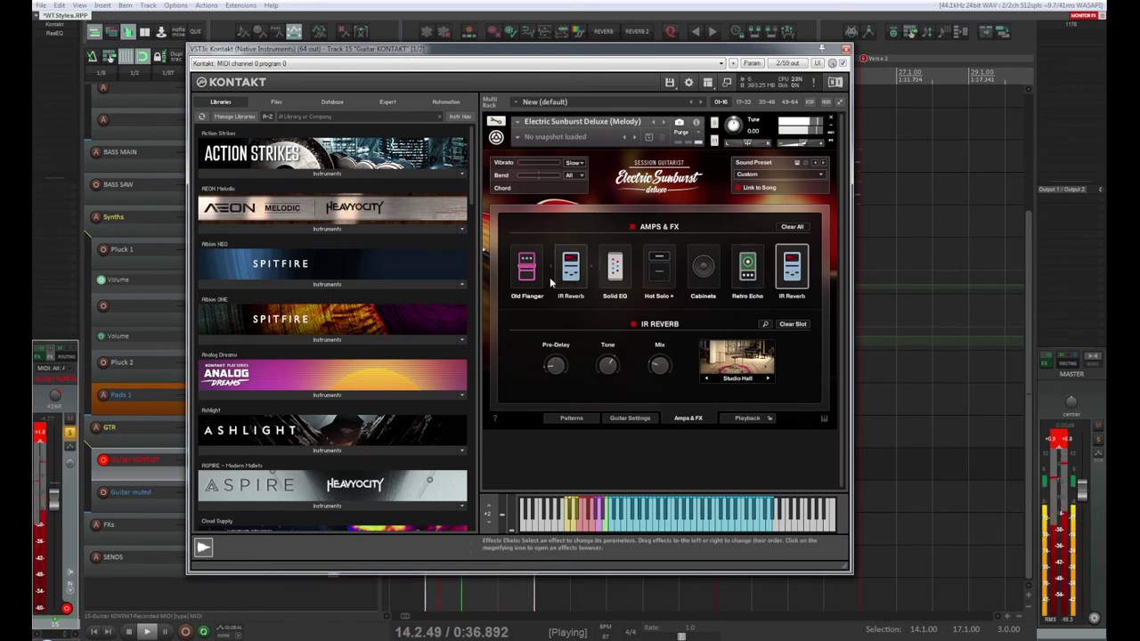
Reduce the Retro Echo mix to 13%
left_click(749, 272)
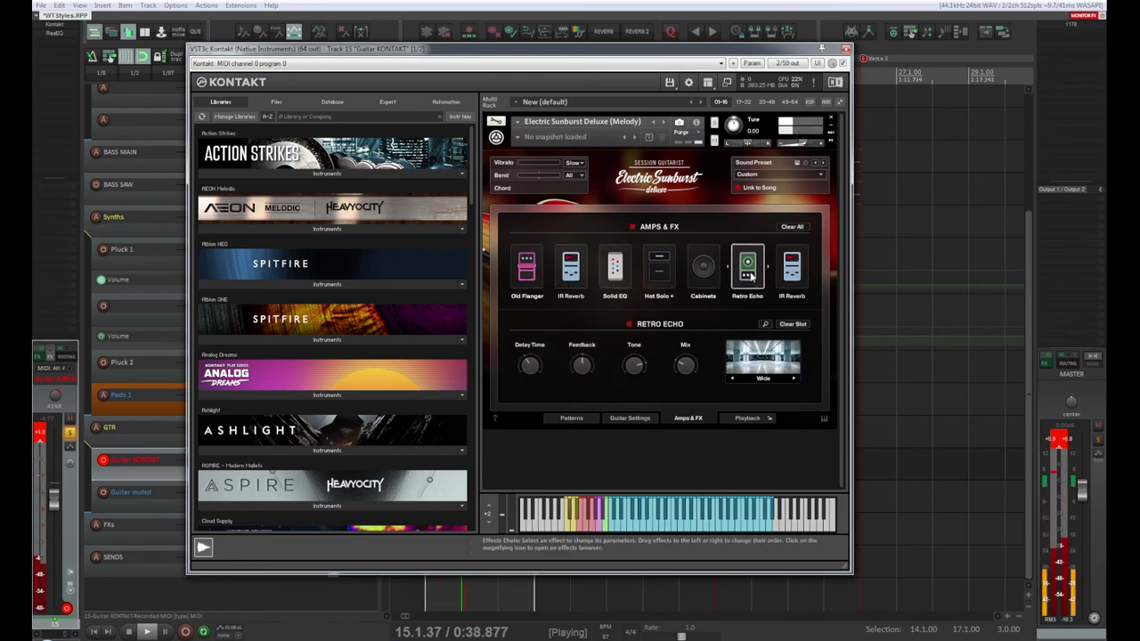
mouse_move(685, 365)
left_mouse_down()
mouse_move(693, 326)
mouse_move(687, 381)
left_mouse_up()
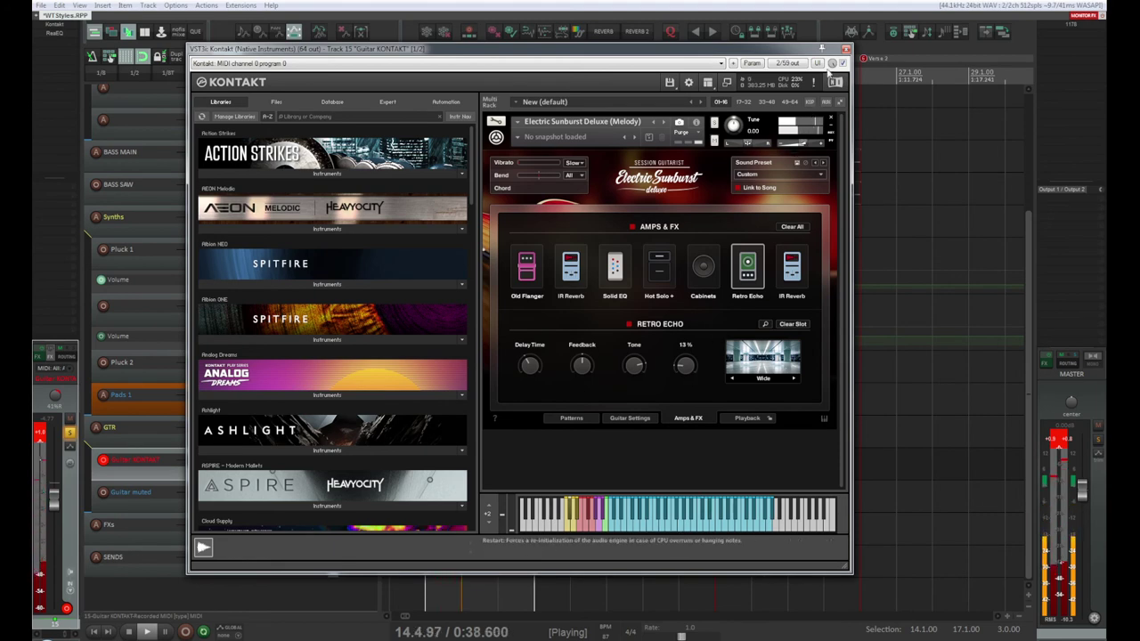
In the guitar's ReaEQ, lower the low-pass band to about 4 kHz and cut band 2 to about -1.2 dB near 521 Hz
left_click(846, 48)
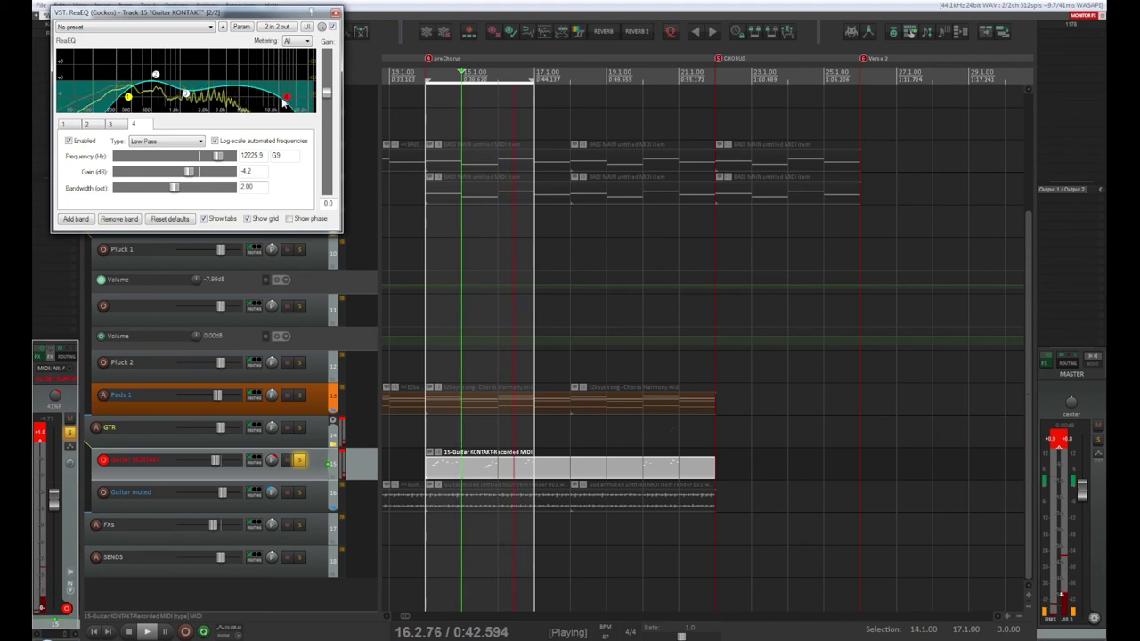
left_click_drag(286, 97, 238, 155)
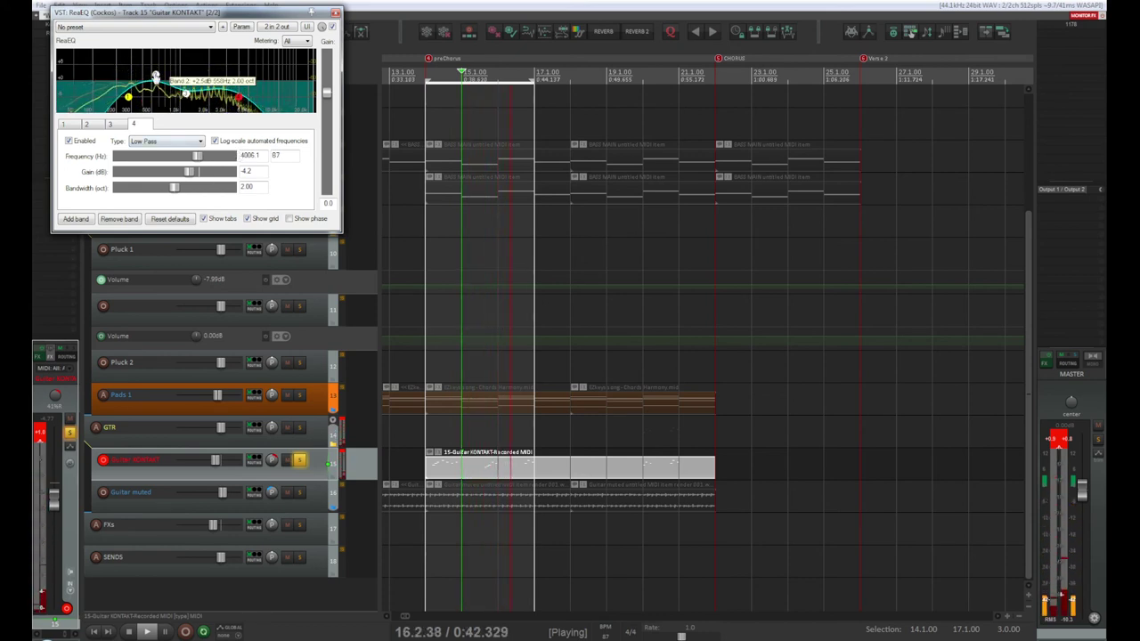
mouse_move(156, 75)
left_mouse_down()
mouse_move(153, 91)
mouse_move(153, 76)
left_mouse_up()
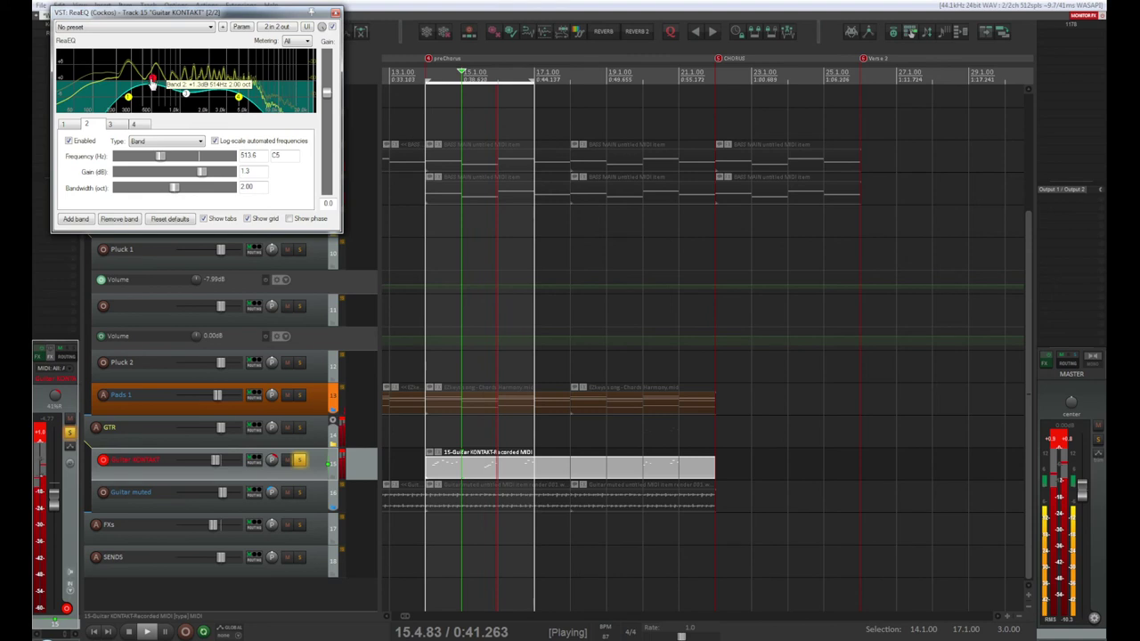
left_click_drag(152, 81, 153, 88)
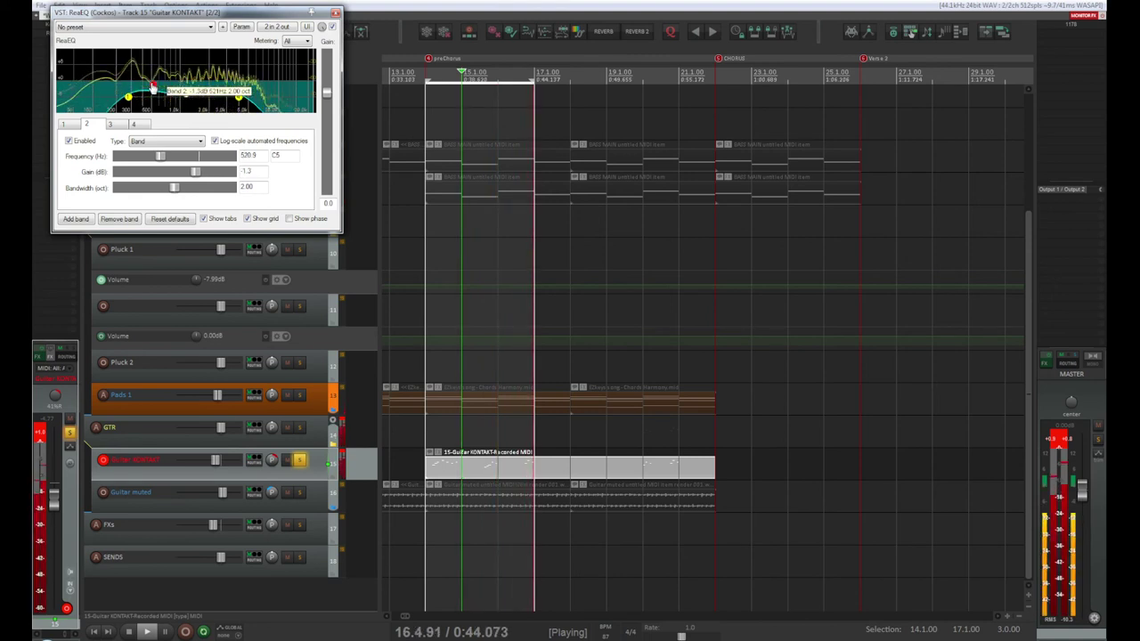
left_click(34, 20)
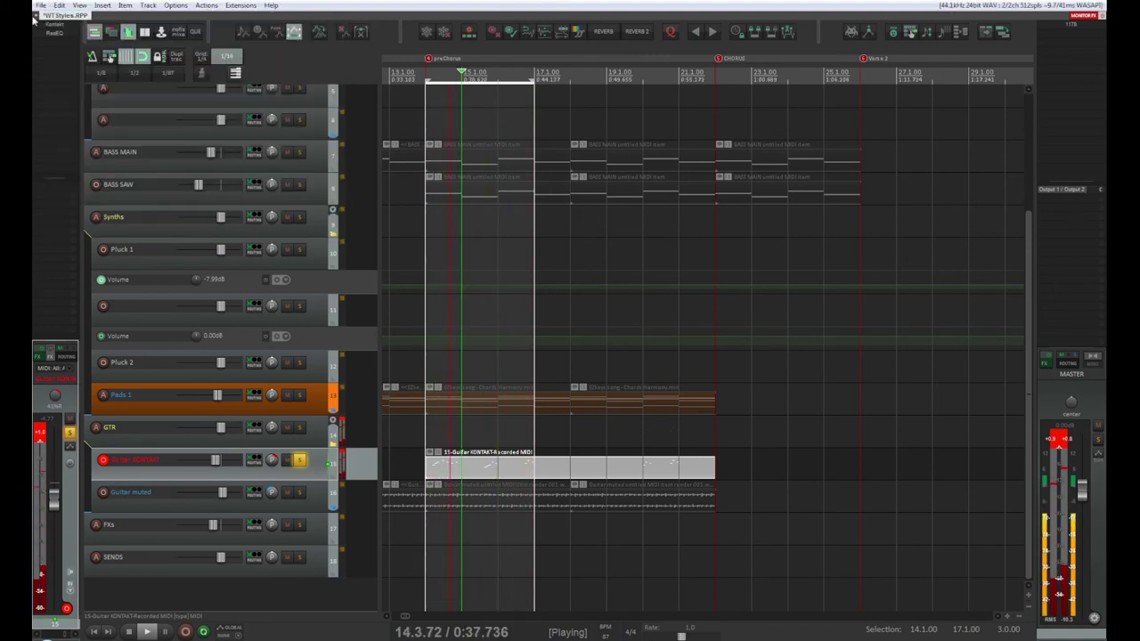
Add the VST3 version of Soothe2 to the Guitar KONTAKT track
double_click(51, 47)
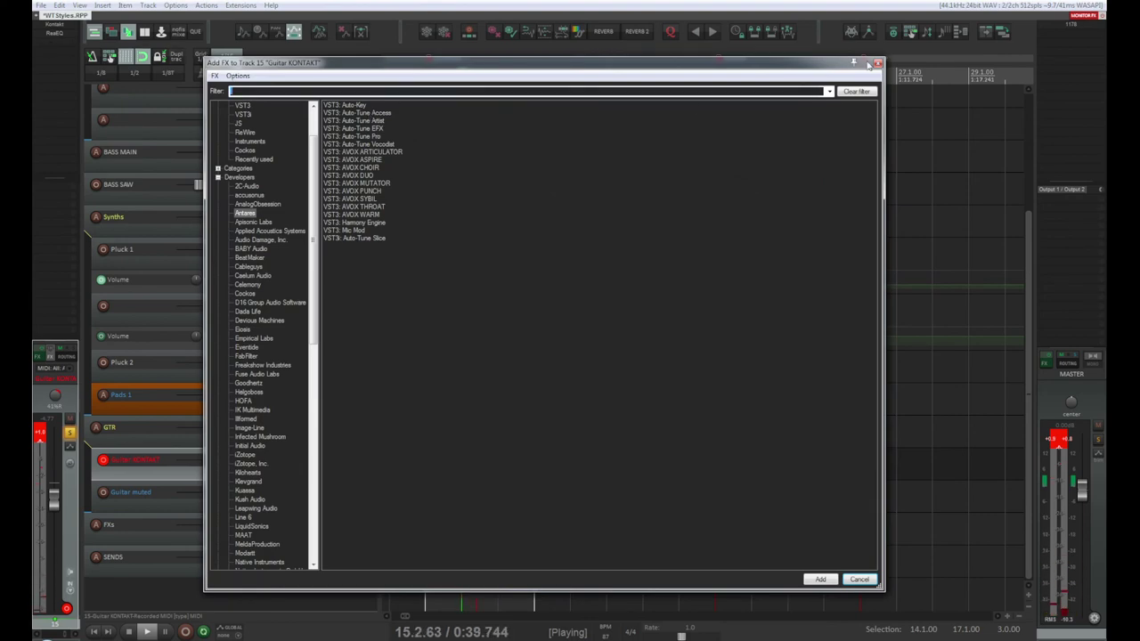
left_click(876, 62)
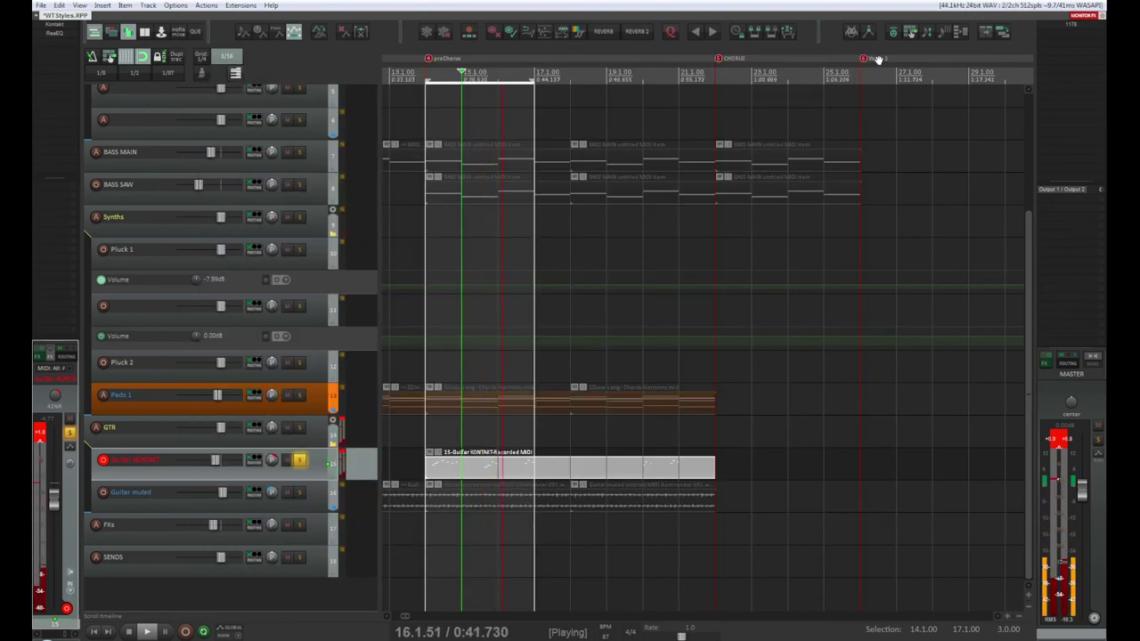
key("ctrl+space")
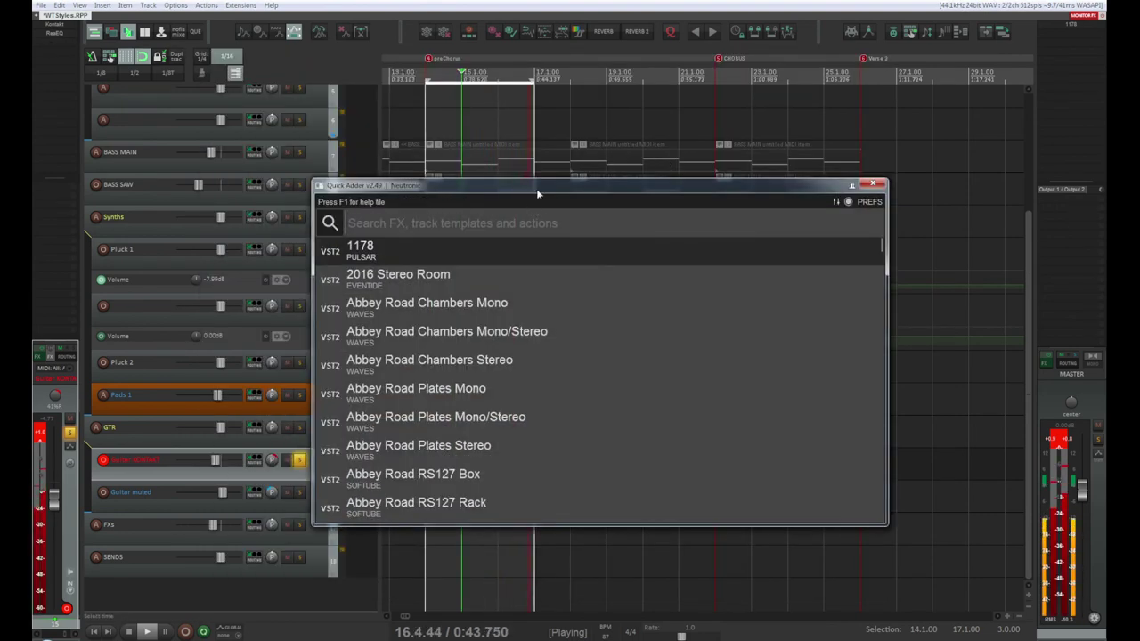
type("soo")
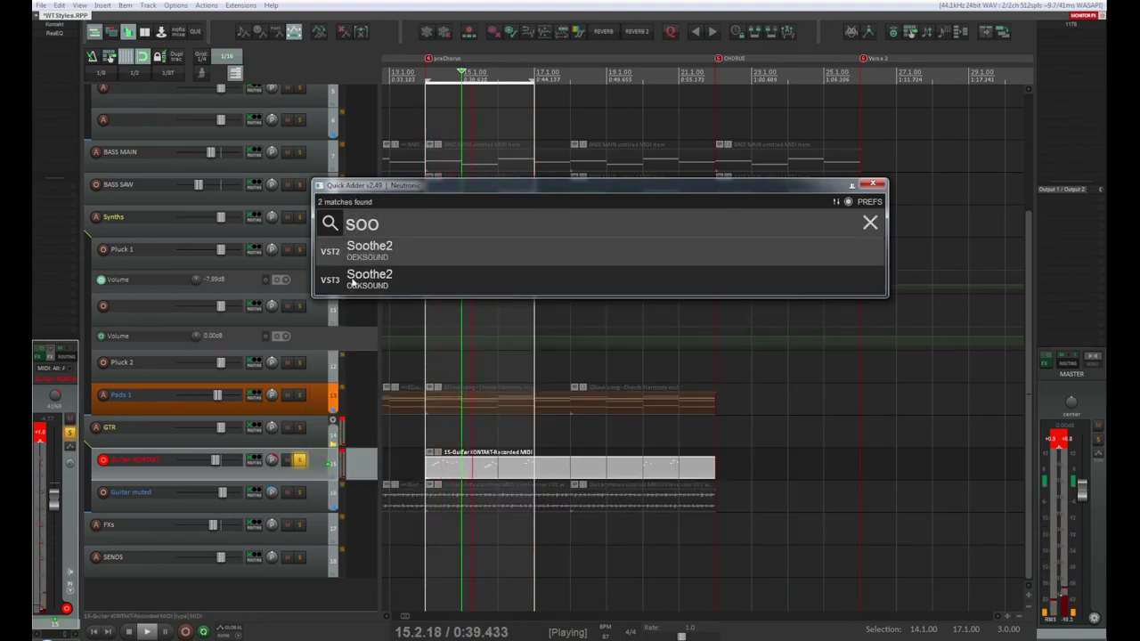
left_click(873, 185)
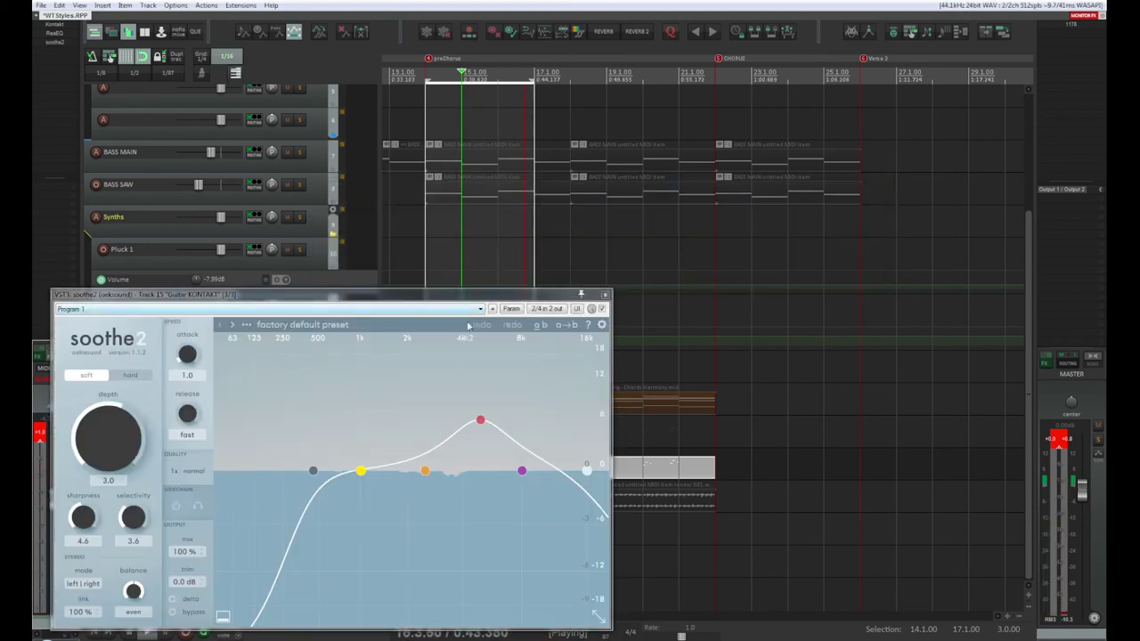
Set Soothe2's band 3 to 2.4 kHz with 11 dB sensitivity and compare the guitar with the plug-in bypassed and re-enabled
left_click_drag(480, 419, 424, 389)
scroll(484, 381, "up", 3)
scroll(446, 385, "down", 3)
left_click_drag(380, 305, 544, 161)
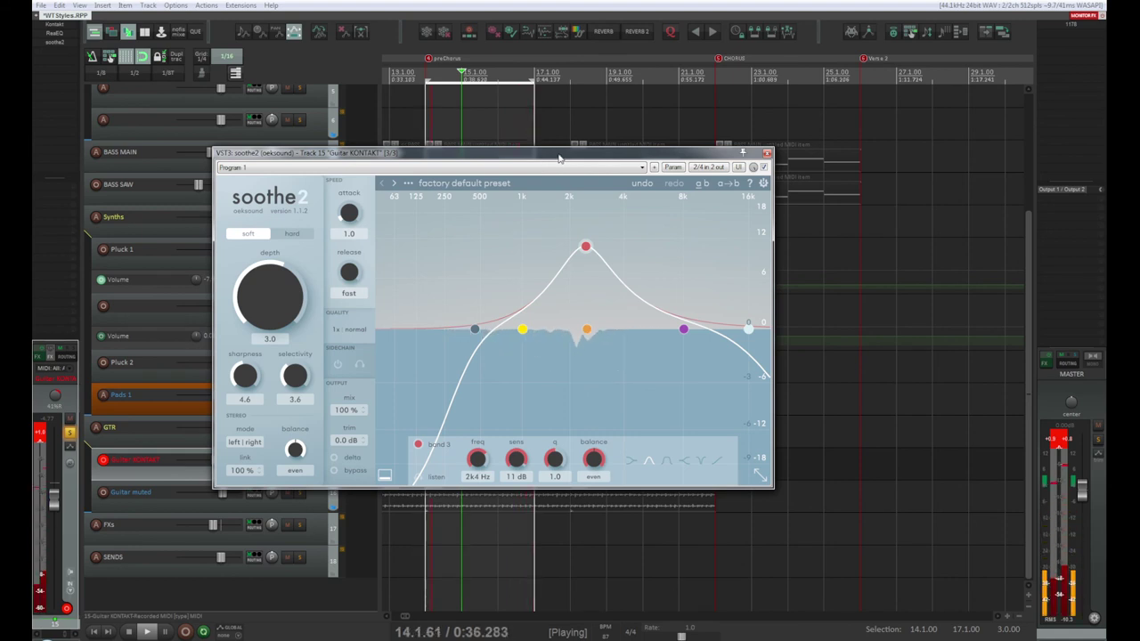
left_click(764, 167)
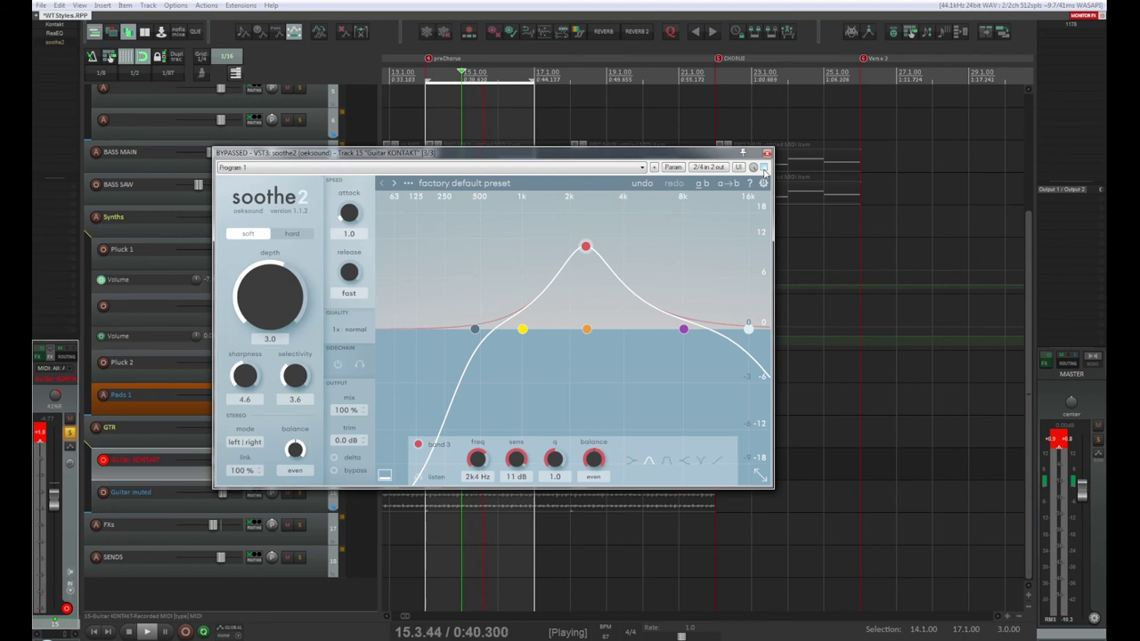
left_click(763, 168)
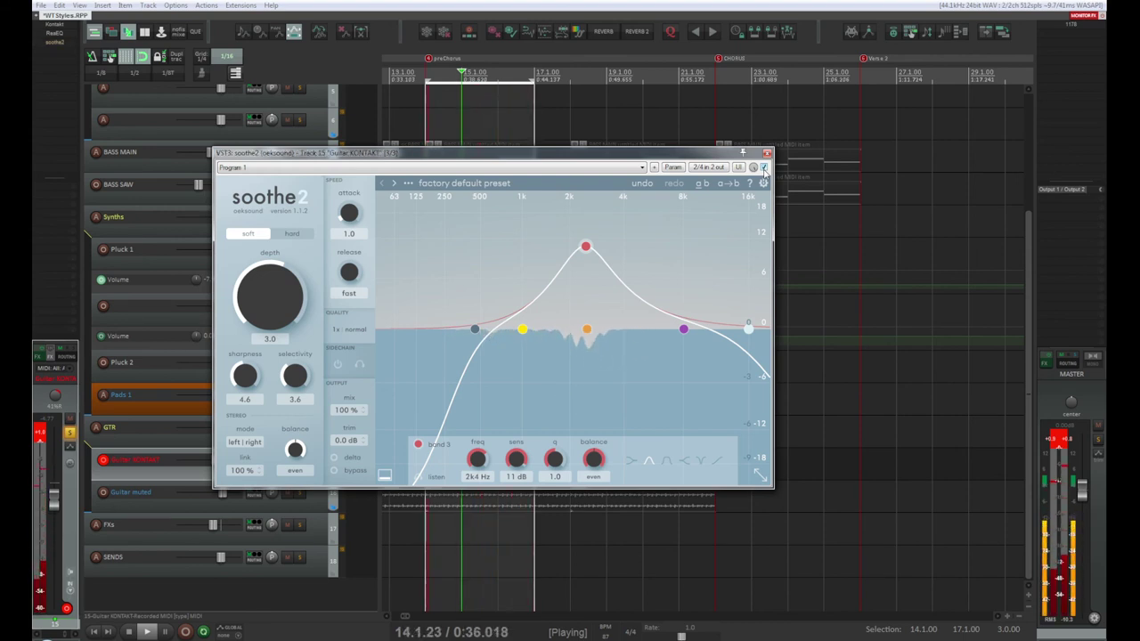
Move Soothe2's band 3 to 2.2 kHz at 10 dB sensitivity and set the depth to 3.7
left_click_drag(585, 249, 578, 252)
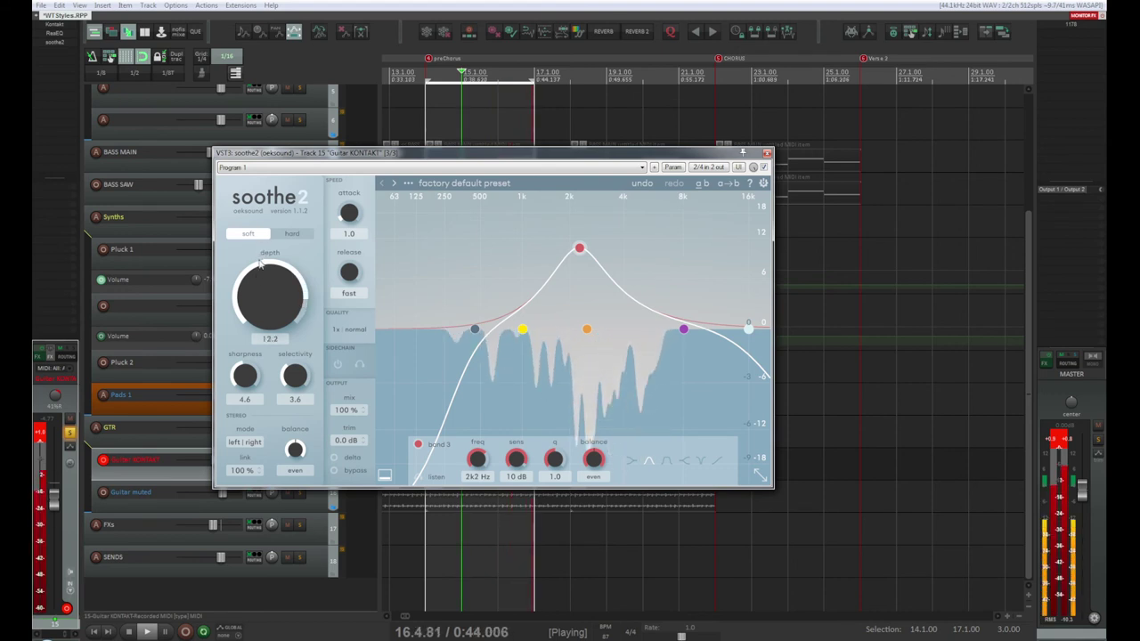
left_click_drag(262, 250, 263, 337)
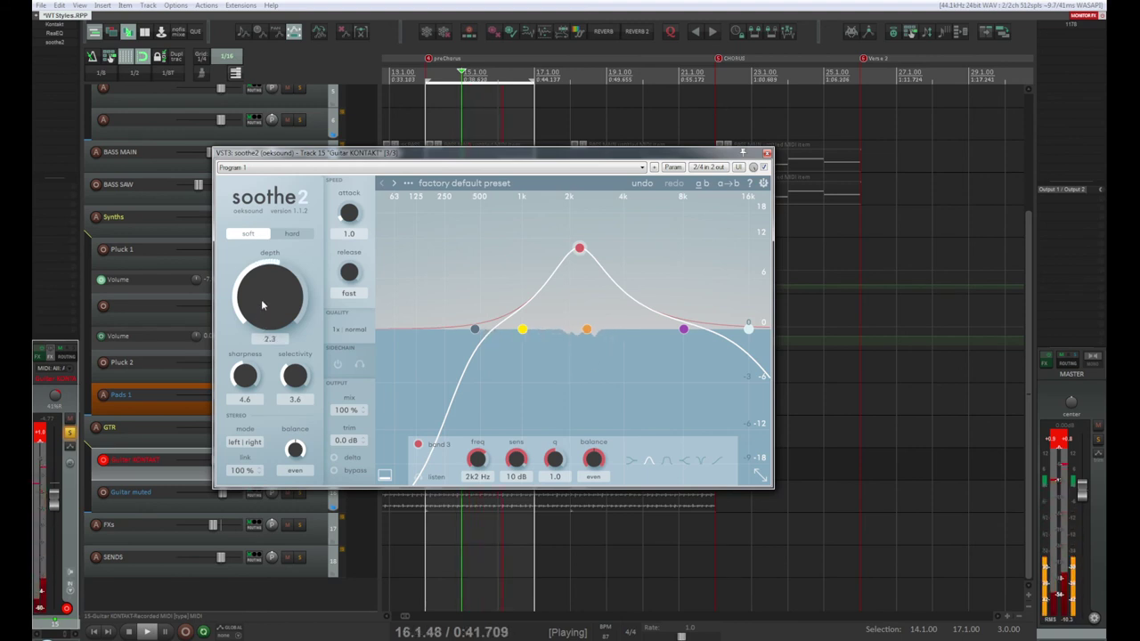
left_click_drag(263, 298, 262, 294)
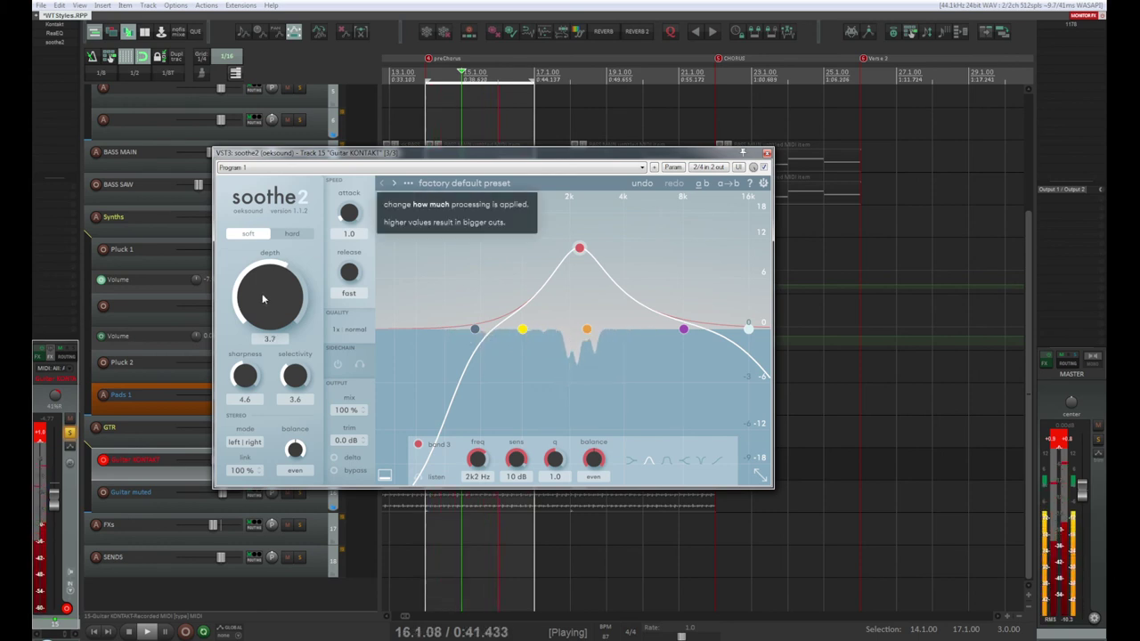
Set Soothe2's sharpness to 4.8 and close the plug-in window
mouse_move(245, 376)
left_mouse_down()
mouse_move(250, 337)
mouse_move(252, 366)
left_mouse_up()
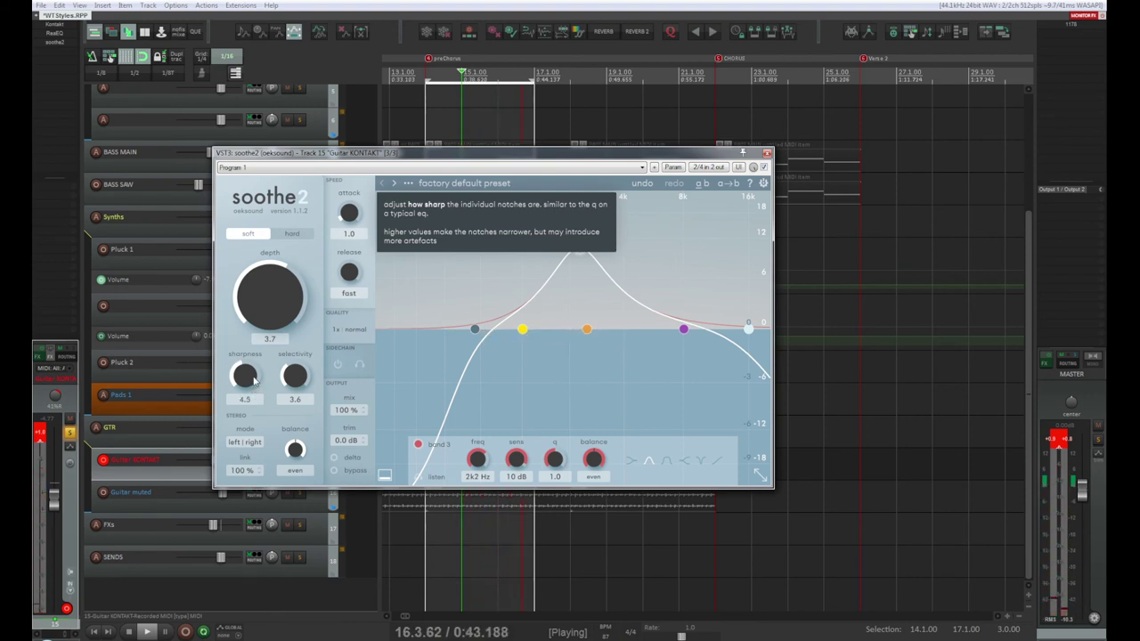
scroll(254, 377, "up", 1)
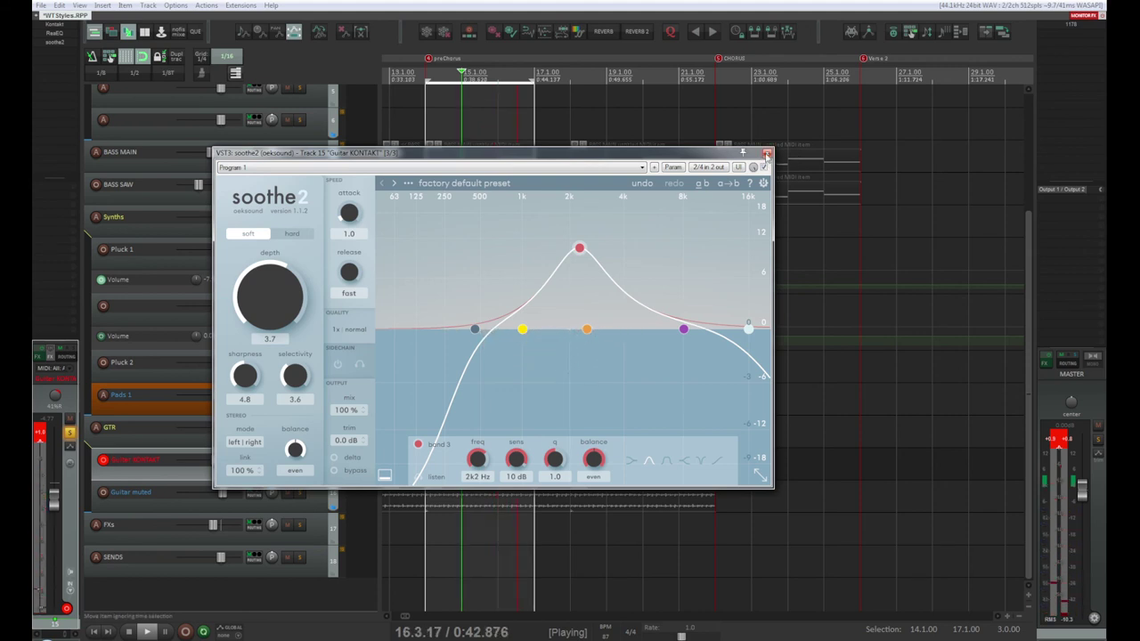
left_click(767, 154)
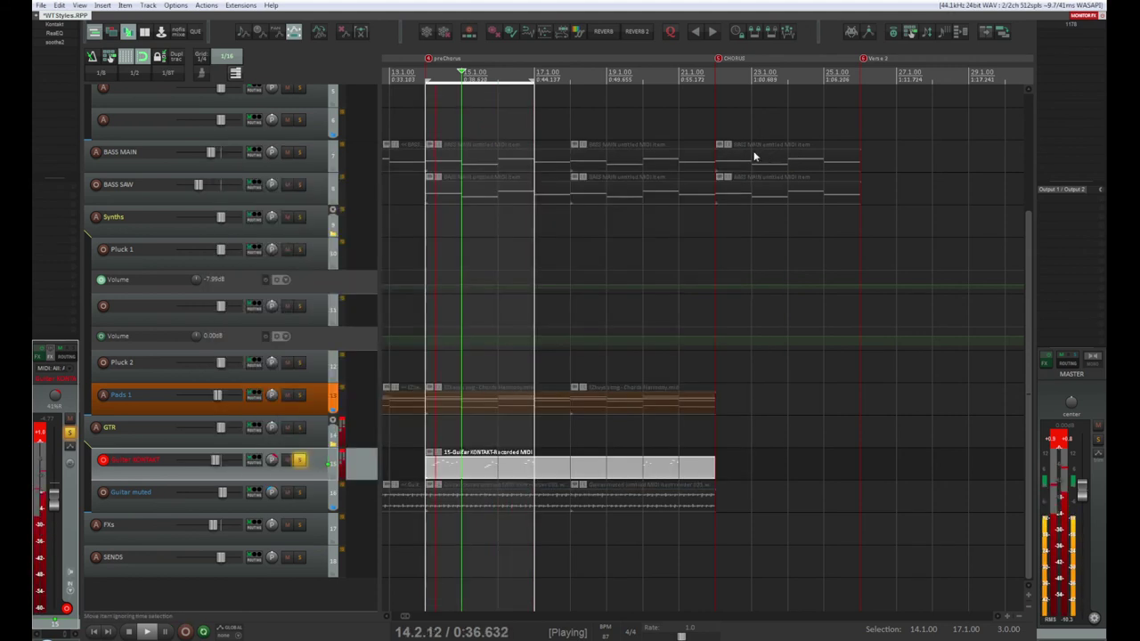
double_click(51, 56)
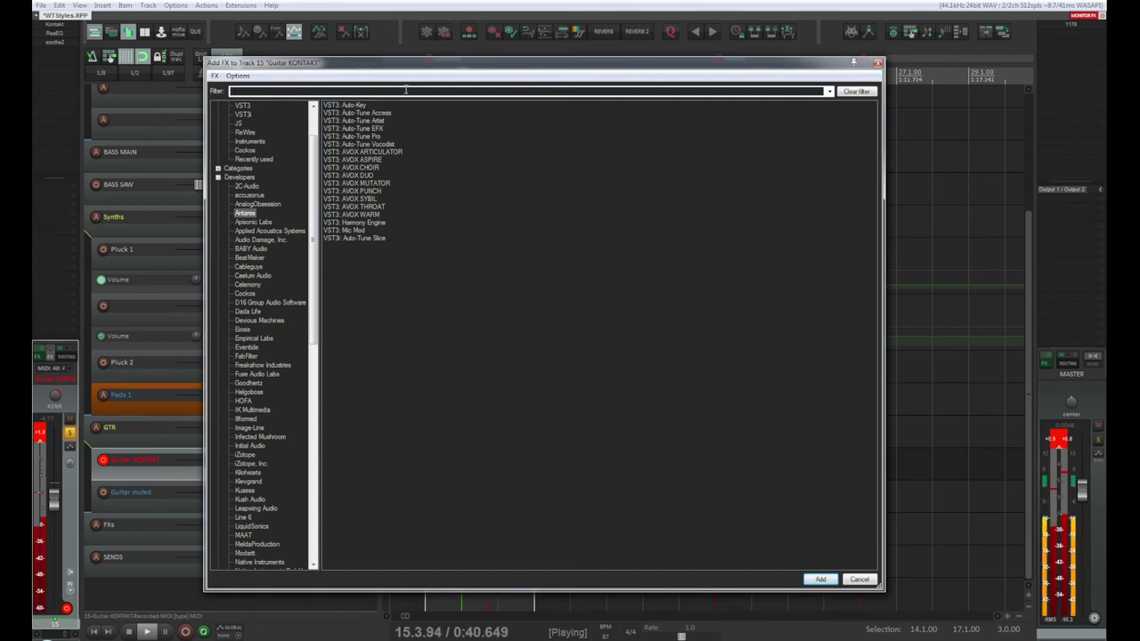
left_click(877, 63)
key("ctrl+shift+f")
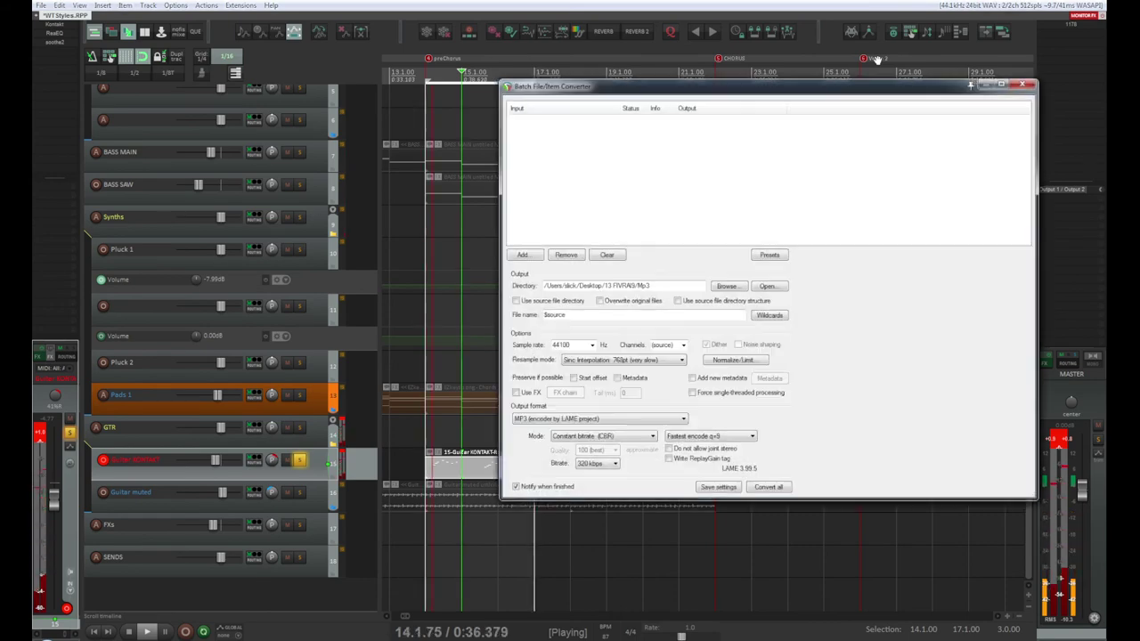
left_click(1022, 85)
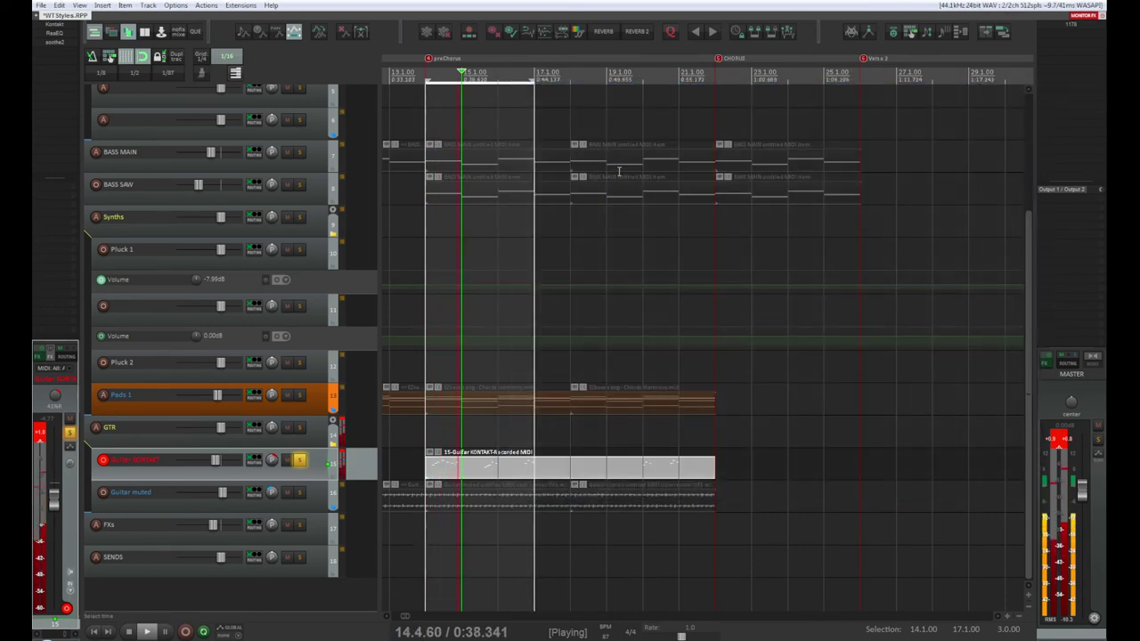
Search the effects and actions for "smoo" and look through the matches
key("ctrl+space")
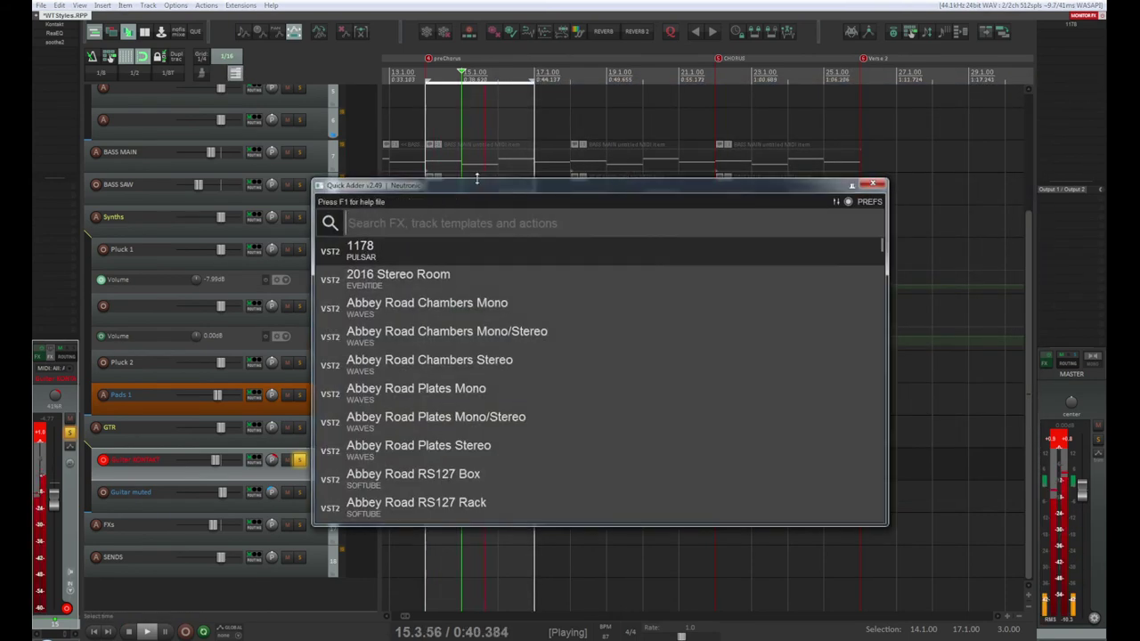
type("smoo")
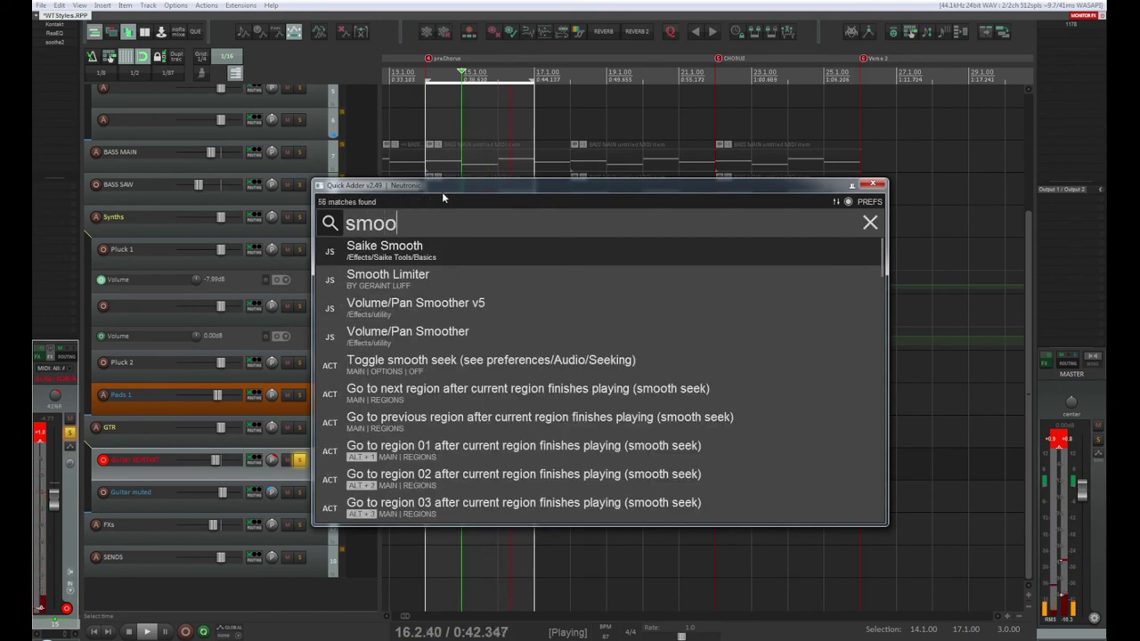
scroll(512, 337, "down", 8)
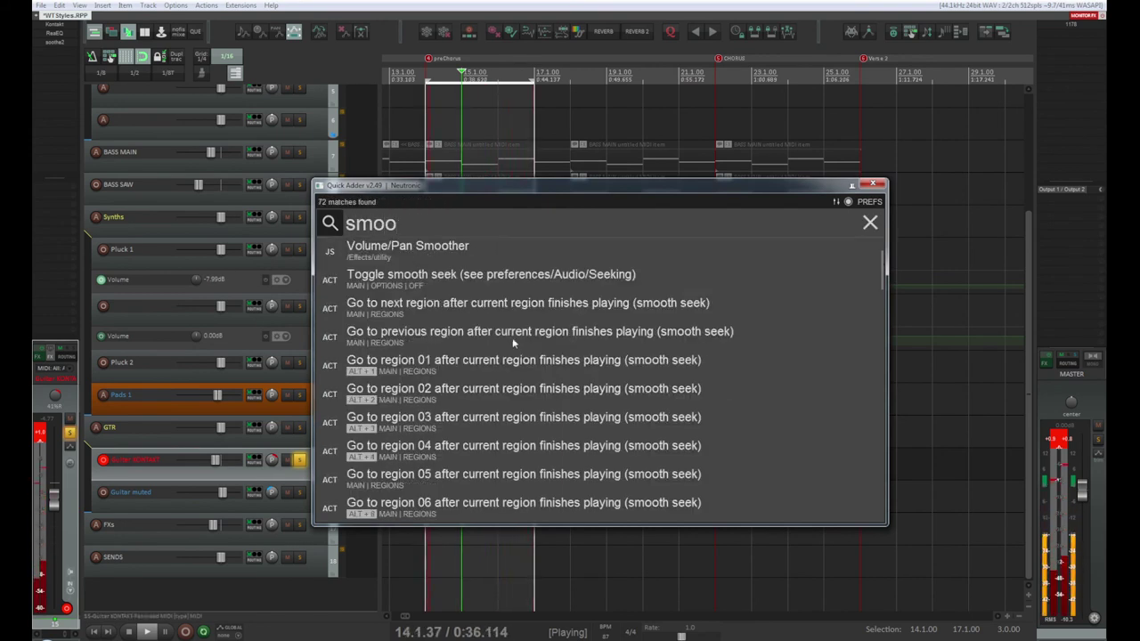
scroll(512, 338, "down", 1)
scroll(512, 337, "up", 9)
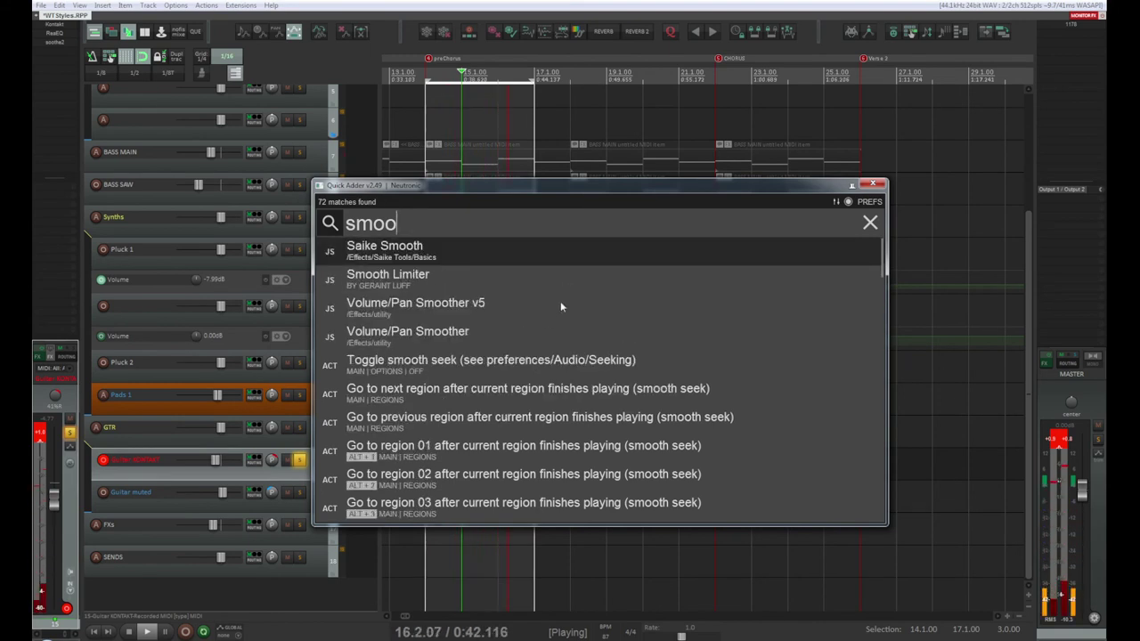
Search the effects for "opera" instead and clear the search
key("ctrl+a")
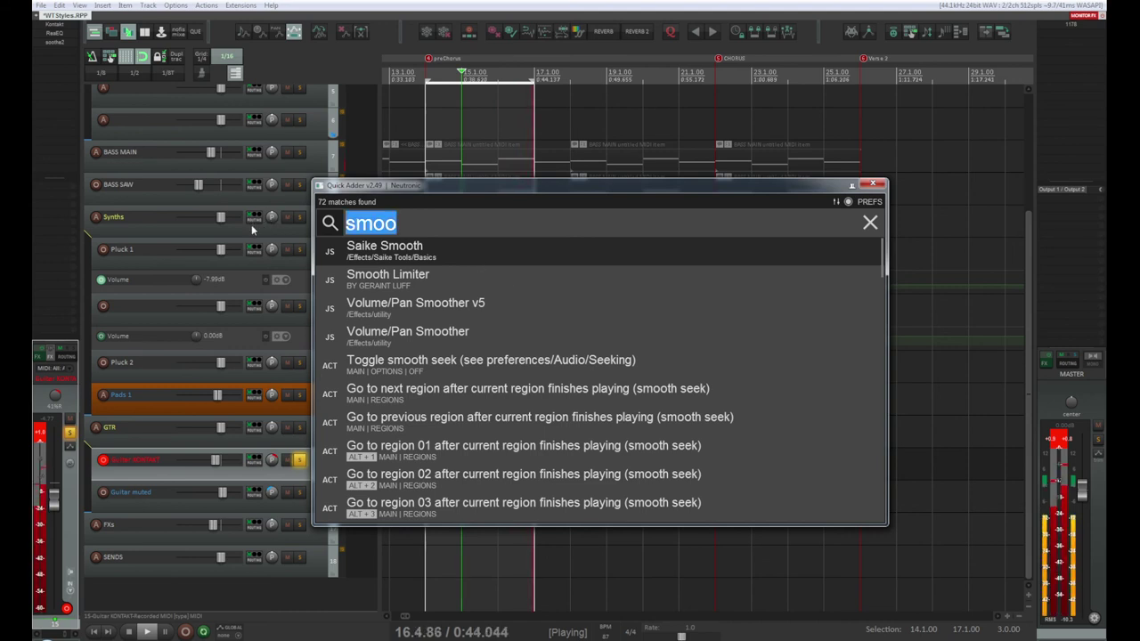
type("op")
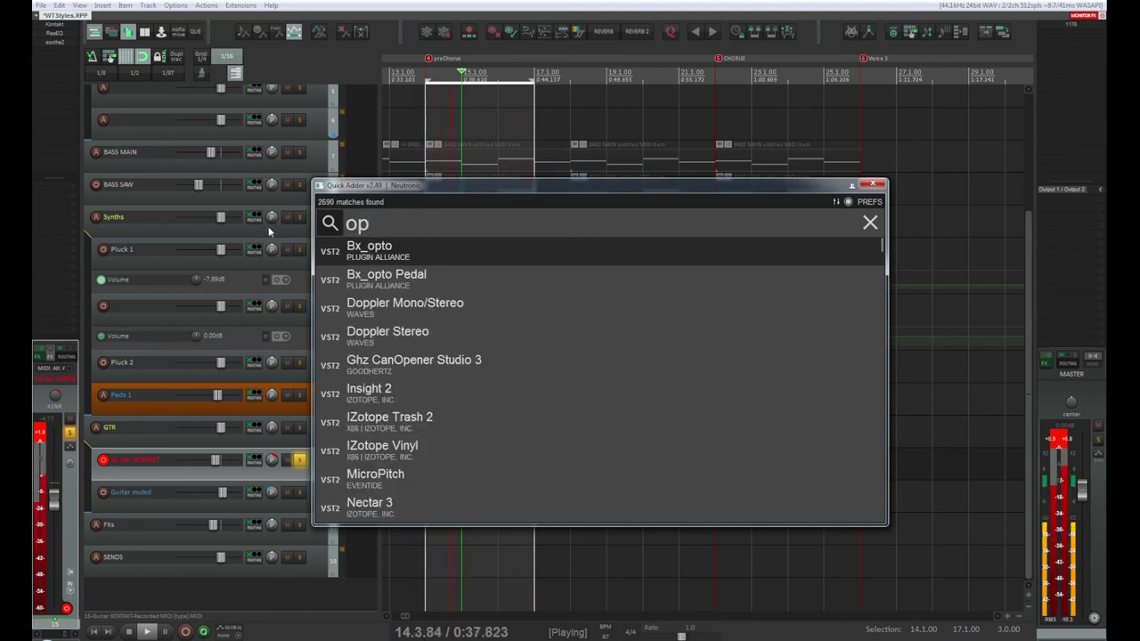
type("era")
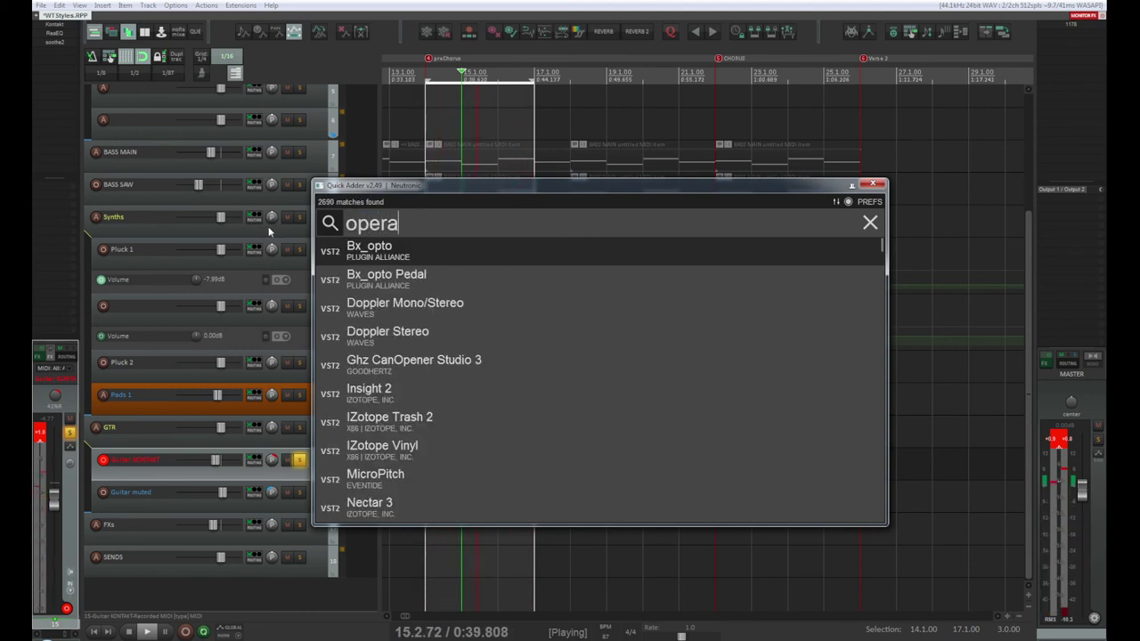
key("BackSpace")
key("BackSpace")
key("BackSpace")
key("BackSpace")
key("BackSpace")
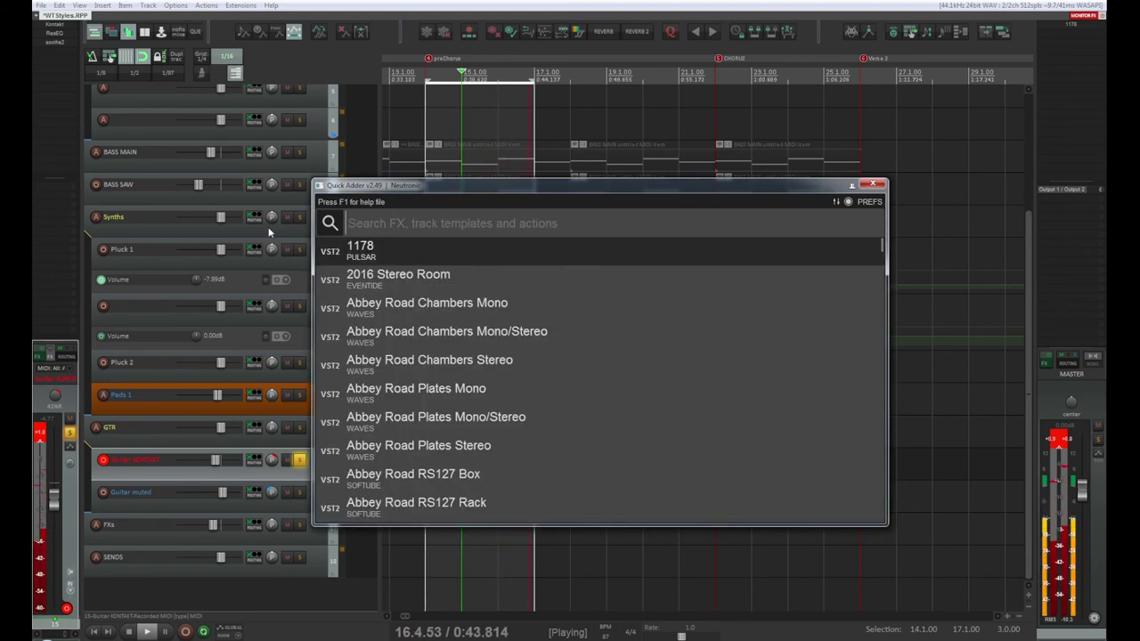
Find ReaFir and add it to the Guitar KONTAKT track
type("rea")
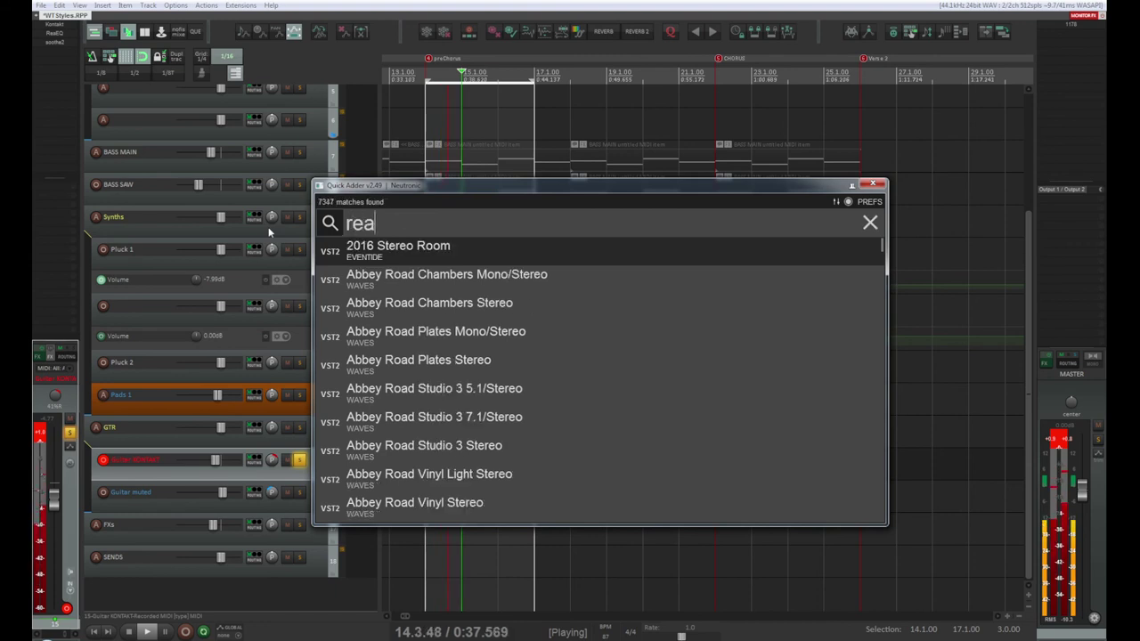
type("fir")
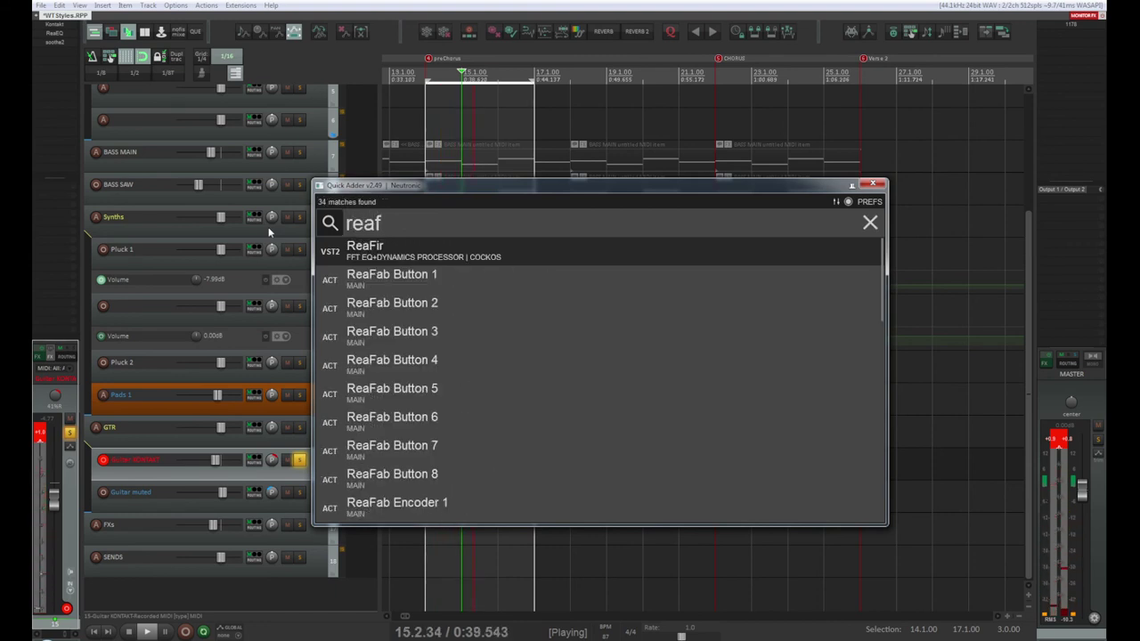
left_click(460, 261)
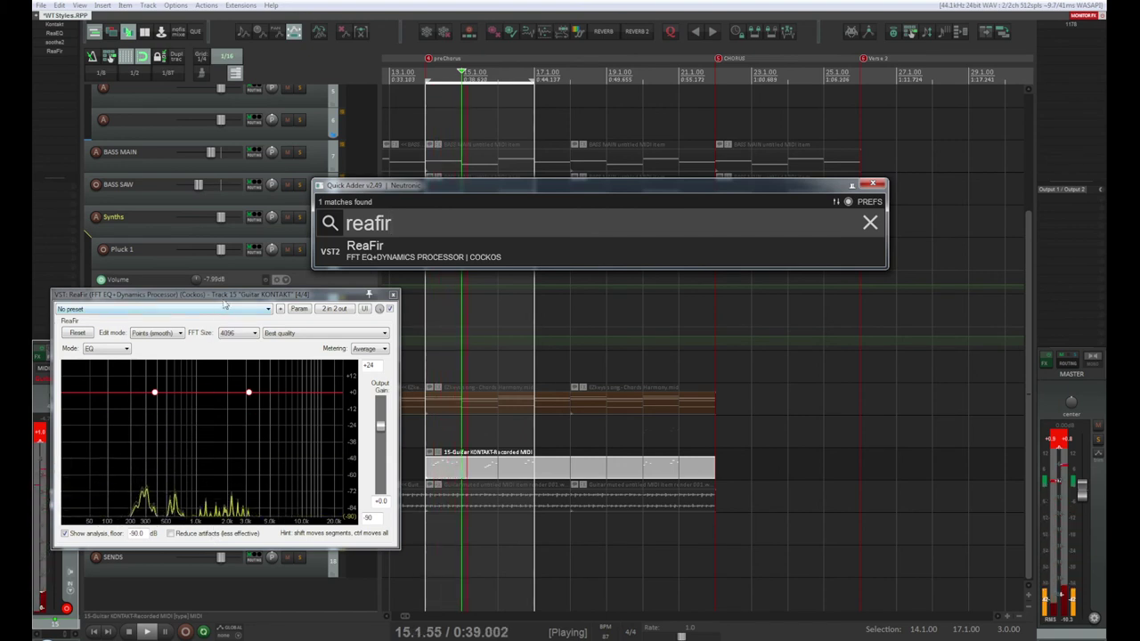
left_click_drag(227, 300, 352, 306)
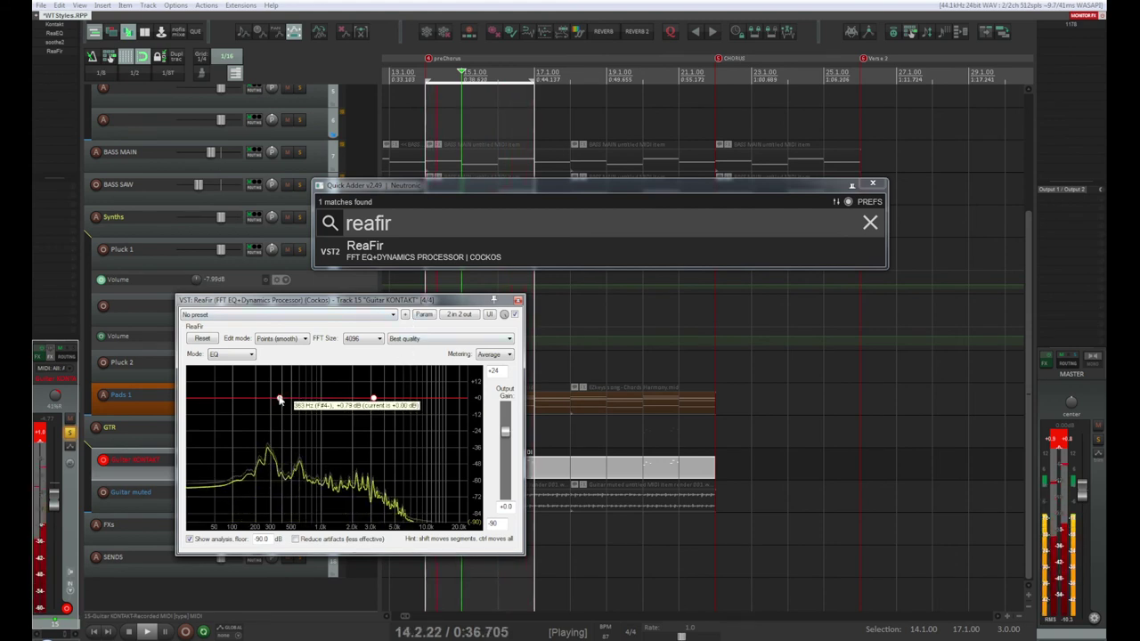
Adjust ReaFir's curve points and lower the whole EQ curve to about -2 dB
mouse_move(374, 399)
left_mouse_down()
mouse_move(373, 413)
mouse_move(376, 399)
left_mouse_up()
left_click_drag(280, 399, 326, 400)
left_click(326, 400)
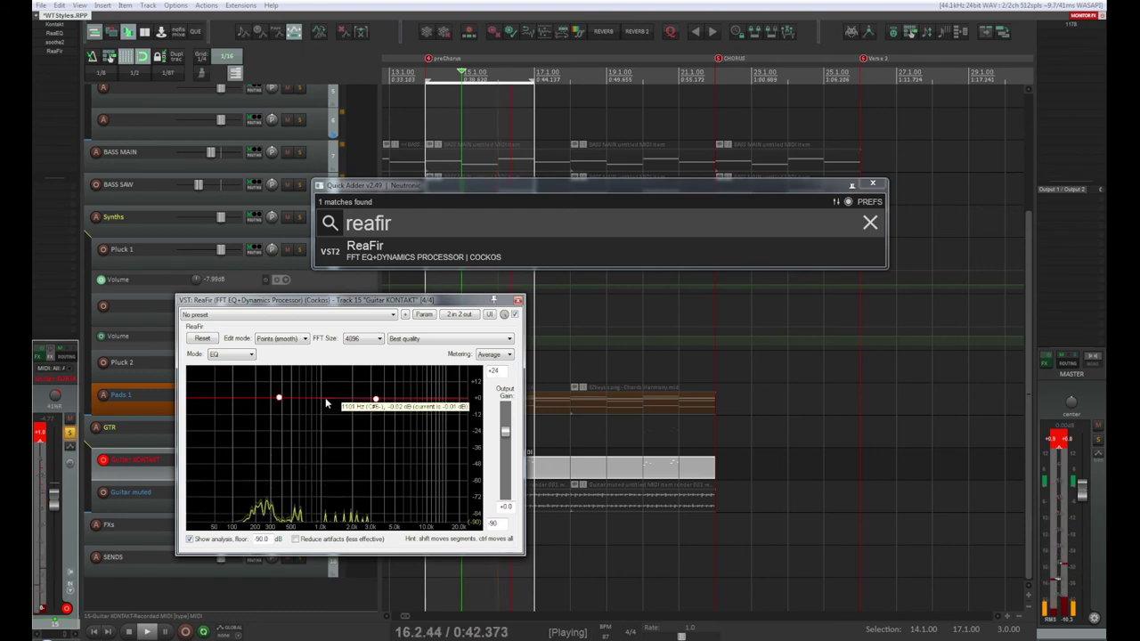
mouse_move(326, 402)
left_mouse_down()
mouse_move(324, 425)
mouse_move(326, 404)
left_mouse_up()
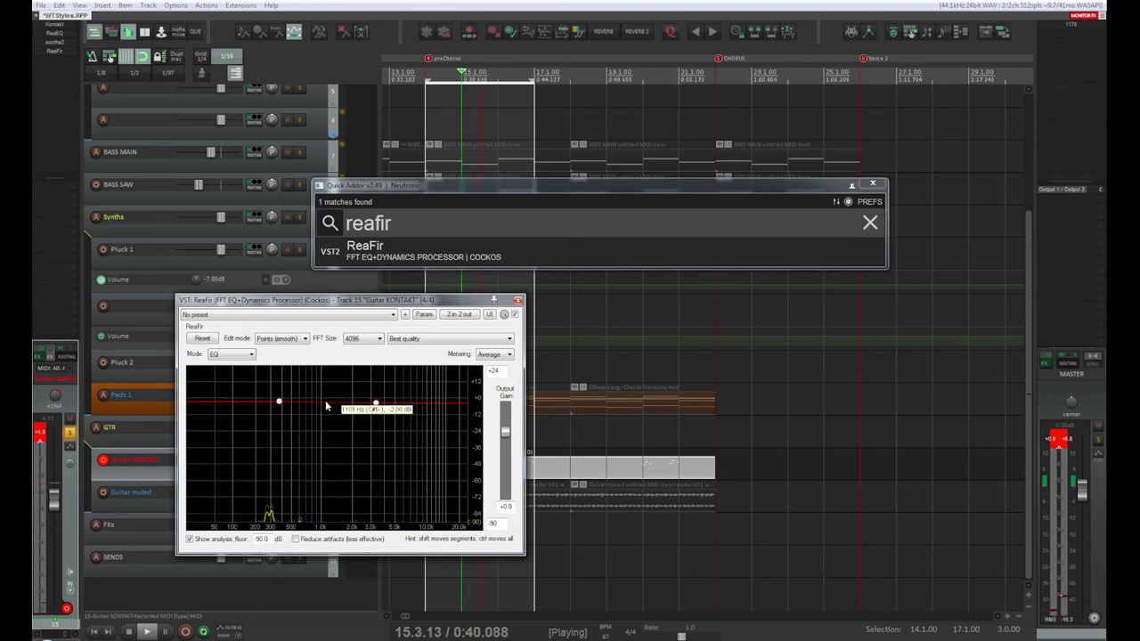
Look through ReaFir's processing mode, metering and quality options
left_click(247, 354)
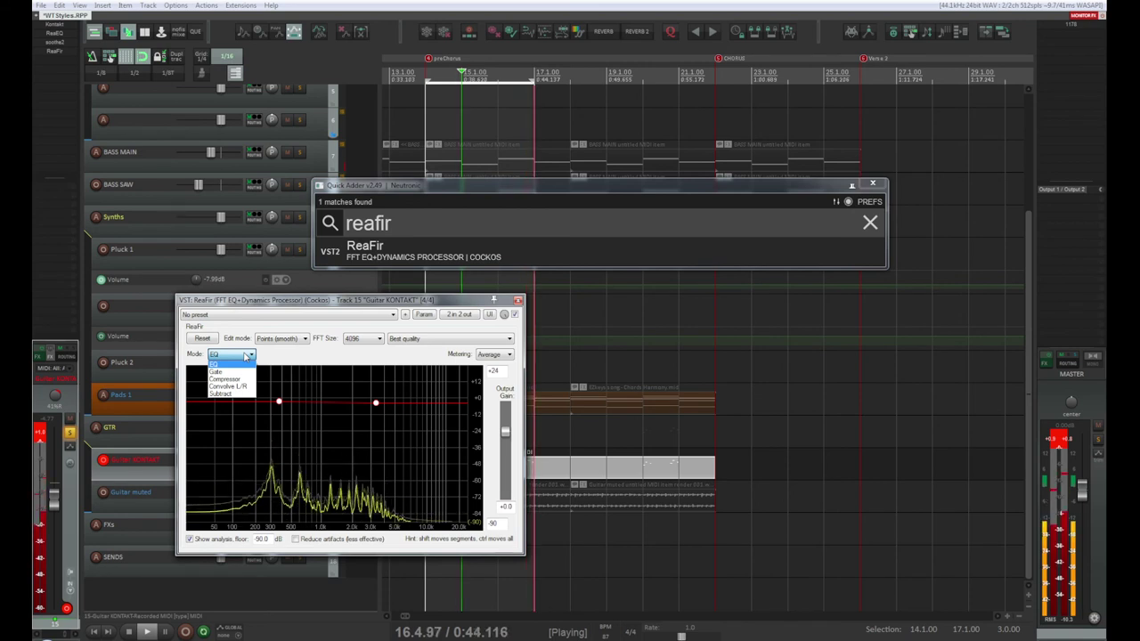
left_click(247, 356)
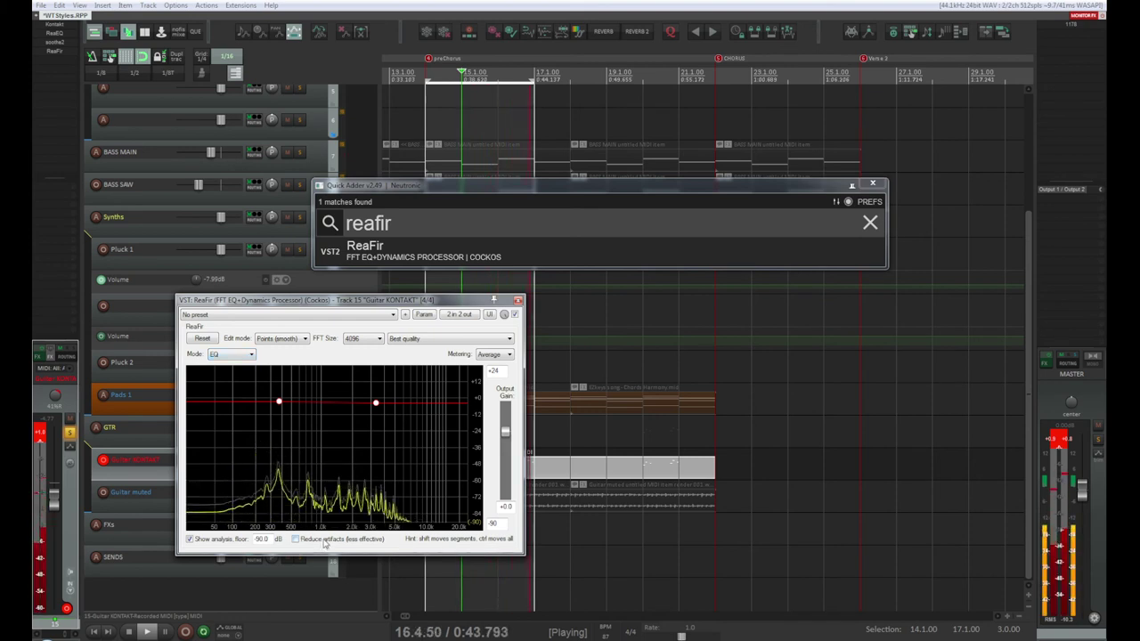
left_click(509, 354)
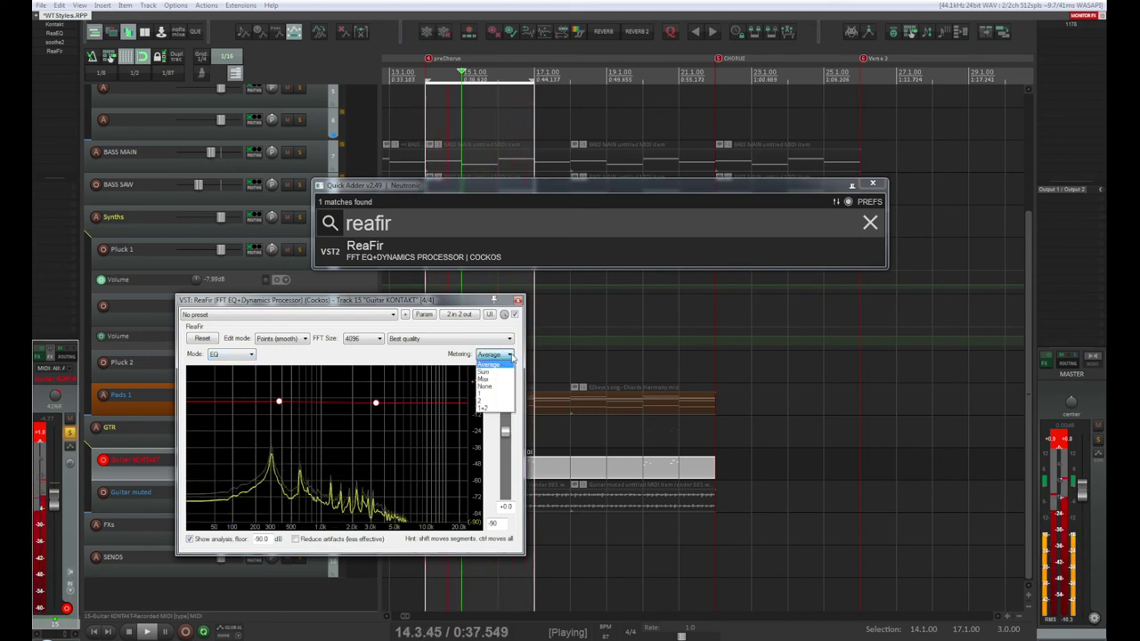
left_click(506, 339)
left_click(506, 339)
left_click(506, 340)
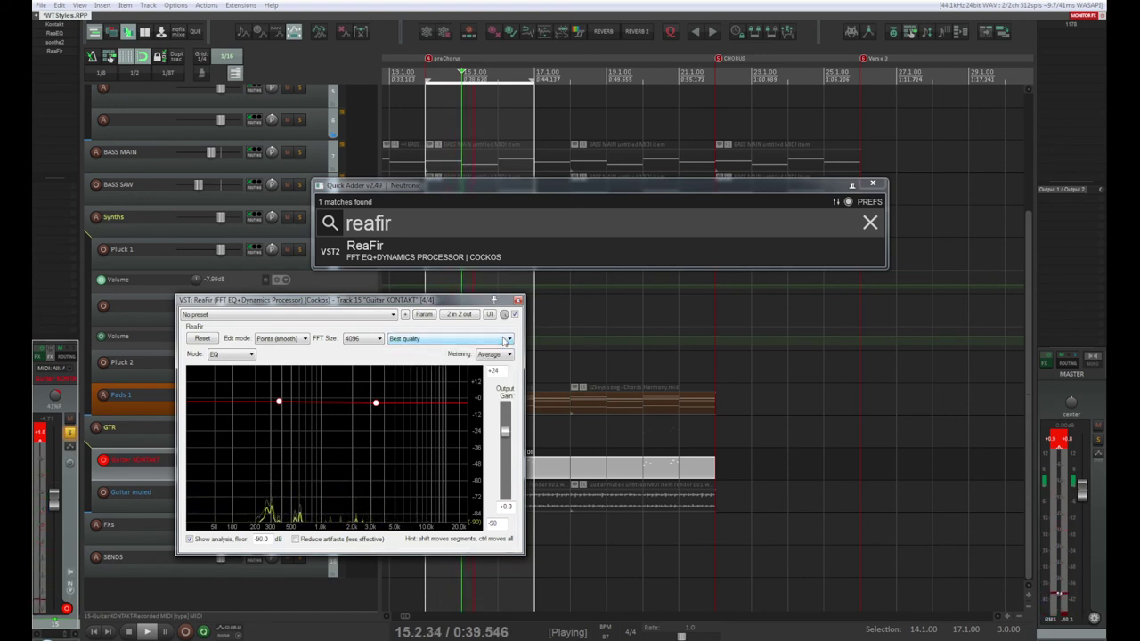
Lower ReaFir's upper curve point near 3.6 kHz for a gentle high-frequency cut, comparing against the bypassed sound
left_click(515, 315)
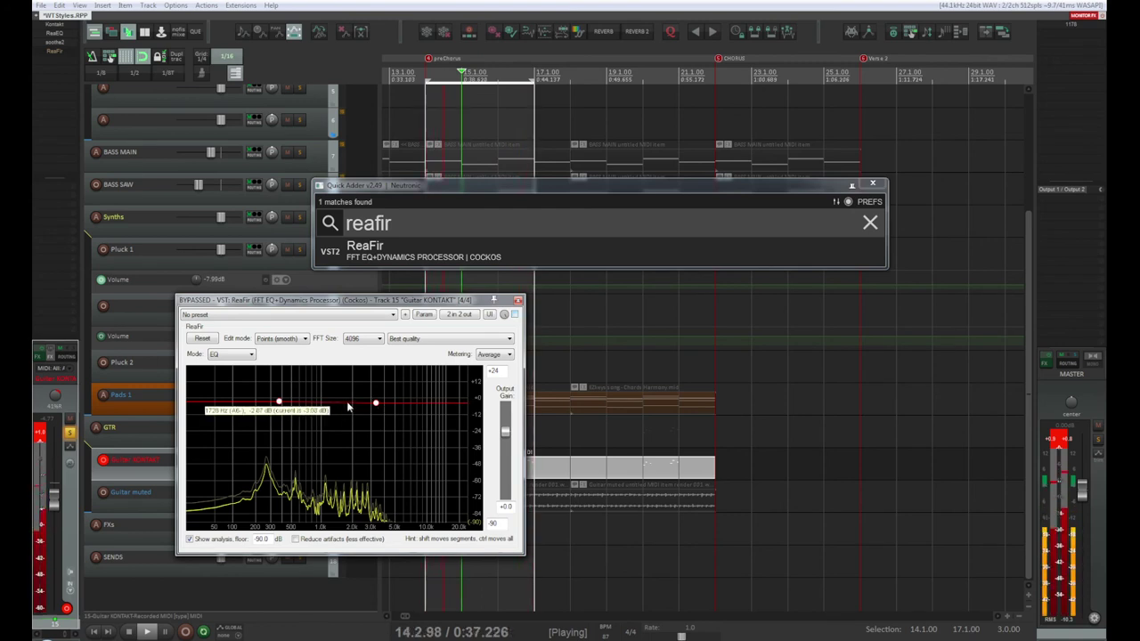
mouse_move(375, 406)
left_mouse_down()
mouse_move(377, 448)
mouse_move(378, 418)
left_mouse_up()
left_click(513, 315)
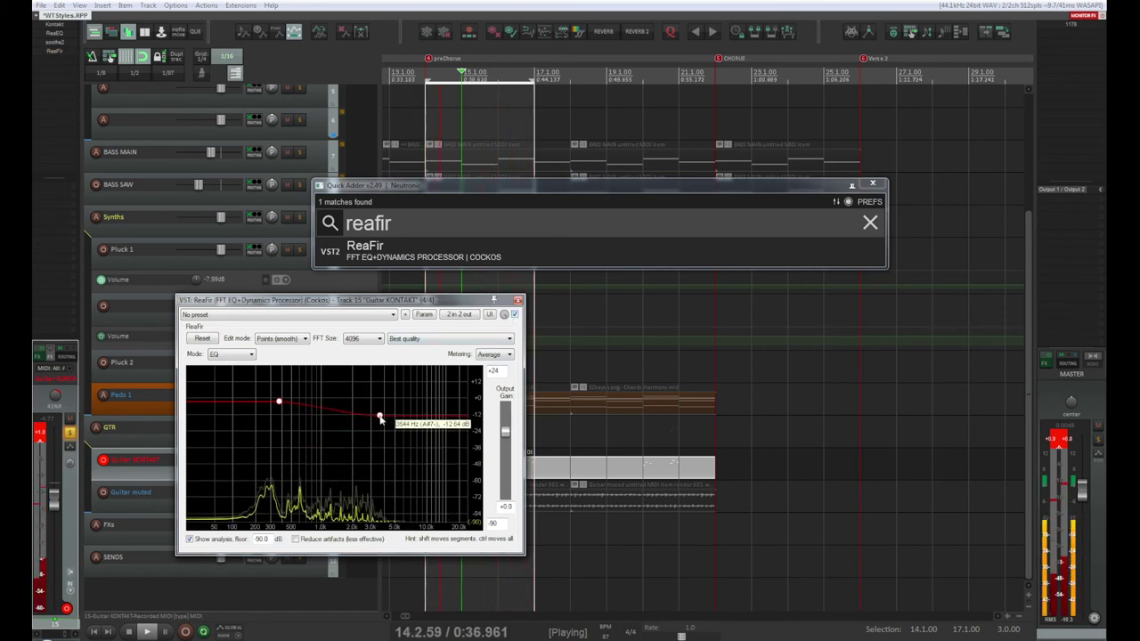
left_click_drag(380, 420, 380, 412)
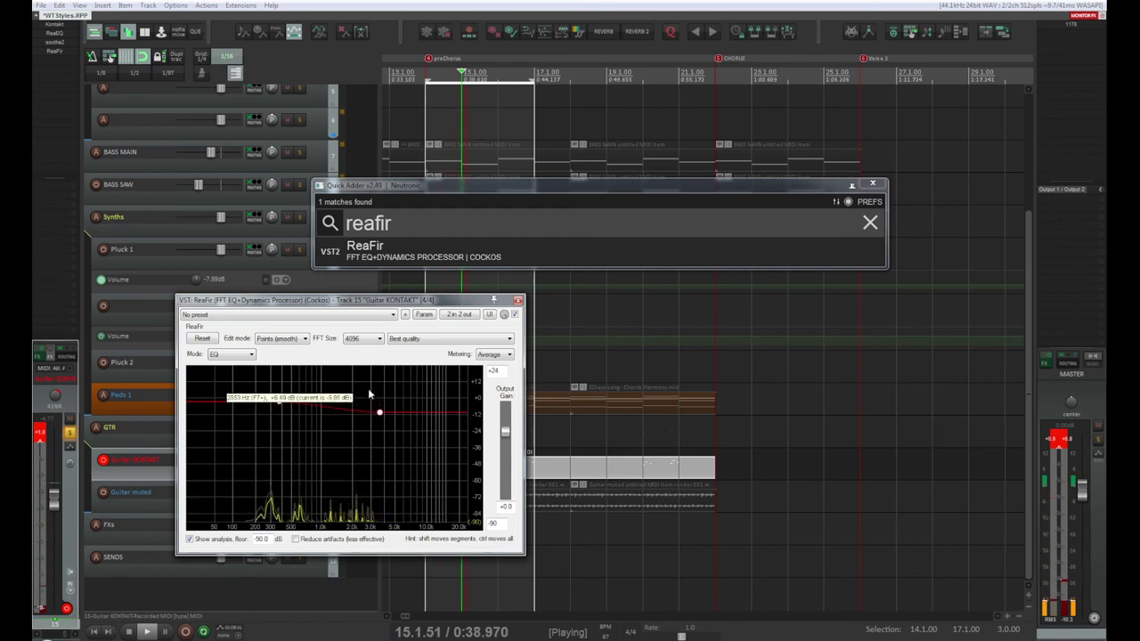
Check ReaFir's edit modes, compare the sound with it bypassed, and remove it from the Guitar KONTAKT track
left_click(298, 339)
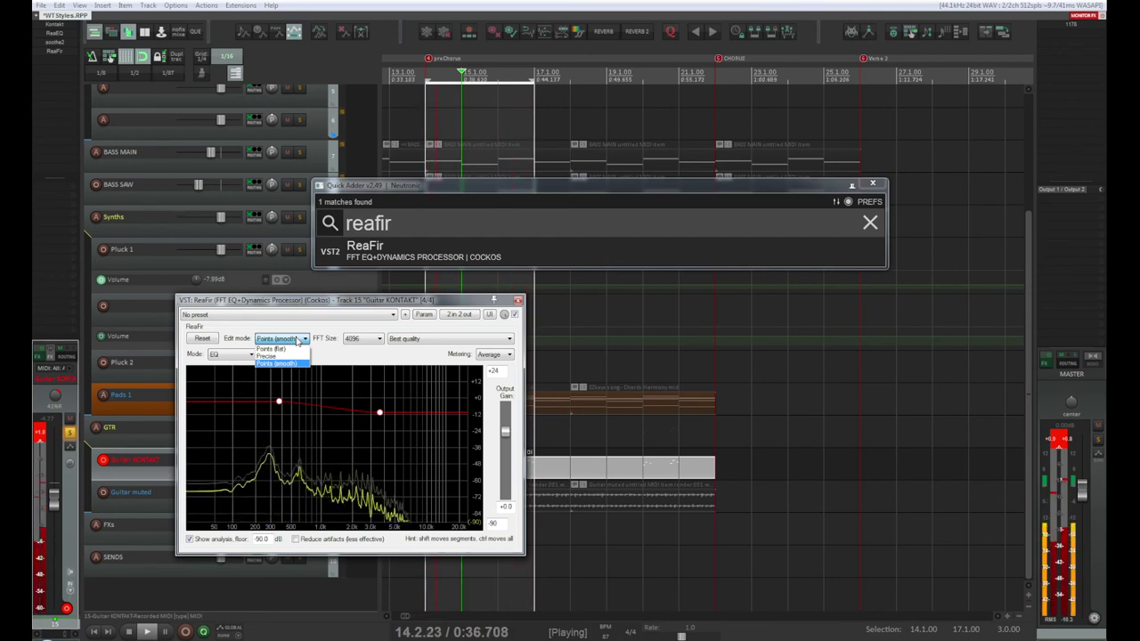
left_click(298, 340)
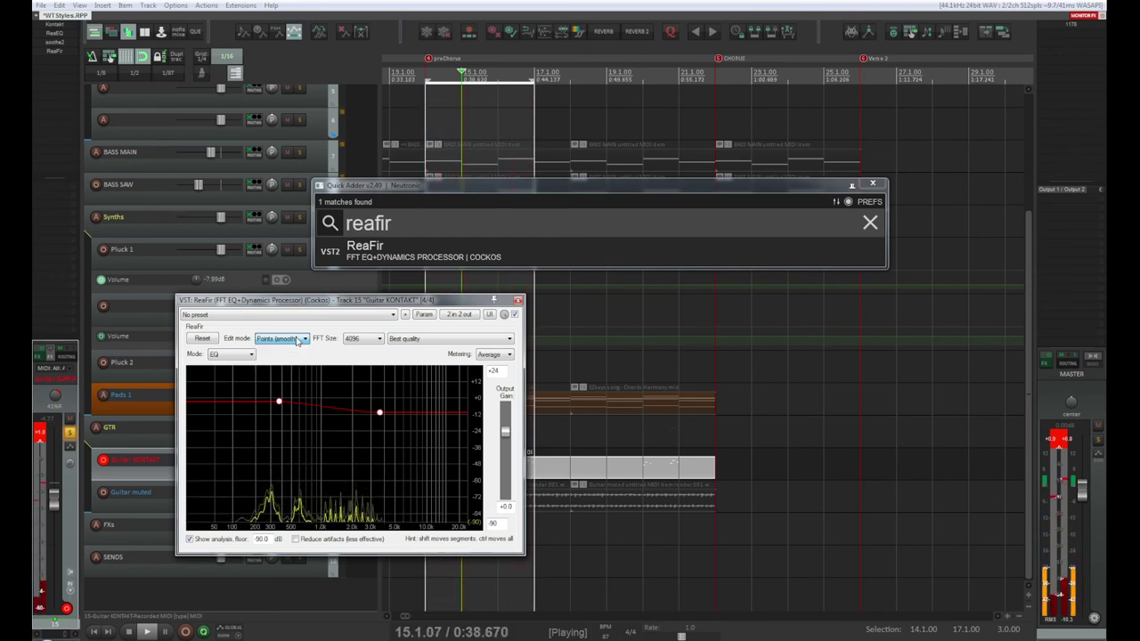
left_click(515, 315)
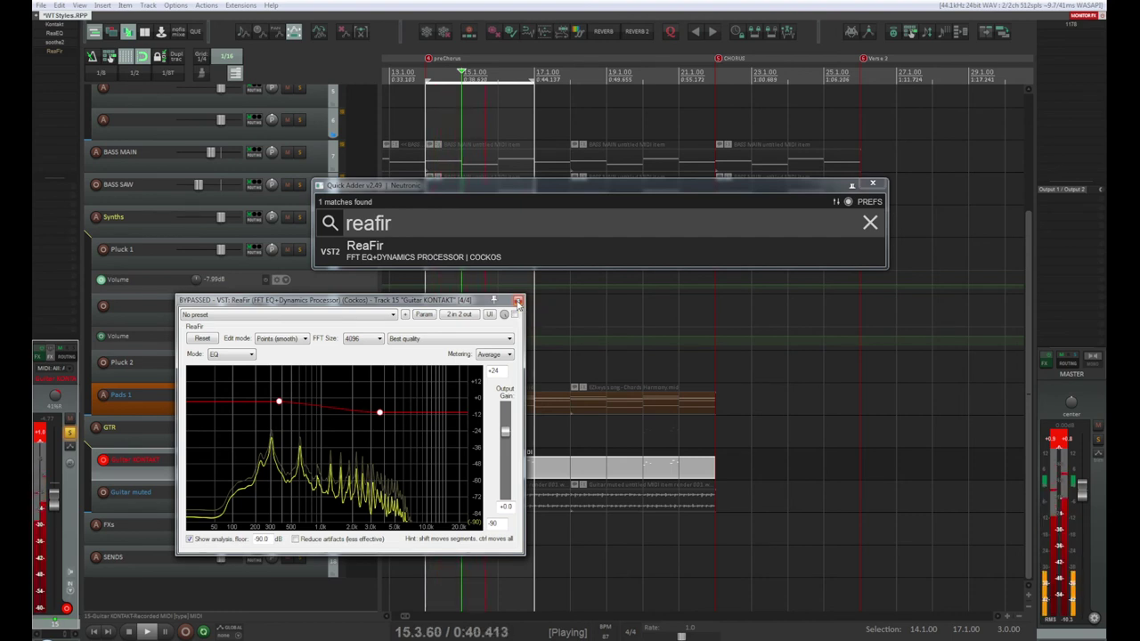
left_click(518, 302)
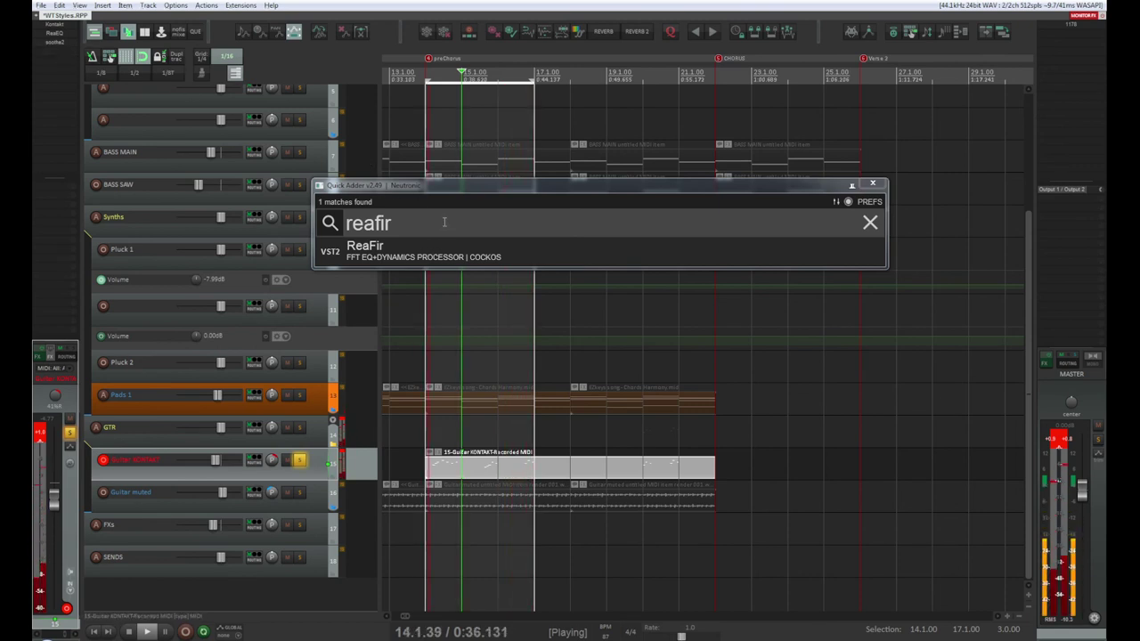
Search the effects for "trans" and add Softube's Transient Shaper to the Guitar KONTAKT track
left_click(882, 225)
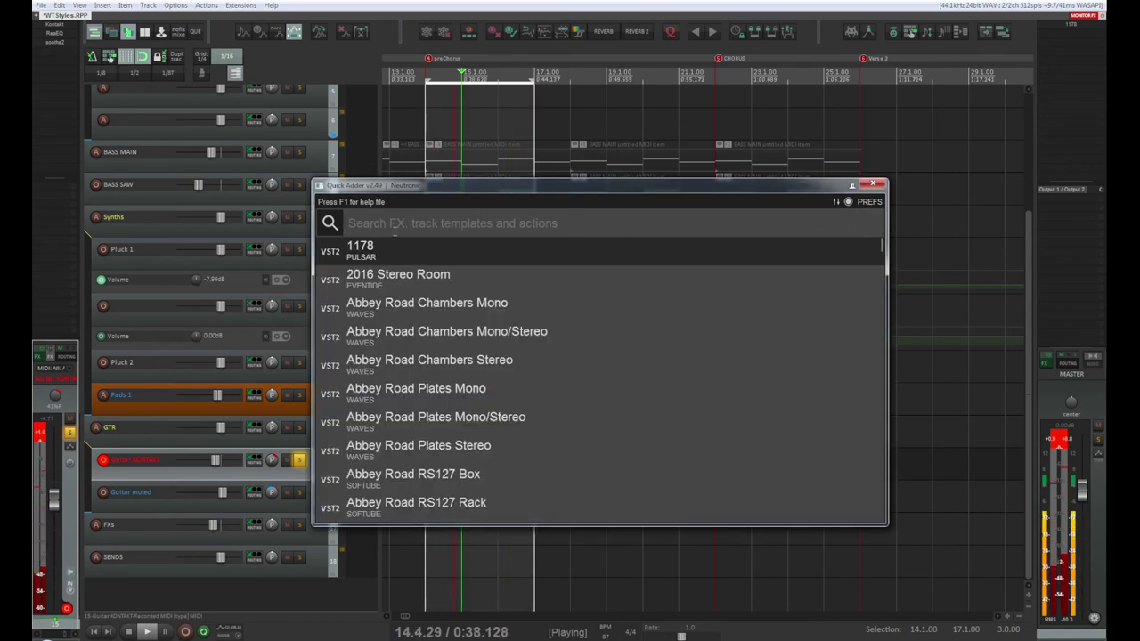
type("trans")
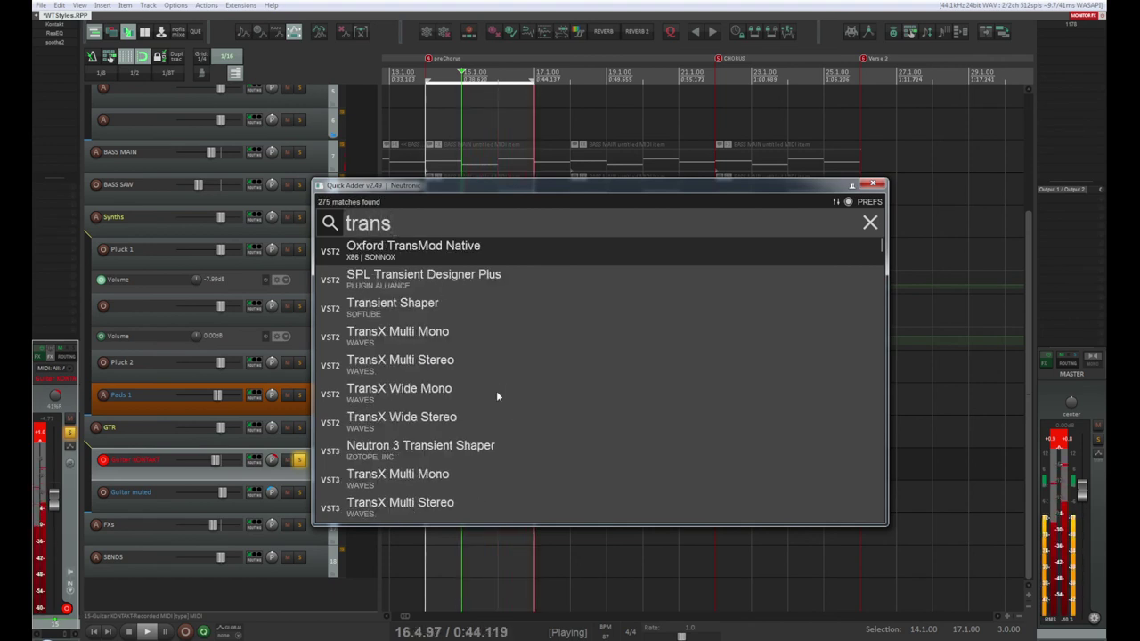
left_click(413, 309)
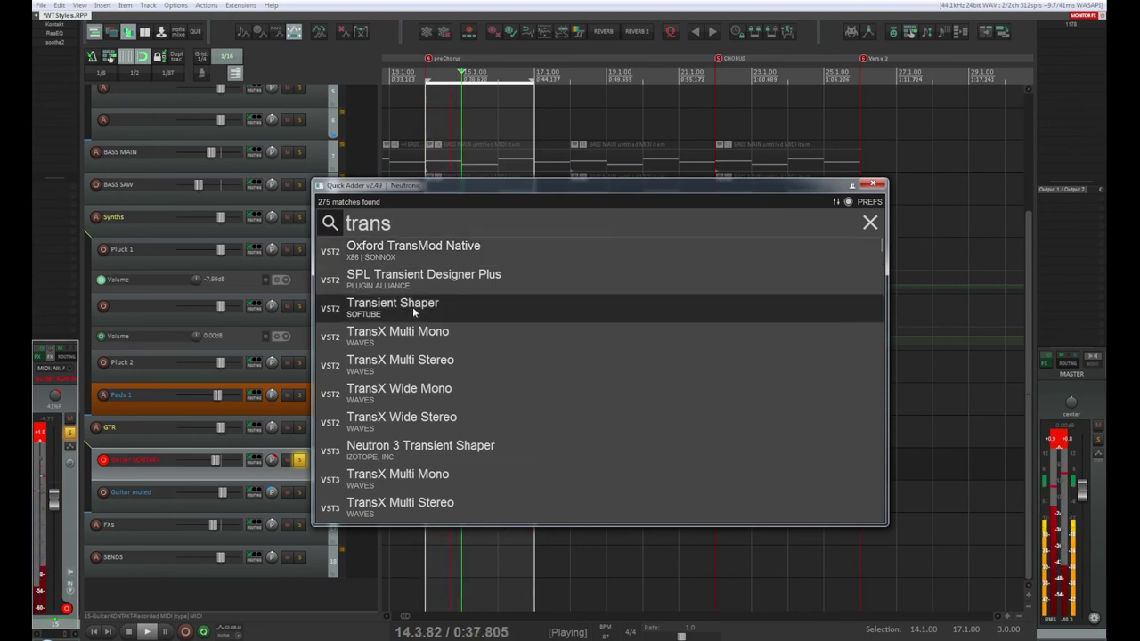
double_click(412, 307)
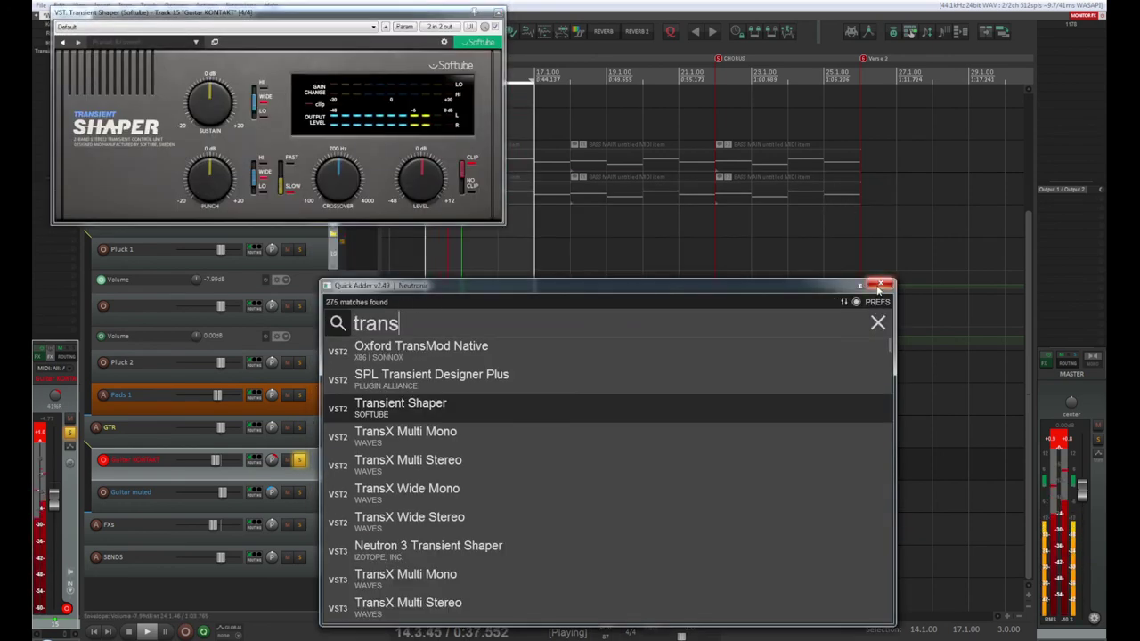
key("Escape")
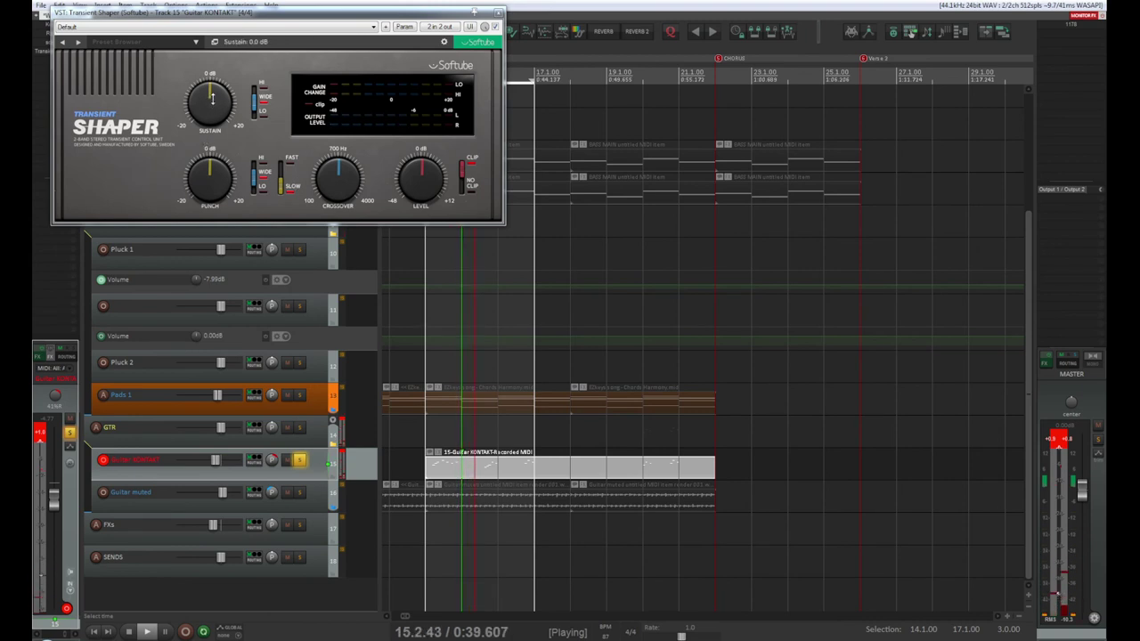
Set Transient Shaper's sustain to 1.8 dB and its punch to -3.6 dB
scroll(212, 98, "up", 1)
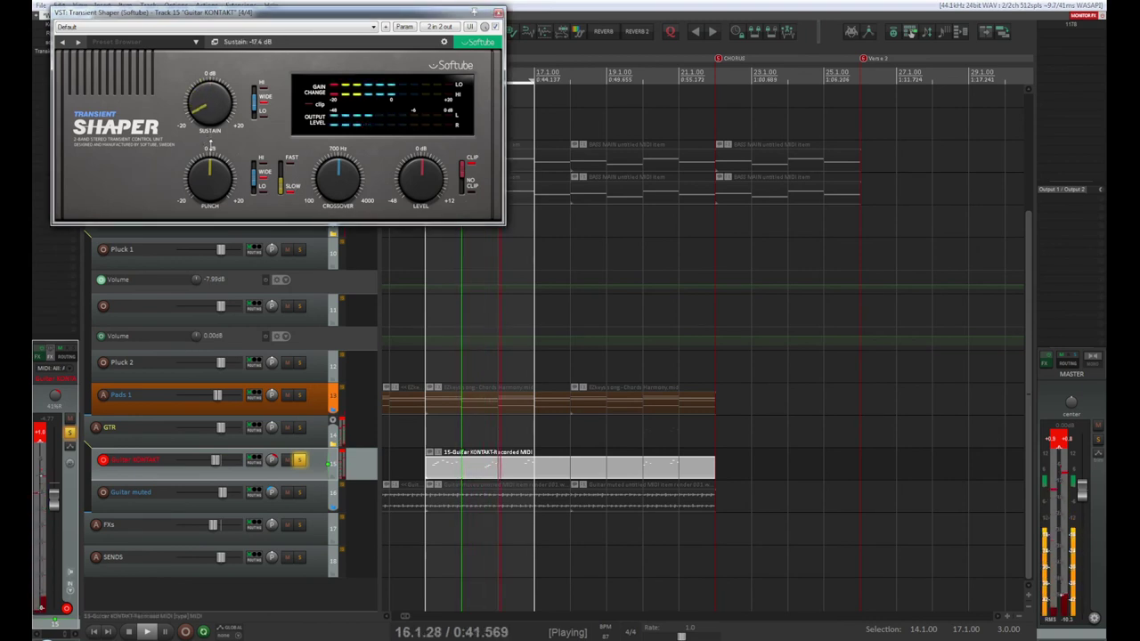
left_click_drag(219, 103, 218, 157)
scroll(214, 177, "down", 4)
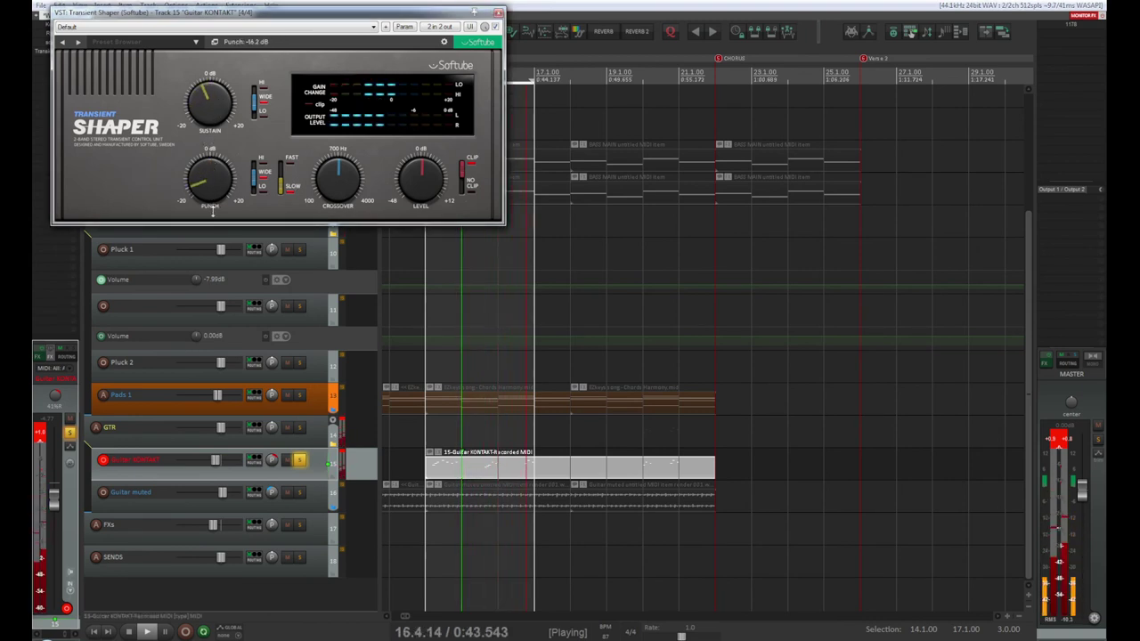
scroll(212, 178, "down", 5)
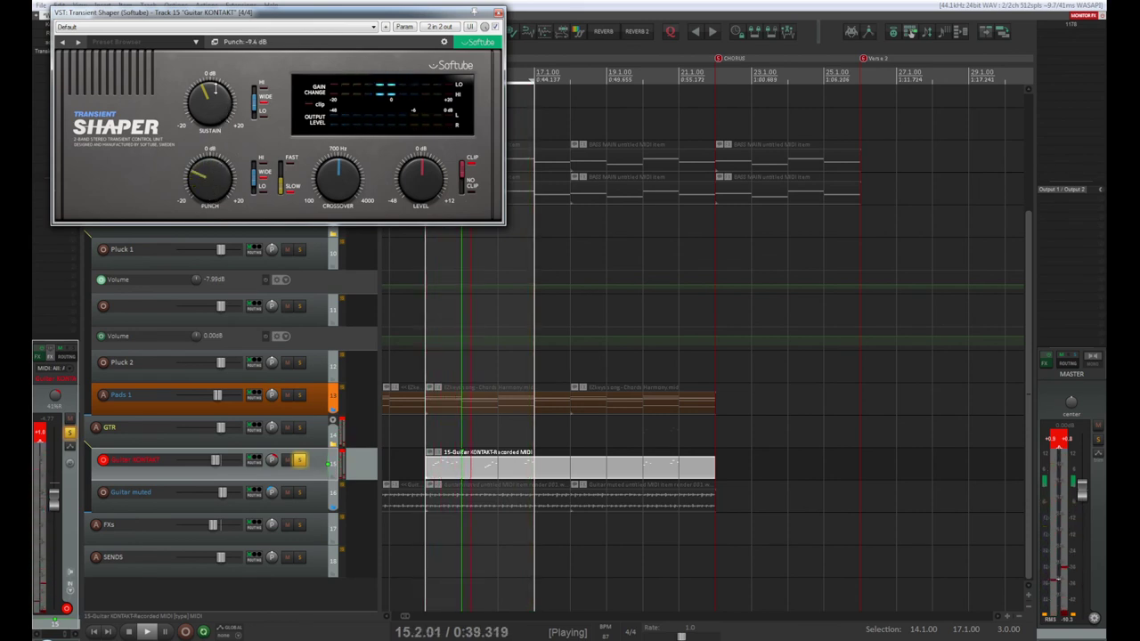
mouse_move(211, 102)
left_mouse_down()
mouse_move(216, 67)
mouse_move(215, 82)
left_mouse_up()
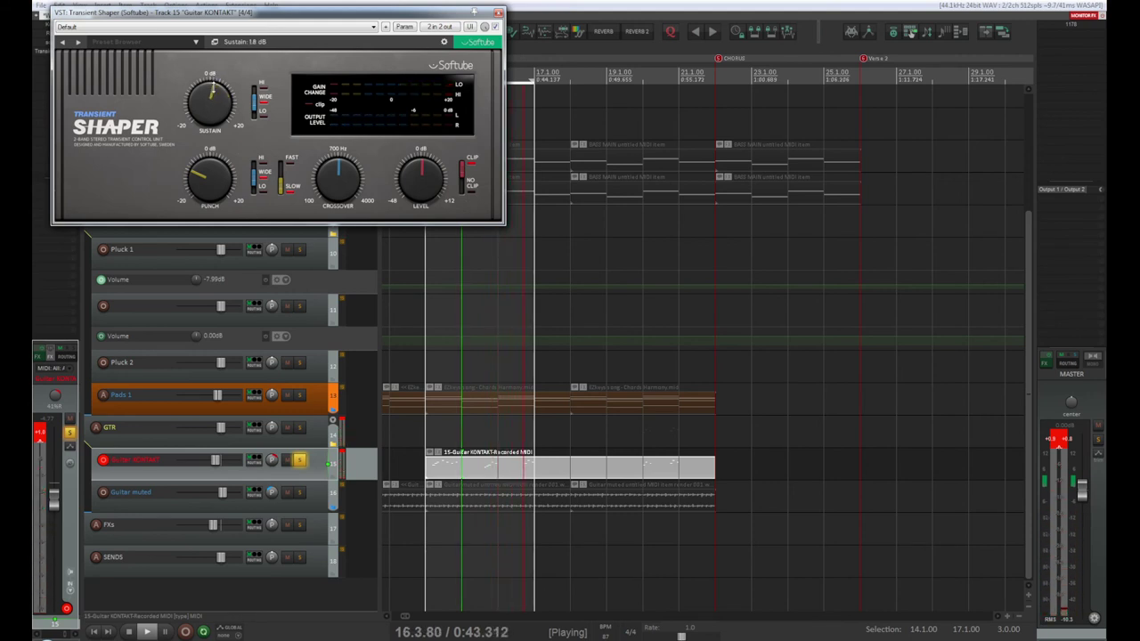
scroll(203, 184, "down", 1)
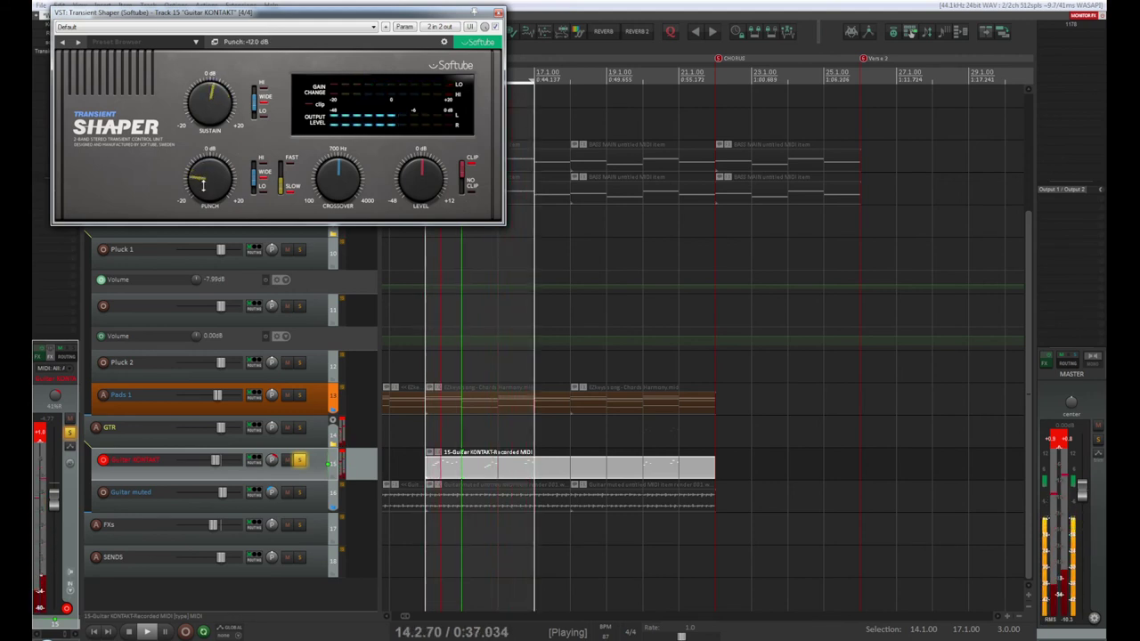
mouse_move(204, 184)
left_mouse_down()
mouse_move(216, 122)
mouse_move(215, 168)
left_mouse_up()
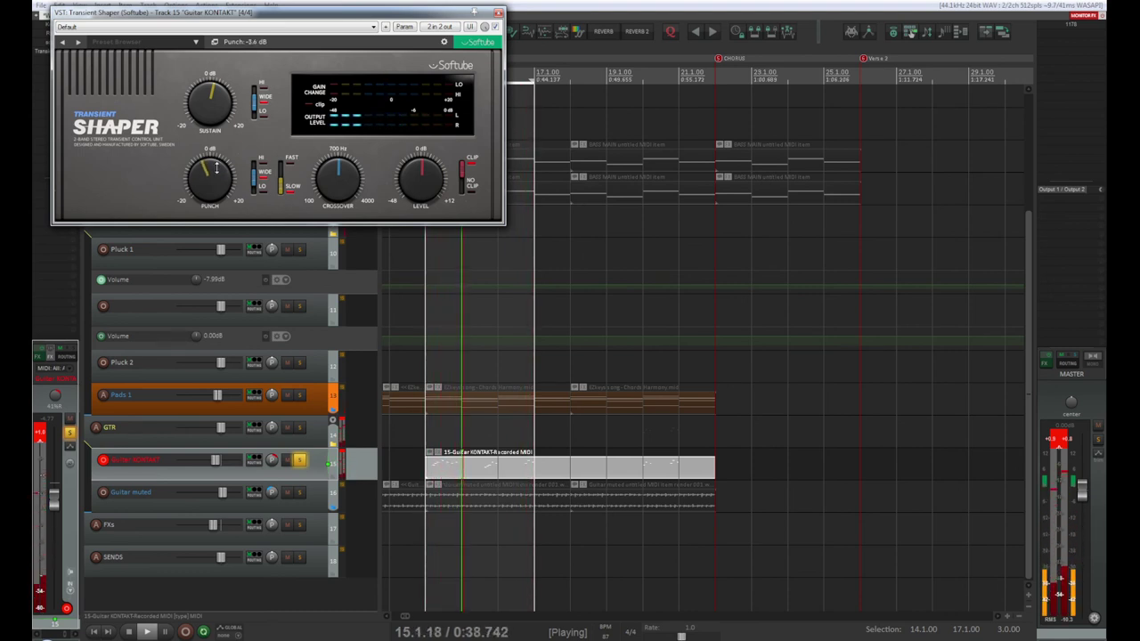
Close Transient Shaper, unsolo the Guitar KONTAKT track, and lower its volume slightly
left_click(498, 13)
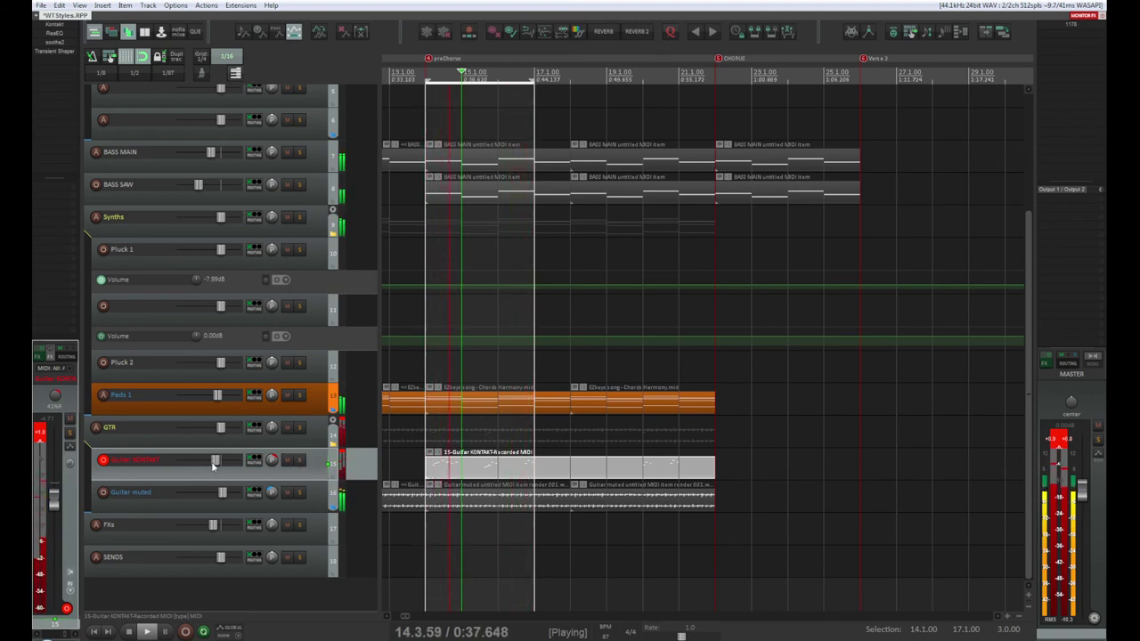
left_click_drag(213, 465, 212, 464)
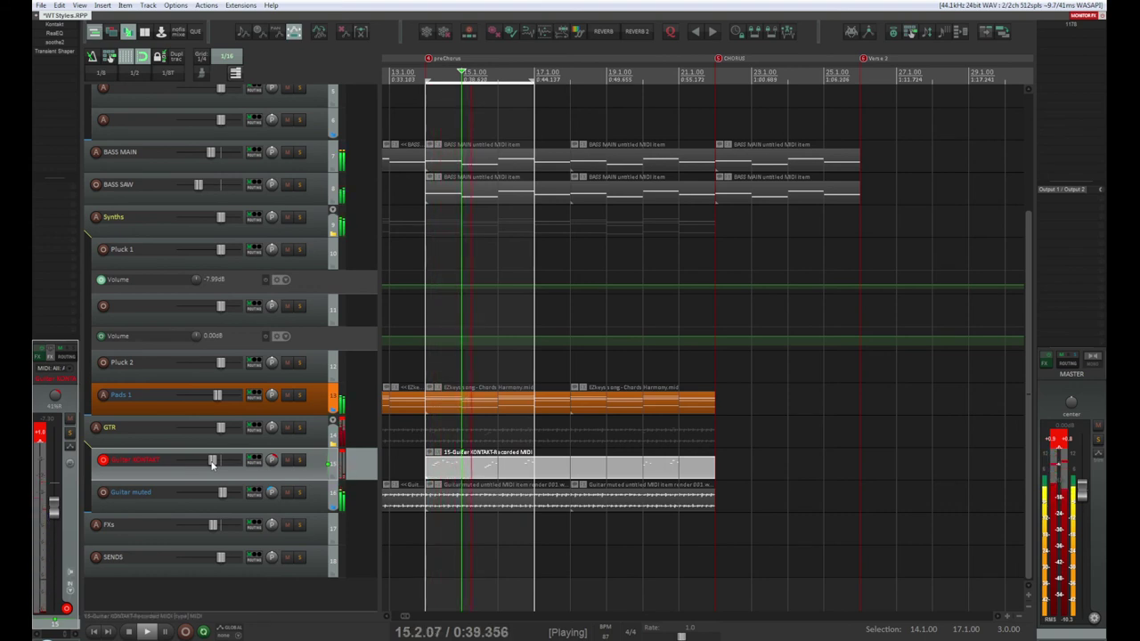
Open the Guitar KONTAKT MIDI item and play its first phrase from bar 14 to check the timing
double_click(451, 472)
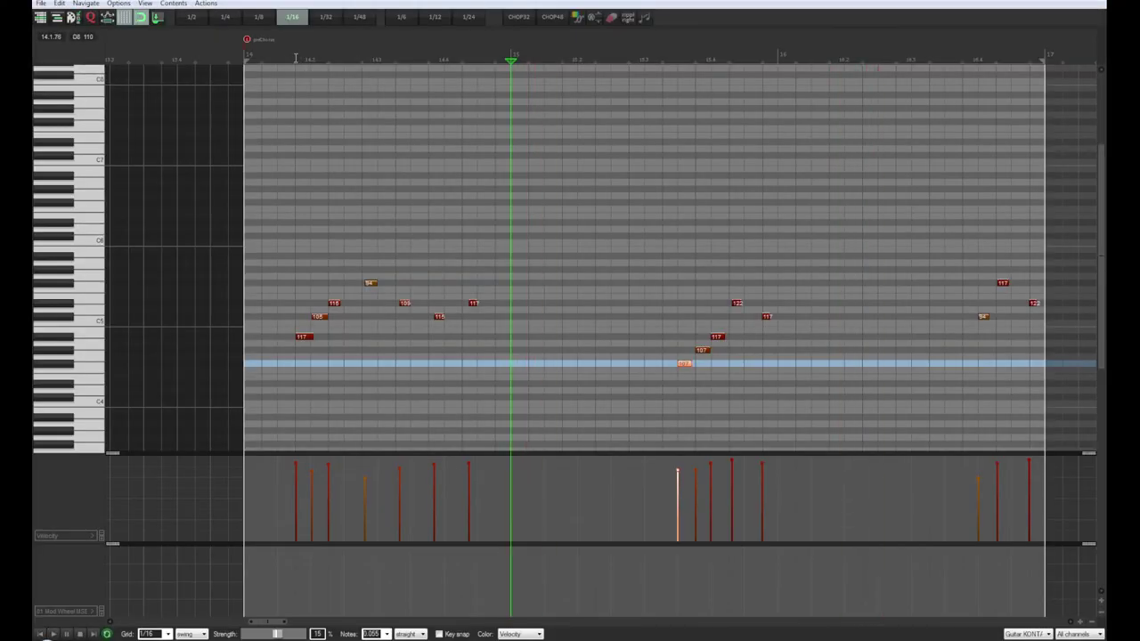
left_click(295, 58)
key("space")
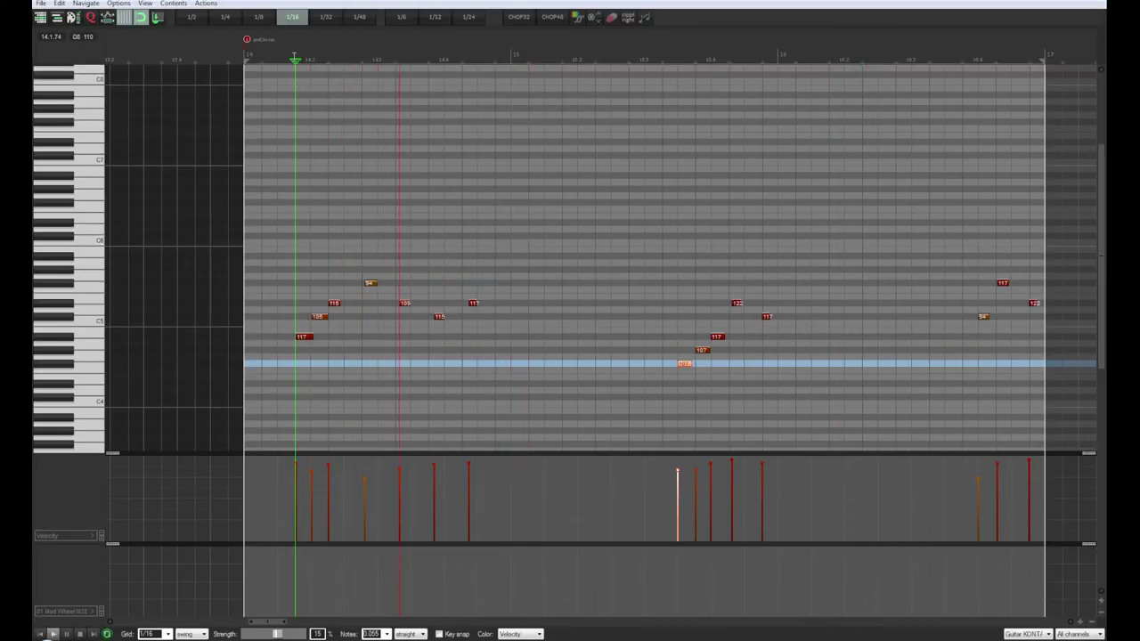
key("space")
key("space")
key("space")
left_click(241, 52)
key("space")
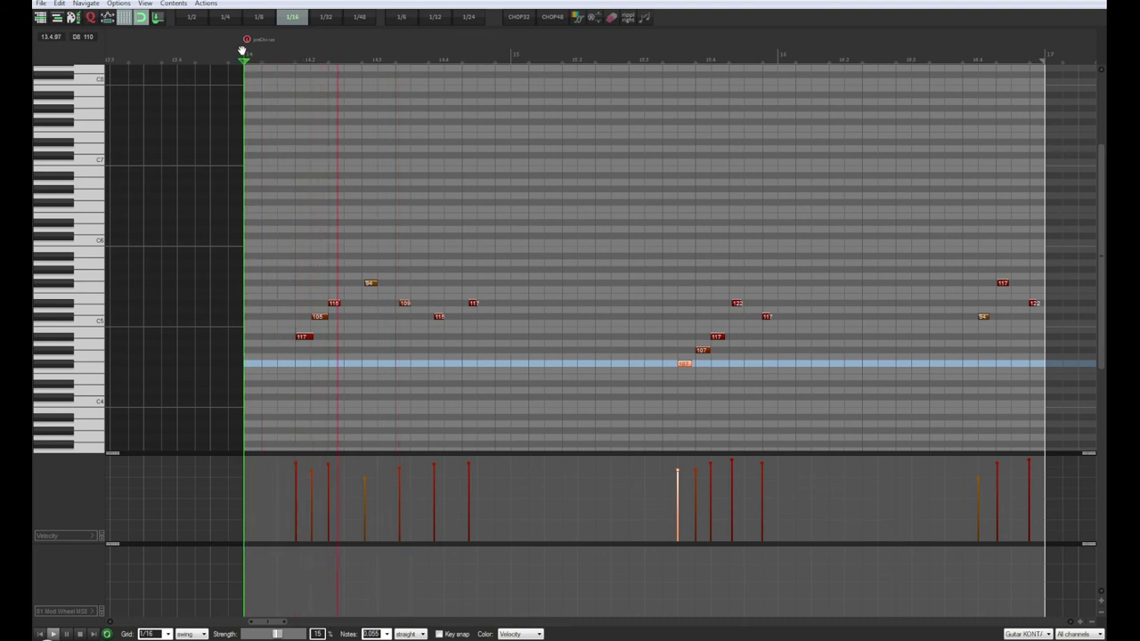
key("space")
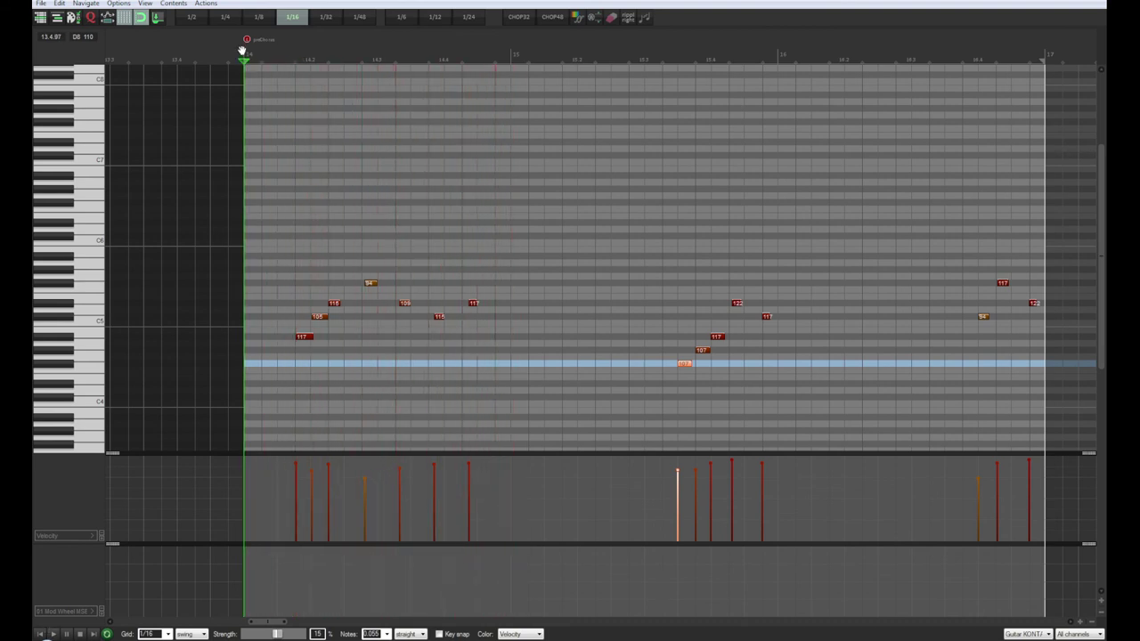
Nudge the F#5 note and the following D#5 note in bar 14 slightly earlier and listen to the phrase
left_click(371, 284)
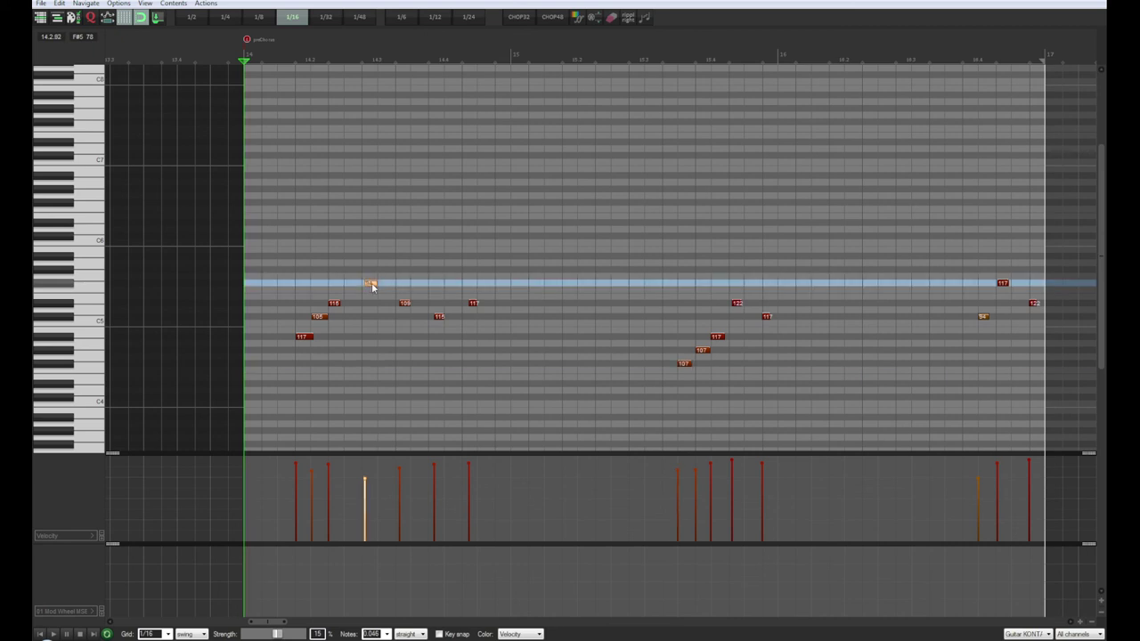
left_click_drag(373, 286, 370, 286)
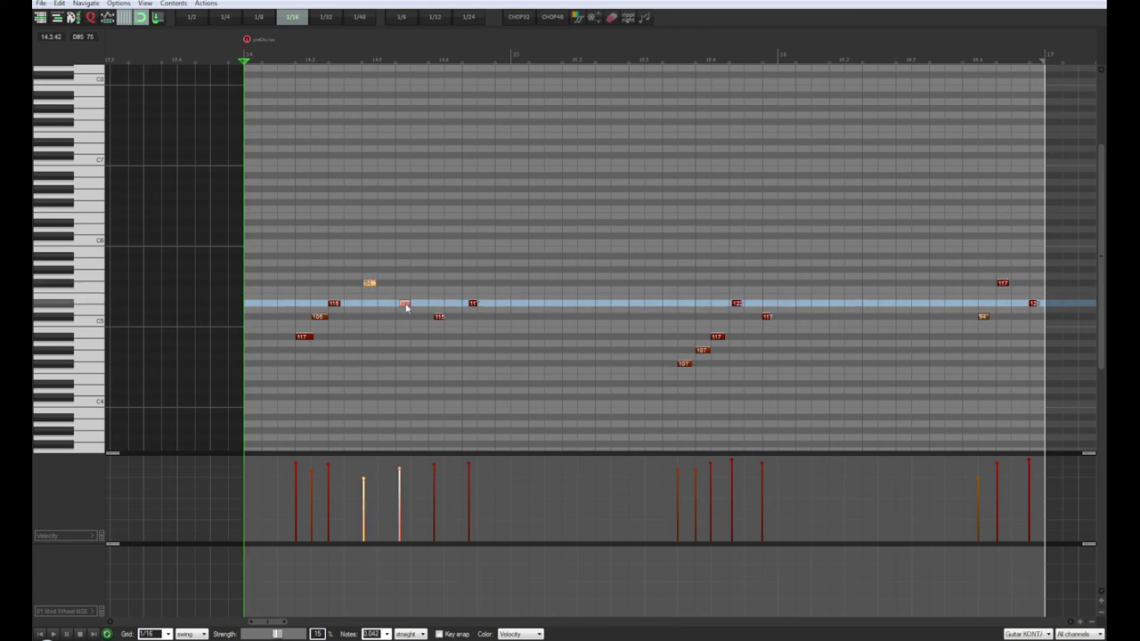
left_click(405, 305, "ctrl")
left_click_drag(405, 306, 405, 306)
left_click(405, 306)
left_click_drag(406, 305, 401, 306)
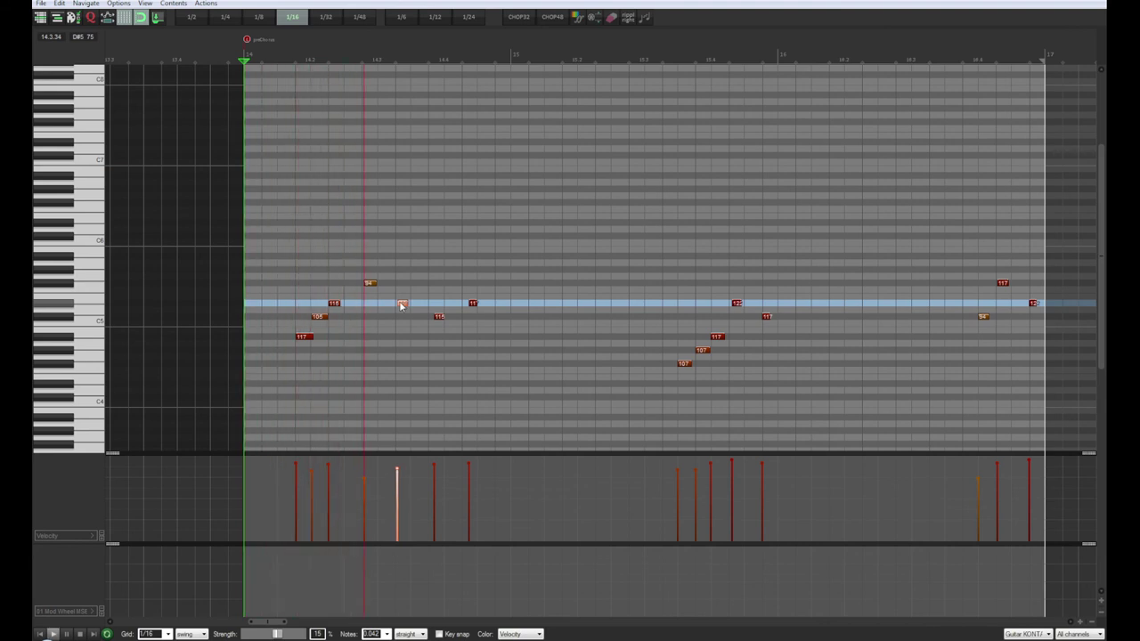
key("space")
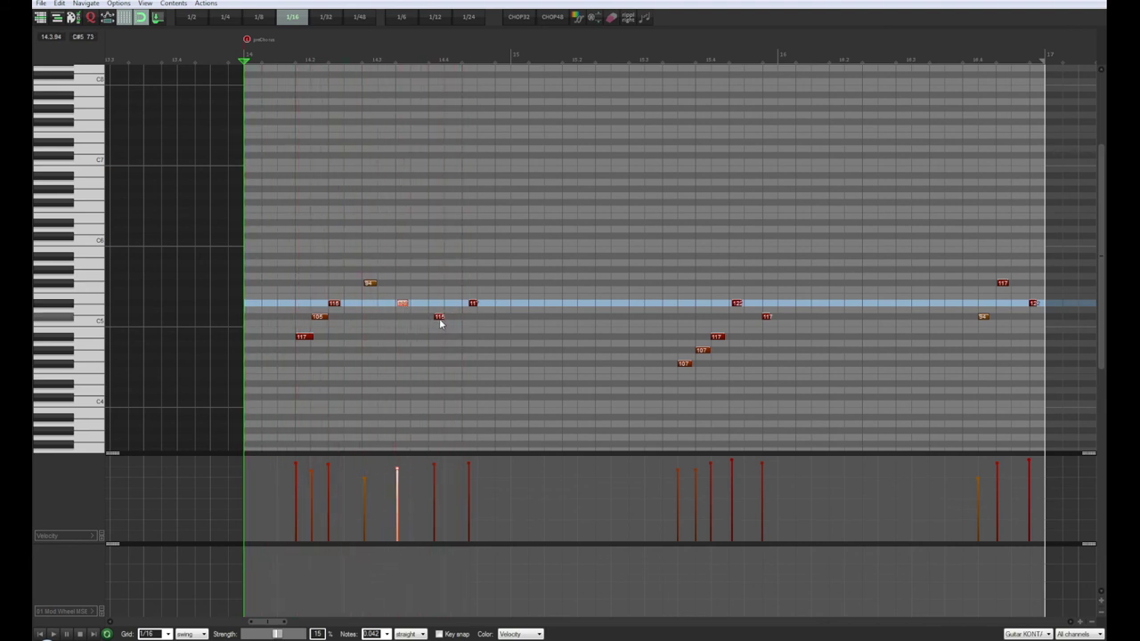
Add the following C#5 note to the selected D#5 and nudge both slightly earlier
left_click(439, 319, "ctrl")
left_click_drag(437, 319, 437, 322)
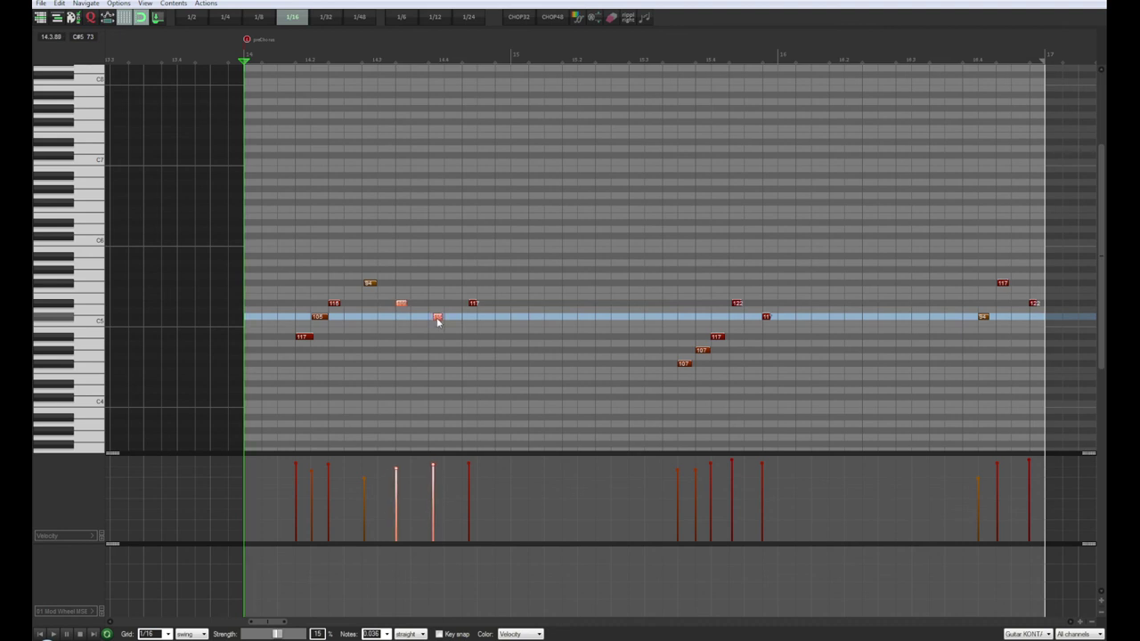
Move the C#5 note near the end of bar 14's phrase and the final D#5 earlier while replaying the phrase
left_click(437, 321)
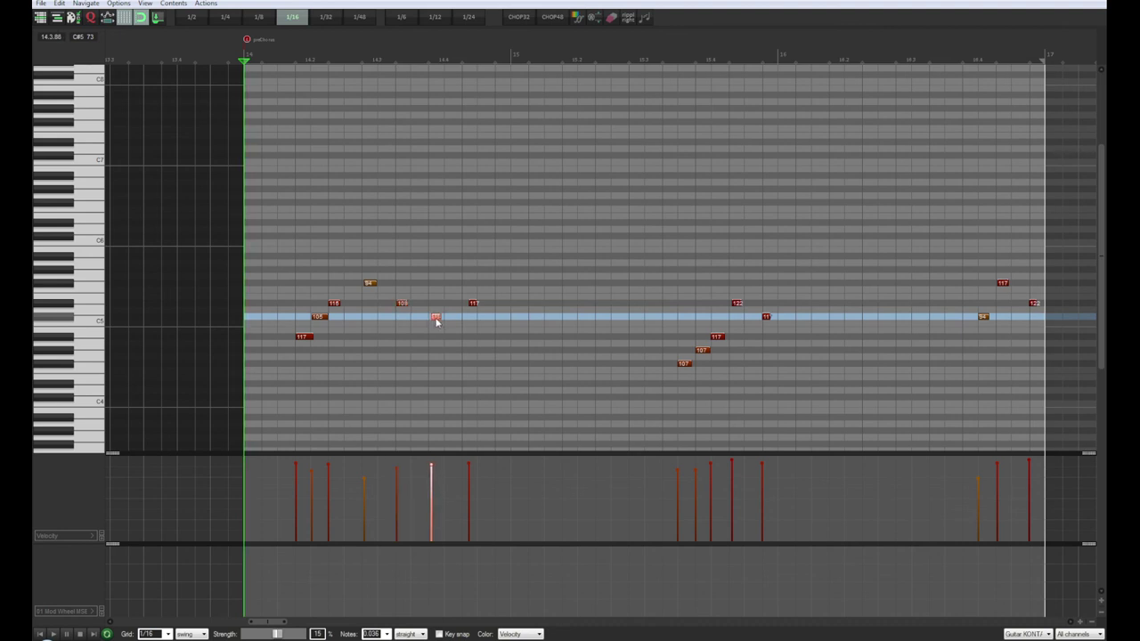
key("space")
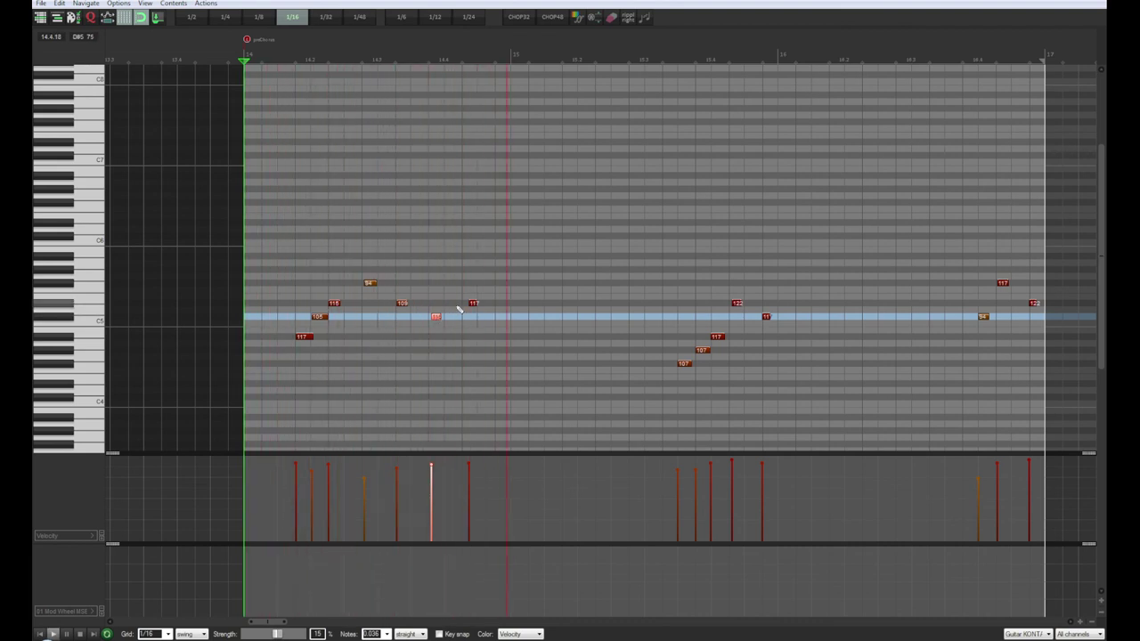
key("space")
key("space")
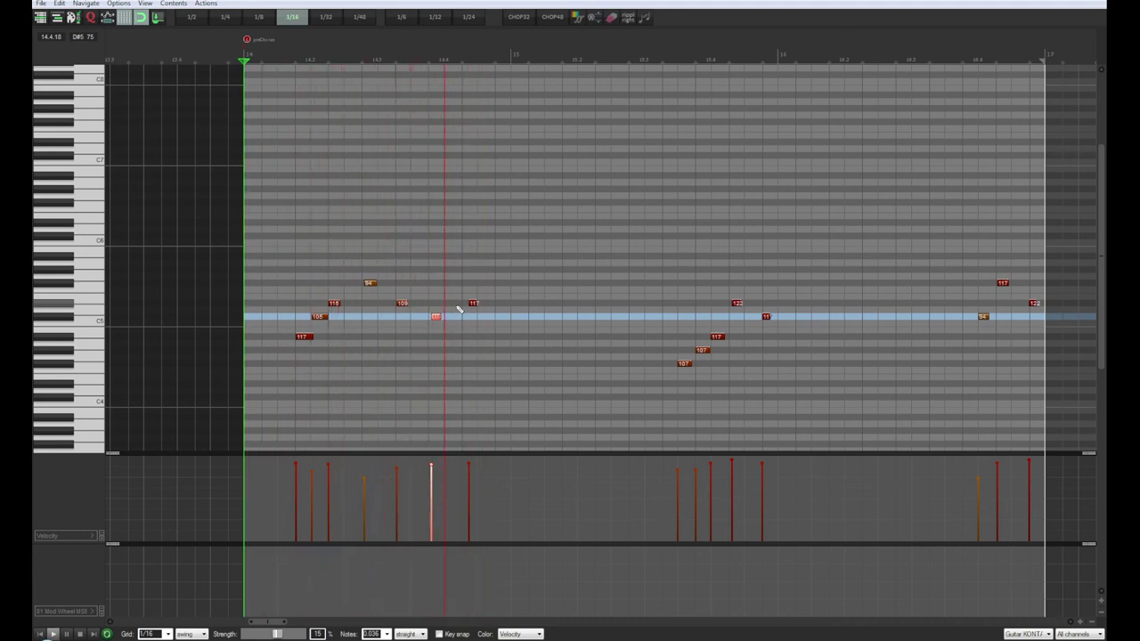
key("space")
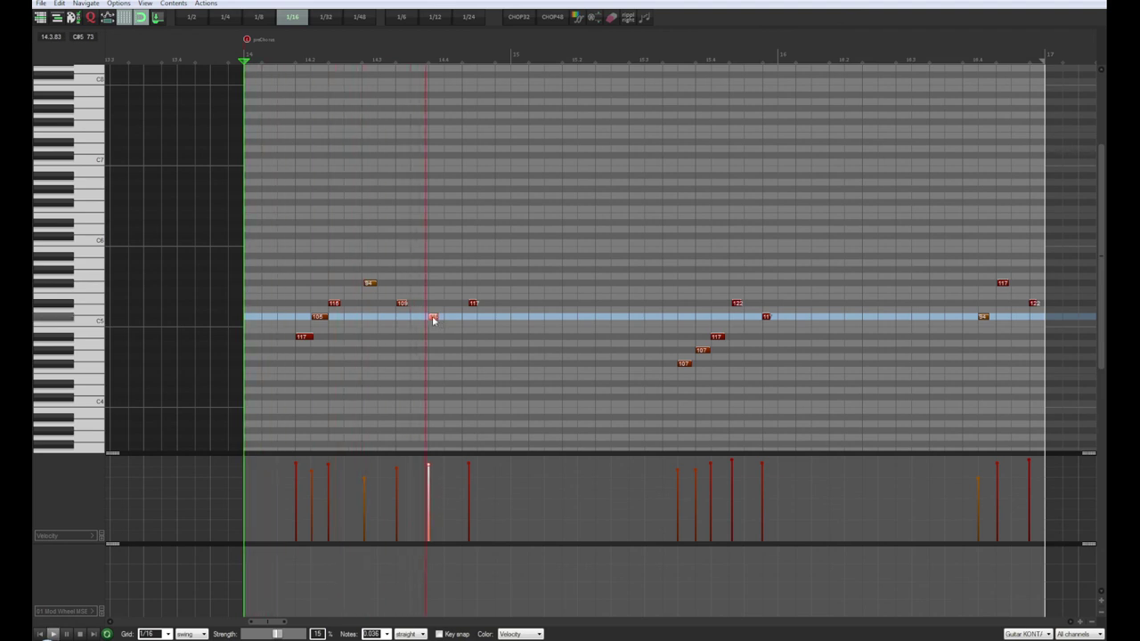
left_click_drag(474, 306, 465, 306)
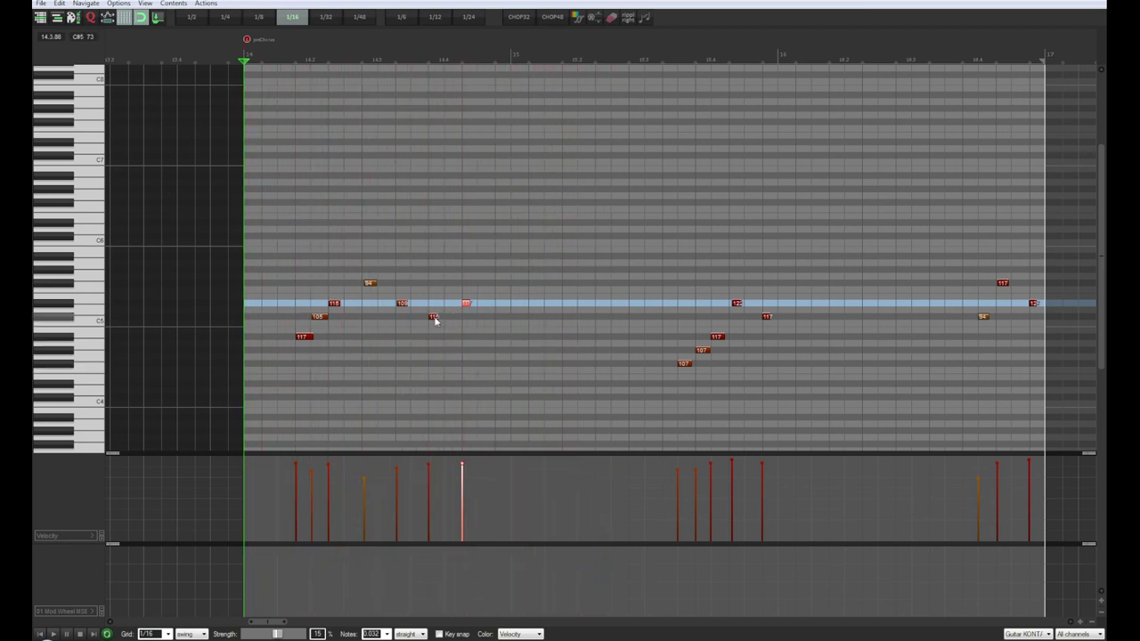
Shift the last C#5 and D#5 notes of bar 14 a sixteenth later and replay the phrase
left_click_drag(437, 321, 481, 308)
key("space")
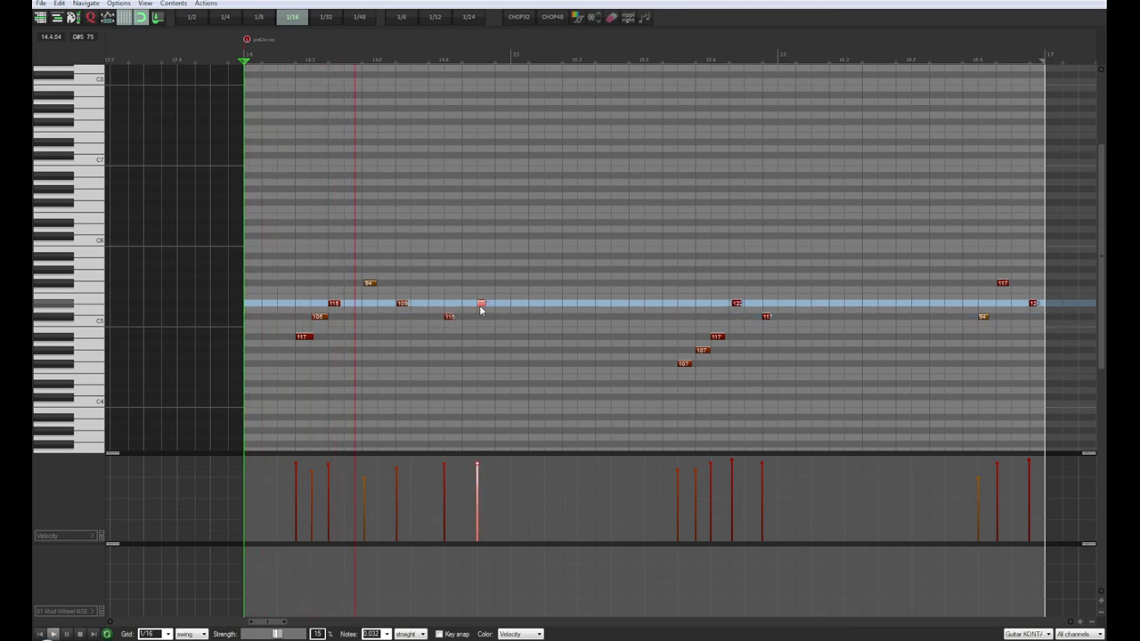
key("space")
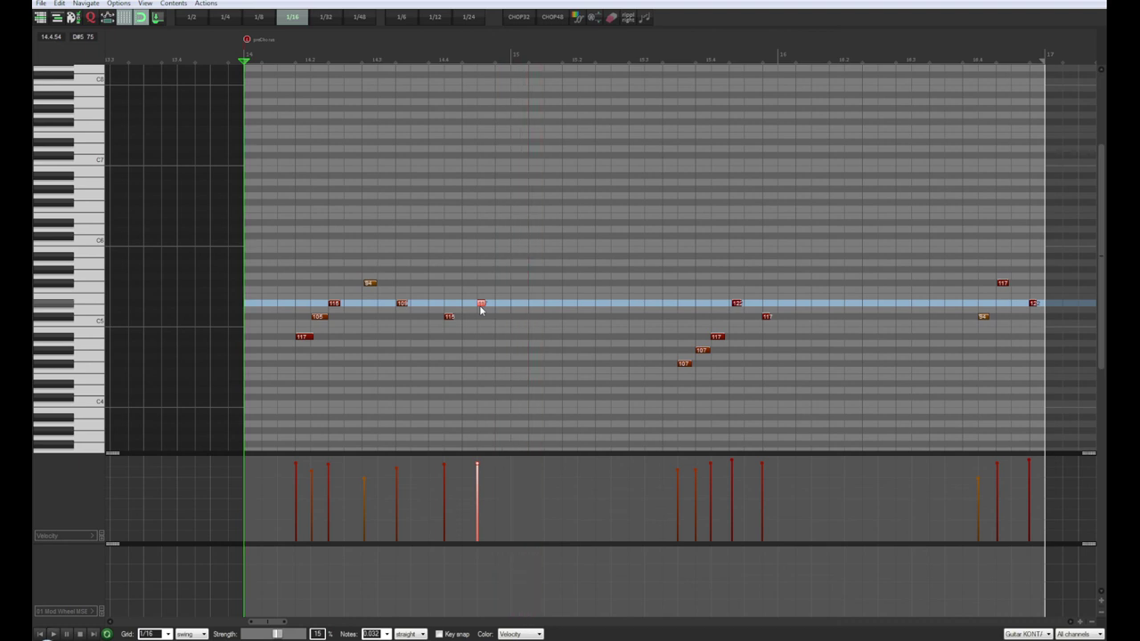
key("space")
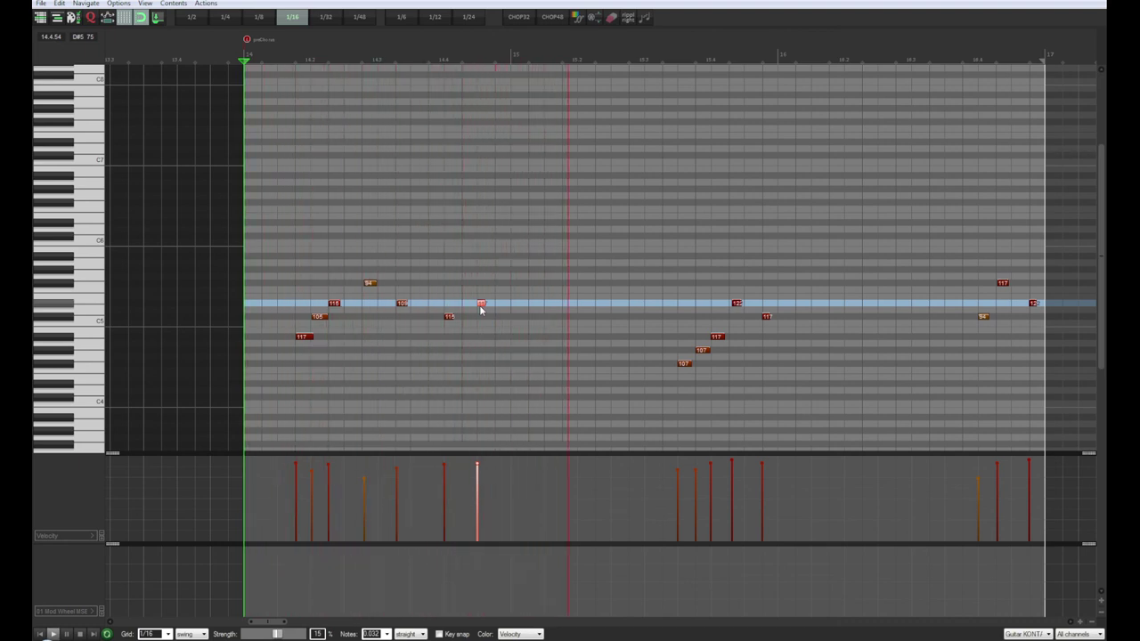
Lower the velocities of bar 15's first two notes to 61 and 87, and bar 16's C#5 and F#5 to 71 and 101
left_click(678, 472)
mouse_move(678, 472)
left_mouse_down()
mouse_move(680, 502)
mouse_move(697, 484)
left_mouse_up()
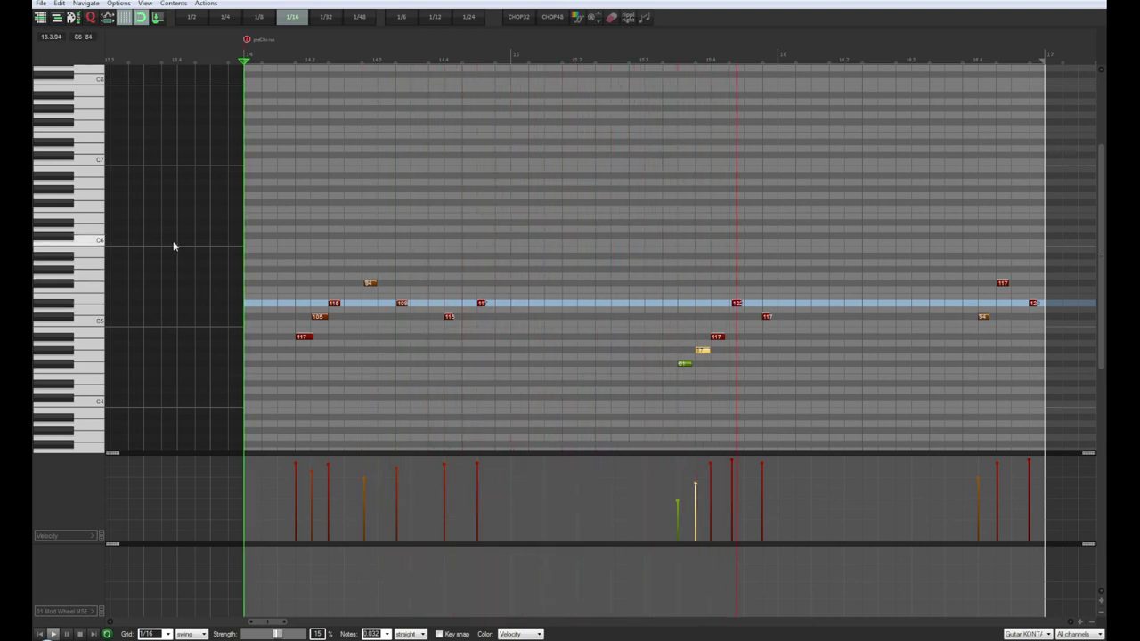
left_click(675, 501)
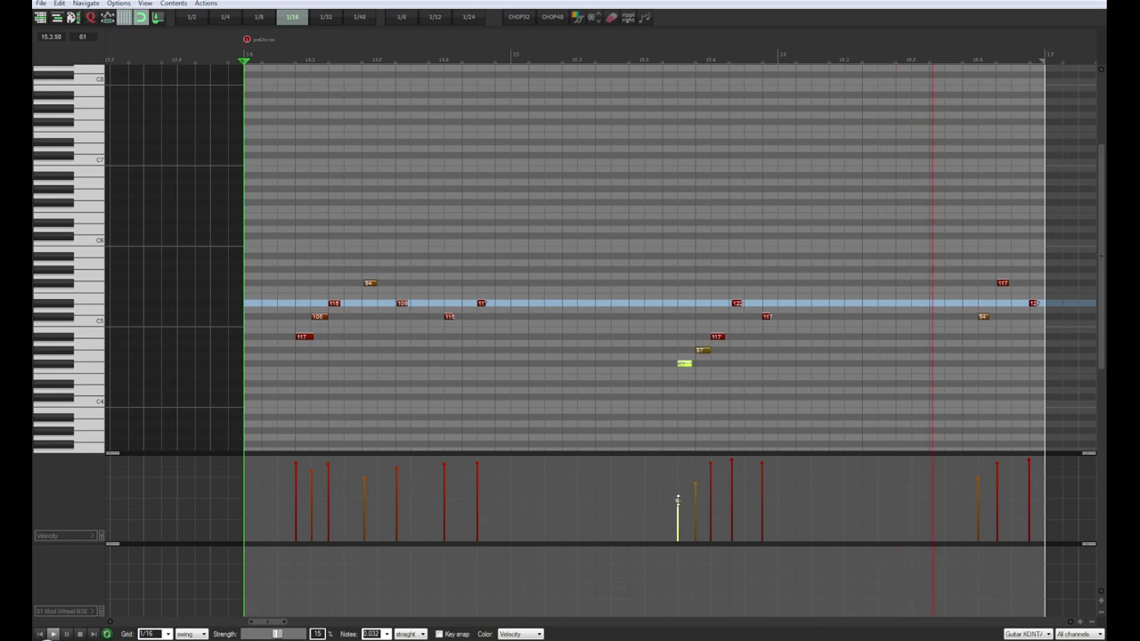
left_click(997, 474)
left_click(979, 490)
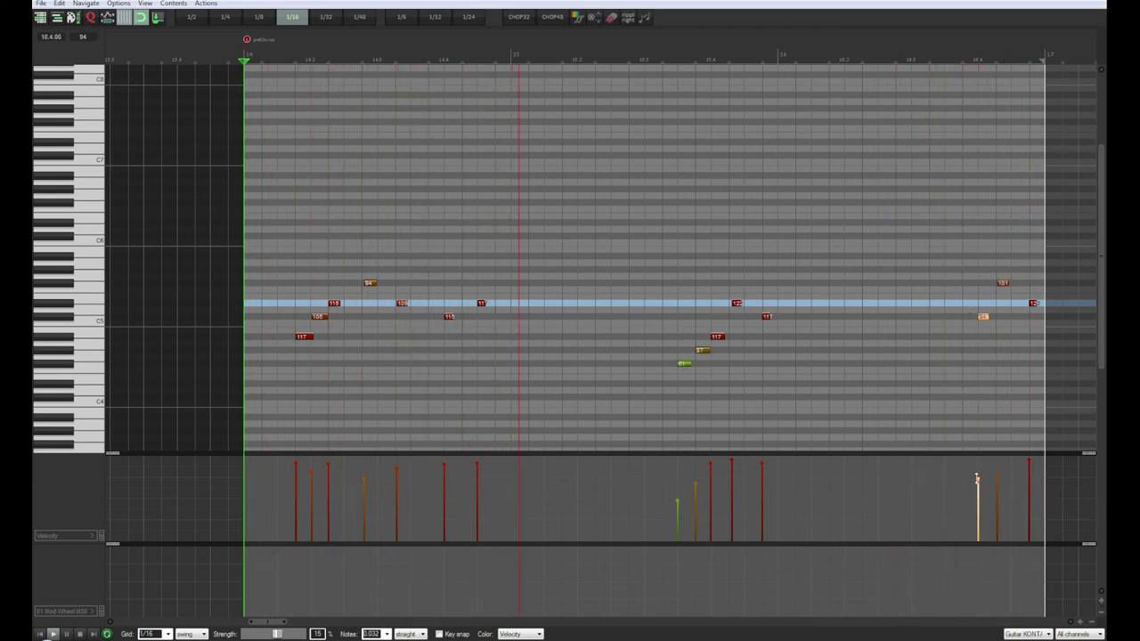
Even out bar 14's velocities, softening the opening A#4 most, setting the next three notes to 102, 107 and 103, and lowering the last two
left_click_drag(297, 460, 363, 475)
left_click(310, 472)
left_click(328, 470)
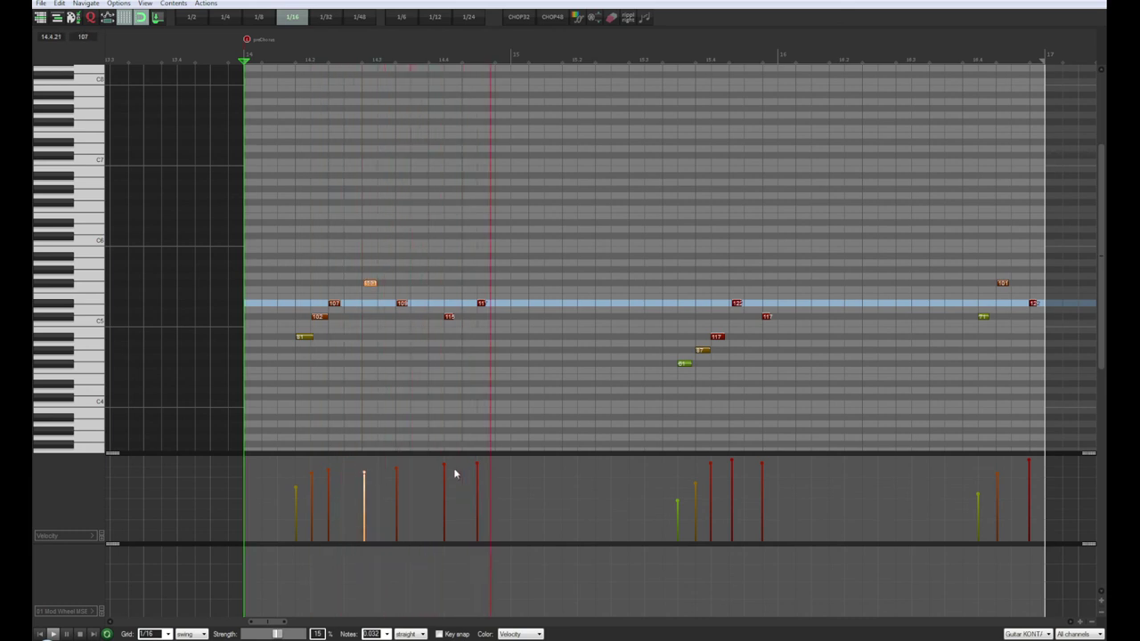
left_click_drag(477, 465, 444, 470)
Listen to the prechorus from bar 14 and its closing phrase from bar 20 to check the timing and dynamics
left_click_drag(271, 624, 299, 620)
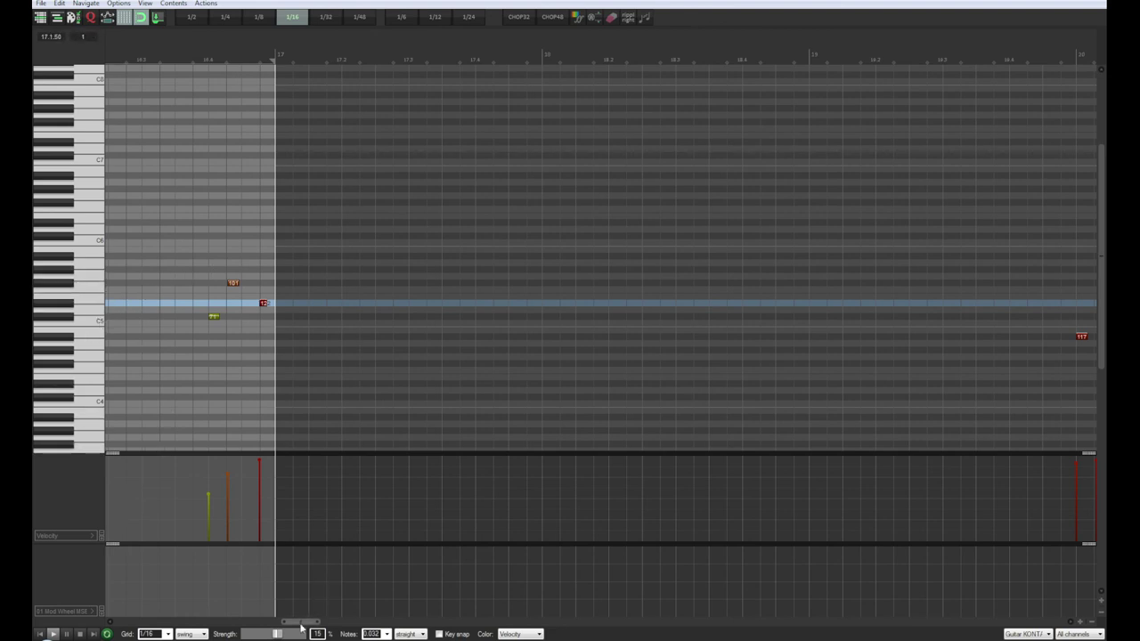
left_click_drag(301, 626, 273, 626)
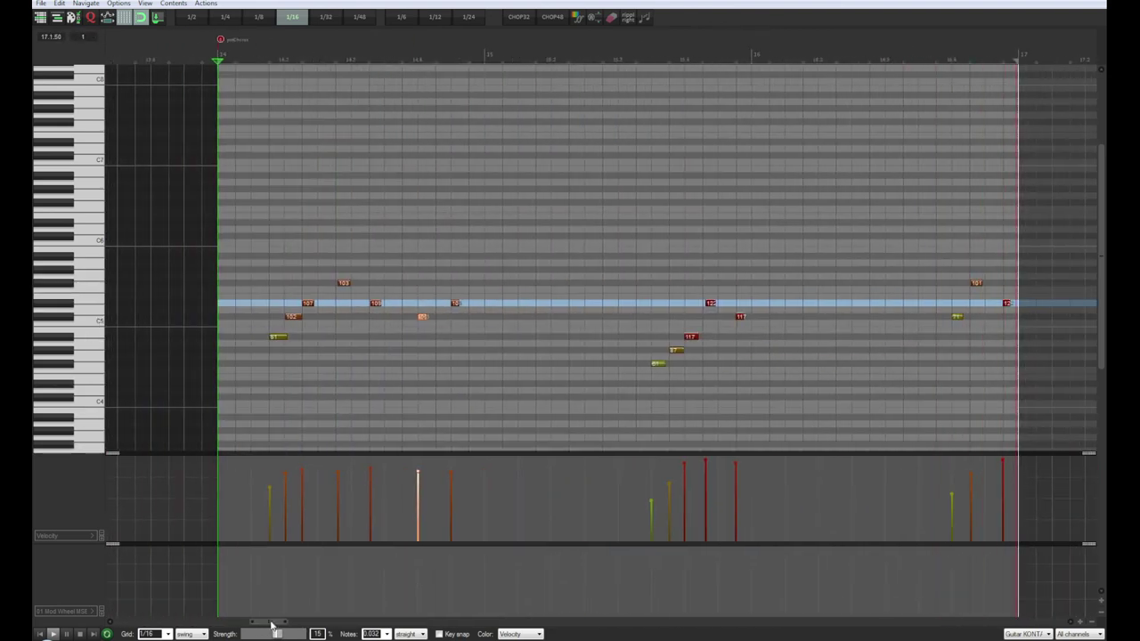
key("space")
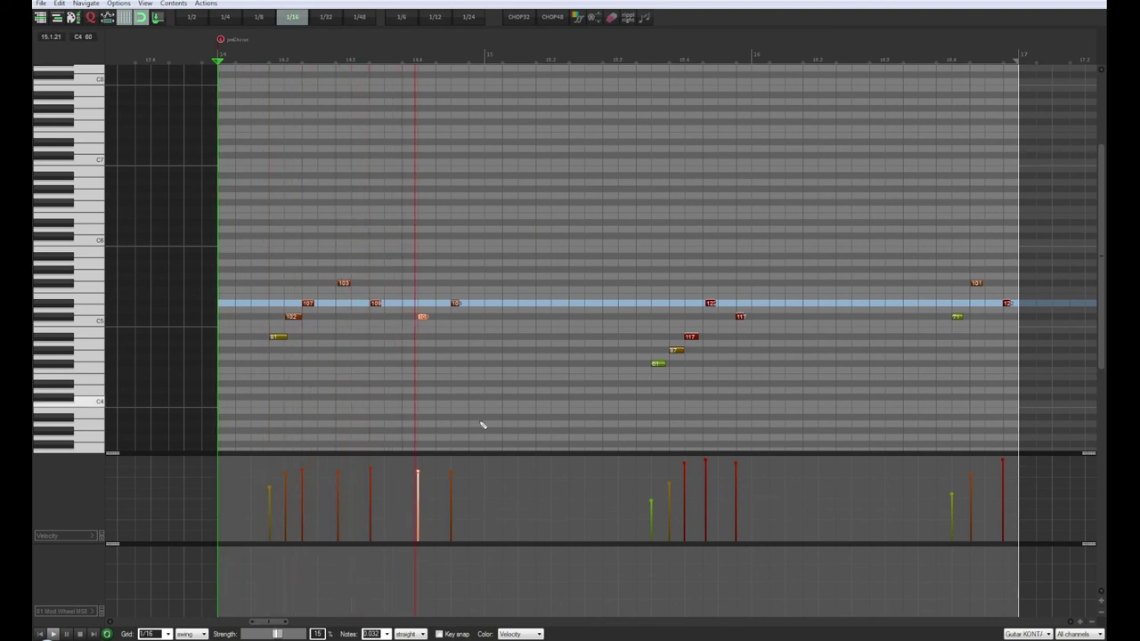
scroll(561, 312, "down", 6)
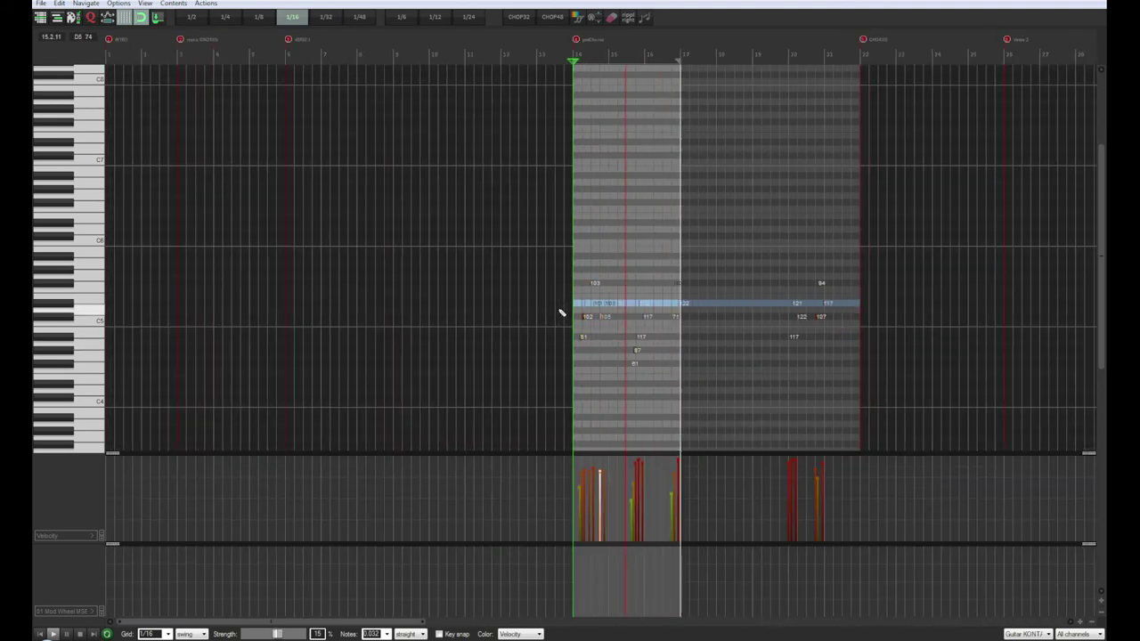
left_click(791, 57)
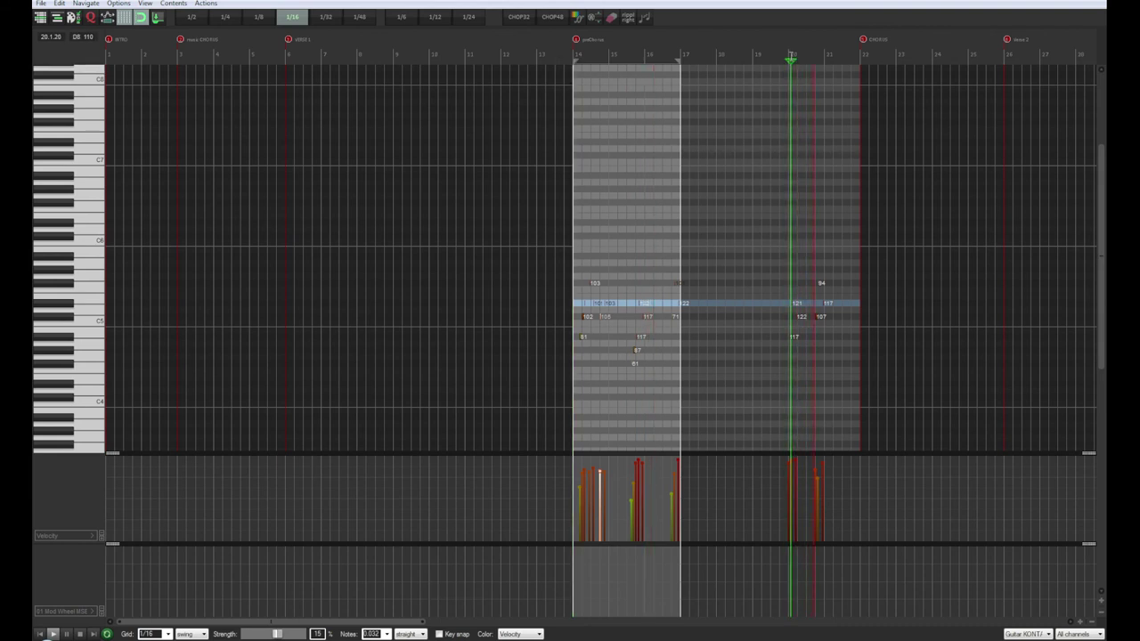
key("space")
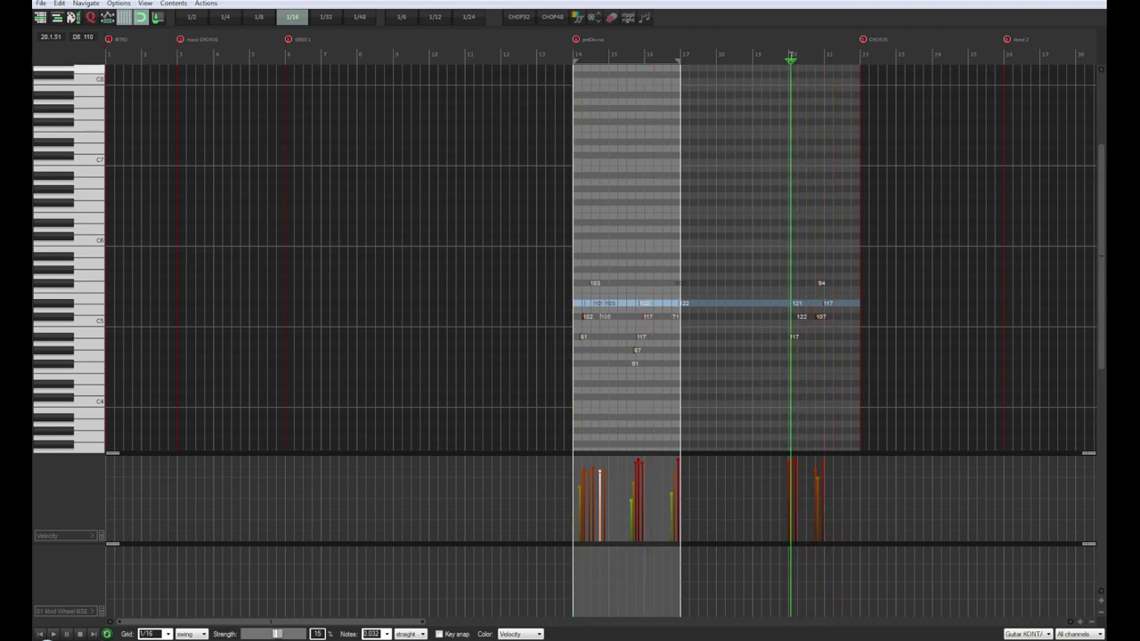
key("space")
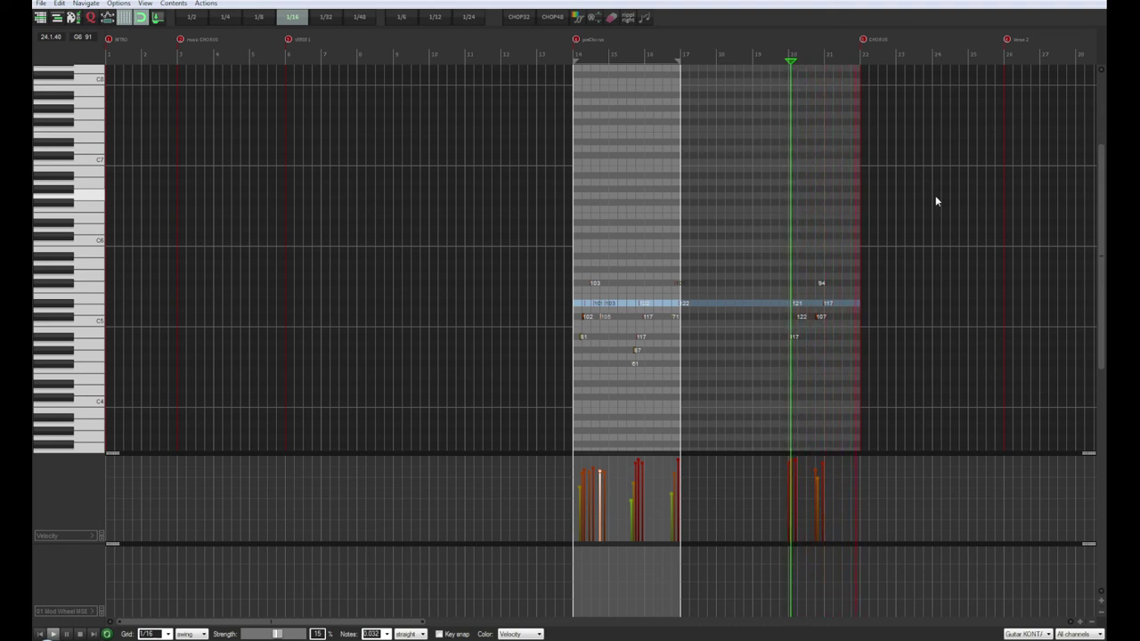
left_click(788, 47)
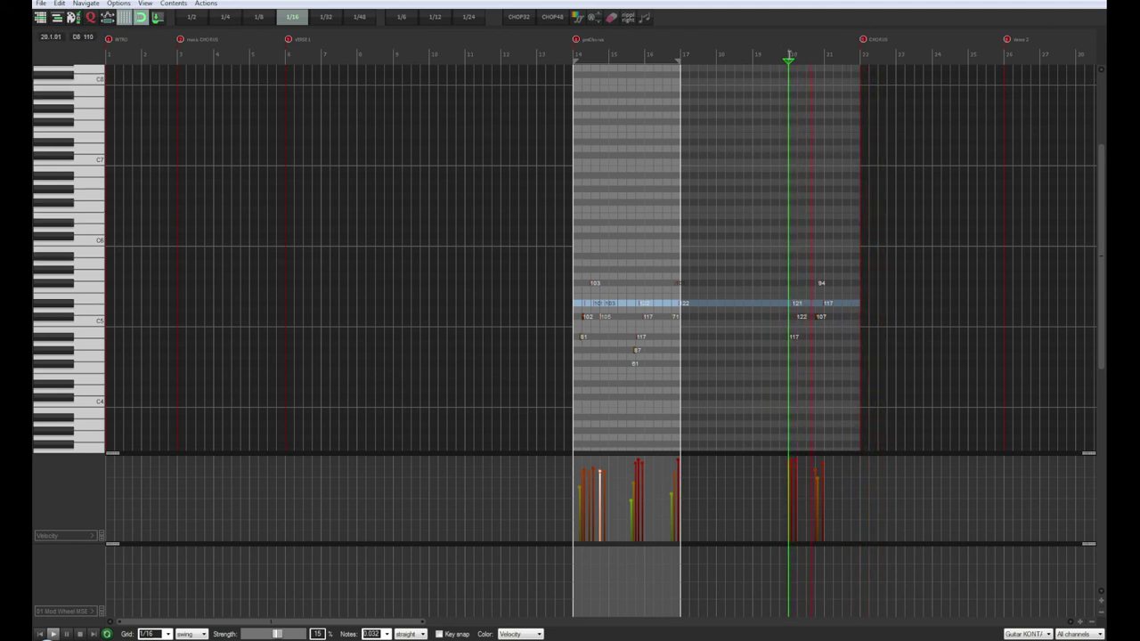
Select all the guitar notes, try them one octave higher, and transpose them back down an octave
left_click_drag(898, 167, 512, 442)
scroll(613, 395, "up", 5)
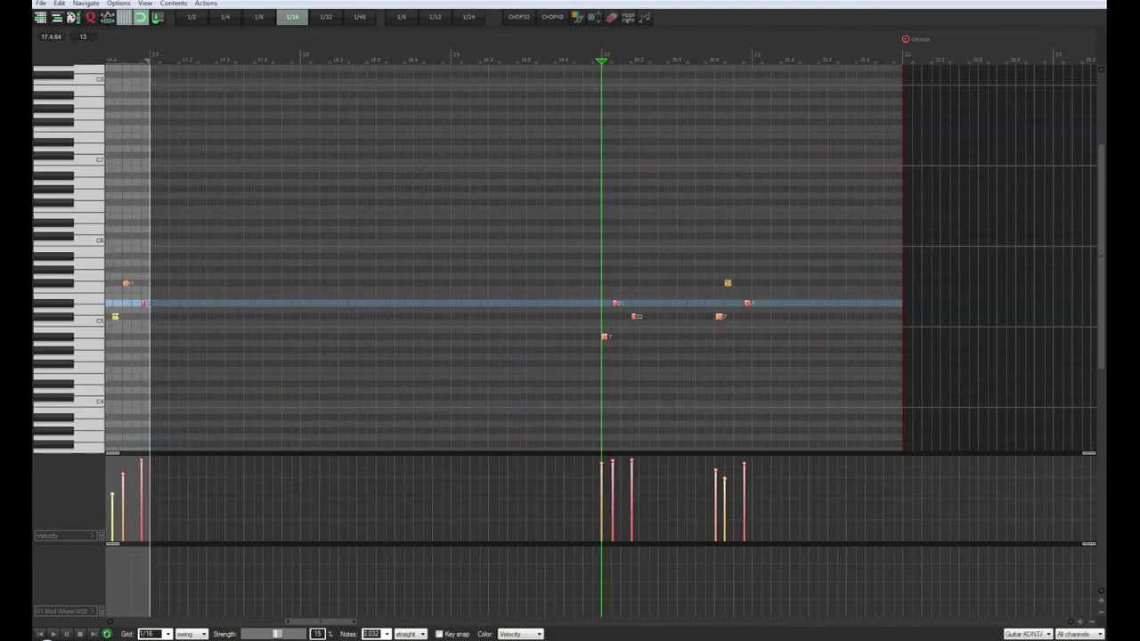
left_click_drag(305, 621, 263, 621)
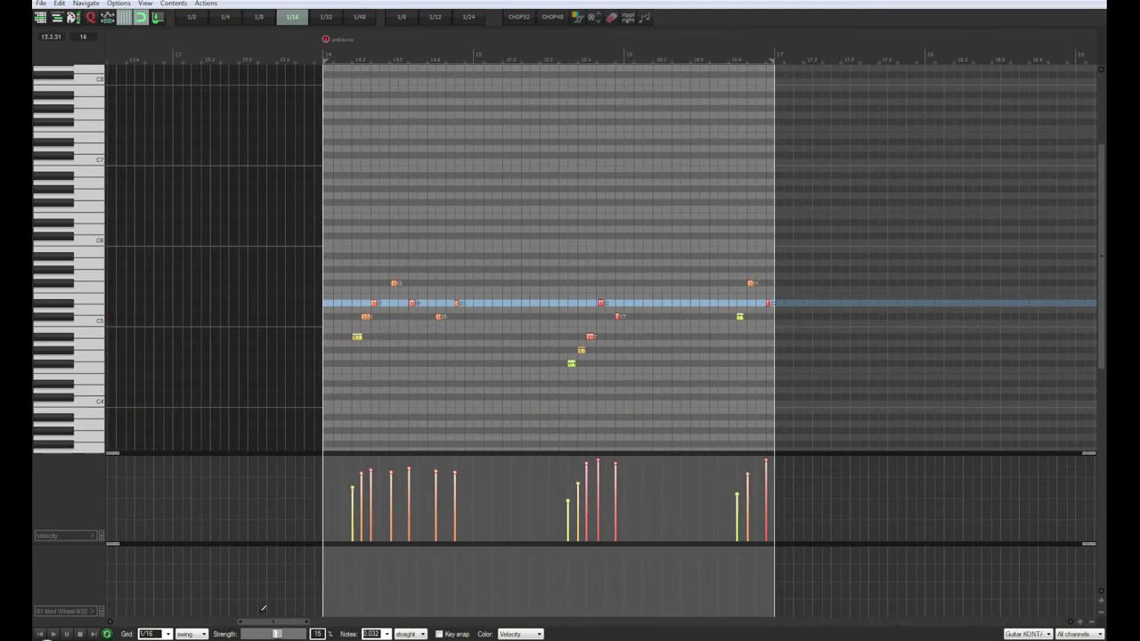
scroll(331, 326, "up", 2)
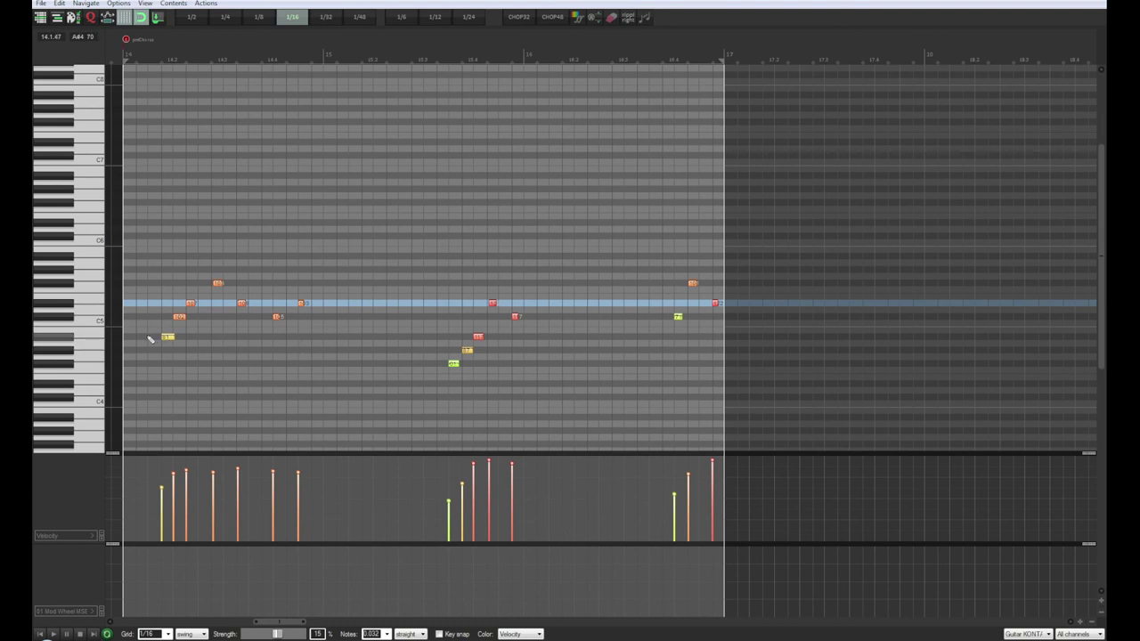
left_click(68, 340)
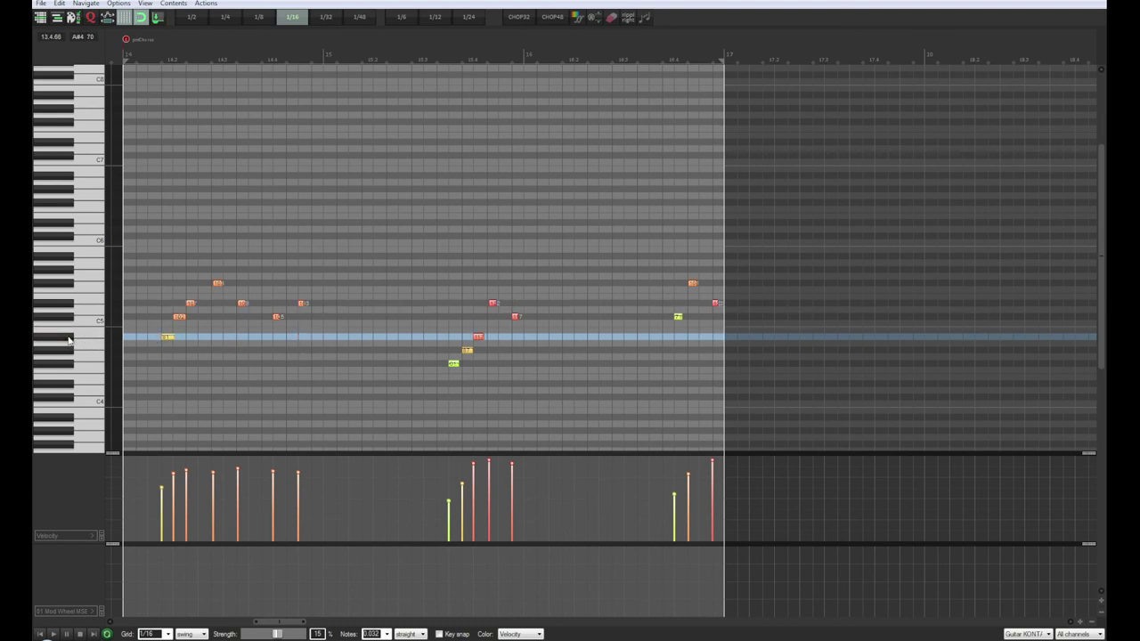
left_click(69, 258)
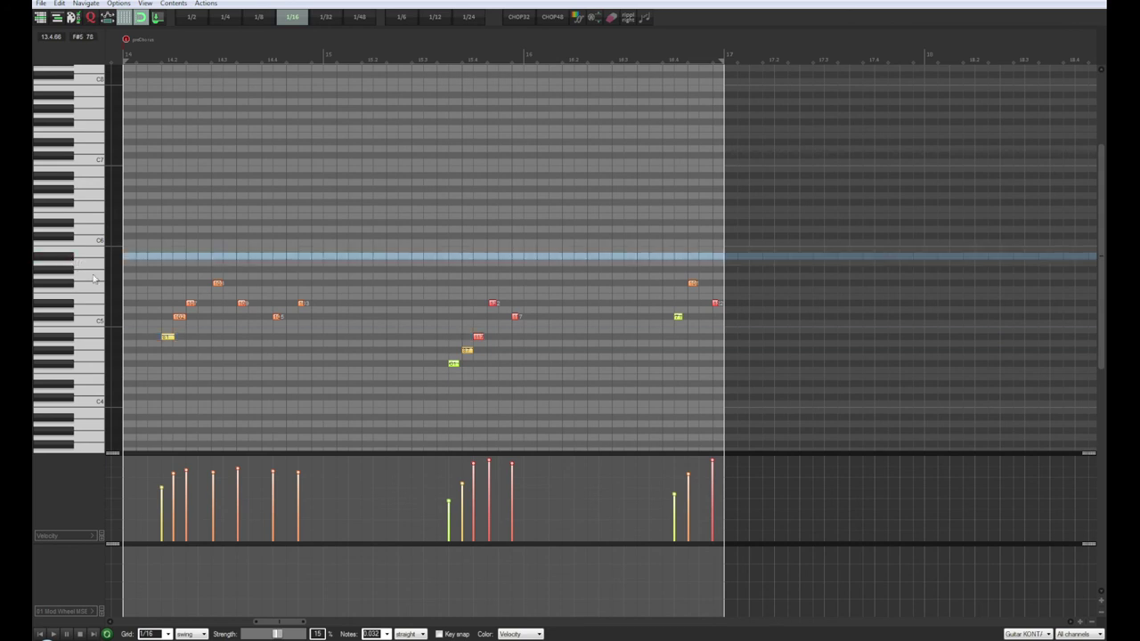
left_click(167, 340)
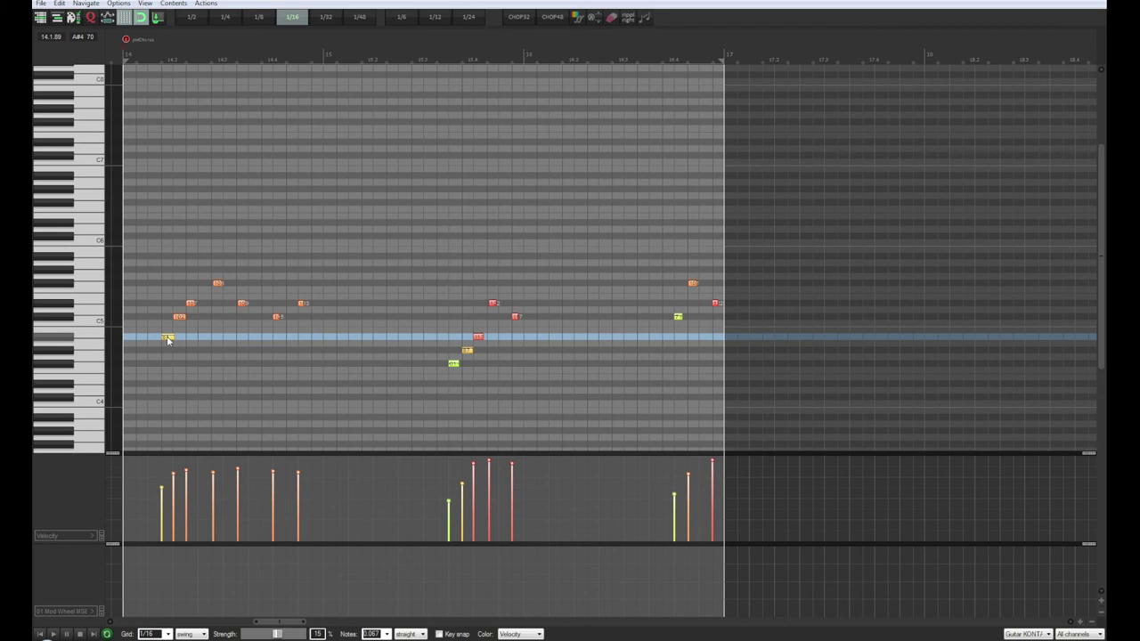
left_click_drag(168, 339, 172, 258)
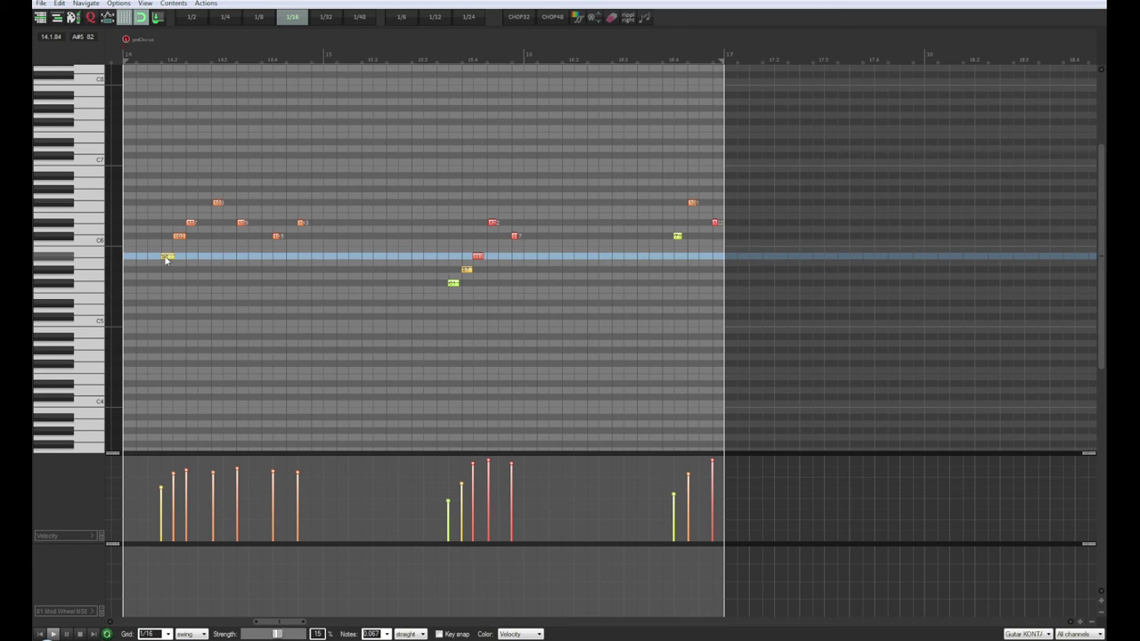
key("ctrl+Down")
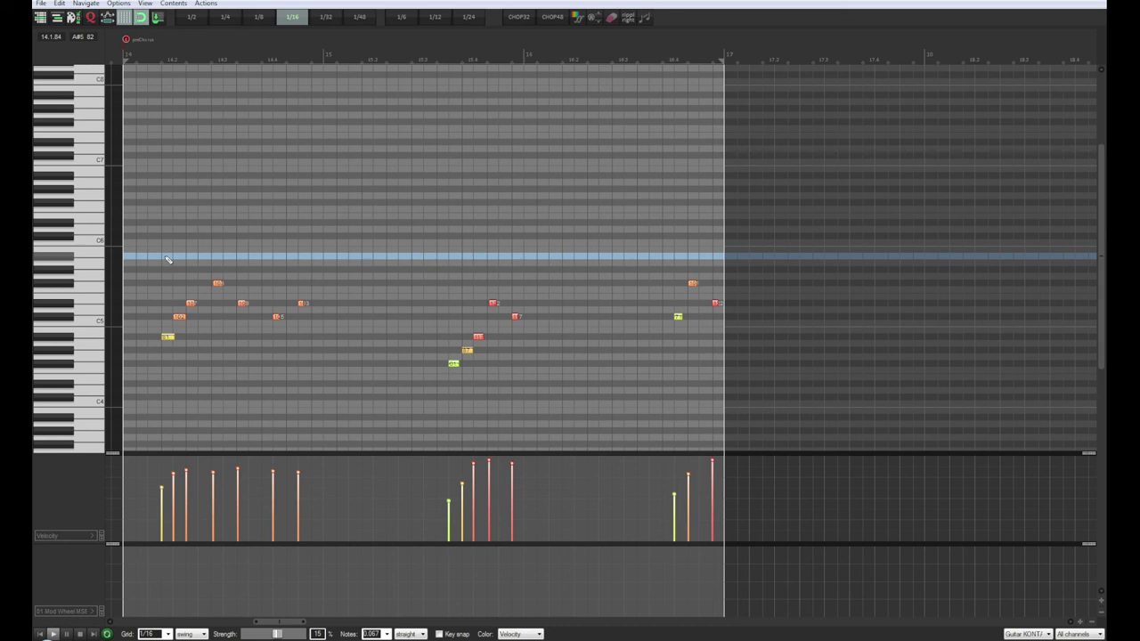
Close the MIDI editor, review the whole arrangement up to the drum tracks, and stop playback
left_click(1103, 4)
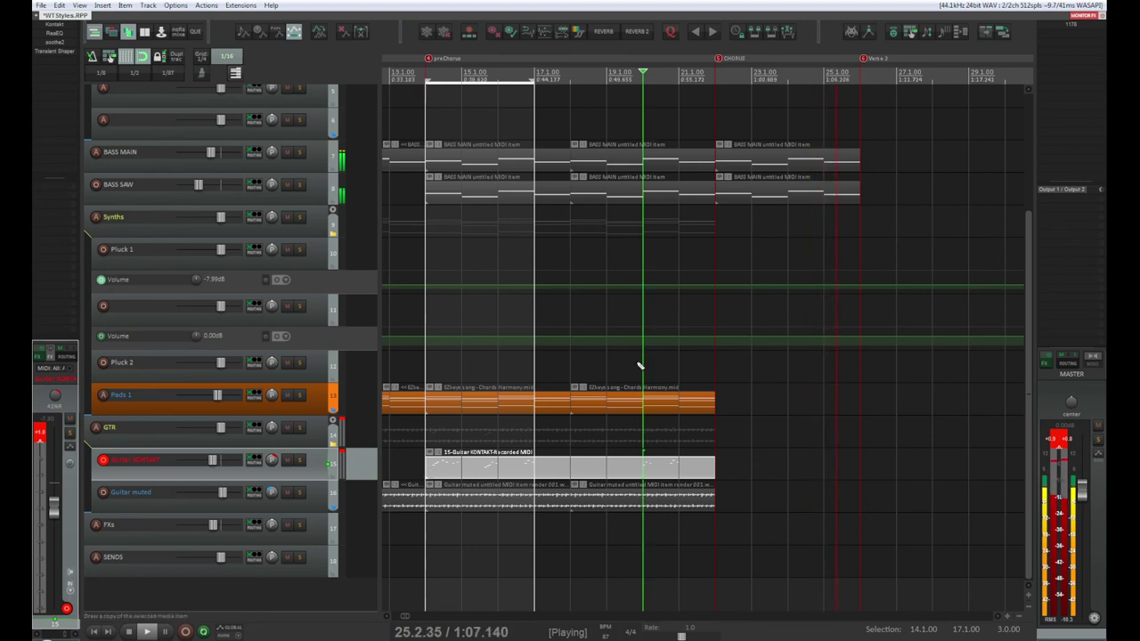
scroll(639, 364, "down", 6)
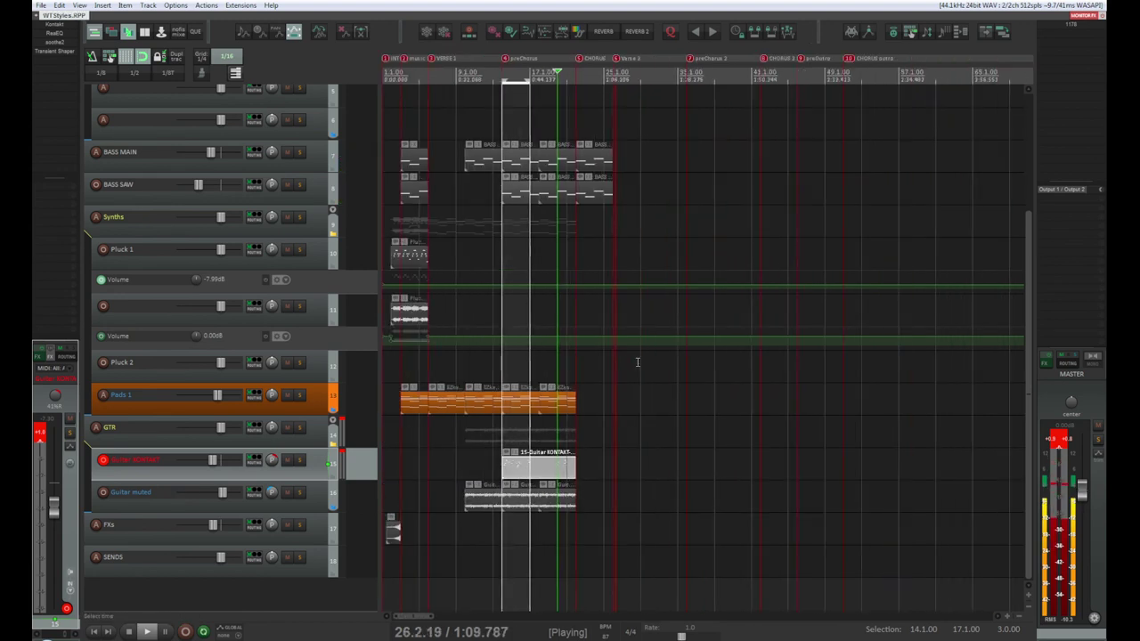
scroll(451, 354, "up", 3)
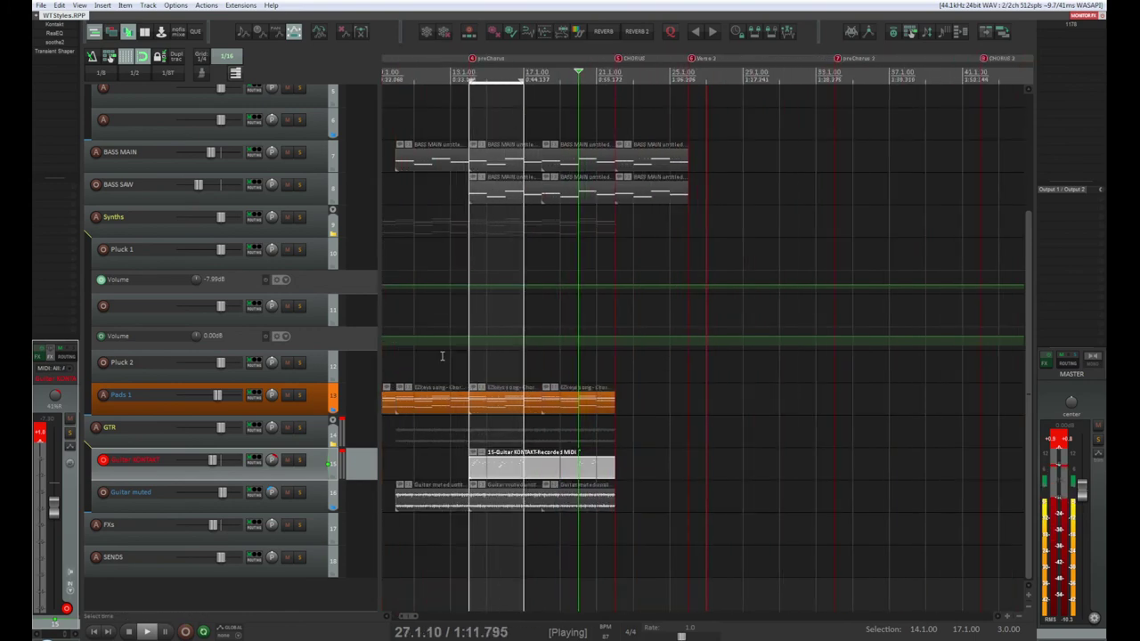
scroll(413, 373, "down", 4)
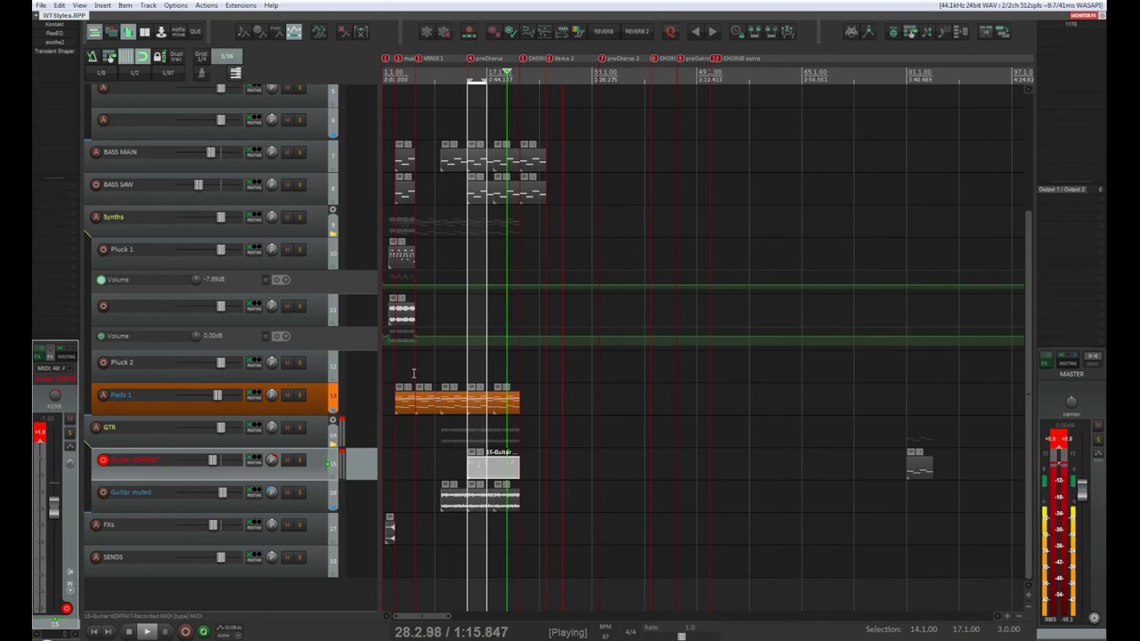
scroll(413, 372, "up", 3)
scroll(519, 354, "down", 4)
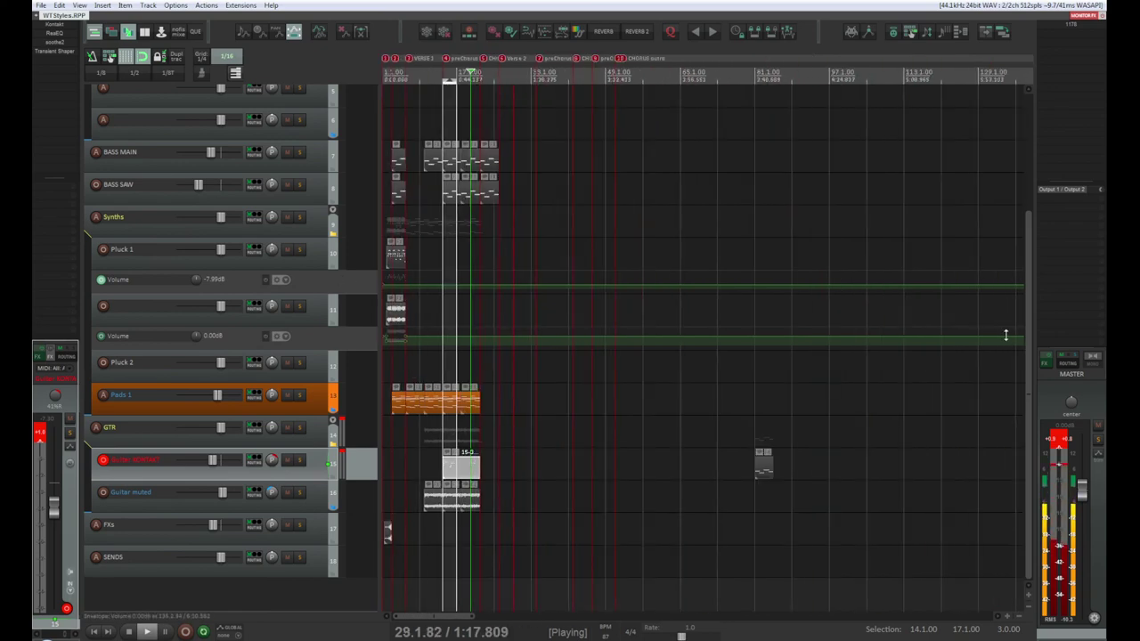
left_click_drag(1027, 331, 1042, 213)
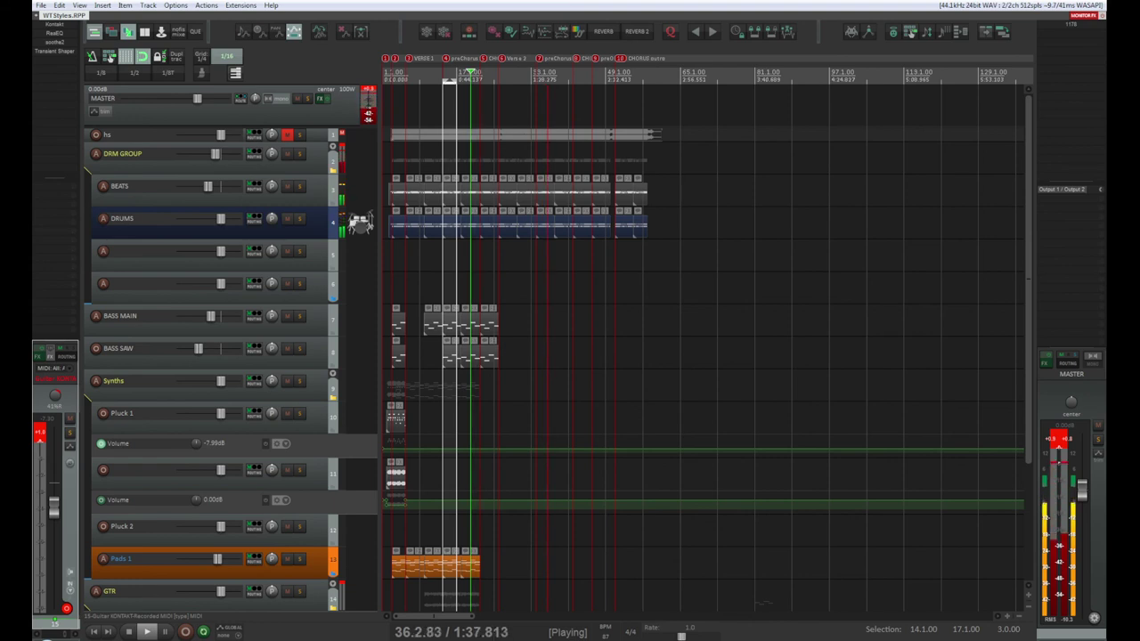
key("space")
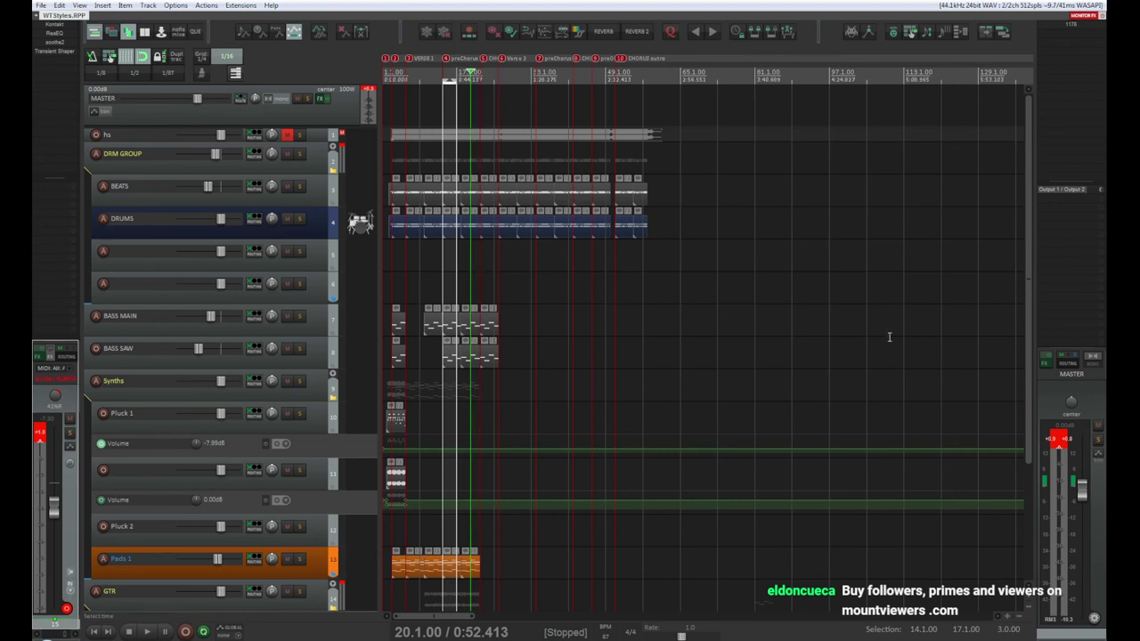
Open the Guitar KONTAKT instrument and, during playback, set the first IR Reverb's (Amp Spring) mix to 37%
left_click_drag(1029, 418, 1026, 560)
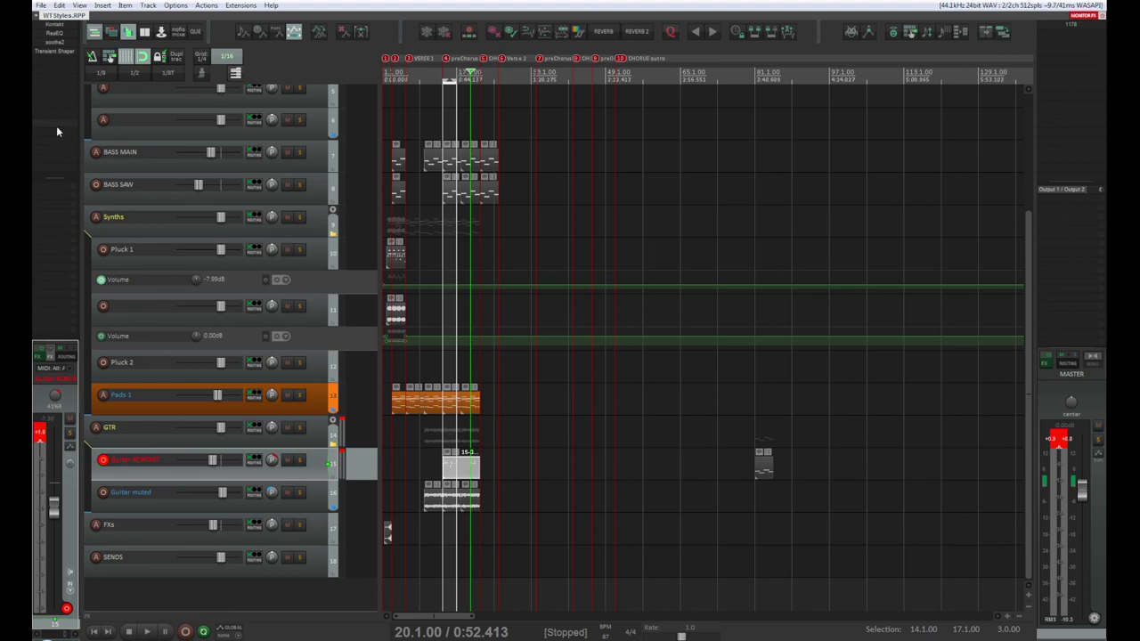
left_click(56, 28)
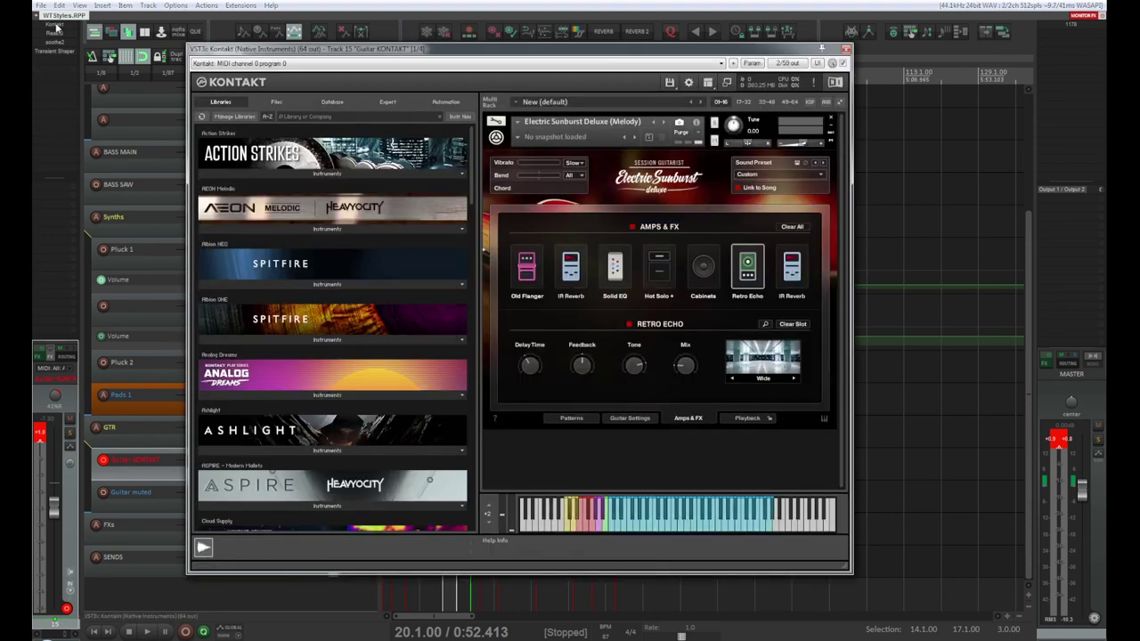
key("space")
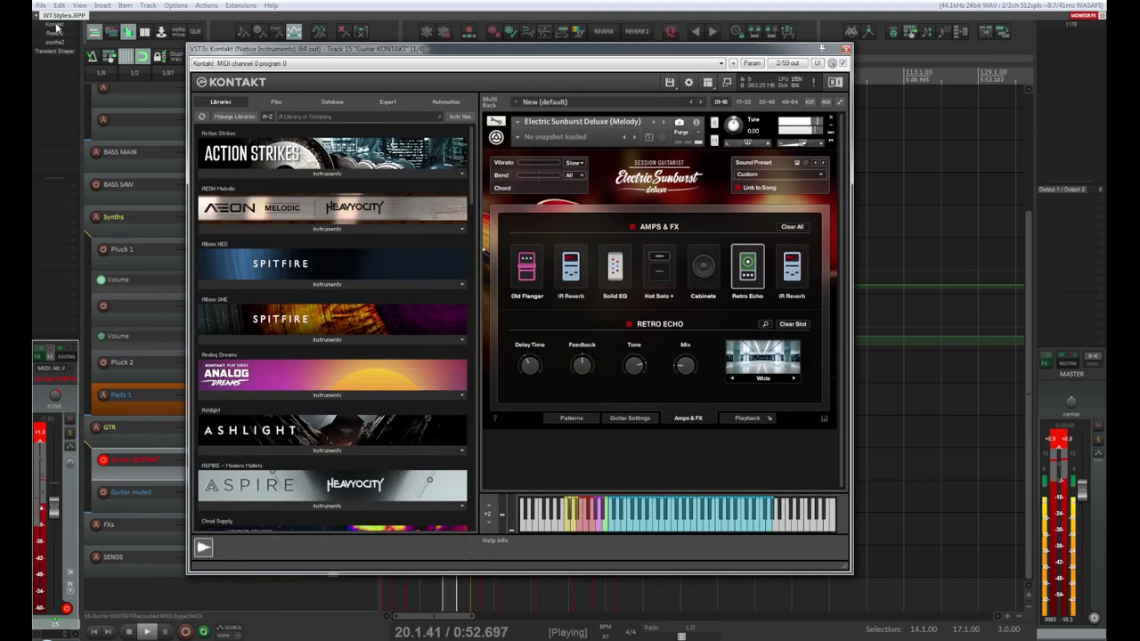
left_click(570, 270)
left_click(526, 267)
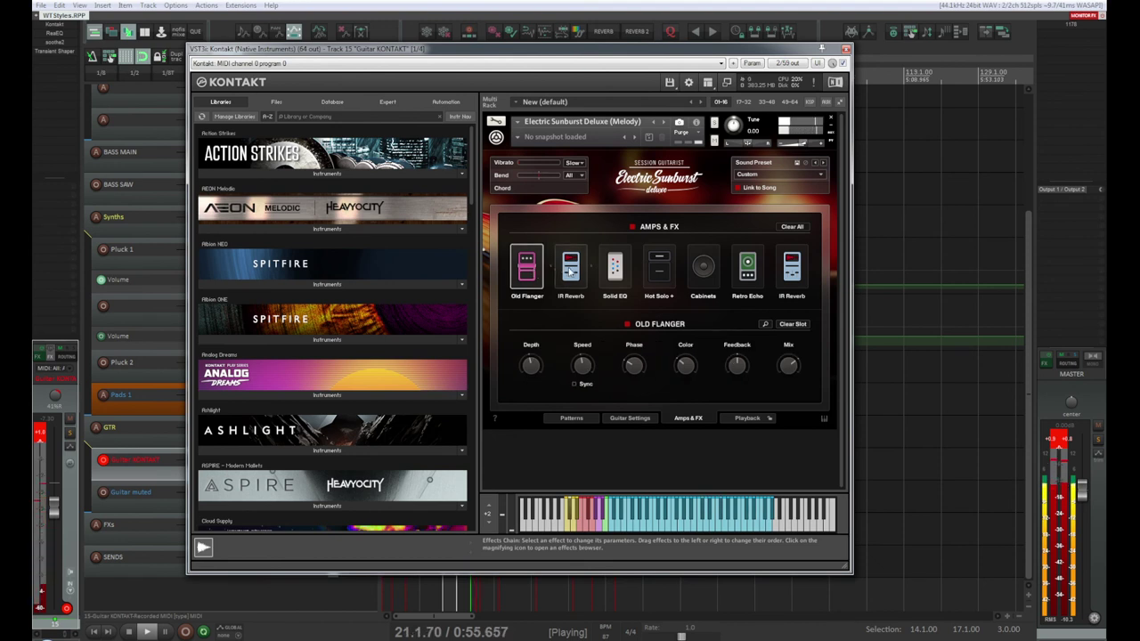
left_click(570, 270)
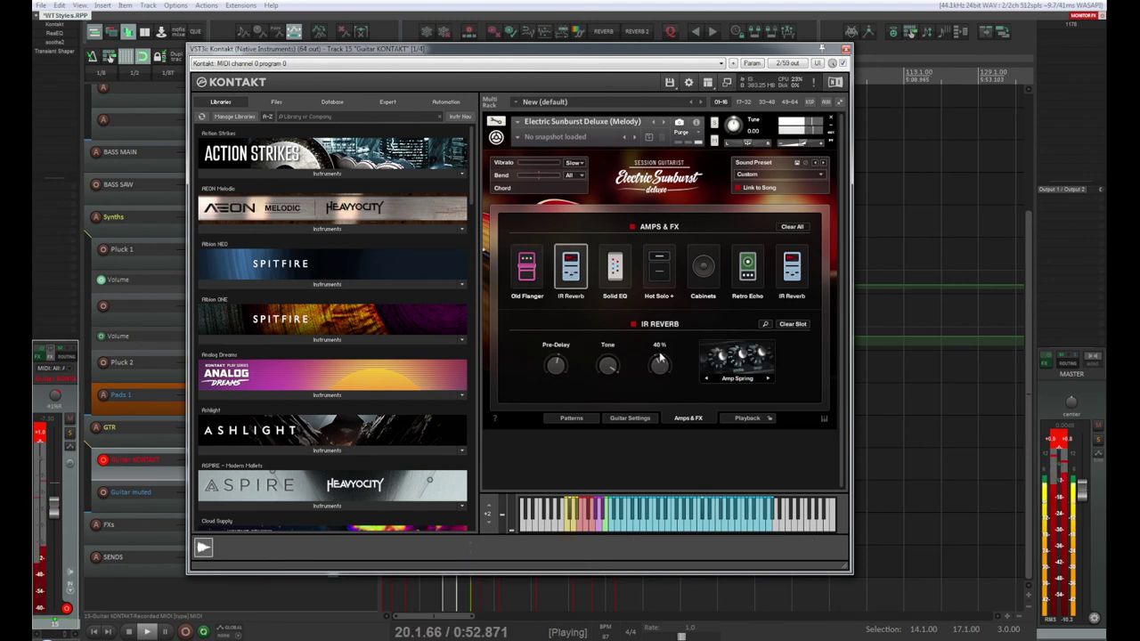
scroll(660, 361, "down", 3)
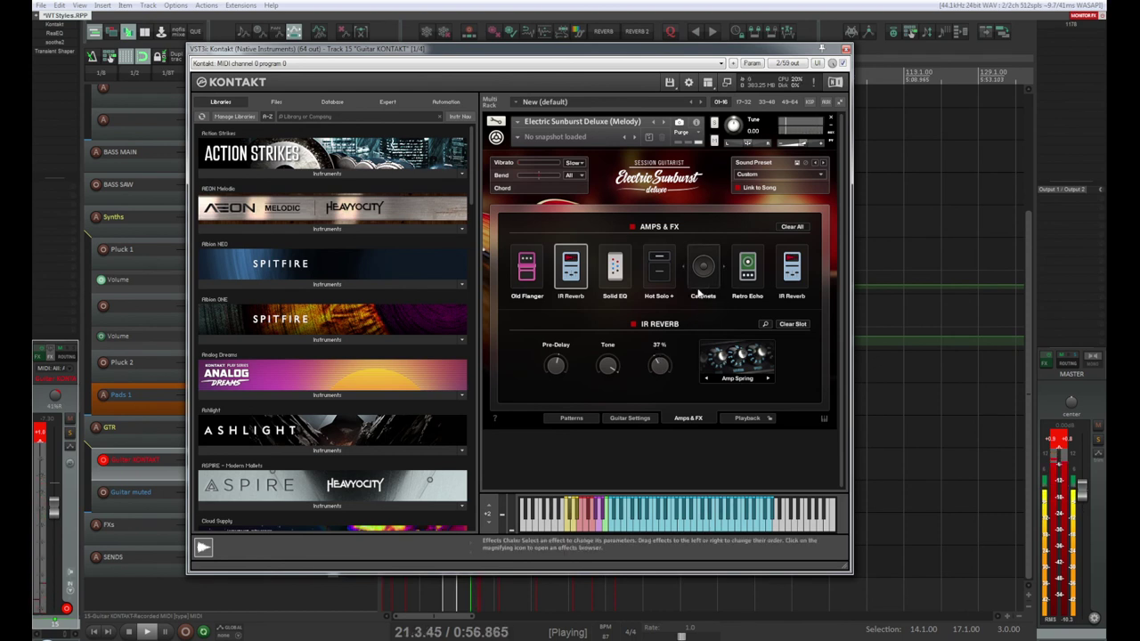
Set the Retro Echo's delay time to a dotted 1/4 note and its mix to 32%, auditioning the echo during playback
left_click(742, 277)
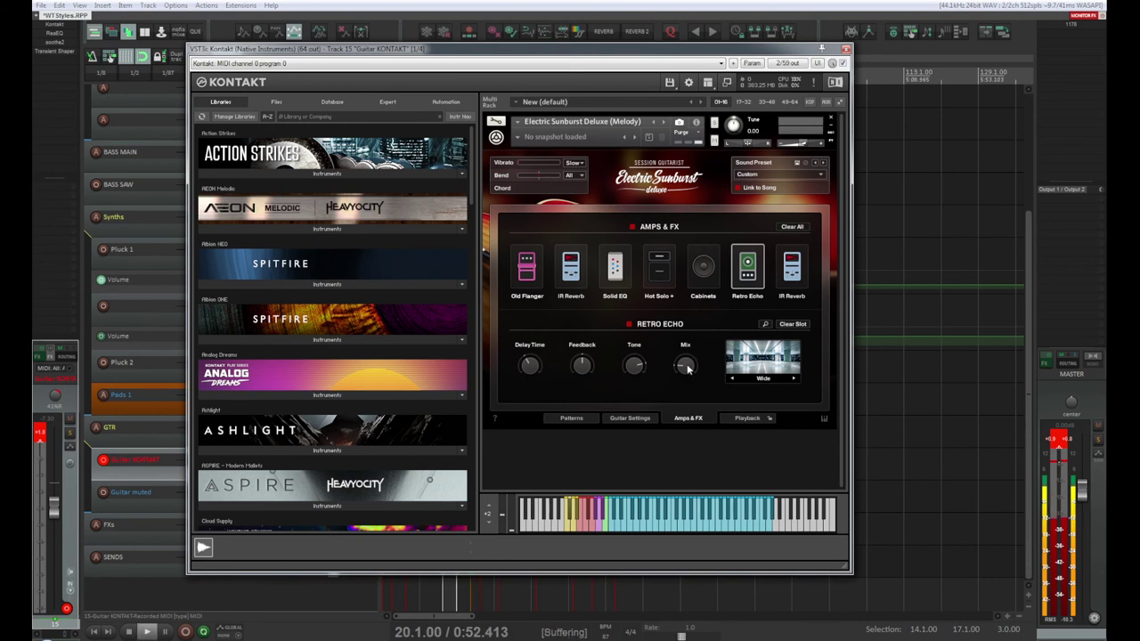
left_click_drag(687, 353, 689, 349)
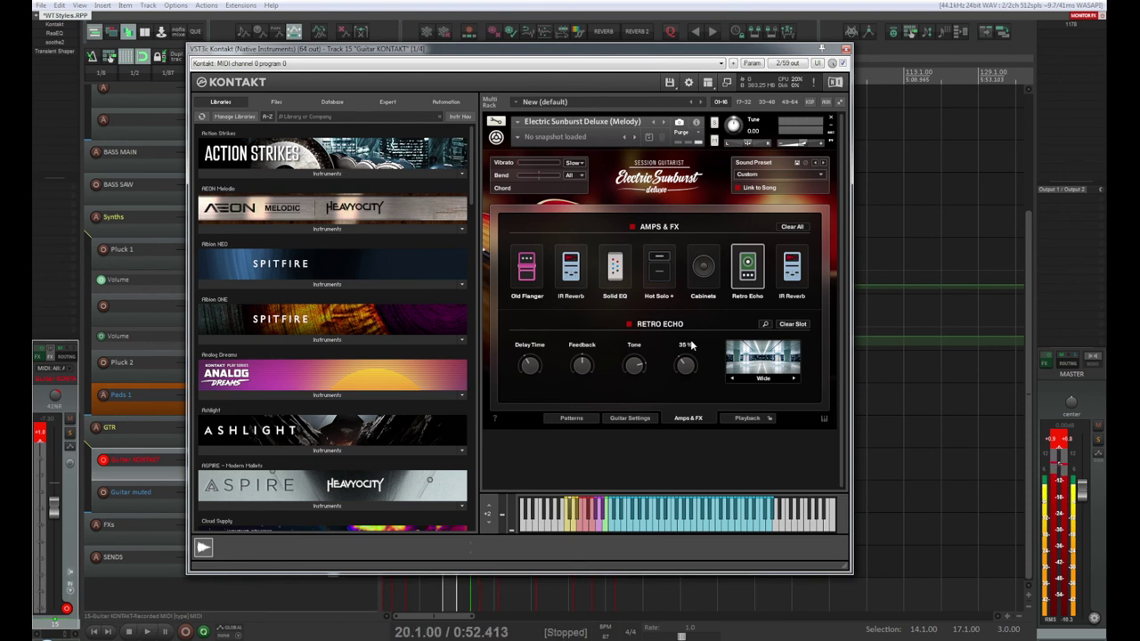
mouse_move(531, 368)
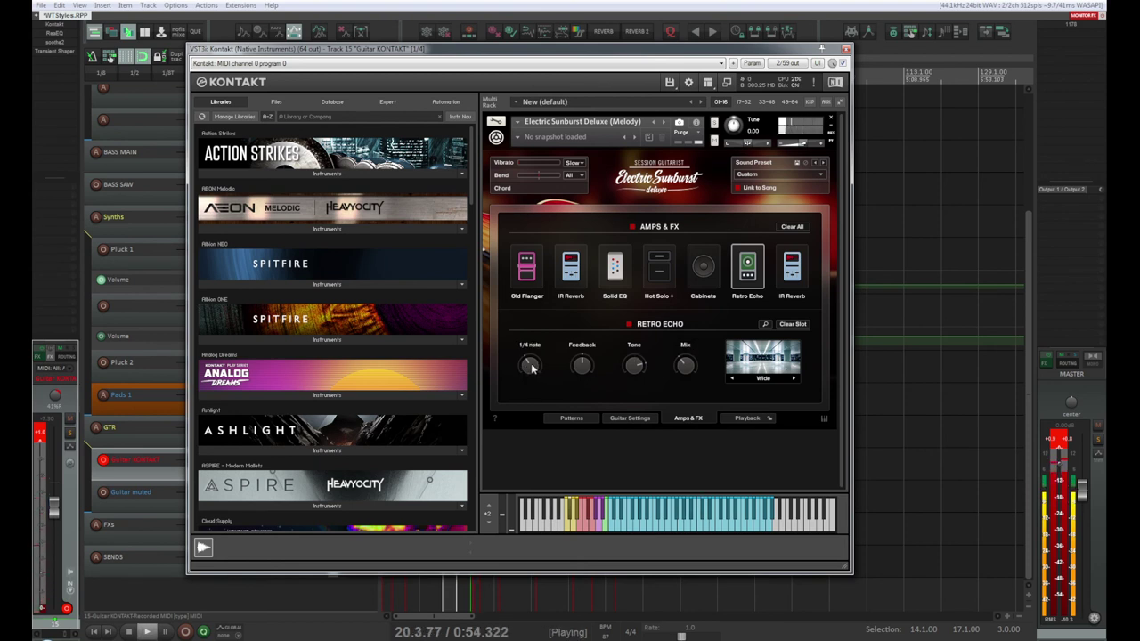
scroll(541, 358, "down", 1)
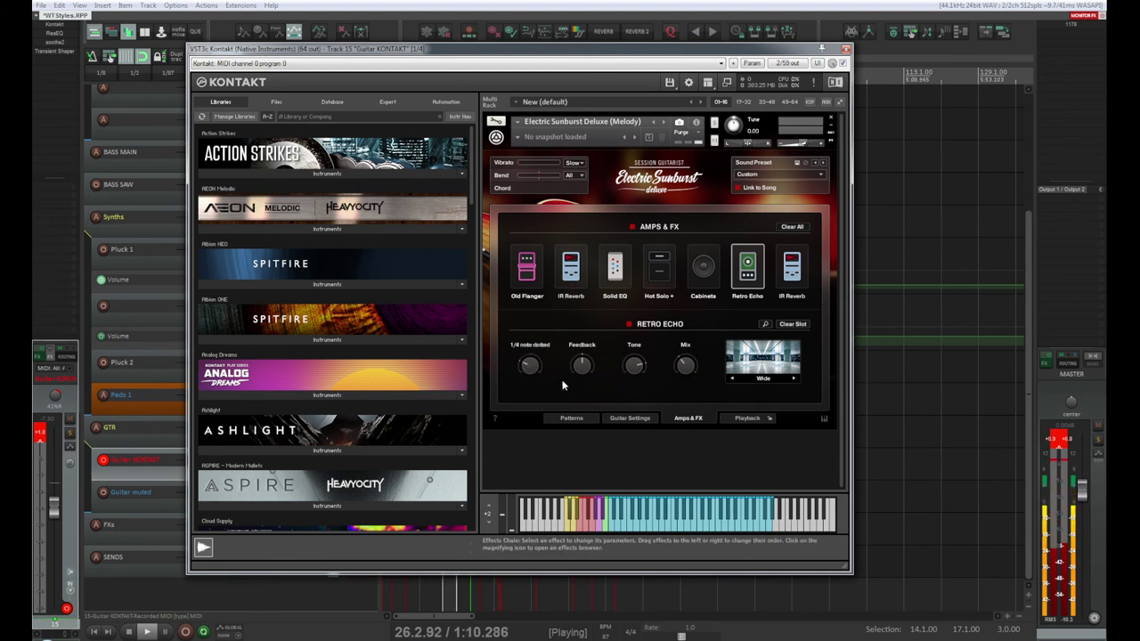
key("space")
key("space")
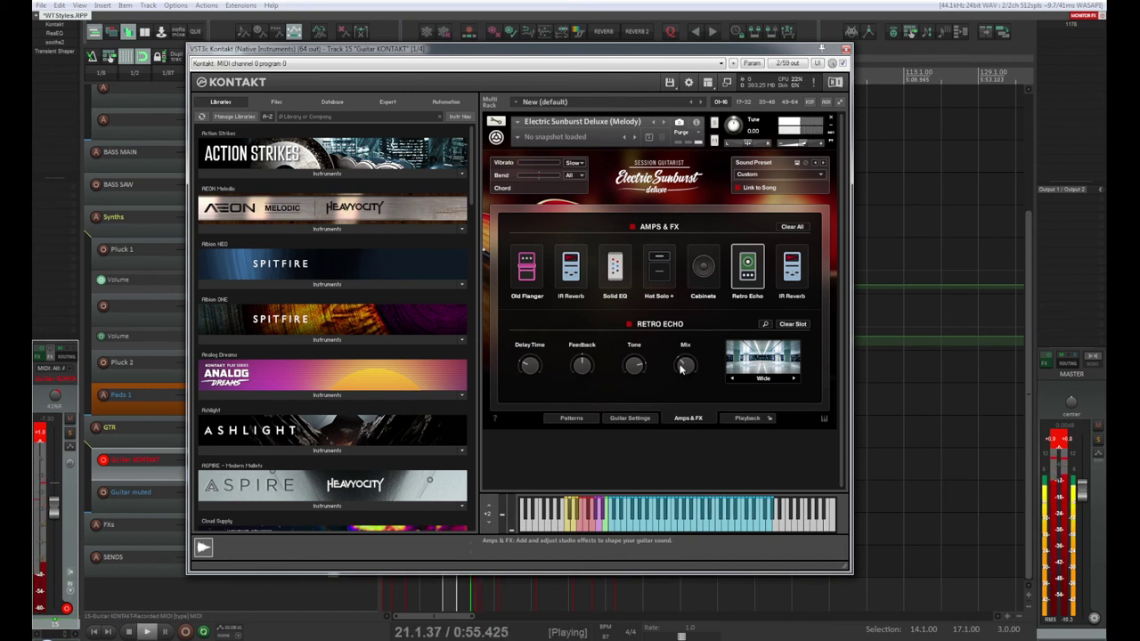
mouse_move(682, 374)
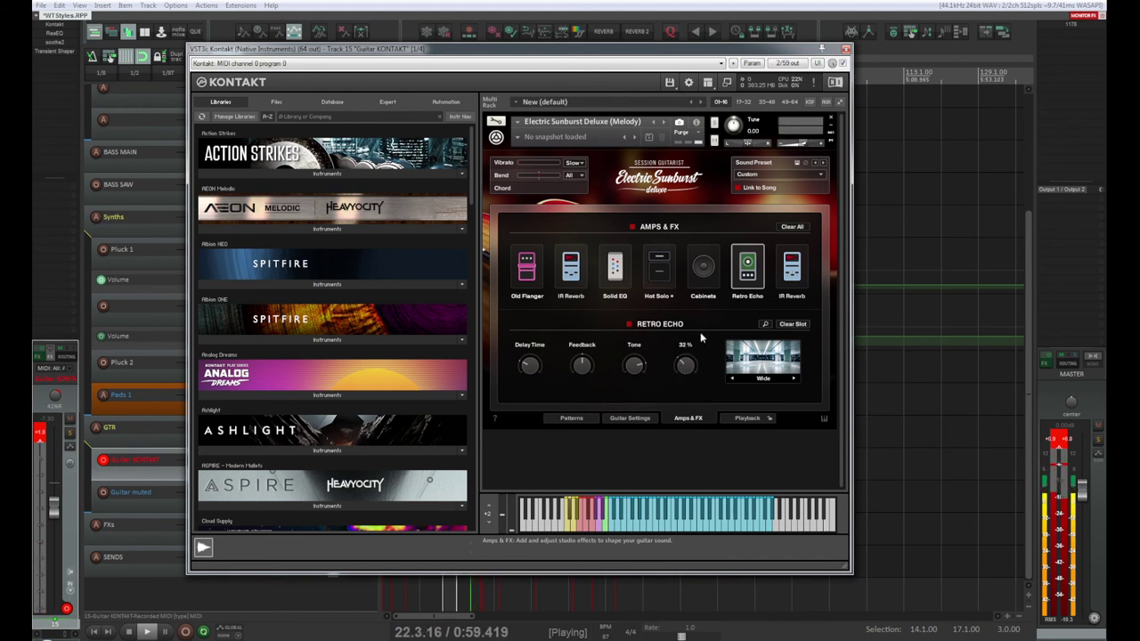
Raise the mix of the last IR Reverb (Studio Hall) slightly while auditioning, and close the Kontakt window
left_click(792, 267)
key("space")
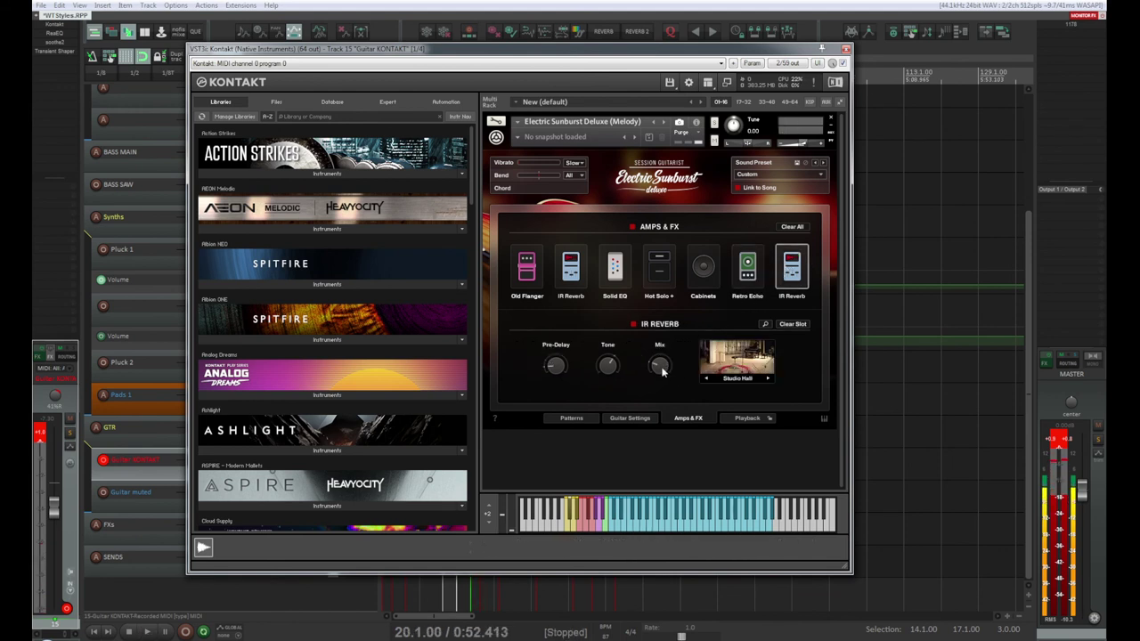
mouse_move(662, 369)
key("space")
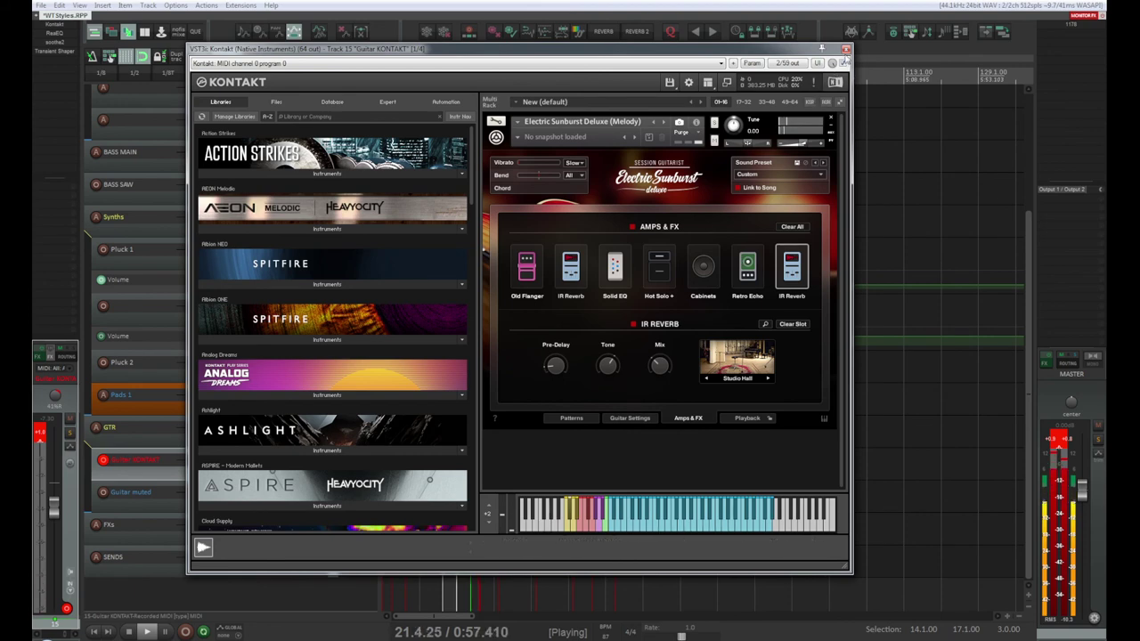
left_click(847, 49)
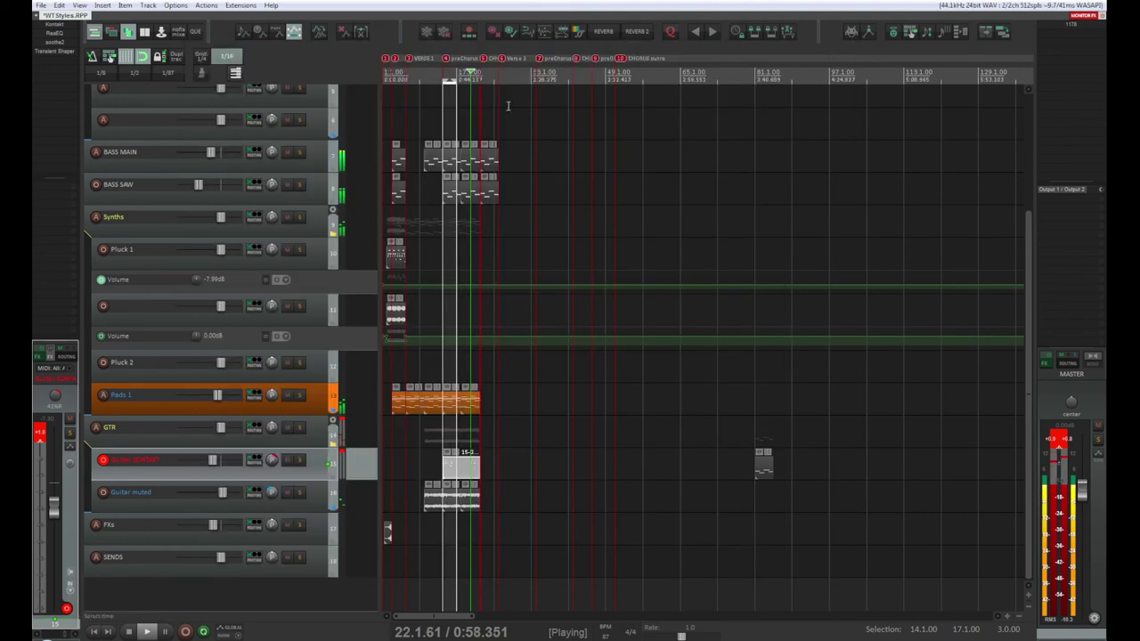
Open the guitar track's Transient Shaper and loop the prechorus from bar 14 with the arrangement zoomed in
left_click(57, 50)
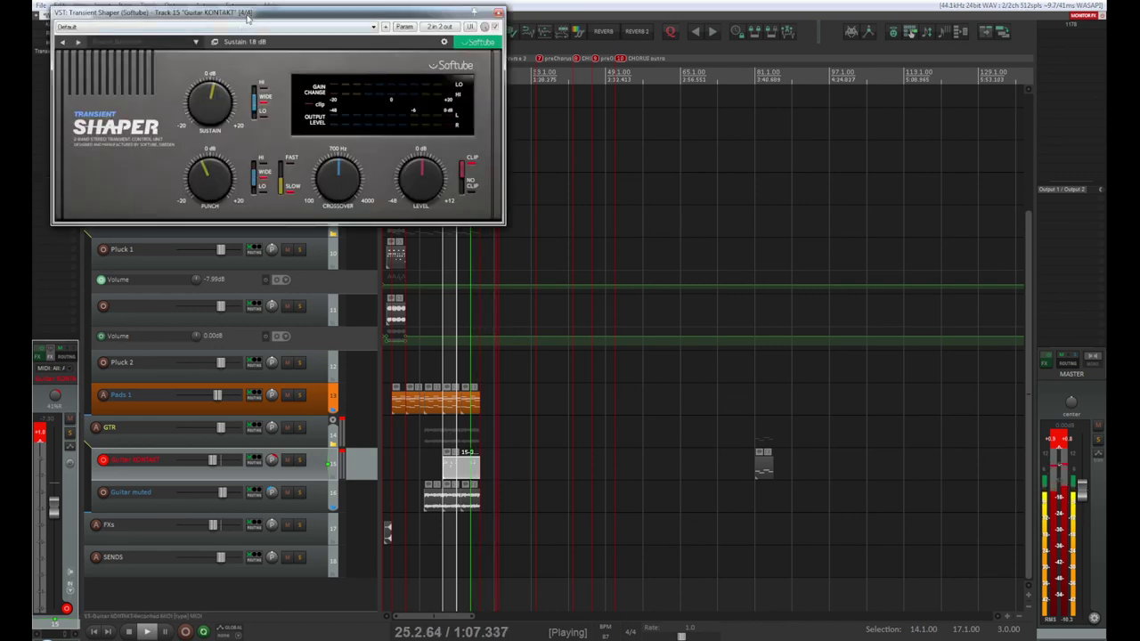
left_click_drag(247, 18, 439, 148)
key("space")
key("space")
key("space")
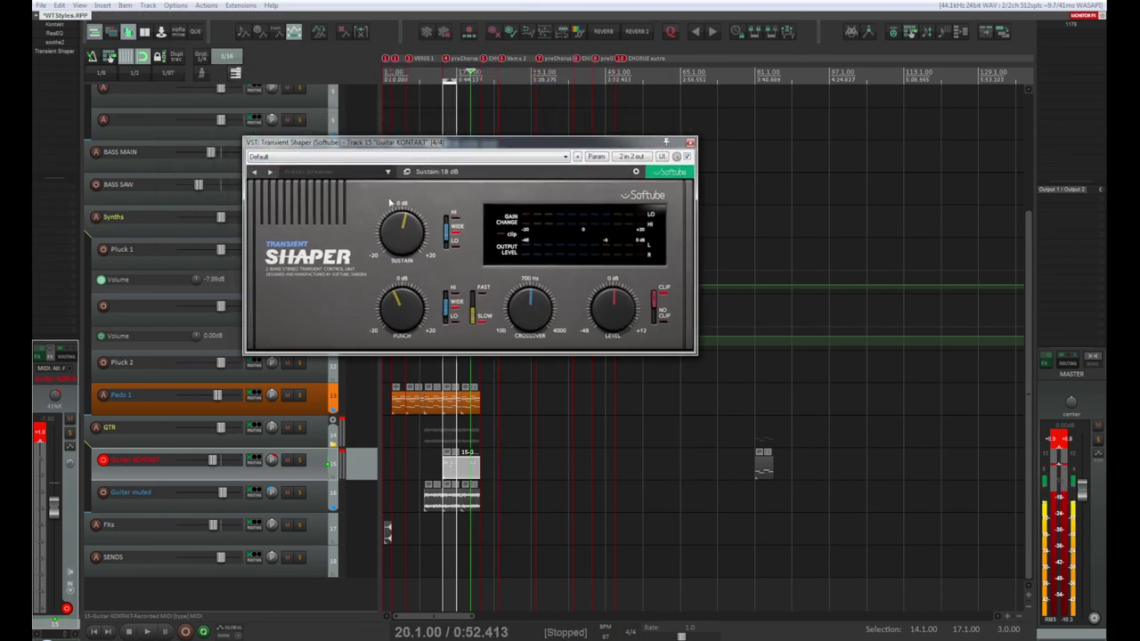
left_click(457, 71)
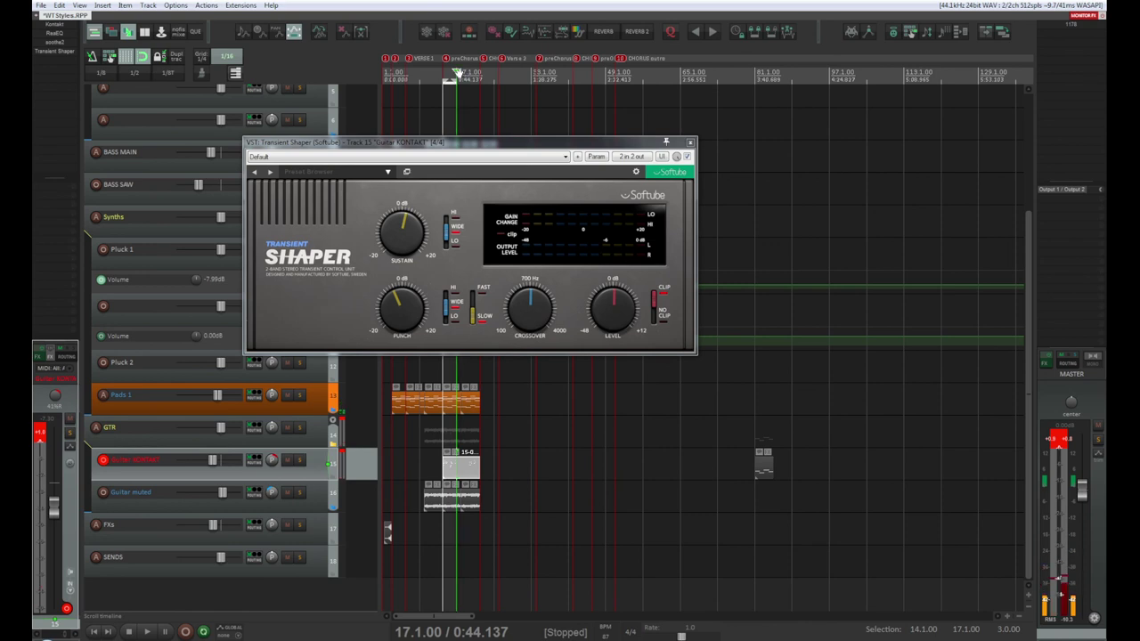
scroll(443, 78, "up", 4)
scroll(578, 78, "up", 2)
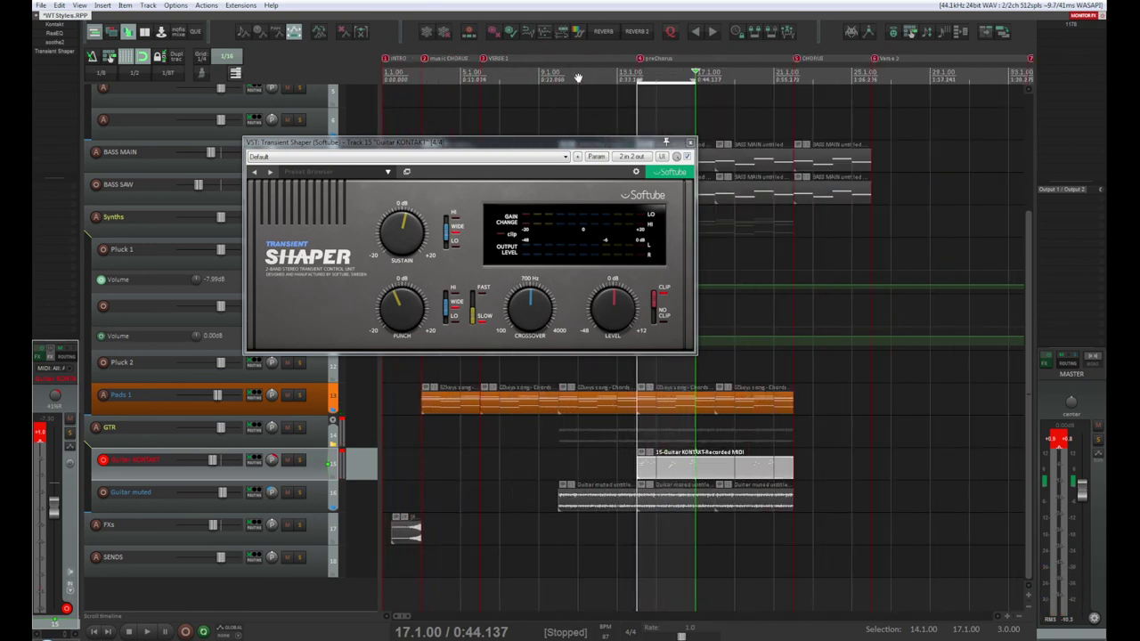
key("Page_Up")
key("Page_Up")
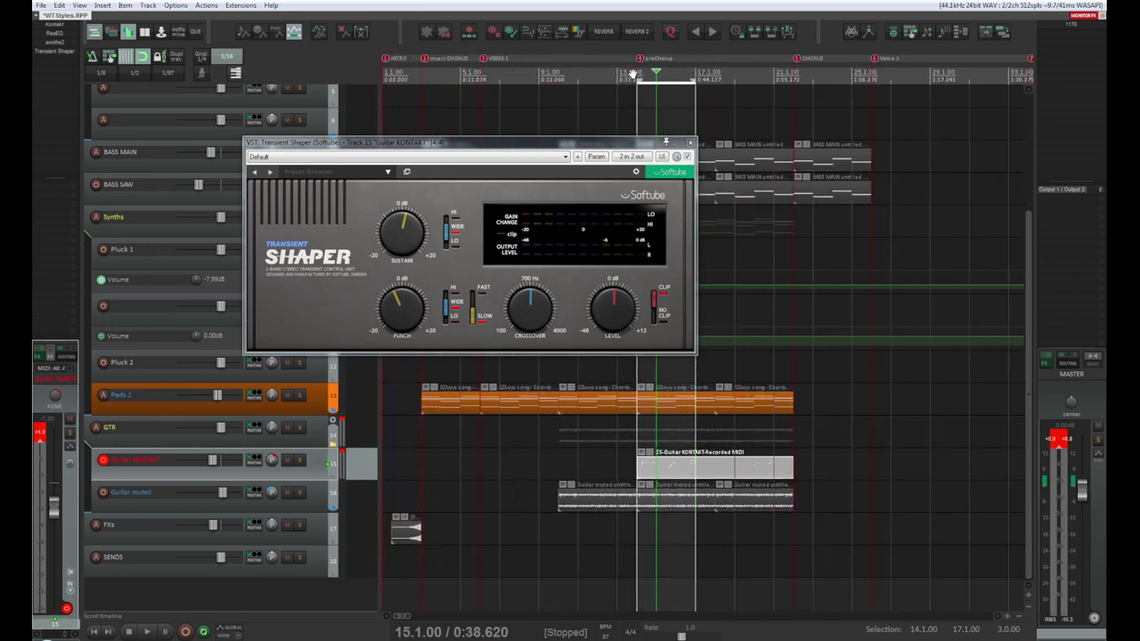
key("Page_Up")
key("space")
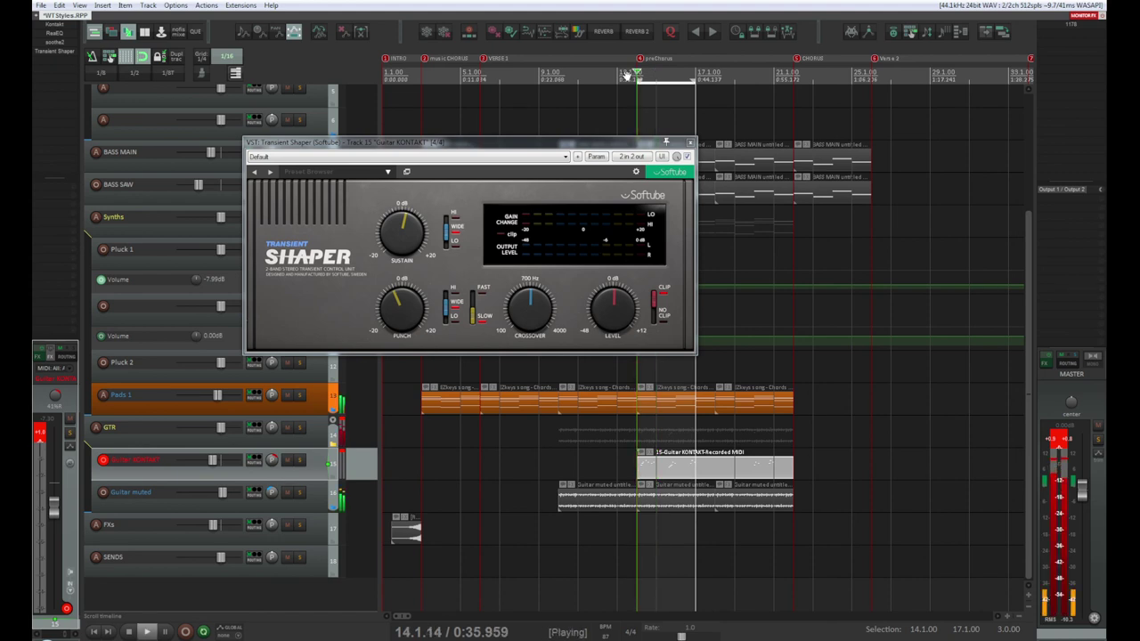
Compare the looped guitar with the Transient Shaper bypassed and active
left_click_drag(478, 142, 399, 169)
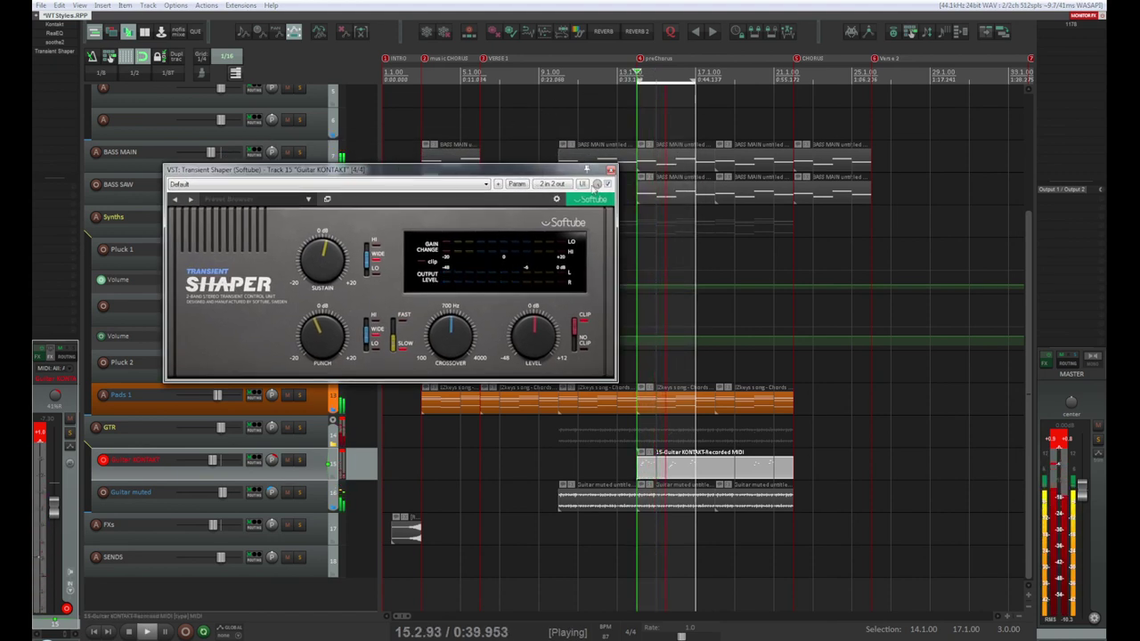
left_click(607, 184)
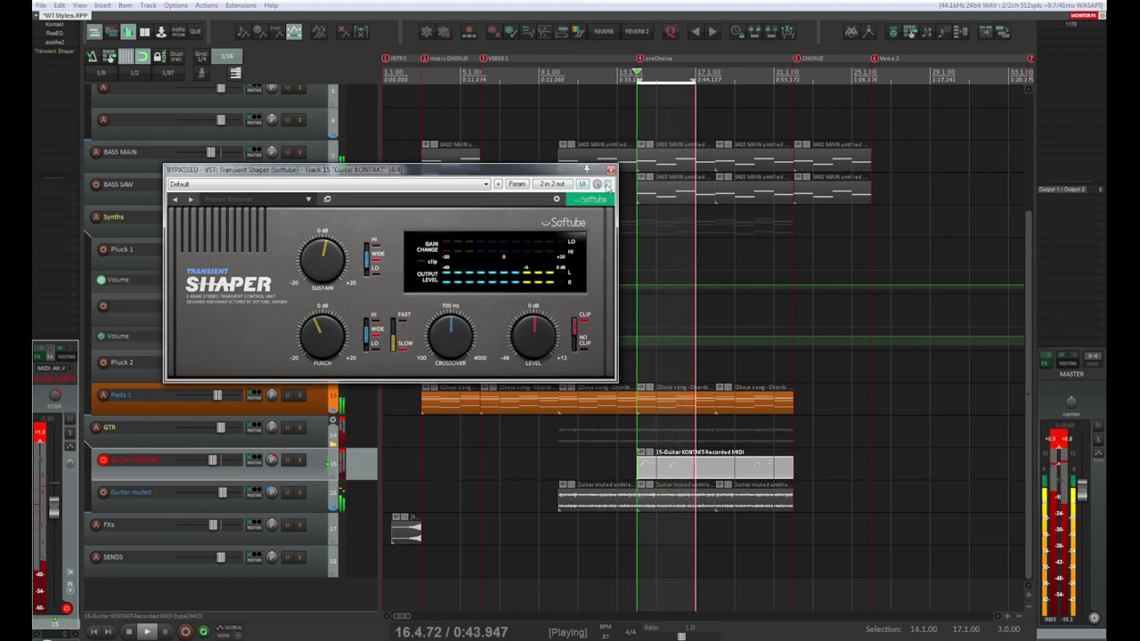
left_click(607, 184)
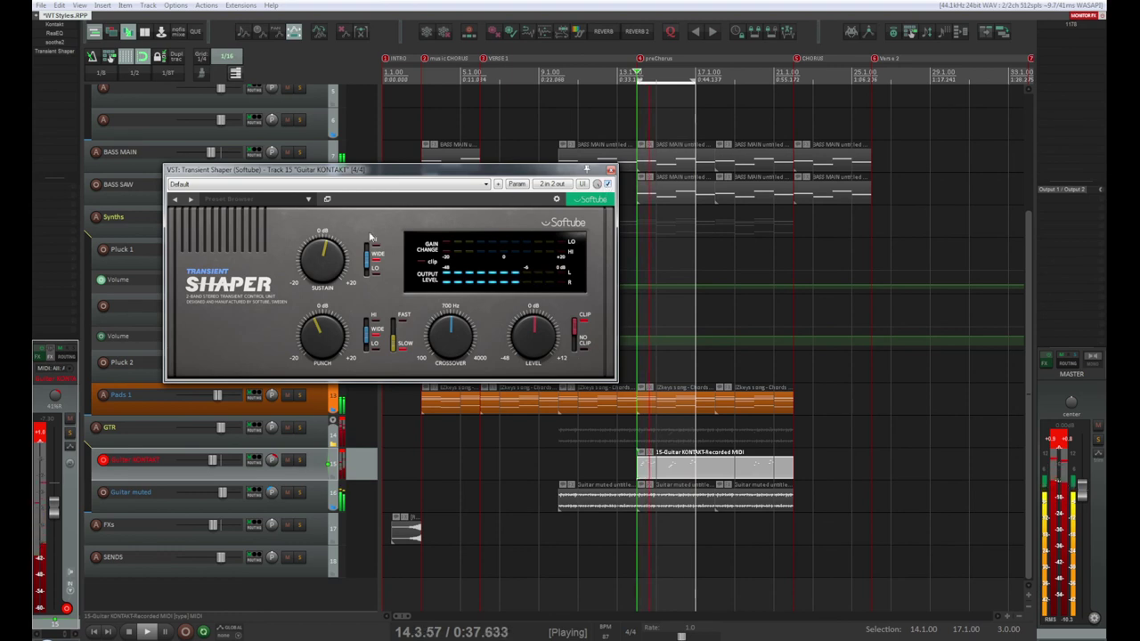
Set the Transient Shaper's sustain to -0.2 dB, try its punch at -2.6 dB, and lower the punch again
left_click(323, 255)
left_click_drag(322, 255, 322, 257)
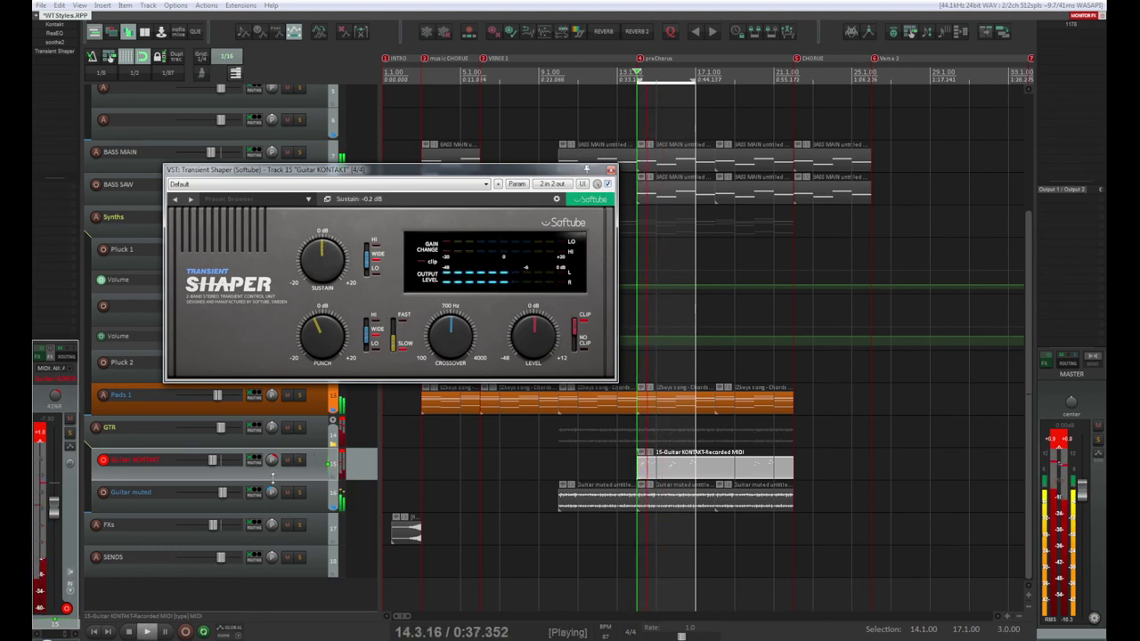
mouse_move(319, 338)
left_mouse_down()
mouse_move(319, 356)
mouse_move(336, 306)
mouse_move(333, 347)
left_mouse_up()
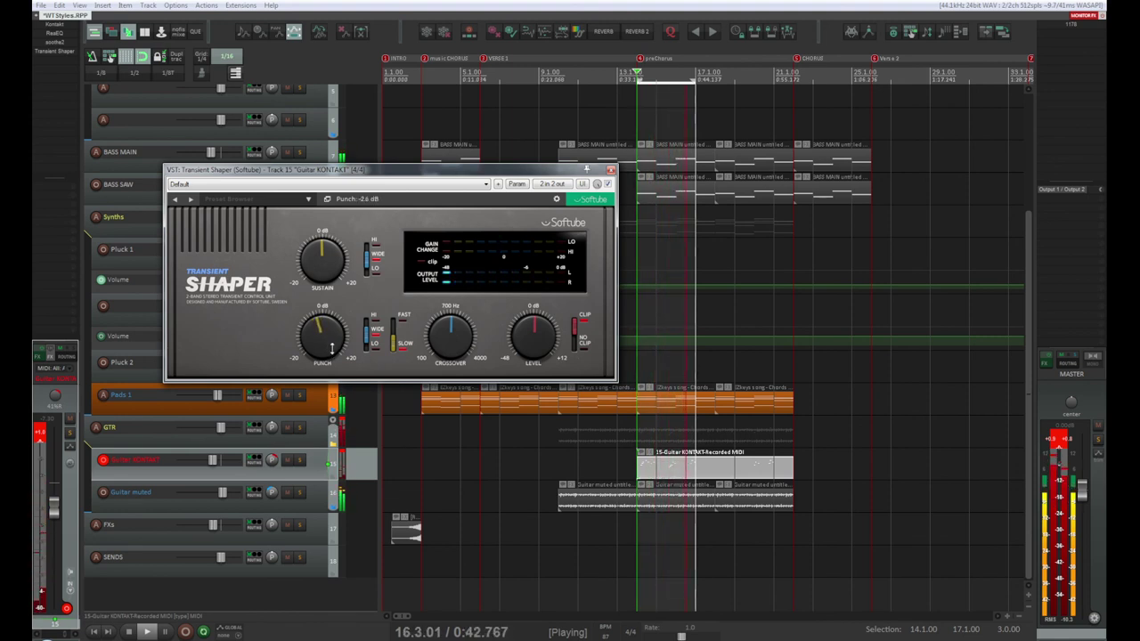
left_click_drag(331, 349, 330, 357)
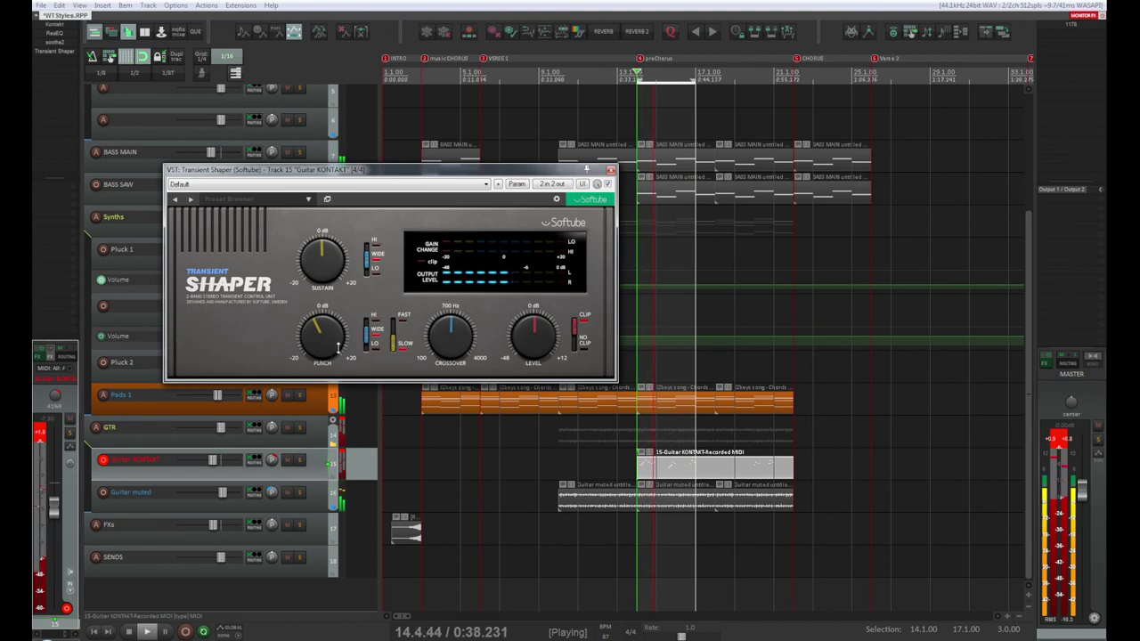
Set the Transient Shaper's output level to 1.0 dB and close the plugin window
mouse_move(520, 349)
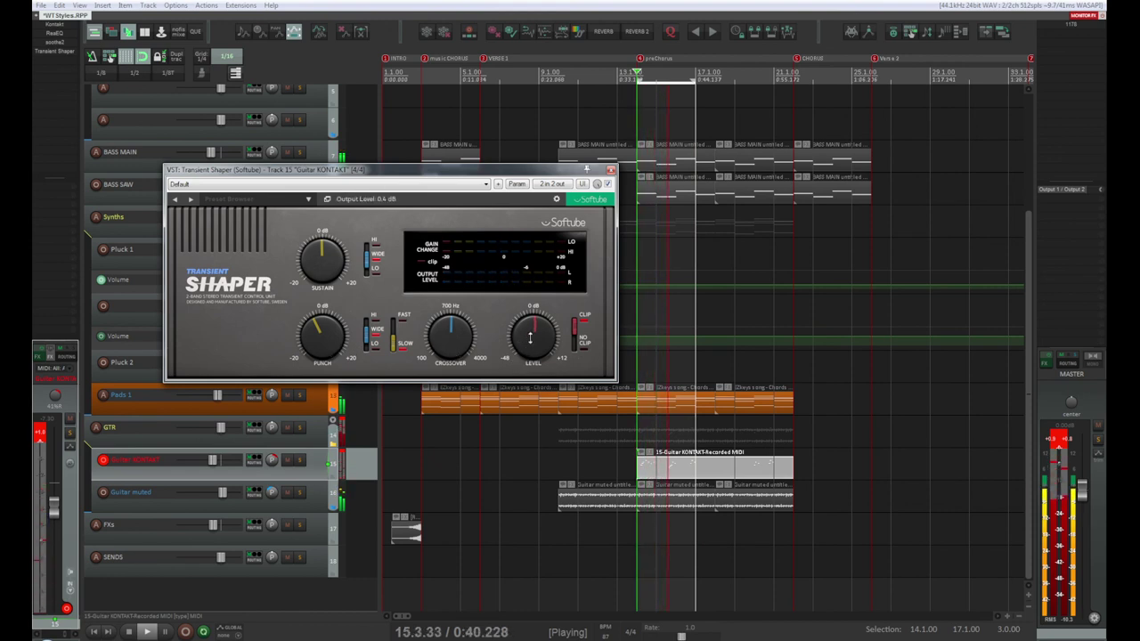
scroll(530, 337, "up", 1)
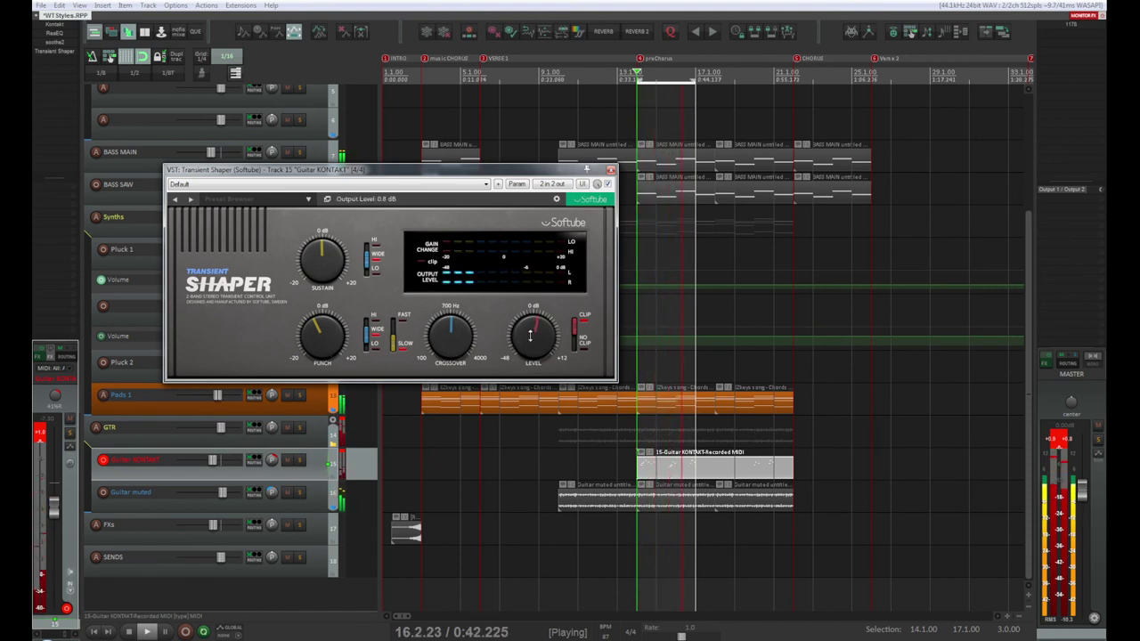
scroll(530, 333, "down", 6)
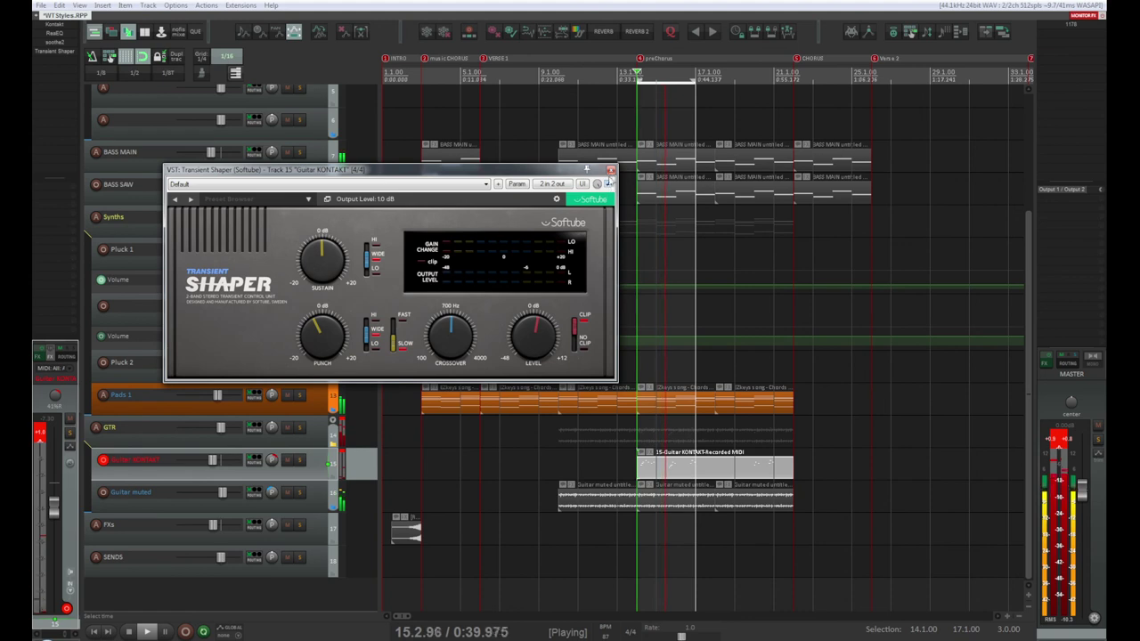
left_click(610, 170)
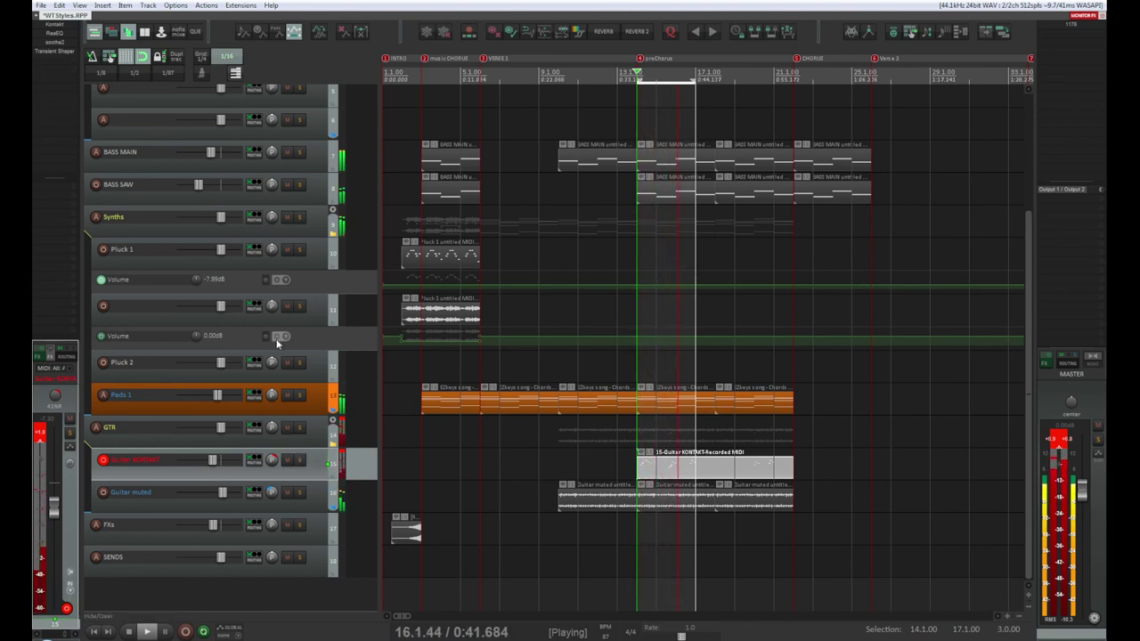
Search Quick Adder for "center" and add the VST3 version of Waves Center Stereo to the Guitar KONTAKT track
type("q")
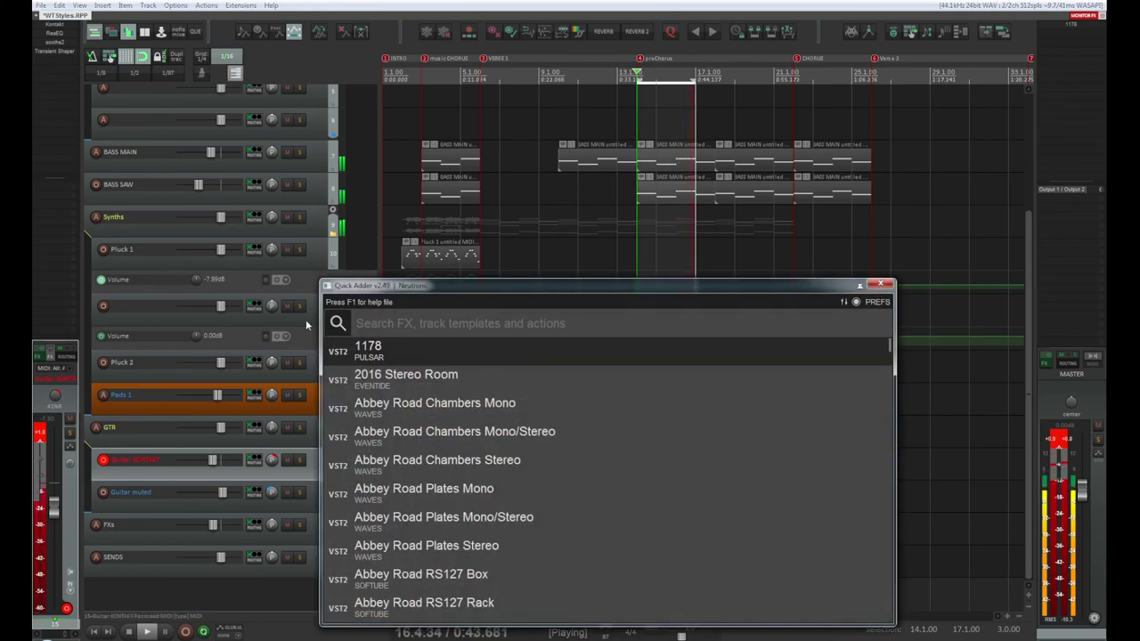
type("center")
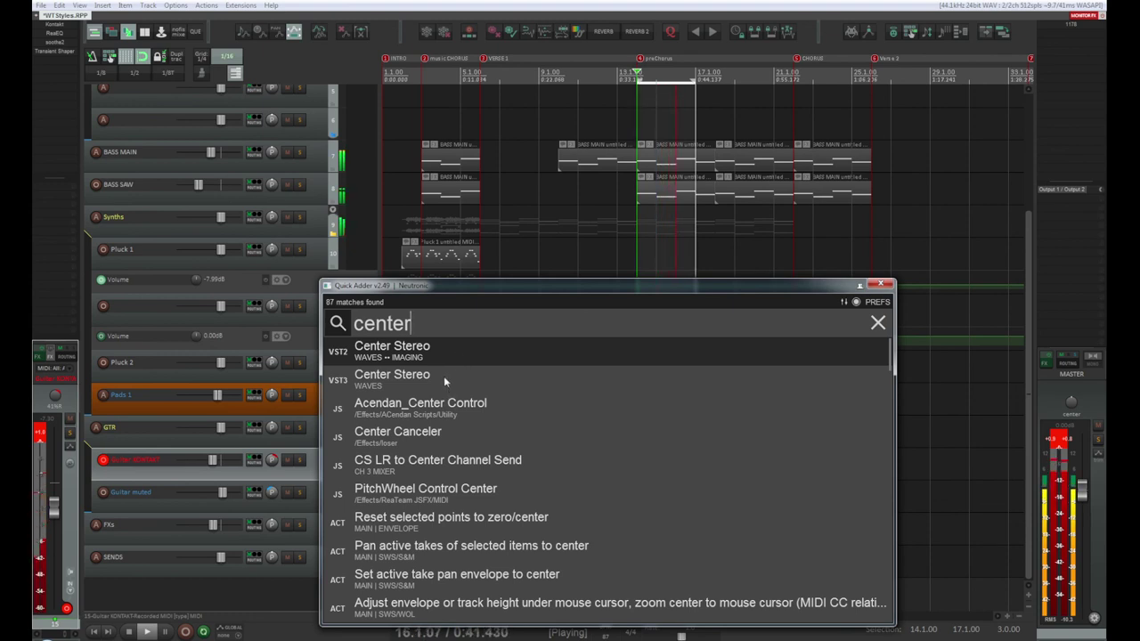
key("Down")
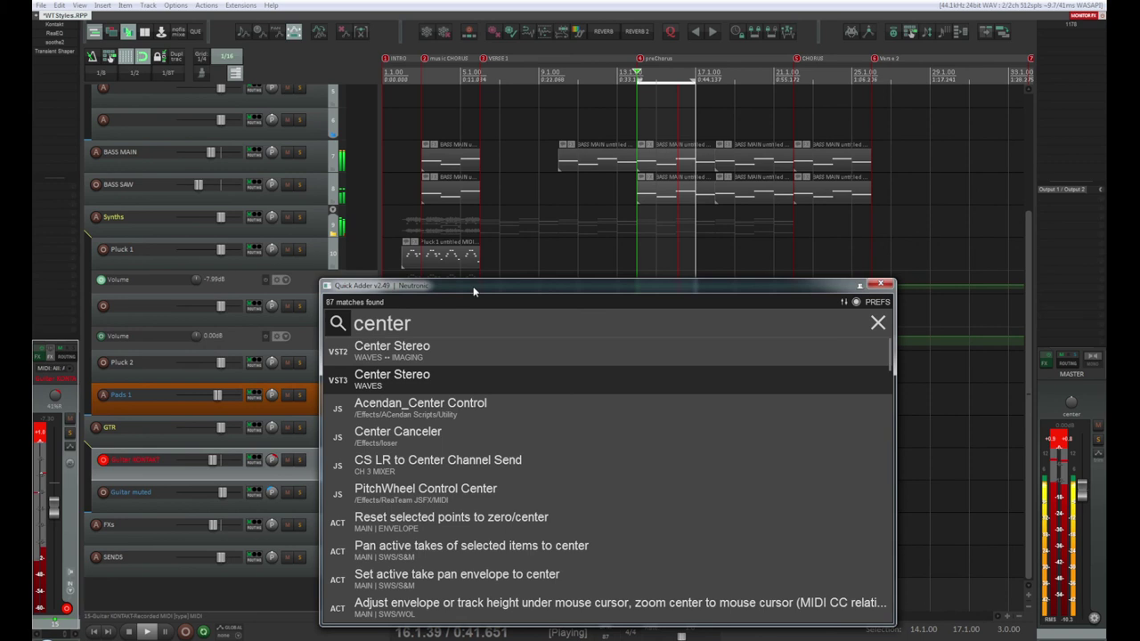
key("Return")
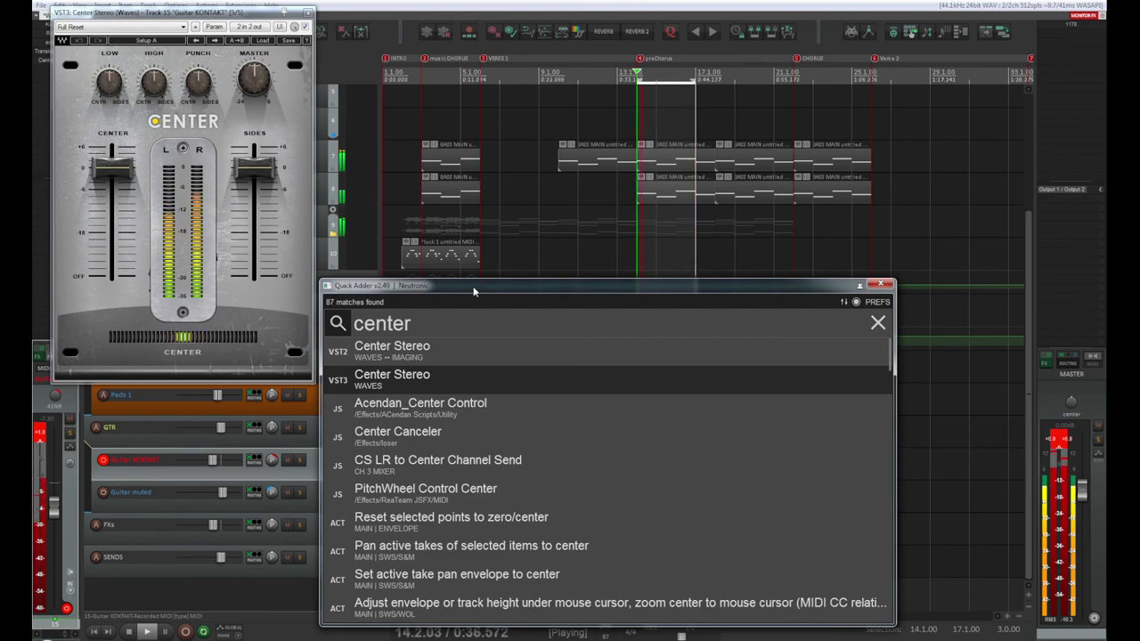
Close the Quick Adder window, solo the Guitar KONTAKT track and move the Center Stereo window beside the track controls
left_click(878, 284)
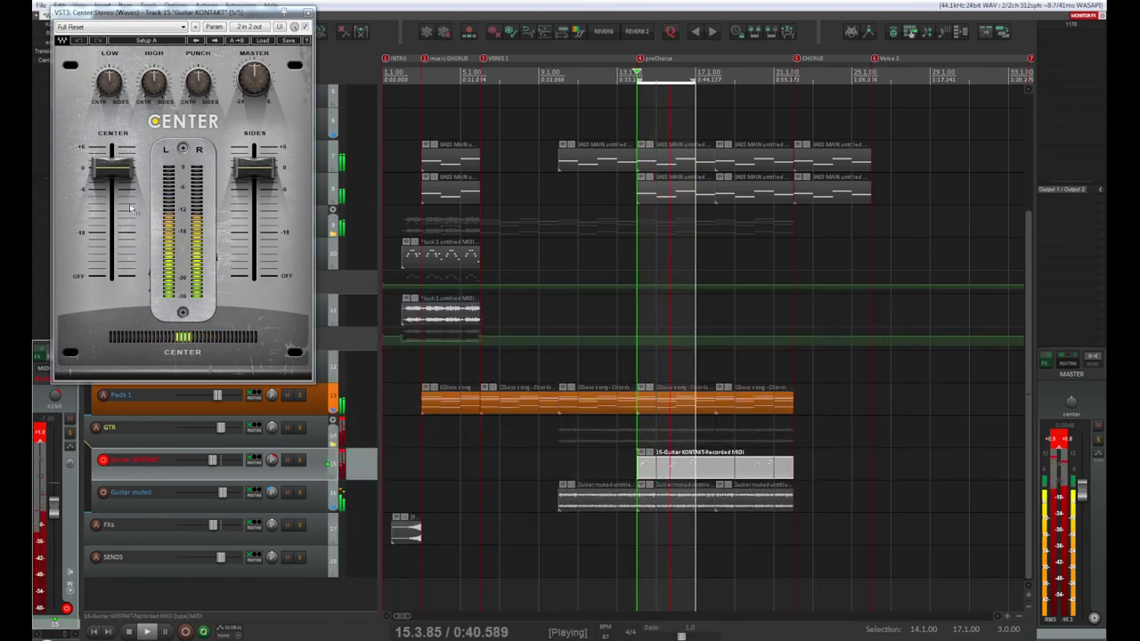
mouse_move(124, 199)
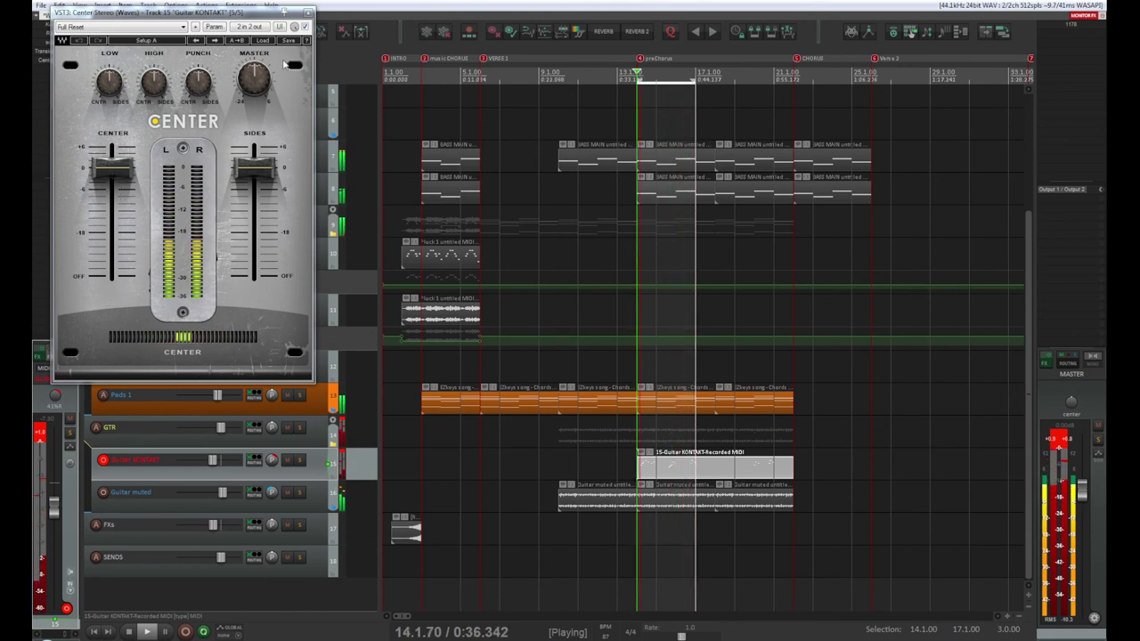
left_click(300, 460)
left_click(300, 460)
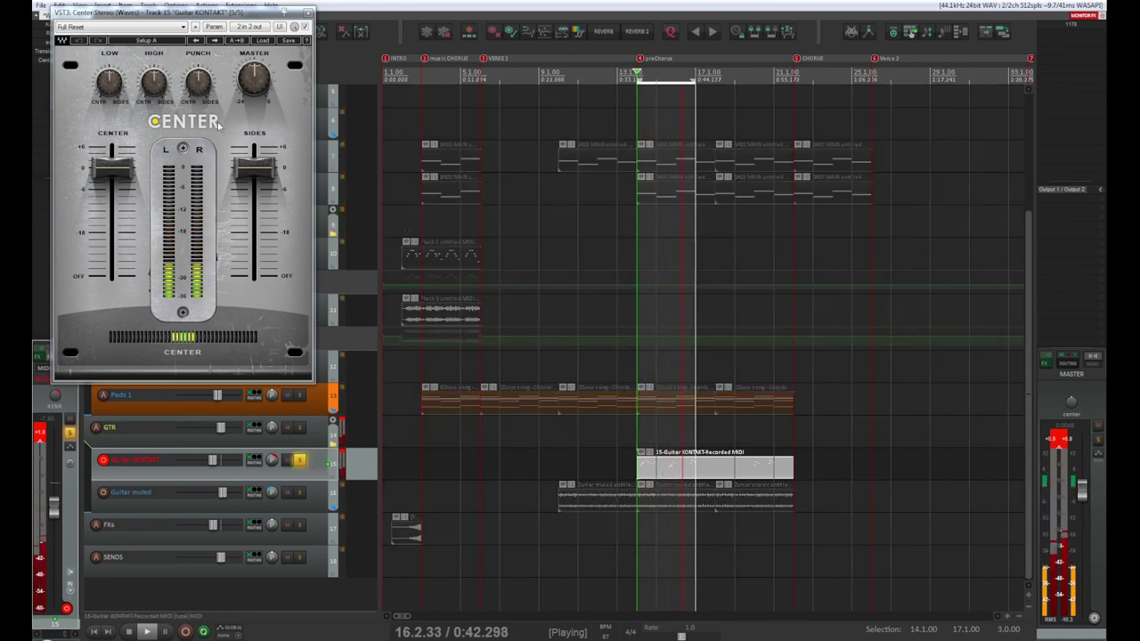
left_click_drag(166, 14, 338, 27)
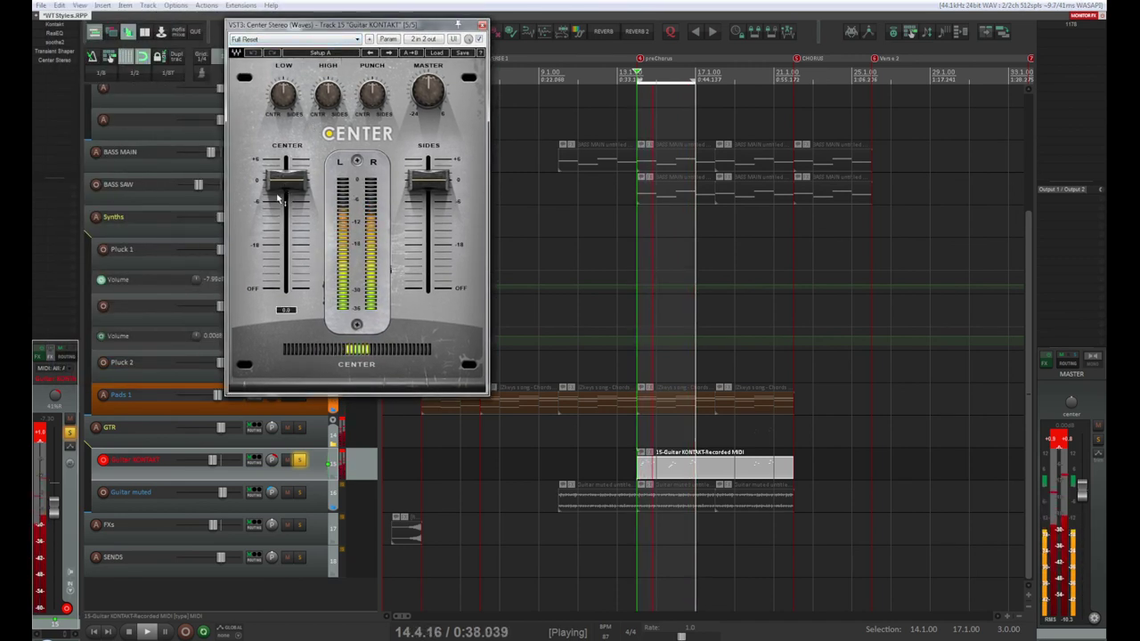
Try the Center plugin's center level fully at Off and compare the guitar with the plugin bypassed and active
mouse_move(292, 185)
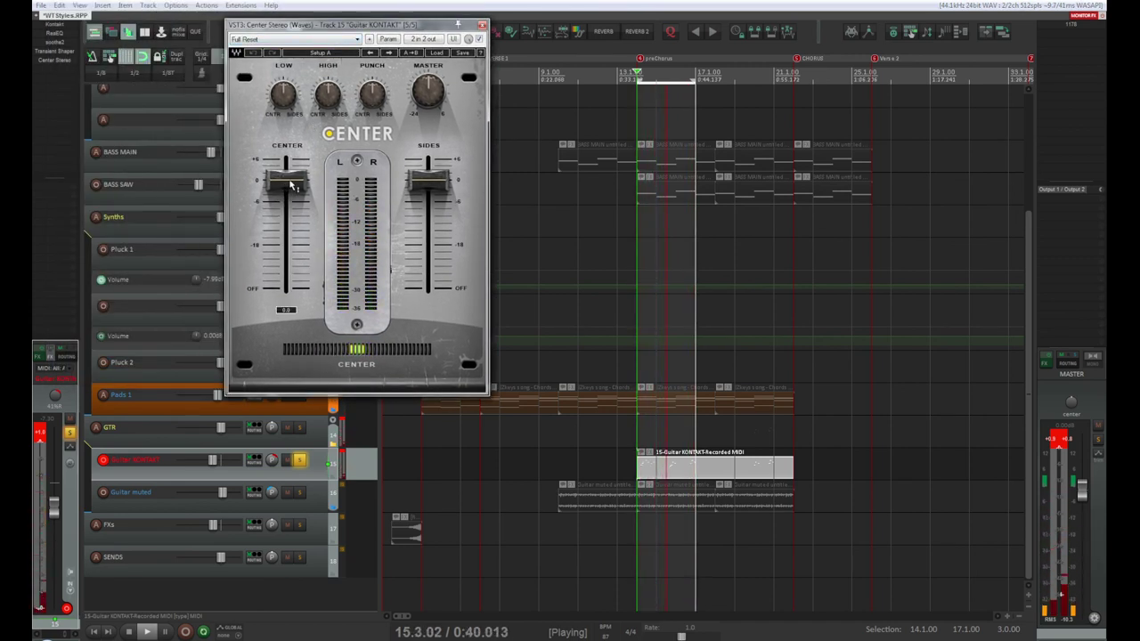
left_click_drag(293, 186, 287, 287)
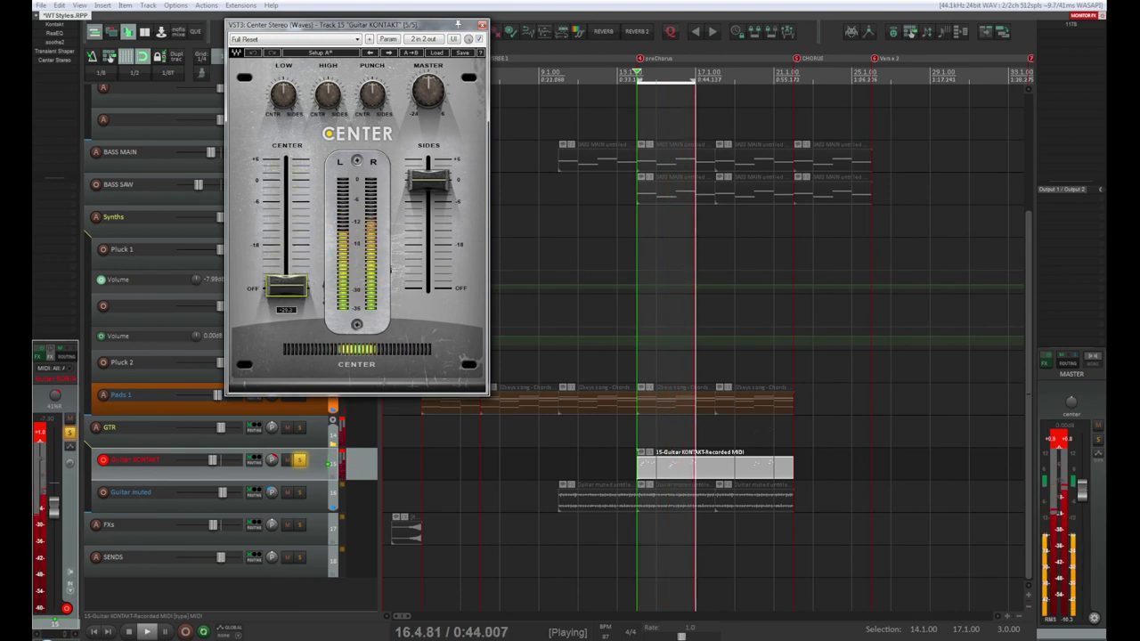
mouse_move(287, 287)
left_mouse_down()
mouse_move(287, 234)
mouse_move(287, 287)
left_mouse_up()
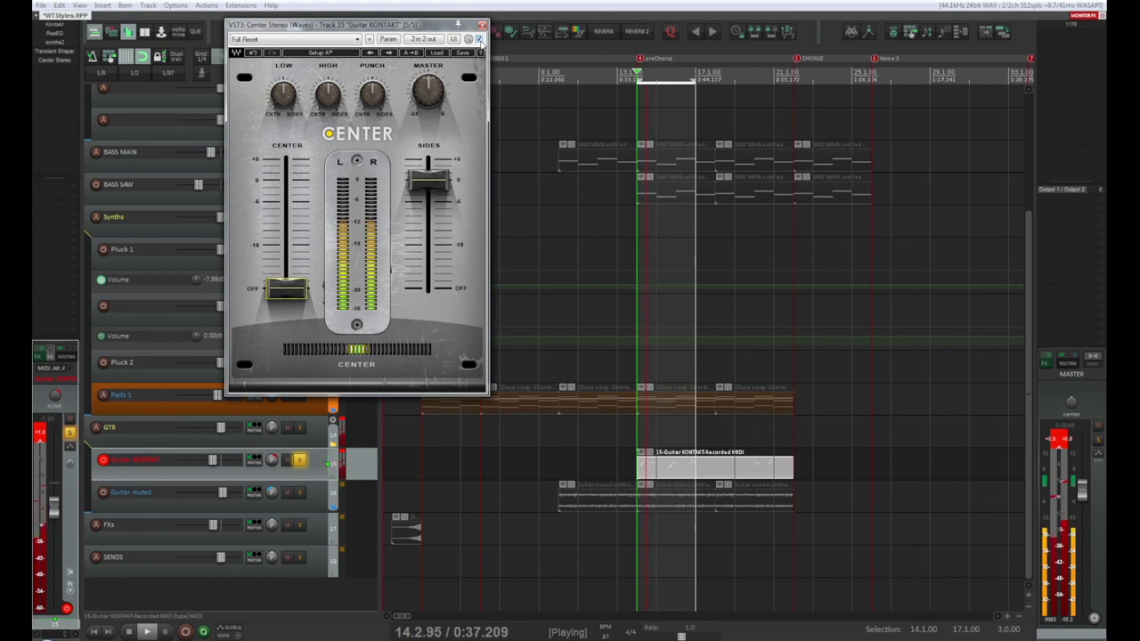
left_click(479, 39)
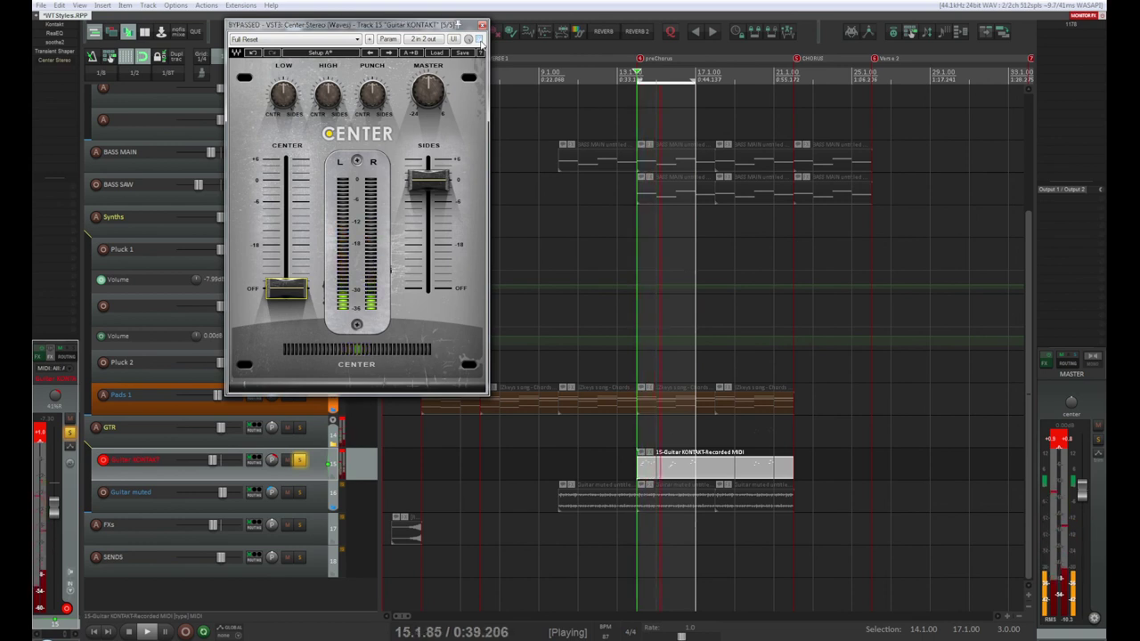
left_click(479, 39)
Try the center level near -1.3, and lower it to -17.2 to widen the guitar
left_click_drag(279, 305, 286, 186)
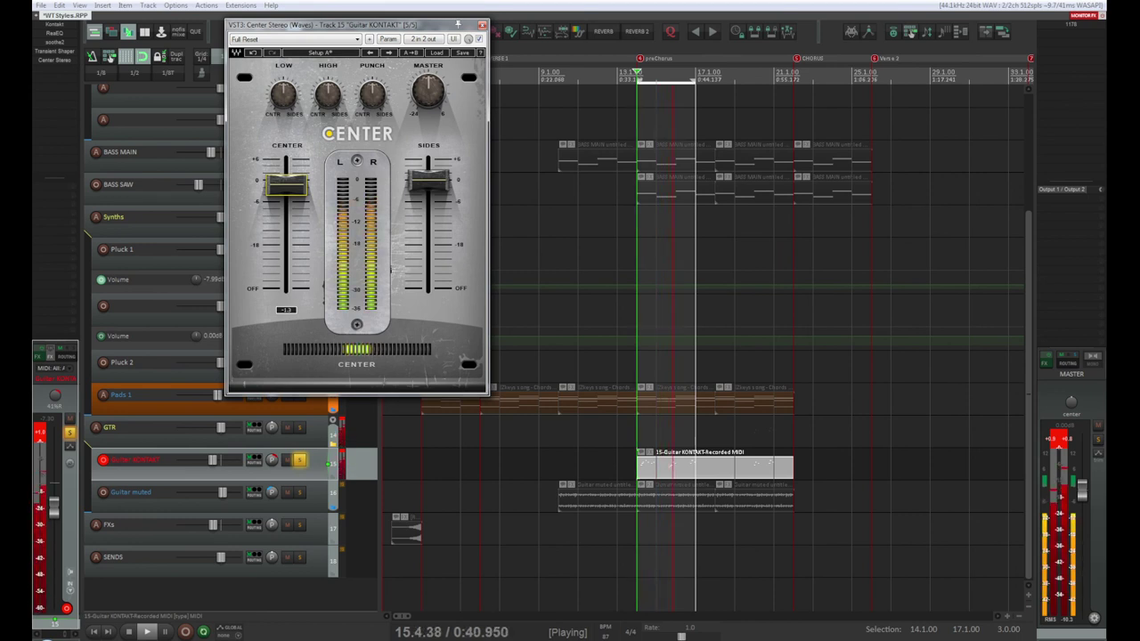
left_click_drag(285, 186, 286, 235)
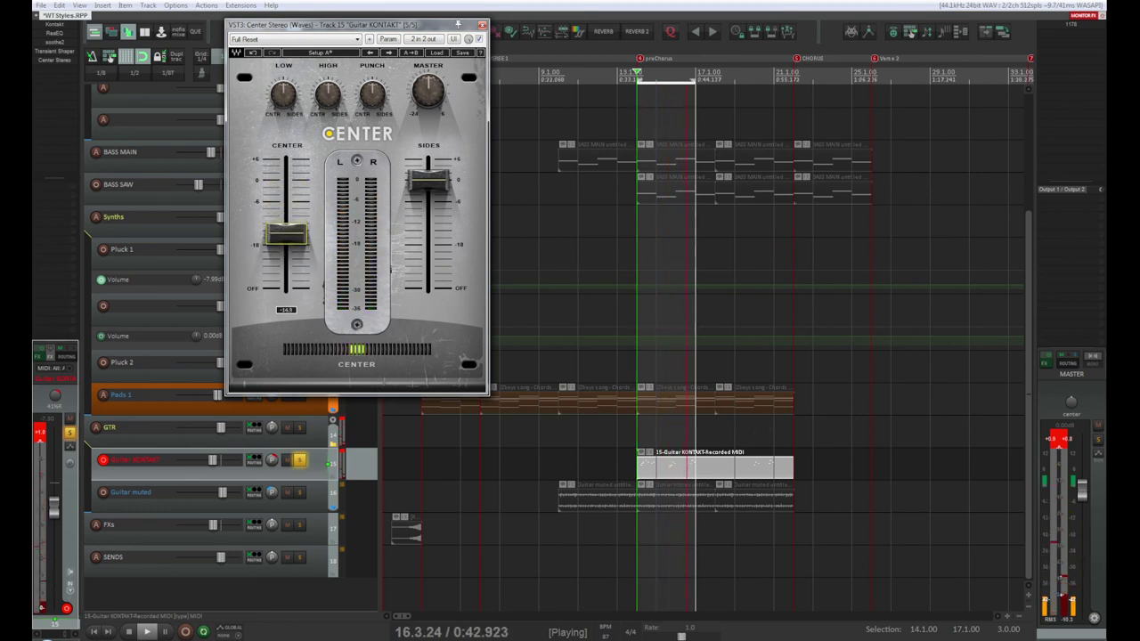
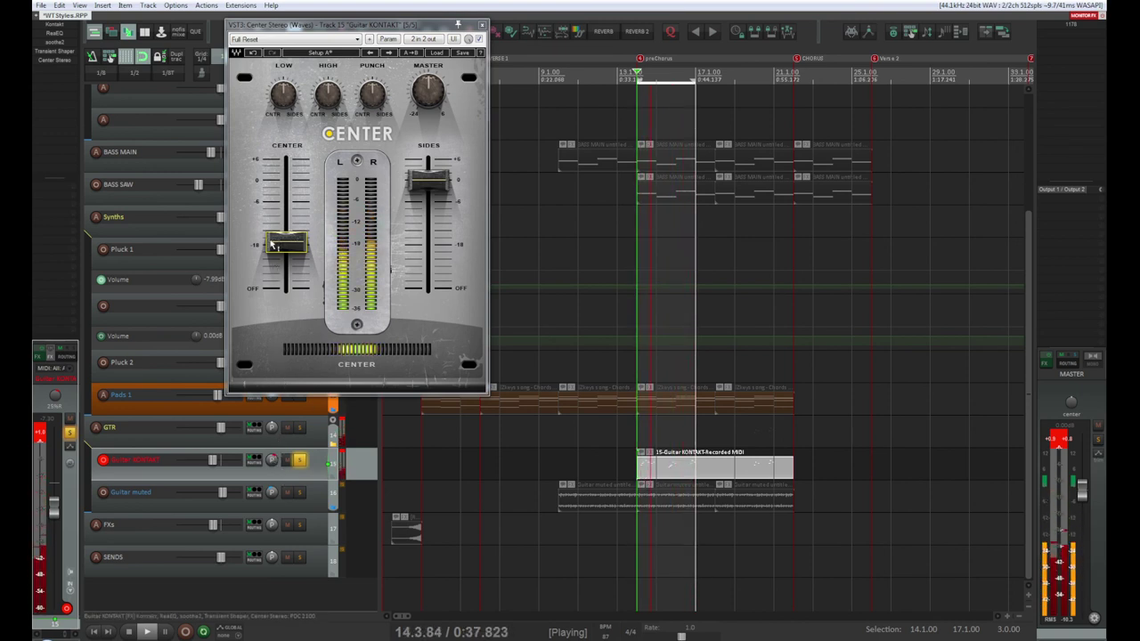
mouse_move(272, 244)
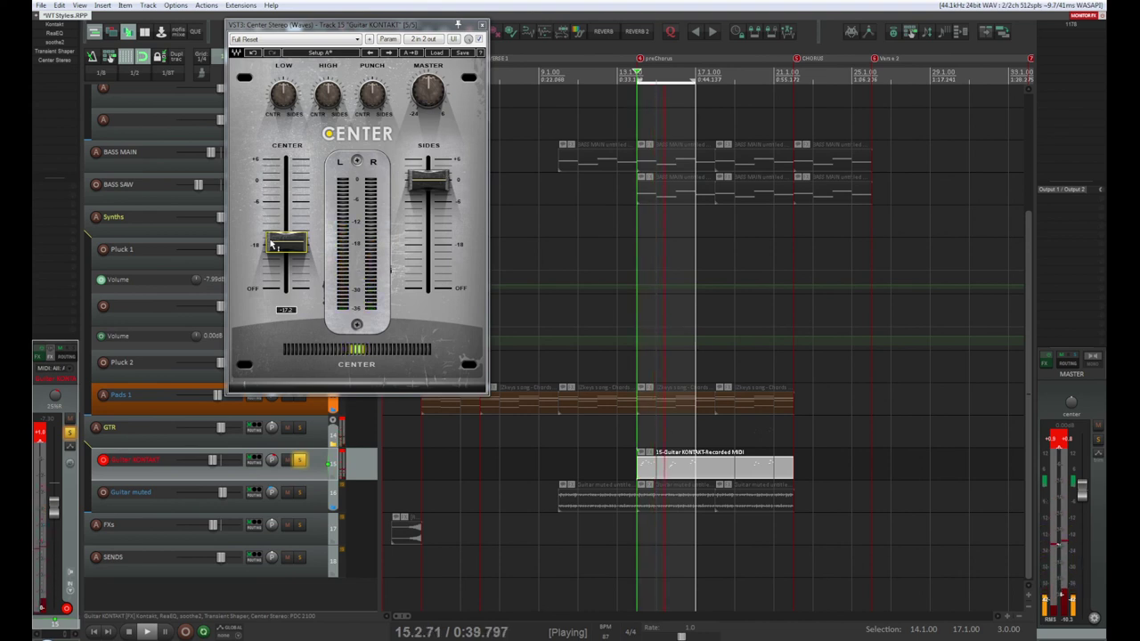
Solo the Guitar muted track alongside Guitar KONTAKT and compare the loop with and without it
left_click(300, 492)
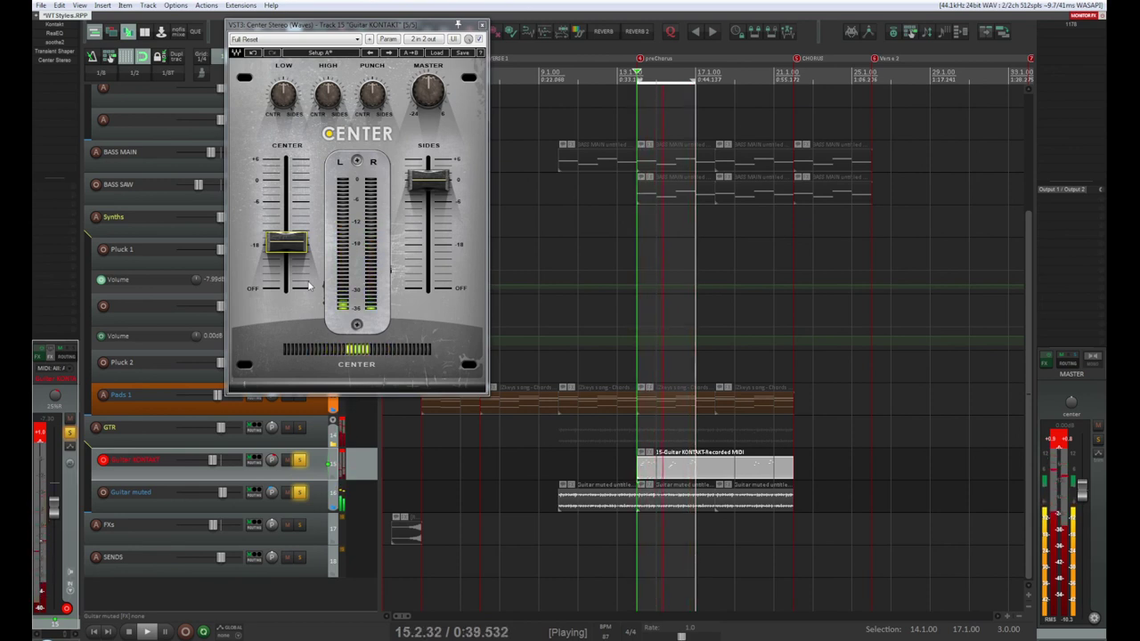
left_click(314, 496)
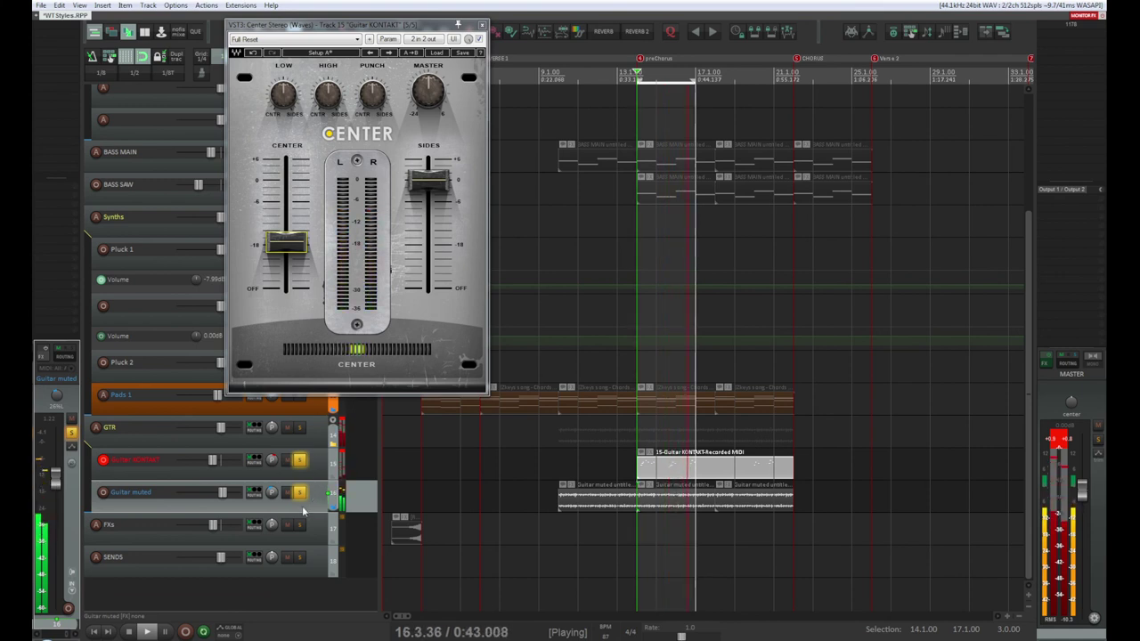
left_click(299, 493)
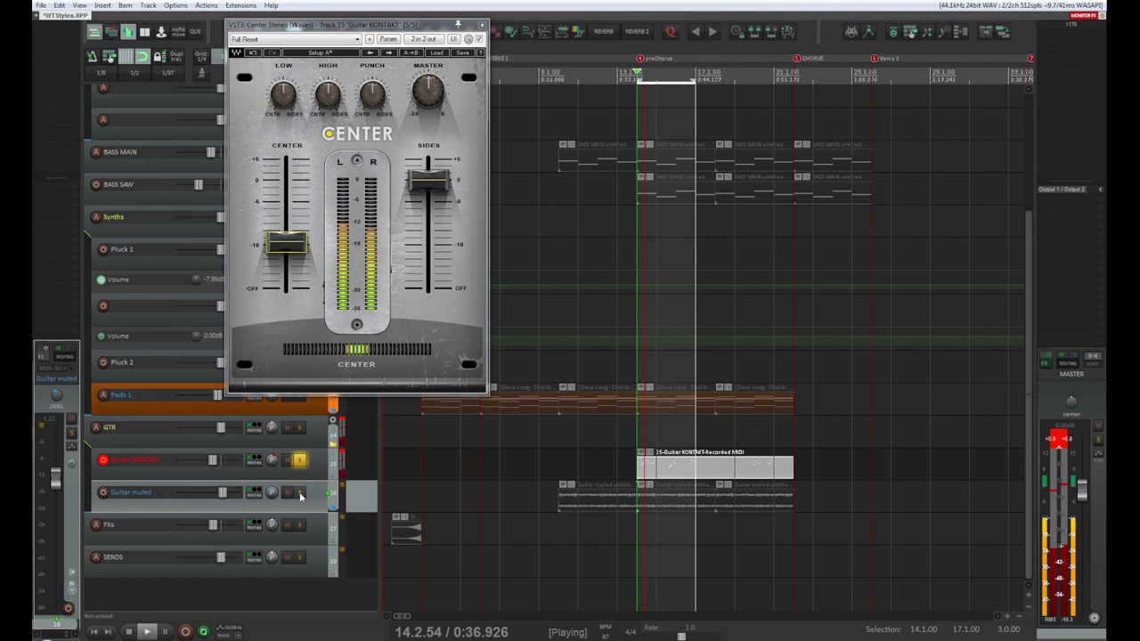
left_click(300, 492)
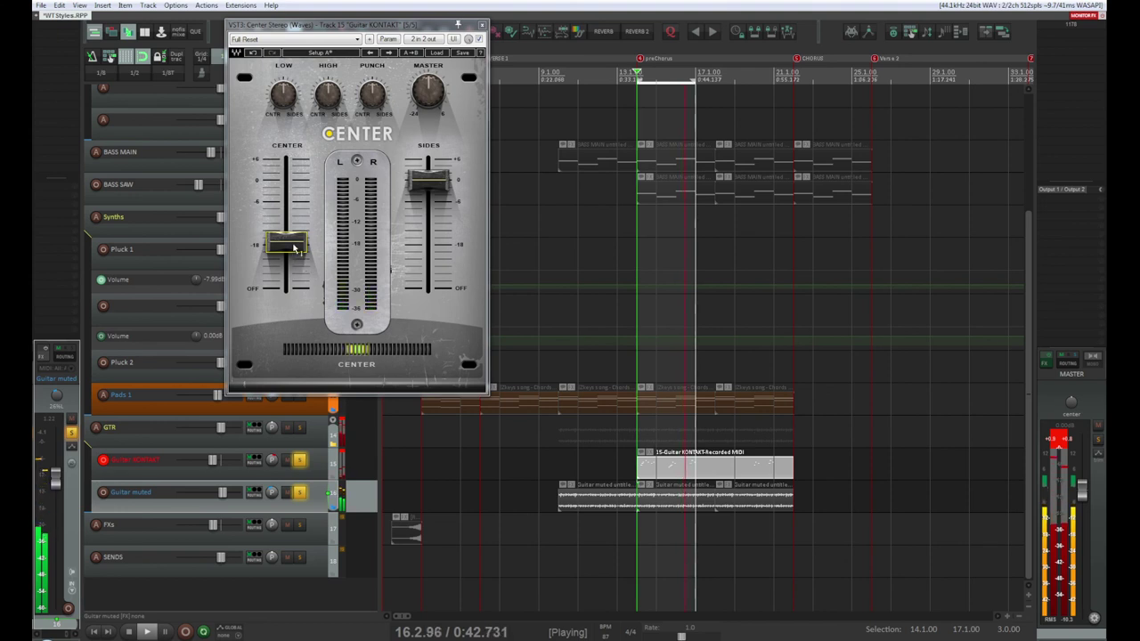
Lower the Center plugin's center level slightly further and close the plugin window
left_click_drag(294, 249, 294, 257)
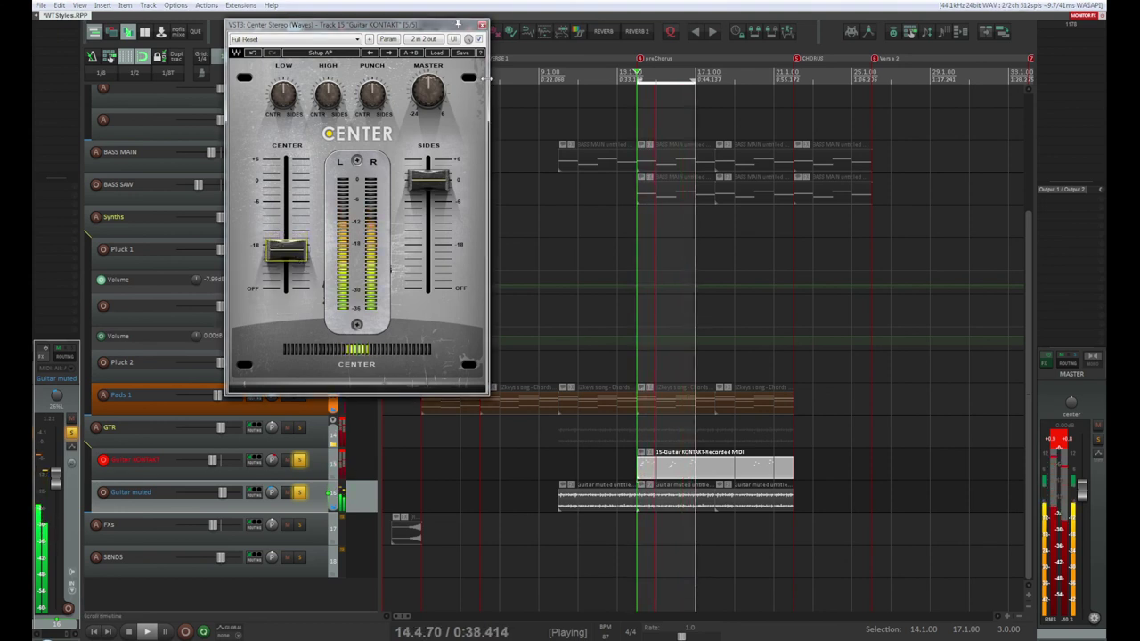
mouse_move(447, 182)
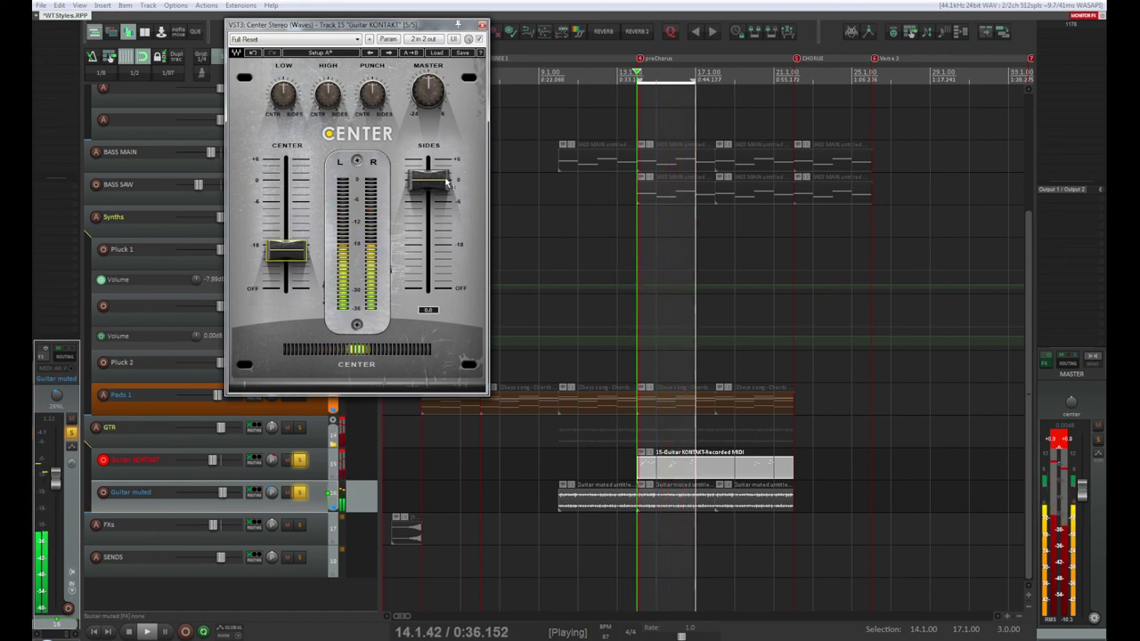
left_click(482, 24)
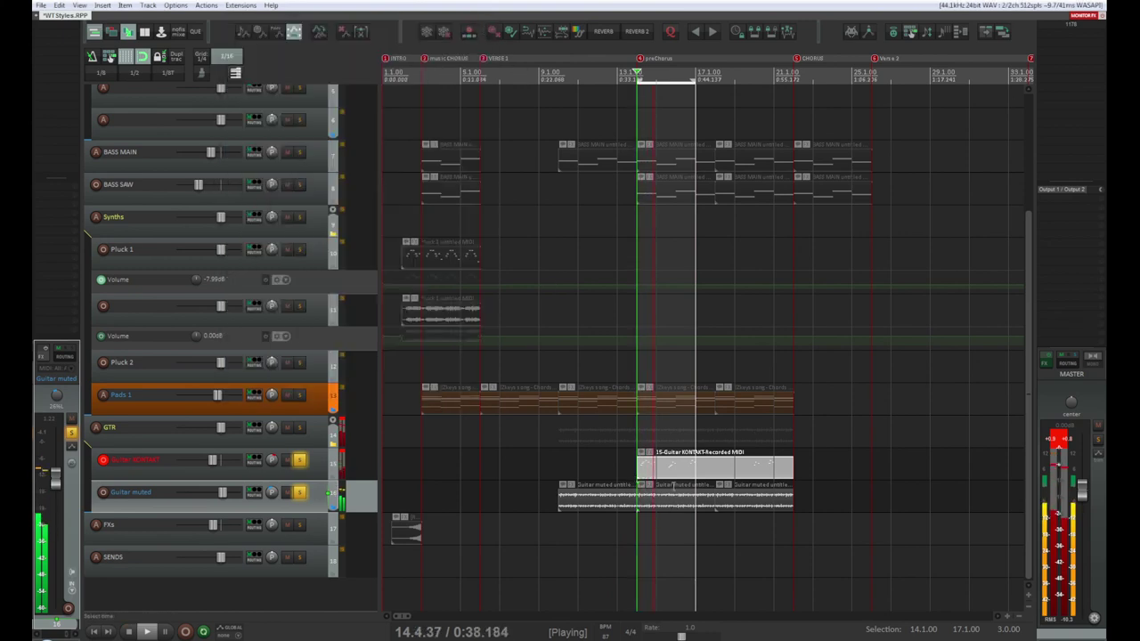
Open the Guitar KONTAKT MIDI item and raise the velocity of bar 16's C#5 note to 91 and bar 15's lowest note to 71
double_click(668, 470)
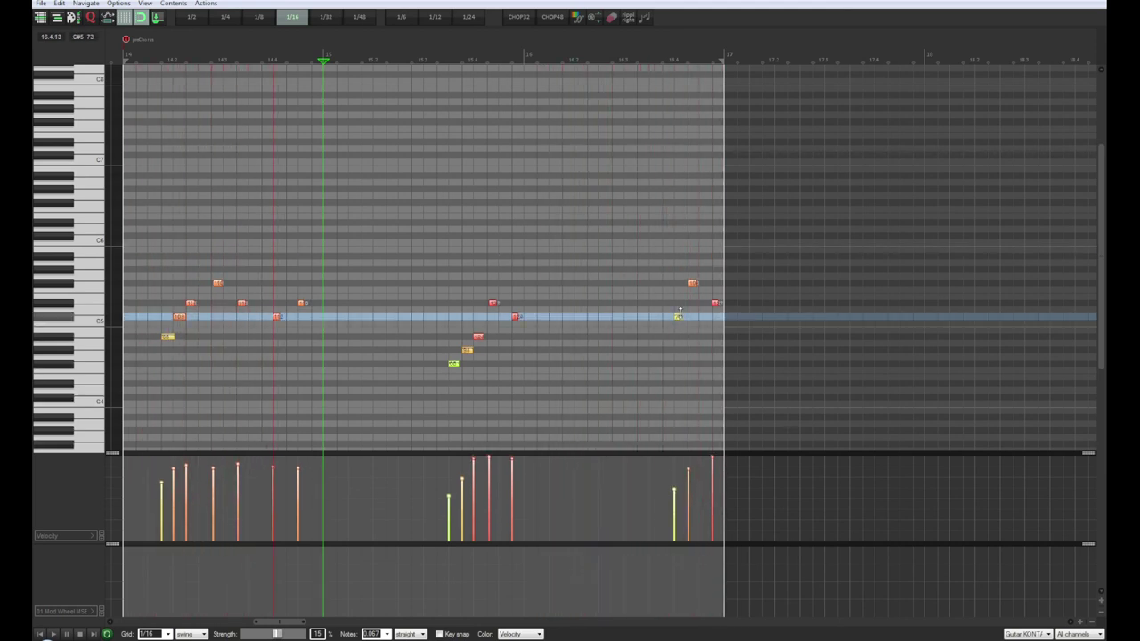
left_click(684, 320)
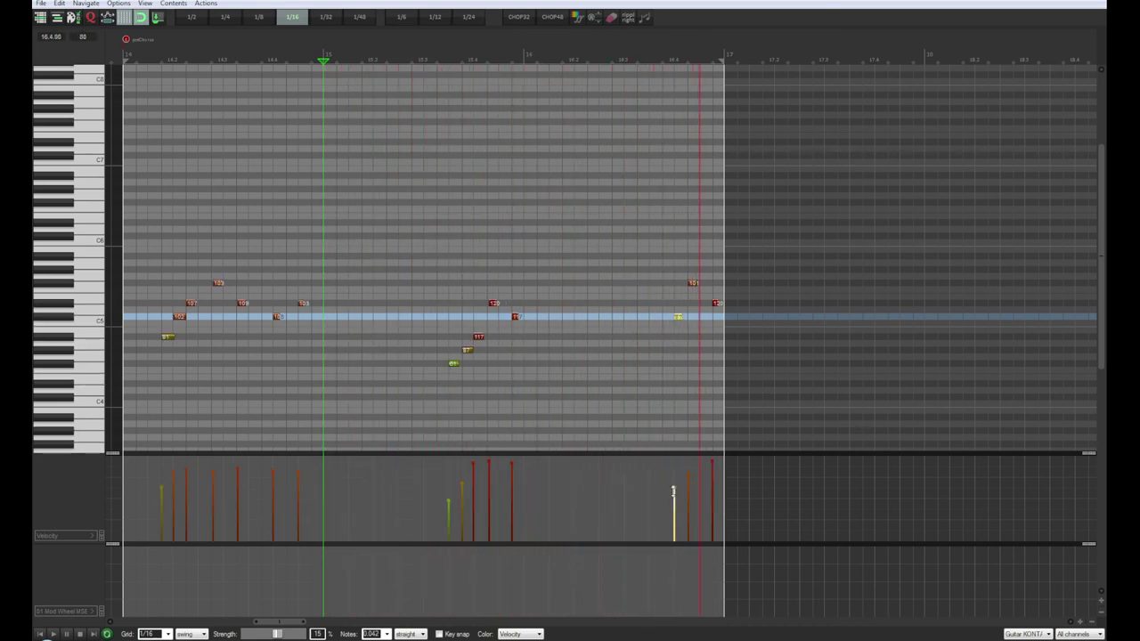
left_click_drag(673, 490, 674, 480)
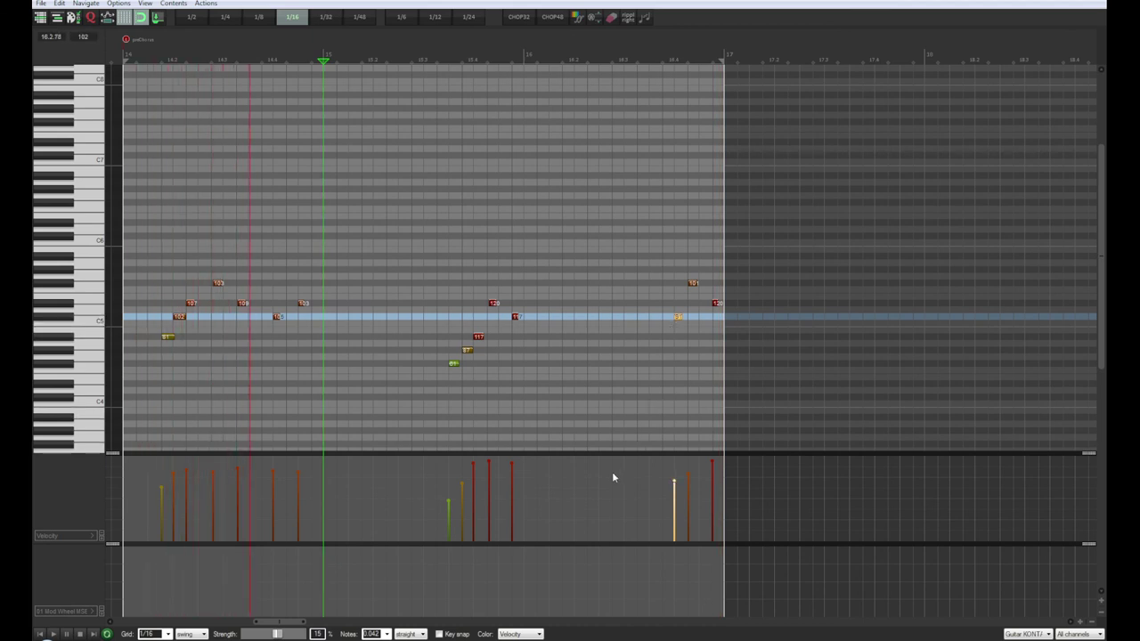
left_click(448, 496)
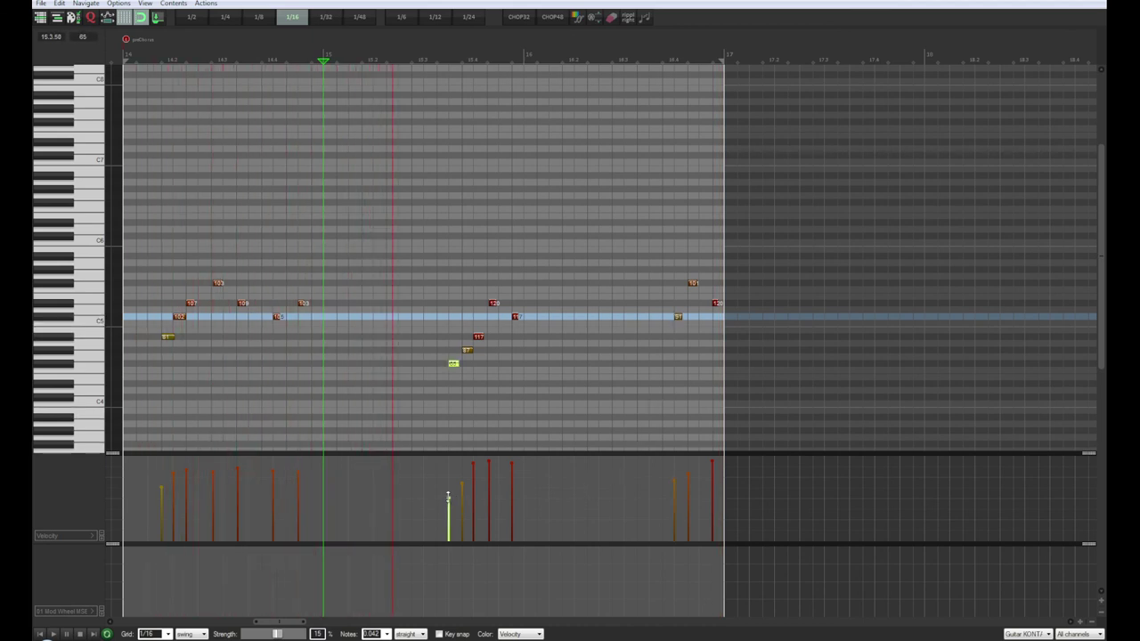
left_click_drag(448, 496, 448, 494)
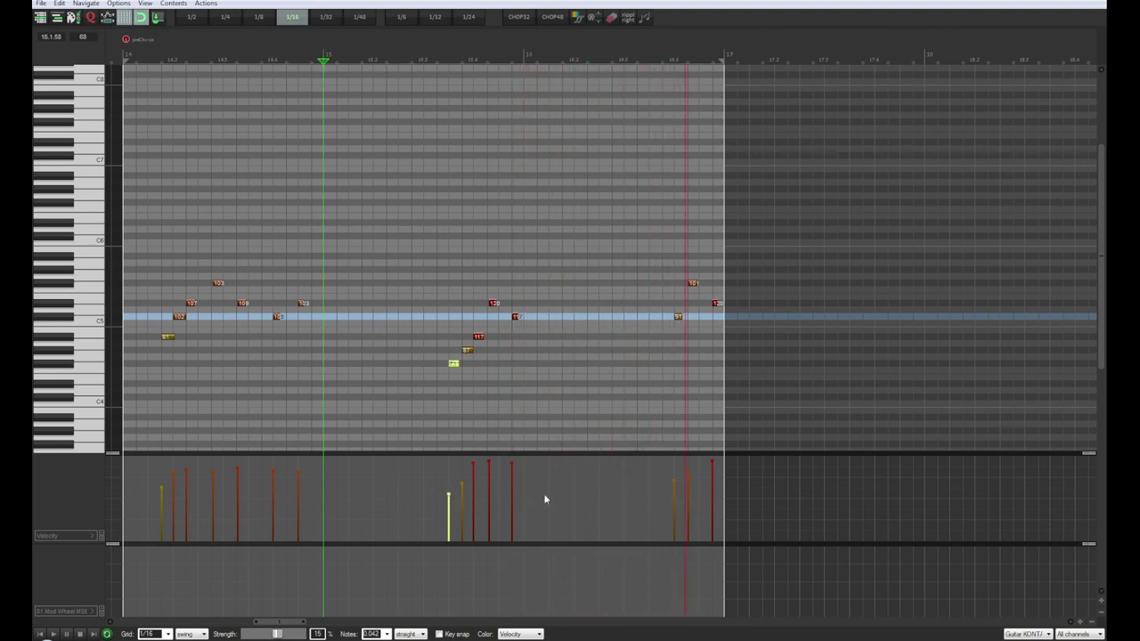
Raise bar 16's C#5 note to a velocity of about 95, slightly raise the note after it, and close the MIDI editor
left_click(675, 485)
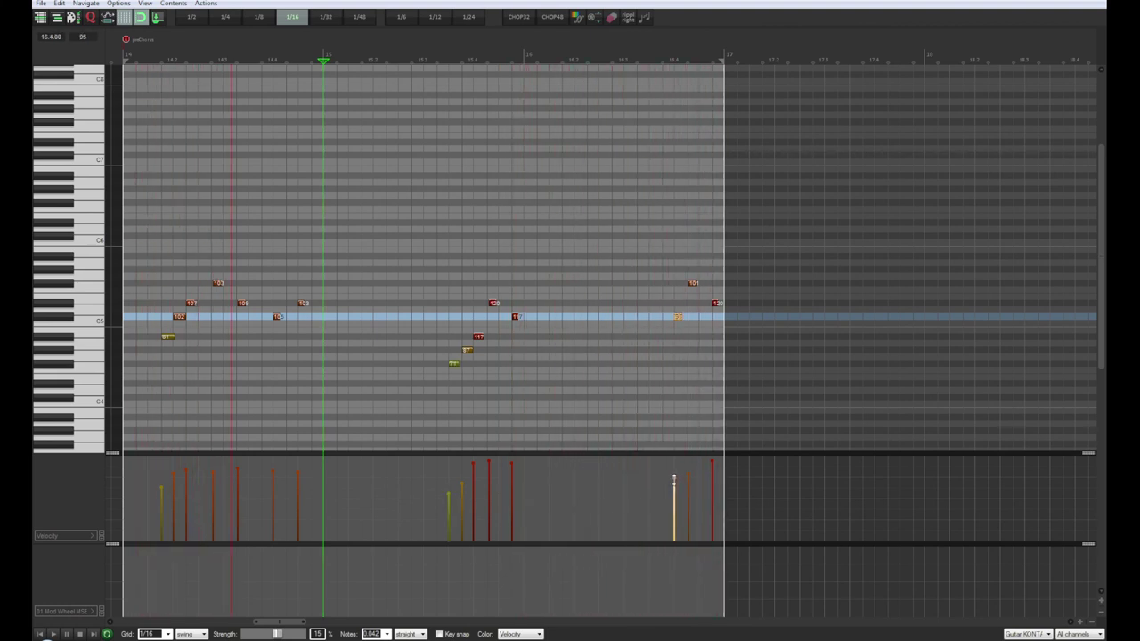
left_click(687, 471)
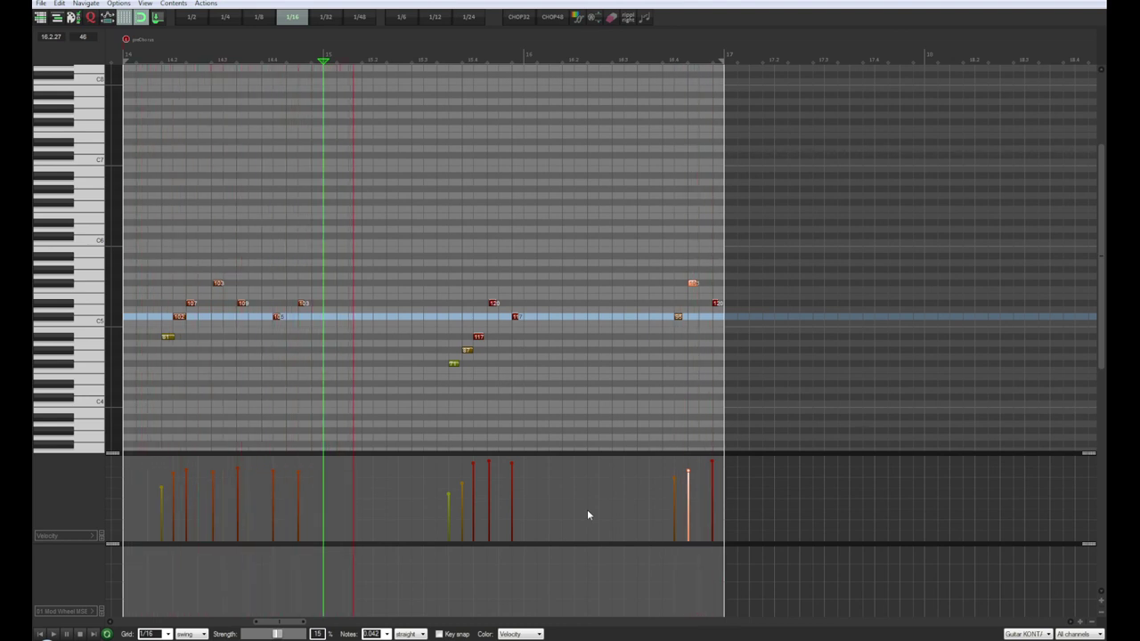
key("Escape")
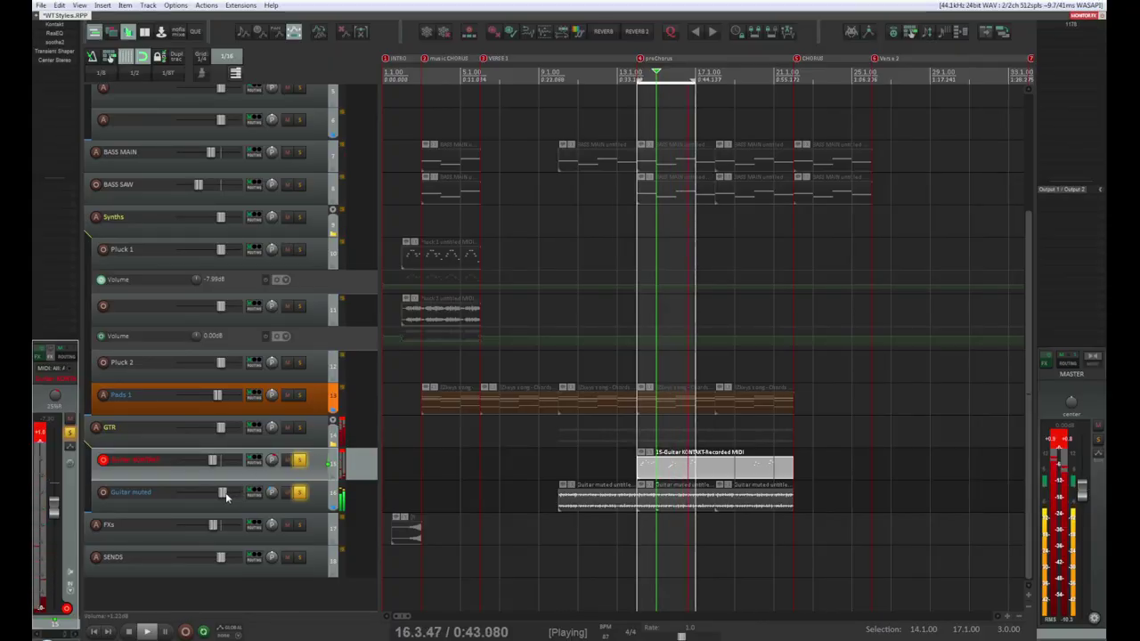
Lower the Guitar muted track's volume slightly and unsolo both guitar tracks to hear them in the full mix
left_click_drag(225, 492, 224, 492)
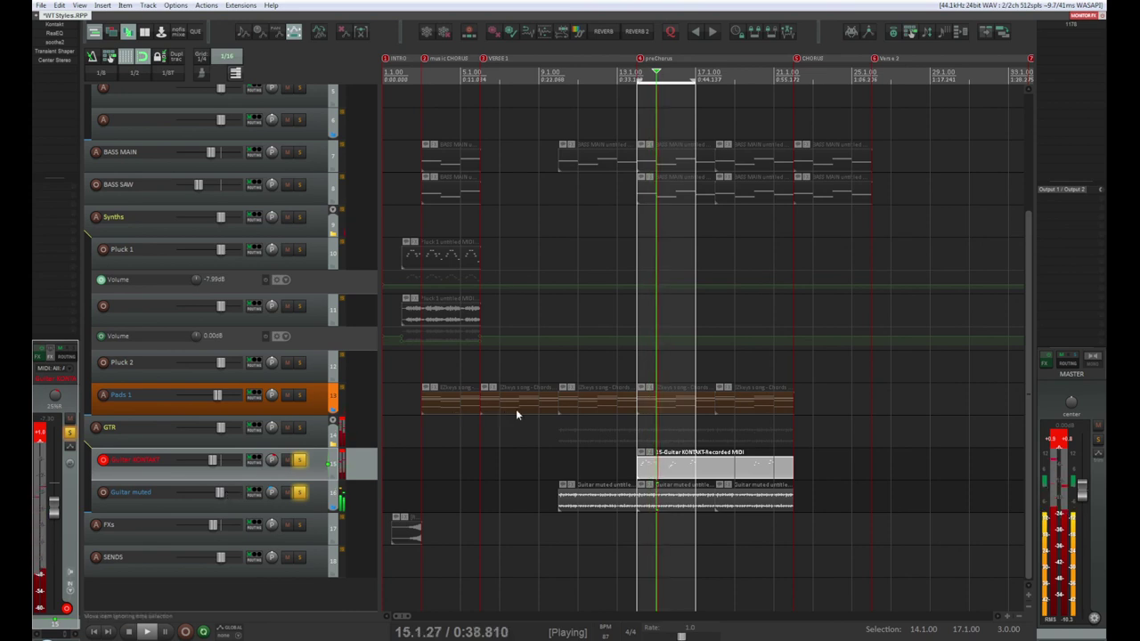
left_click(287, 460)
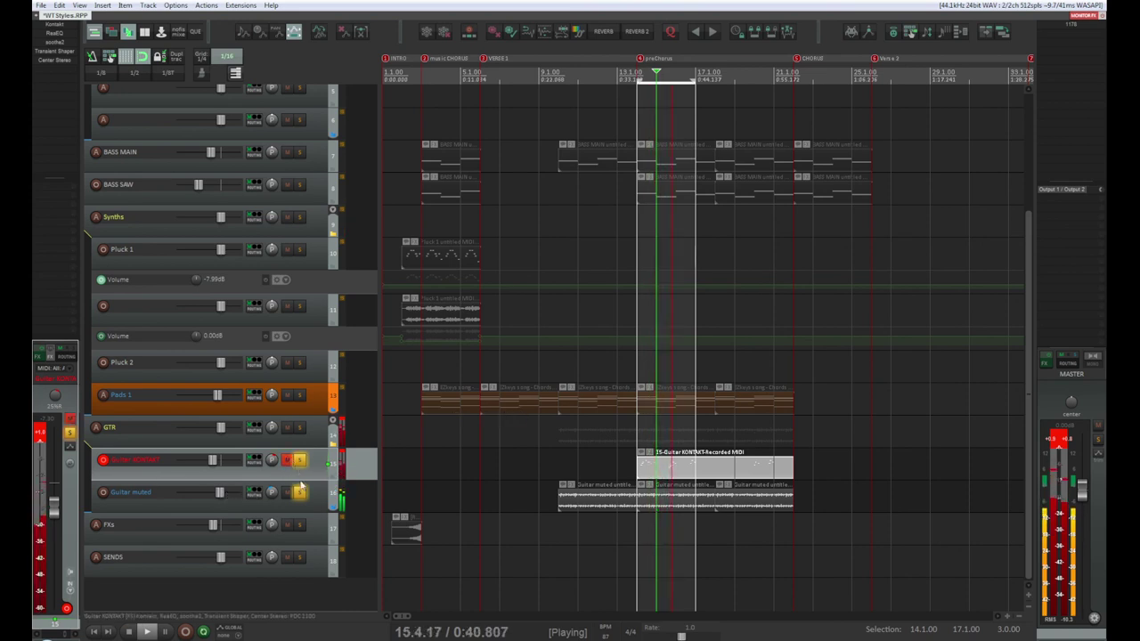
left_click(300, 490)
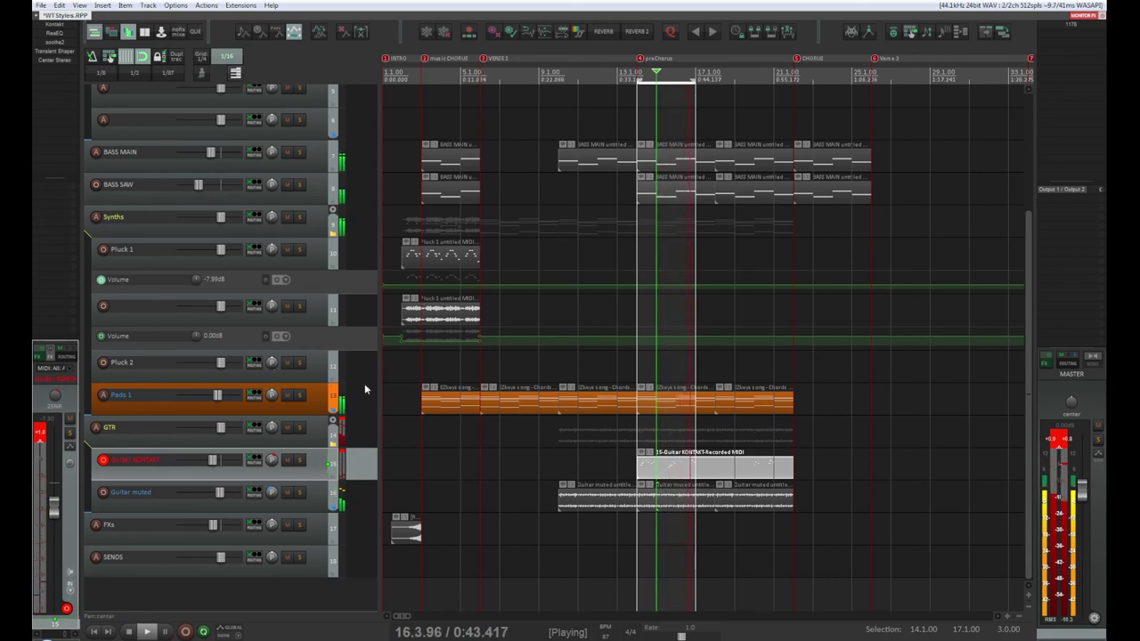
Turn off looped playback and reopen the Guitar KONTAKT MIDI item for note editing
left_click(203, 631)
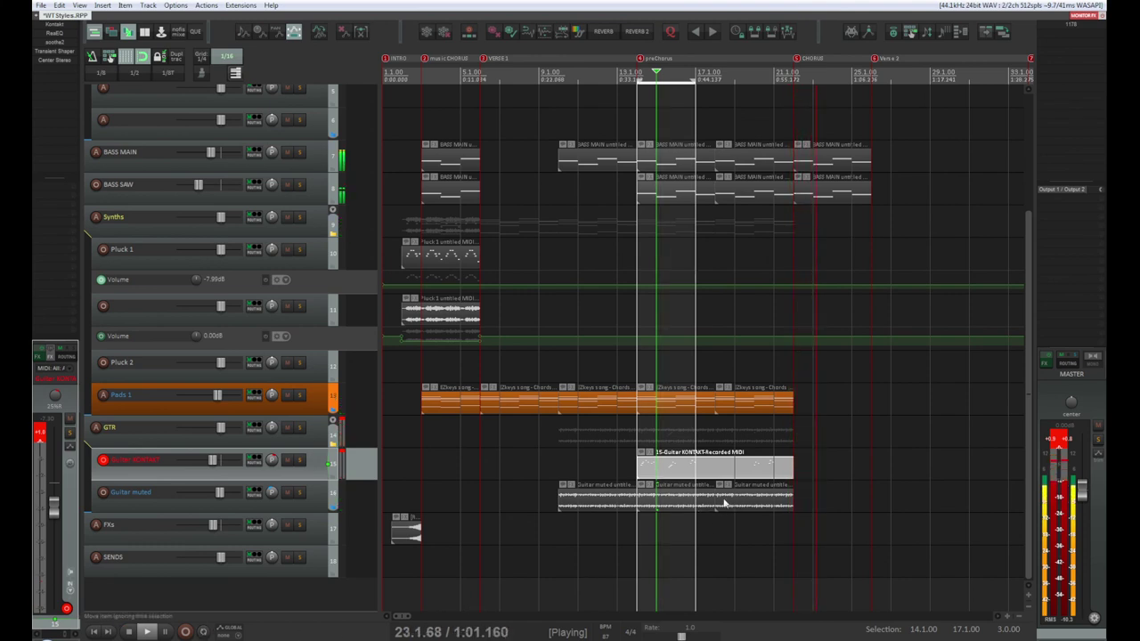
left_click(772, 471)
double_click(763, 470)
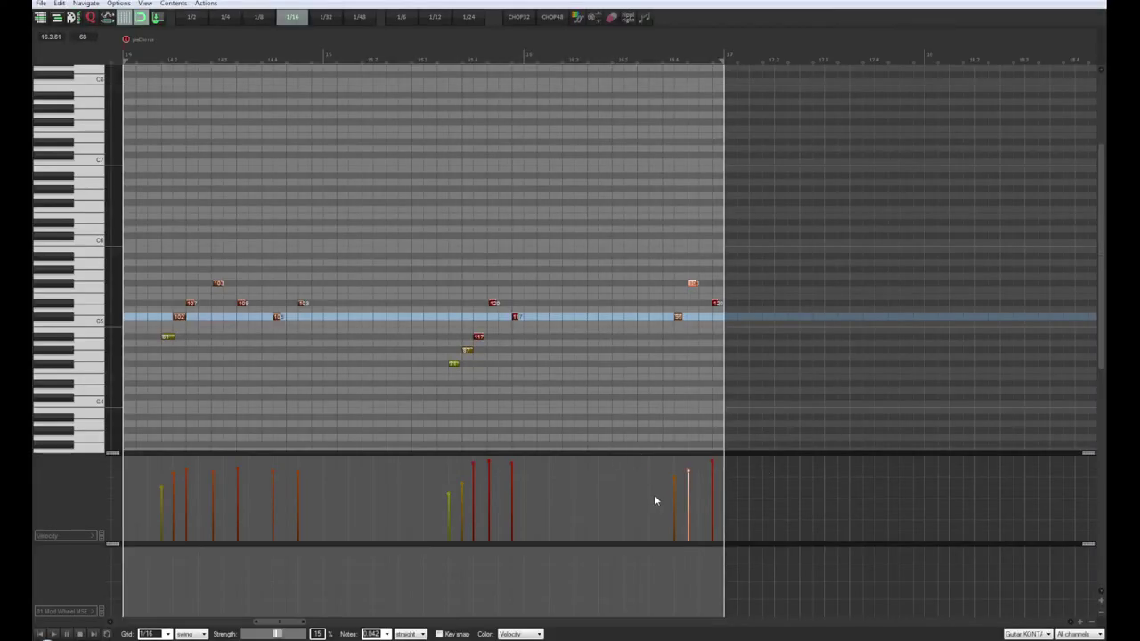
Raise bar 20's highest note to velocity 107, raise the C#5 note before it, and place the edit cursor at that C#5 note
scroll(809, 465, "down", 5)
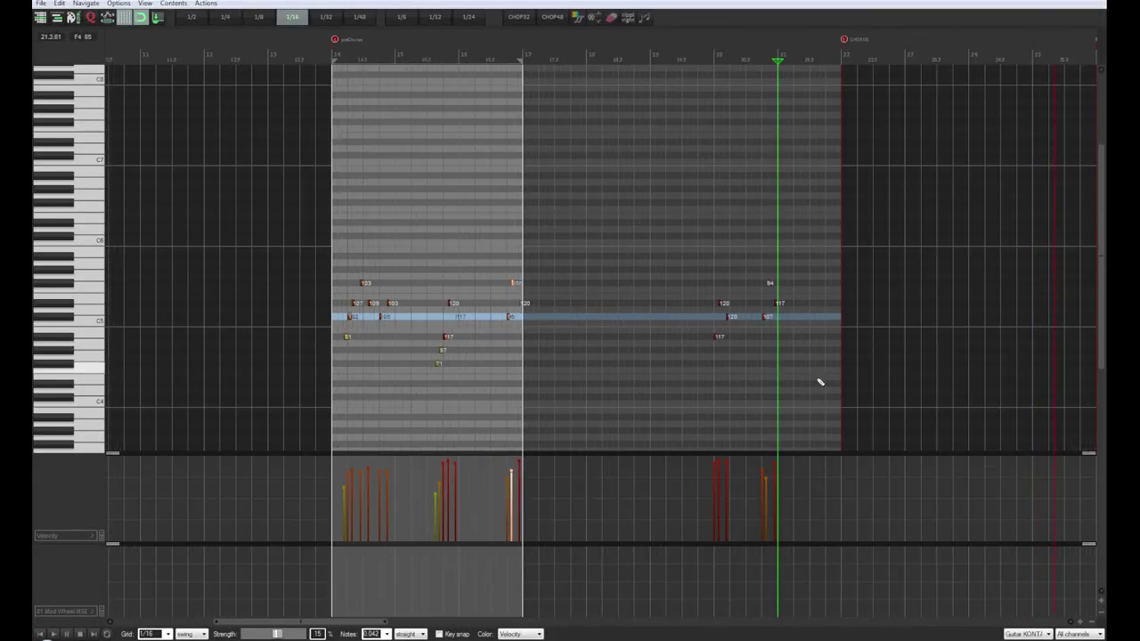
scroll(873, 381, "up", 5)
scroll(690, 392, "up", 2)
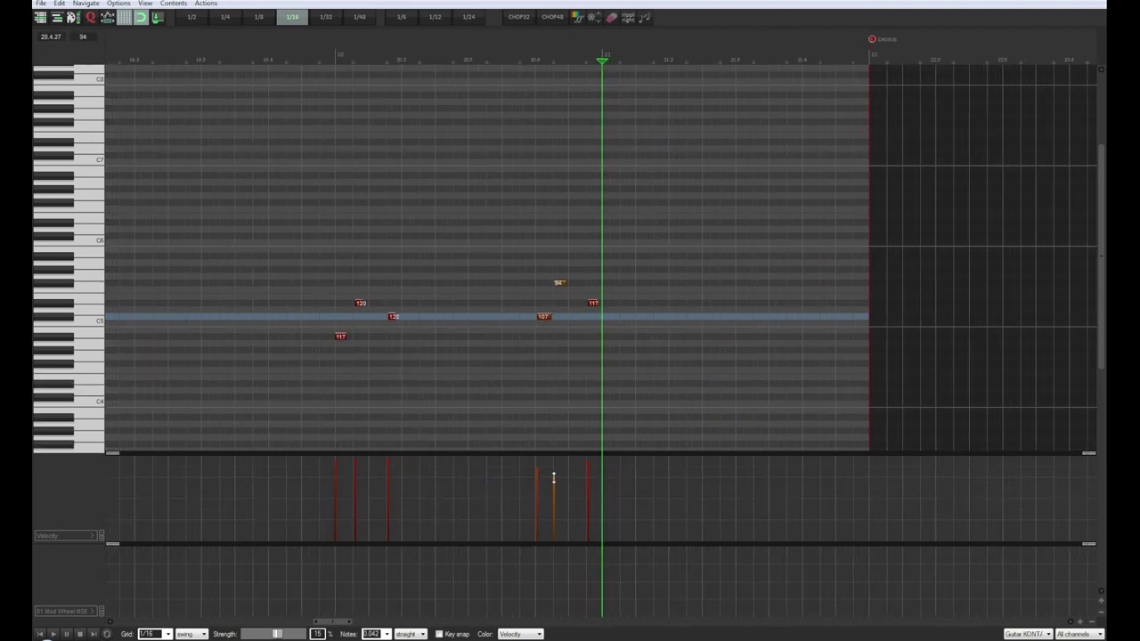
left_click_drag(553, 478, 538, 465)
left_click(536, 53)
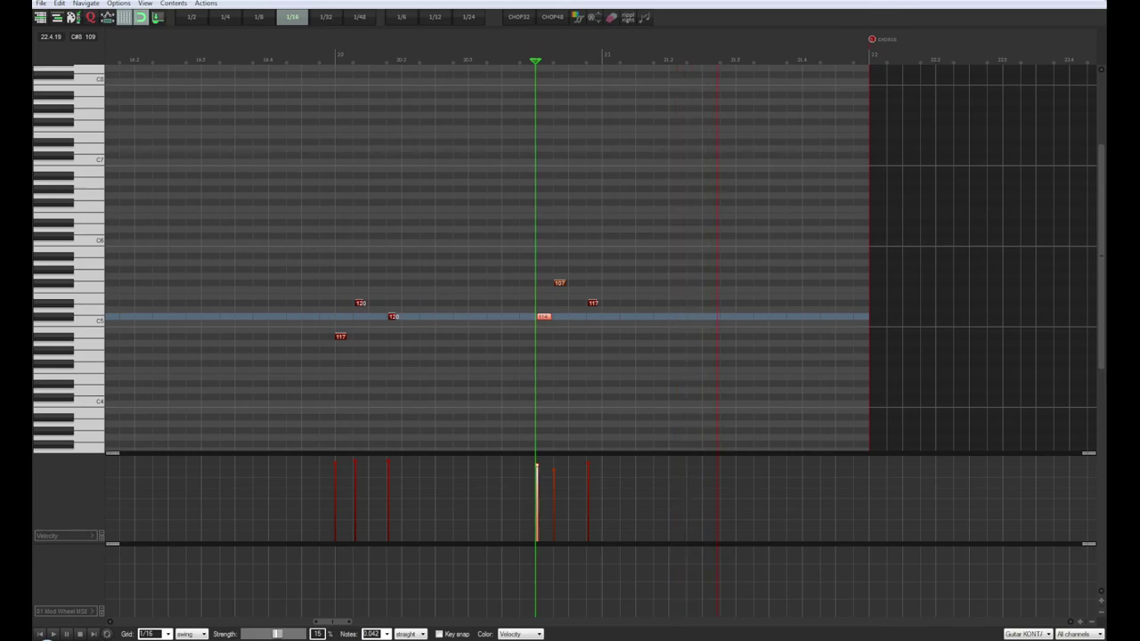
Close the MIDI editor, audition the end of the prechorus from bar 20, and lower the BASS SAW track's volume slightly
key("Escape")
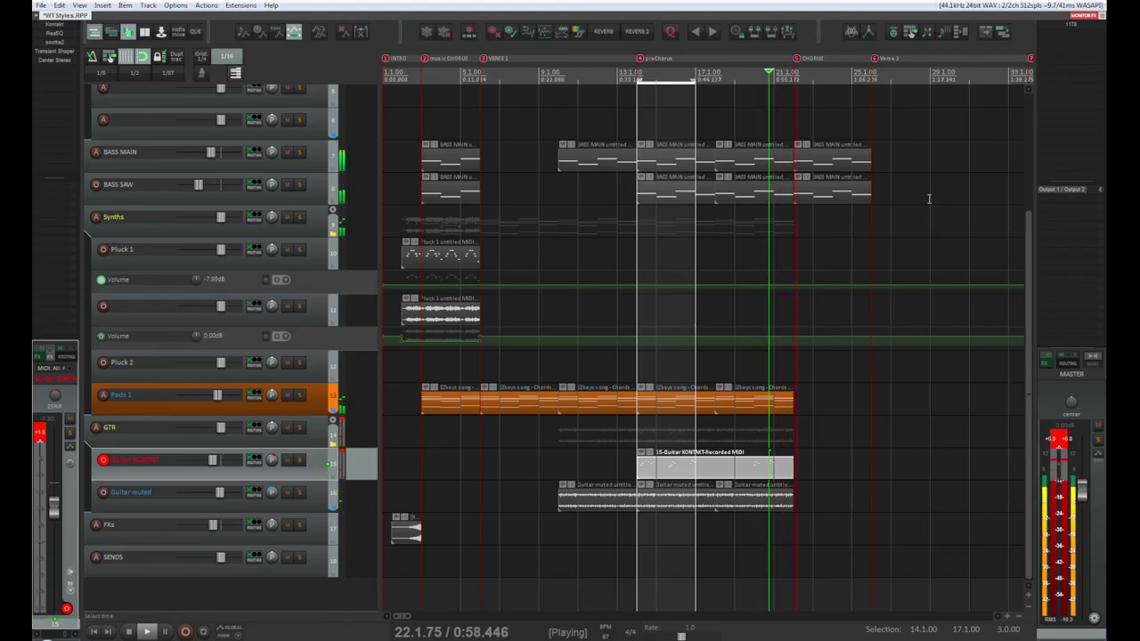
key("space")
key("space")
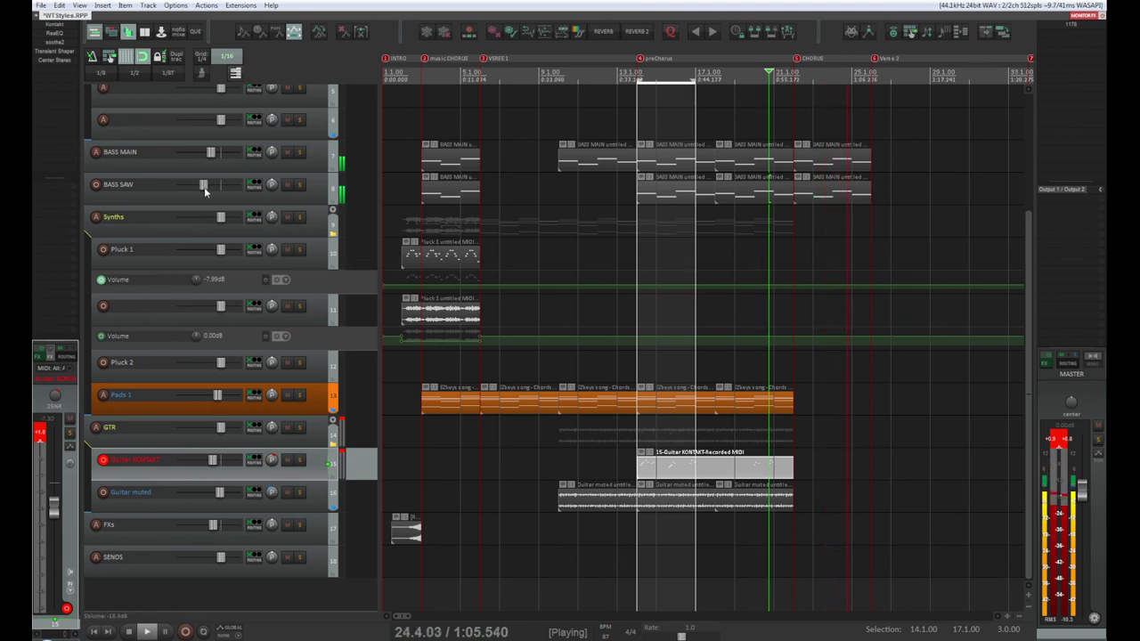
left_click_drag(204, 187, 198, 192)
key("space")
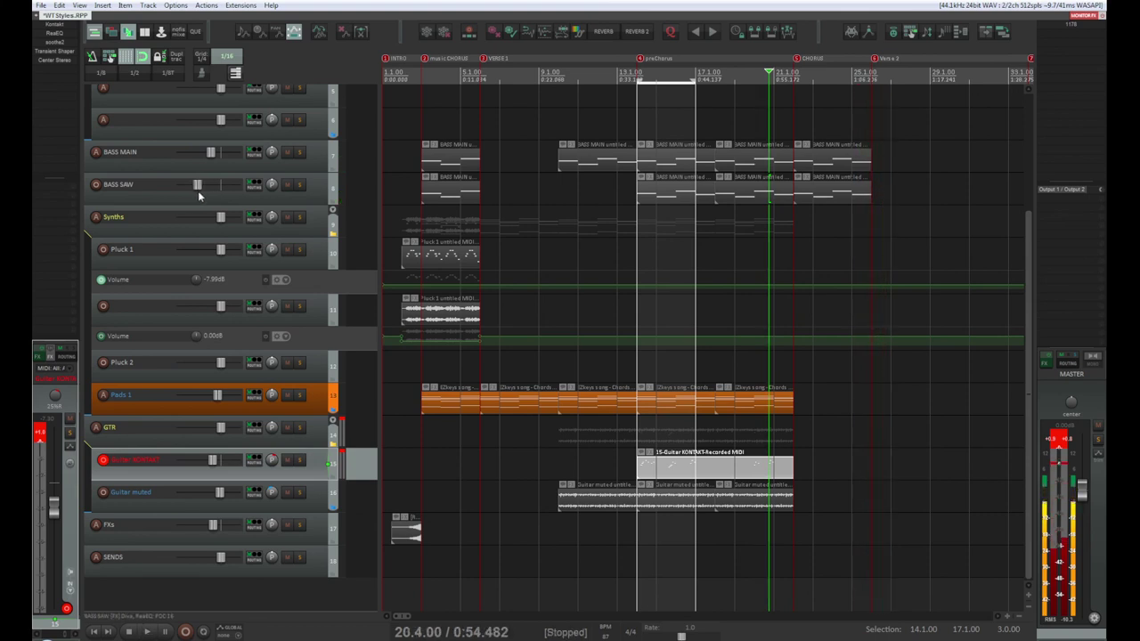
key("space")
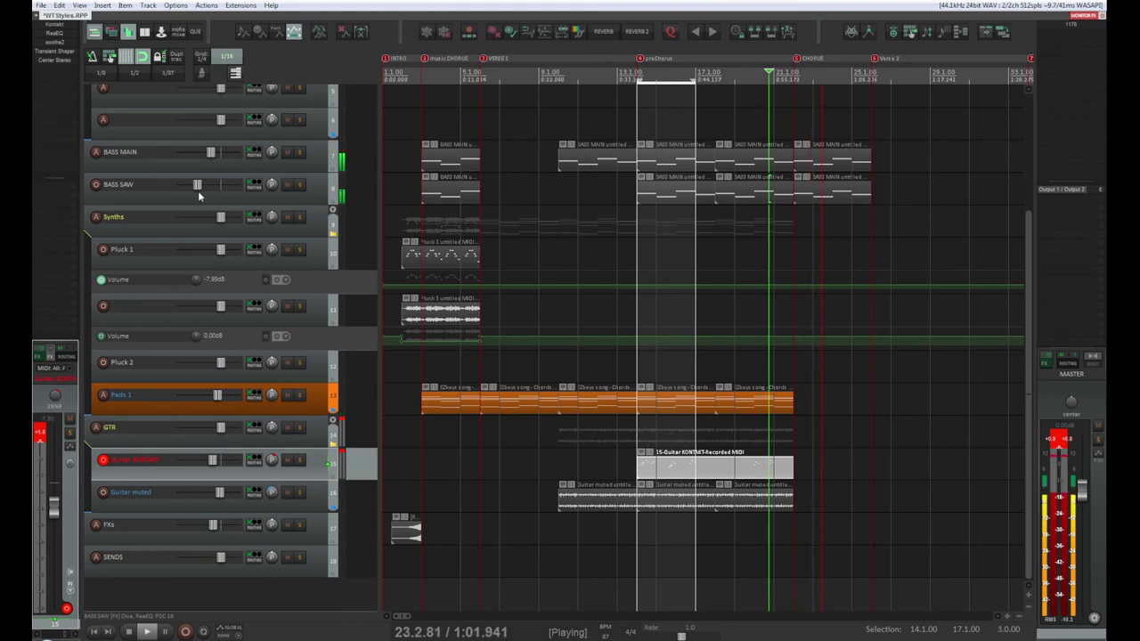
key("space")
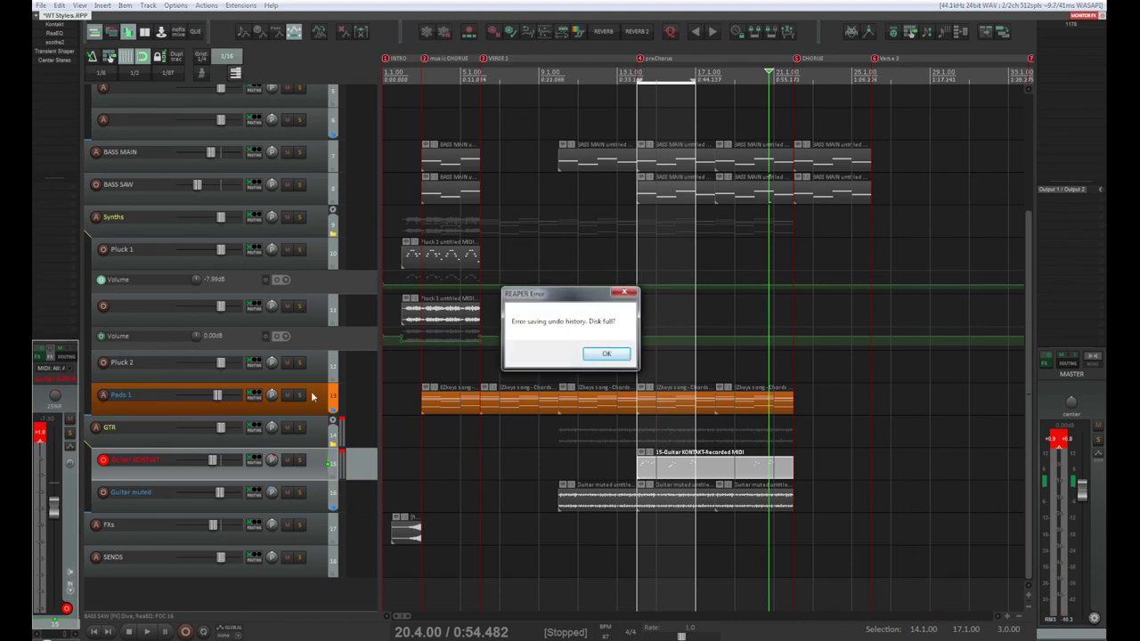
Dismiss the undo-history error, close the Malwarebytes update notice, and switch to Total Commander showing the WTStyles project folder
left_click(623, 356)
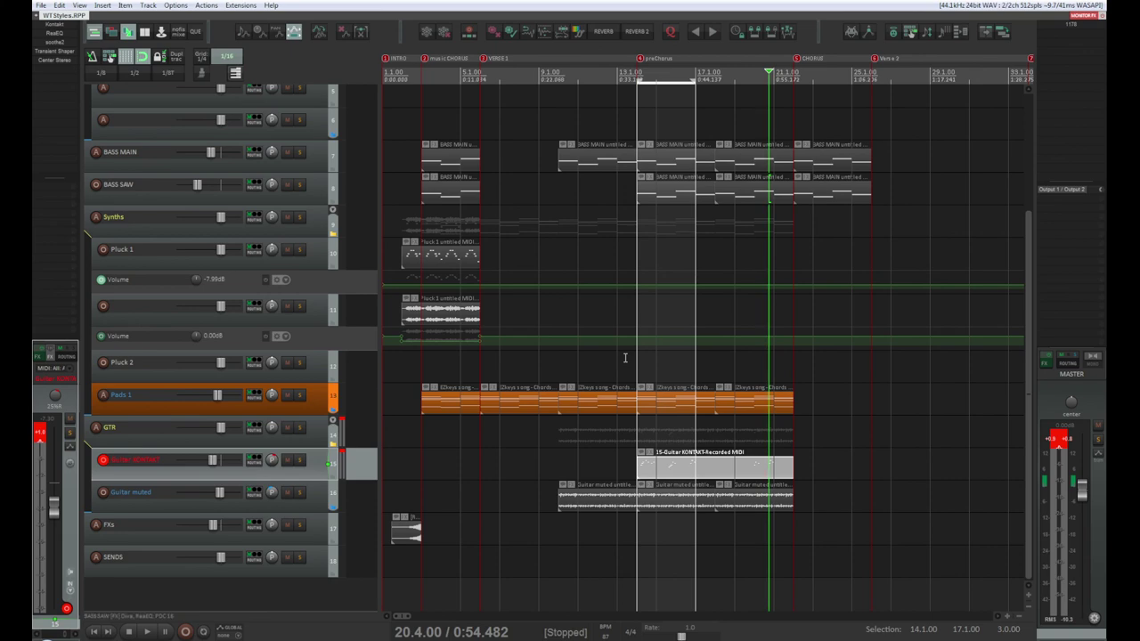
key("alt+Tab")
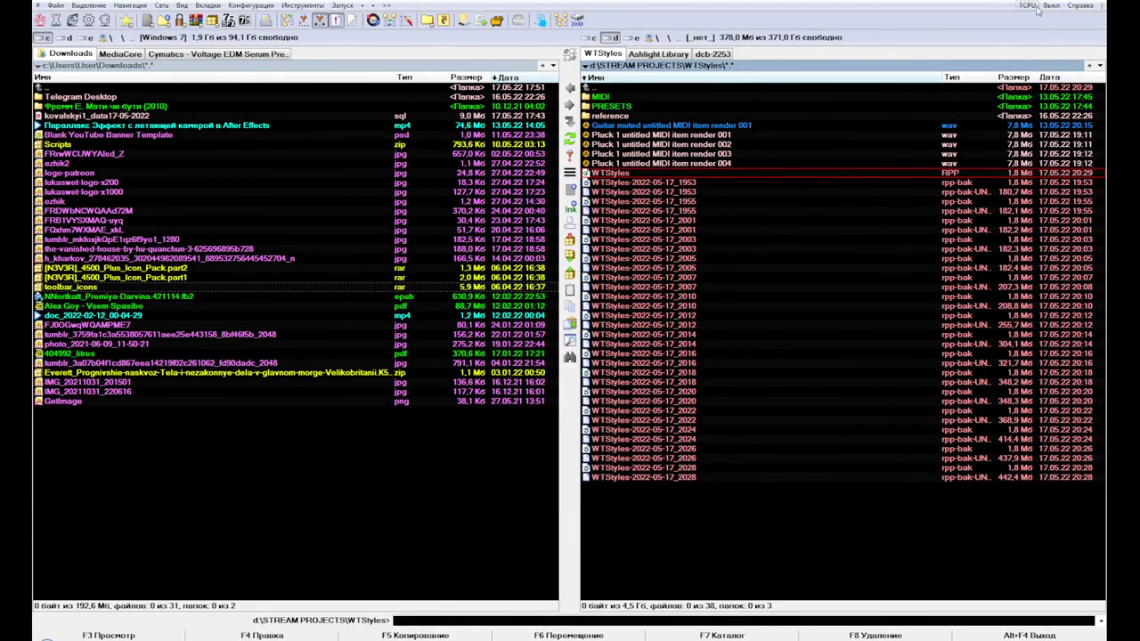
key("alt+Tab")
key("super+d")
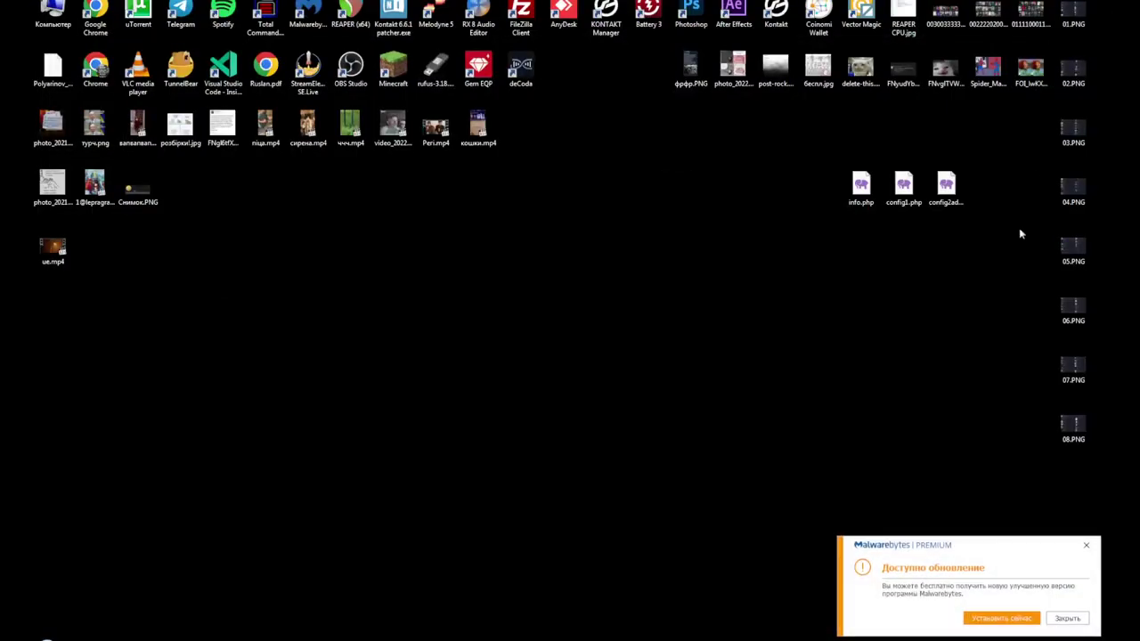
left_click(1070, 619)
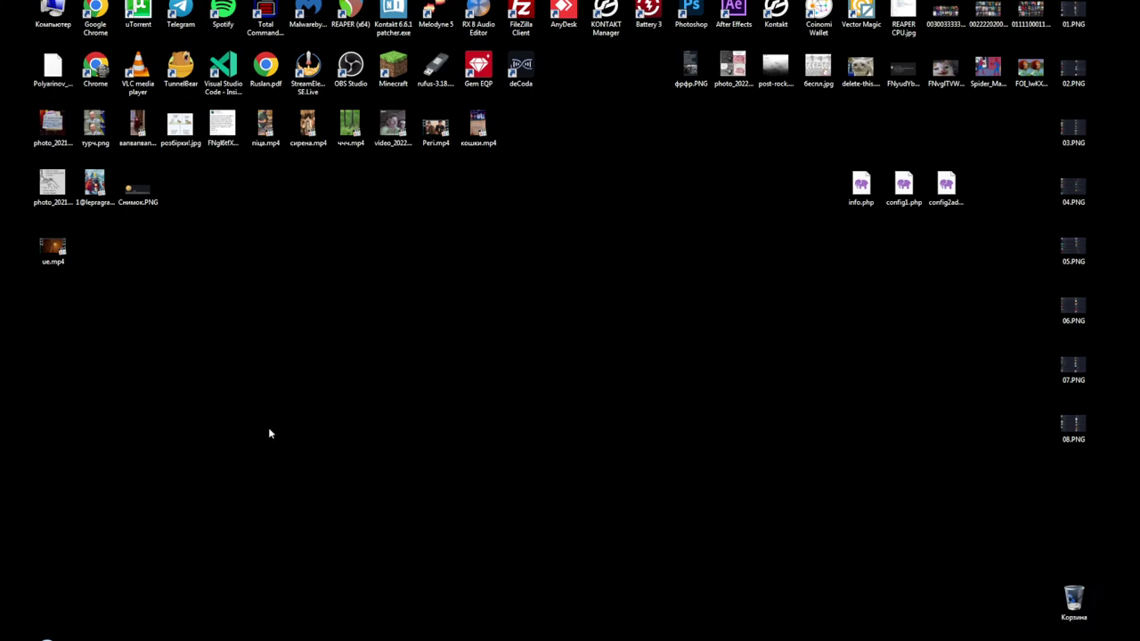
left_click(45, 639)
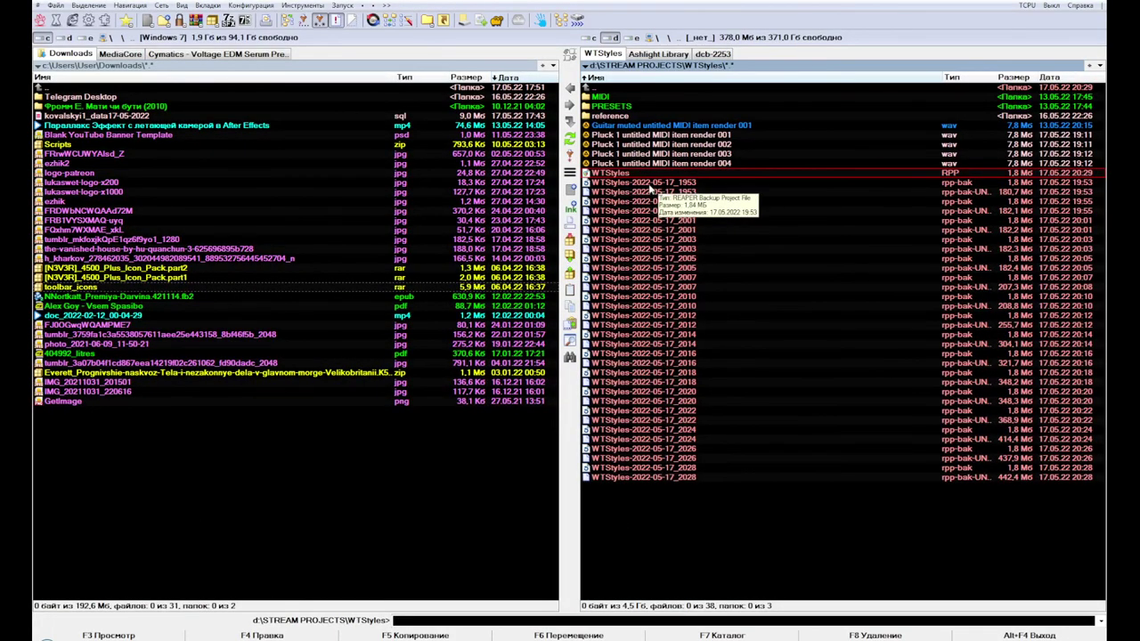
Delete all WTStyles backup files except the project file and the WTStyles-2022-05-17_1953 rpp-bak backup
left_click_drag(644, 192, 651, 542)
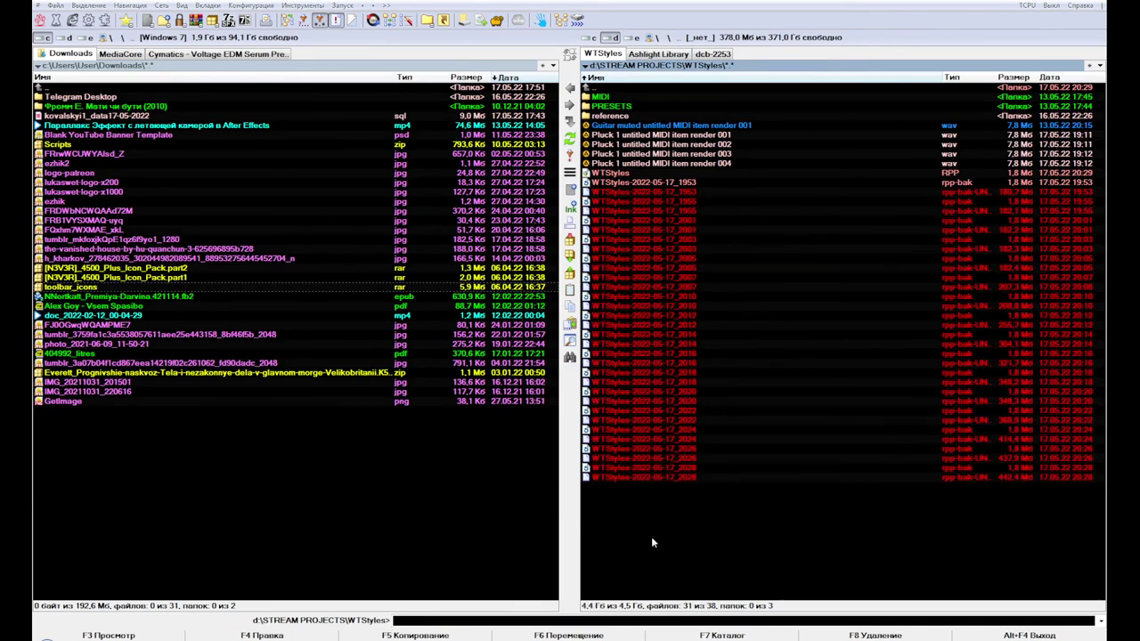
key("Delete")
key("Return")
Empty the Recycle Bin permanently and switch back to the REAPER project
key("super+d")
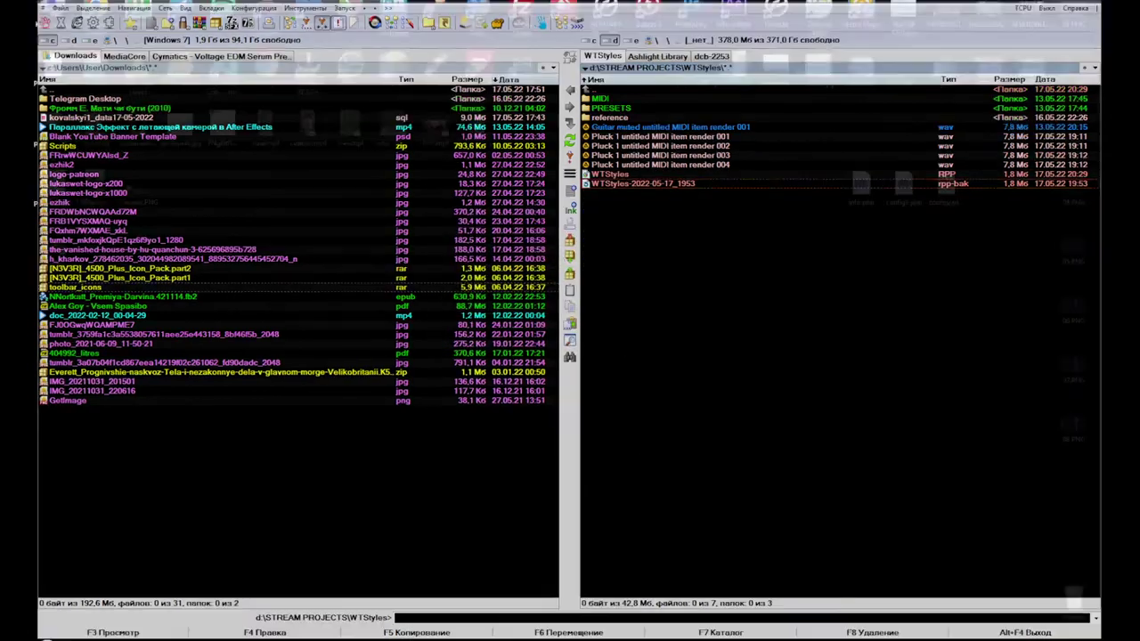
right_click(1073, 599)
left_click(1051, 555)
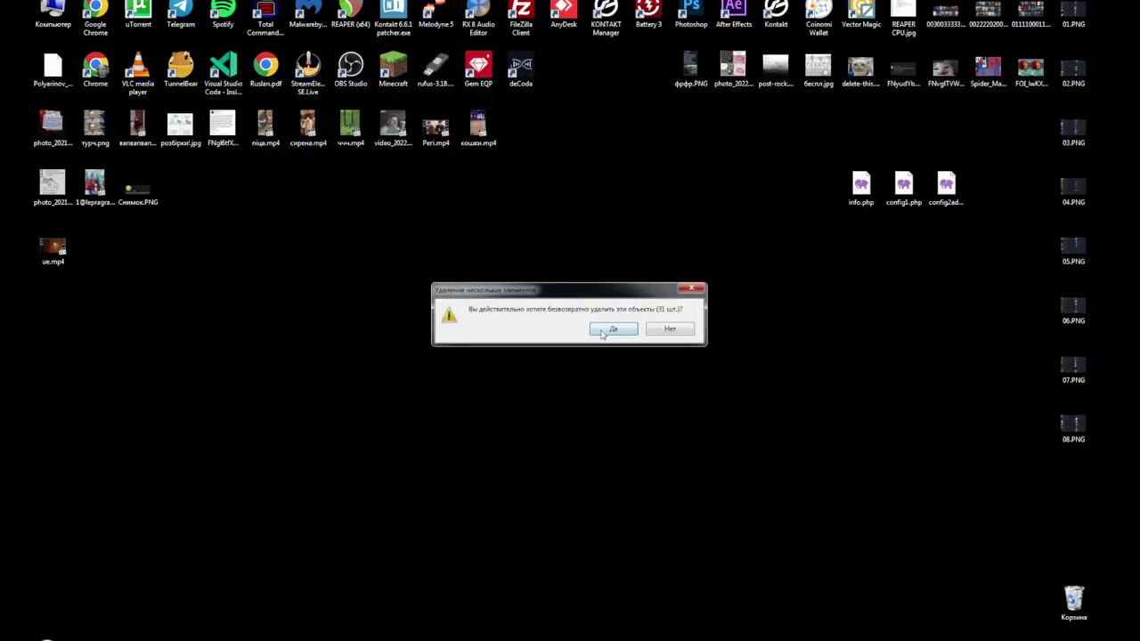
key("Return")
left_click(46, 639)
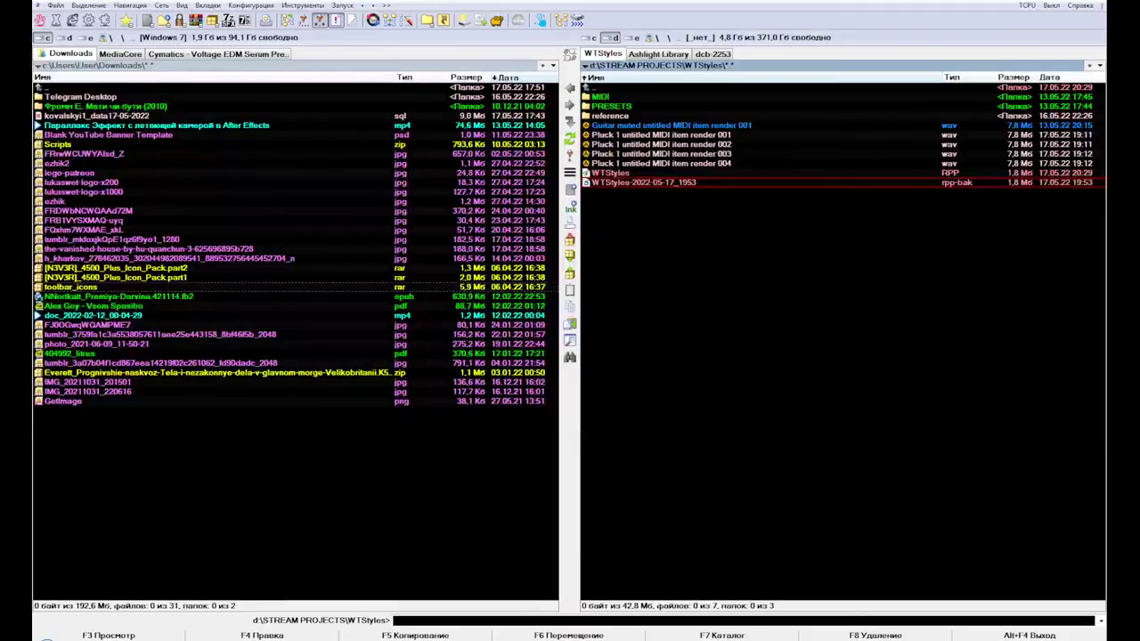
key("alt+Tab")
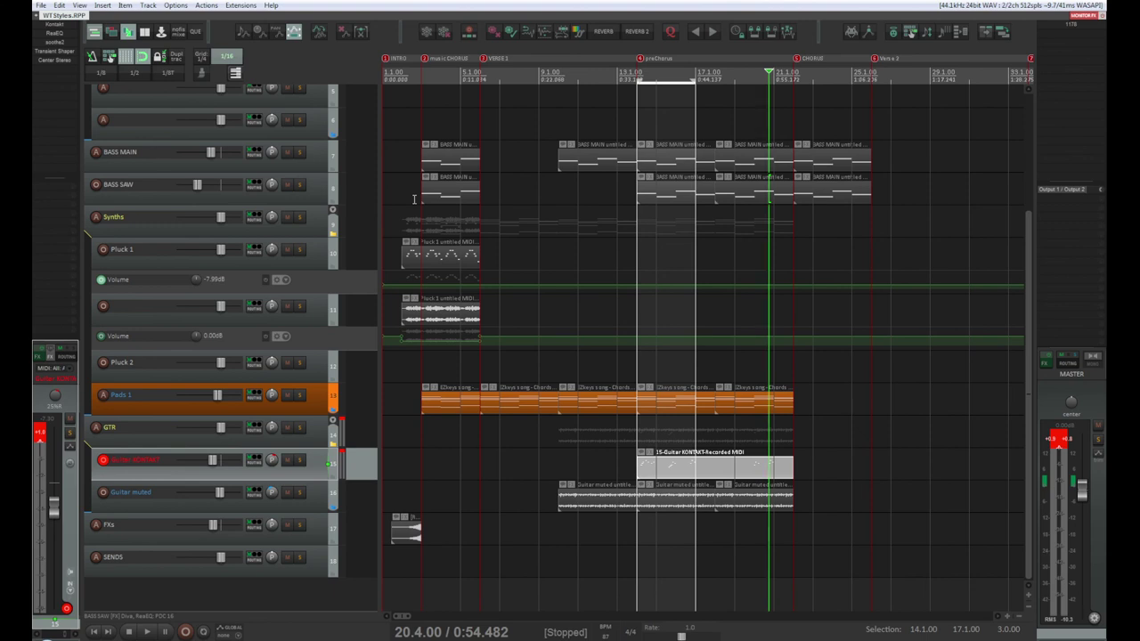
Play the song from the start and review the arrangement across all tracks, from the drums down to the guitars
left_click(94, 631)
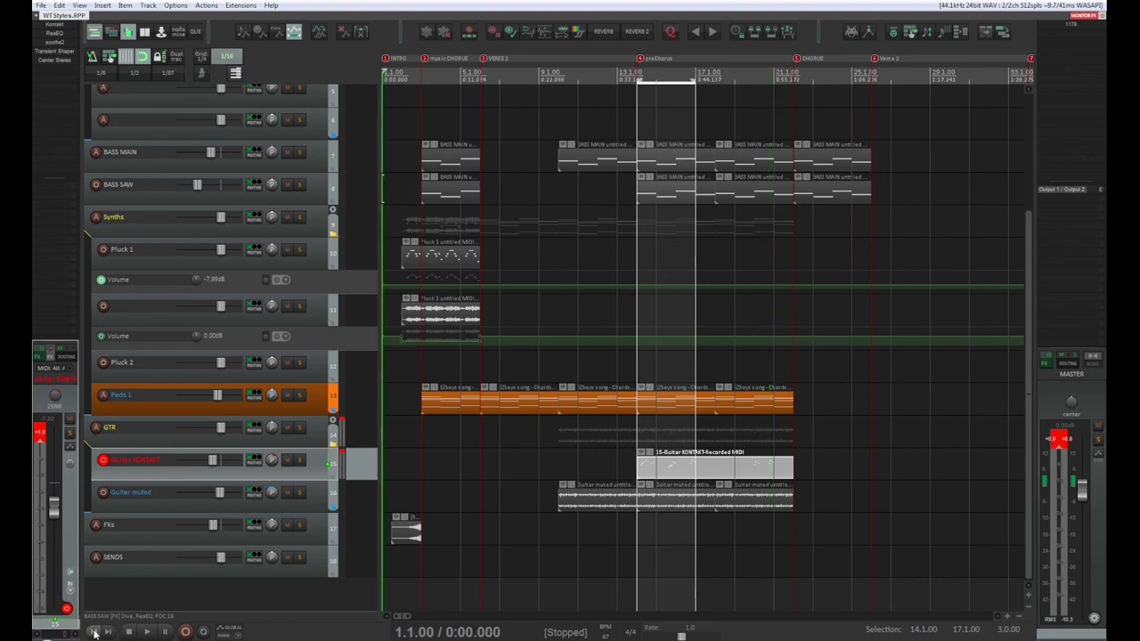
key("space")
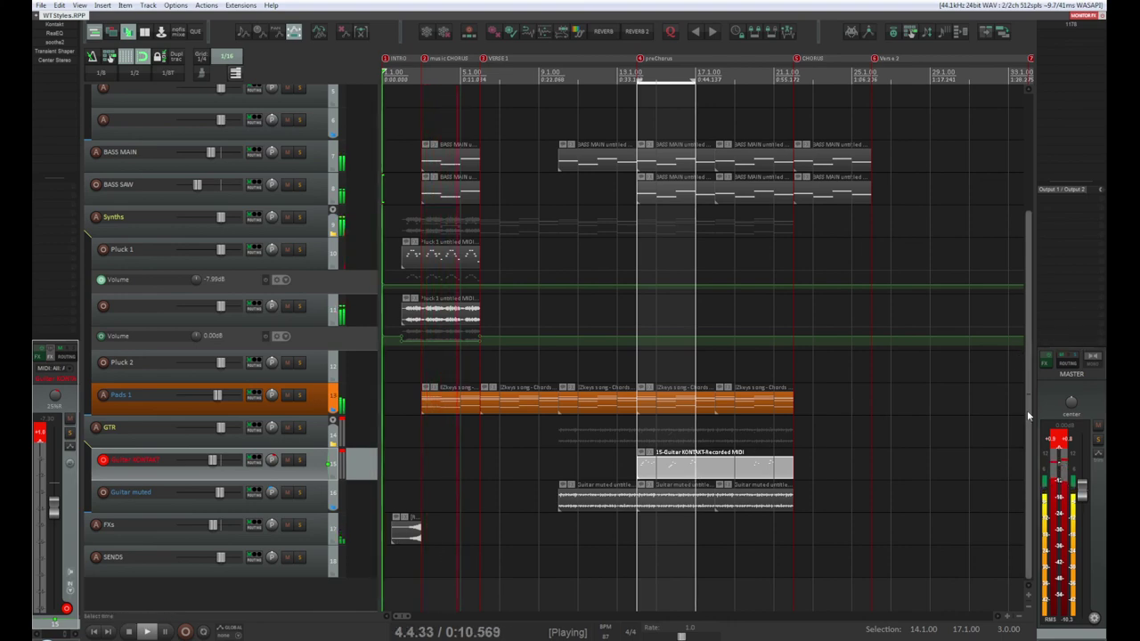
left_click_drag(1028, 408, 1040, 288)
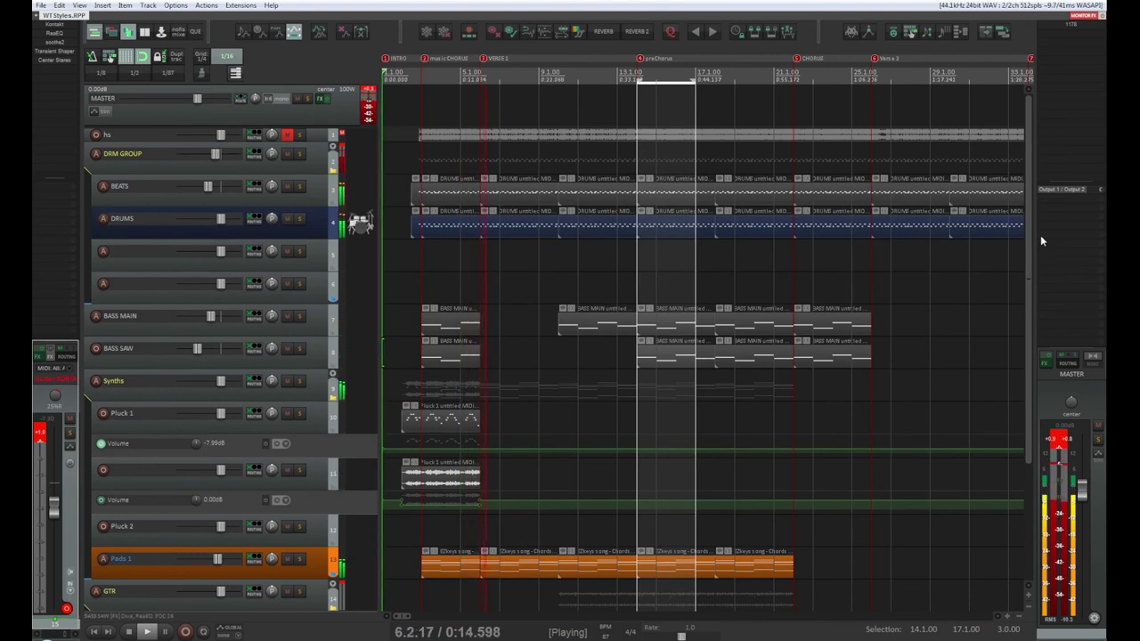
left_click(348, 417)
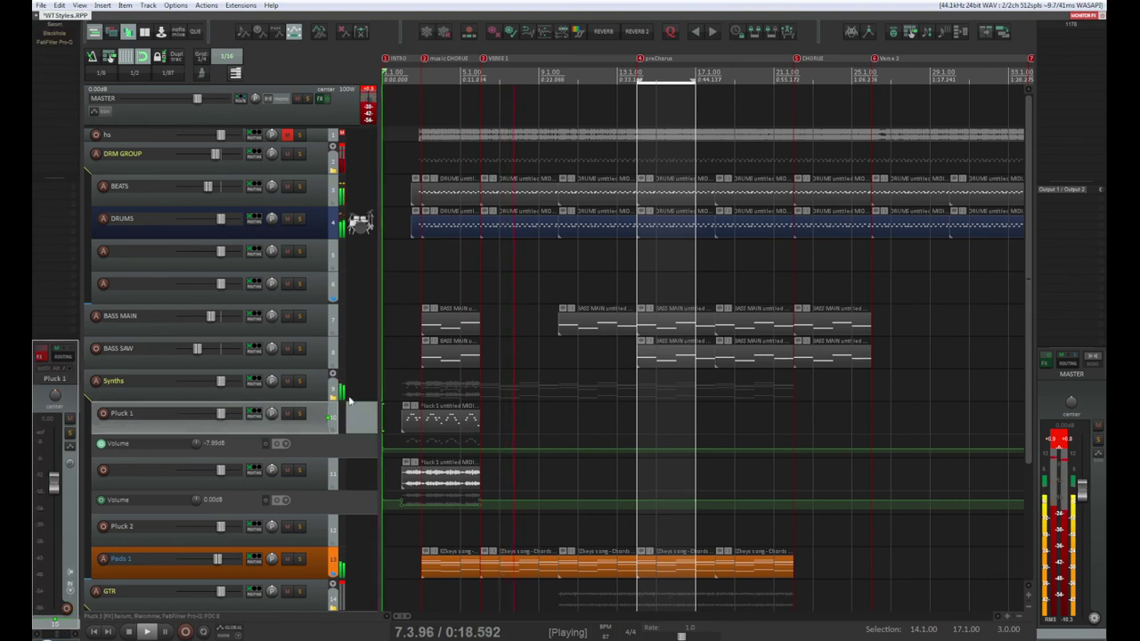
left_click(407, 423)
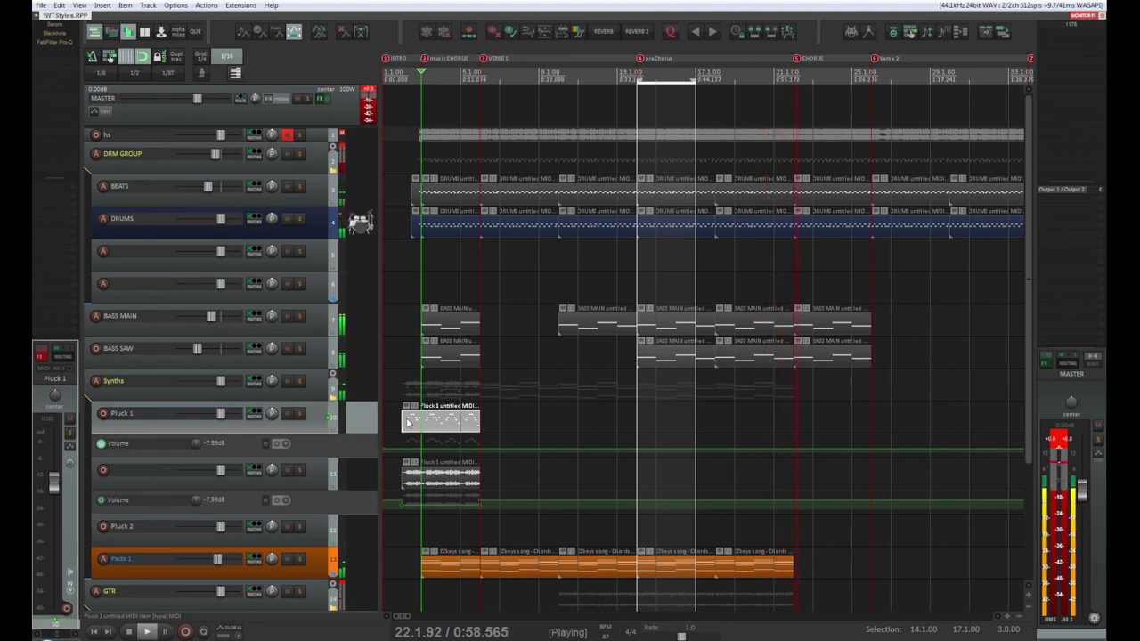
scroll(665, 459, "down", 3)
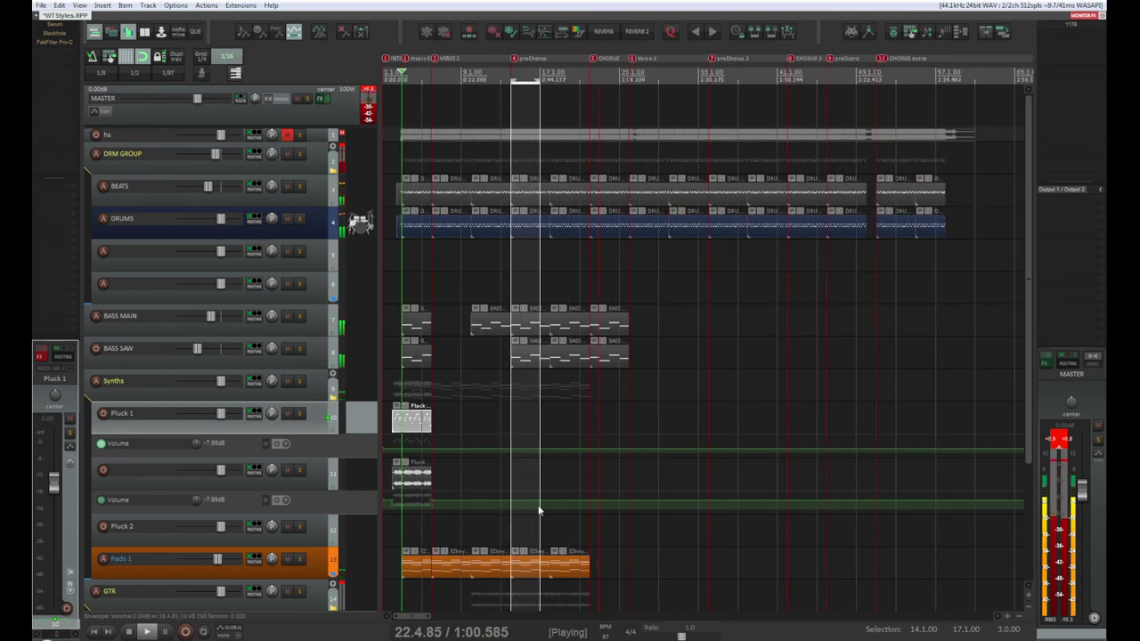
left_click_drag(1028, 383, 1025, 574)
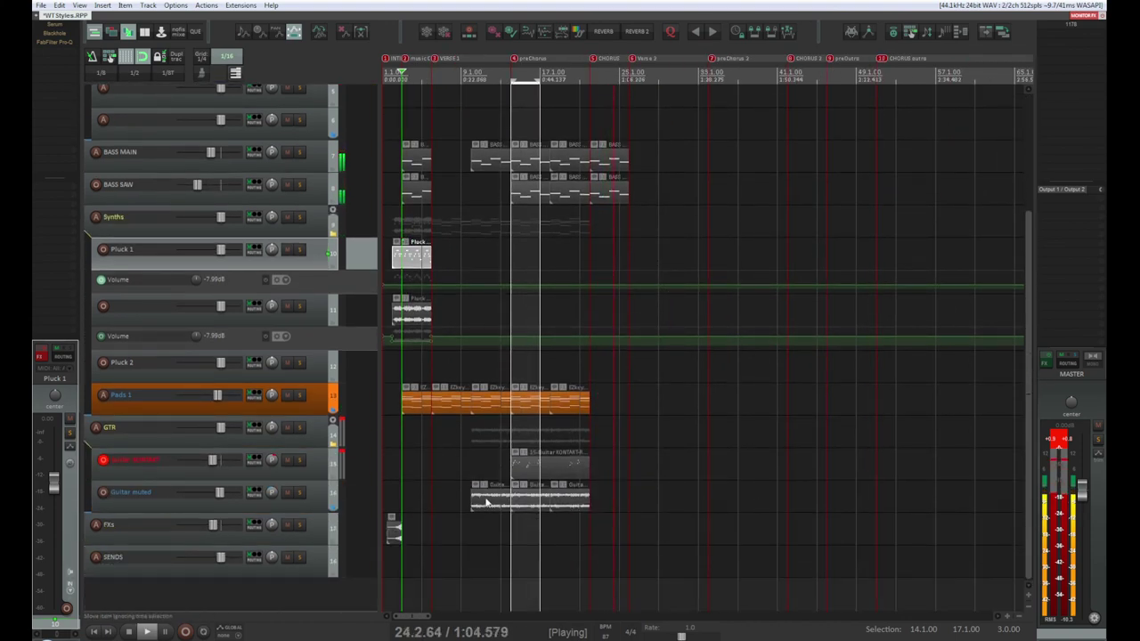
key("space")
Reopen the Guitar KONTAKT MIDI item and audition the lead-in to bar 20's phrase, finishing with playback from bar 19
left_click(527, 474)
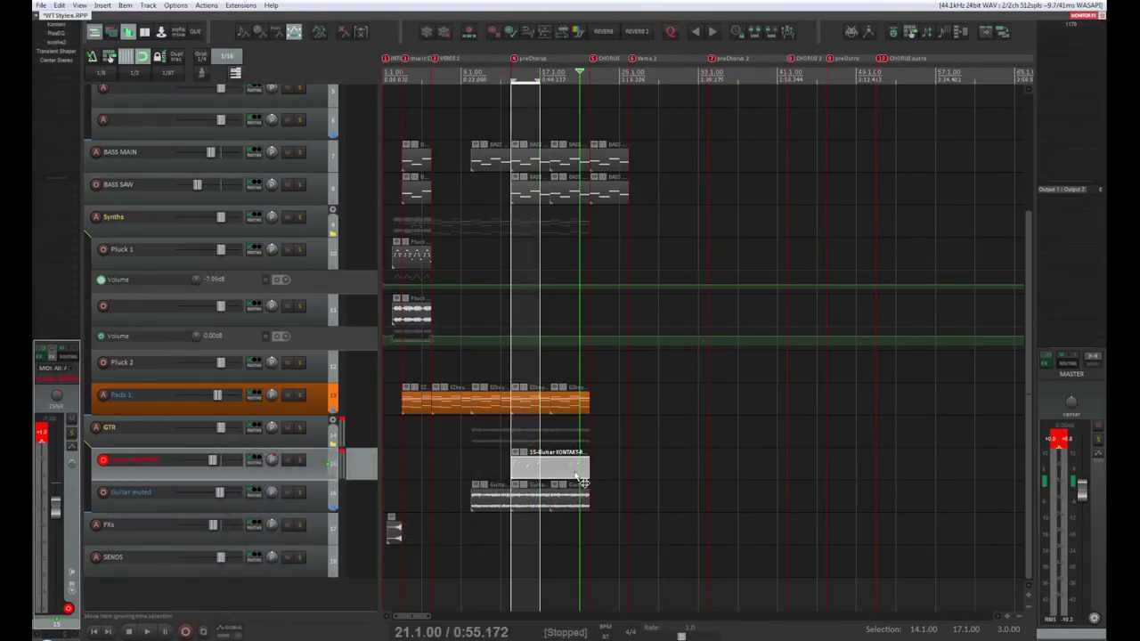
double_click(571, 471)
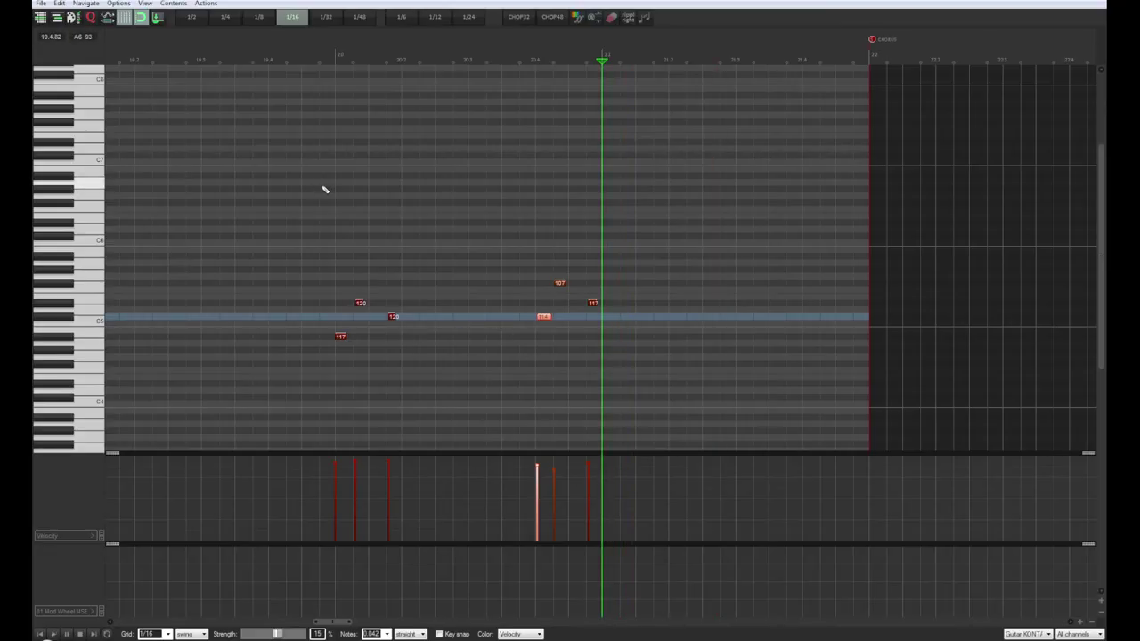
left_click(334, 59)
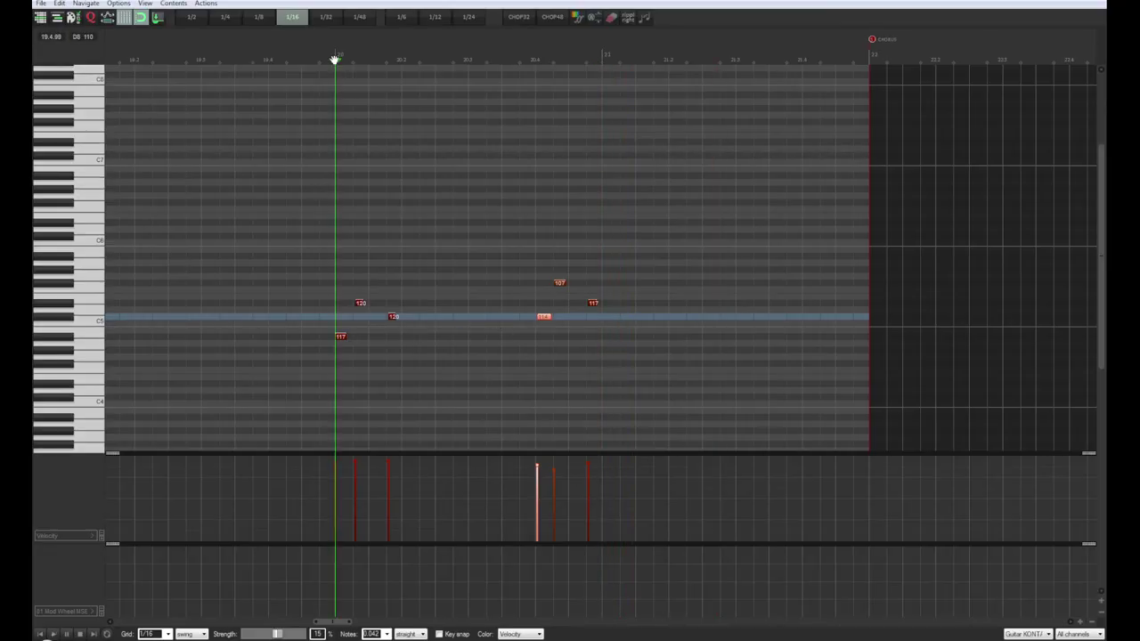
left_click(136, 57)
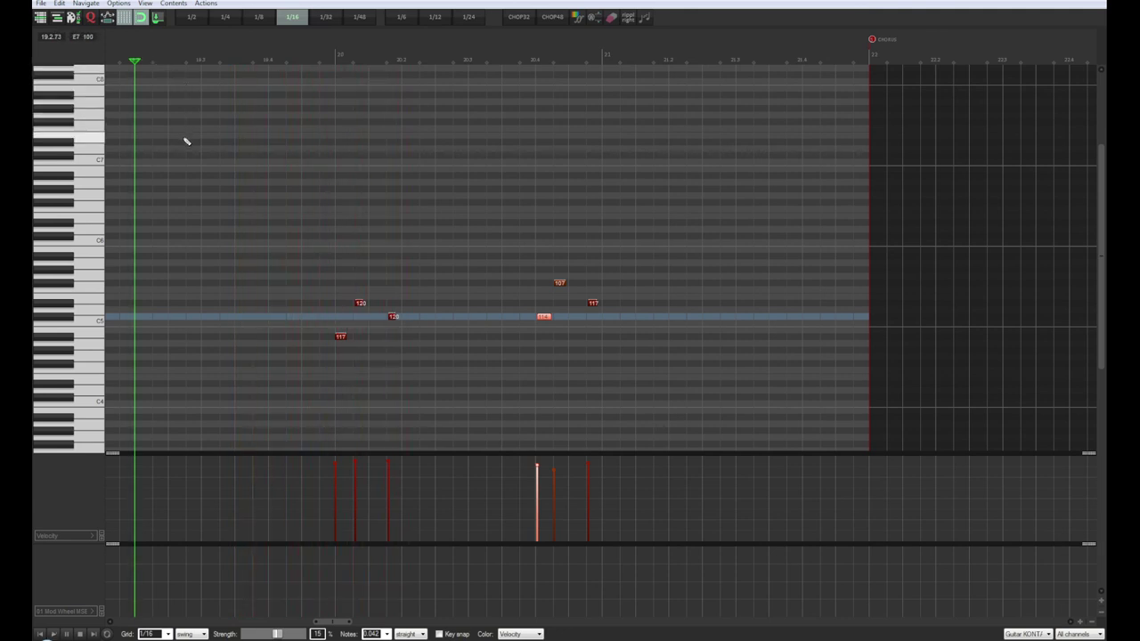
scroll(186, 141, "down", 3)
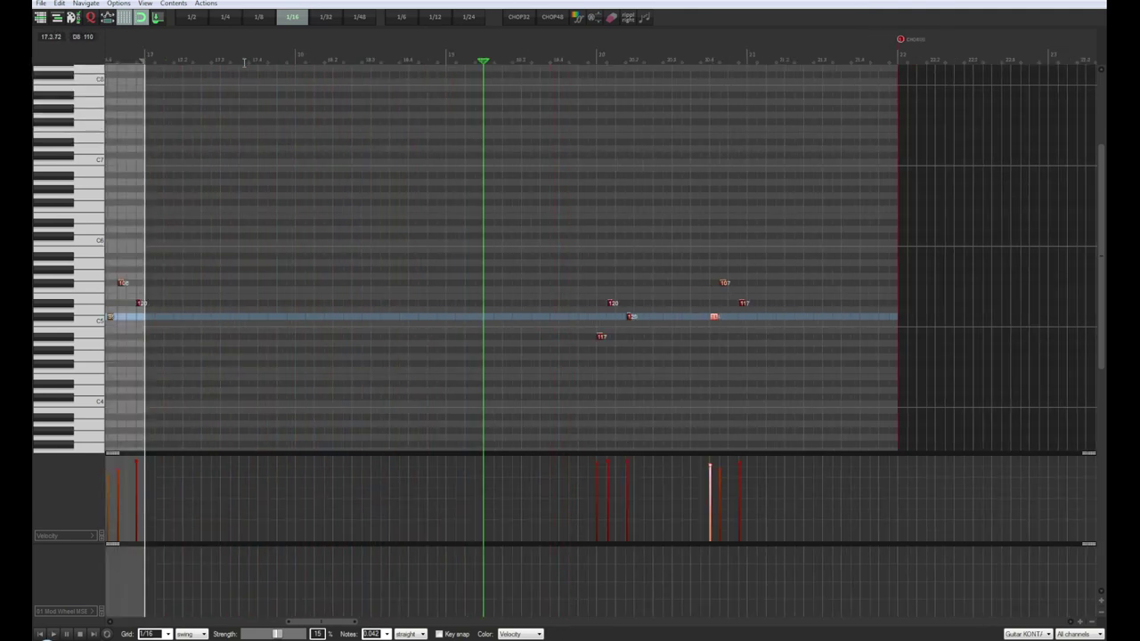
left_click(258, 55)
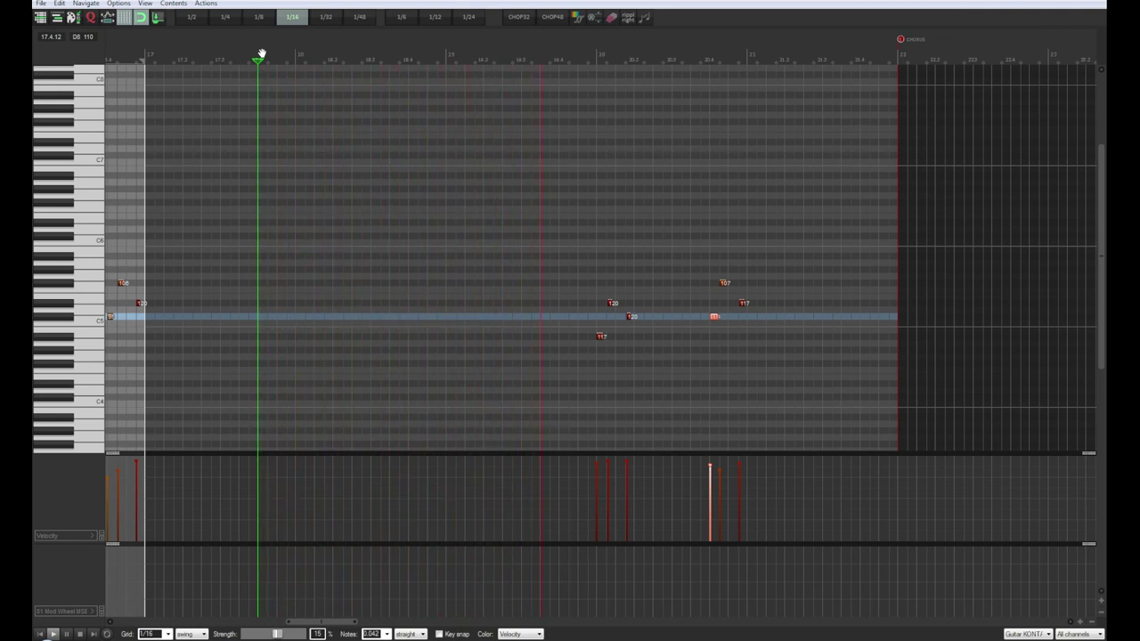
key("space")
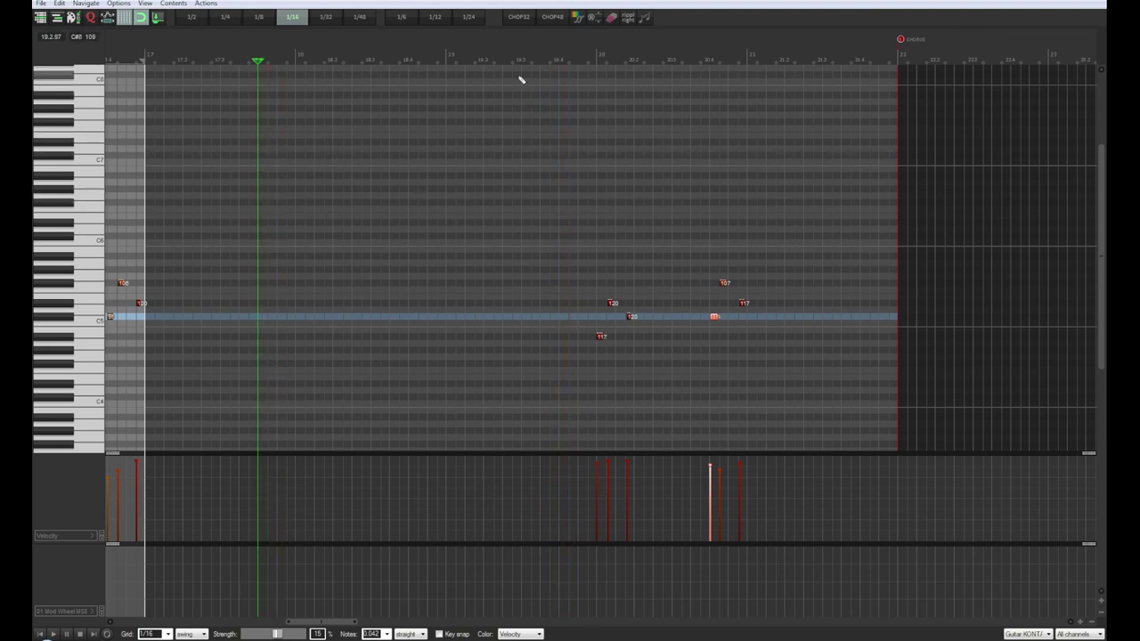
left_click_drag(437, 57, 447, 57)
key("space")
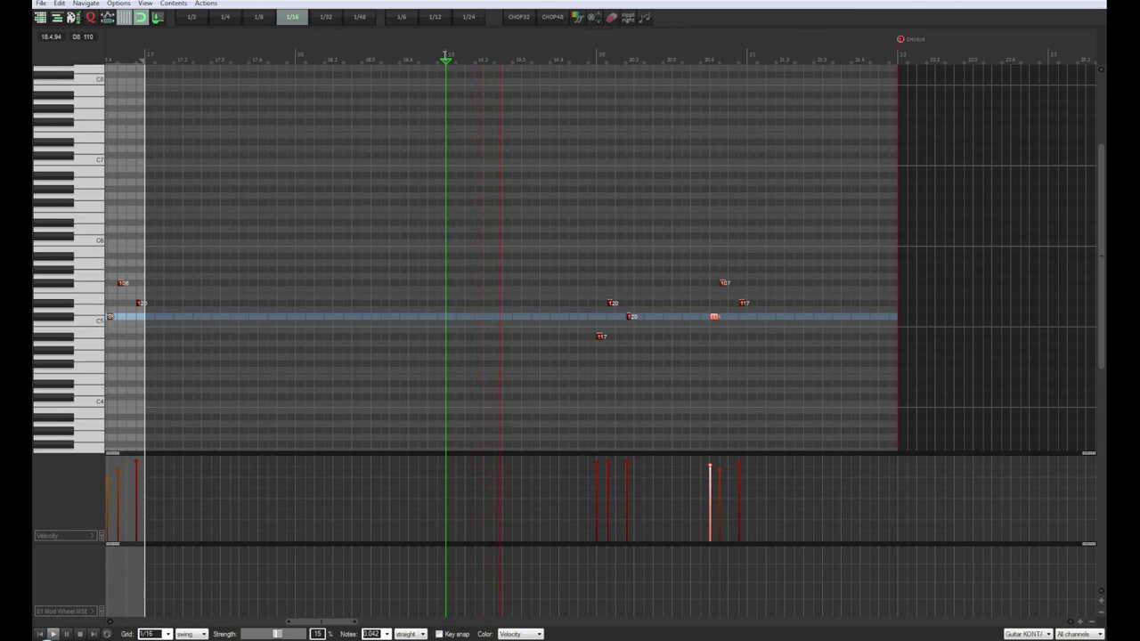
key("space")
key("space")
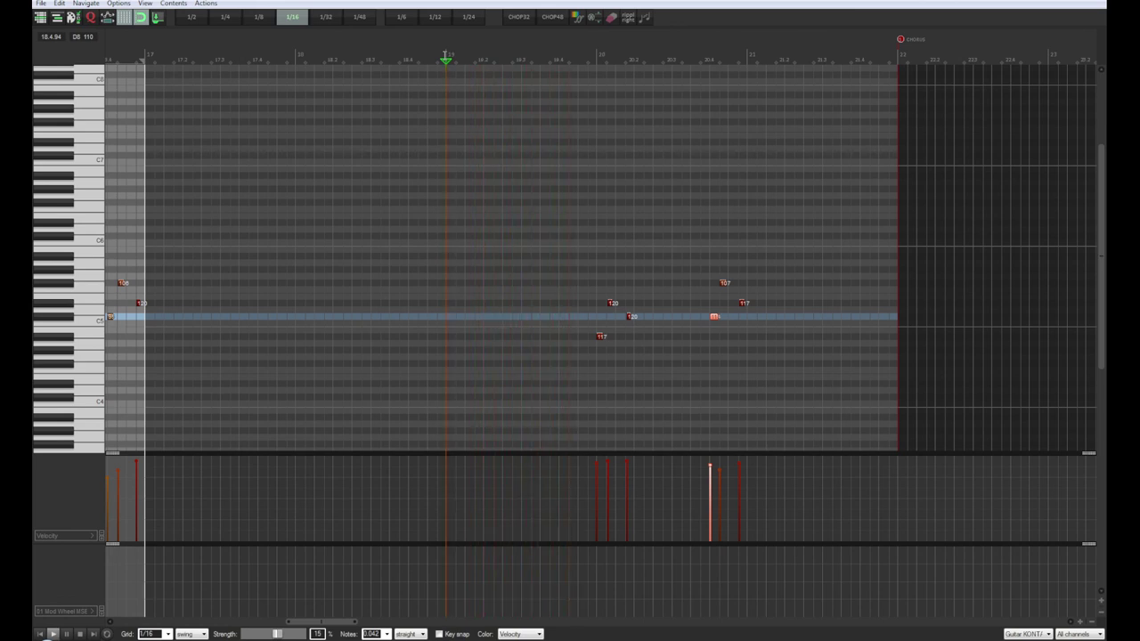
key("space")
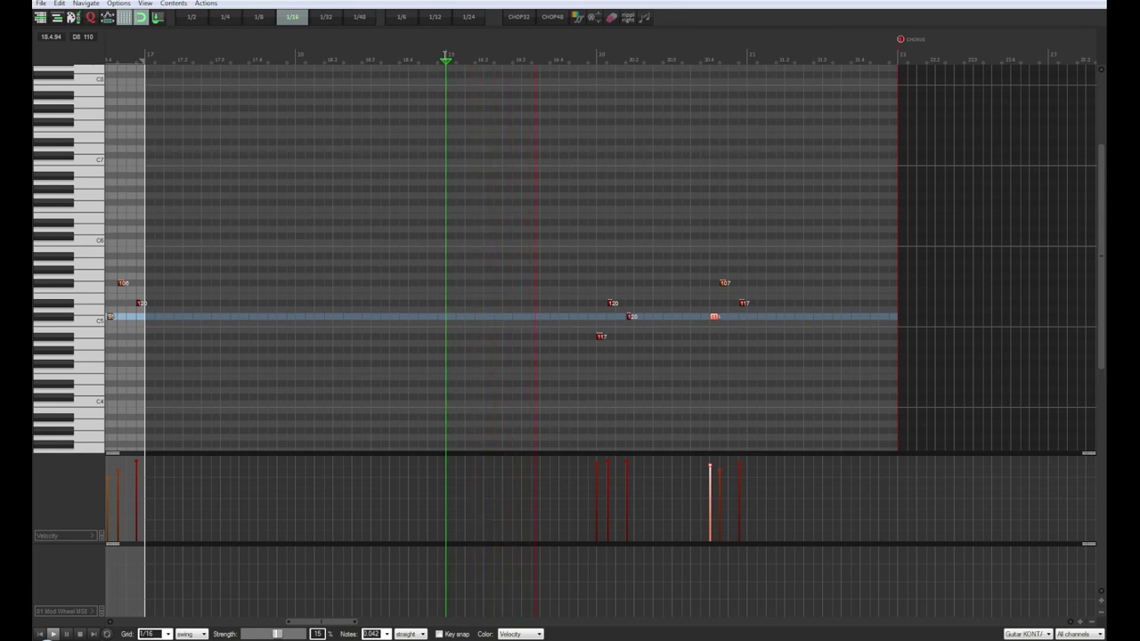
key("space")
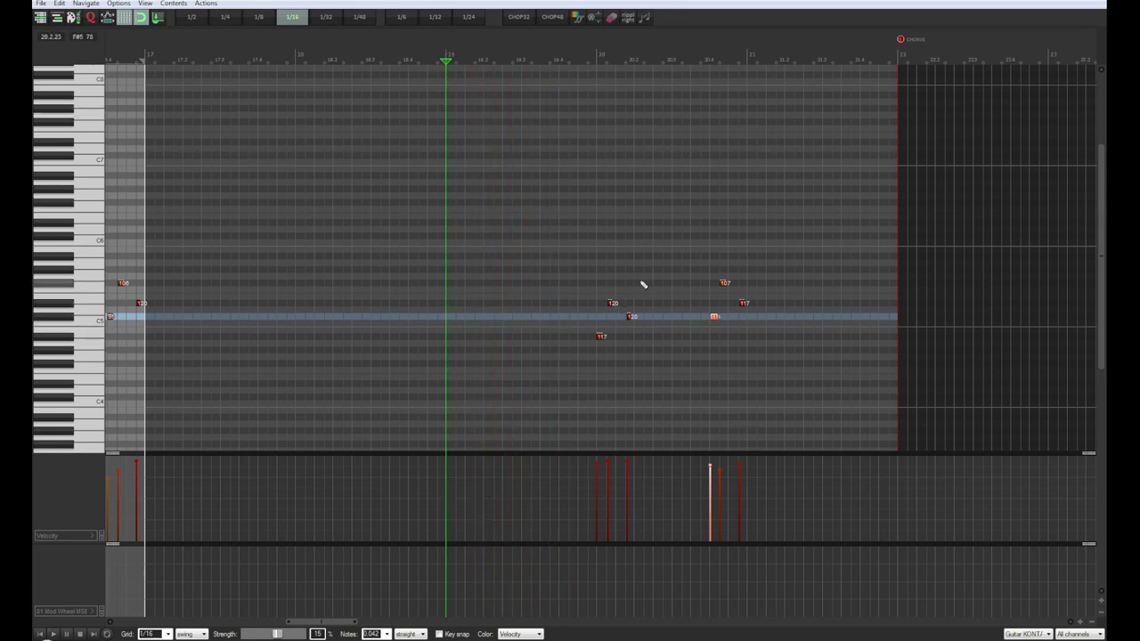
Move bar 20's opening three-note phrase one beat earlier, play it back, and close the MIDI editor
left_click_drag(641, 283, 561, 343)
key("space")
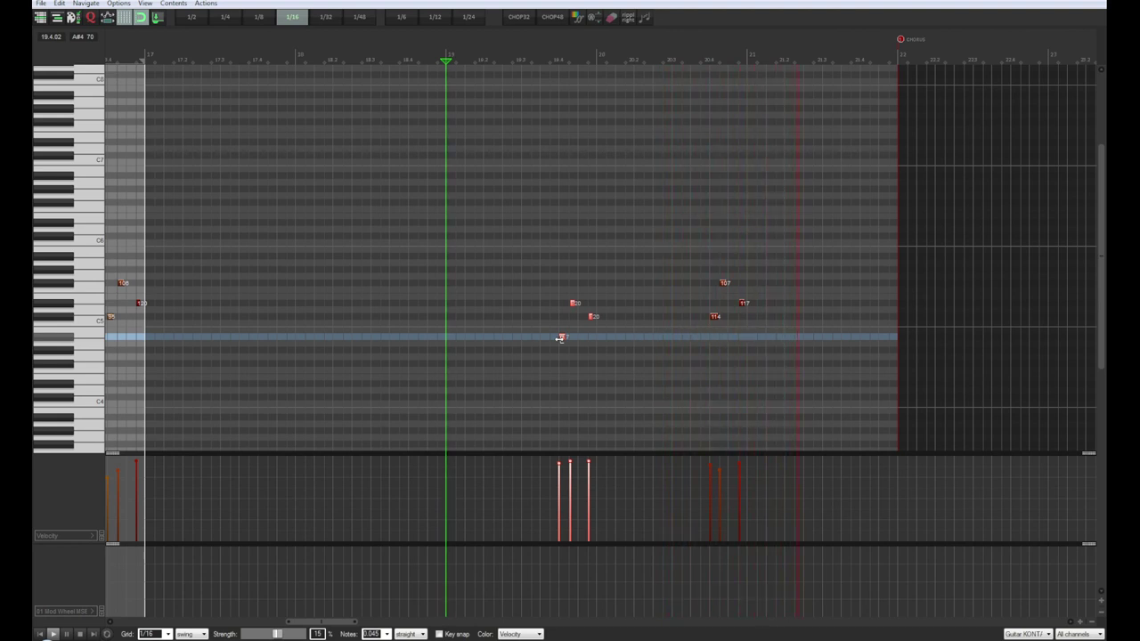
left_click(1099, 3)
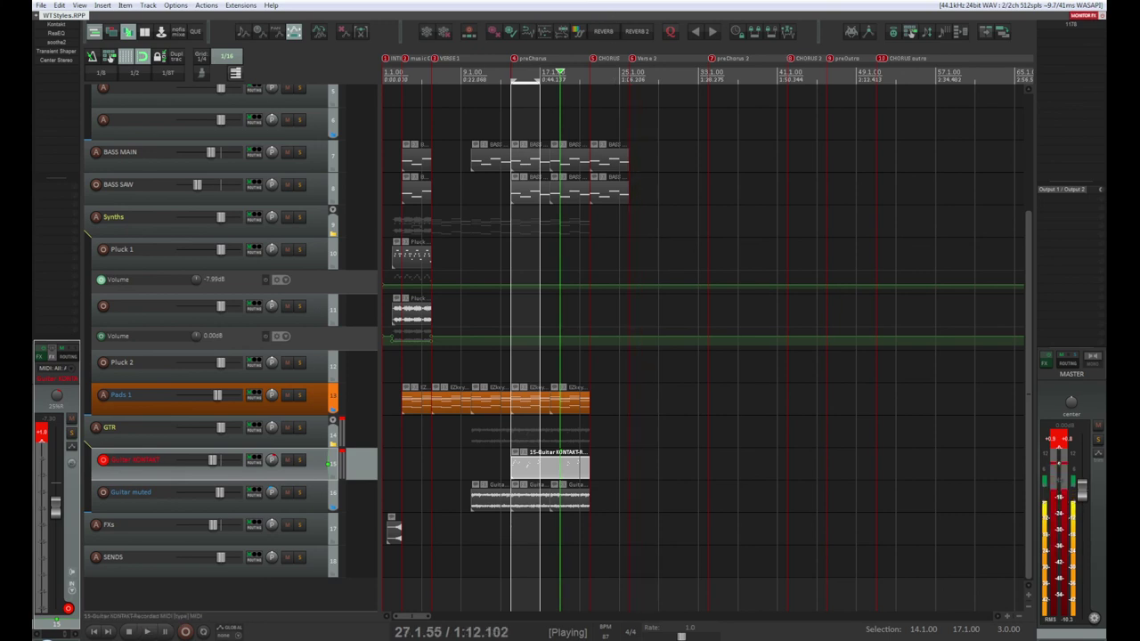
key("space")
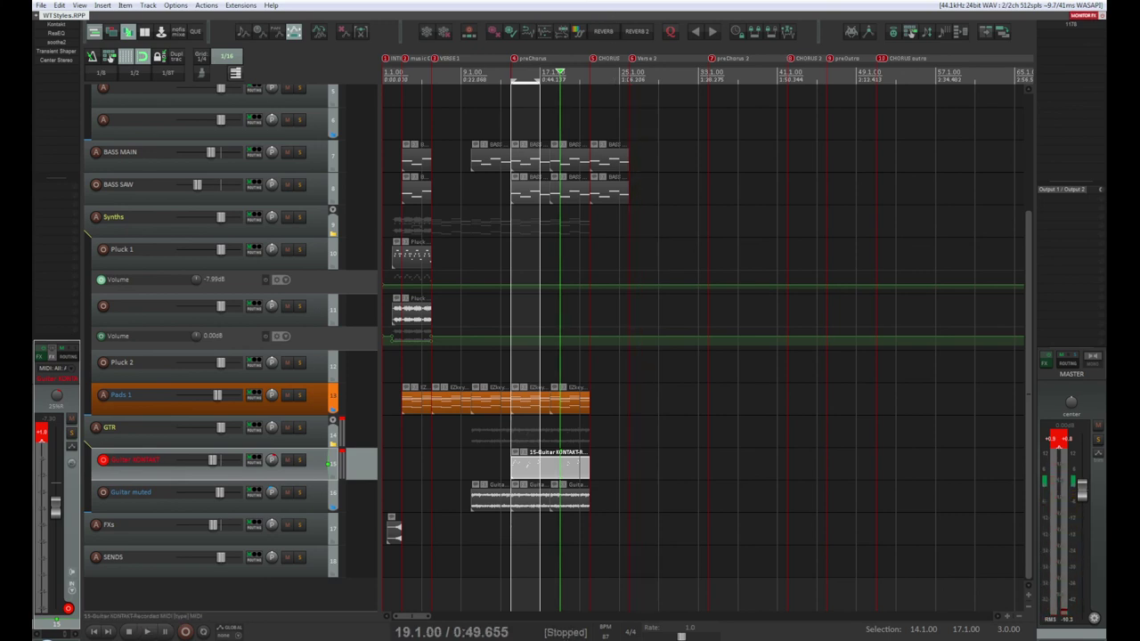